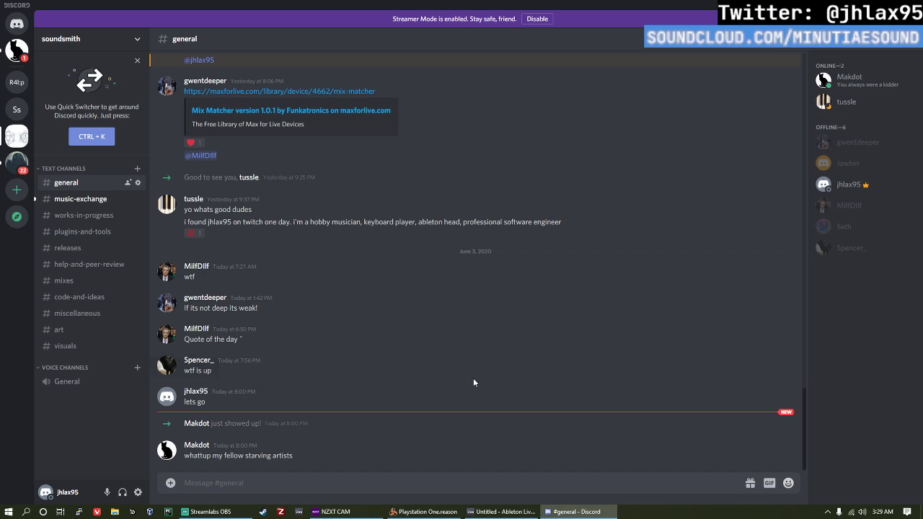
Step: Post the message "starving baby" in the general channel
mouse_move(501, 512)
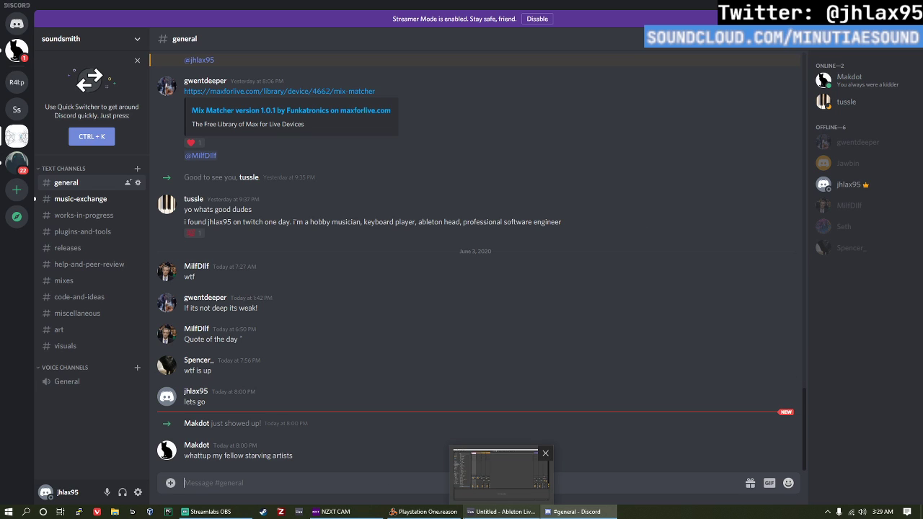
type("starving baby")
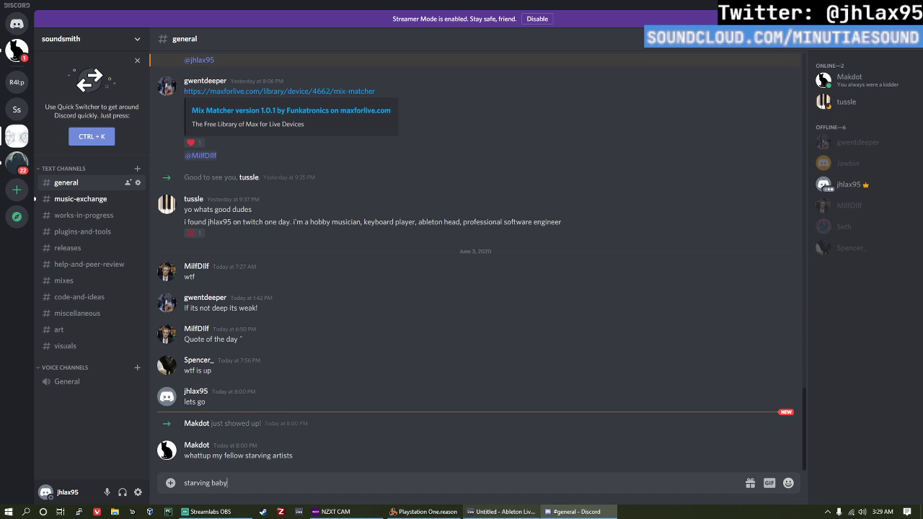
key("Return")
left_click(501, 512)
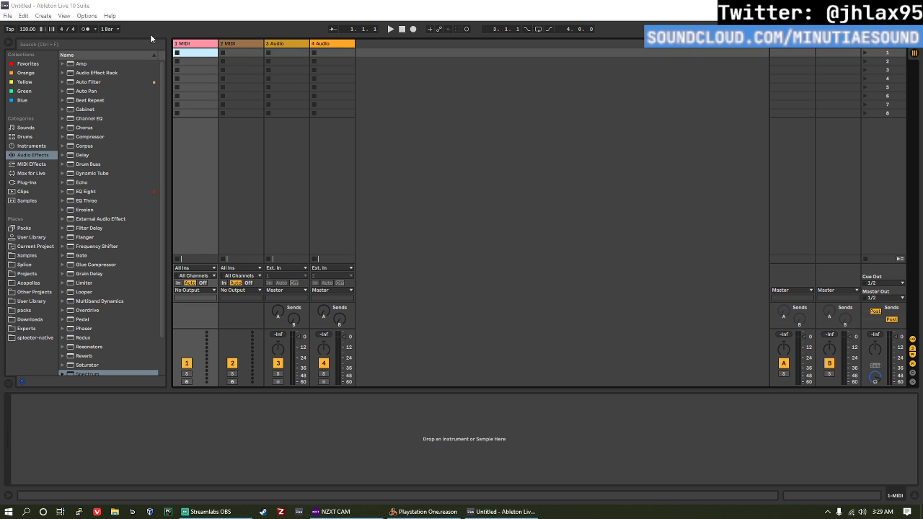
left_click(7, 15)
left_click(7, 15)
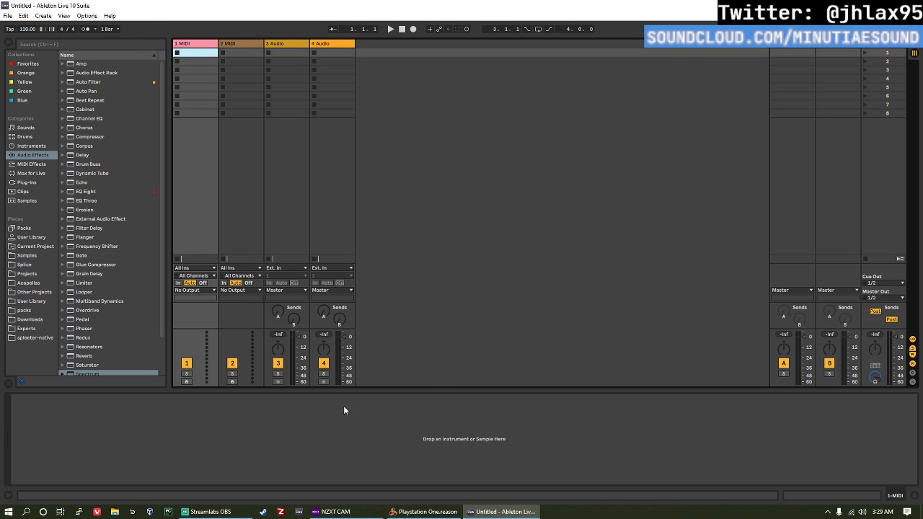
left_click(430, 512)
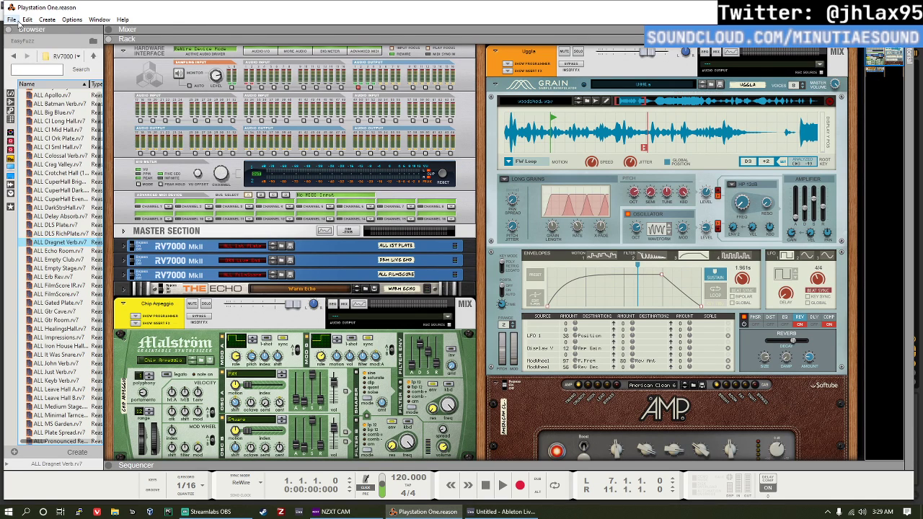
left_click(28, 19)
left_click(24, 31)
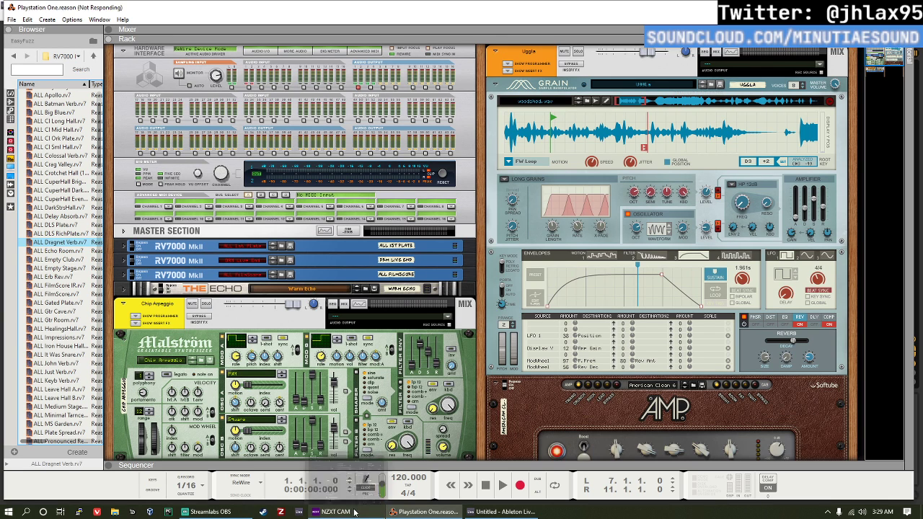
Step: Switch to Ableton Live and look through the drums, Blue collection, sounds, audio effects and instruments for the first MIDI track
left_click(534, 513)
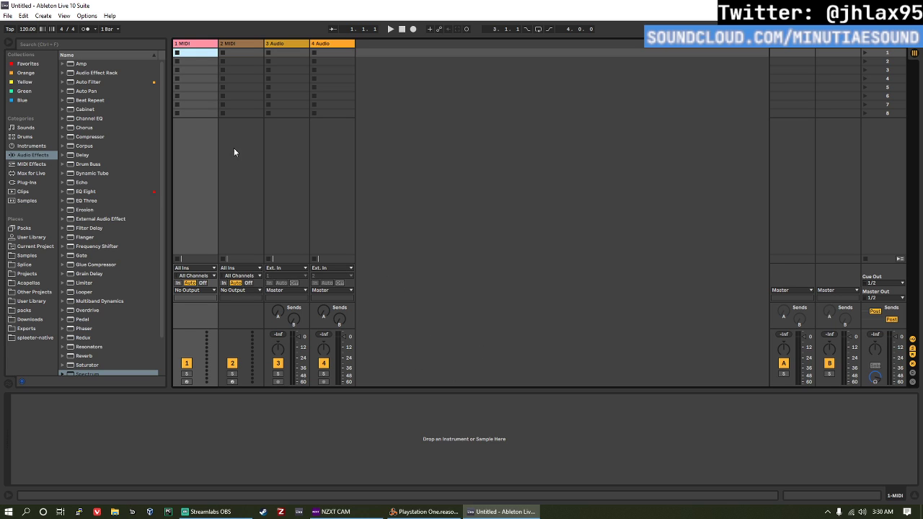
left_click(193, 46)
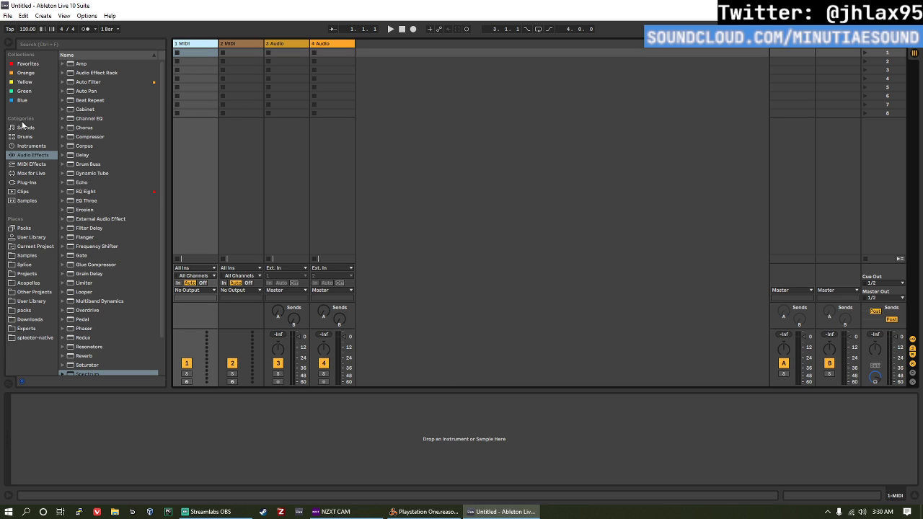
left_click(22, 138)
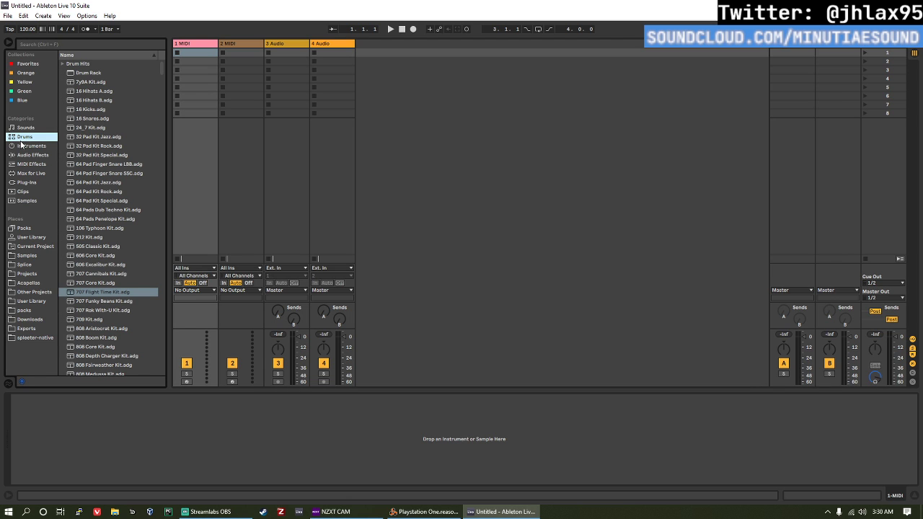
left_click(23, 100)
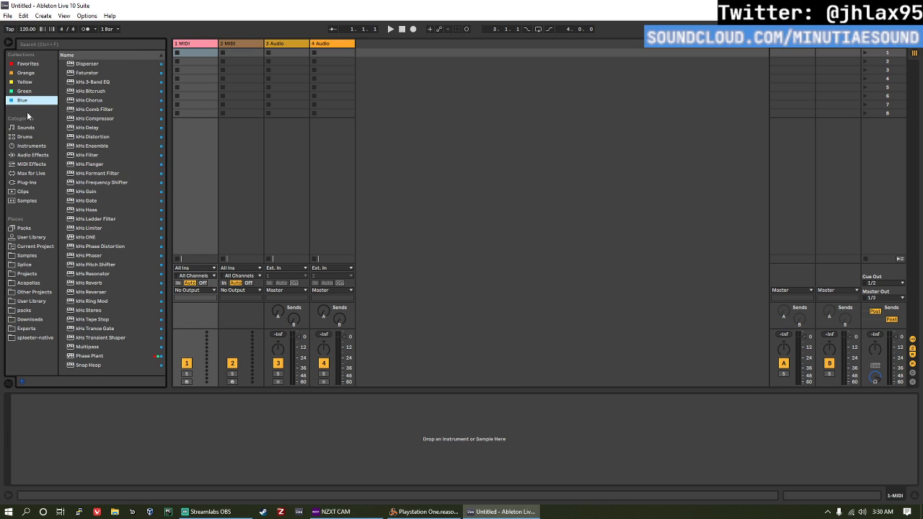
left_click(30, 128)
left_click(34, 145)
left_click(40, 155)
left_click(43, 146)
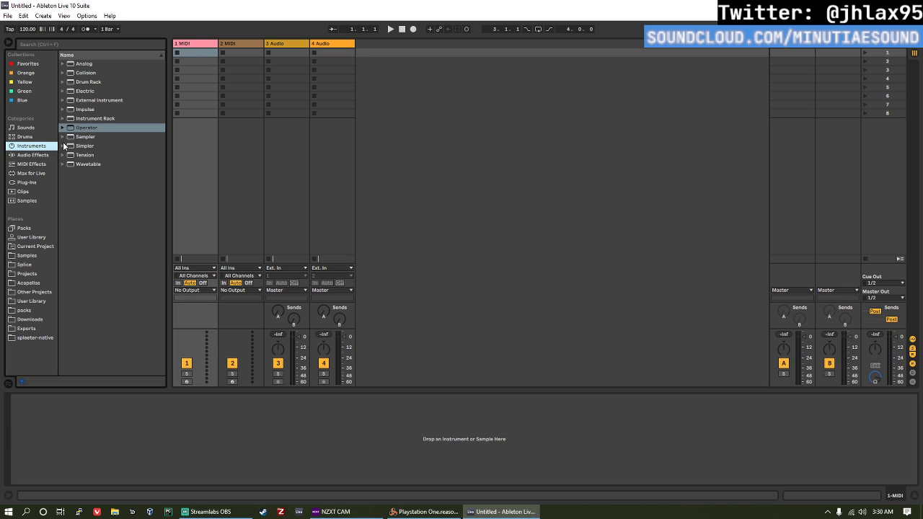
Step: Find FL Studio VSTi among the VST plug-ins and load it onto the first MIDI track
left_click(37, 183)
scroll(87, 177, "up", 5)
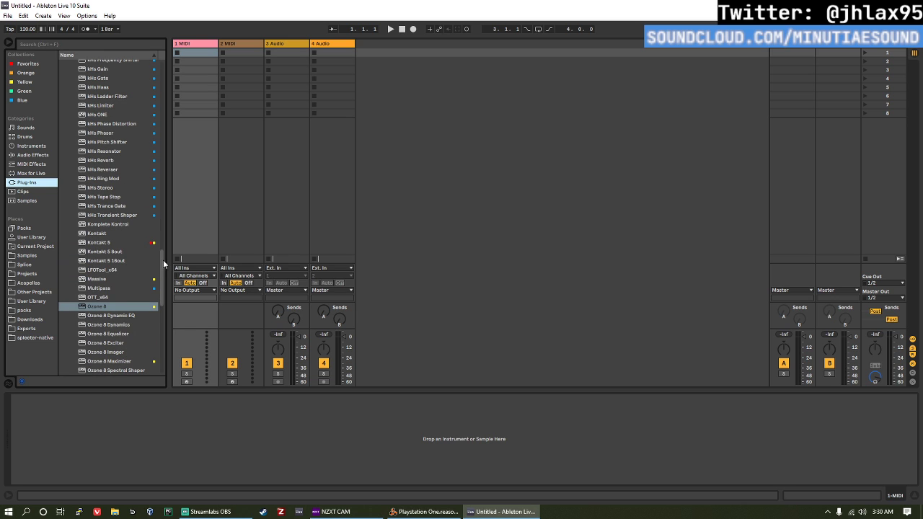
left_click_drag(163, 260, 160, 74)
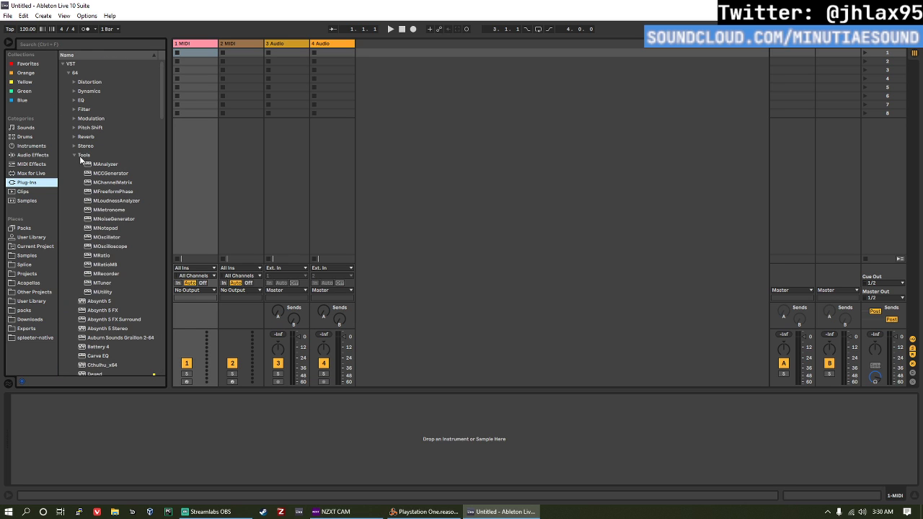
left_click(77, 156)
scroll(76, 159, "down", 9)
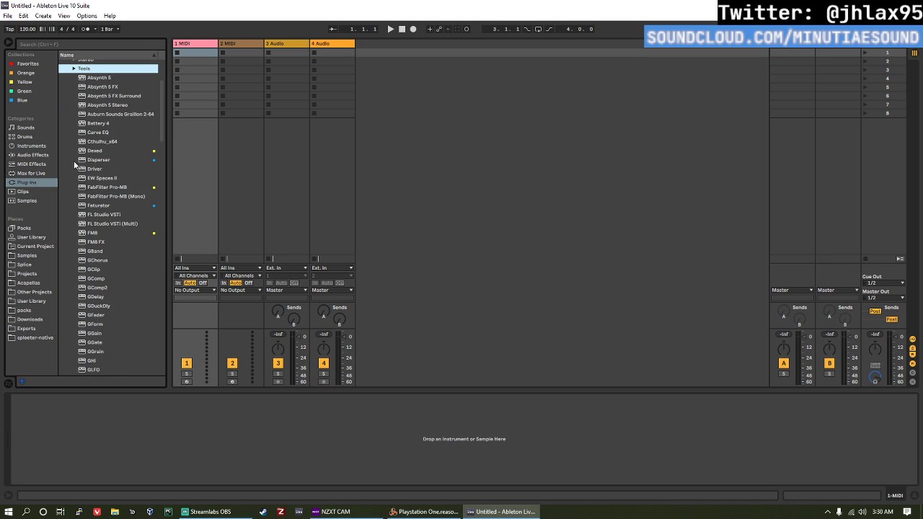
scroll(96, 165, "down", 20)
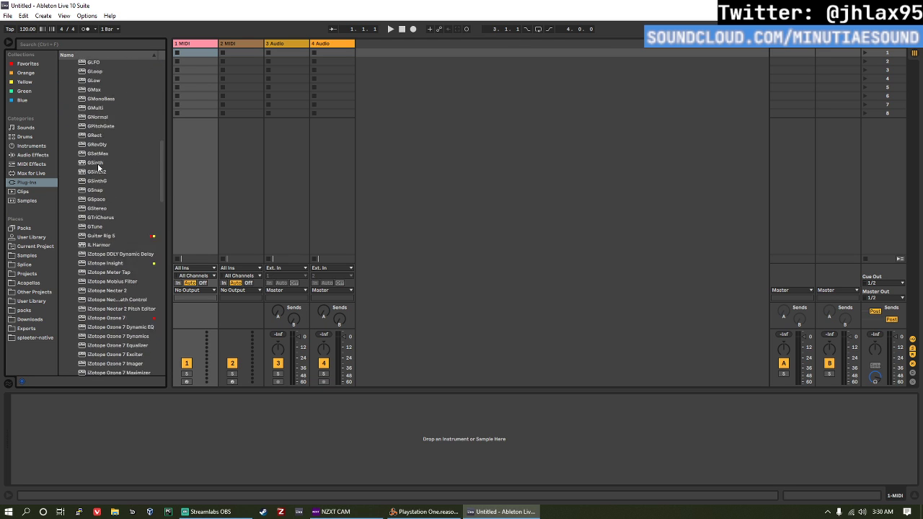
scroll(130, 176, "down", 17)
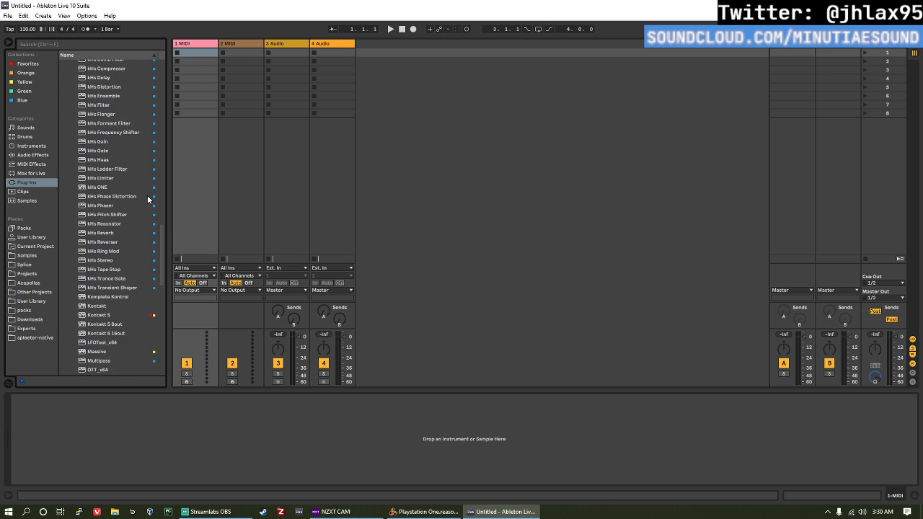
scroll(134, 204, "down", 15)
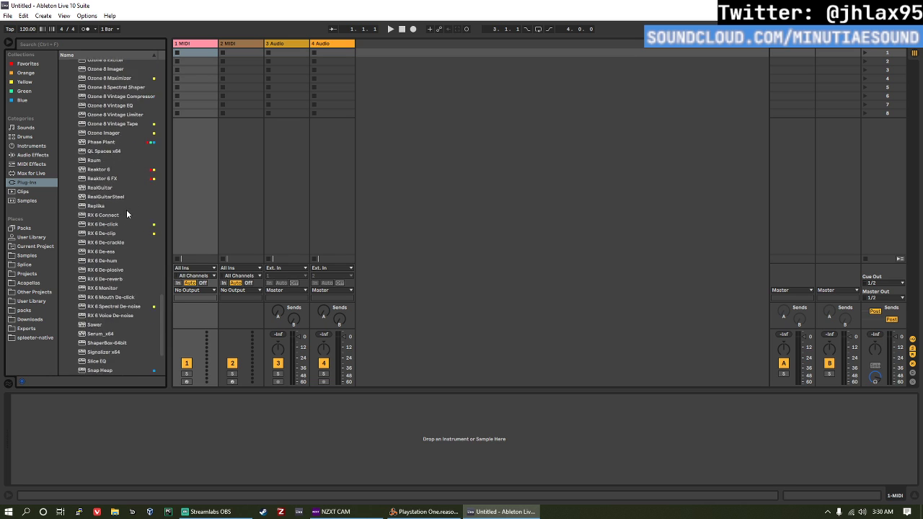
scroll(119, 199, "up", 15)
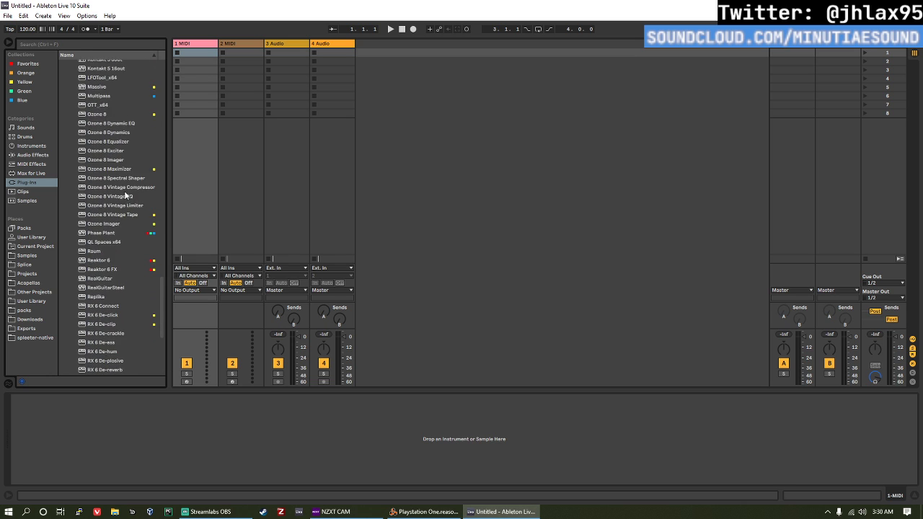
scroll(101, 186, "up", 15)
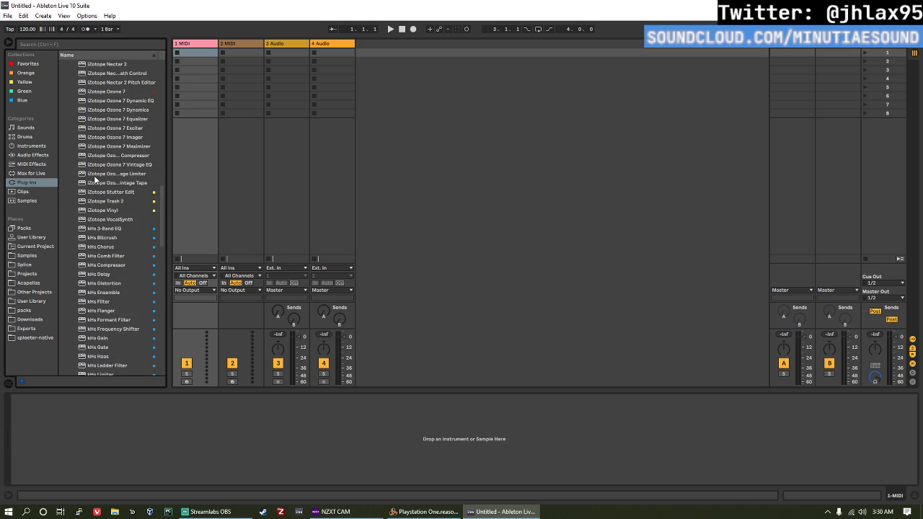
scroll(91, 186, "up", 5)
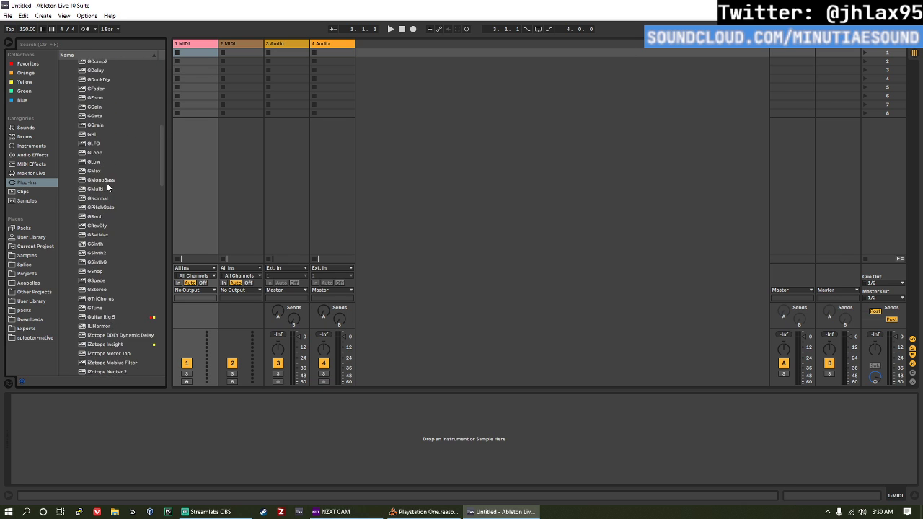
scroll(106, 148, "up", 12)
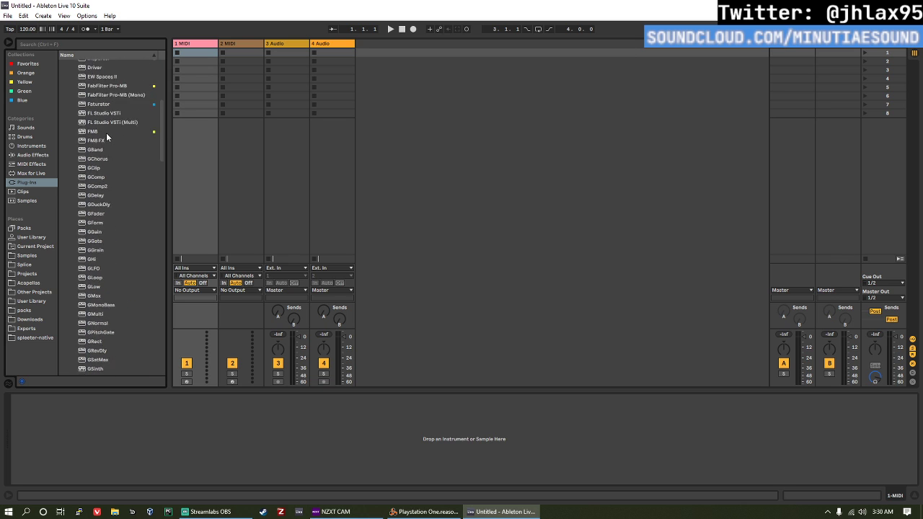
left_click(110, 153)
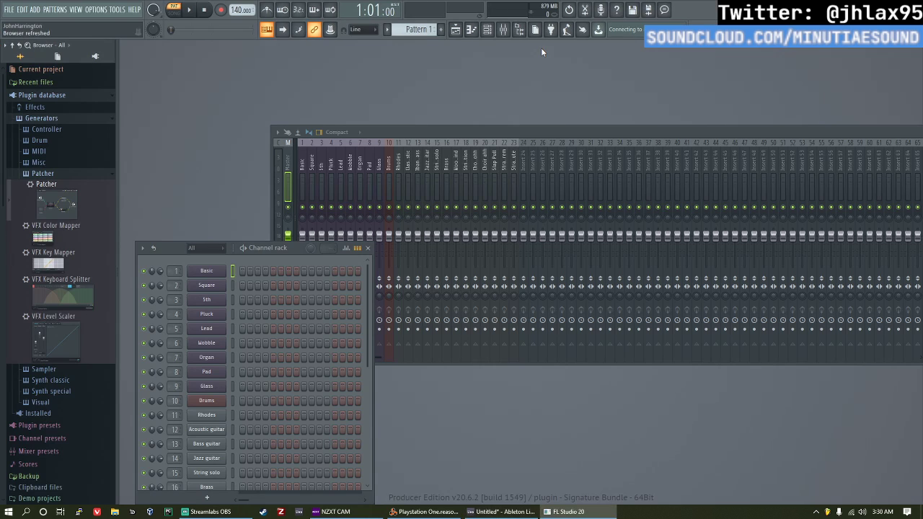
left_click(570, 321)
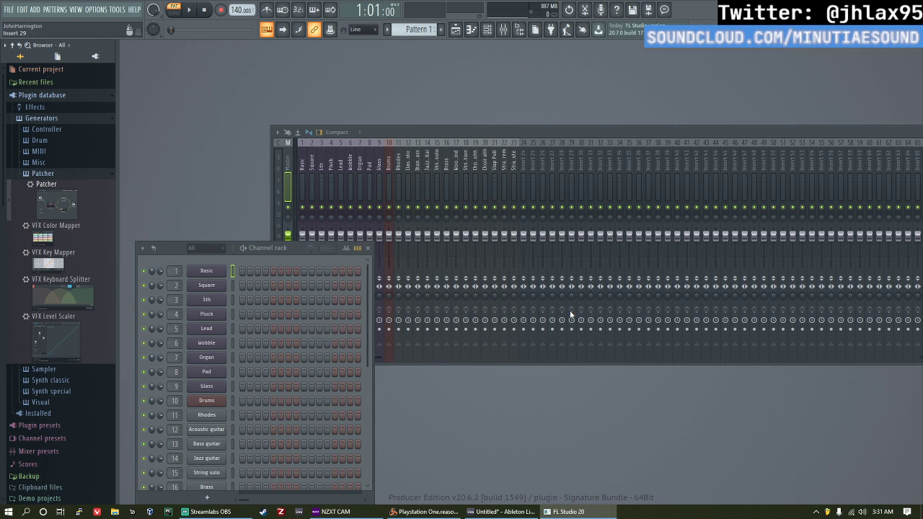
left_click_drag(285, 247, 279, 76)
left_click_drag(173, 128, 168, 151)
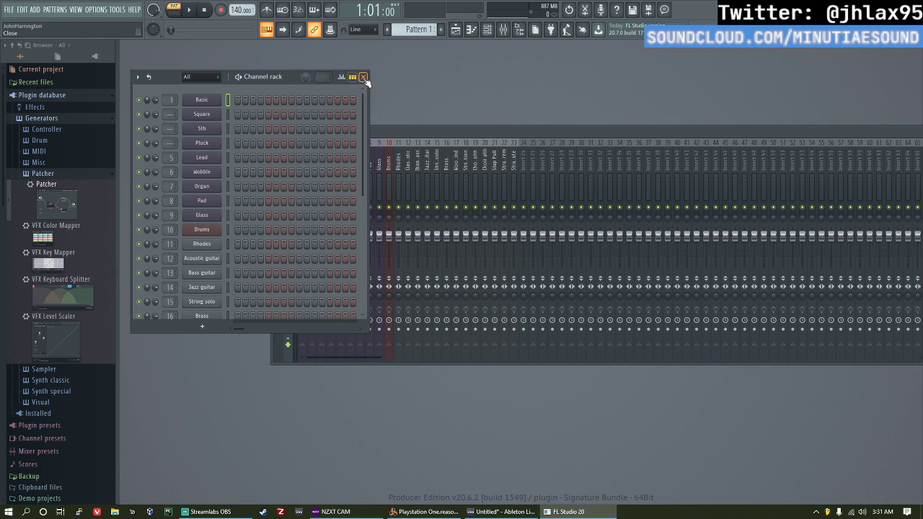
left_click_drag(61, 206, 220, 99)
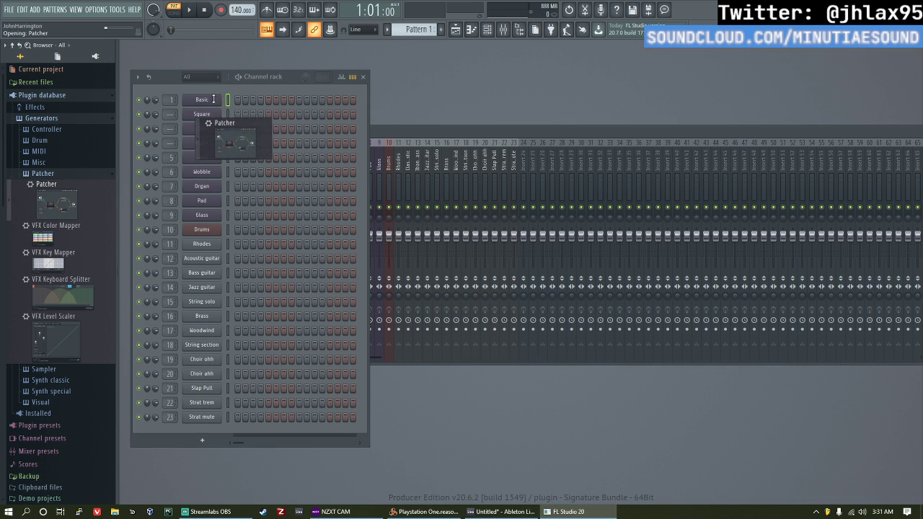
left_click_drag(436, 79, 481, 71)
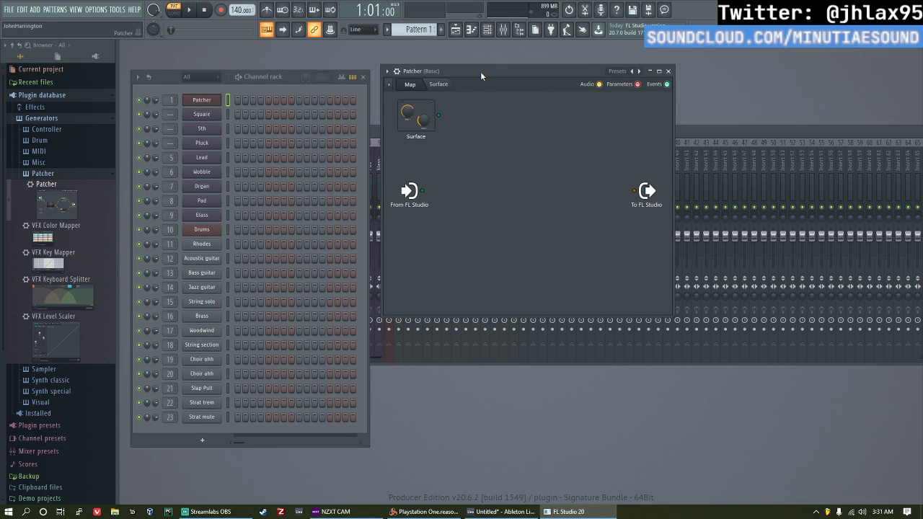
Step: Switch to the unresponsive Reason window, force it to close and cancel the problem report
key("alt+Tab")
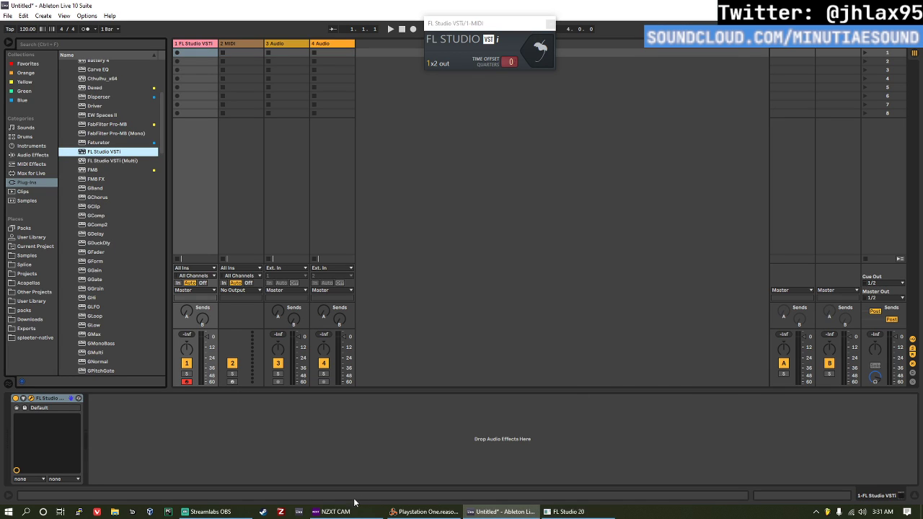
left_click(426, 513)
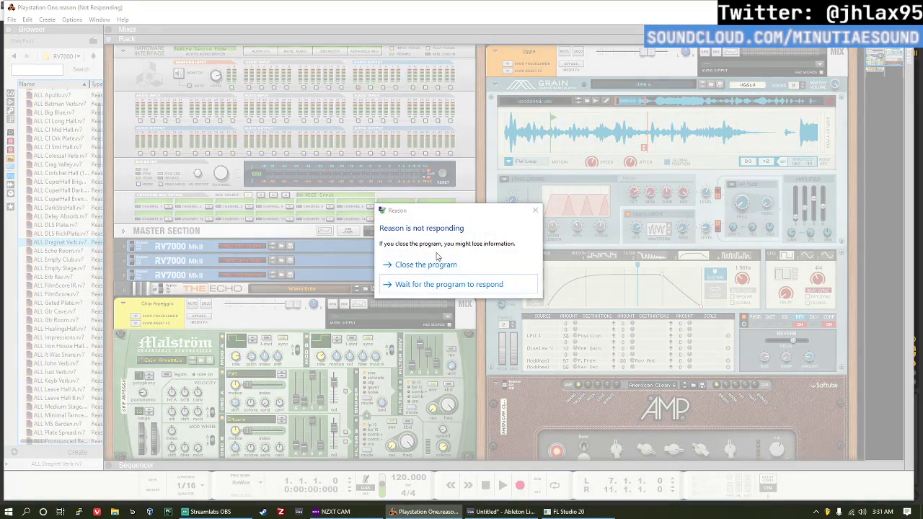
left_click(413, 266)
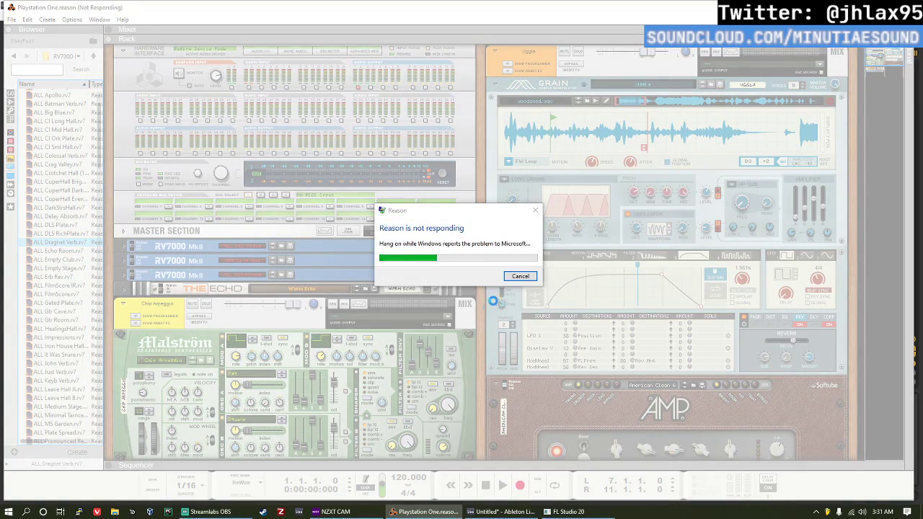
left_click(520, 277)
Step: Launch Reason 10 again and log in with the remembered account
key("super")
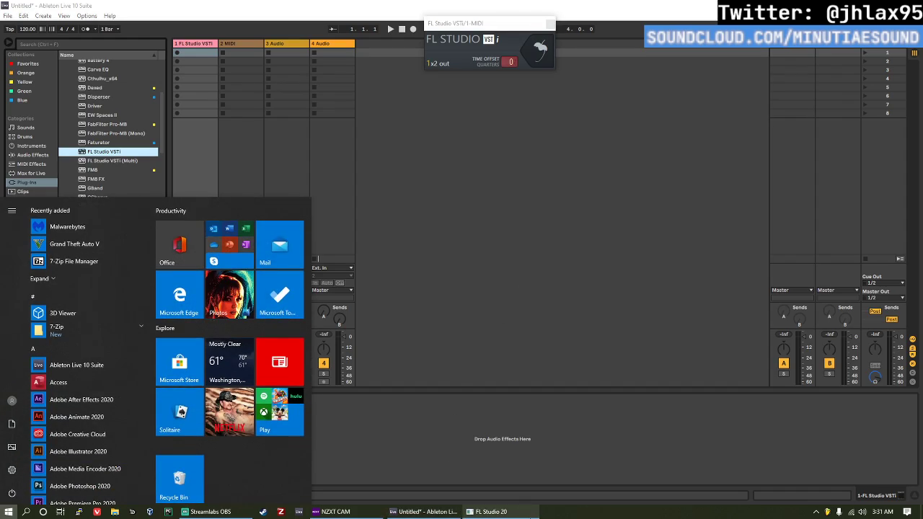
type("re")
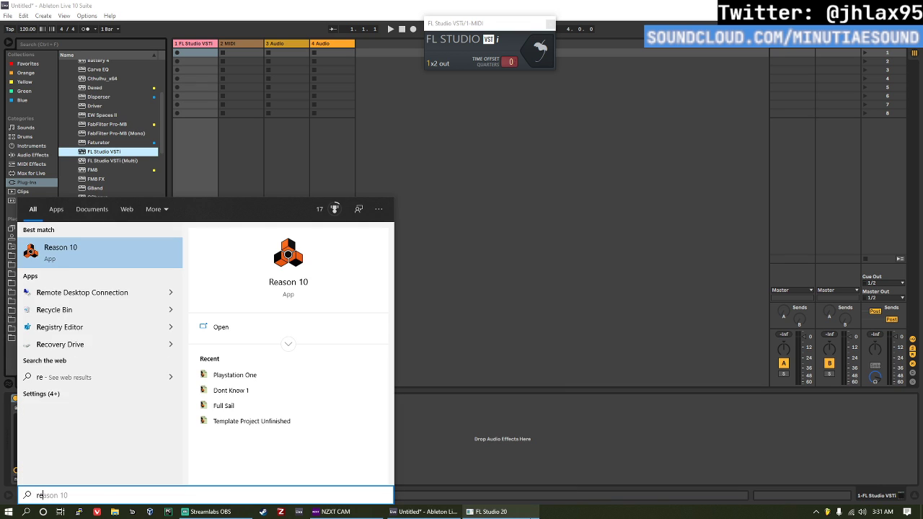
type("as")
key("Return")
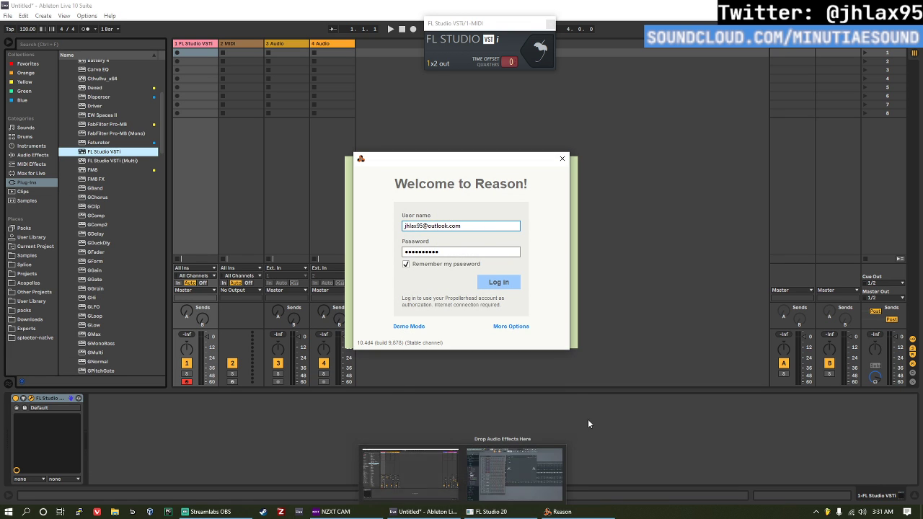
left_click(498, 282)
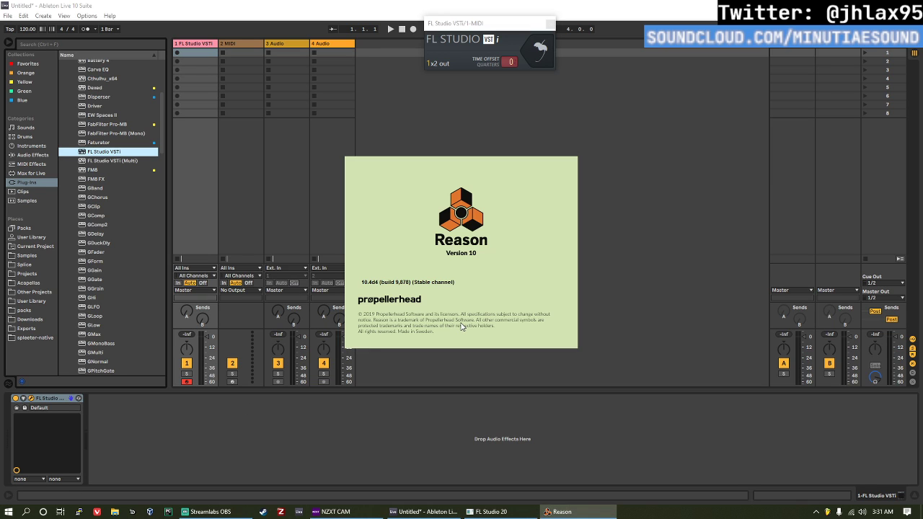
Step: Switch to Ableton Live and load External Instrument onto the second MIDI track
key("alt+Tab")
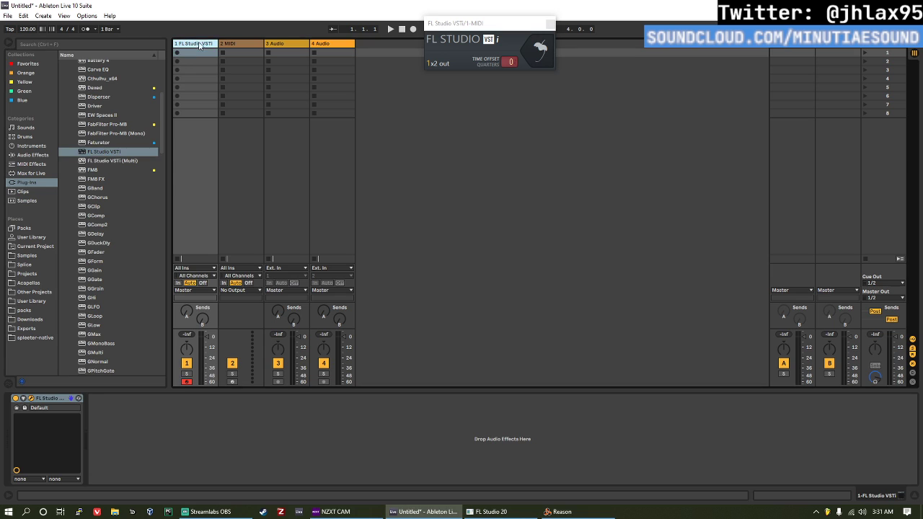
left_click(230, 44)
left_click(42, 147)
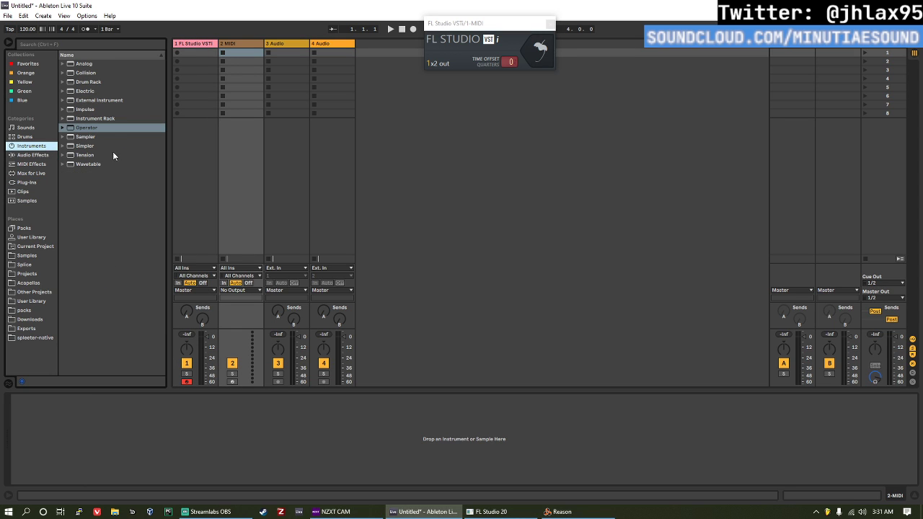
left_click_drag(103, 103, 247, 54)
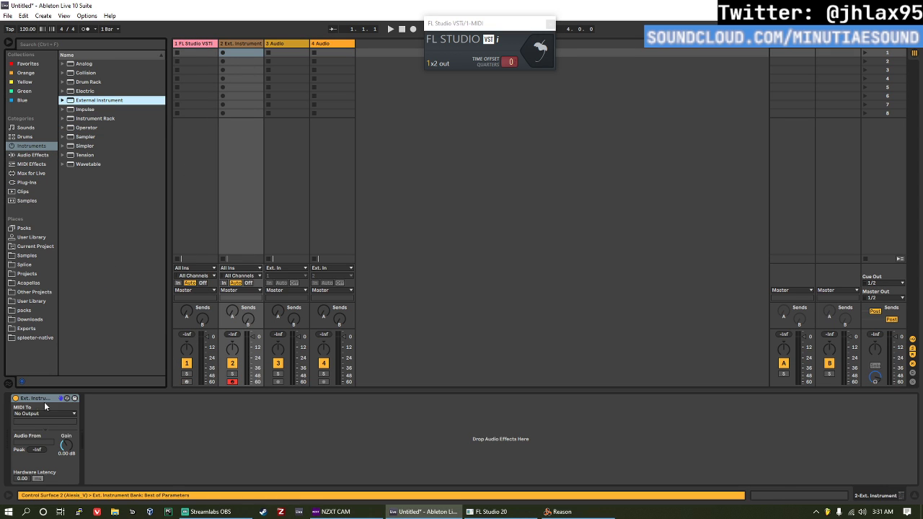
left_click(38, 414)
left_click(45, 413)
Step: Switch to FL Studio and add the Sytrus synth to the Patcher map
left_click(563, 511)
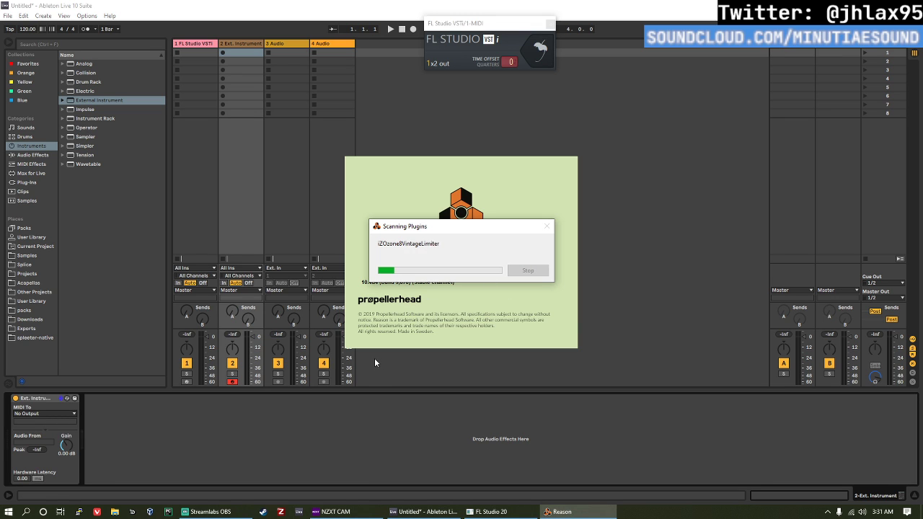
left_click(491, 511)
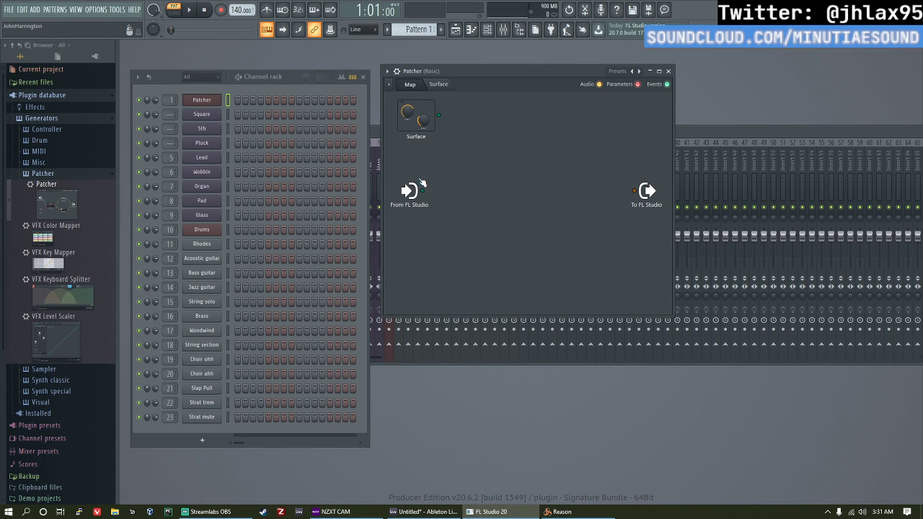
right_click(489, 194)
mouse_move(538, 209)
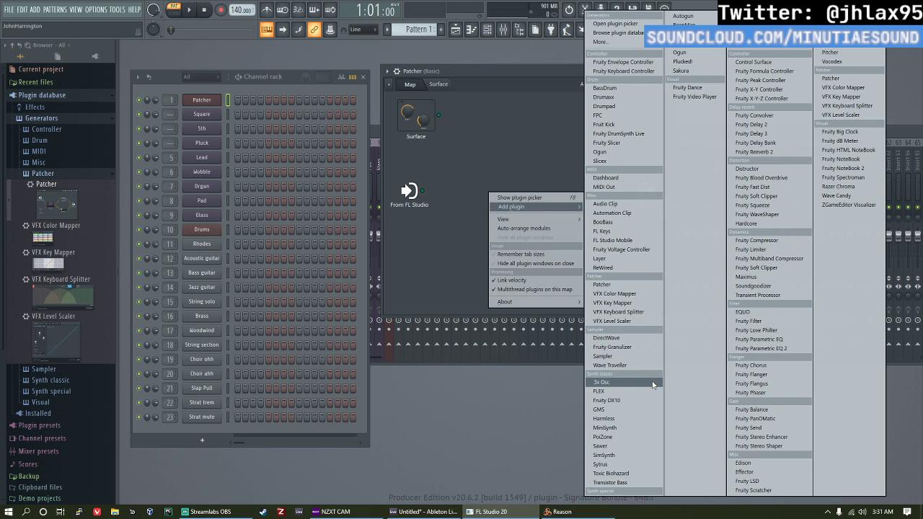
left_click(635, 464)
left_click(495, 197)
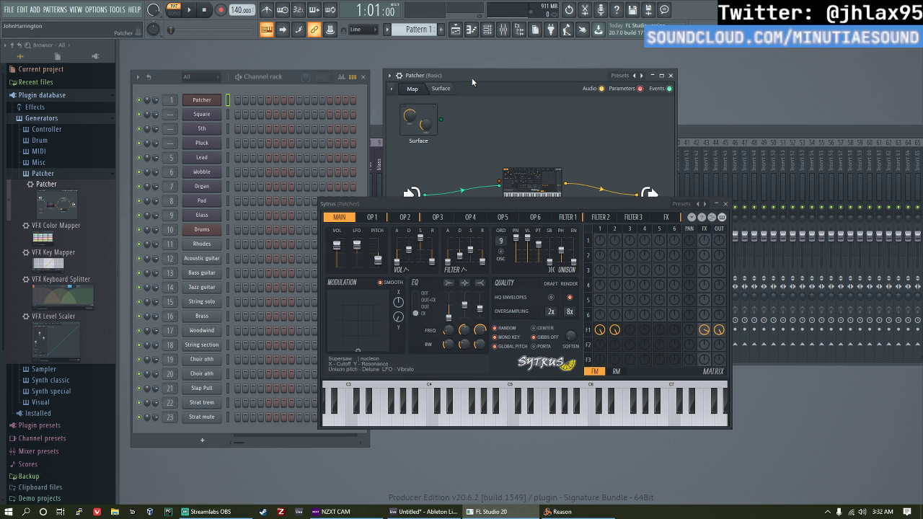
Step: Switch to Ableton Live, create and launch a MIDI clip in the FL Studio VSTi track's first slot, and enlarge the note editor
key("alt+Tab")
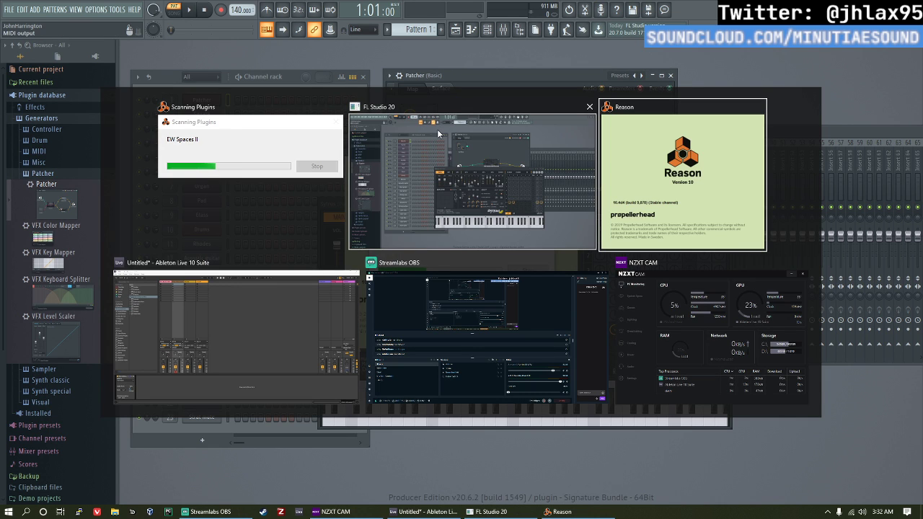
key("alt+Tab")
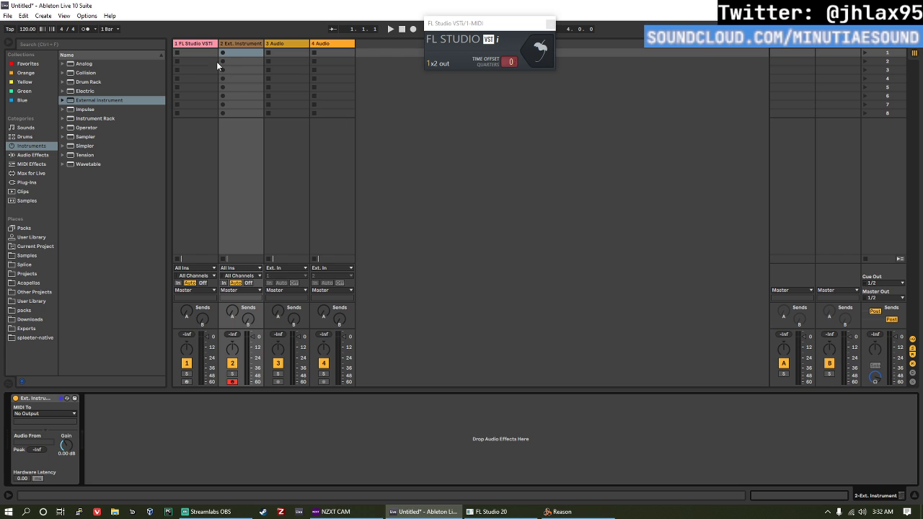
double_click(206, 53)
left_click(177, 53)
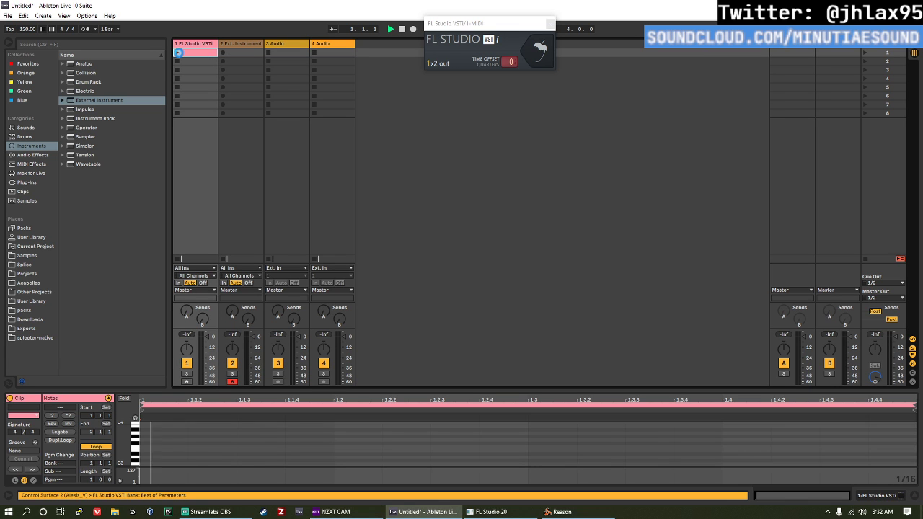
key("space")
left_click_drag(363, 390, 378, 259)
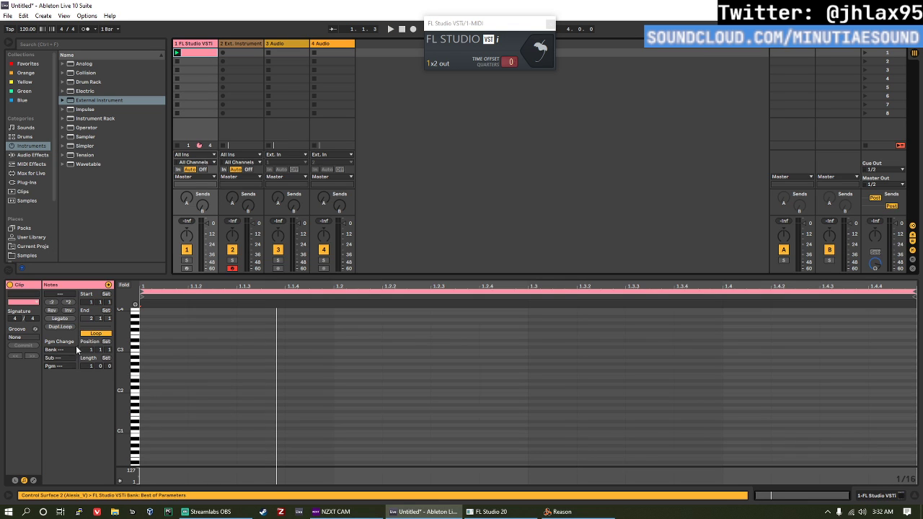
Step: Draw sixteenth notes in the clip: C3 at 1.1.1, A2 at 1.1.3, C3 at 1.2, D2 at 1.2.3, F3 at 1.3.2 and E3 at 1.3.4
double_click(162, 351)
double_click(251, 361)
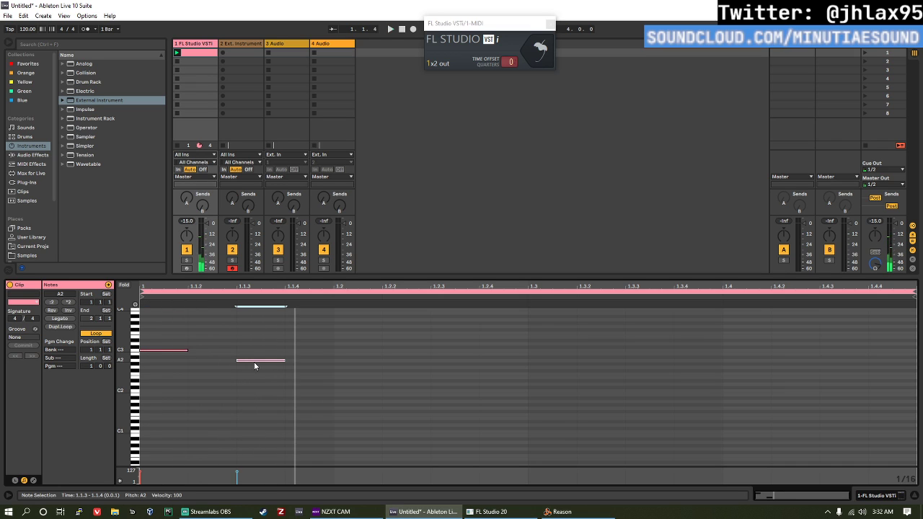
key("space")
double_click(377, 351)
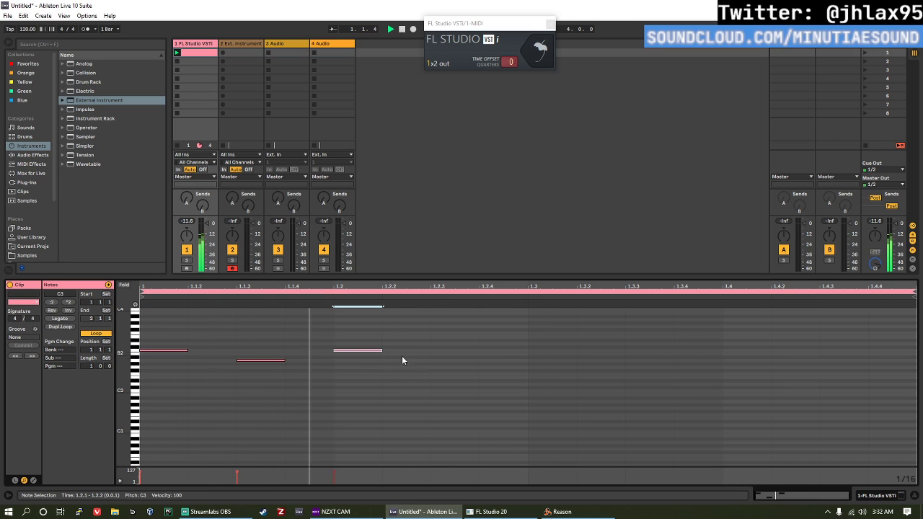
double_click(433, 387)
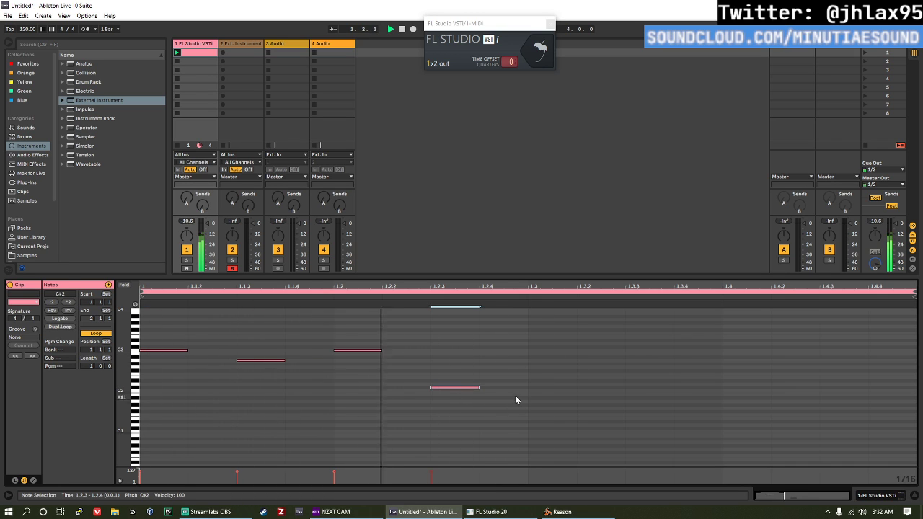
key("Up")
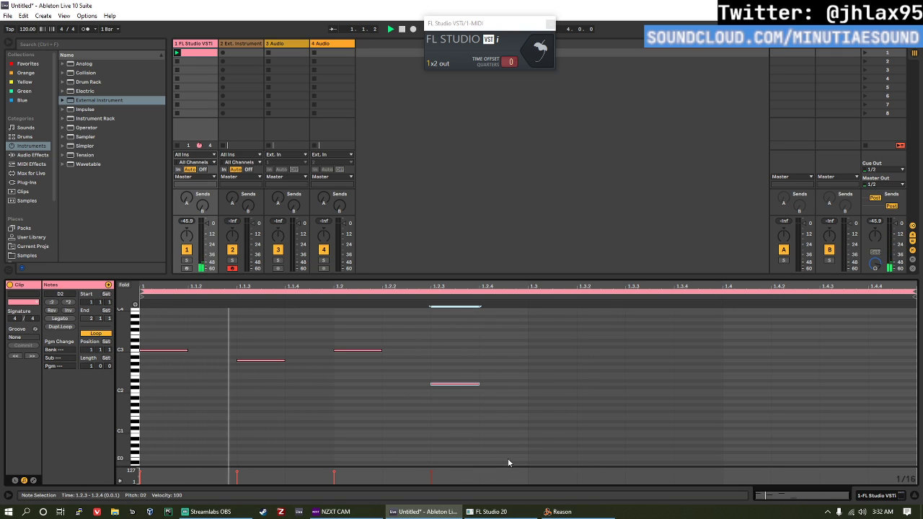
double_click(609, 334)
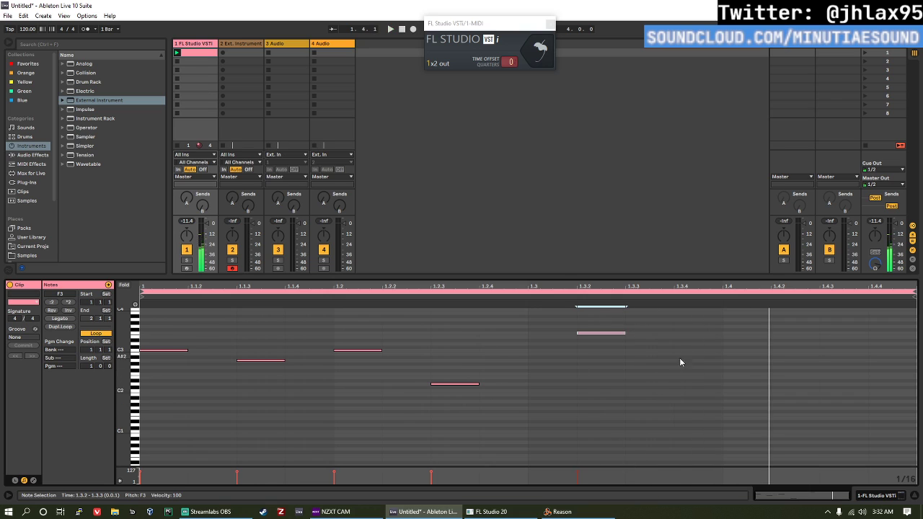
double_click(715, 336)
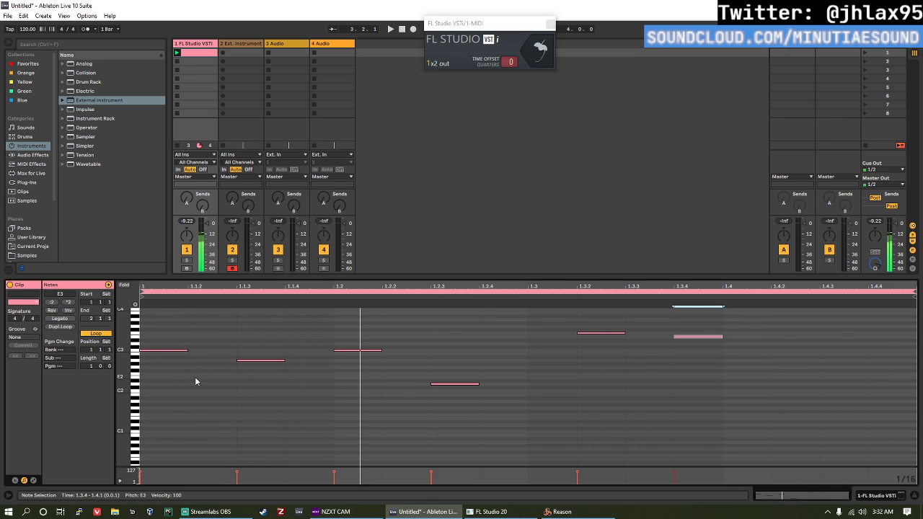
Step: Delete the clip's first C3 note and shift the remaining notes two sixteenths earlier to start at 1.1.1
left_click_drag(194, 381, 140, 335)
key("Delete")
key("ctrl+a")
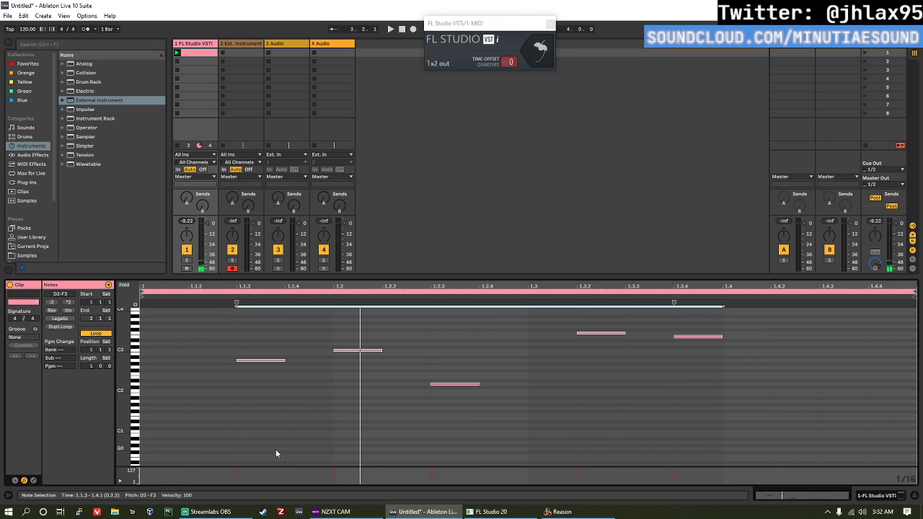
key("Left")
key("Left")
Step: Switch to FL Studio, move Sytrus aside and set its operator 4 to 5 frequency modulation to 57%
key("alt+Tab")
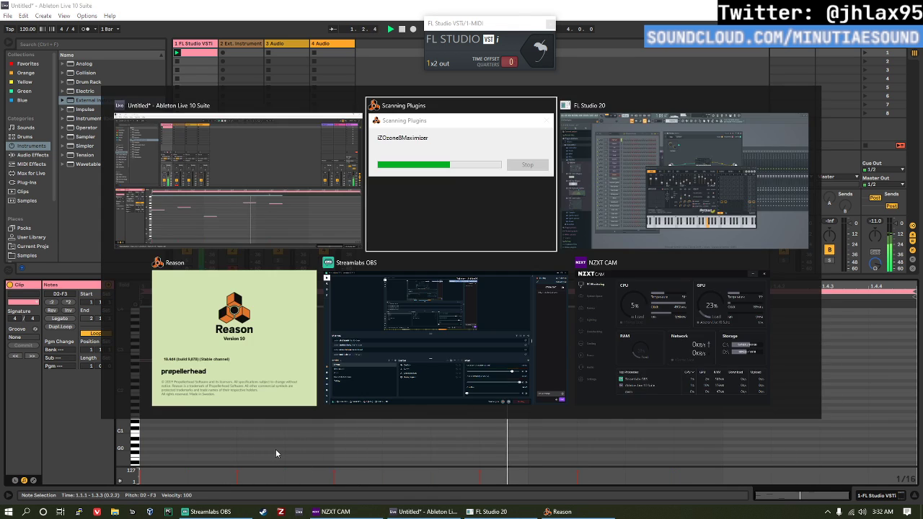
key("alt+Tab")
key("Tab")
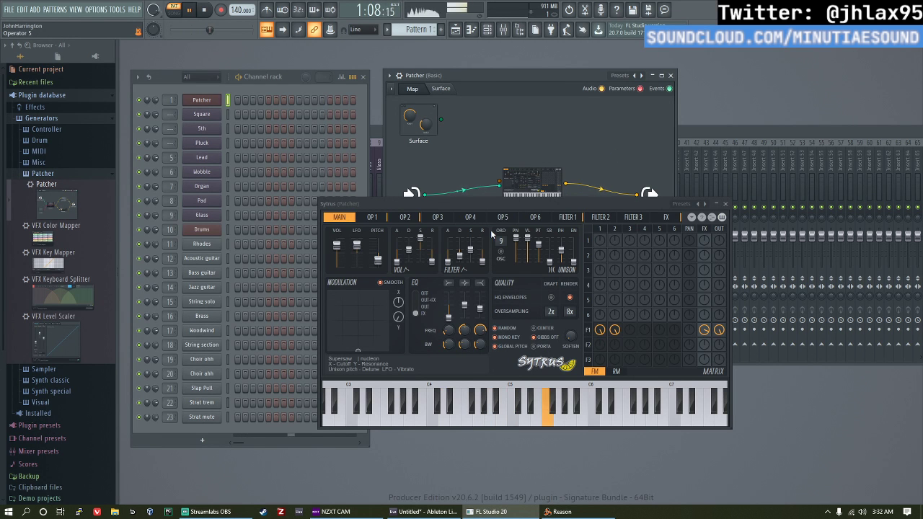
left_click_drag(500, 203, 415, 200)
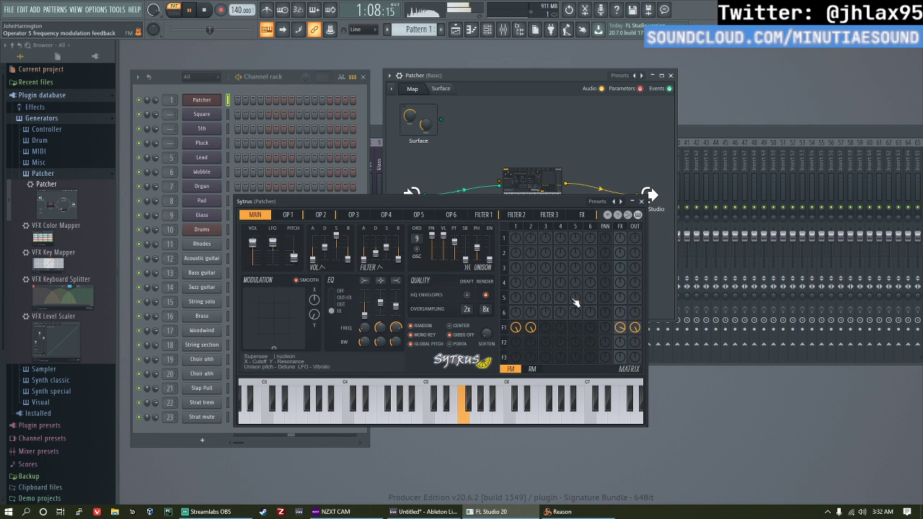
left_click_drag(560, 297, 561, 280)
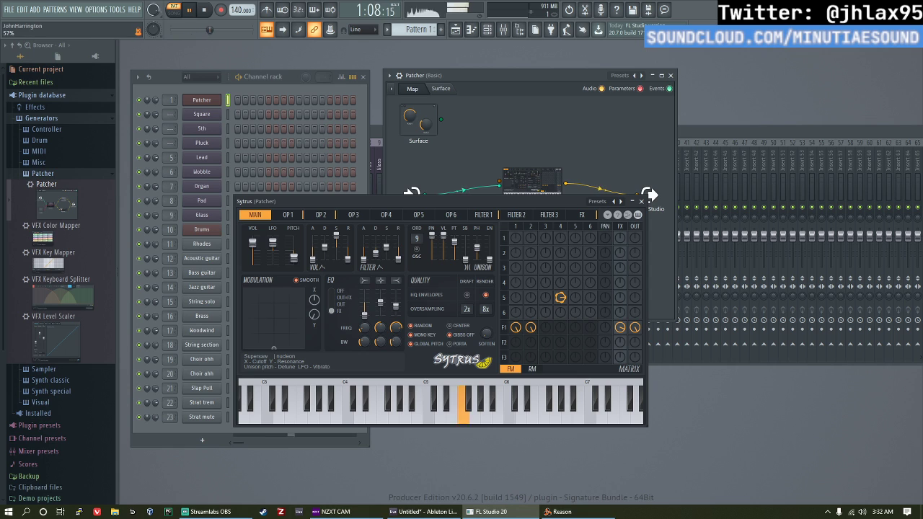
Step: Open operator 4 in Sytrus, raise the operator 3 to 5 modulation and operator 3 feedback, and stop playback
left_click(561, 227)
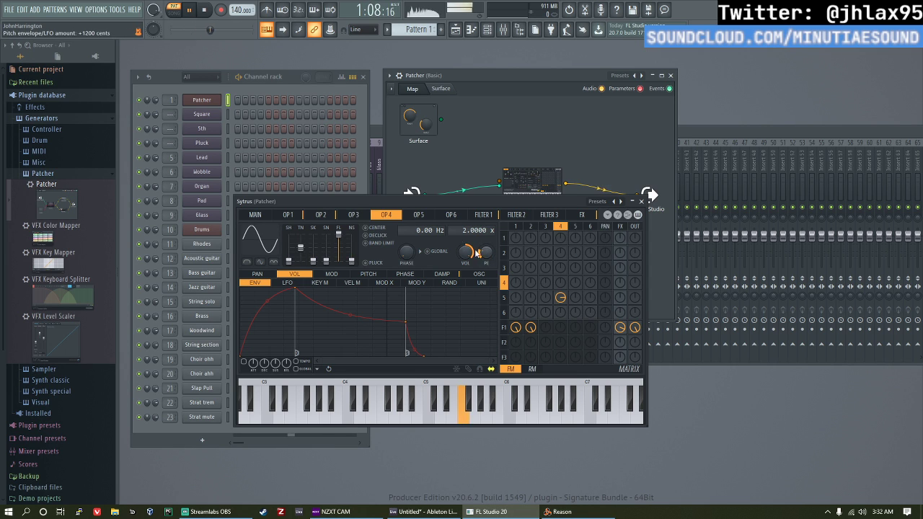
left_click_drag(545, 297, 546, 265)
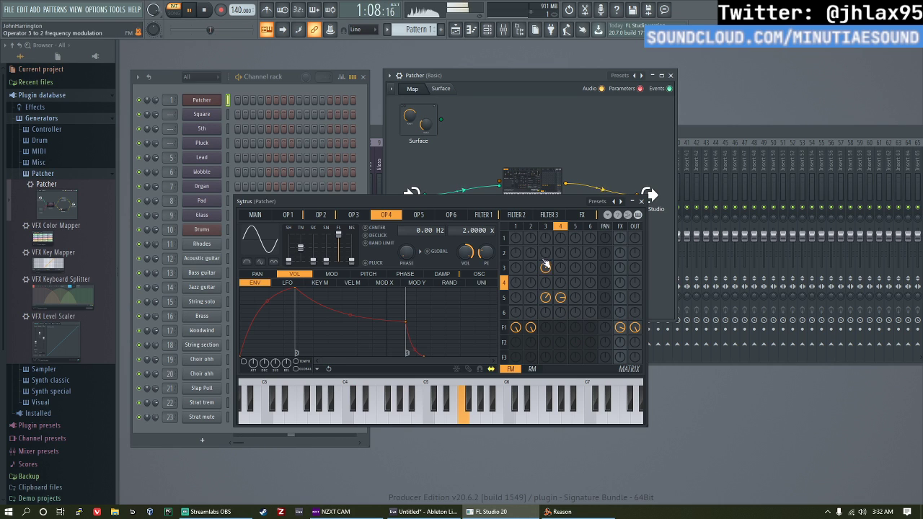
key("space")
key("v")
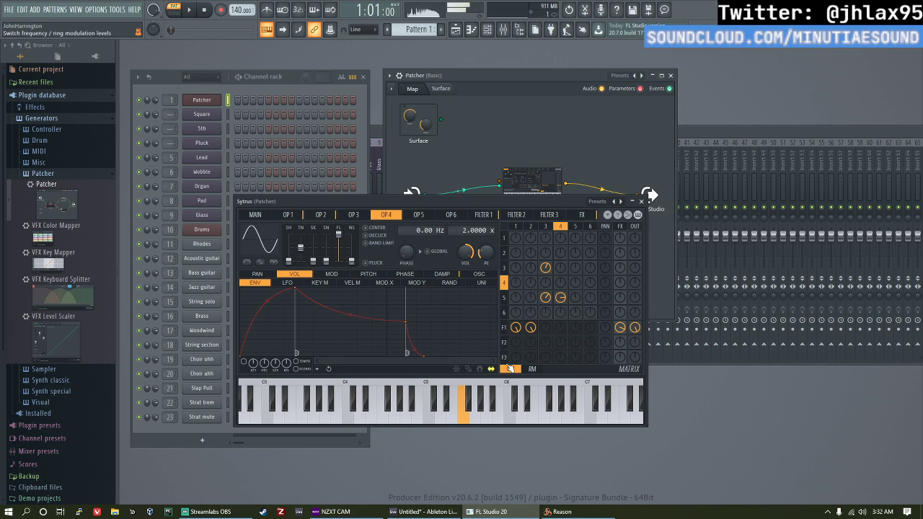
Step: Switch to Ableton Live, check Reason's plug-in scan and return to the FL Studio window
key("alt+Tab")
key("alt+Tab")
key("alt+Tab")
key("alt+Tab")
key("alt+Tab")
key("alt+Tab")
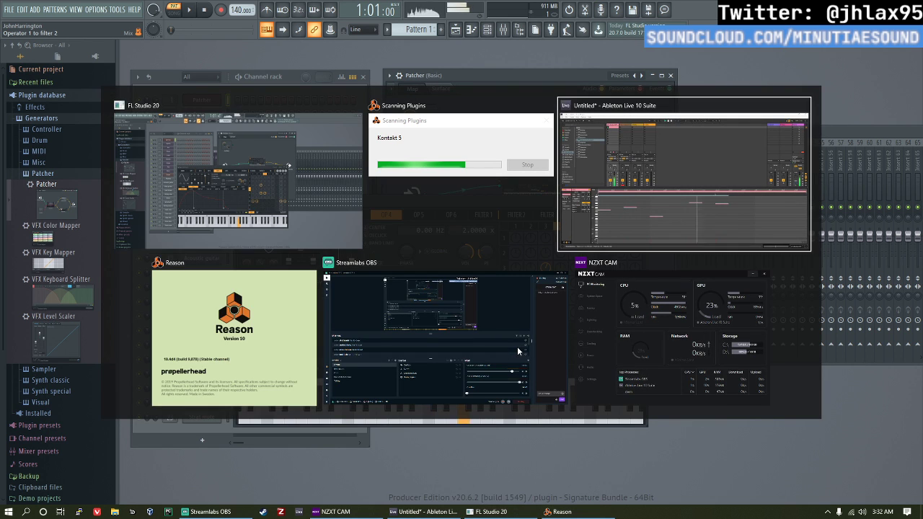
key("alt+shift+Tab")
key("alt+shift+Tab")
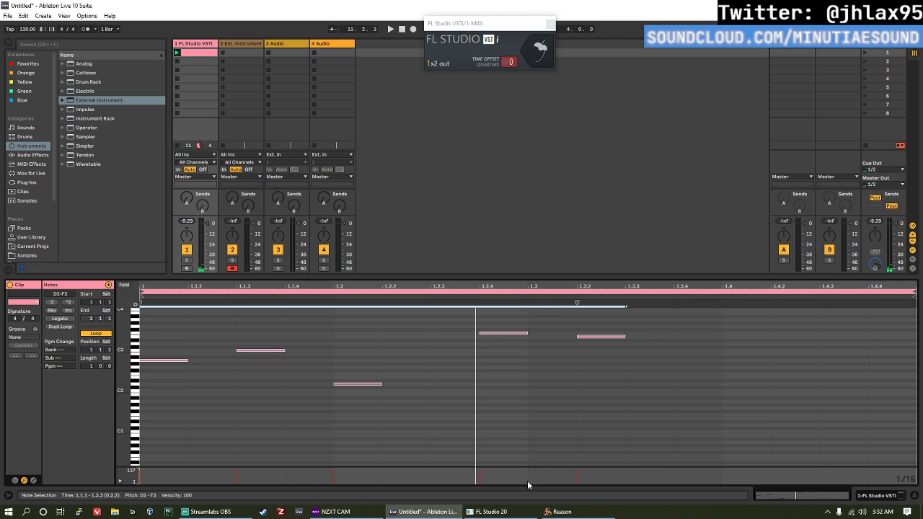
left_click(554, 512)
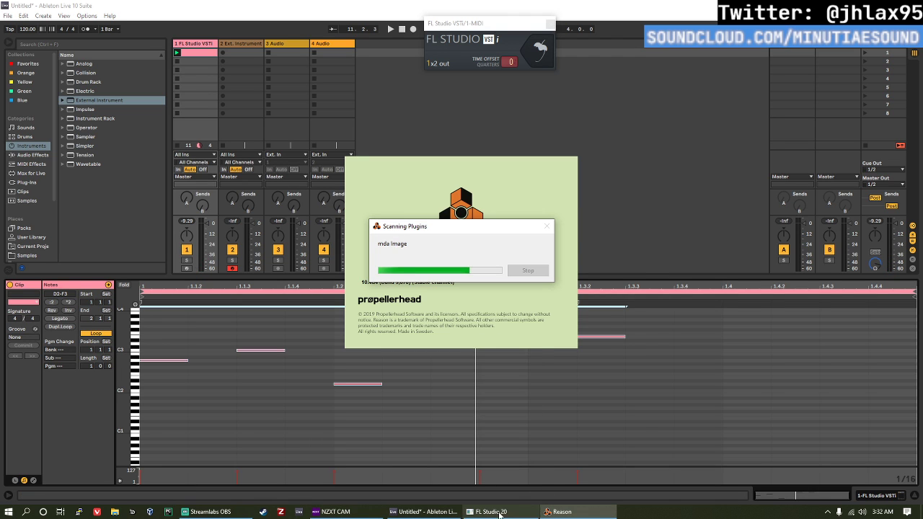
left_click(498, 511)
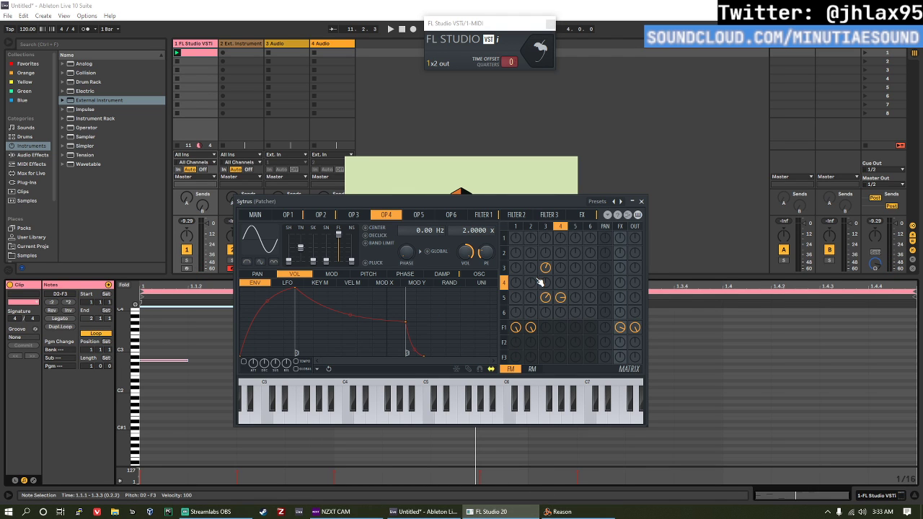
left_click(476, 512)
left_click(474, 513)
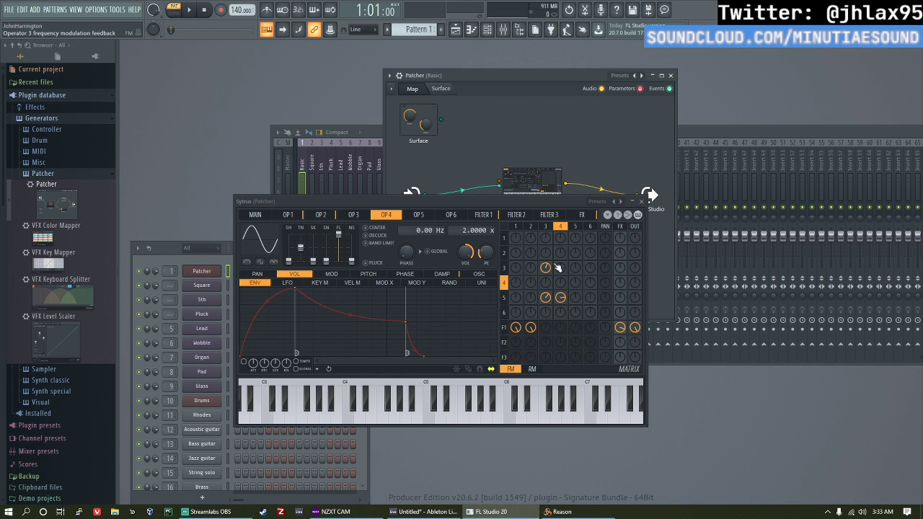
Step: Set Sytrus's operator 3 feedback to 0% and operator 5's output level to 25%
left_click_drag(546, 267, 546, 296)
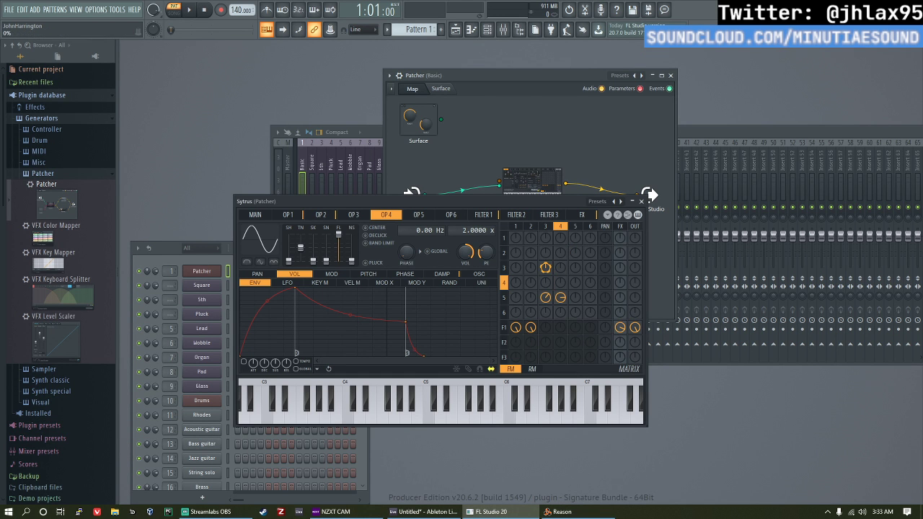
right_click(546, 267)
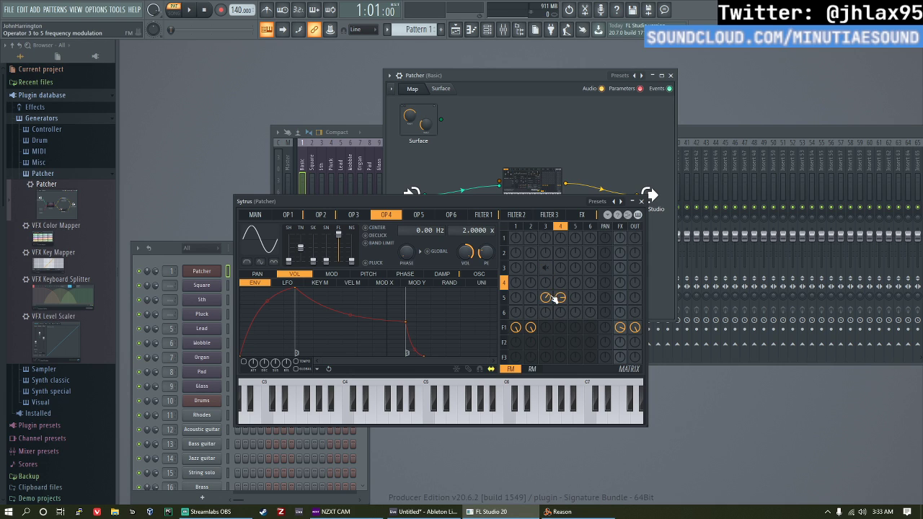
right_click(549, 268)
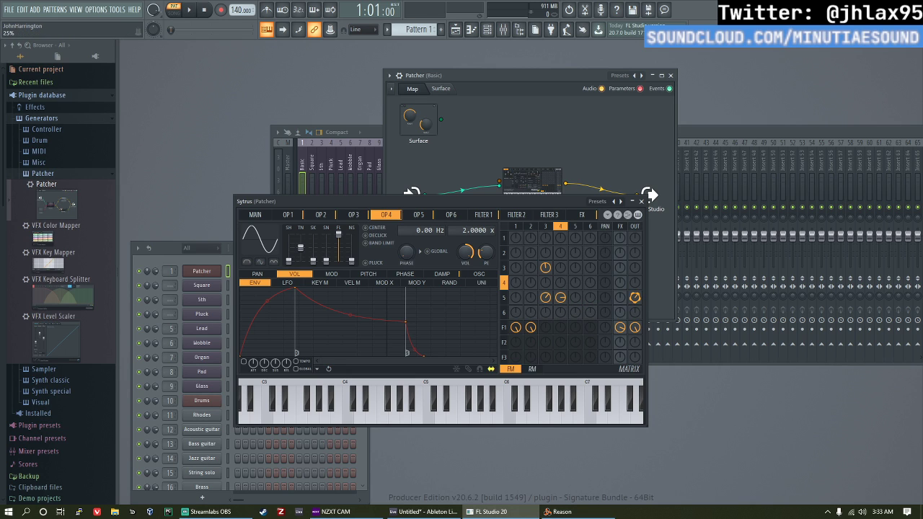
key("space")
key("space")
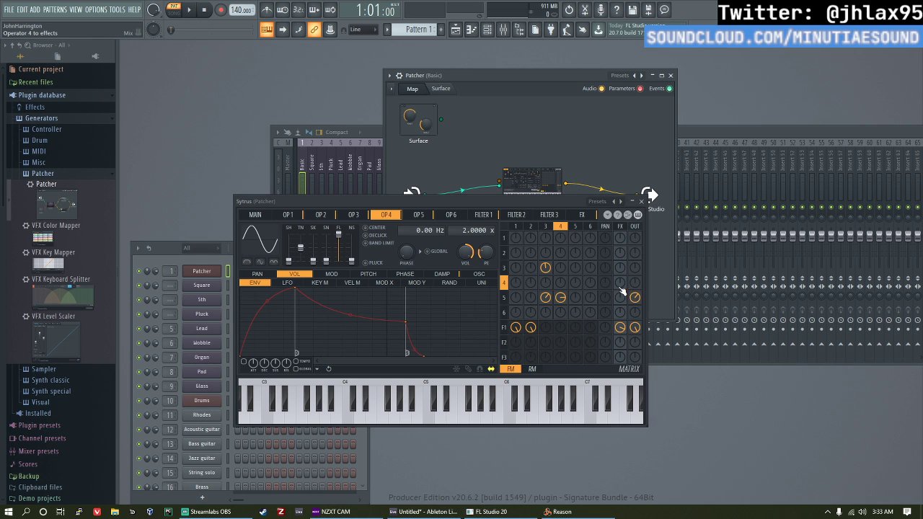
Step: Play the clip in Ableton Live while raising Sytrus's operator 5 feedback and the modulation between operators 3, 4, 5 and 2, and stop playback
key("alt+Tab")
key("alt+Tab")
key("alt+Tab")
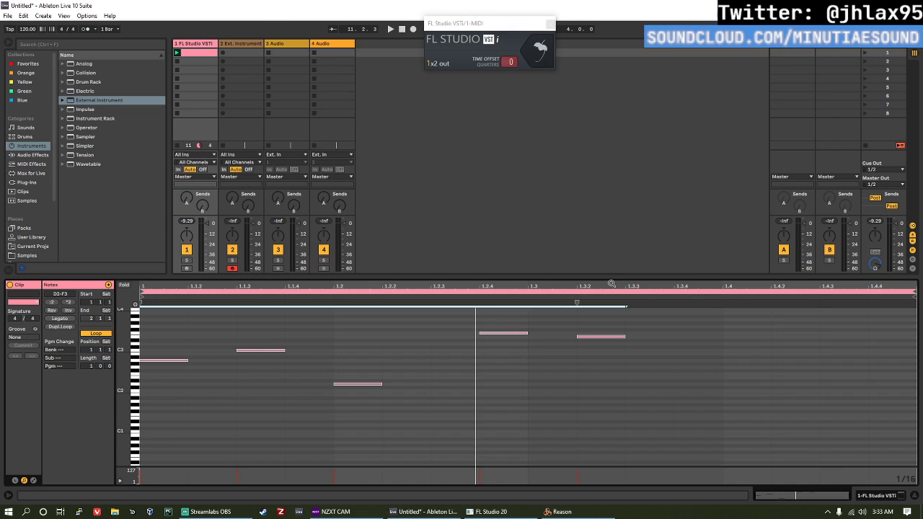
key("alt+Tab")
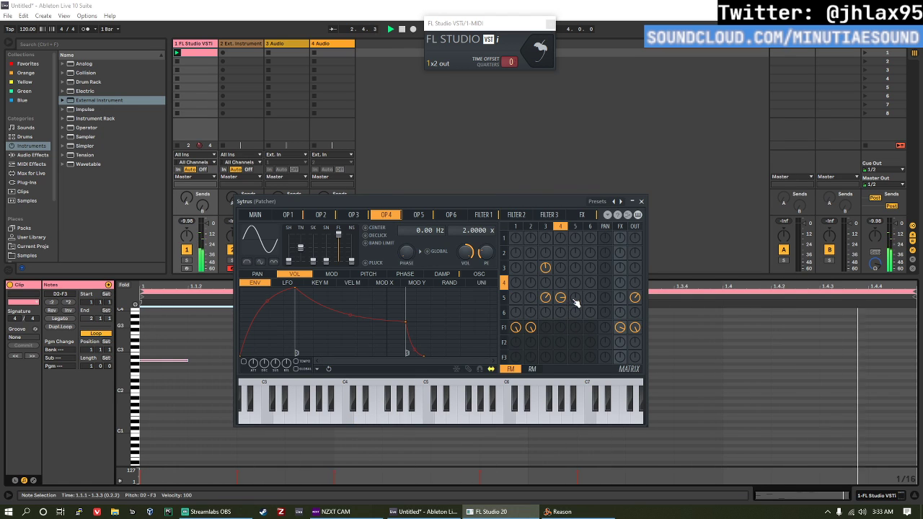
left_click_drag(576, 300, 576, 297)
left_click_drag(546, 285, 530, 260)
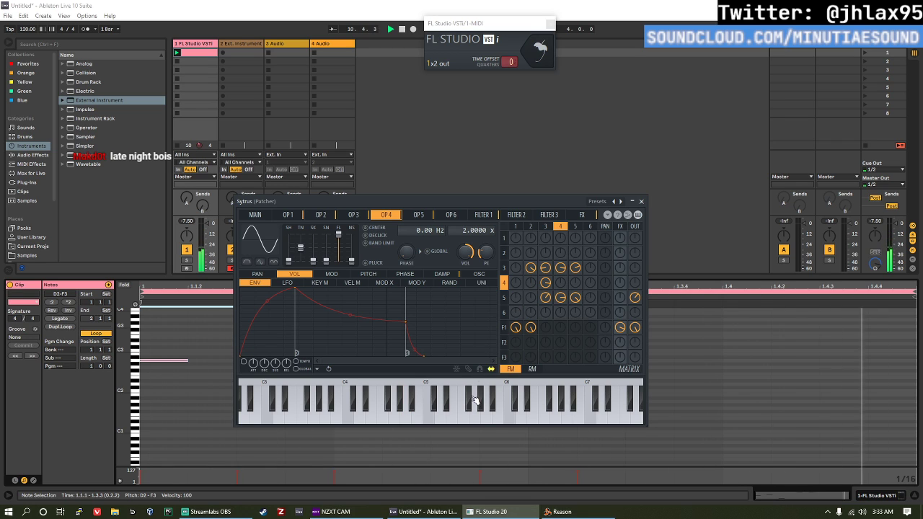
left_click(484, 435)
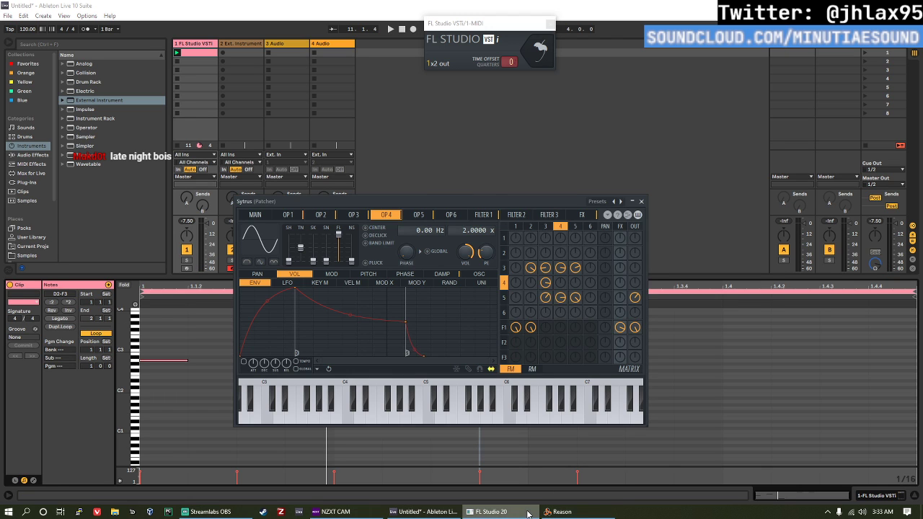
Step: Dismiss Reason's plug-in error notice and bring its new document to the front
left_click(490, 511)
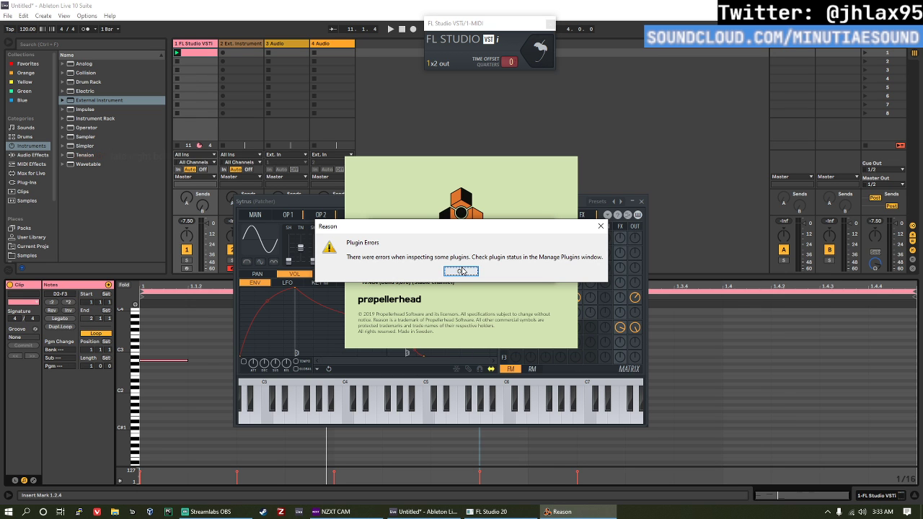
left_click(461, 271)
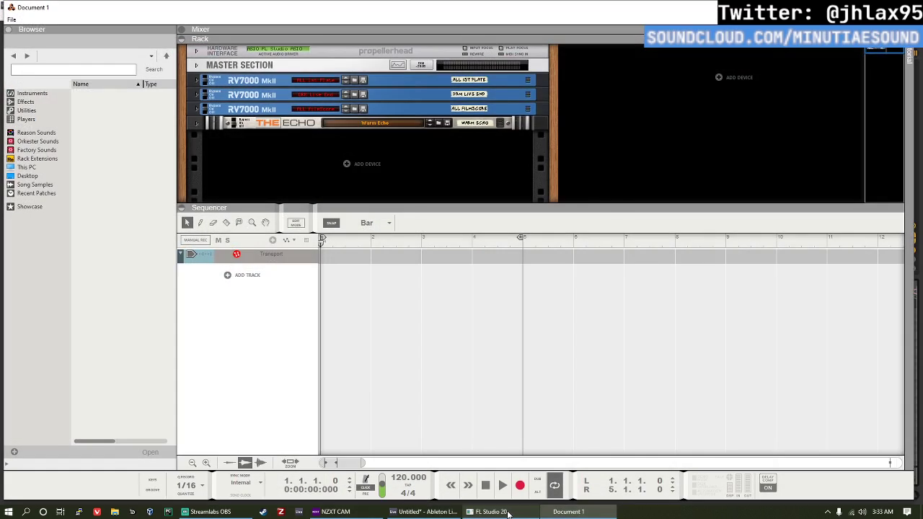
left_click(556, 513)
left_click(554, 513)
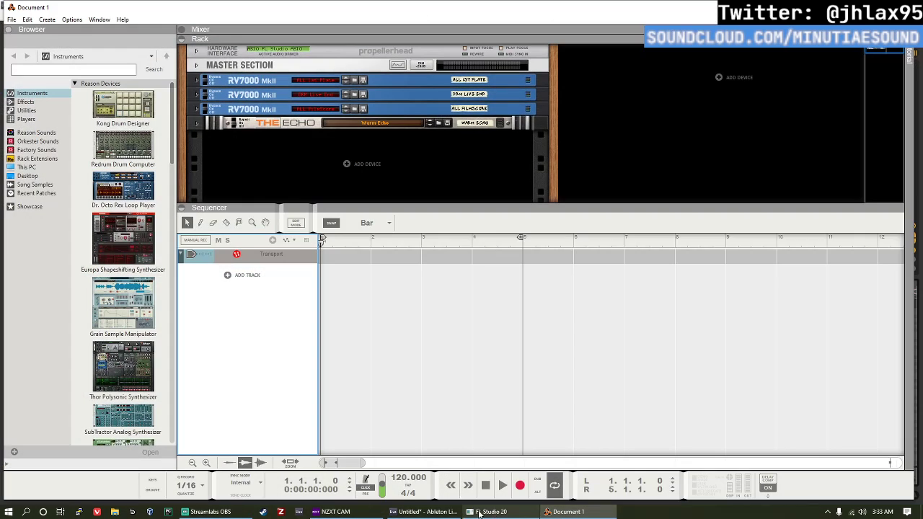
Step: Switch to Ableton Live and move the FL Studio VSTi window up beside the 4 Audio track
left_click(453, 515)
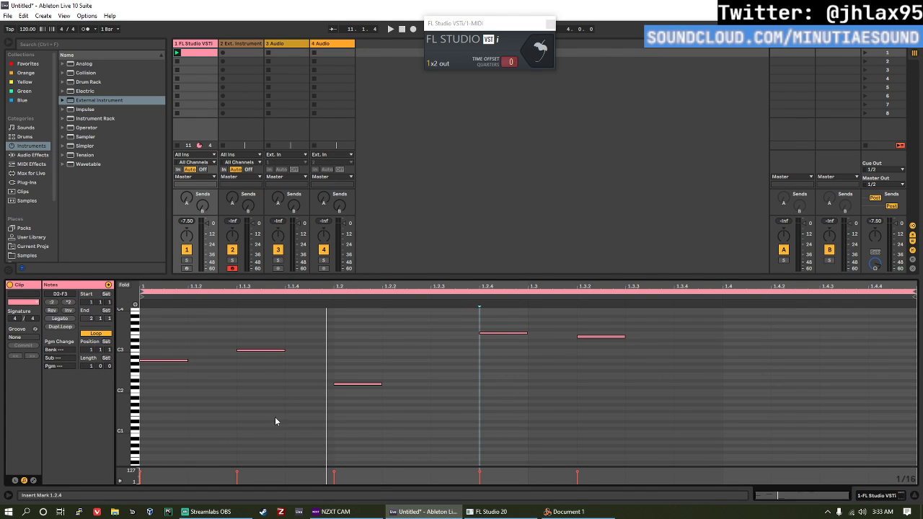
left_click_drag(524, 20, 492, 151)
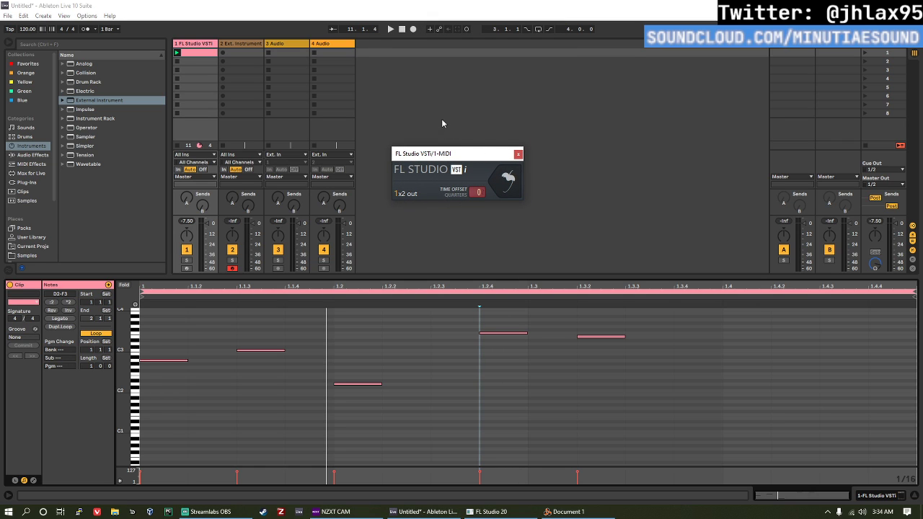
left_click_drag(440, 154, 406, 60)
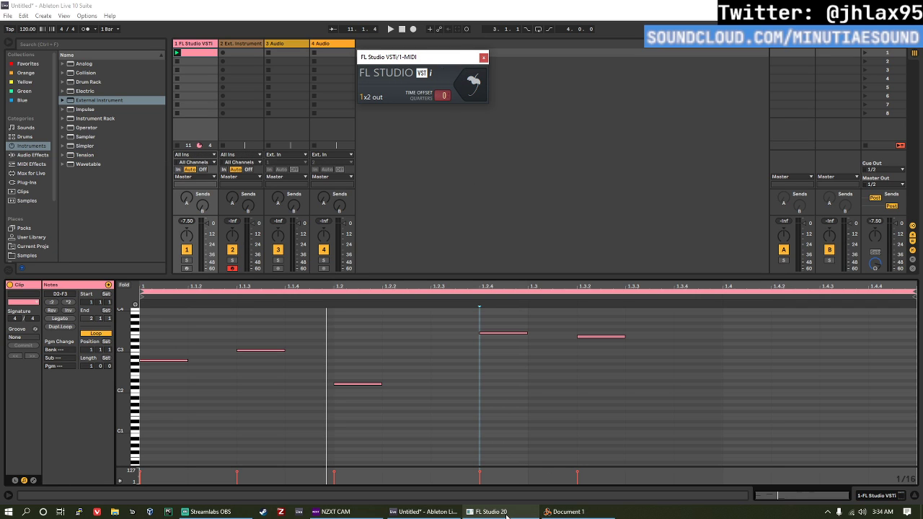
left_click(567, 512)
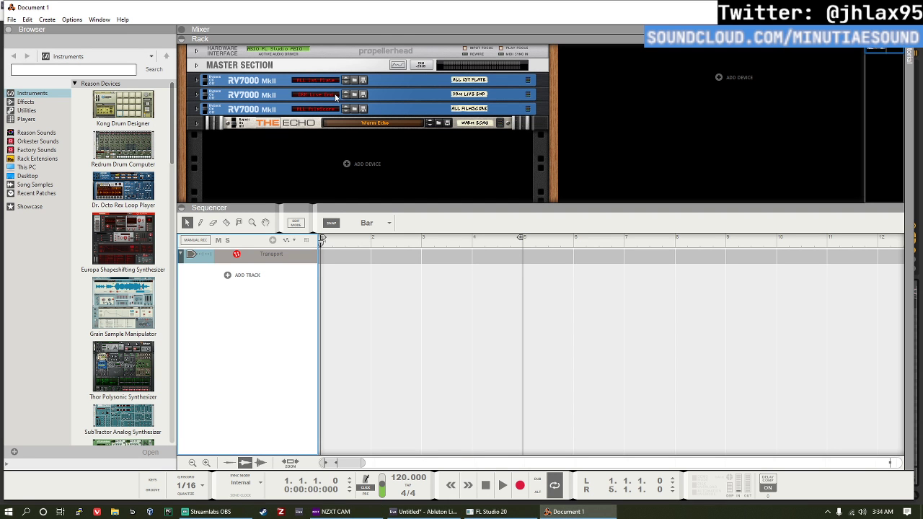
left_click(490, 512)
left_click(424, 512)
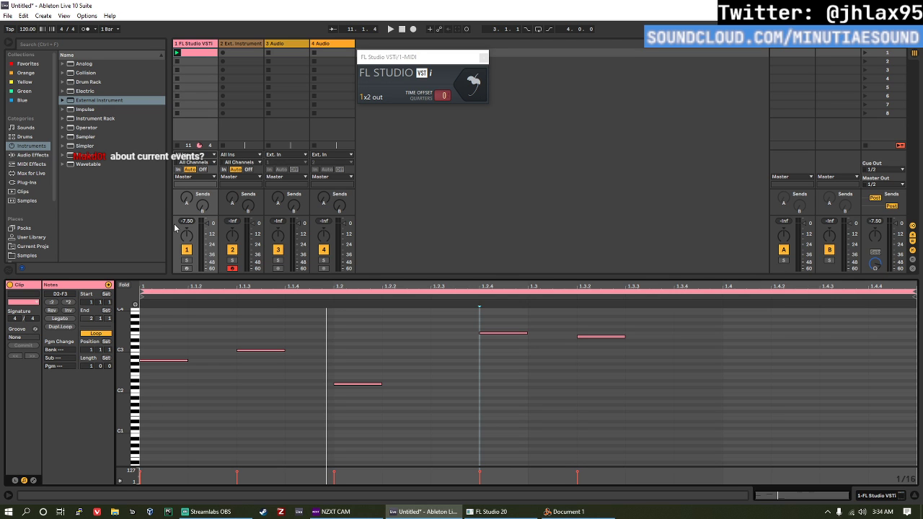
left_click(566, 512)
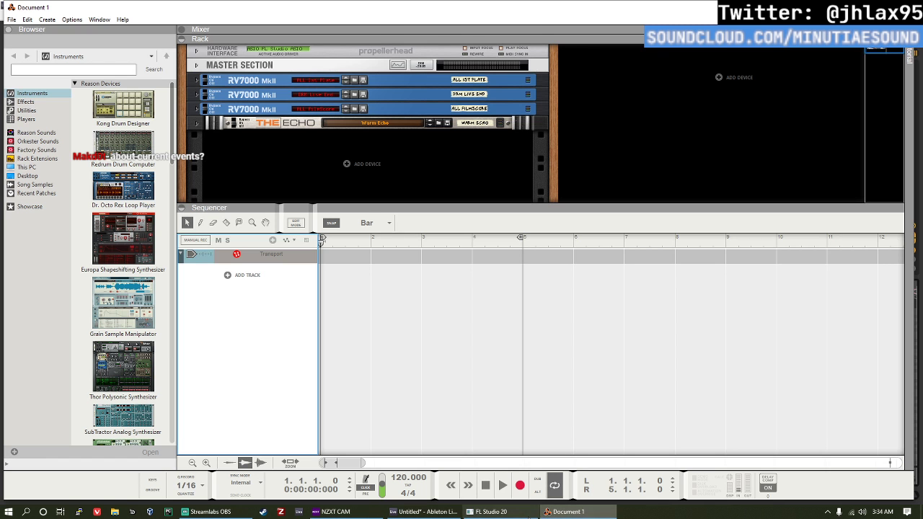
left_click(504, 513)
left_click(557, 512)
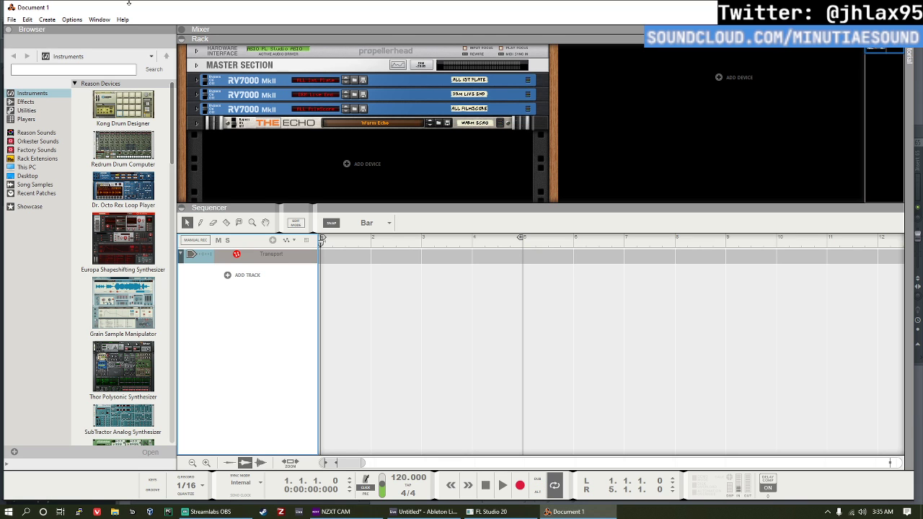
Step: Switch to FL Studio and raise Sytrus's operator 3 to 2 frequency modulation
left_click(486, 512)
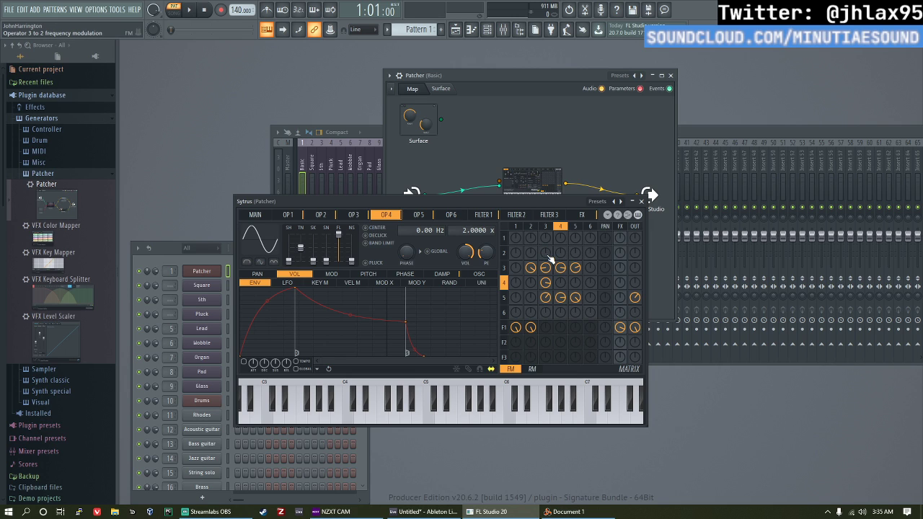
left_click_drag(548, 256, 548, 245)
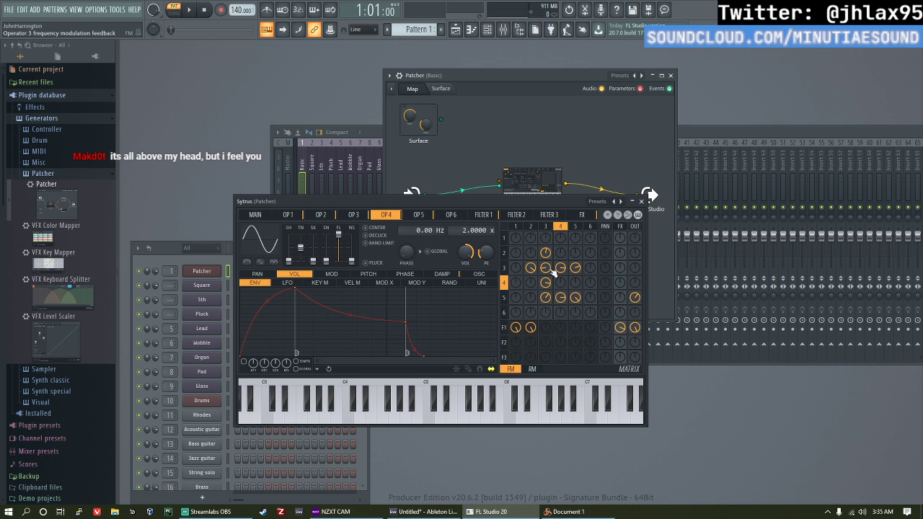
left_click_drag(546, 254, 545, 236)
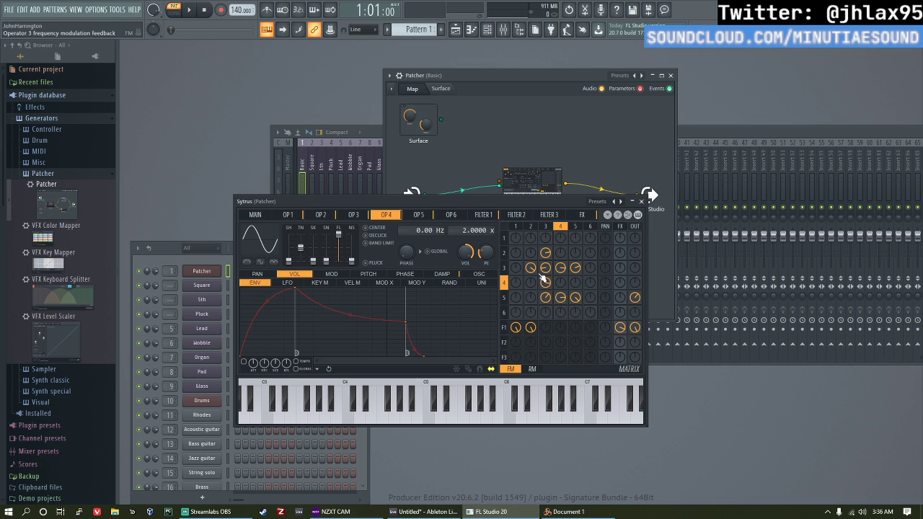
Step: Switch to Ableton Live, start playback and add a sixteenth-note A3 to the MIDI clip at 1.3.3
left_click(462, 514)
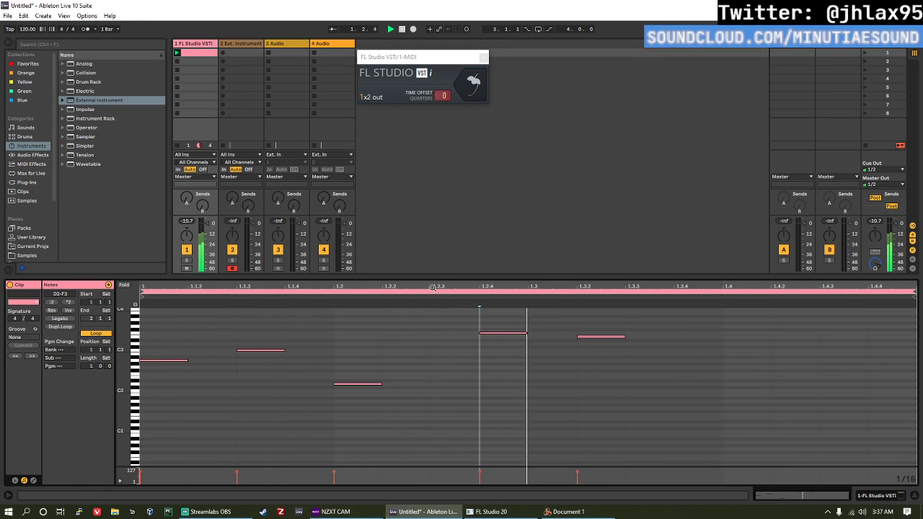
double_click(740, 313)
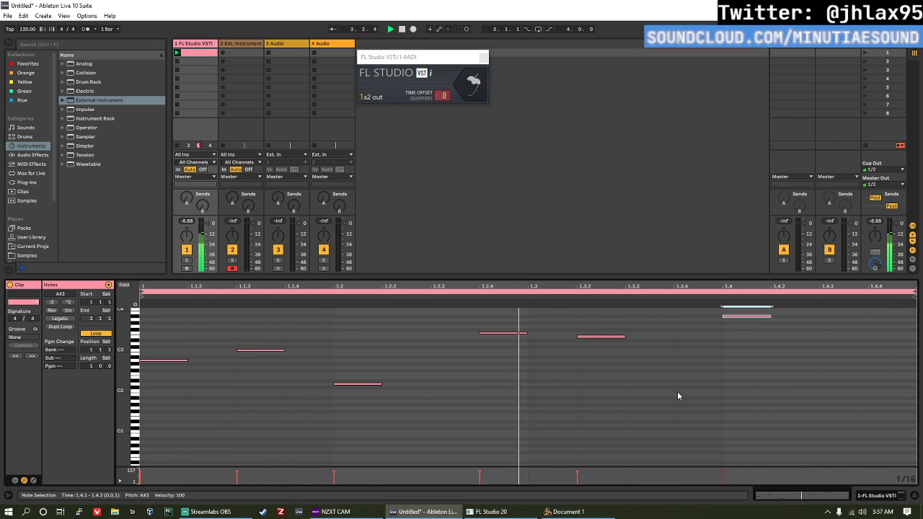
key("Down")
key("Down")
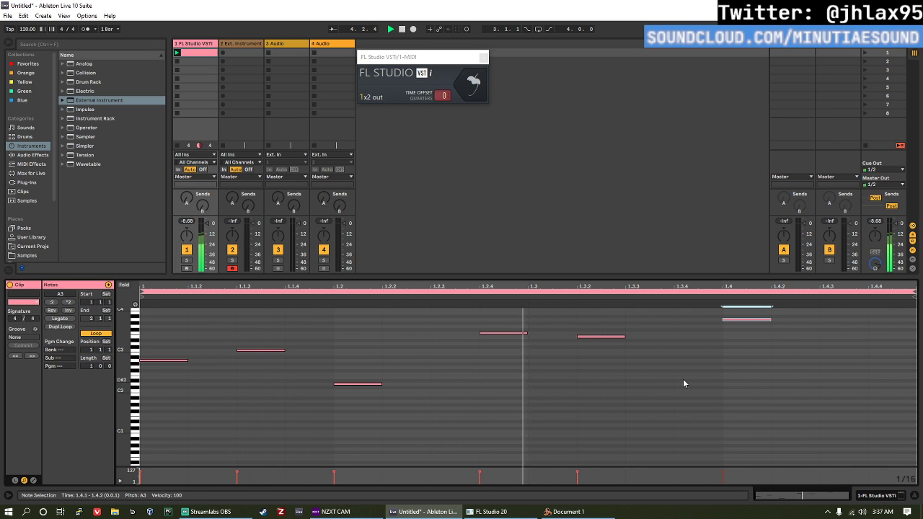
key("Left")
key("Left")
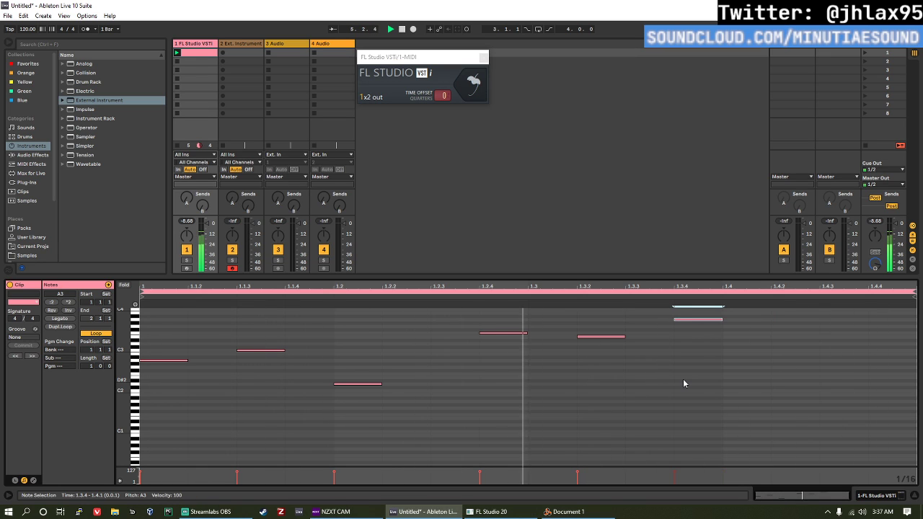
Step: Stop playback and show the Ext. Instrument track's device, switch to Reason to check its sync mode options, and close Reason
double_click(251, 44)
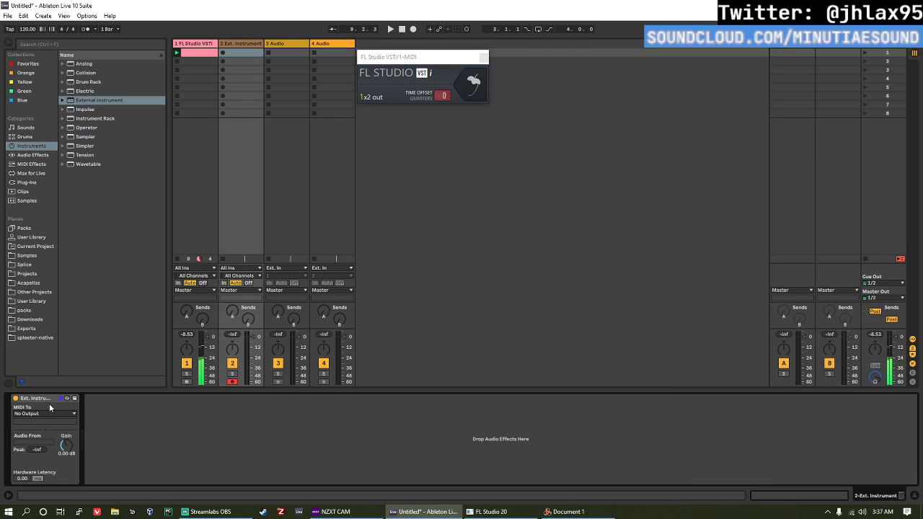
left_click(573, 512)
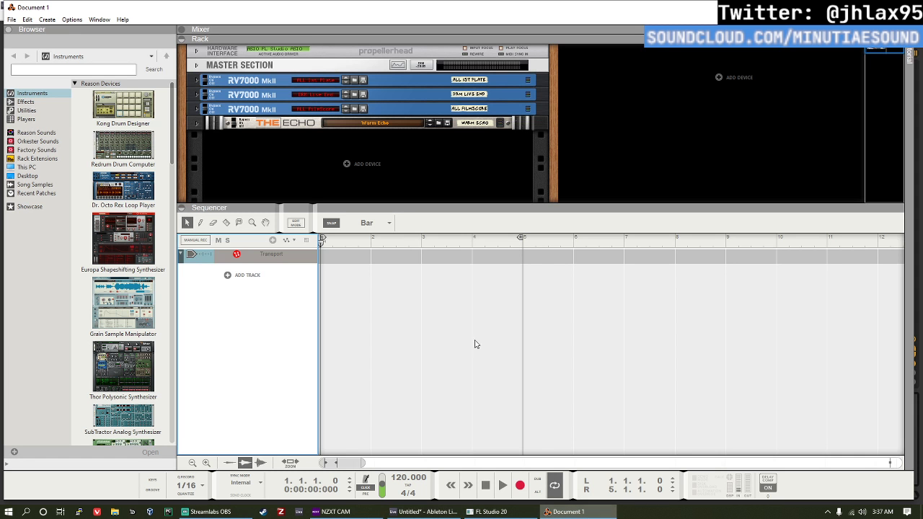
left_click(241, 483)
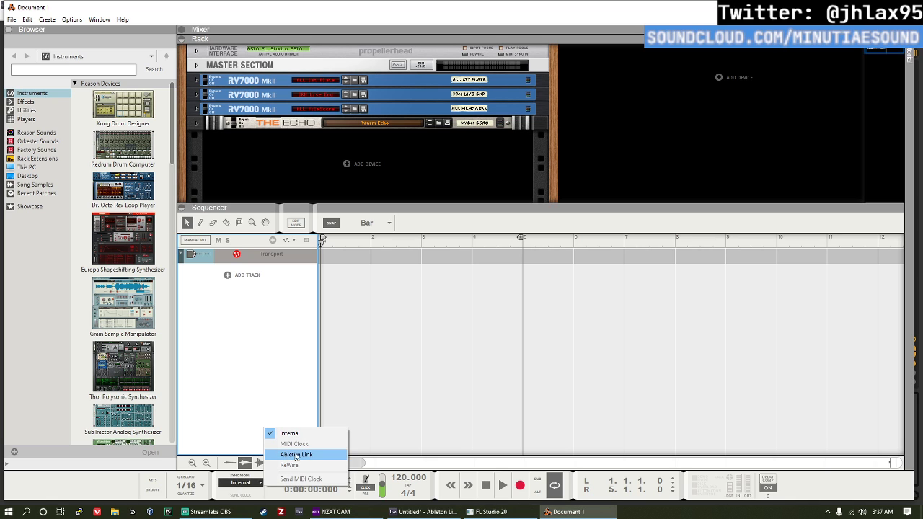
left_click(244, 483)
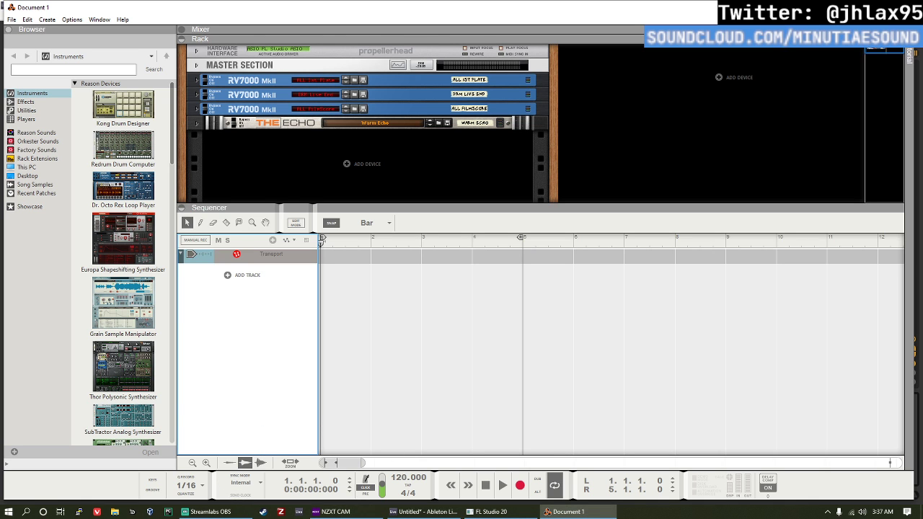
left_click(893, 7)
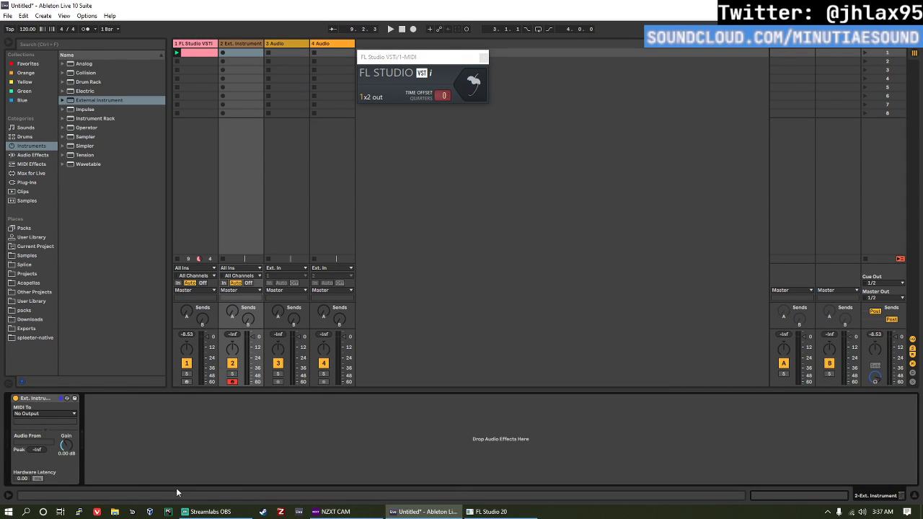
Step: Relaunch Reason, log in with the saved account credentials and look at its sync mode options
key("super")
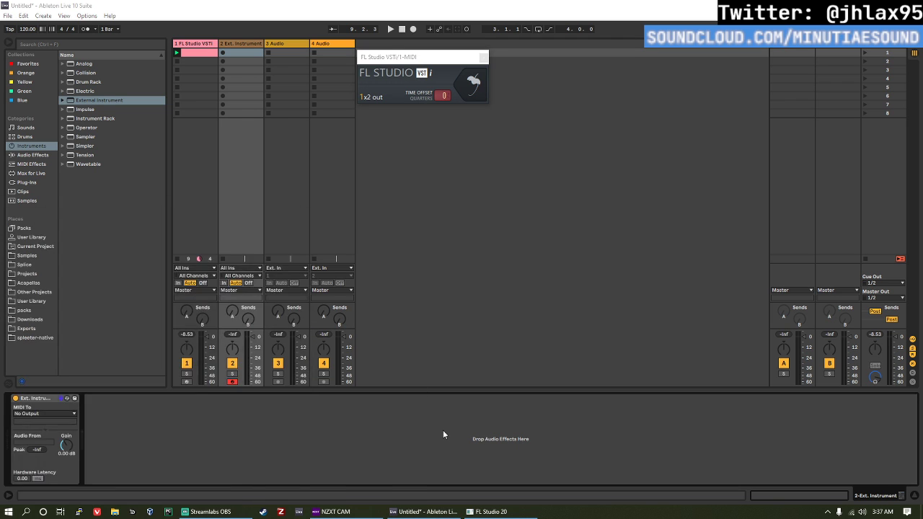
type("re")
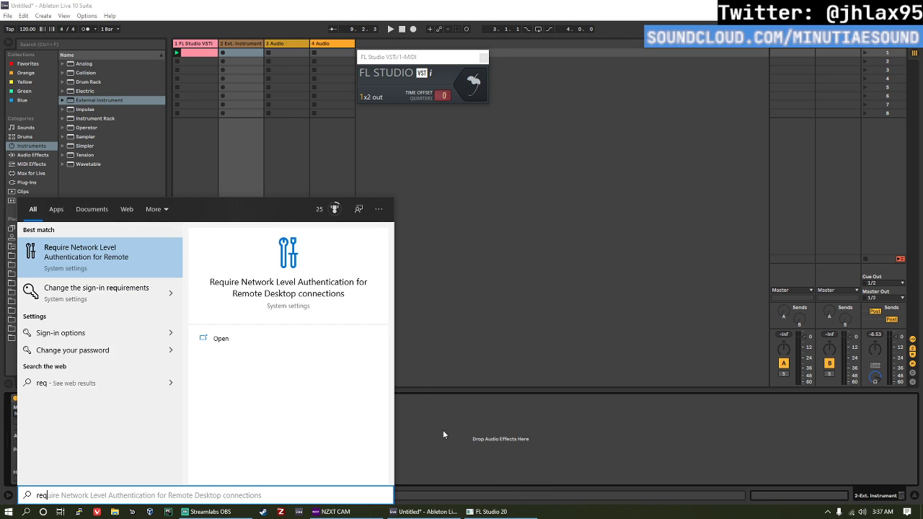
key("Return")
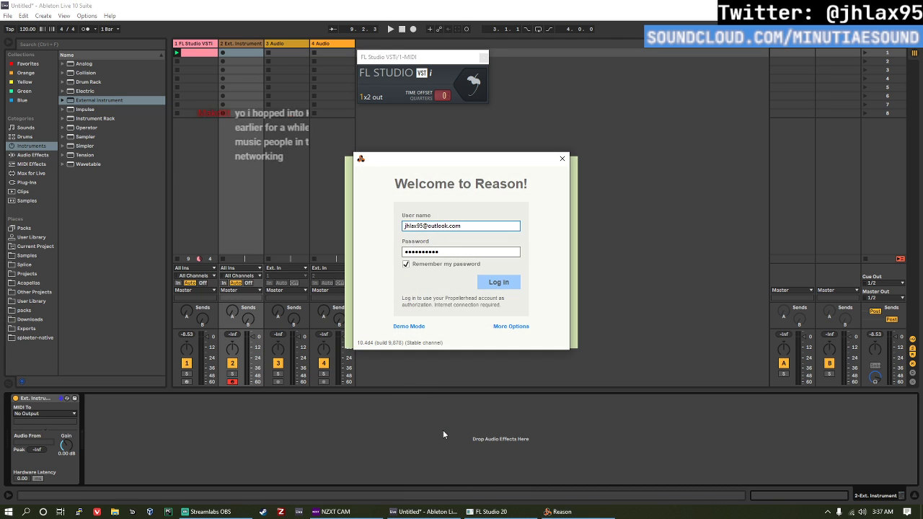
left_click(509, 281)
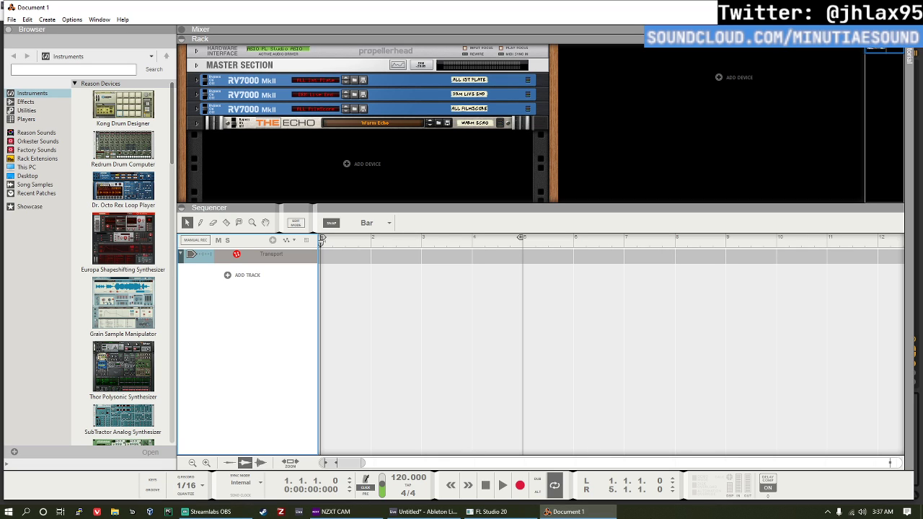
left_click(251, 482)
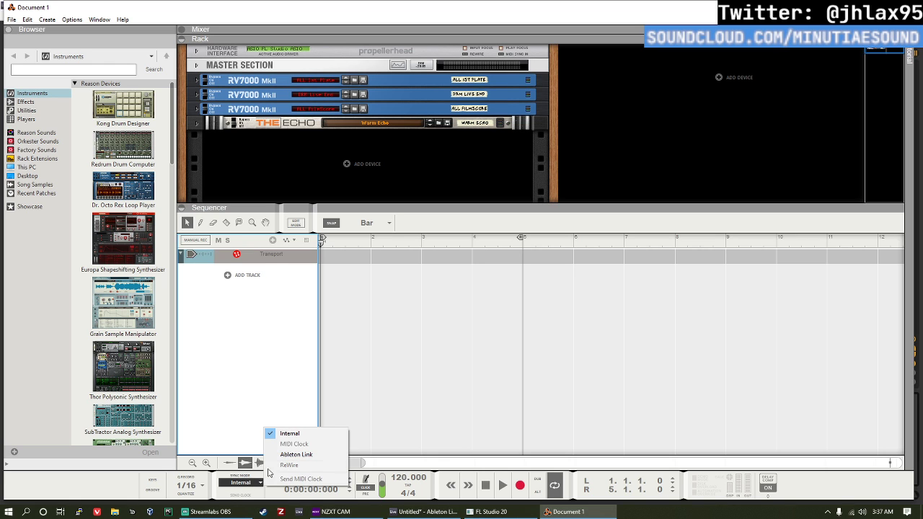
Step: Switch to Ableton Live and save the Live set in the Projects folder as "fucking around 338"
left_click(412, 512)
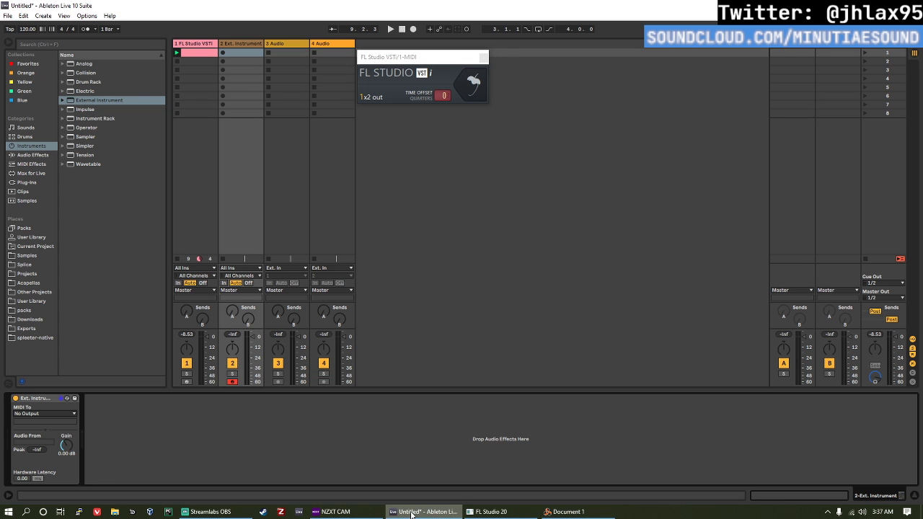
left_click(7, 15)
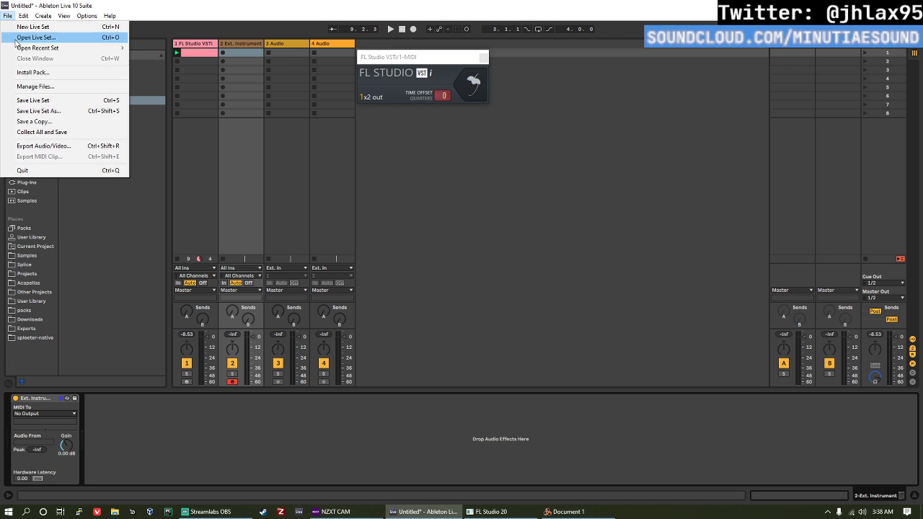
left_click(48, 105)
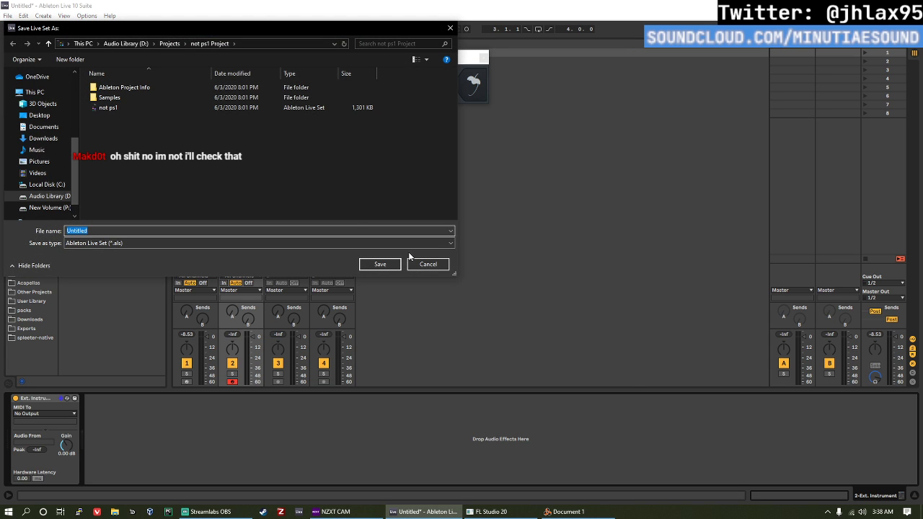
left_click(170, 44)
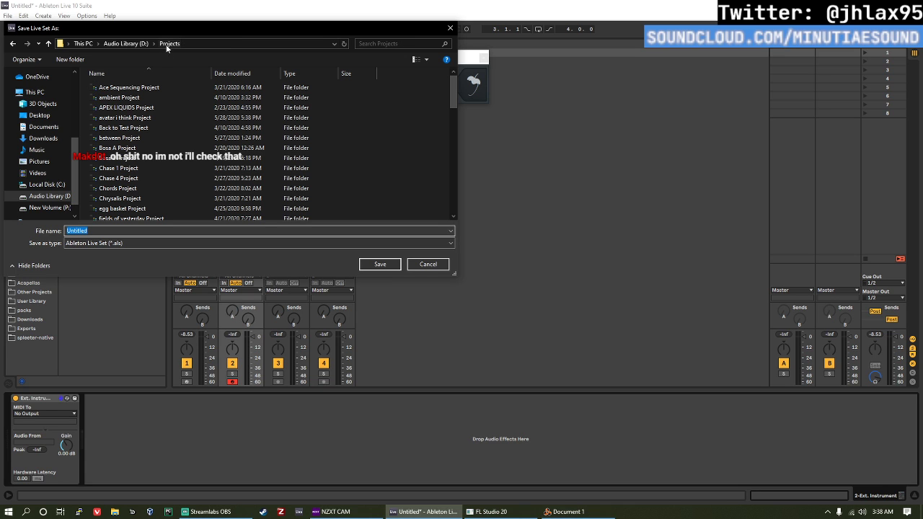
mouse_move(498, 512)
type("fuckin")
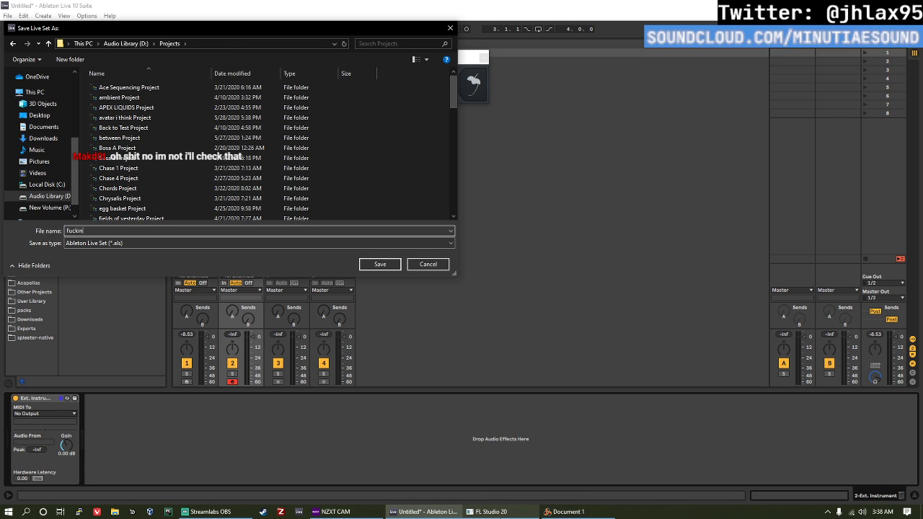
type("g around 338")
key("Return")
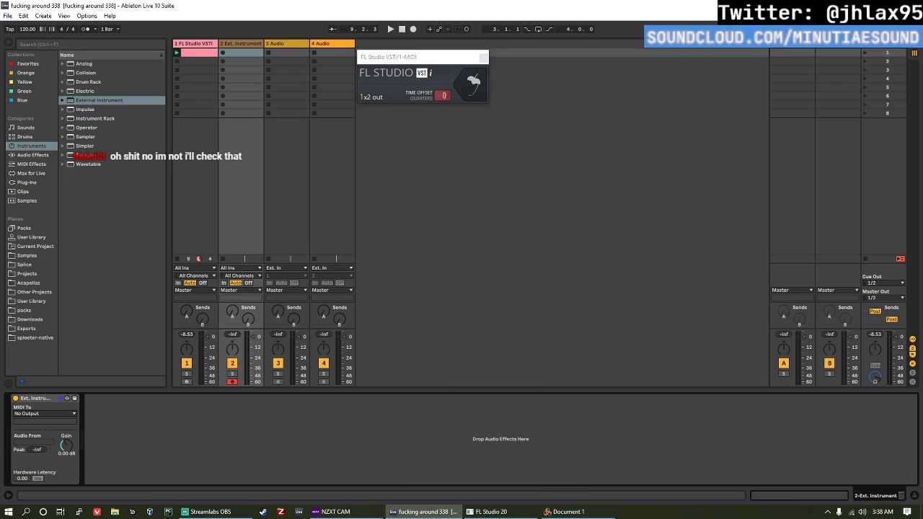
Step: Close Reason, relaunch Ableton Live and dismiss the crash report help view
left_click(568, 509)
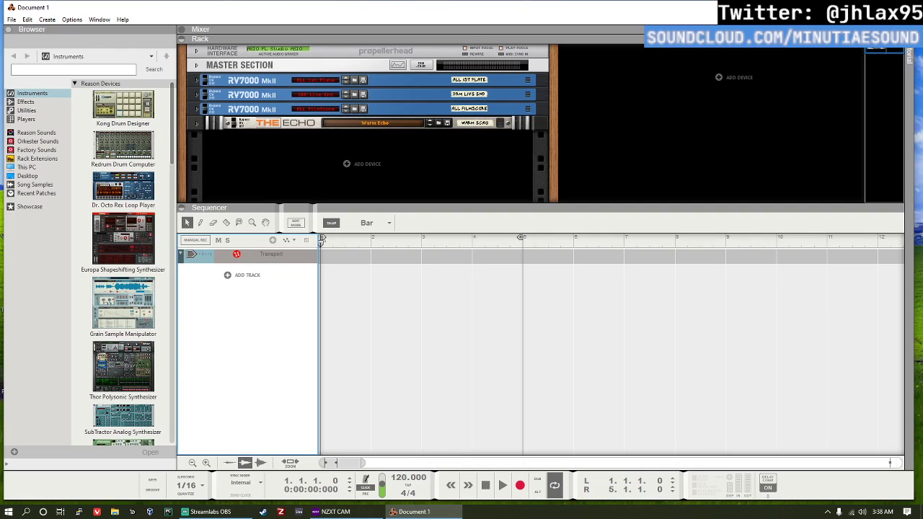
left_click(903, 7)
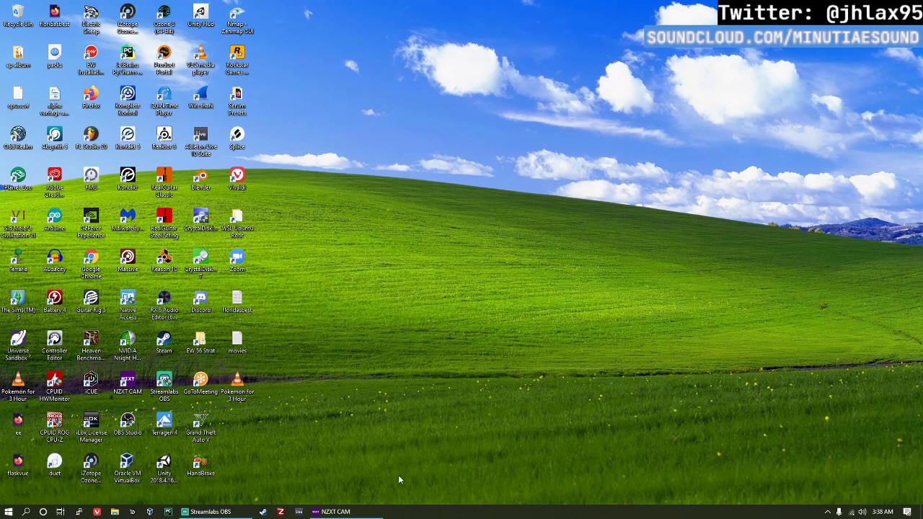
left_click(300, 512)
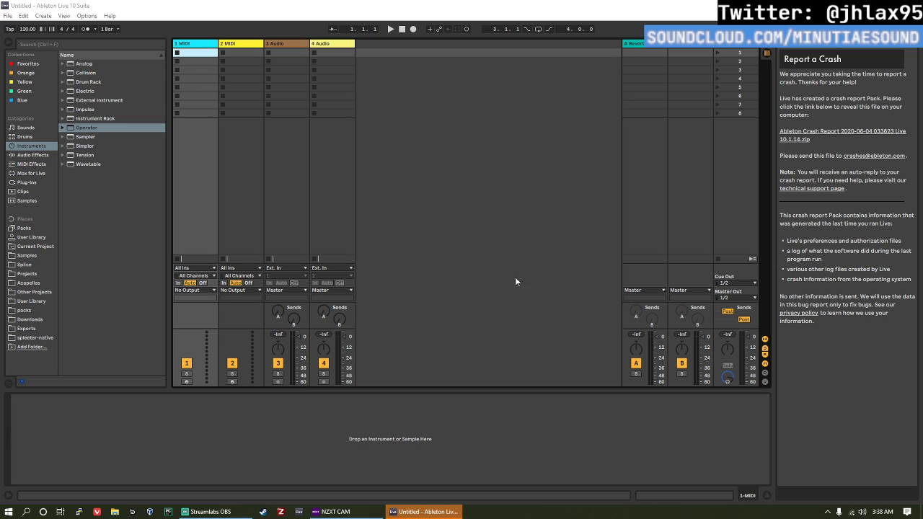
left_click(434, 512)
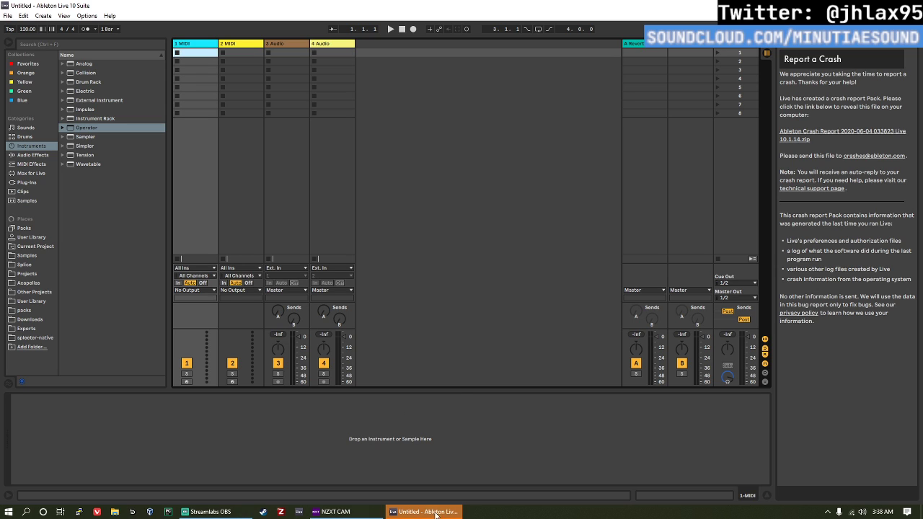
left_click(768, 49)
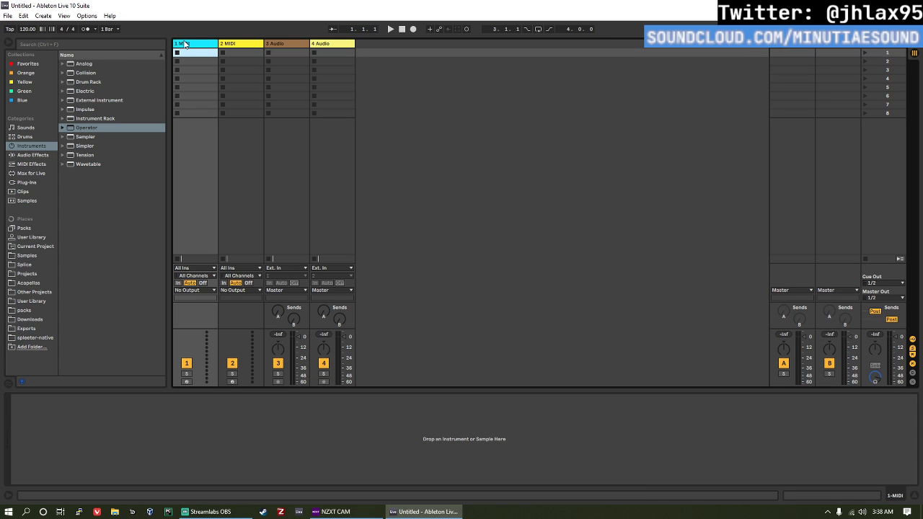
Step: Reopen the recent Live set "fucking around 338" and move the Sytrus window clear of the session tracks
left_click(14, 17)
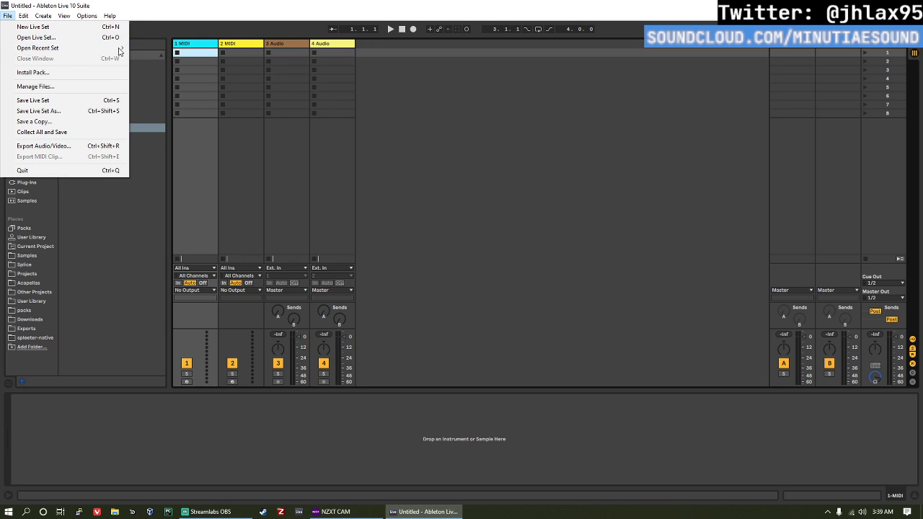
mouse_move(117, 48)
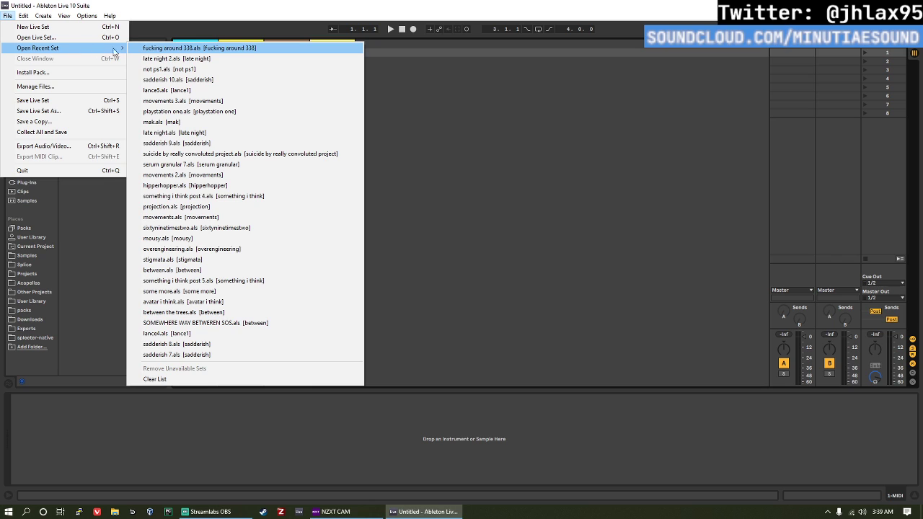
left_click(164, 49)
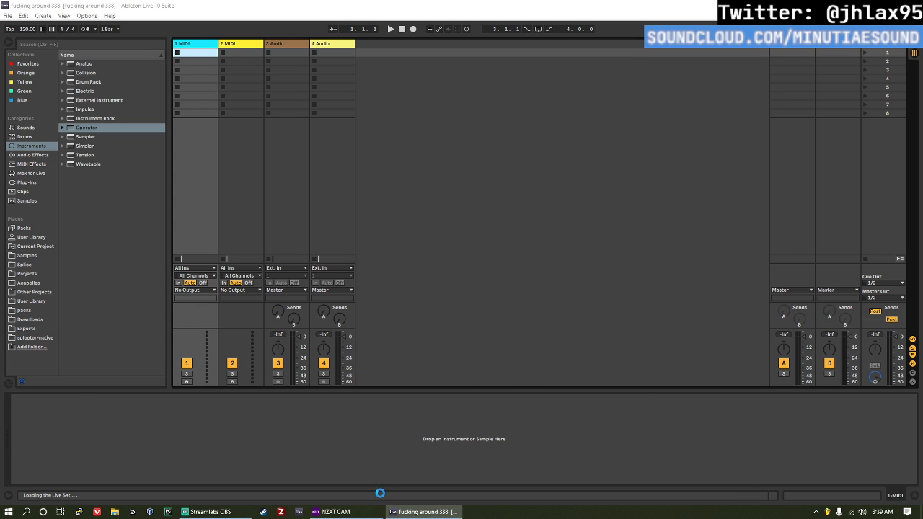
left_click_drag(309, 202, 437, 58)
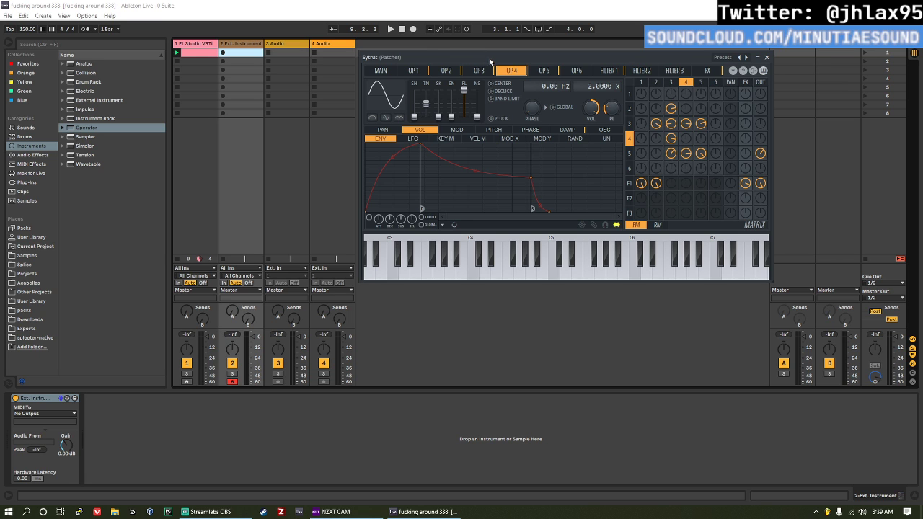
left_click_drag(482, 56, 491, 59)
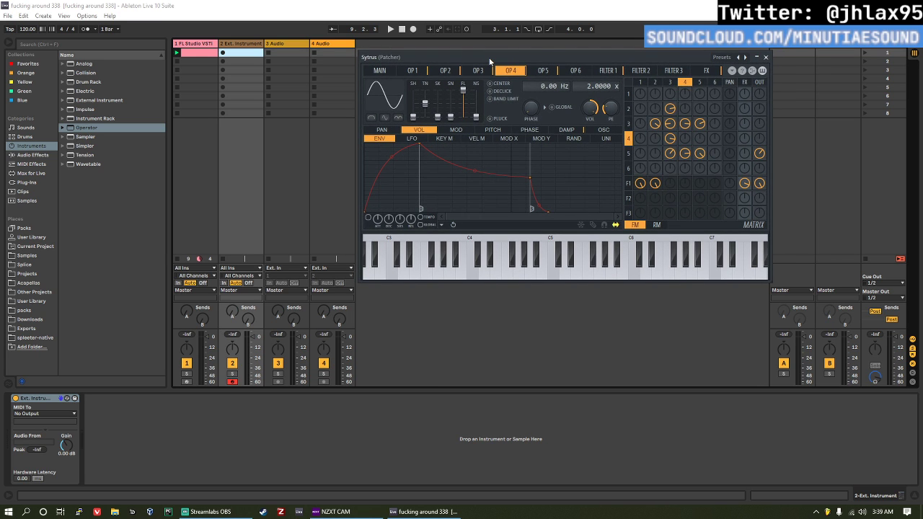
left_click_drag(490, 58, 489, 58)
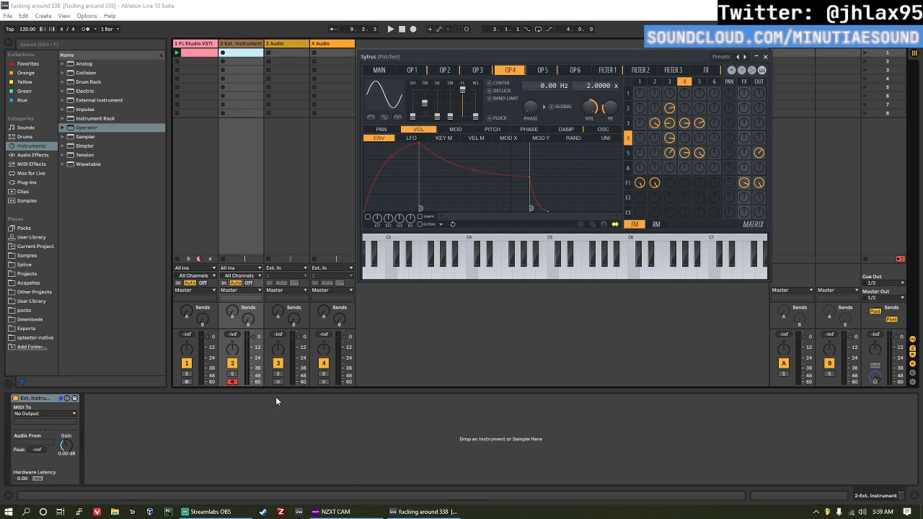
Step: Switch to NZXT CAM, look at the computer's load monitoring and system specs, and close its window
left_click(331, 511)
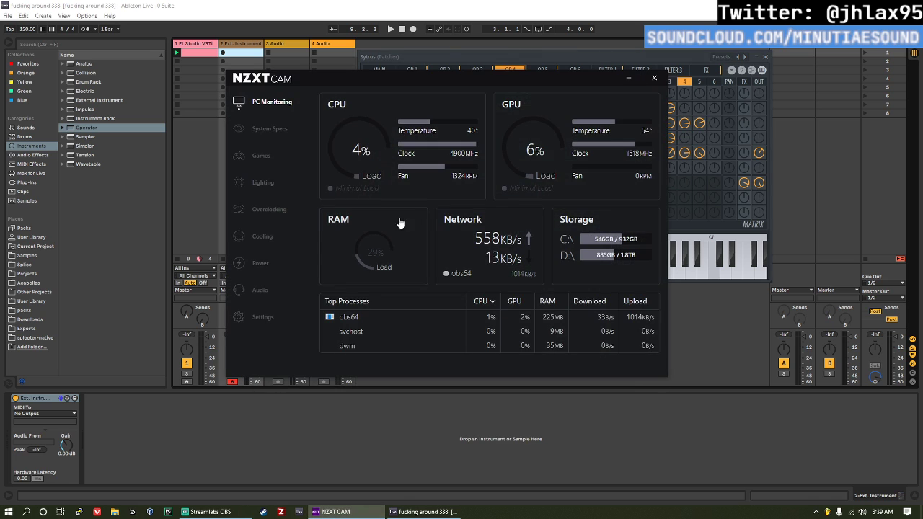
left_click(288, 136)
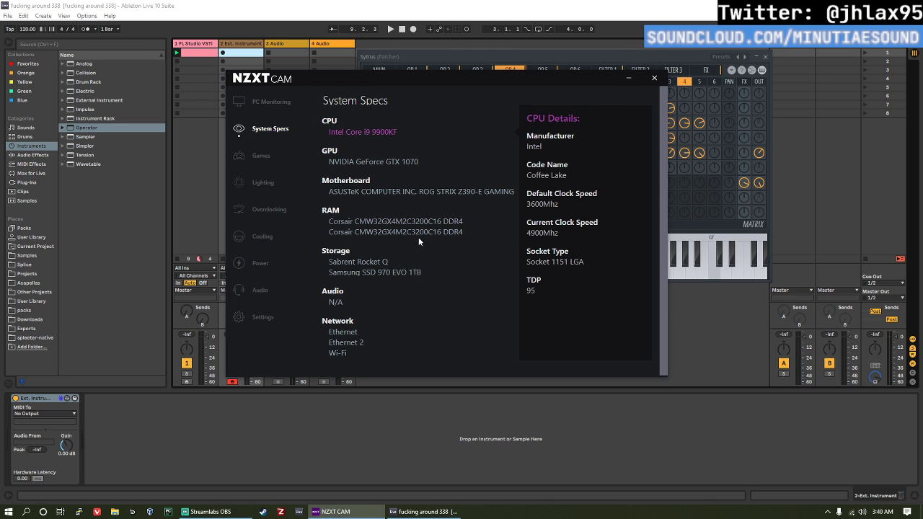
left_click(649, 77)
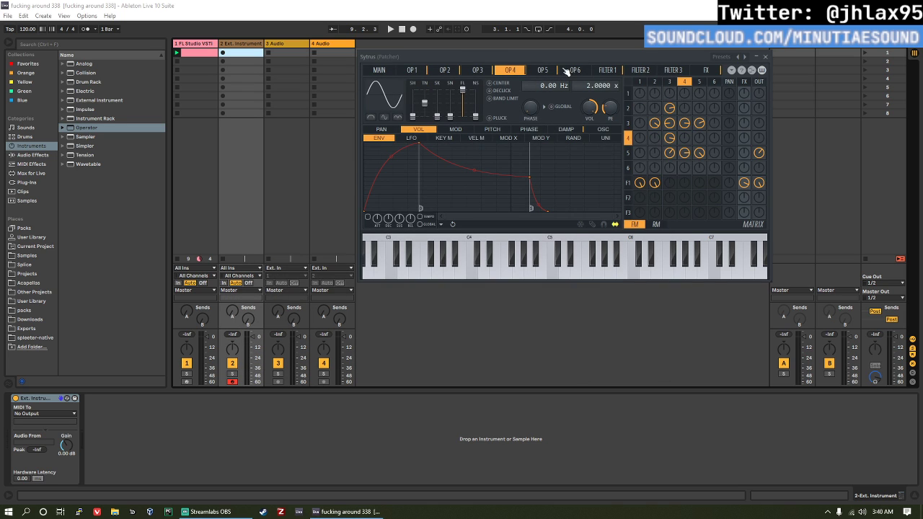
Step: Play the FL Studio VSTi track's clip, stop playback and show the Ext. Instrument track's device
left_click_drag(569, 55, 566, 54)
mouse_move(544, 51)
left_mouse_down()
mouse_move(549, 57)
mouse_move(542, 50)
left_mouse_up()
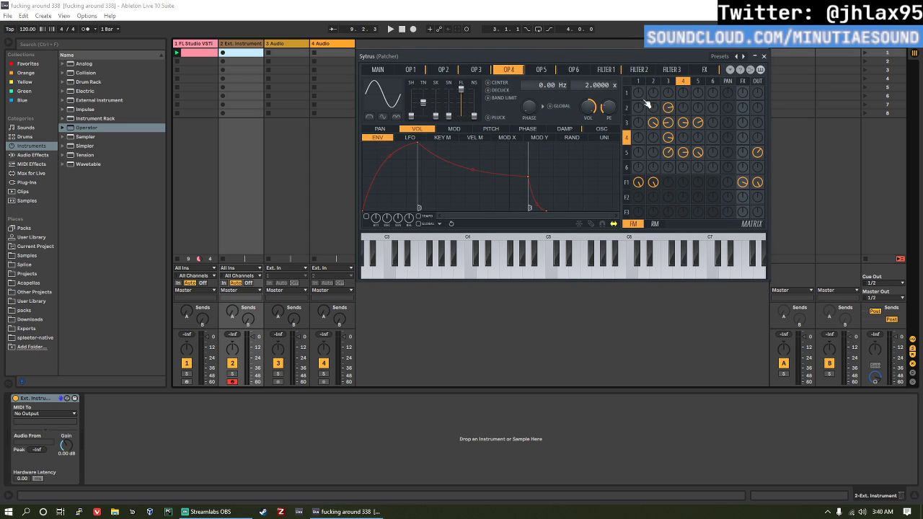
left_click(191, 51)
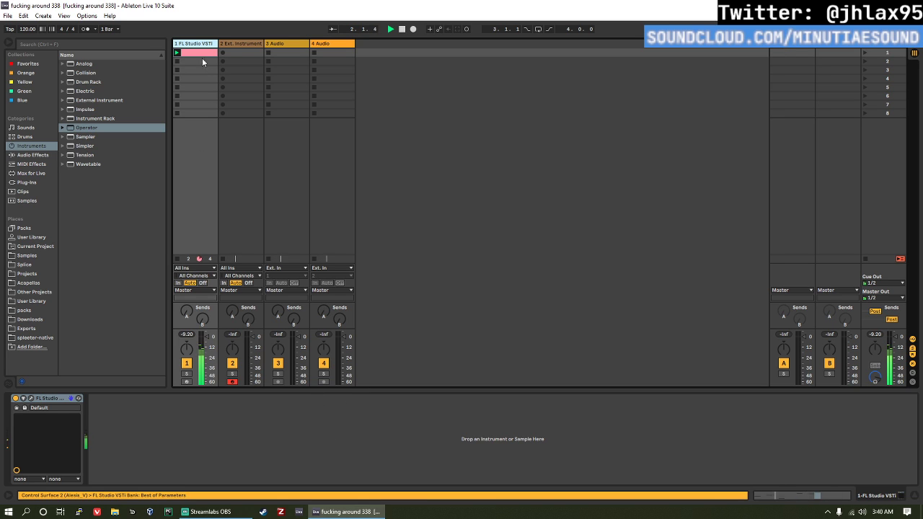
left_click(240, 45)
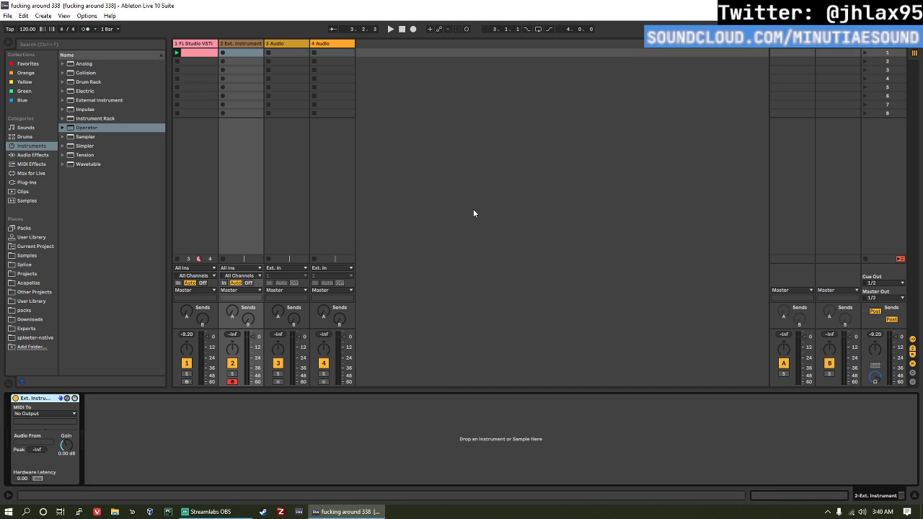
Step: Launch Reason, log in with the saved account credentials, and return to it after checking the Ext. Instrument track in Ableton Live
key("super")
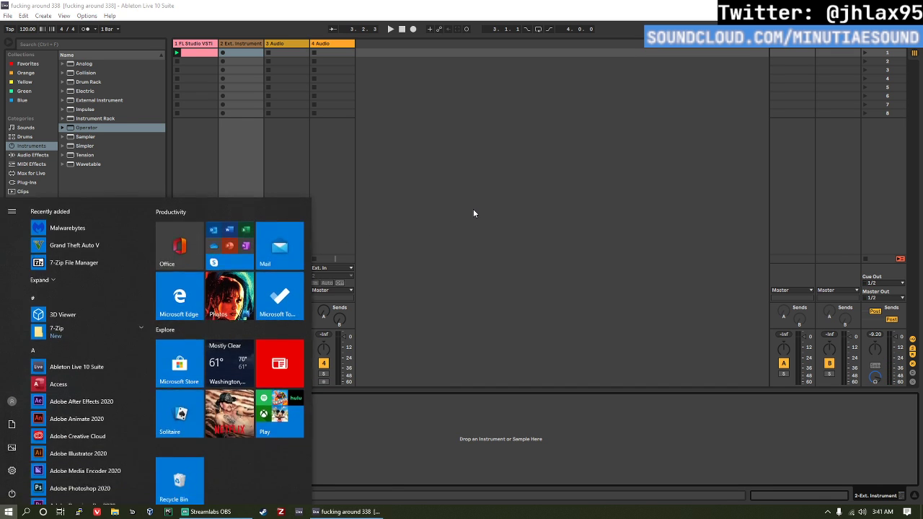
type("rea")
key("Return")
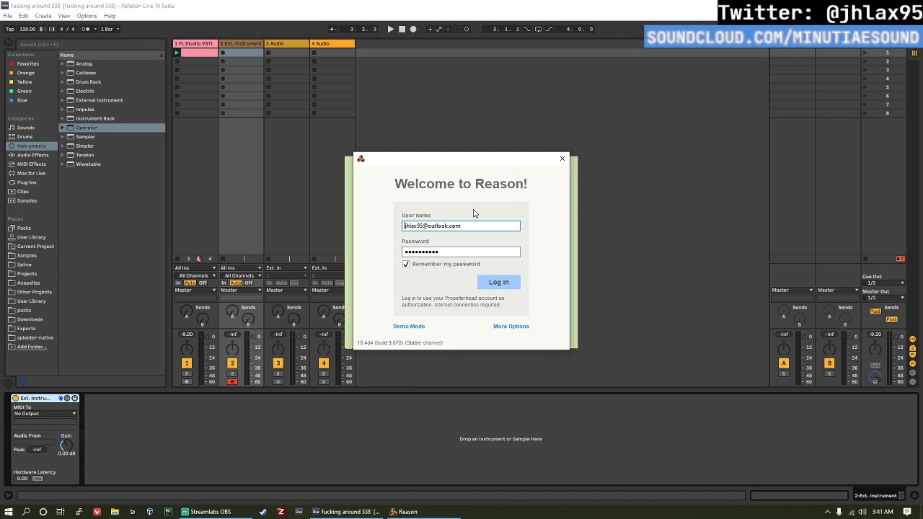
left_click(499, 282)
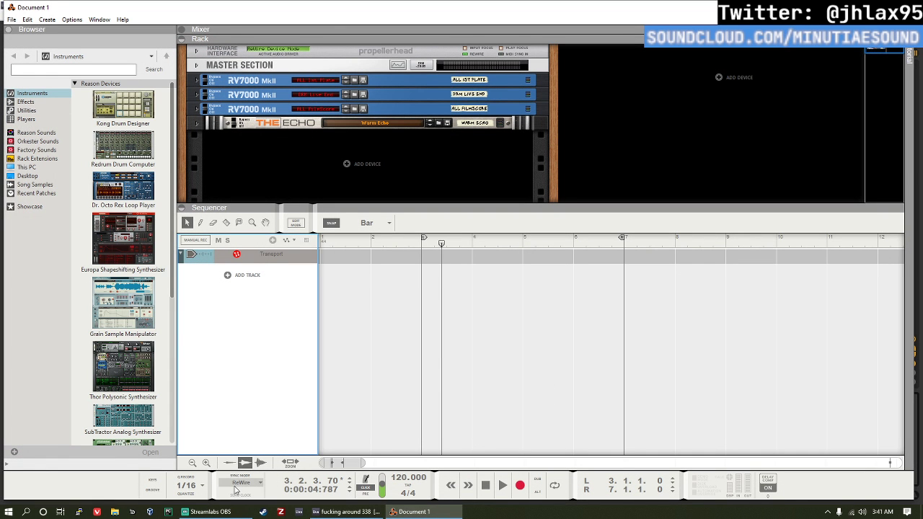
left_click(339, 511)
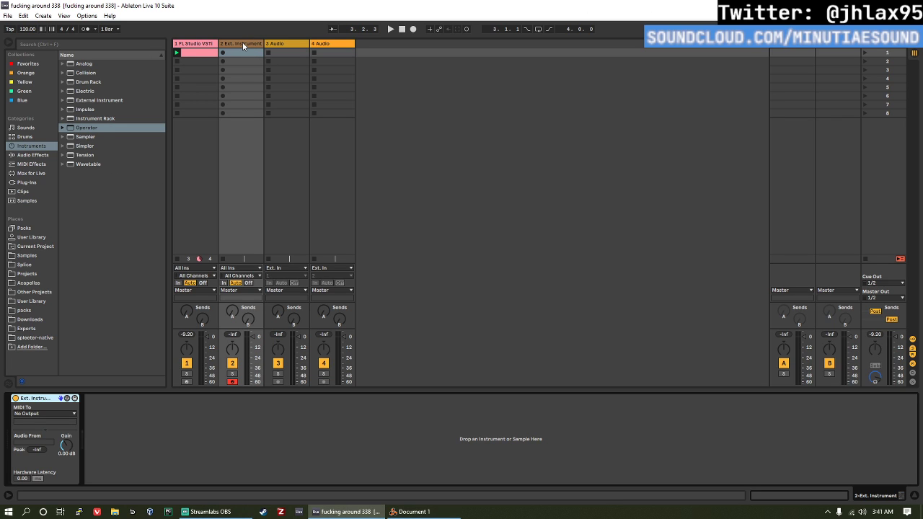
left_click(414, 511)
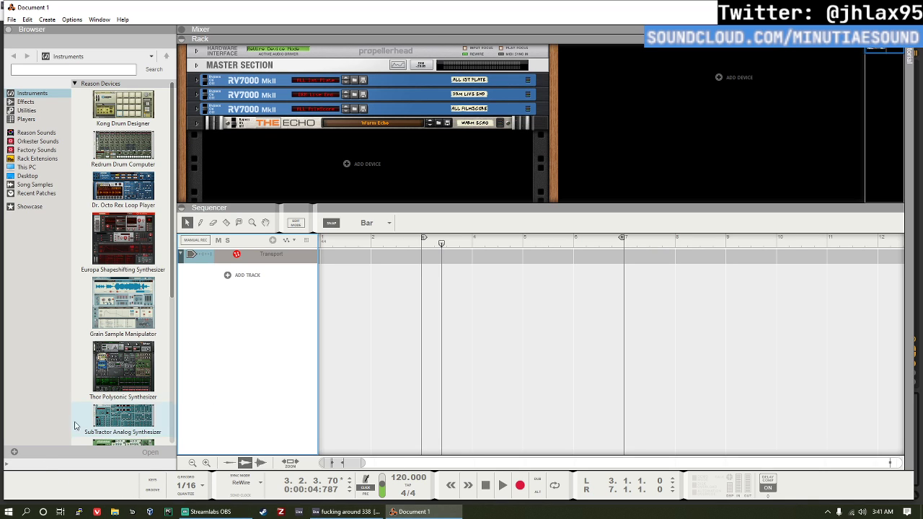
Step: Look through Reason's instrument devices and narrow the browser to give the rack and sequencer more room
scroll(144, 441, "down", 6)
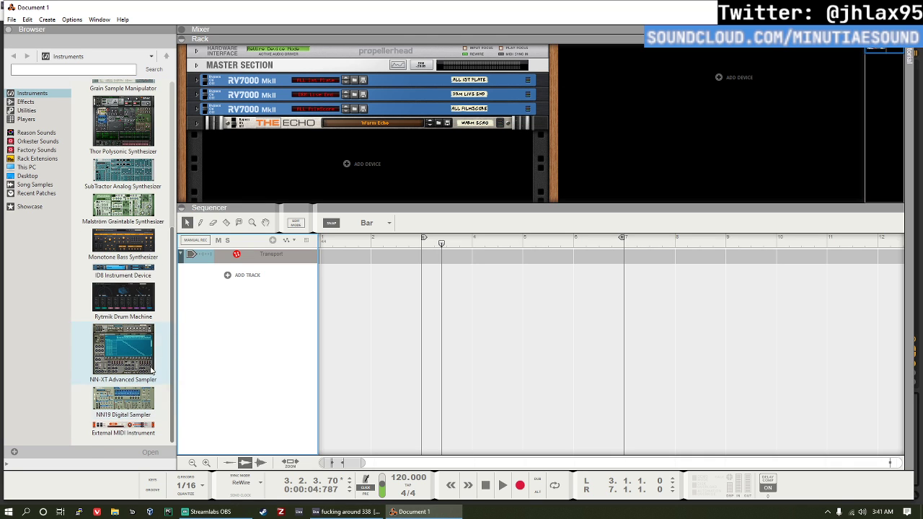
scroll(96, 212, "up", 6)
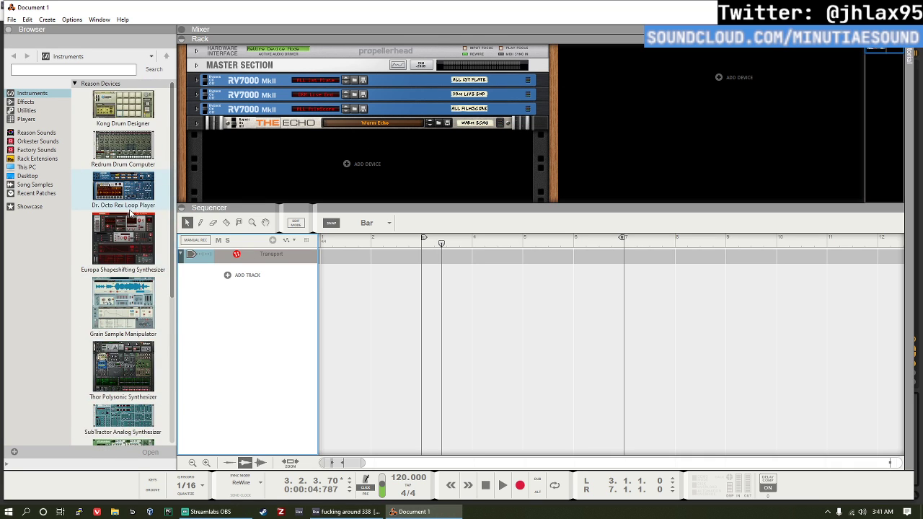
scroll(87, 212, "down", 6)
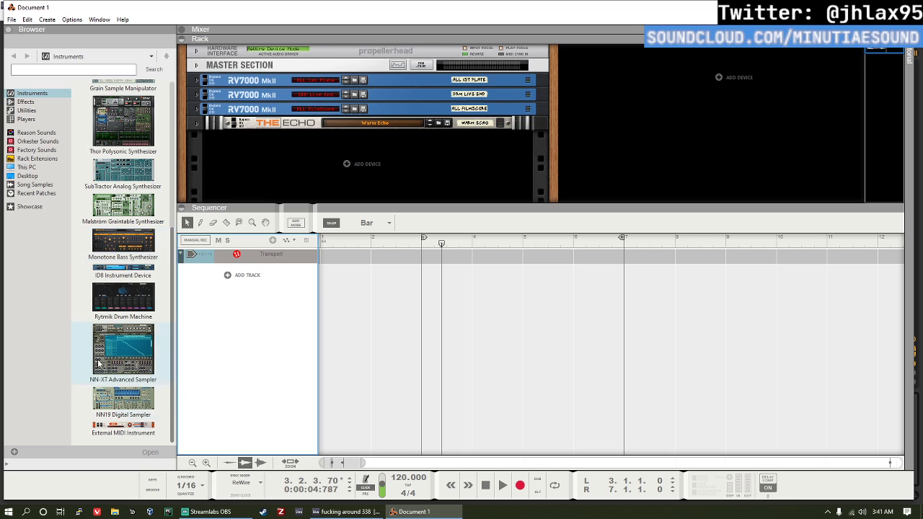
scroll(123, 223, "up", 6)
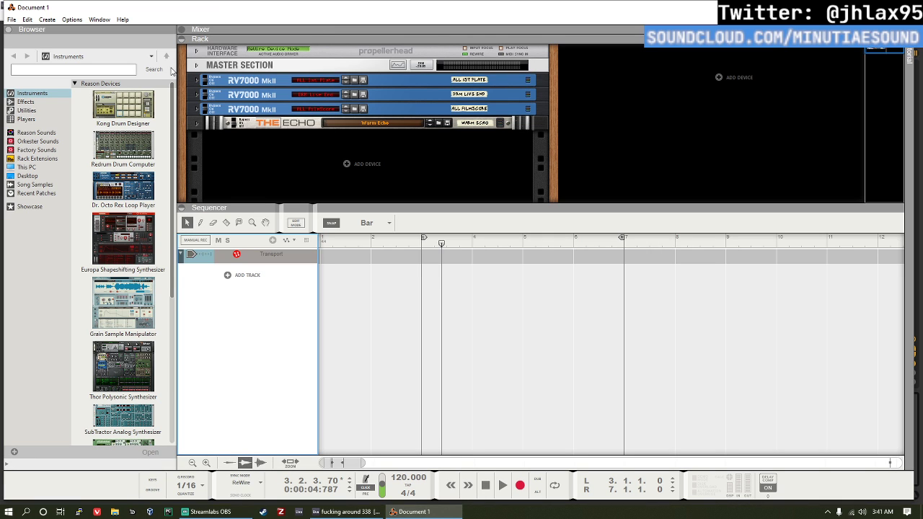
left_click_drag(175, 68, 114, 83)
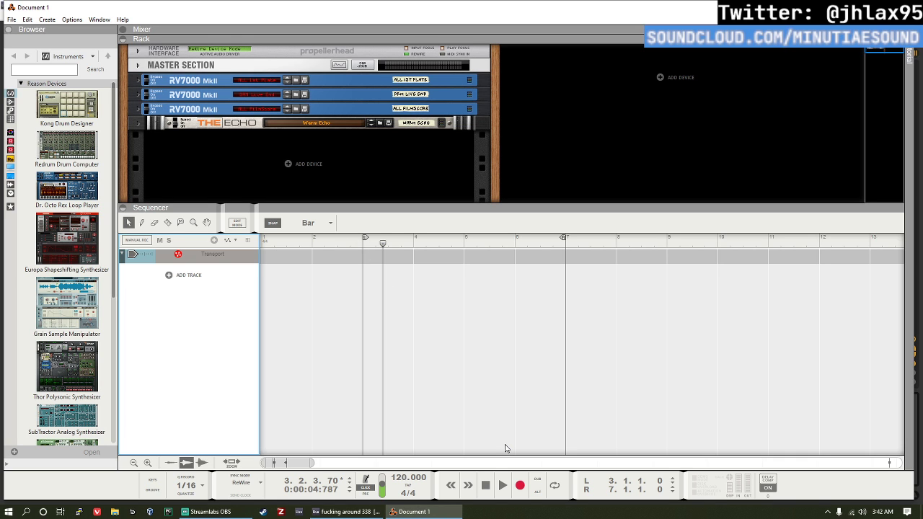
Step: Search the computer for VCV Rack and launch it
key("super")
type("vcv r")
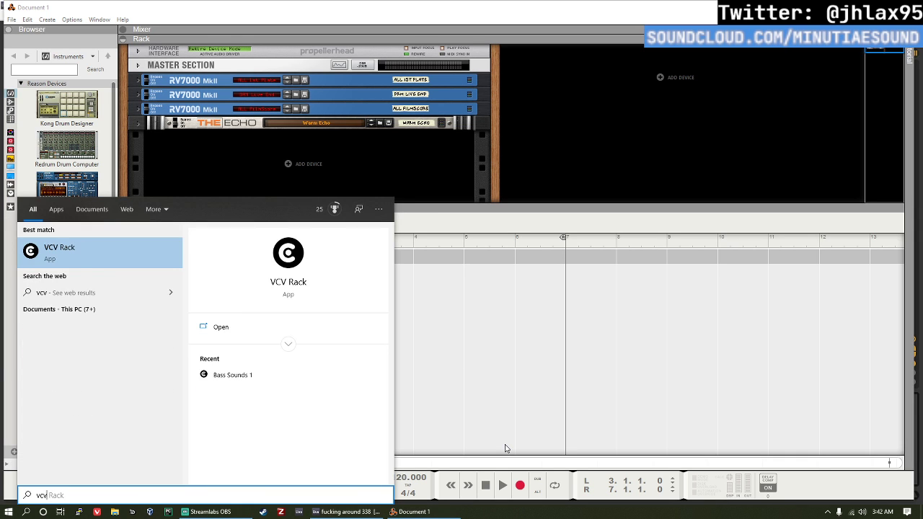
key("Return")
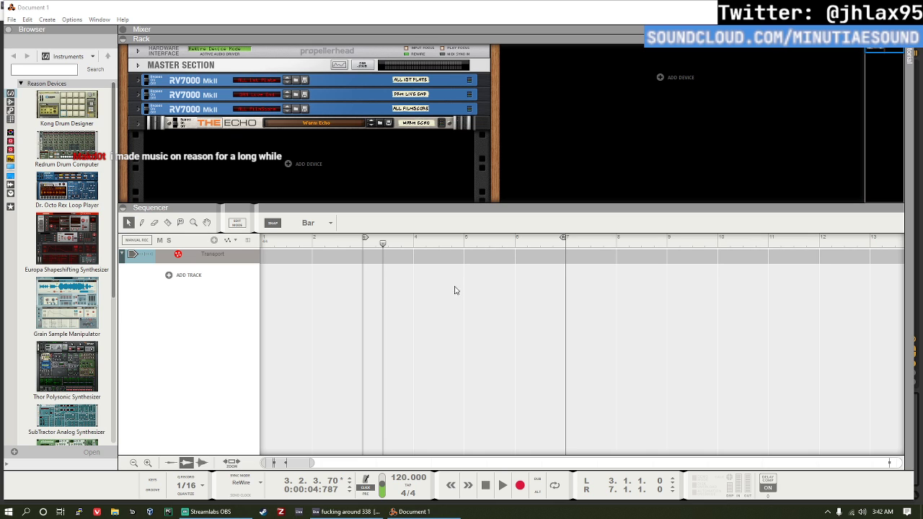
Step: Maximize the Reason window and return to it after viewing Ableton Live and VCV Rack
double_click(209, 11)
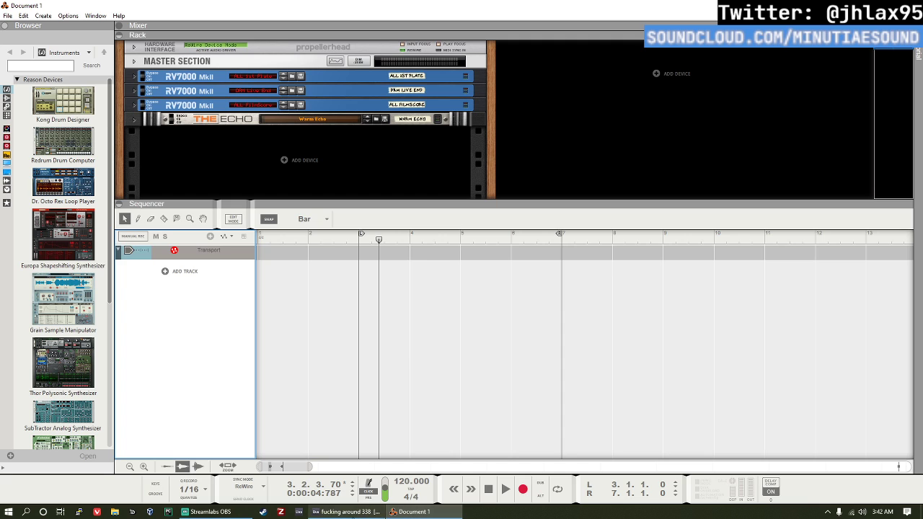
left_click(348, 512)
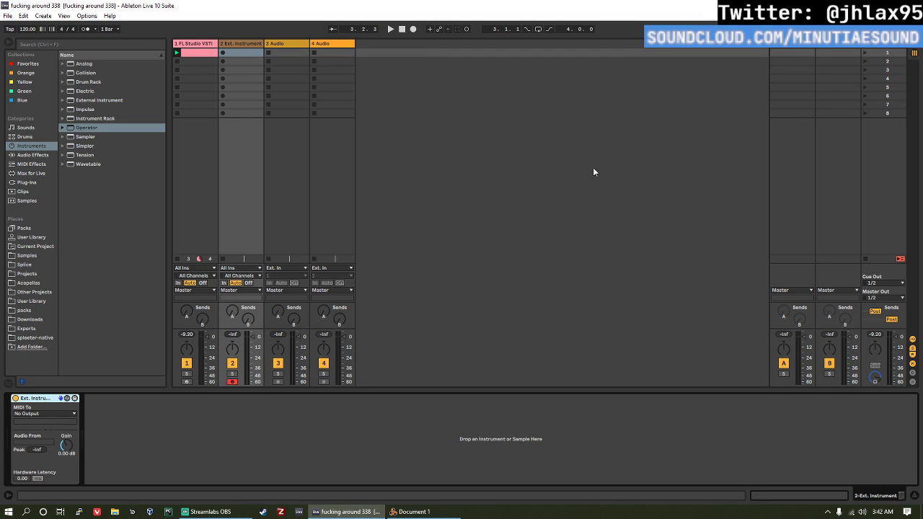
left_click(415, 512)
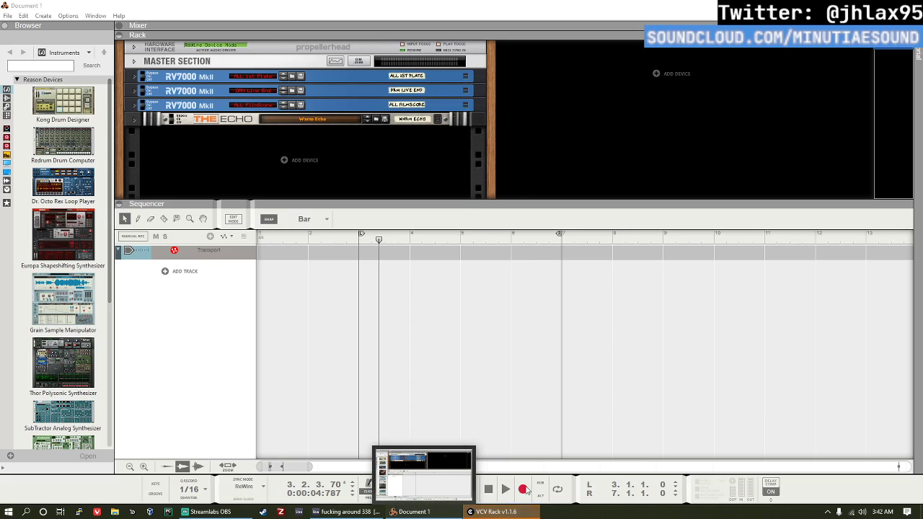
left_click(422, 490)
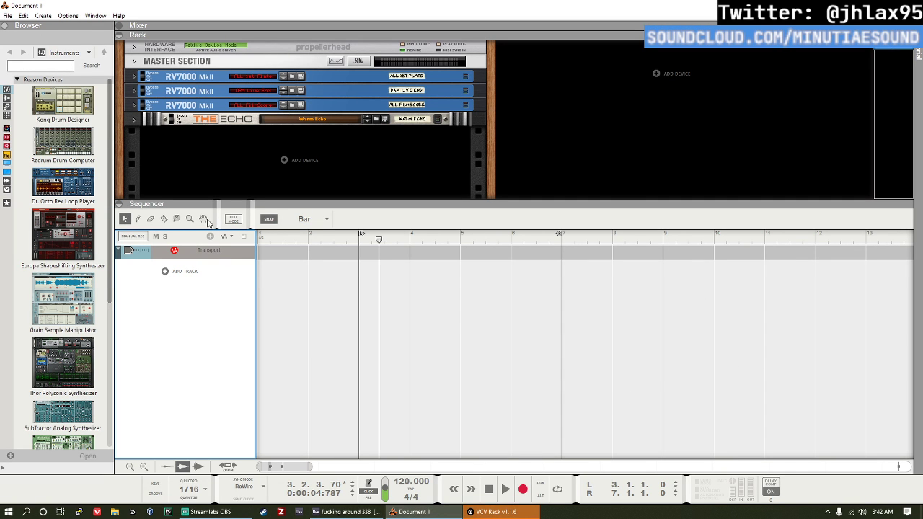
Step: Switch to Ableton Live, view the FL Studio VSTi track's FL Studio window with Sytrus, and close the plug-in windows
left_click(345, 512)
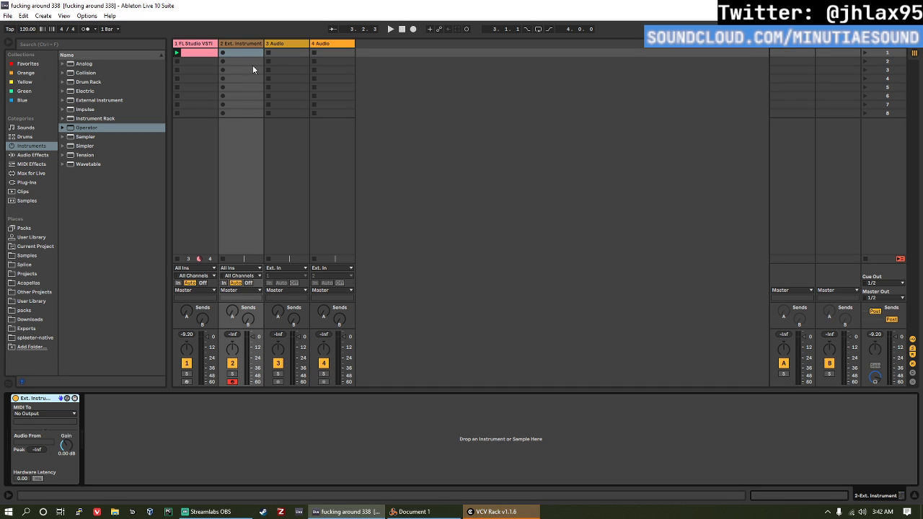
left_click(201, 45)
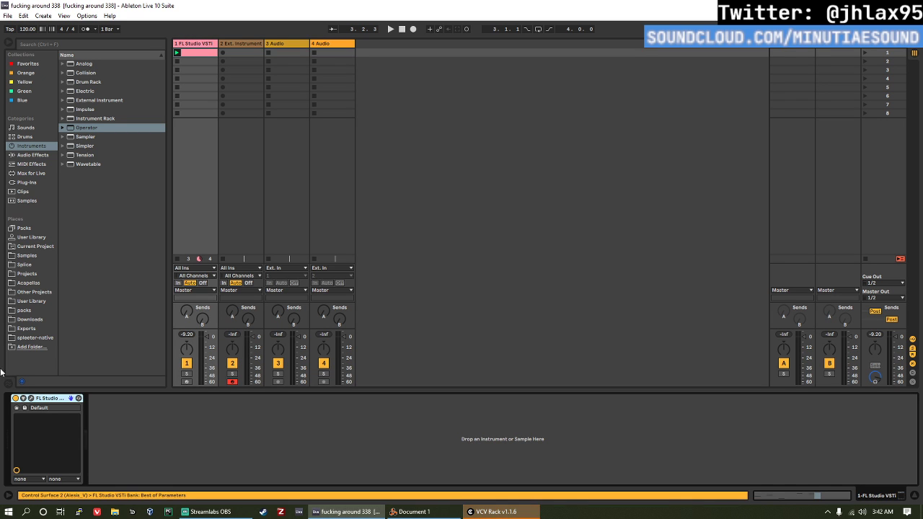
left_click(473, 83)
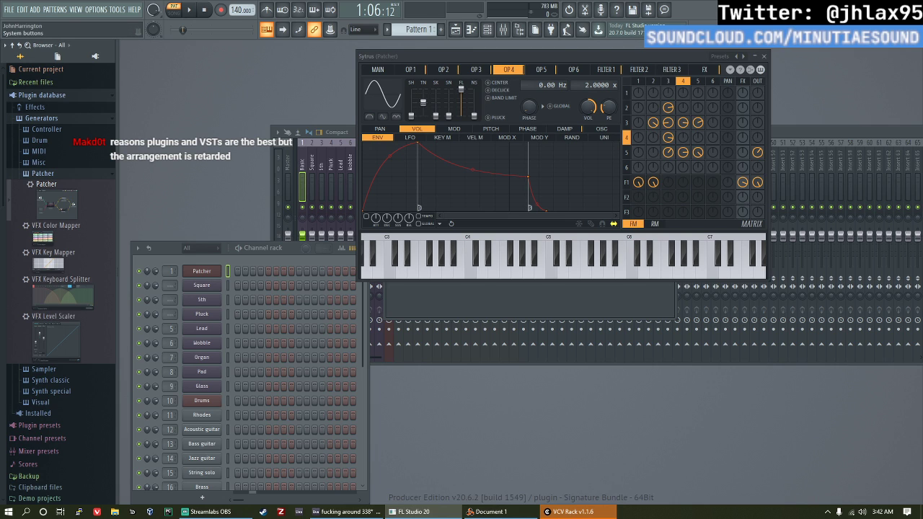
left_click(915, 9)
left_click(764, 56)
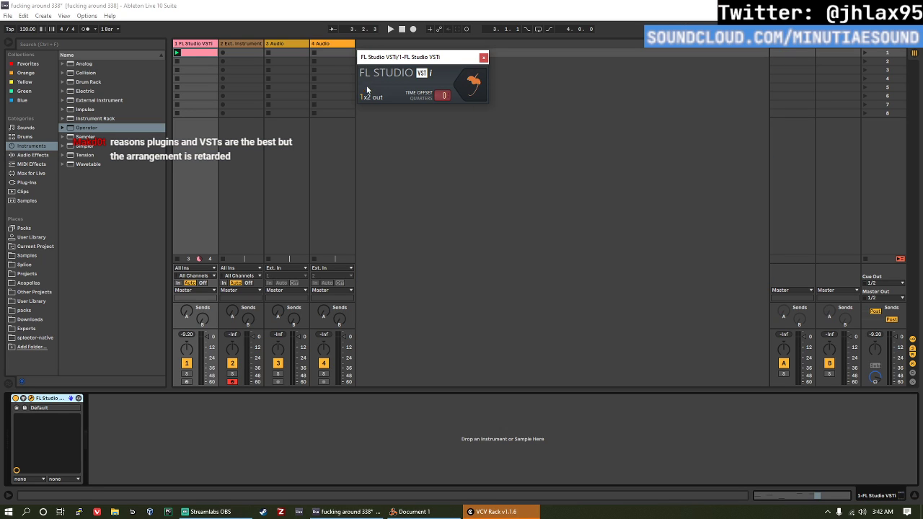
left_click(484, 56)
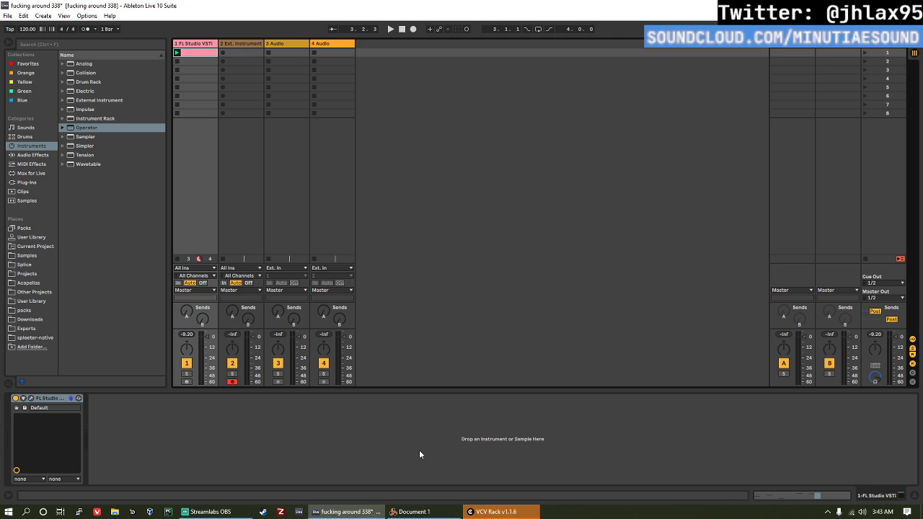
Step: Switch to Reason, enlarge the rack area and add a Malström Graintable Synthesizer to the rack
left_click(437, 516)
left_click_drag(202, 205, 231, 334)
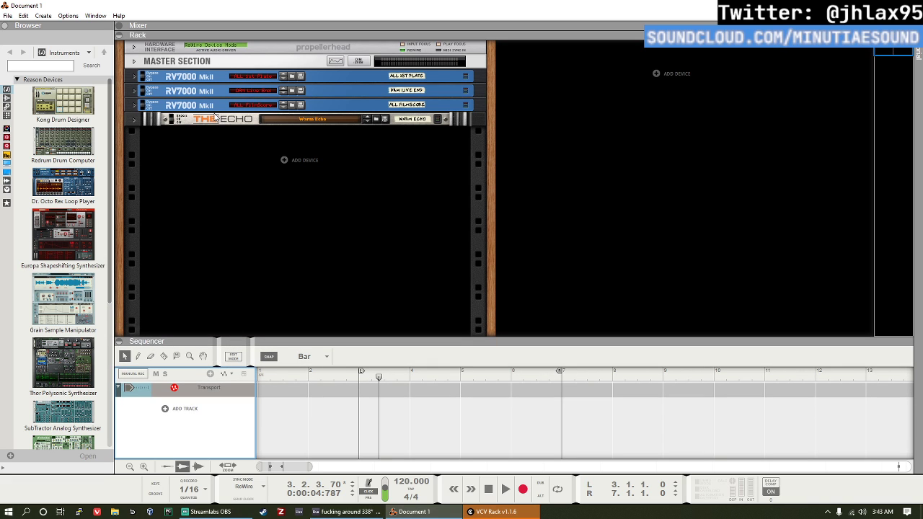
scroll(60, 238, "down", 5)
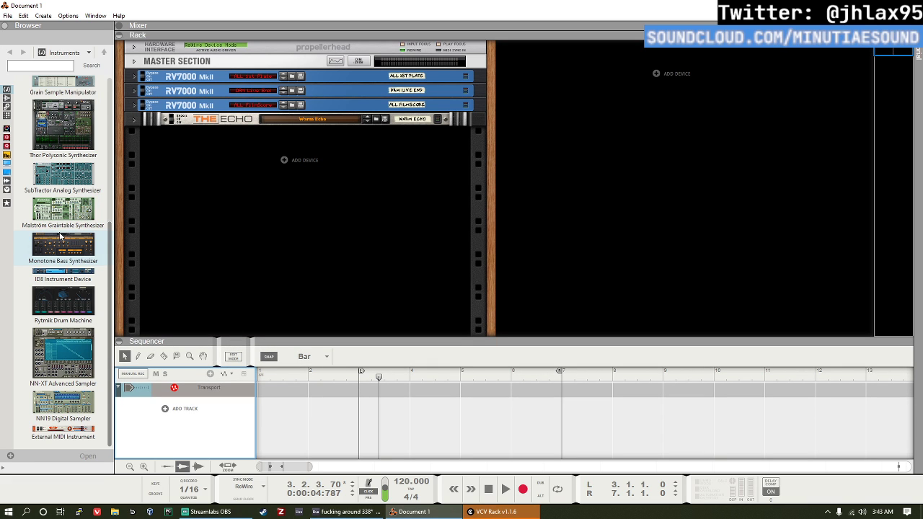
left_click_drag(63, 207, 278, 203)
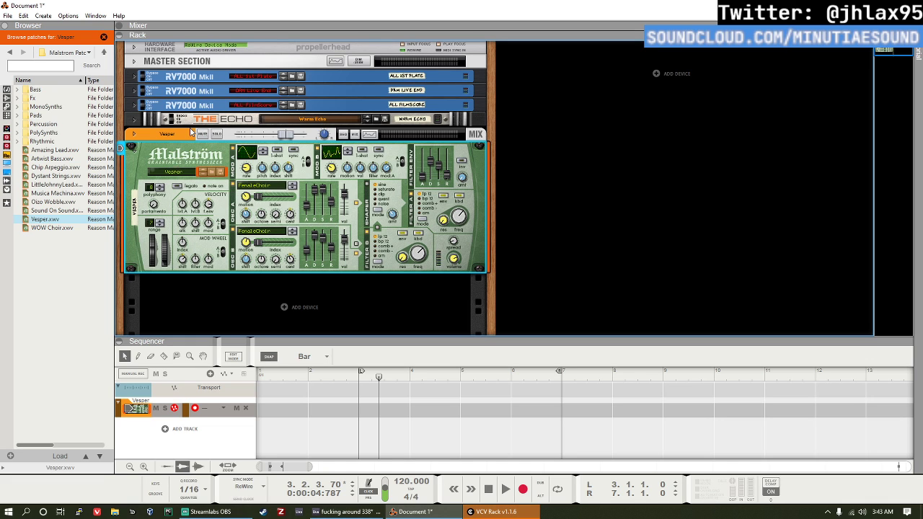
Step: Flip the Reason rack to its rear and unfold the Hardware Interface's audio connections
key("Tab")
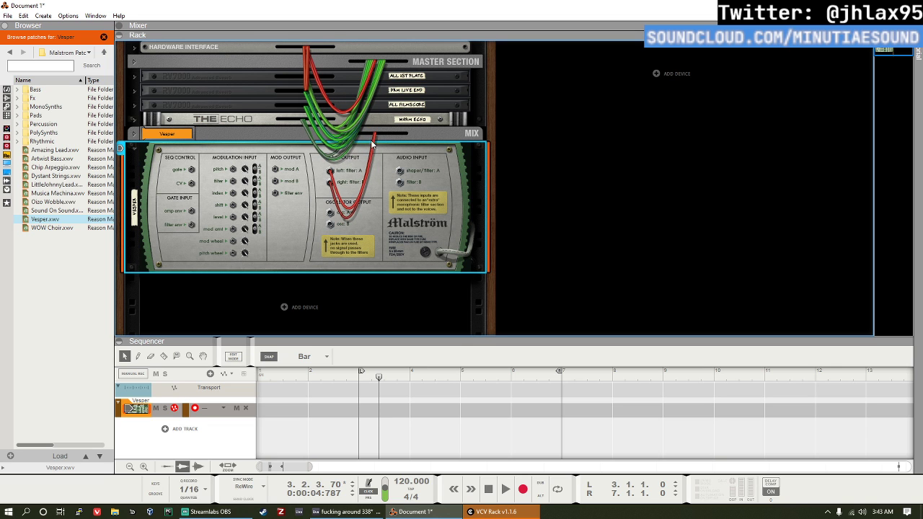
left_click(147, 49)
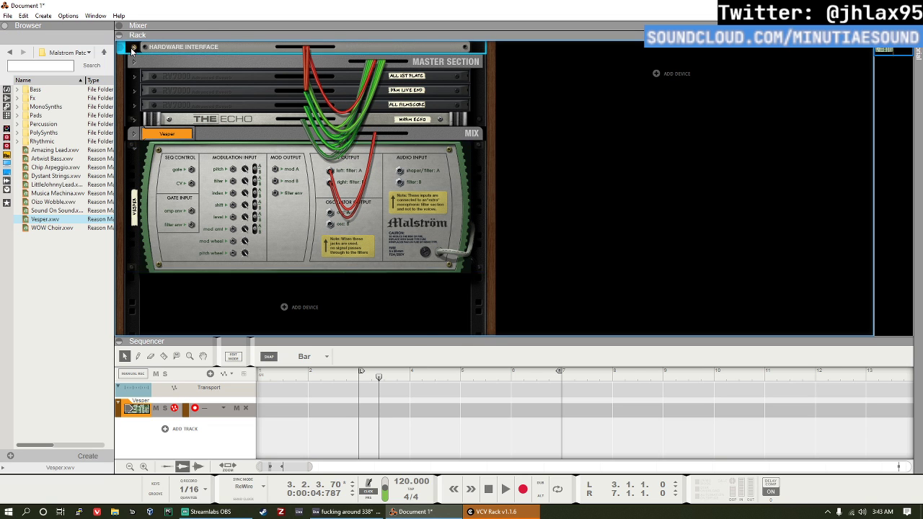
left_click(359, 47)
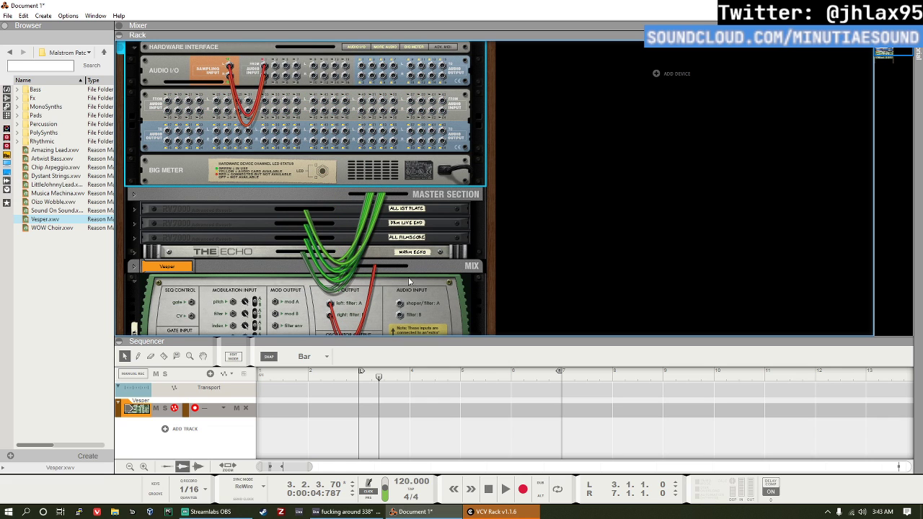
Step: Disconnect the Malström's left and right outputs from its mix channel and patch them to the Hardware Interface's audio output
left_click(402, 307)
scroll(361, 296, "down", 2)
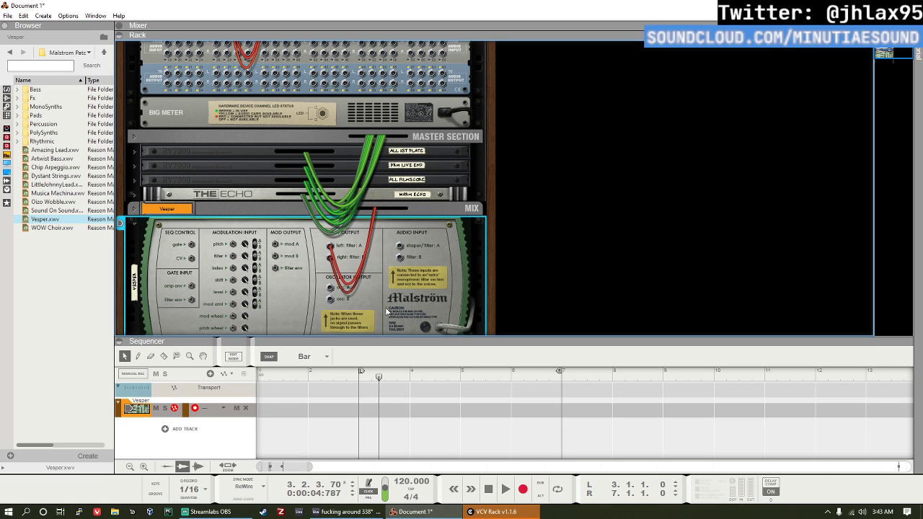
left_click_drag(334, 250, 319, 264)
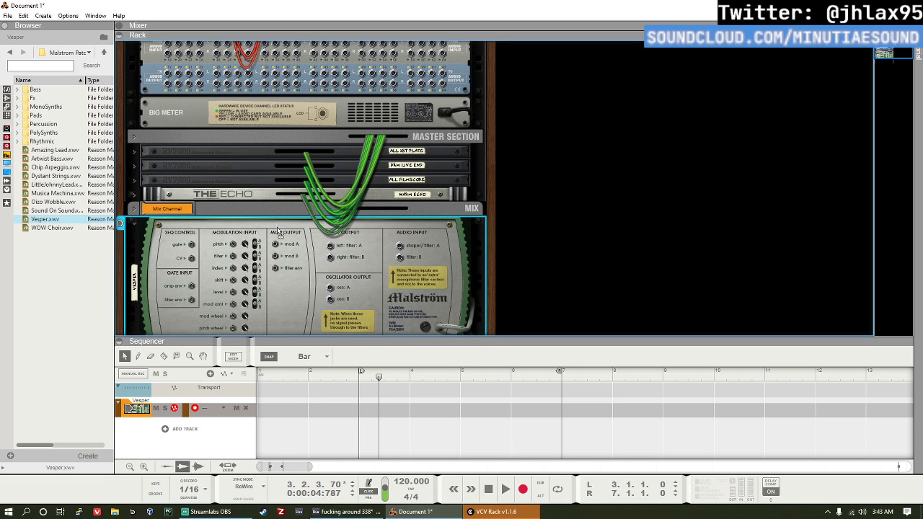
mouse_move(277, 232)
left_mouse_down()
mouse_move(275, 258)
mouse_move(350, 137)
mouse_move(358, 33)
mouse_move(361, 66)
left_mouse_up()
Step: In Ableton Live, set the Ext. Instrument device's MIDI To to Reason and Vesper, and Audio From to 1/2: Mix L, Mix R
key("alt+Tab")
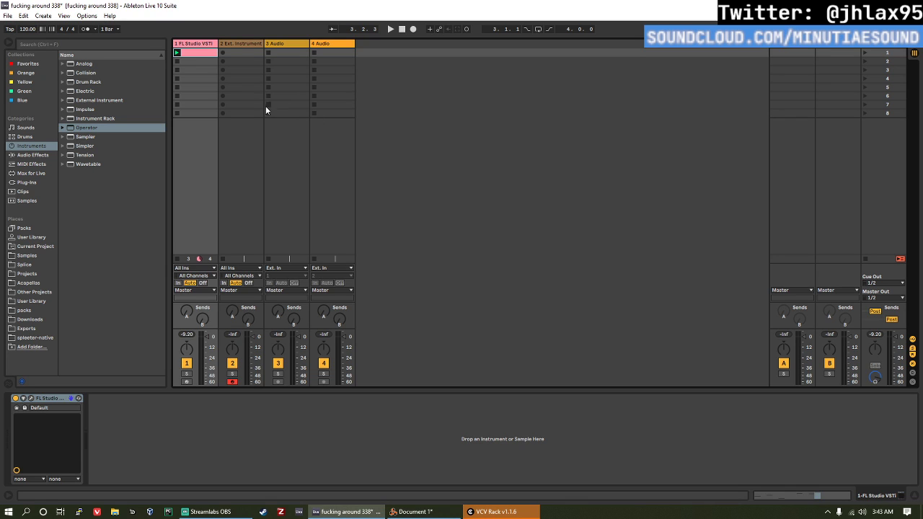
left_click(239, 44)
left_click(70, 414)
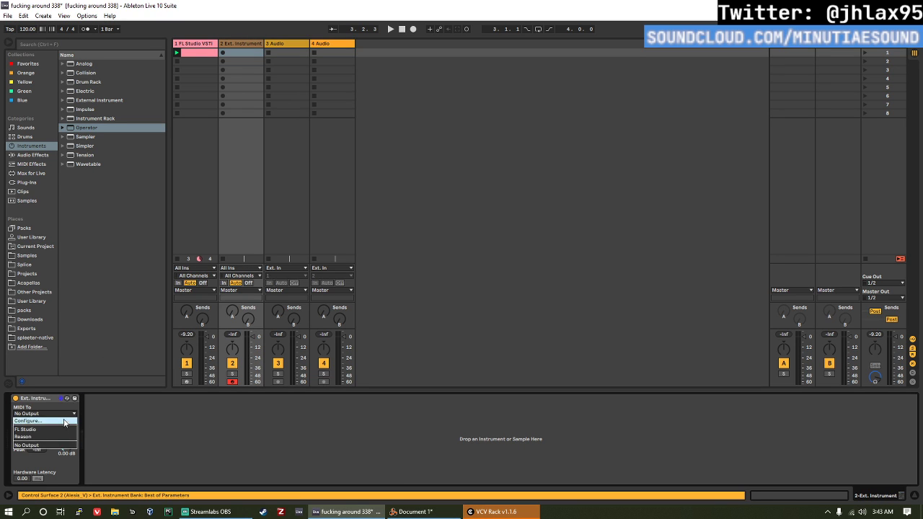
left_click(62, 433)
left_click(55, 423)
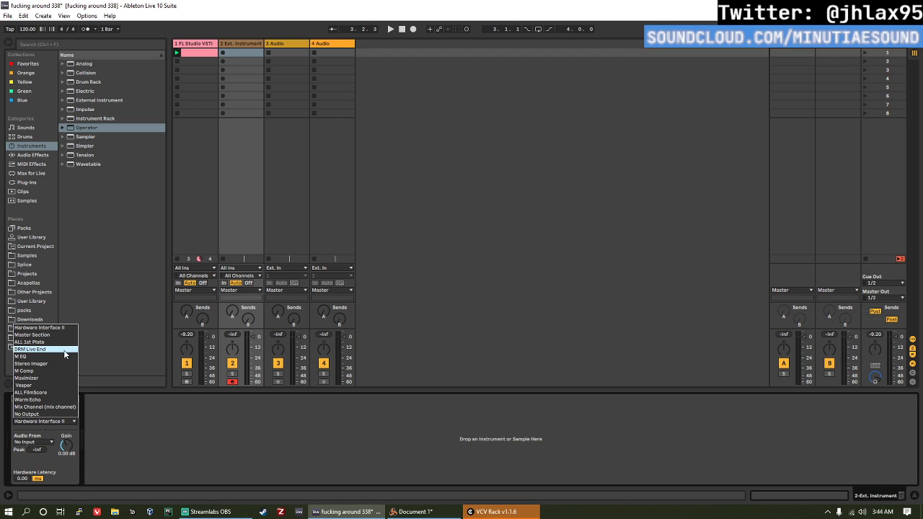
left_click(39, 386)
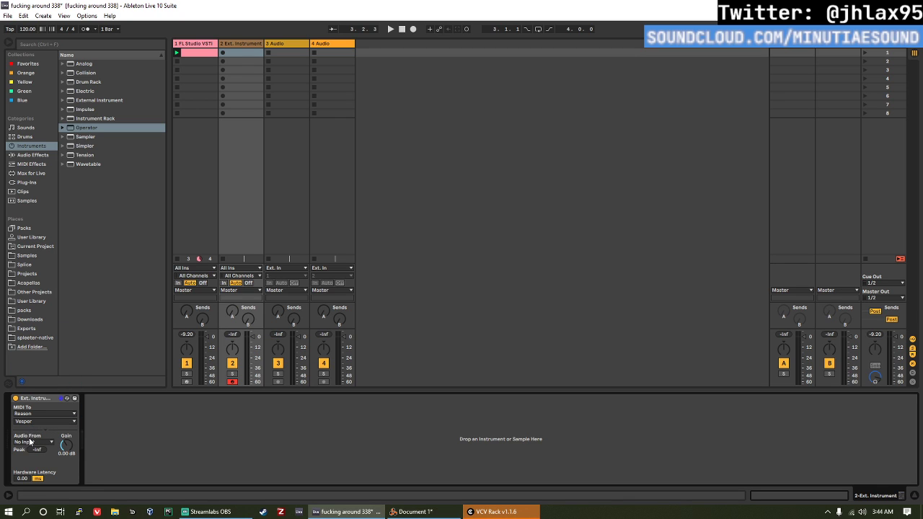
left_click(31, 442)
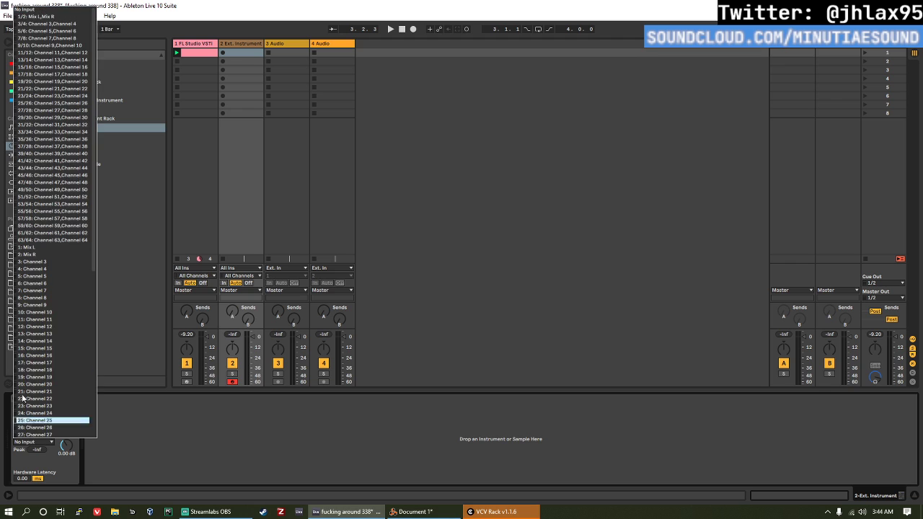
left_click(47, 17)
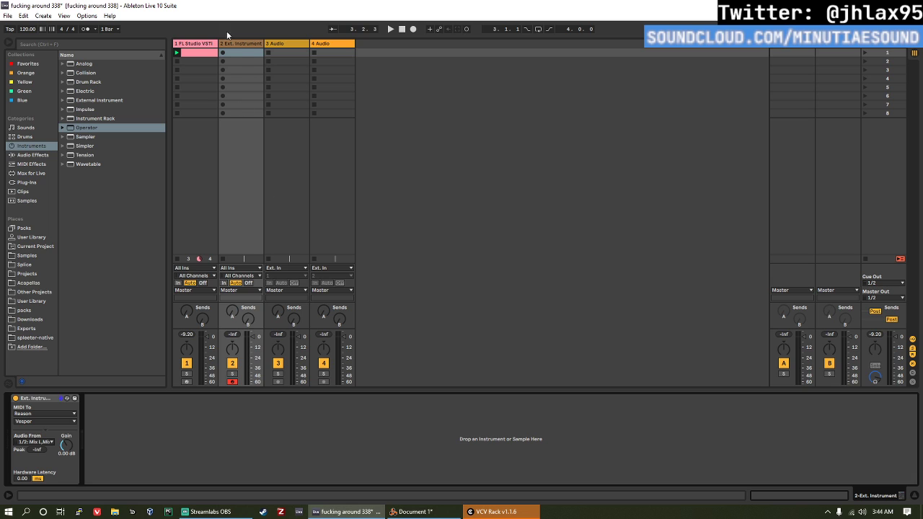
Step: Create an empty MIDI clip in the Ext. Instrument track's first slot and launch it
left_click(190, 44)
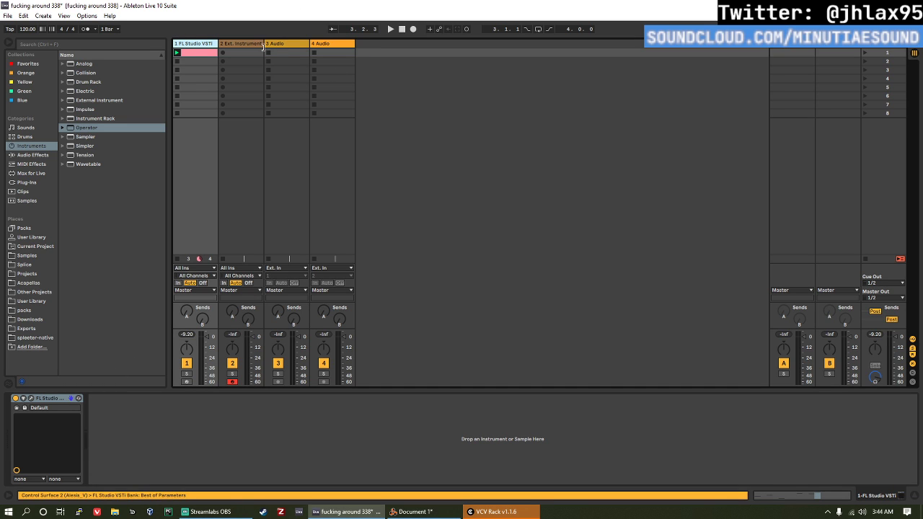
left_click(256, 44)
double_click(247, 56)
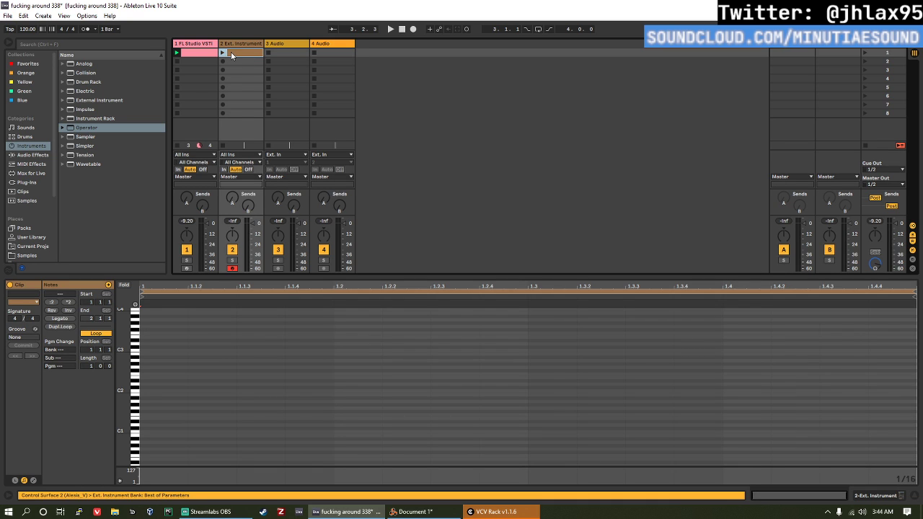
left_click(223, 53)
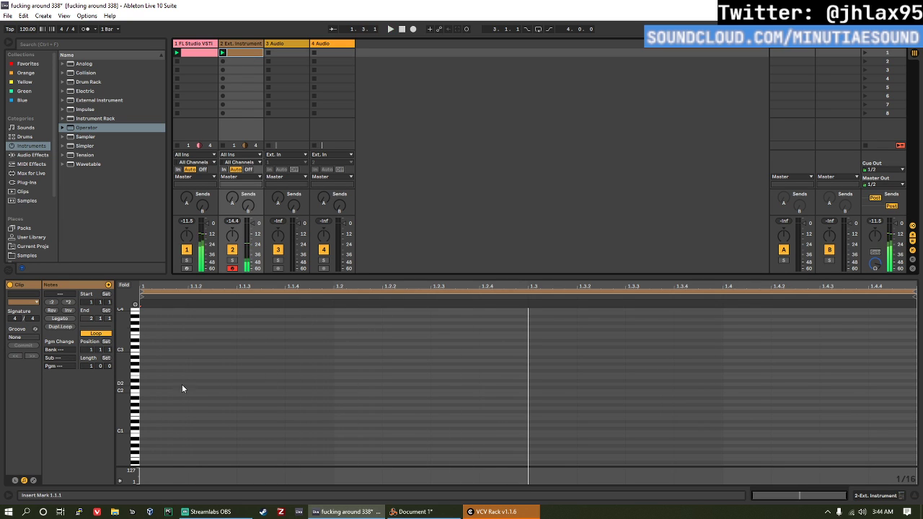
Step: Add a sixteenth note on G2 at the clip's start, followed by a copy at 1.1.2 lowered to D#2
double_click(155, 363)
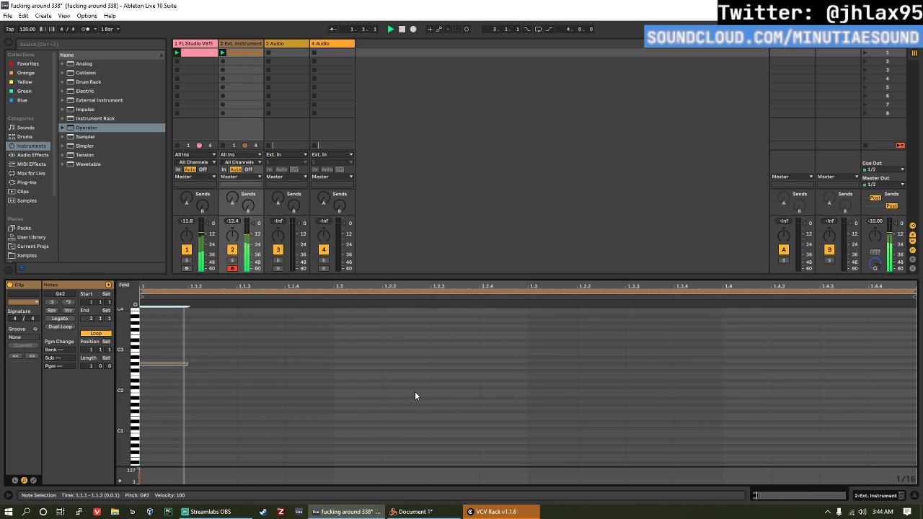
key("Down")
key("Right")
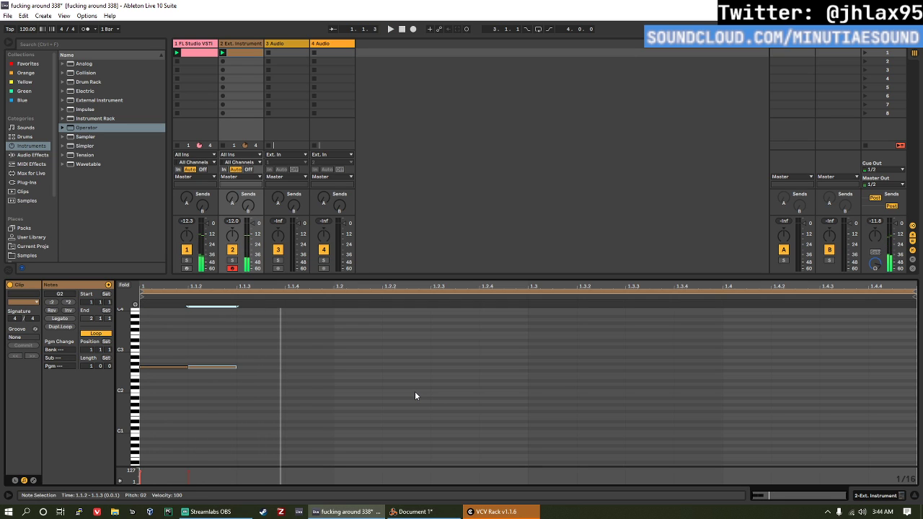
key("Down")
key("Down")
key("Down")
Step: Duplicate the D#2 note to 1.1.3 and lower the copy to G#1
key("Down")
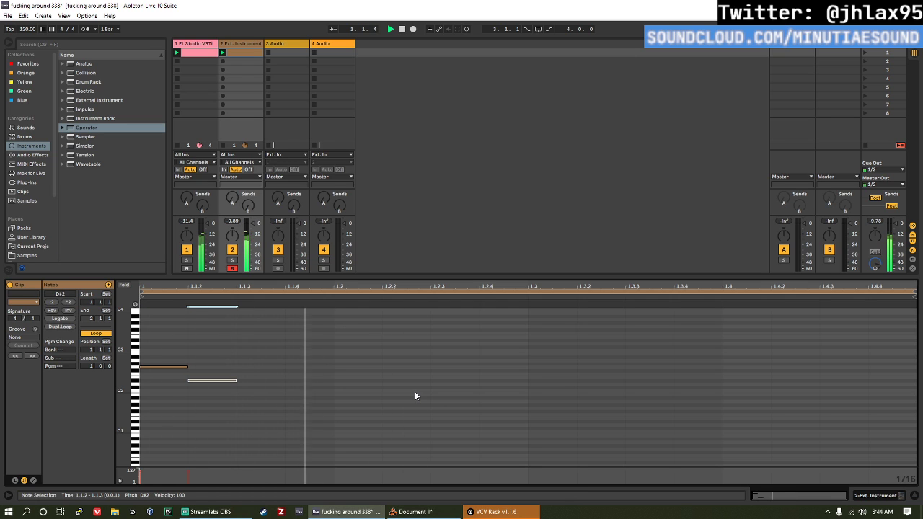
key("ctrl+d")
key("Down")
key("Down")
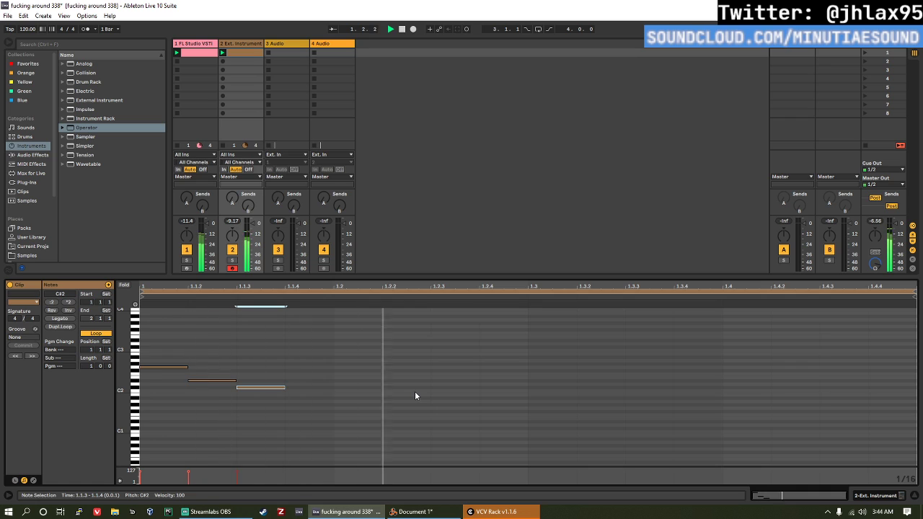
key("Down")
key("Down")
key("Down")
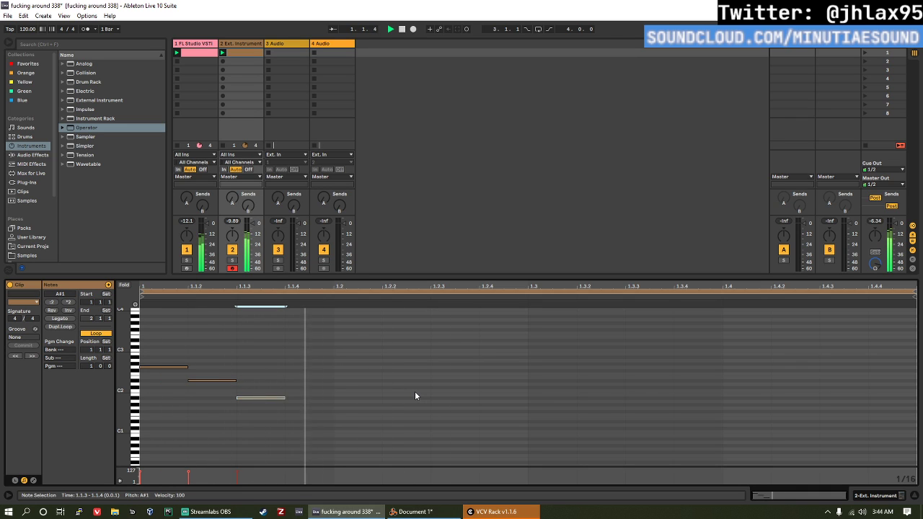
key("Down")
key("Down")
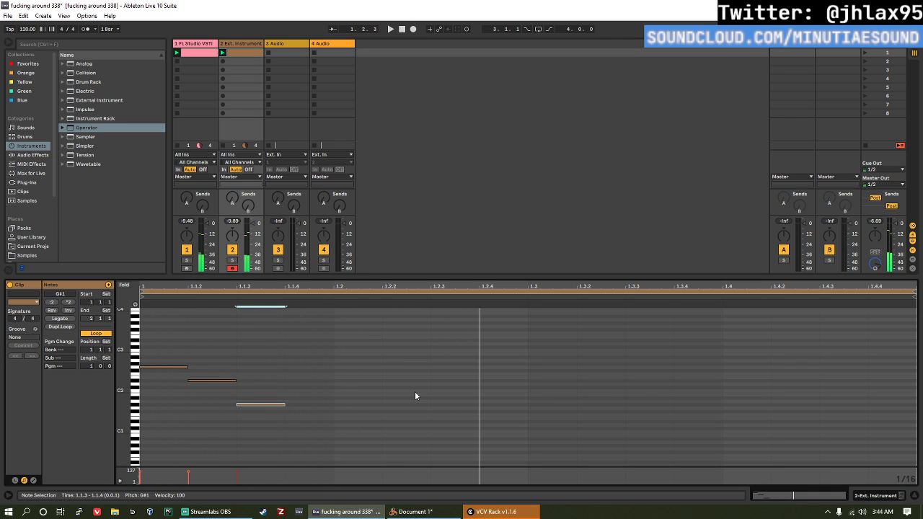
Step: Shift the D#2 and G#1 notes back to the clip's start, stacking them with the G2 note as a chord
left_click(270, 428)
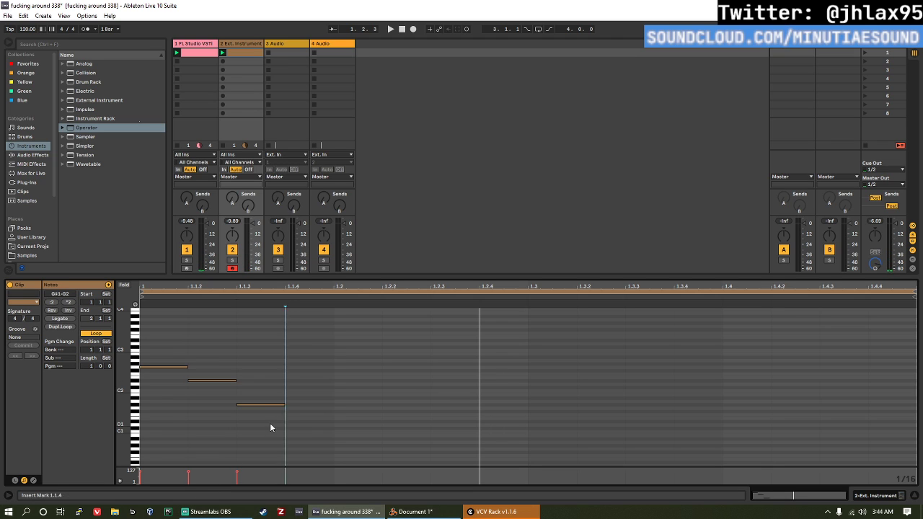
left_click_drag(271, 428, 219, 357)
key("Left")
left_click(245, 385)
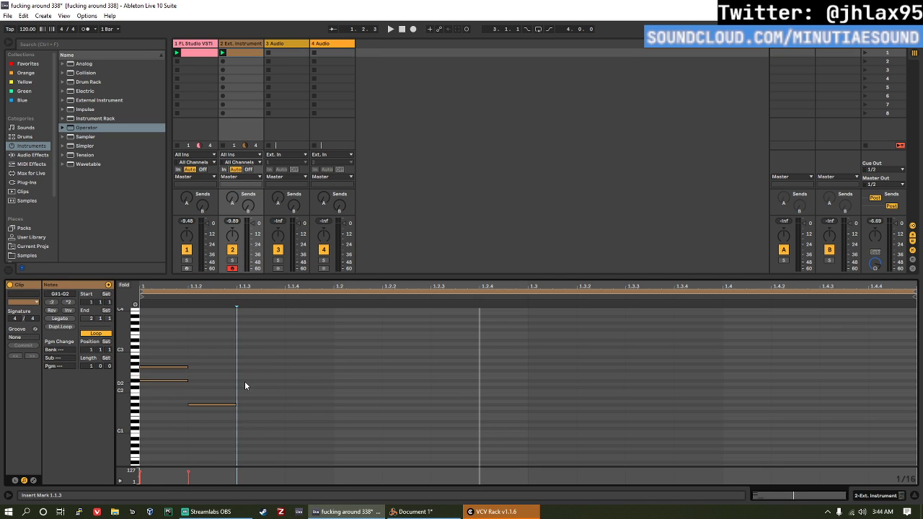
key("Left")
left_click_drag(247, 436, 225, 343)
key("Left")
key("Left")
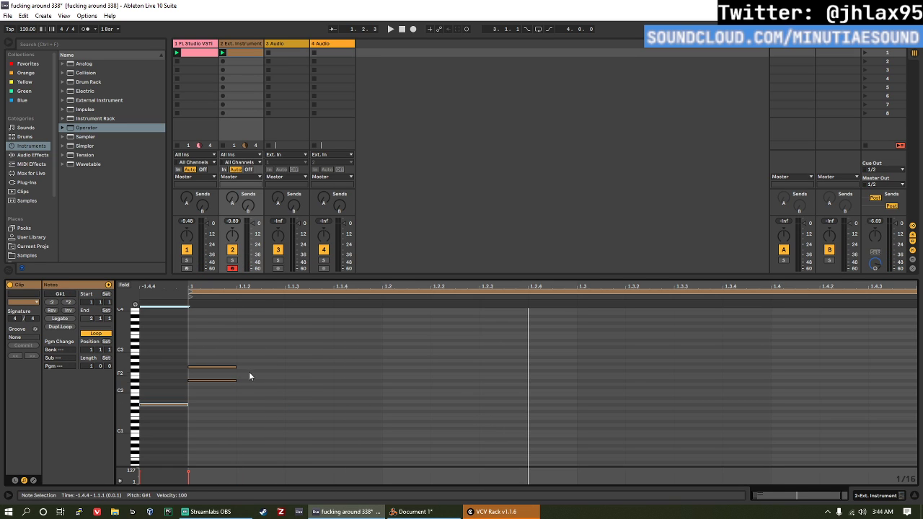
key("Right")
Step: Select all three chord notes, invert them, and apply Legato to extend them across the whole clip
left_click_drag(246, 408, 200, 275)
left_click(68, 310)
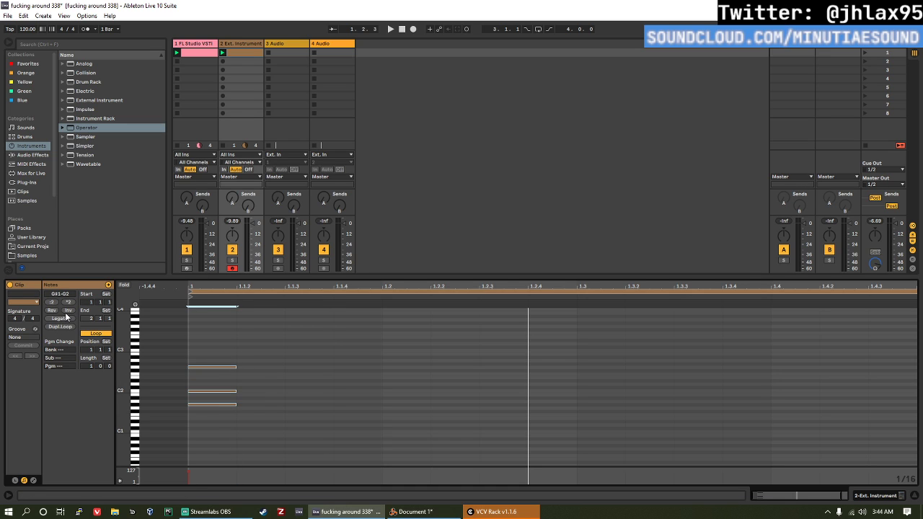
left_click(61, 318)
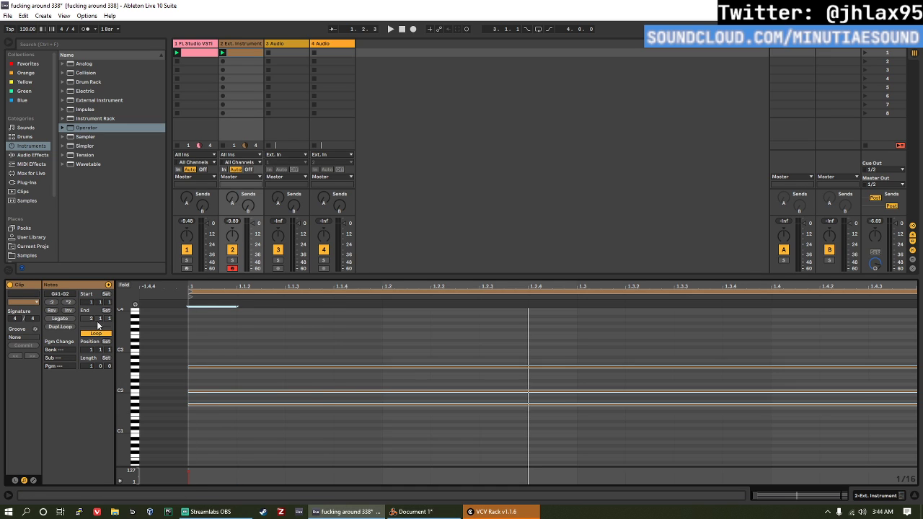
Step: Play the session and lower the Ext. Instrument device's gain to about -6.85 dB
key("space")
left_click(244, 42)
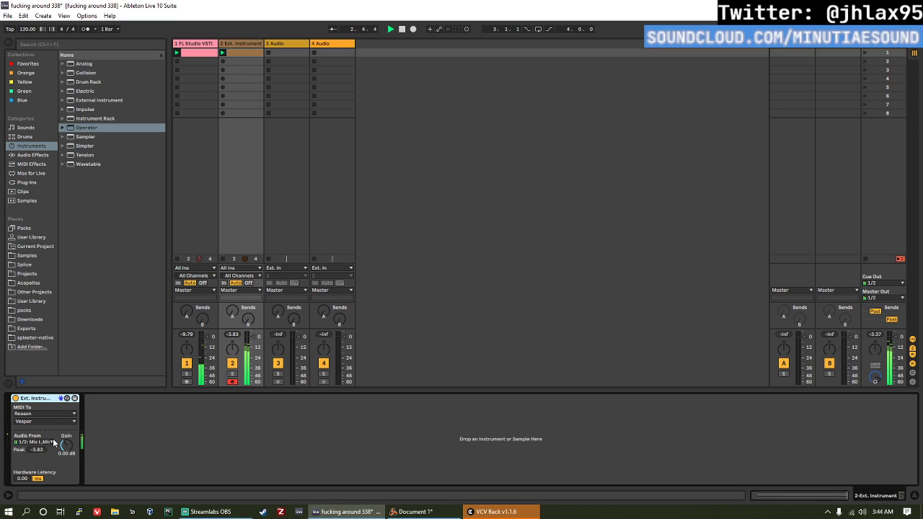
left_click_drag(65, 442, 62, 444)
key("space")
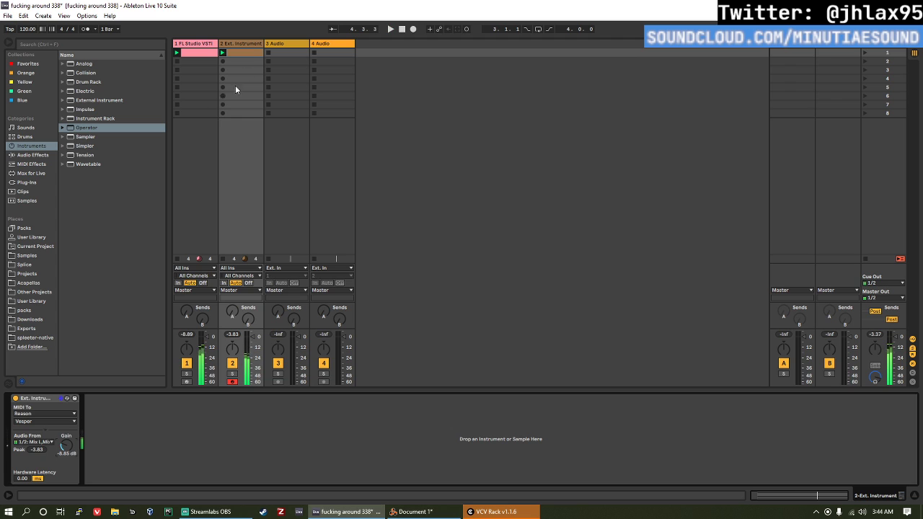
Step: Raise the middle note of the Ext. Instrument clip's chord to D2, playing the session to check the sound
left_click(254, 53)
left_click_drag(268, 392, 266, 388)
key("space")
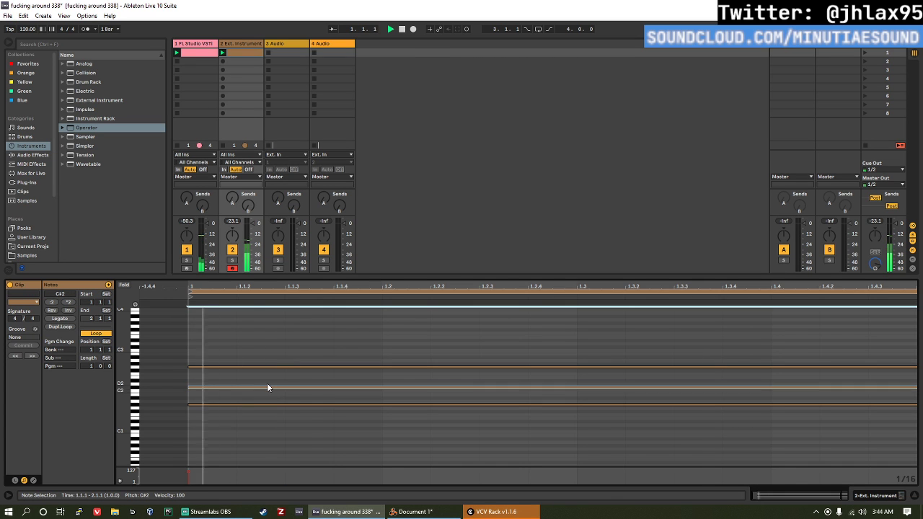
key("space")
key("Up")
key("space")
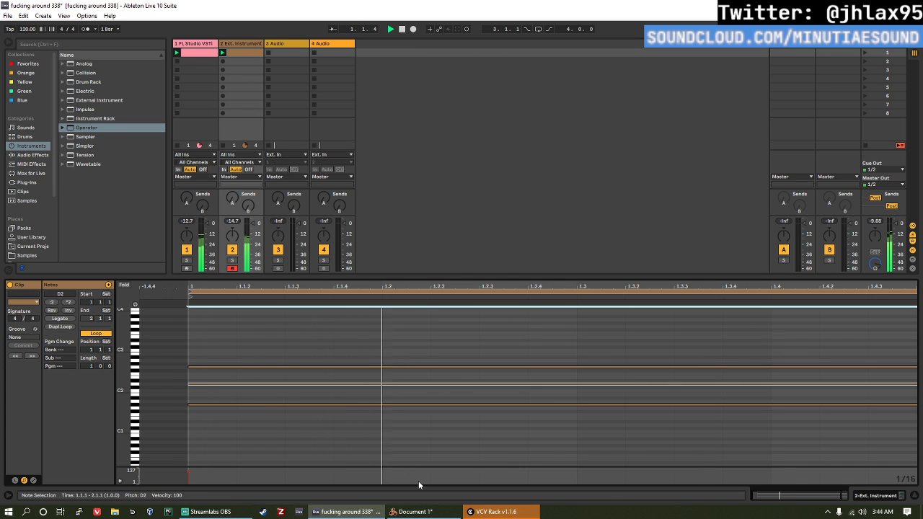
key("space")
left_click(383, 405)
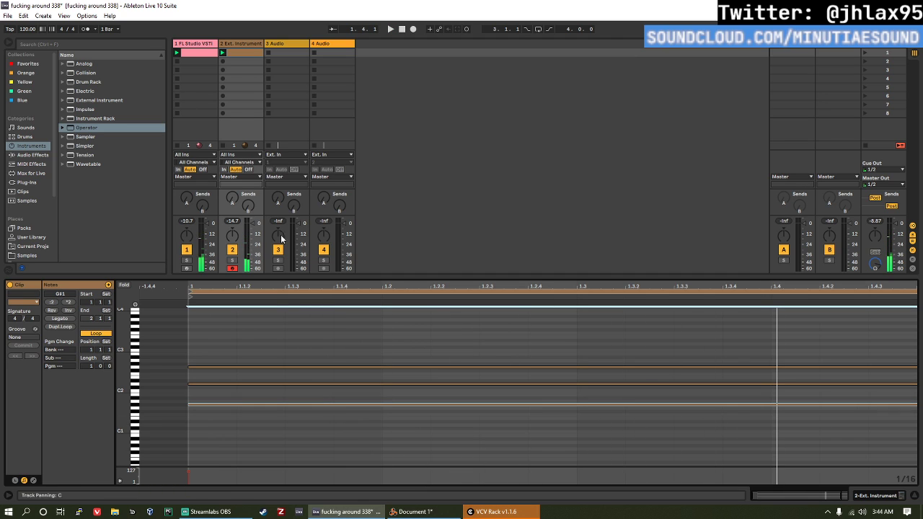
Step: Add the ScaleObserver Max MIDI effect to the FL Studio VSTI track
left_click(204, 52)
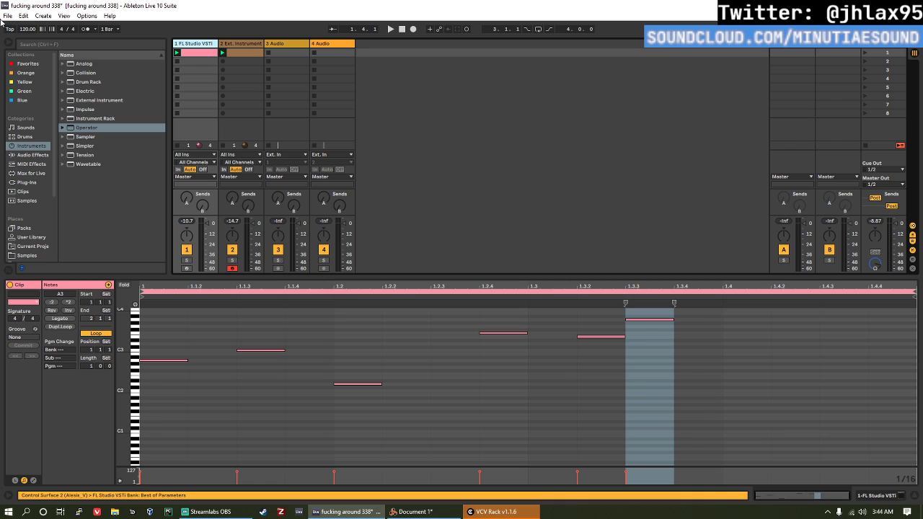
left_click(31, 173)
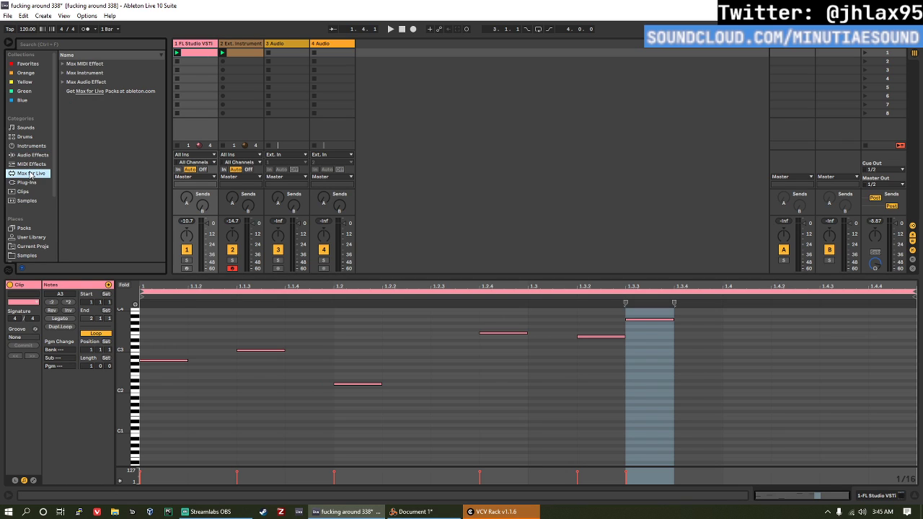
left_click(63, 65)
scroll(108, 148, "down", 5)
scroll(112, 149, "up", 5)
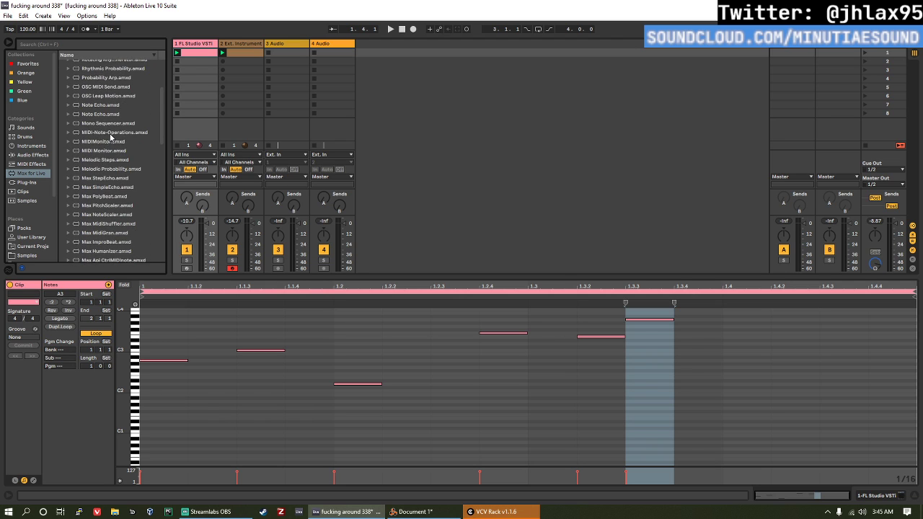
double_click(111, 127)
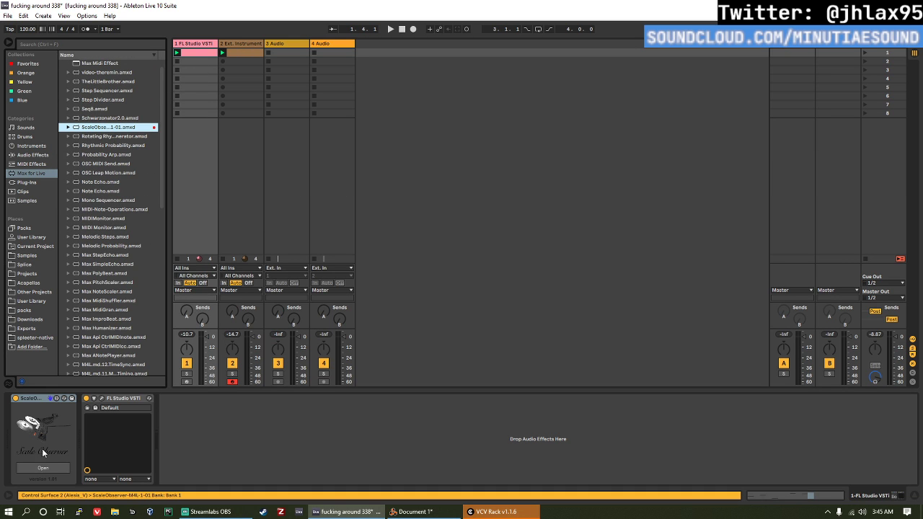
Step: Open the Scale Observer window, turn on Hold-Notes, and play the FL Studio clip so its notes are captured
left_click(43, 469)
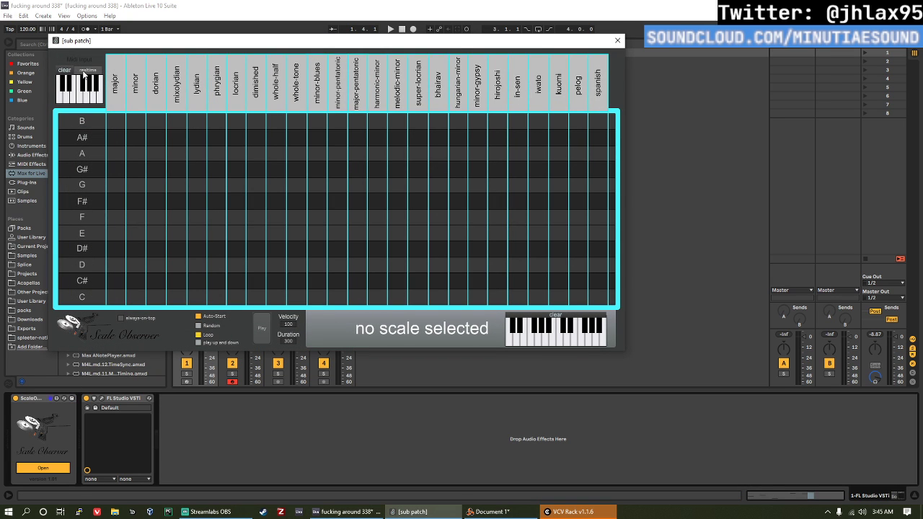
left_click(84, 71)
left_click_drag(200, 41, 428, 59)
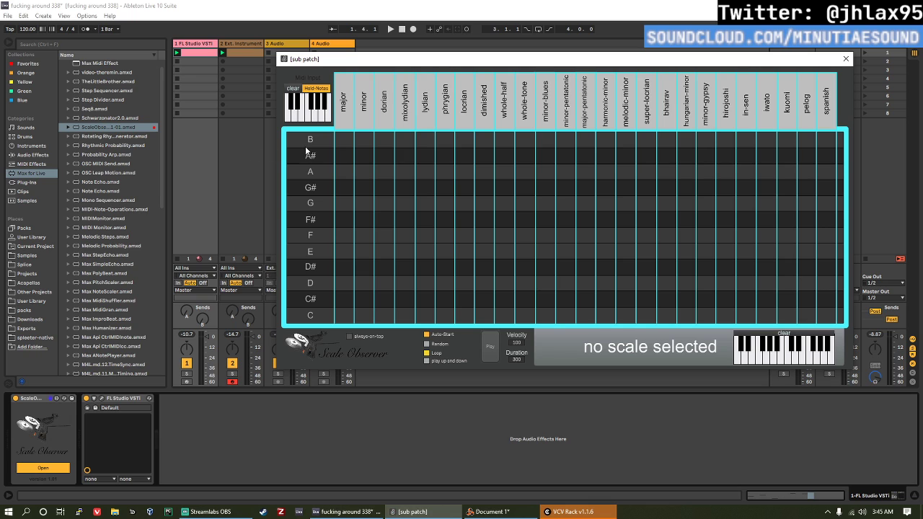
key("space")
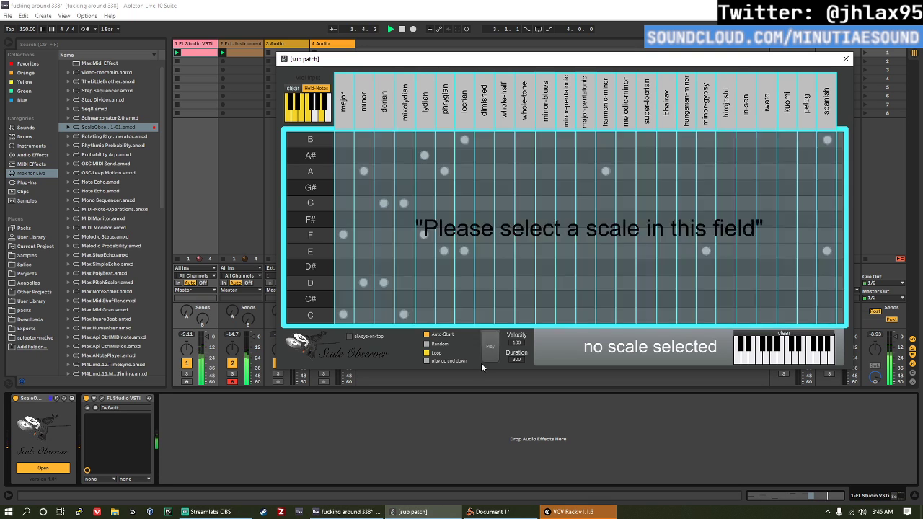
key("space")
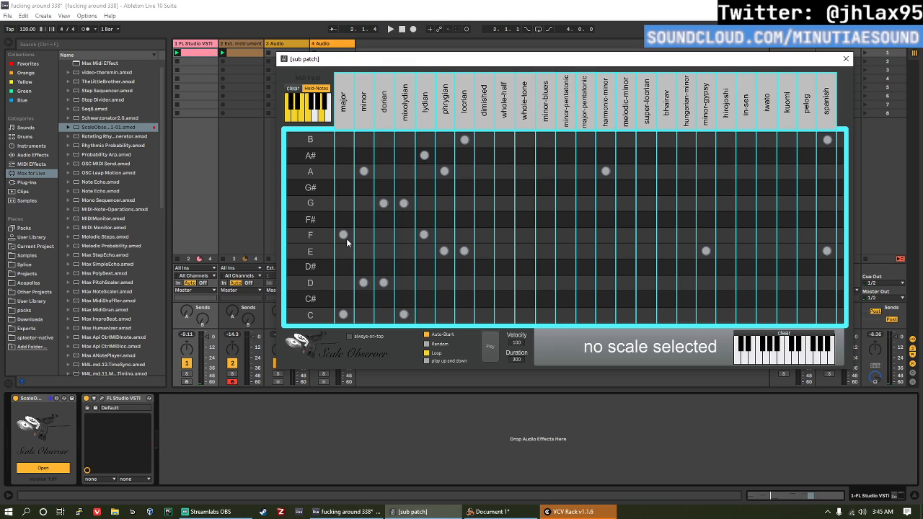
Step: Examine the scales marked as matching the captured notes in the Scale Observer window, and close it
left_click(443, 121)
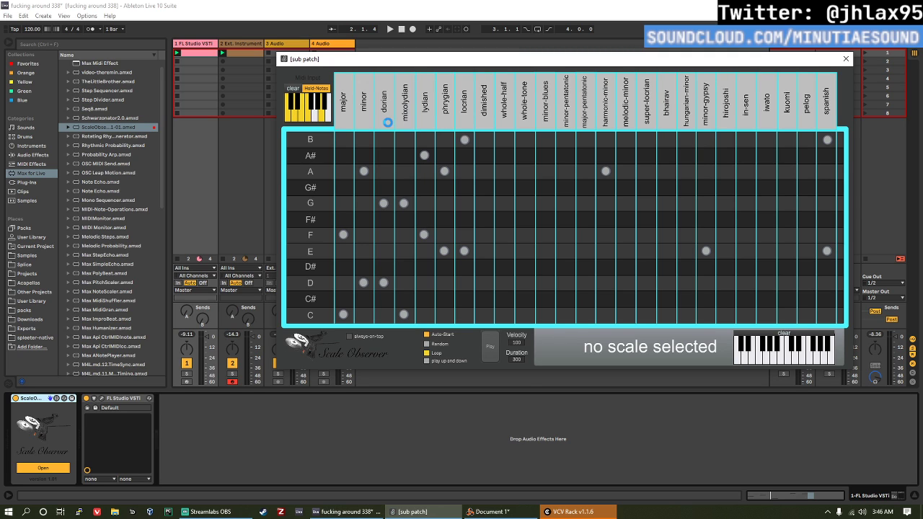
left_click(482, 411)
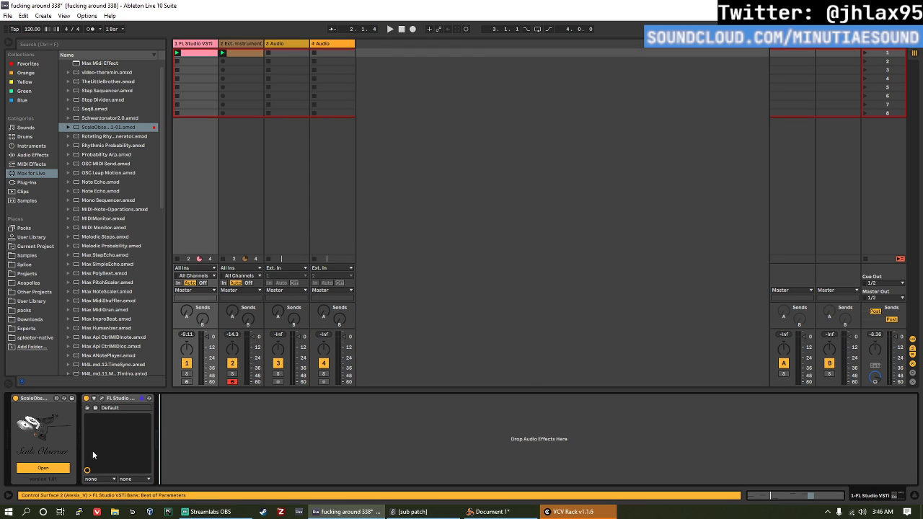
left_click(42, 402)
left_click(51, 467)
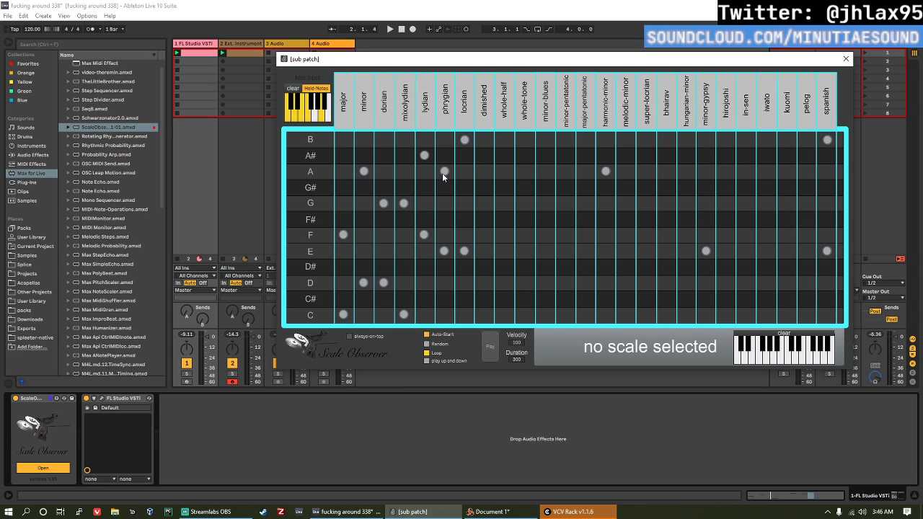
left_click(846, 59)
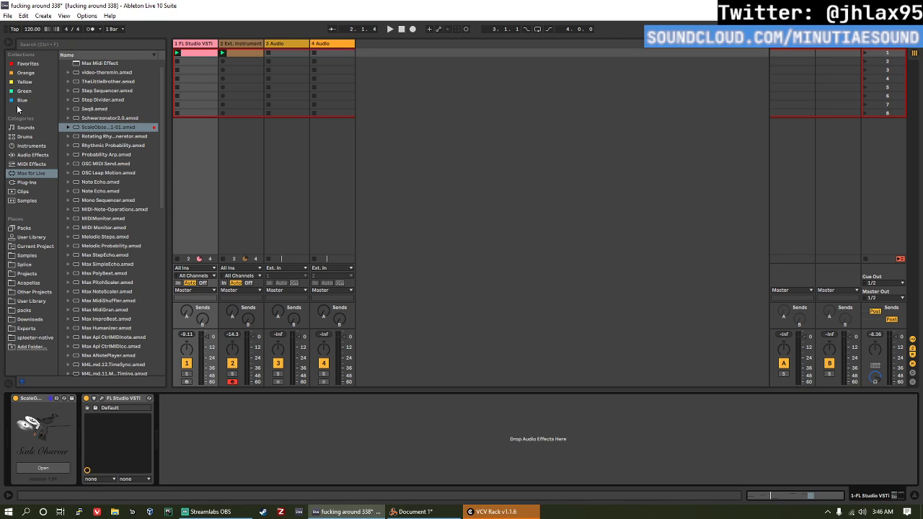
Step: Open the FL Studio VSTI clip's notes, clear the time selection, and audition the clip briefly
left_click(199, 43)
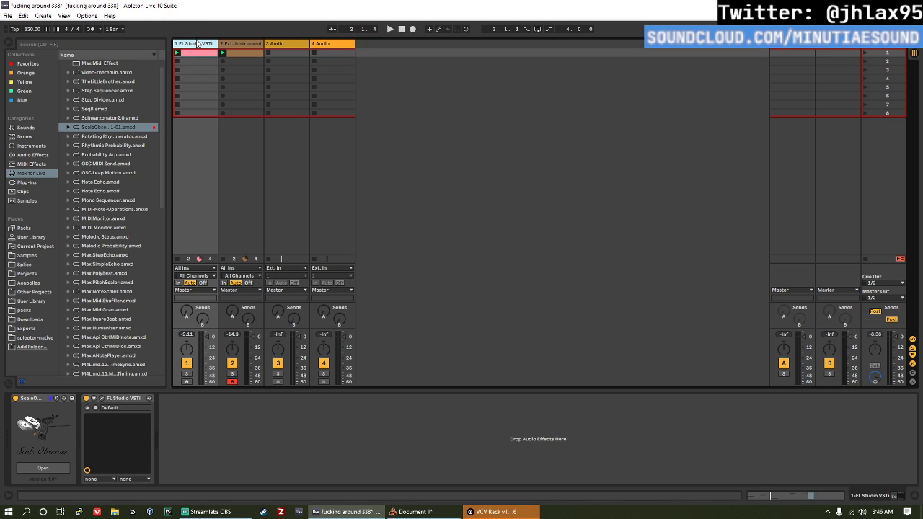
double_click(201, 54)
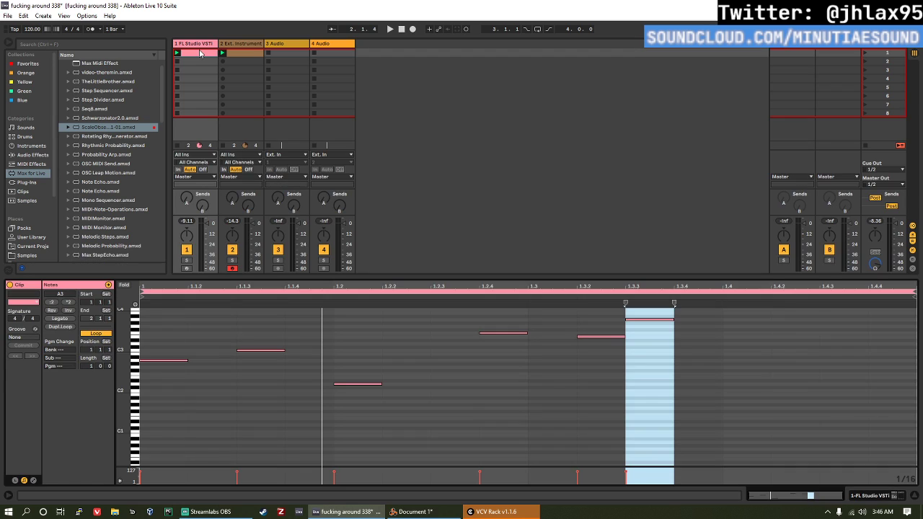
left_click_drag(159, 384, 165, 331)
left_click_drag(158, 396, 164, 337)
left_click(164, 337)
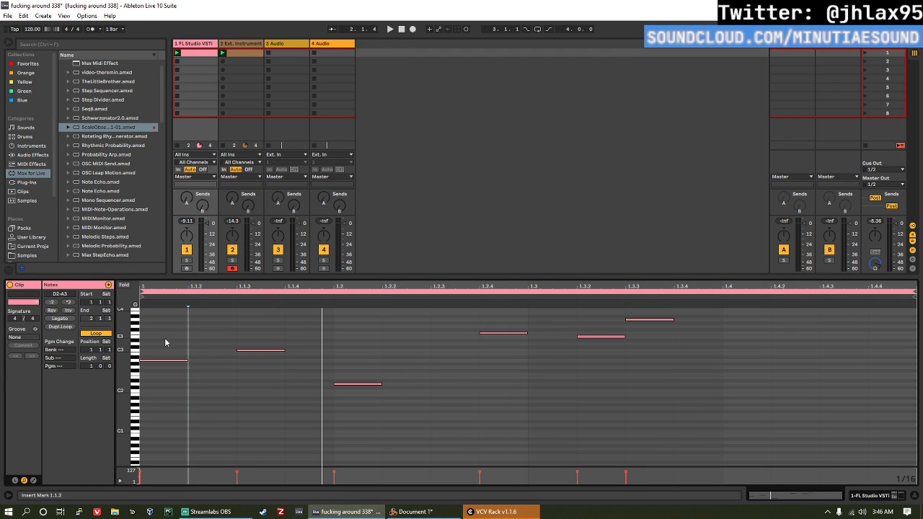
key("space")
Step: Solo the FL Studio VSTI track and play its melody several times, stopping playback at the end
key("space")
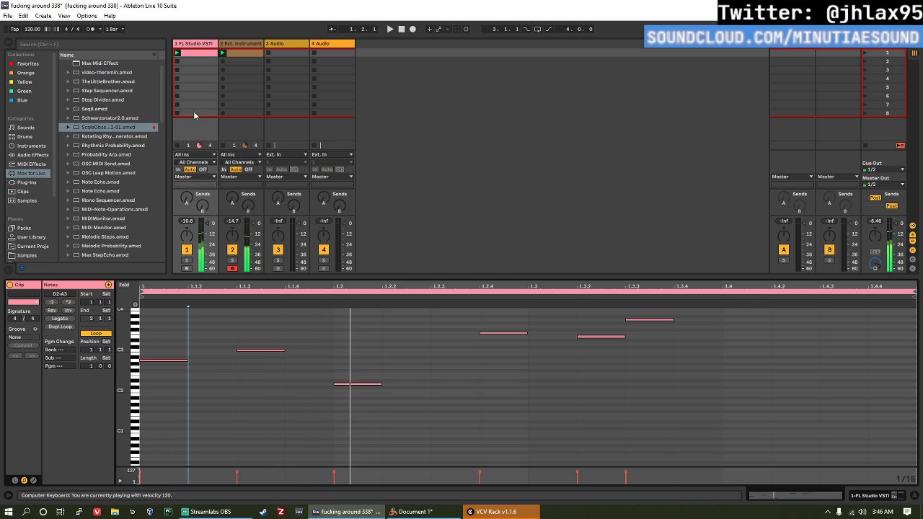
left_click(188, 261)
key("space")
key("space")
key("space")
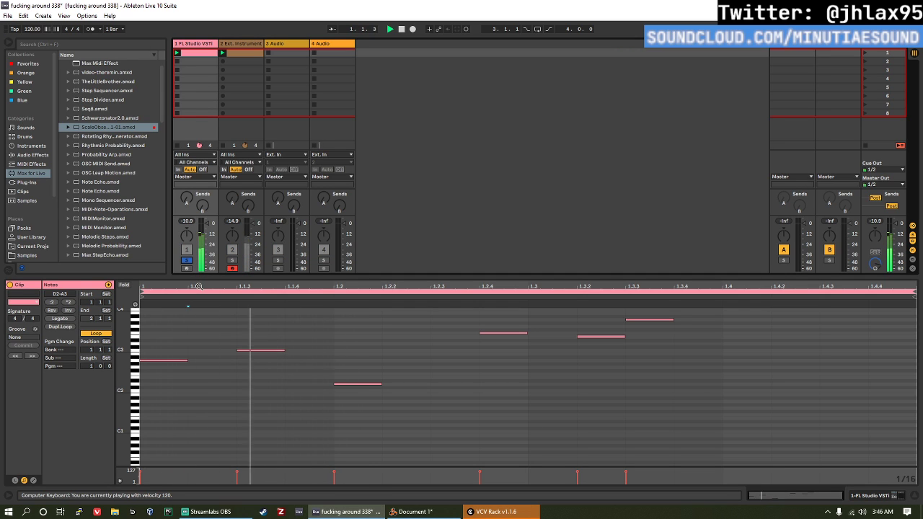
key("space")
key("space")
key("space")
key("space")
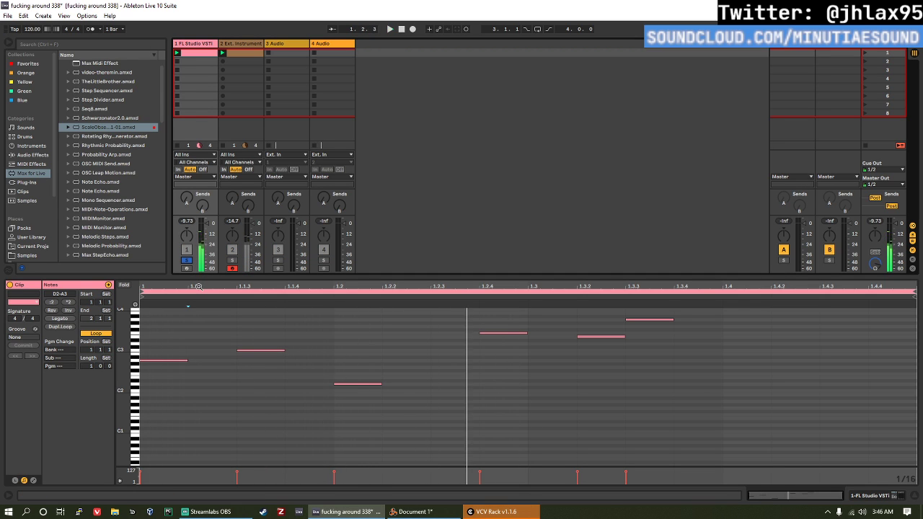
key("space")
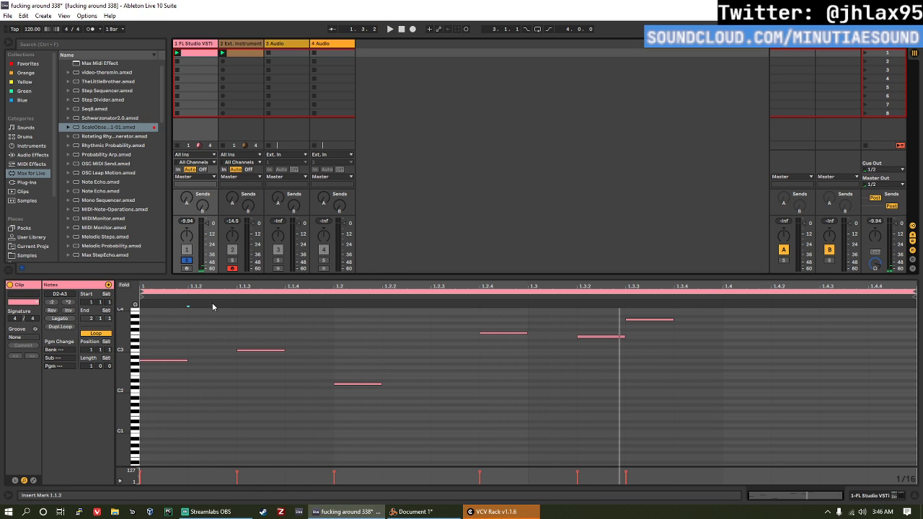
Step: Switch to VCV Rack, update all plugins with available library updates, and close the program
left_click(491, 512)
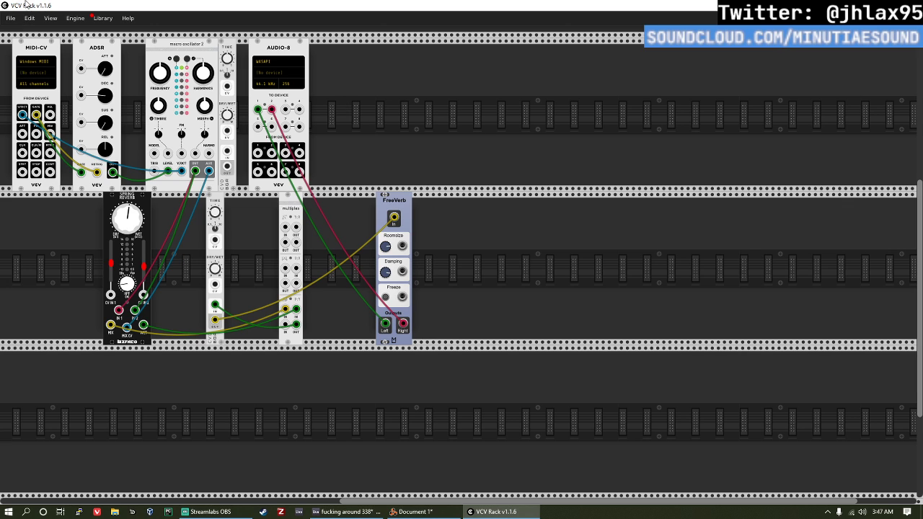
left_click(104, 19)
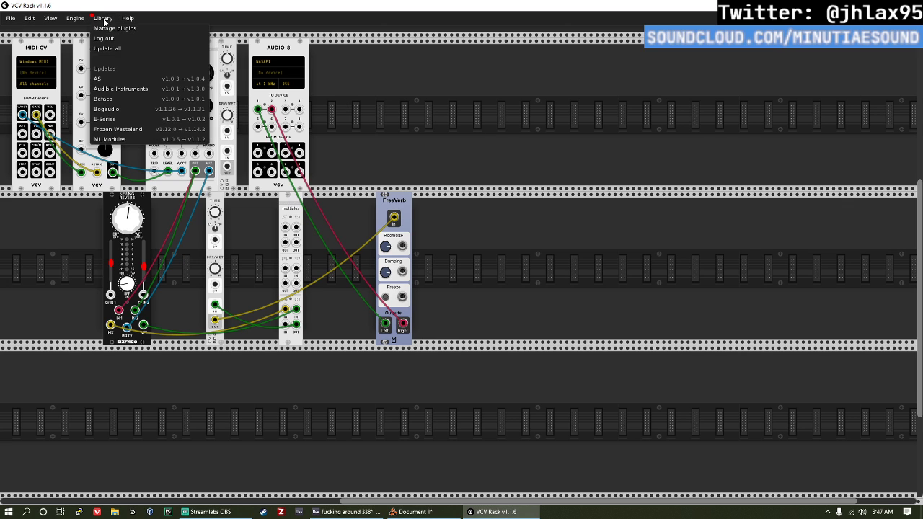
left_click(129, 44)
mouse_move(200, 91)
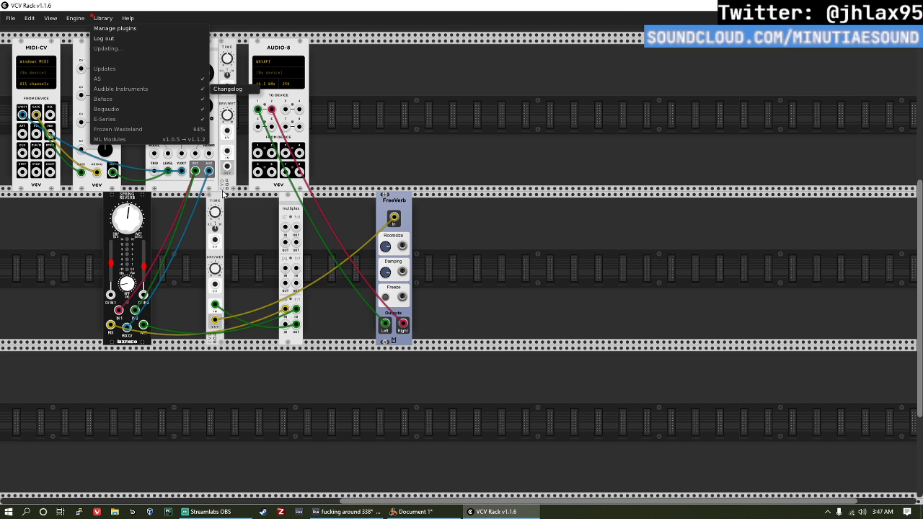
left_click(495, 288)
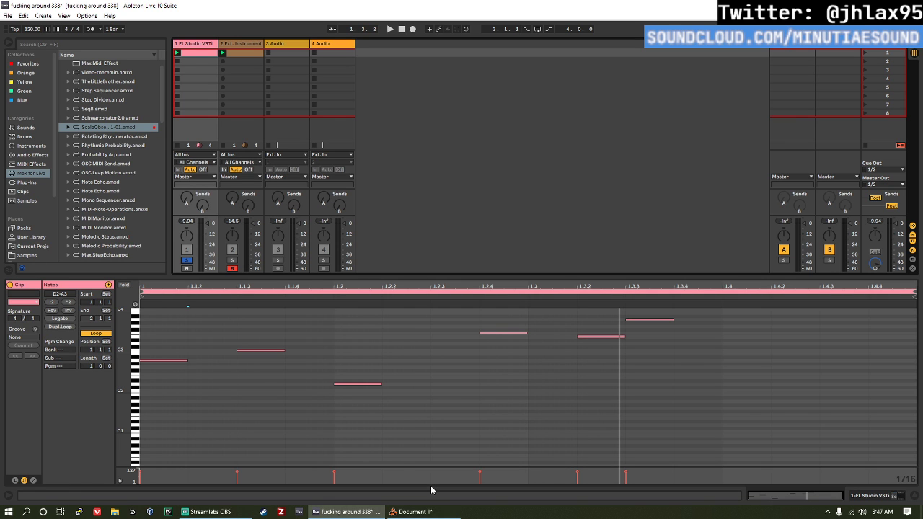
Step: Switch to Reason and examine the cabling on the back of the rack around the Malström
left_click(412, 511)
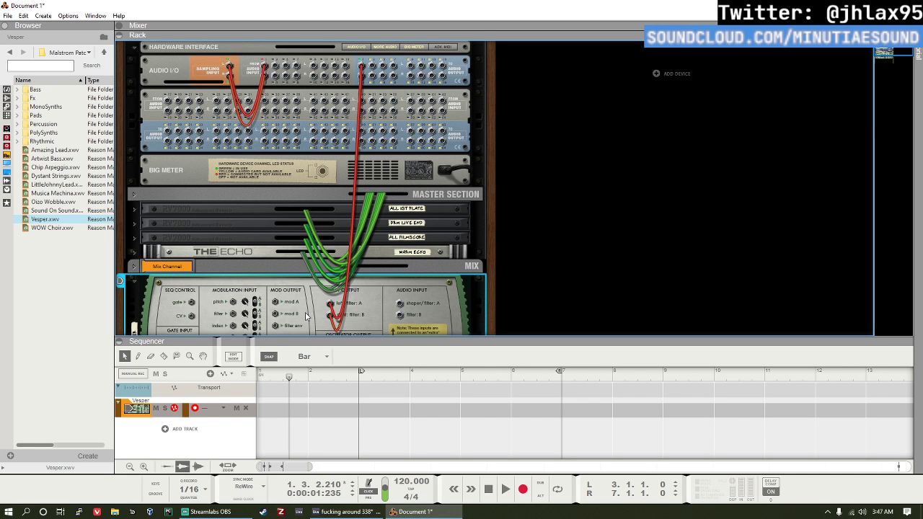
scroll(315, 246, "down", 5)
scroll(312, 242, "up", 6)
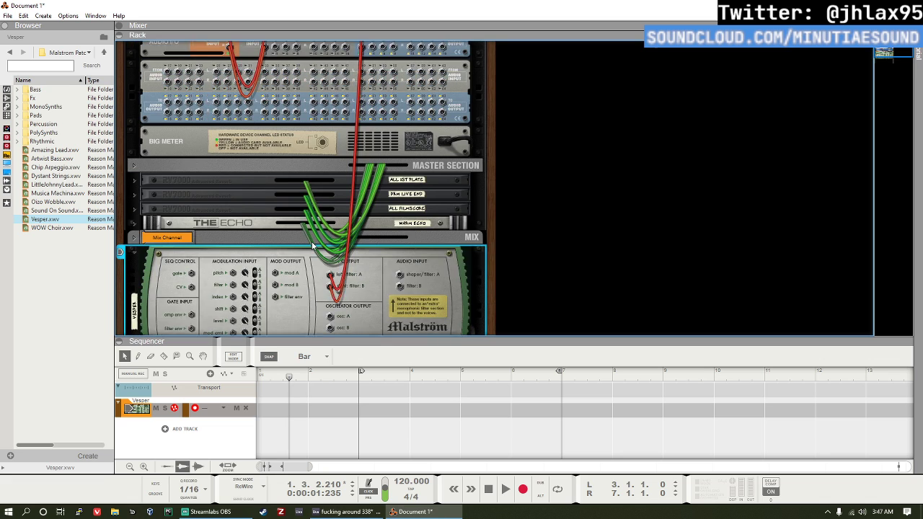
Step: Switch to Ableton Live, unsolo the FL Studio VSTI track, and freeze it
left_click(347, 512)
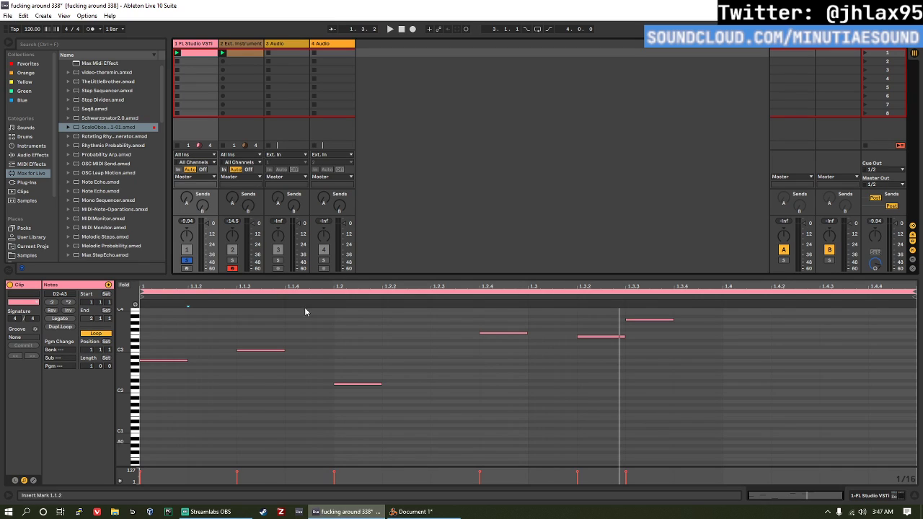
left_click(186, 261)
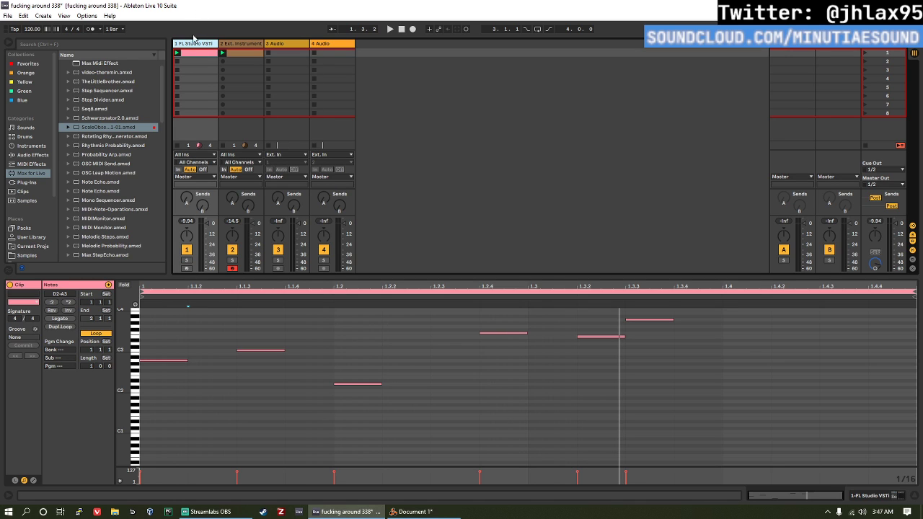
right_click(196, 44)
left_click(228, 101)
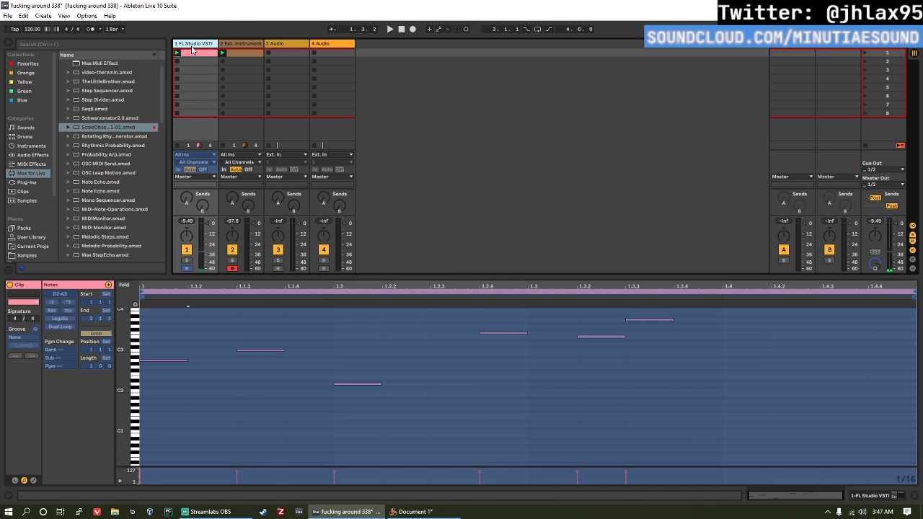
Step: Copy the frozen FL Studio VSTI clip to the 3 Audio track as audio and inspect its waveform and looped second bar
left_click(196, 53)
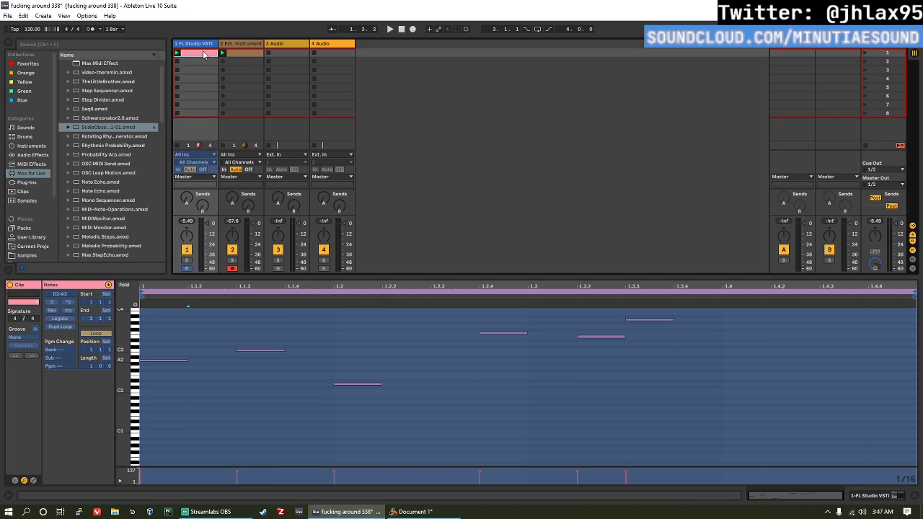
left_click_drag(204, 54, 287, 54)
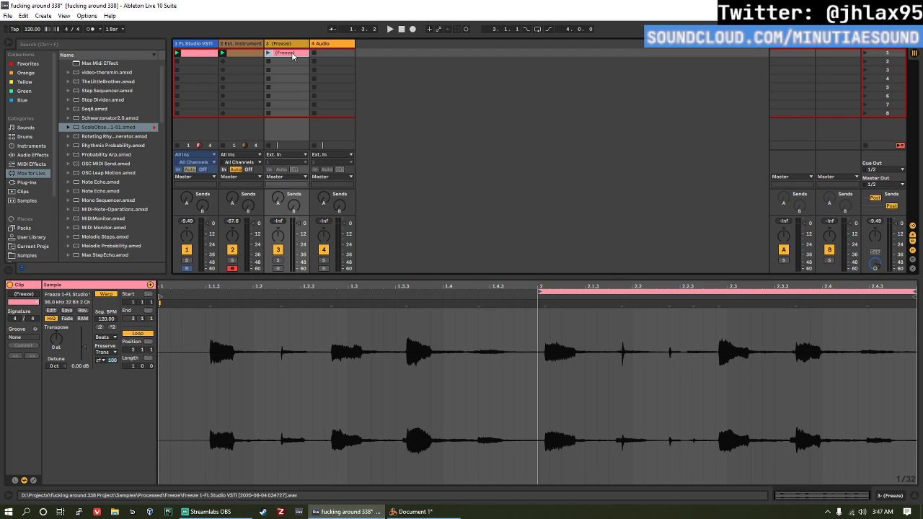
left_click(549, 388)
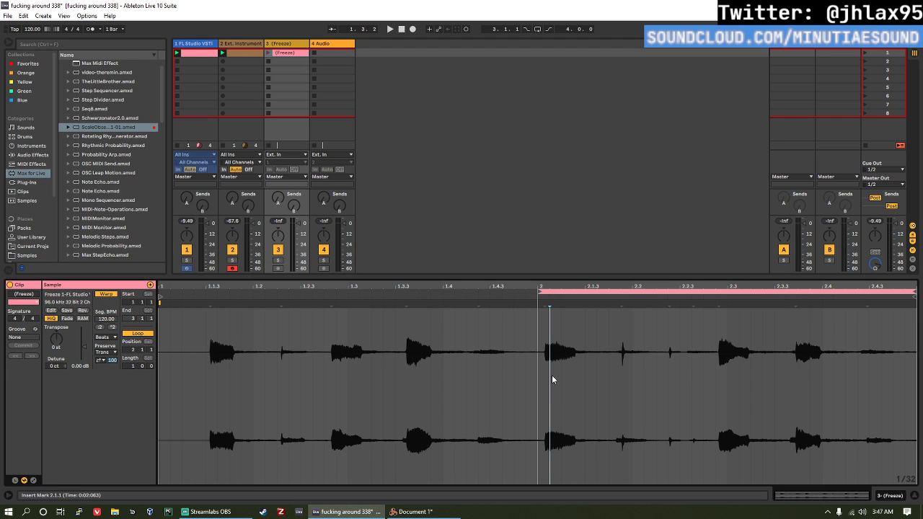
left_click(913, 290)
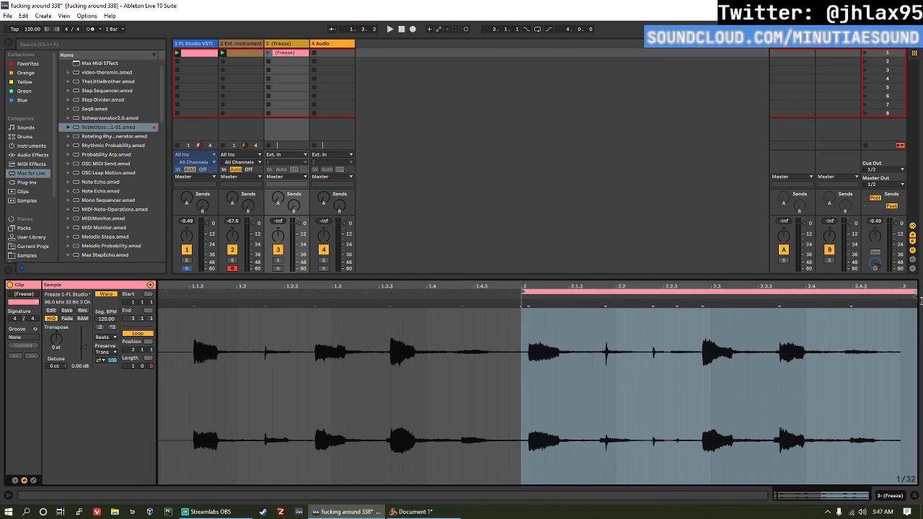
left_click(902, 347)
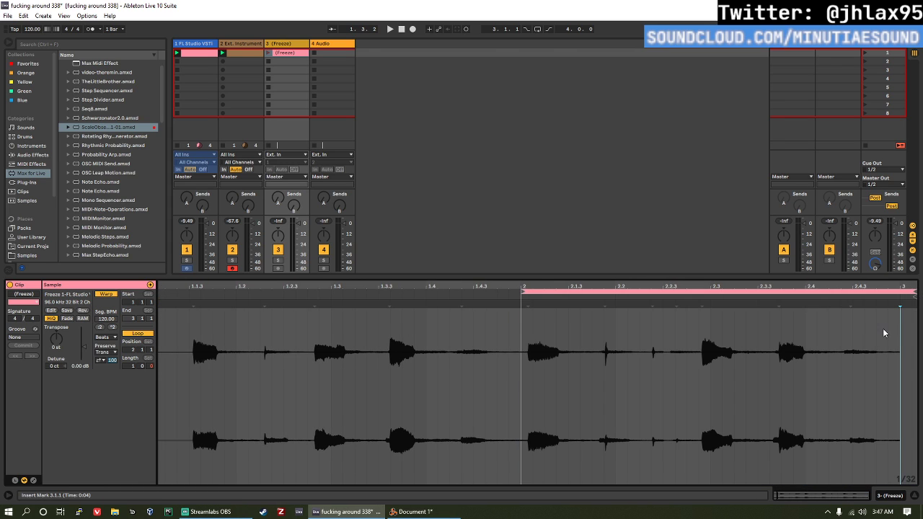
left_click(910, 289)
left_click(634, 327)
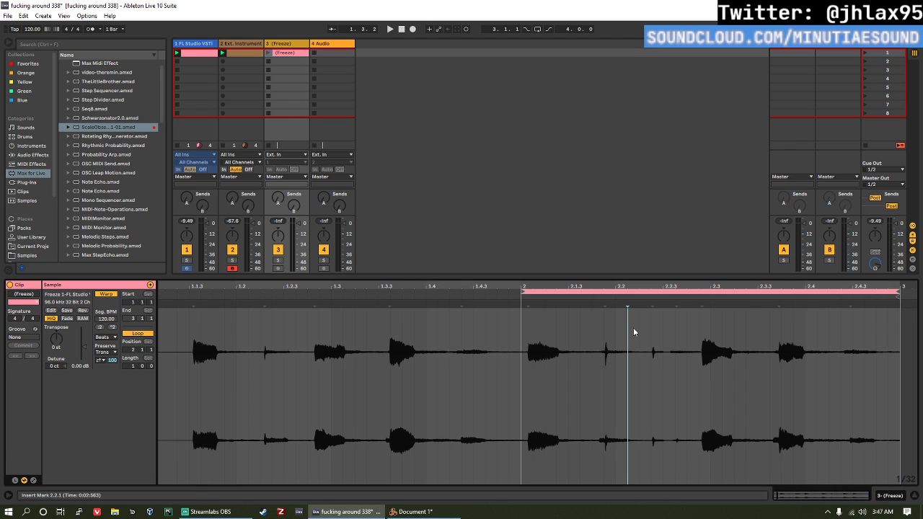
left_click(510, 339)
left_click(529, 340)
left_click(523, 330)
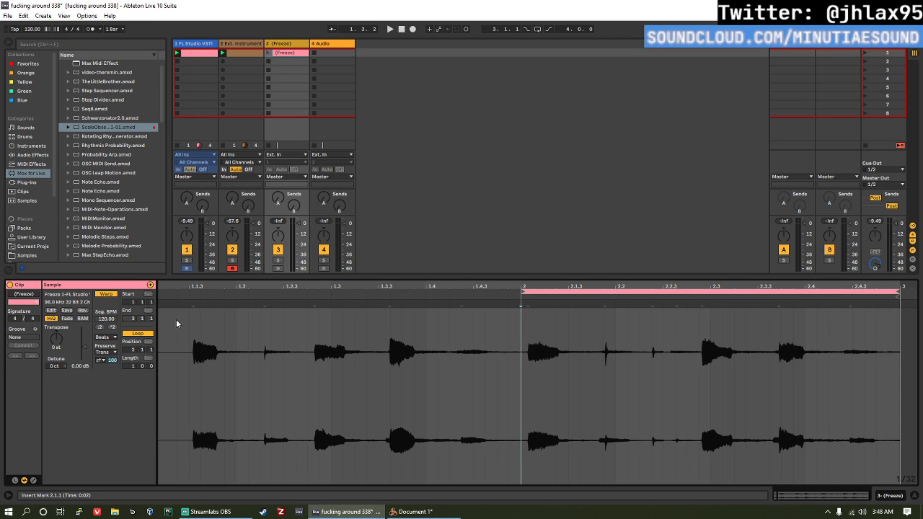
left_click_drag(786, 494, 781, 494)
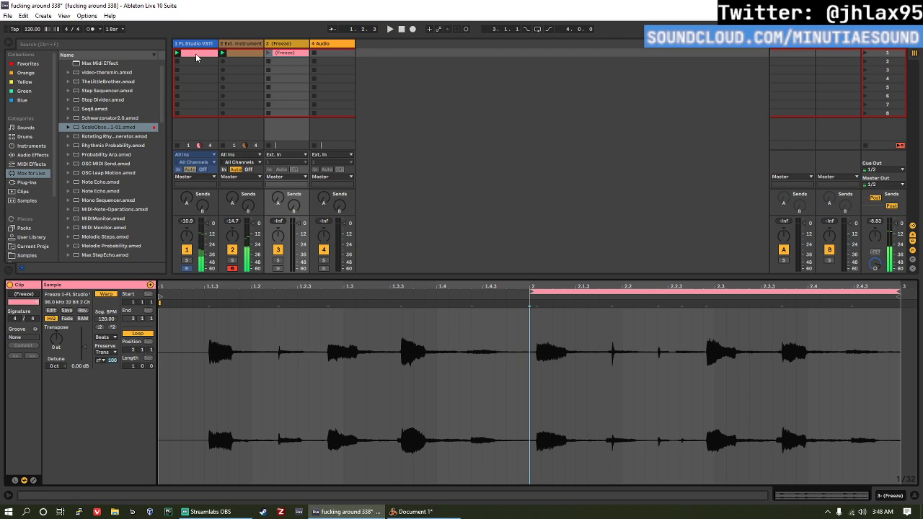
Step: Play the frozen audio clip on track 3 and delete it from its slot
left_click(248, 55)
left_click(268, 52)
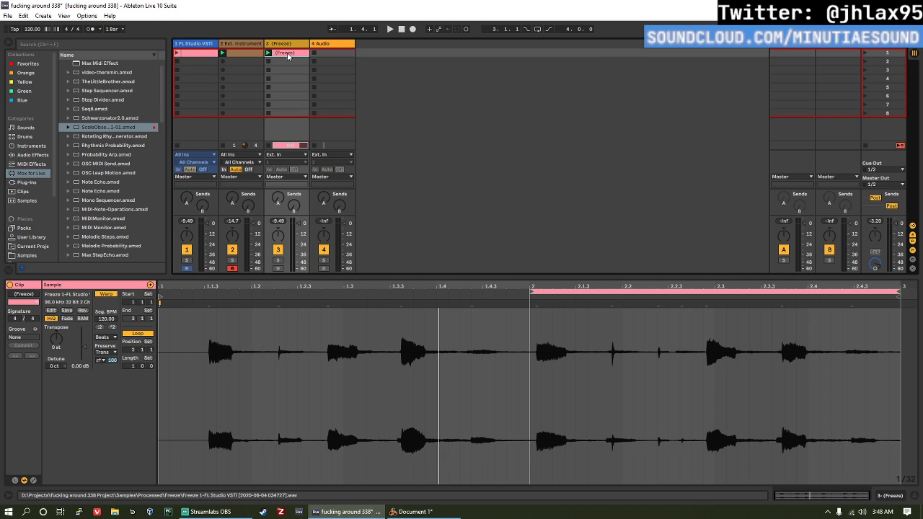
left_click(287, 45)
left_click(289, 53)
key("Delete")
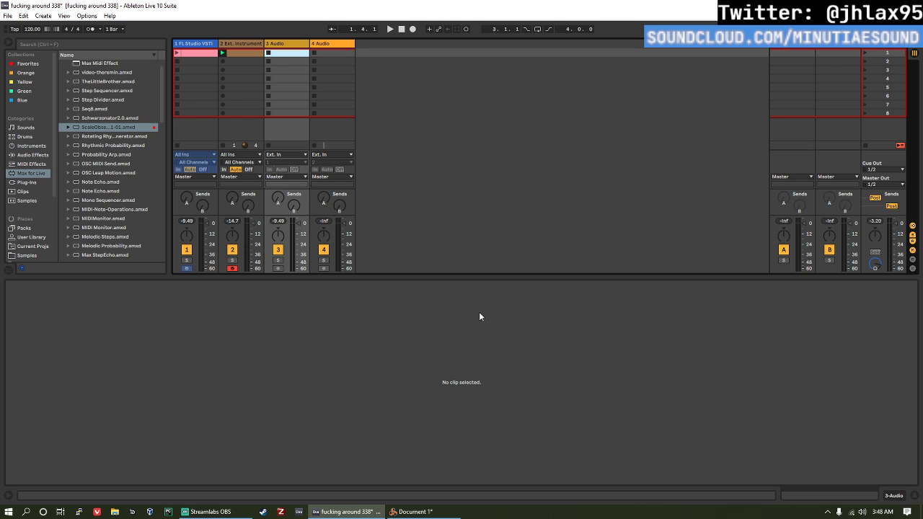
Step: Unfreeze the FL Studio VSTI track and place its clip at bar 1 of the arrangement, covering two bars
right_click(214, 51)
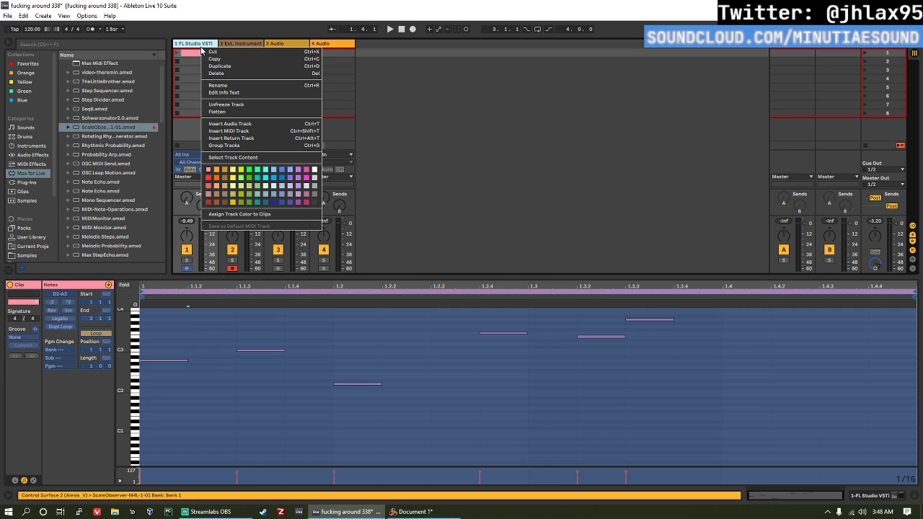
left_click(205, 52)
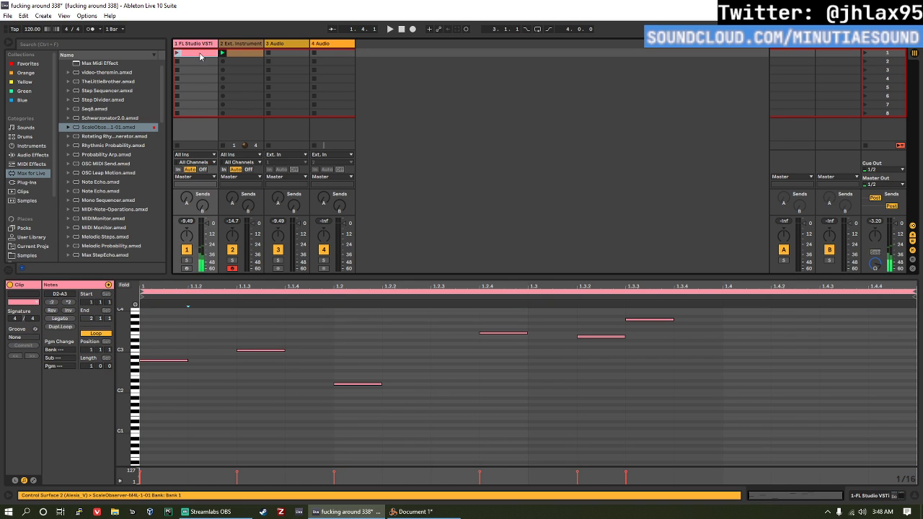
key("Tab")
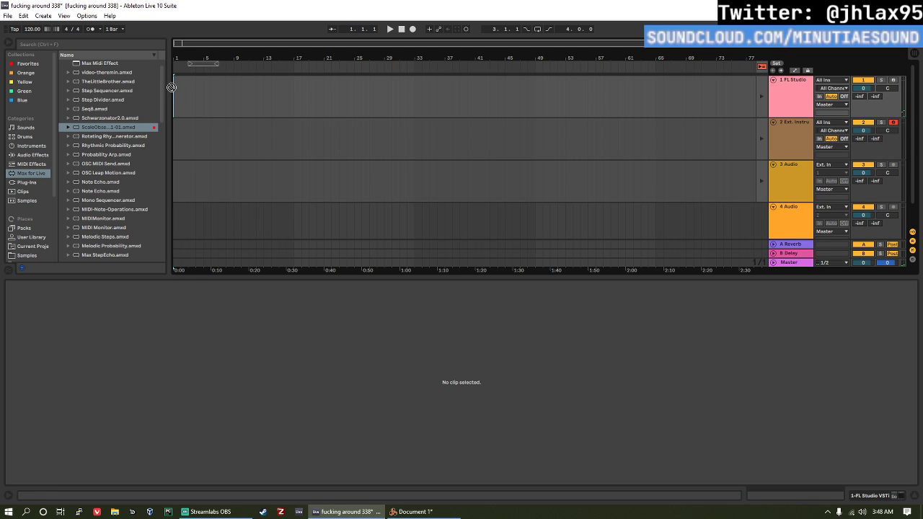
key("Tab")
key("Tab")
left_click(181, 82)
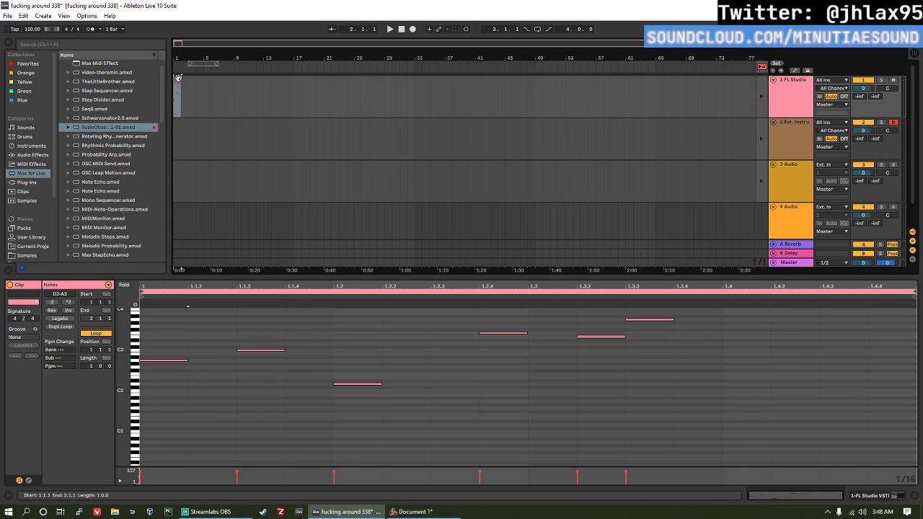
left_click(211, 94)
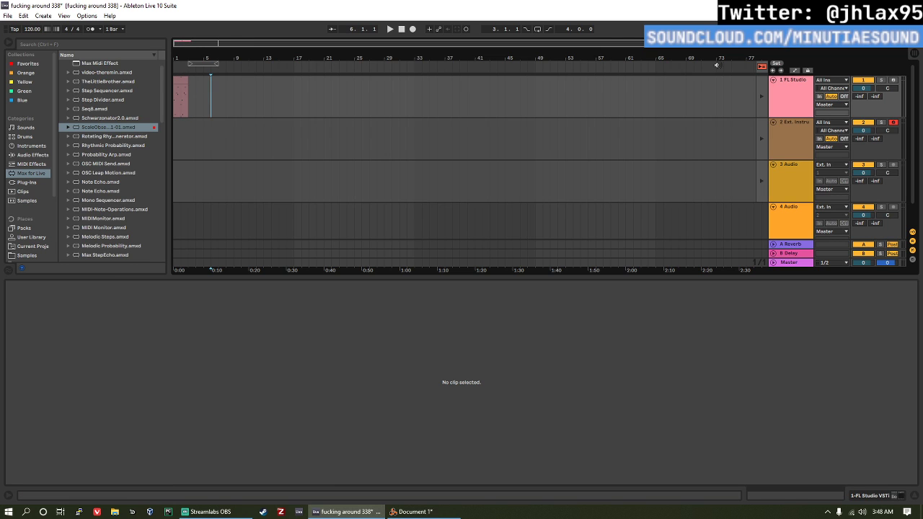
Step: Delete the FL Studio track from the arrangement and undo the deletion
left_click(812, 114)
key("Delete")
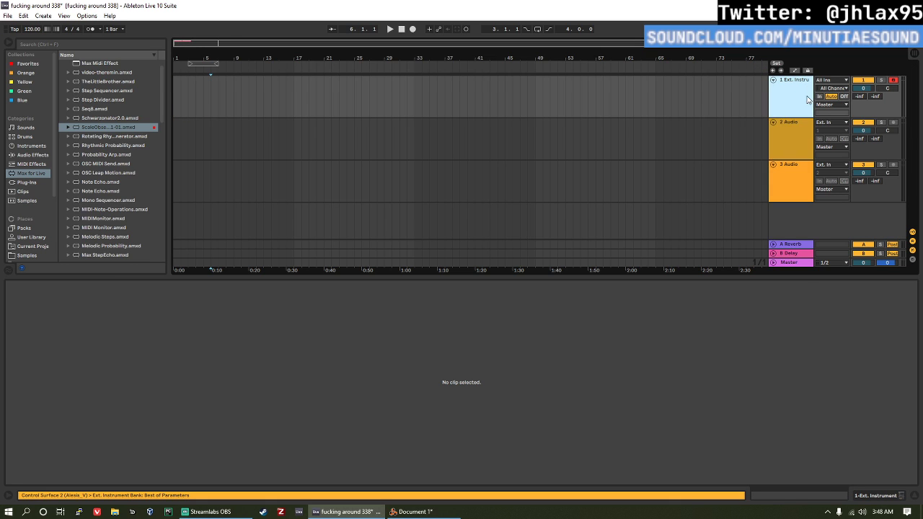
right_click(806, 96)
left_click(604, 113)
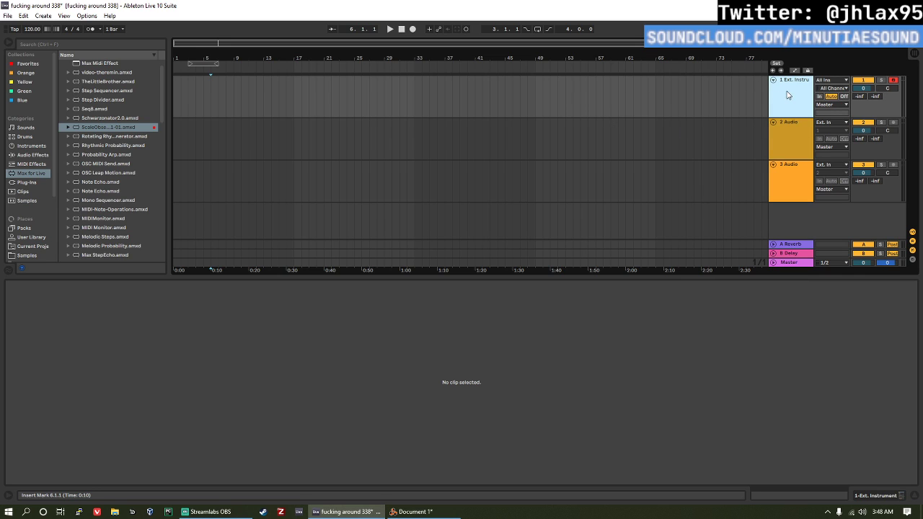
key("ctrl+z")
left_click(679, 111)
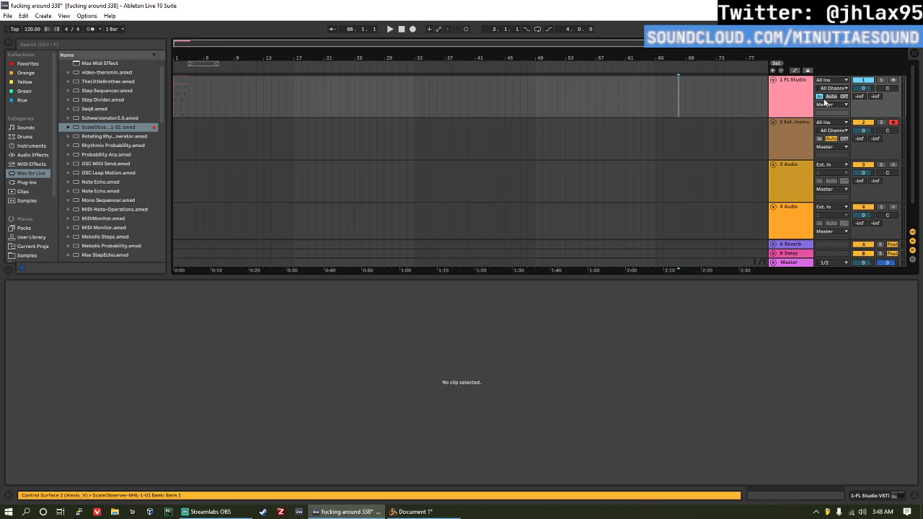
Step: Freeze the FL Studio track and copy its arrangement clip as audio to the start of the 3 Audio track
right_click(827, 91)
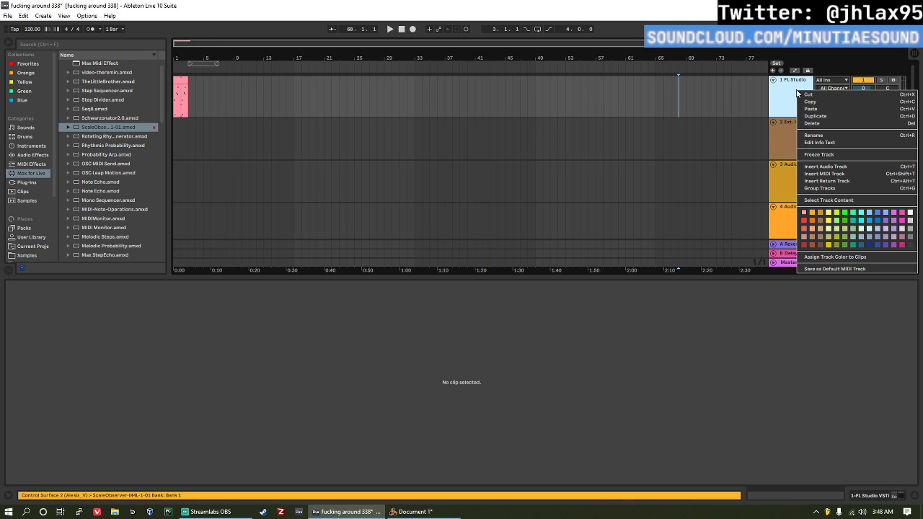
left_click(830, 156)
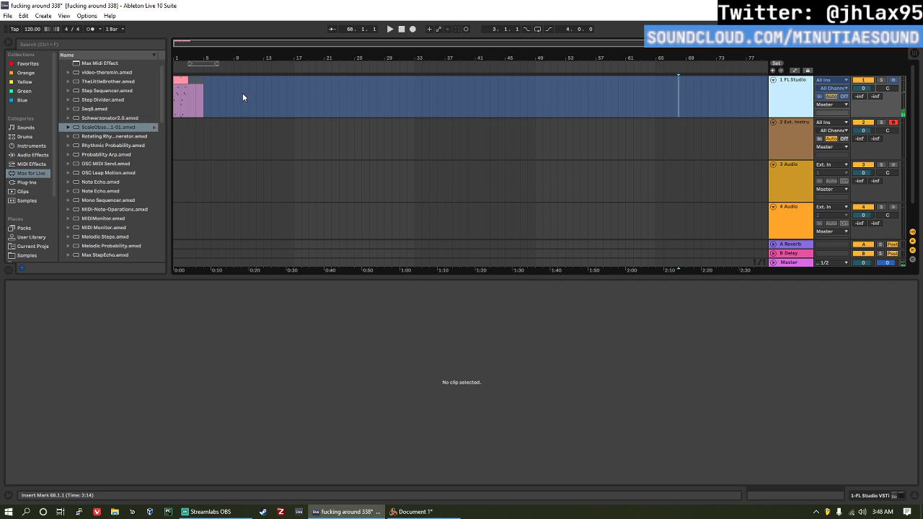
left_click(182, 90)
mouse_move(182, 90)
left_mouse_down()
mouse_move(180, 176)
mouse_move(263, 171)
left_mouse_up()
left_click(218, 177)
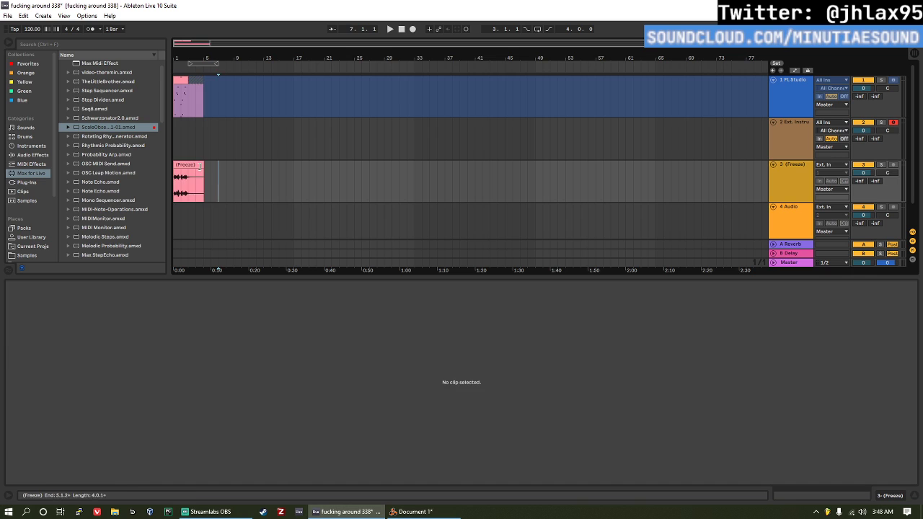
Step: Trim the first bar off the frozen audio clip, align it to the arrangement's start, and play it
left_click(194, 164)
left_click(180, 181)
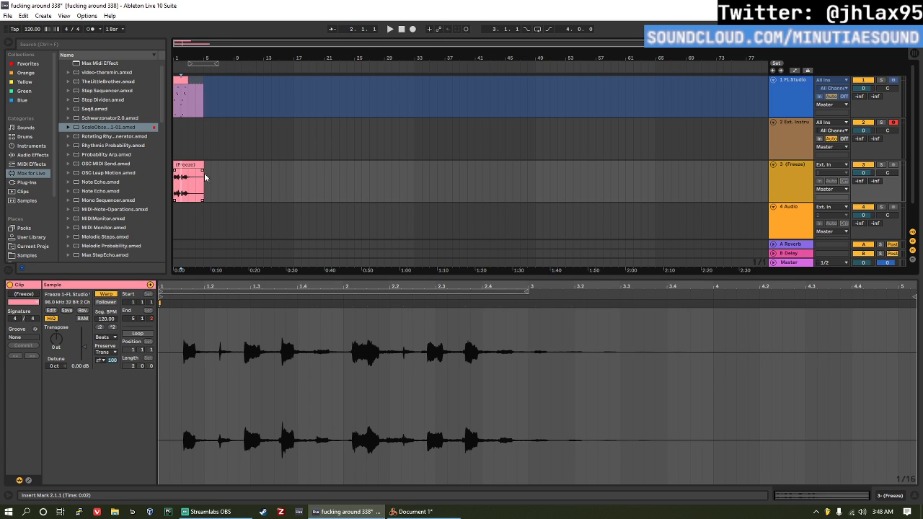
left_click_drag(174, 165, 184, 165)
key("space")
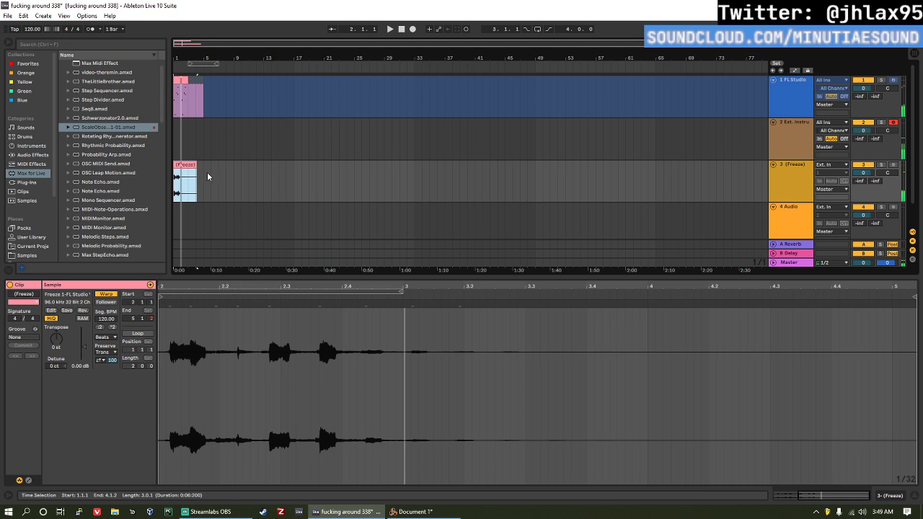
Step: Delete the FL Studio track and the audio track holding the frozen clip
left_click(791, 98)
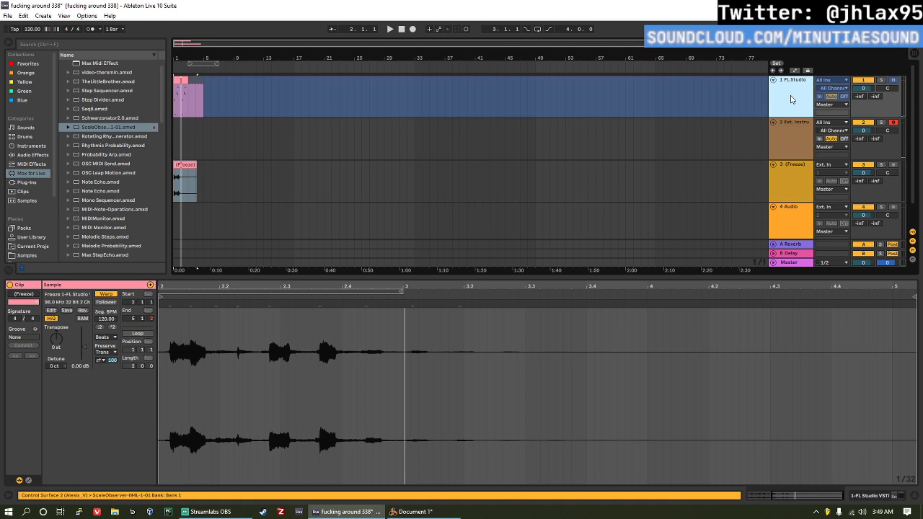
key("Delete")
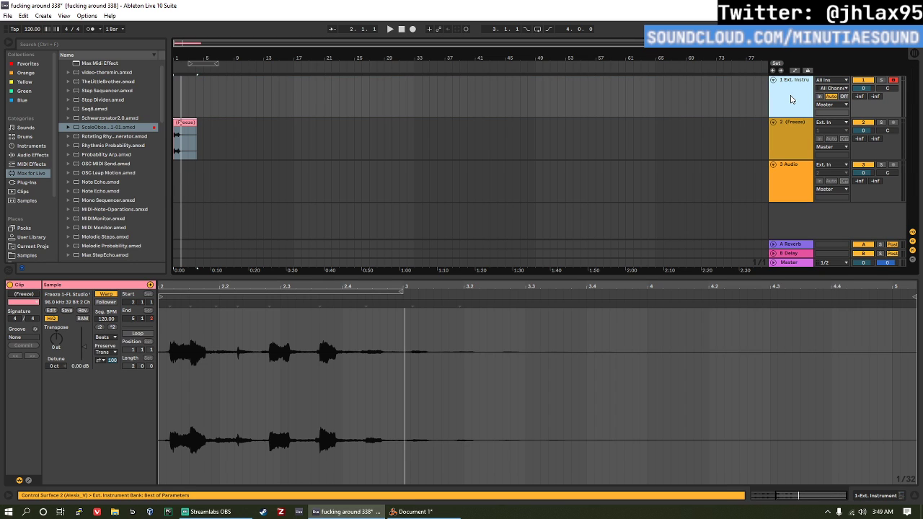
left_click(786, 137)
key("Delete")
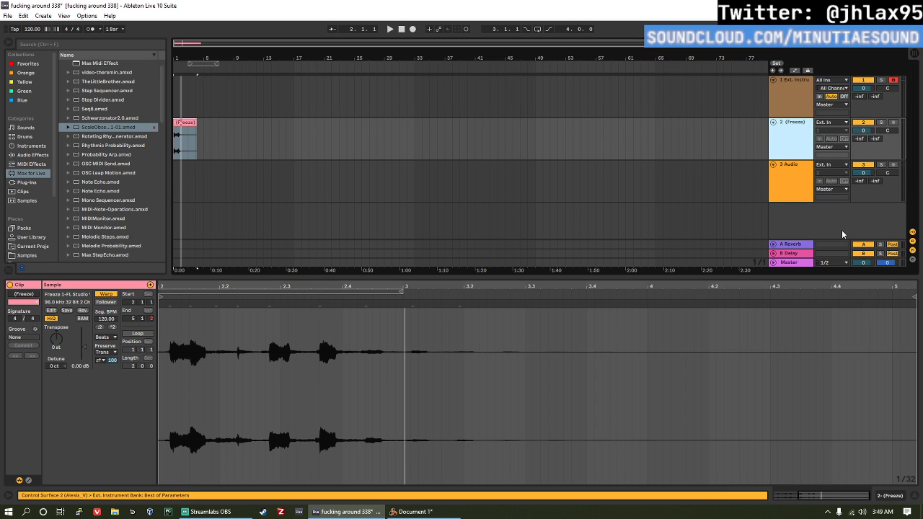
Step: Launch the Ext. Instrument clip in Session view and replace its chord with a single F2 note lasting the full bar
key("Tab")
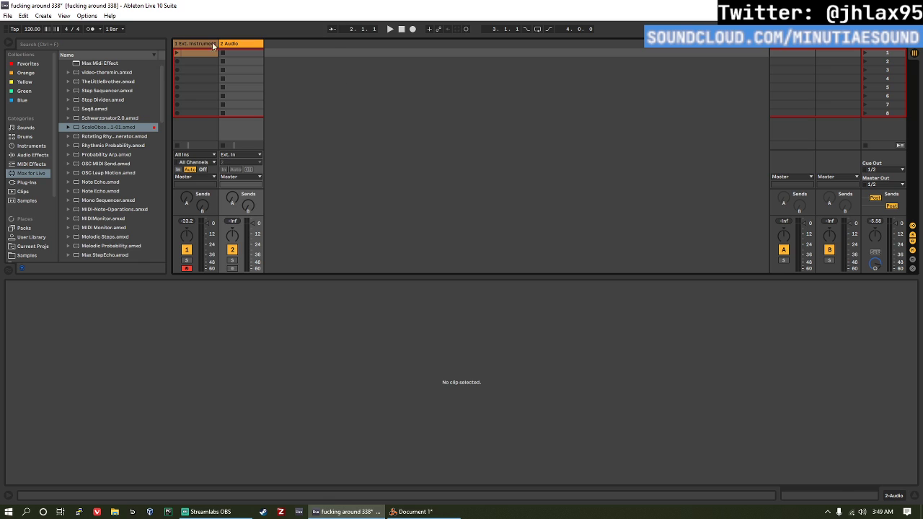
left_click(194, 44)
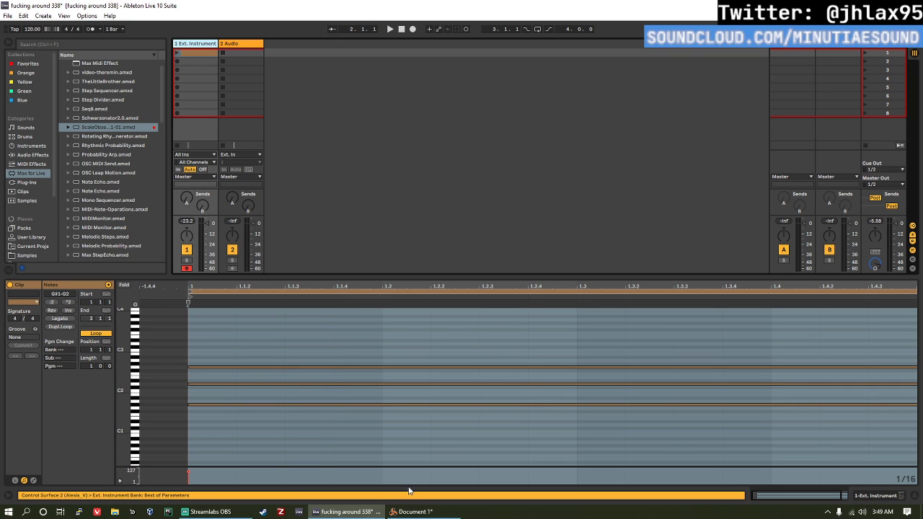
left_click(177, 52)
left_click_drag(287, 341, 295, 434)
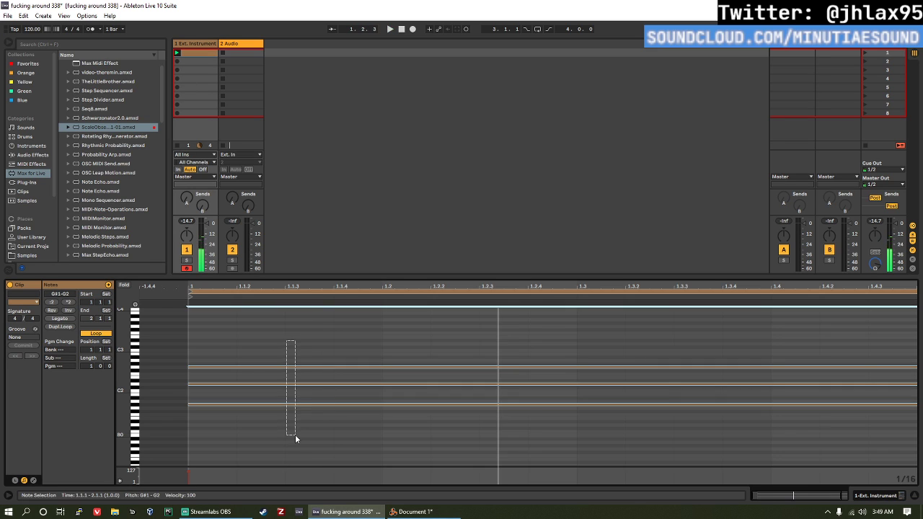
key("Delete")
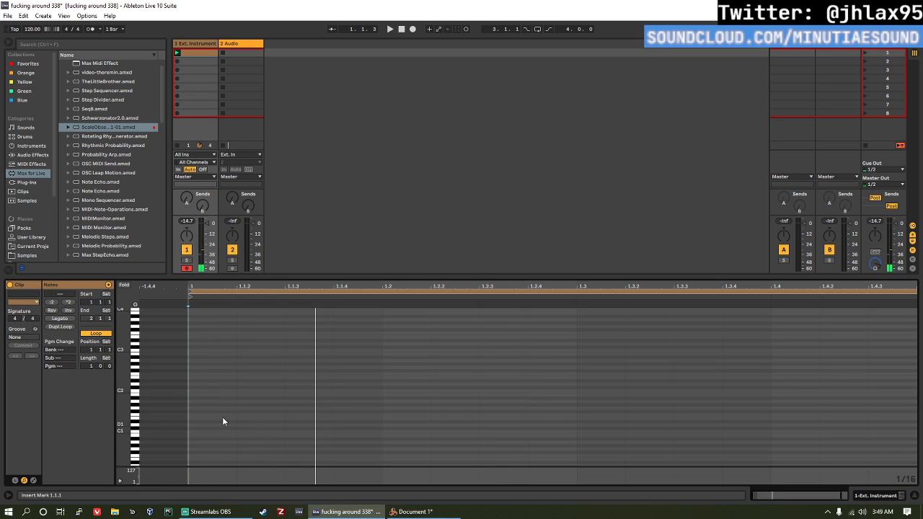
double_click(192, 373)
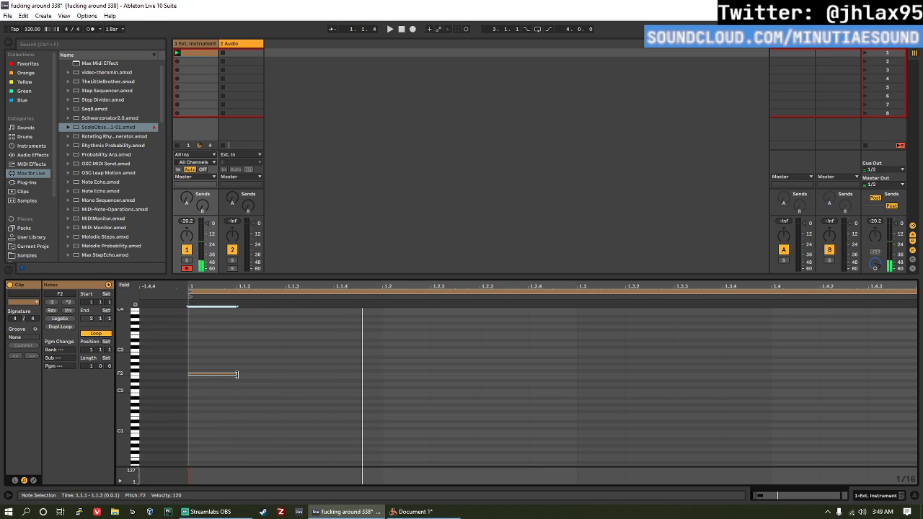
left_click_drag(237, 374, 913, 383)
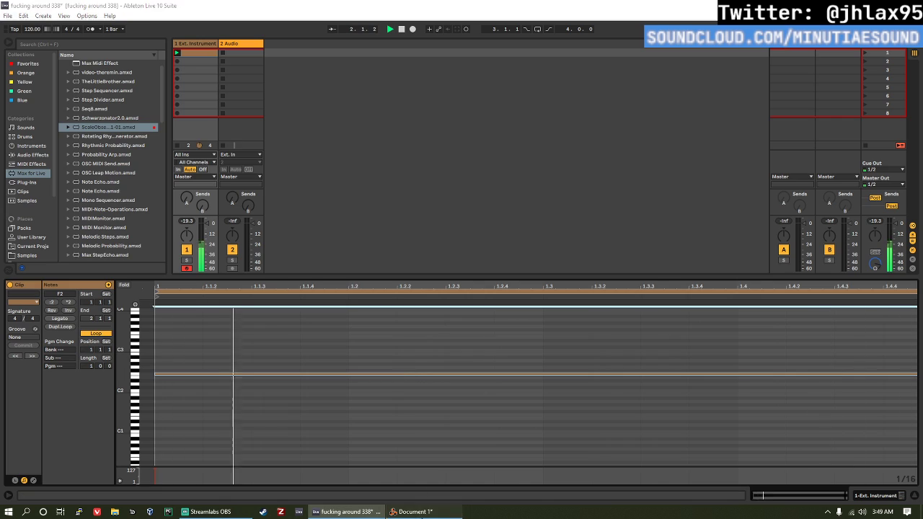
Step: Switch to Reason to check the rack during playback and return to Ableton Live
left_click(412, 511)
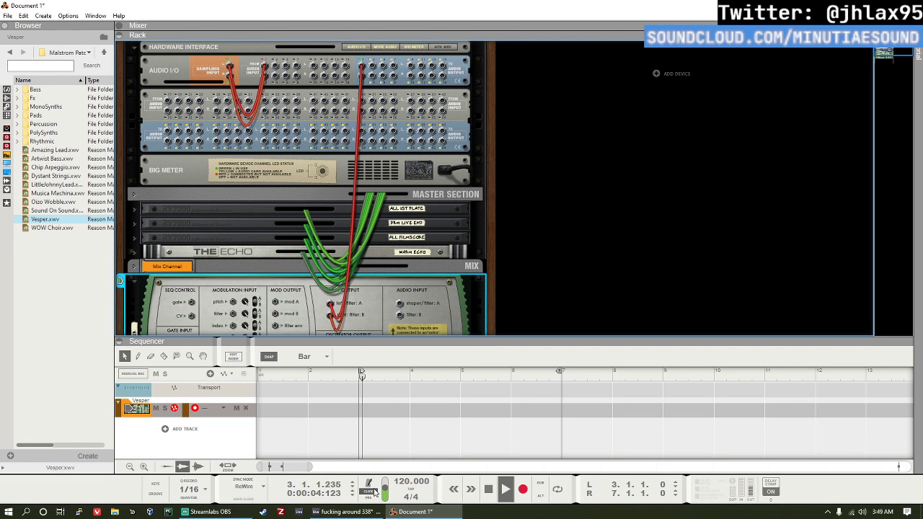
key("Tab")
key("alt+Tab")
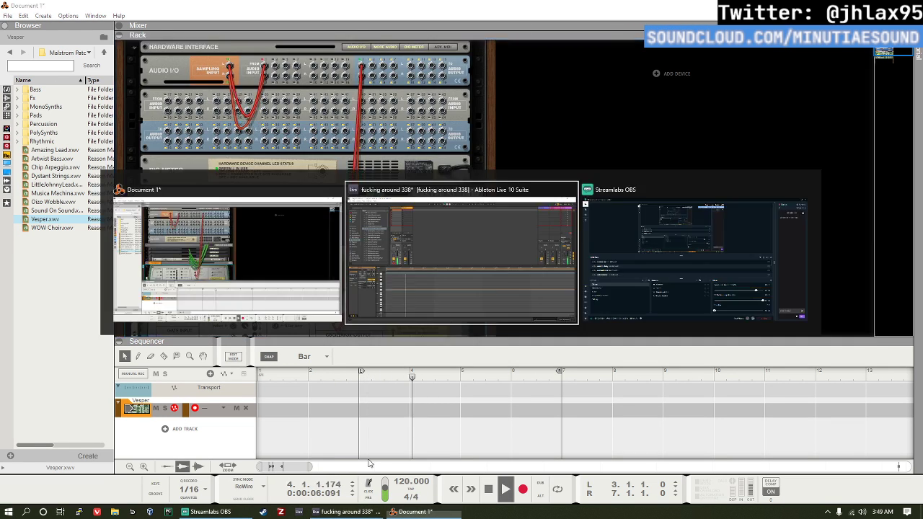
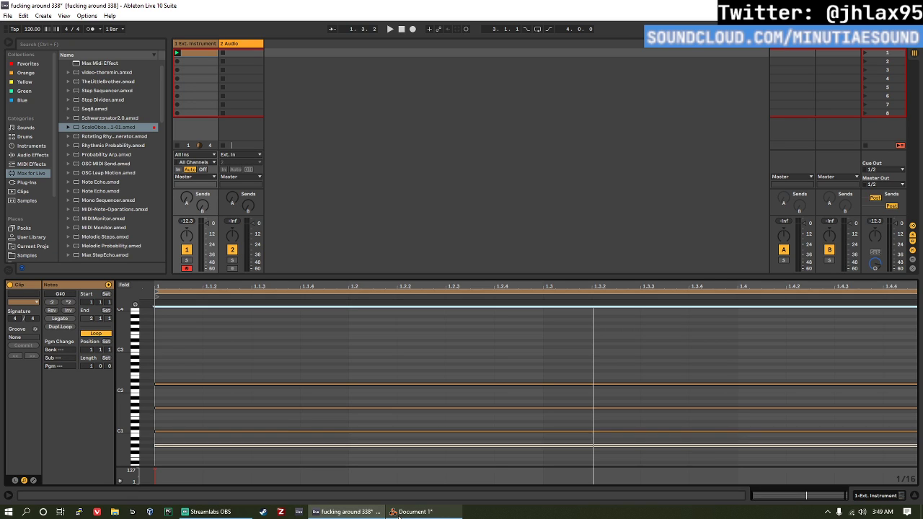
Step: Switch to Reason and replace the Malström in the rack with a Grain Sample Manipulator
key("space")
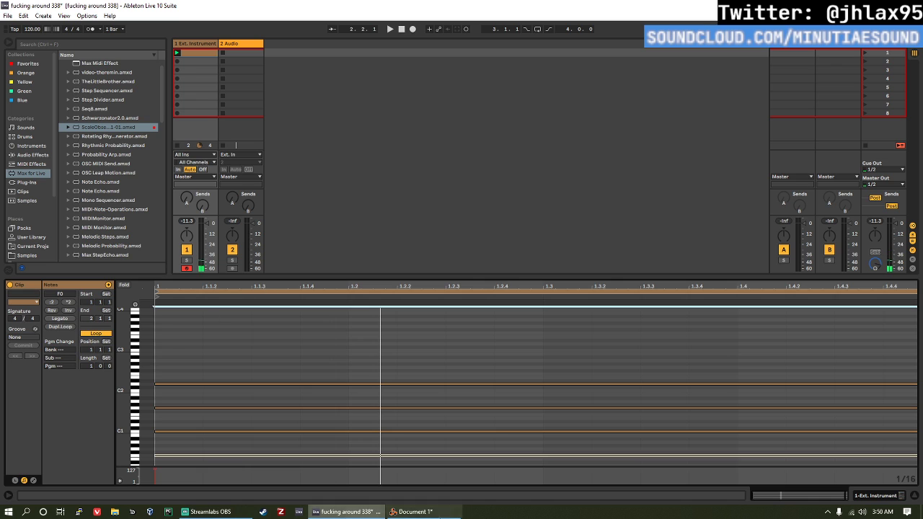
left_click(415, 511)
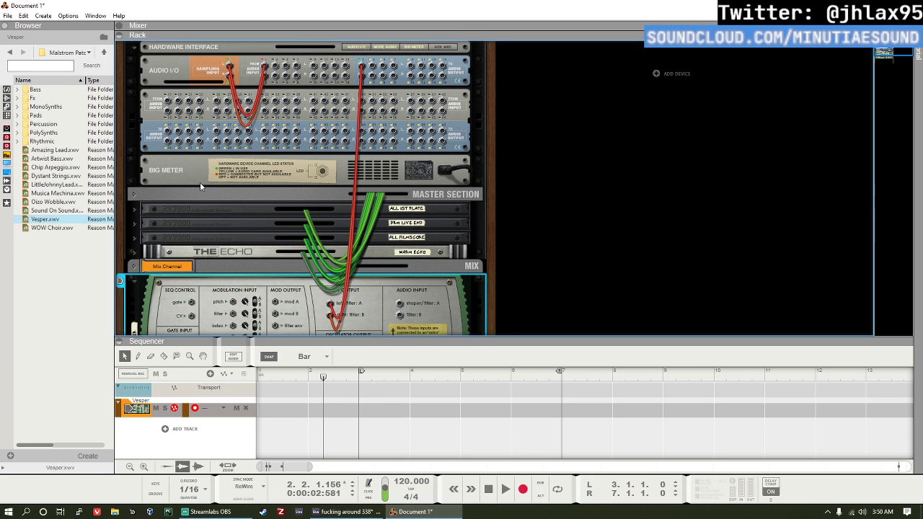
left_click(7, 98)
scroll(69, 211, "down", 5)
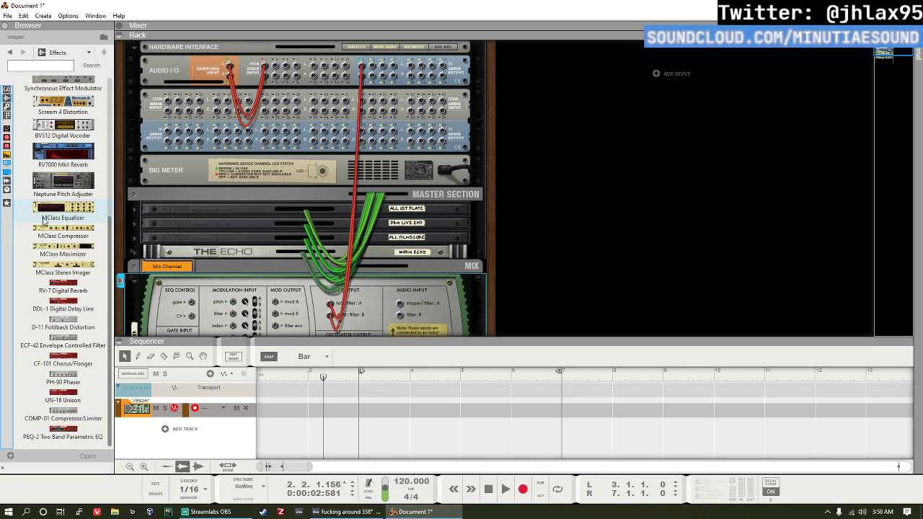
scroll(43, 195, "up", 5)
left_click(6, 89)
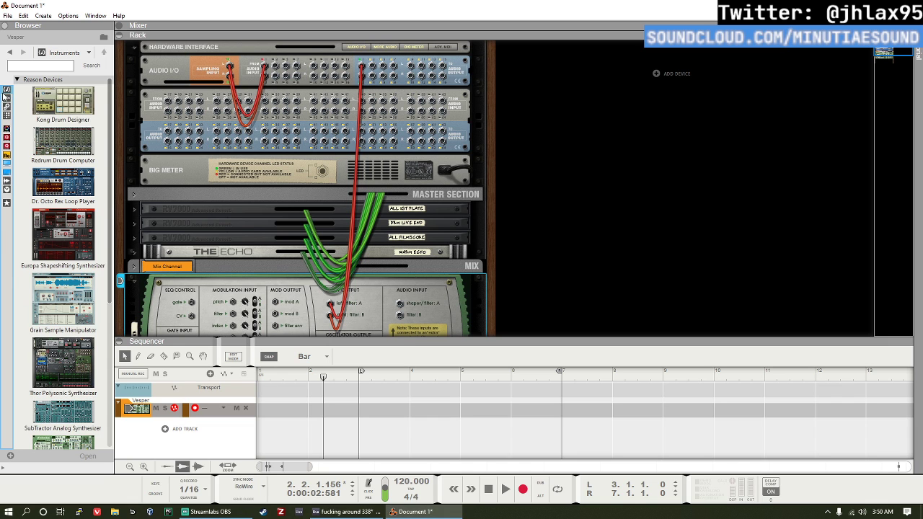
scroll(62, 216, "down", 2)
left_click_drag(63, 245, 231, 293)
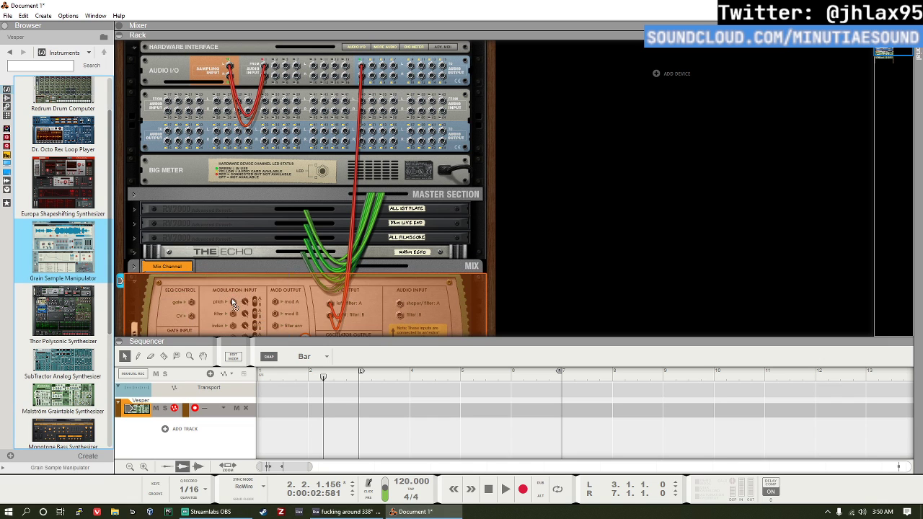
scroll(372, 278, "up", 4)
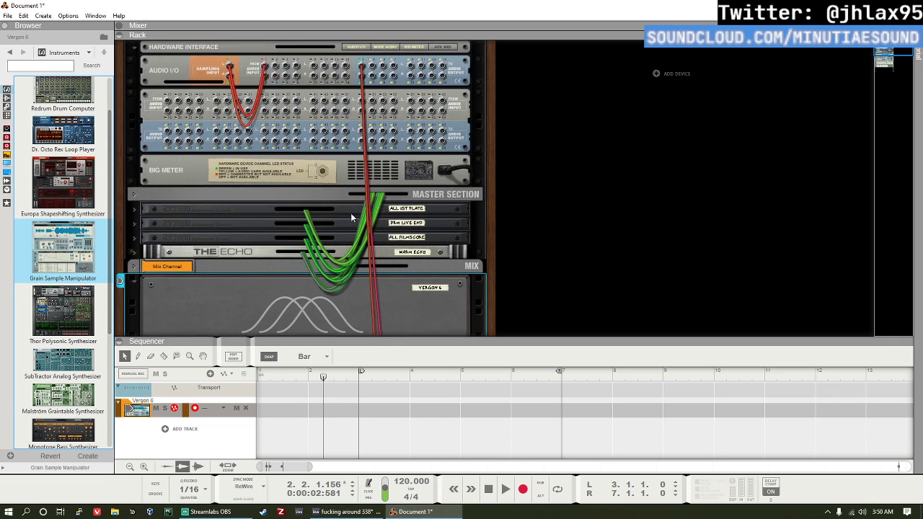
scroll(354, 251, "down", 7)
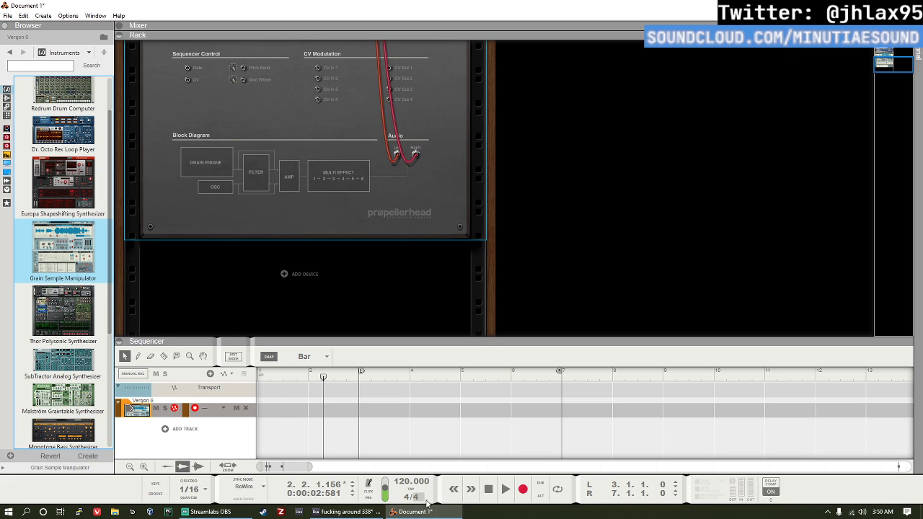
Step: Return to Ableton Live, route the External Instrument's MIDI output to Reason's Vergon 6 device, and play the clip
left_click(346, 511)
left_click(186, 43)
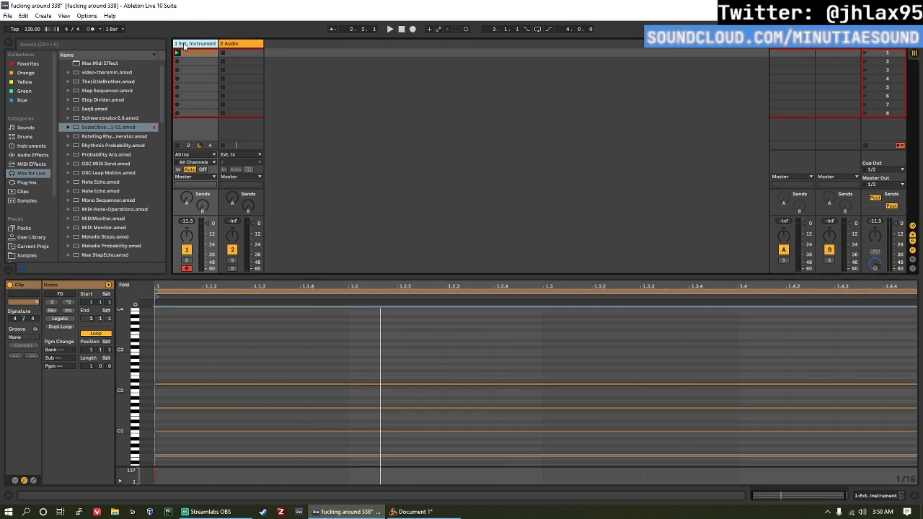
left_click(185, 44)
left_click(47, 413)
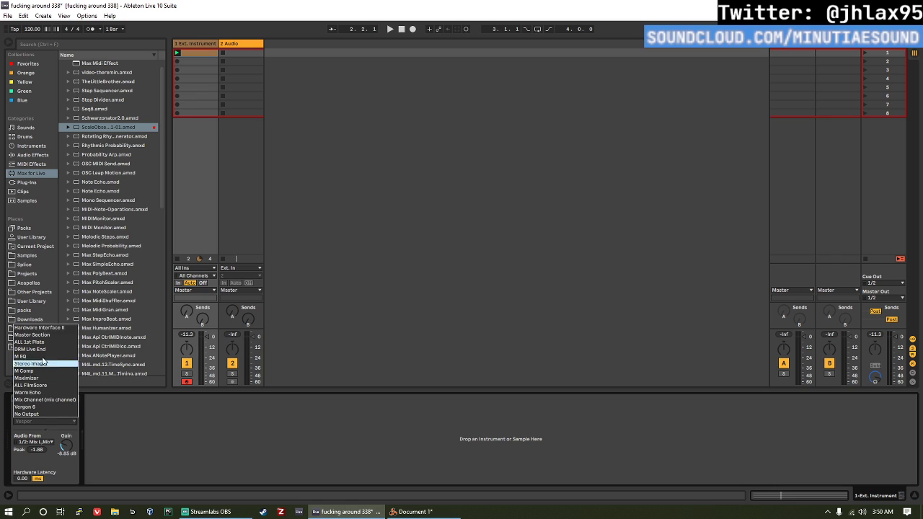
left_click(58, 409)
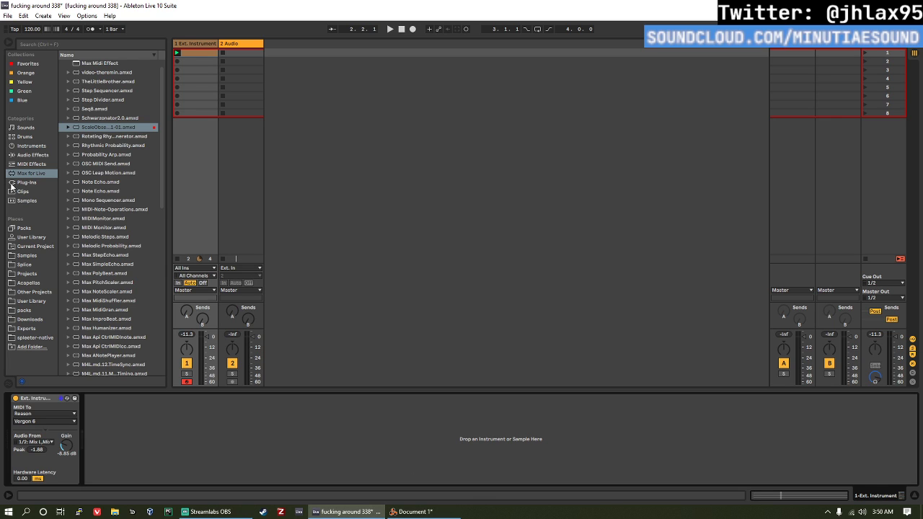
key("space")
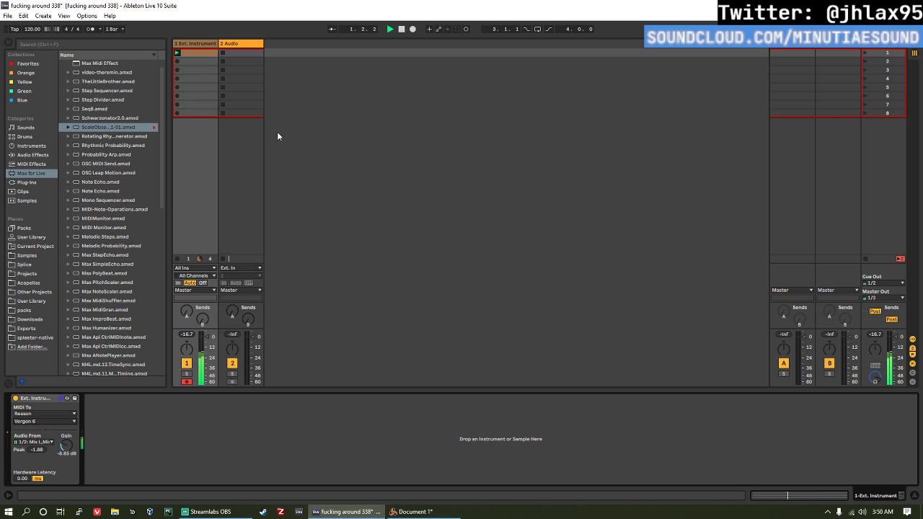
Step: Transpose all notes of the Ext. Instrument clip up one octave to F1-D3 and play it
left_click(212, 52)
key("space")
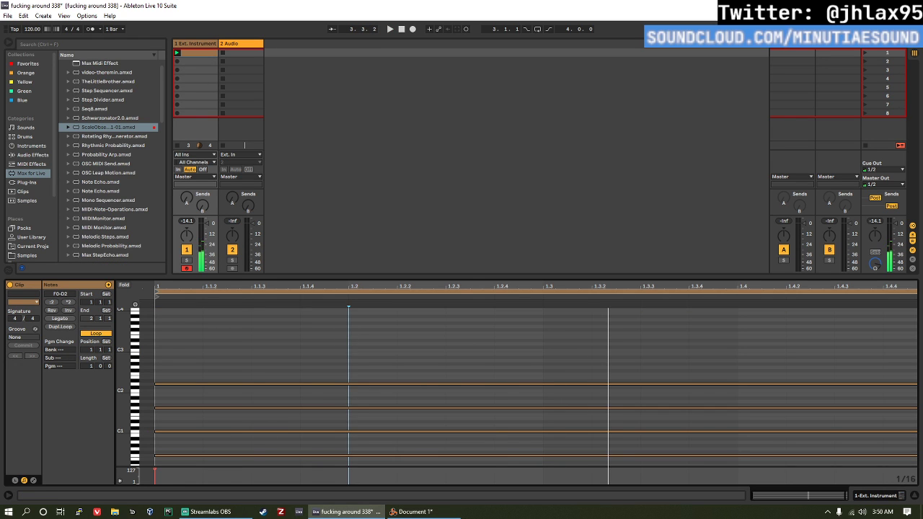
key("shift+Up")
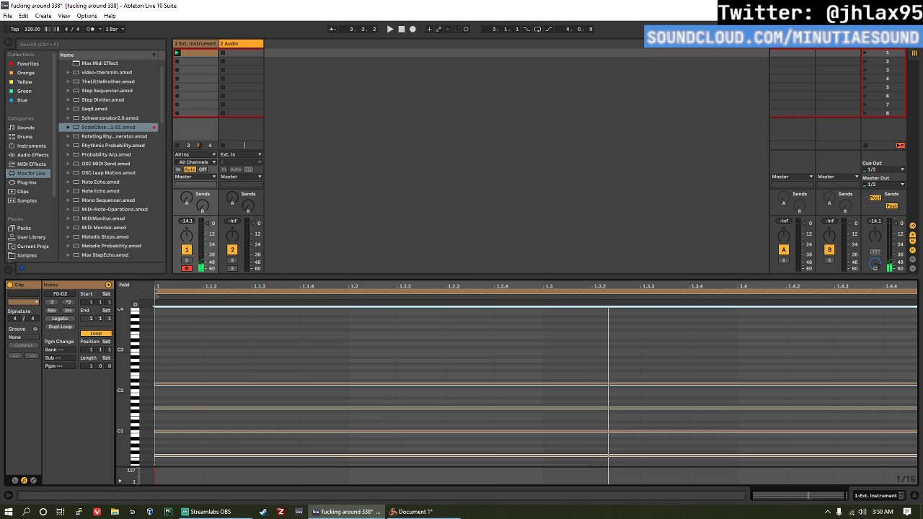
key("space")
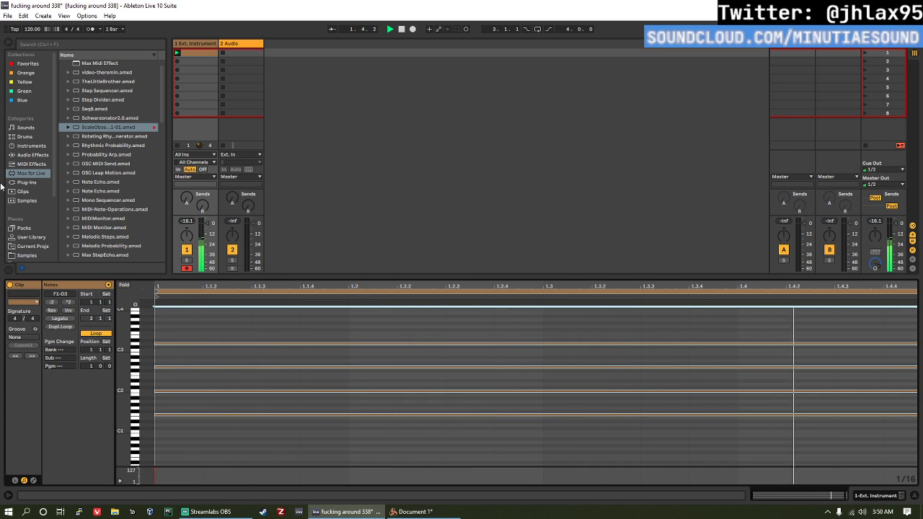
Step: Delete the empty 2 Audio track
left_click(202, 43)
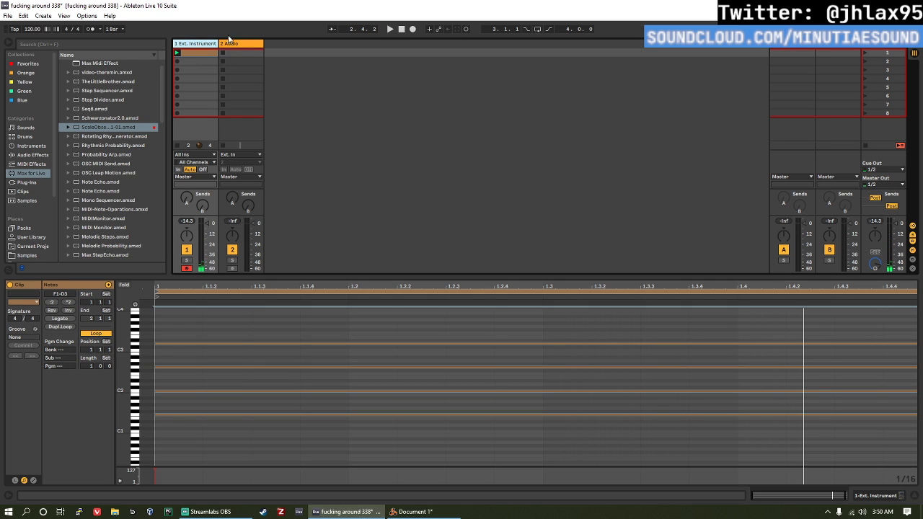
left_click(230, 43)
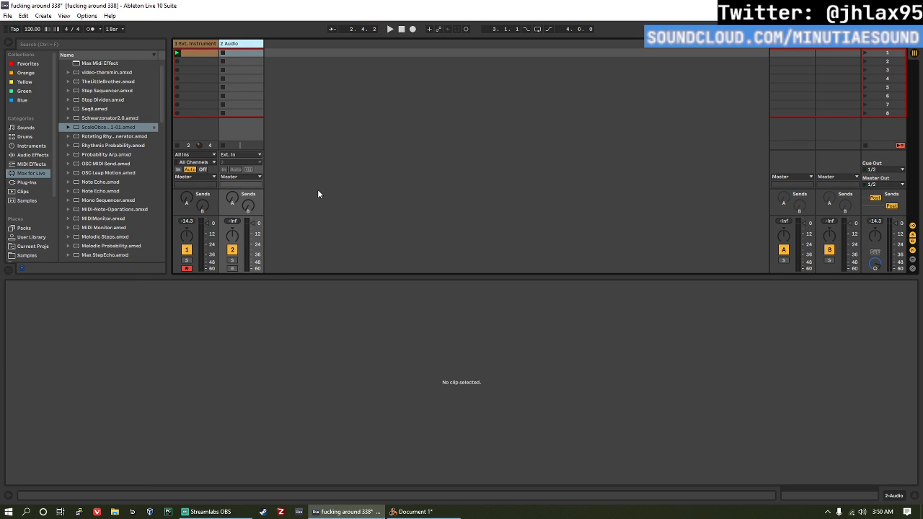
key("Delete")
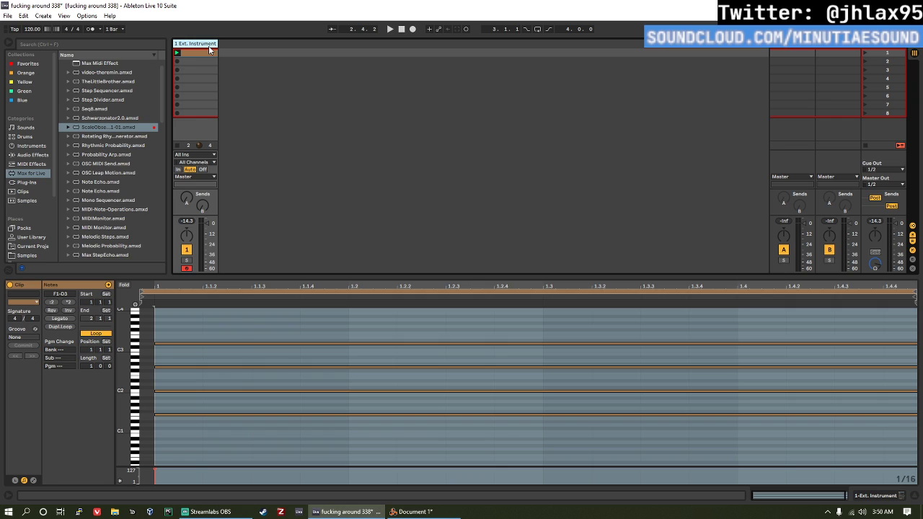
Step: Load the IL Harmor VST plug-in onto a new MIDI track and move its window clear of the session tracks
left_click(16, 147)
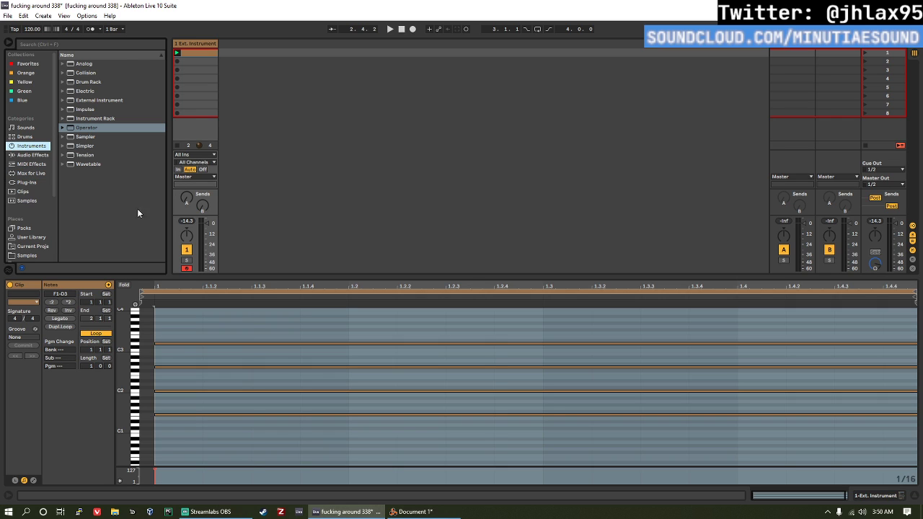
left_click(27, 182)
left_click(62, 65)
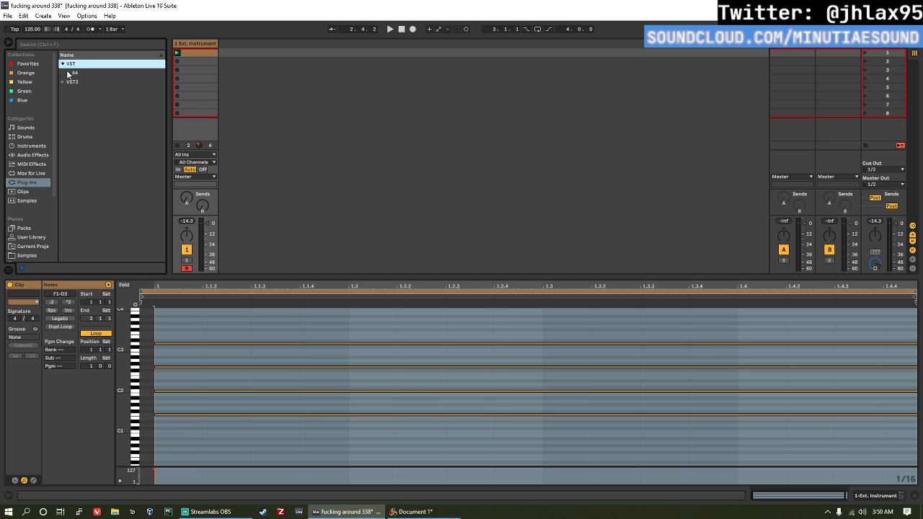
left_click(67, 72)
left_click(67, 73)
scroll(117, 123, "down", 5)
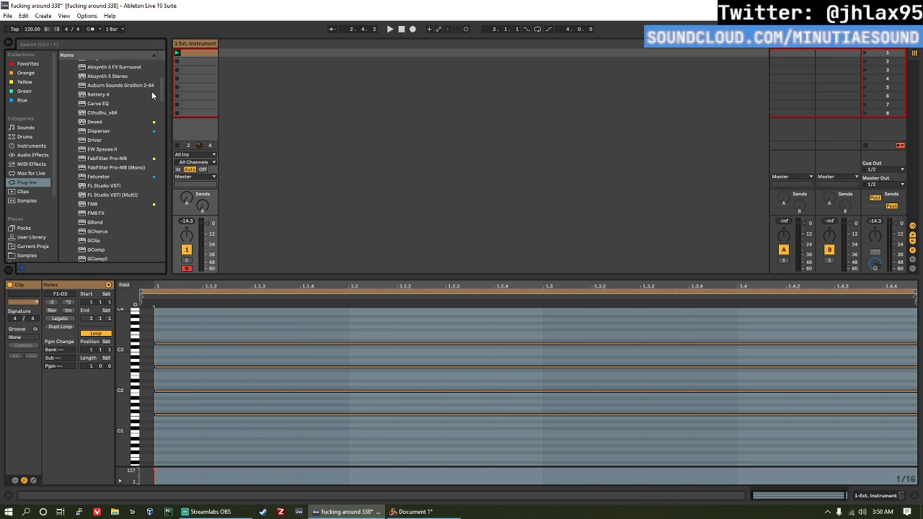
left_click_drag(161, 91, 157, 136)
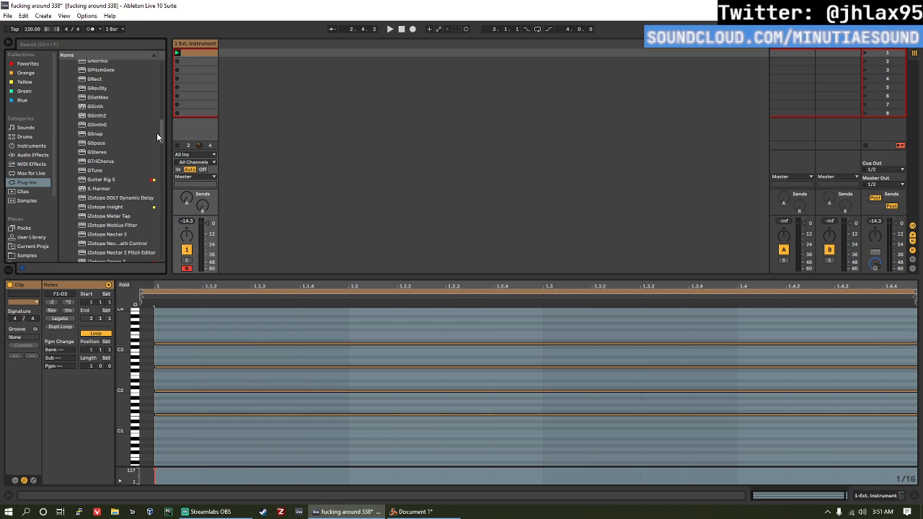
left_click(107, 188)
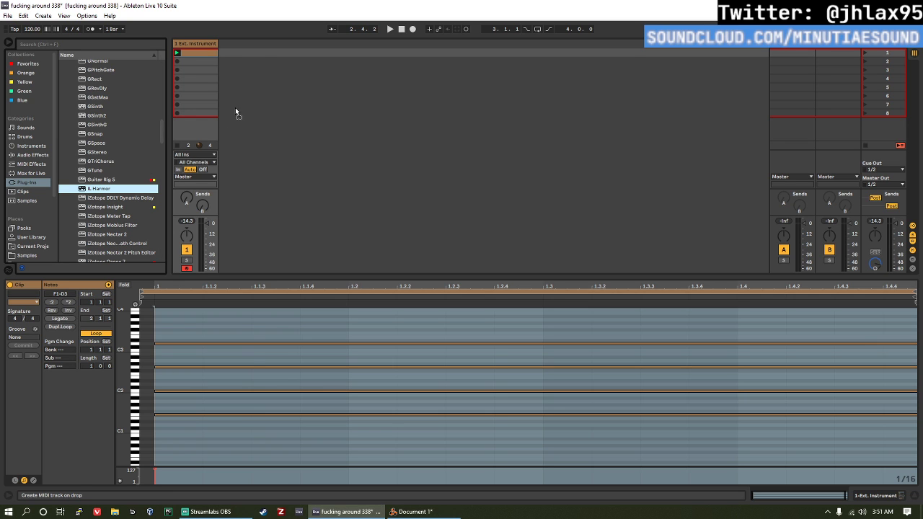
left_click_drag(235, 107, 235, 108)
left_click_drag(481, 71, 382, 62)
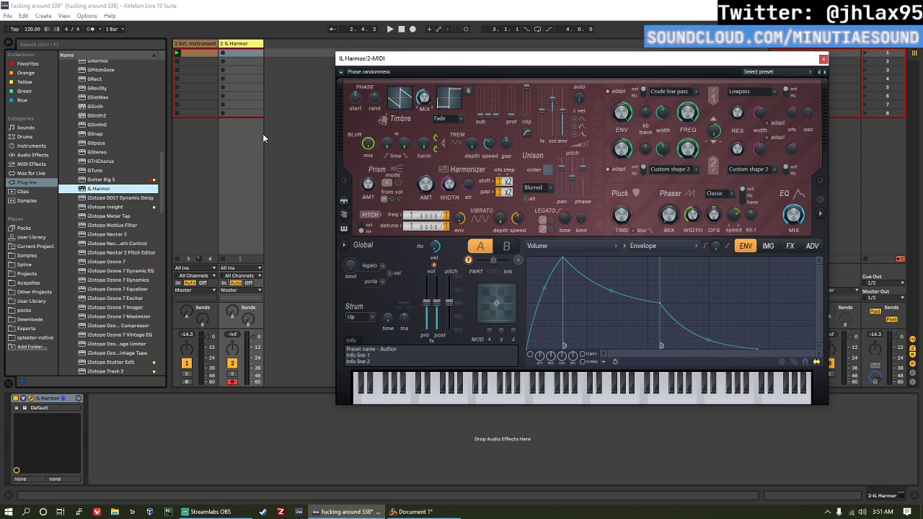
left_click_drag(406, 63, 343, 54)
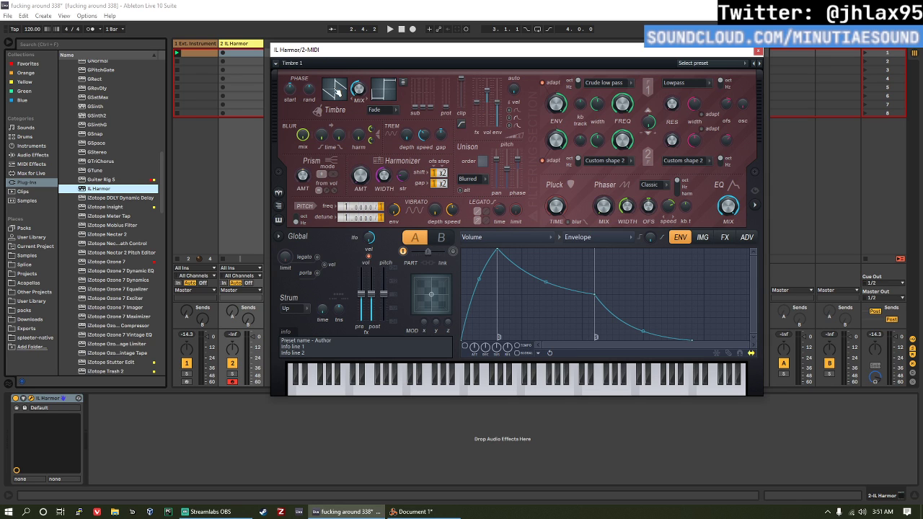
Step: Create and launch an empty clip on the IL Harmor track and try a D#3 note in it
double_click(221, 55)
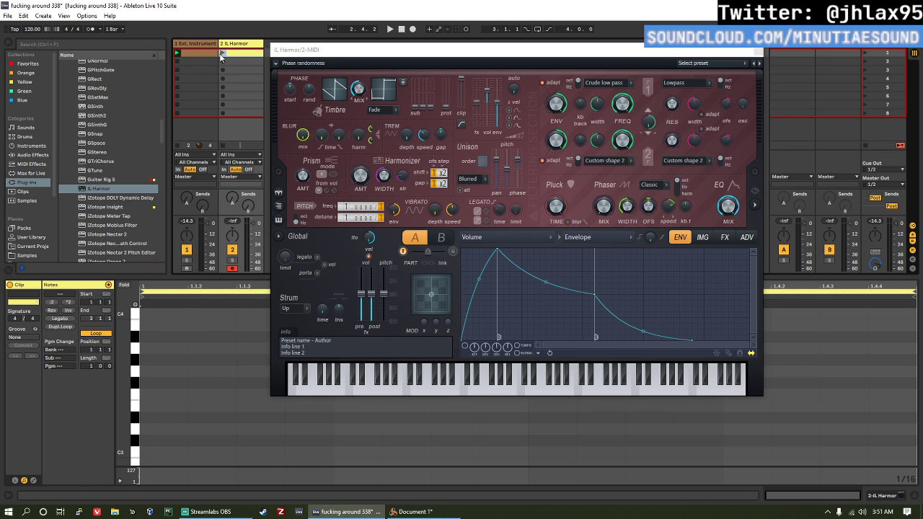
left_click(222, 55)
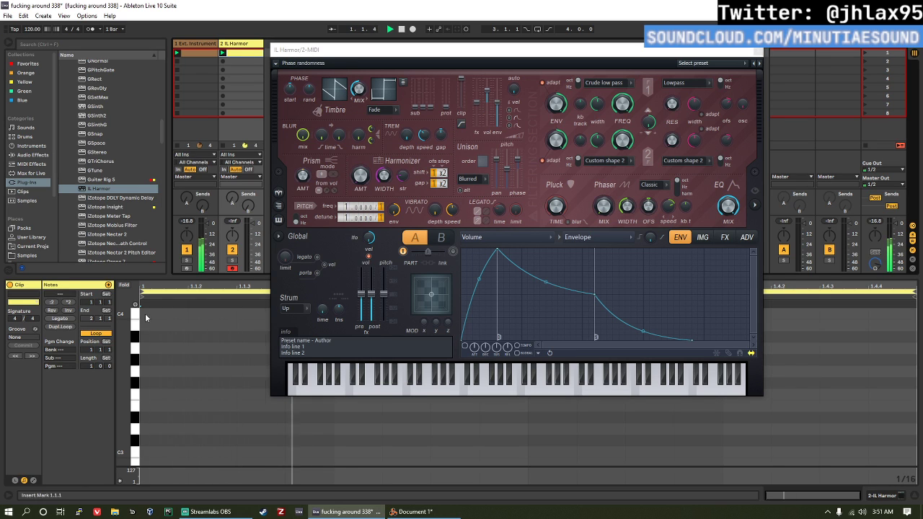
double_click(158, 420)
key("Delete")
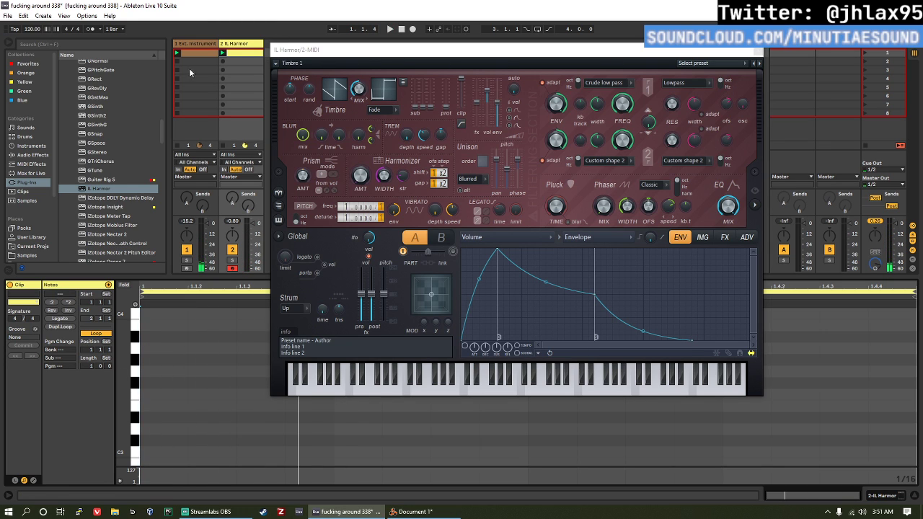
Step: Add a Utility audio effect after IL Harmor on its track
double_click(233, 44)
left_click(31, 155)
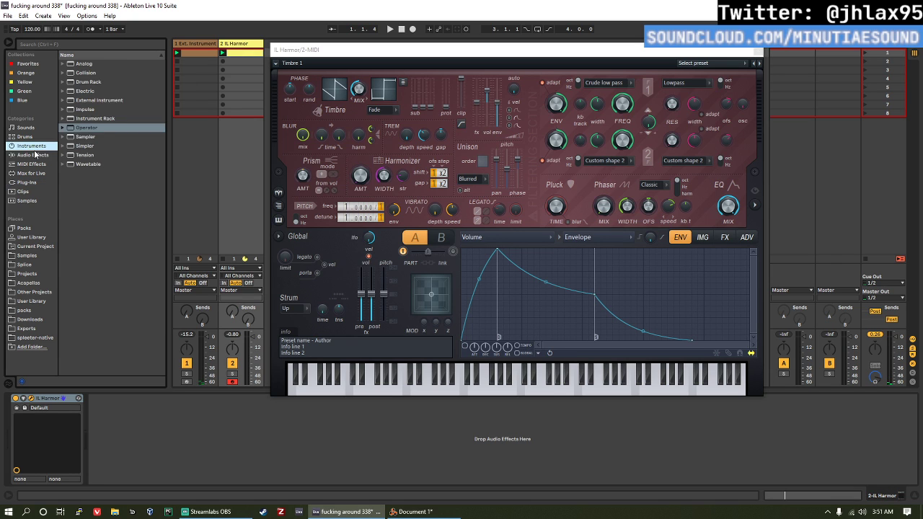
scroll(122, 317, "down", 2)
double_click(101, 353)
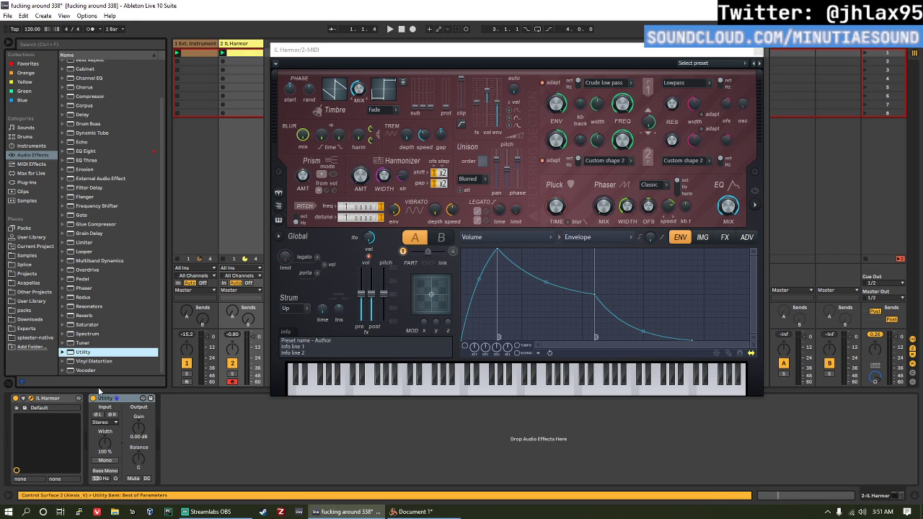
Step: Copy the Ext. Instrument clip to the IL Harmor track, keep only its F1 note, and start playback
left_click_drag(203, 54, 234, 56)
double_click(234, 55)
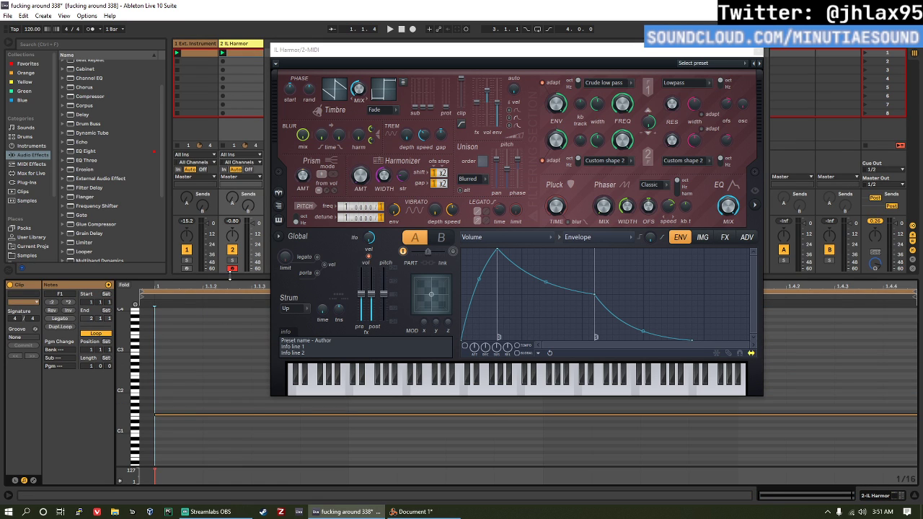
key("space")
Step: Load the Chip preset in Harmor and audition the presets that follow, ending on Analog bass 1
left_click(302, 56)
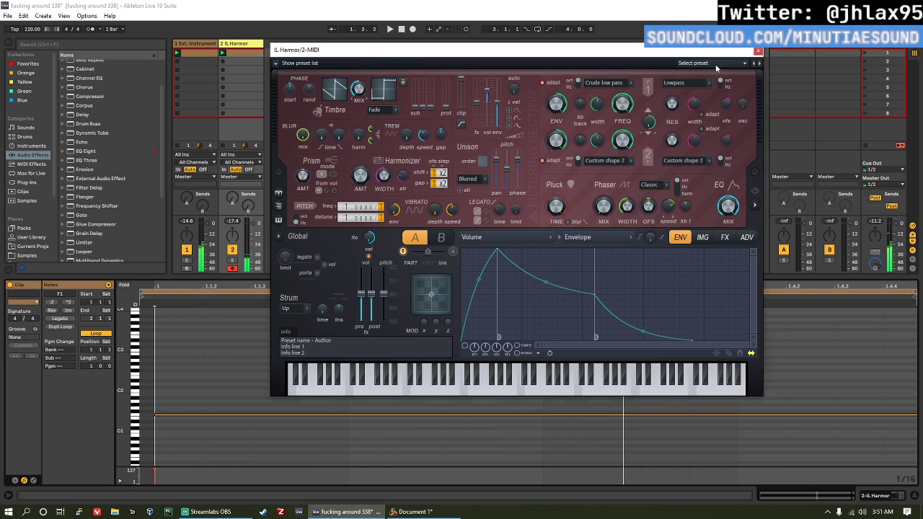
left_click(693, 63)
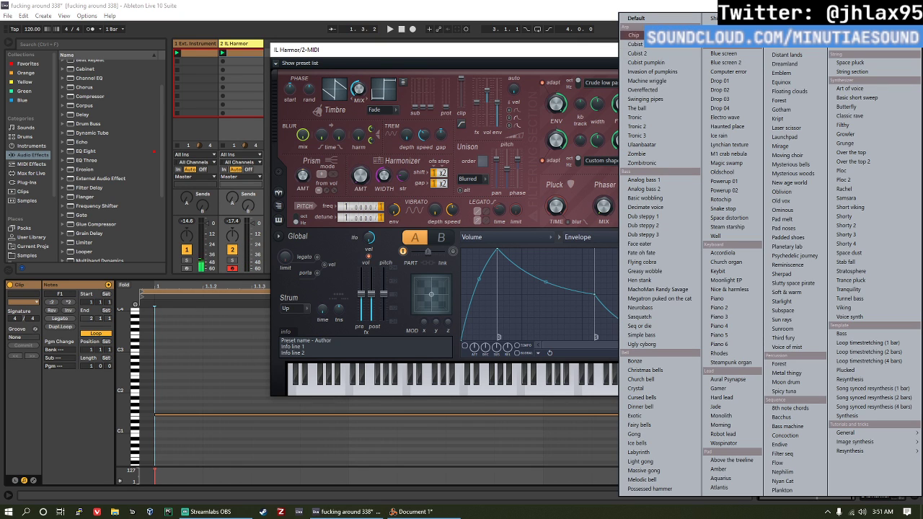
left_click(645, 35)
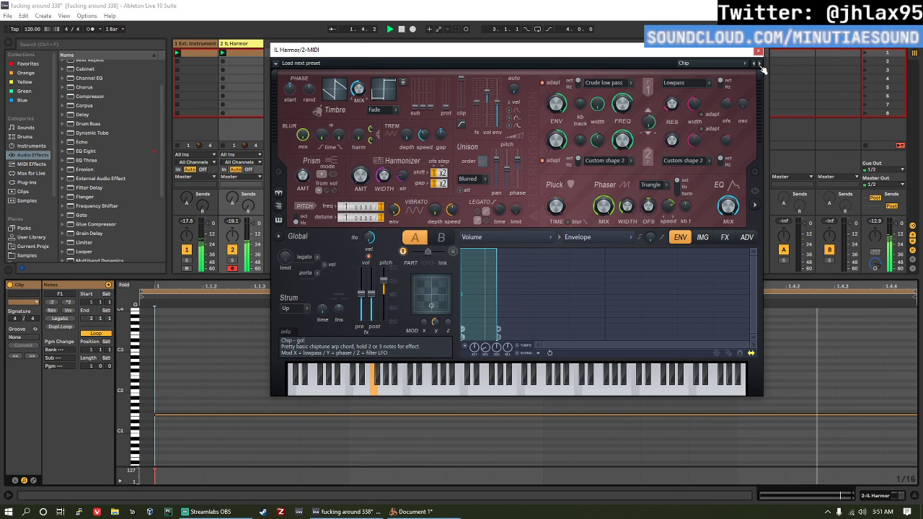
left_click(760, 65)
left_click(759, 64)
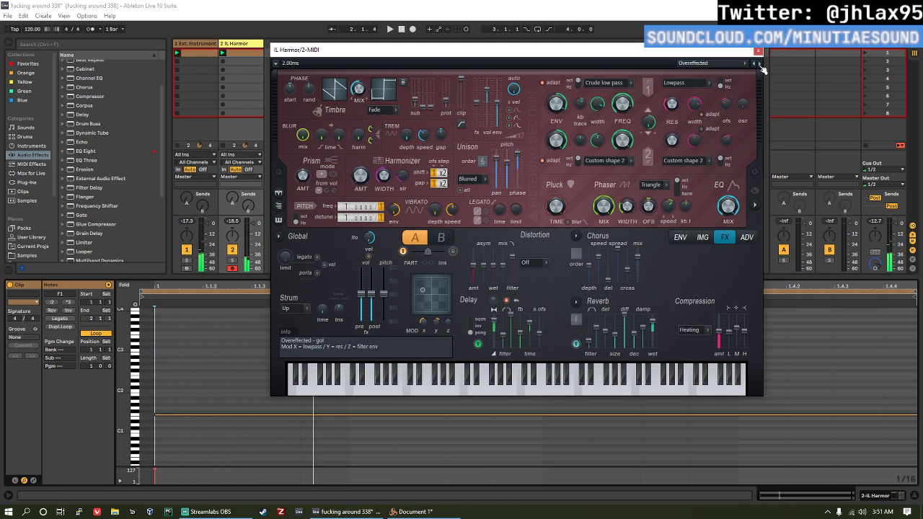
left_click(760, 64)
left_click(759, 64)
left_click(759, 64)
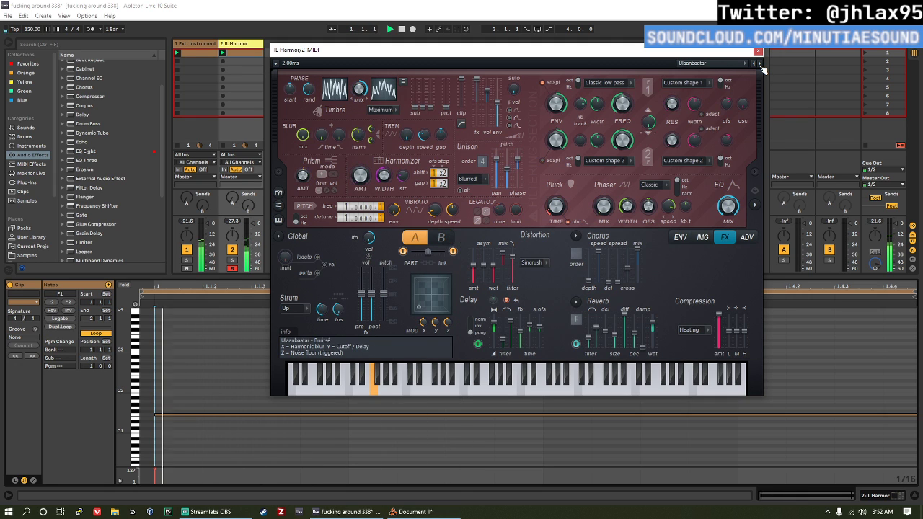
left_click(759, 64)
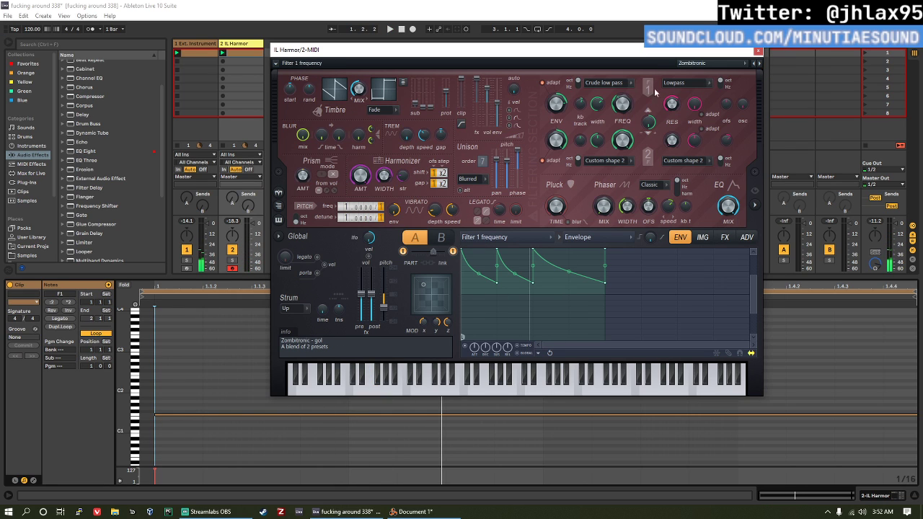
left_click(762, 64)
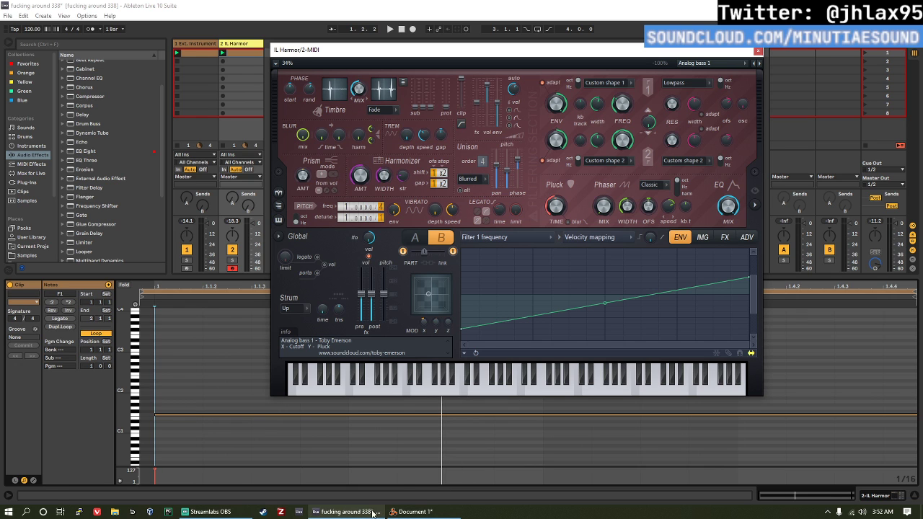
Step: Switch to Reason, turn the rack to its front, and add a Malström Graintable Synthesizer below the Grain device
left_click(412, 512)
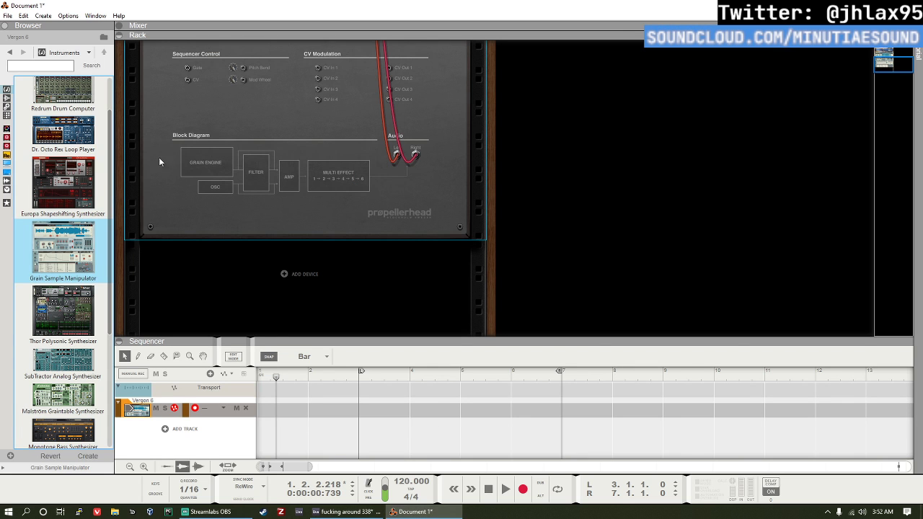
key("Tab")
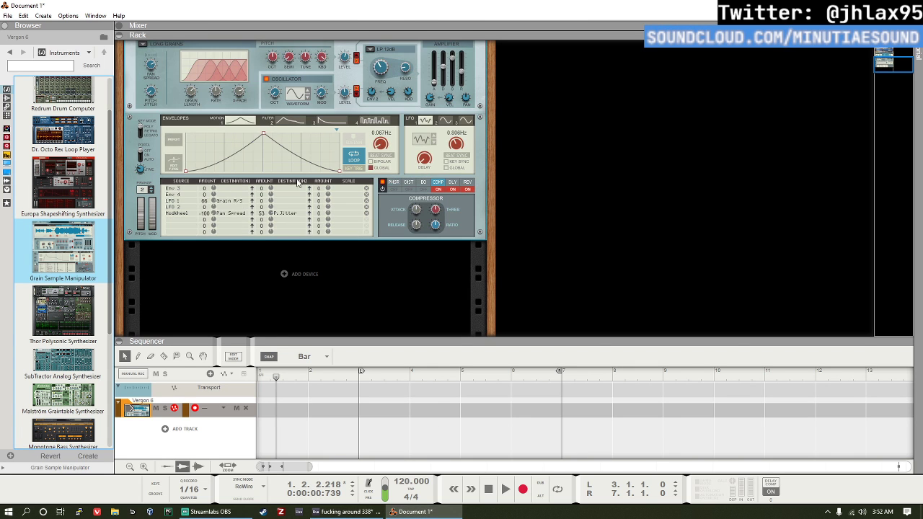
left_click_drag(66, 394, 334, 278)
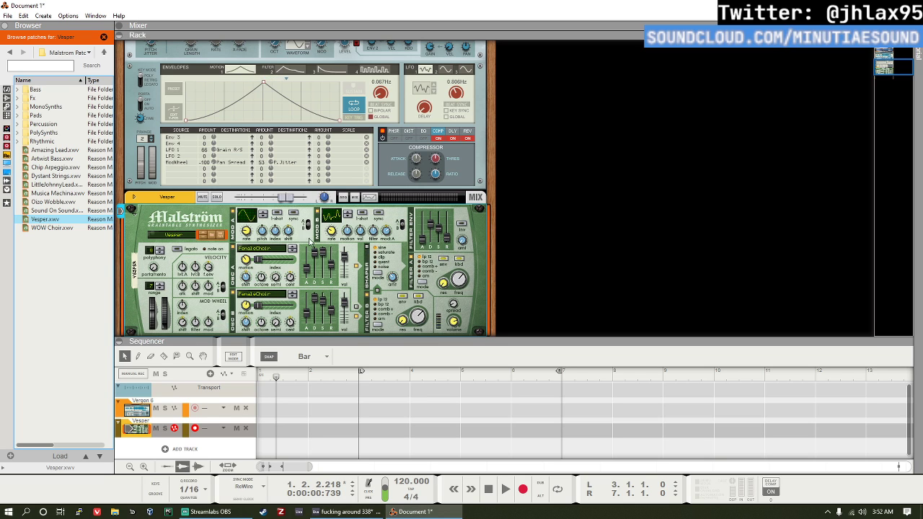
Step: Examine the command options for the Malström's mix channel, including Combine
right_click(177, 200)
left_click(158, 199)
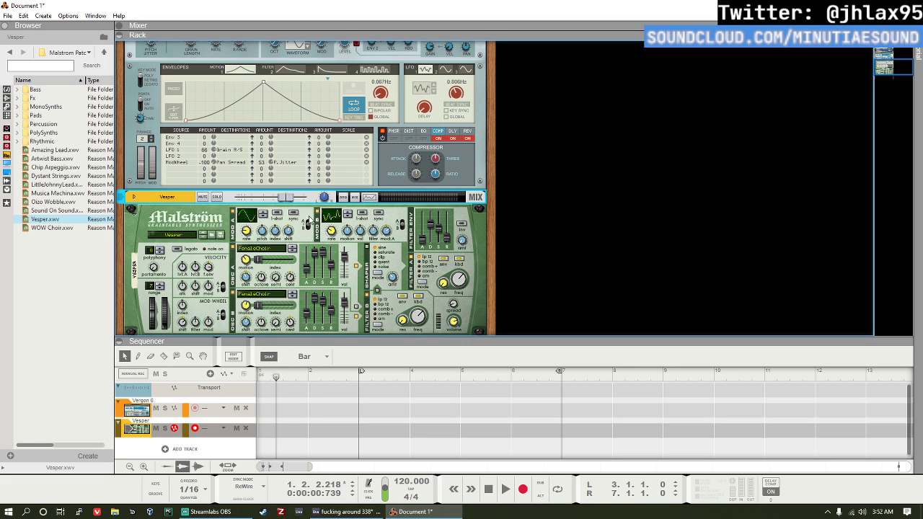
right_click(168, 197)
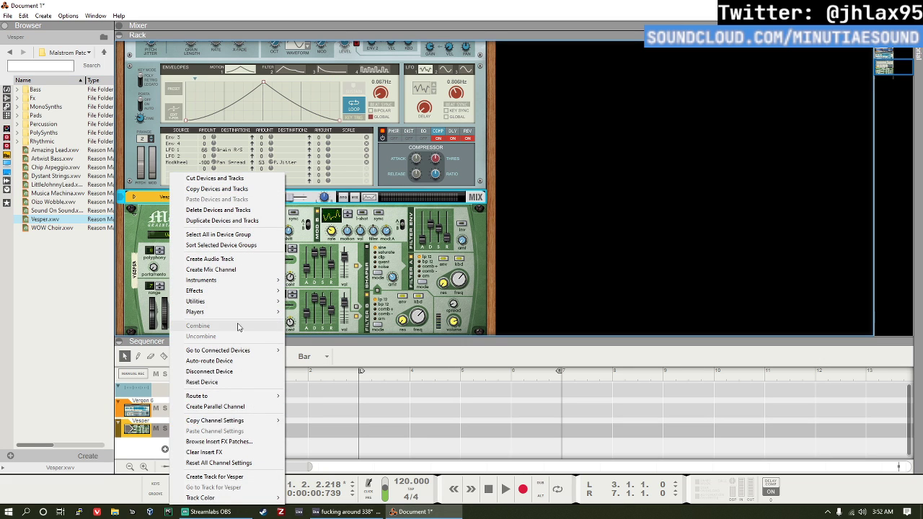
left_click(534, 266)
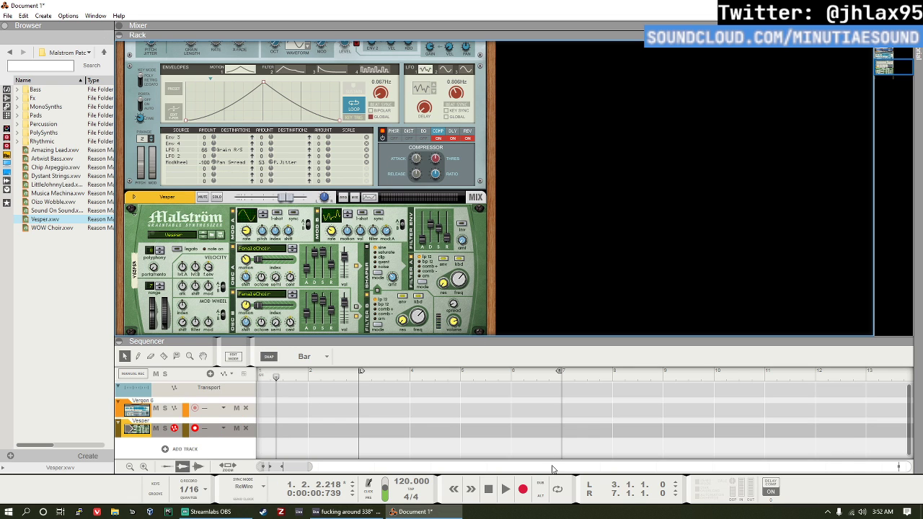
Step: Switch back to Ableton Live and load the Neurobass preset in Harmor
left_click(347, 512)
left_click(661, 62)
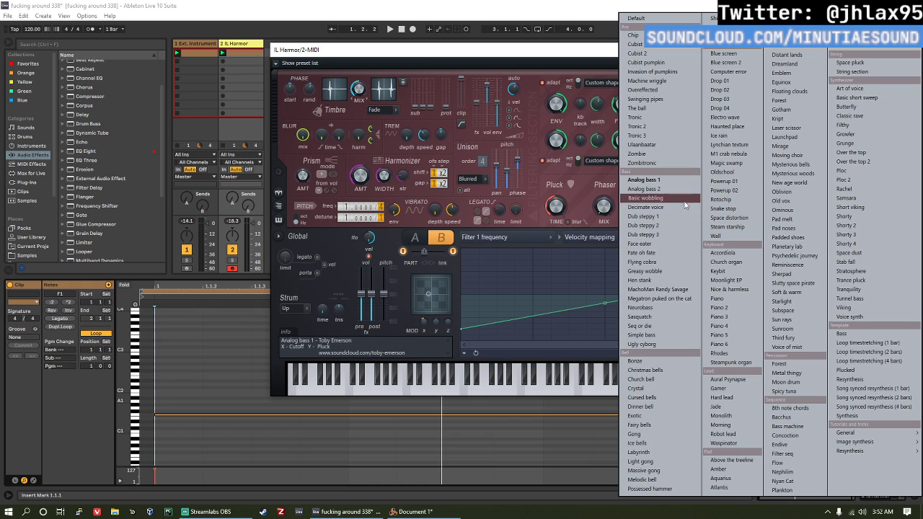
left_click(694, 311)
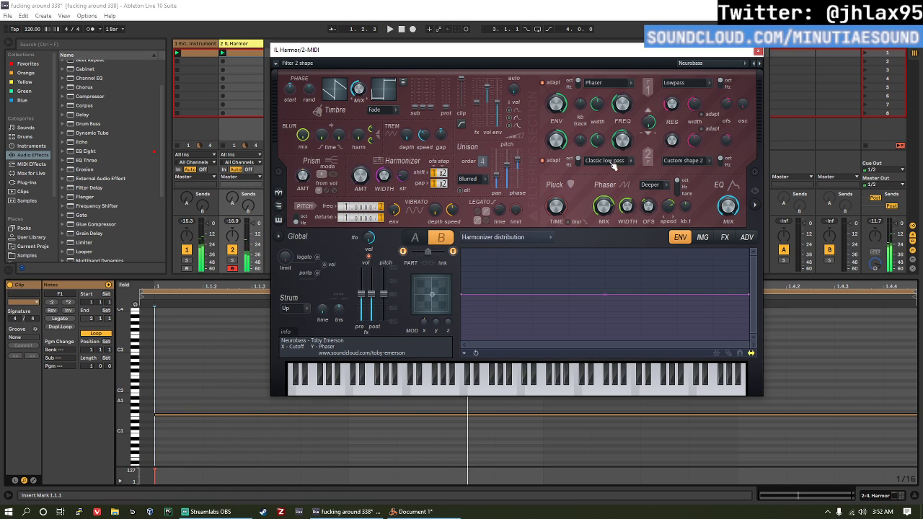
Step: Load the Analog bass 1 preset in Harmor and audition the following bass presets up to Dub steppy 3
left_click(691, 65)
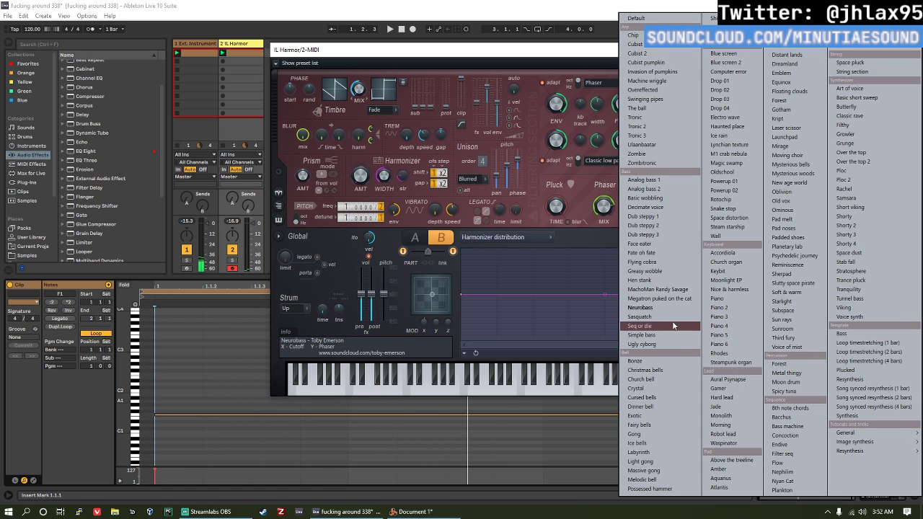
left_click(687, 180)
left_click(760, 65)
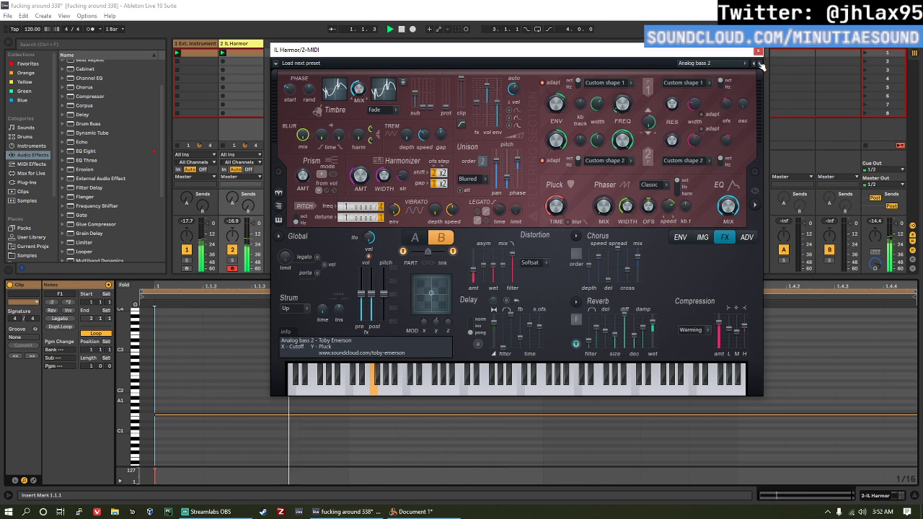
left_click(760, 64)
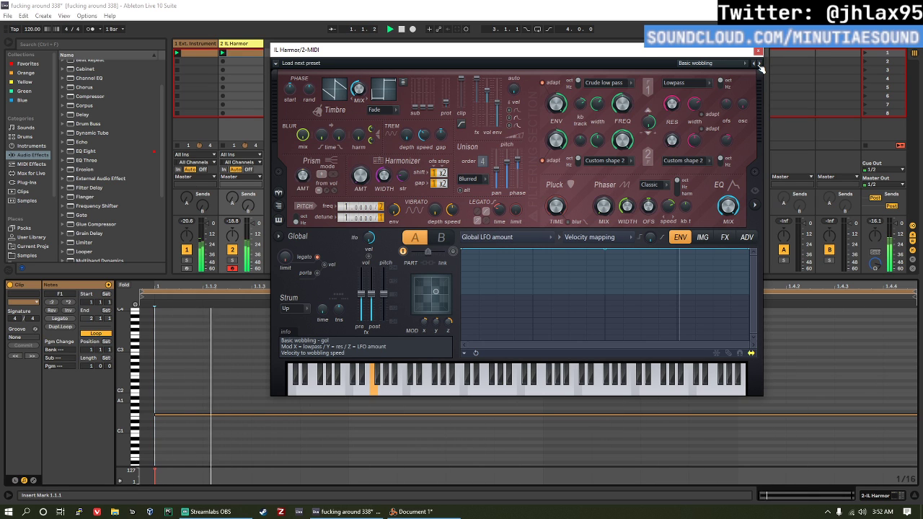
left_click(760, 64)
left_click(760, 64)
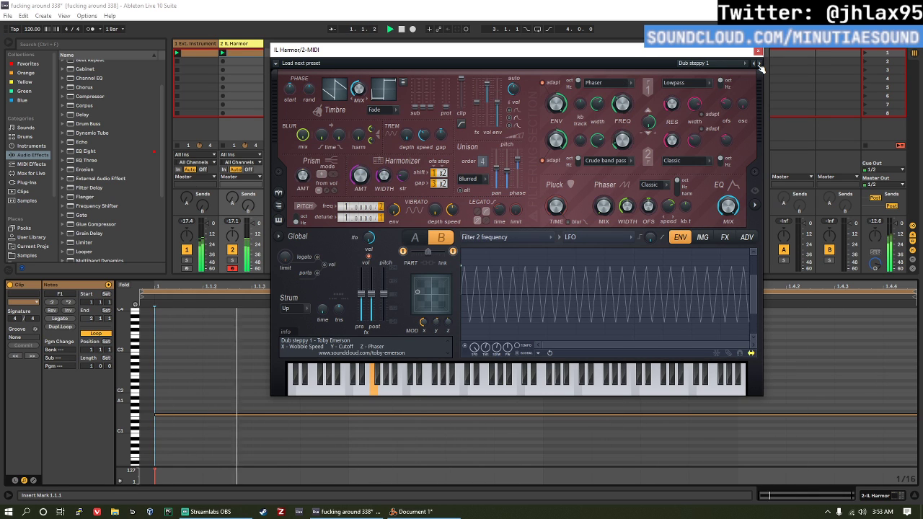
left_click(761, 64)
left_click(758, 64)
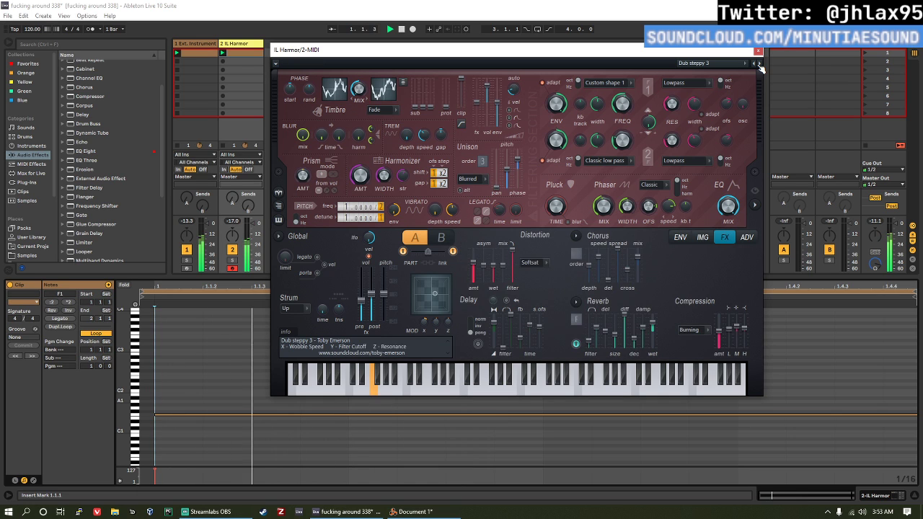
Step: Advance through Harmor's bass presets past Fate oh fate and Greasy wobble to MachoMan Randy Savage
left_click(758, 65)
left_click(758, 64)
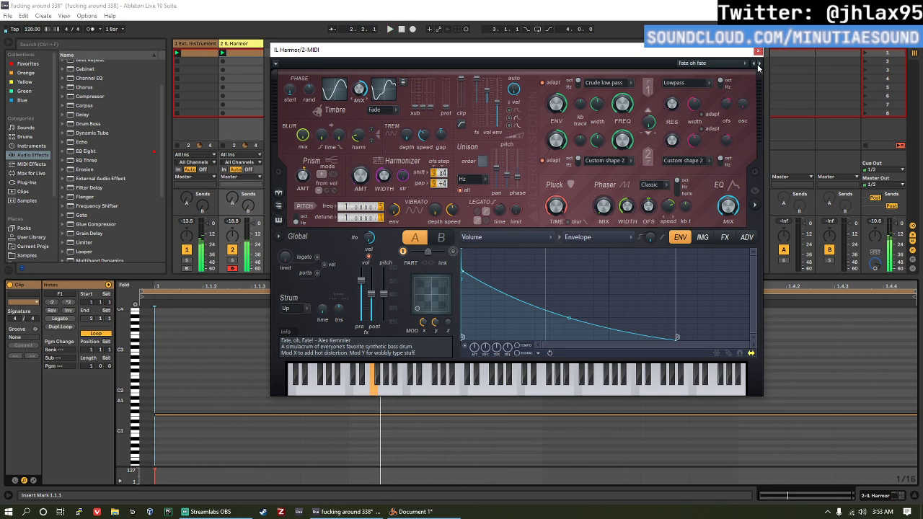
left_click(760, 64)
left_click(760, 65)
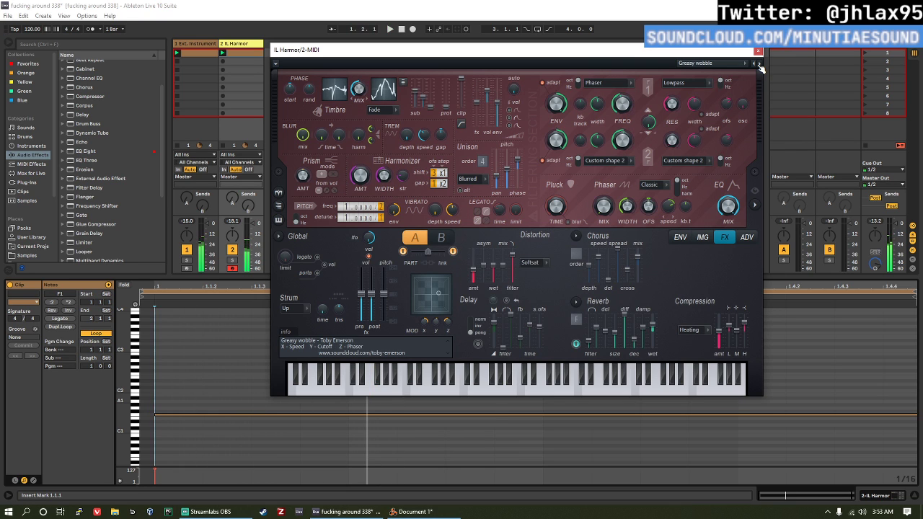
left_click(760, 64)
left_click(760, 65)
Step: Open Harmor's spectrum visualizer and compare the Neurobass and Megatron puked on the cat presets
left_click(756, 205)
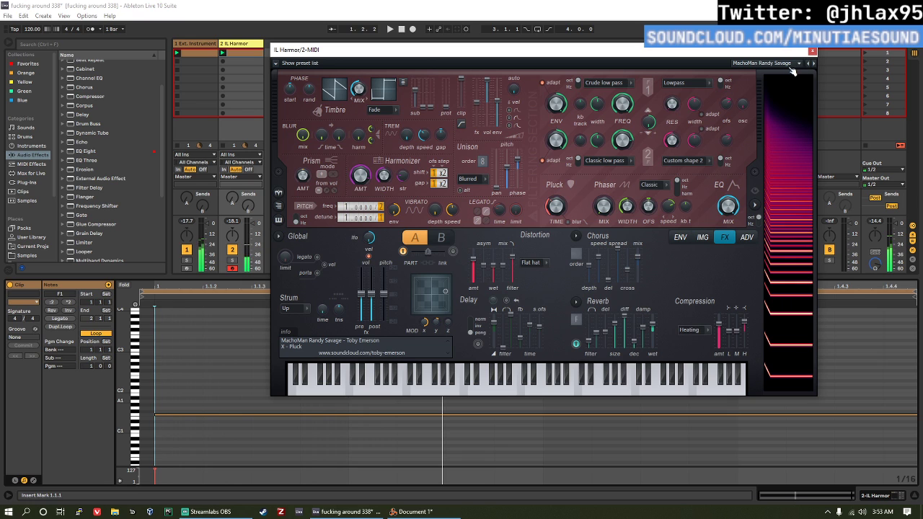
left_click(815, 65)
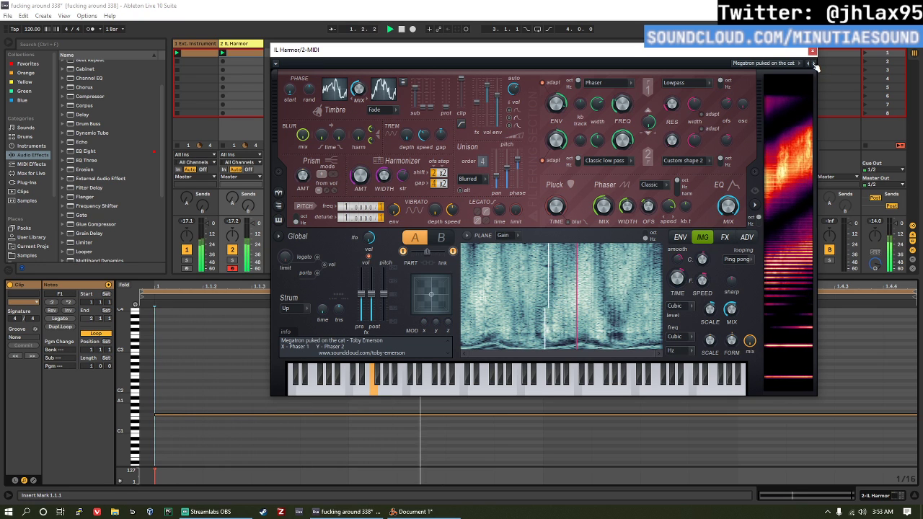
left_click(815, 65)
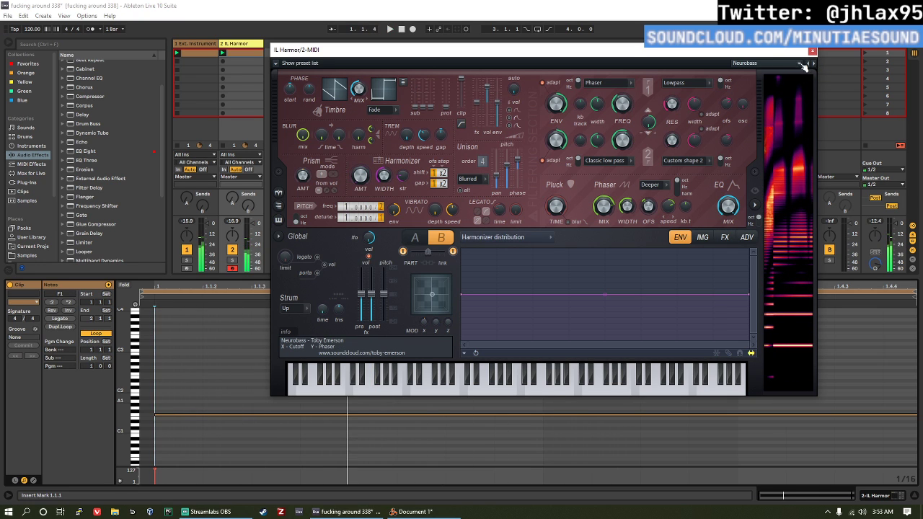
left_click(813, 64)
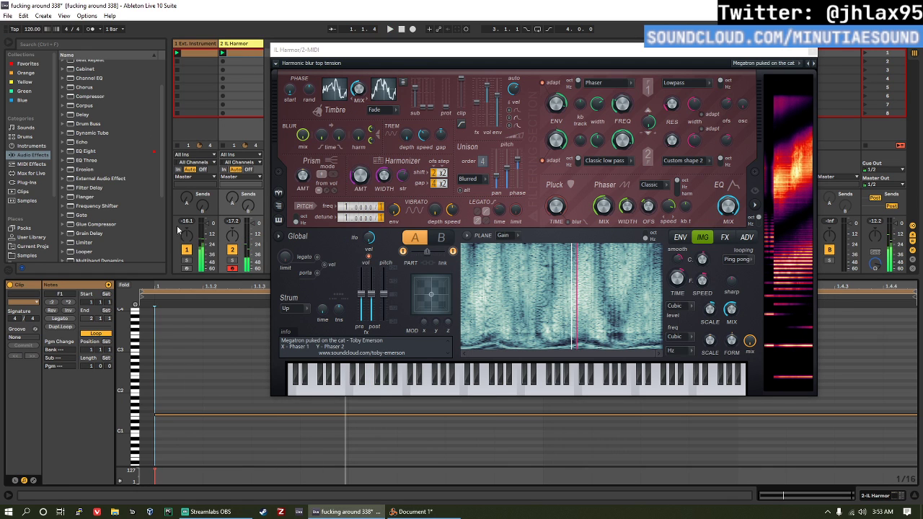
Step: Transpose all notes in the IL Harmor clip up one octave to F2 and start playback
left_click(188, 379)
key("ctrl+a")
key("shift+Up")
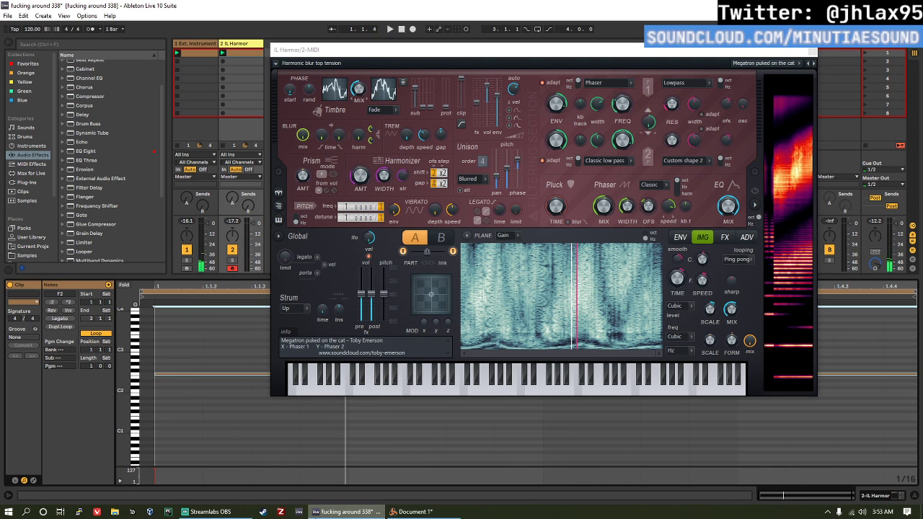
key("space")
mouse_move(347, 511)
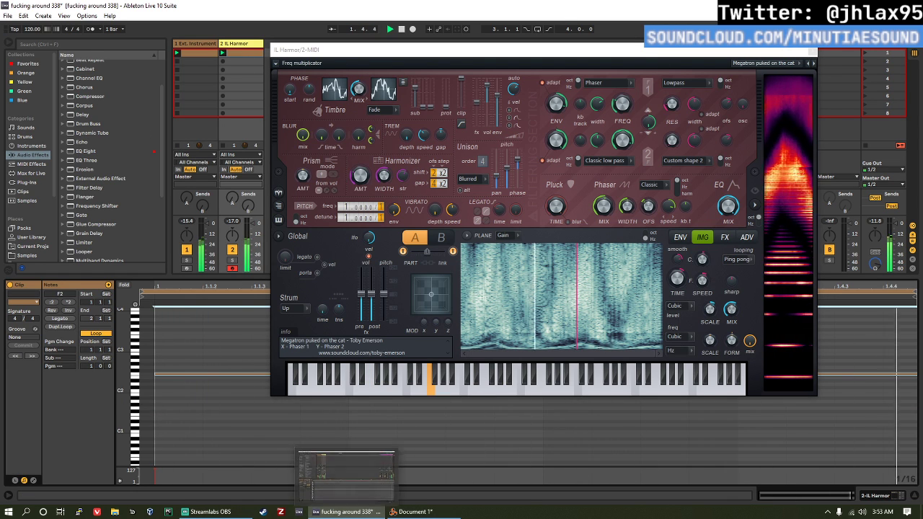
Step: Audition Harmor's remaining bass presets from Sasquatch through Ugly cyborg and continue to Christmas bells
left_click(813, 63)
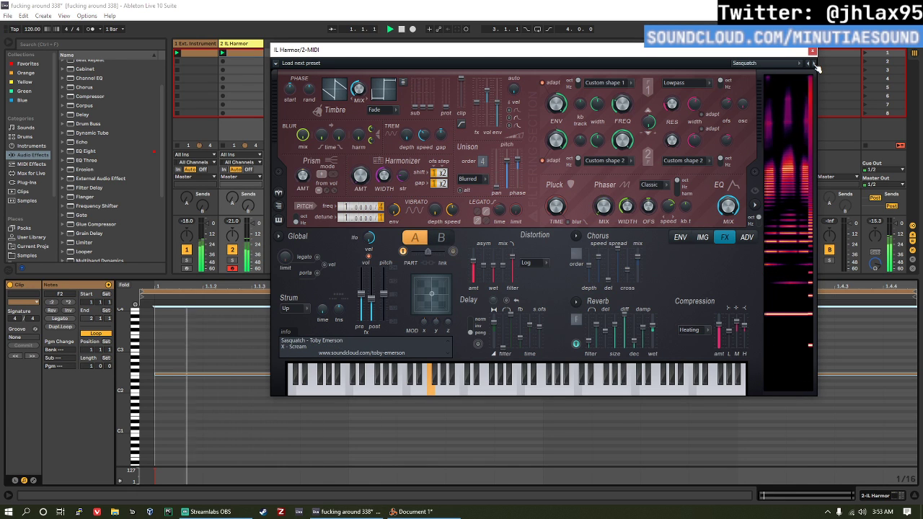
left_click(813, 63)
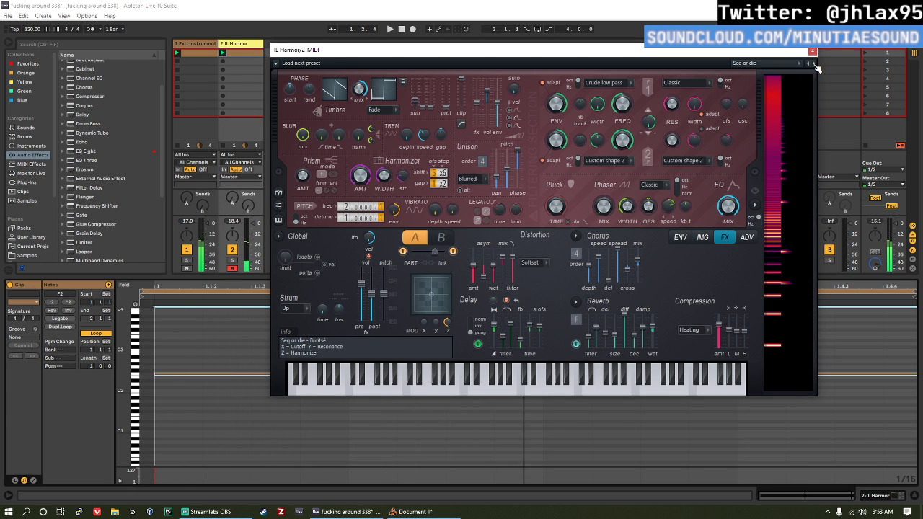
left_click(814, 63)
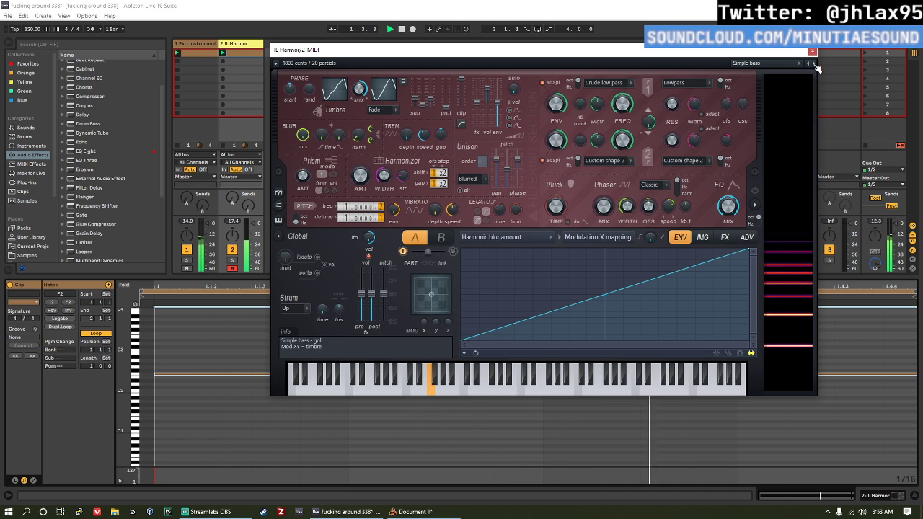
left_click(814, 63)
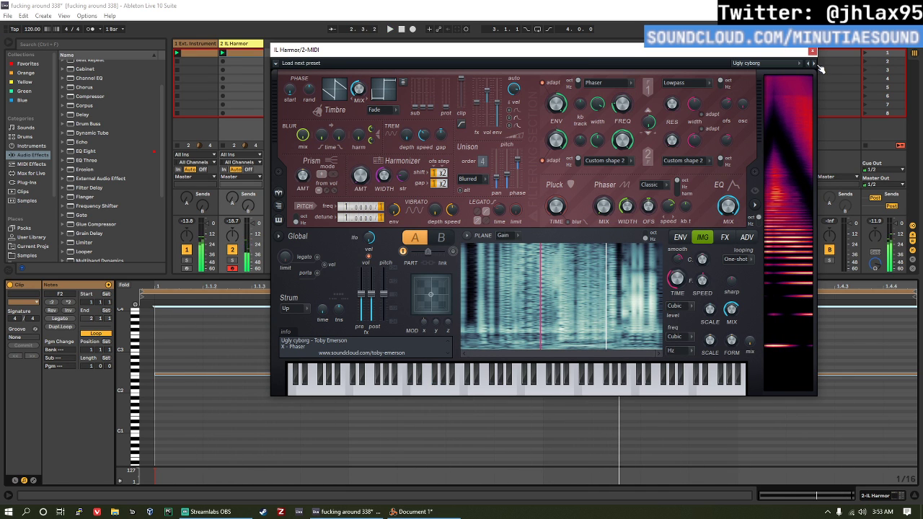
left_click(814, 64)
left_click(814, 64)
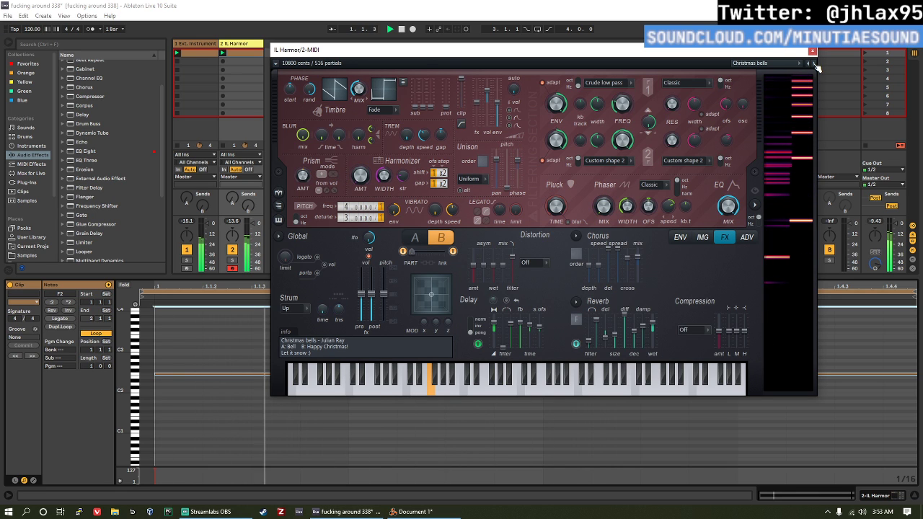
Step: Go back to Harmor's Ugly cyborg preset and replace it with the Greasy wobble preset
left_click(808, 63)
left_click(808, 64)
left_click(763, 64)
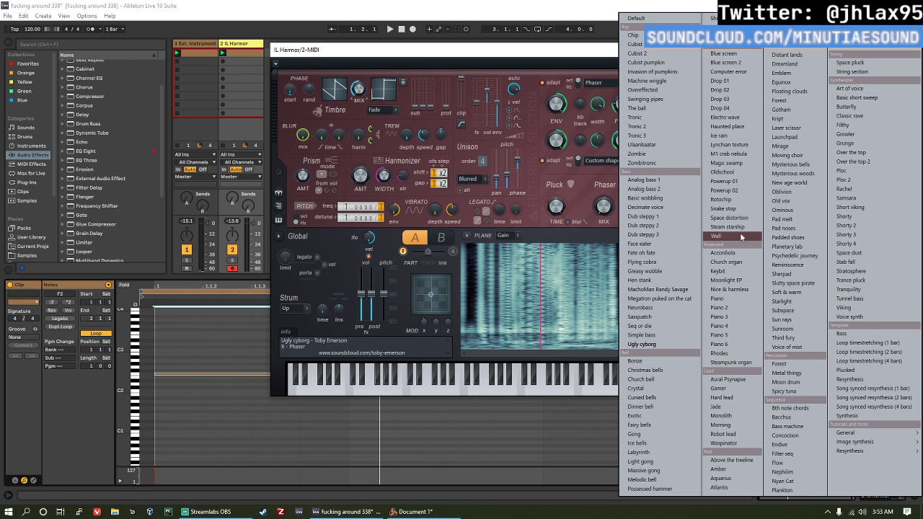
left_click(665, 272)
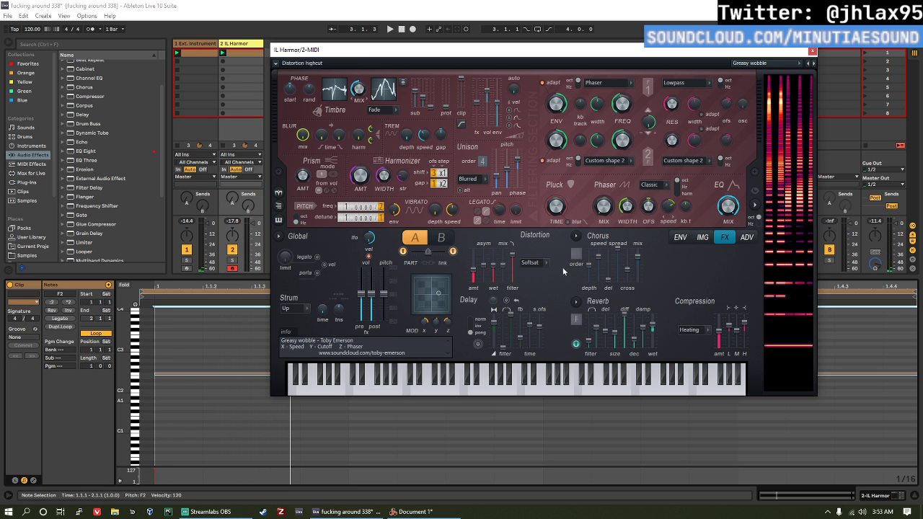
Step: Show Harmor's envelope page and look through its articulation target list, leaving Filter 1 frequency selected
left_click(680, 238)
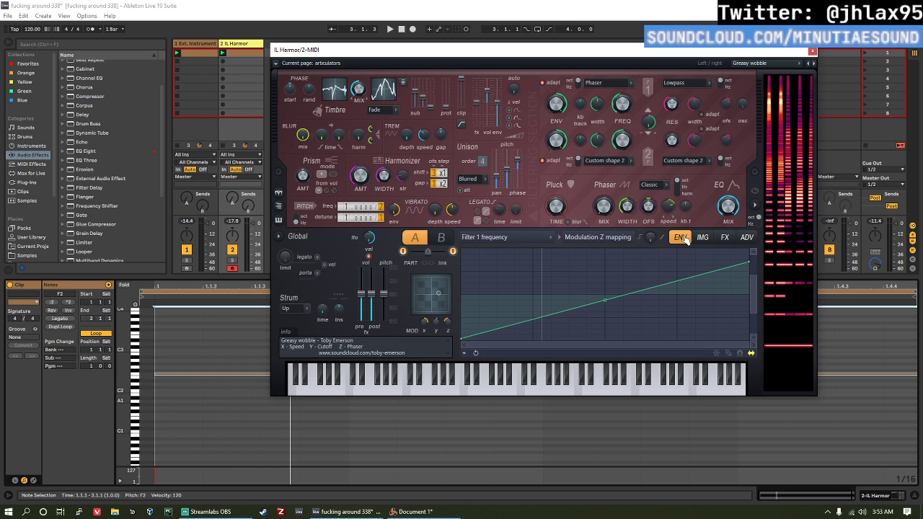
left_click(545, 238)
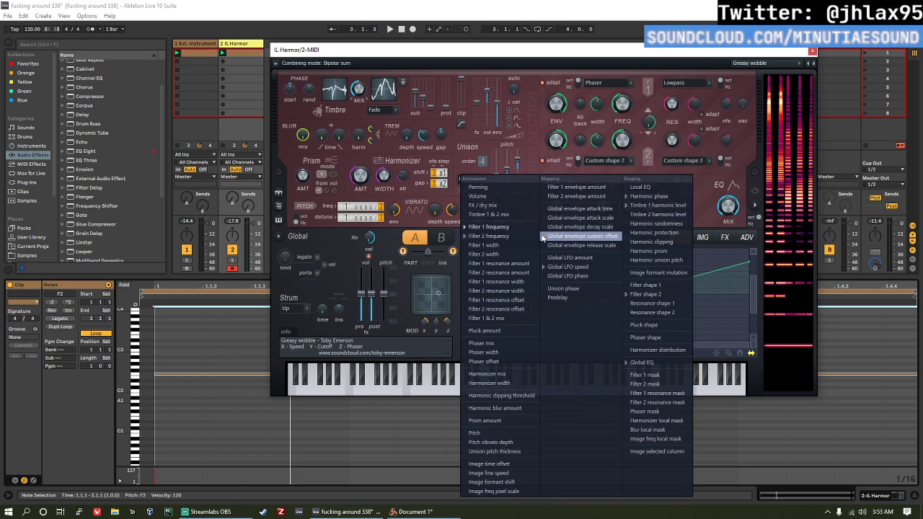
left_click(720, 249)
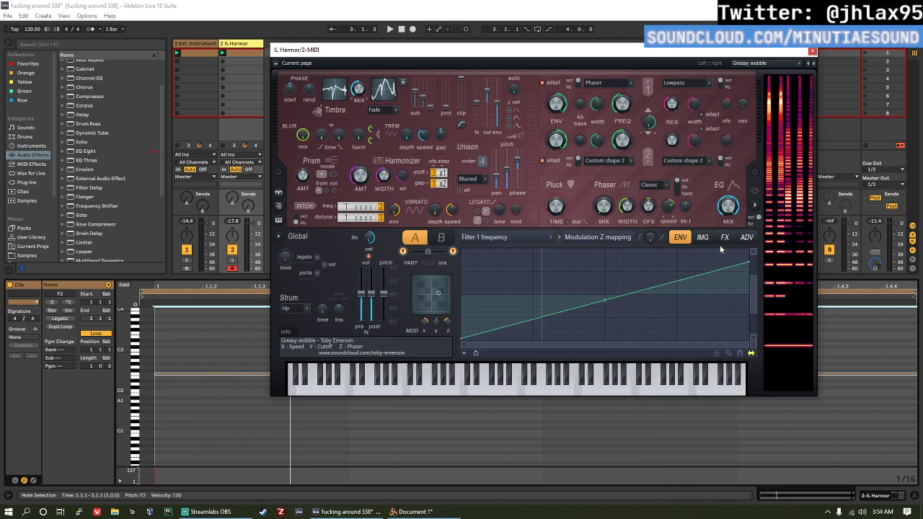
Step: Load Harmor's Simple bass preset, start playback, and close the plug-in window
left_click(784, 65)
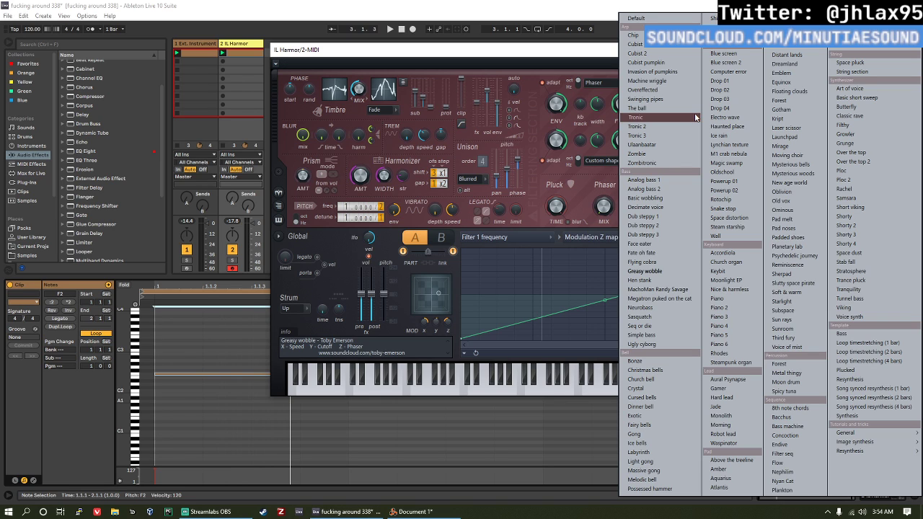
left_click(665, 339)
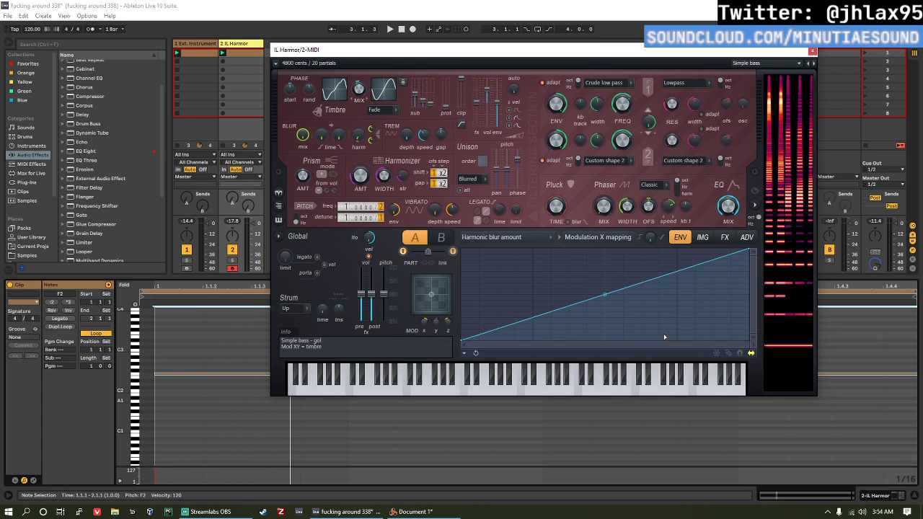
key("space")
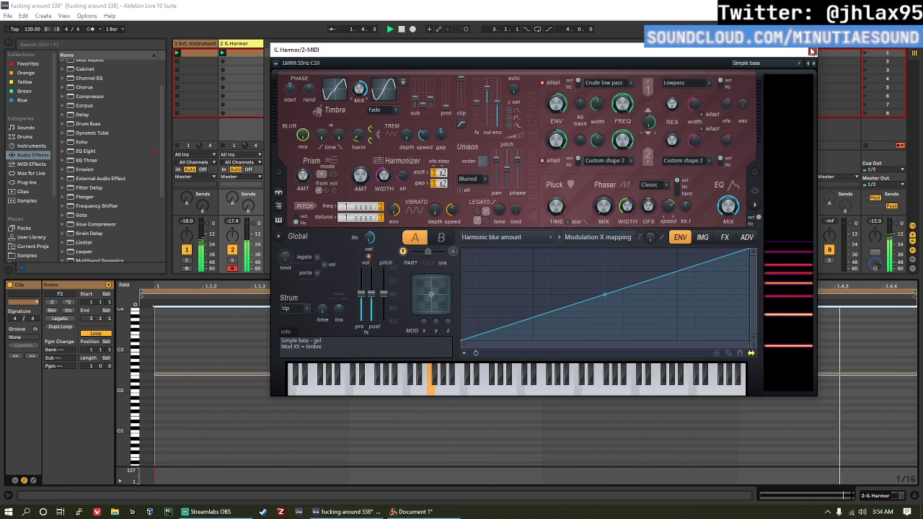
left_click(813, 51)
Step: Duplicate the IL Harmor clip's loop to two bars, lower the second bar's note to C2 and audition it
left_click(72, 328)
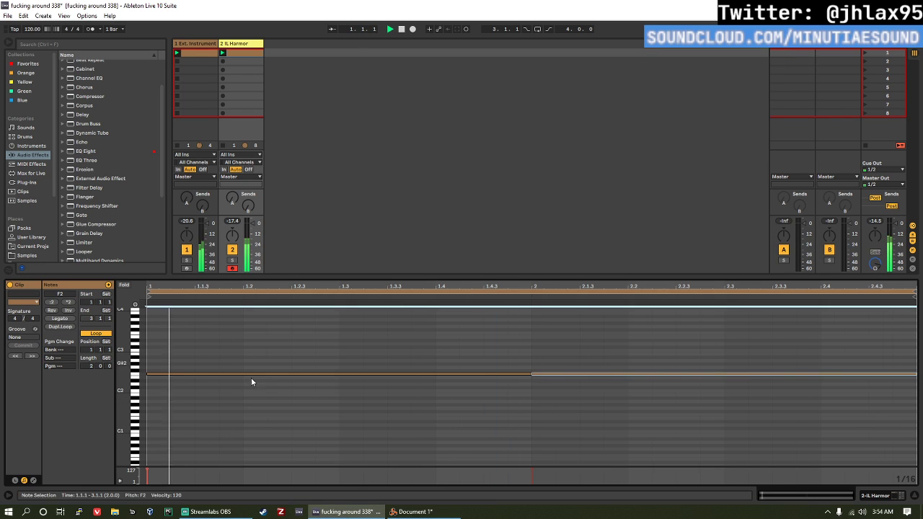
key("Down")
key("Down")
key("Down")
key("Down")
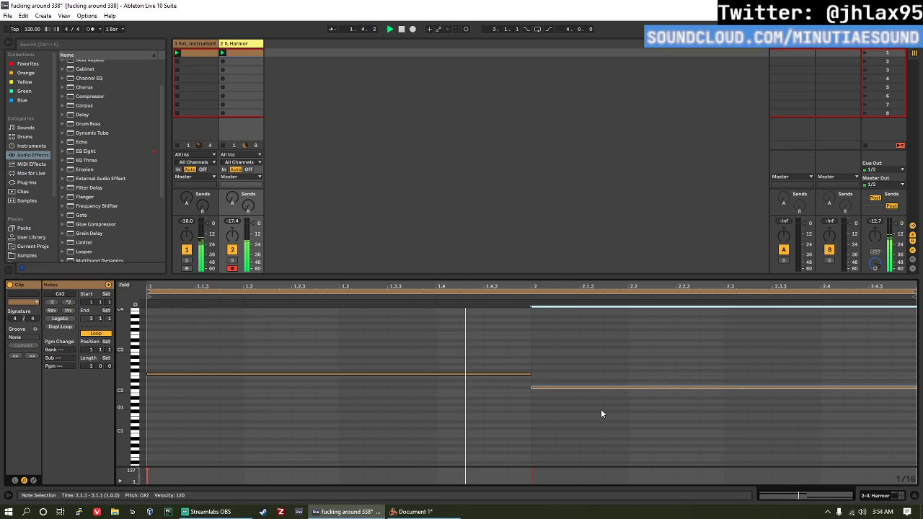
key("Down")
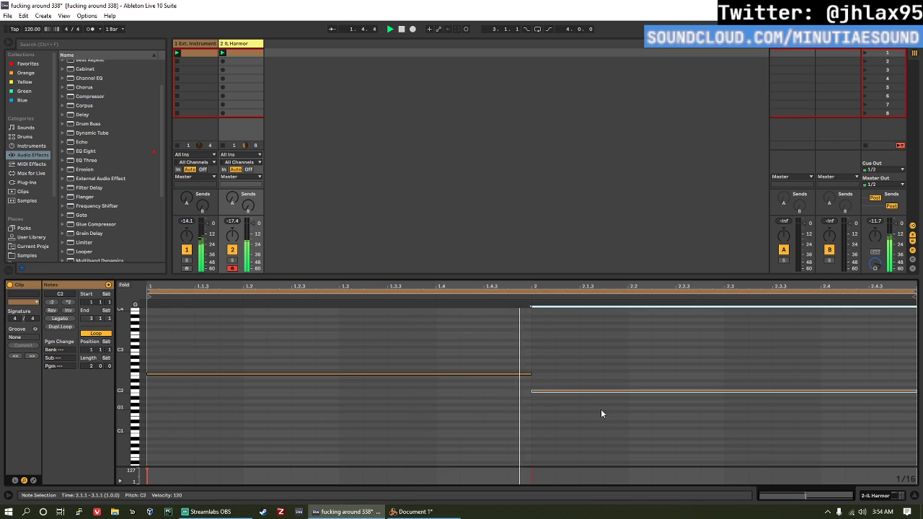
left_click(440, 433)
key("space")
Step: Raise the second bar's note in the IL Harmor clip to D2 and play it back
left_click_drag(664, 430, 654, 383)
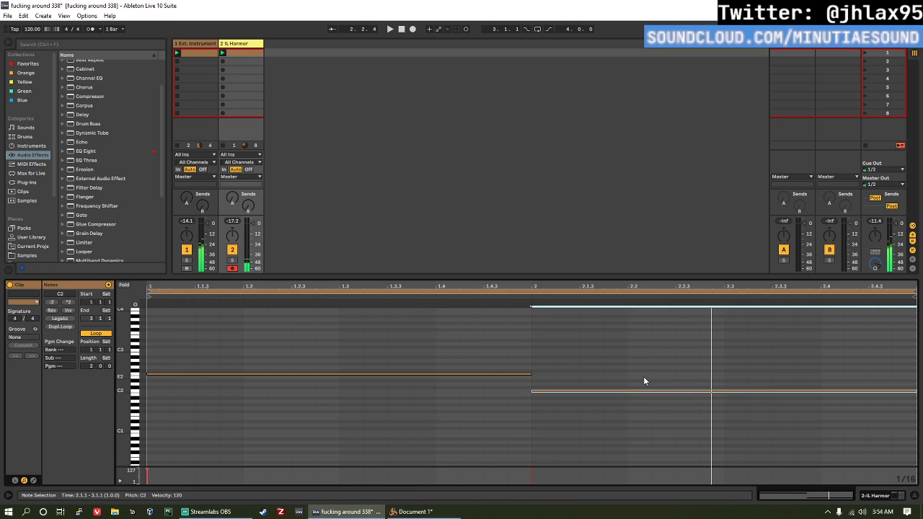
key("Up")
key("Up")
key("space")
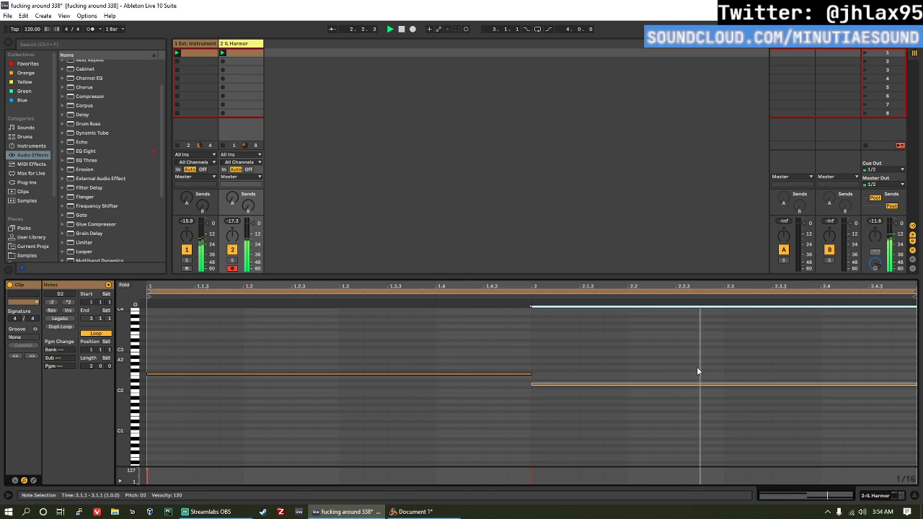
Step: Lower the second bar's note in the IL Harmor clip to G#1 and listen to it from bar 2
key("space")
key("Down")
key("Down")
key("Down")
key("Down")
key("Down")
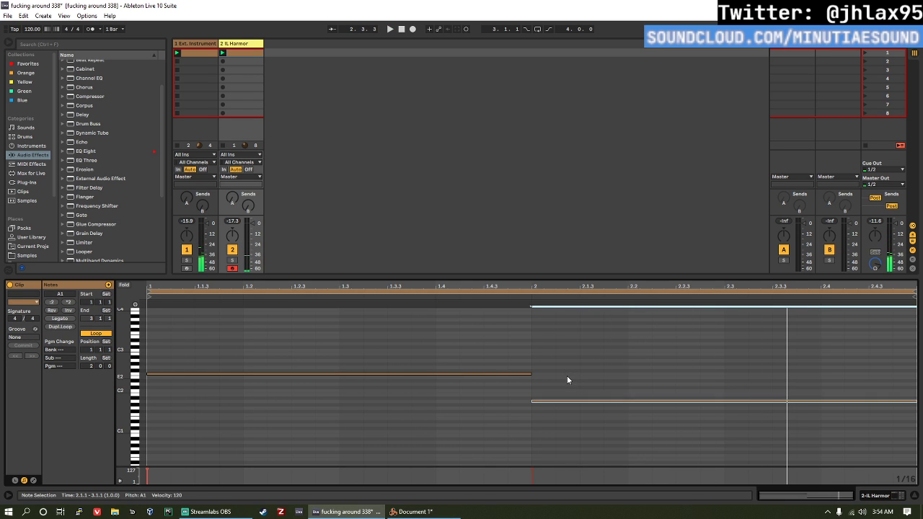
key("Down")
left_click(535, 297)
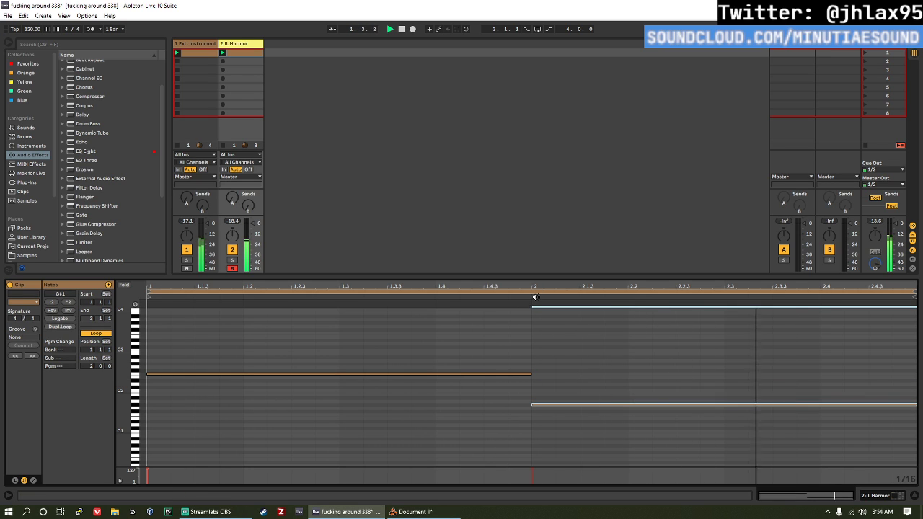
Step: Stop playback and duplicate the IL Harmor clip's loop to four bars
key("space")
left_click(509, 357)
left_click(64, 329)
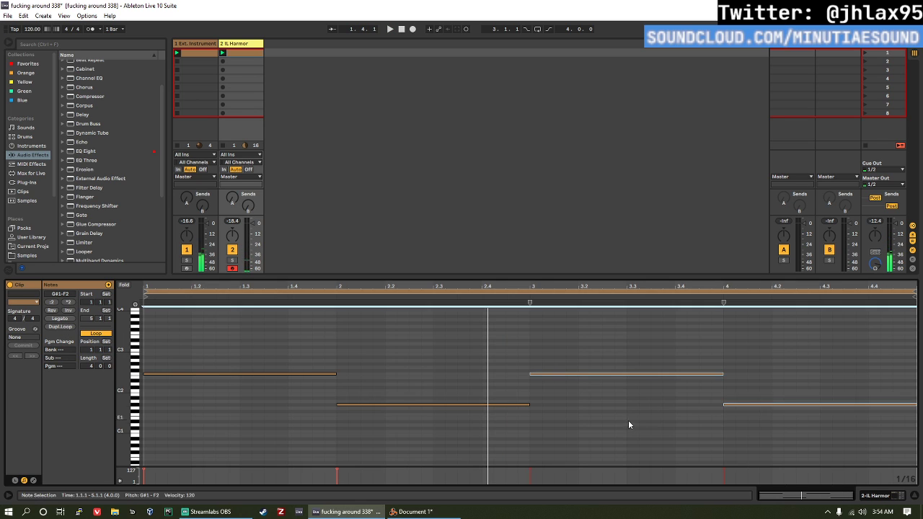
Step: Lower the third bar's note in the IL Harmor clip to A#1, auditioning it from bar 3
left_click(590, 373)
key("Down")
key("Down")
key("Down")
key("Down")
key("Down")
key("Down")
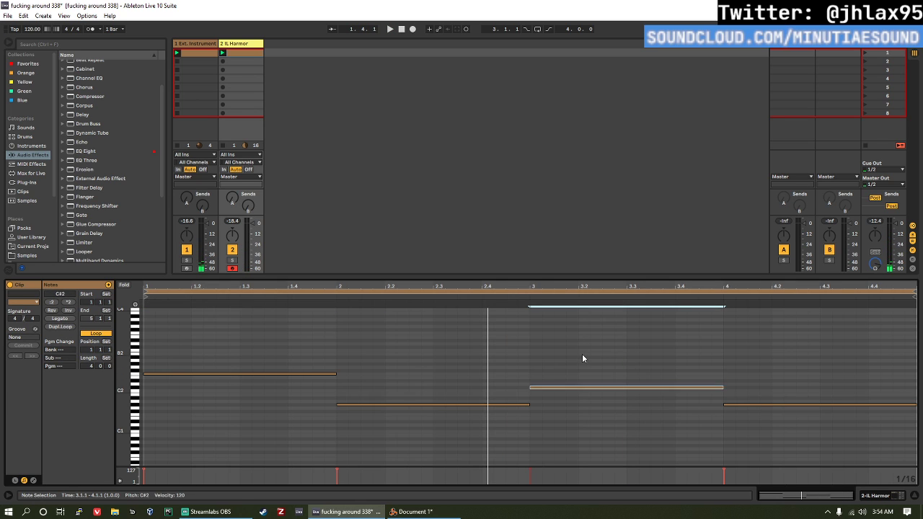
left_click(521, 295)
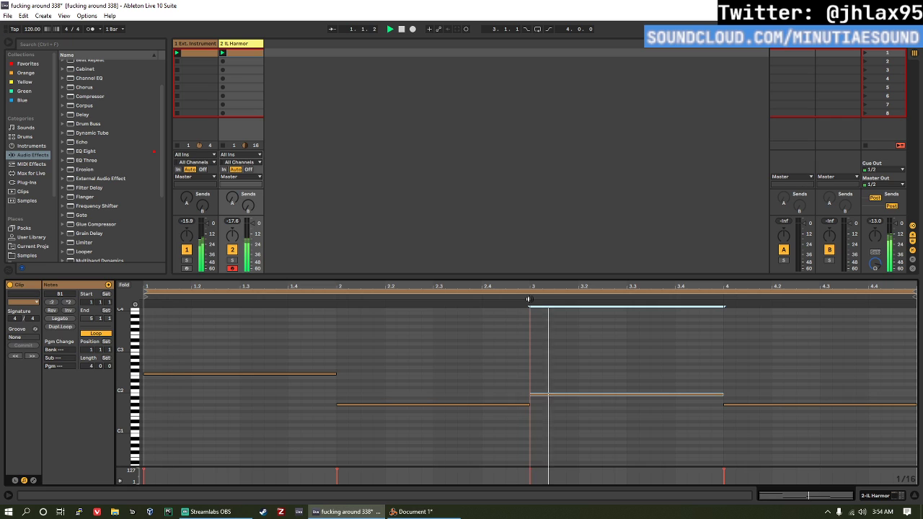
key("Down")
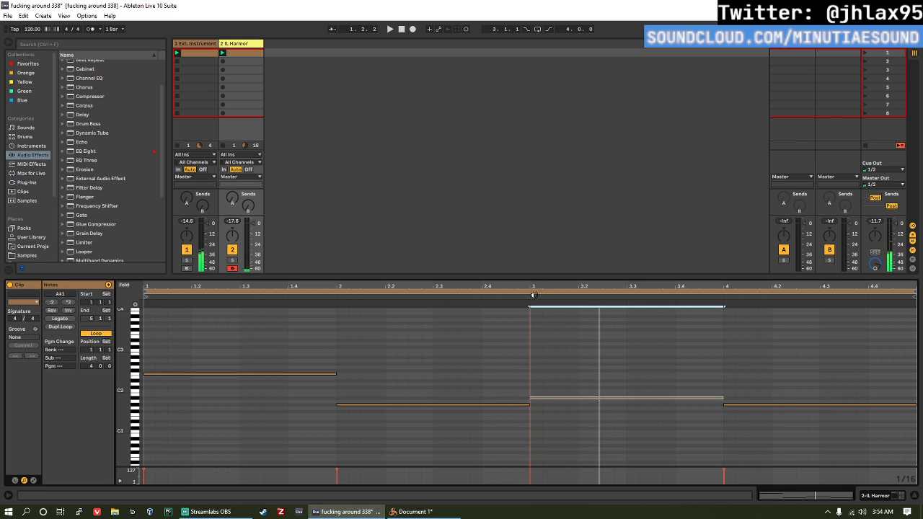
Step: Raise the fourth bar's note one octave to G#2 and play the four-bar bassline
left_click(759, 404)
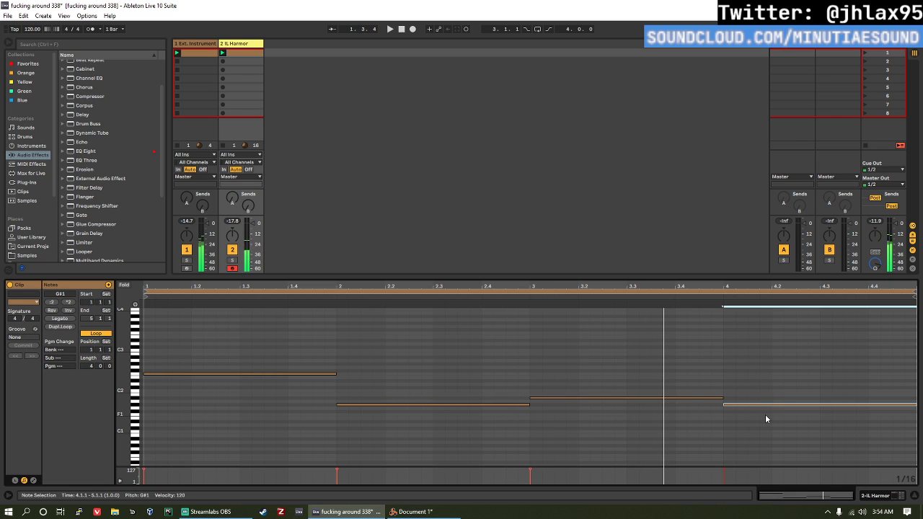
key("shift+Up")
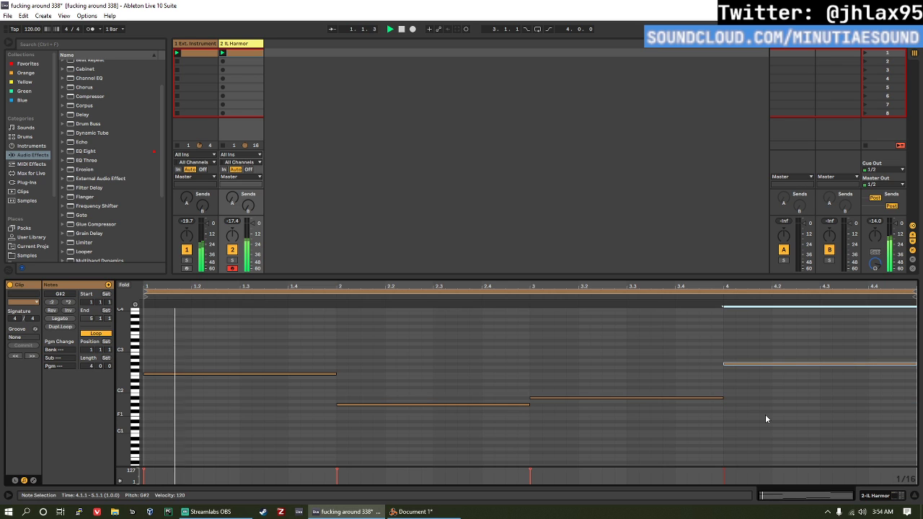
left_click(719, 297)
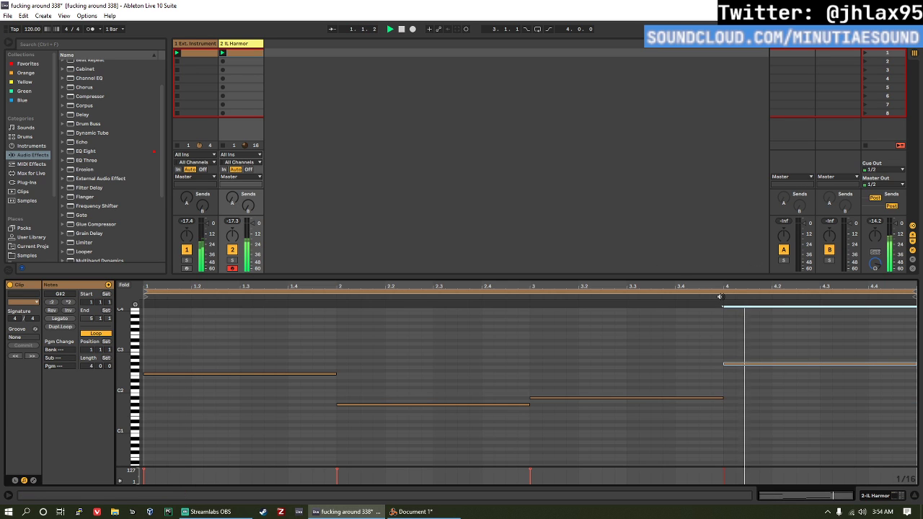
key("space")
key("space")
Step: Set the Utility gain on the IL Harmor track to -8.75 dB and reopen the track's clip
double_click(234, 46)
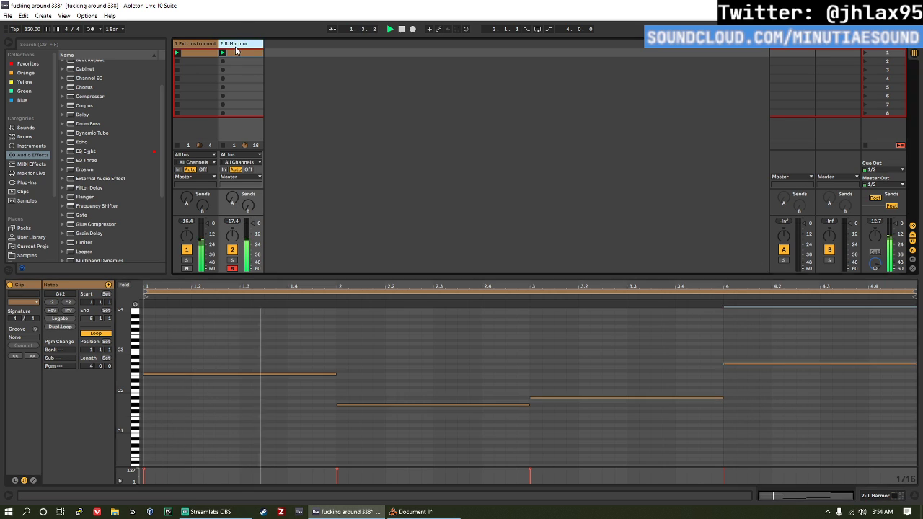
left_click(139, 430)
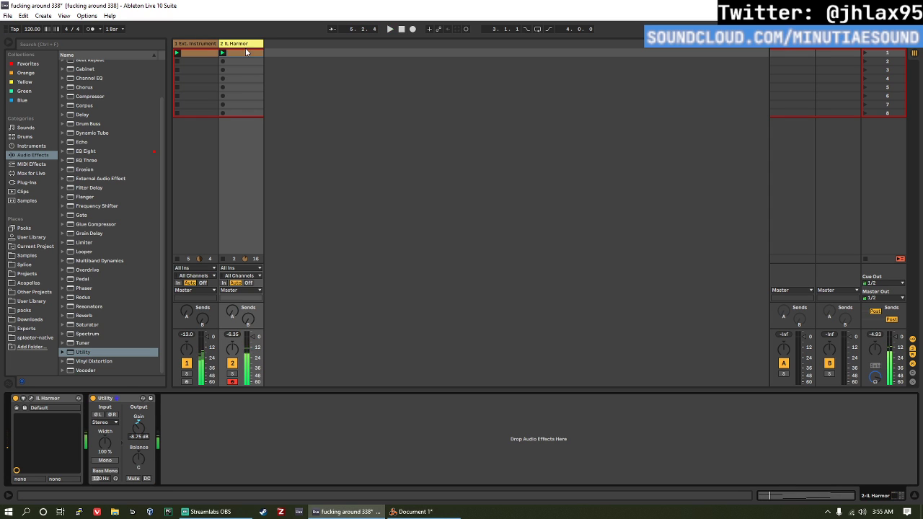
double_click(244, 57)
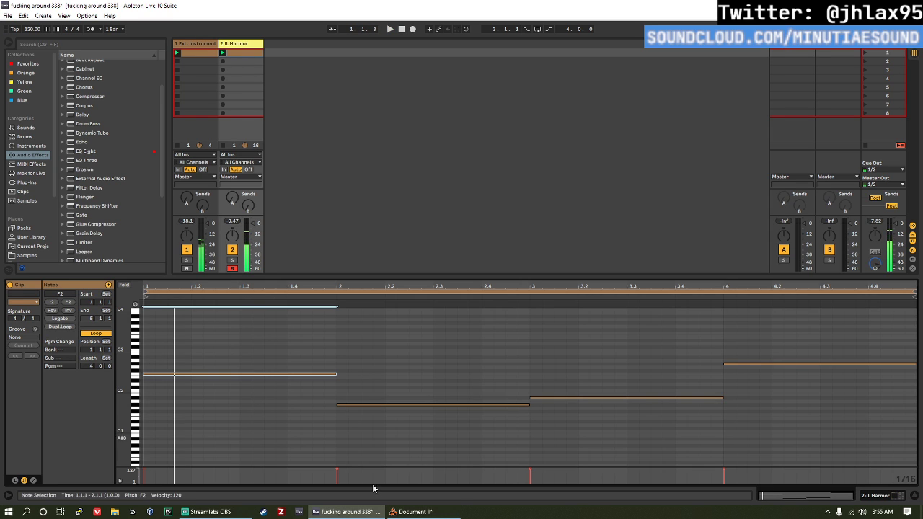
Step: Lower the first bar's note in the IL Harmor clip to D2 and start playback
key("Down")
key("Down")
key("Down")
key("space")
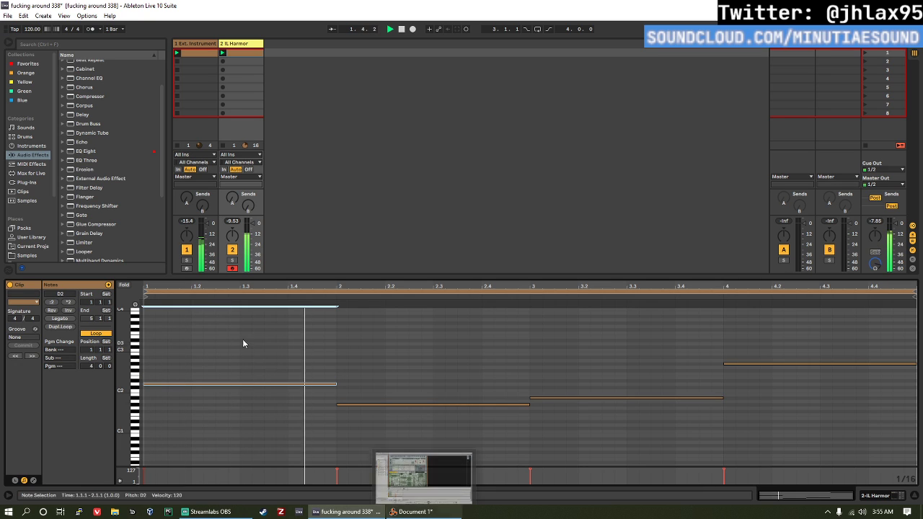
Step: Raise the second bar's note in the IL Harmor clip to A1 and play it back
left_click(381, 377)
left_click_drag(370, 420, 382, 390)
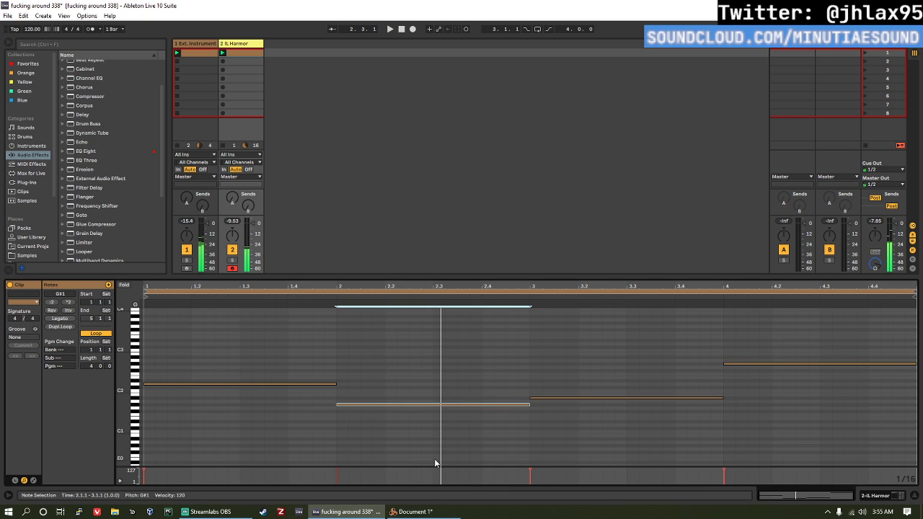
key("Up")
key("space")
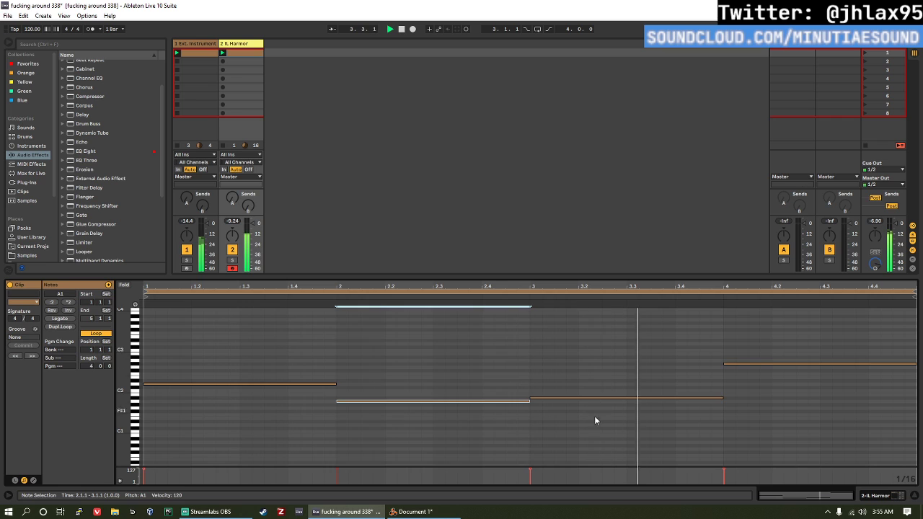
Step: Raise the third bar's note to C2 and the fourth bar's note to A2, auditioning the changes in playback
key("space")
left_click_drag(599, 421, 595, 390)
key("Up")
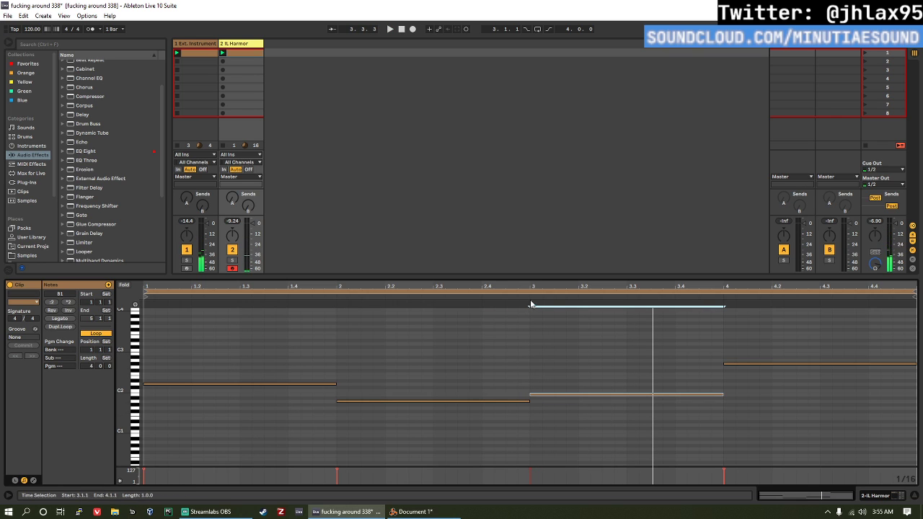
key("space")
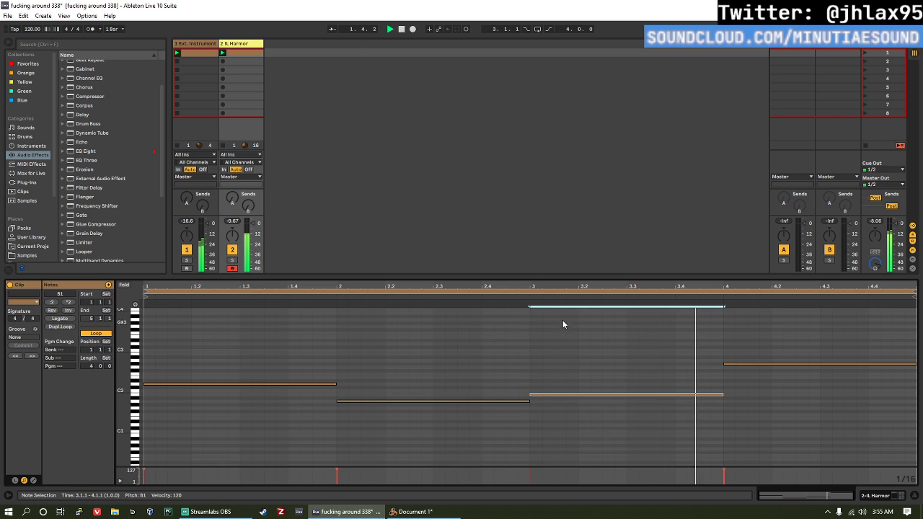
key("Up")
key("space")
key("space")
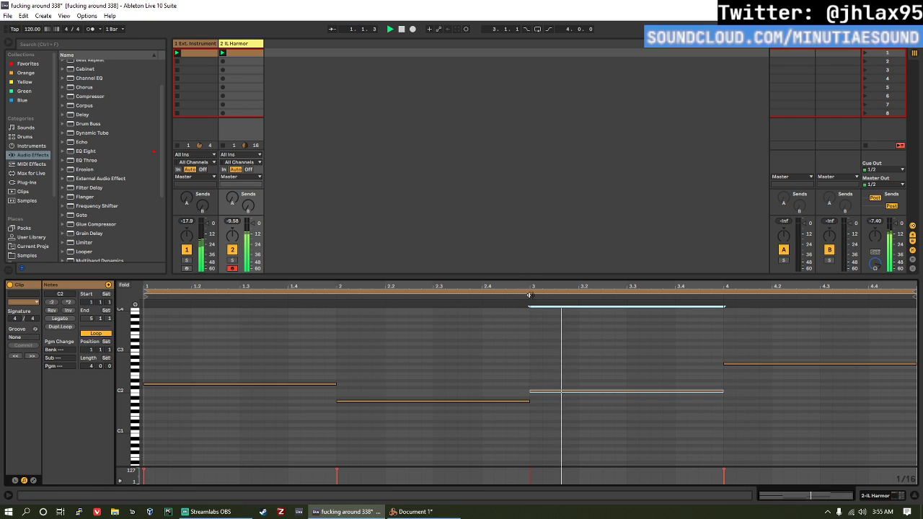
left_click(732, 363)
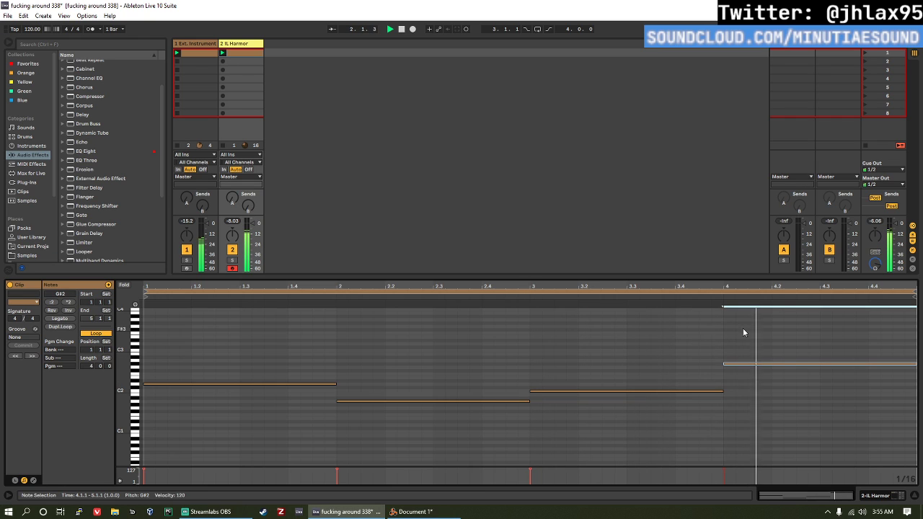
key("Up")
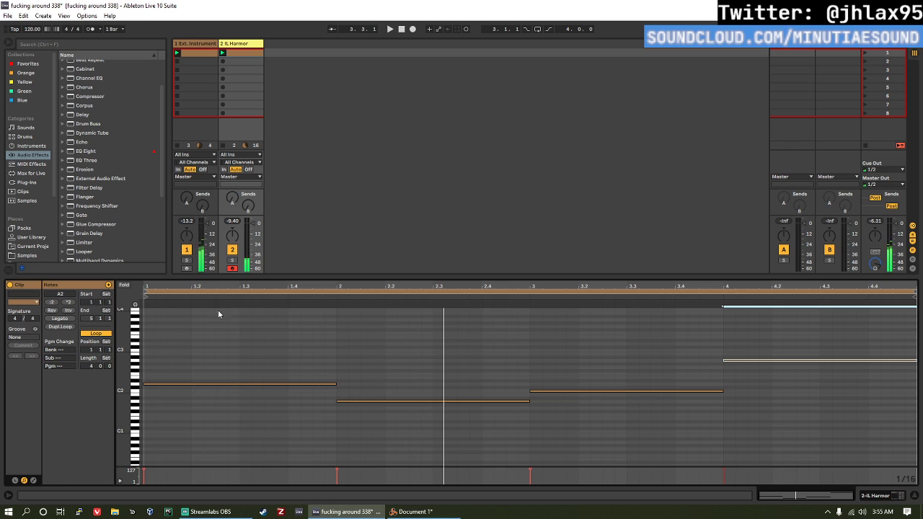
Step: Delete all notes from the IL Harmor clip and check the notes in the Ext. Instrument clip
left_click(275, 396)
key("ctrl+a")
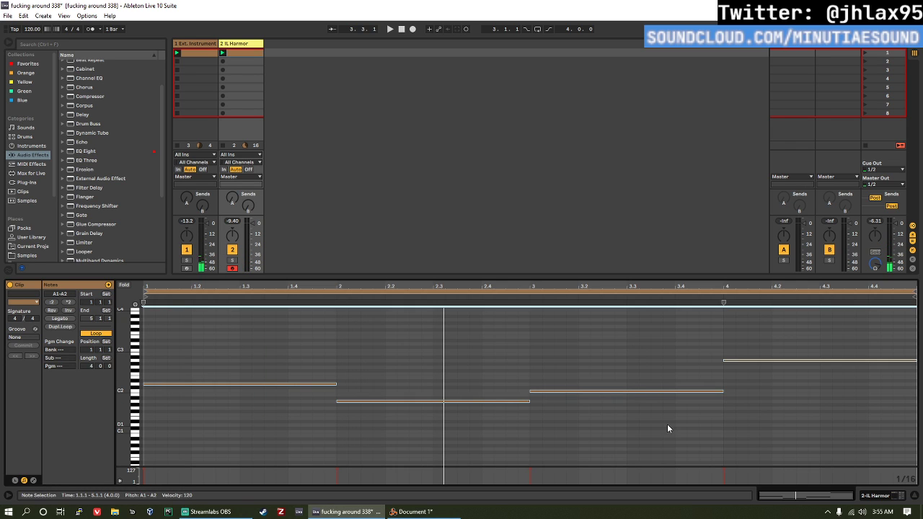
key("Delete")
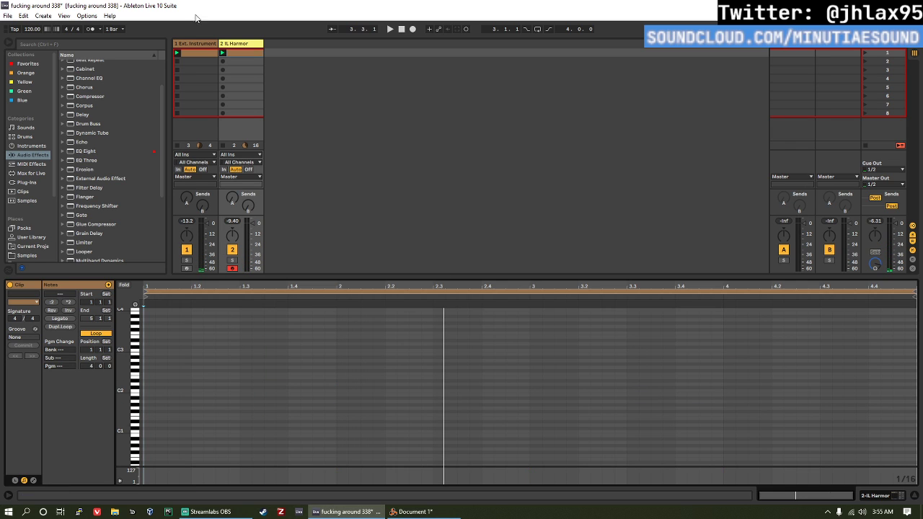
left_click(196, 54)
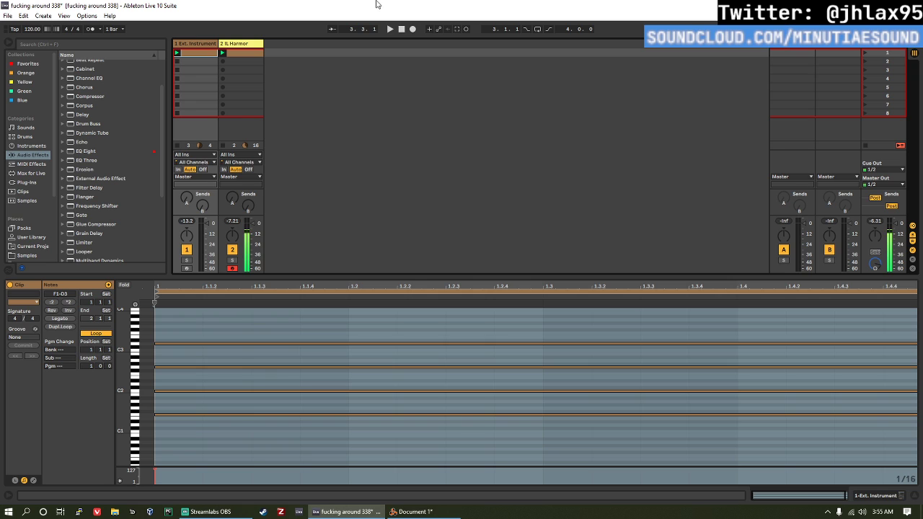
left_click(248, 52)
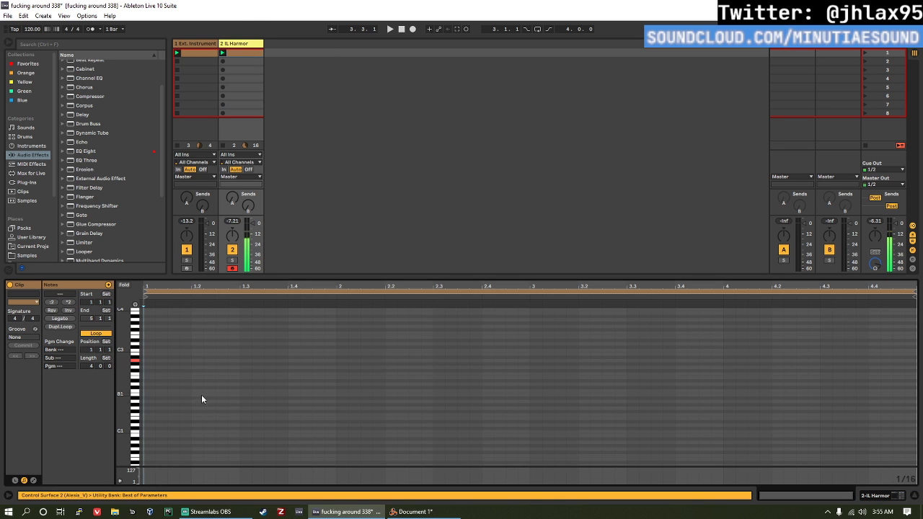
Step: Add sixteenth notes E2, G2, A#2 and C2 on the four beats of the IL Harmor clip's first bar
left_click(151, 383)
double_click(150, 377)
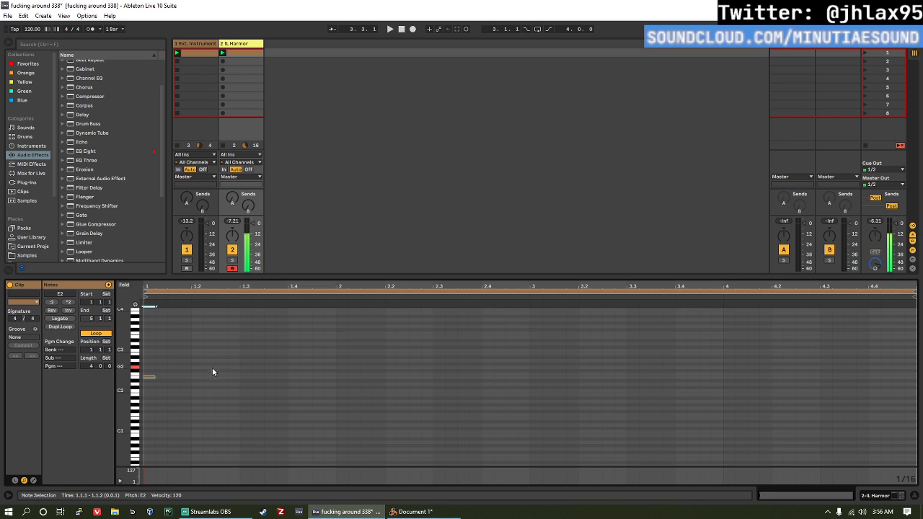
double_click(199, 367)
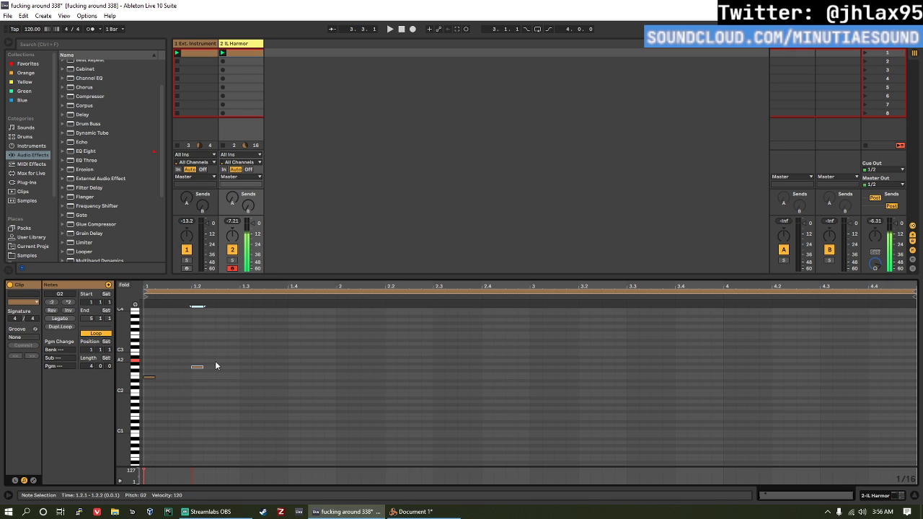
left_click(243, 356)
double_click(243, 357)
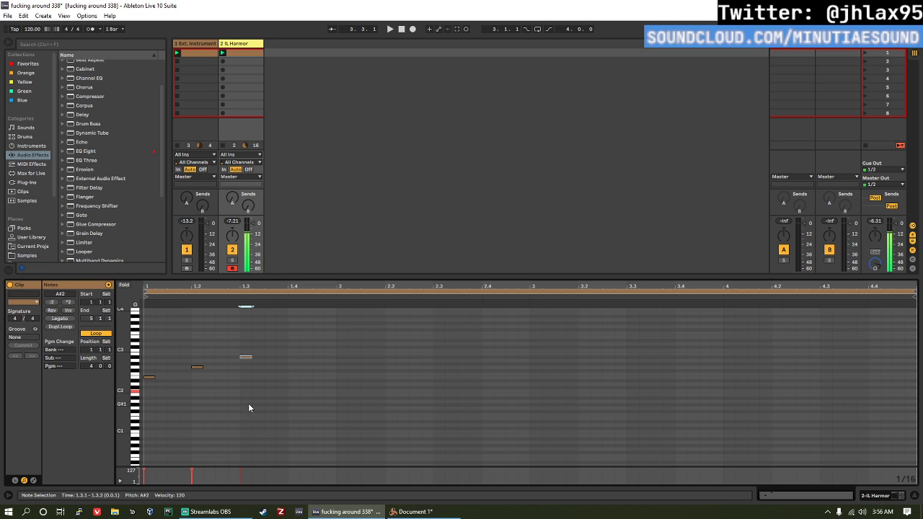
double_click(293, 388)
Step: Lengthen the four IL Harmor notes to one beat each, stretch the pattern to one bar per note, and start playback
key("ctrl+a")
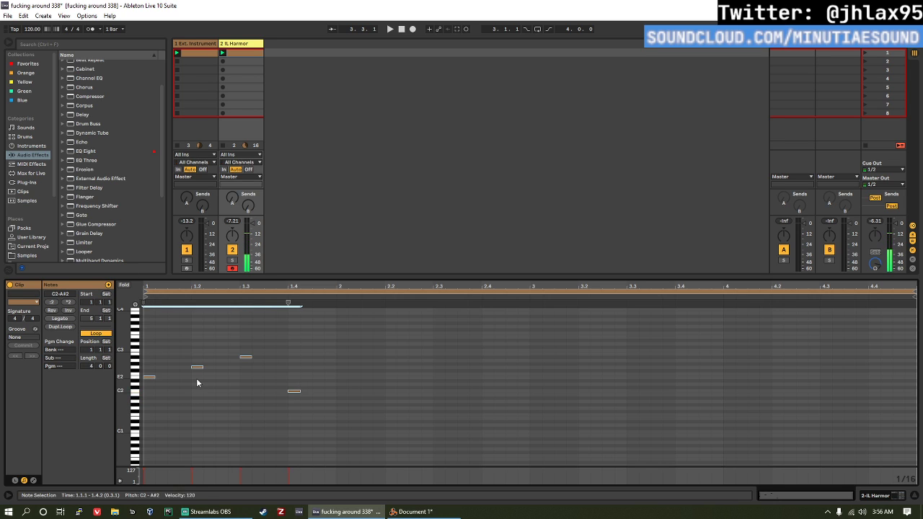
key("shift+Right")
key("shift+Right")
key("shift+Right")
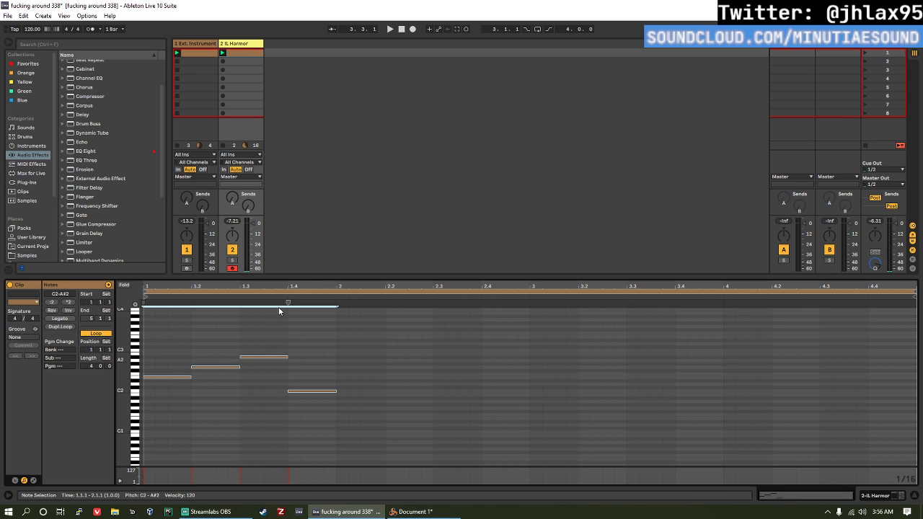
left_click(68, 303)
key("space")
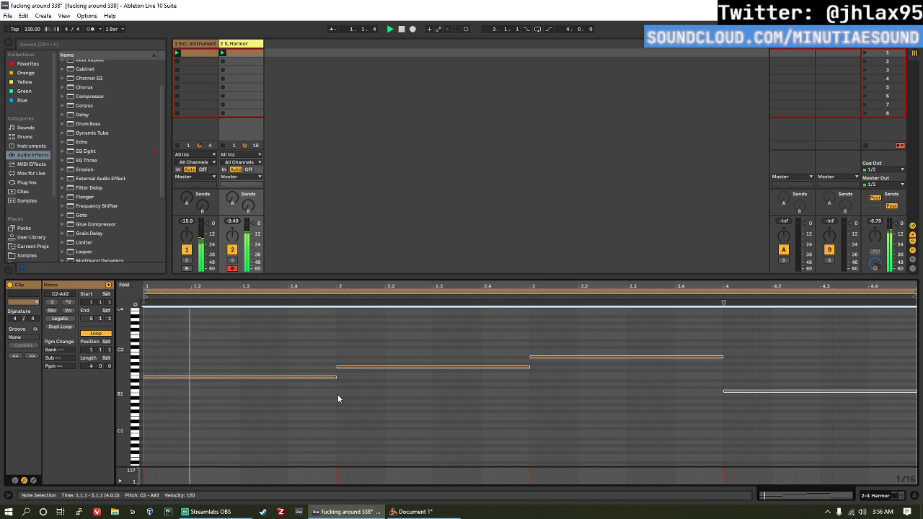
Step: Audition the four-bar pattern and reverse the order of the IL Harmor clip's notes
left_click(605, 399)
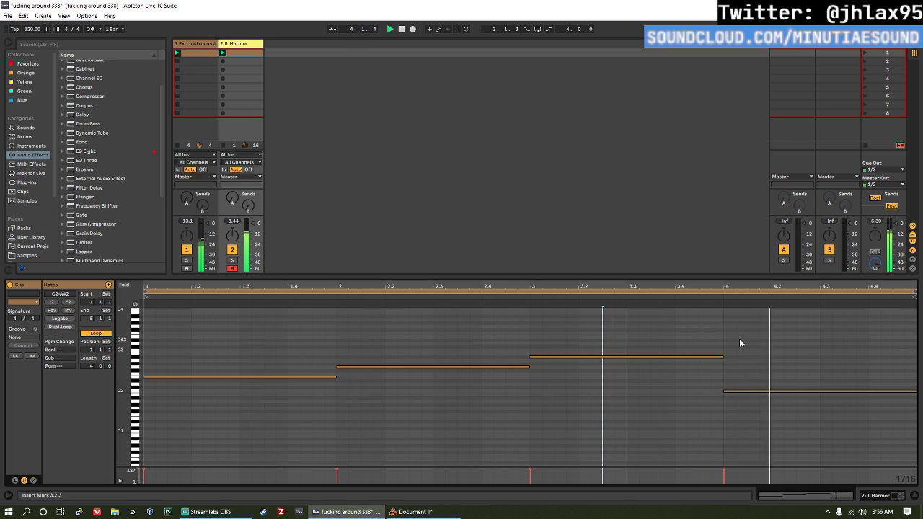
left_click(167, 333)
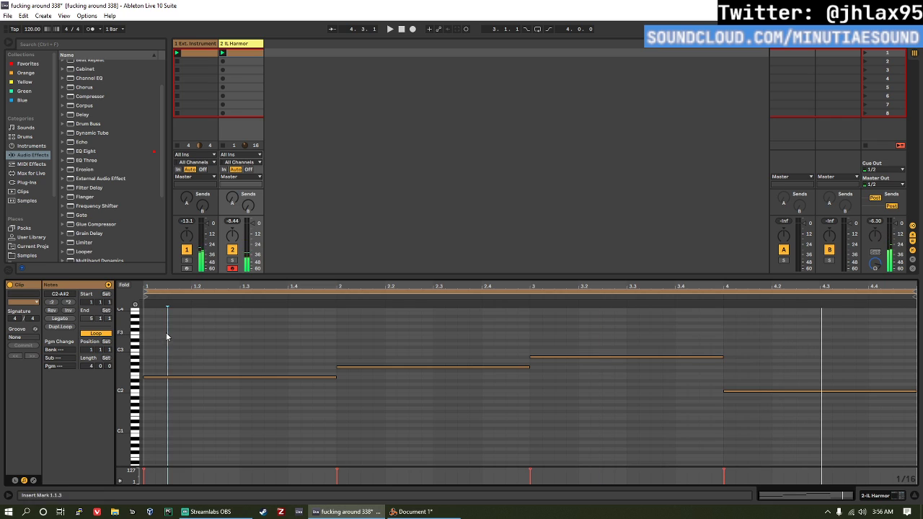
left_click(53, 310)
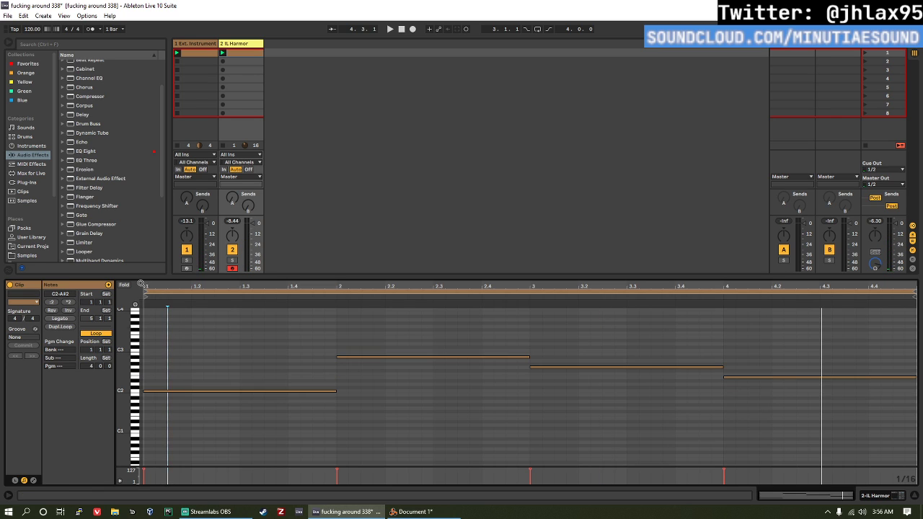
Step: Audition the reversed clip with its start marker at bar 4, and move the start marker to bar 3
mouse_move(146, 296)
left_mouse_down()
mouse_move(726, 298)
mouse_move(728, 309)
left_mouse_up()
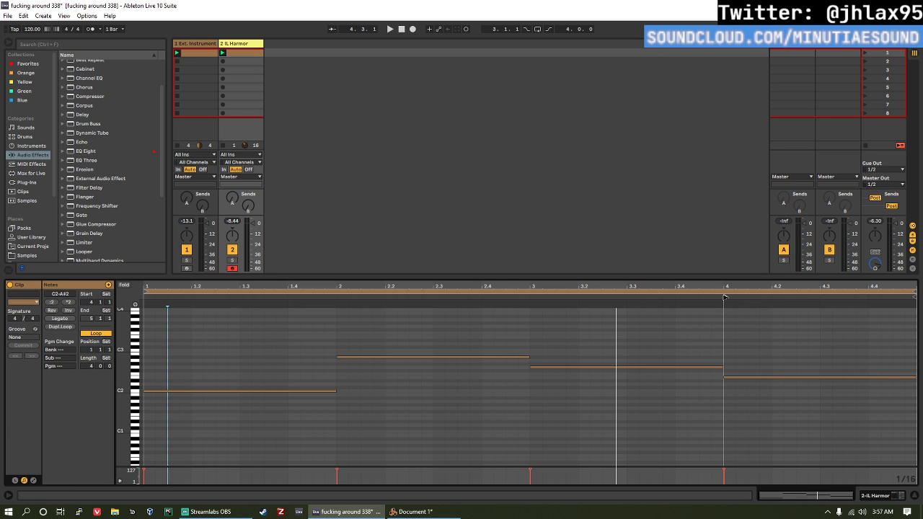
left_click(740, 378)
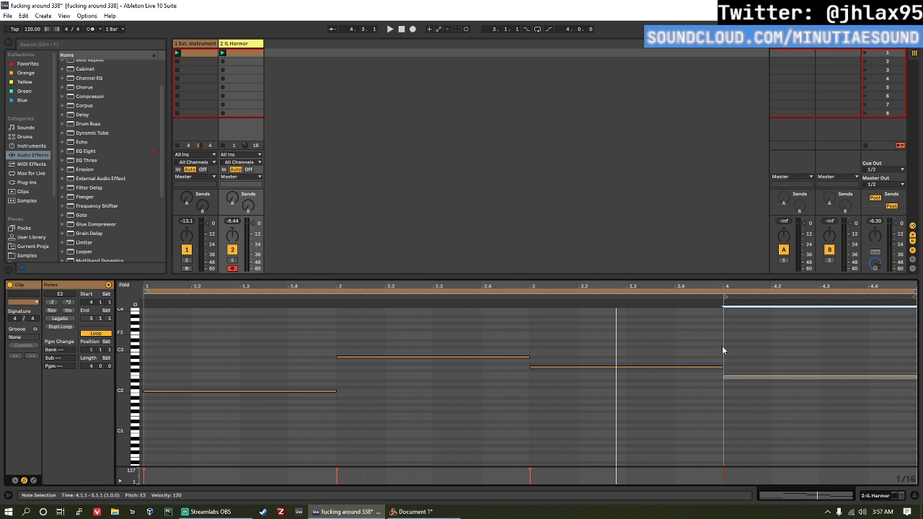
left_click(727, 310)
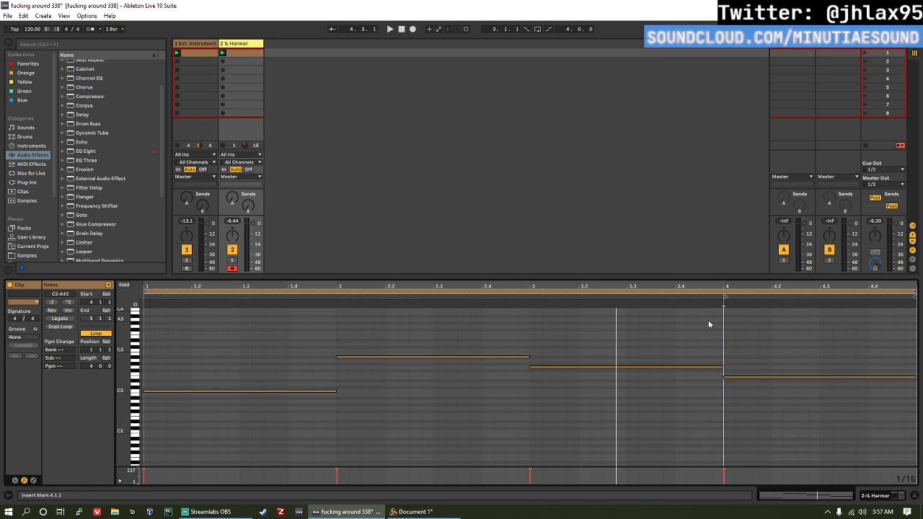
key("space")
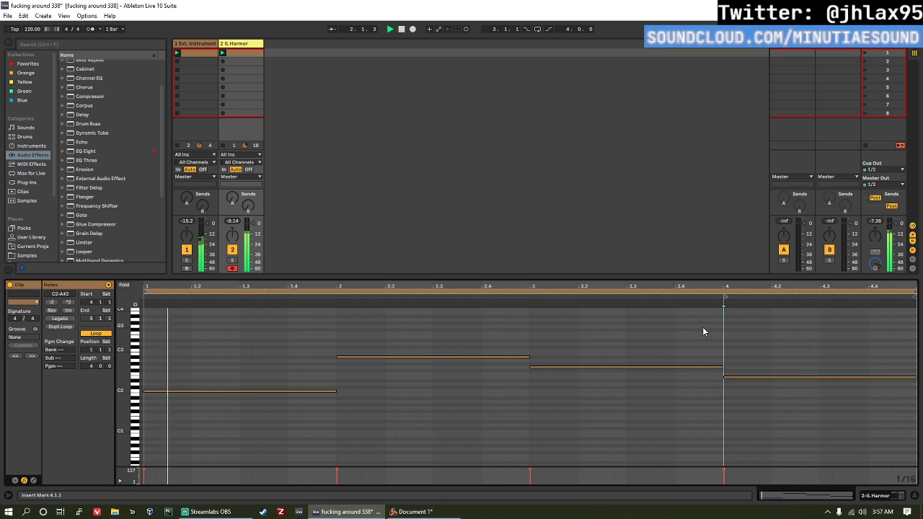
key("space")
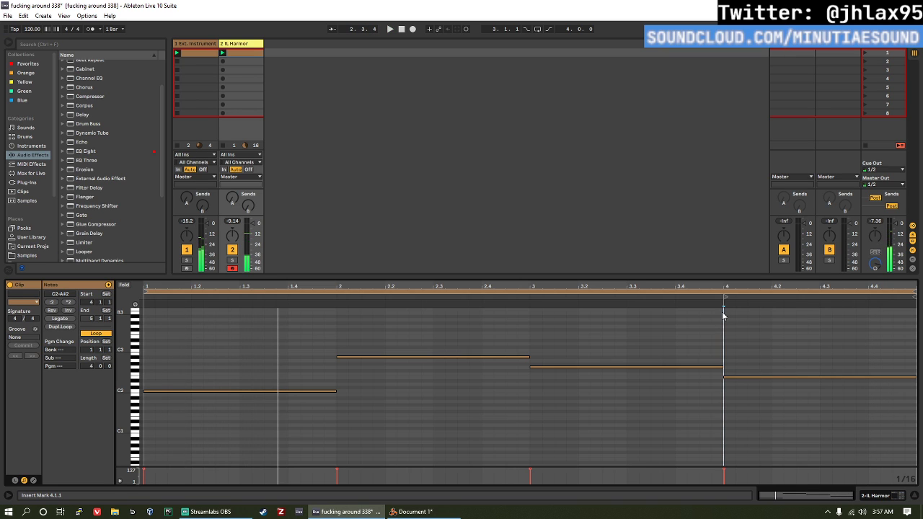
left_click_drag(723, 315, 532, 315)
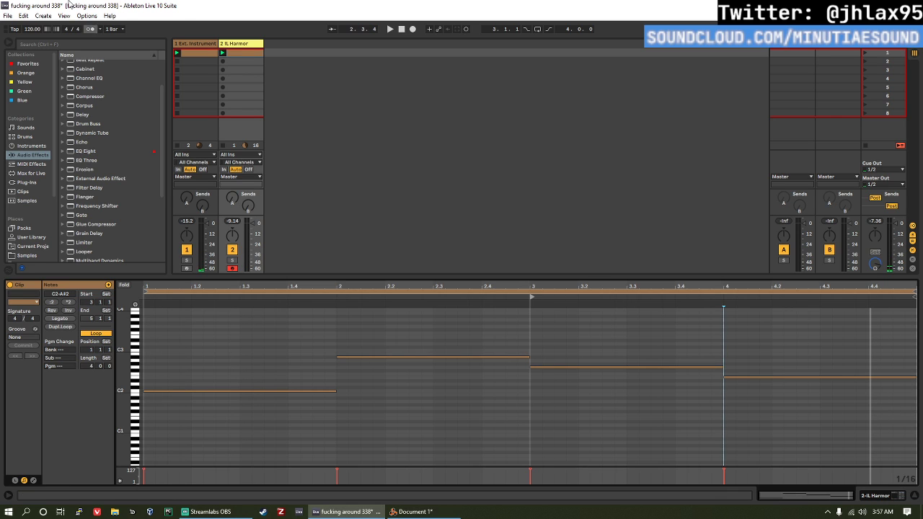
Step: Delete the IL Harmor track and play the Ext. Instrument clip on its own
left_click(239, 46)
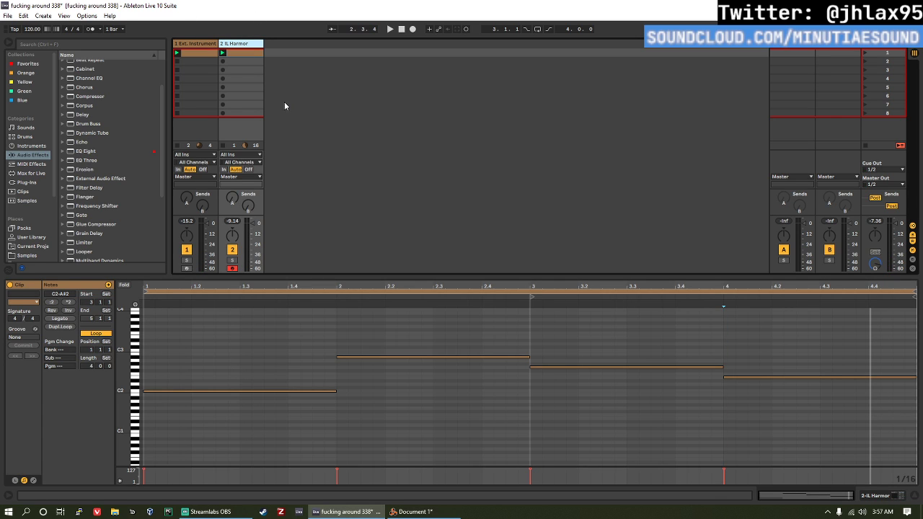
key("Delete")
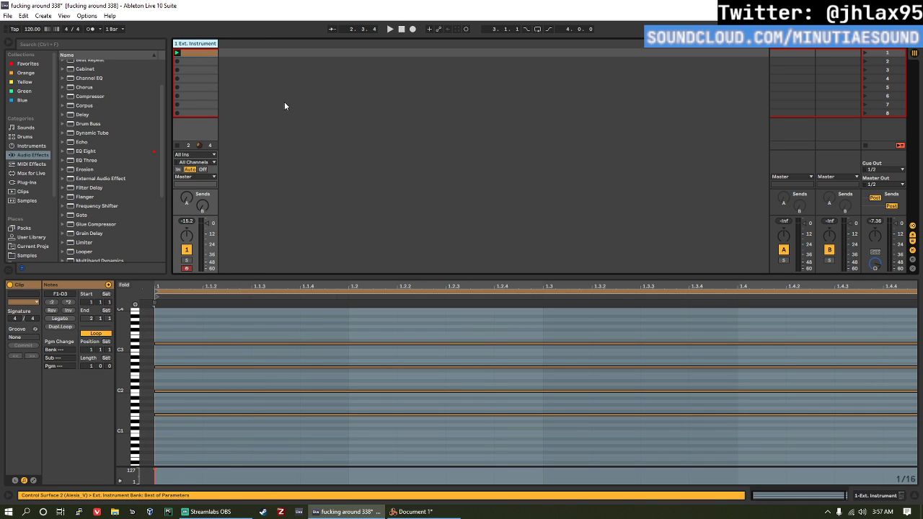
key("space")
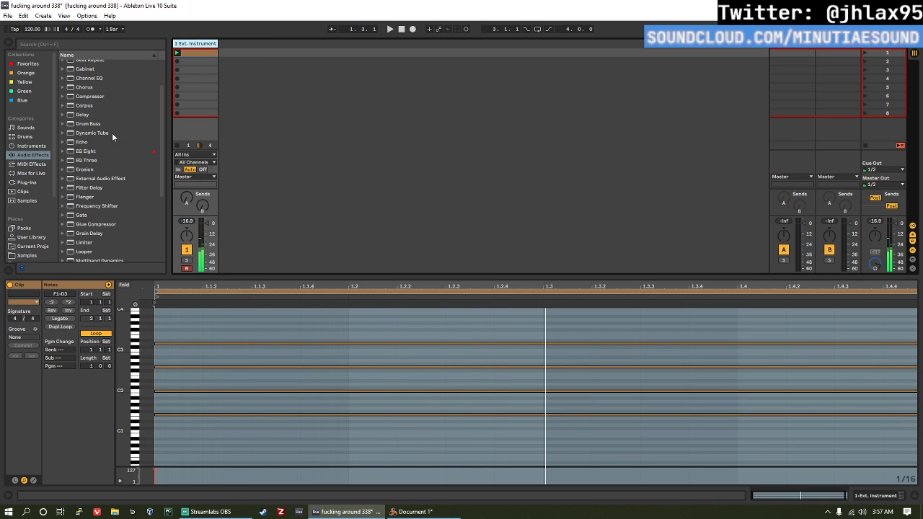
Step: Deactivate the F1, C2 and G2 notes in the Ext. Instrument clip and play the clip
left_click_drag(284, 435, 299, 372)
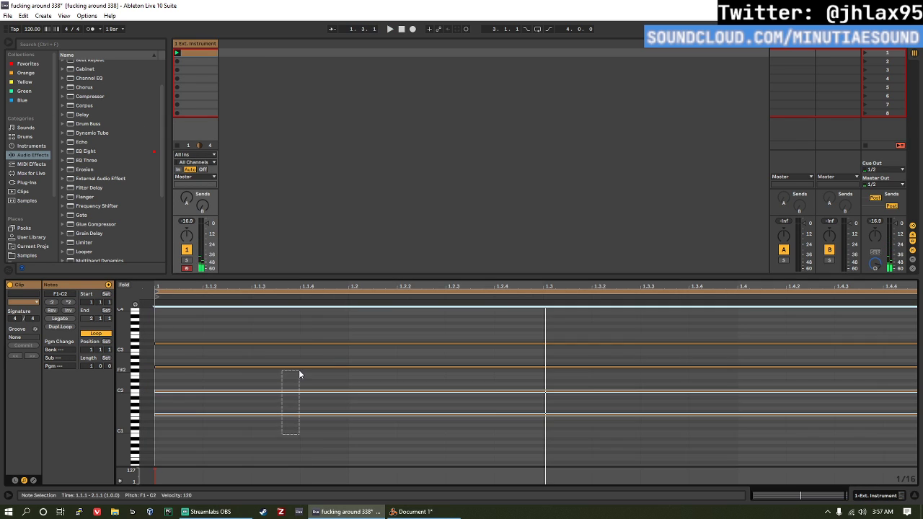
left_click_drag(293, 445, 281, 358)
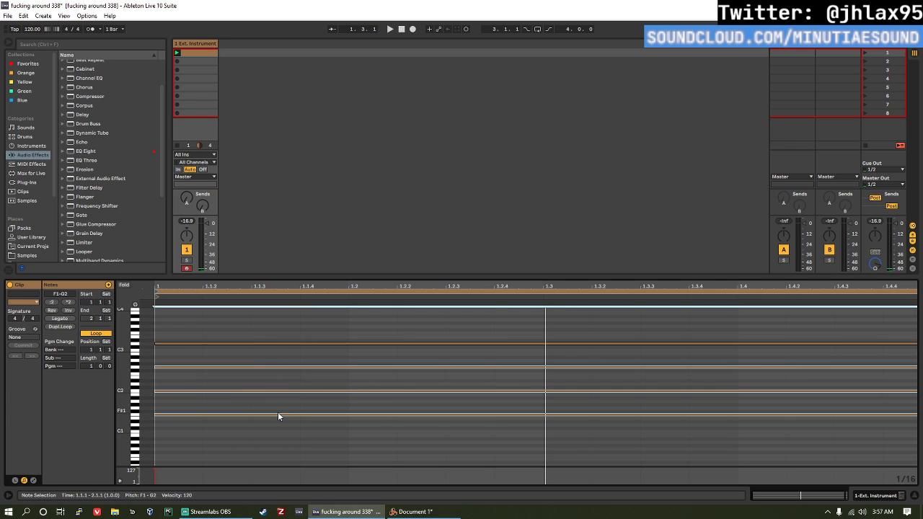
key("space")
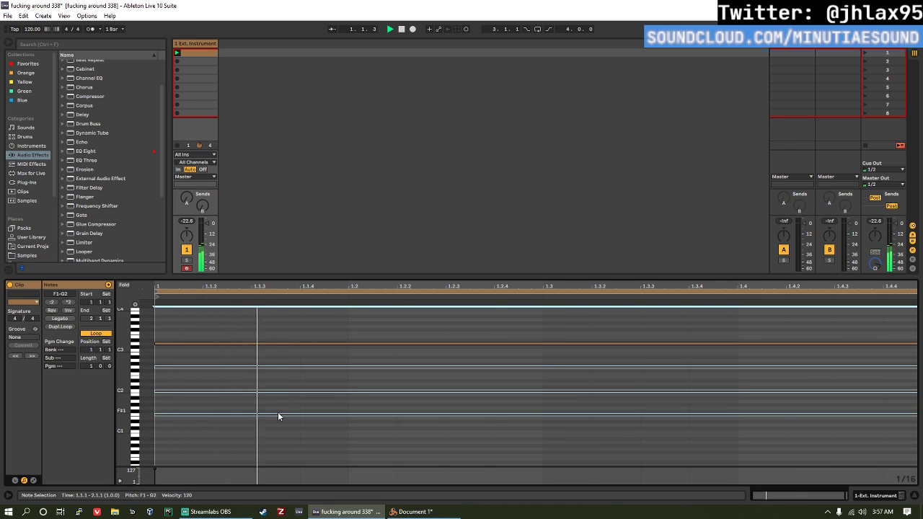
left_click(319, 456)
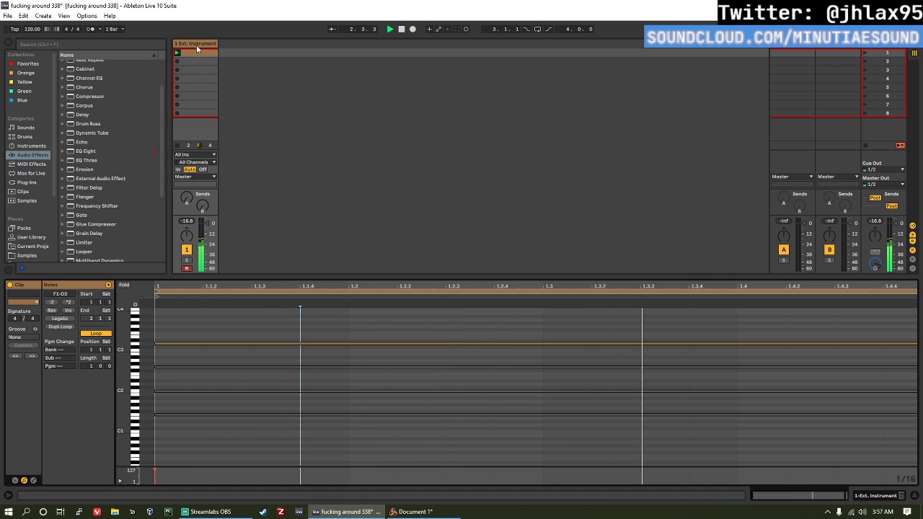
Step: Load an Operator instrument onto a new track, create a one-bar clip in its first slot and launch it
left_click(31, 146)
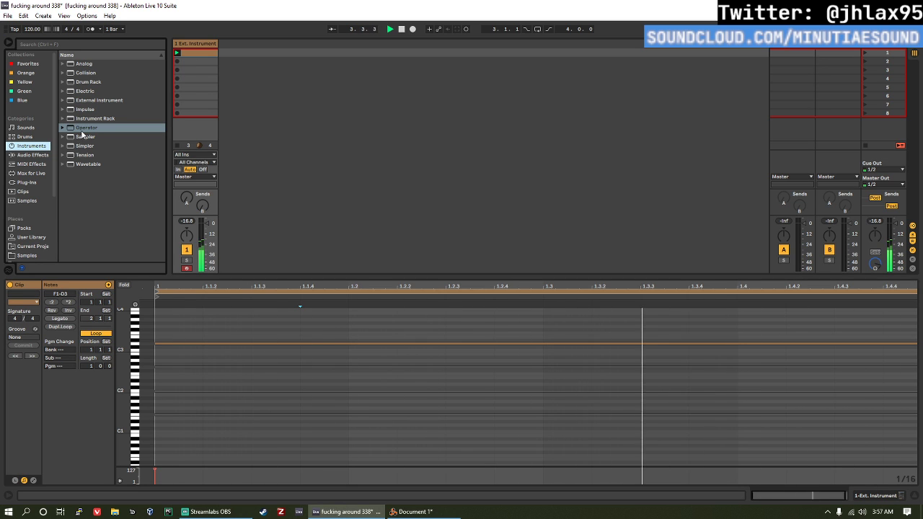
left_click_drag(82, 129, 243, 69)
double_click(228, 52)
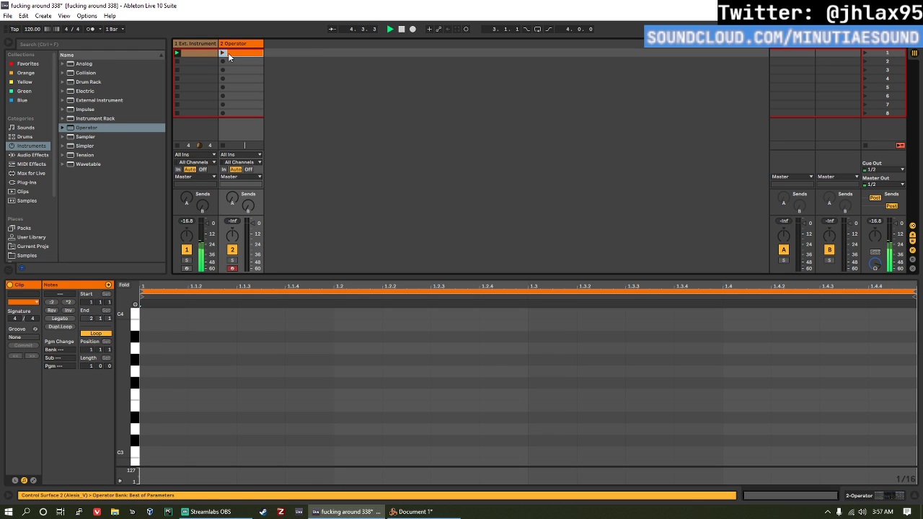
left_click(225, 53)
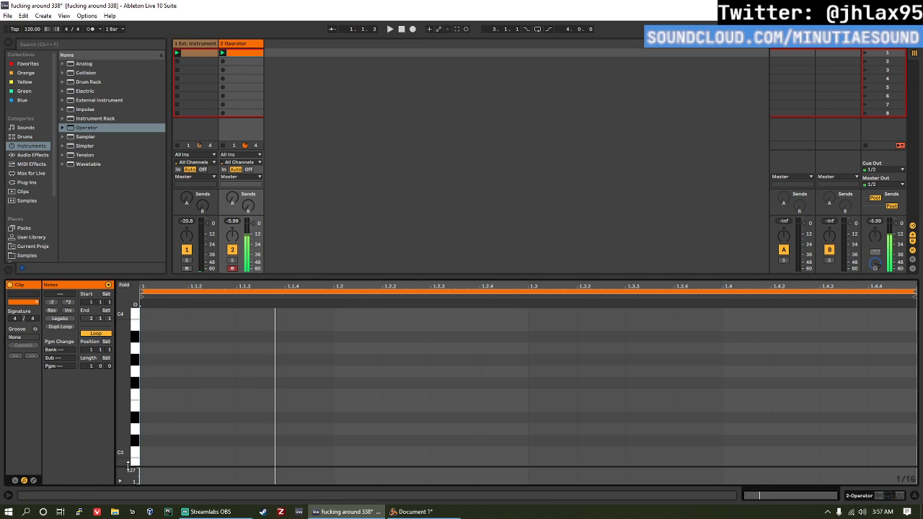
Step: Add consecutive sixteenth notes F3, A3 and E4 from the start of the Operator clip
scroll(206, 400, "up", 3)
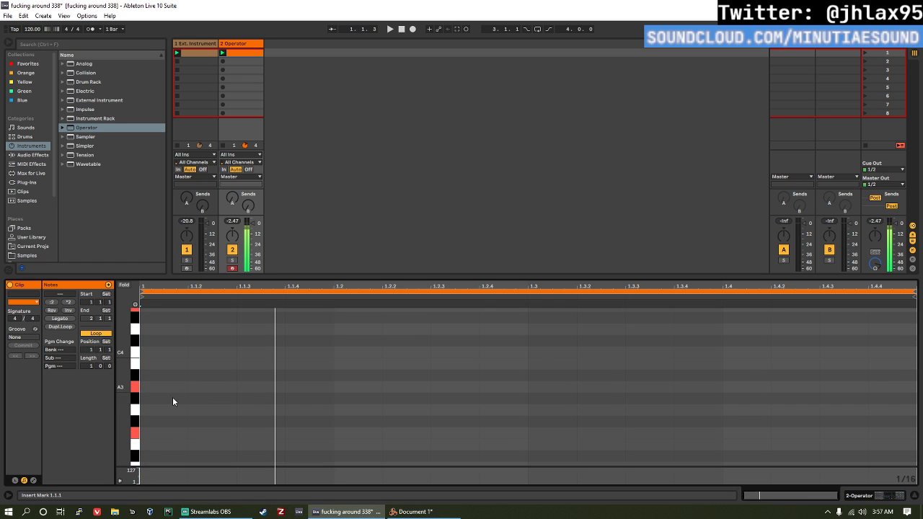
double_click(145, 431)
double_click(198, 386)
scroll(217, 354, "up", 3)
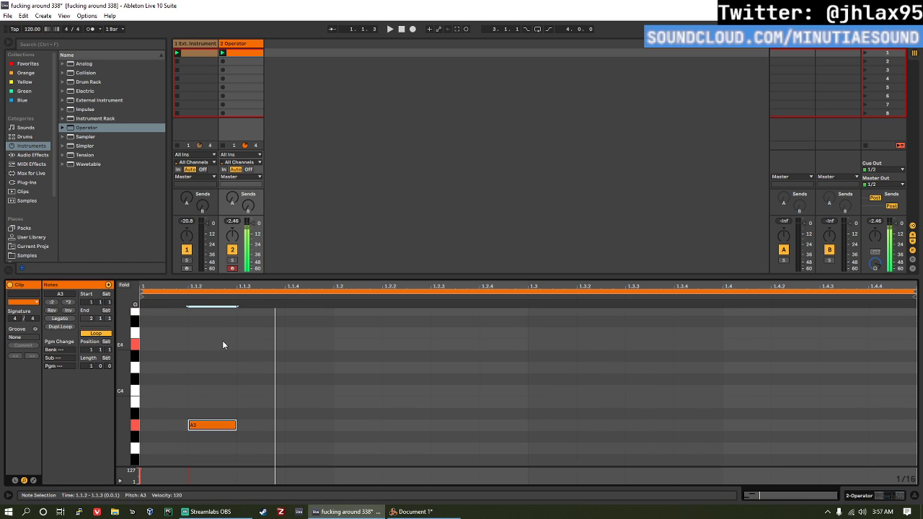
left_click(234, 344)
double_click(234, 345)
left_click_drag(238, 344, 285, 345)
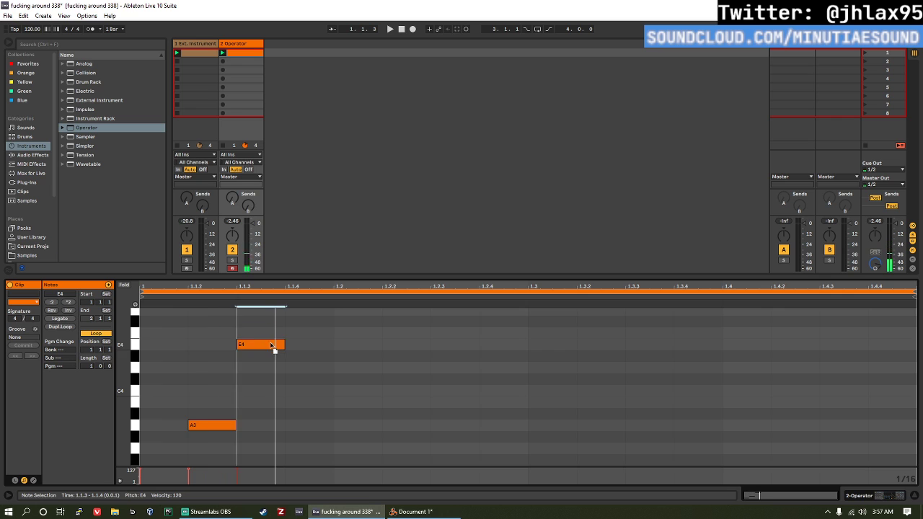
Step: Duplicate the F3, A3, E4 figure five times to fill the bar, playing the clip
scroll(256, 422, "down", 2)
key("ctrl+a")
key("ctrl+d")
key("ctrl+d")
key("ctrl+d")
key("space")
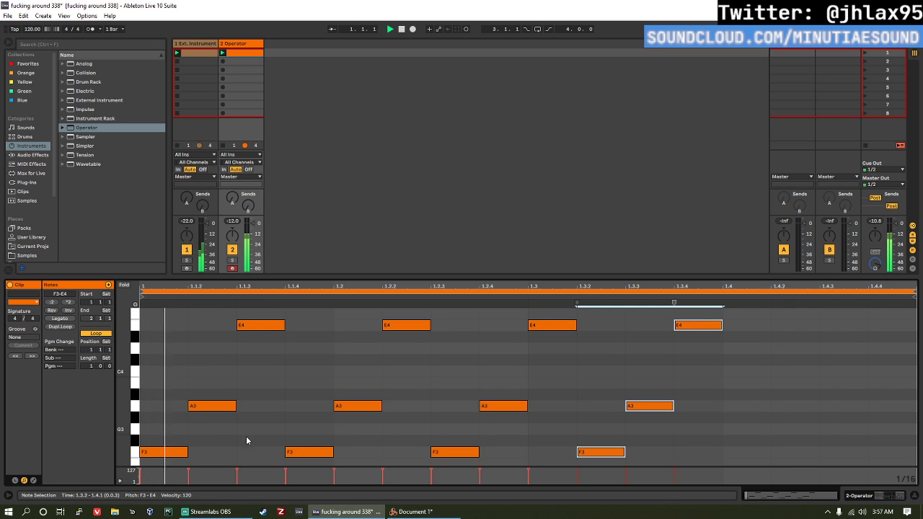
key("ctrl+d")
key("ctrl+d")
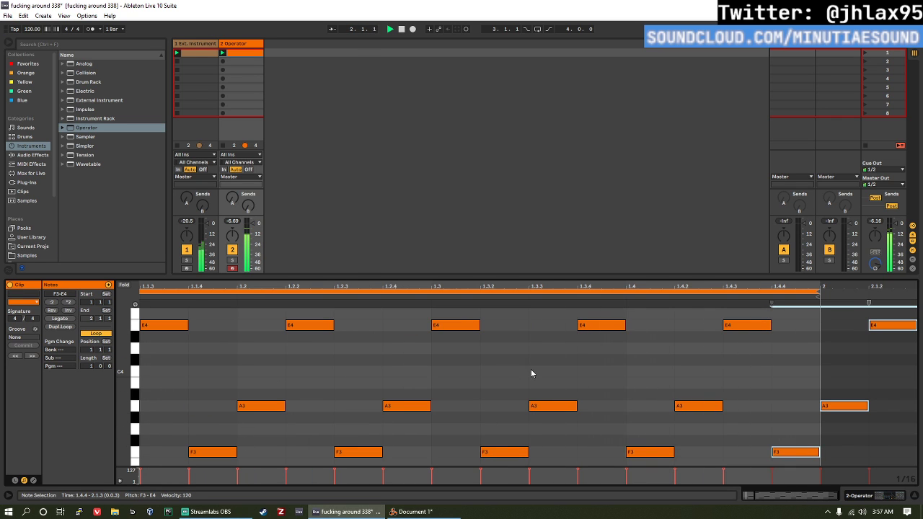
Step: Show the Operator device on its track and lower its filter frequency to 42.9 Hz
left_click(531, 369)
left_click(254, 47)
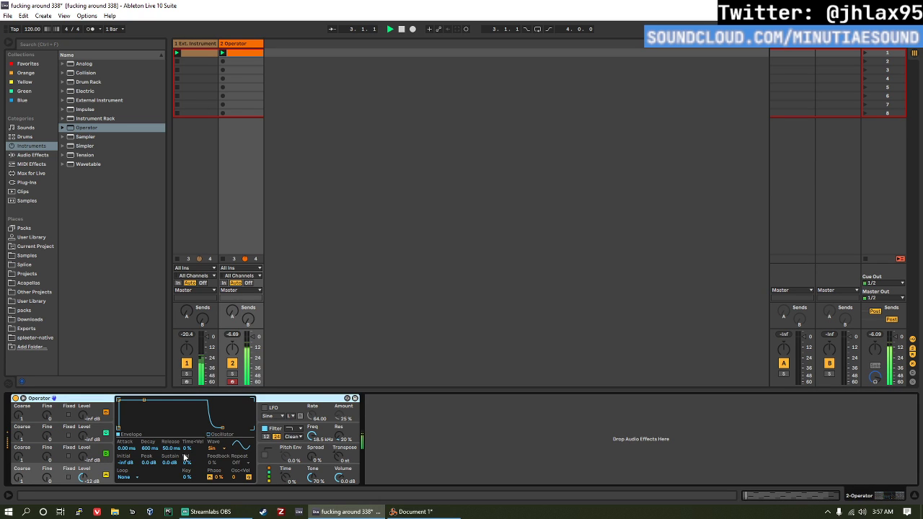
left_click(310, 468)
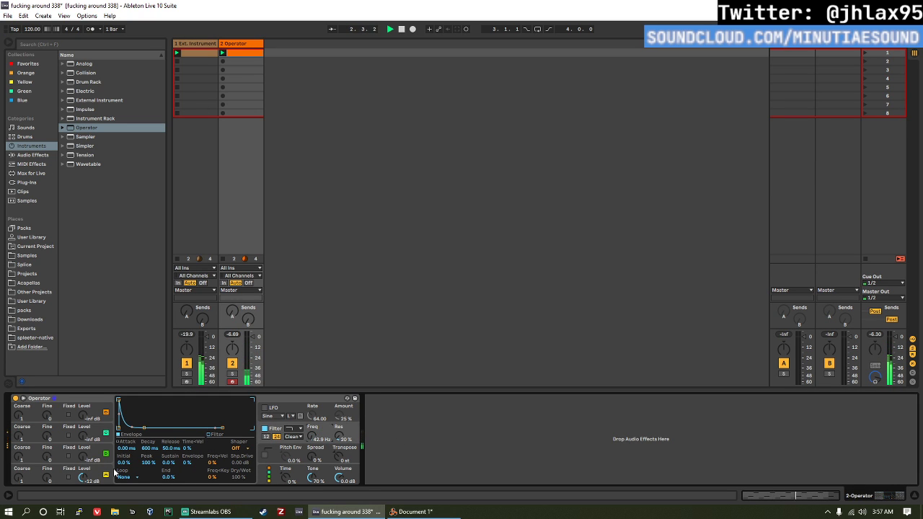
Step: Set oscillator A's waveform to Triangle and raise Operator's filter frequency to 404 Hz
left_click(114, 472)
left_click(214, 449)
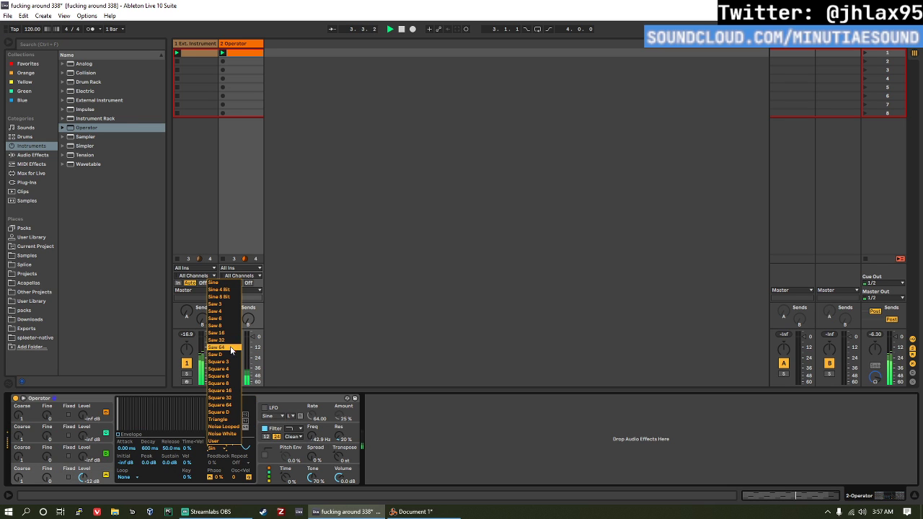
left_click(230, 418)
left_click(313, 432)
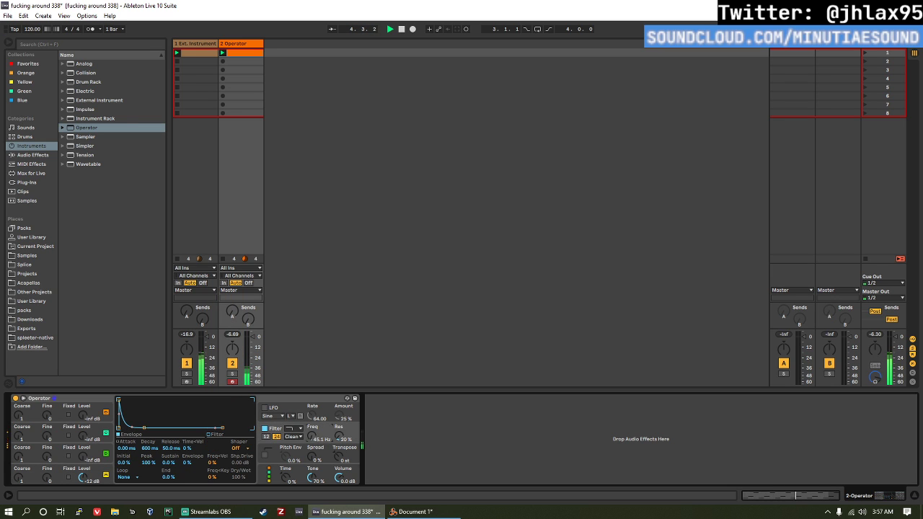
left_click_drag(313, 436, 313, 404)
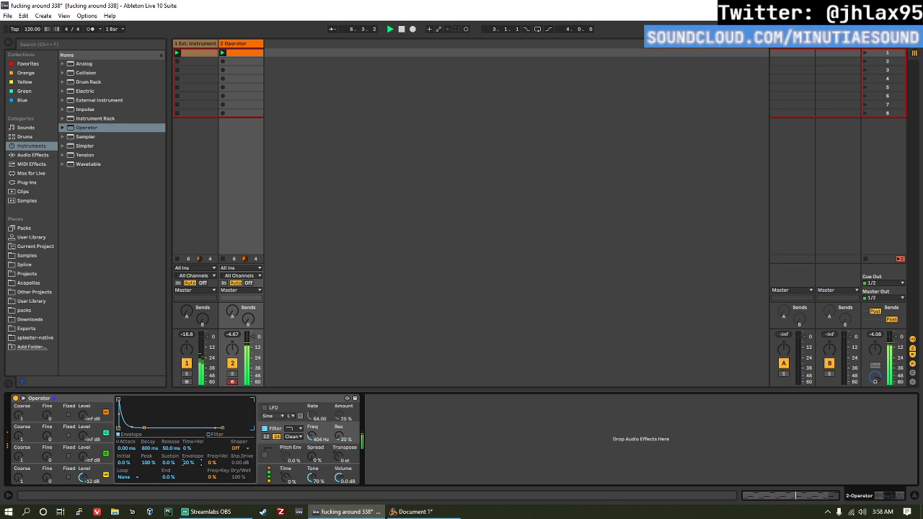
Step: Lower Operator's volume to -5.4 dB and shorten its clip's loop to the first three sixteenths, playing it
left_click_drag(336, 473, 337, 497)
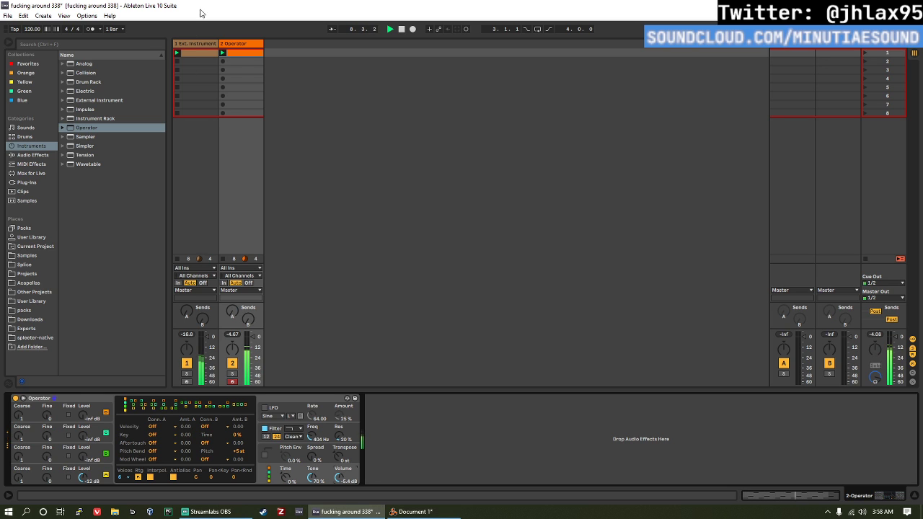
double_click(237, 54)
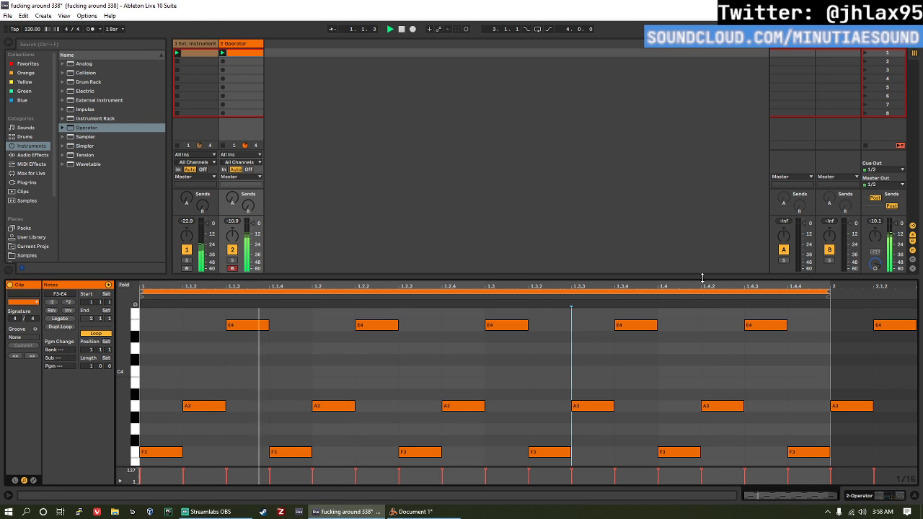
left_click(824, 291)
left_click_drag(826, 291, 269, 290)
key("space")
scroll(362, 354, "up", 2)
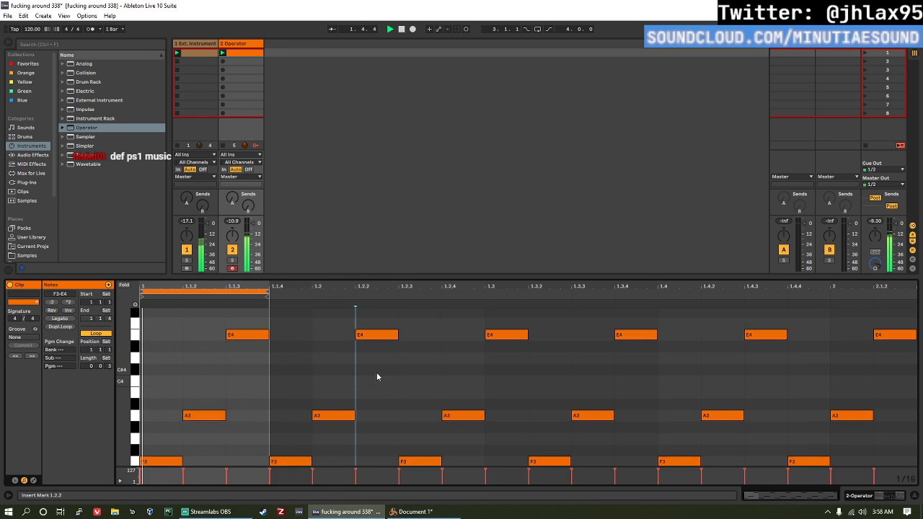
Step: Shift the three-sixteenth loop to start at 1.2.1 and raise its E4 to G4 and its A3 to C4
left_click_drag(234, 291, 407, 292)
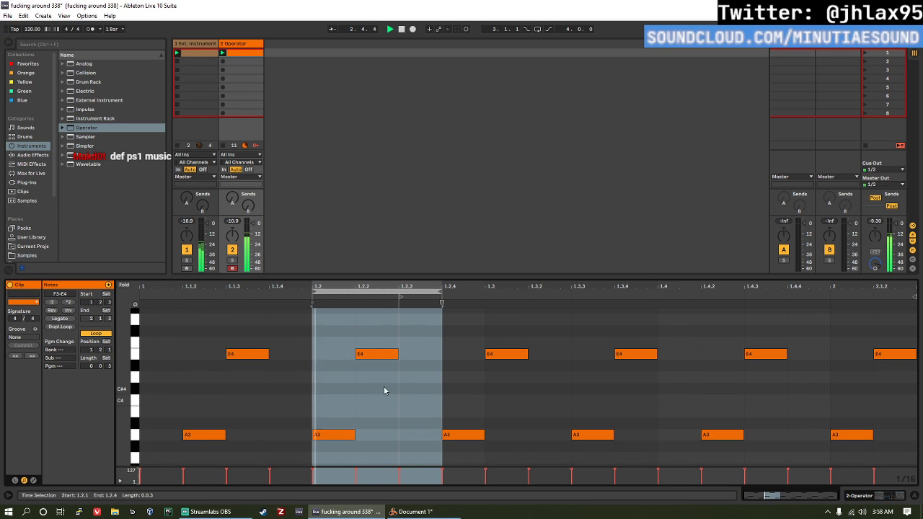
scroll(386, 387, "up", 1)
left_click_drag(385, 375, 389, 343)
scroll(365, 372, "down", 3)
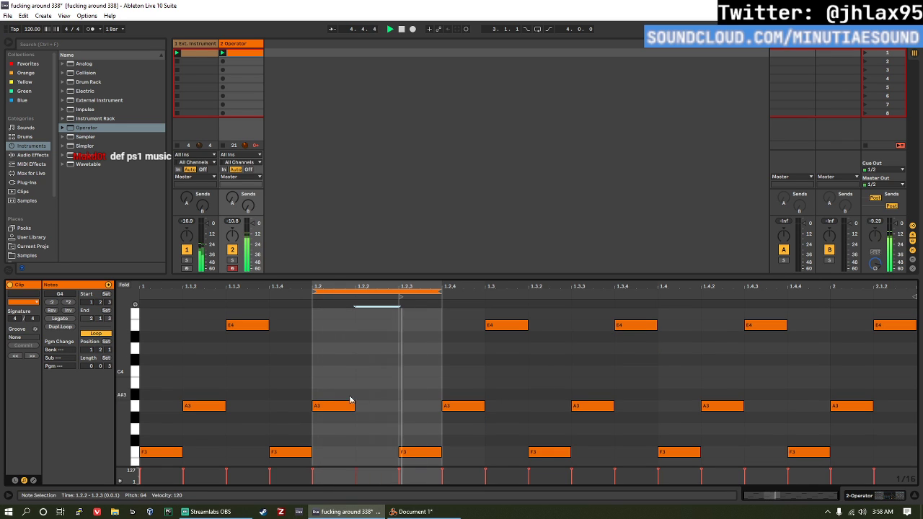
left_click_drag(348, 402, 339, 369)
scroll(379, 318, "up", 2)
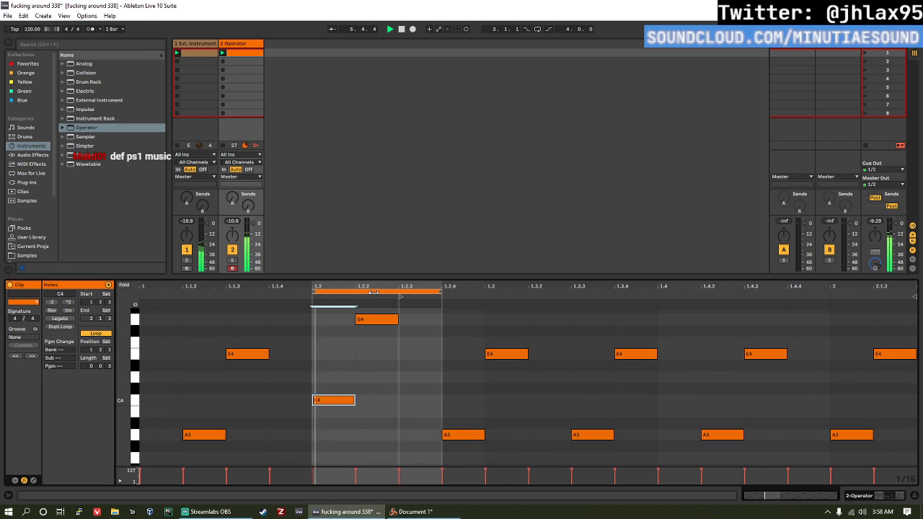
Step: Shift the loop to start at 1.2.2 and raise the A3 at 1.2.4 to C4
left_click_drag(380, 292, 424, 292)
scroll(459, 368, "down", 3)
left_click(455, 396)
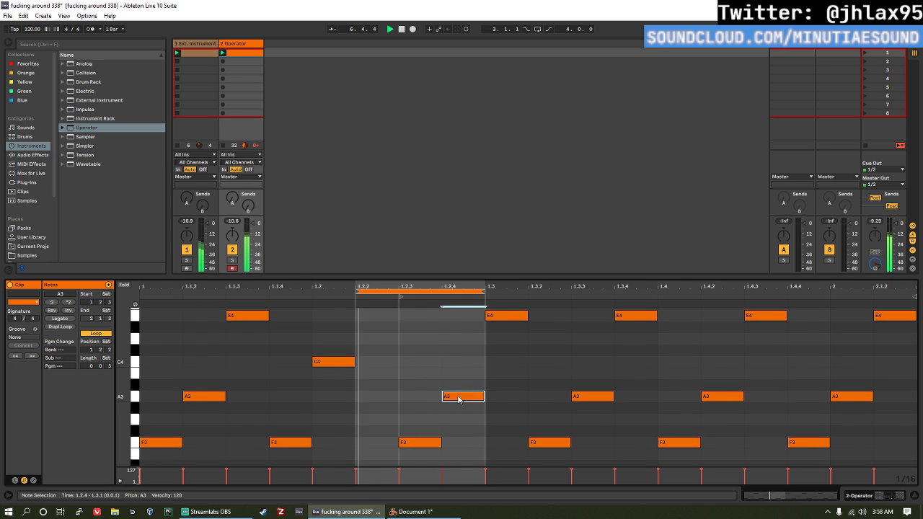
left_click_drag(455, 396, 456, 362)
scroll(445, 344, "up", 3)
Step: Shift the loop to start at 1.2.4 and lower the F3 at 1.3.2 to D3
left_click_drag(418, 291, 505, 290)
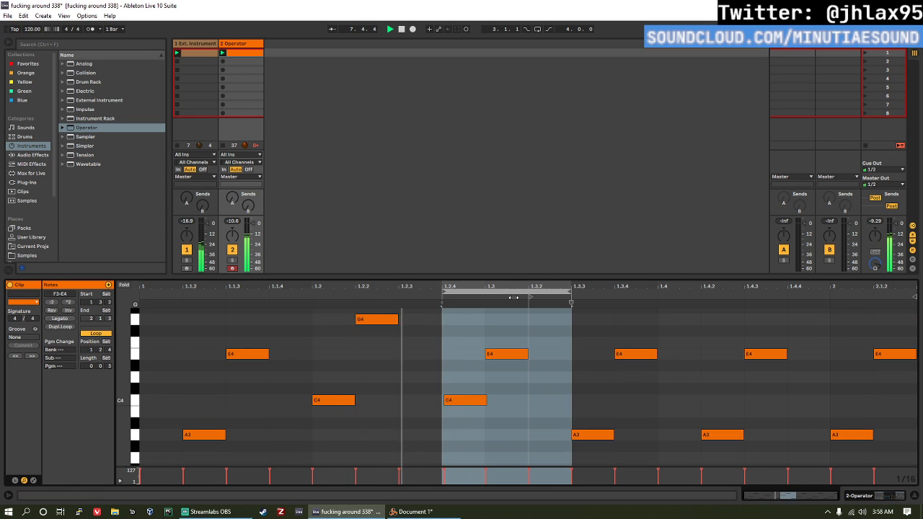
scroll(529, 371, "down", 4)
left_click(537, 403)
left_click_drag(538, 401, 542, 433)
scroll(509, 374, "up", 2)
scroll(510, 375, "up", 3)
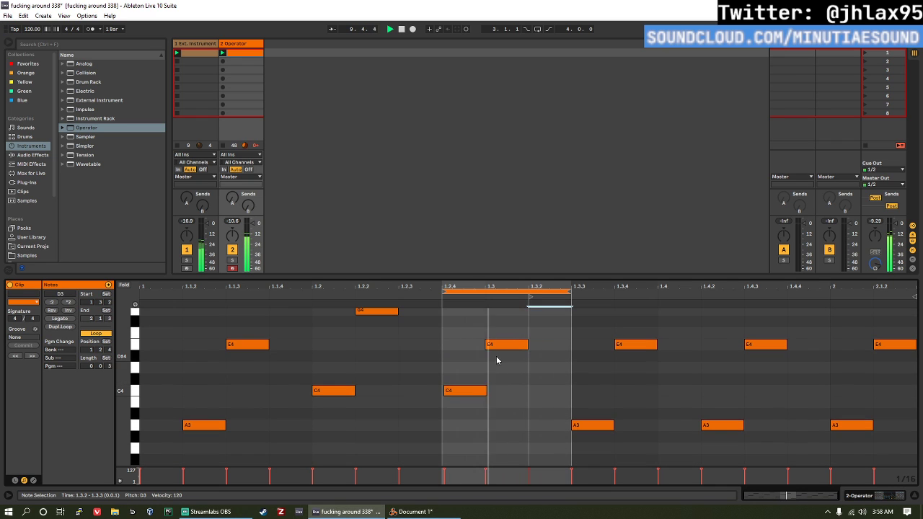
Step: Lower the C4 at 1.2.4 back to A3 and try sliding the loop across the notes
left_click_drag(482, 382, 489, 418)
scroll(488, 412, "down", 1)
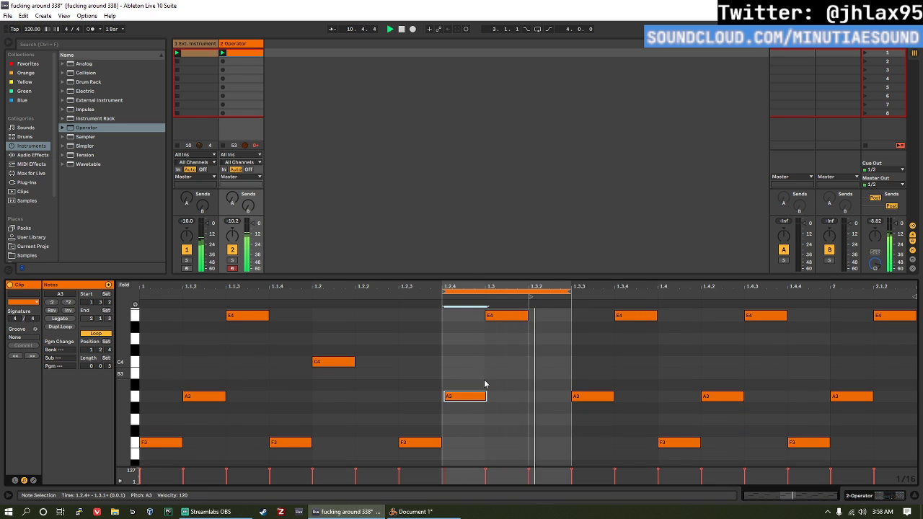
scroll(485, 382, "up", 2)
left_click_drag(495, 291, 512, 318)
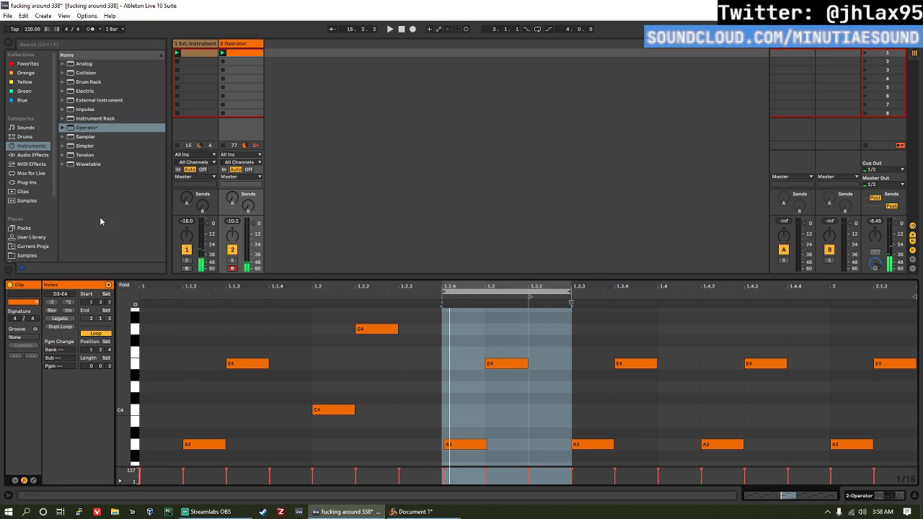
Step: Return the loop to the clip's start and record into the Arrangement while sliding the loop across the note groups
left_click(249, 55)
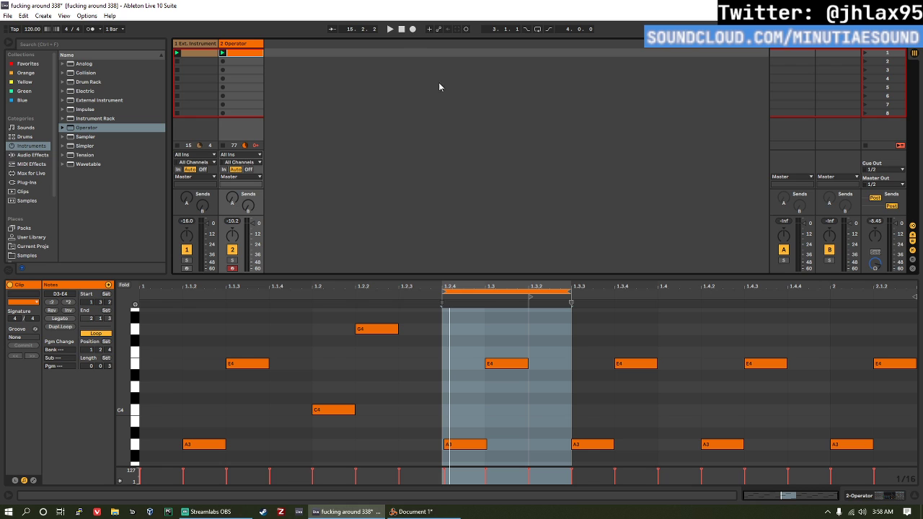
left_click_drag(514, 290, 200, 298)
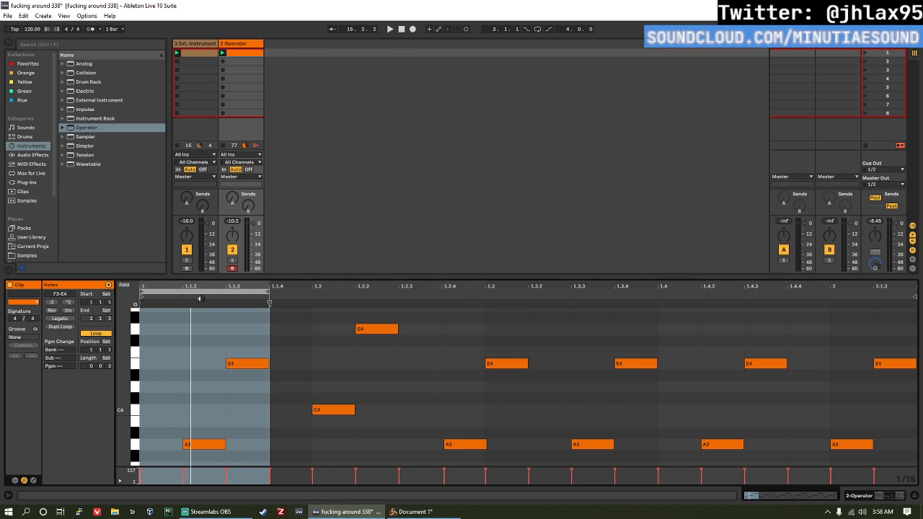
scroll(379, 379, "down", 3)
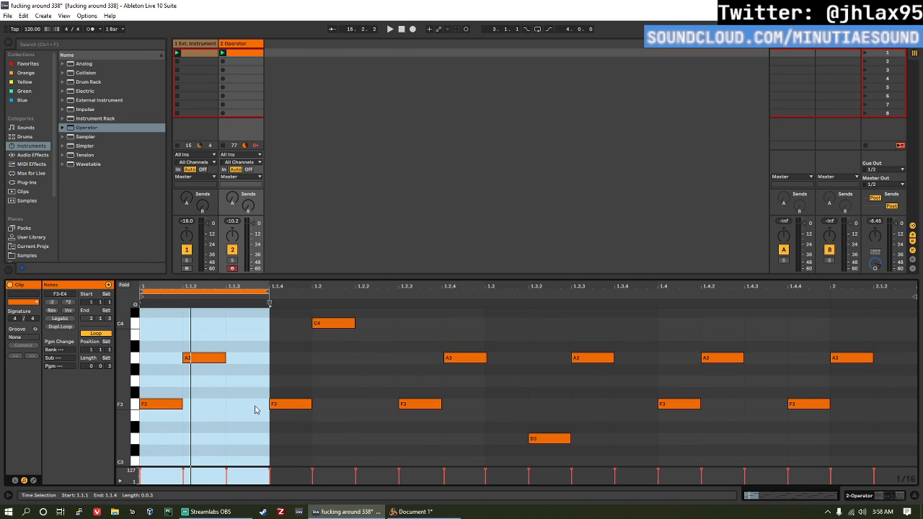
scroll(360, 375, "up", 2)
scroll(513, 363, "down", 3)
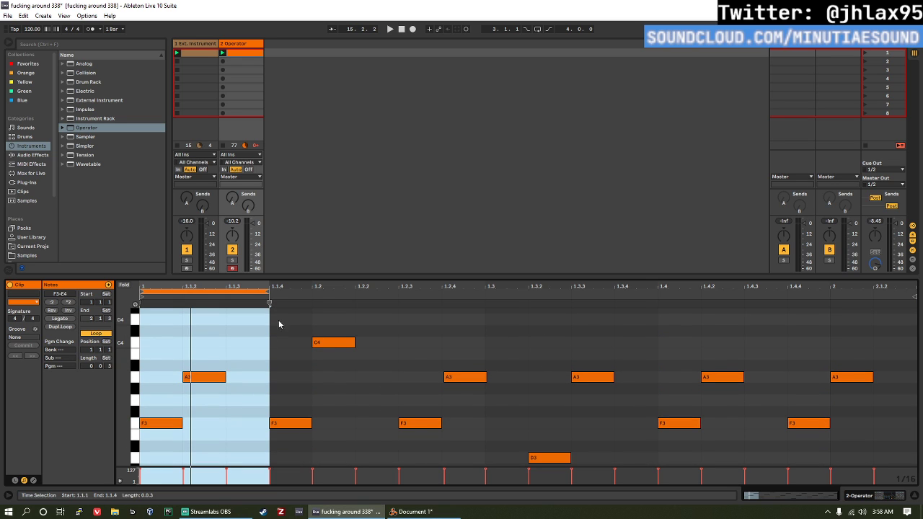
scroll(418, 381, "up", 3)
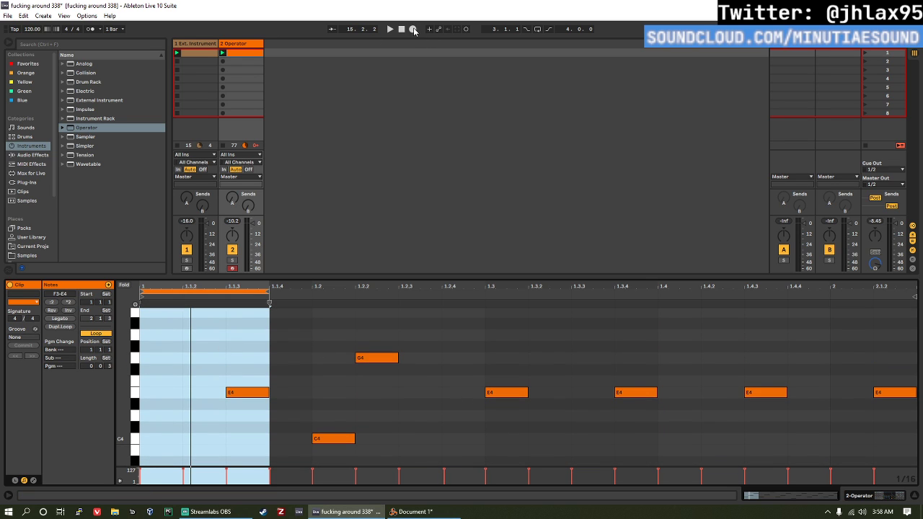
left_click(412, 28)
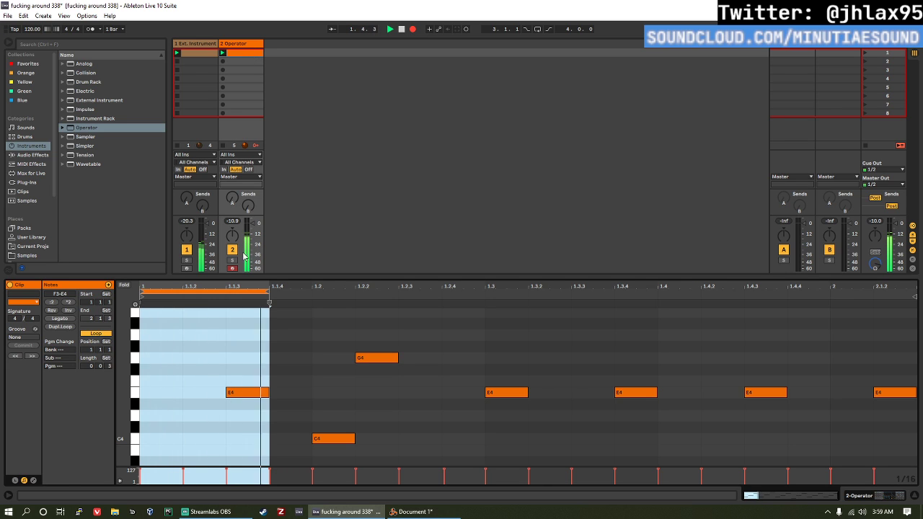
left_click_drag(207, 292, 276, 316)
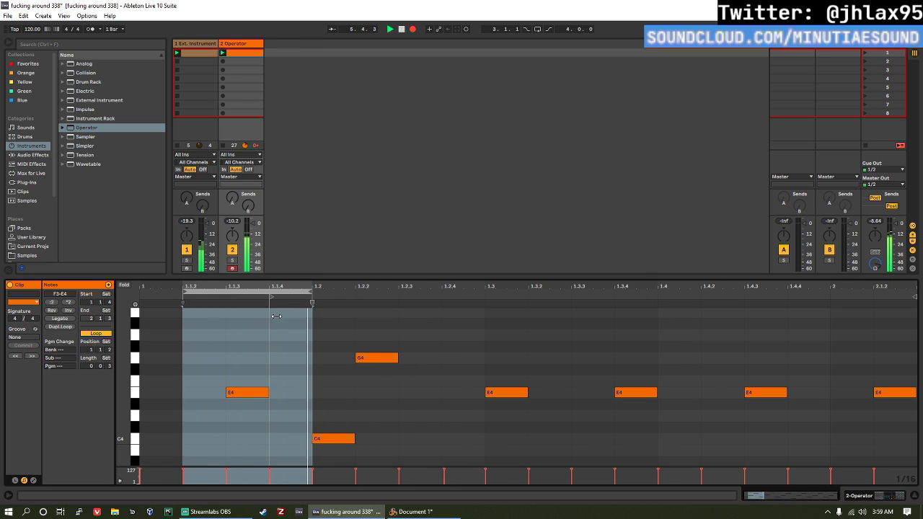
Step: In the Arrangement, consolidate the recorded Operator material from bar 2 to bar 6 into one clip and enable its loop
key("Tab")
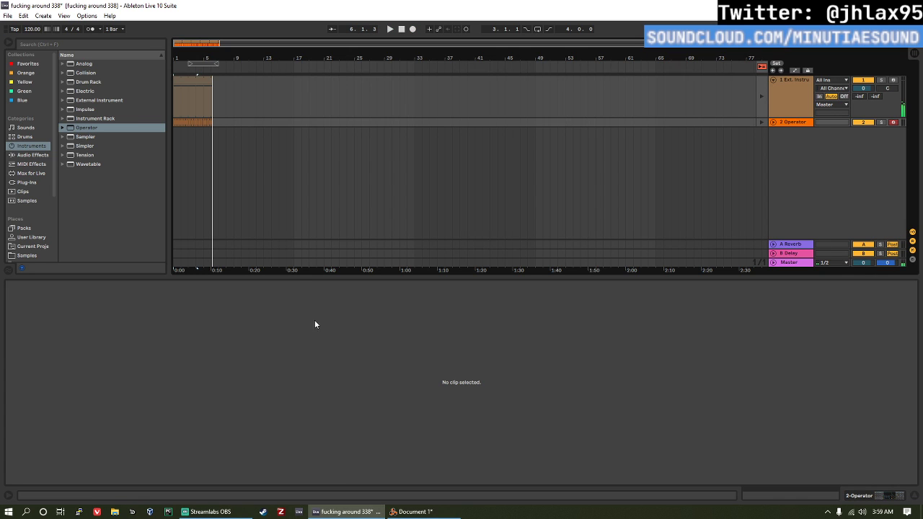
left_click(773, 123)
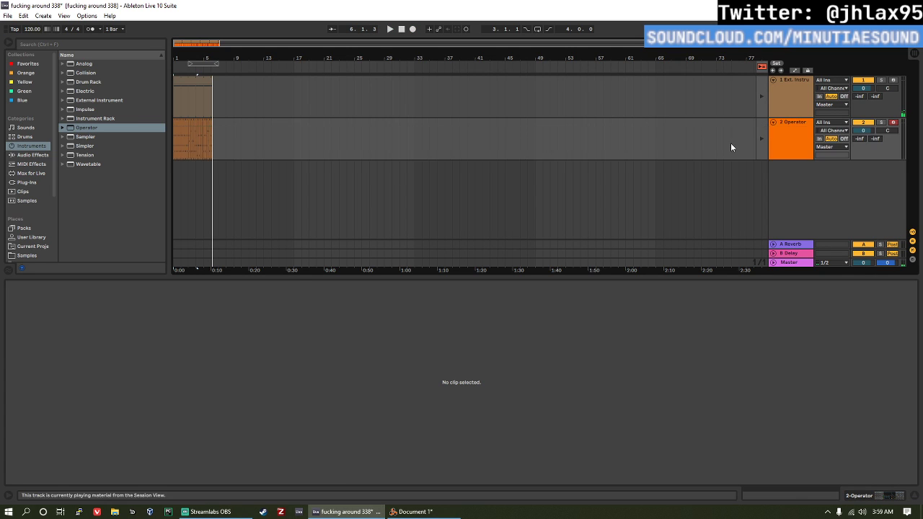
scroll(200, 156, "up", 6)
scroll(225, 160, "left", 2)
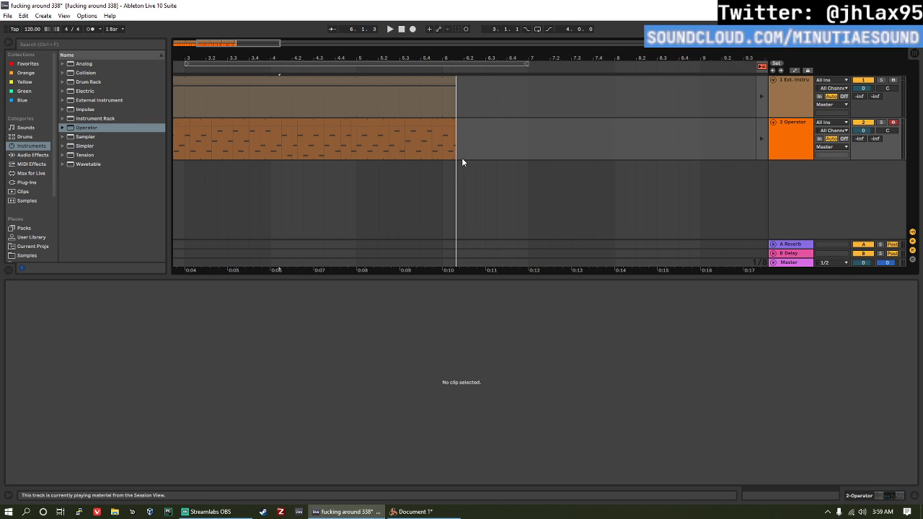
key("minus")
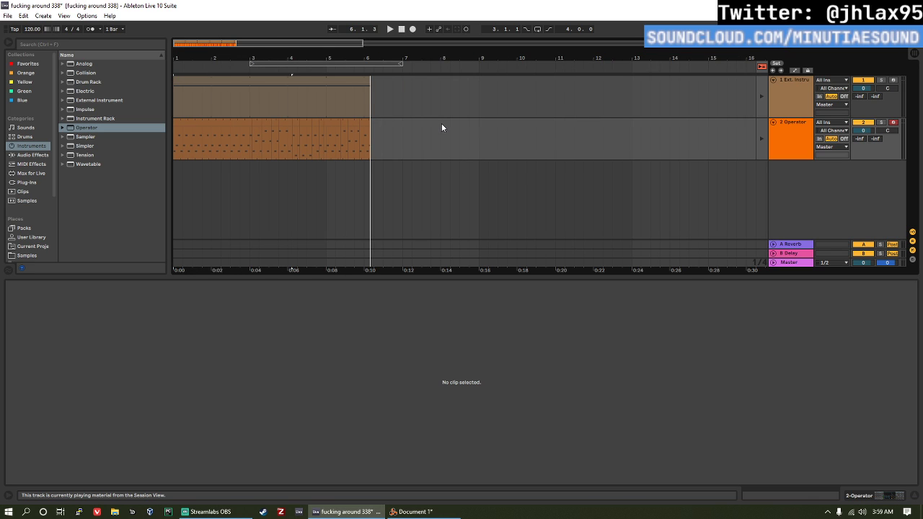
scroll(328, 108, "down", 3)
left_click(275, 124)
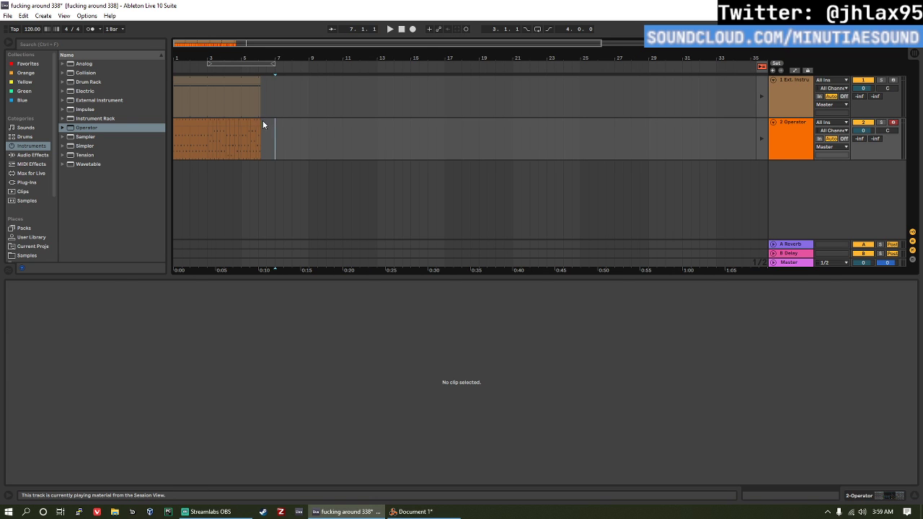
left_click_drag(263, 124, 191, 124)
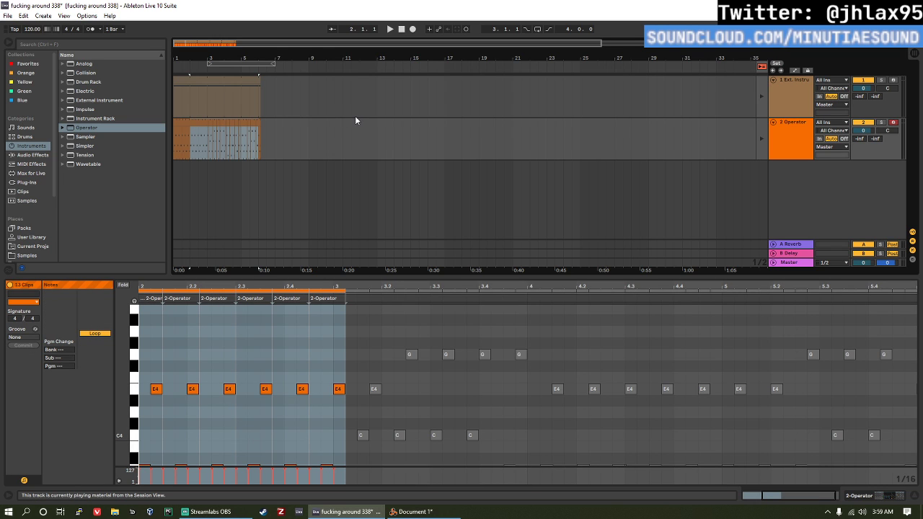
key("ctrl+j")
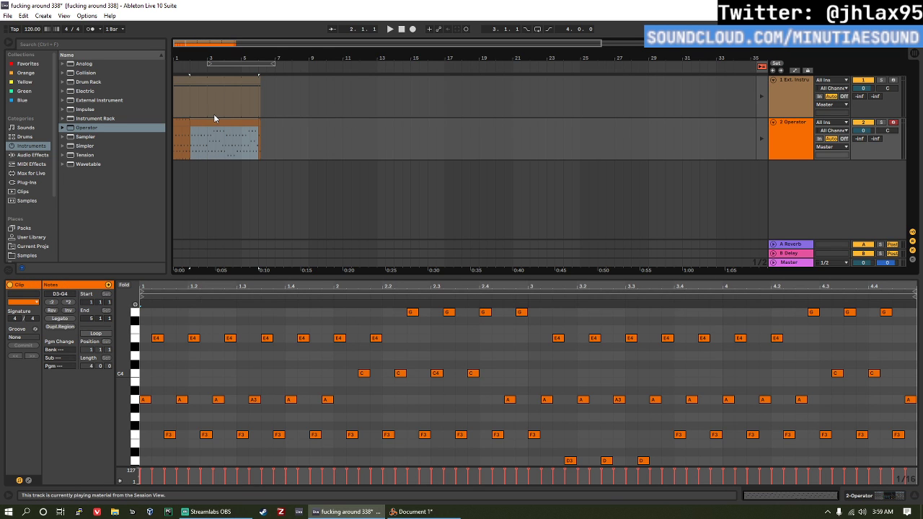
left_click(96, 333)
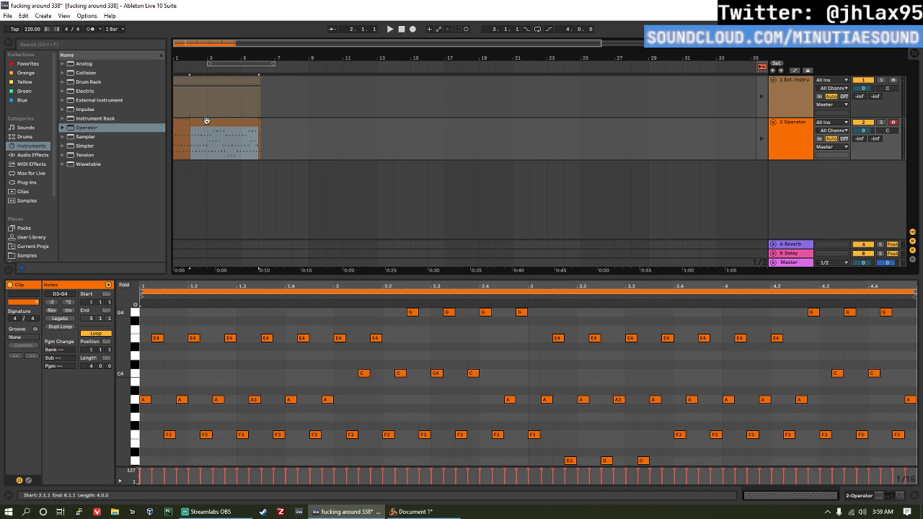
Step: Place the consolidated clip in the Operator track's second Session View slot and launch it
key("Tab")
left_click(221, 64)
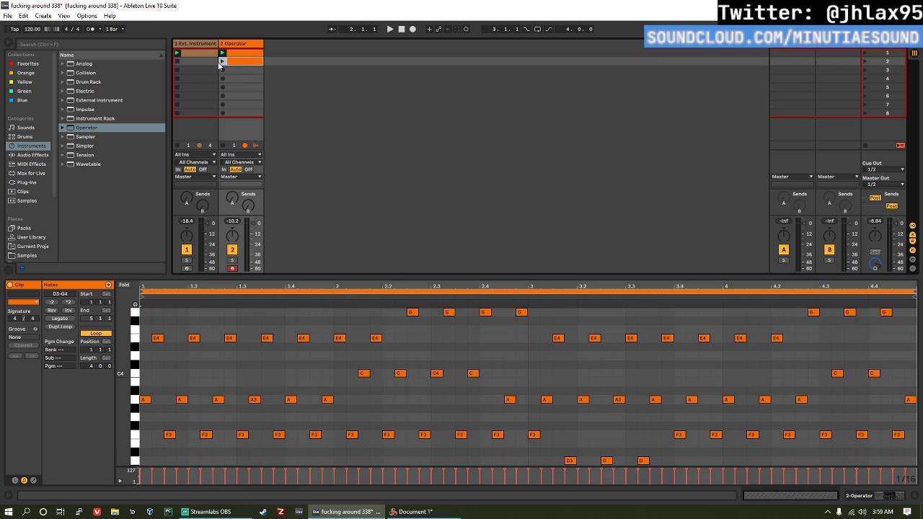
left_click(221, 62)
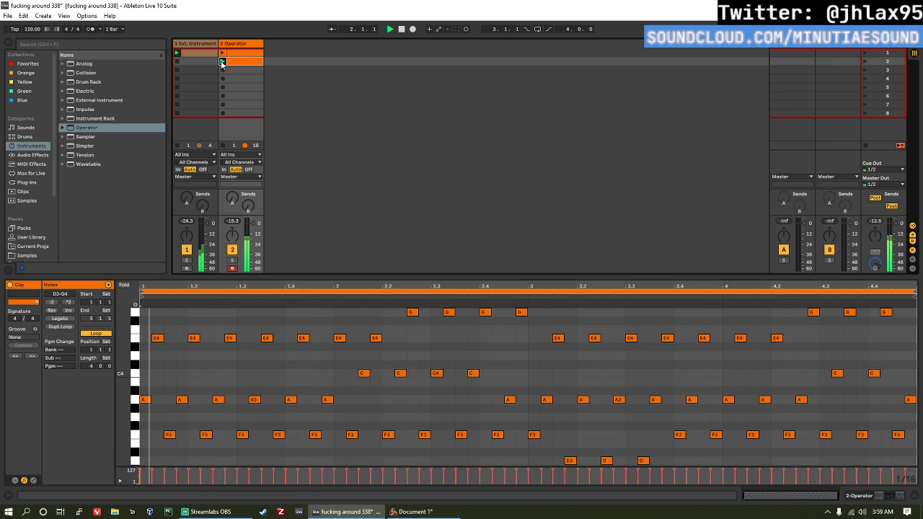
Step: Transpose the E4 at 1.2.4 of the consolidated clip to F4, trying higher pitches during playback
left_click(229, 339)
key("Up")
key("Up")
key("space")
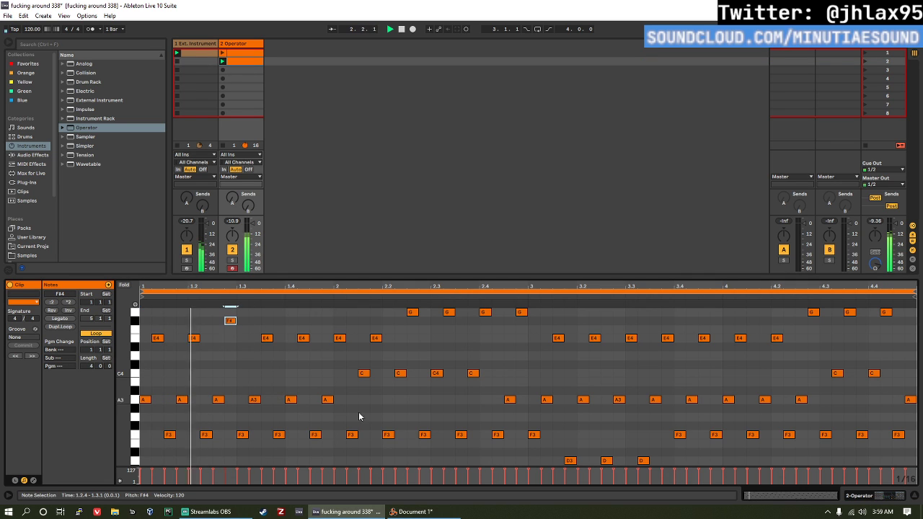
key("Up")
key("Up")
key("Up")
key("Up")
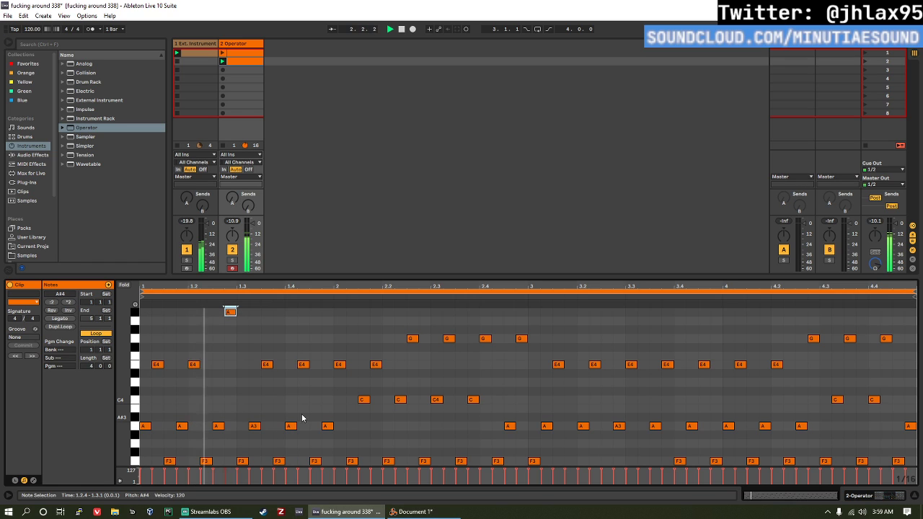
key("Down")
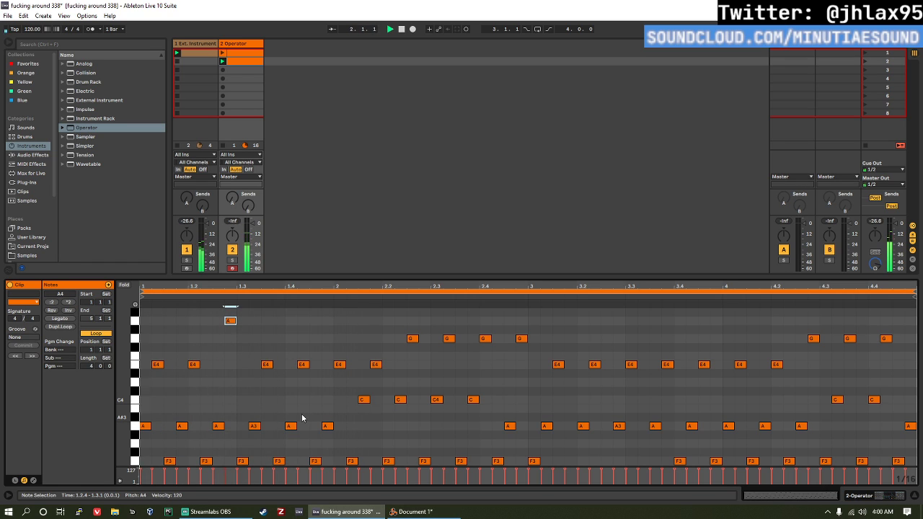
key("Down")
key("Down")
key("Down")
key("Down")
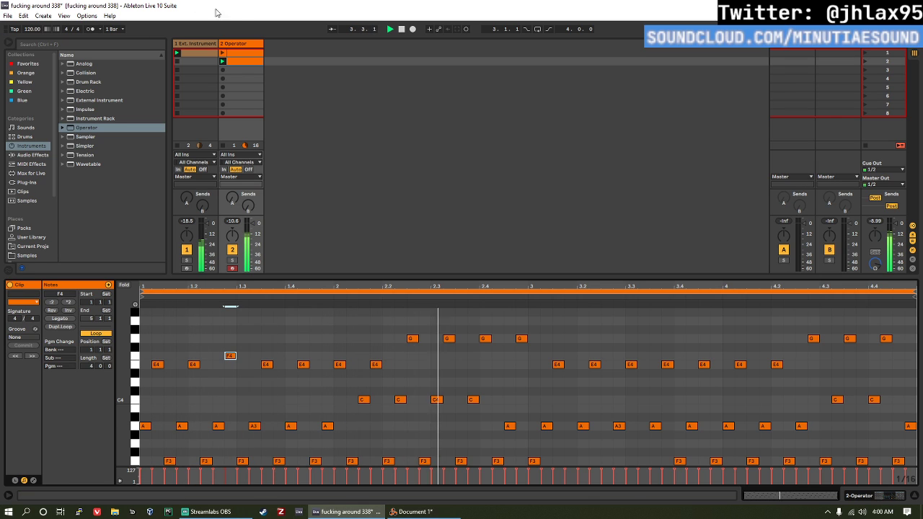
Step: Raise the G4 at 2.4.4 to A#4 and replay the clip from early in bar 2
left_click(521, 338)
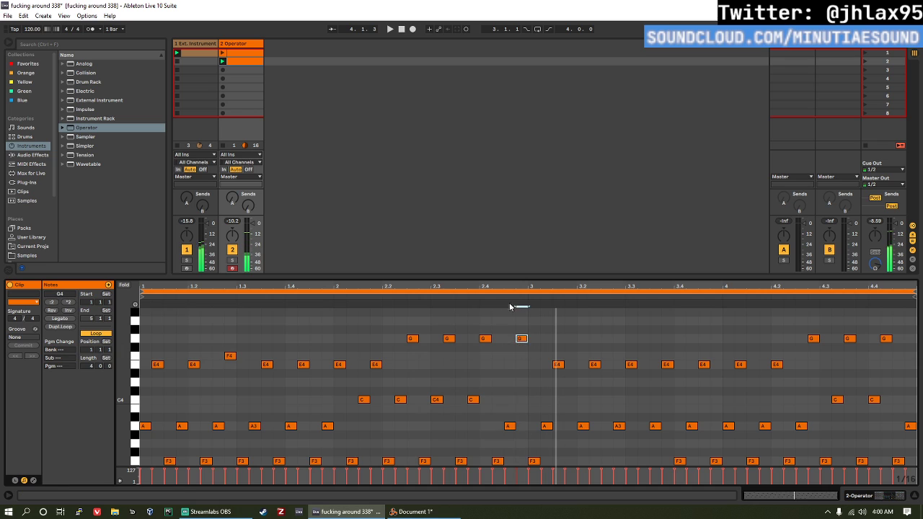
key("Up")
key("Up")
key("Up")
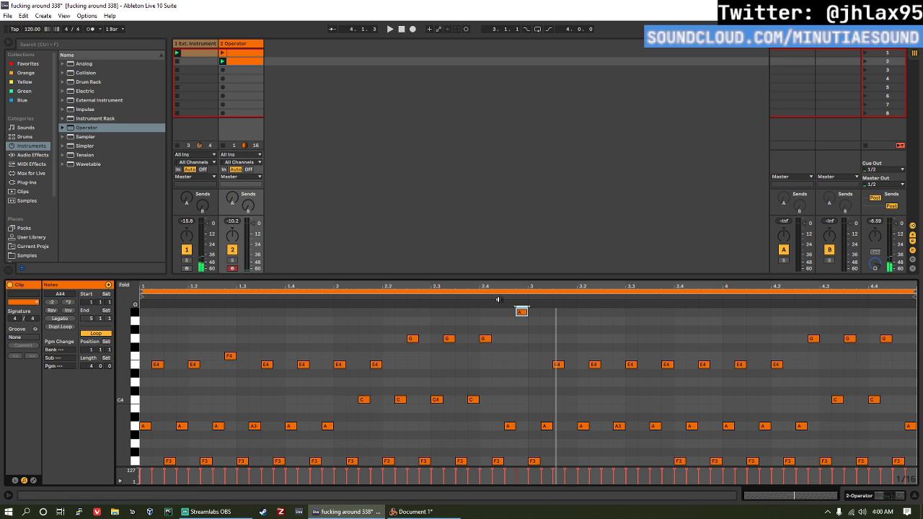
left_click(359, 299)
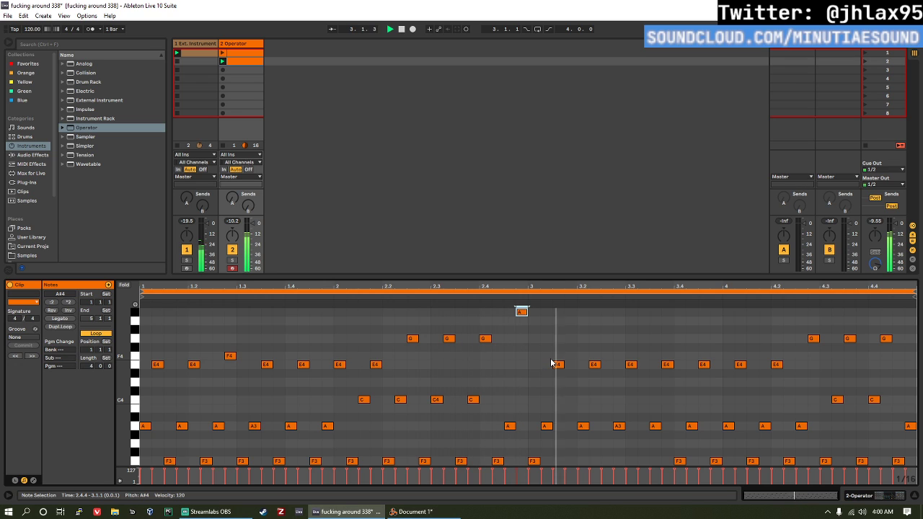
Step: Lower the A#4 at 2.4.4 to A4, and raise the three E4 notes between 3.3.1 and 3.4.4 to F4
key("Down")
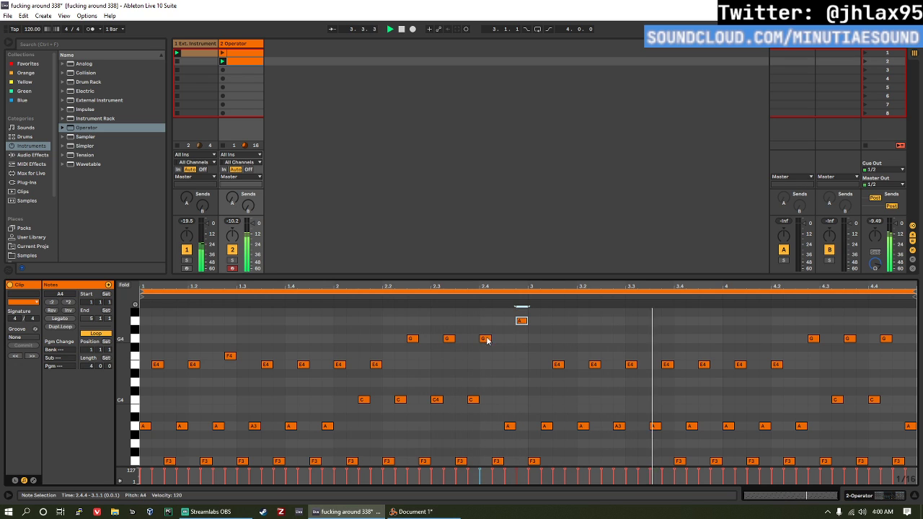
left_click(327, 297)
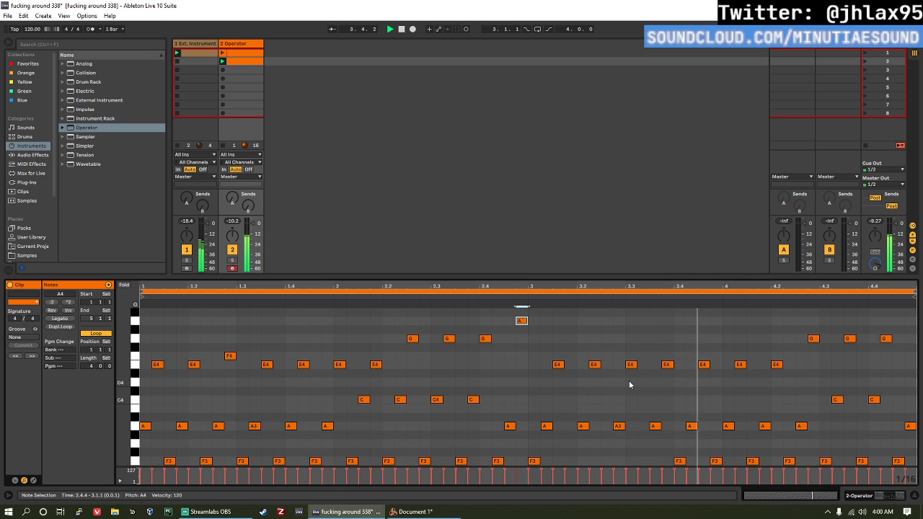
left_click_drag(629, 385, 714, 359)
key("Up")
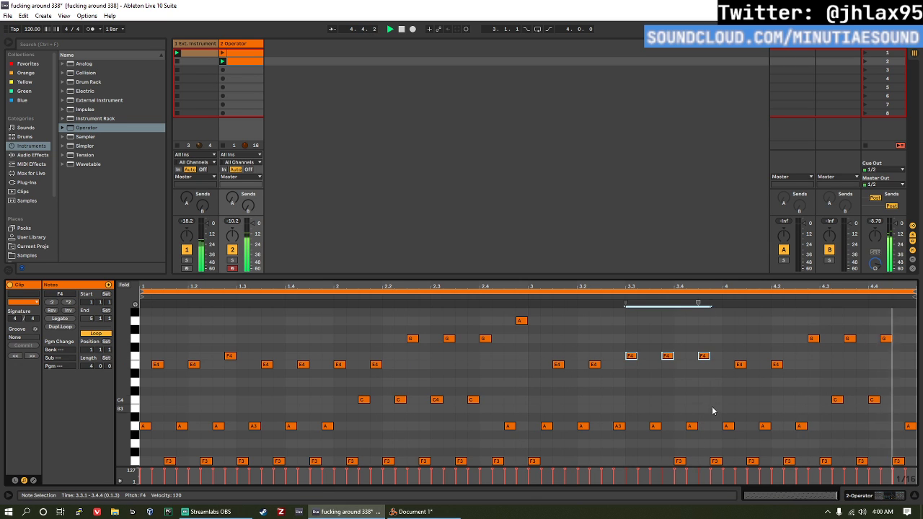
Step: Transpose the four F3 notes between 4.2.2 and 4.4.4 down to C3
scroll(707, 415, "down", 3)
left_click_drag(786, 424, 915, 354)
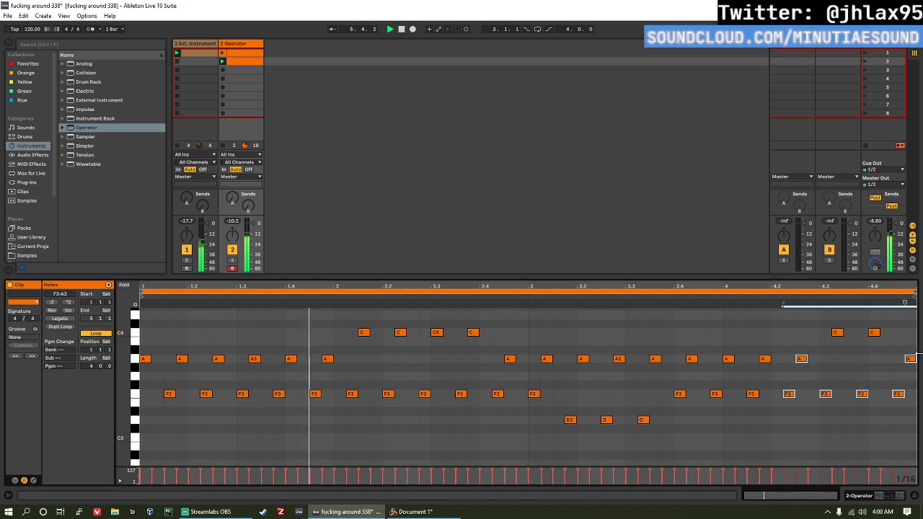
left_click_drag(788, 411, 918, 391)
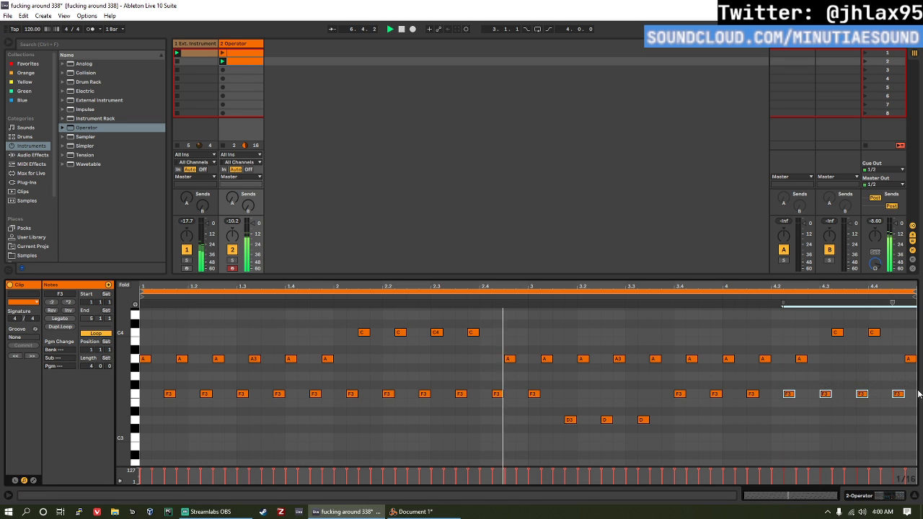
key("Down")
key("Down")
key("Down")
key("Down")
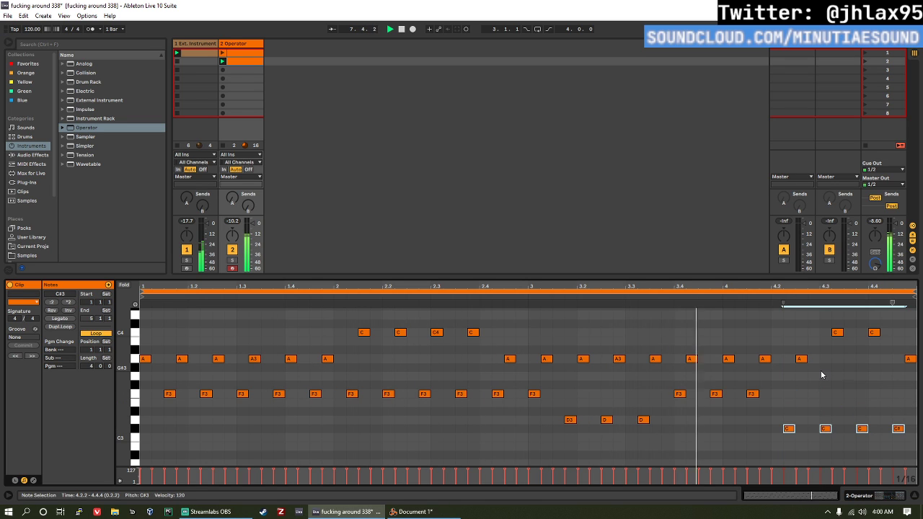
key("Down")
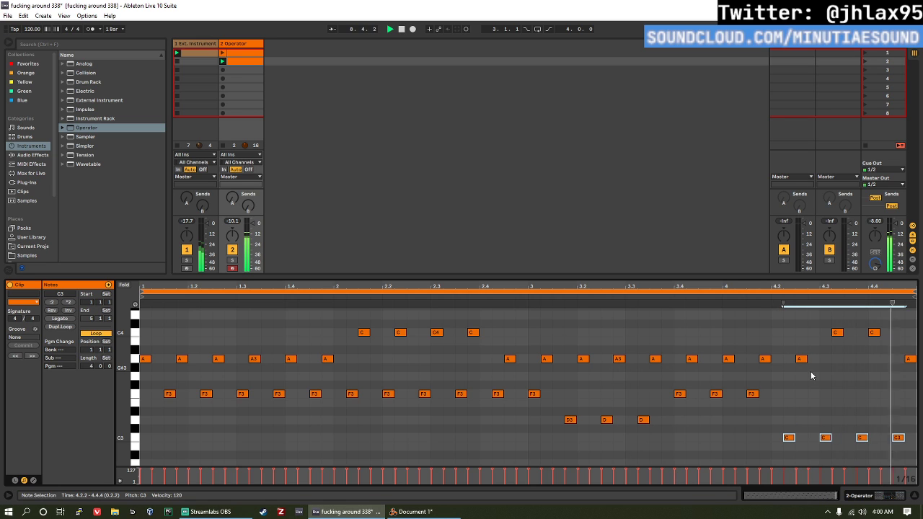
Step: Raise the last two of bar 4's C3 notes to E3 and F3 respectively, and stop playback
left_click(862, 437)
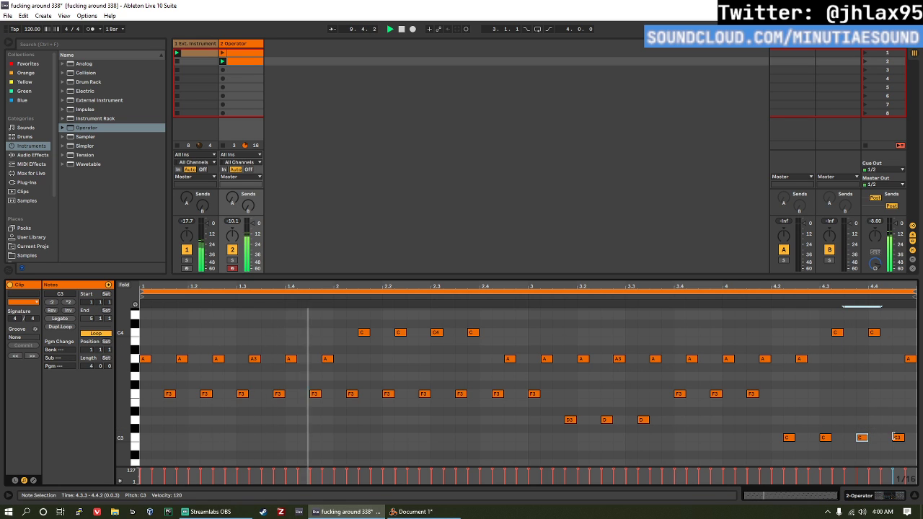
key("Up")
key("Up")
key("Up")
key("Up")
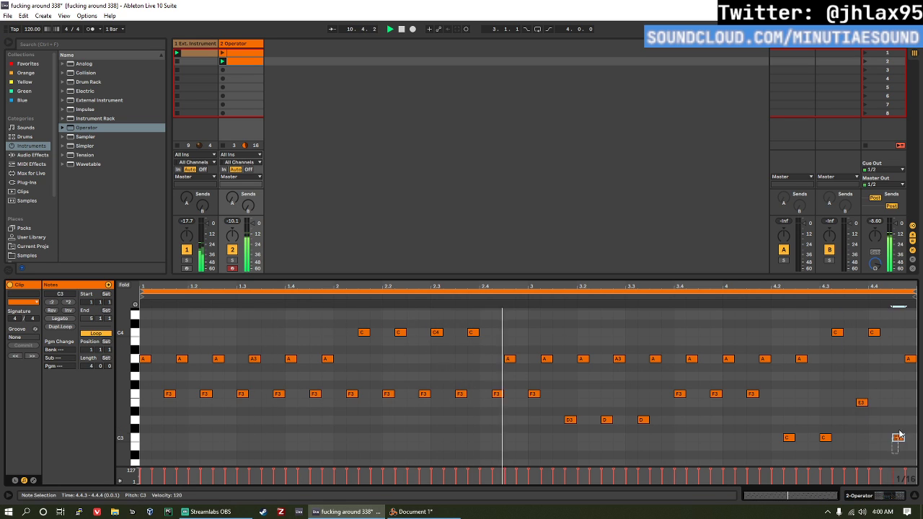
left_click_drag(898, 436, 898, 393)
left_click(571, 385)
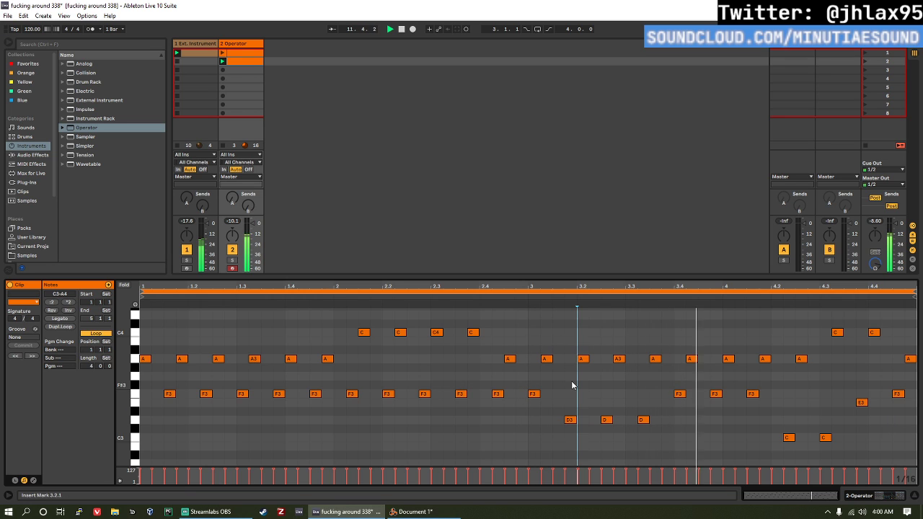
key("space")
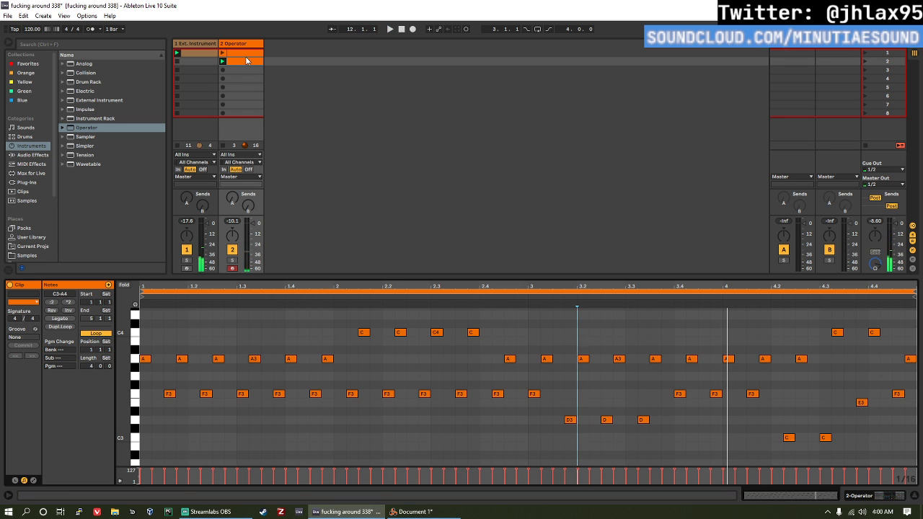
Step: Add a Delay after Operator with its filter at 1.34 kHz, width 4.30, feedback 61% and dry/wet 45%
double_click(249, 41)
left_click(30, 149)
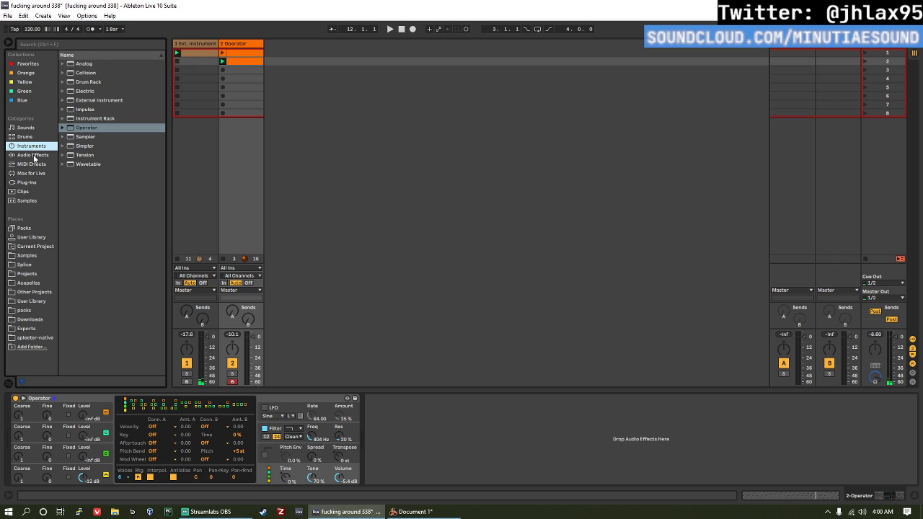
left_click(35, 155)
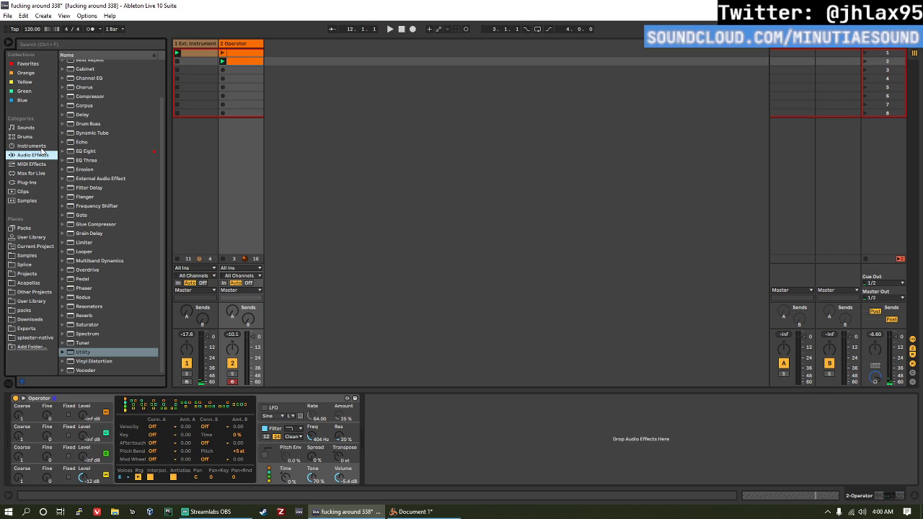
double_click(97, 115)
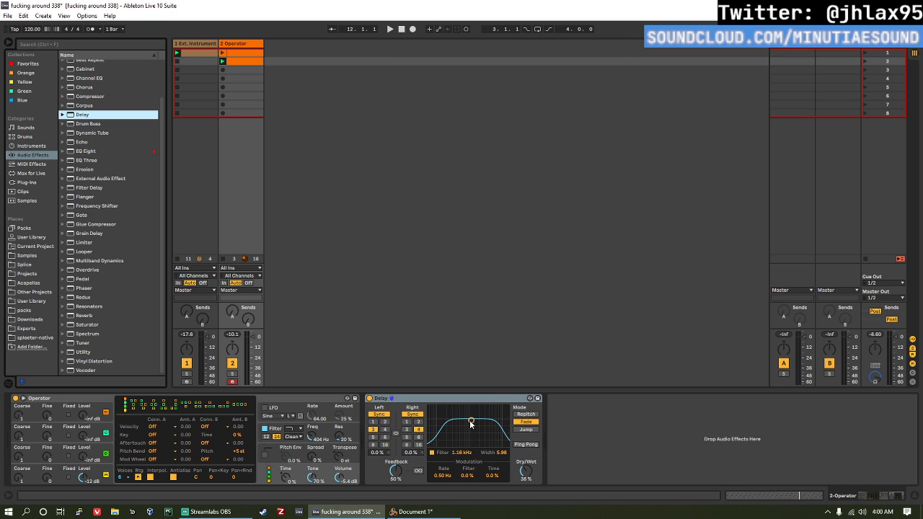
left_click_drag(470, 424, 454, 443)
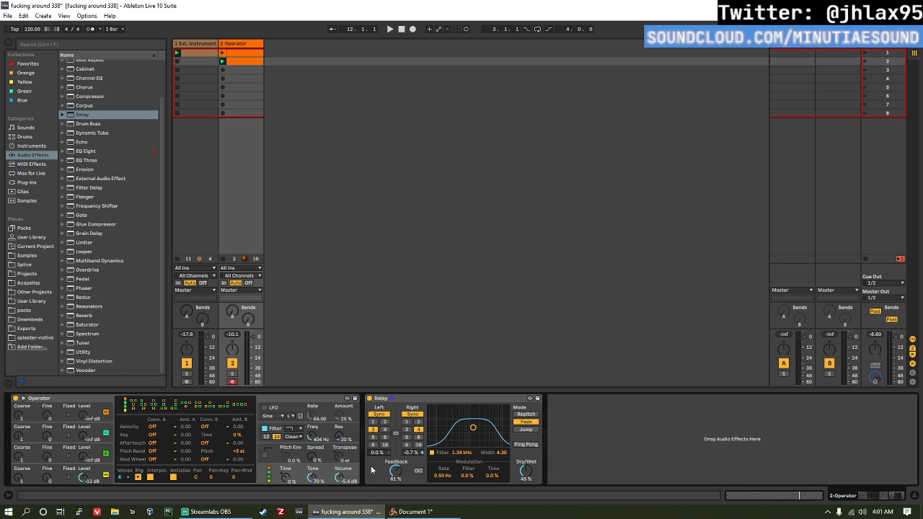
Step: During playback, lower Operator's filter frequency to 243 Hz and its volume to -5.7 dB
key("space")
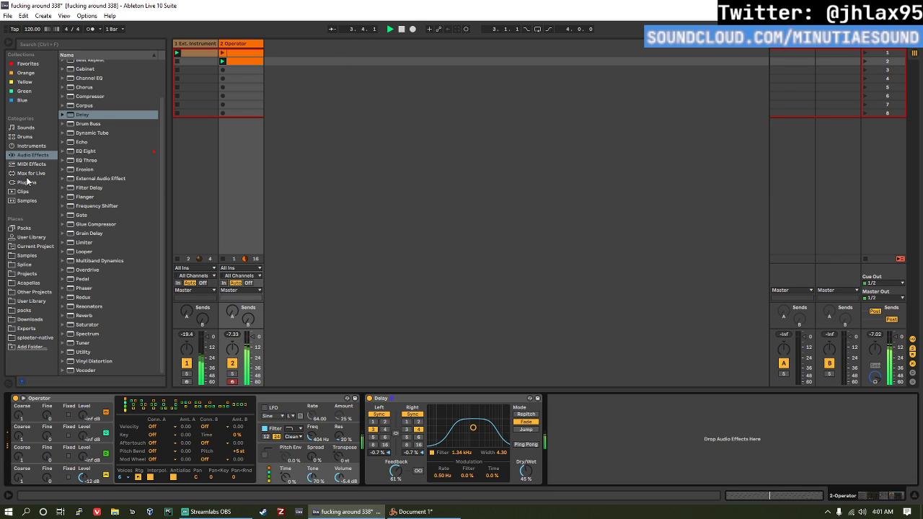
scroll(104, 88, "up", 1)
left_click(315, 438)
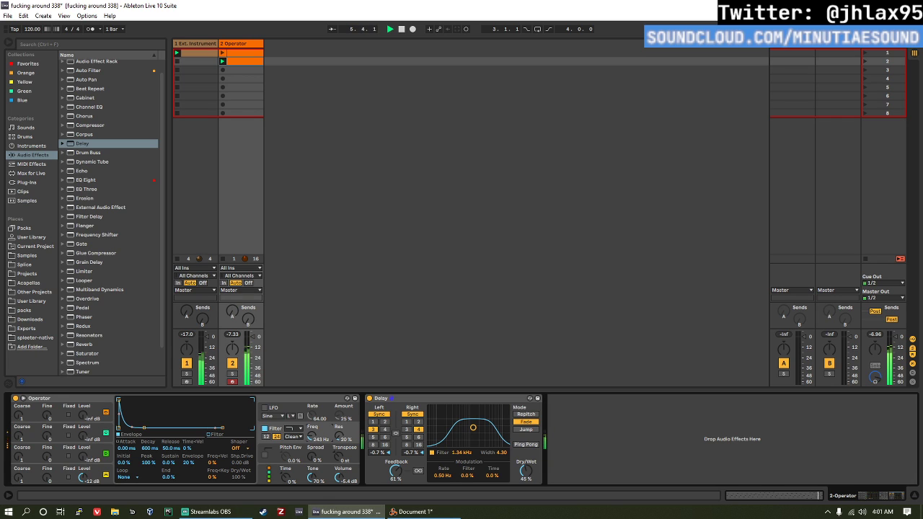
left_click_drag(341, 470, 341, 476)
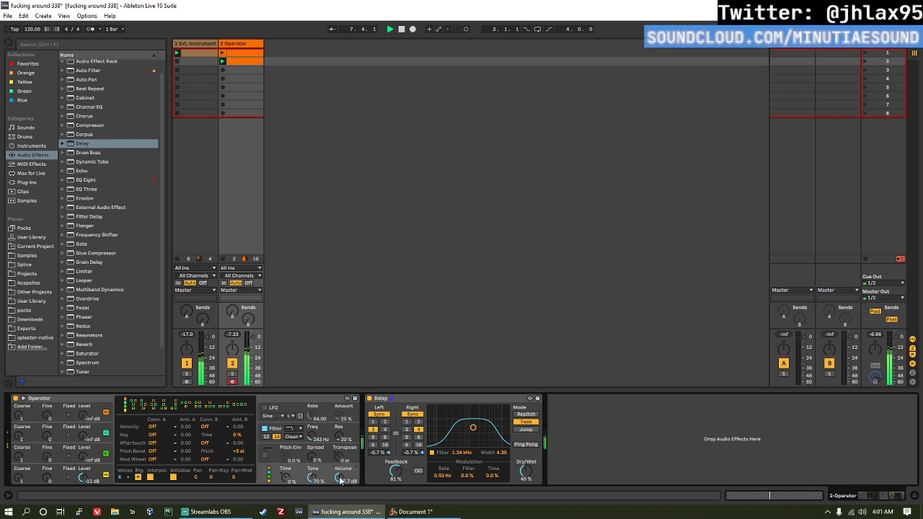
Step: Find the Reaktor 6 FX plug-in and add it after the Delay on the Operator track
left_click(29, 174)
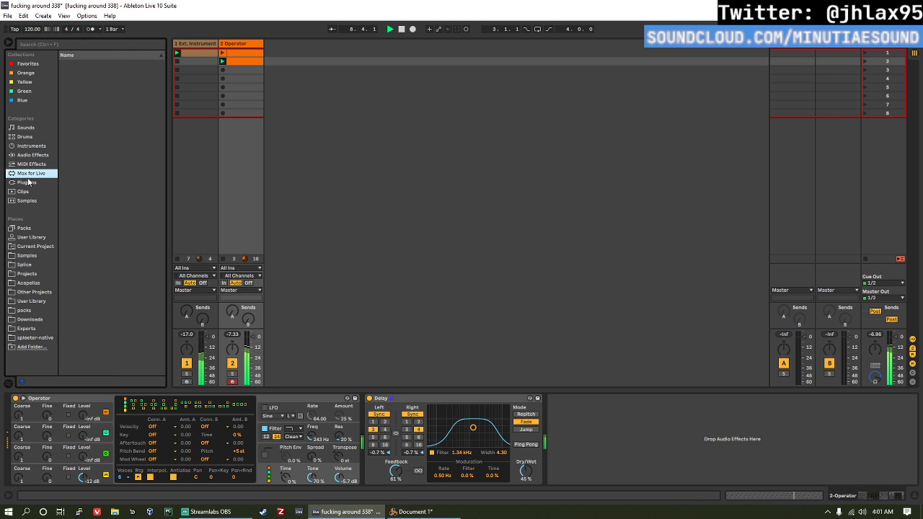
left_click(28, 182)
scroll(123, 292, "down", 10)
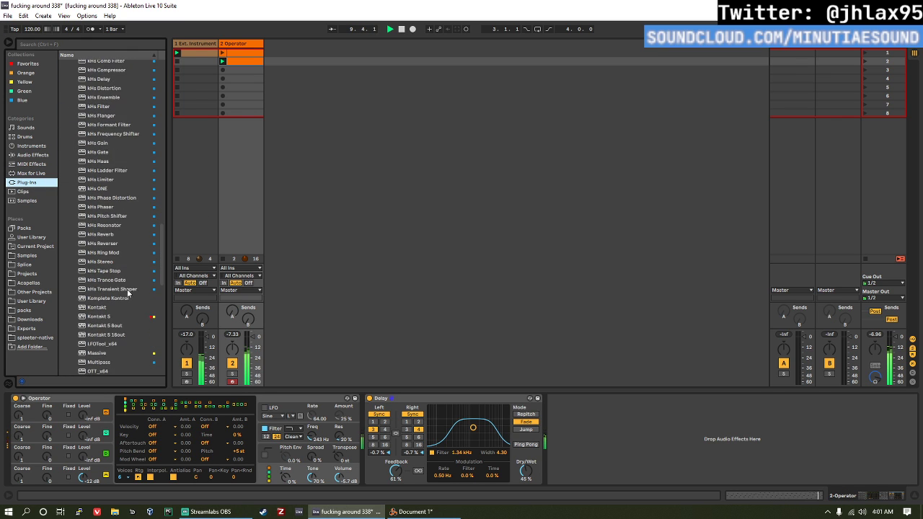
scroll(127, 292, "down", 10)
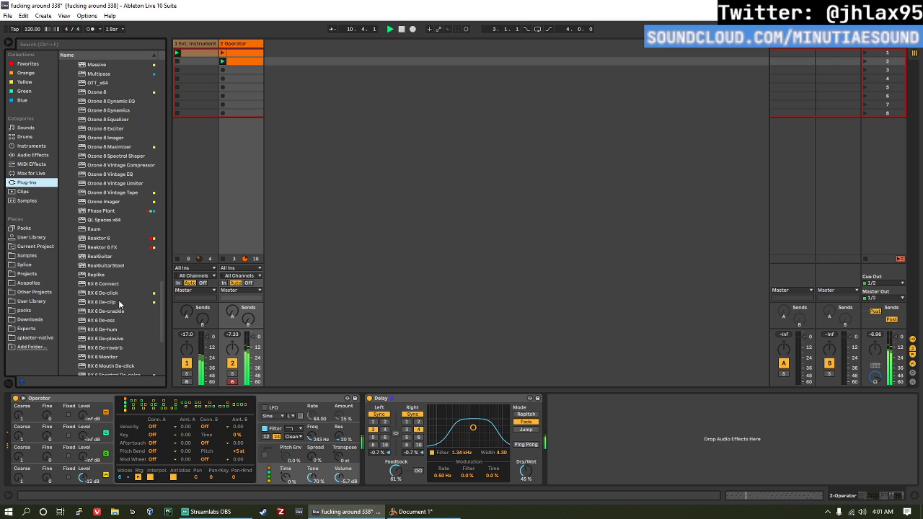
left_click_drag(123, 247, 577, 418)
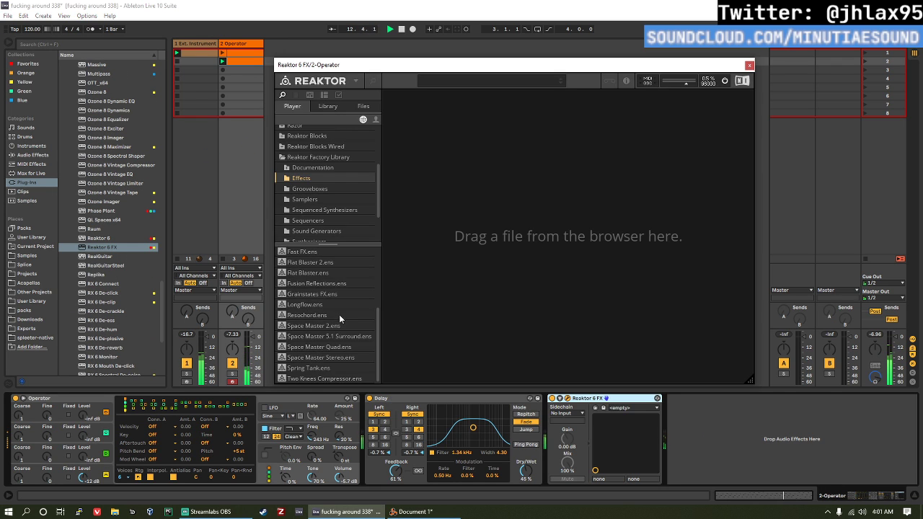
Step: Load the Space Master 2 ensemble into Reaktor 6 FX and choose its Metalverb snapshot
double_click(338, 318)
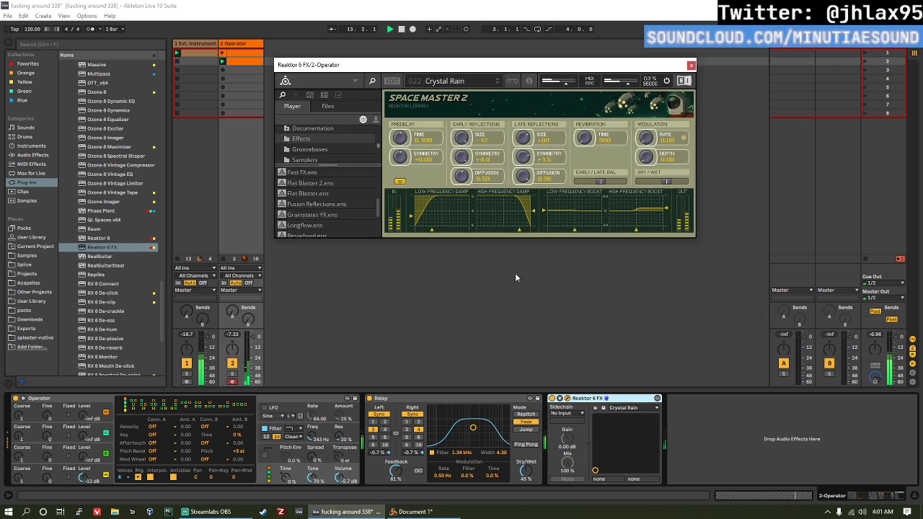
left_click(457, 83)
scroll(467, 144, "down", 5)
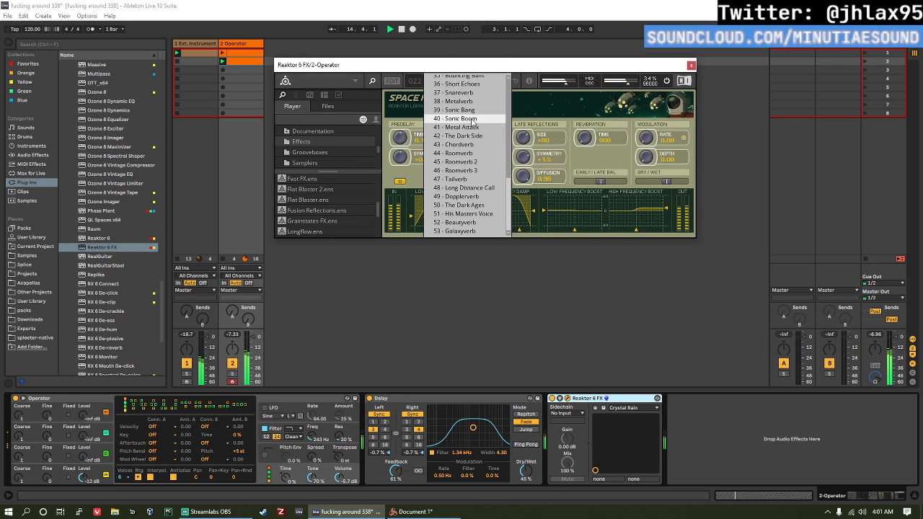
scroll(484, 121, "up", 1)
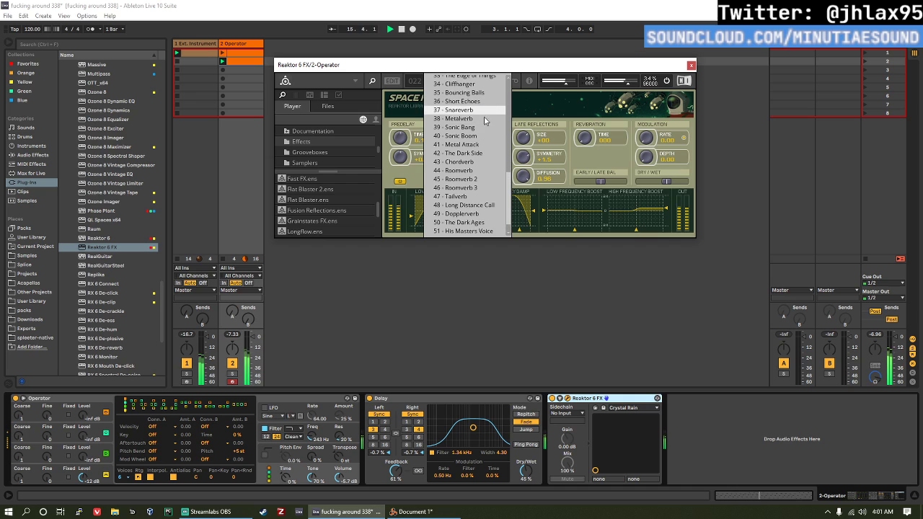
left_click(483, 119)
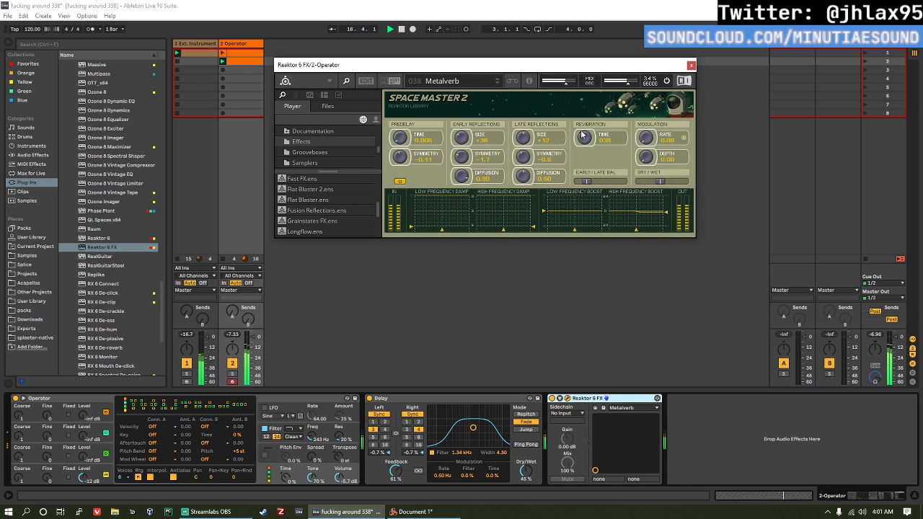
Step: Raise Space Master 2's reverberation time to about 60, shift the early/late balance towards late, and close the plug-in window
left_click_drag(582, 134, 583, 130)
left_click_drag(590, 183, 603, 184)
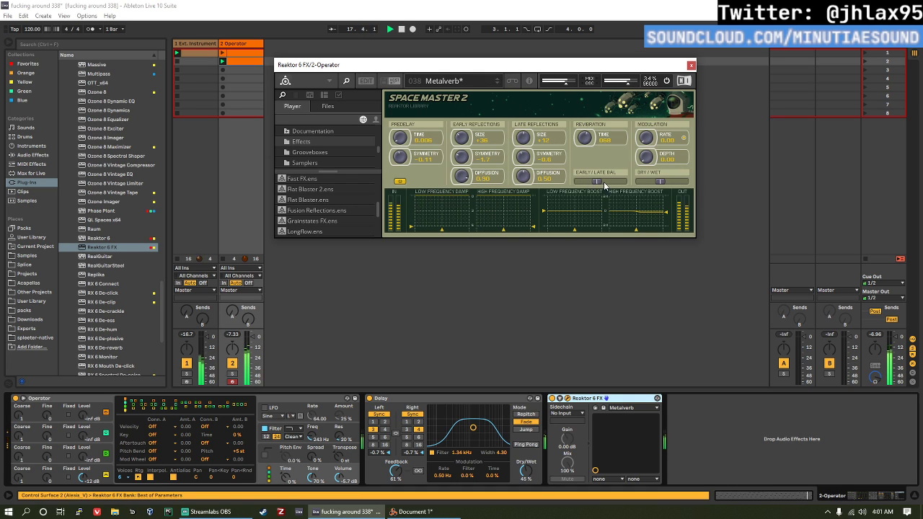
left_click(691, 65)
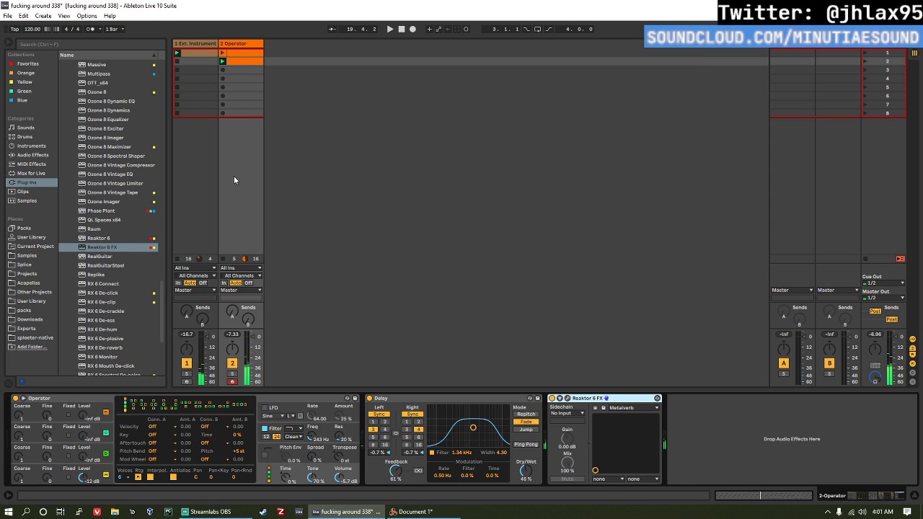
Step: Review the Operator track's device chain of Operator, Delay and Reaktor 6 FX, briefly reopening the Space Master 2 window
left_click(245, 44)
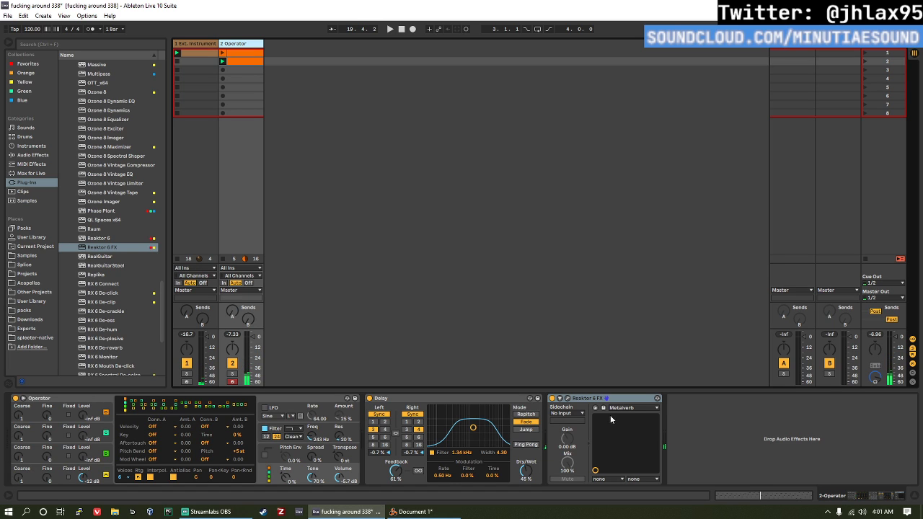
left_click(582, 399)
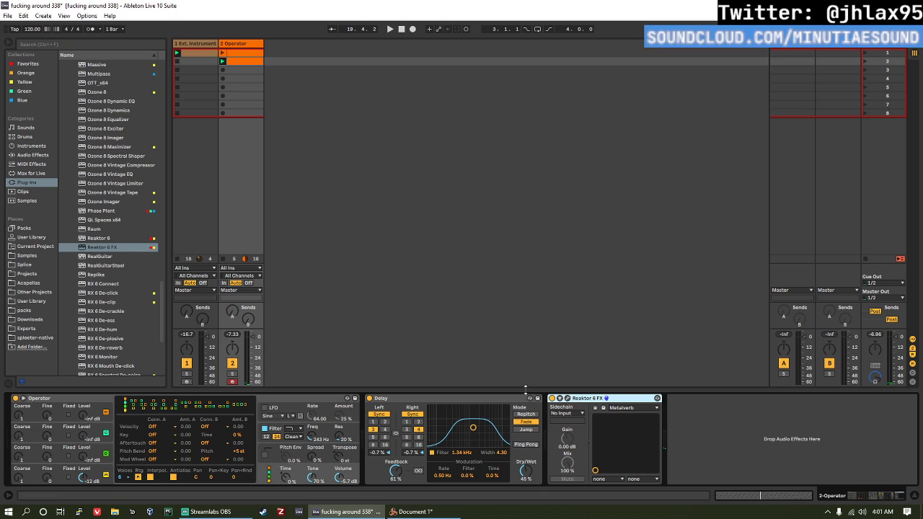
left_click(418, 401)
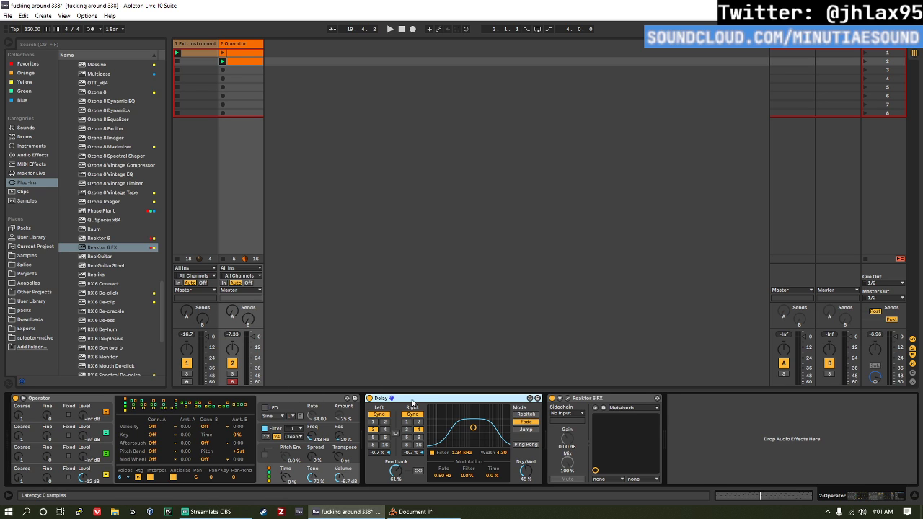
left_click(568, 398)
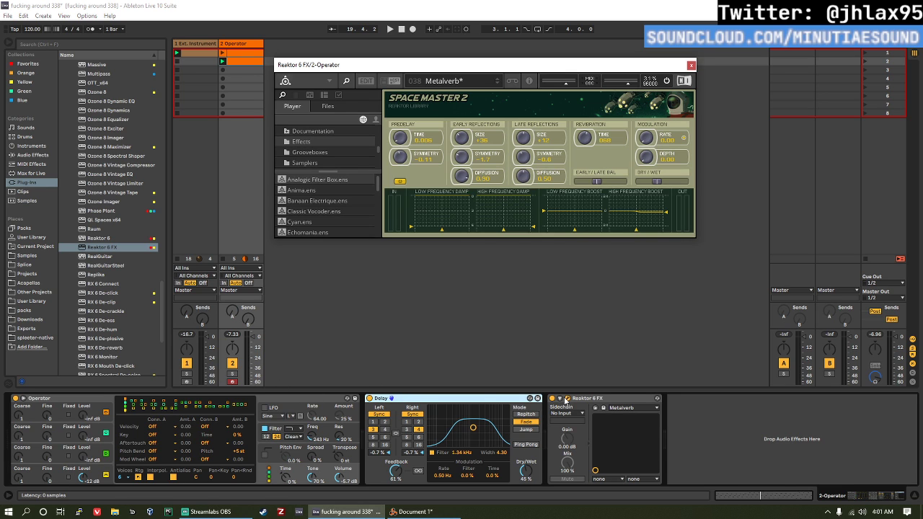
scroll(338, 188, "up", 5)
left_click(690, 66)
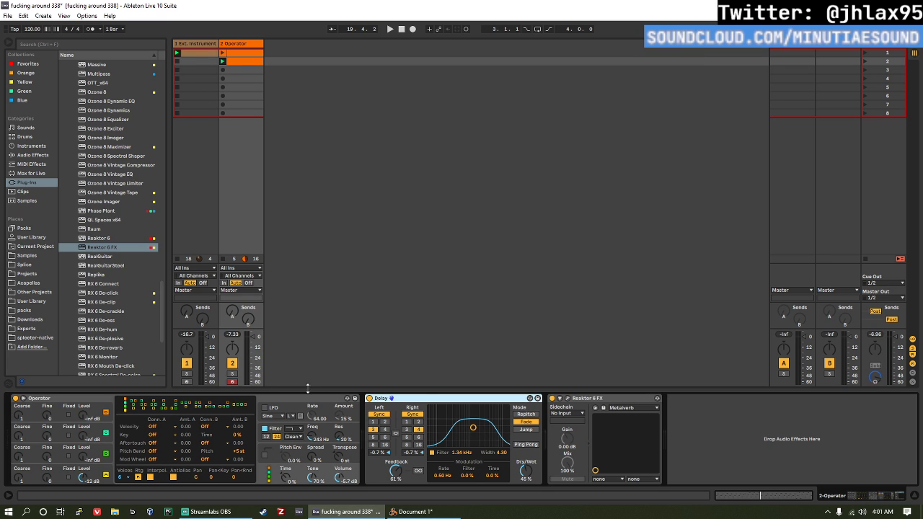
left_click(315, 401)
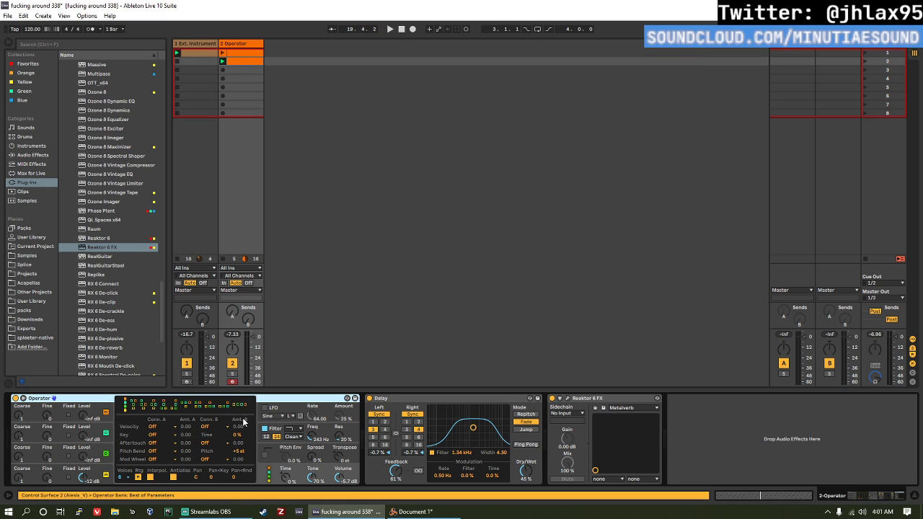
left_click(392, 401)
left_click(566, 409)
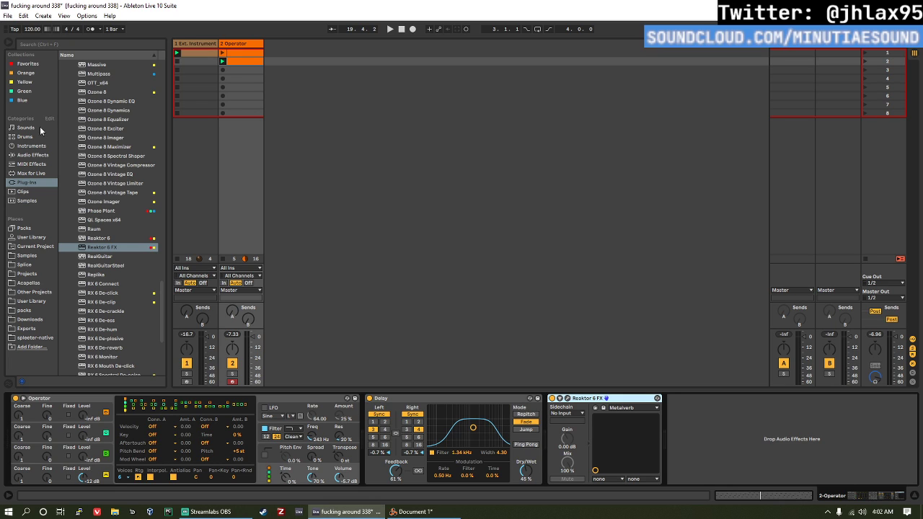
Step: Transpose all notes of the Operator track's second clip up one octave during playback, then return to the track's devices
key("space")
double_click(255, 52)
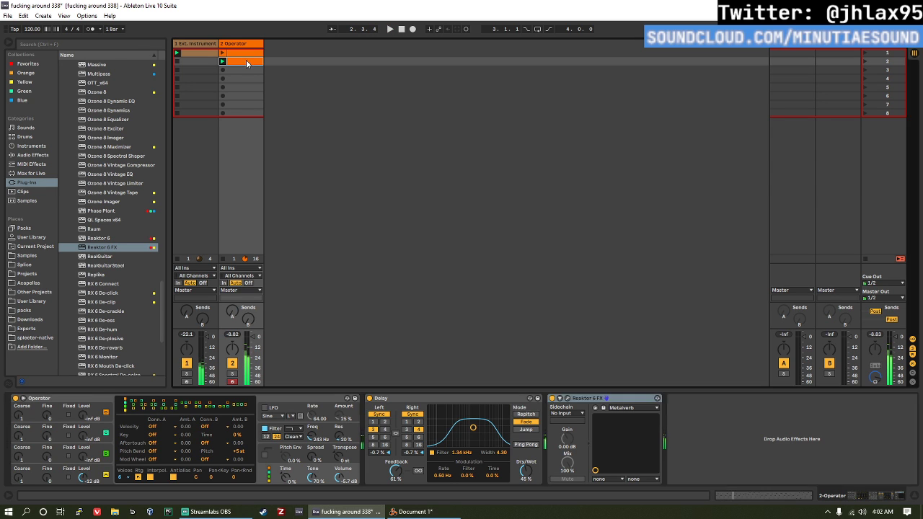
key("ctrl+a")
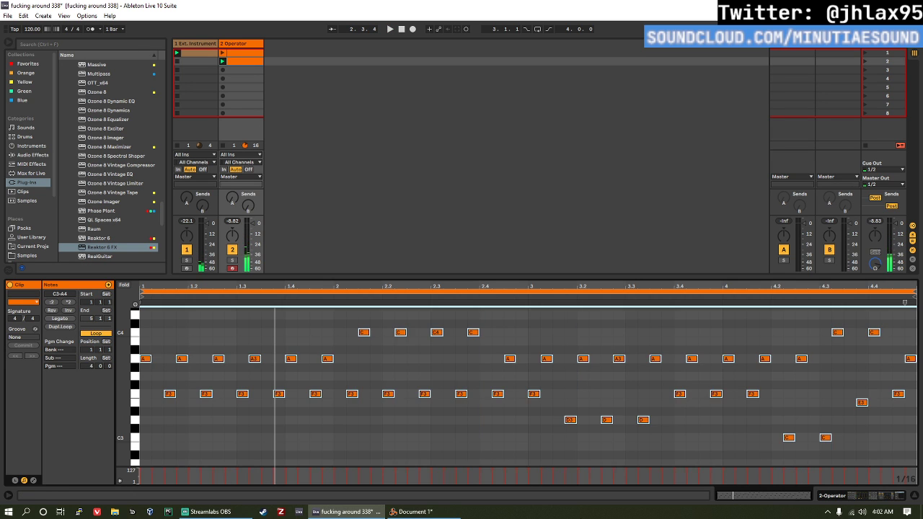
scroll(478, 387, "up", 3)
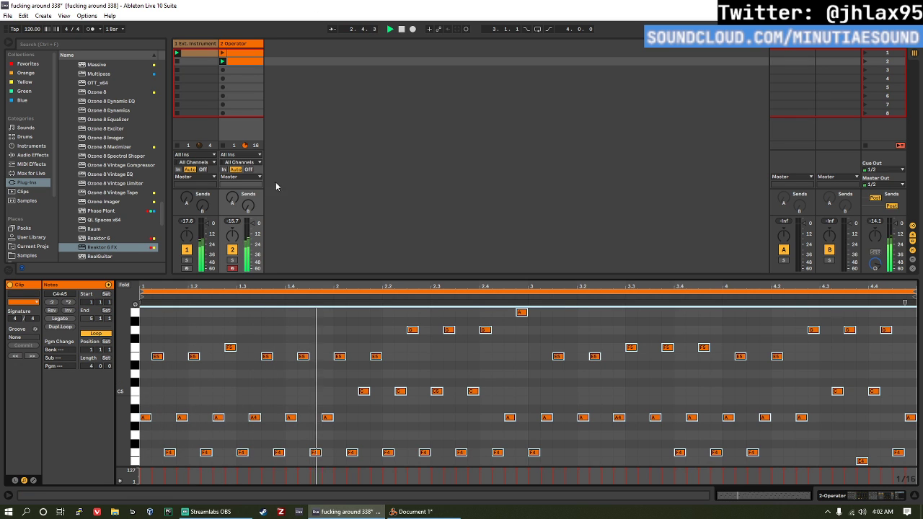
left_click(237, 45)
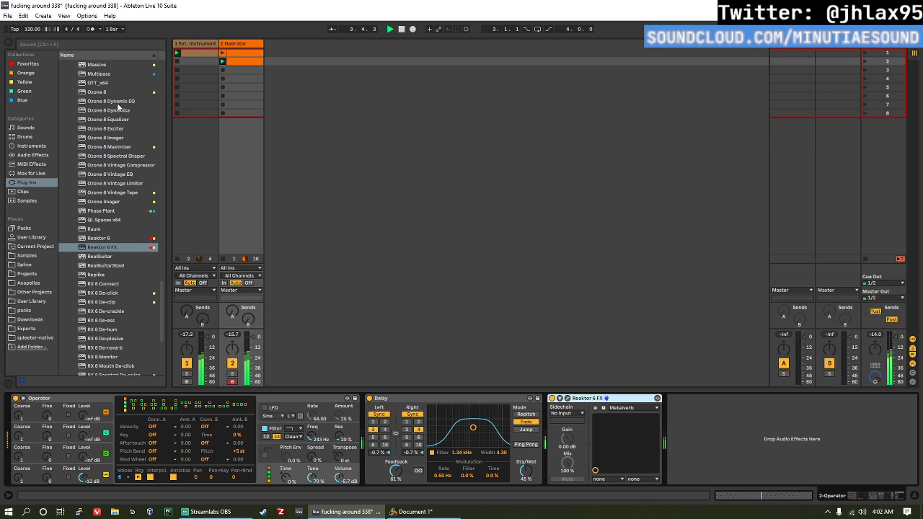
Step: Browse the instrument, sound and drum categories and pick Beta Fish Kit from the drum kits
left_click(39, 148)
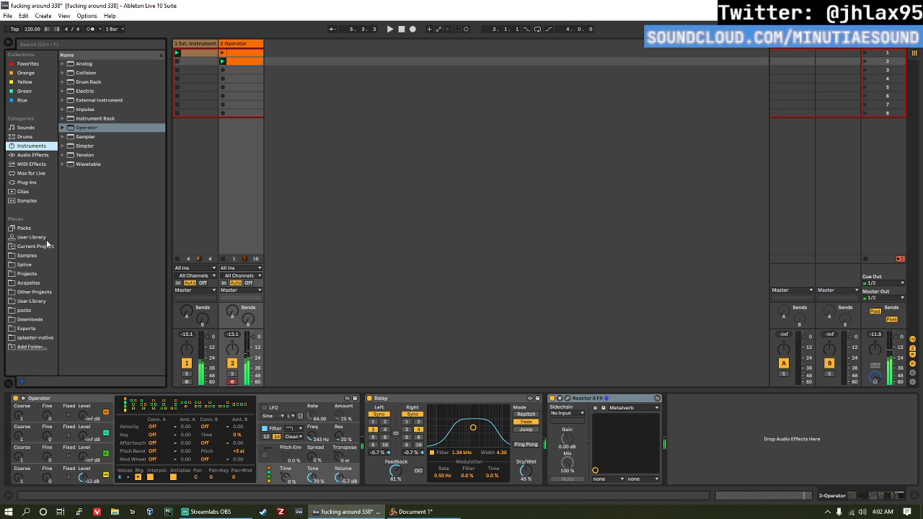
left_click(25, 127)
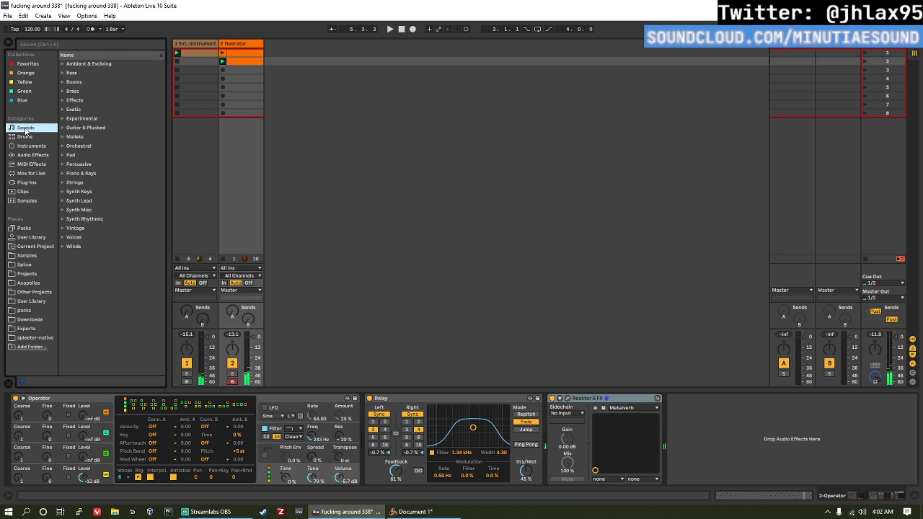
left_click(25, 137)
scroll(110, 151, "down", 3)
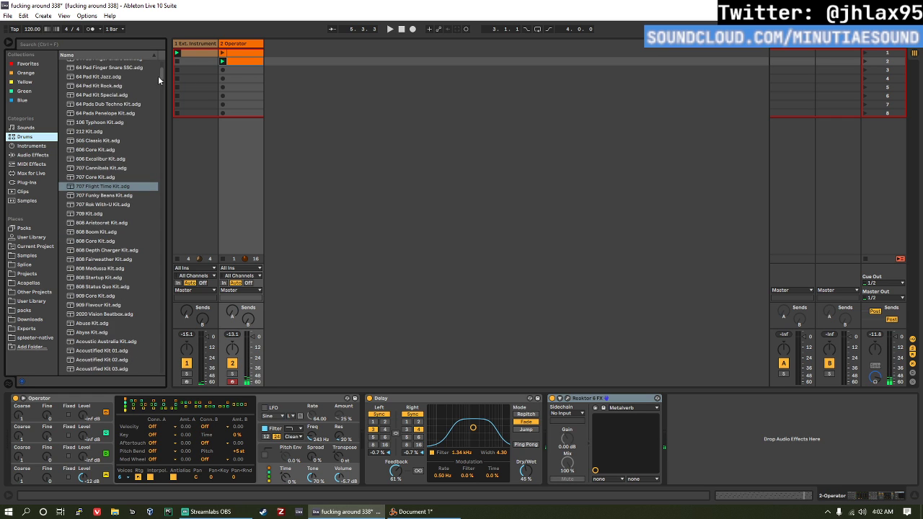
left_click_drag(161, 75, 147, 128)
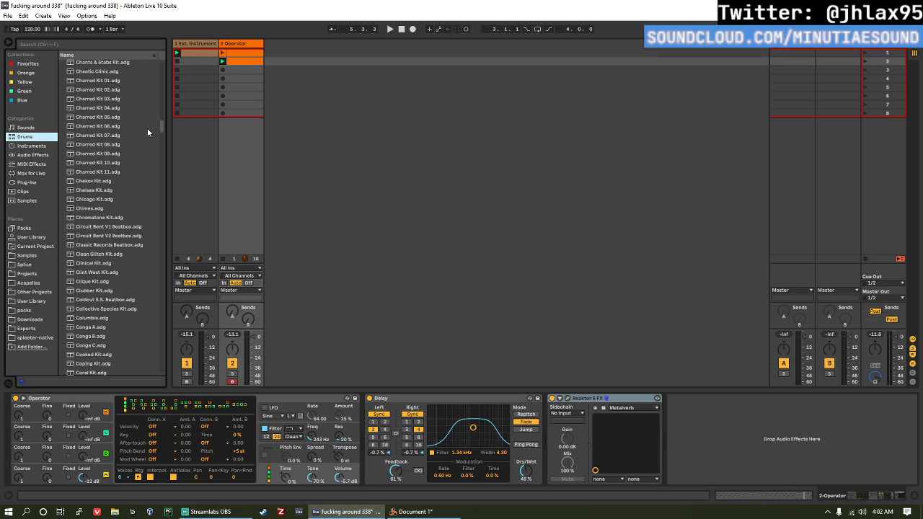
scroll(147, 127, "up", 12)
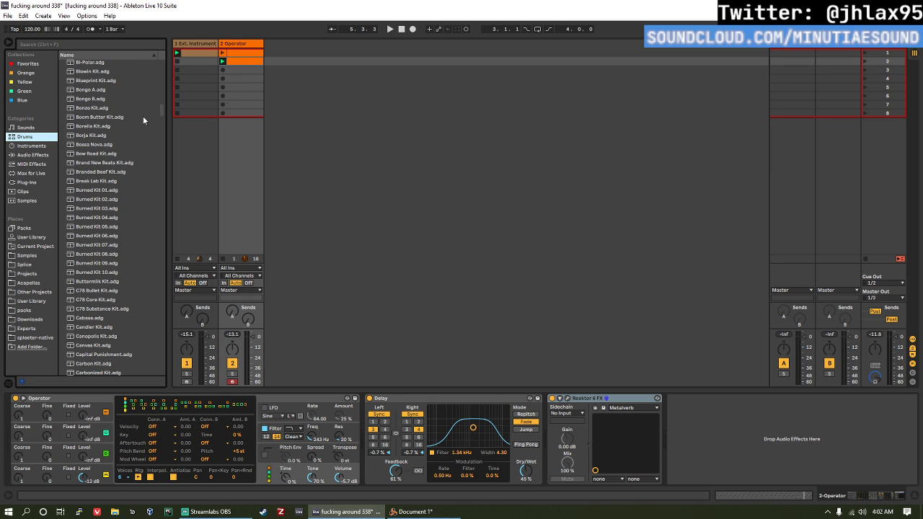
scroll(130, 98, "up", 5)
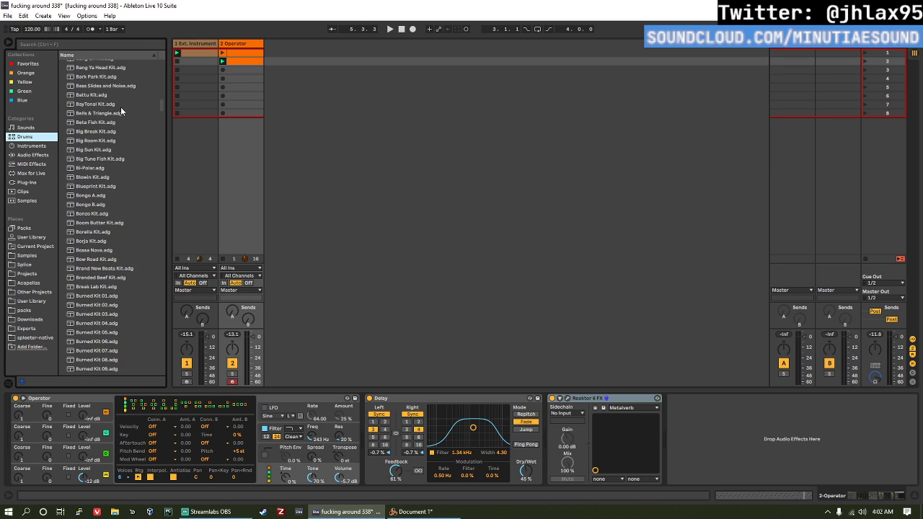
left_click(105, 123)
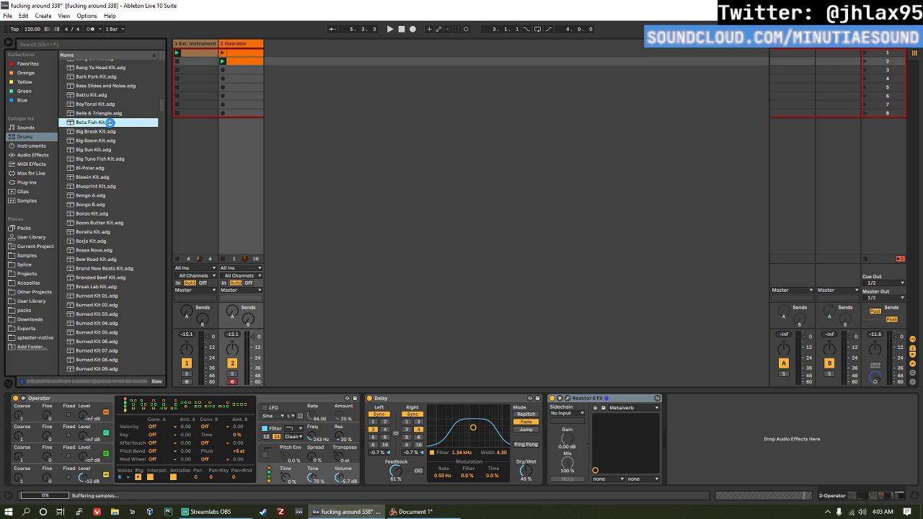
Step: Load Beta Fish Kit onto its own new track beside Operator and create an empty one-bar clip in its second slot
left_click_drag(110, 123, 241, 127)
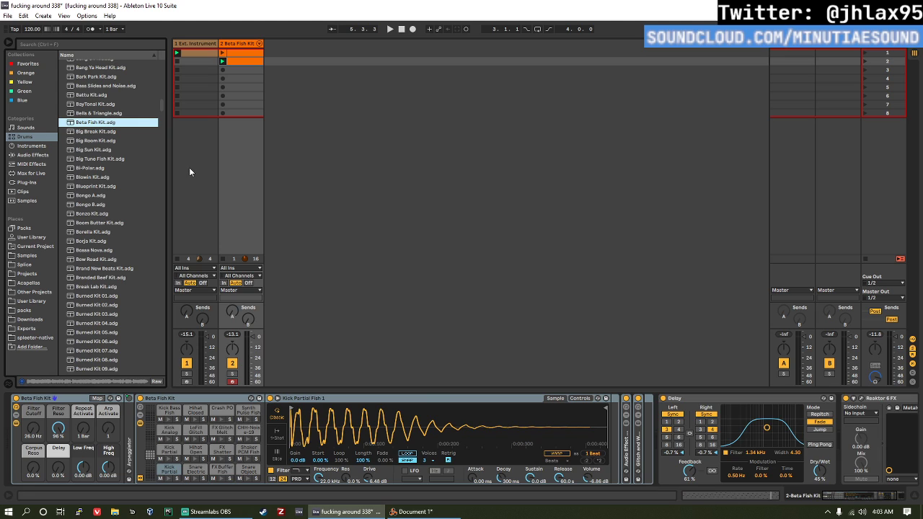
key("ctrl+z")
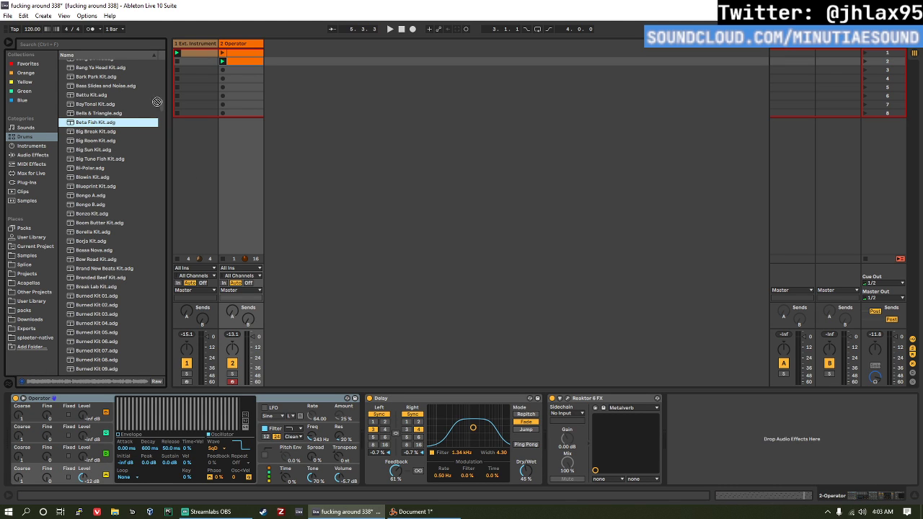
left_click_drag(284, 56, 284, 61)
double_click(284, 61)
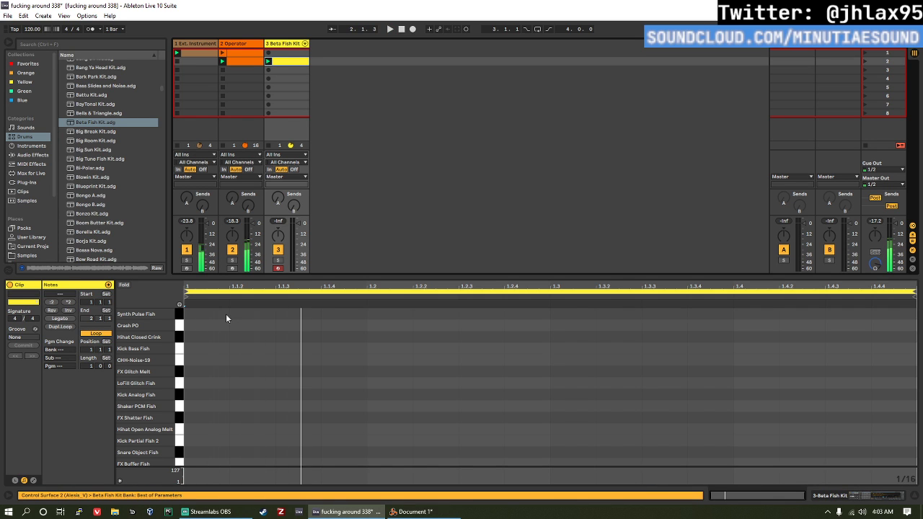
Step: Place an FX Glitch Melt hit on each of the bar's four beats and lower the Beta Fish Kit track's volume
double_click(205, 360)
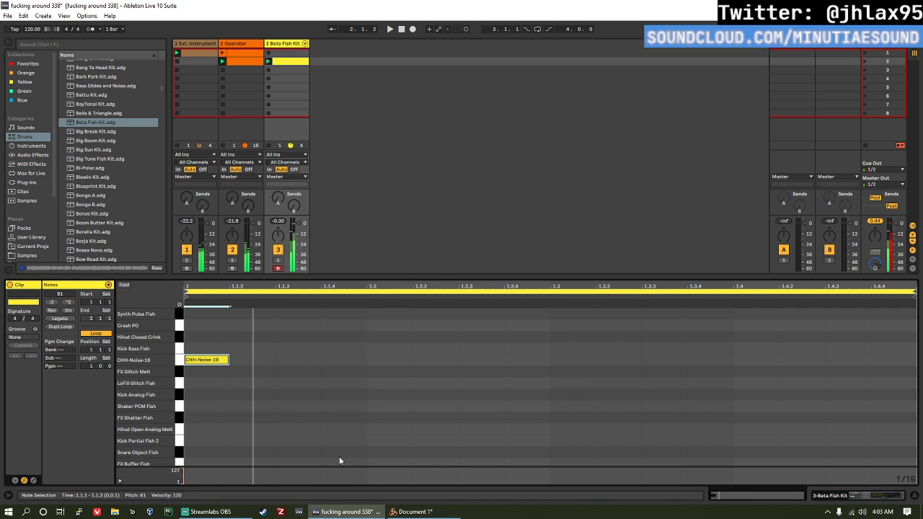
key("Down")
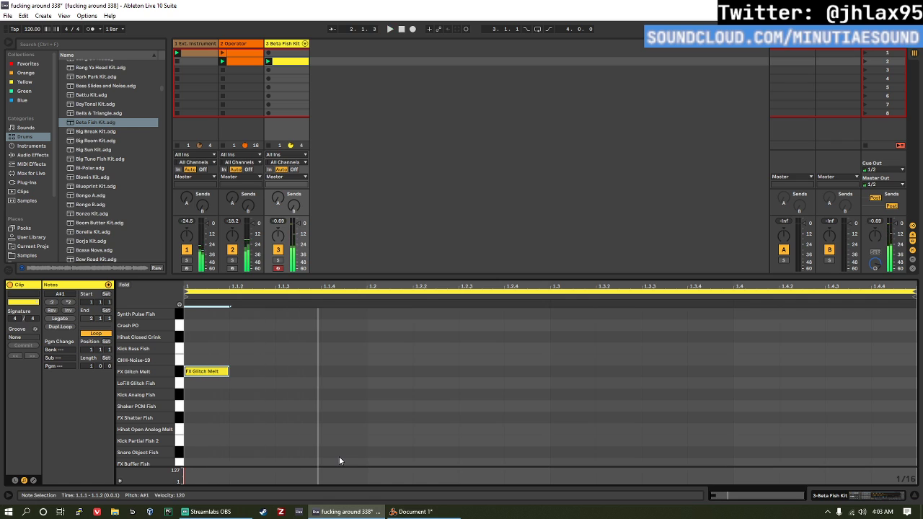
double_click(395, 371)
double_click(567, 372)
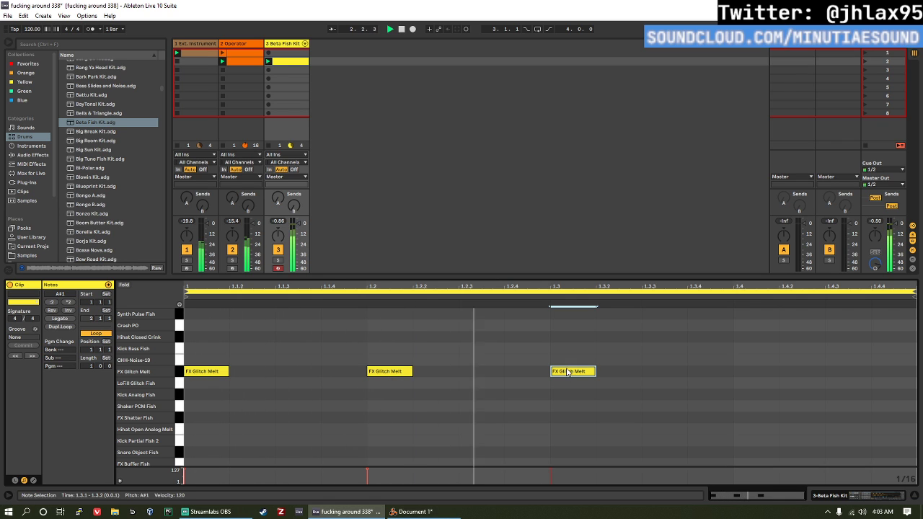
double_click(748, 372)
left_click_drag(298, 223, 298, 229)
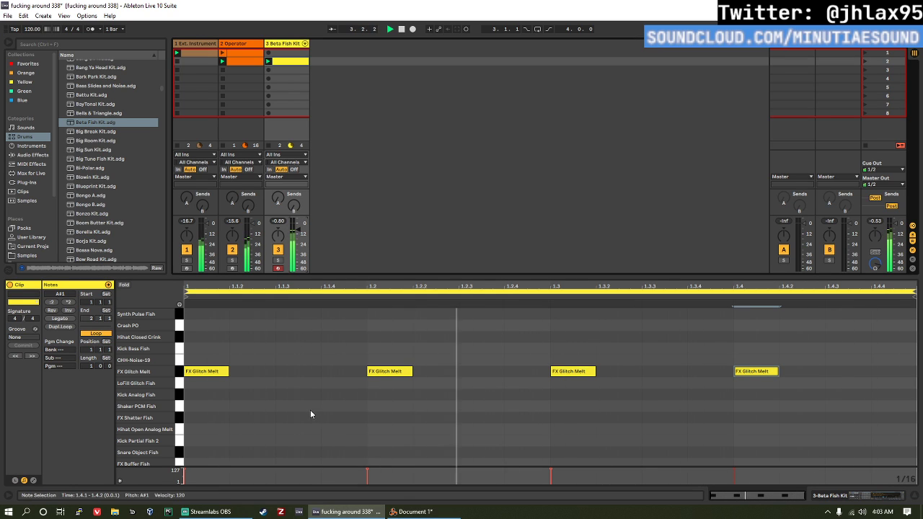
Step: Add a Snare Object Fish hit and shift it along the grid to position 1.2.3
double_click(238, 451)
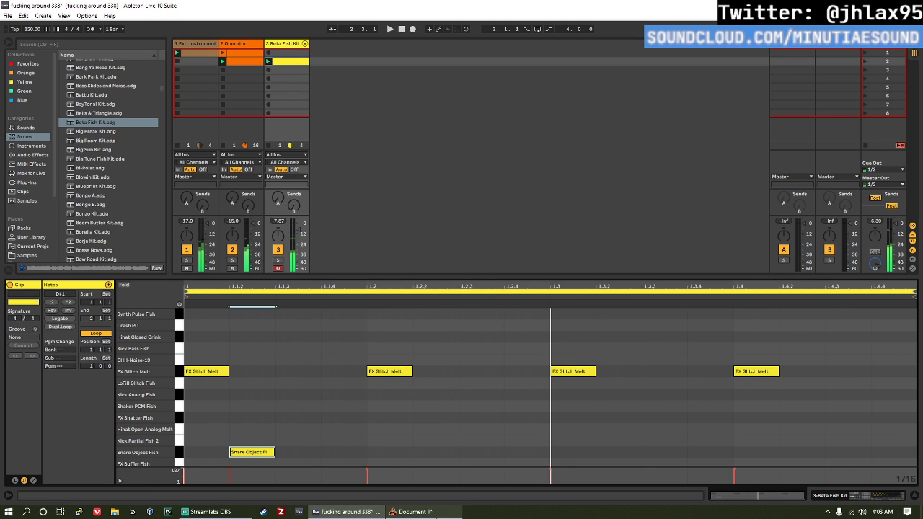
key("Right")
key("Right")
key("Right")
key("Right")
key("Right")
key("Right")
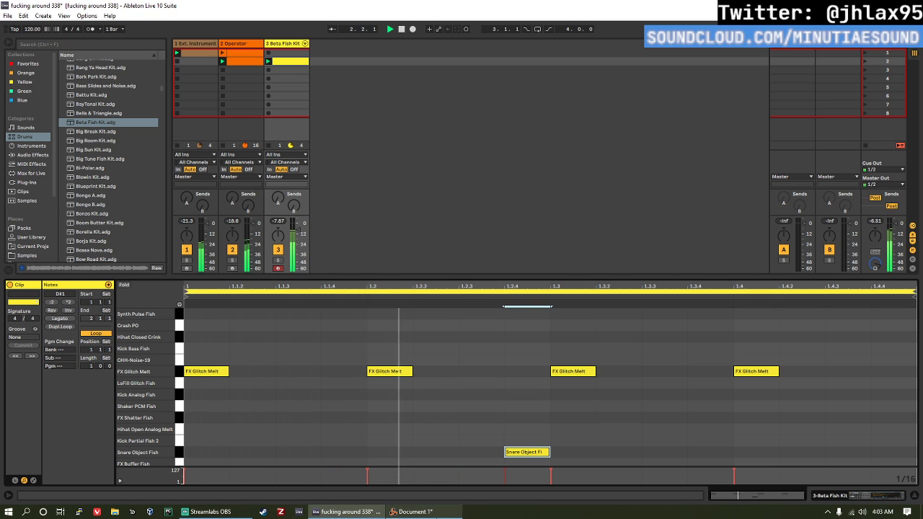
scroll(353, 346, "down", 2)
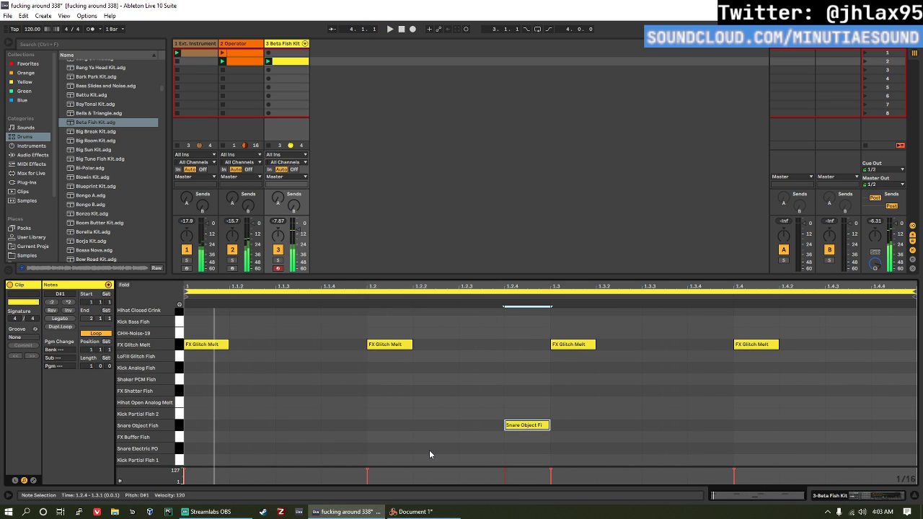
key("Right")
key("Left")
key("Left")
key("Left")
key("Right")
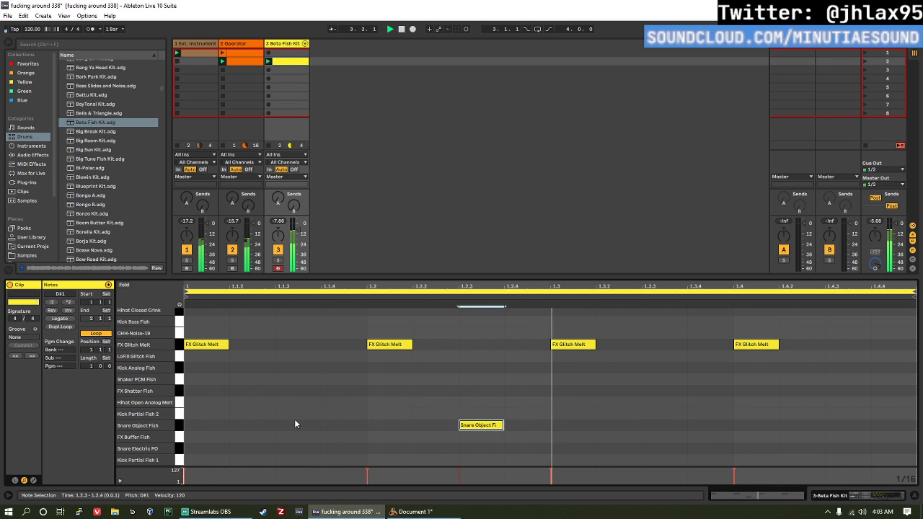
Step: Add Hihat Closed Crink hits at 1.1.3, 1.2.2, 1.3.3 and 1.4.3, and play back the beat
double_click(292, 322)
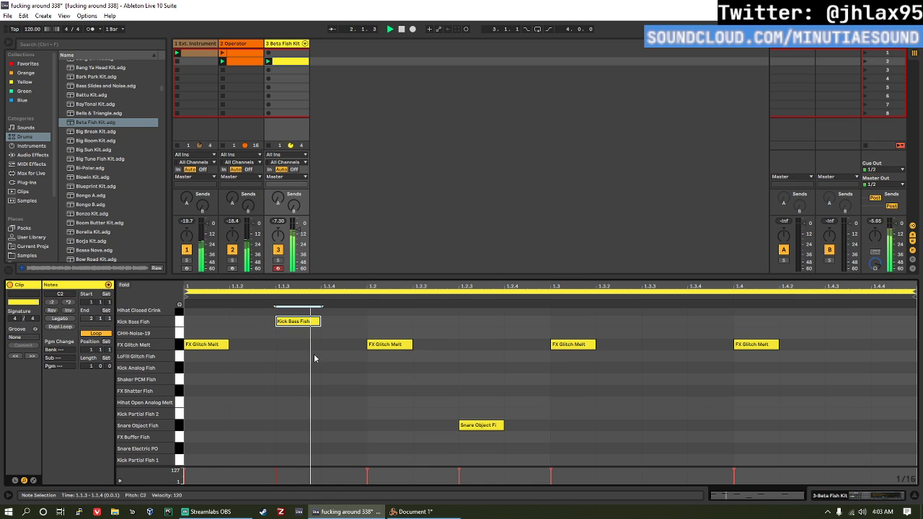
key("Up")
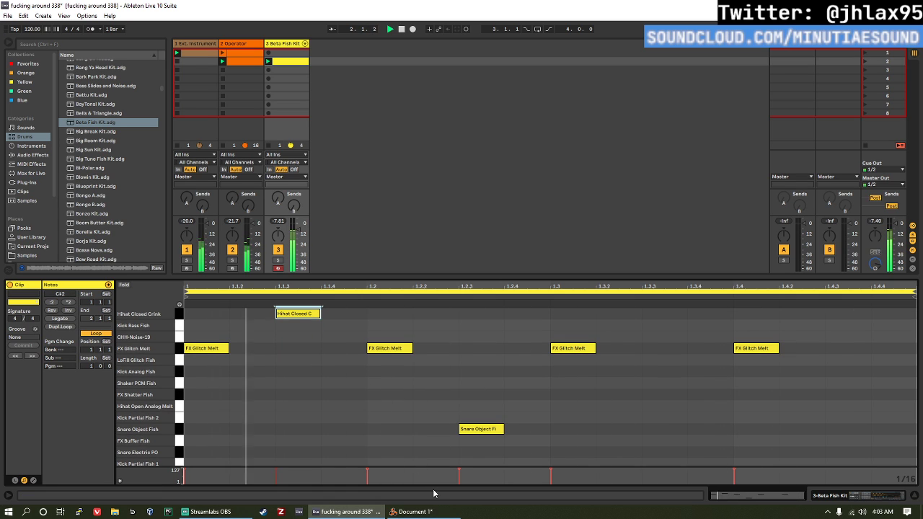
key("space")
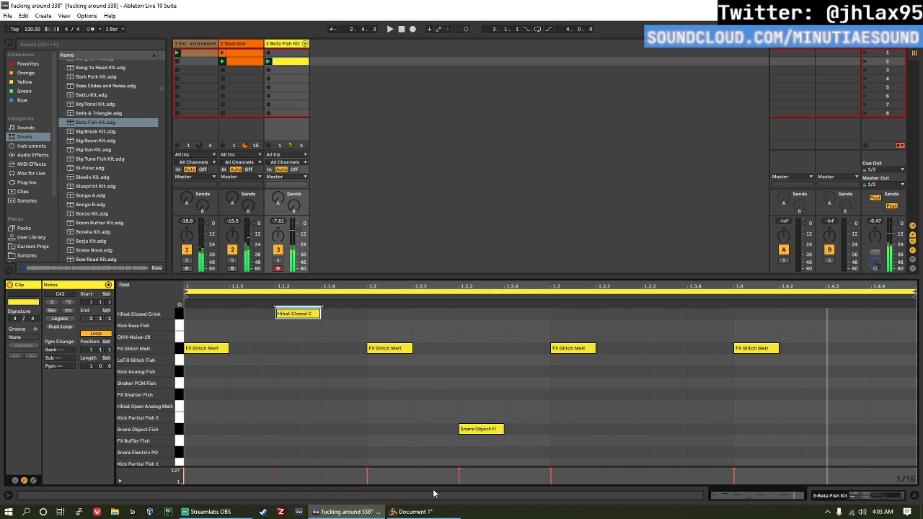
left_click(438, 313)
double_click(438, 313)
double_click(666, 312)
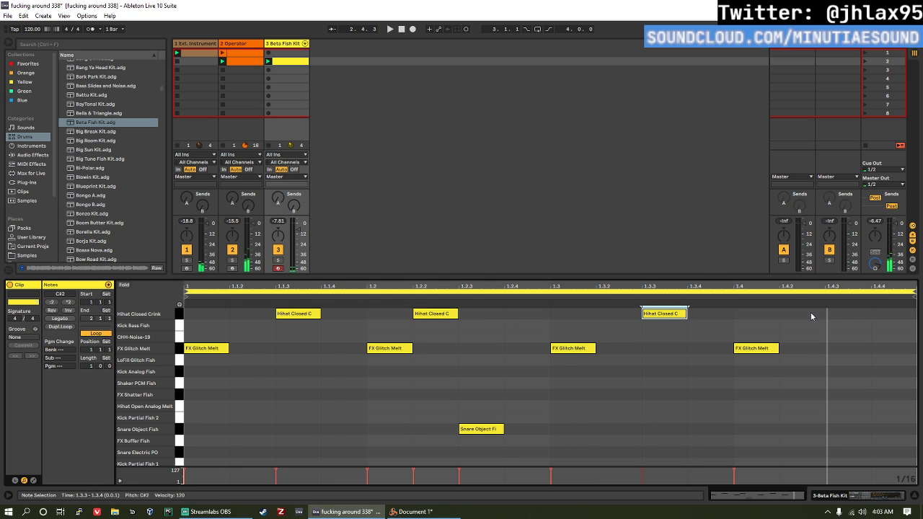
double_click(848, 314)
key("space")
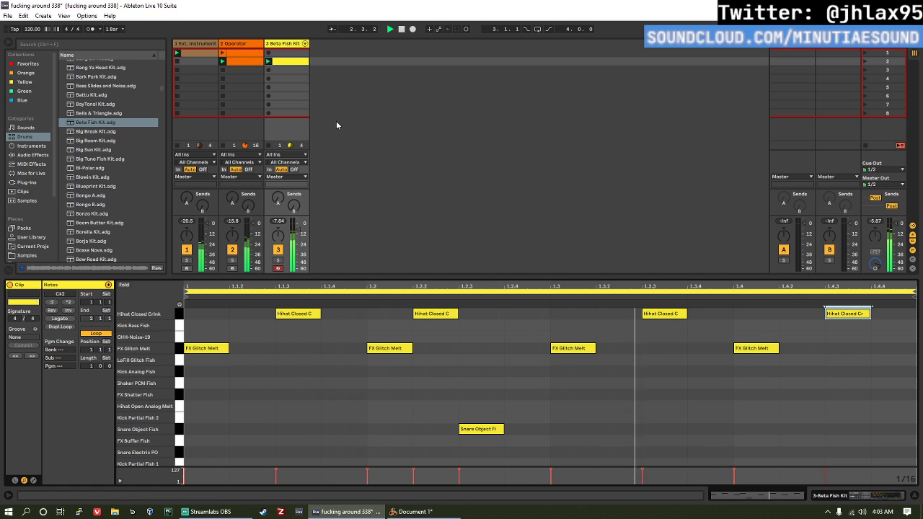
Step: Set all hi-hat velocities to 50 and the beat 2 glitch hit to 76, and soften the snare and beat 4 glitch hit
left_click(179, 315)
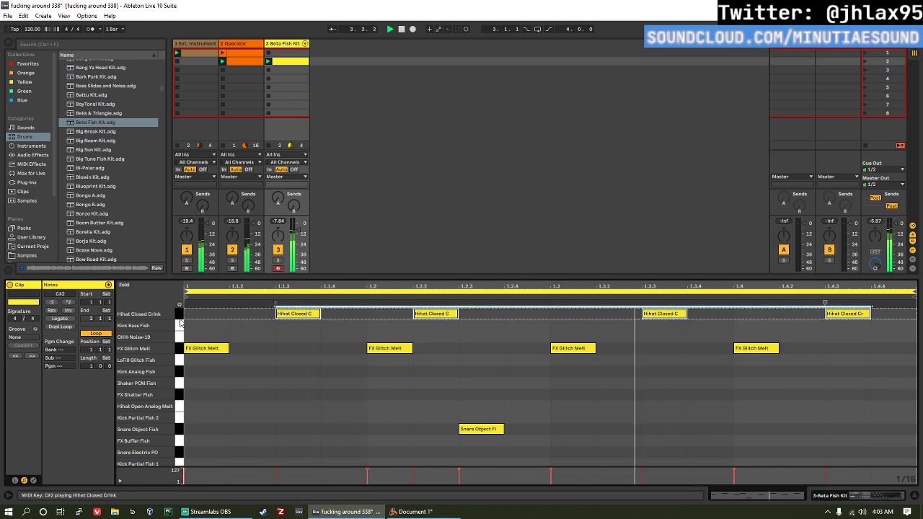
left_click_drag(286, 315, 289, 357)
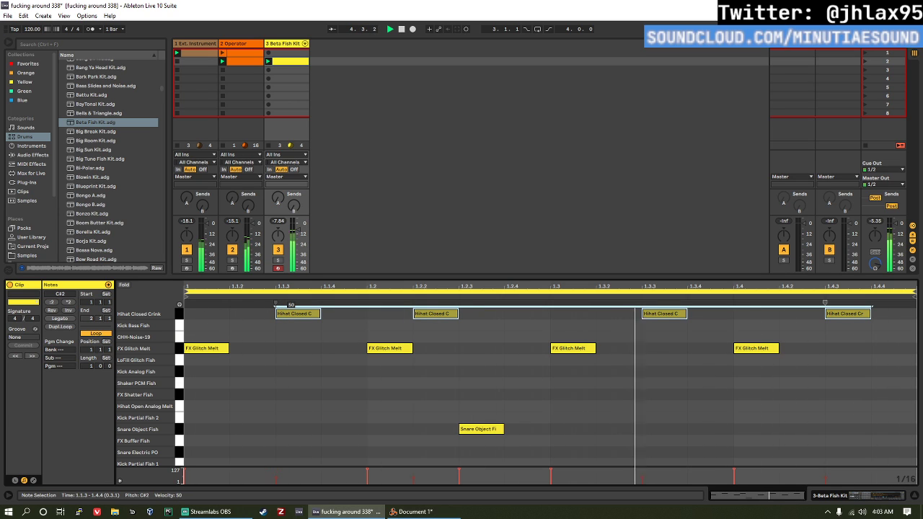
left_click(481, 429)
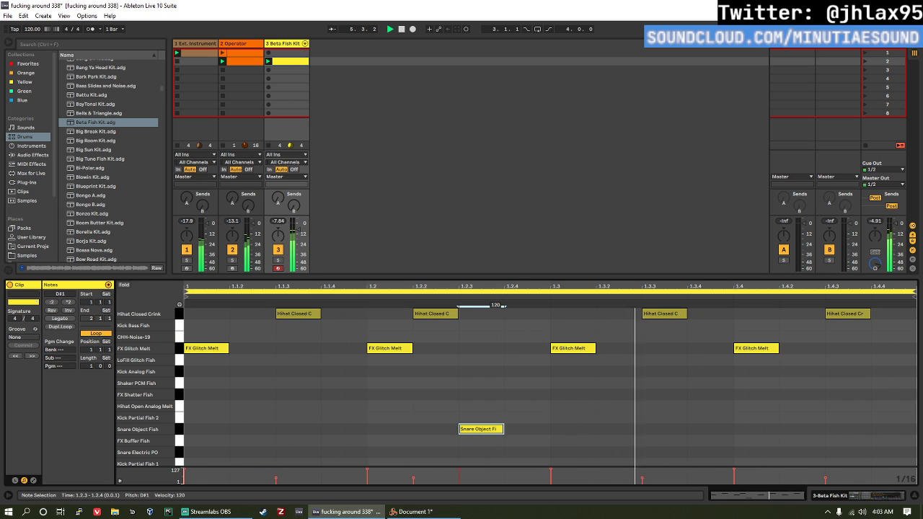
left_click_drag(481, 429, 481, 418)
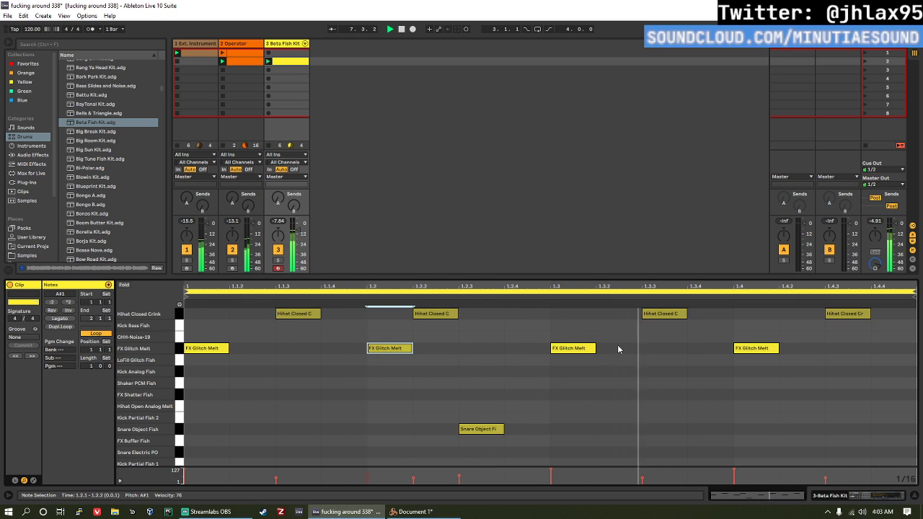
left_click(573, 348)
left_click(753, 348)
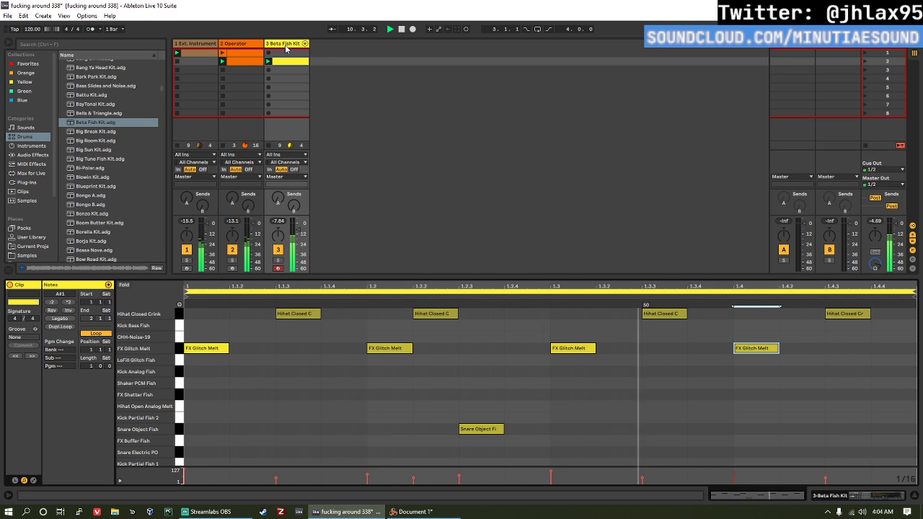
Step: Load Blueprint Kit onto a new track and create a one-bar clip in its second slot with a Kick Classic Blueprint hit on beat 1
left_click(113, 189)
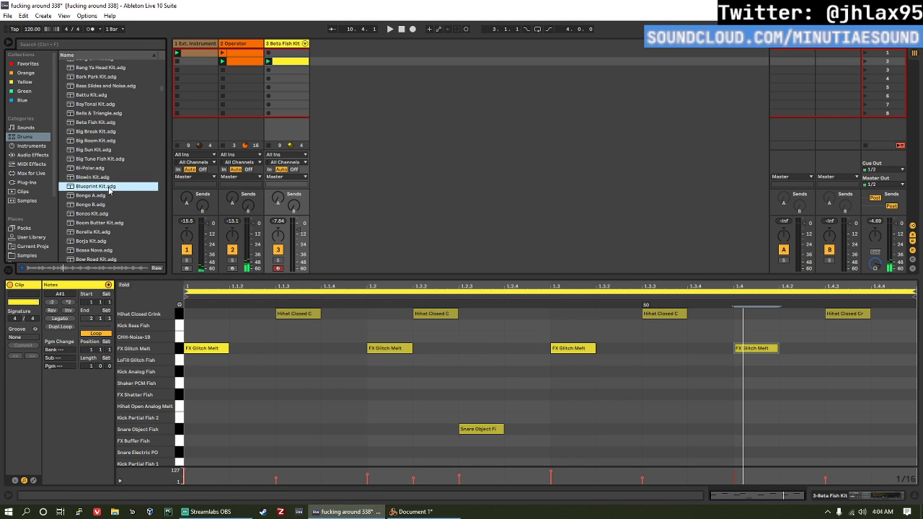
left_click_drag(103, 189, 358, 93)
left_click_drag(333, 61, 334, 62)
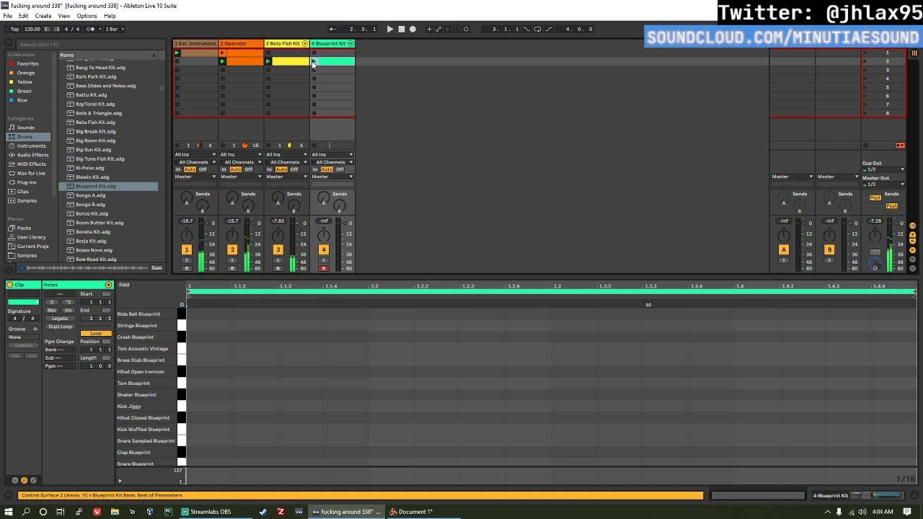
double_click(225, 460)
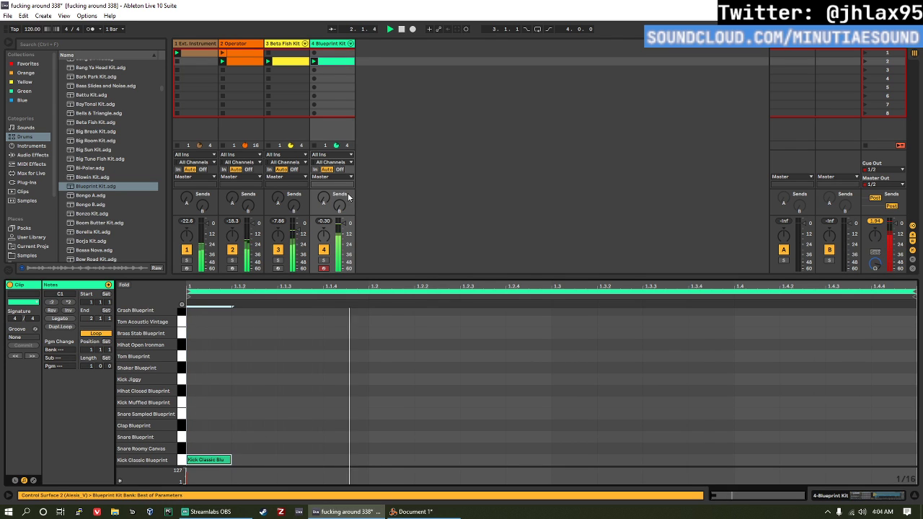
Step: Add a Snare Blueprint hit on beat 3 and lower the velocities of the kick and snare hits together
double_click(566, 437)
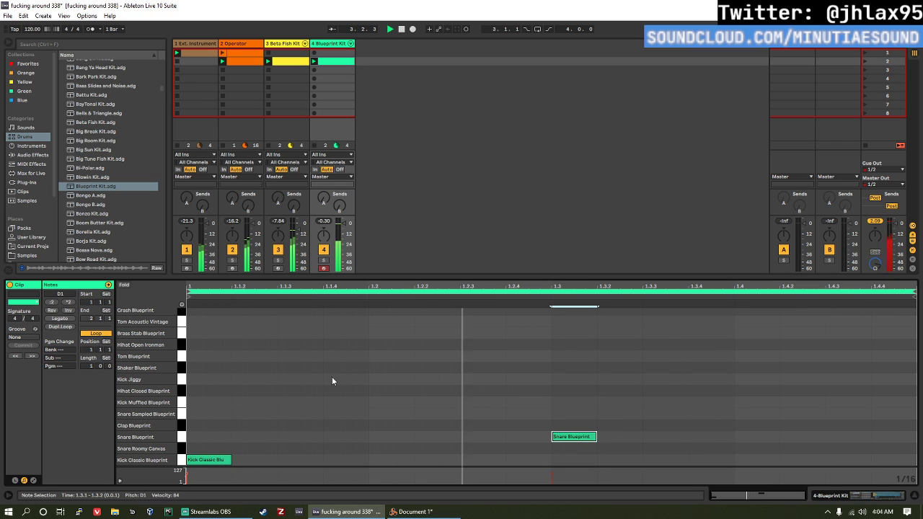
left_click_drag(213, 422, 623, 479)
left_click_drag(589, 435, 589, 485)
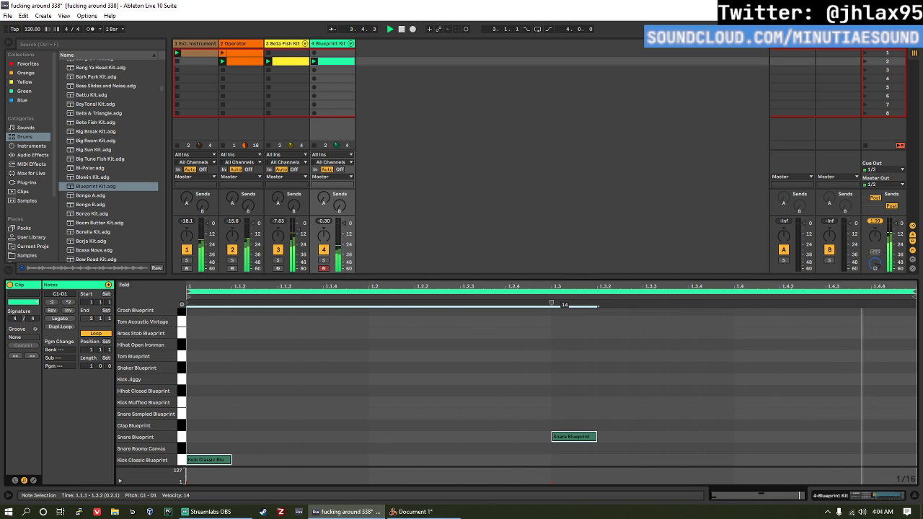
key("space")
Step: Switch the beat 1 kick hit to Kick Muffled Blueprint and play back the beat
left_click(204, 440)
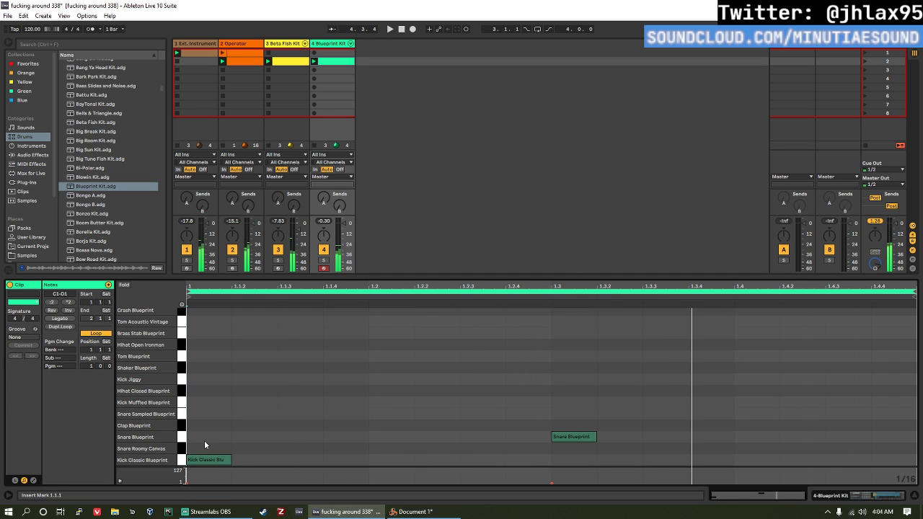
left_click_drag(222, 431, 216, 492)
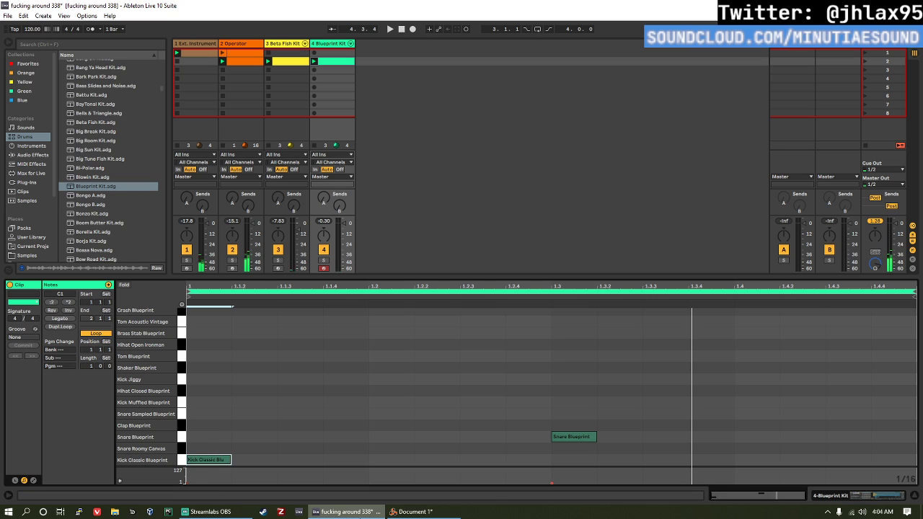
key("Up")
key("Up")
key("Up")
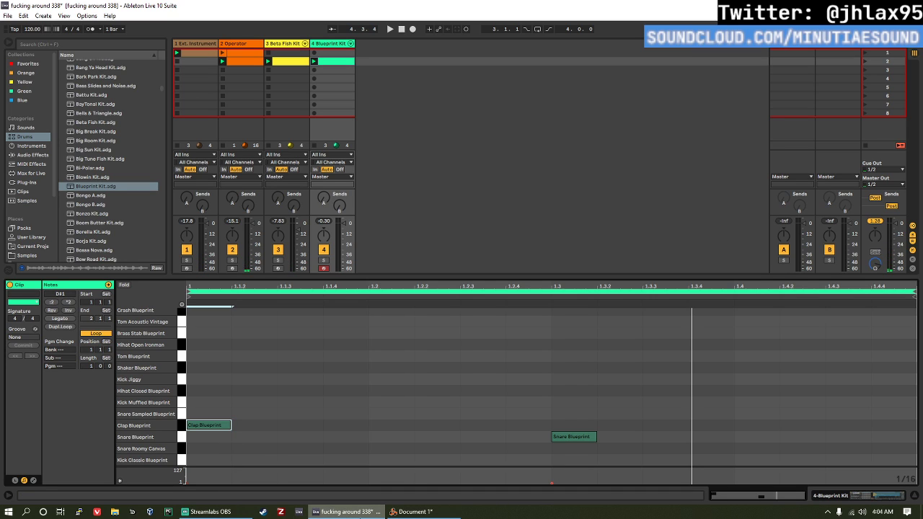
key("Up")
key("Up")
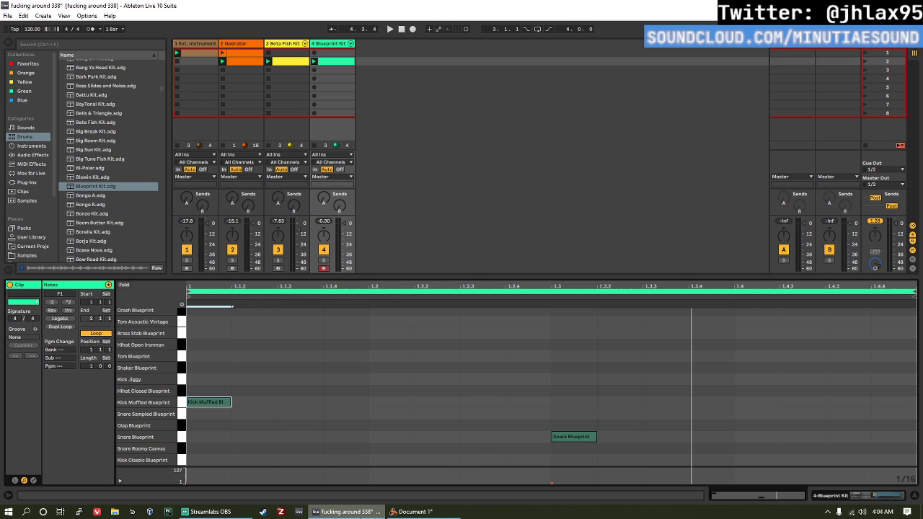
key("space")
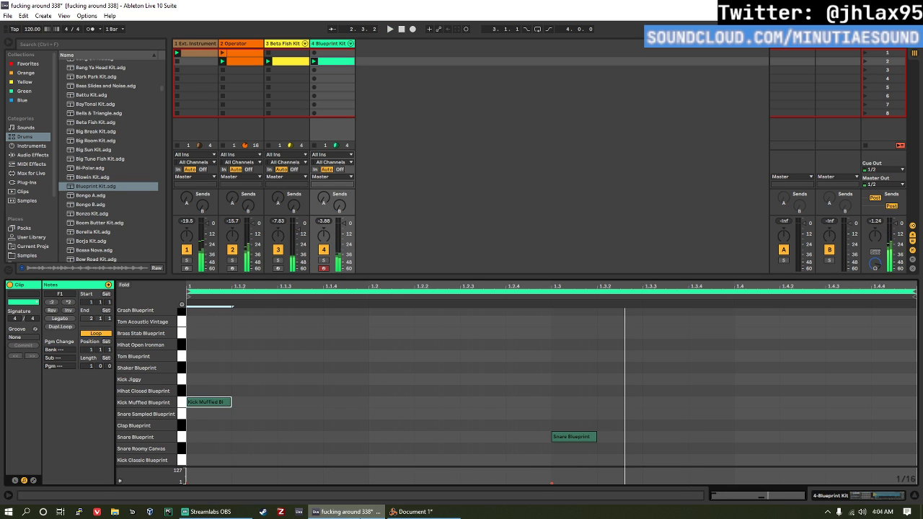
Step: Add two Shaker Blueprint hits in beat 1 and shift them one grid step to 1.1.3 and 1.2.1
double_click(257, 368)
double_click(341, 368)
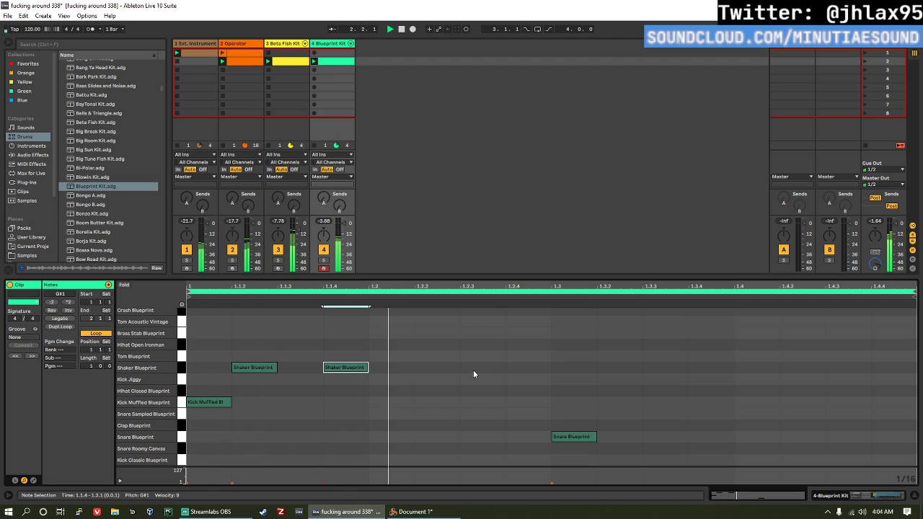
key("space")
left_click_drag(245, 387, 404, 353)
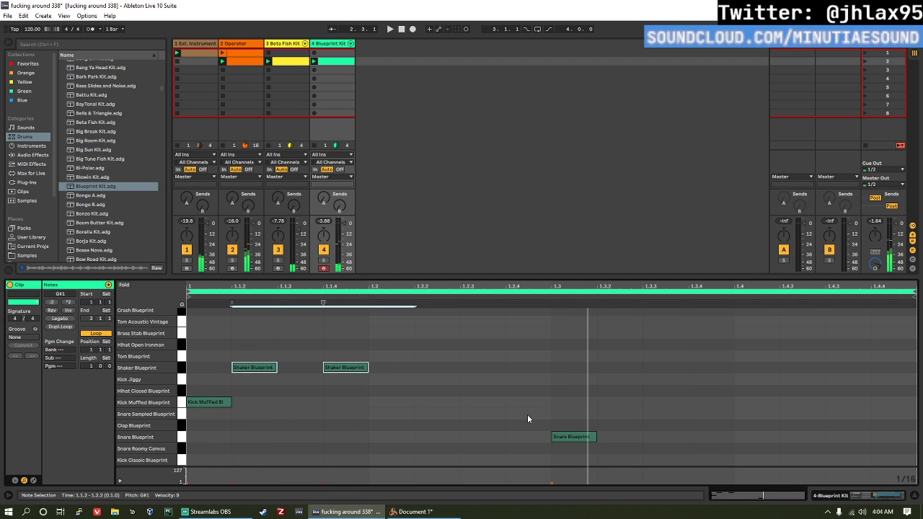
key("Right")
key("space")
Step: Move the second shaker hit to 1.2.3, add shaker hits at 1.3.3 and 1.4.3, and play back the beat
left_click(401, 368)
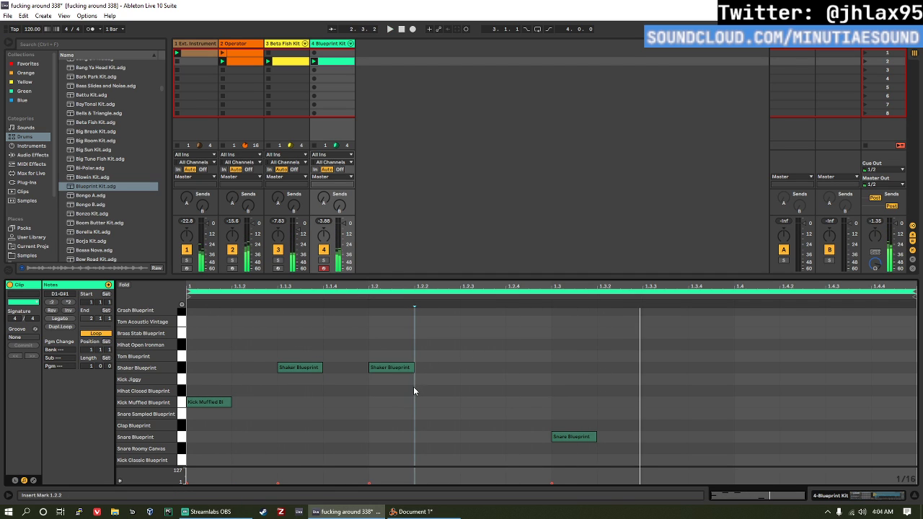
key("Right")
key("Right")
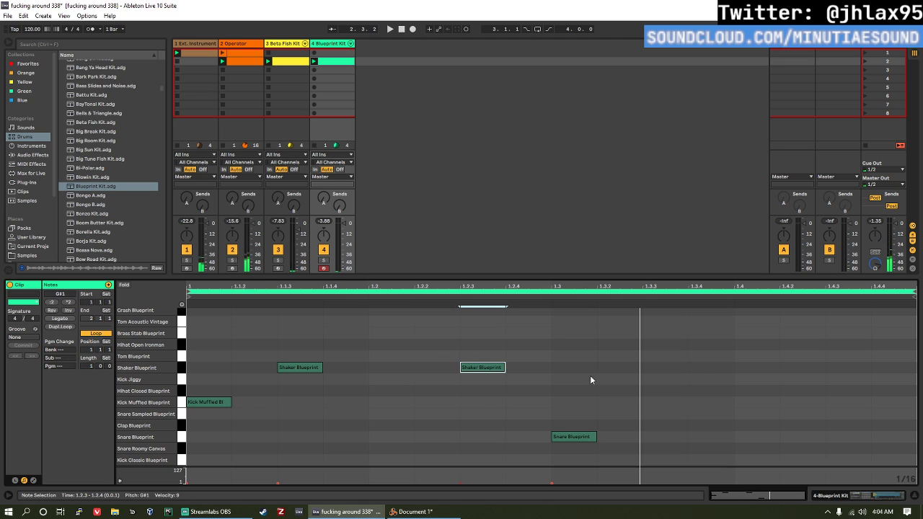
double_click(671, 367)
double_click(839, 368)
key("space")
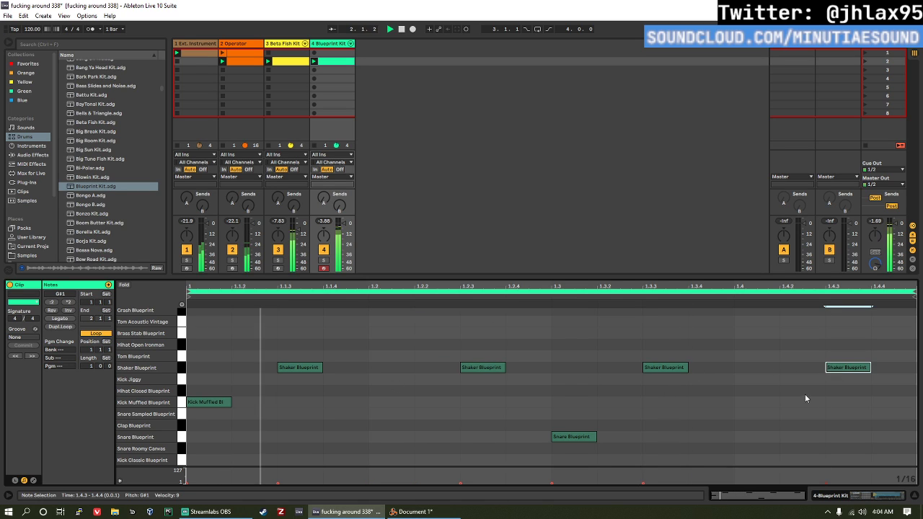
left_click(505, 348)
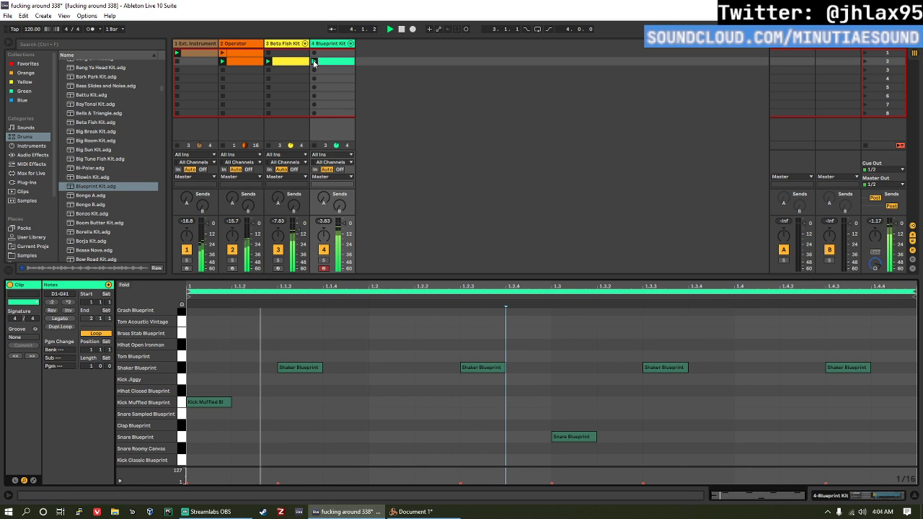
Step: Add an Erosion effect to the Blueprint Kit track in Wide Noise mode, with frequency about 13.7 kHz and amount 104
left_click(333, 43)
key("space")
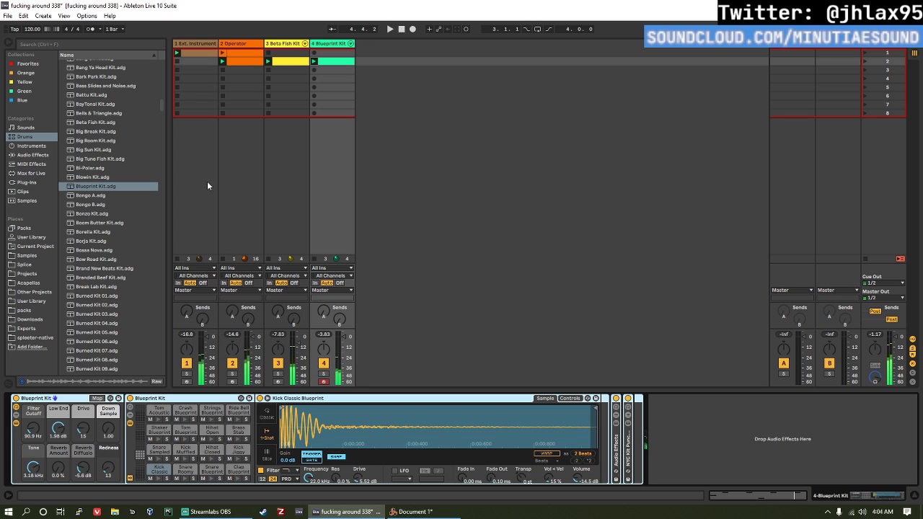
left_click(34, 155)
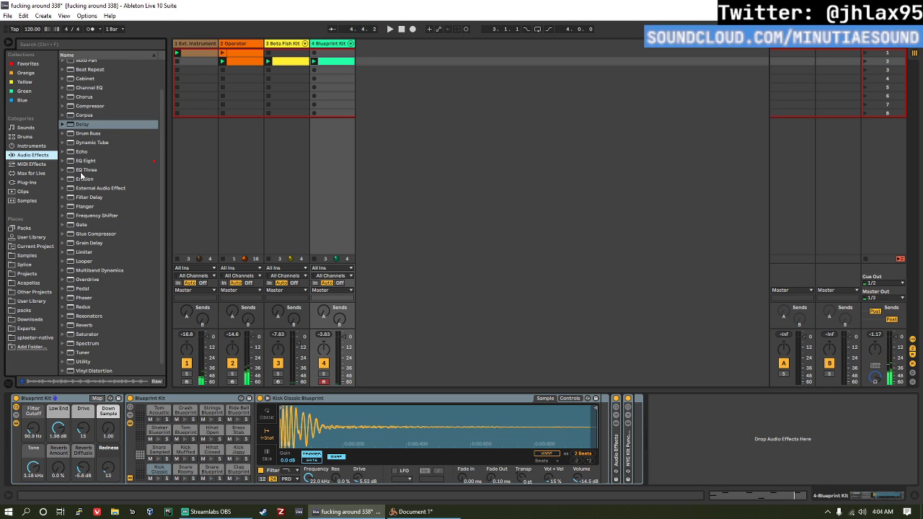
left_click_drag(87, 199, 342, 110)
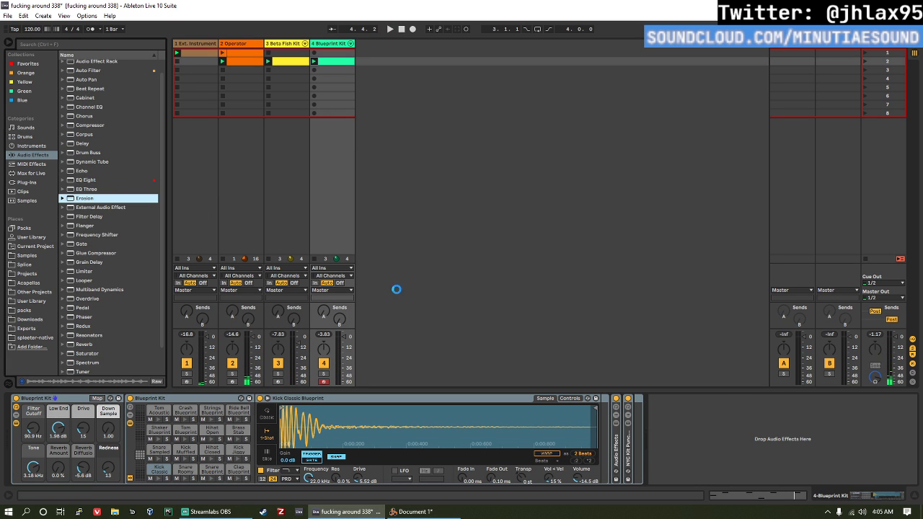
left_click_drag(396, 289, 627, 422)
left_click_drag(700, 447, 715, 418)
left_click(691, 456)
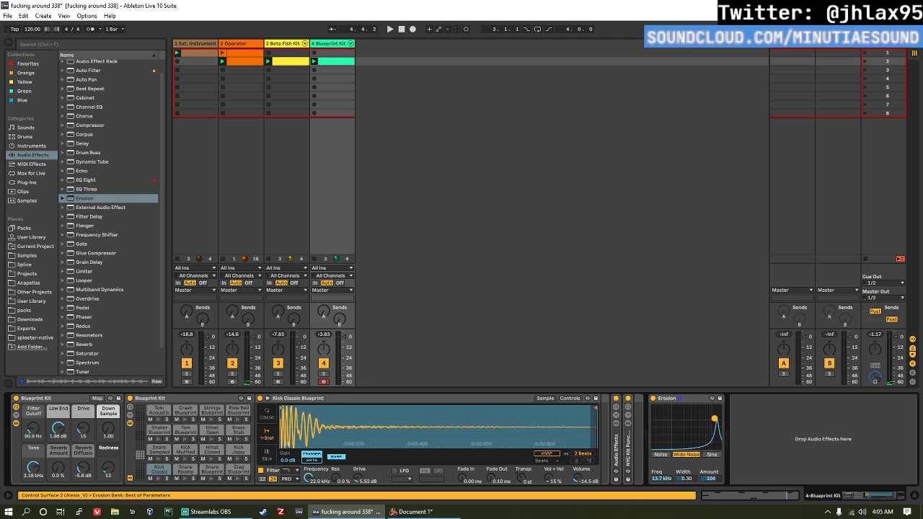
Step: During playback, set Erosion's width to 1.90, frequency to about 13.3 kHz and amount to 77.4
key("space")
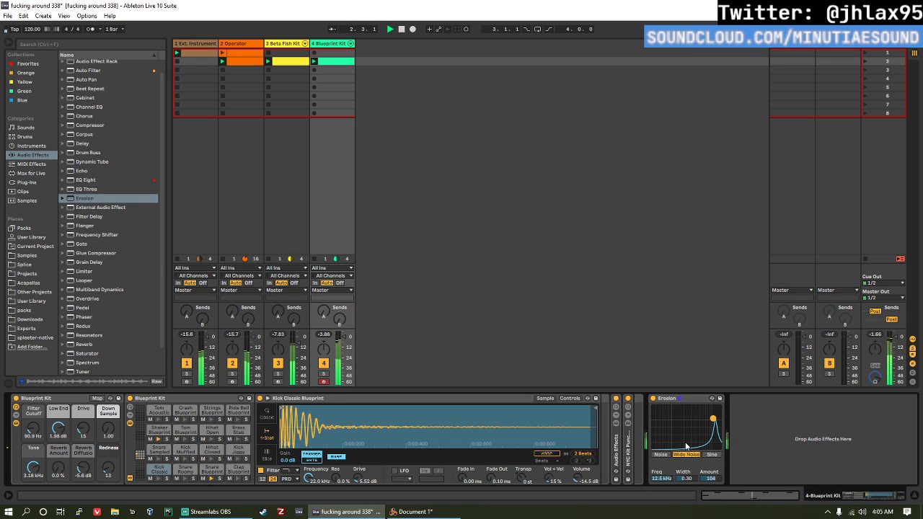
left_click_drag(683, 479, 683, 447)
left_click_drag(714, 419, 714, 421)
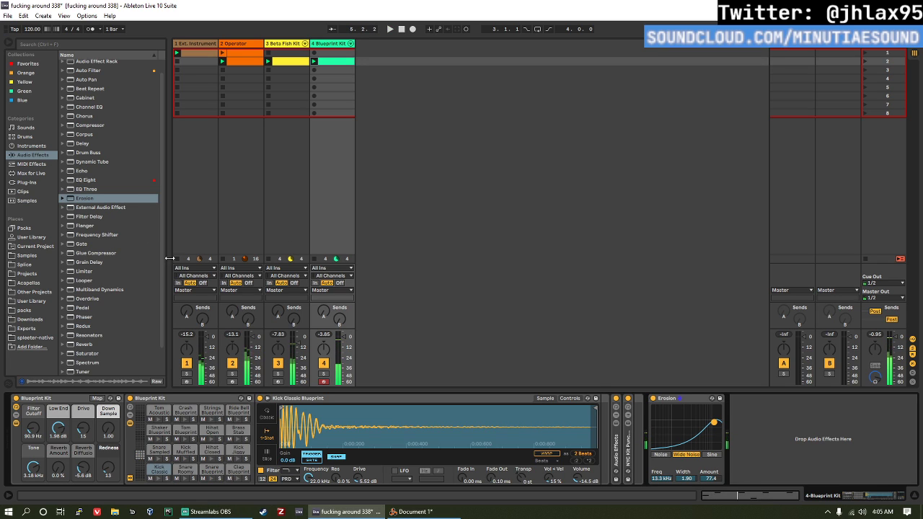
Step: Freeze the Blueprint Kit track
scroll(99, 108, "up", 1)
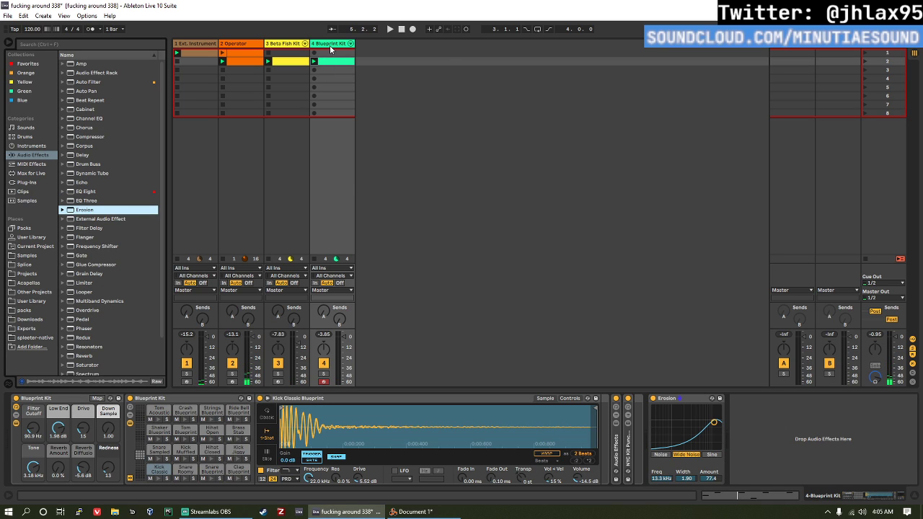
right_click(330, 48)
left_click(366, 104)
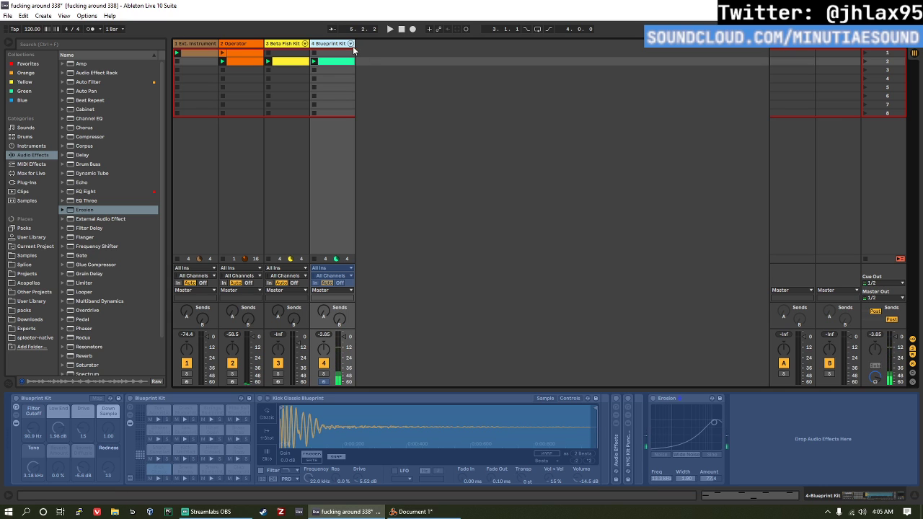
Step: Insert a new audio track, copy the frozen Blueprint Kit clip into its second slot, and open the resulting audio clip
key("ctrl+t")
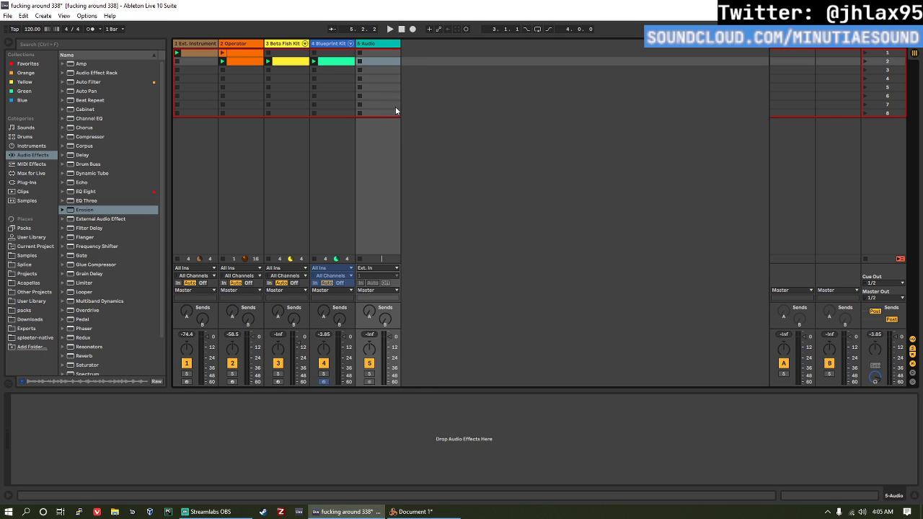
left_click_drag(342, 66, 365, 62)
double_click(377, 62)
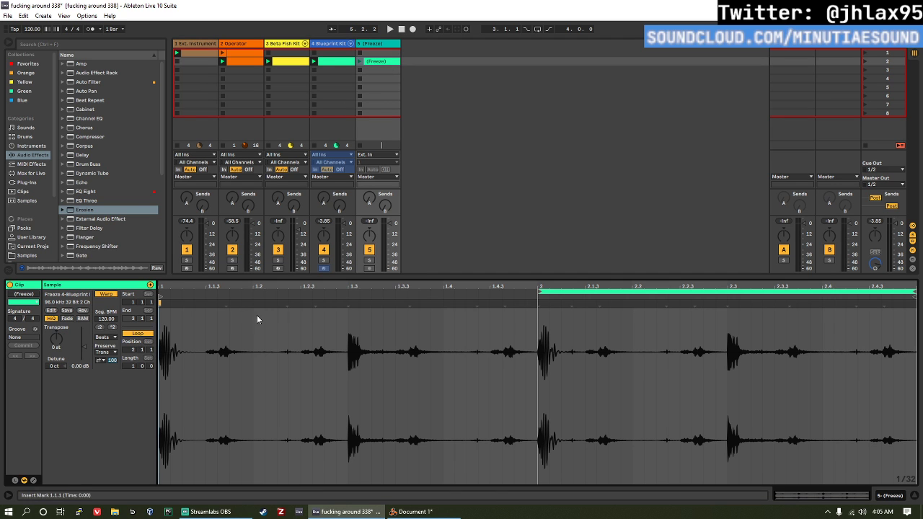
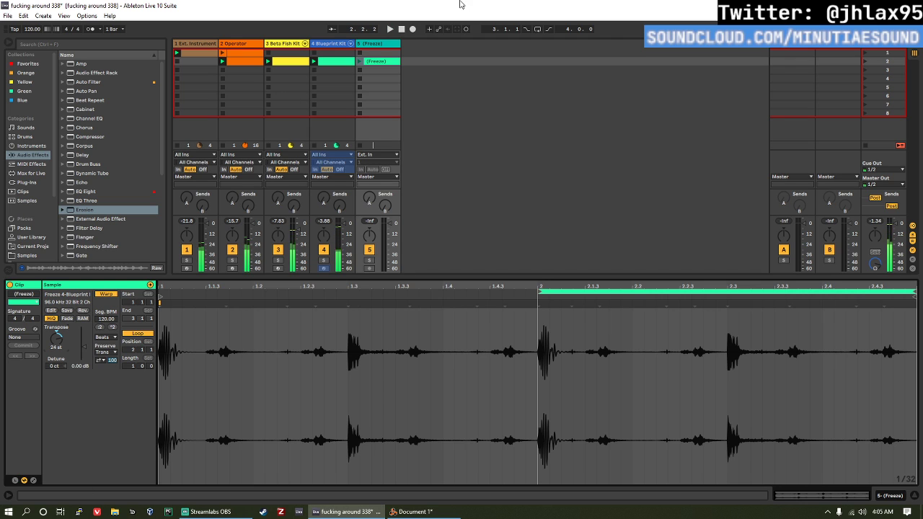
Step: Launch the rendered Blueprint Kit audio clip on track 5 and reverse its sample
left_click(358, 60)
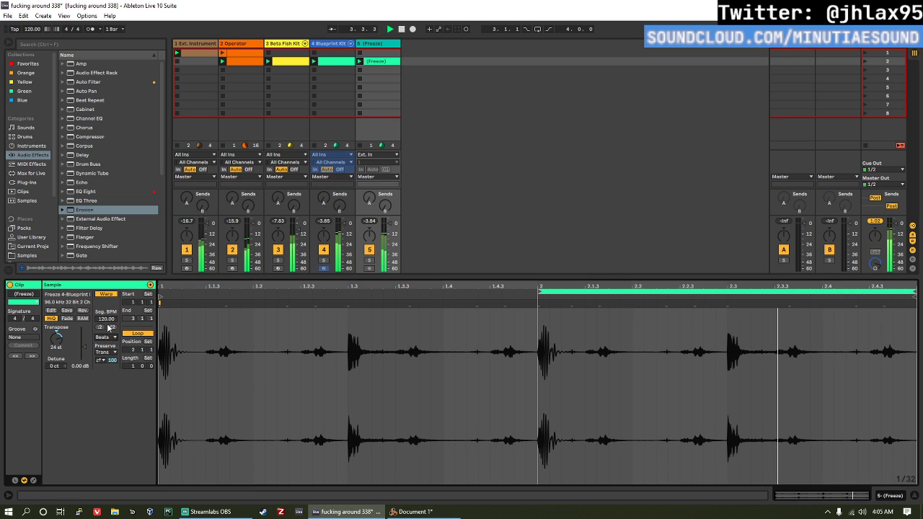
left_click(81, 310)
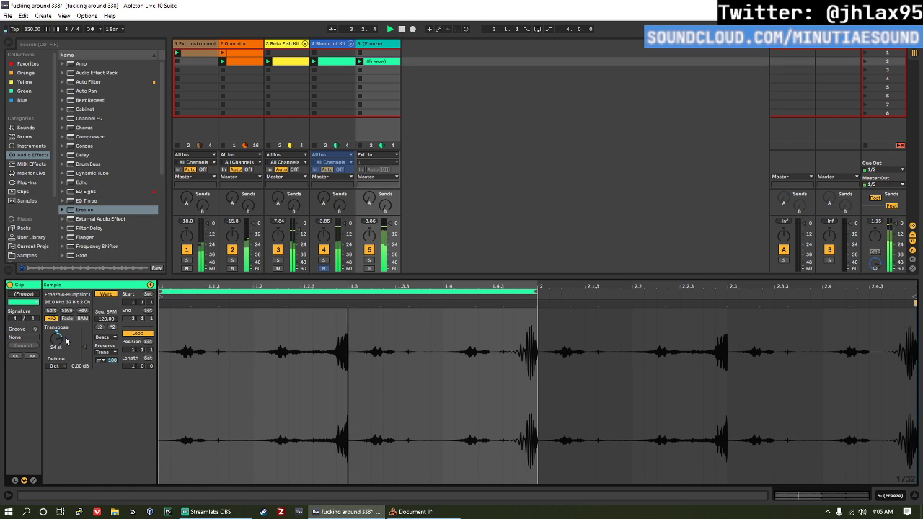
Step: Add a high-pass Auto Filter to track 5 at about 5.9 kHz with Quantize on, LFO amount 23.3 and rate 4.64 Hz, and solo the track
double_click(381, 44)
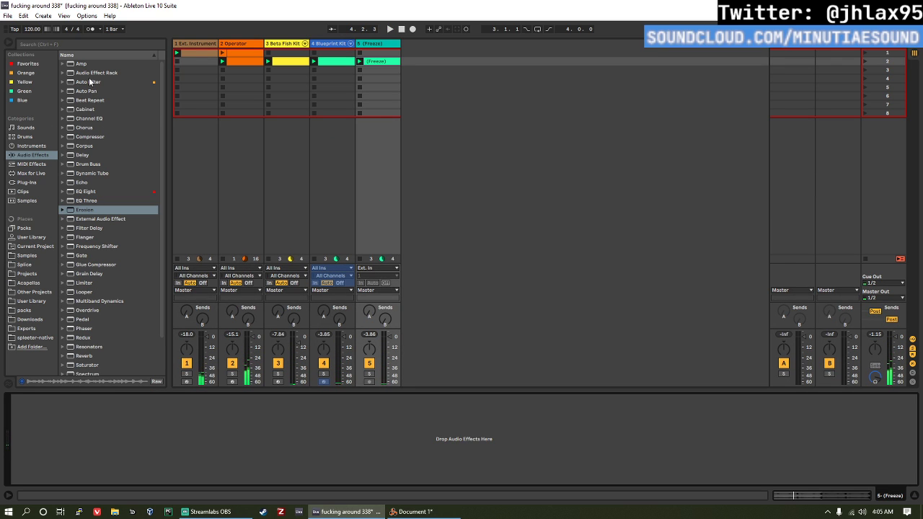
left_click_drag(89, 81, 191, 464)
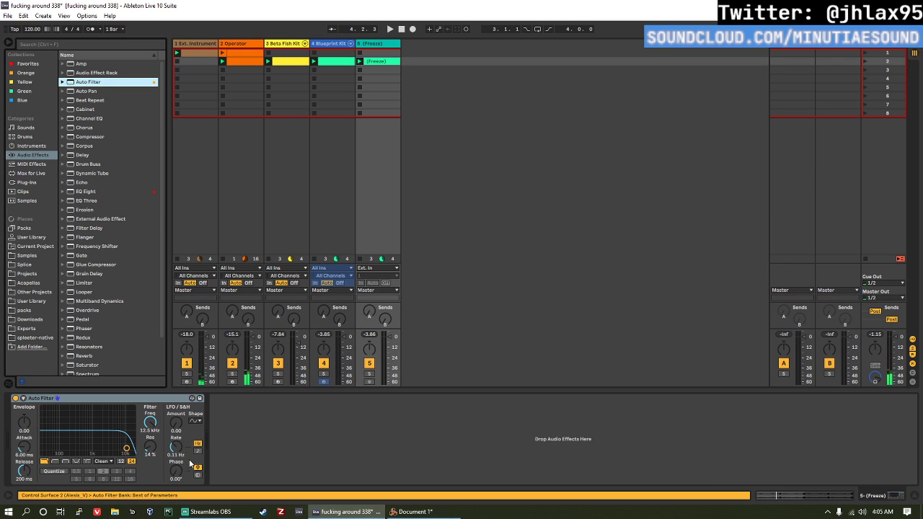
left_click(66, 462)
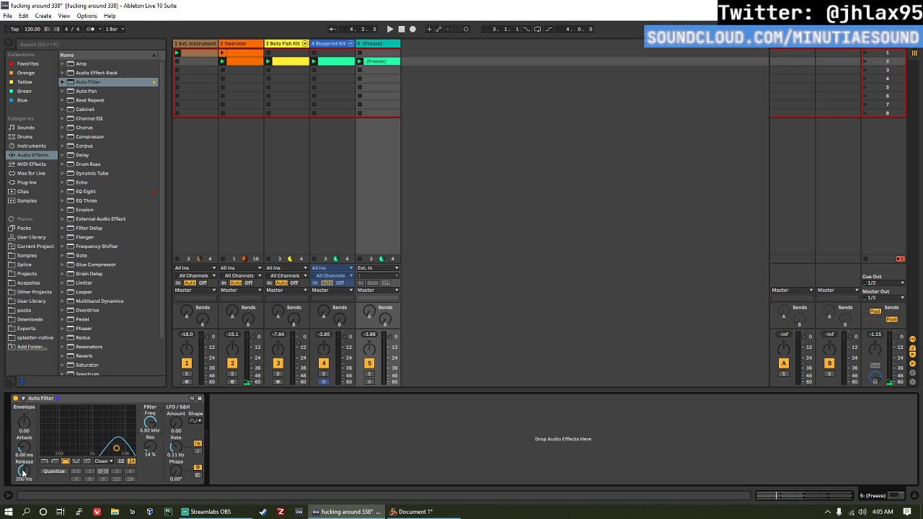
left_click(57, 463)
left_click(62, 473)
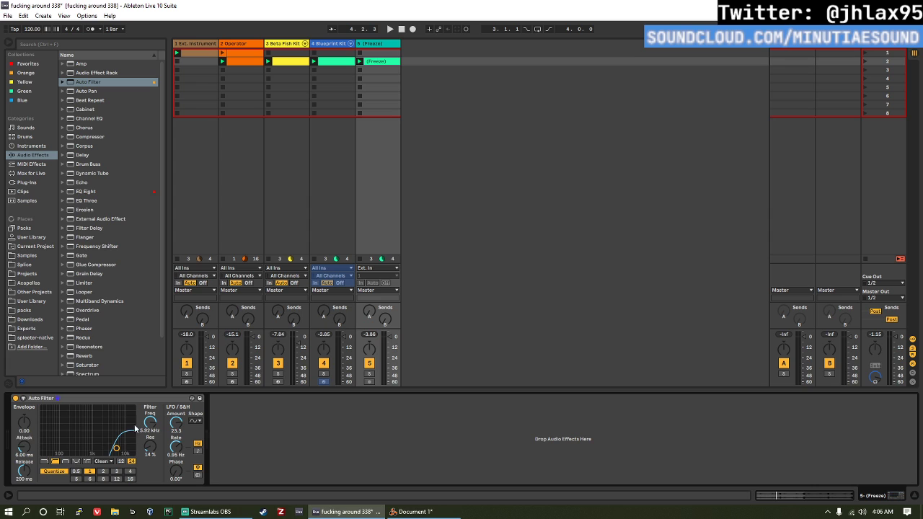
key("space")
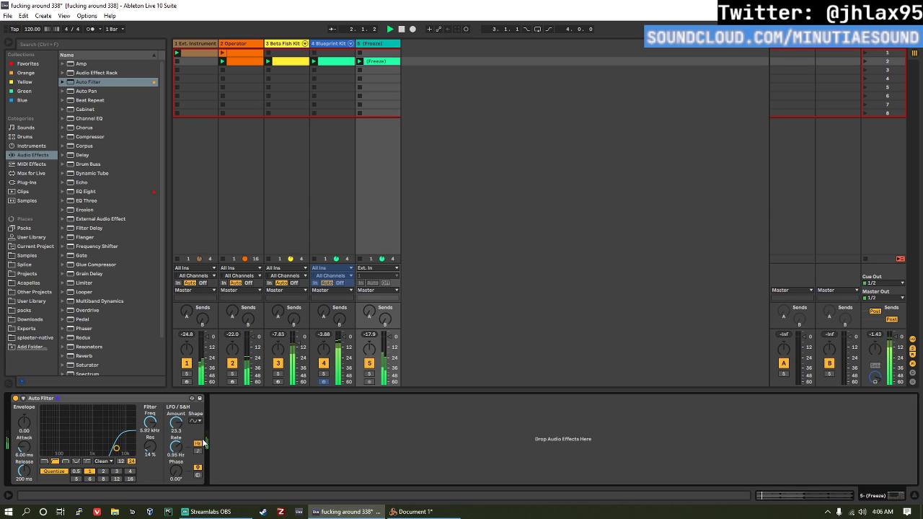
left_click(369, 373)
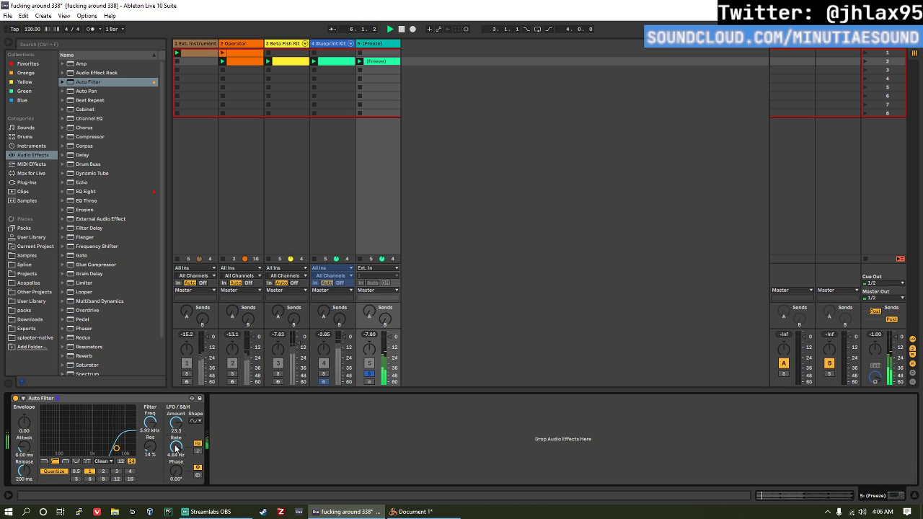
Step: Add Redux after the Auto Filter with bit reduction on at 11 and downsample 2, and unsolo track 5
left_click_drag(82, 343, 238, 465)
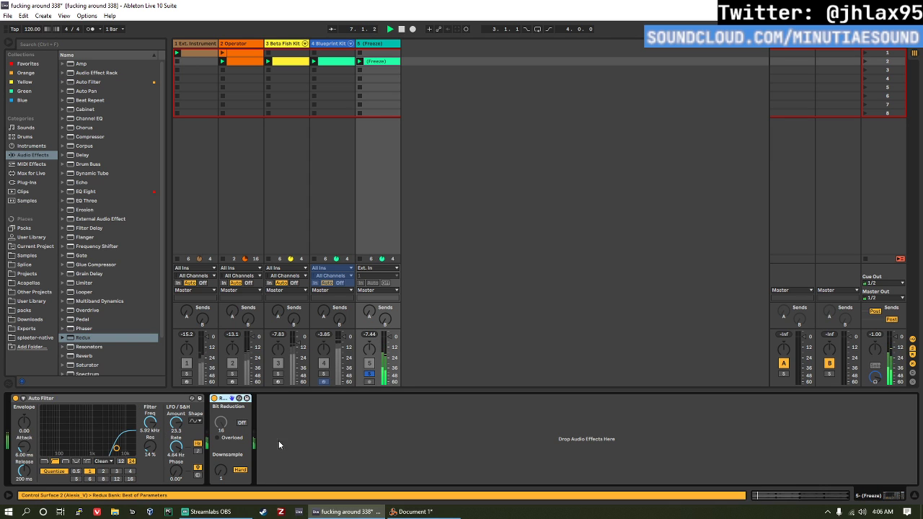
left_click(240, 421)
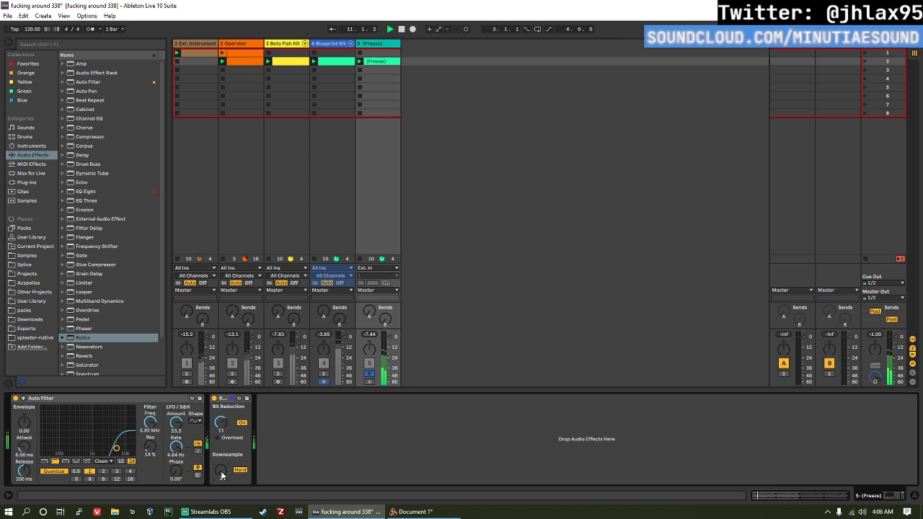
left_click(368, 372)
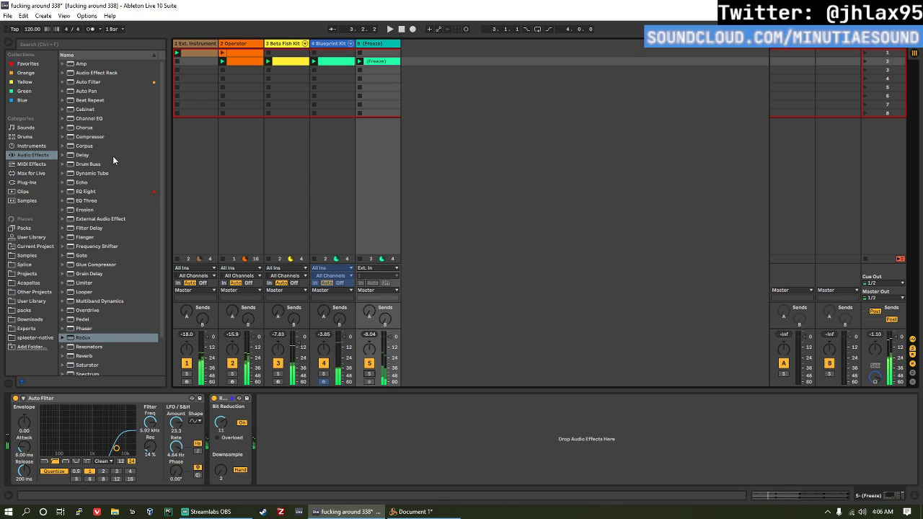
Step: Add a tempo-synced Auto Pan with rate 1/8 and phase 111° to track 5, and lower the track volume to -14.0 dB
left_click_drag(88, 91, 338, 422)
left_click(292, 476)
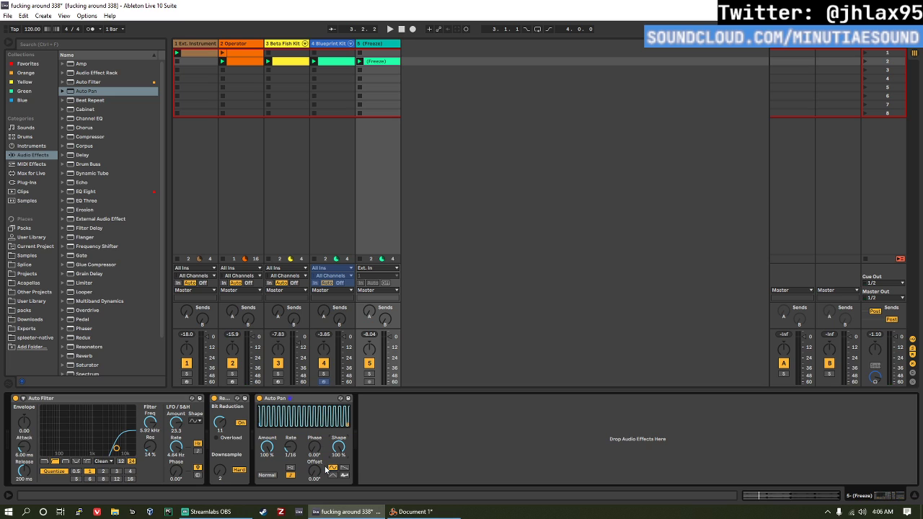
left_click_drag(296, 455, 296, 458)
key("space")
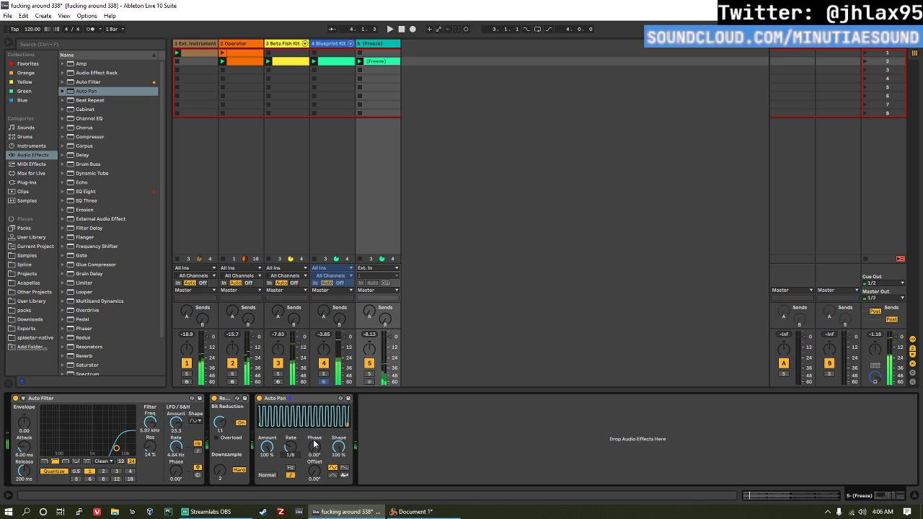
left_click_drag(313, 449, 313, 437)
key("space")
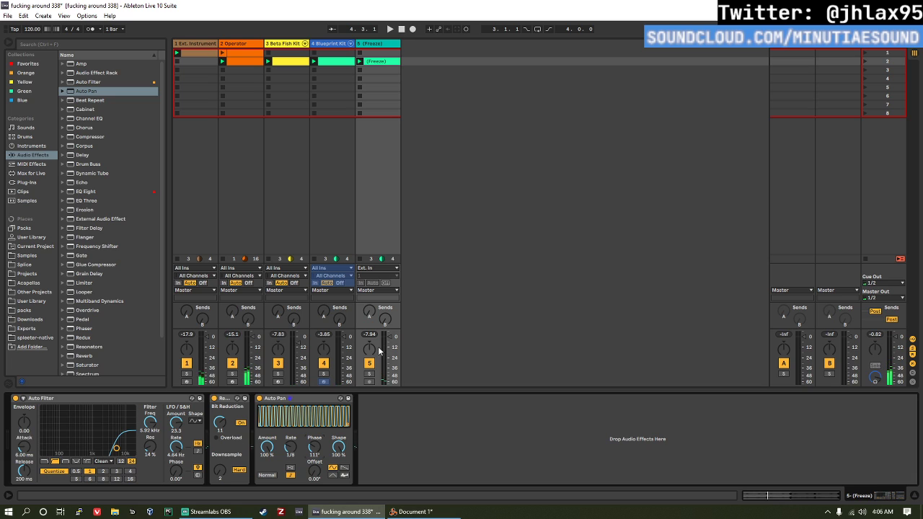
left_click_drag(386, 351, 389, 347)
key("space")
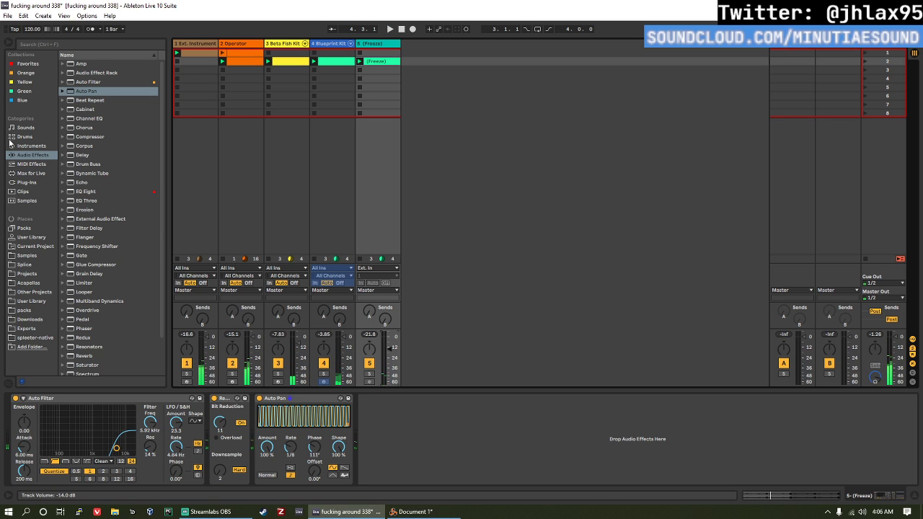
Step: Browse the drum kit presets and audition several of them, from the Burned kits through to Deep Knight Kit
left_click(45, 148)
left_click(39, 157)
left_click(41, 166)
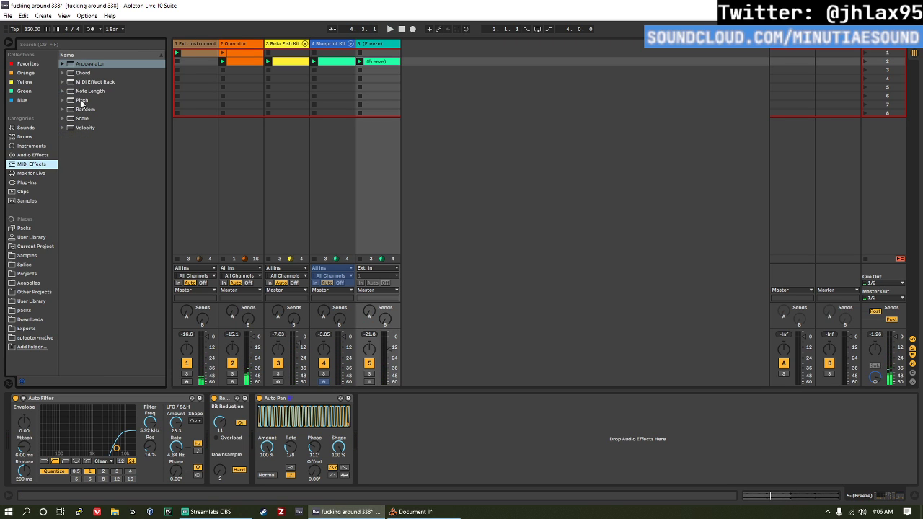
left_click(25, 136)
left_click(103, 296)
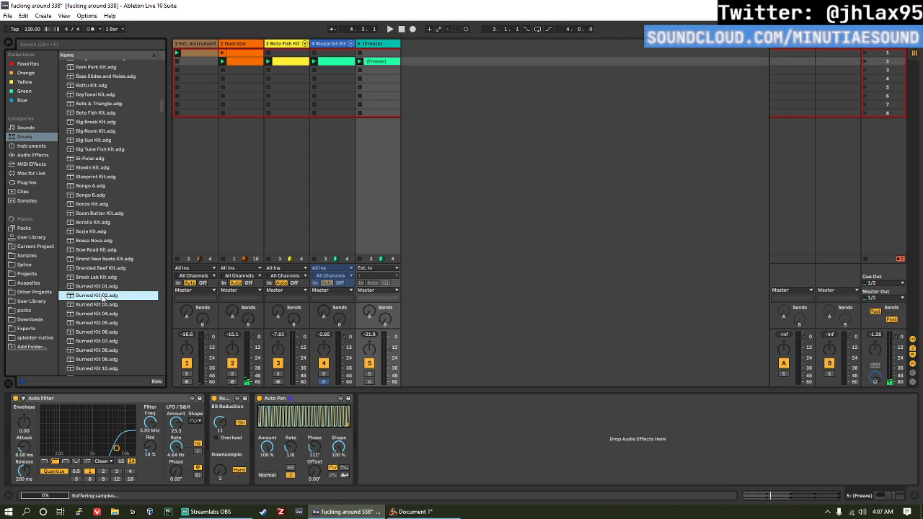
left_click(108, 314)
scroll(110, 331, "down", 2)
left_click(108, 358)
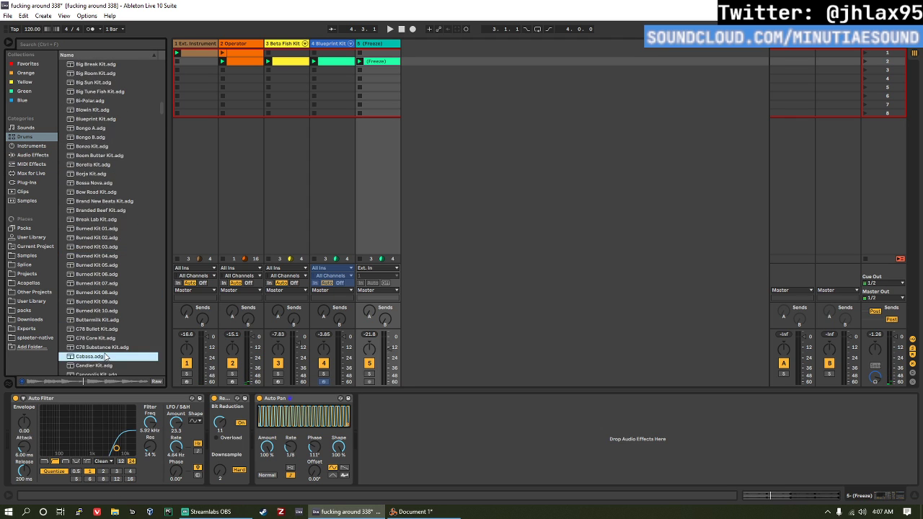
scroll(107, 354, "down", 2)
left_click(106, 352)
scroll(108, 356, "down", 2)
left_click(105, 342)
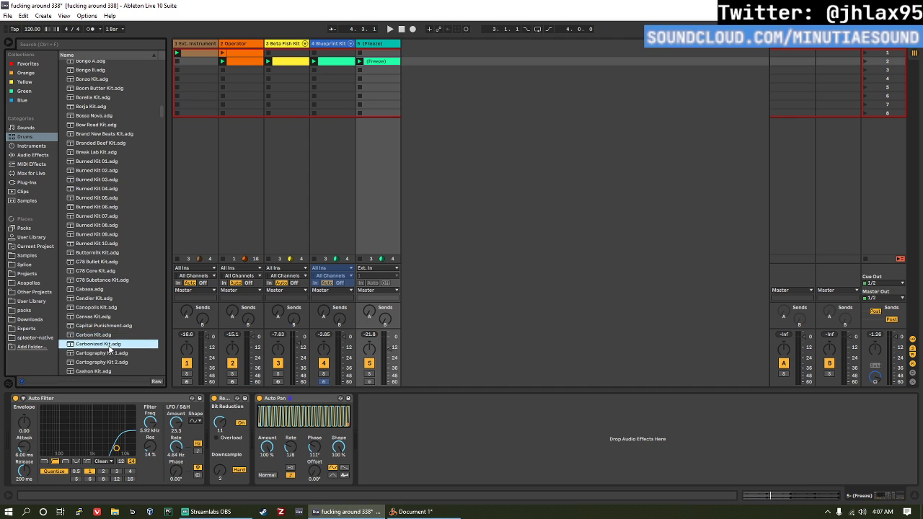
scroll(104, 342, "down", 4)
key("Down")
key("Down")
key("Down")
left_click(110, 335)
scroll(105, 342, "down", 2)
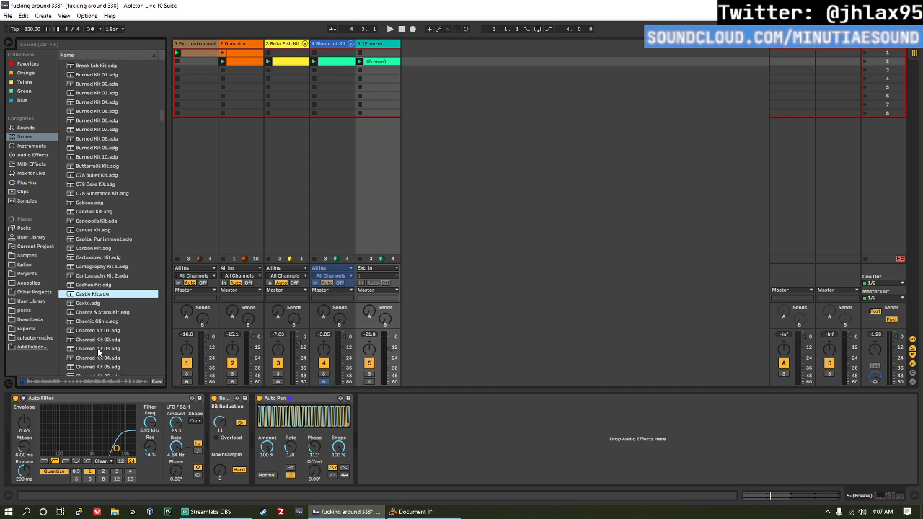
left_click(100, 350)
scroll(107, 345, "down", 6)
left_click(106, 342)
scroll(109, 342, "down", 4)
left_click(109, 342)
scroll(107, 347, "down", 4)
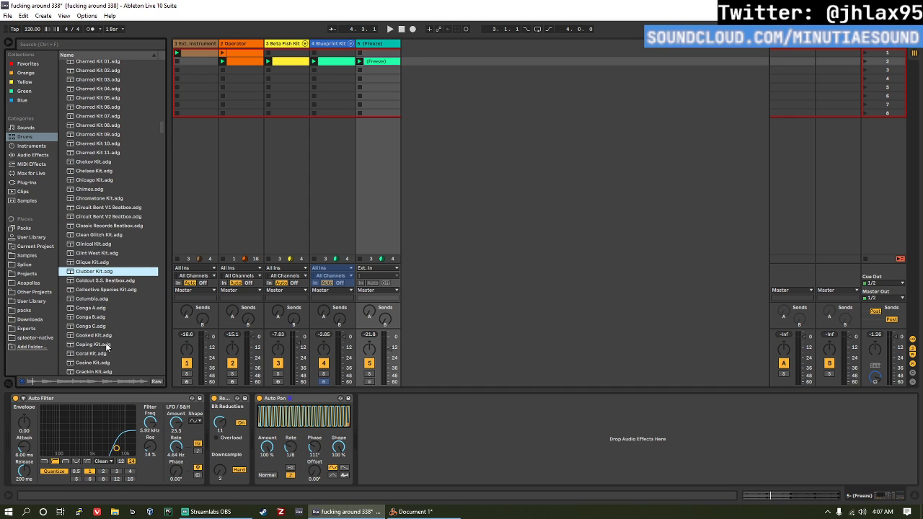
left_click(105, 319)
scroll(106, 324, "down", 4)
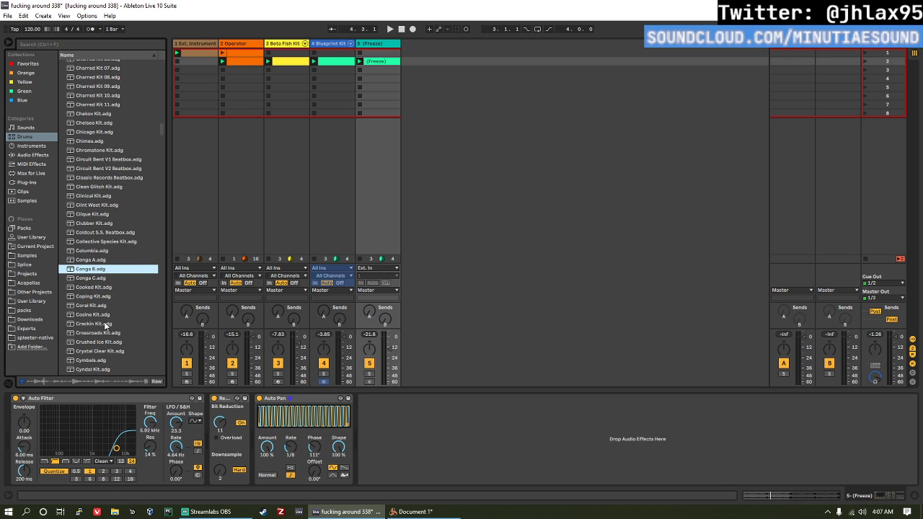
left_click(105, 333)
scroll(106, 328, "down", 4)
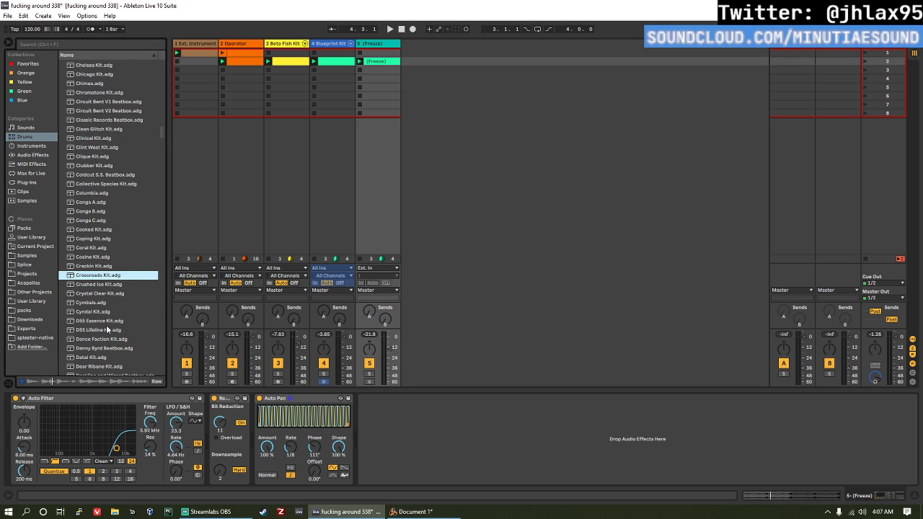
scroll(107, 329, "down", 4)
left_click(105, 326)
scroll(104, 321, "down", 3)
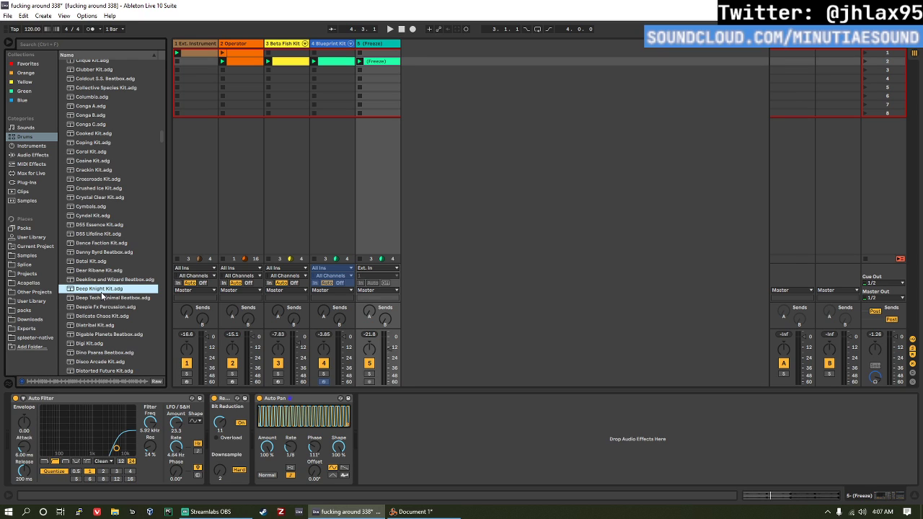
Step: Load Deep Knight Kit onto a new MIDI track and create an empty one-bar clip in its second slot
left_click_drag(238, 242, 455, 122)
left_click_drag(425, 61, 433, 61)
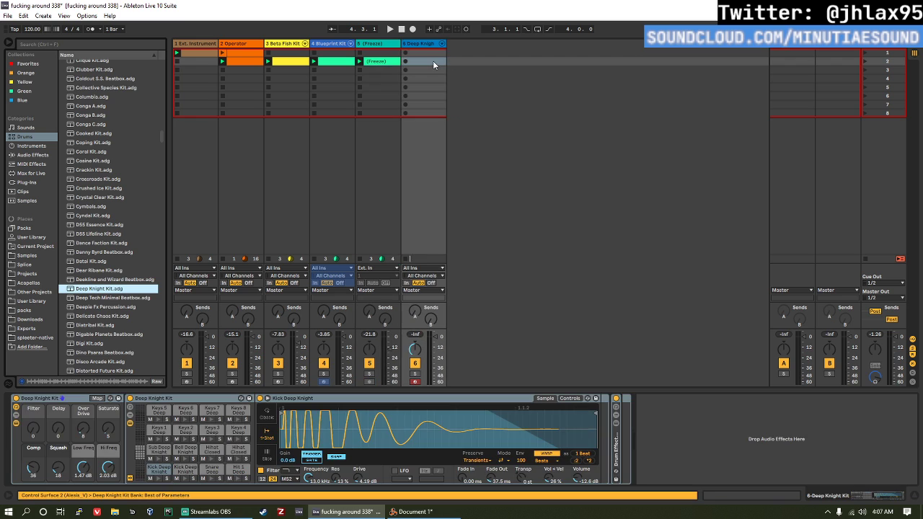
double_click(432, 61)
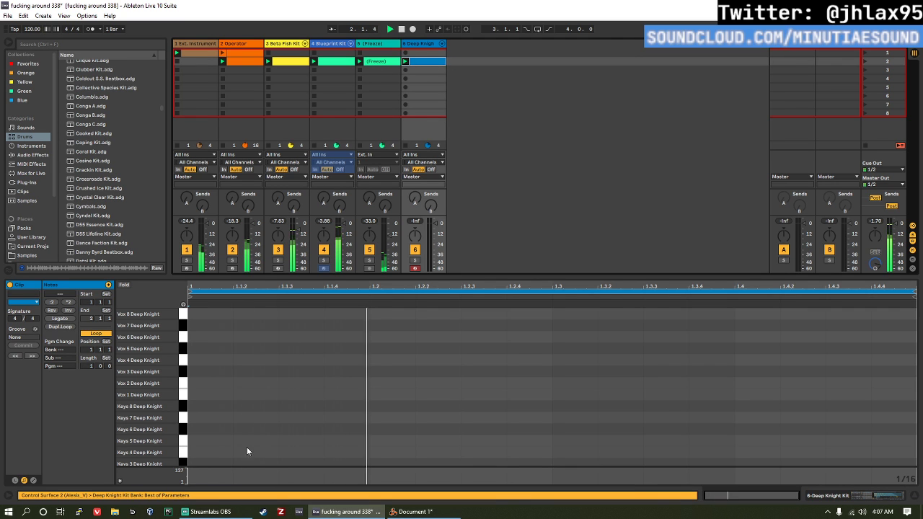
Step: Try a Keys 8 note at the clip's start, remove it, and place a snare note at 1.3 with velocity 72
double_click(225, 407)
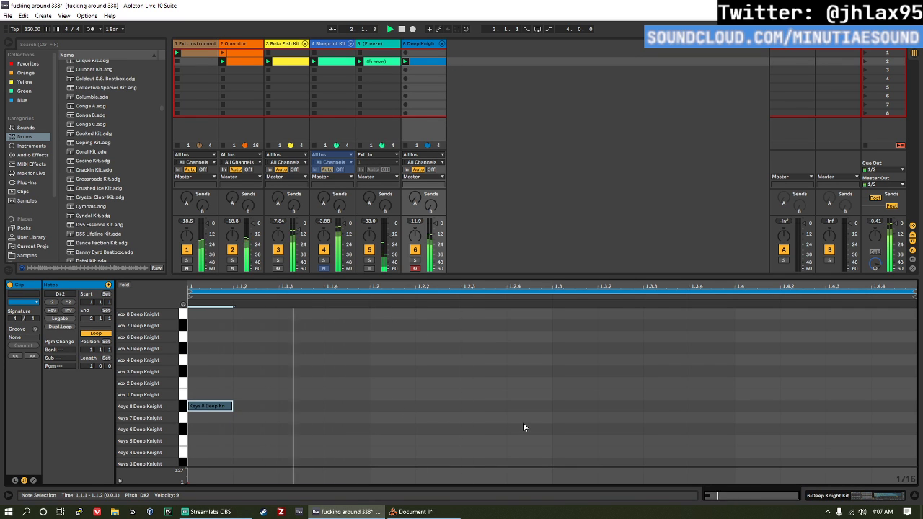
scroll(561, 447, "down", 4)
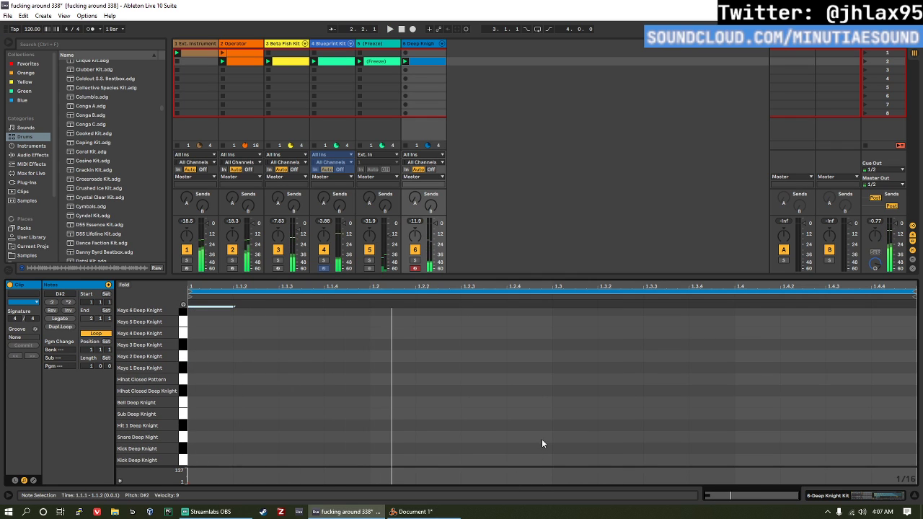
double_click(544, 443)
left_click_drag(534, 444, 580, 442)
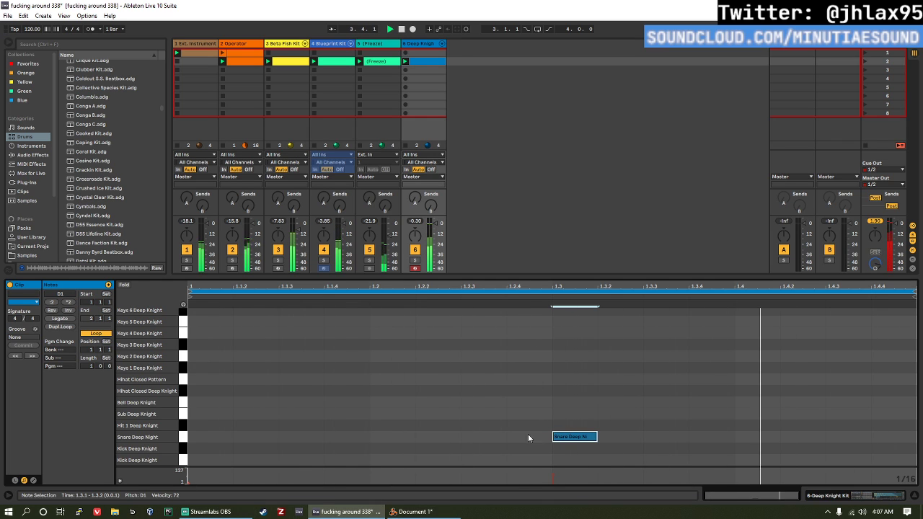
Step: Add velocity 1 notes on the lowest Kick Deep Knight row at 1.1.3 and 1.4.3
double_click(316, 461)
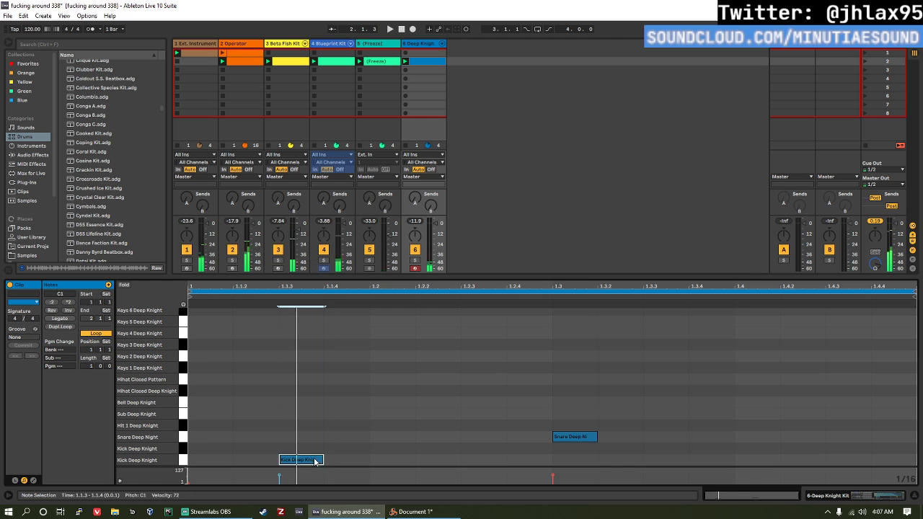
left_click_drag(315, 461, 314, 462)
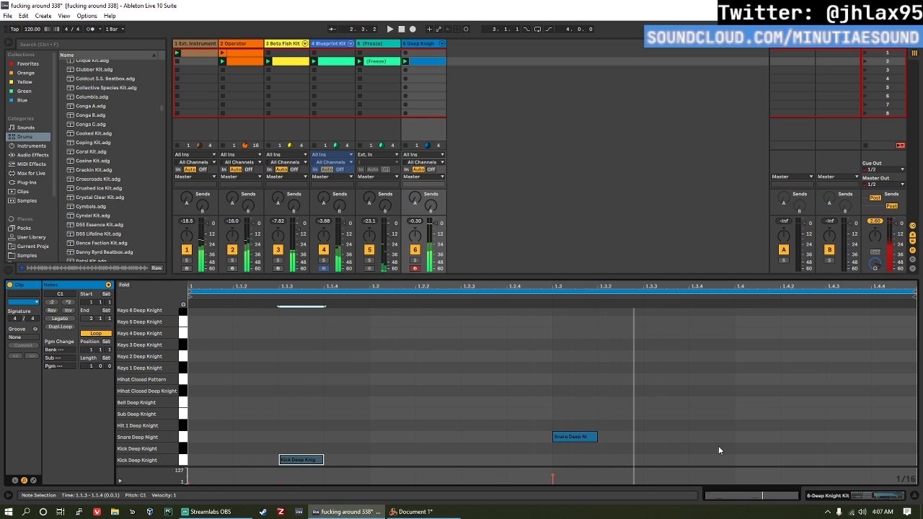
double_click(757, 460)
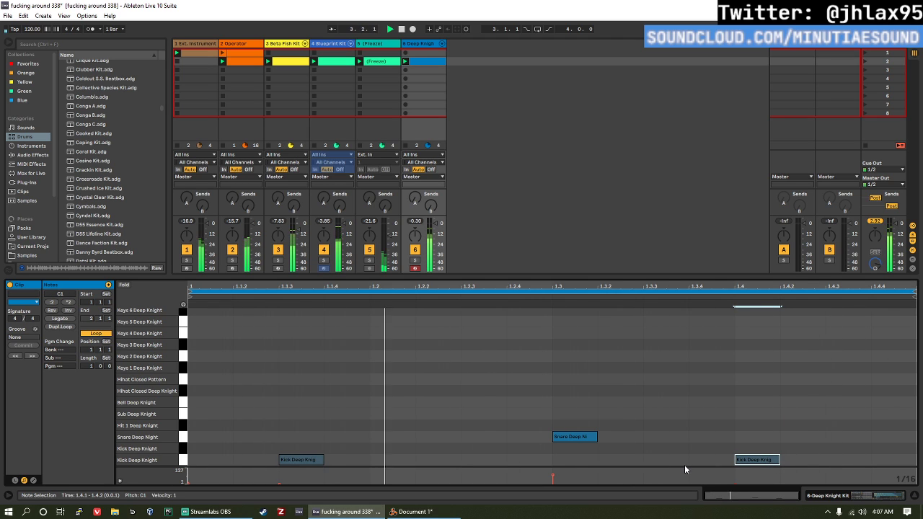
key("Right")
key("Right")
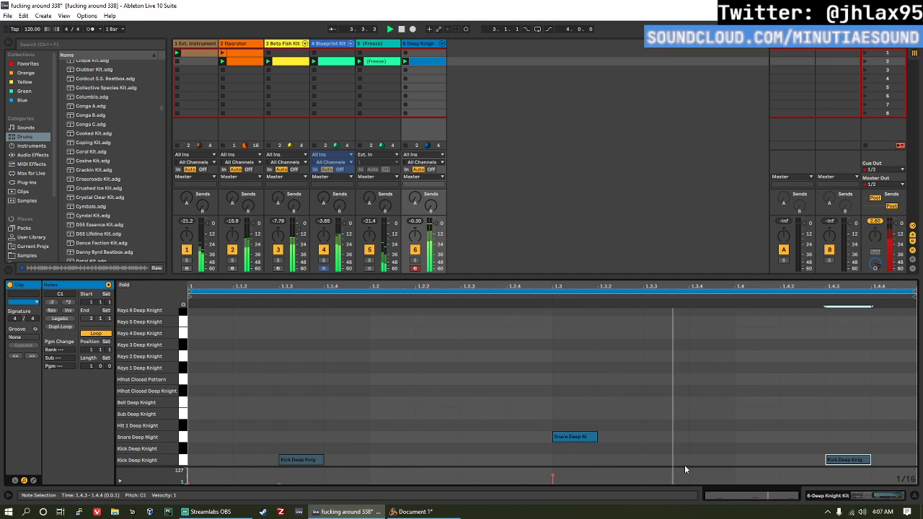
Step: Add a note at the clip's start on the Hit 1 row and move it up to the Bell Deep Knight row
double_click(232, 425)
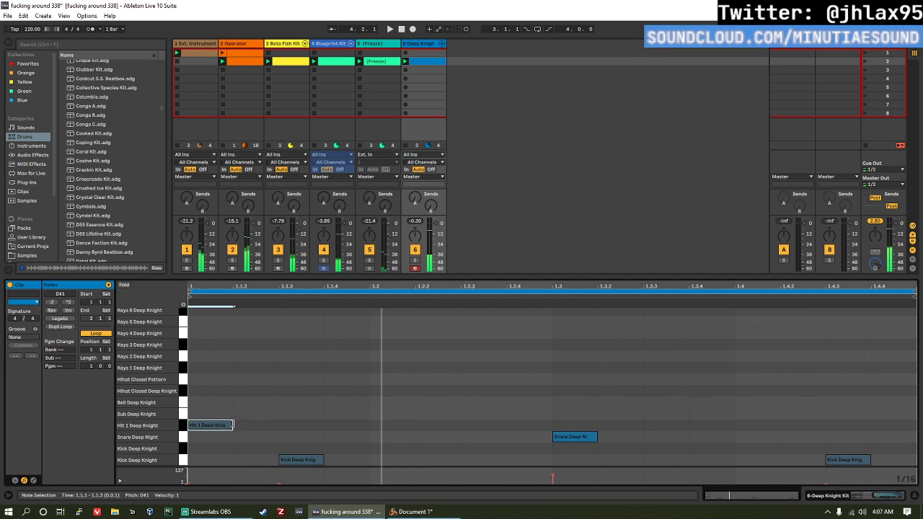
key("Up")
key("Up")
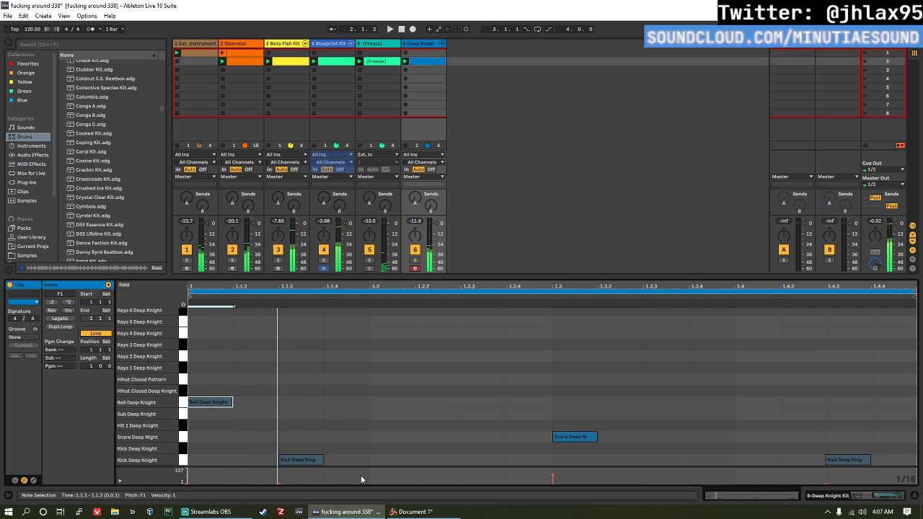
Step: Move the Bell note up to the Hihat Closed Deep Knight row, duplicate it on every sixteenth across the bar, and select that row's notes
key("Up")
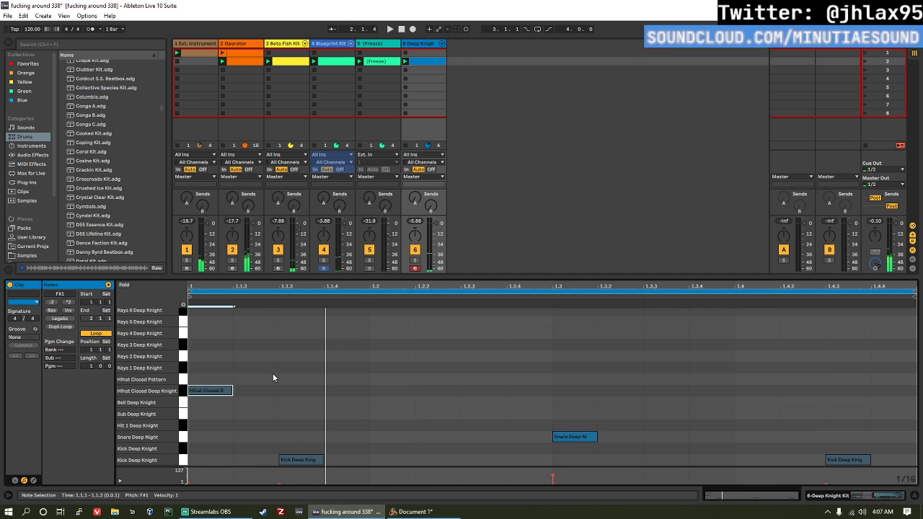
key("ctrl+d")
key("ctrl+d")
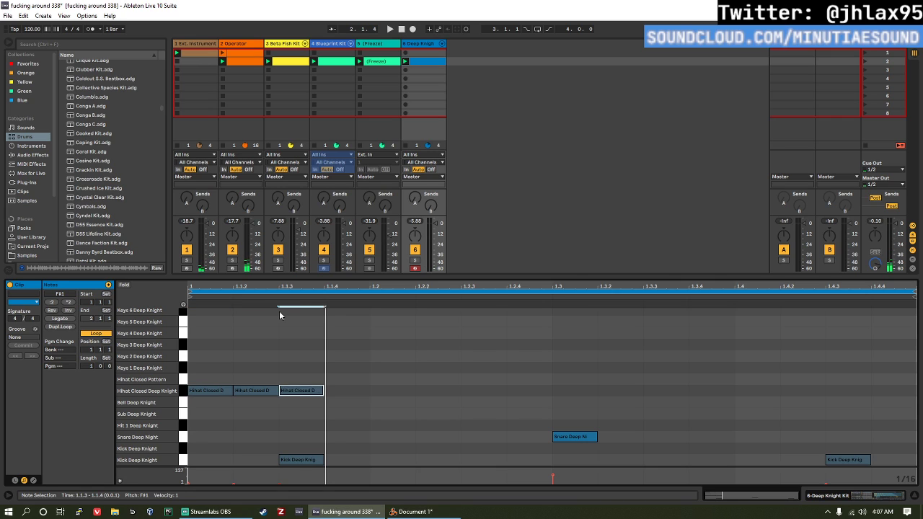
key("ctrl+d")
key("ctrl+d")
key("ctrl+d")
key("ctrl+d")
key("ctrl+d")
key("ctrl+d")
key("ctrl+d")
key("ctrl+d")
key("ctrl+d")
key("ctrl+d")
key("ctrl+d")
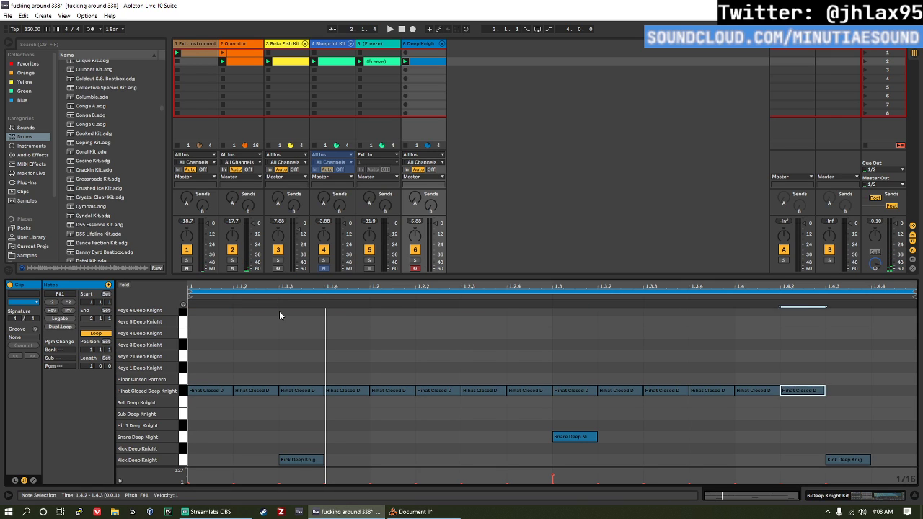
key("ctrl+d")
key("ctrl+d")
key("space")
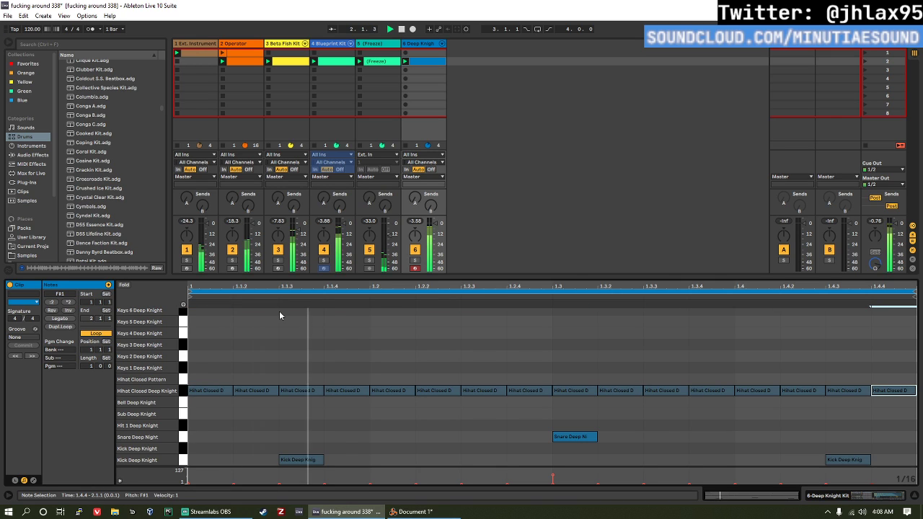
left_click(185, 391)
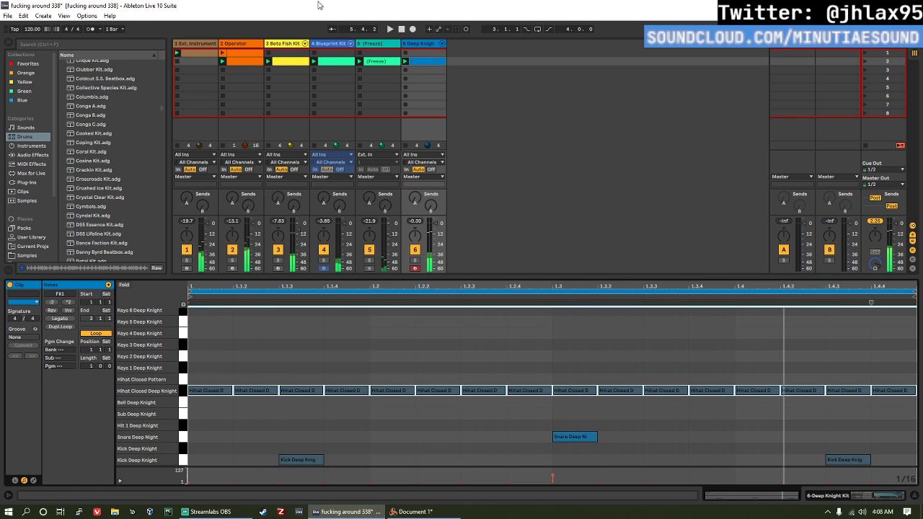
Step: Add a Velocity MIDI effect to the Hihat Closed pad in Fixed mode, with Out Hi 12 and Random 15
left_click(411, 44)
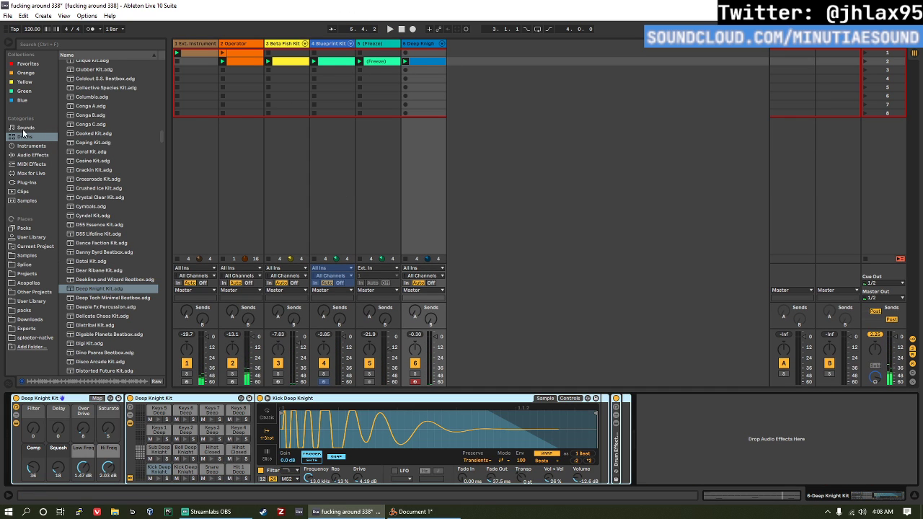
left_click(36, 164)
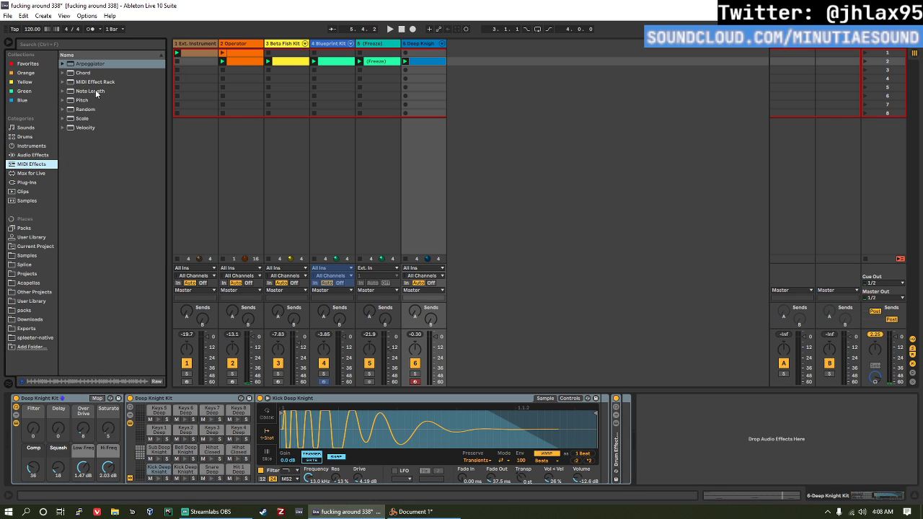
left_click(97, 128)
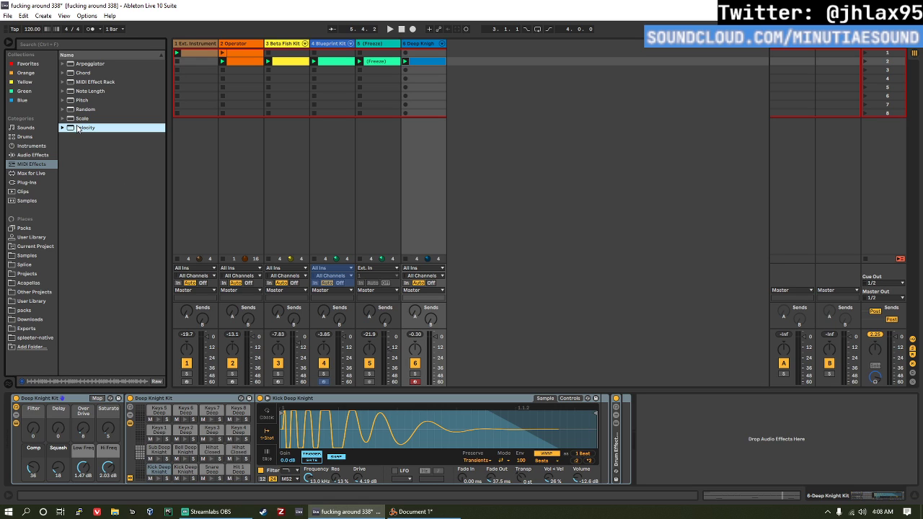
left_click(213, 450)
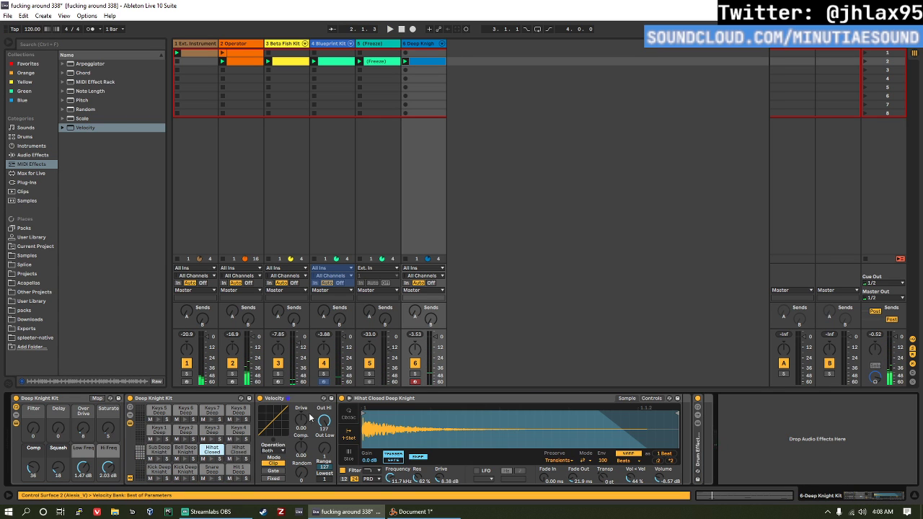
left_click(273, 478)
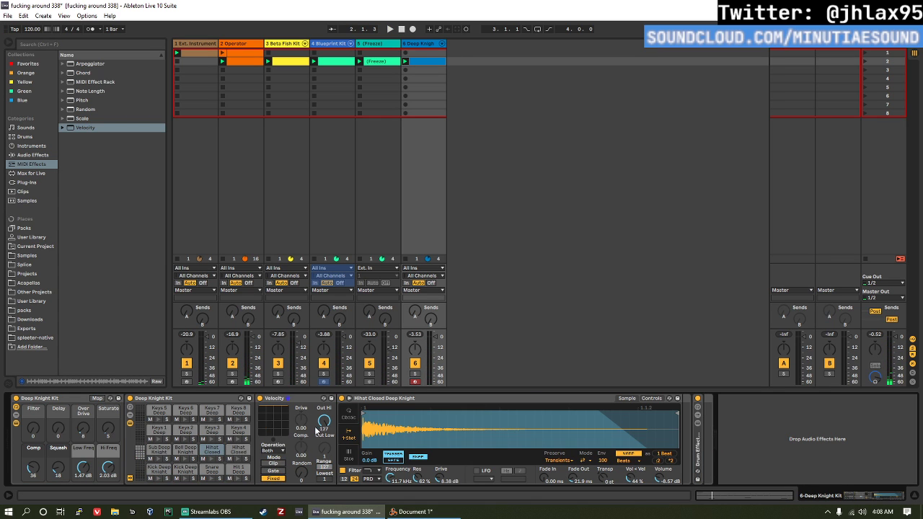
left_click_drag(301, 472, 301, 464)
key("space")
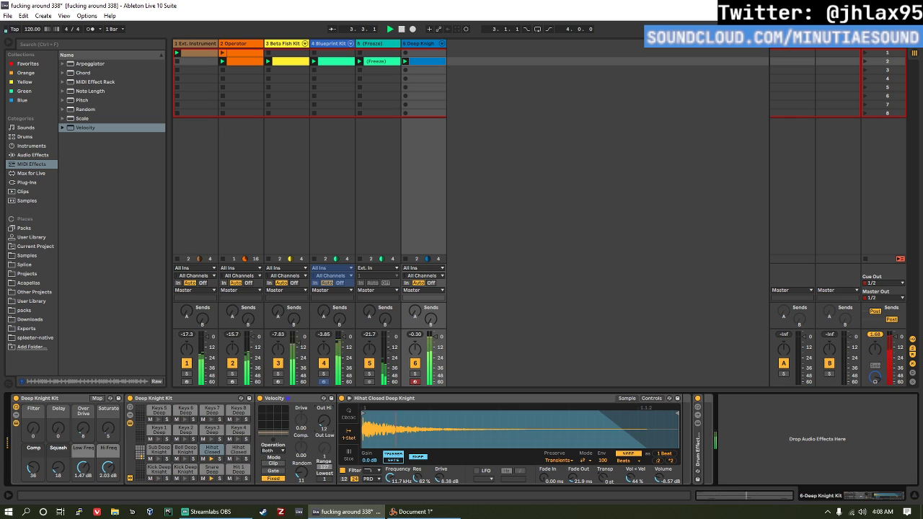
left_click_drag(309, 460, 302, 476)
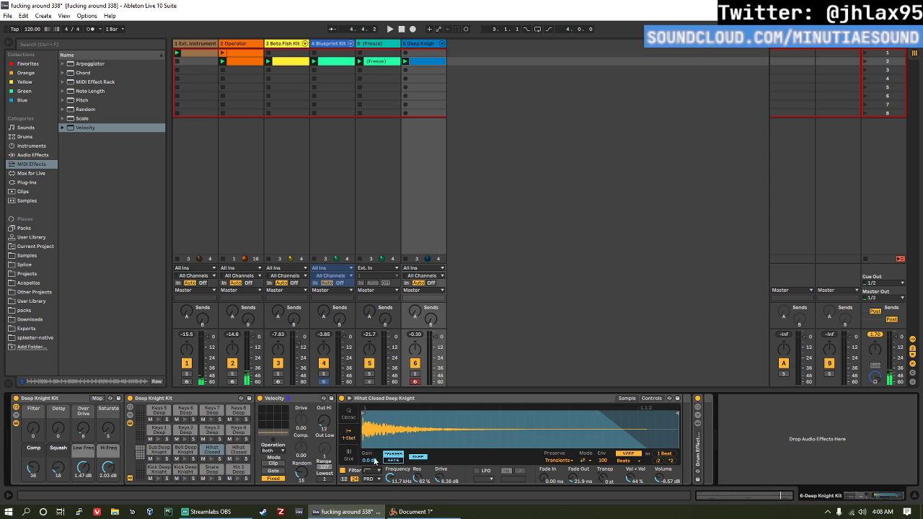
Step: During playback, set the Hihat Closed sample's filter frequency to 5.08 kHz and its volume to -13.7 dB
key("space")
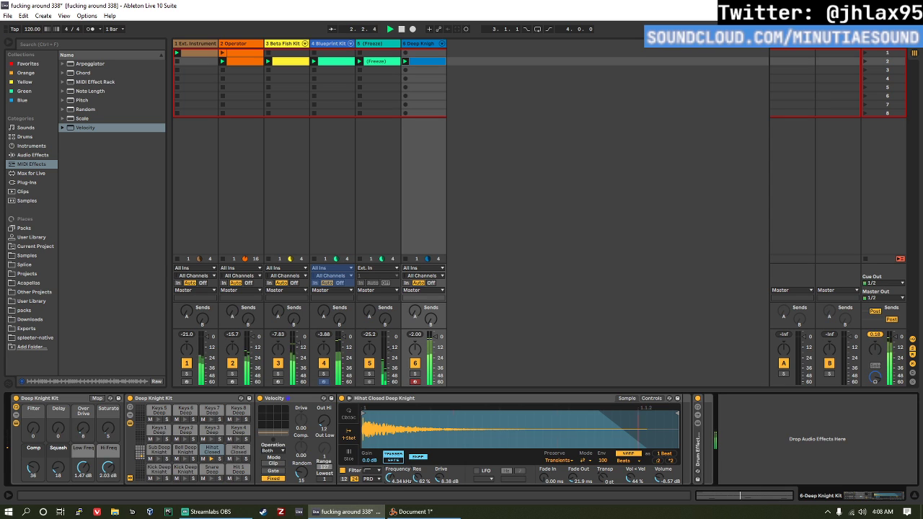
left_click_drag(389, 480, 385, 483)
left_click_drag(659, 480, 659, 494)
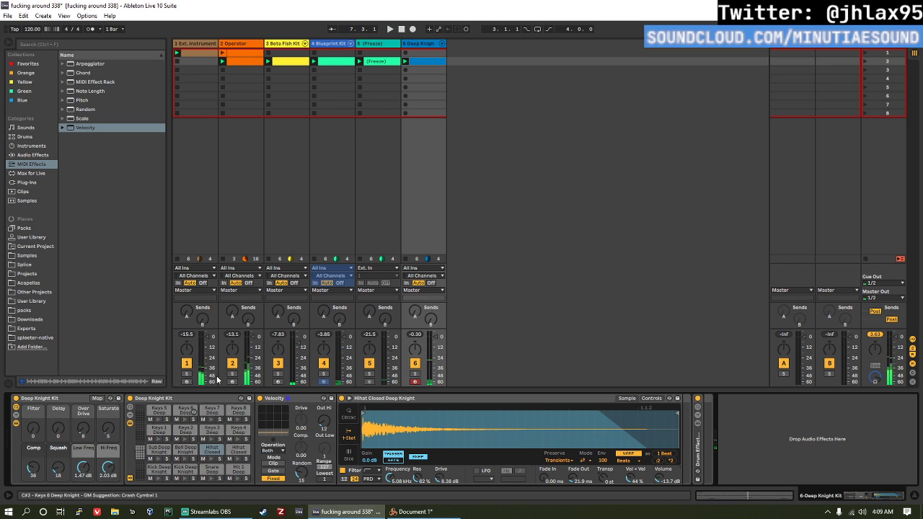
Step: In the Deep Knight clip, move the leftover Keys 8 note from the clip's start to the upper Kick Deep Knight row near 1.2.2
double_click(429, 61)
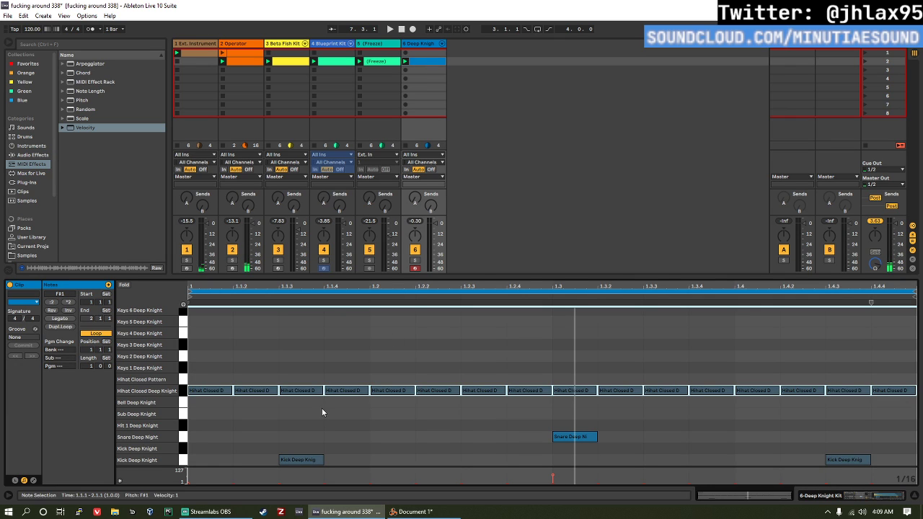
left_click(377, 63)
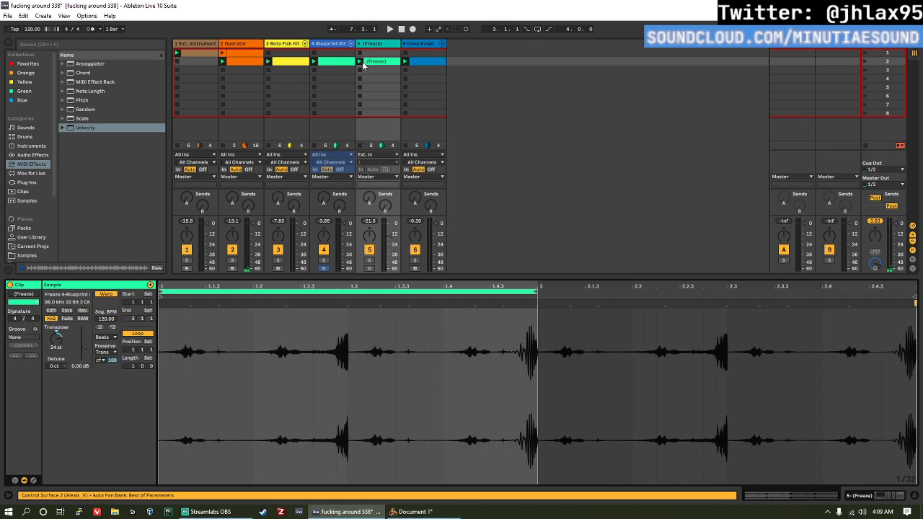
left_click(346, 63)
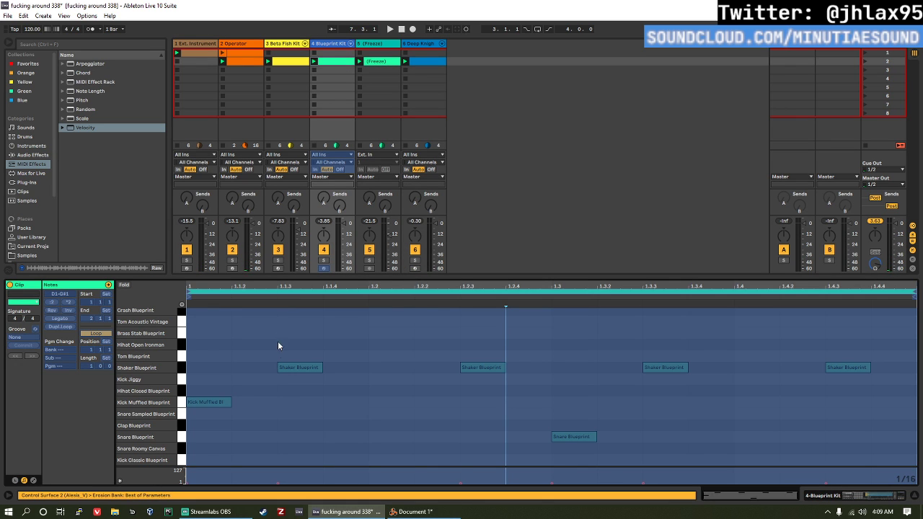
left_click(416, 63)
left_click(257, 455)
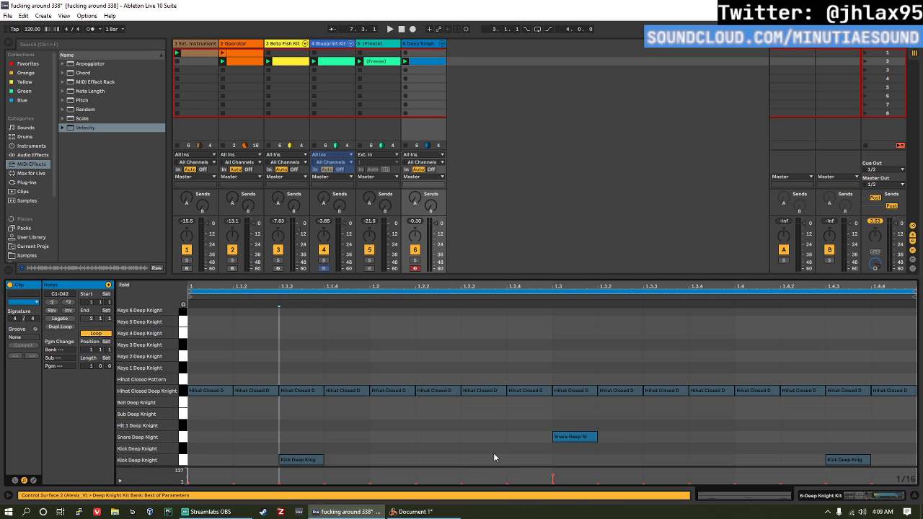
scroll(297, 433, "up", 3)
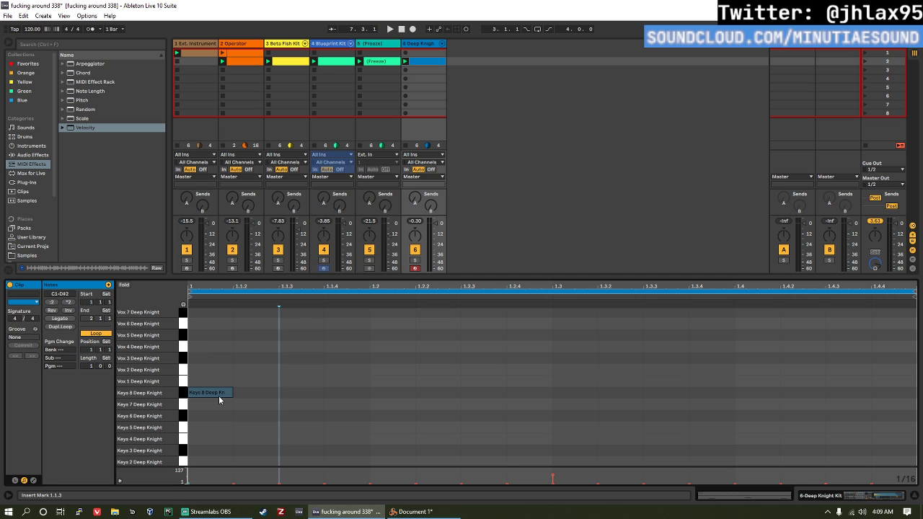
left_click_drag(220, 401, 263, 413)
scroll(268, 414, "down", 3)
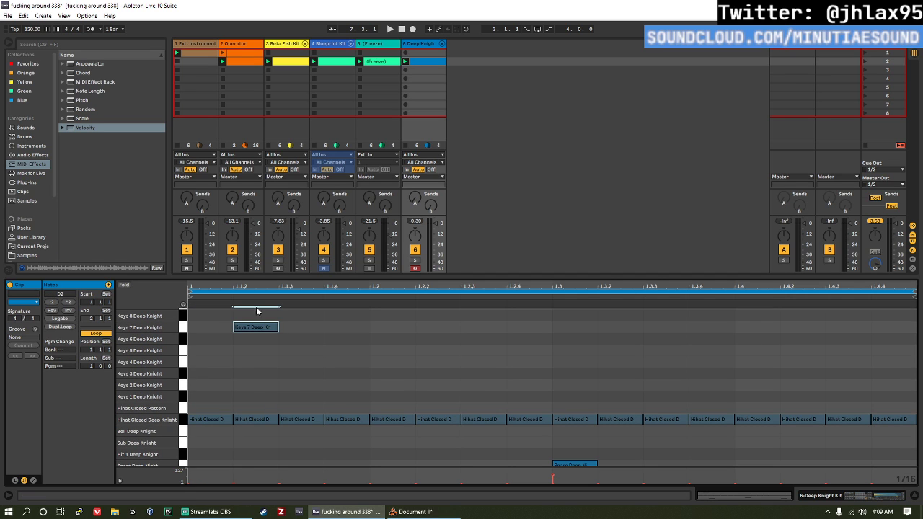
mouse_move(258, 321)
left_mouse_down()
mouse_move(289, 400)
mouse_move(272, 351)
mouse_move(310, 343)
mouse_move(443, 437)
mouse_move(438, 417)
mouse_move(440, 461)
mouse_move(441, 450)
left_mouse_up()
Step: Audition the upper-row kick note at 1.4, 1.3.3, 1.2.3 and 1.2.2 during playback, and delete it
key("space")
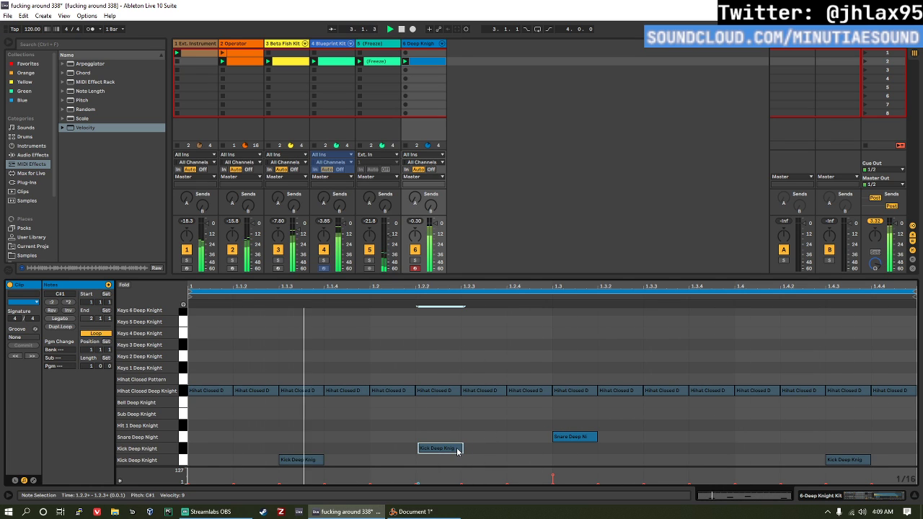
key("Right")
left_click_drag(481, 448, 752, 448)
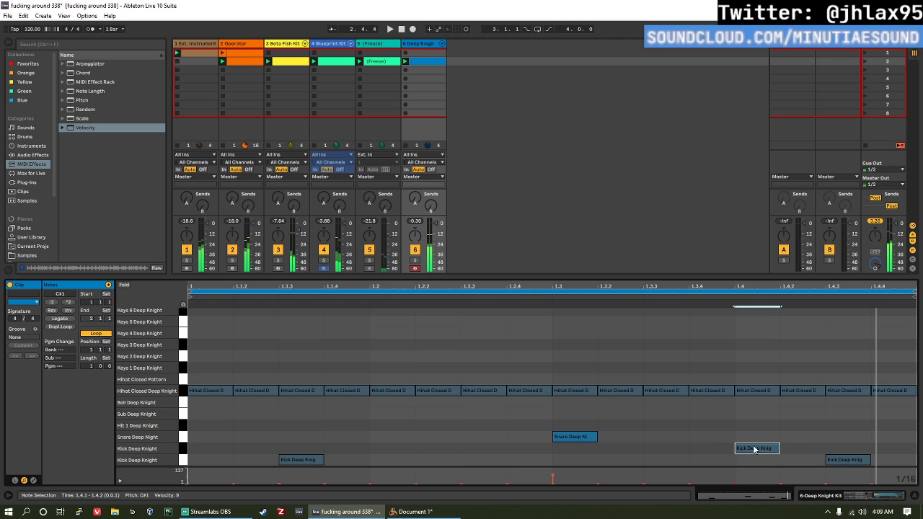
left_click_drag(755, 449, 663, 450)
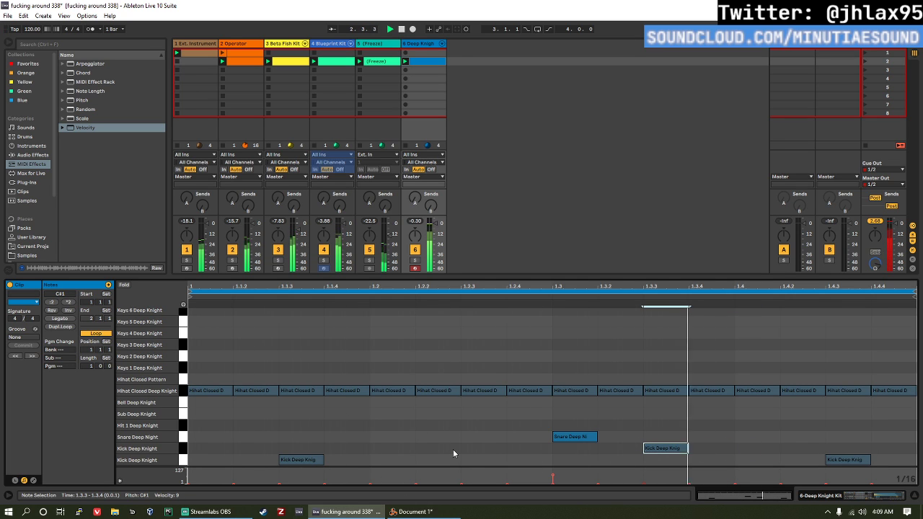
left_click_drag(655, 449, 473, 449)
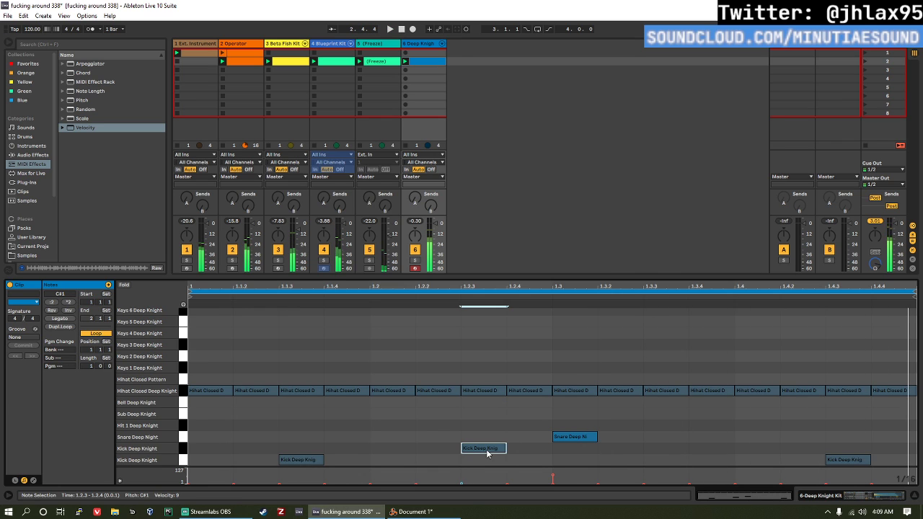
left_click_drag(487, 450, 441, 449)
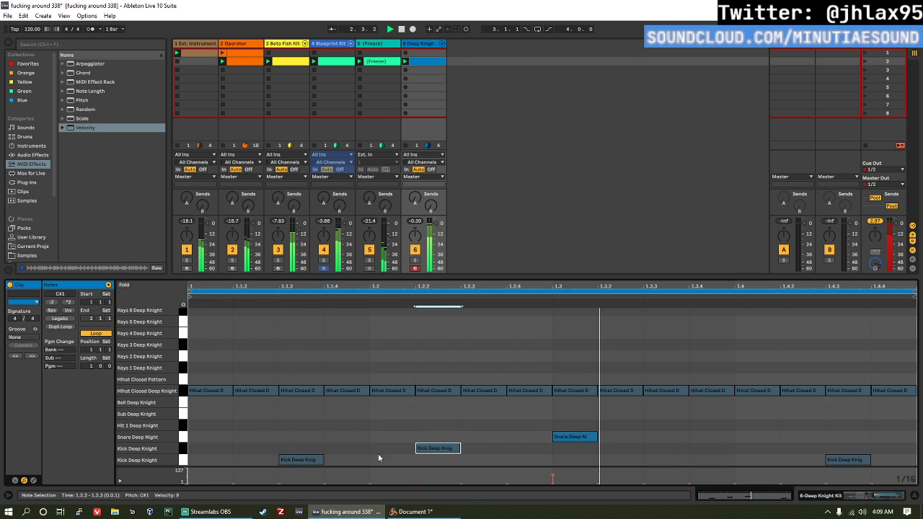
double_click(453, 448)
key("space")
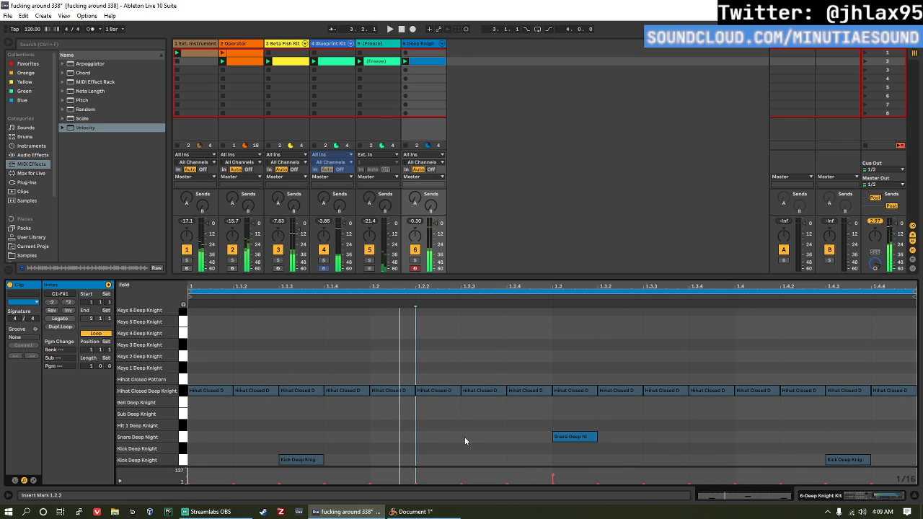
Step: Check the Snare Deep Night pad during playback, and add a note on the upper Kick Deep Knight row at 1.2.2
left_click(420, 83)
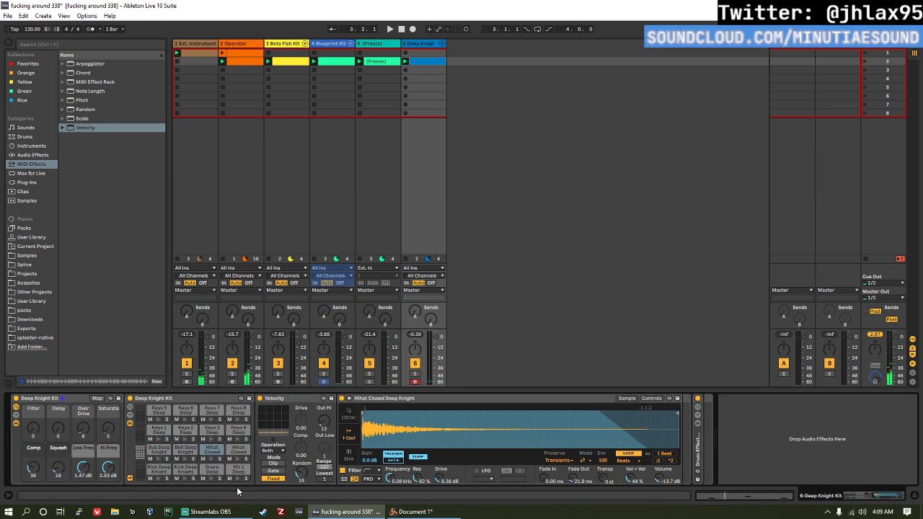
key("space")
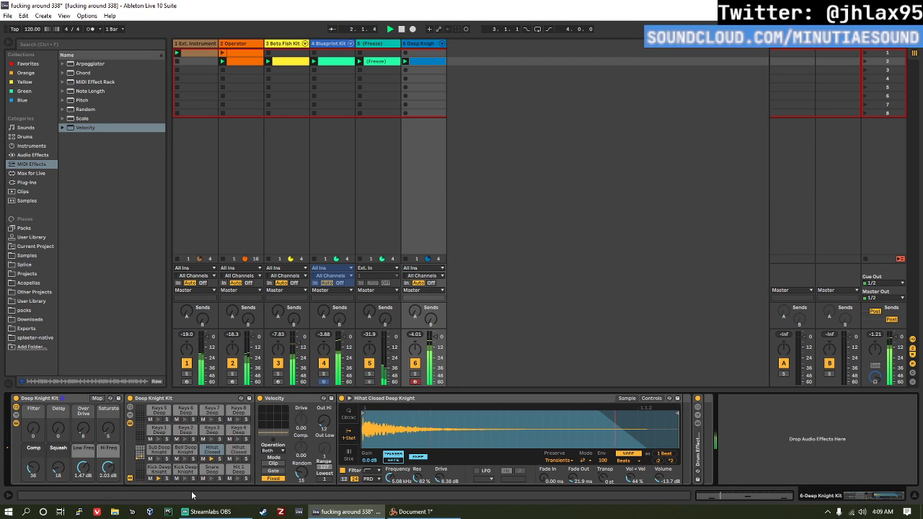
left_click(214, 467)
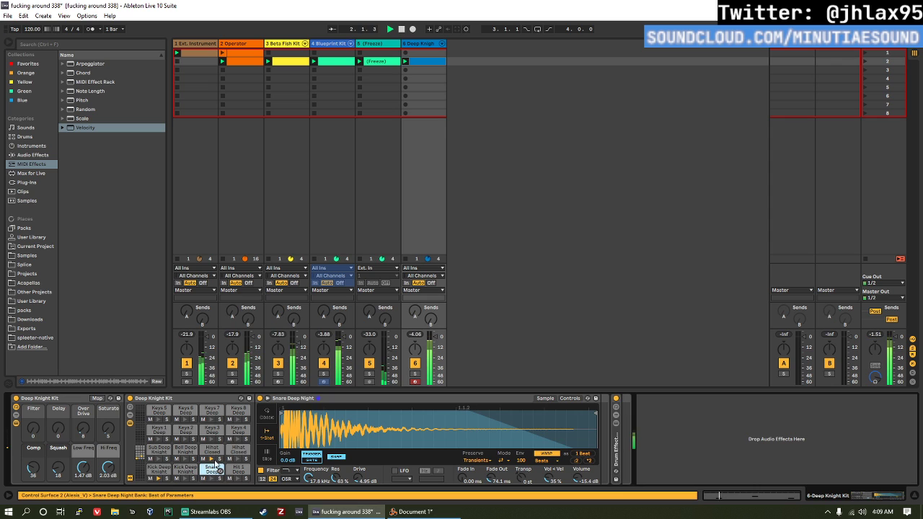
double_click(431, 63)
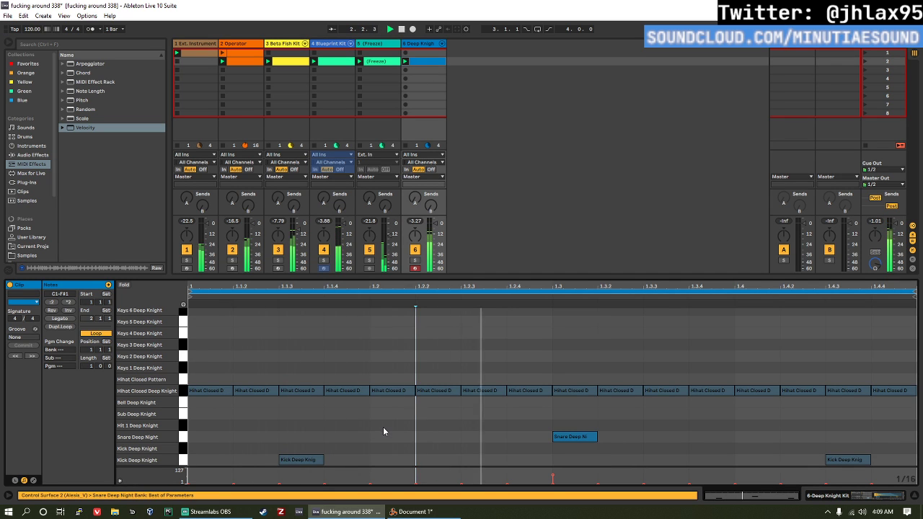
key("space")
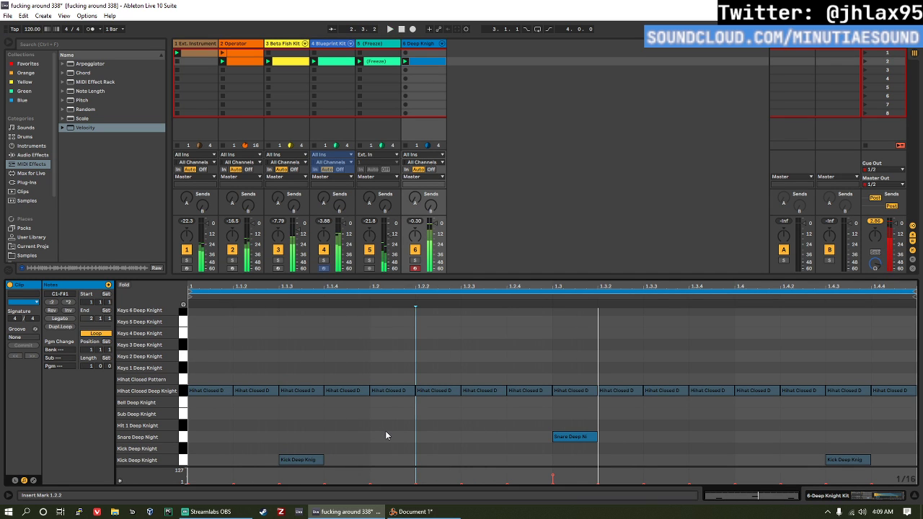
double_click(432, 447)
key("space")
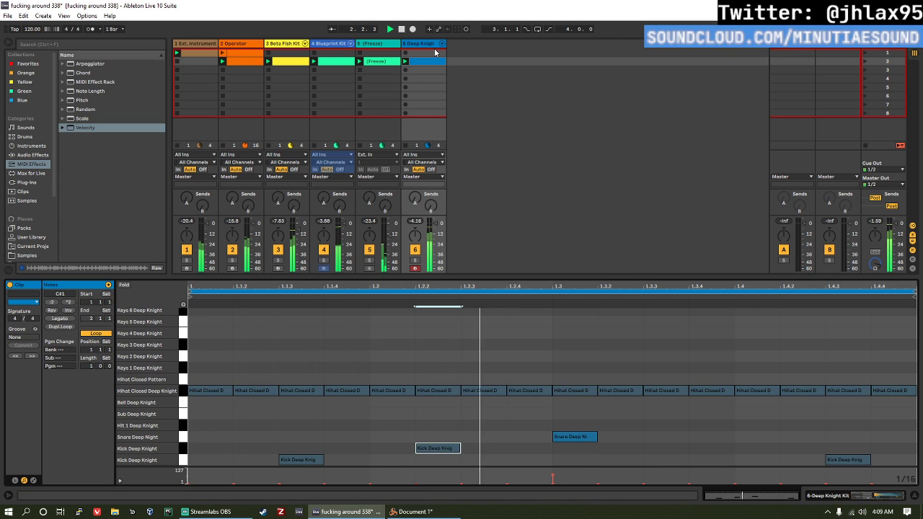
Step: Transpose the upper-row Kick Deep Knight pad's sample to +7 st and set its filter frequency to 1.51 kHz
left_click(429, 44)
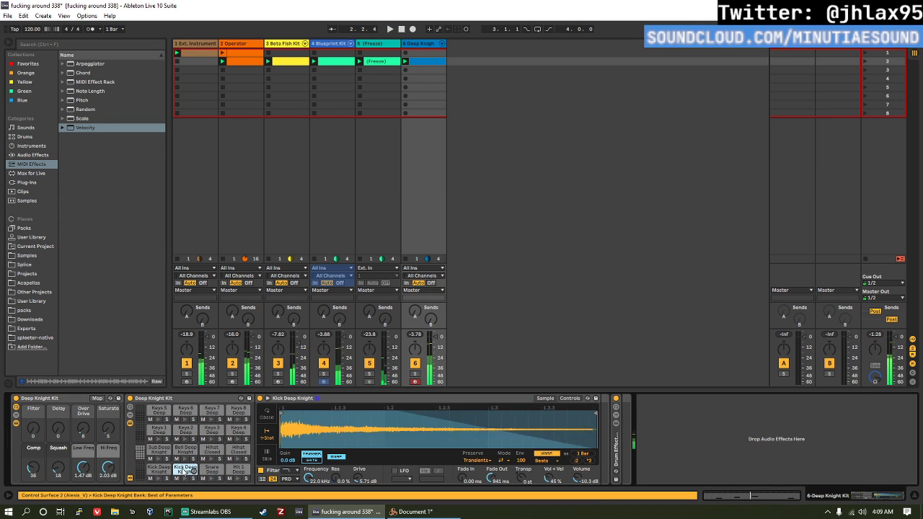
left_click_drag(520, 481, 519, 465)
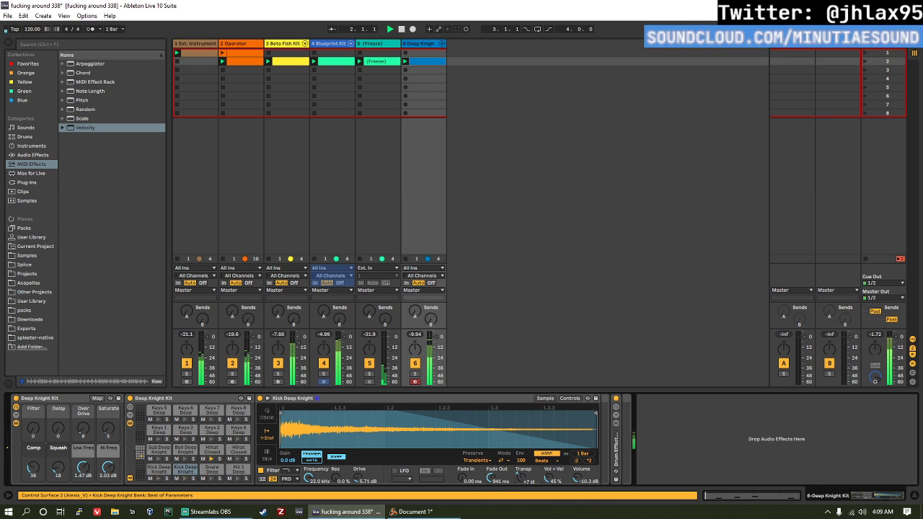
left_click(296, 472)
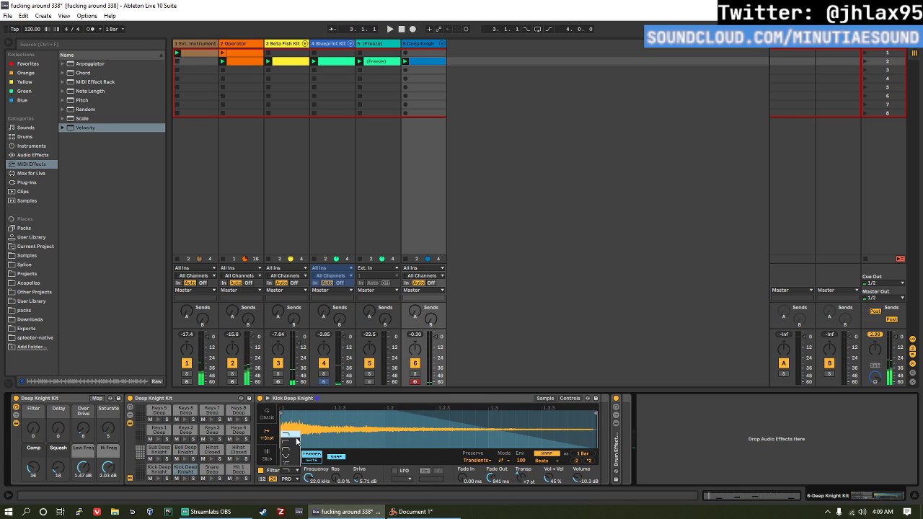
left_click(296, 440)
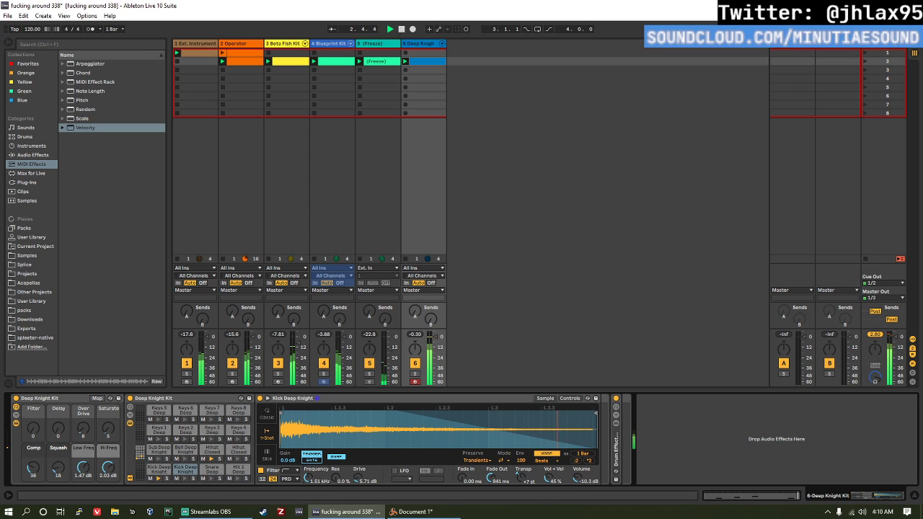
Step: Set the kick sample's volume to -4.50 dB and transposition to +9 st, and trim its end to just past 1.1.3
left_click_drag(579, 478, 579, 461)
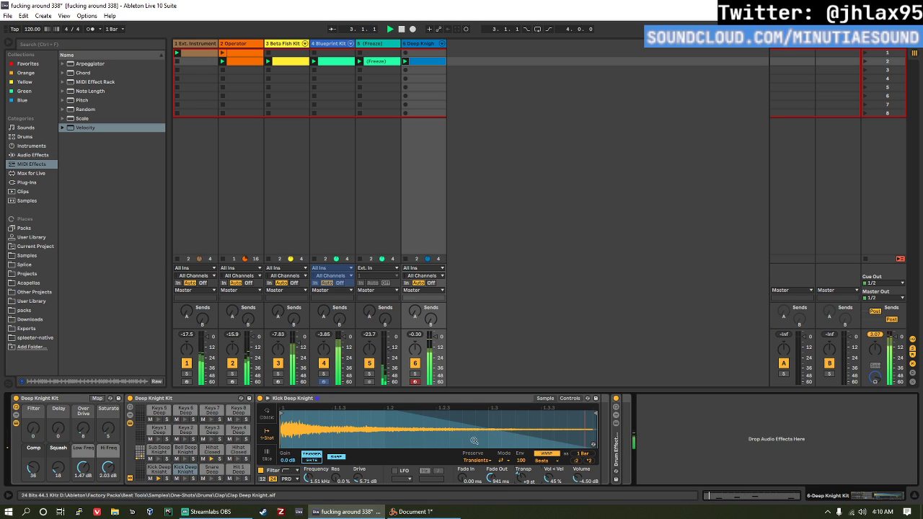
mouse_move(596, 413)
left_mouse_down()
mouse_move(376, 432)
mouse_move(322, 425)
mouse_move(357, 417)
left_mouse_up()
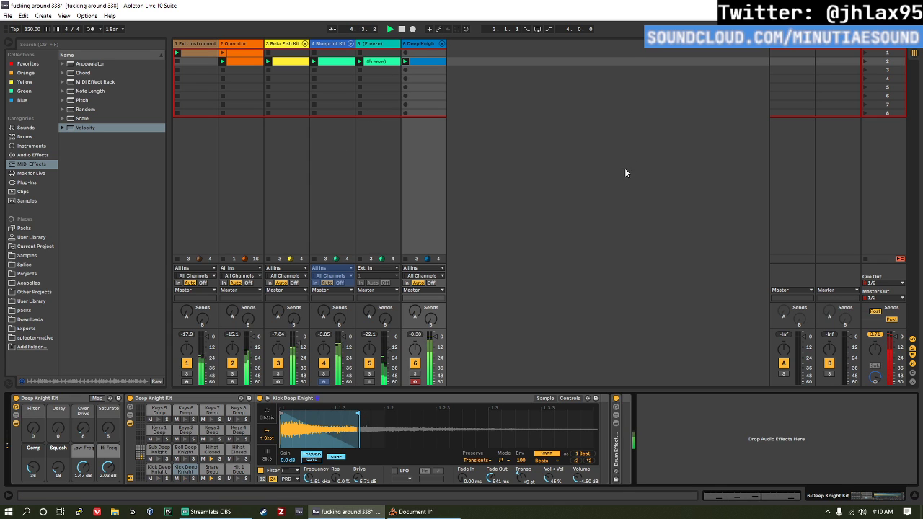
Step: Browse the plug-ins for Phase Plant and load it on a new MIDI track
left_click(233, 44)
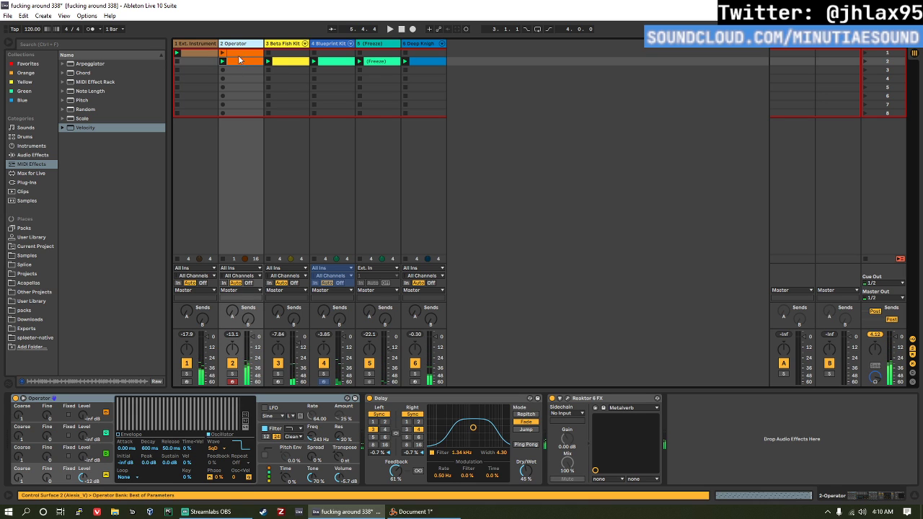
left_click(210, 44)
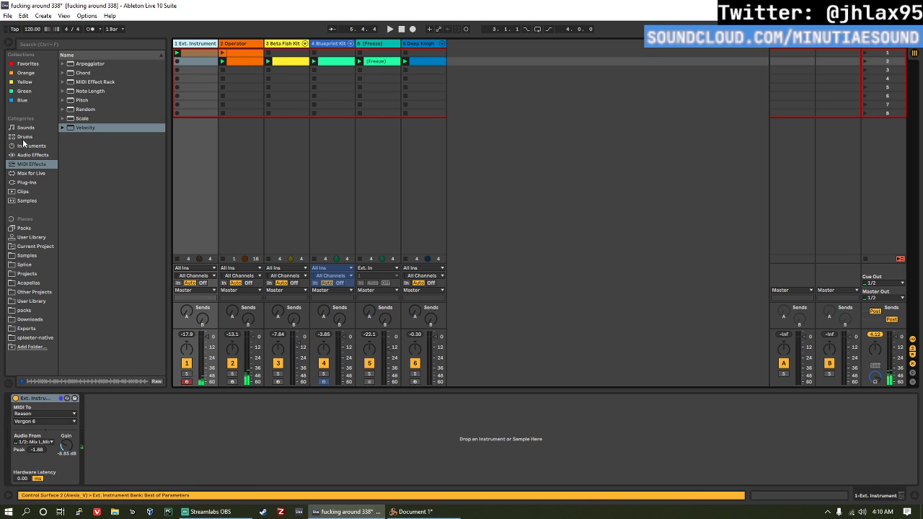
left_click(34, 175)
left_click(36, 182)
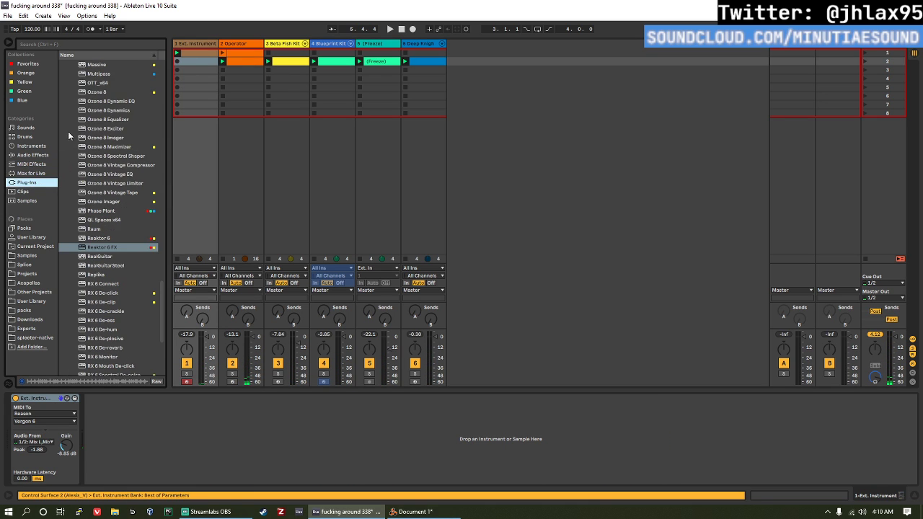
scroll(163, 283, "down", 6)
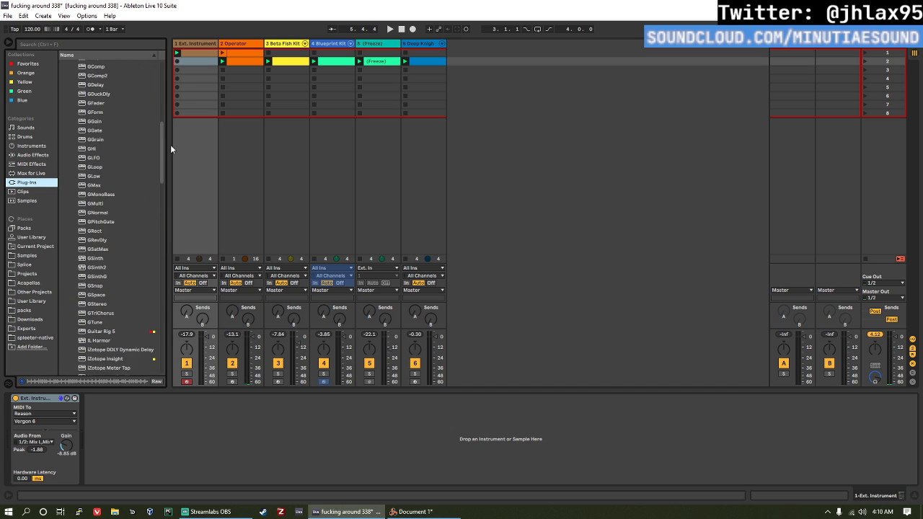
scroll(171, 319, "down", 3)
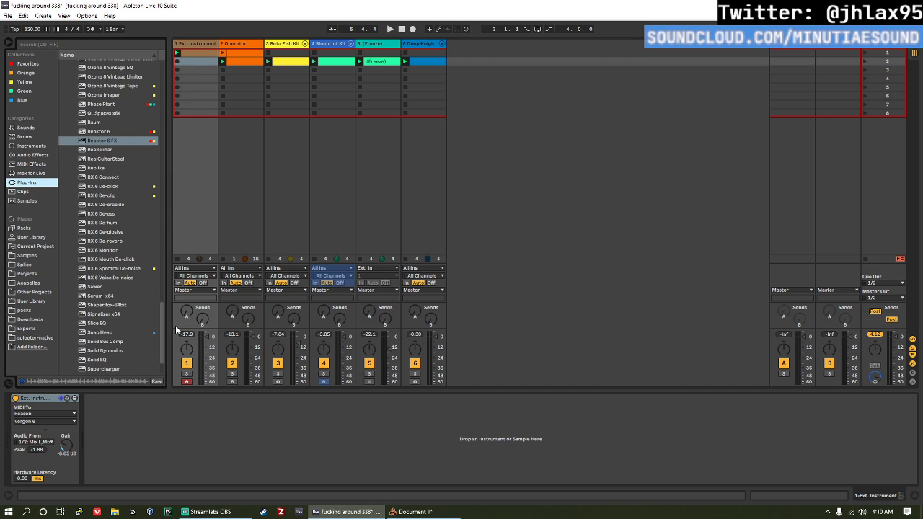
scroll(169, 344, "up", 5)
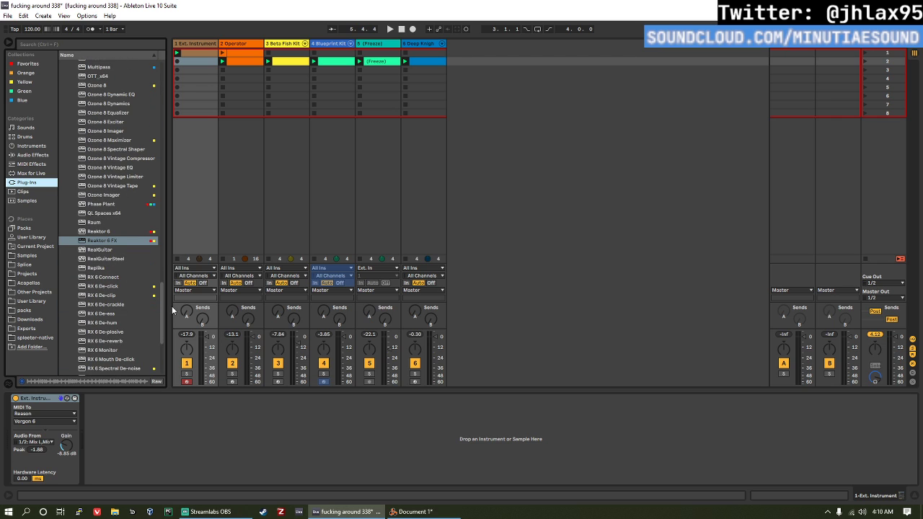
scroll(172, 306, "up", 5)
scroll(168, 287, "down", 2)
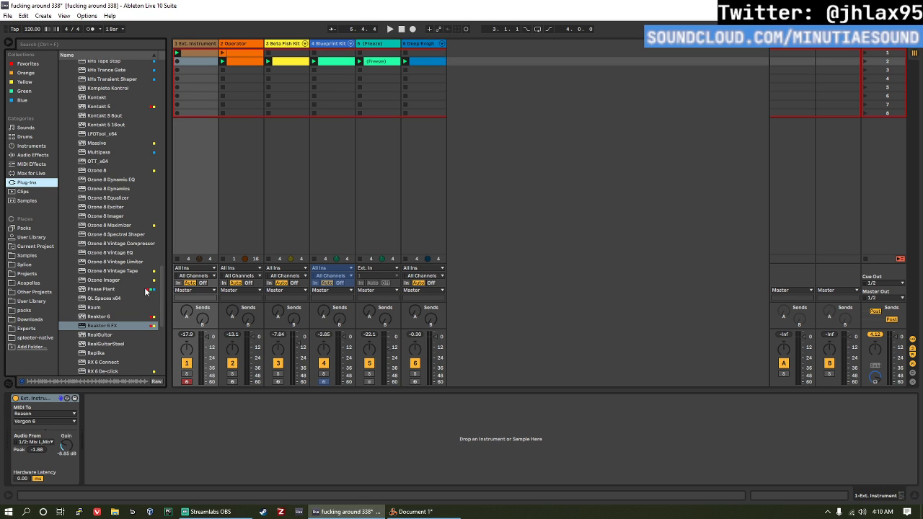
left_click(142, 290)
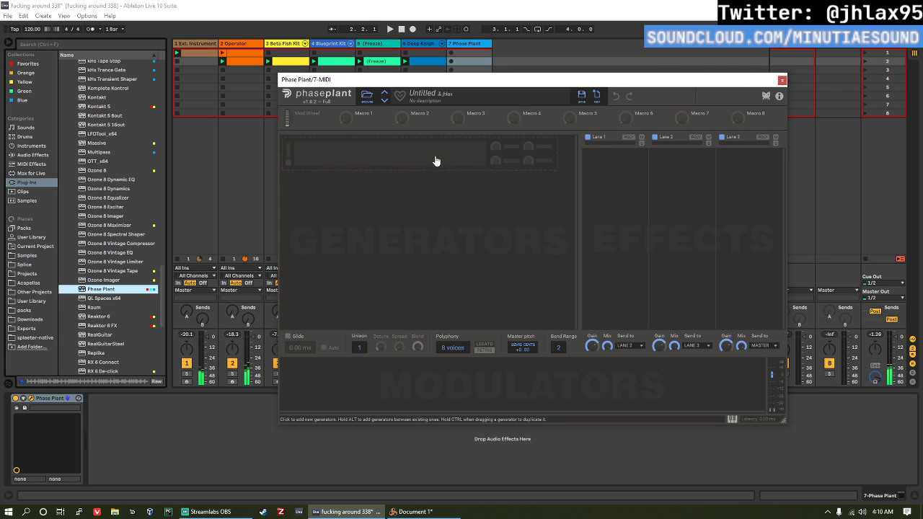
Step: Add an Analog oscillator followed by a Filter to the Phase Plant generators
left_click(436, 160)
left_click(442, 182)
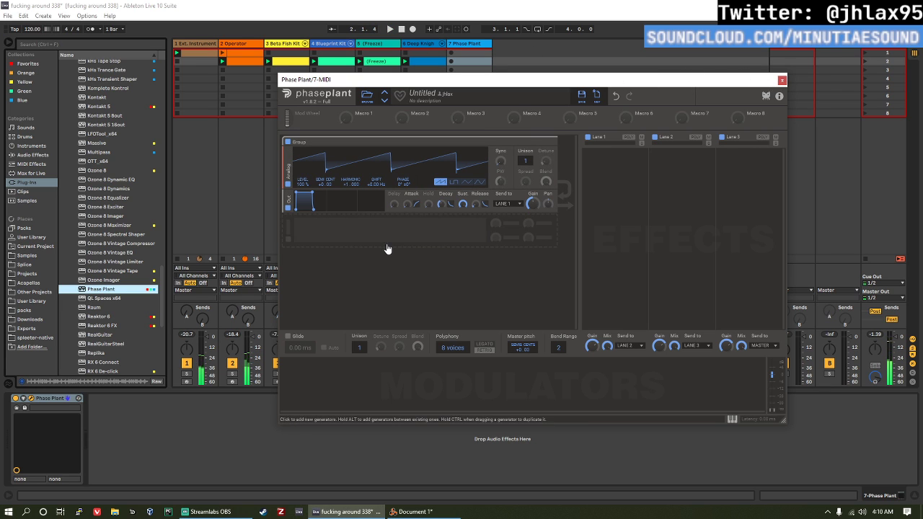
left_click(349, 230)
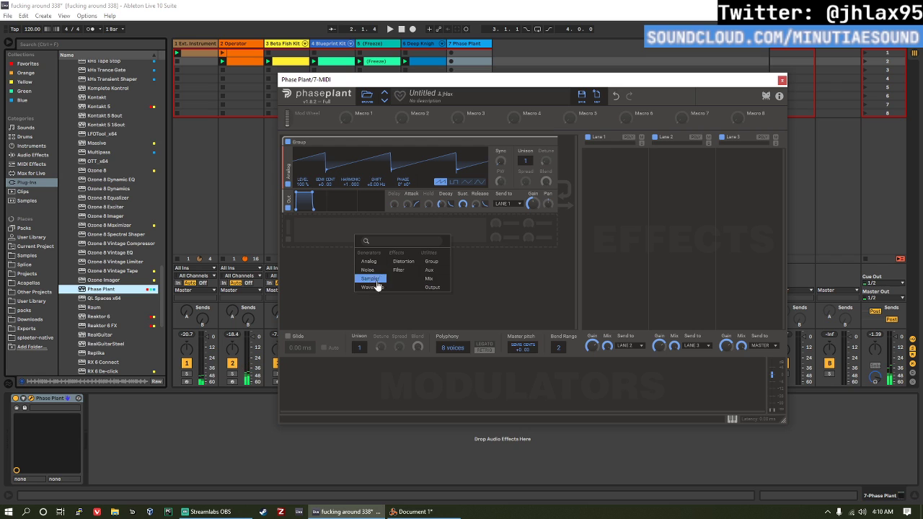
left_click(400, 273)
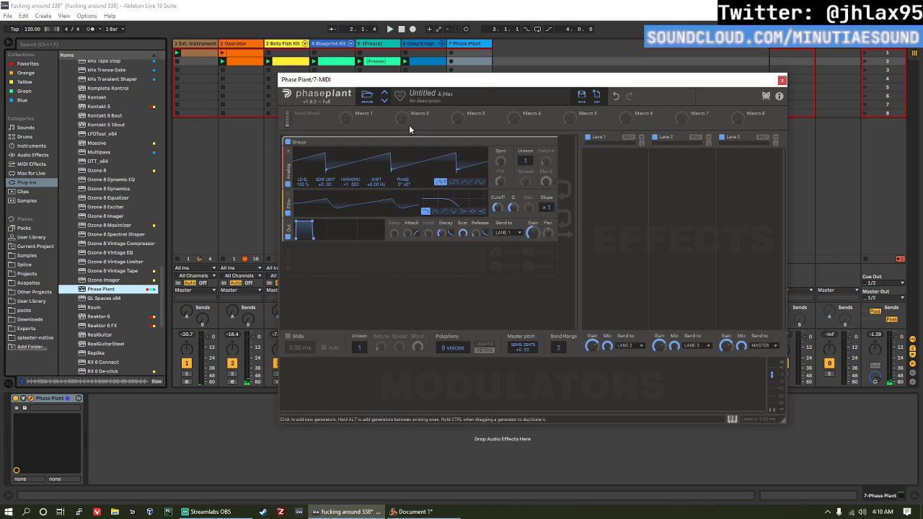
Step: Create and launch a clip in the Phase Plant track's second slot, containing a C1 note that fills the whole bar
double_click(465, 62)
left_click(451, 62)
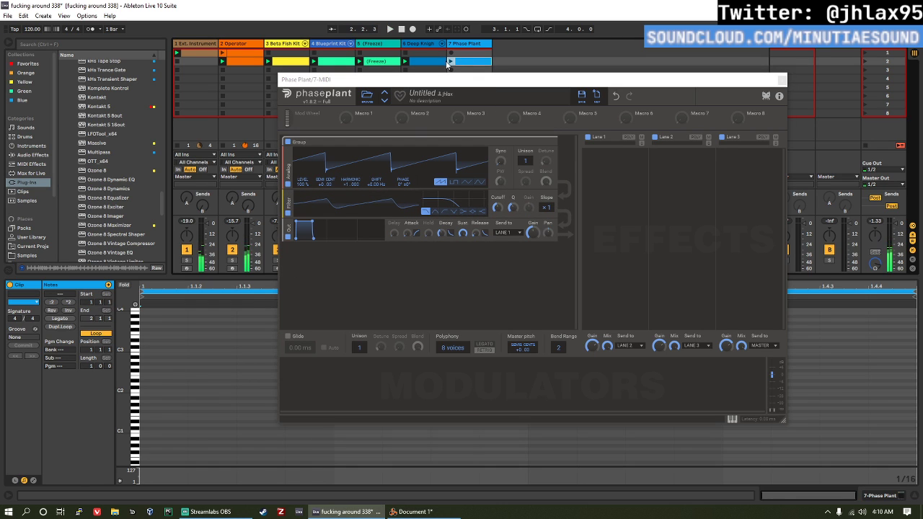
double_click(173, 435)
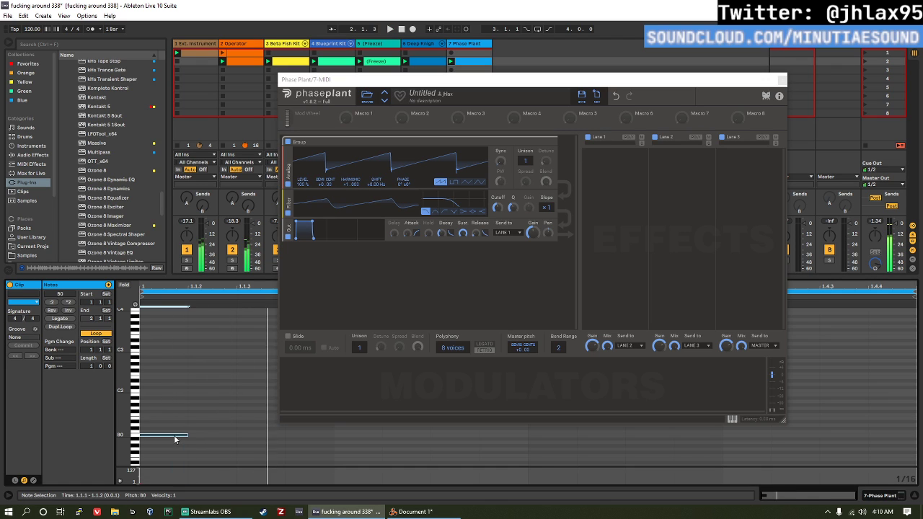
left_click(61, 318)
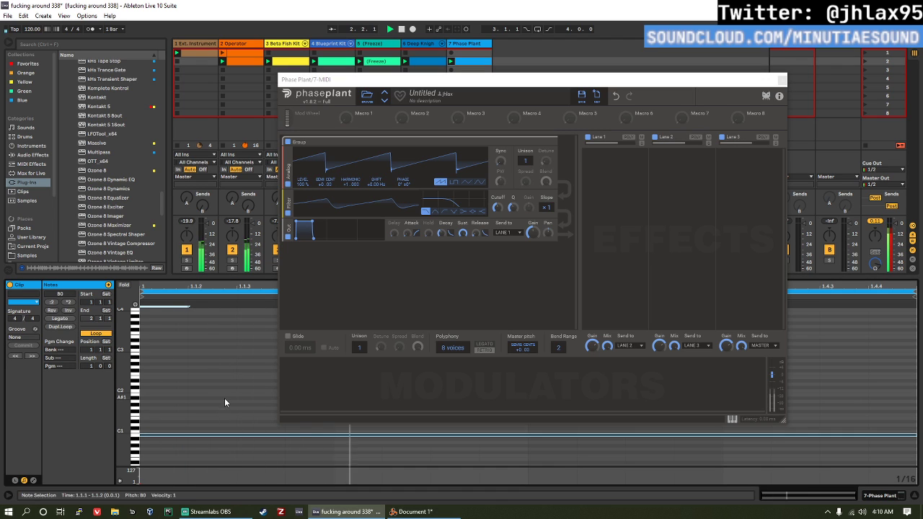
key("Up")
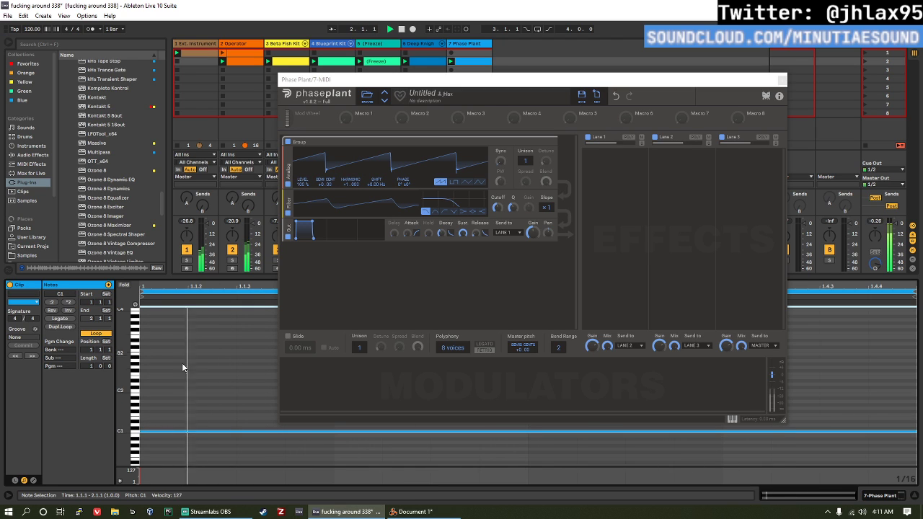
Step: Lower the Phase Plant filter's cutoff during playback to darken the bass
left_click(497, 208)
left_click_drag(497, 208, 497, 226)
key("space")
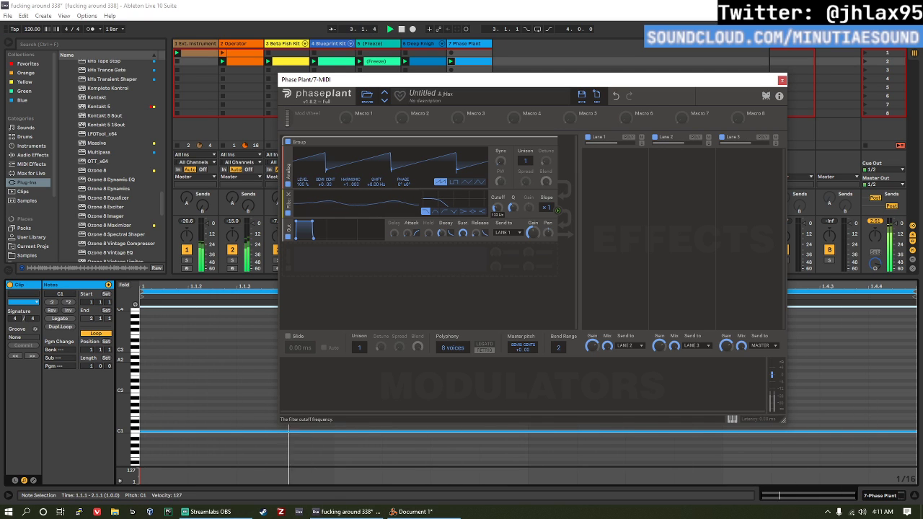
Step: Add a second Analog oscillator with a sine wave and use it to modulate the first oscillator's phase
left_click(452, 268)
left_click(467, 293)
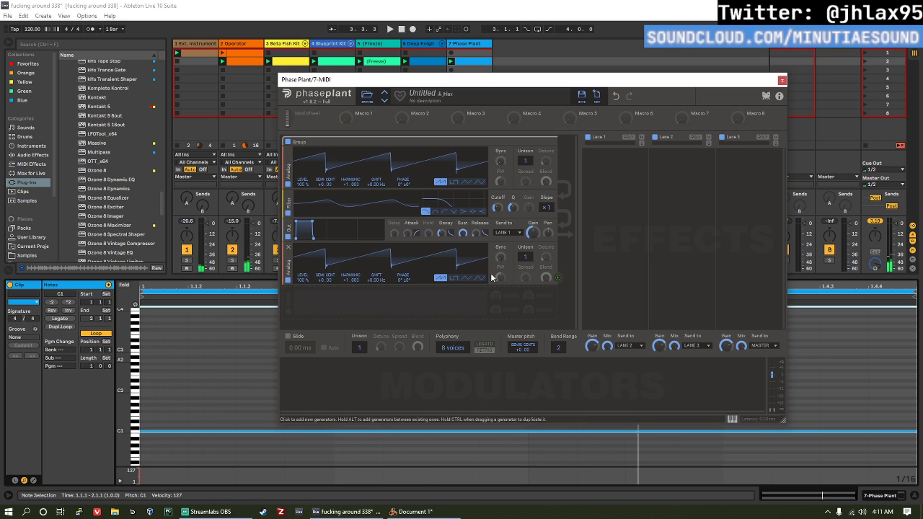
left_click(479, 278)
left_click(557, 279)
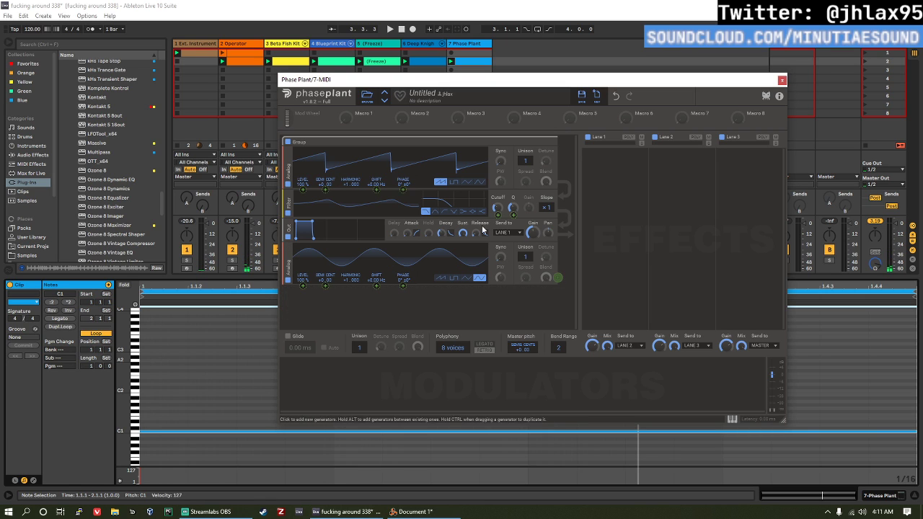
mouse_move(403, 191)
left_mouse_down()
mouse_move(403, 163)
mouse_move(403, 187)
left_mouse_up()
key("space")
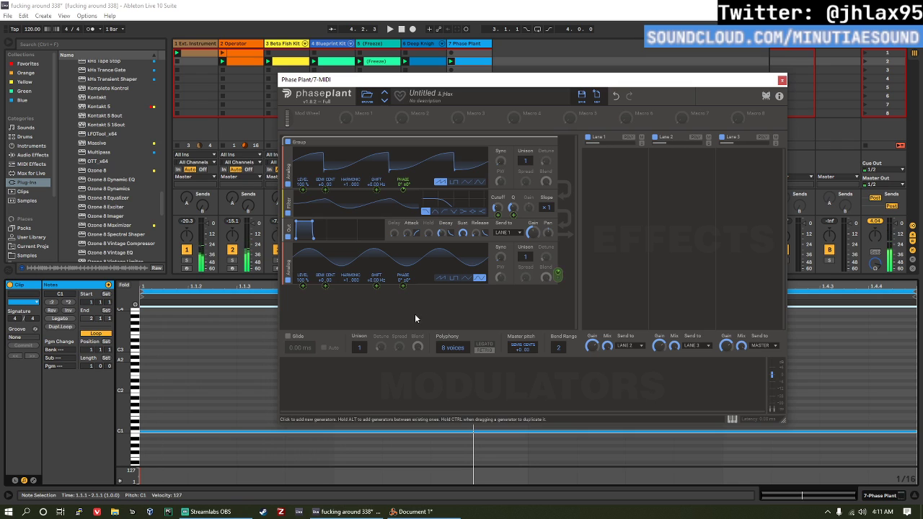
Step: Add a Noise generator, modulate the sine oscillator's phase with it, and audition the result
left_click(390, 306)
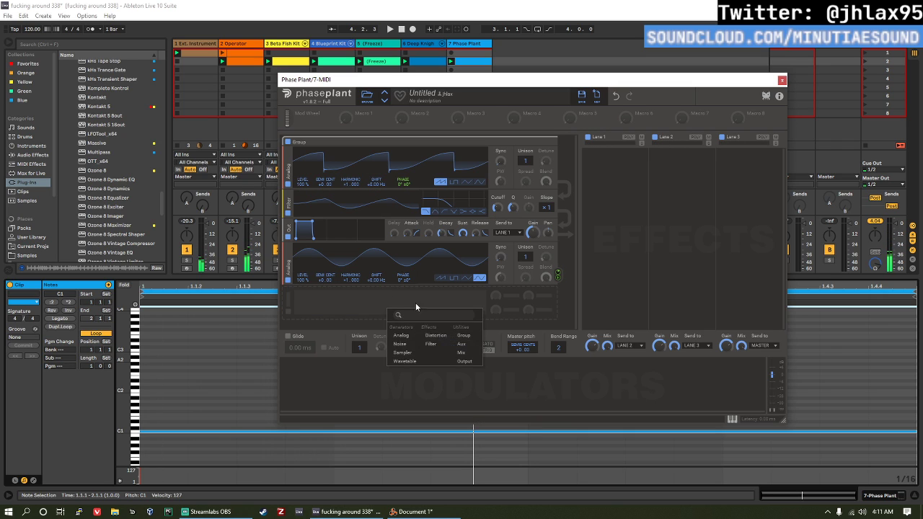
left_click(400, 344)
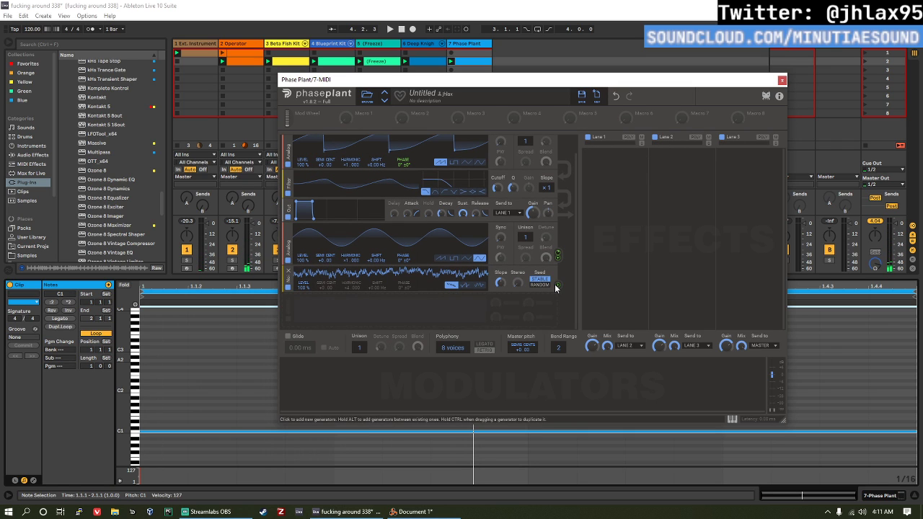
left_click_drag(557, 284, 404, 264)
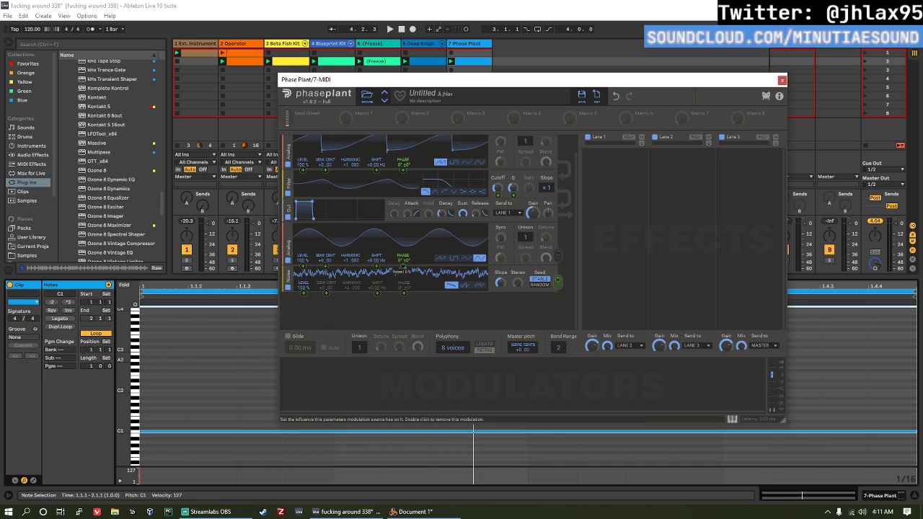
key("space")
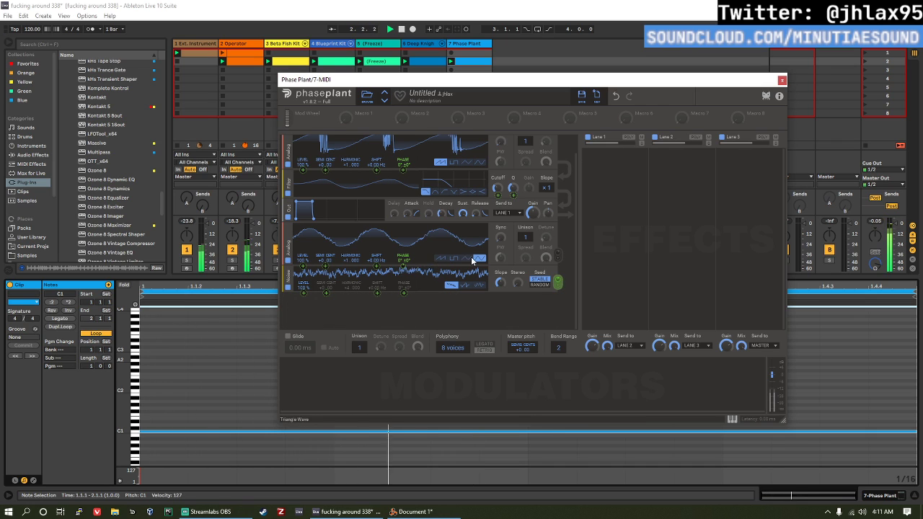
scroll(469, 261, "up", 1)
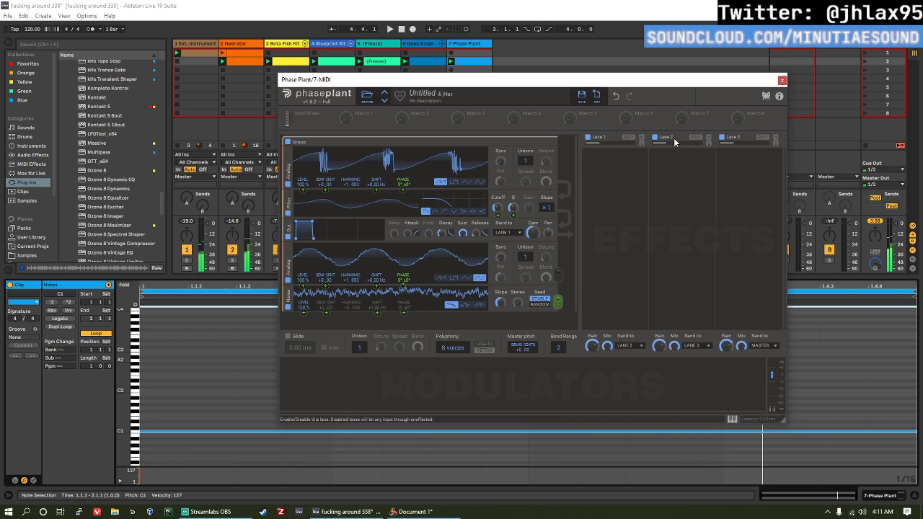
Step: Add a Distortion effect to Lane 1, set its type to Foldback, and audition it
left_click(612, 177)
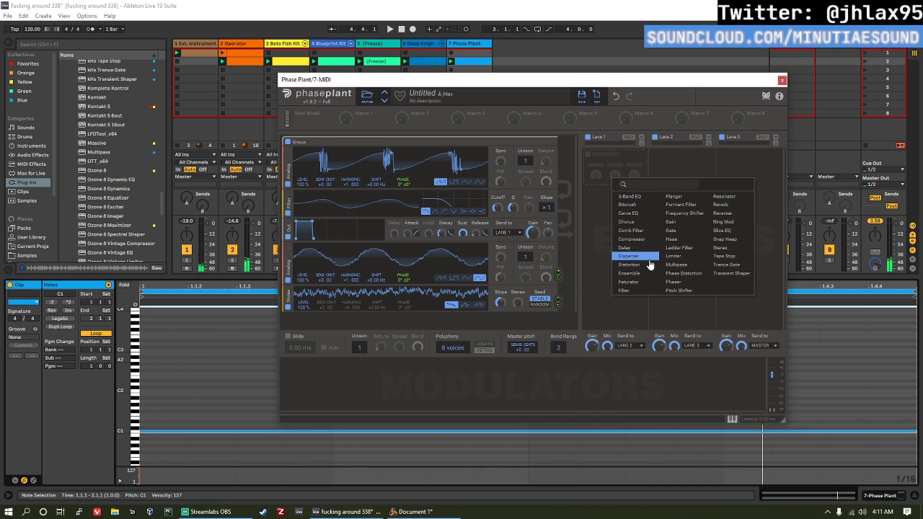
left_click(650, 265)
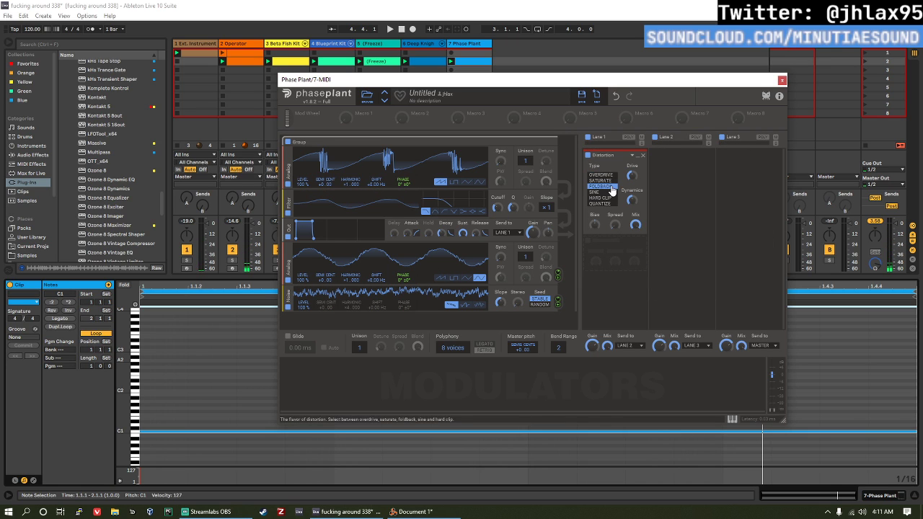
mouse_move(632, 178)
key("space")
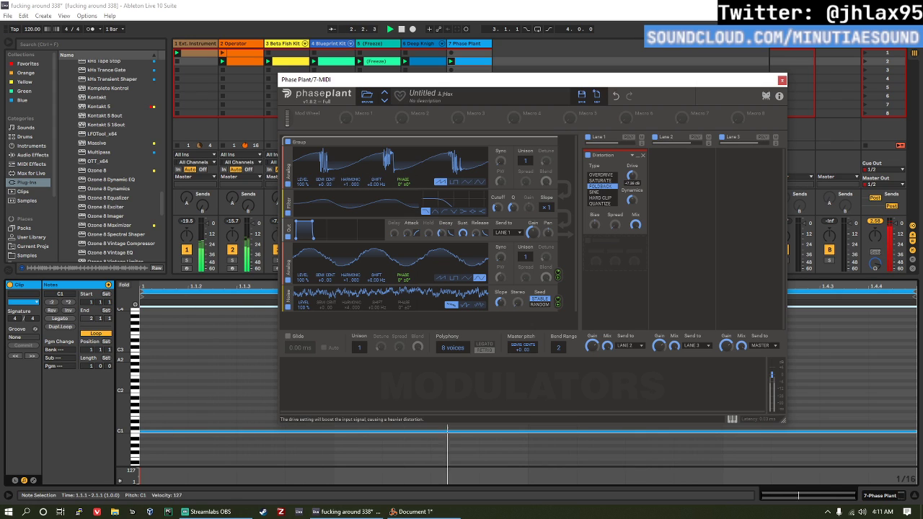
Step: Change the distortion type to Hard Clip and set its drive to about +13.05 dB during playback
left_click(611, 192)
left_click(603, 198)
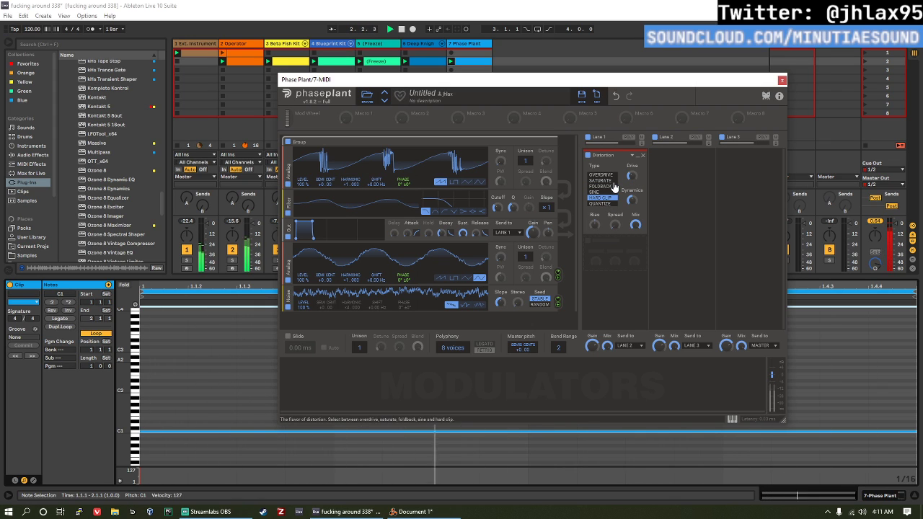
mouse_move(631, 178)
key("space")
left_click_drag(632, 176, 632, 163)
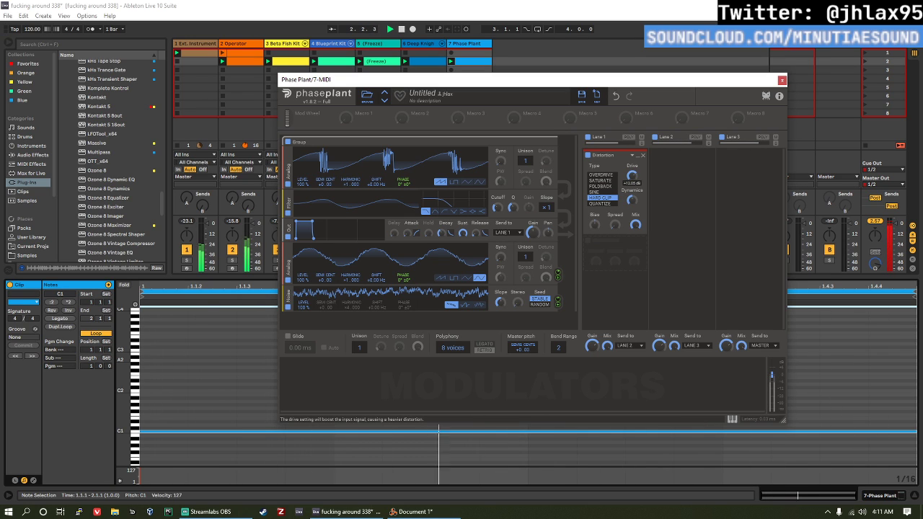
Step: Set the Hard Clip distortion's drive to about +4.17 dB and add a Compressor below it on Lane 1, adjusting its makeup
mouse_move(631, 202)
left_mouse_down()
mouse_move(632, 177)
mouse_move(632, 189)
left_mouse_up()
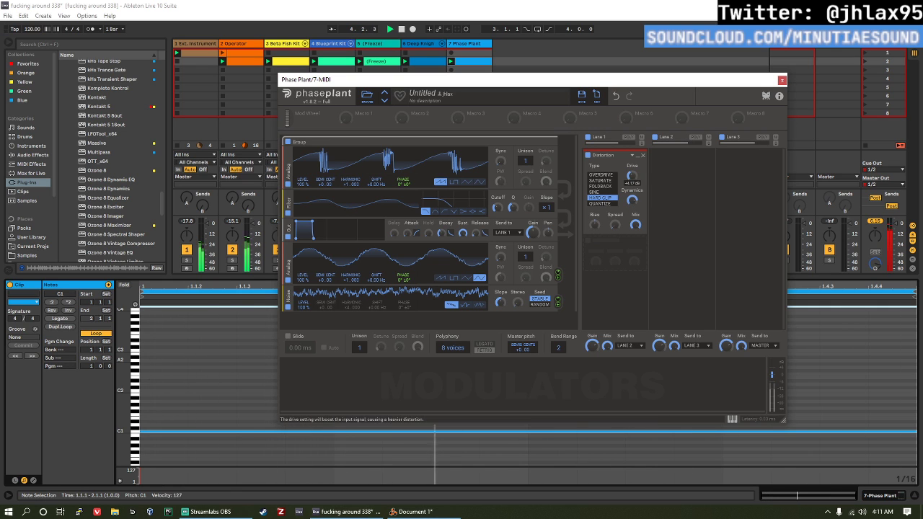
left_click(610, 252)
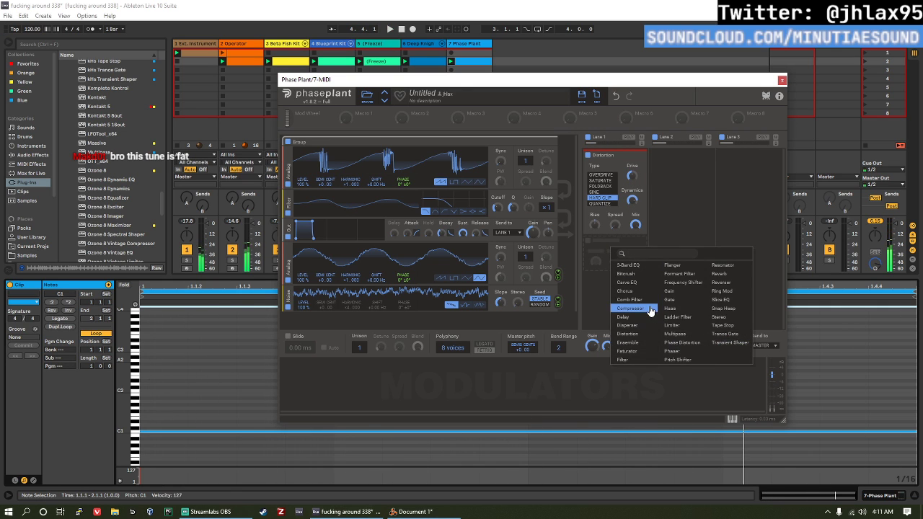
left_click(650, 310)
scroll(638, 270, "down", 3)
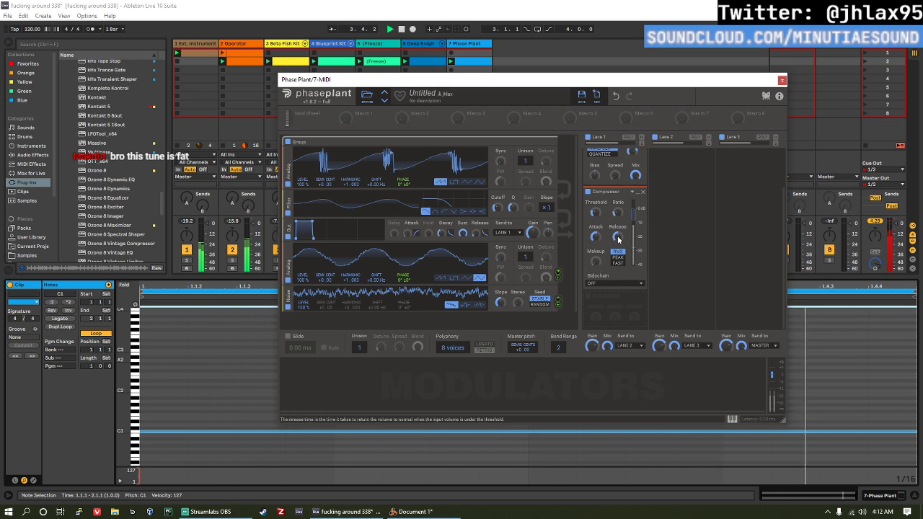
left_click_drag(618, 238, 600, 230)
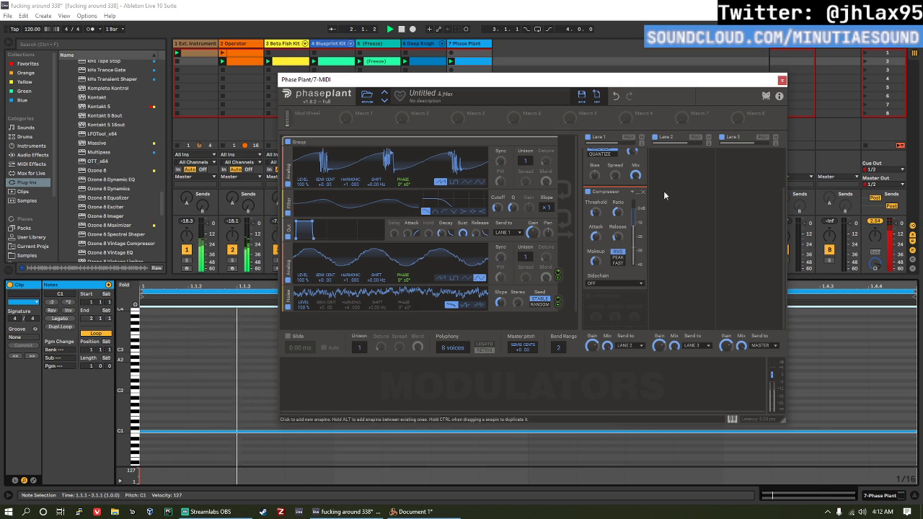
left_click(782, 80)
Step: Double the Phase Plant clip's loop to two bars and raise the second bar's note to D#1
left_click(546, 365)
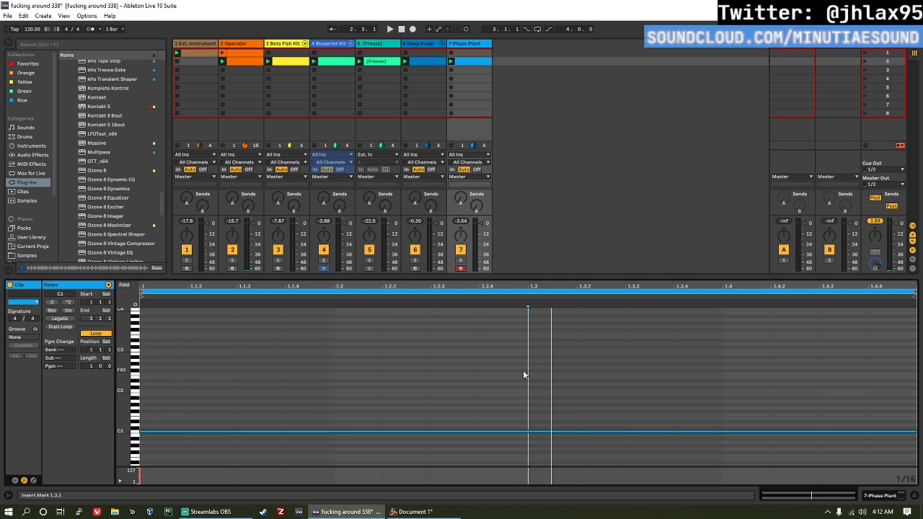
left_click(54, 328)
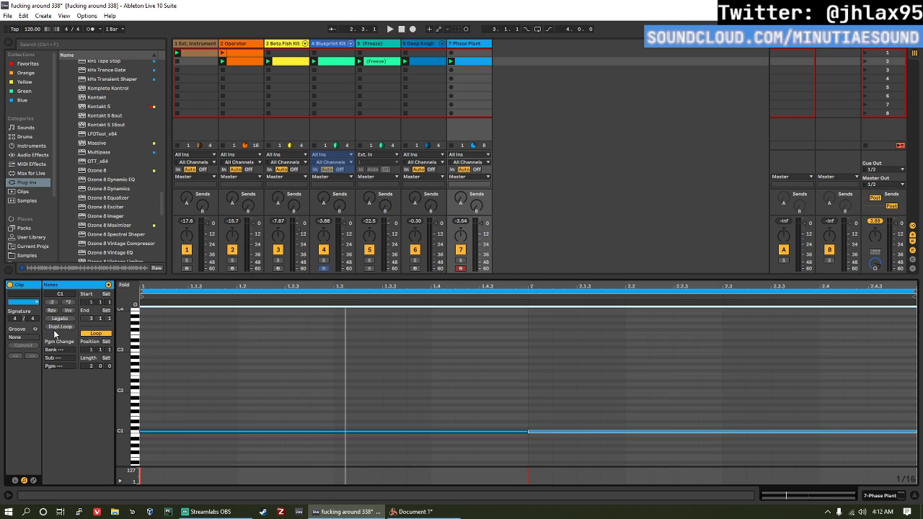
left_click_drag(576, 370, 583, 473)
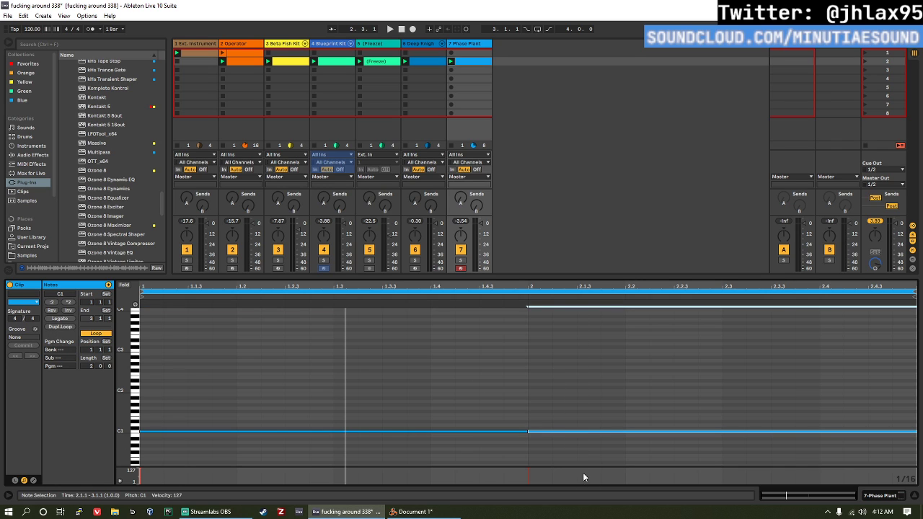
key("Up")
key("Up")
key("Up")
key("Up")
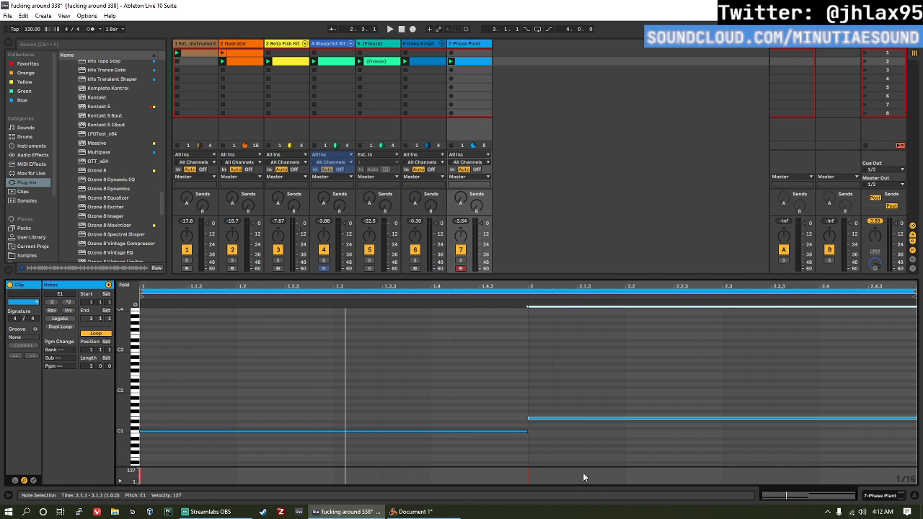
key("Down")
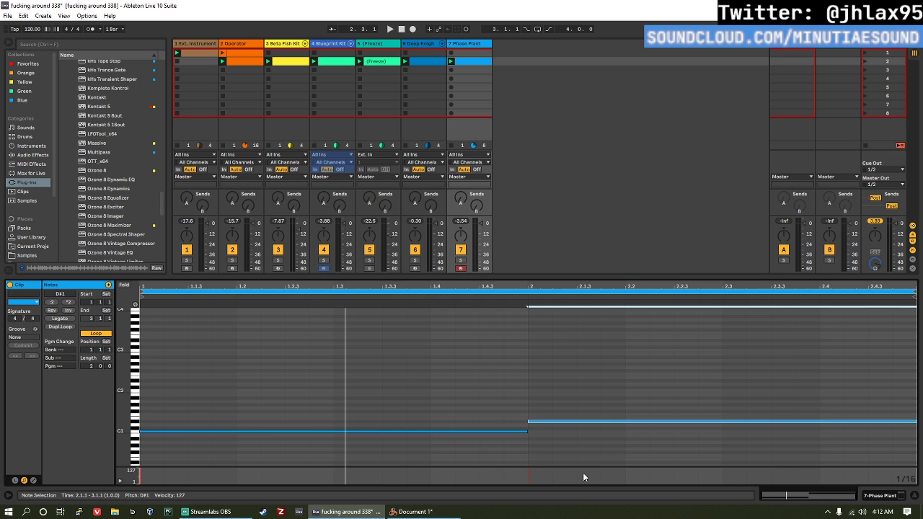
Step: Audition the loop and transpose the second bar's note to F#0, trying F1 and F0 on the way
key("space")
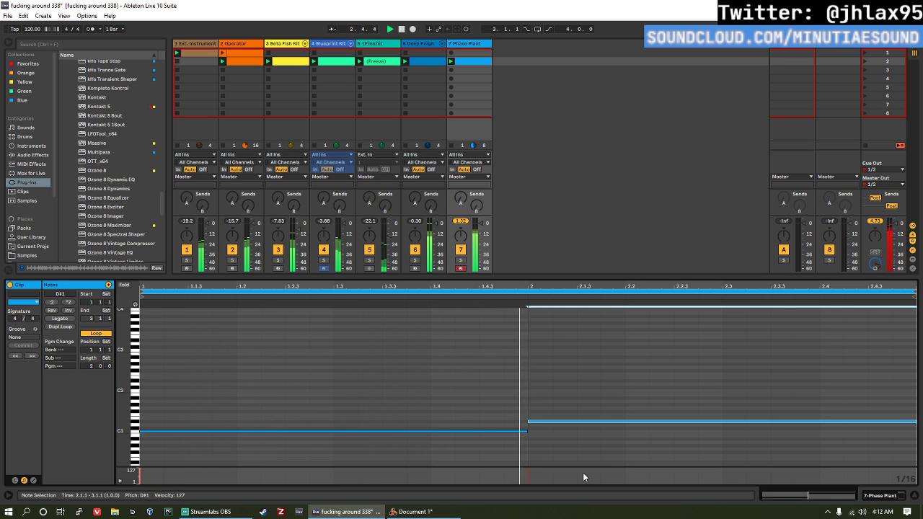
key("Up")
key("Up")
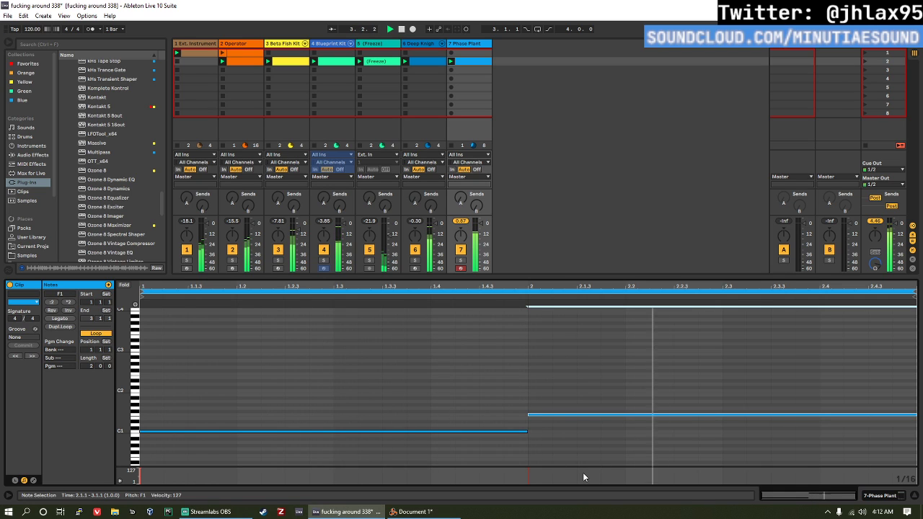
key("space")
key("shift+Down")
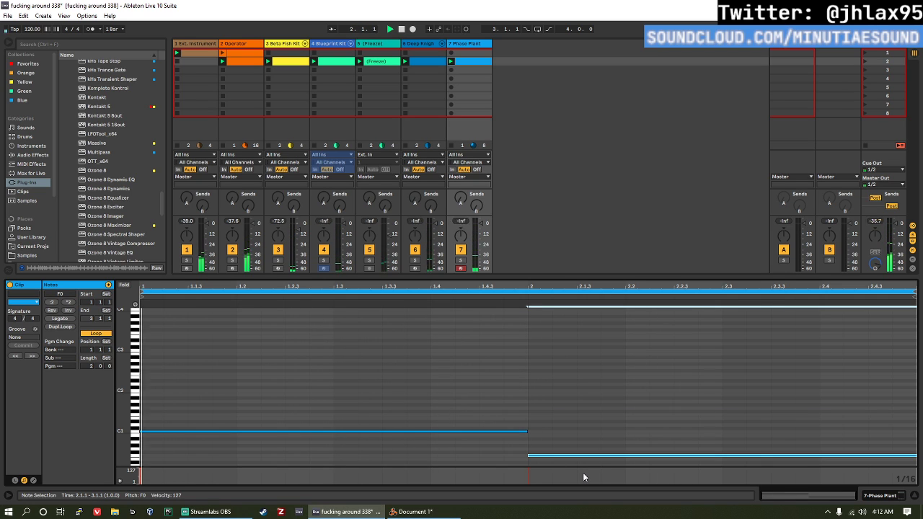
key("space")
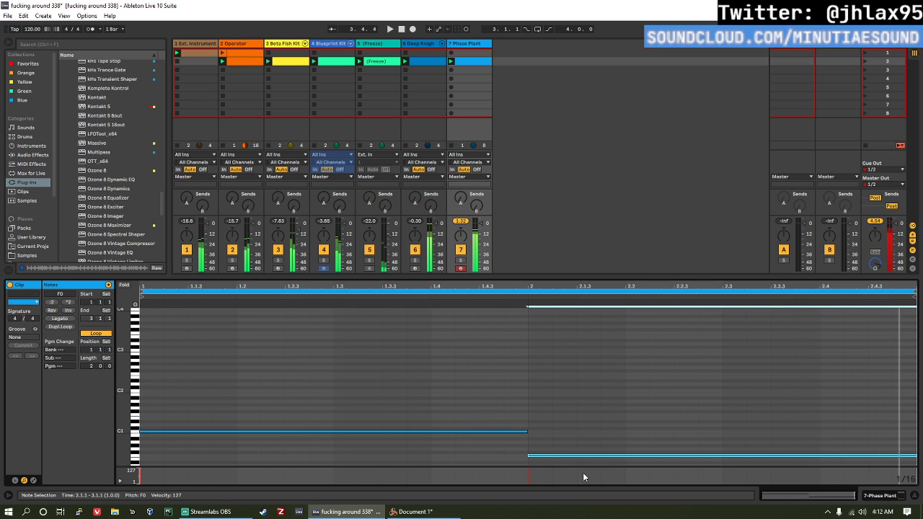
left_click_drag(574, 406, 596, 446)
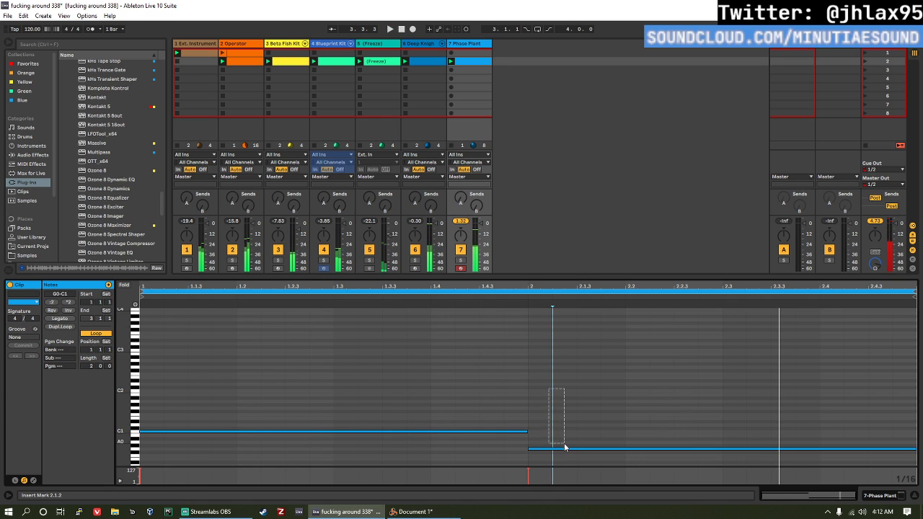
left_click_drag(564, 445, 563, 459)
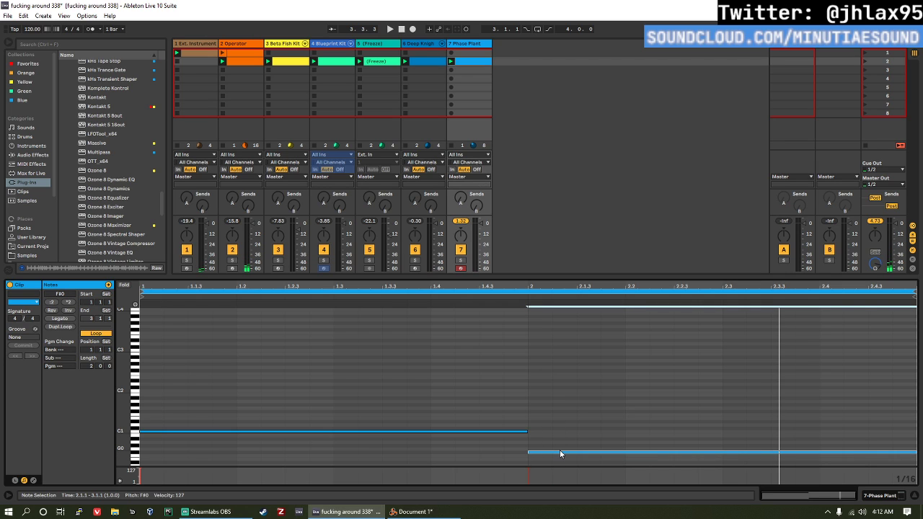
Step: Double the clip's loop to four bars and lower the third bar's note to A0
left_click(202, 370)
left_click(60, 326)
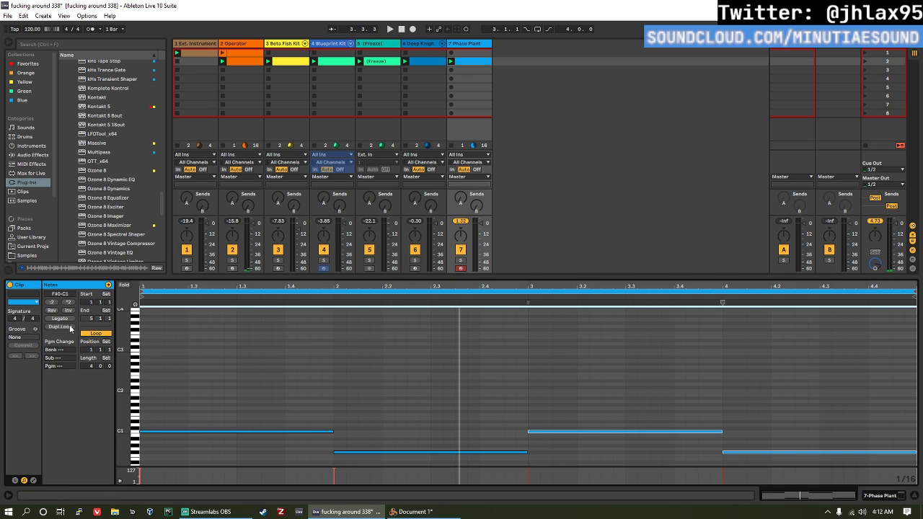
left_click(569, 433)
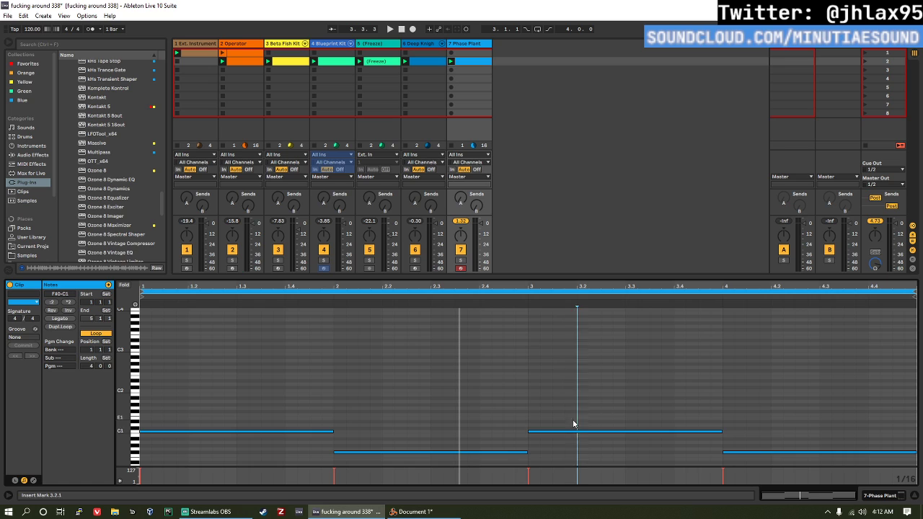
key("Down")
key("Down")
key("Down")
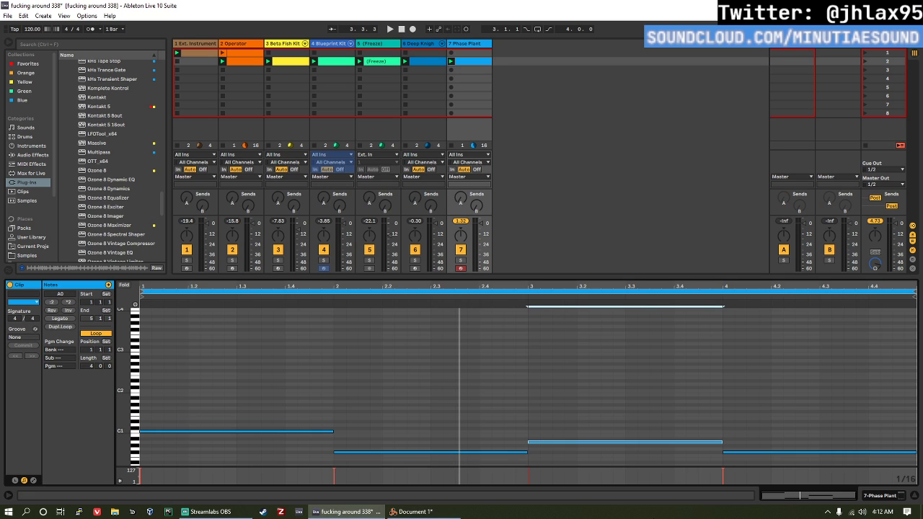
Step: Play back the four-bar loop and lower the third bar's note to G#0
key("space")
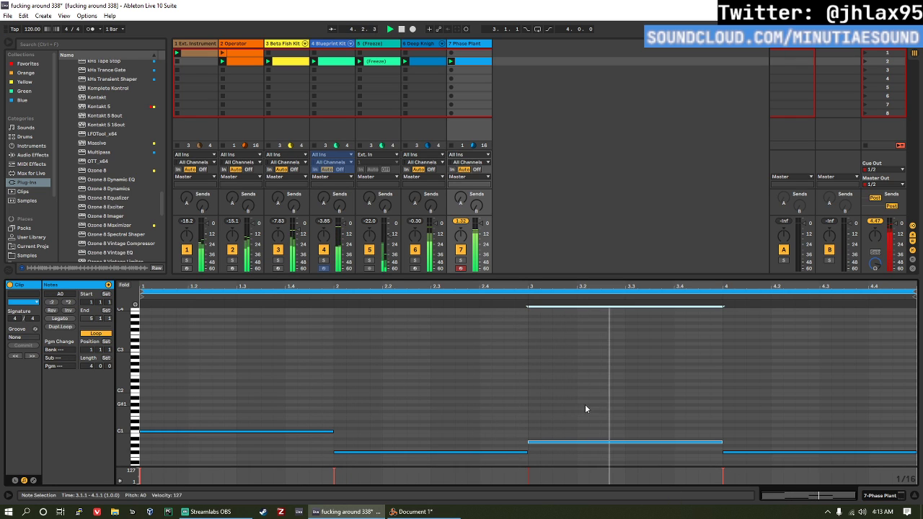
key("Down")
key("space")
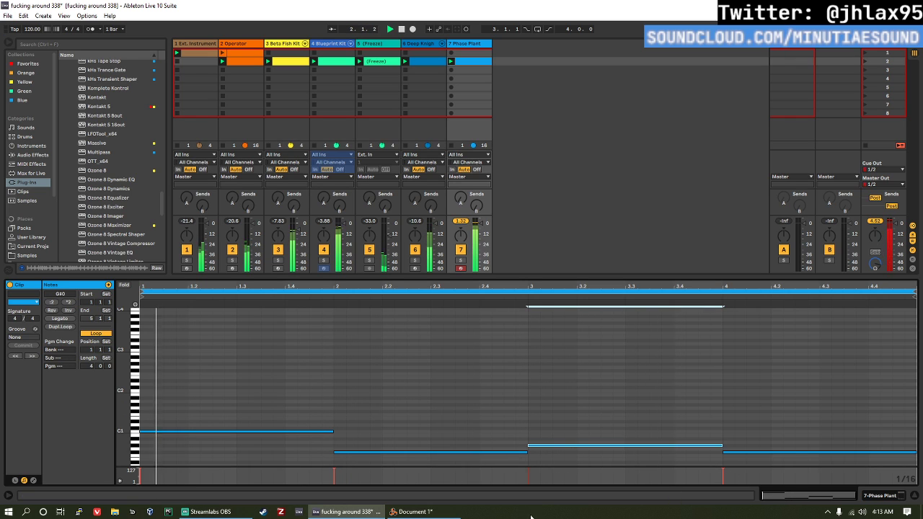
Step: Select all four bass notes in the clip and transpose them up one octave
left_click(765, 453)
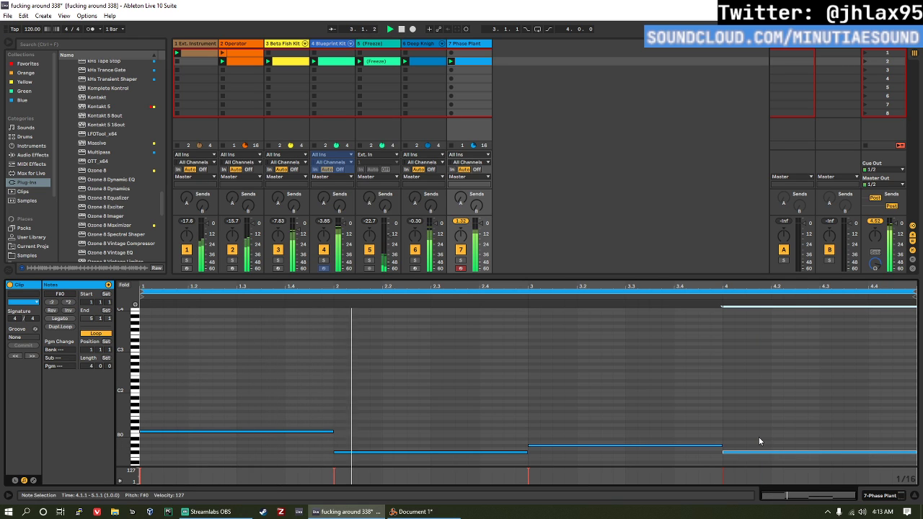
scroll(770, 413, "down", 2)
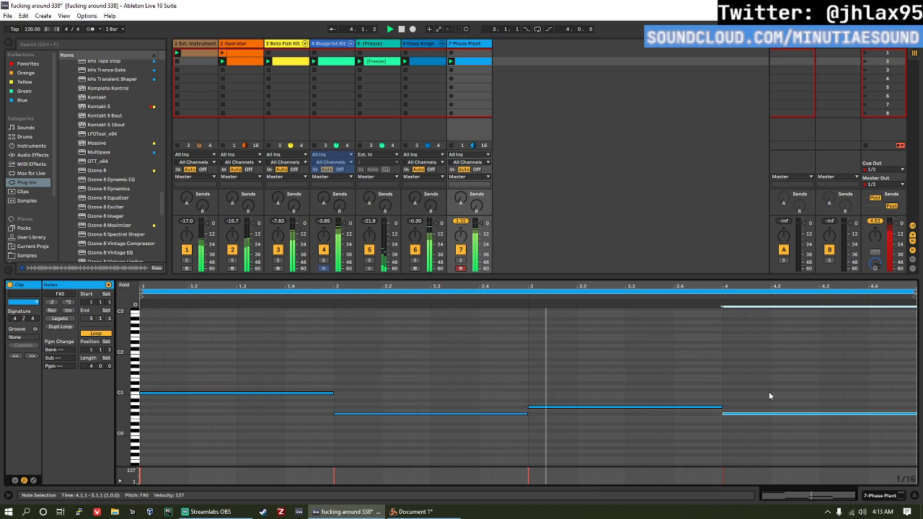
left_click_drag(768, 396, 319, 461)
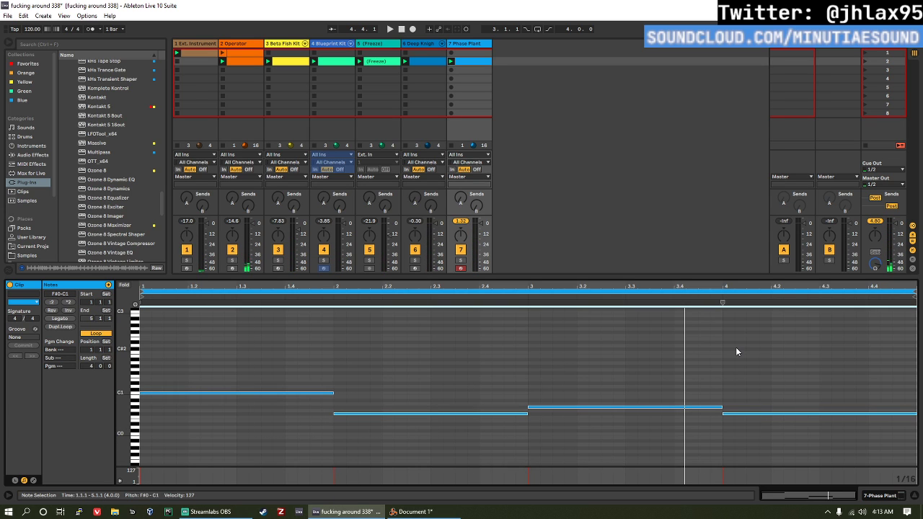
key("shift+Up")
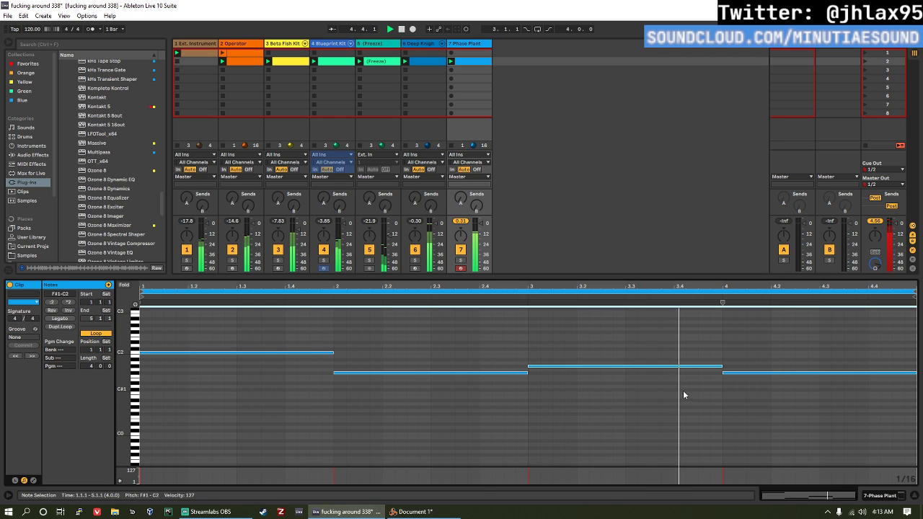
Step: Lower the fourth bar's note to D#1, audition it, and raise it an octave to D#2
left_click(750, 372)
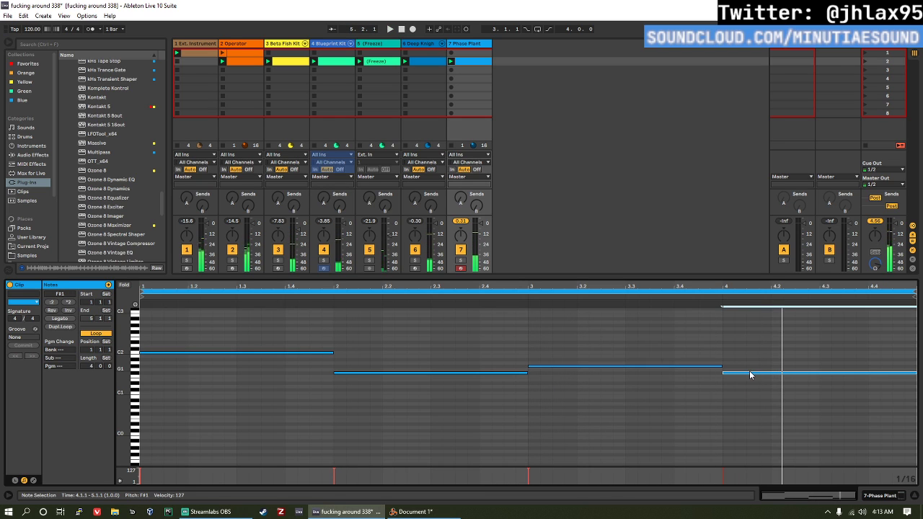
key("Down")
key("Down")
key("Down")
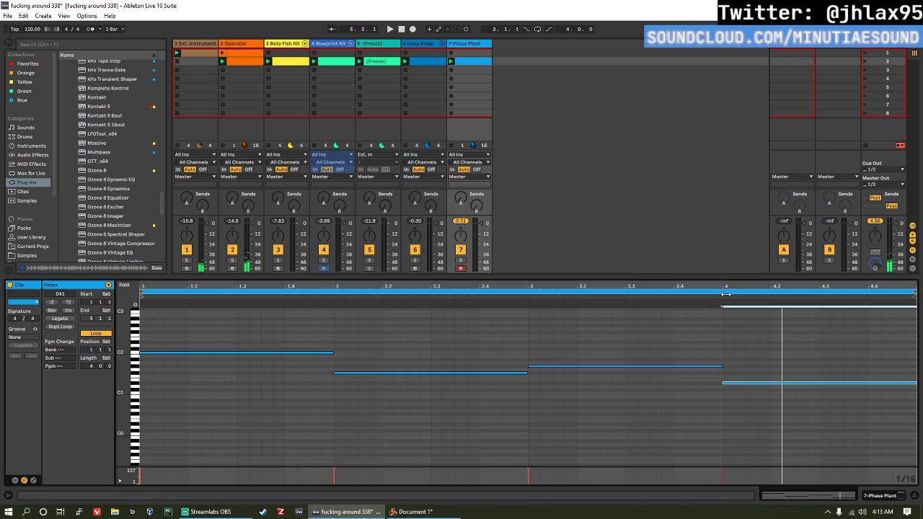
left_click(725, 296)
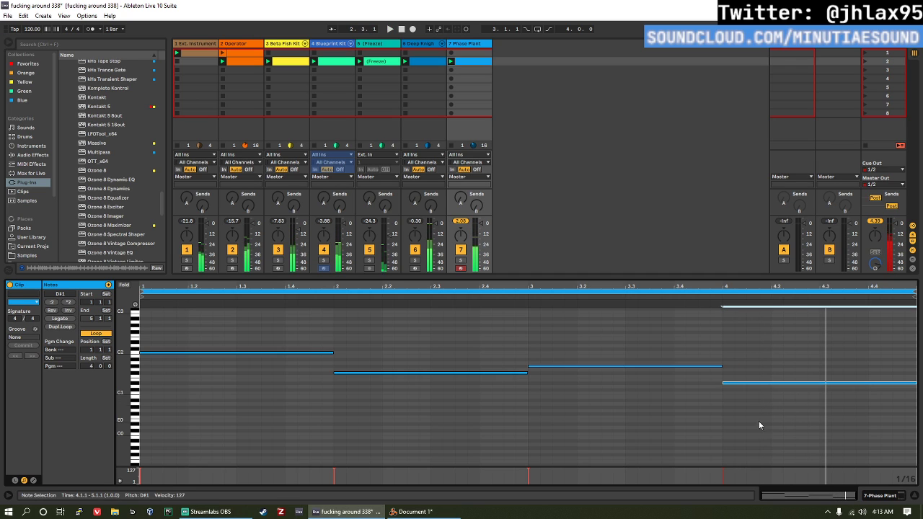
key("shift+Up")
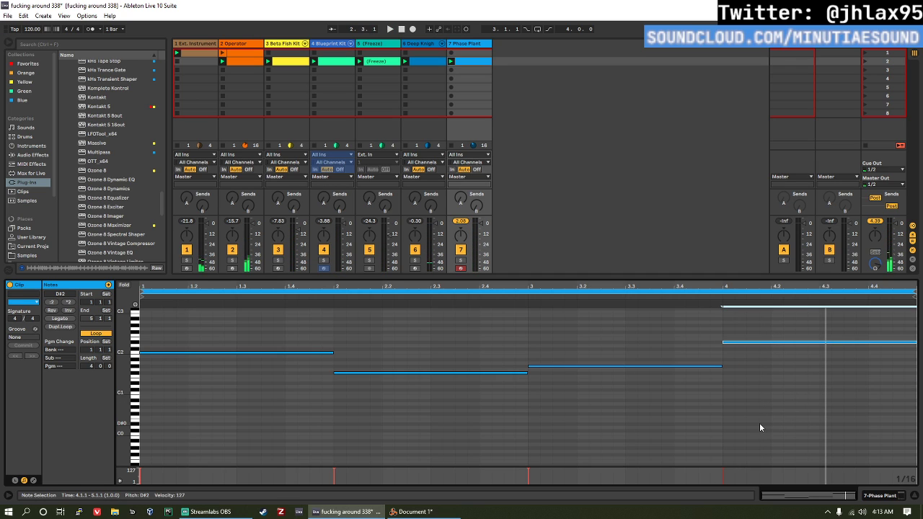
Step: Reopen Phase Plant, reduce the sine oscillator's phase modulation of the first oscillator to about 10%, and audition the result
left_click(452, 42)
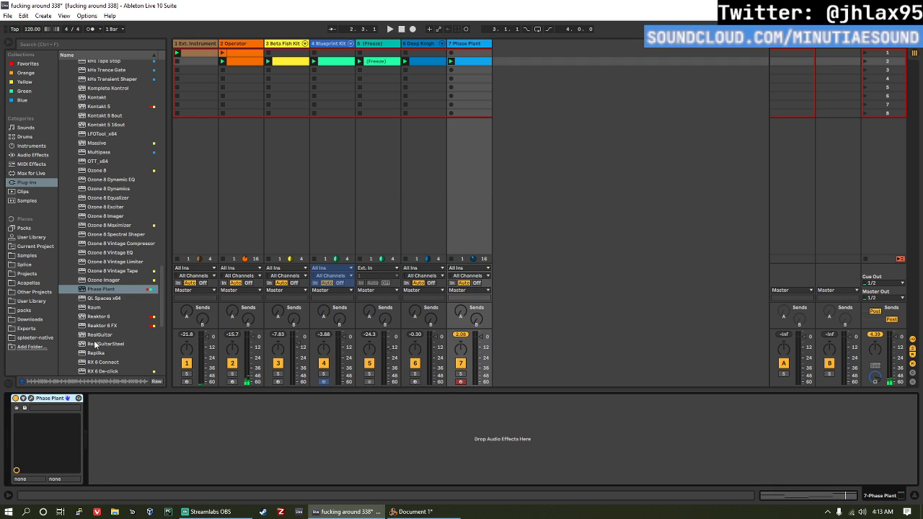
left_click(30, 400)
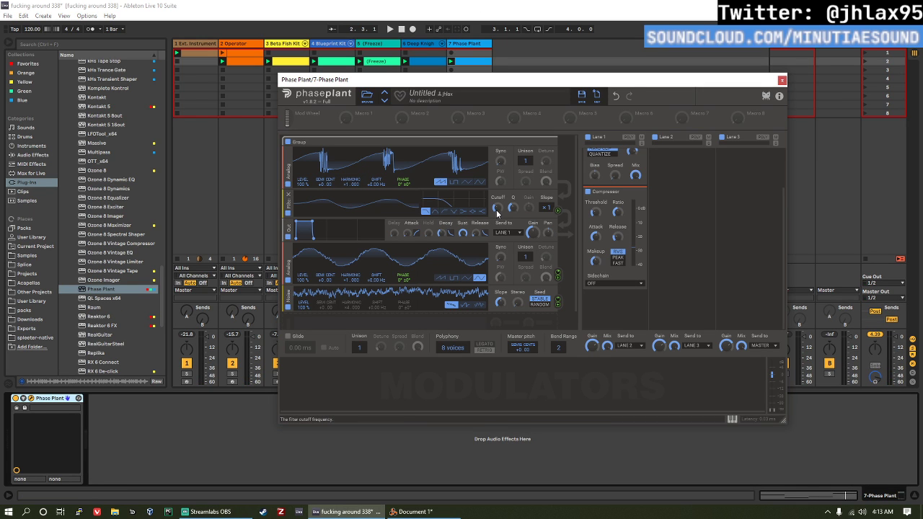
mouse_move(557, 273)
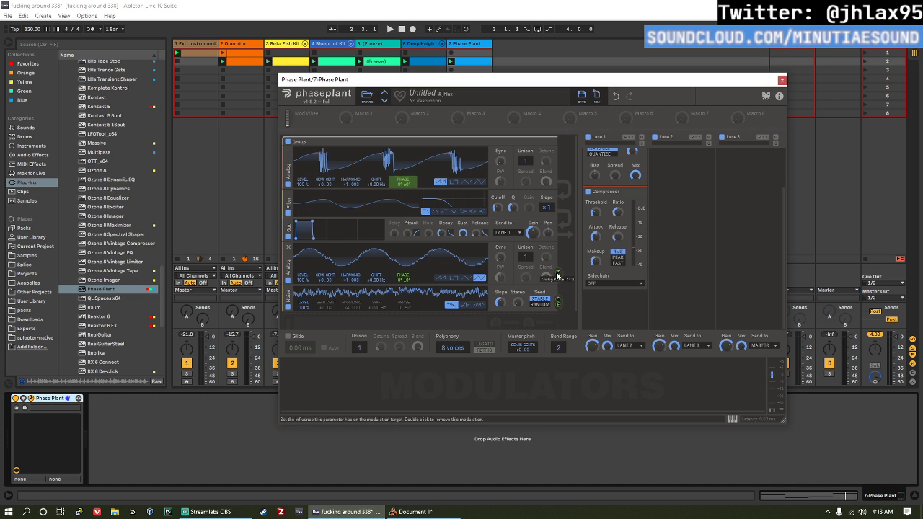
left_click_drag(557, 275, 557, 279)
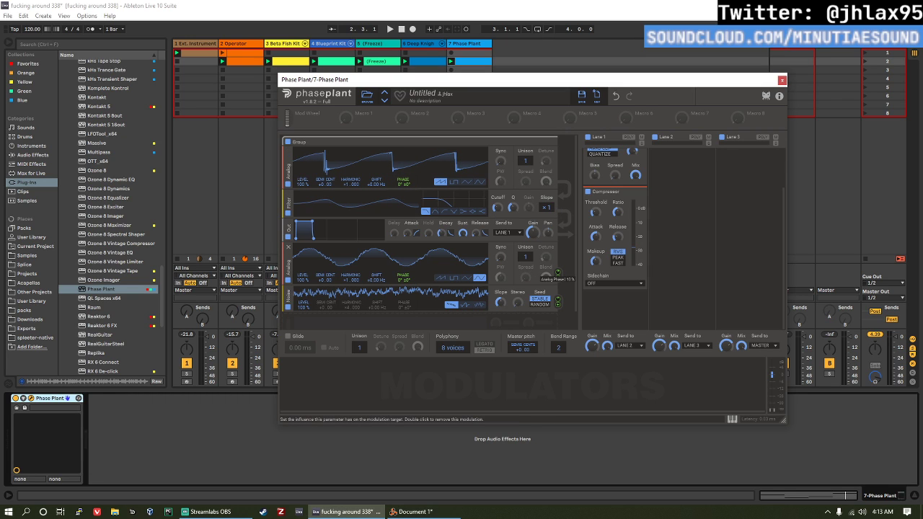
key("space")
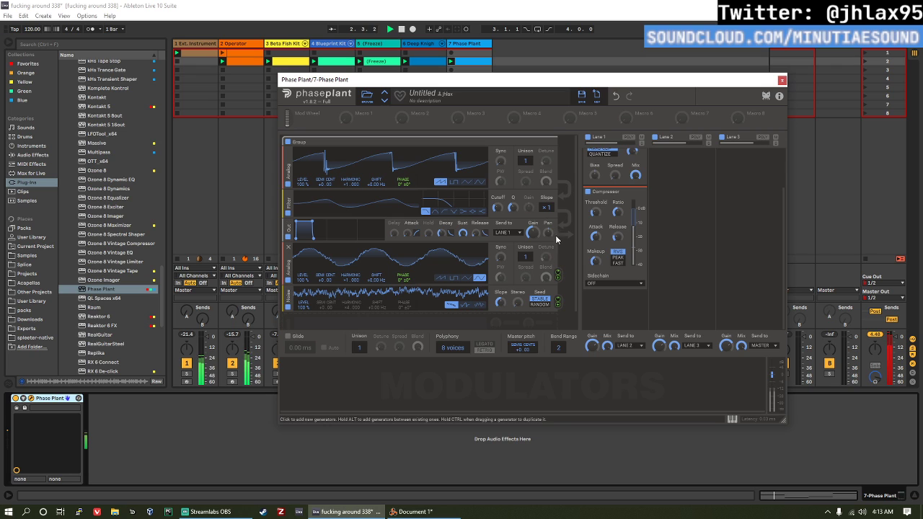
Step: During playback, transpose all the bass clip's notes down an octave and try adjusting the first Analog oscillator's sync
left_click(466, 60)
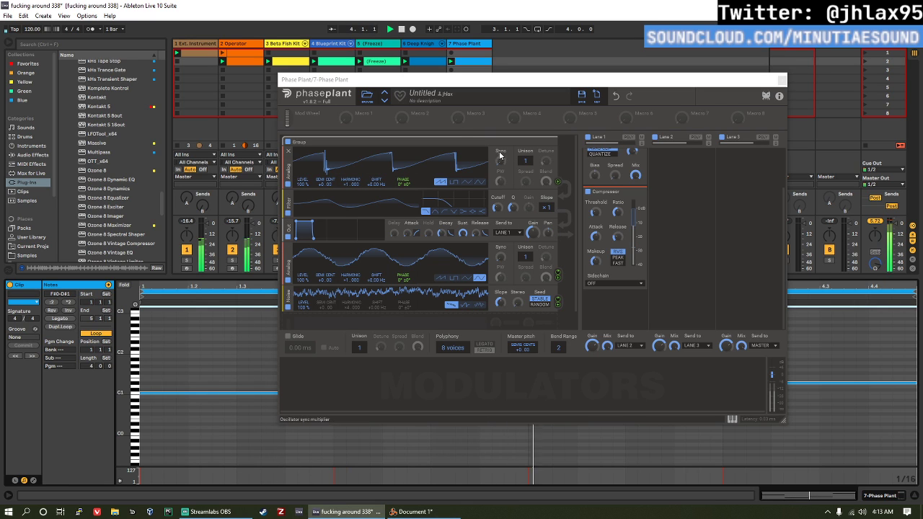
left_click_drag(500, 155, 499, 160)
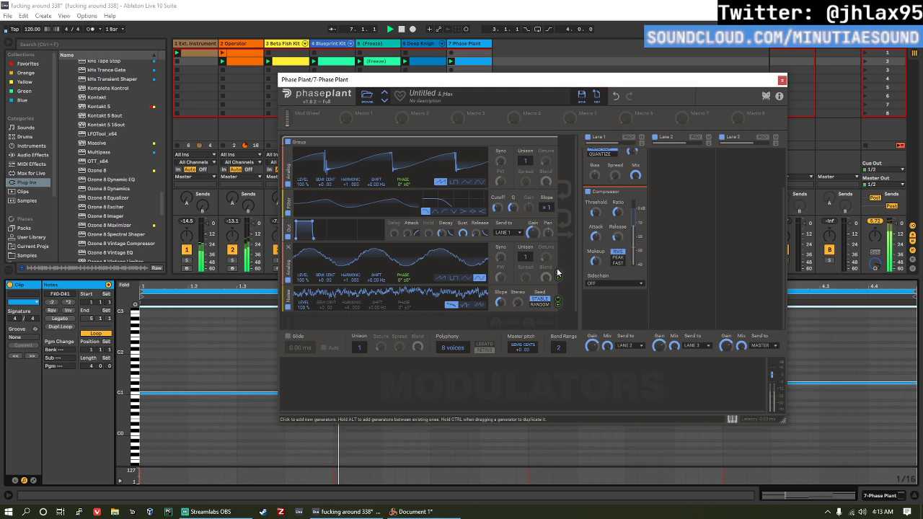
Step: Readjust the sine oscillator's modulation amount and set its level to 96%
mouse_move(557, 273)
left_mouse_down()
mouse_move(557, 255)
mouse_move(558, 274)
left_mouse_up()
left_click_drag(313, 280, 313, 280)
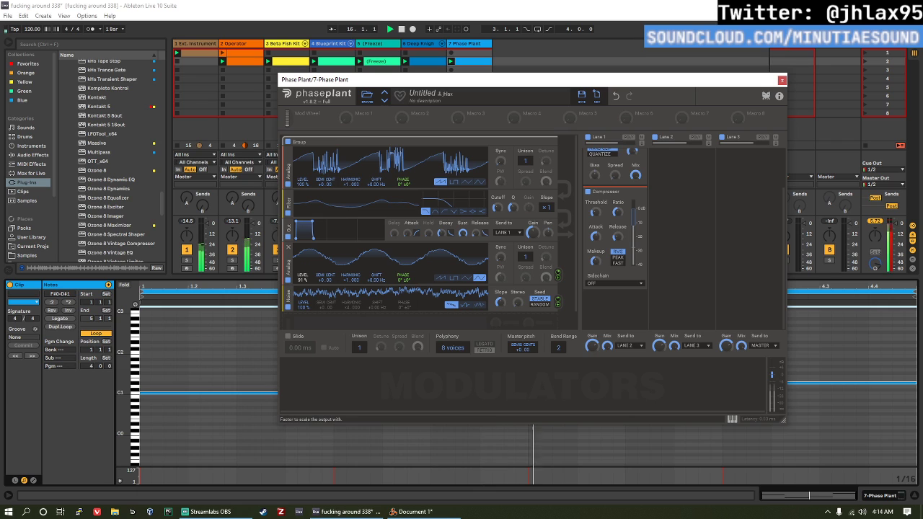
mouse_move(313, 280)
left_mouse_down()
mouse_move(313, 238)
mouse_move(313, 279)
left_mouse_up()
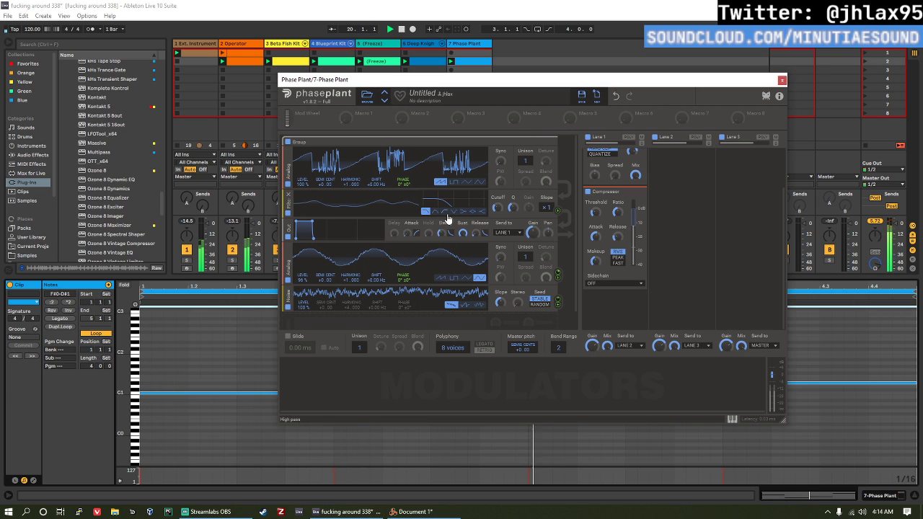
Step: Adjust the low-pass filter's cutoff with a ×2 slope, audition the bass, and close Phase Plant
mouse_move(497, 208)
left_mouse_down()
mouse_move(546, 202)
mouse_move(503, 208)
left_mouse_up()
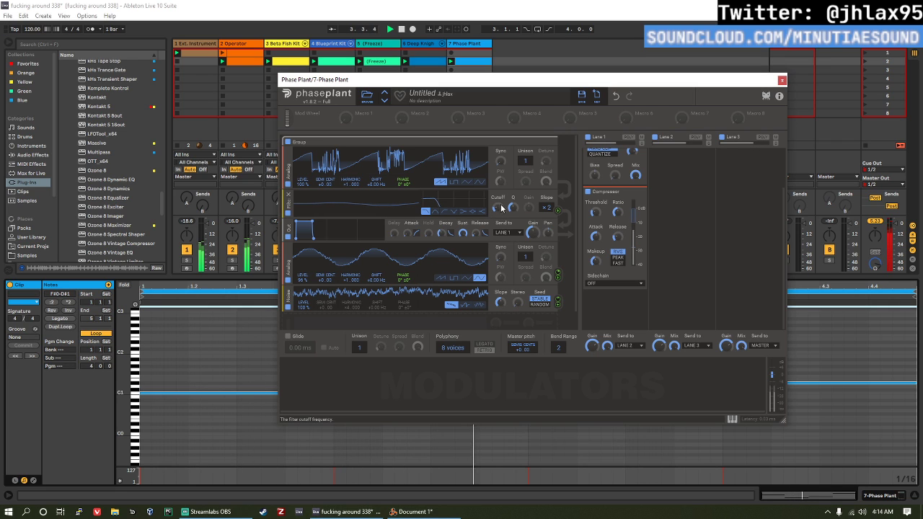
key("space")
key("space")
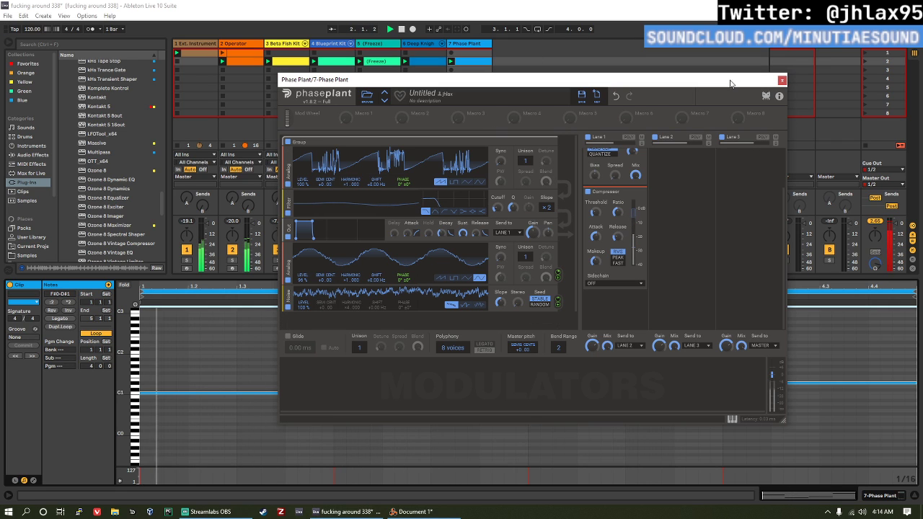
left_click(782, 80)
key("space")
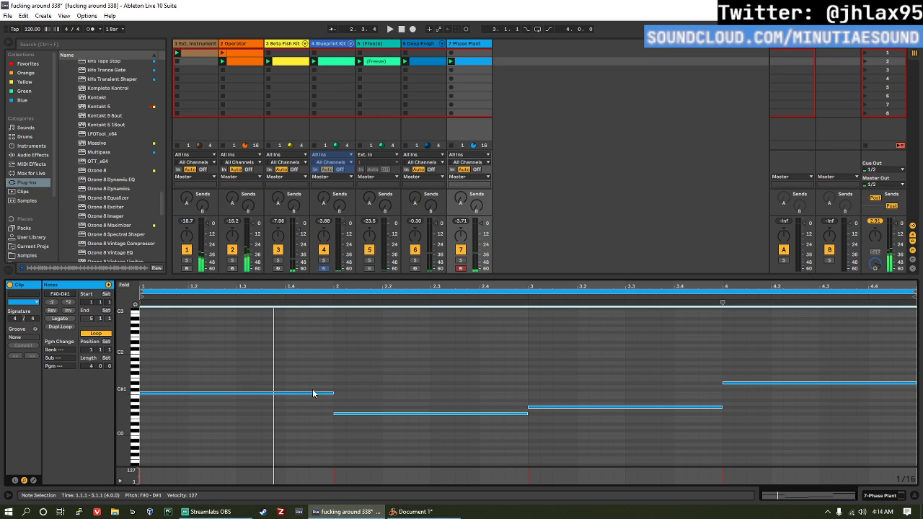
Step: Reopen Phase Plant, enable glide at 32.6 ms, and set the polyphony to one voice
left_click(469, 44)
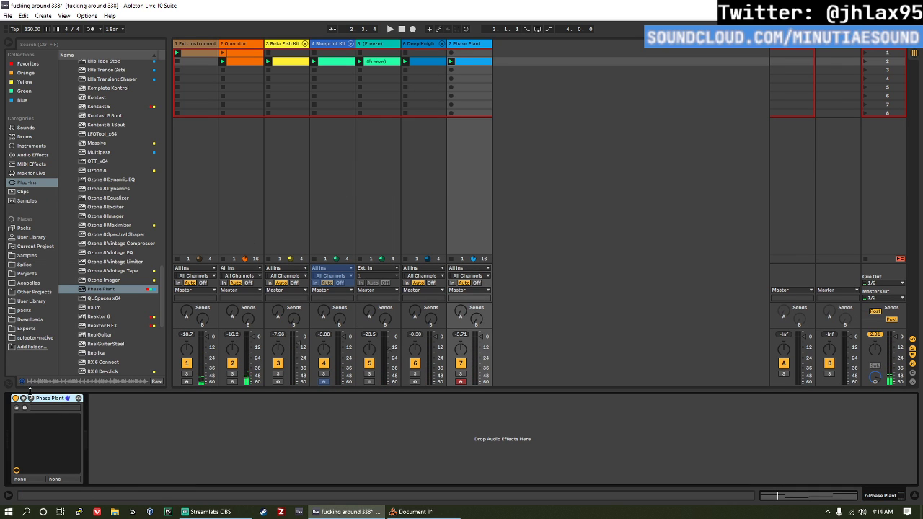
left_click(31, 398)
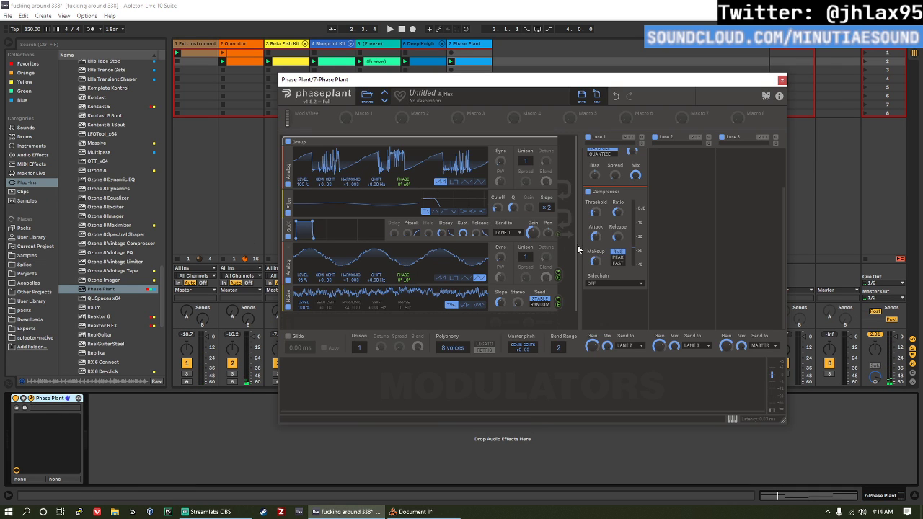
scroll(569, 238, "down", 1)
scroll(534, 233, "up", 2)
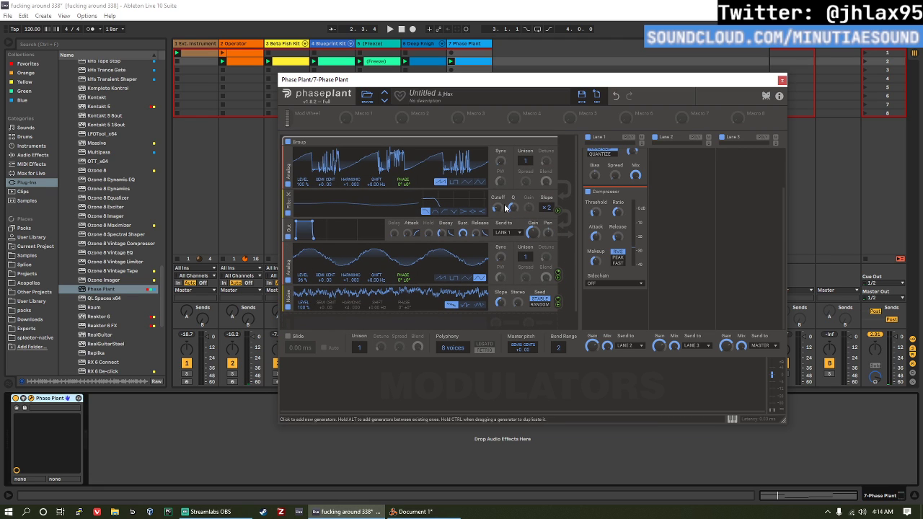
scroll(497, 239, "down", 2)
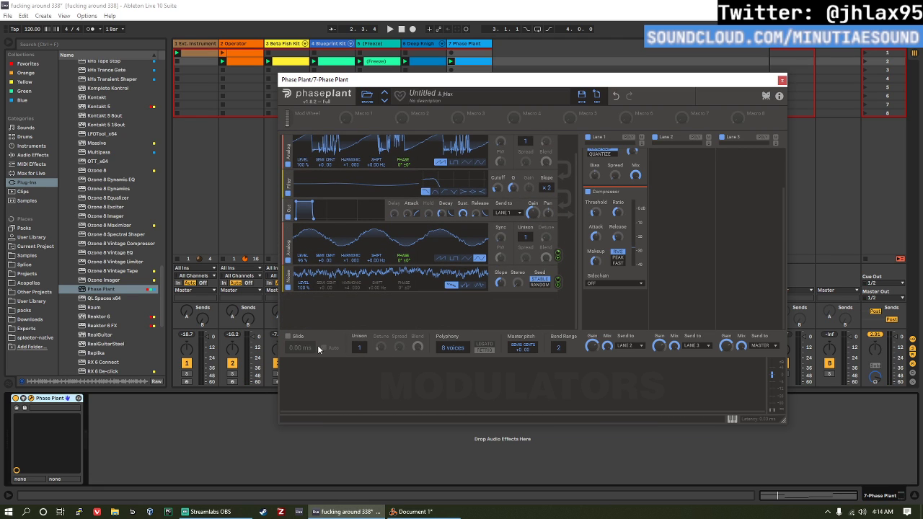
left_click(299, 338)
left_click_drag(294, 349, 294, 332)
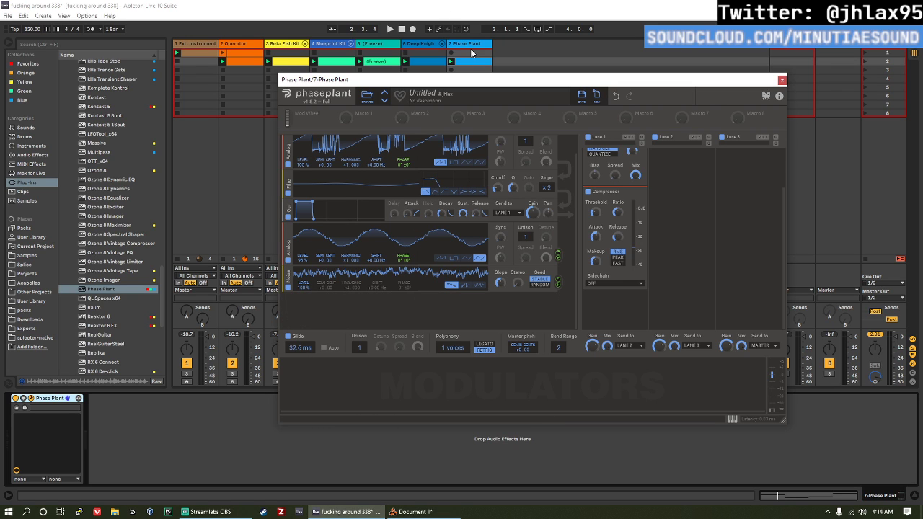
Step: Start playback and add a short extra note to the bass clip, placing it on D1 at 1.3.1
key("space")
double_click(475, 62)
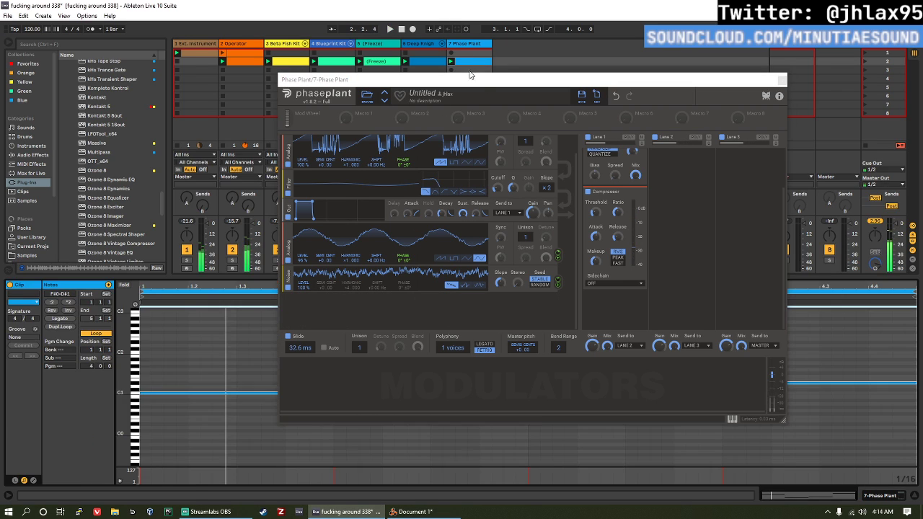
double_click(218, 356)
left_click_drag(224, 357, 249, 356)
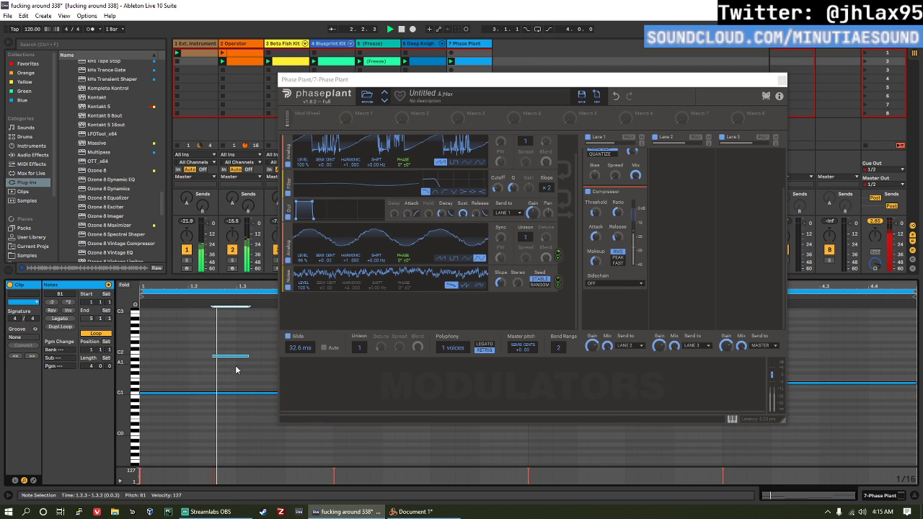
key("Down")
key("Down")
key("Down")
key("Down")
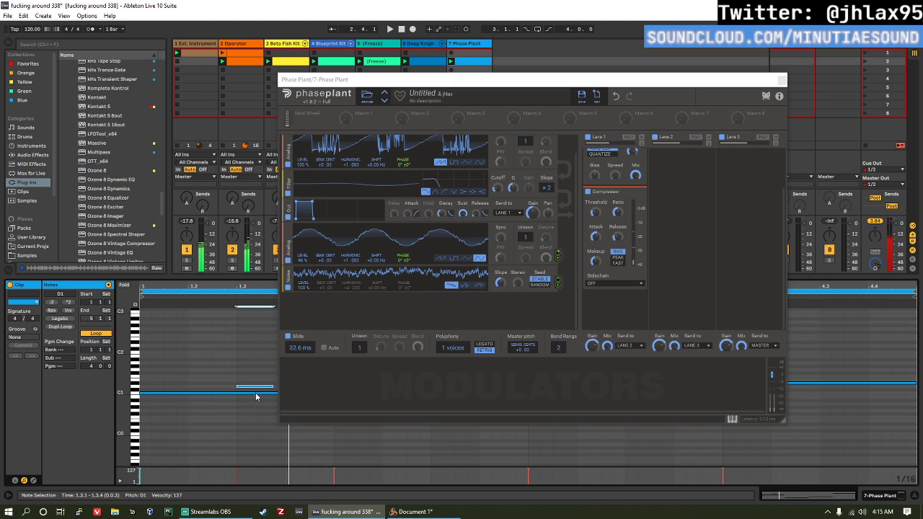
Step: Raise the new note at 1.3.1 to E1, lengthen it to 0.1.3, and audition it
key("Up")
key("Up")
key("shift+Right")
key("shift+Right")
key("shift+Right")
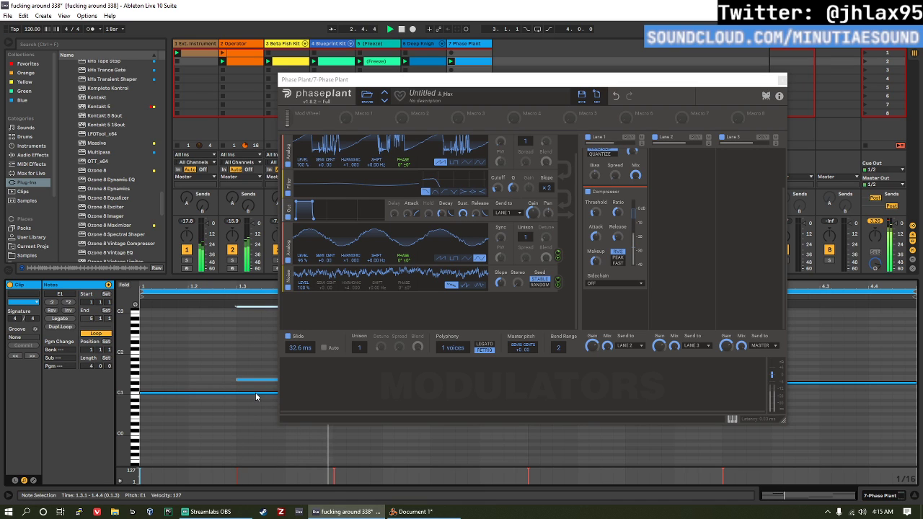
key("space")
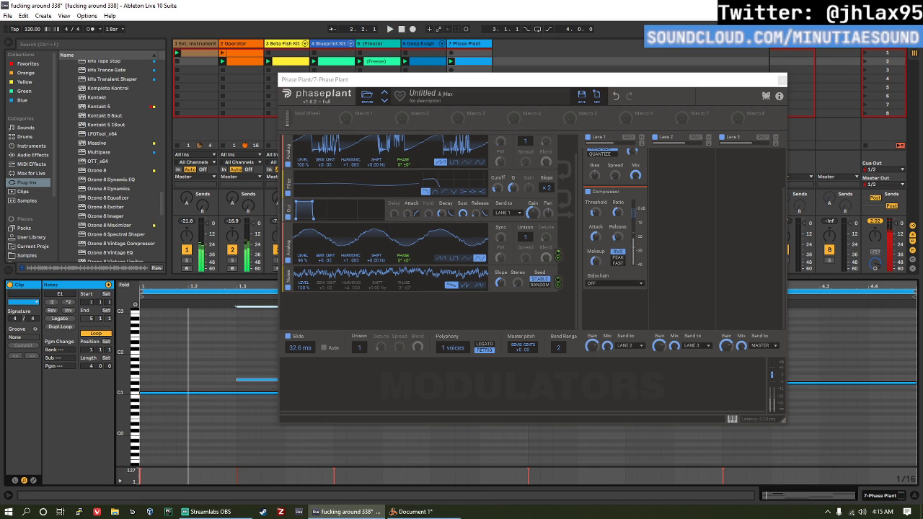
Step: Close Phase Plant and lower the note at 1.3.1 to C#1 during playback
left_click(783, 79)
key("space")
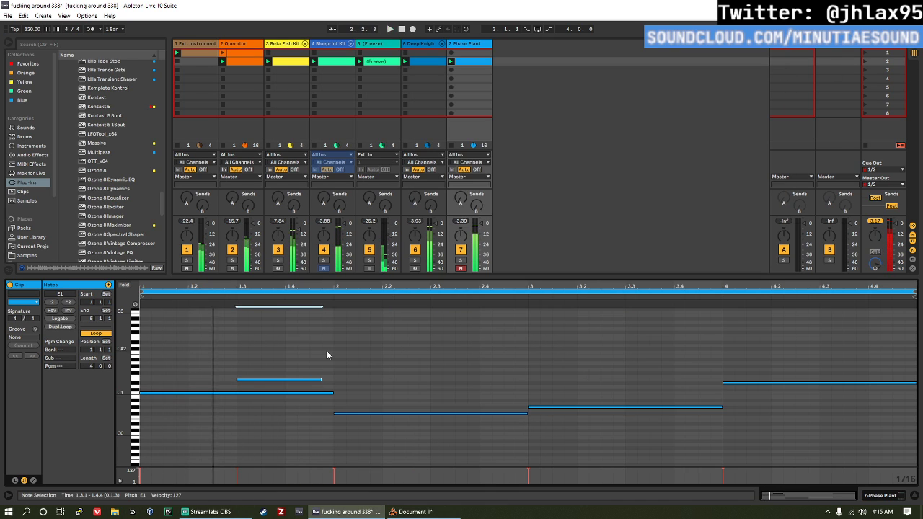
key("Down")
key("Down")
key("Down")
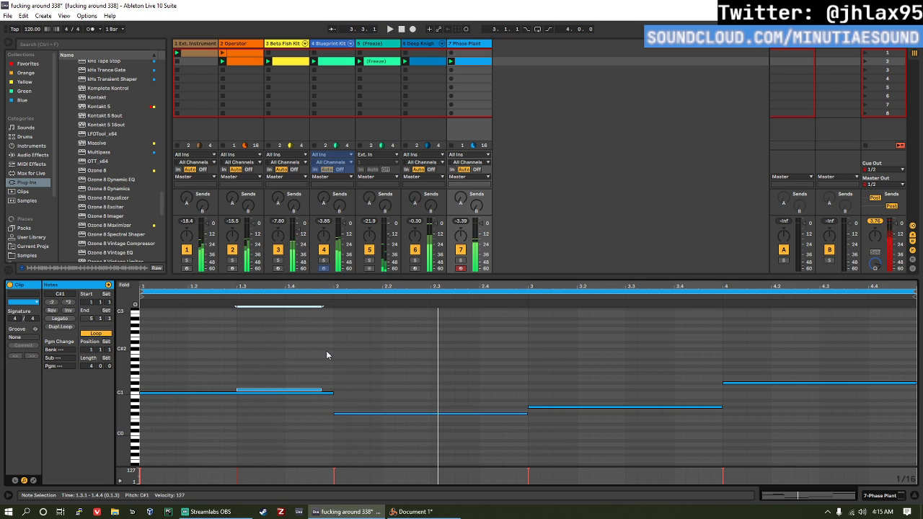
Step: Add another bass note at 2.3.2 on A1, extend it to 3.1.3, and audition it
double_click(448, 353)
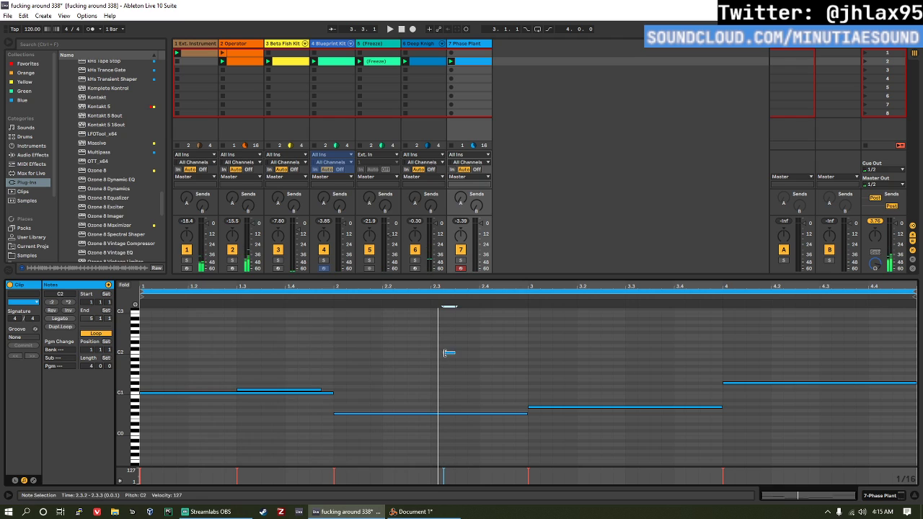
left_click(456, 354)
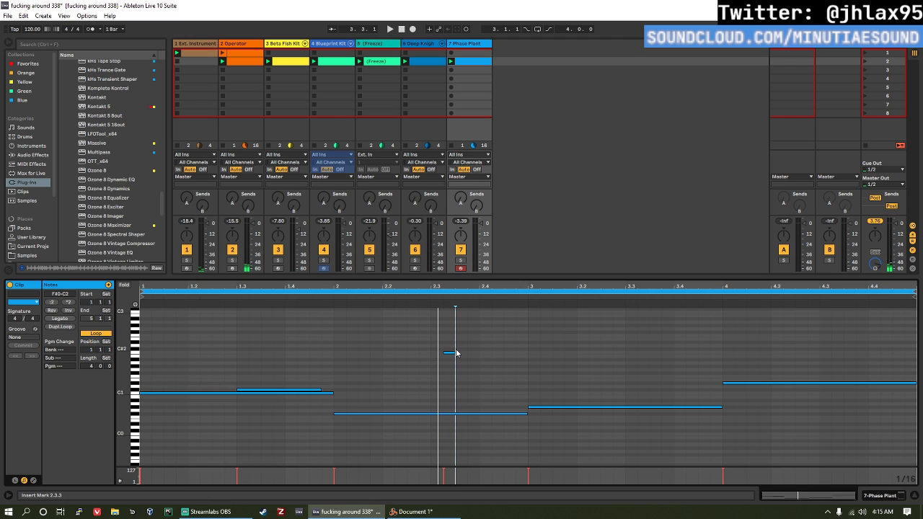
left_click_drag(453, 353, 554, 368)
key("space")
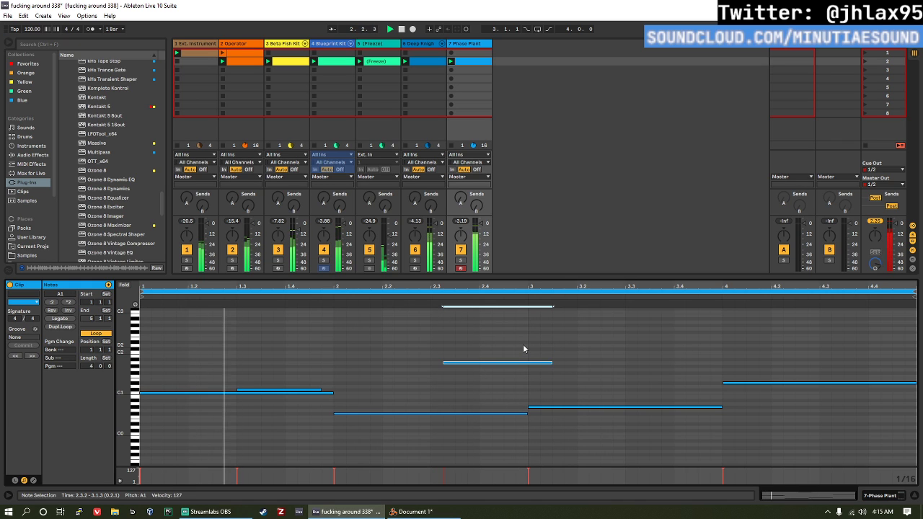
Step: Lower the note at 2.3.2 to G#1 while auditioning the bass line
key("Down")
key("Down")
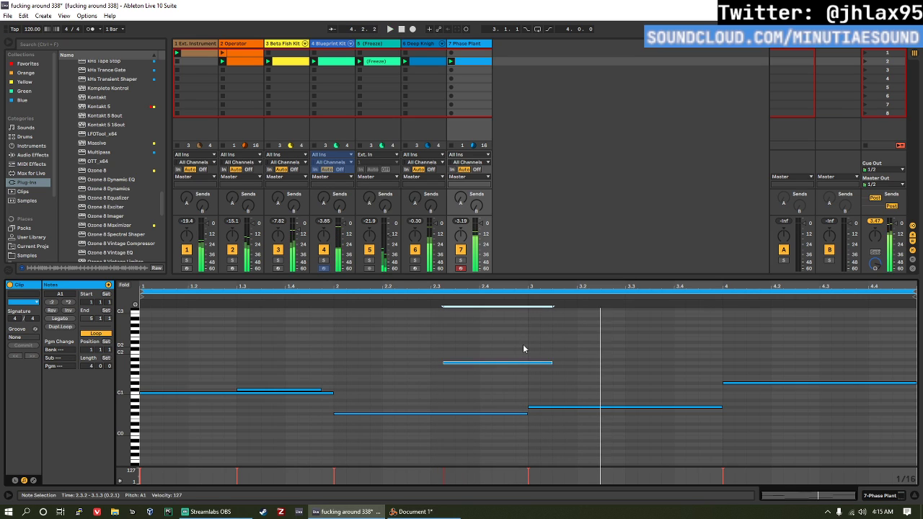
key("Down")
key("Down")
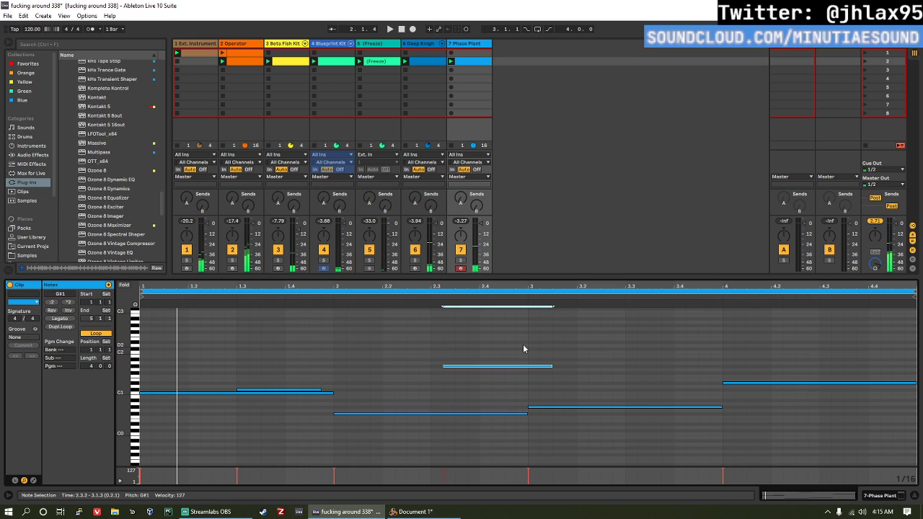
Step: Reopen Phase Plant and bring the bass clip's notes back into view
key("shift+Tab")
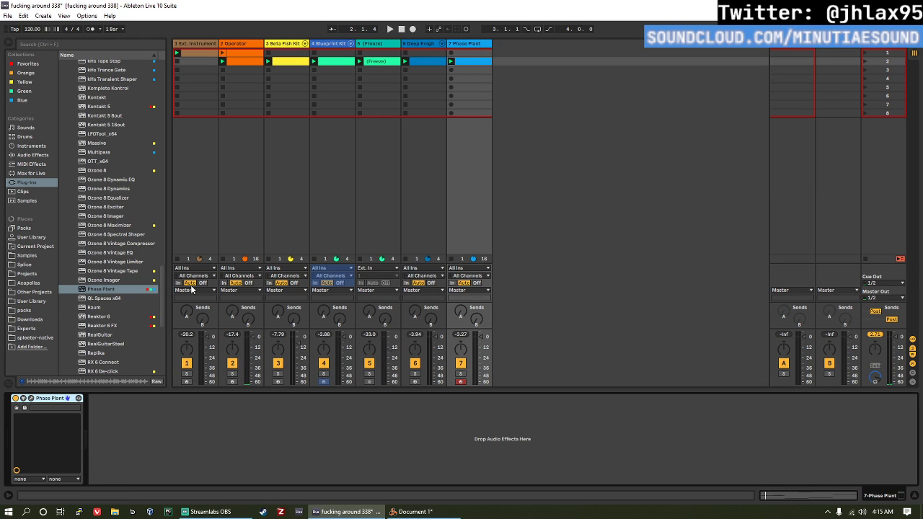
left_click(29, 400)
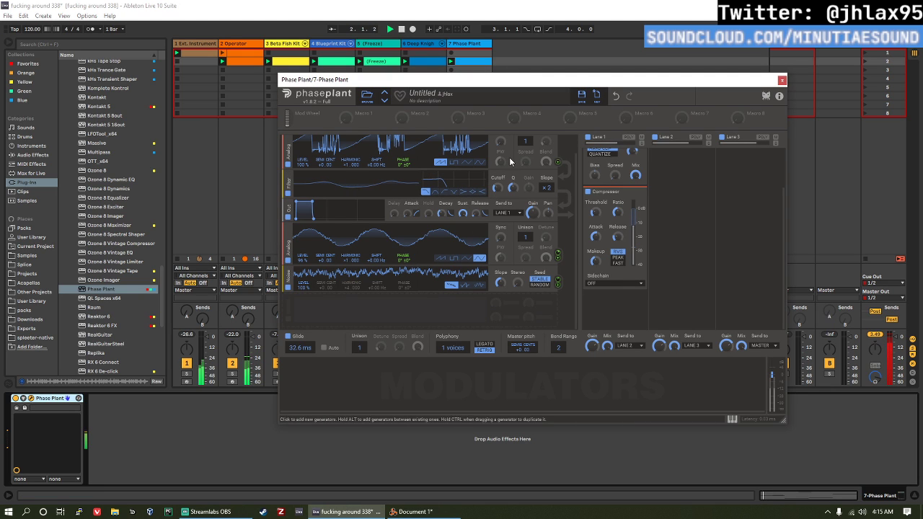
double_click(461, 60)
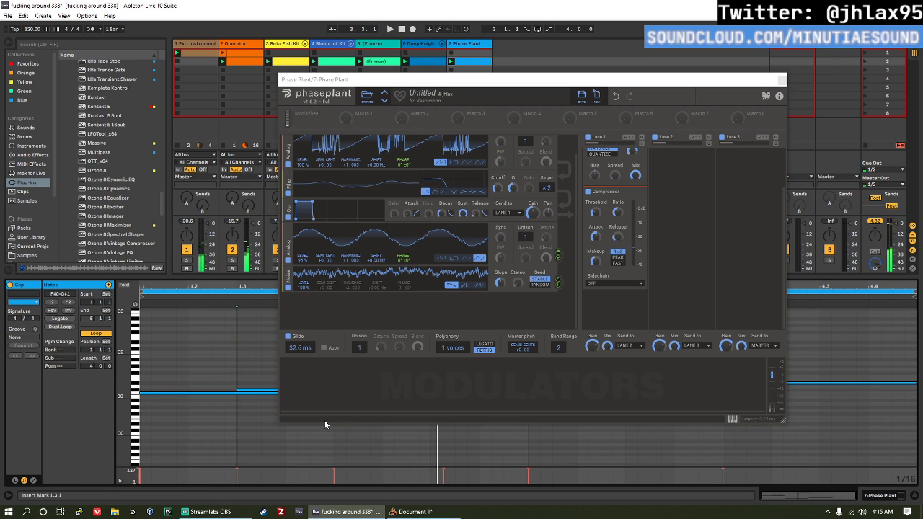
Step: Try all the bass clip's notes one octave lower during playback and move them back up
key("ctrl+a")
key("shift+Down")
key("space")
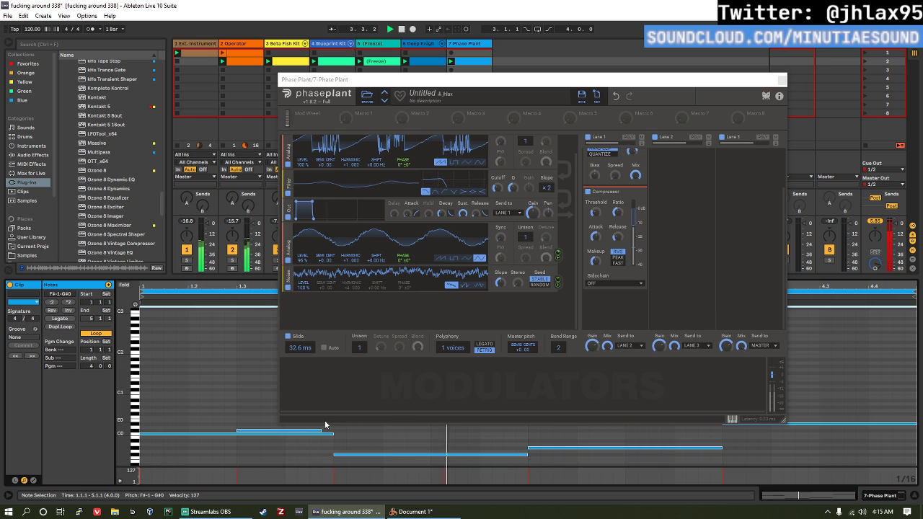
key("space")
key("shift+Up")
key("space")
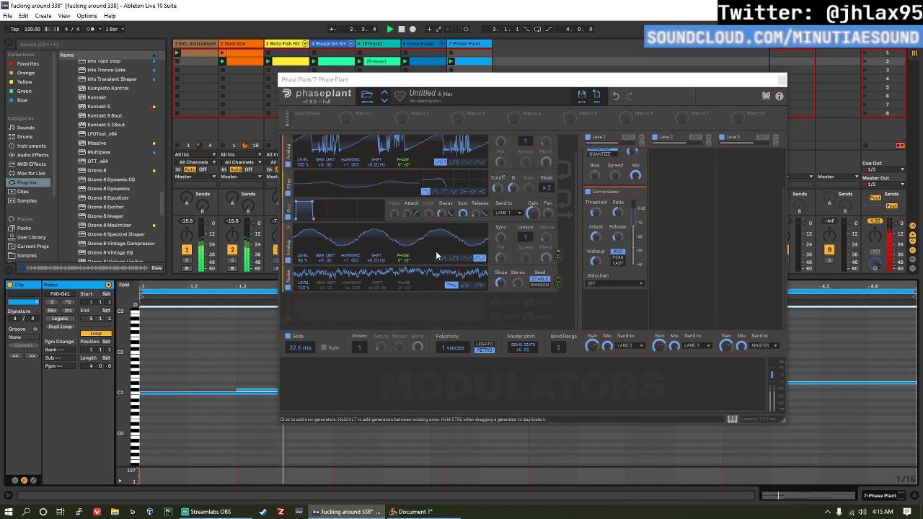
Step: Move Phase Plant clear of the notes, raise the note at 1.3.1 to D1, and shorten it to 0.1.2
left_click_drag(506, 80, 745, 94)
left_click(270, 393)
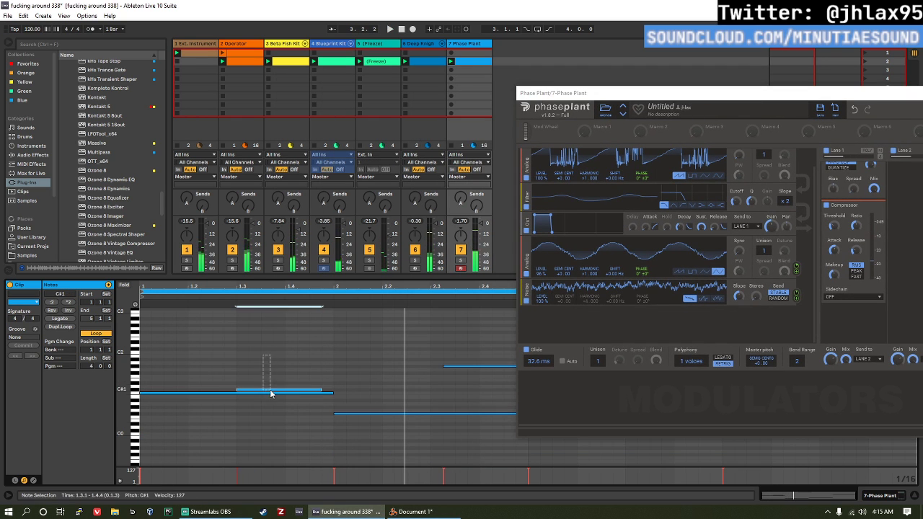
key("Up")
key("Up")
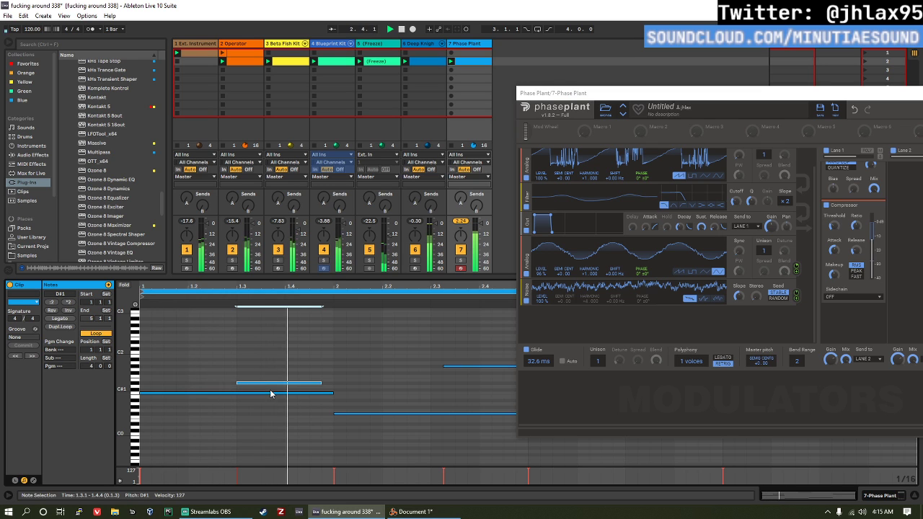
key("Down")
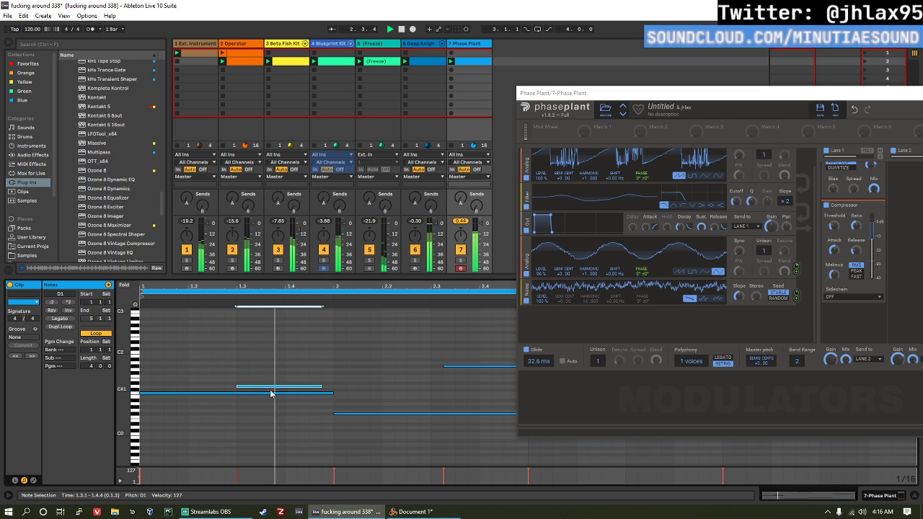
key("shift+Left")
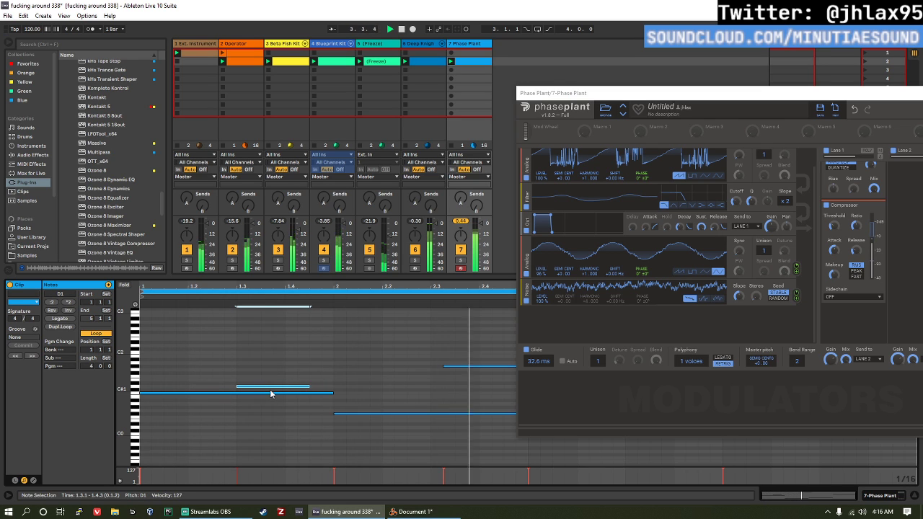
key("space")
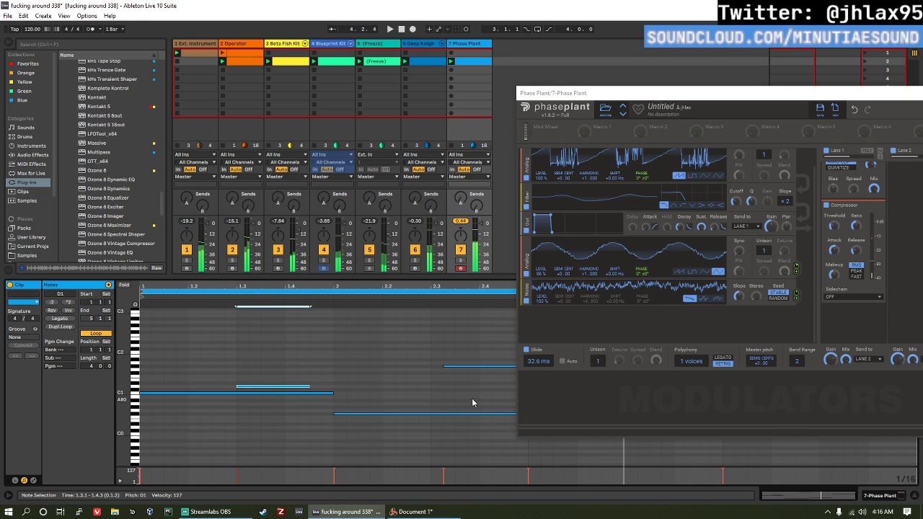
Step: Select the note at 2.3.2 and lower it to F1 while auditioning the second bar
left_click_drag(471, 398, 471, 331)
key("Down")
left_click(433, 299)
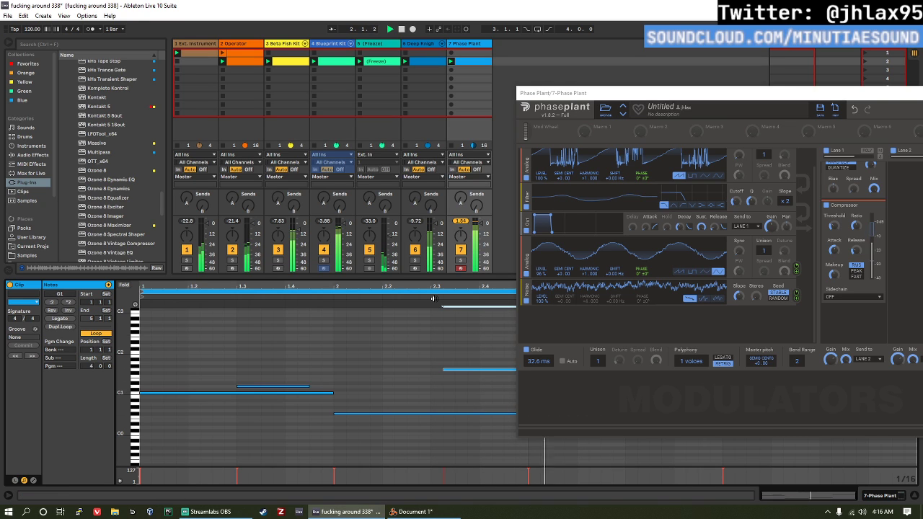
left_click(346, 296)
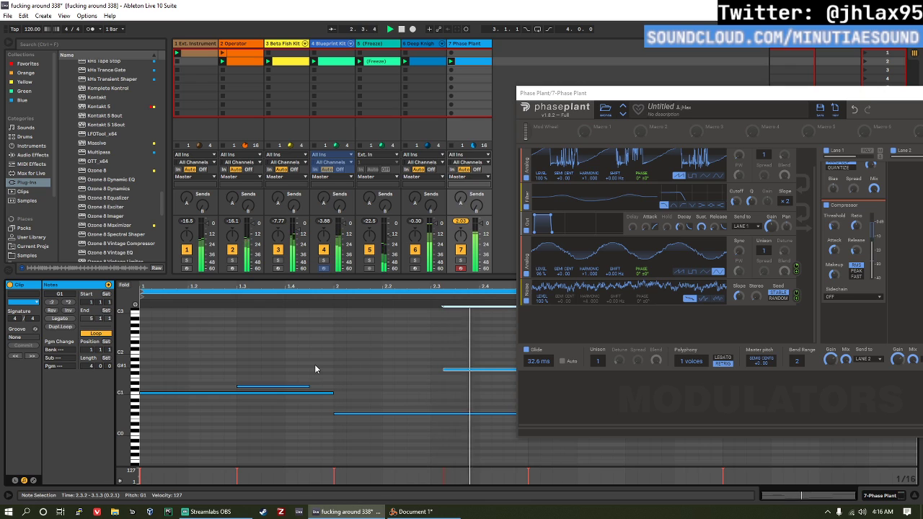
key("Down")
key("Down")
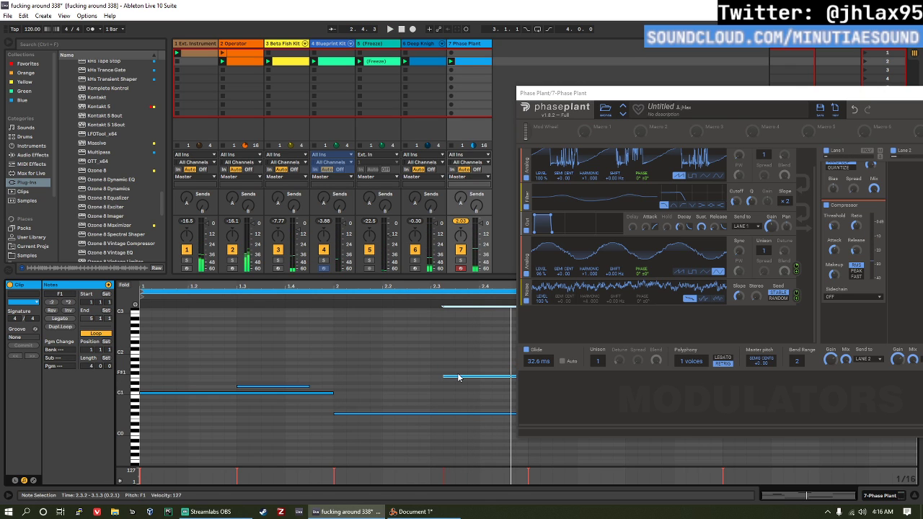
Step: Move the F1 bass note to 2.2.1 and add a C1 note at 2.3.2, 0.1.1 long, auditioning the second bar
left_click_drag(458, 378, 397, 376)
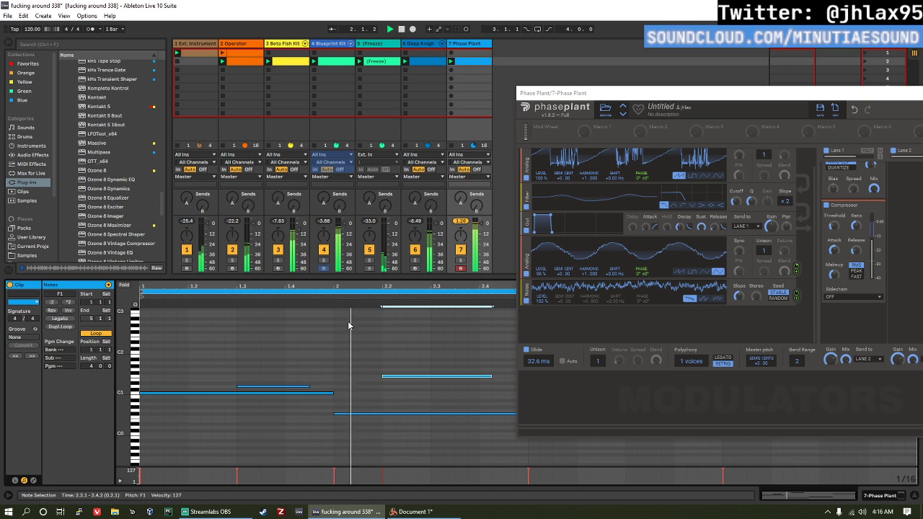
left_click(474, 395)
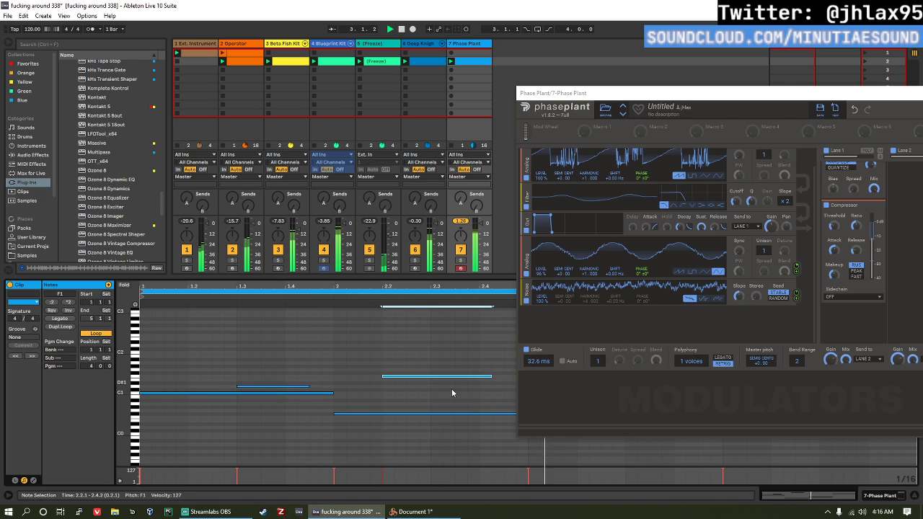
double_click(424, 390)
left_click_drag(426, 390, 456, 394)
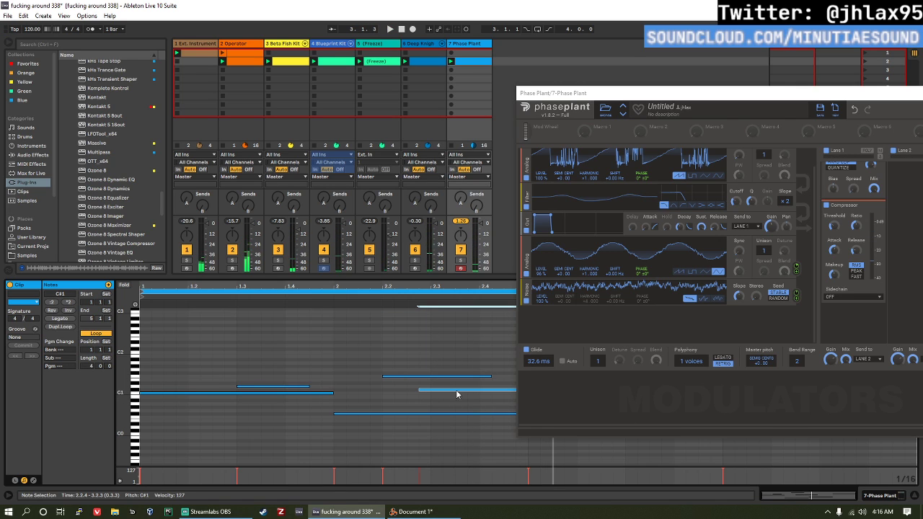
key("ctrl+z")
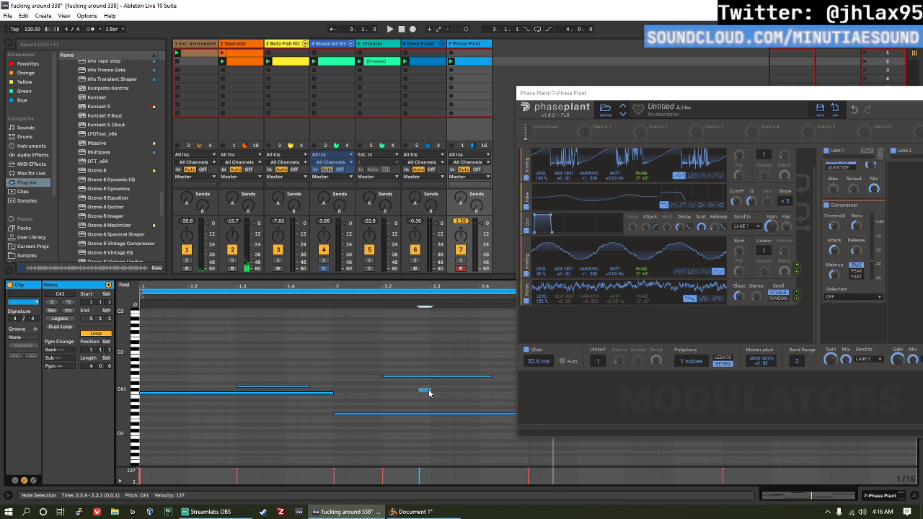
left_click_drag(432, 390, 474, 392)
left_click(338, 301)
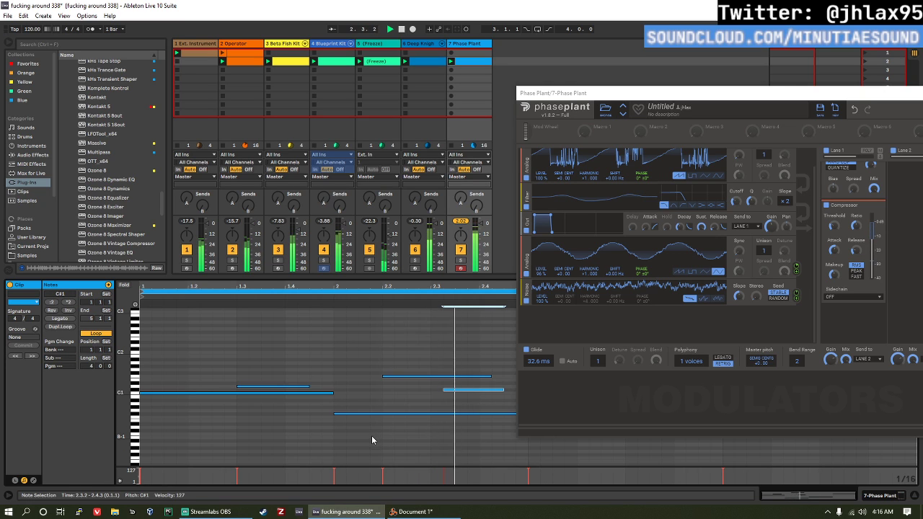
key("Down")
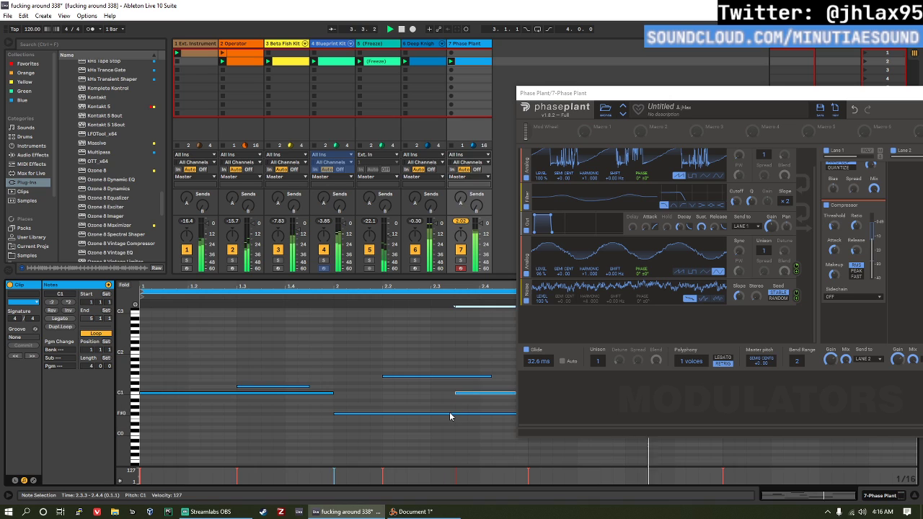
left_click(340, 302)
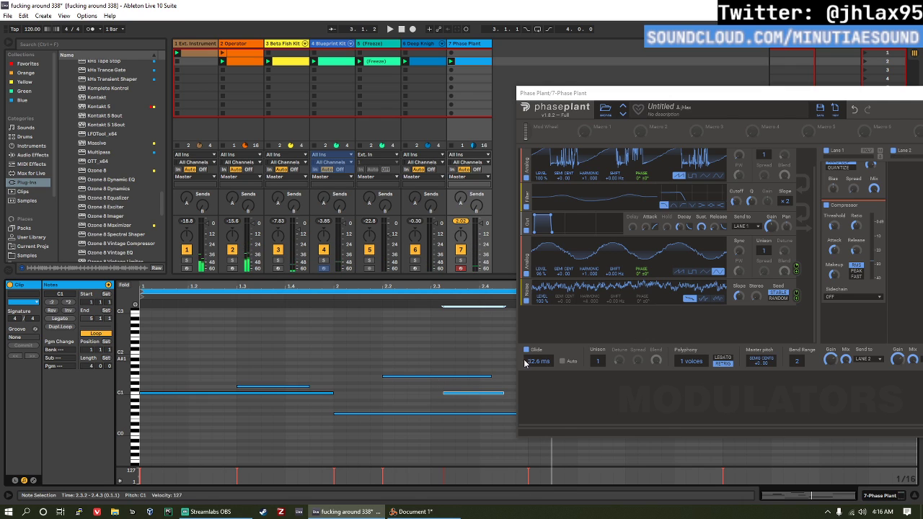
Step: Try Phase Plant glide times of 90.2 ms and 705 ms during playback, and set the glide to 318 ms
left_click_drag(537, 362, 538, 349)
key("space")
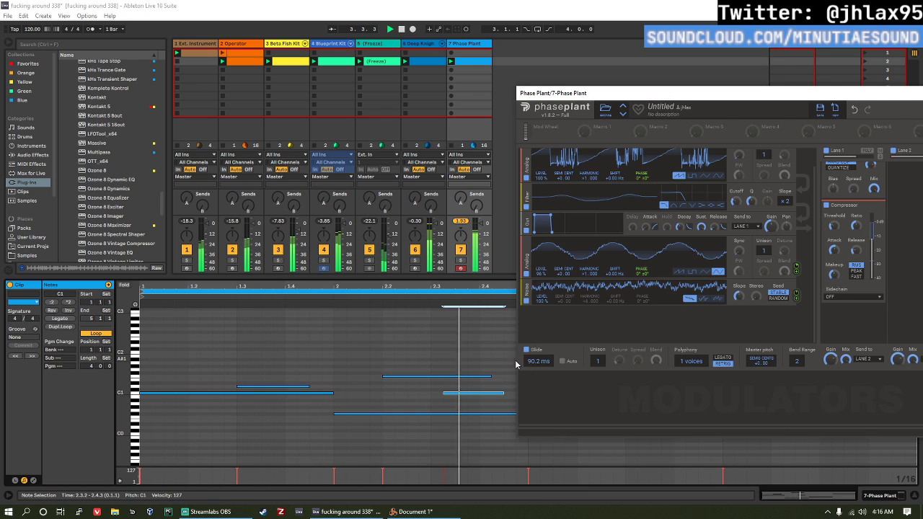
left_click_drag(538, 361, 538, 346)
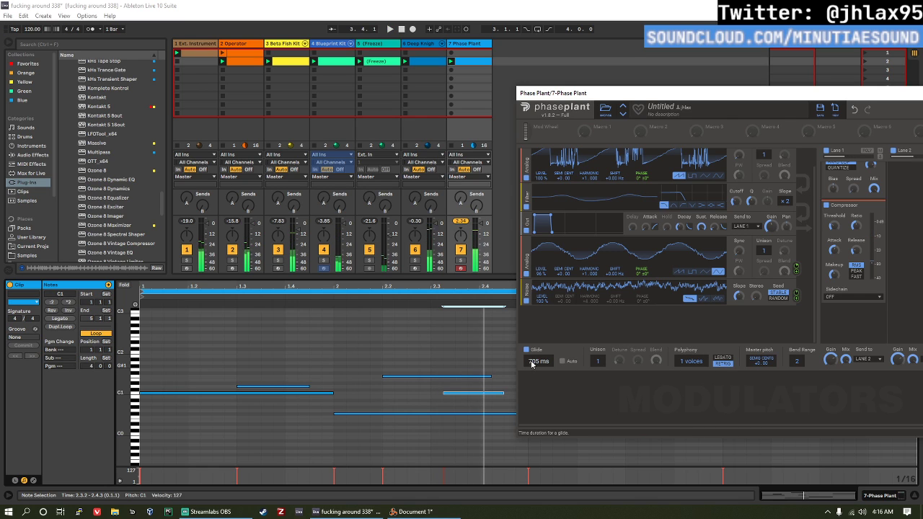
left_click_drag(534, 364, 533, 387)
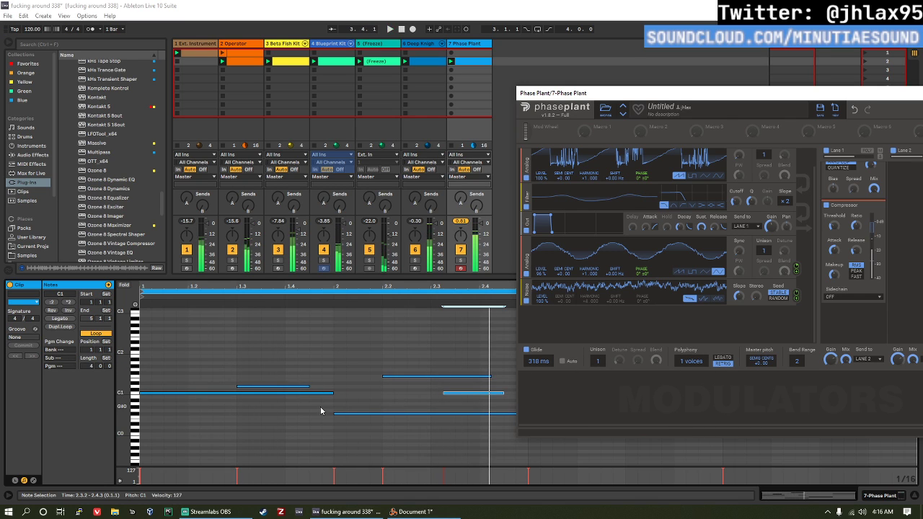
Step: Move the Phase Plant window aside, close it, and delete track 7
left_click_drag(703, 102, 403, 108)
left_click(713, 110)
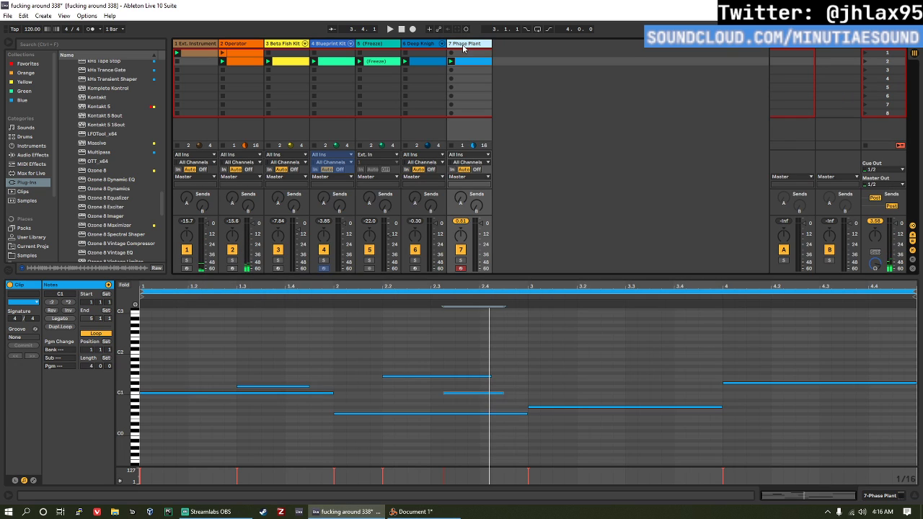
key("Delete")
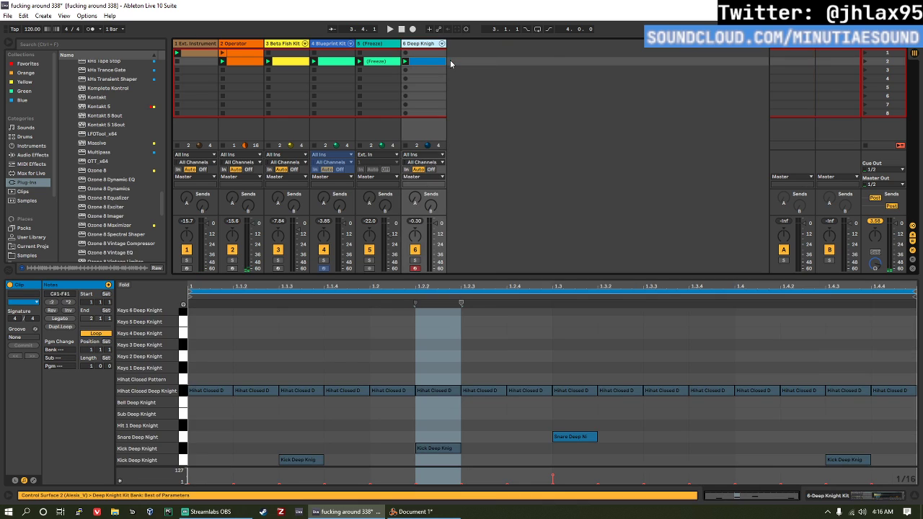
Step: Load the Fat PP Bass 1 instrument rack onto a new MIDI track and move its Phase Plant window clear of the tracks
left_click(37, 146)
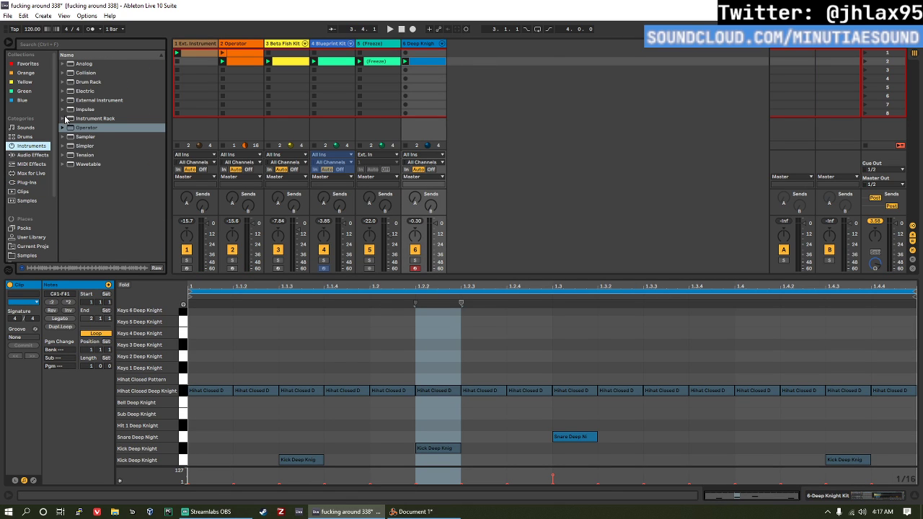
left_click(64, 118)
scroll(87, 162, "down", 3)
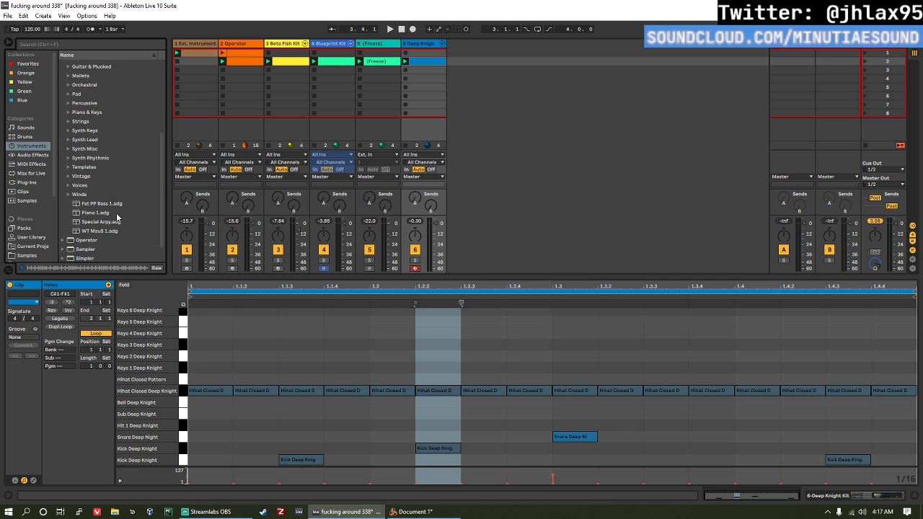
left_click(106, 205)
left_click_drag(455, 125, 493, 94)
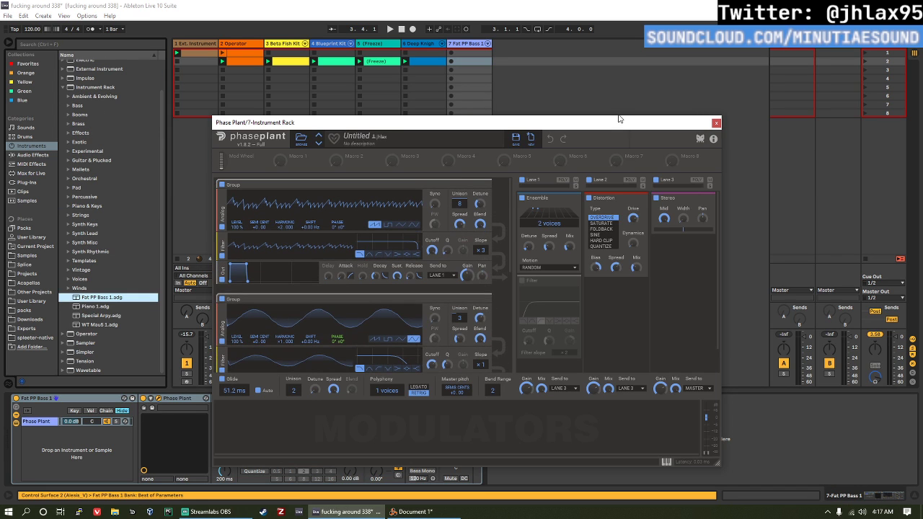
left_click_drag(620, 118, 646, 40)
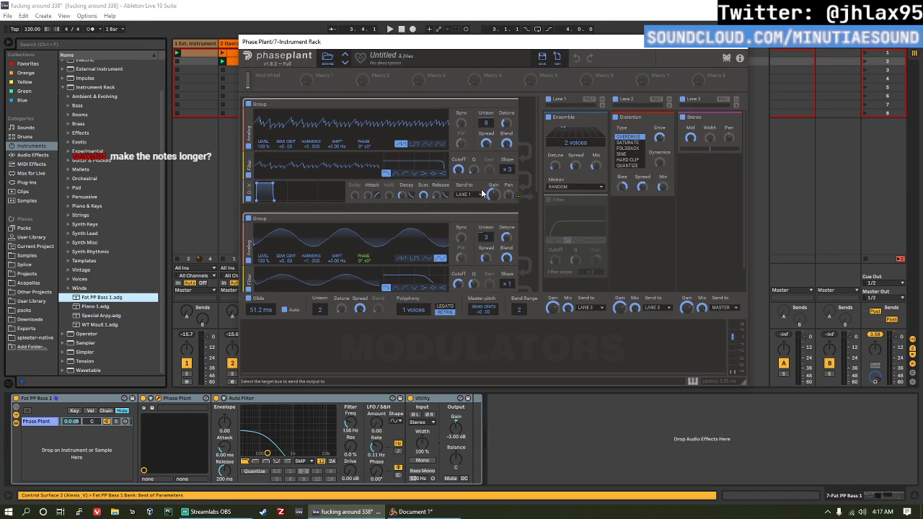
left_click_drag(578, 42, 710, 113)
Step: Create and launch a clip in the Fat PP Bass 1 track's second slot, with one D#3 note extended across the whole bar
key("space")
double_click(470, 61)
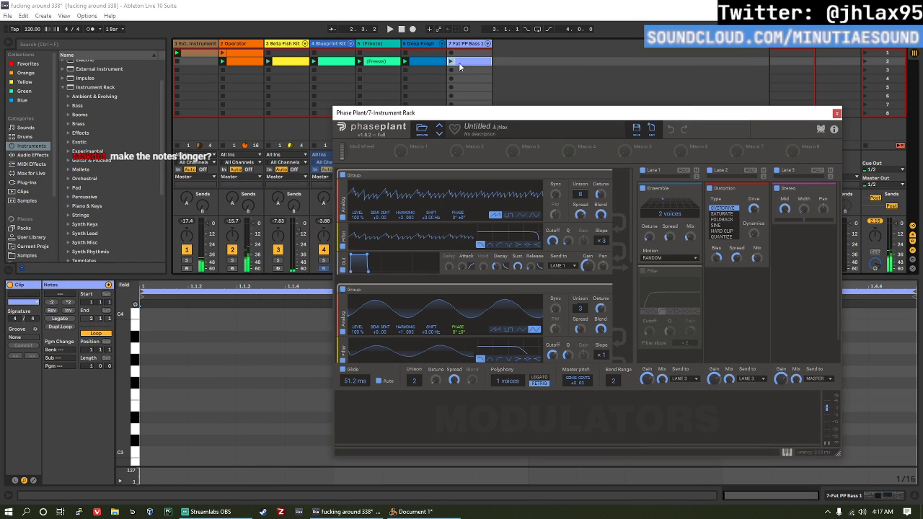
left_click(453, 63)
double_click(149, 417)
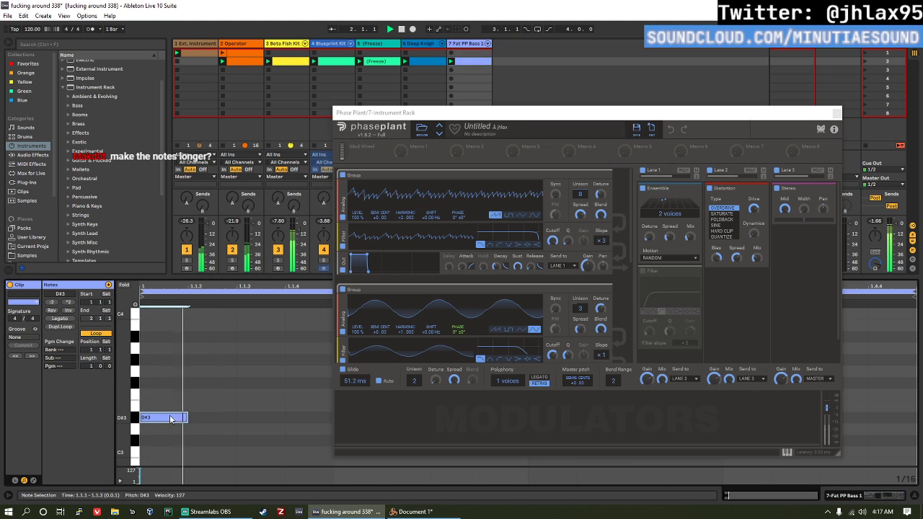
left_click(55, 319)
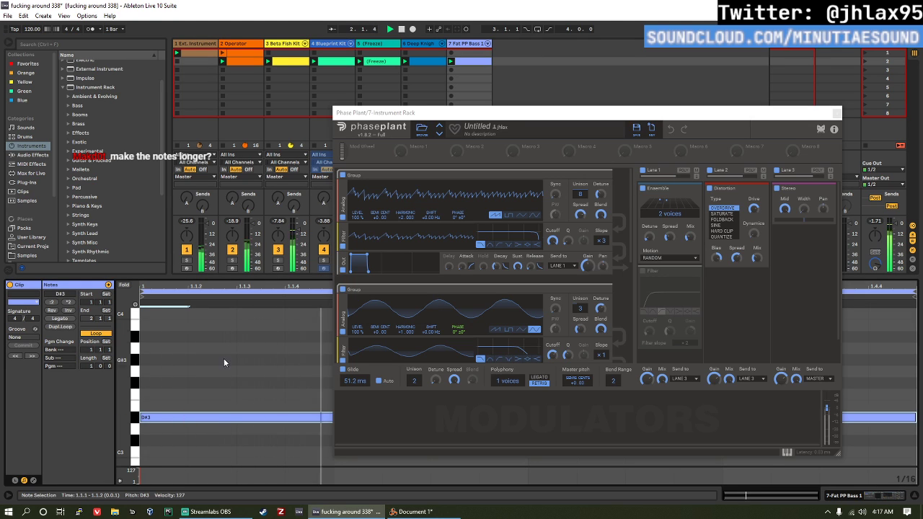
Step: Lower the bass clip's note to D0
key("Down")
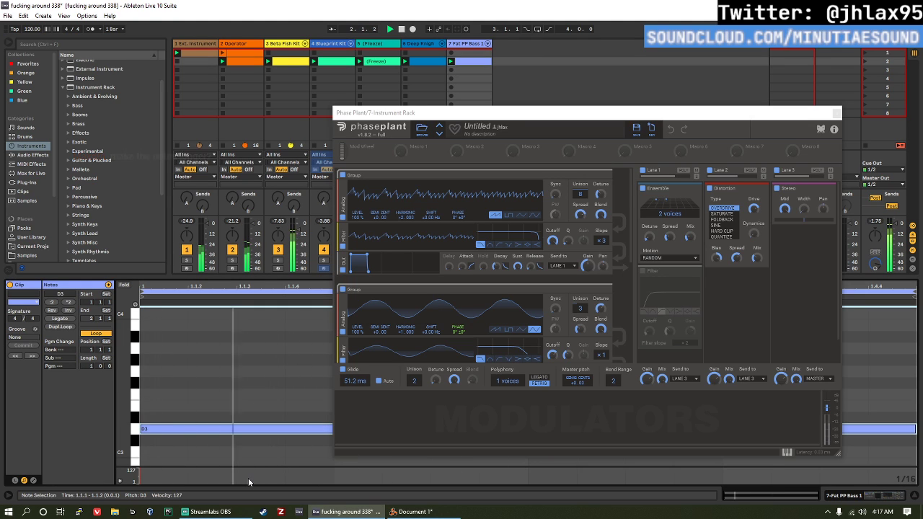
key("shift+Down")
key("shift+Down")
key("shift+Down")
Step: Audition the low bass note, adjust Phase Plant's lane 3 output gain slightly, and close the plug-in
key("space")
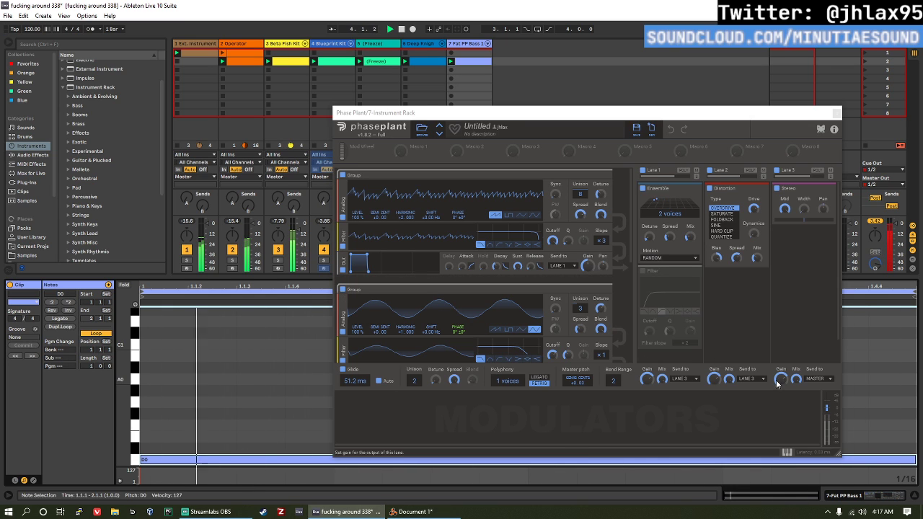
left_click_drag(782, 379, 781, 377)
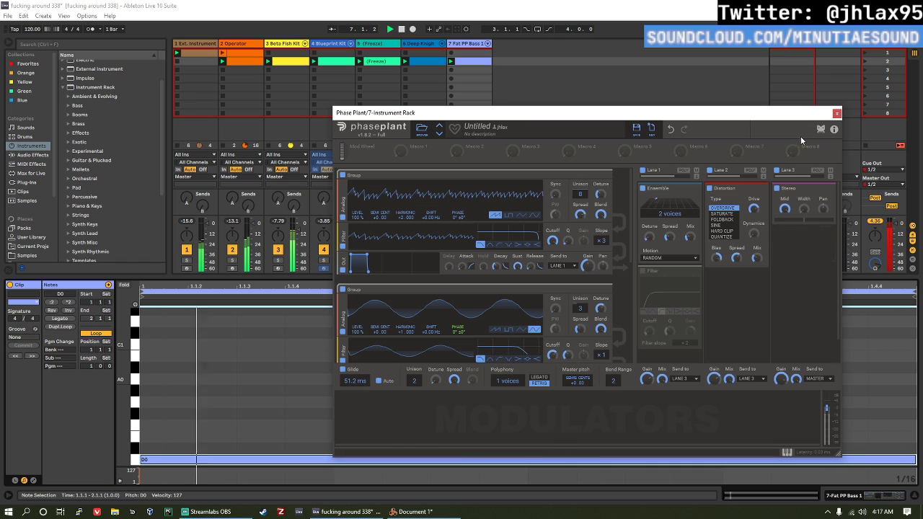
left_click(837, 114)
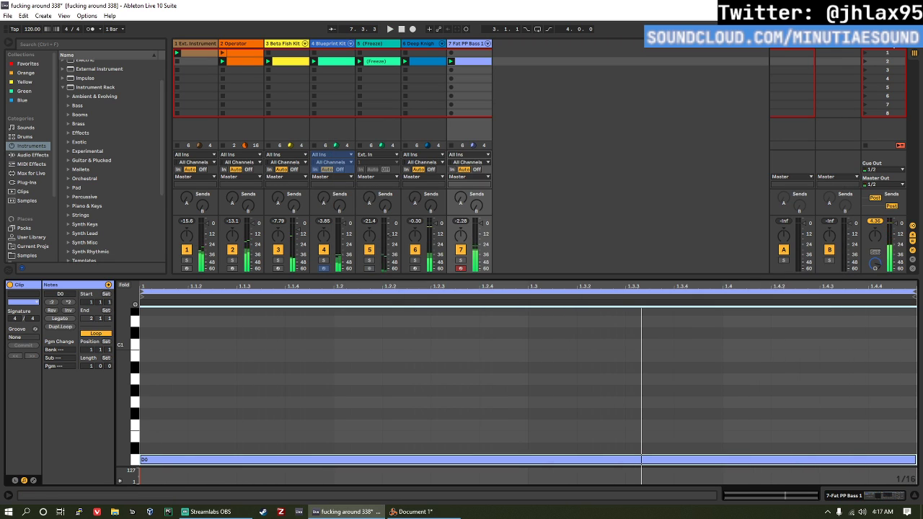
Step: Add a Utility audio effect to the Master track
left_click(887, 53)
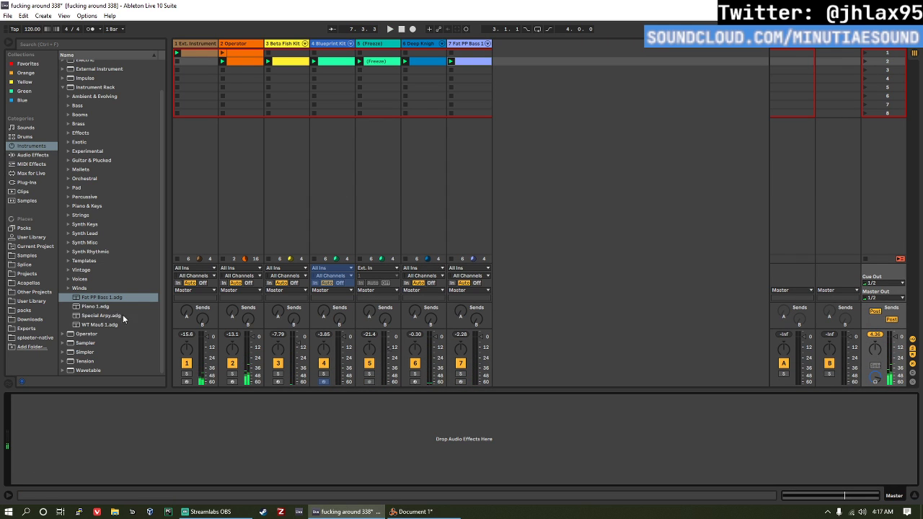
left_click(39, 192)
left_click(42, 164)
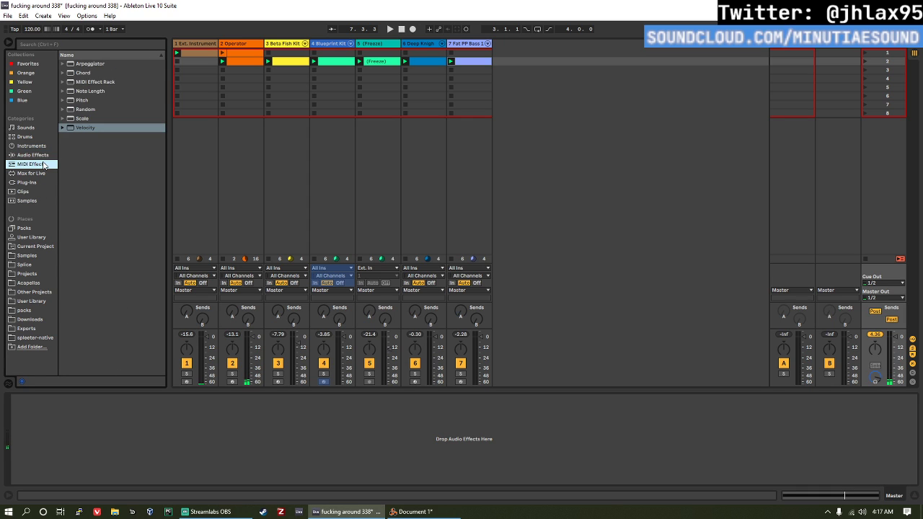
left_click(58, 157)
scroll(105, 316, "down", 3)
double_click(82, 354)
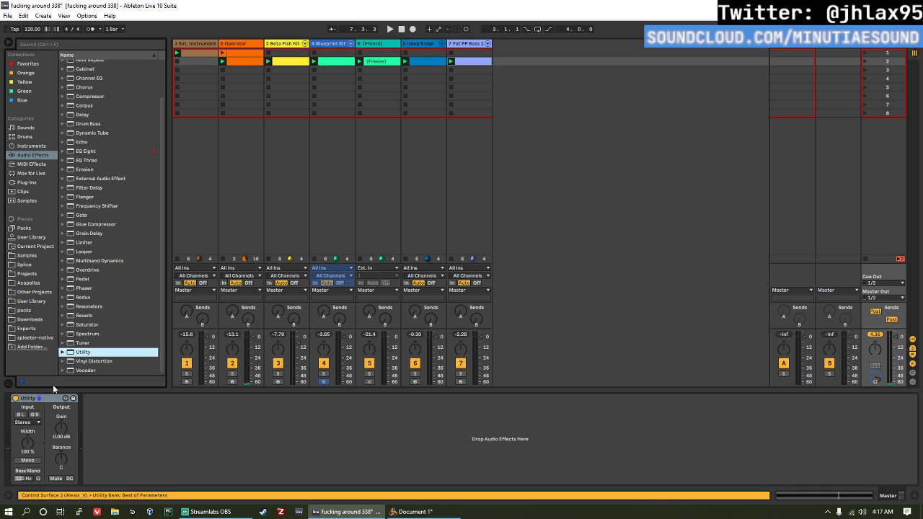
Step: Lower the Master Utility gain to -7.22 dB, audition the mix, and raise the gain to -1.67 dB
left_click(59, 433)
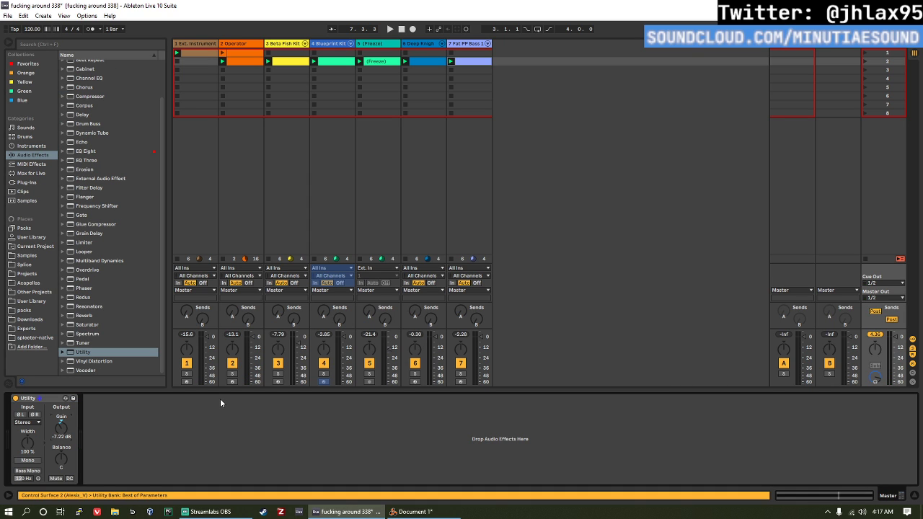
key("space")
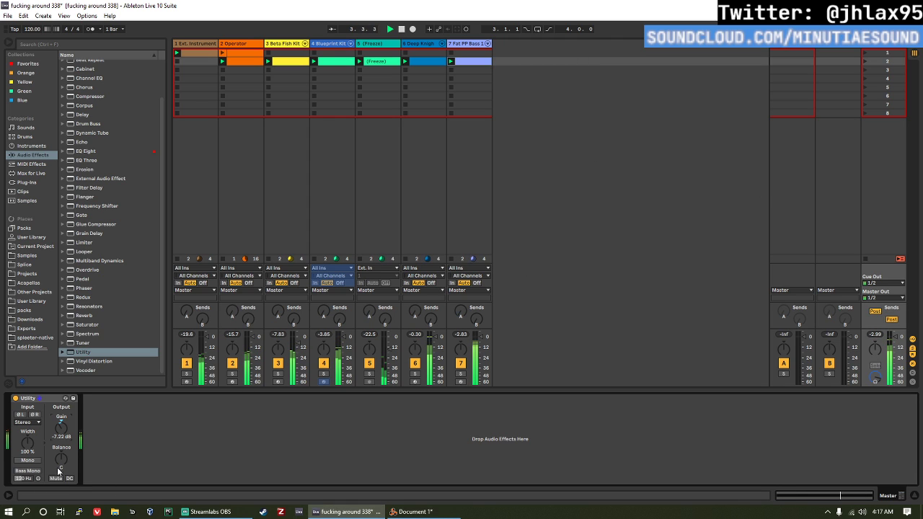
left_click_drag(62, 431, 63, 418)
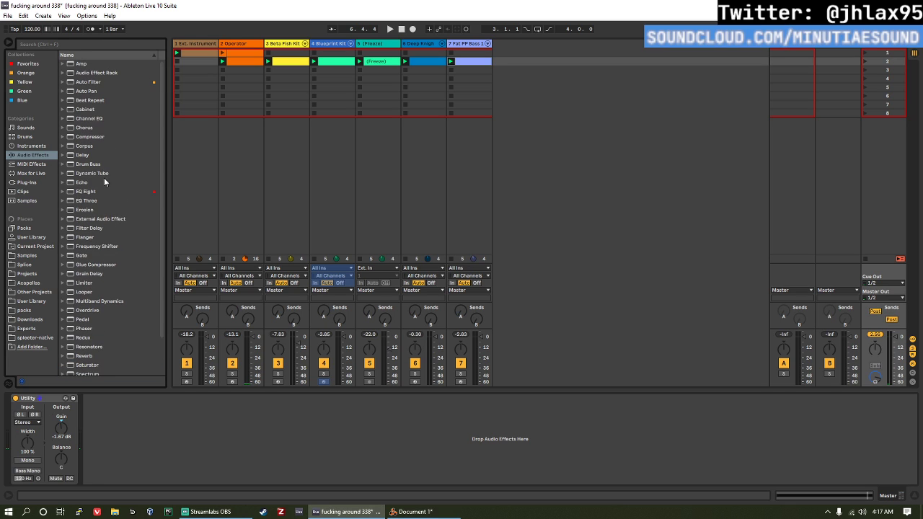
Step: Load the Piano 1 instrument rack onto a new MIDI track
left_click(31, 184)
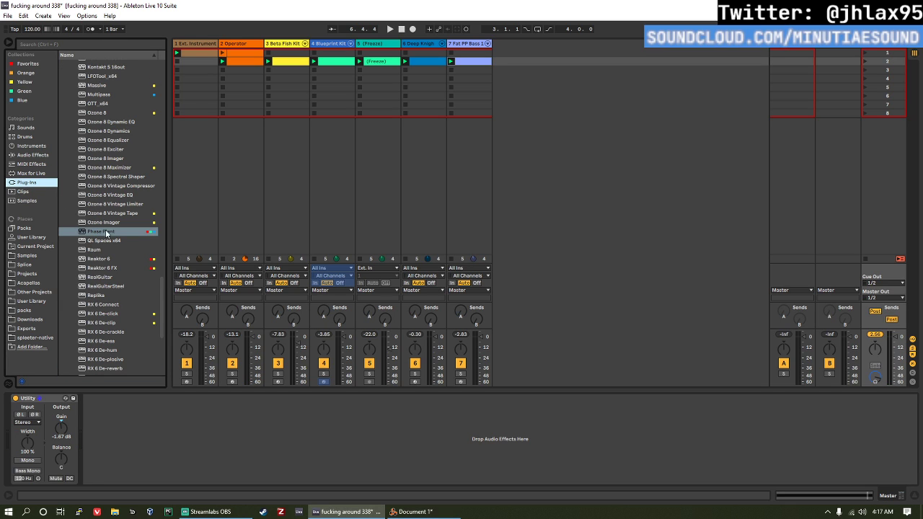
left_click(32, 147)
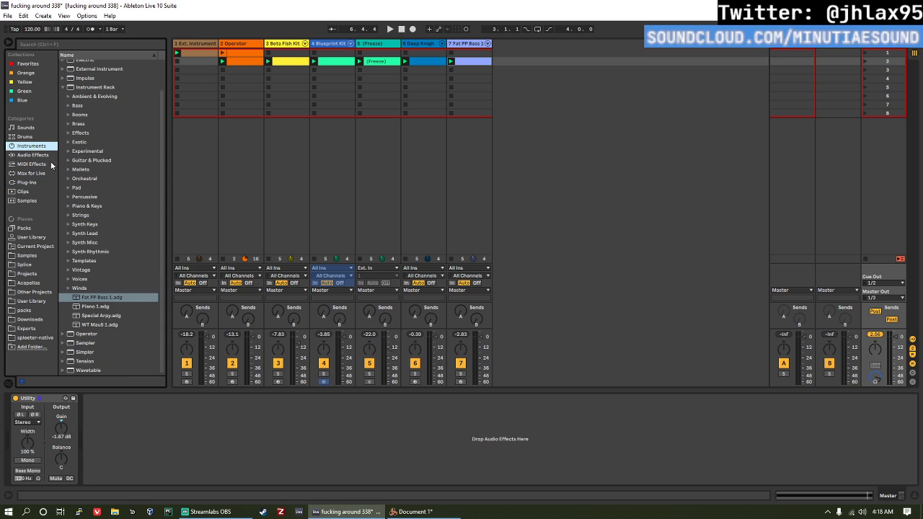
left_click(94, 306)
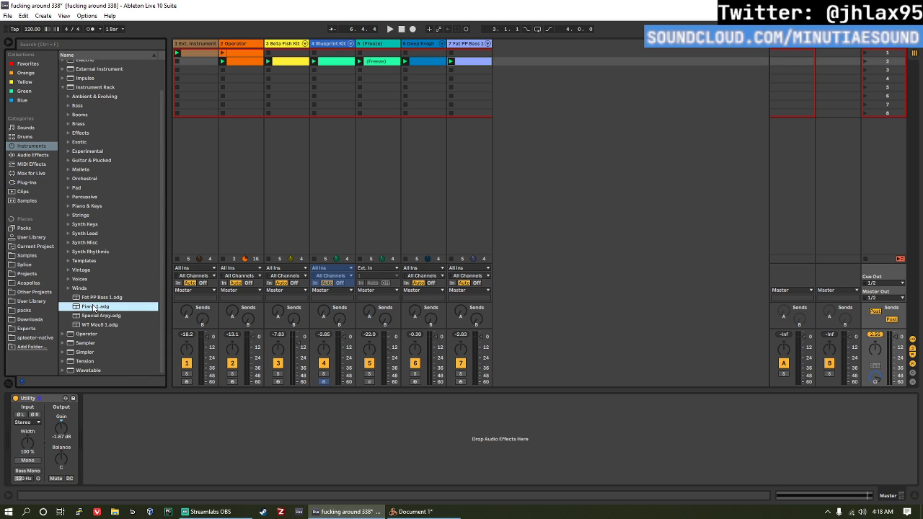
left_click_drag(263, 280, 548, 153)
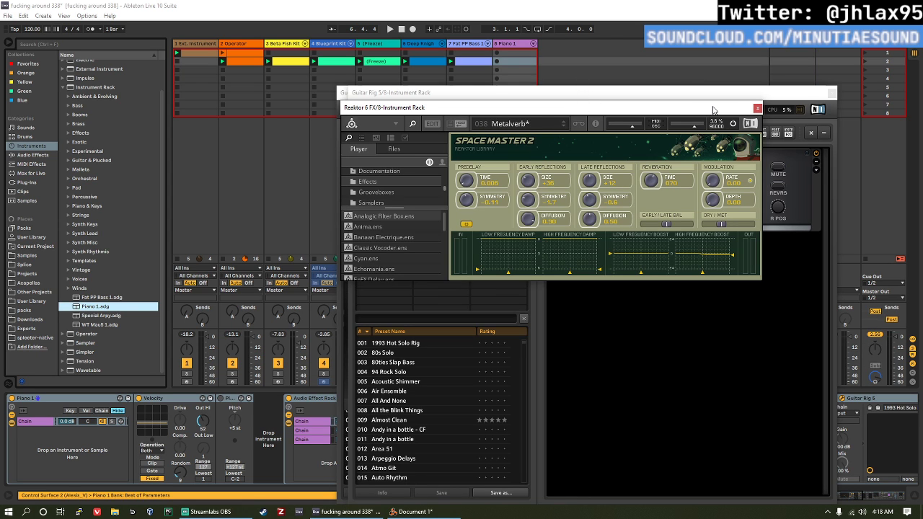
Step: Close the Reaktor 6 FX window and both Guitar Rig 5 plug-in windows
left_click(757, 108)
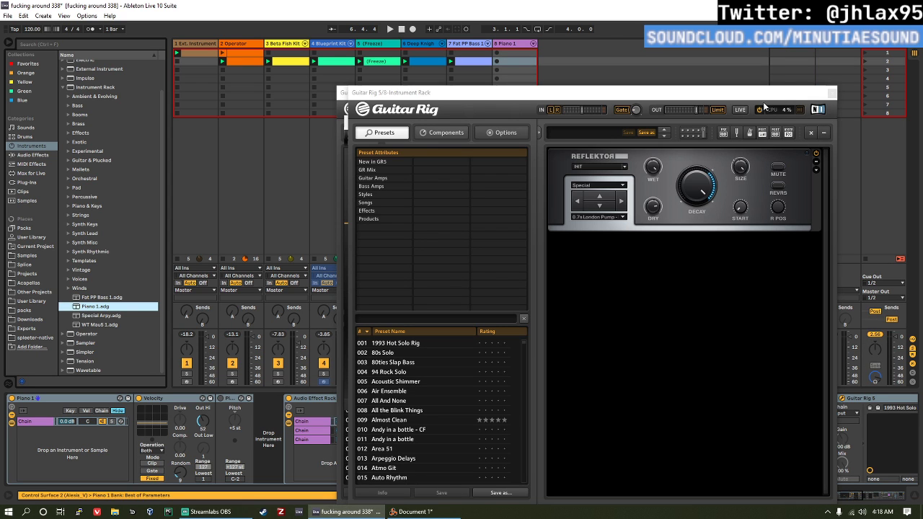
left_click(833, 95)
left_click(774, 122)
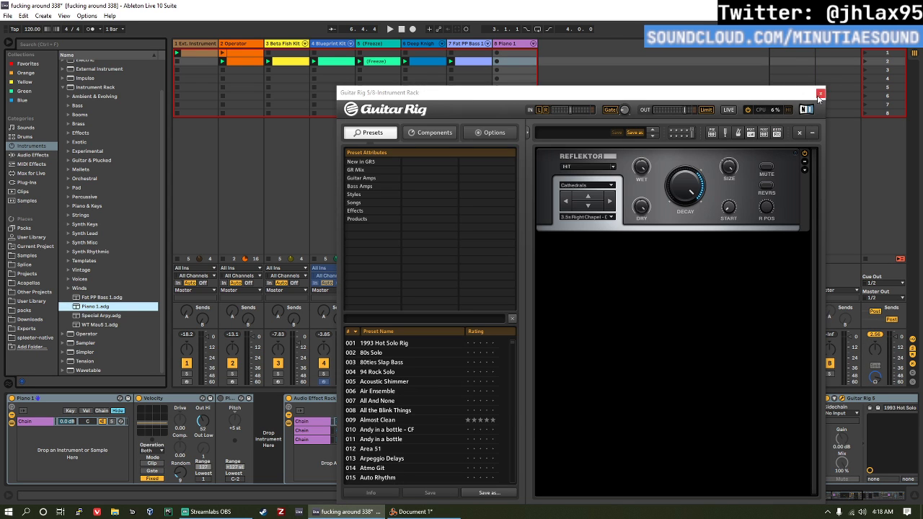
left_click(820, 94)
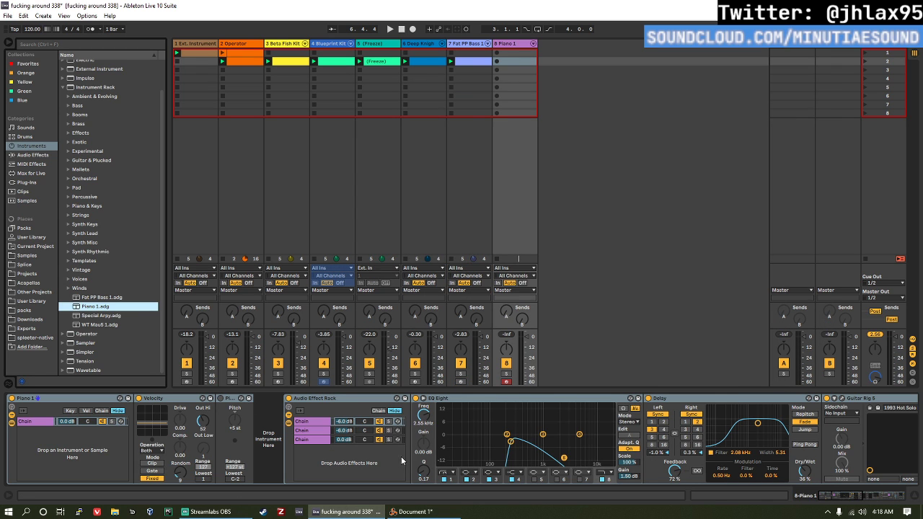
Step: Add the Kontakt 5 plug-in to the empty instrument slot of the Piano 1 rack
left_click(271, 425)
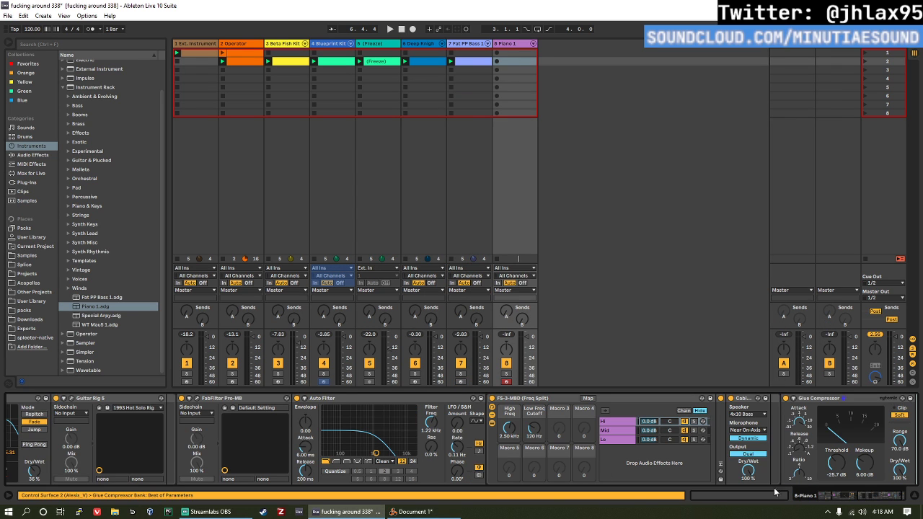
left_click_drag(853, 496, 786, 504)
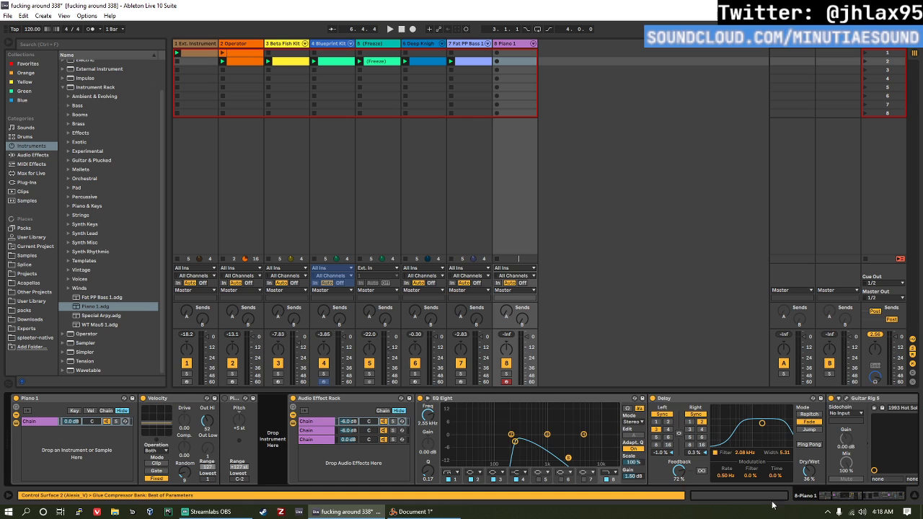
left_click(265, 419)
left_click(828, 496)
left_click(26, 182)
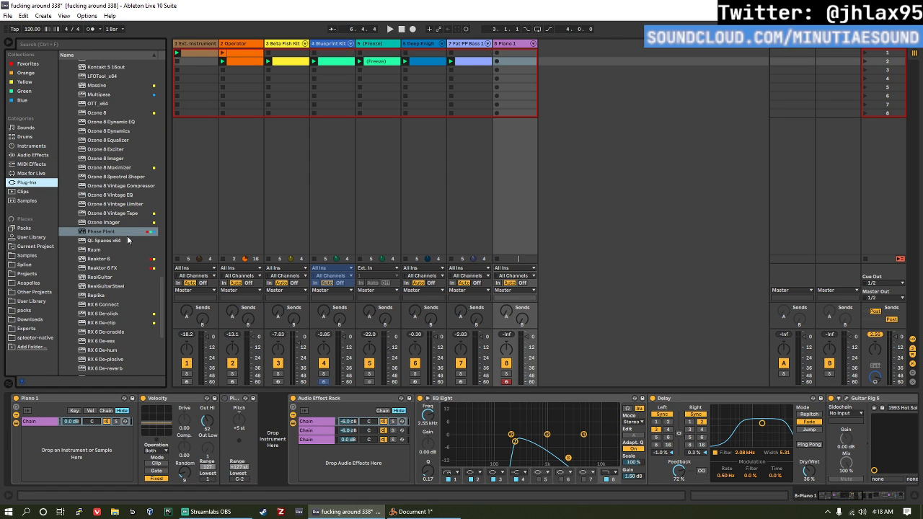
scroll(115, 238, "up", 6)
left_click(108, 184)
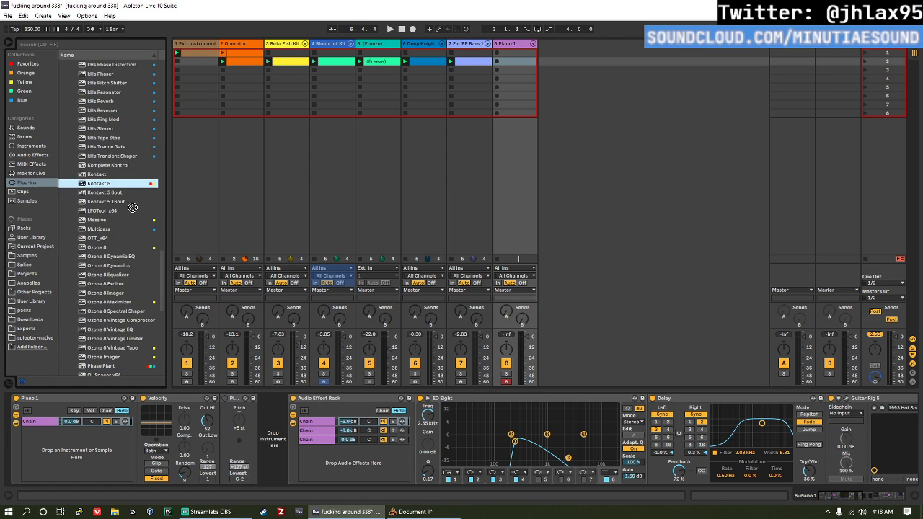
left_click_drag(133, 207, 284, 413)
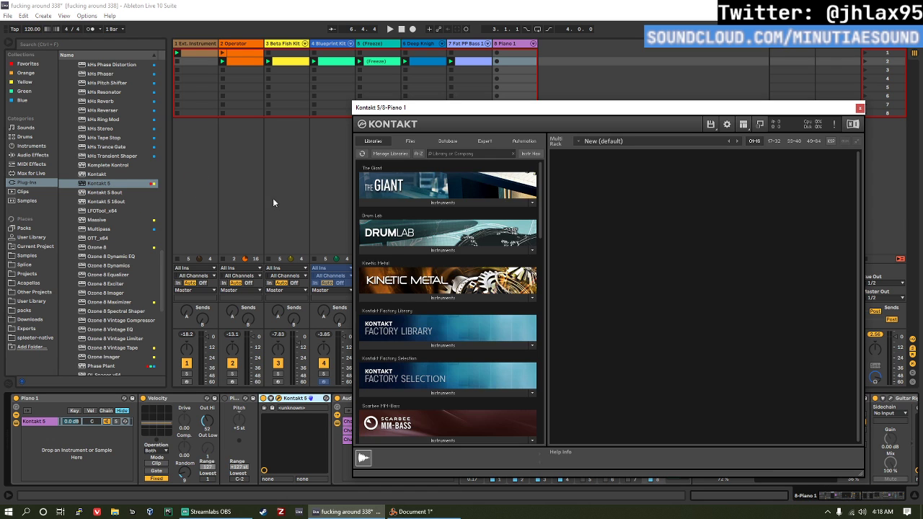
Step: Load The Grandeur.nki from The Grandeur library in Kontakt
scroll(444, 313, "down", 3)
left_click_drag(542, 220, 543, 334)
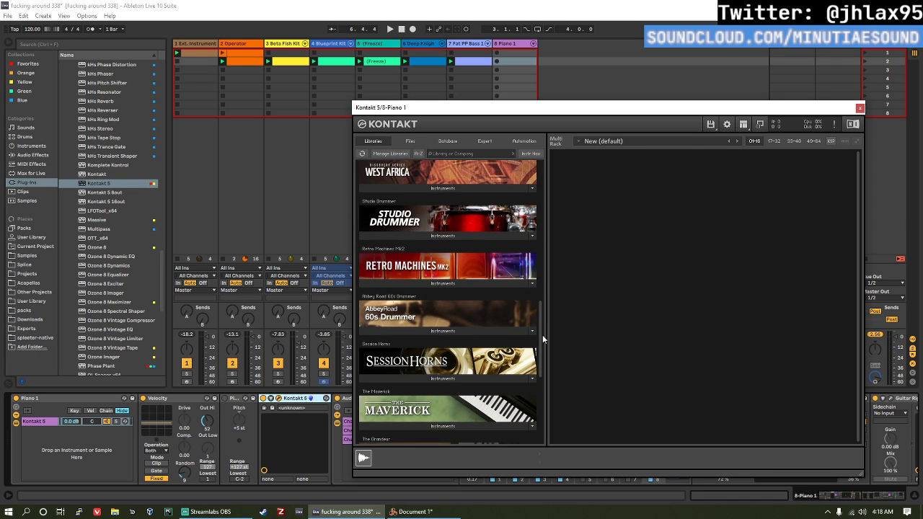
scroll(449, 382, "down", 3)
left_click(429, 407)
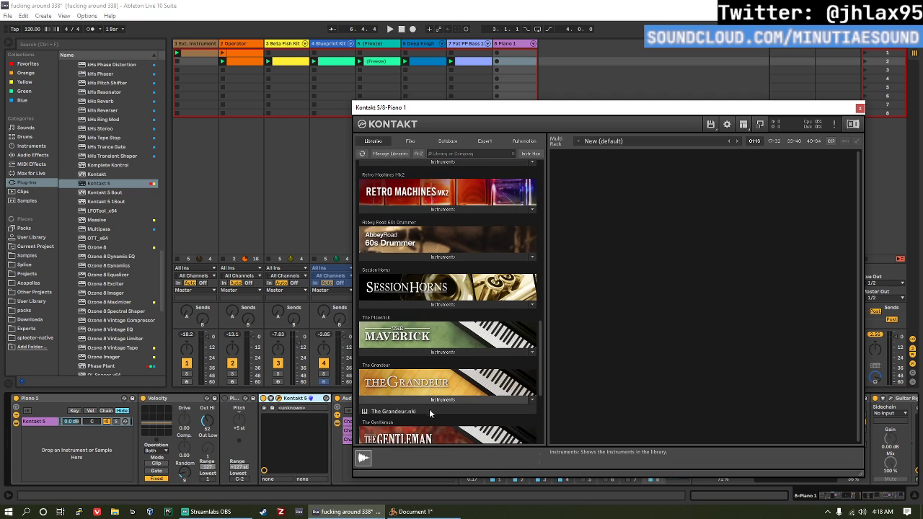
double_click(430, 409)
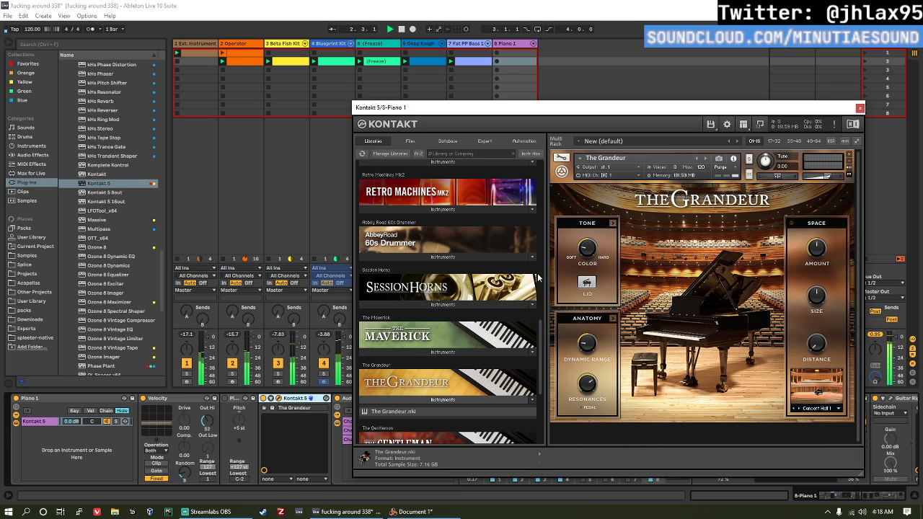
Step: Create an empty MIDI clip in the second scene of the Piano 1 track and close the Kontakt window
left_click_drag(432, 117, 68, 146)
double_click(498, 60)
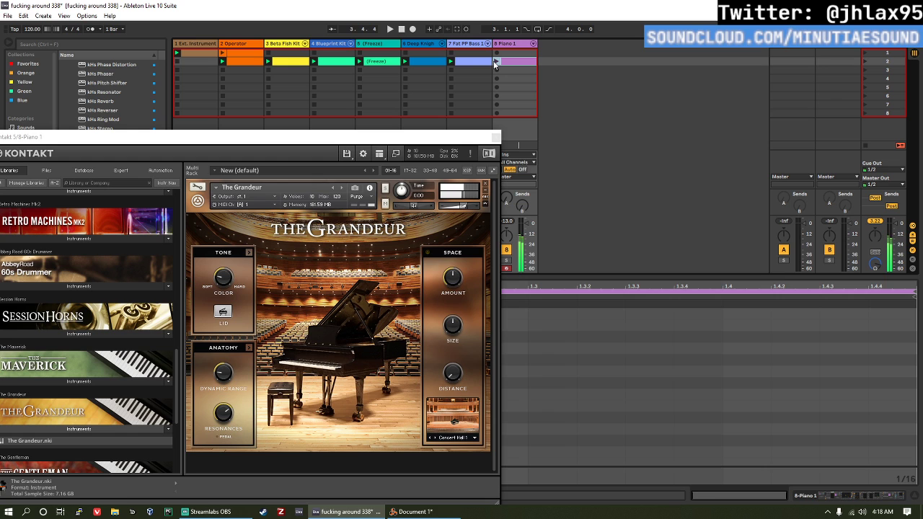
left_click_drag(421, 138, 372, 114)
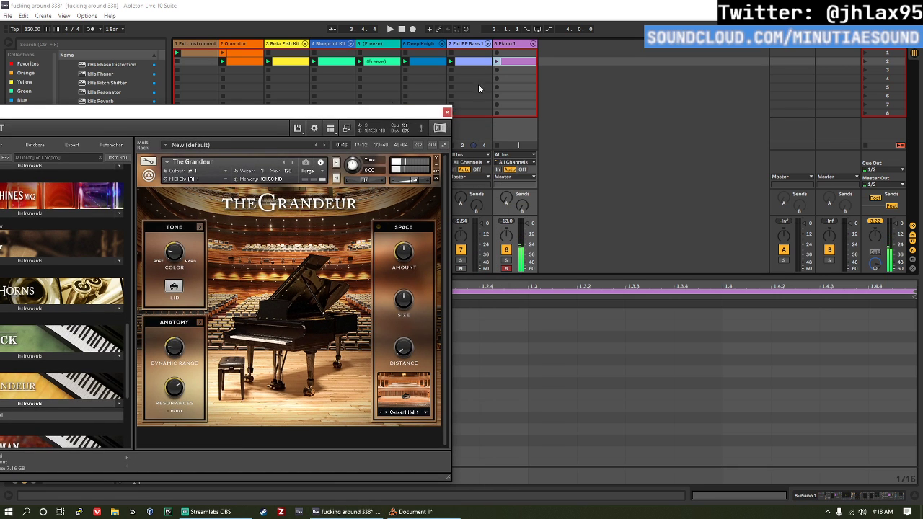
left_click(447, 110)
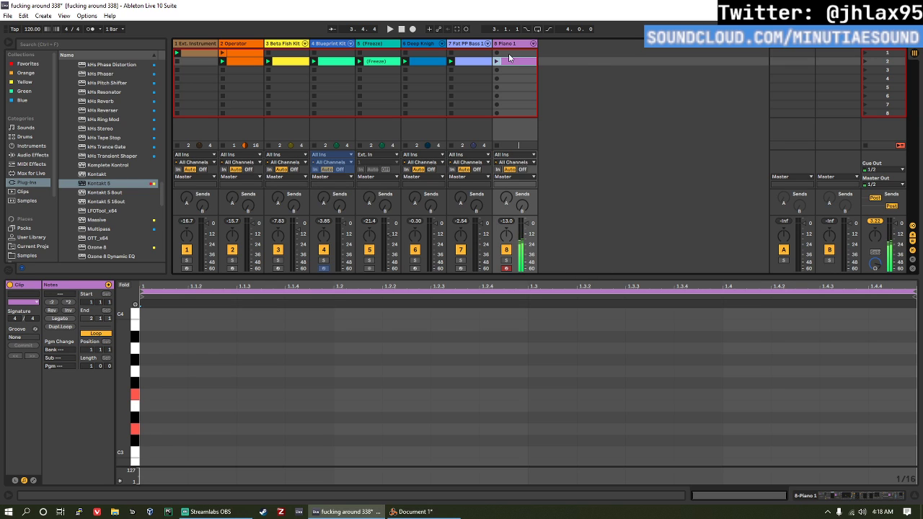
Step: Add sixteenth notes F3, D3 and A2 at the start of the piano clip as the first chord
left_click_drag(301, 401, 155, 327)
double_click(154, 337)
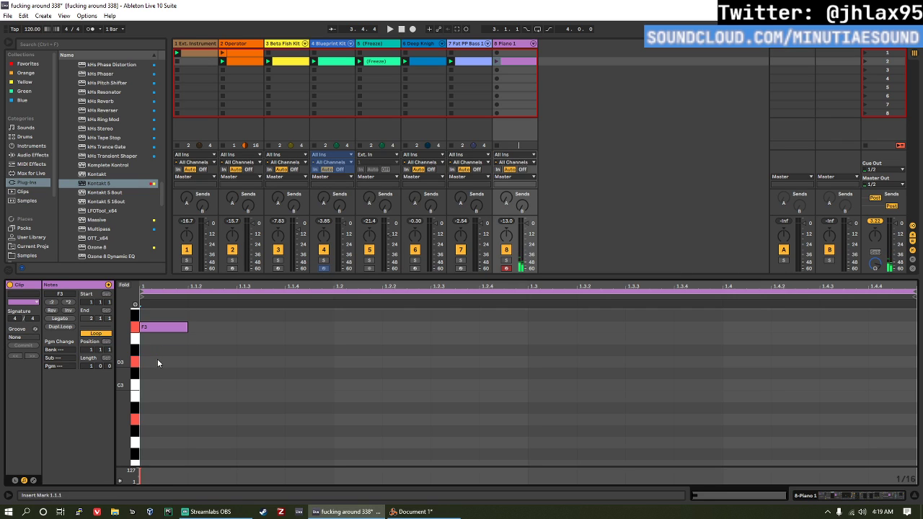
double_click(158, 359)
double_click(170, 420)
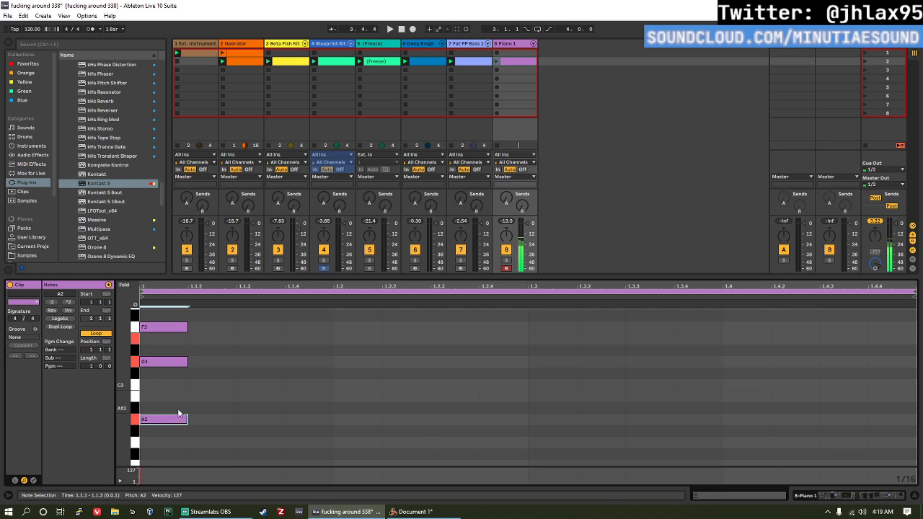
Step: Add a second chord of E3, D3 and A2 at 1.2.3 and shift it one sixteenth earlier to 1.2.2
left_click(354, 340)
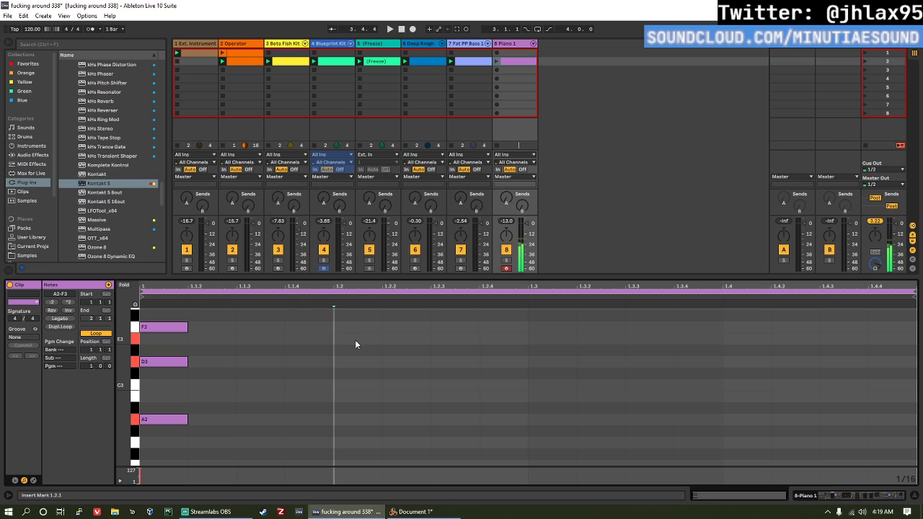
left_click(423, 342)
double_click(446, 340)
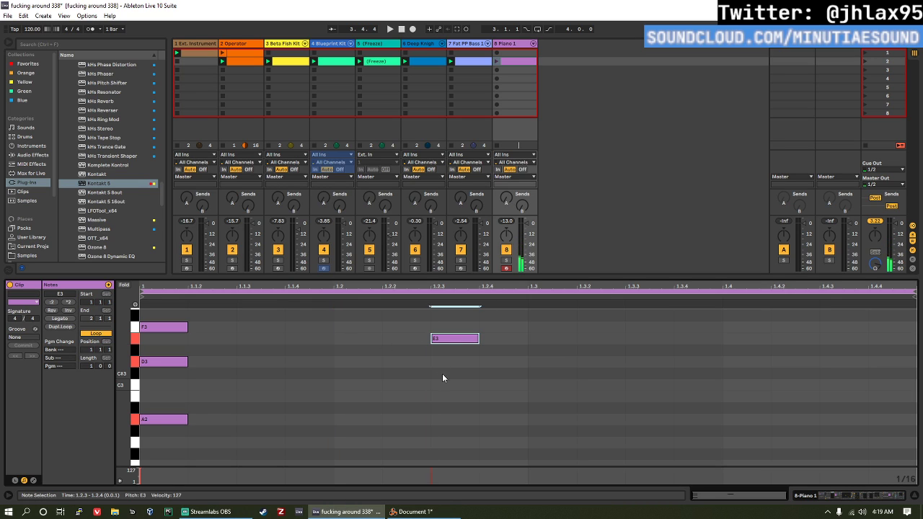
left_click(445, 364)
double_click(445, 361)
double_click(453, 420)
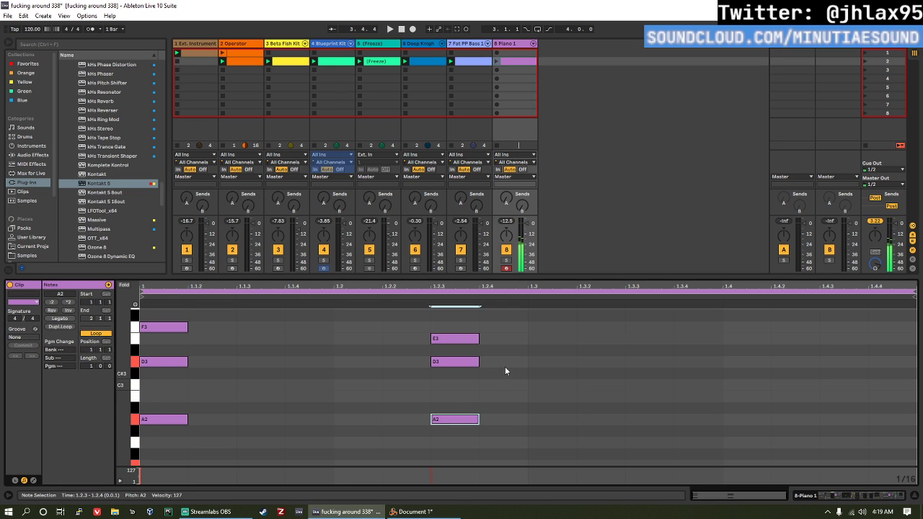
scroll(519, 364, "down", 1)
left_click_drag(461, 422, 441, 269)
key("Left")
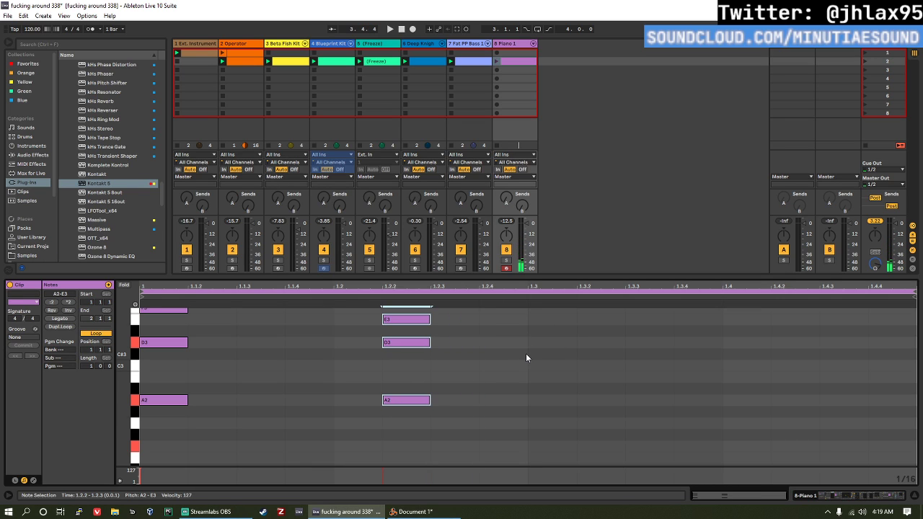
Step: Add a third chord of D3, A2 and F2 at 1.3.1 in the piano clip
left_click(538, 342)
double_click(539, 343)
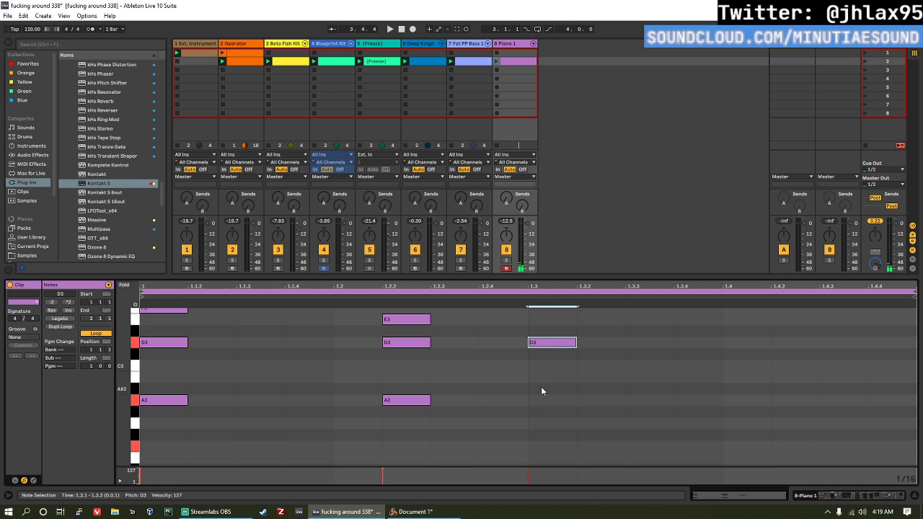
double_click(551, 401)
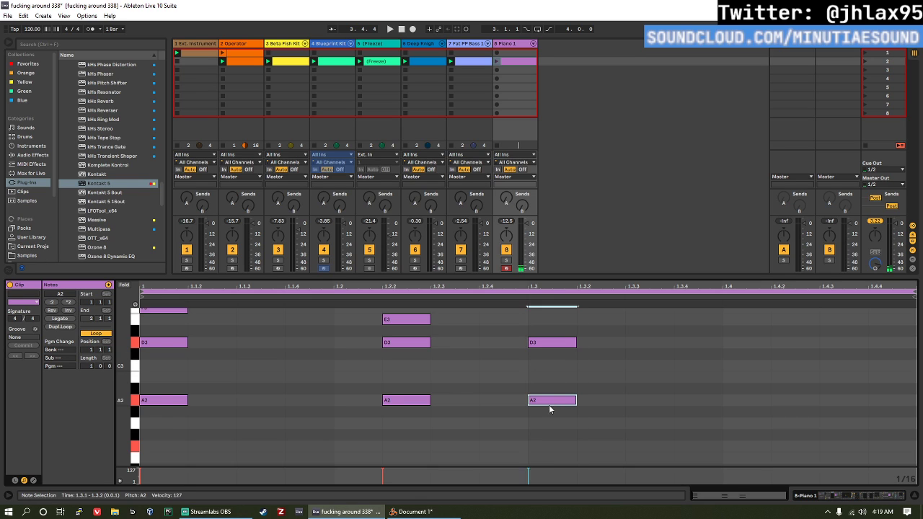
double_click(551, 446)
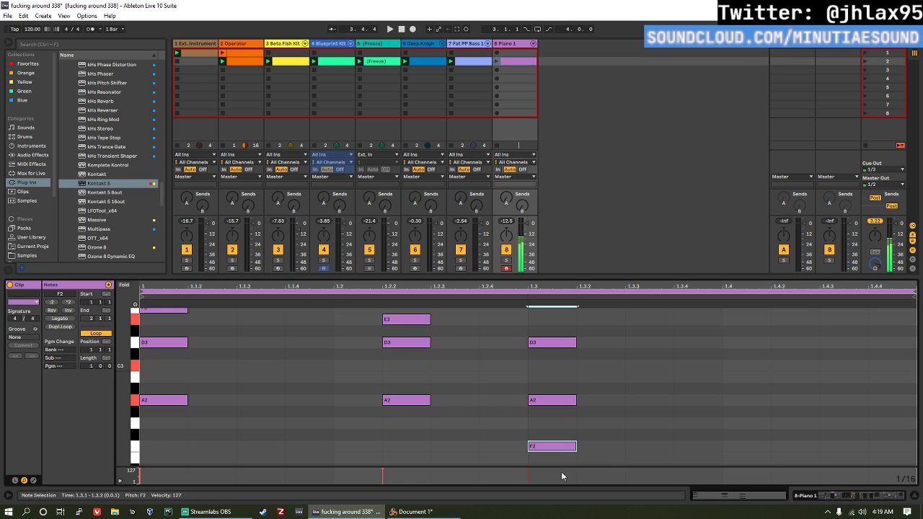
Step: Add a fourth chord of E3, C3 and A2 at 1.4.2 in the piano clip
double_click(802, 329)
left_click_drag(802, 330, 802, 341)
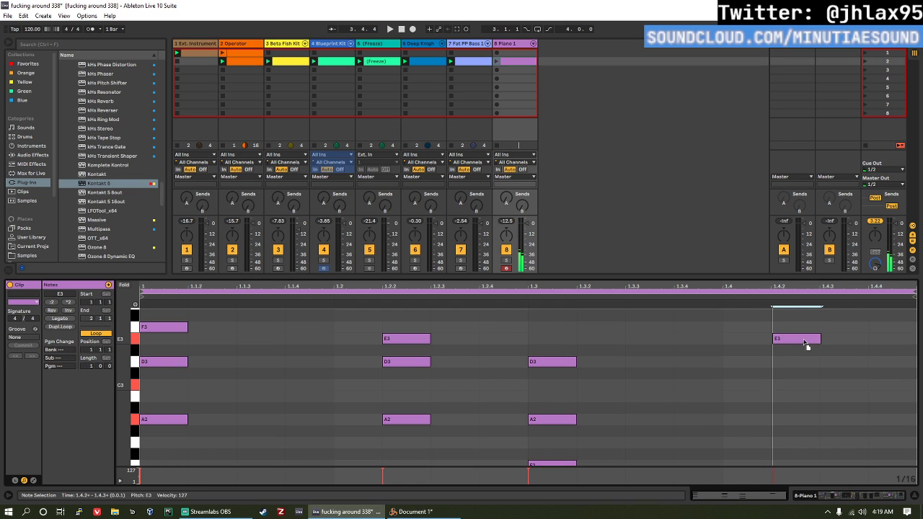
double_click(807, 386)
double_click(806, 419)
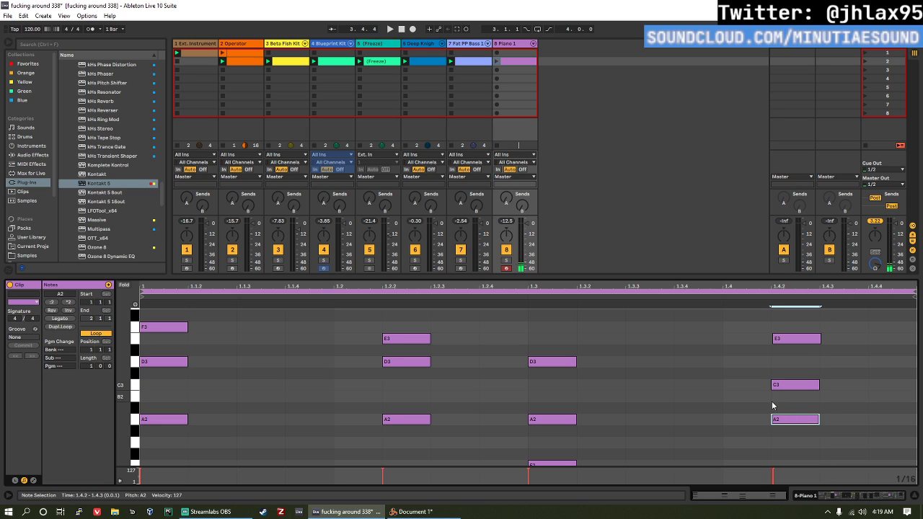
Step: Extend all chord notes with Legato and stretch the launched piano clip to two bars
left_click(580, 436)
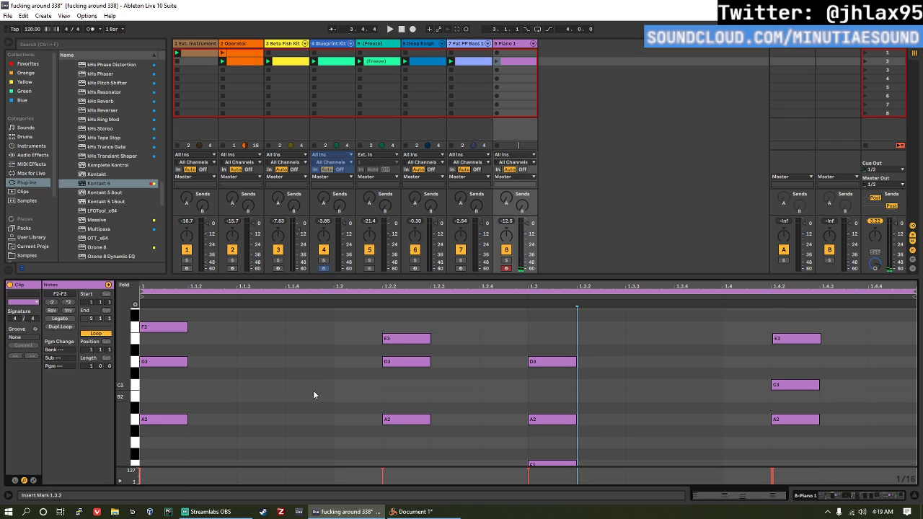
left_click(52, 318)
left_click(397, 394)
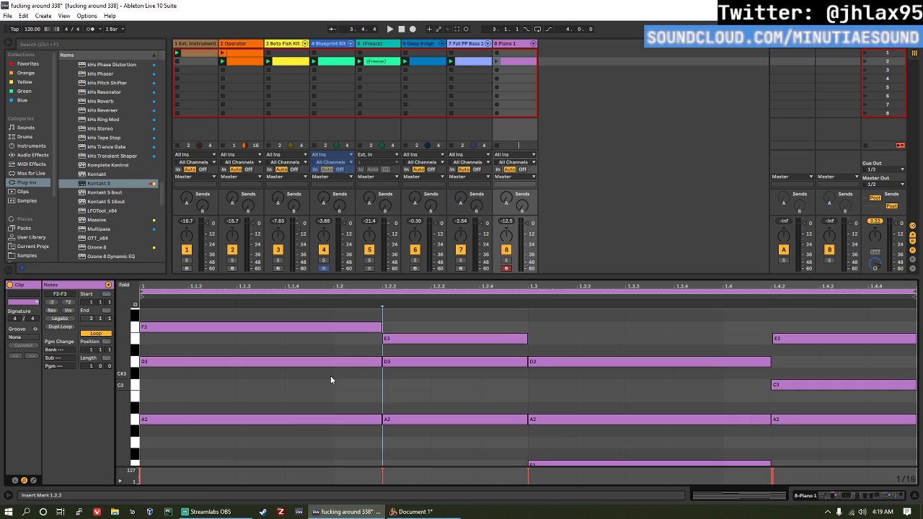
left_click(500, 63)
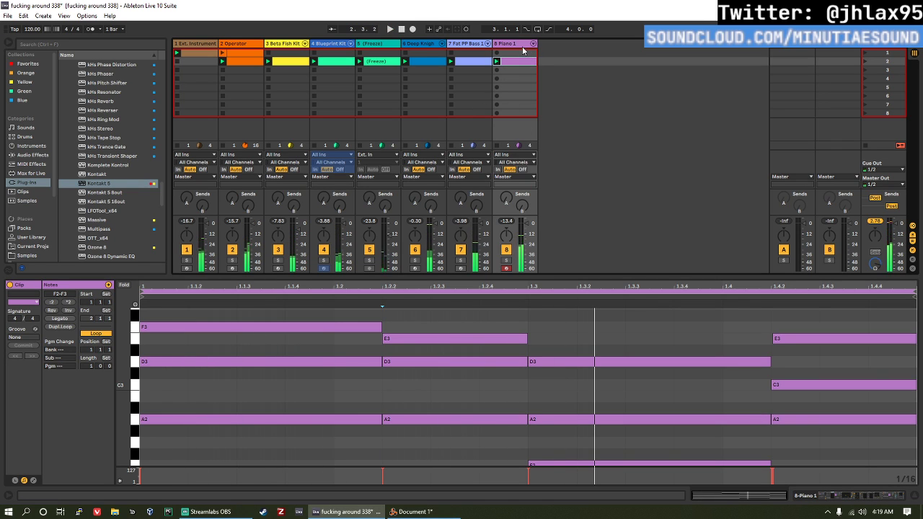
left_click(577, 309)
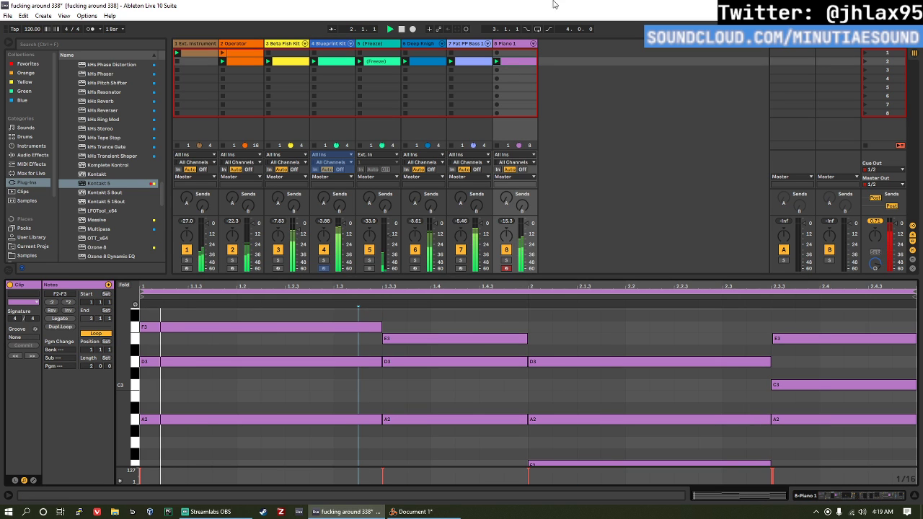
Step: Raise the Glue Compressor's makeup on the Piano 1 track to 14.0 dB and save the Live set
key("shift+Tab")
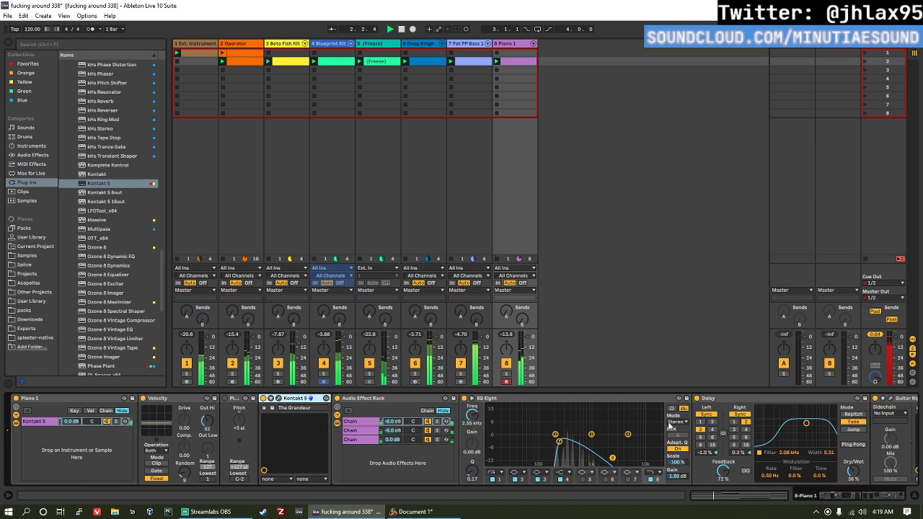
scroll(851, 469, "down", 5)
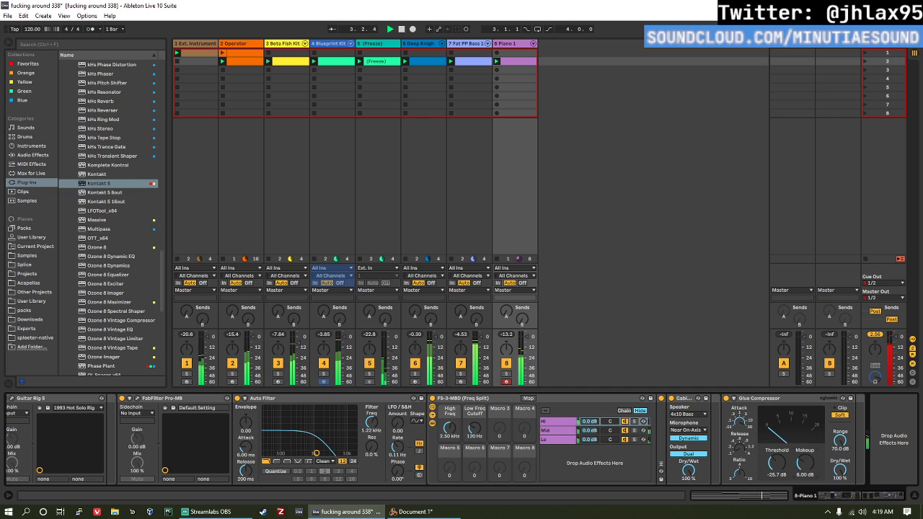
left_click_drag(806, 464, 805, 435)
key("ctrl+s")
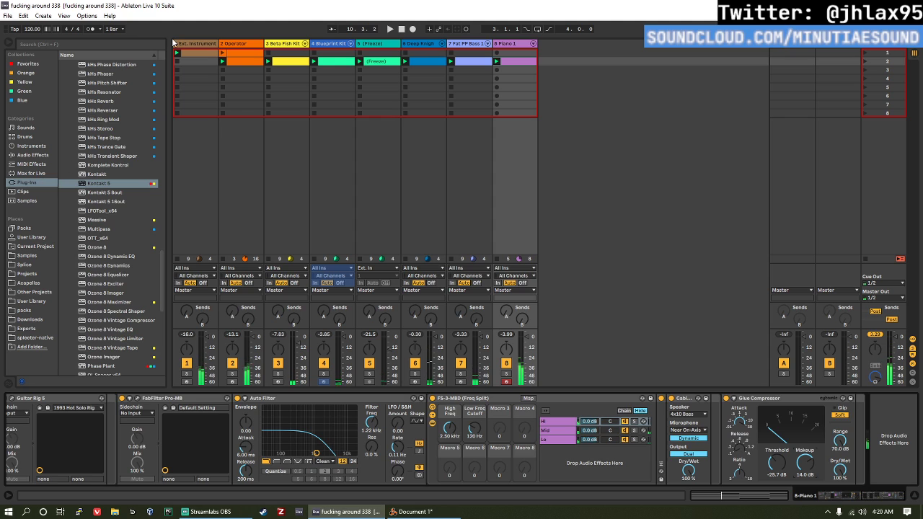
Step: Duplicate the Ext. Instrument track's first clip into the second scene and launch the copy
left_click(191, 52)
left_click_drag(196, 53, 196, 62)
left_click(177, 62)
key("space")
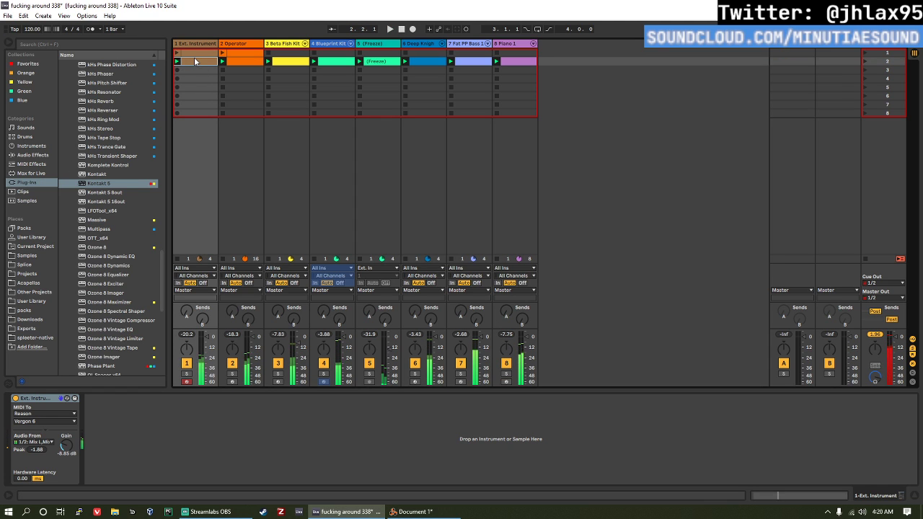
Step: Duplicate the loop of the copied Ext. Instrument clip until it is four bars long
double_click(189, 62)
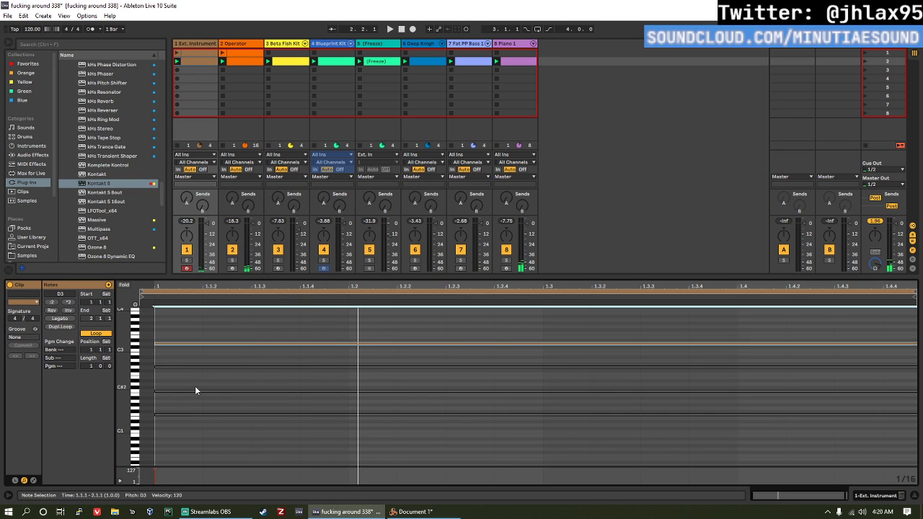
left_click(69, 327)
left_click(69, 327)
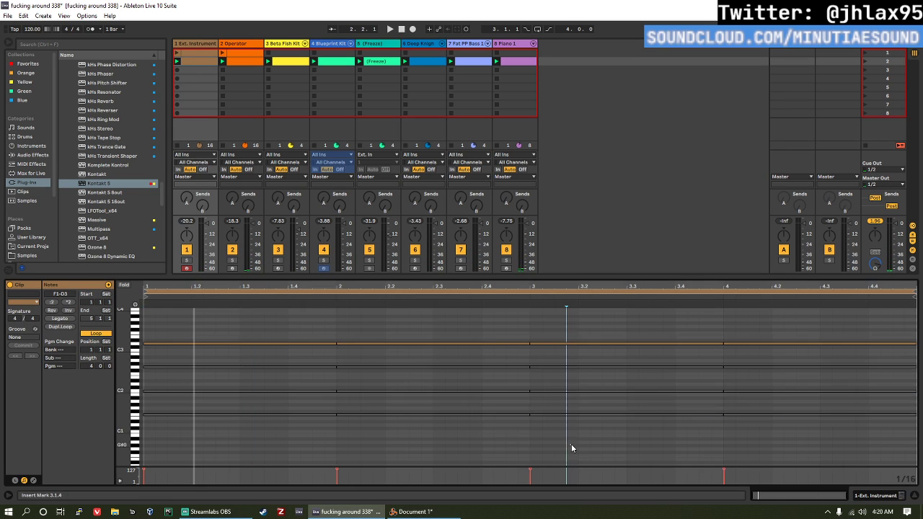
Step: Toggle notes in the copied Ext. Instrument clip so one plays per bar, D3, G2, C2 and F1, and audition the line
left_click(484, 344)
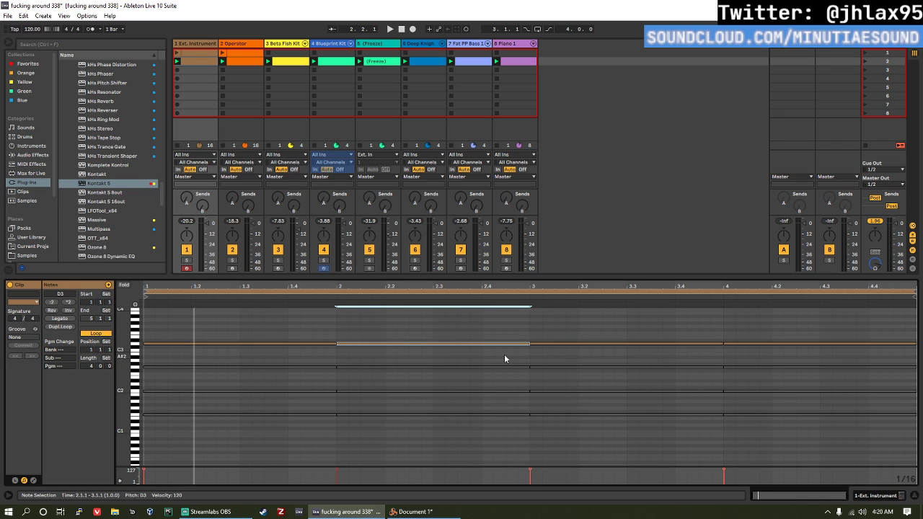
left_click_drag(530, 344, 831, 307)
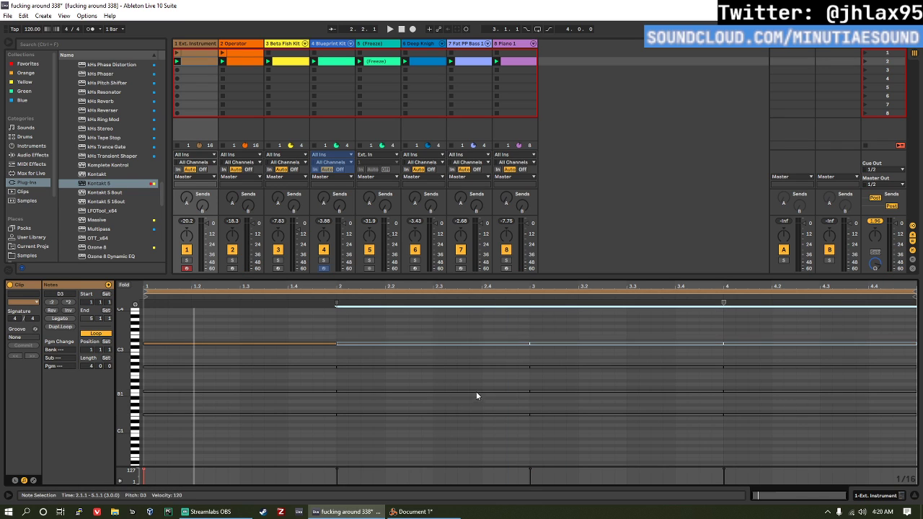
left_click_drag(472, 377, 491, 352)
key("0")
left_click_drag(567, 404, 590, 380)
key("0")
left_click_drag(740, 437, 758, 385)
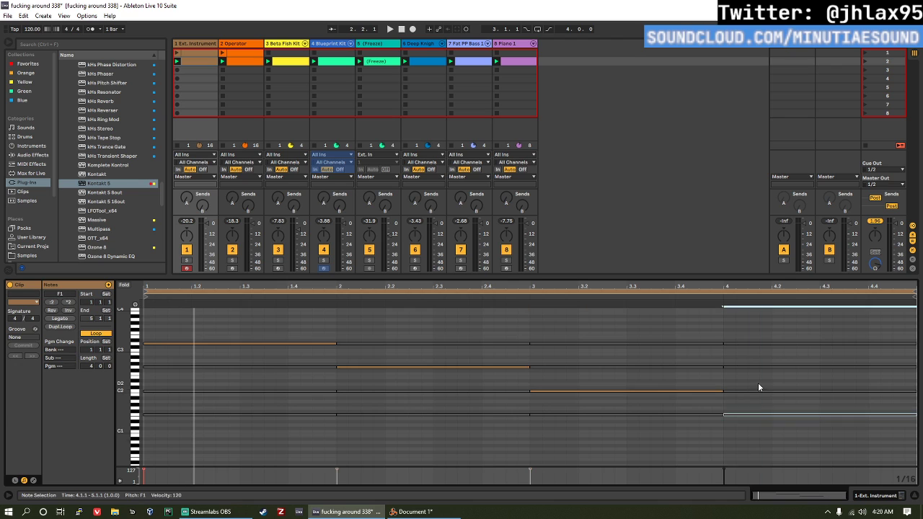
key("space")
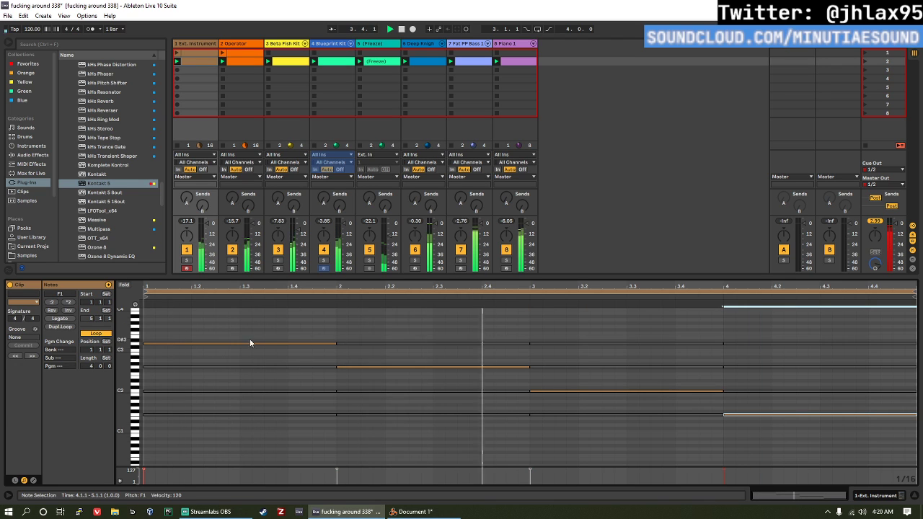
Step: Raise the Ext. Instrument device's gain to -1.71 dB on the first track
left_click(209, 43)
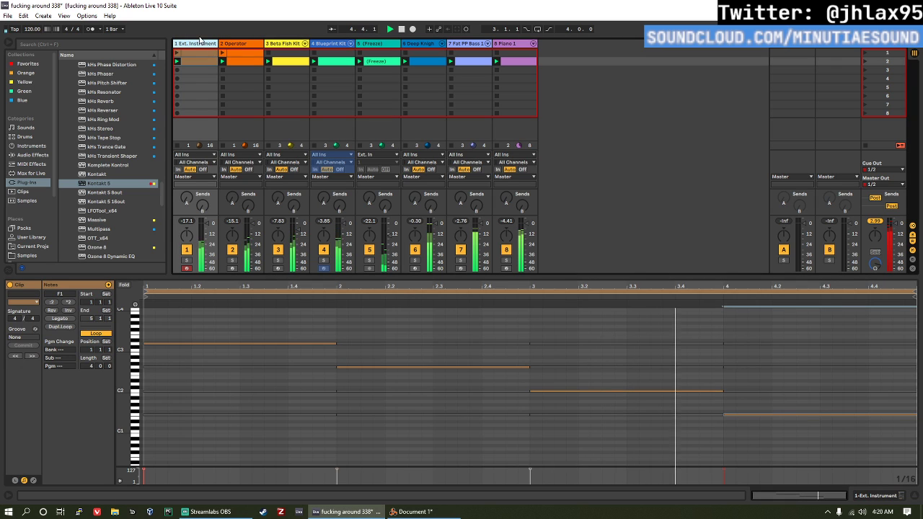
double_click(199, 43)
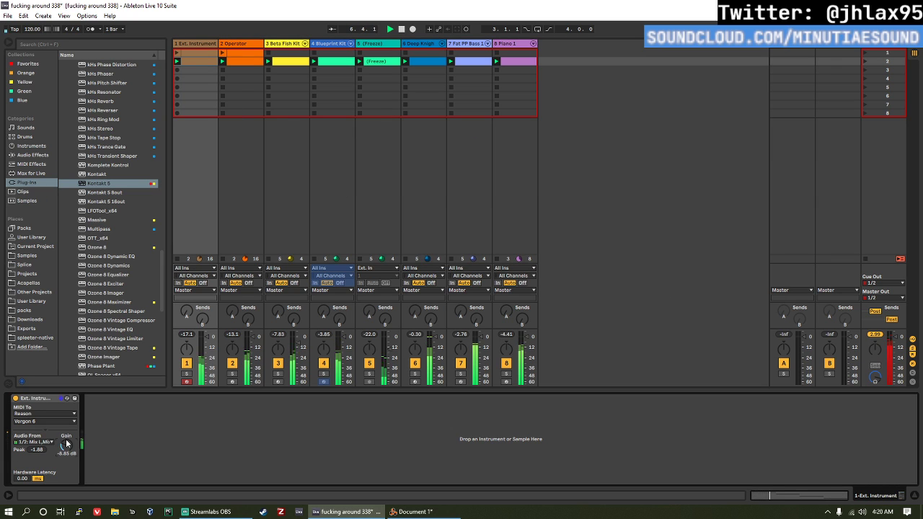
mouse_move(66, 443)
left_mouse_down()
mouse_move(67, 409)
mouse_move(66, 426)
left_mouse_up()
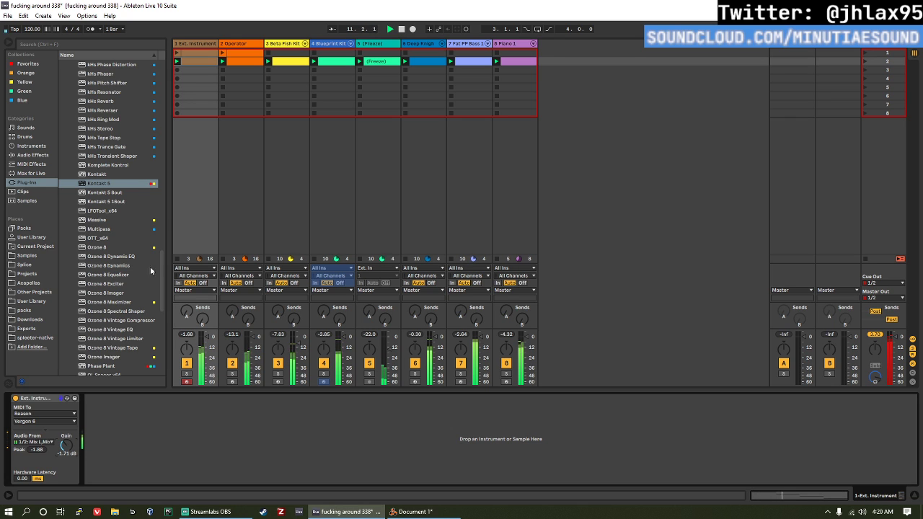
Step: Transpose the F1 and C2 notes in bars three and four up two octaves and play the result
double_click(206, 60)
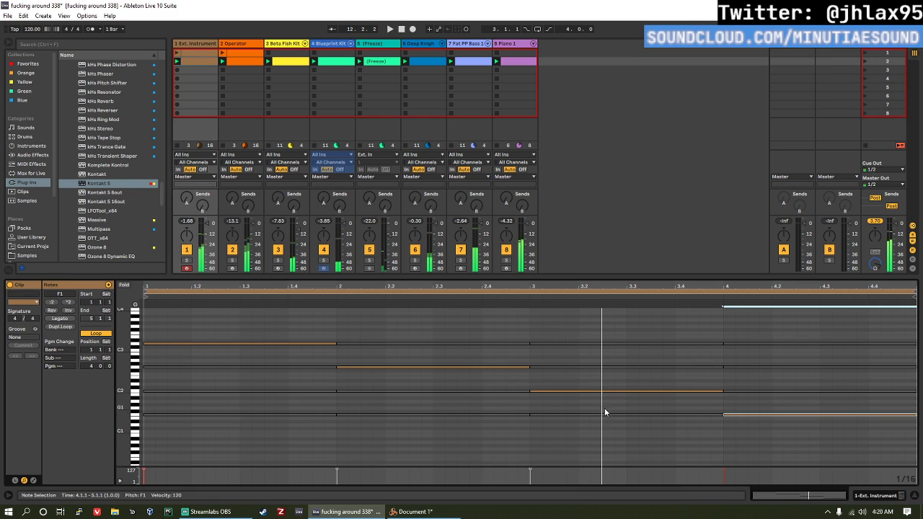
left_click_drag(619, 440, 779, 382)
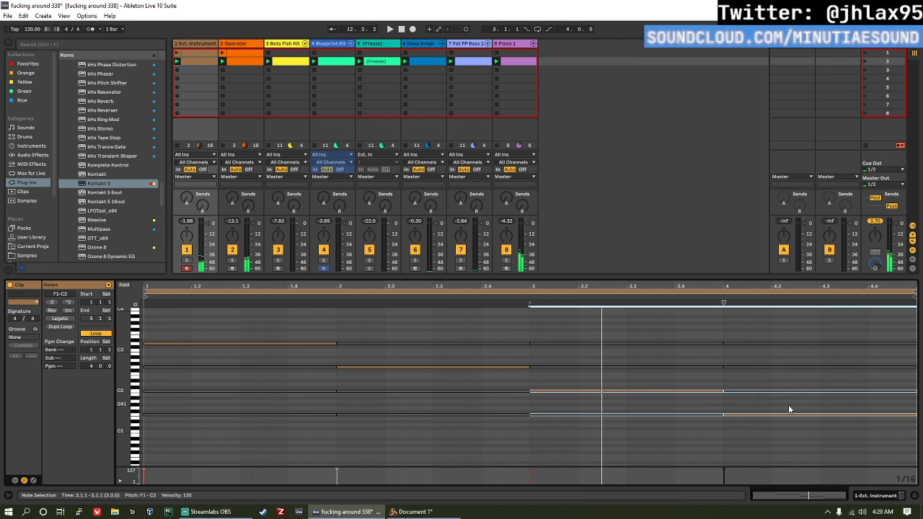
key("shift+Up")
key("shift+Up")
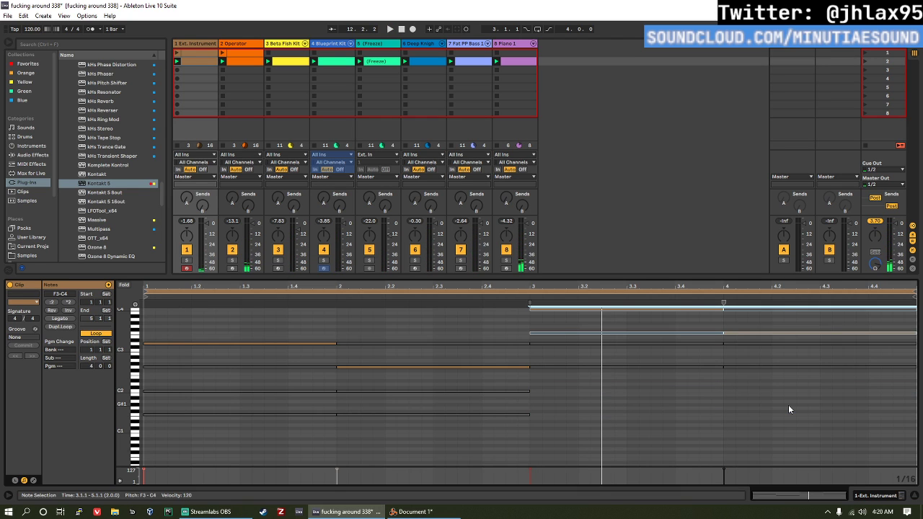
scroll(789, 409, "up", 3)
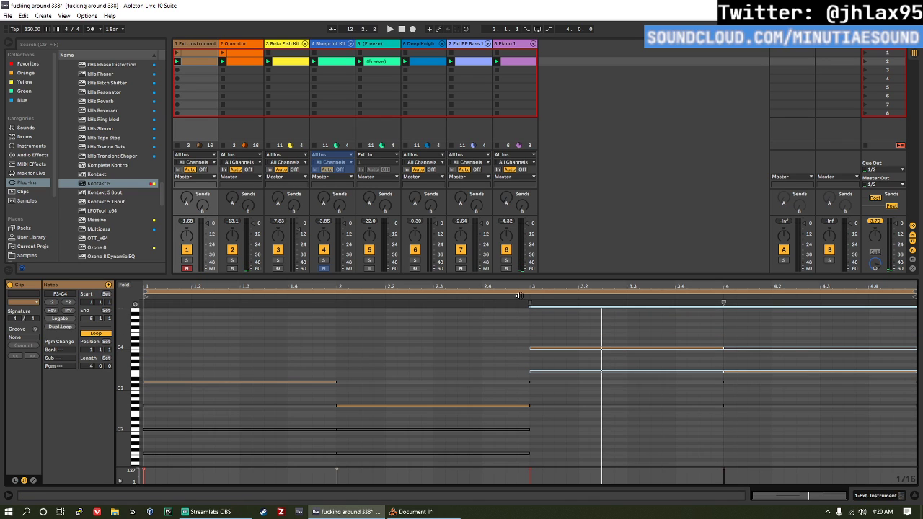
left_click(615, 311)
key("space")
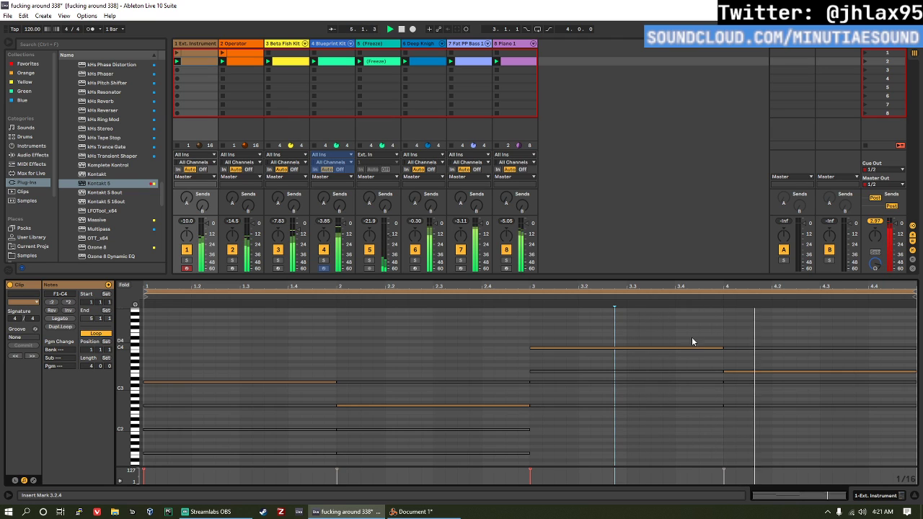
Step: Delete all notes in bars two to four of the second-scene Ext. Instrument clip
left_click(530, 357)
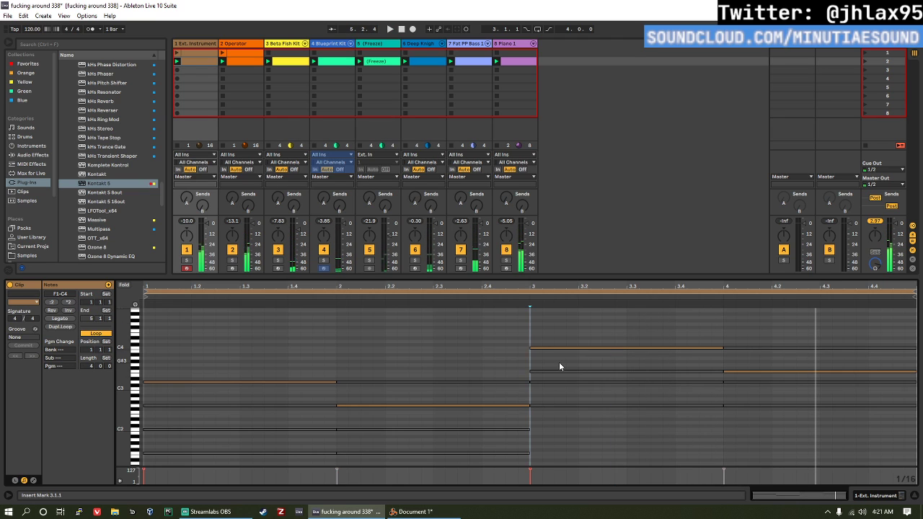
left_click(588, 349)
left_click_drag(684, 417, 813, 308)
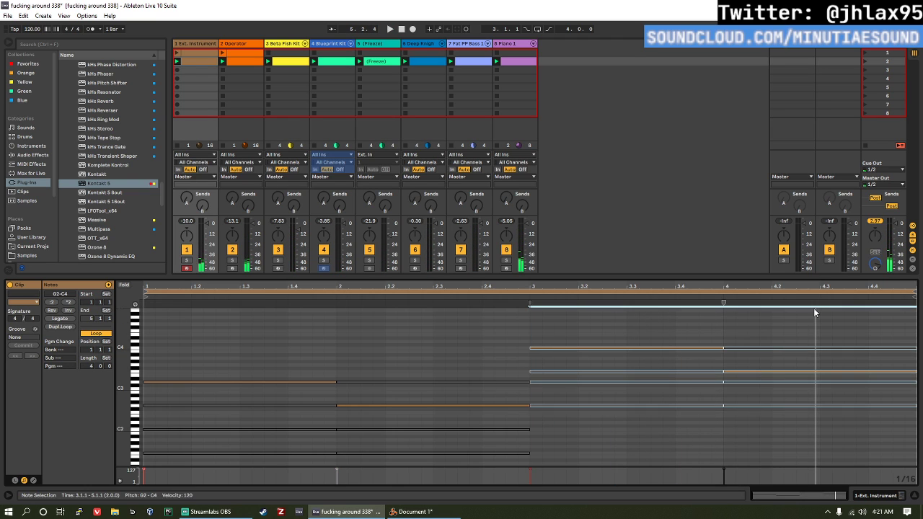
key("Delete")
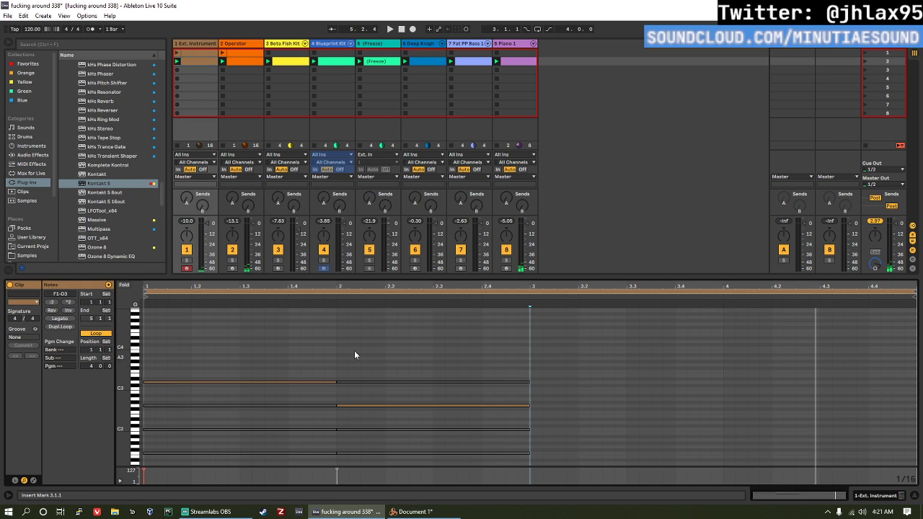
left_click_drag(354, 350, 507, 462)
key("Delete")
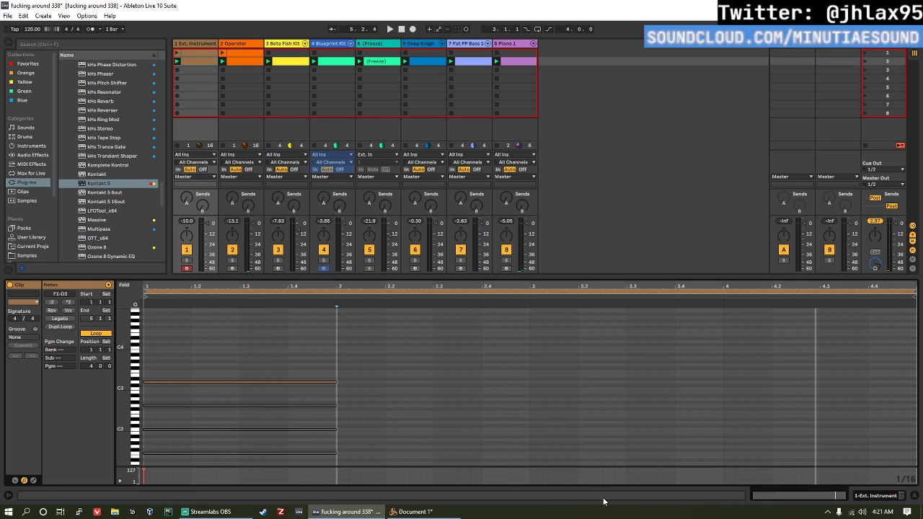
Step: Replace the second-scene Ext. Instrument clip with a copy of the track's first clip and start playback
left_click(200, 56)
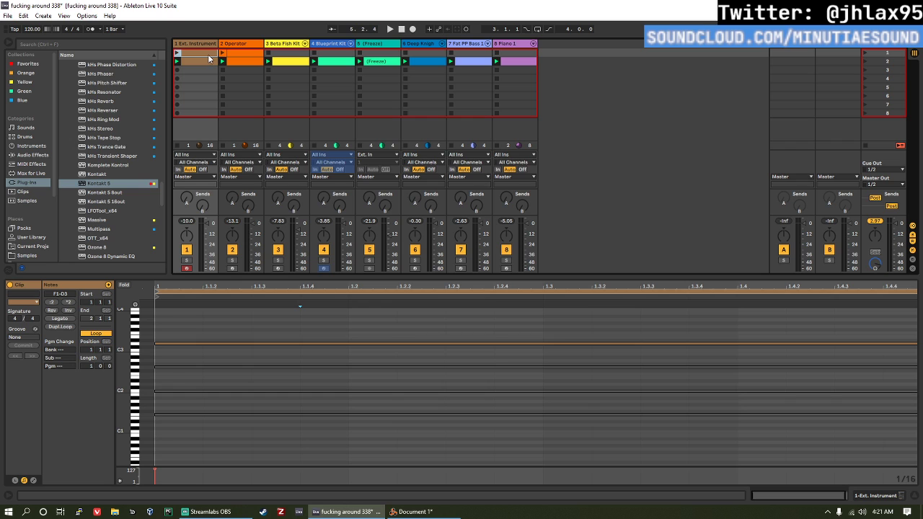
left_click_drag(209, 56, 209, 62)
key("space")
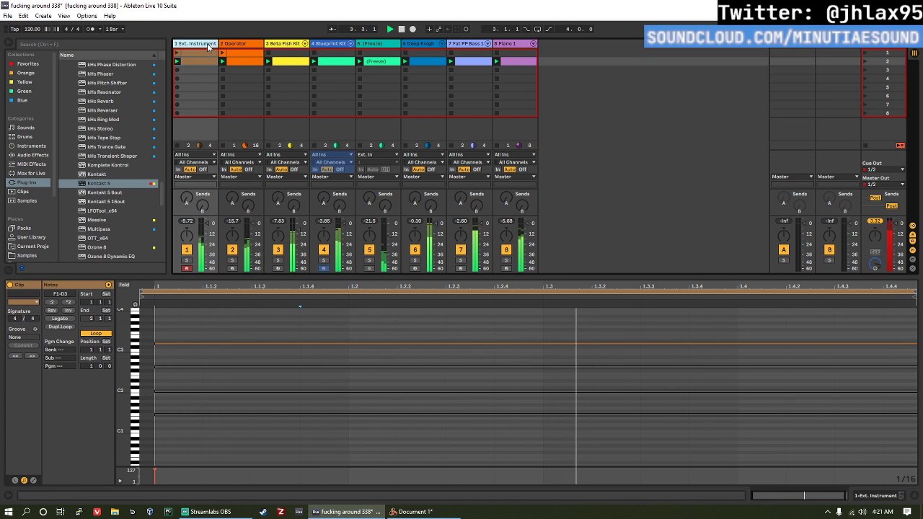
Step: Add an EQ Eight audio effect after the Ext. Instrument device on the first track
left_click(207, 43)
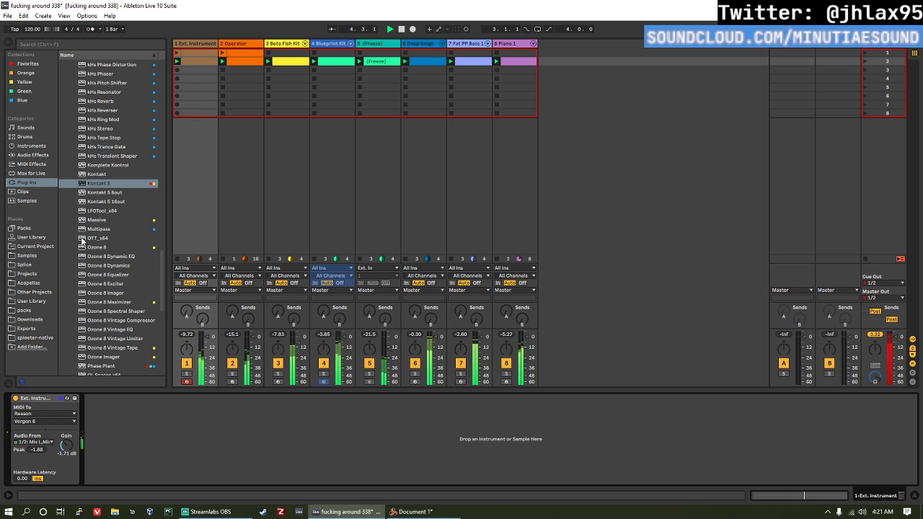
scroll(82, 241, "down", 5)
left_click(30, 147)
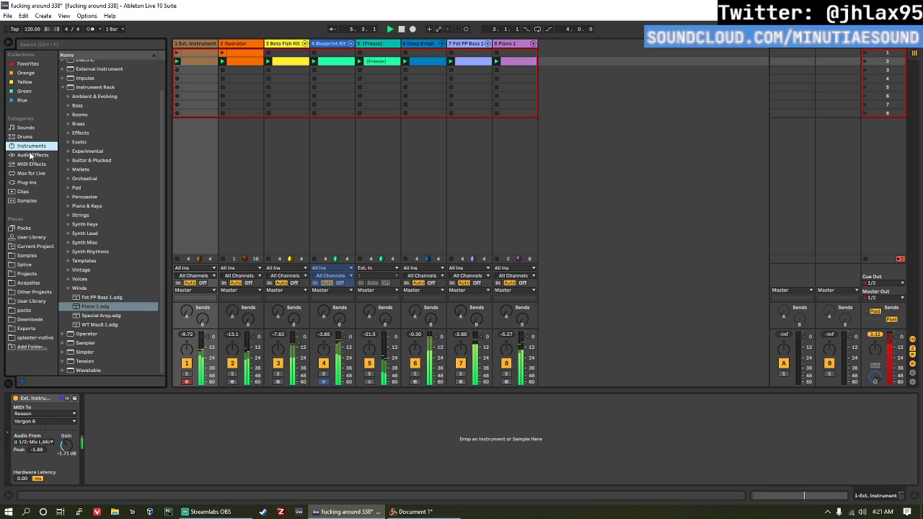
left_click(30, 155)
left_click(123, 191)
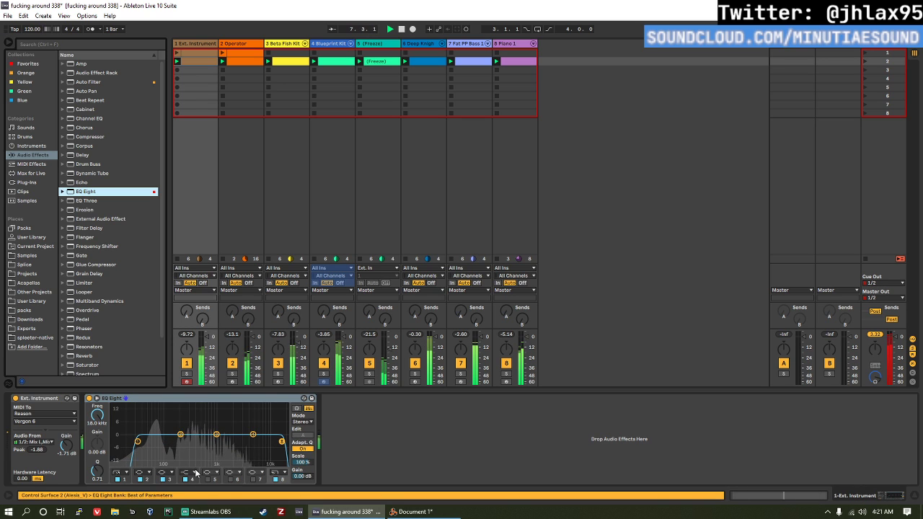
Step: Set EQ Eight's band 4 to a low shelf at about 2.11 kHz and -8.80 dB, and raise its output gain to 11.4 dB
left_click(195, 473)
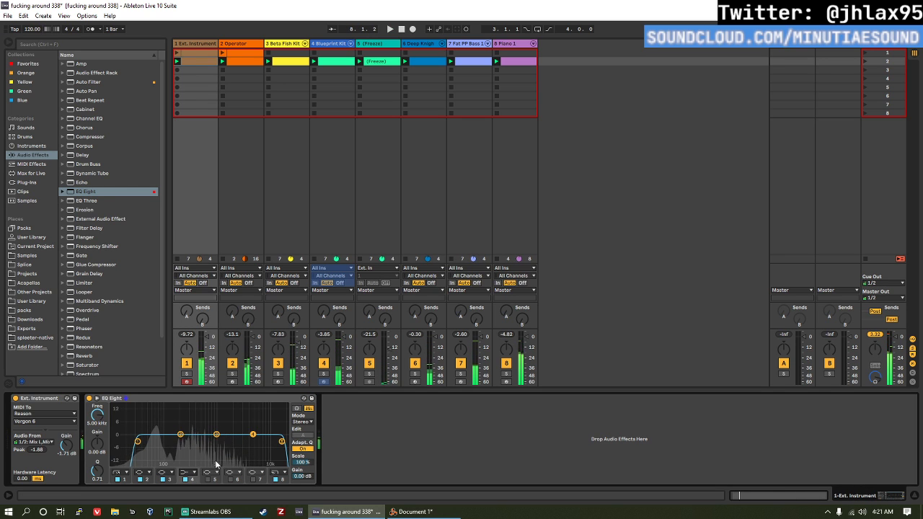
mouse_move(181, 435)
left_mouse_down()
mouse_move(192, 458)
mouse_move(192, 449)
left_mouse_up()
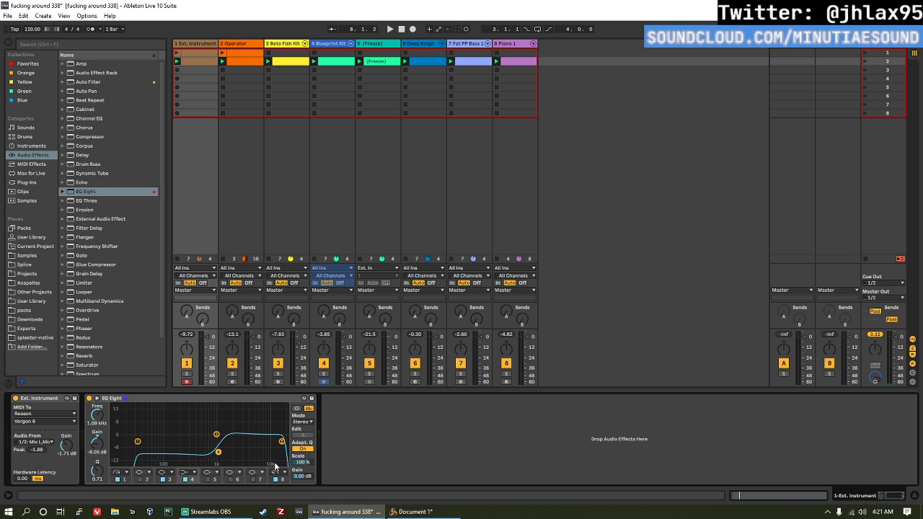
key("space")
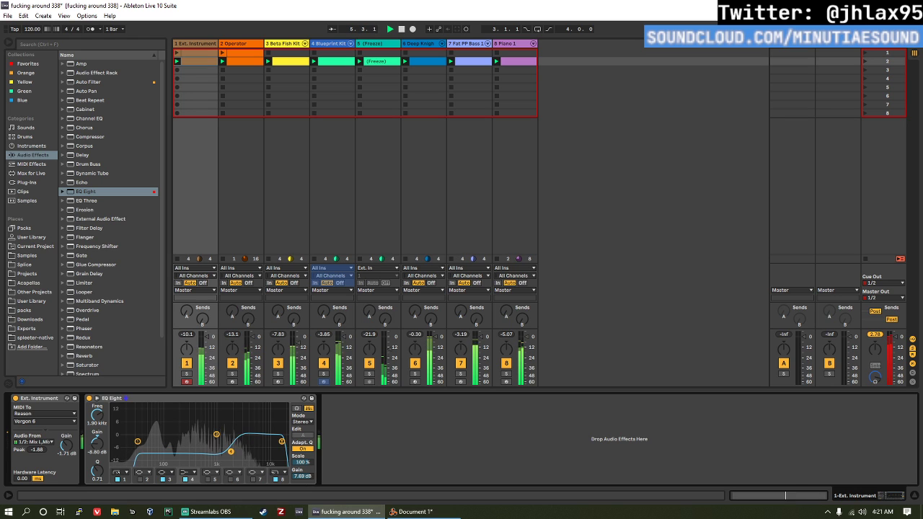
left_click_drag(303, 476, 303, 458)
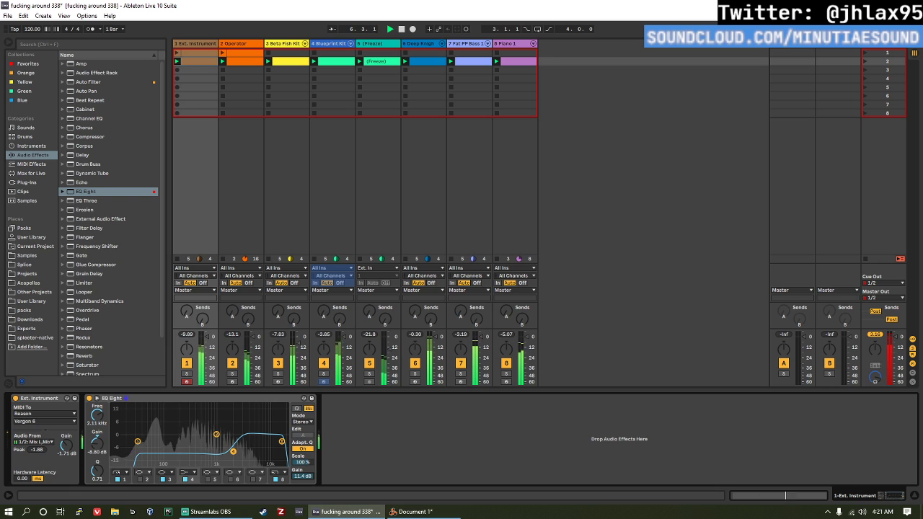
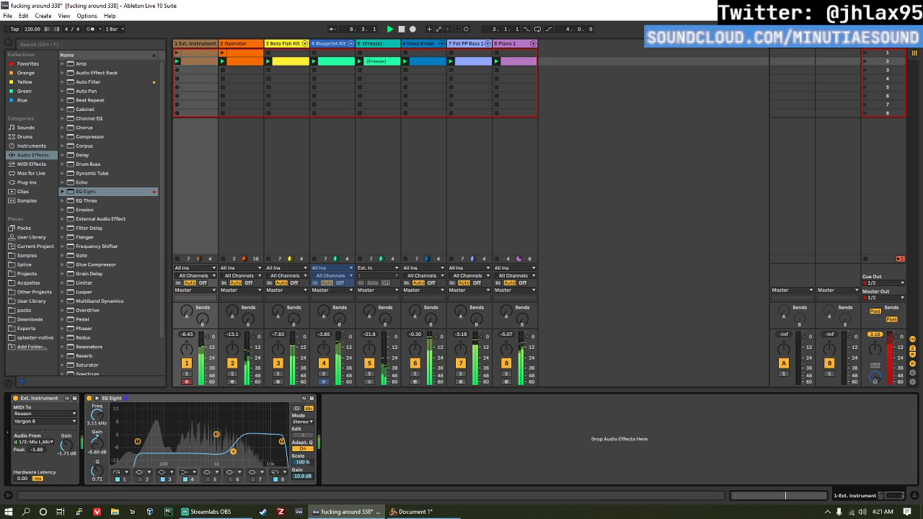
Step: Add an Echo effect after EQ Eight on the first track, with right offset 1.0% and dry/wet 35%, while playing the set
left_click(93, 184)
left_click_drag(281, 293, 465, 440)
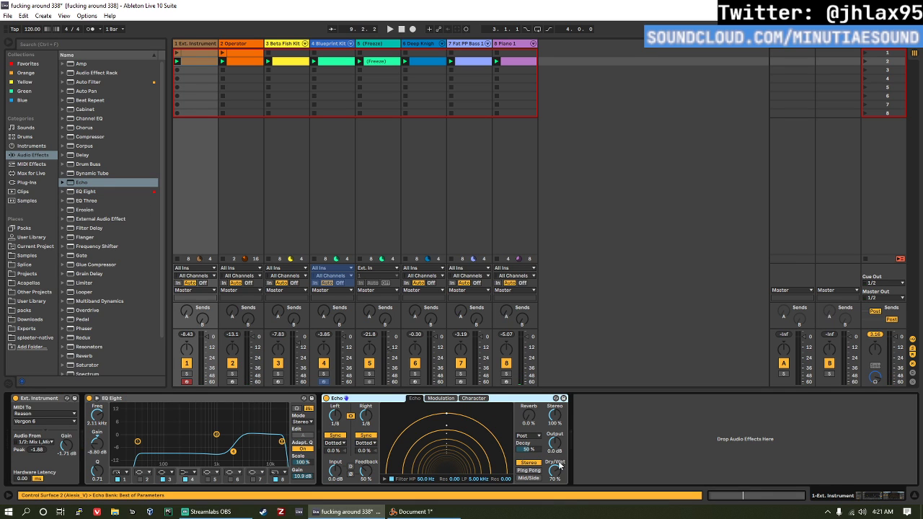
key("space")
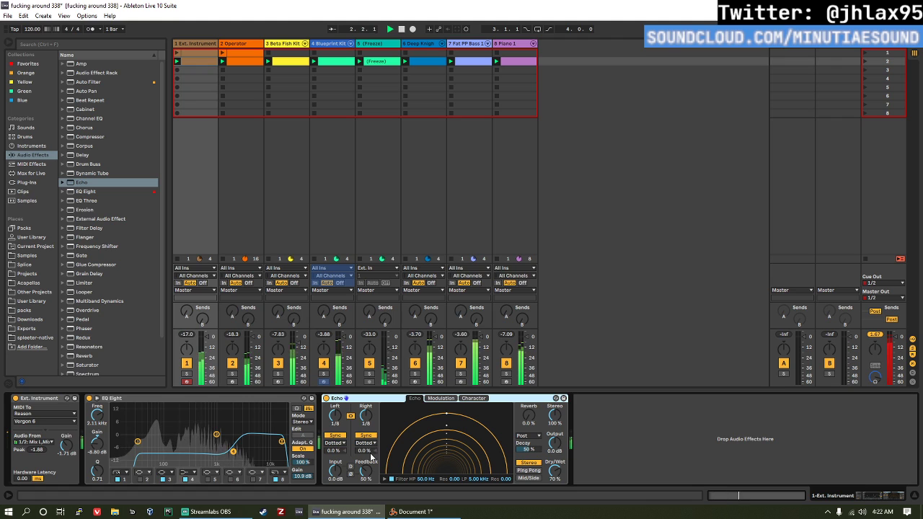
mouse_move(369, 452)
left_mouse_down()
mouse_move(369, 462)
mouse_move(369, 448)
left_mouse_up()
left_click_drag(553, 476, 553, 486)
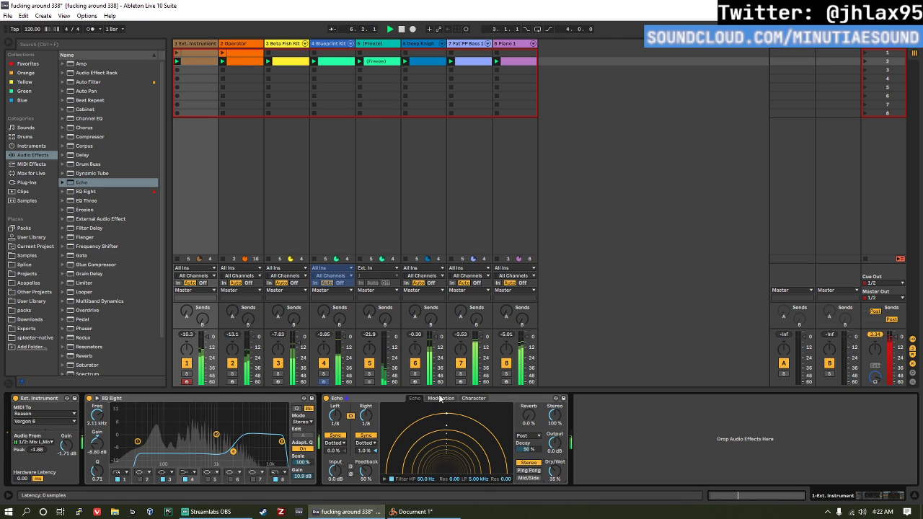
Step: Unlink Echo's left and right delays, set the right delay to Notes, and raise stereo width to about 146% and output to 4.4 dB
left_click(352, 416)
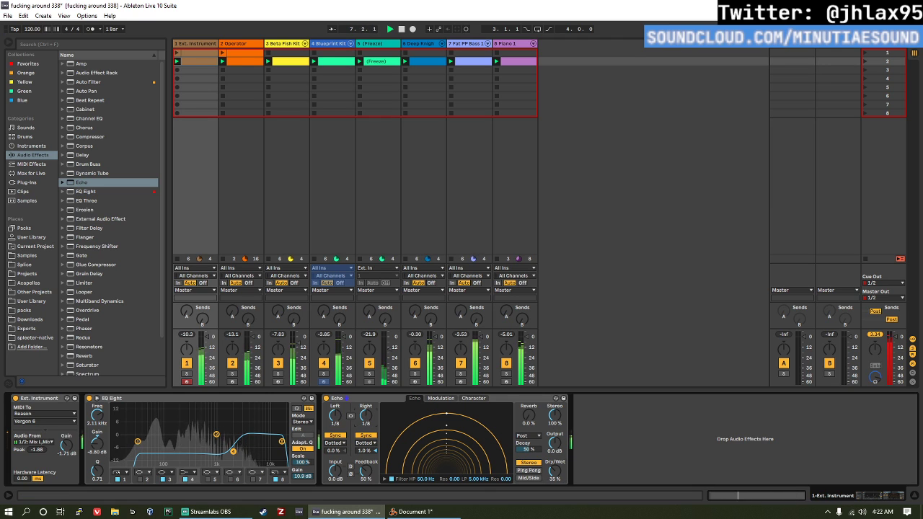
left_click(367, 448)
left_click(365, 443)
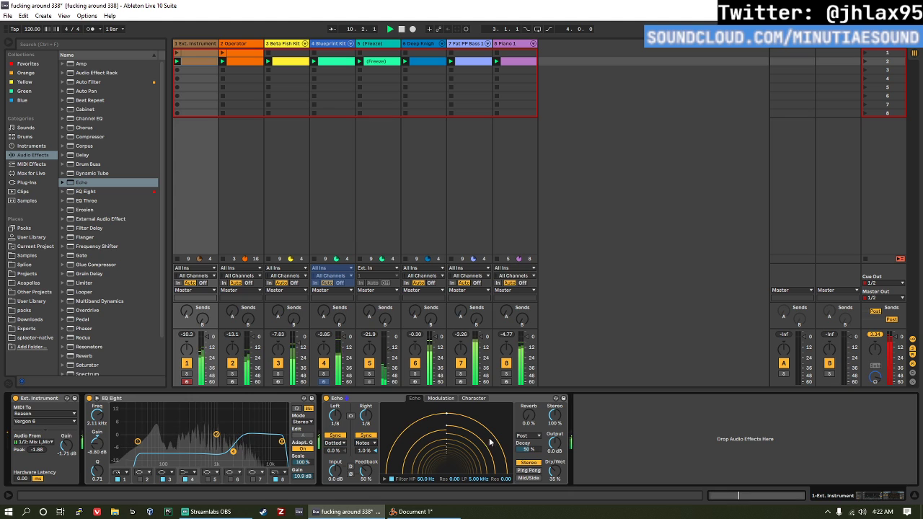
left_click_drag(557, 440, 557, 425)
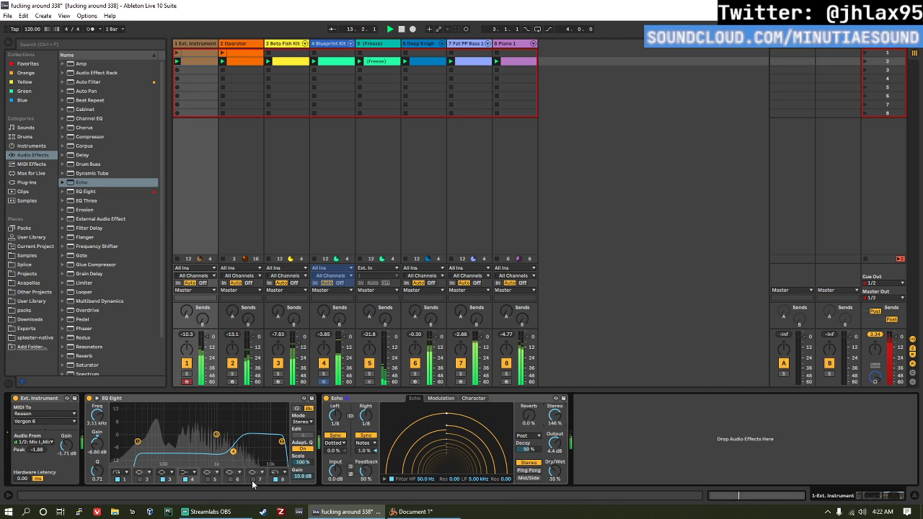
Step: Enable EQ Eight's band 7 at 417 Hz and -10.6 dB, and set the output gain to 12.0 dB
left_click(252, 480)
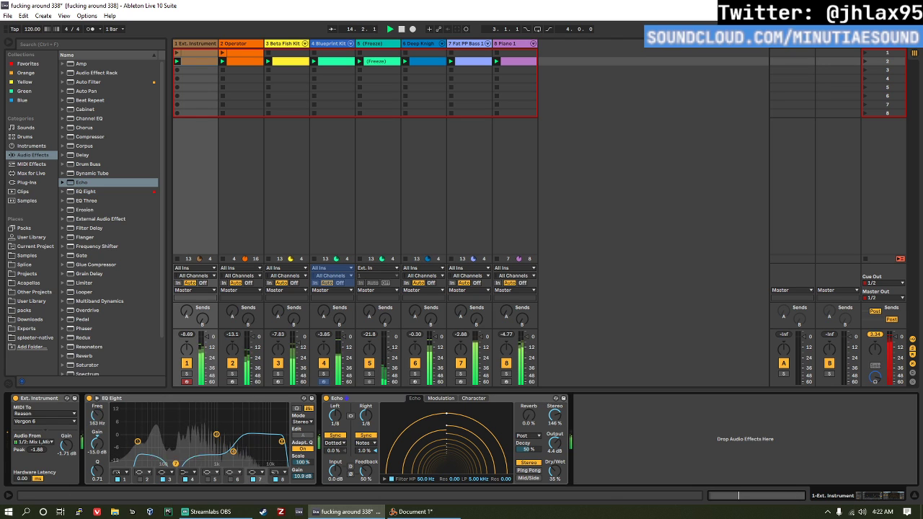
left_click_drag(200, 457, 196, 455)
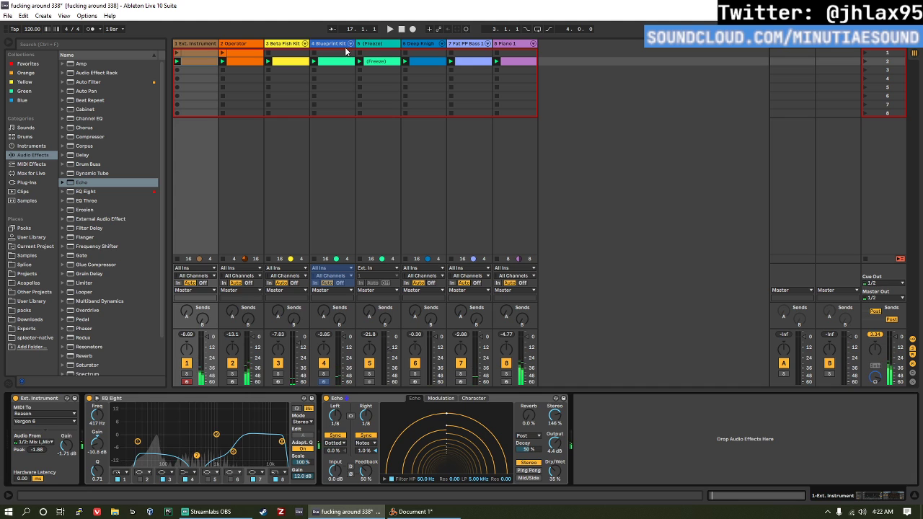
Step: Copy the Reaktor 6 FX Metalverb device from the Operator track to after Echo on the first track, and start playback
left_click(295, 45)
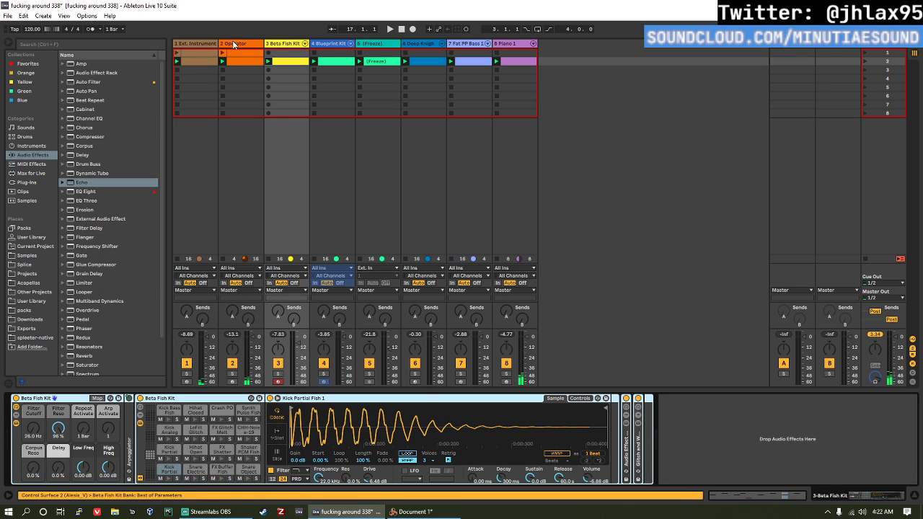
left_click(234, 44)
left_click(610, 399)
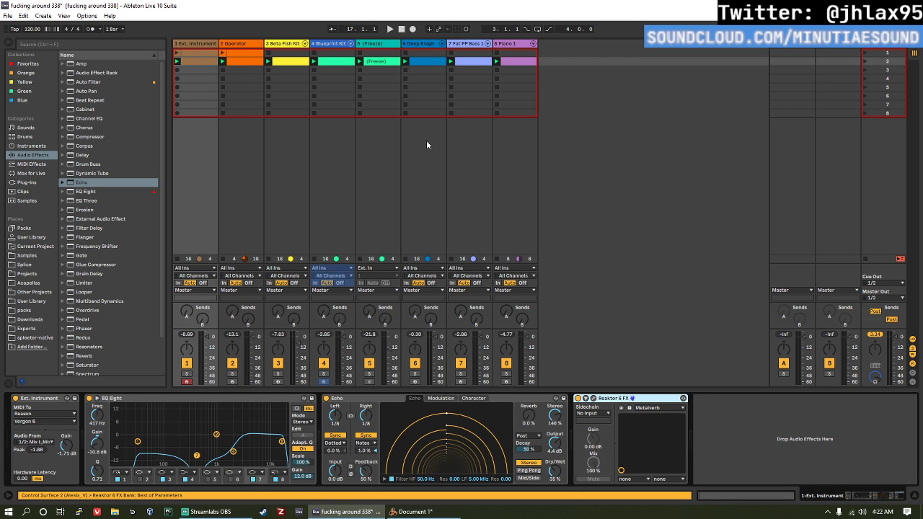
key("space")
Step: Adjust the high frequency damping in the first track's Reaktor 6 FX reverb, close its window and save the set
left_click(595, 399)
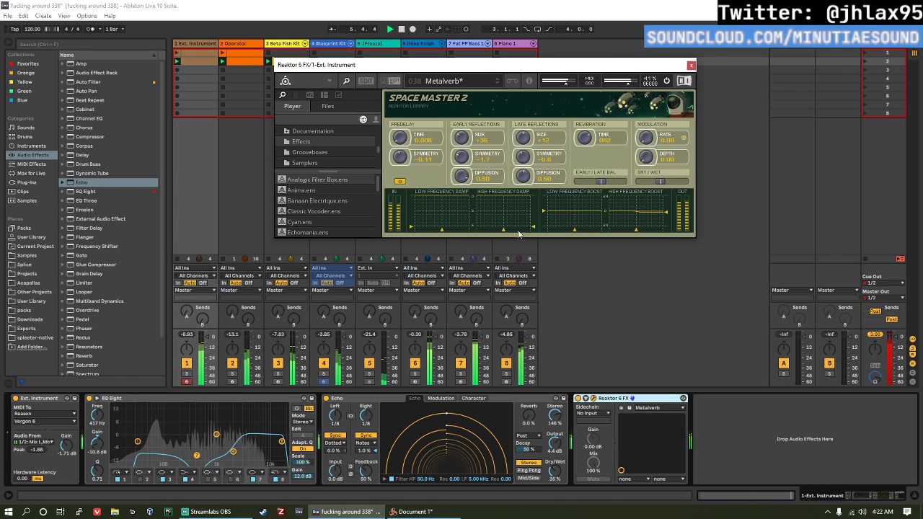
left_click_drag(534, 231, 535, 226)
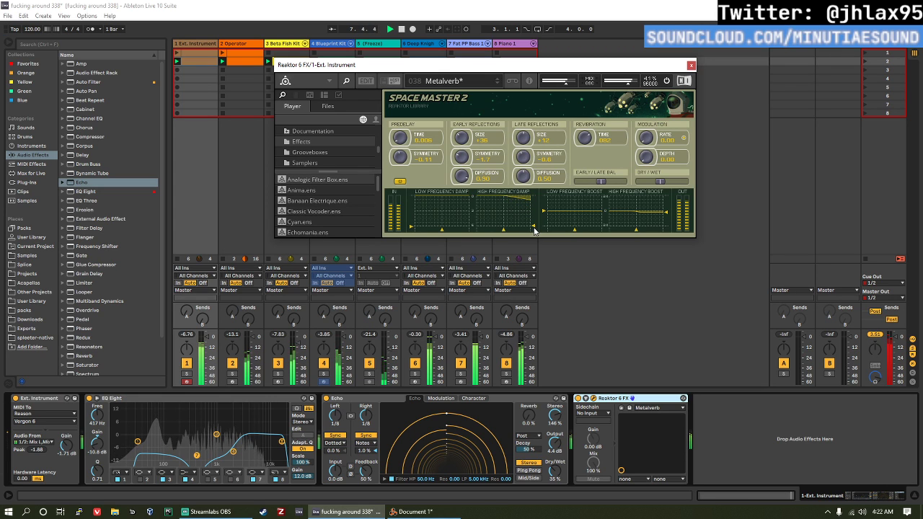
left_click(691, 66)
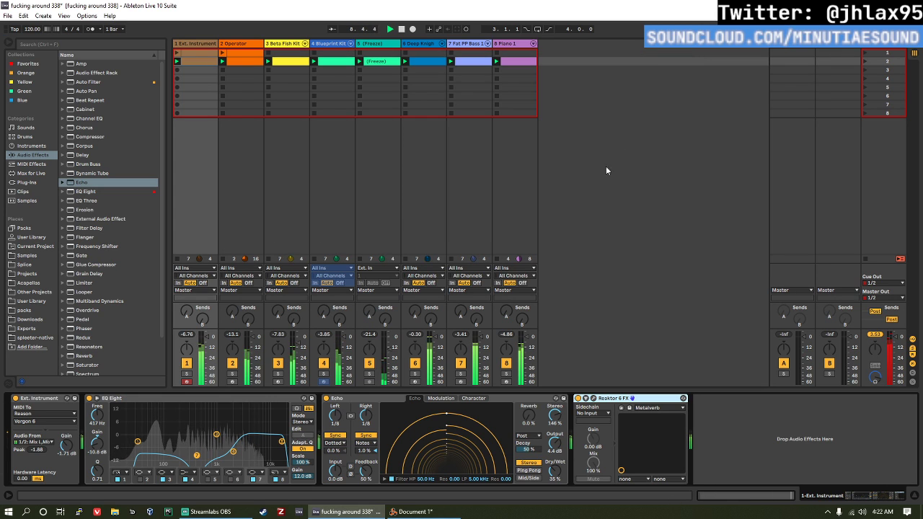
key("ctrl+s")
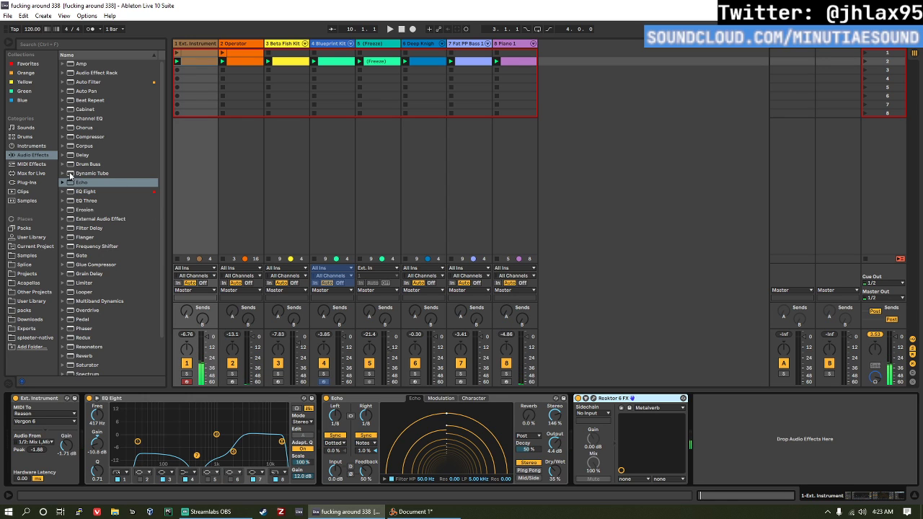
Step: Add the Serum_x64 plug-in as a new MIDI track after the Piano 1 track
left_click(37, 182)
scroll(107, 154, "down", 10)
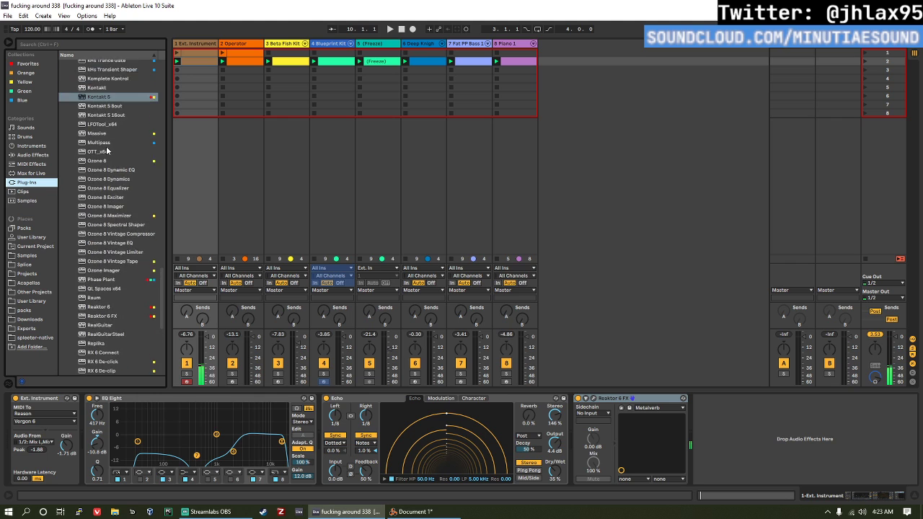
scroll(107, 154, "down", 7)
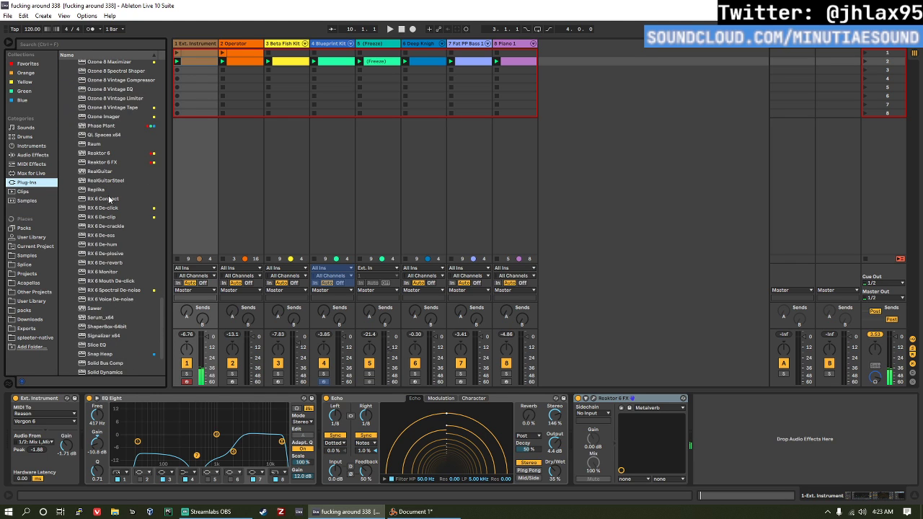
scroll(116, 210, "down", 3)
double_click(101, 251)
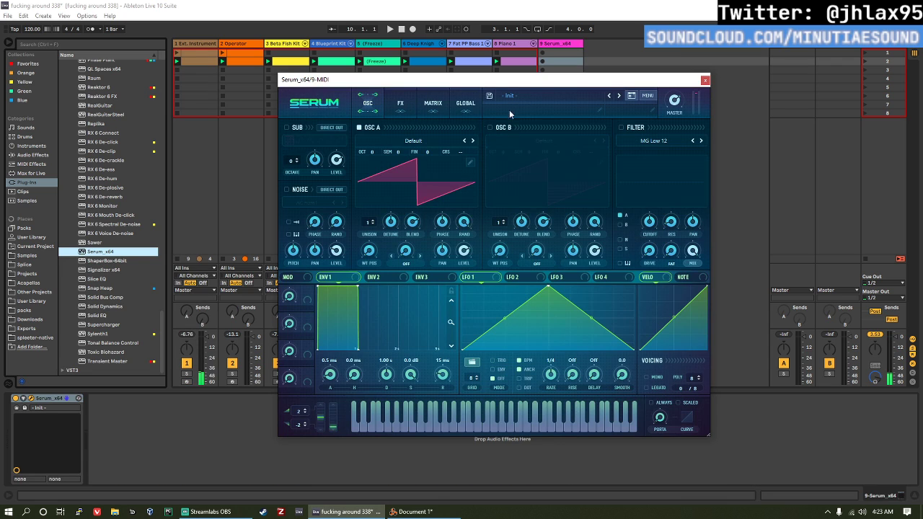
Step: Load the bass preset BA Analog Pluck [SN] in Serum
left_click(526, 100)
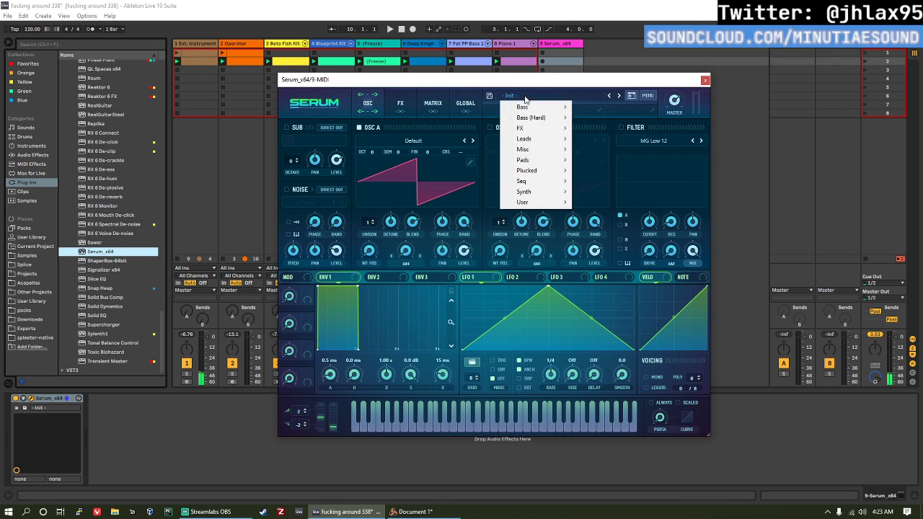
mouse_move(556, 109)
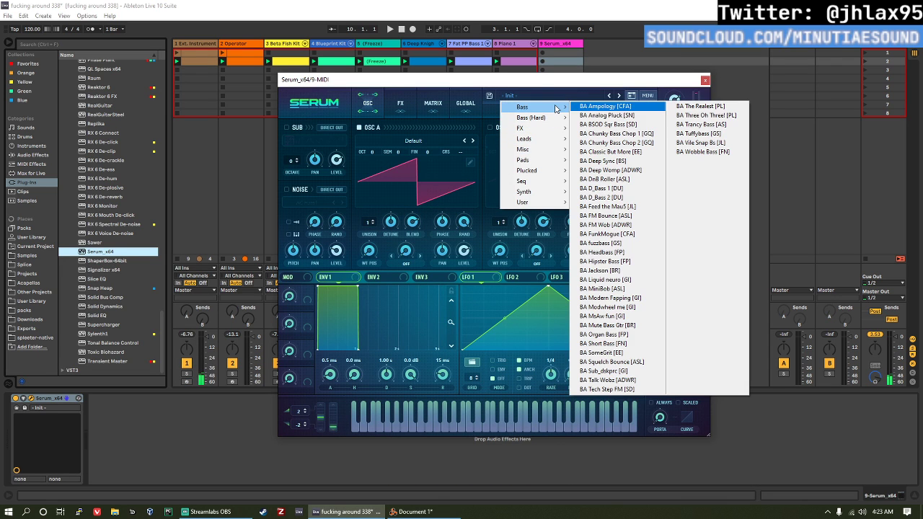
left_click(577, 118)
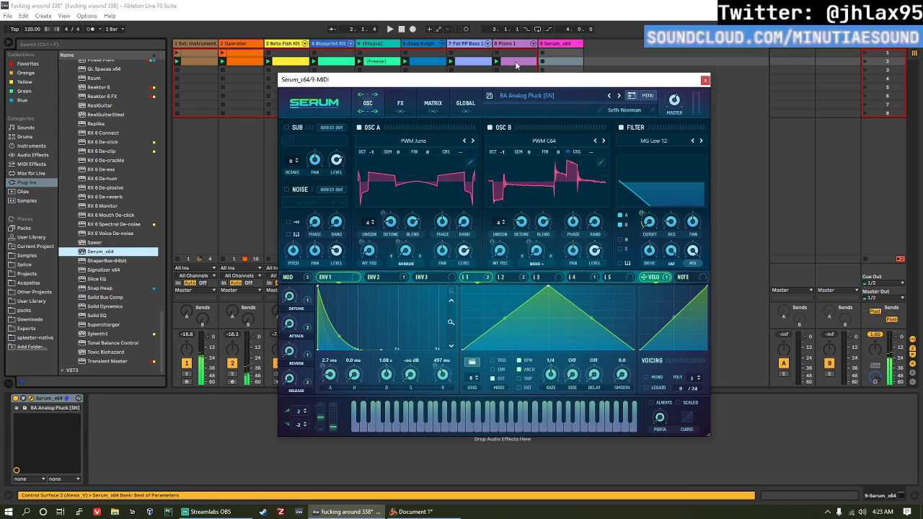
Step: Copy the Fat PP Bass 1 clip into the Serum track's second-scene slot
left_click(516, 63)
left_click(452, 62)
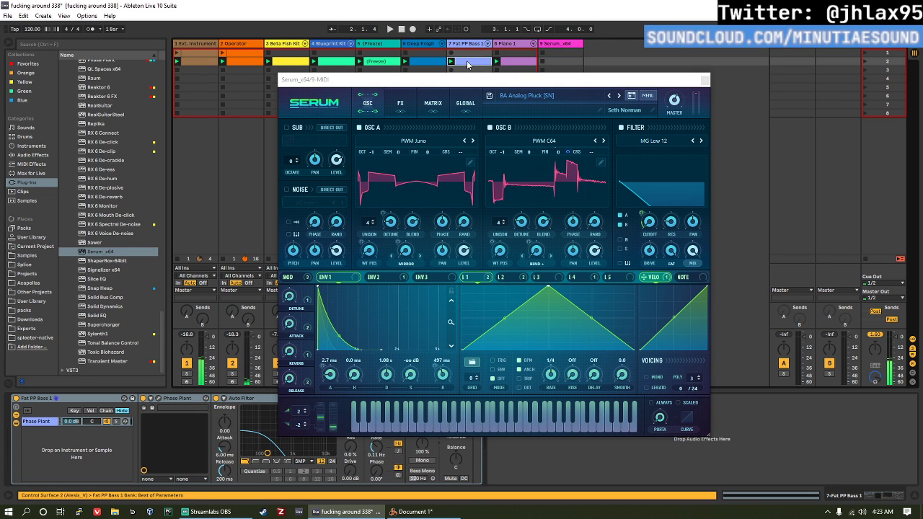
left_click(577, 61)
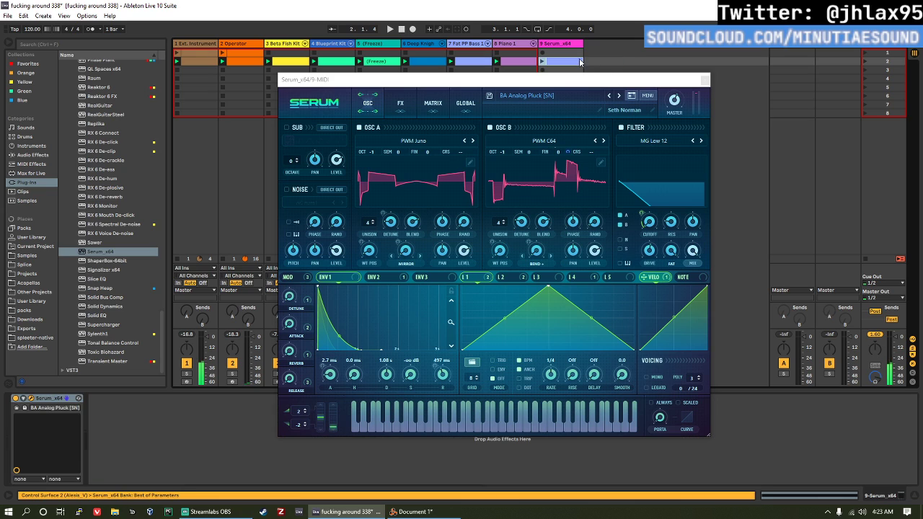
Step: Add an Arpeggiator MIDI effect before Serum and briefly play the Serum clip
left_click(45, 165)
double_click(90, 64)
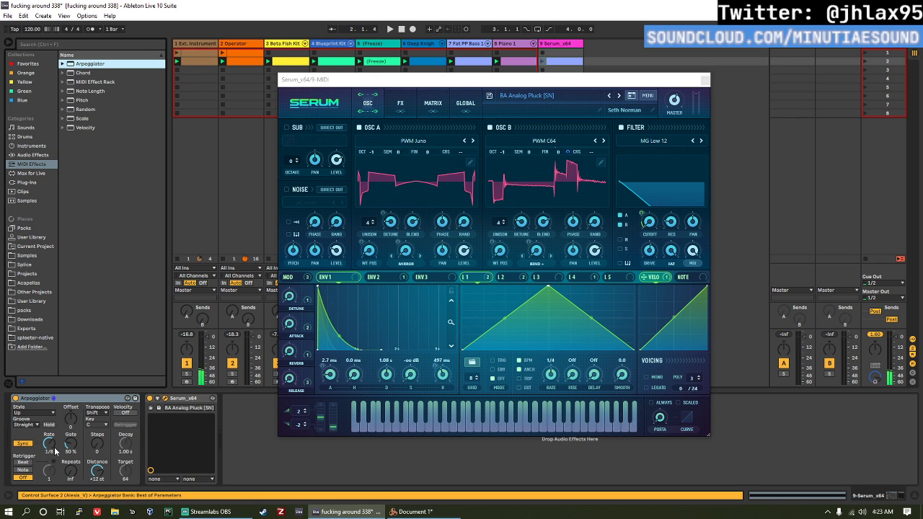
key("space")
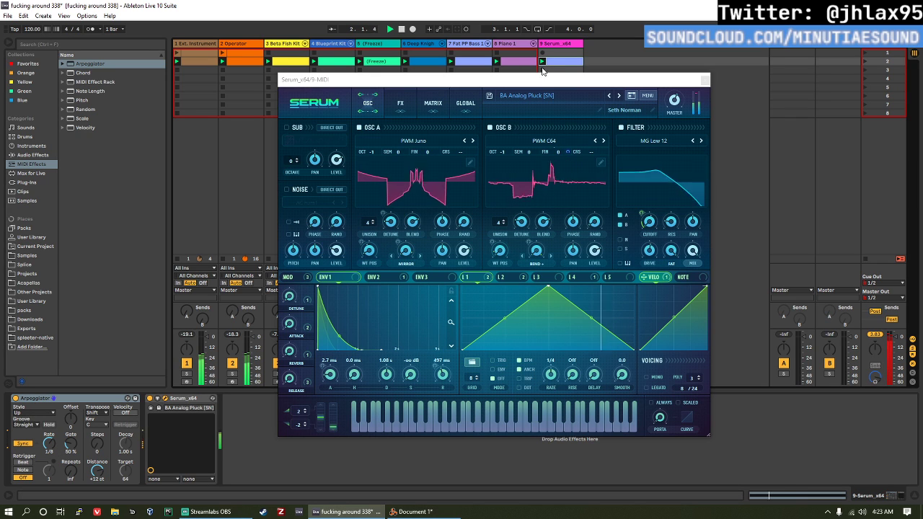
key("space")
Step: Transpose all notes in the Serum clip up two octaves to D2 and restart playback
double_click(570, 63)
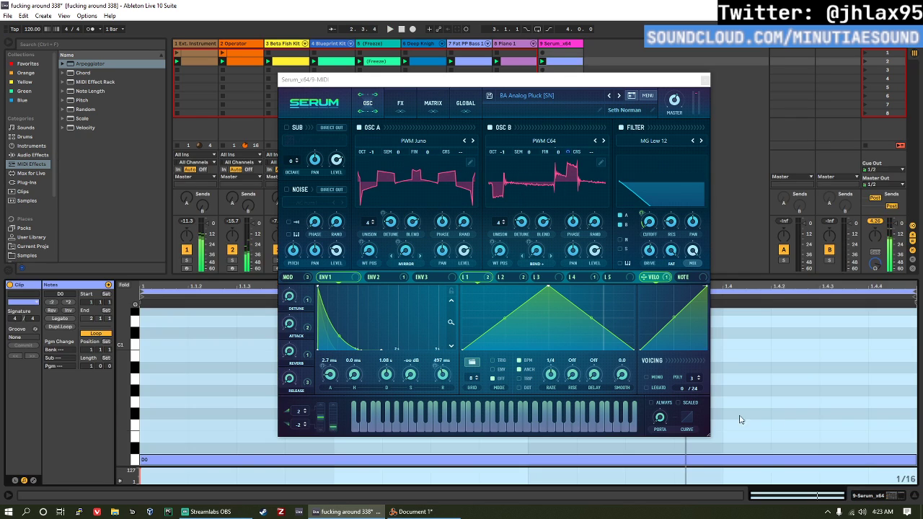
left_click(778, 425)
key("ctrl+a")
key("shift+Up")
key("space")
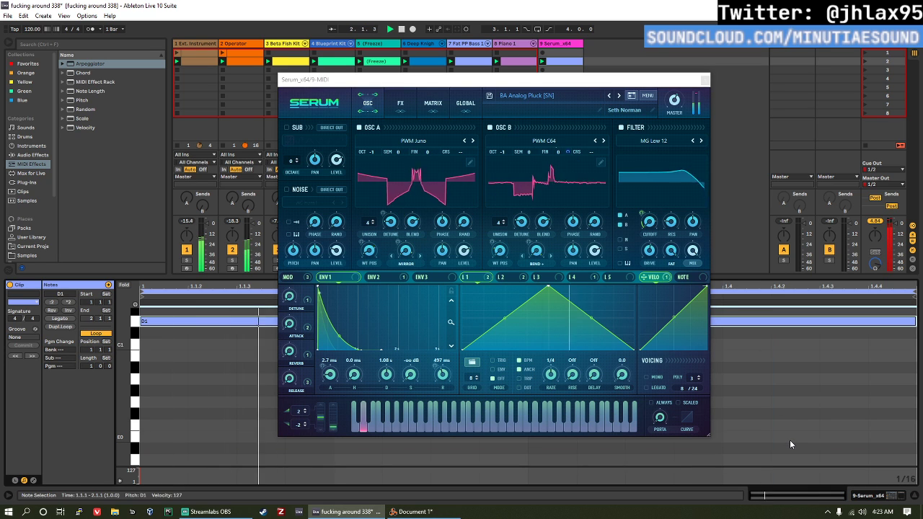
key("shift+Up")
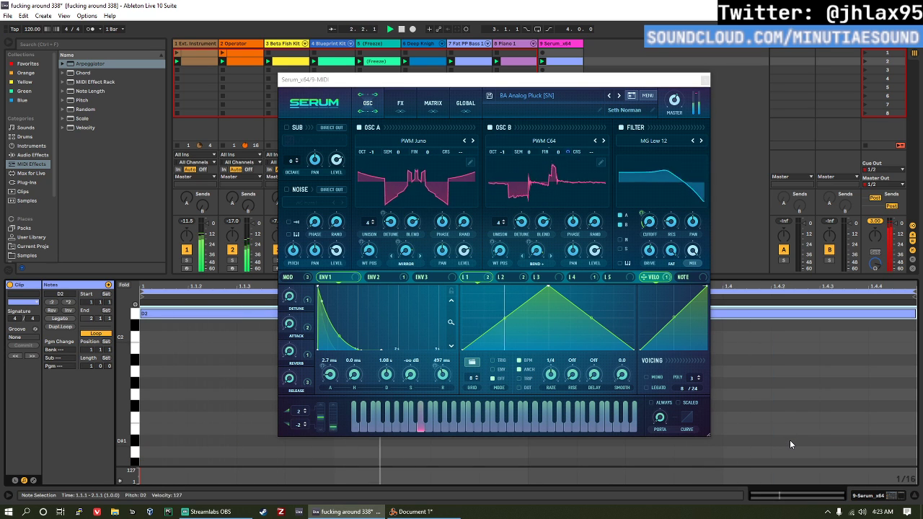
Step: Adjust the modulation amount on Serum's filter cutoff and set its master volume to about 51%
left_click(647, 220)
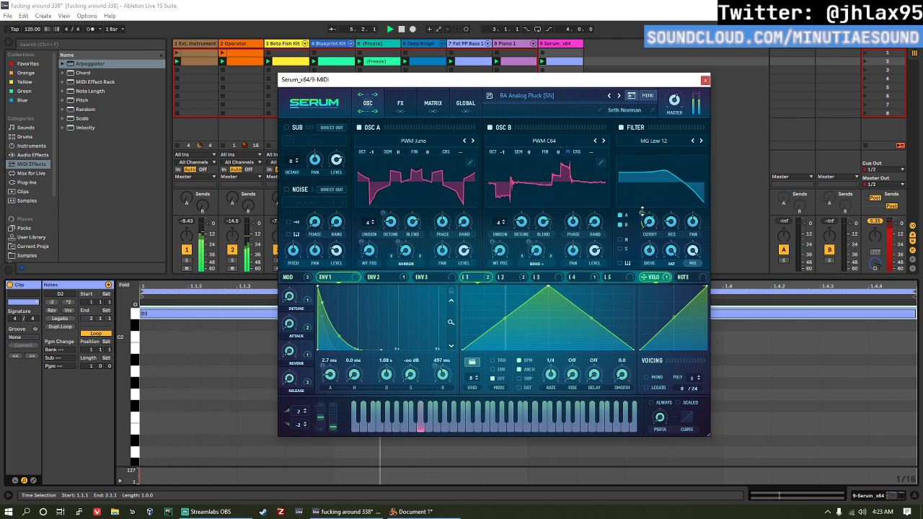
left_click_drag(641, 213, 640, 219)
mouse_move(675, 119)
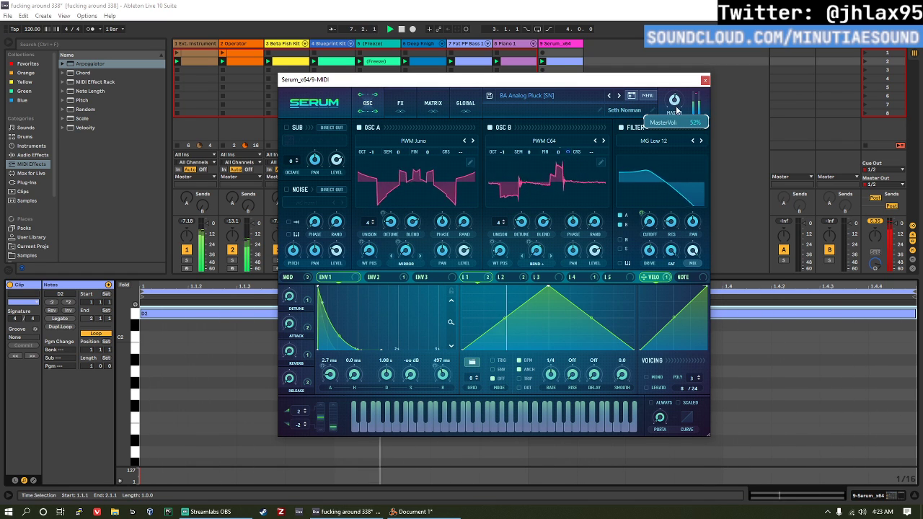
left_click_drag(675, 120, 676, 111)
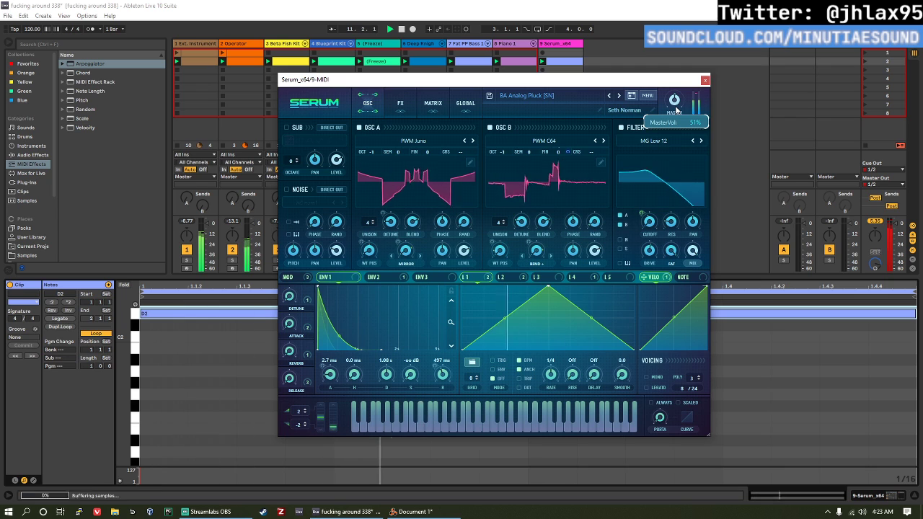
Step: Close the Serum window and lower the Master track volume to -15.0 dB
left_click(706, 79)
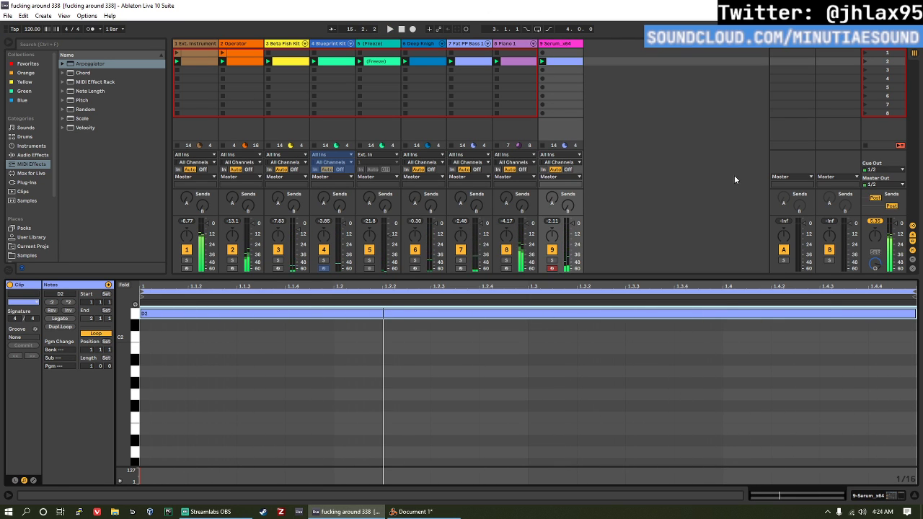
left_click_drag(894, 216, 892, 236)
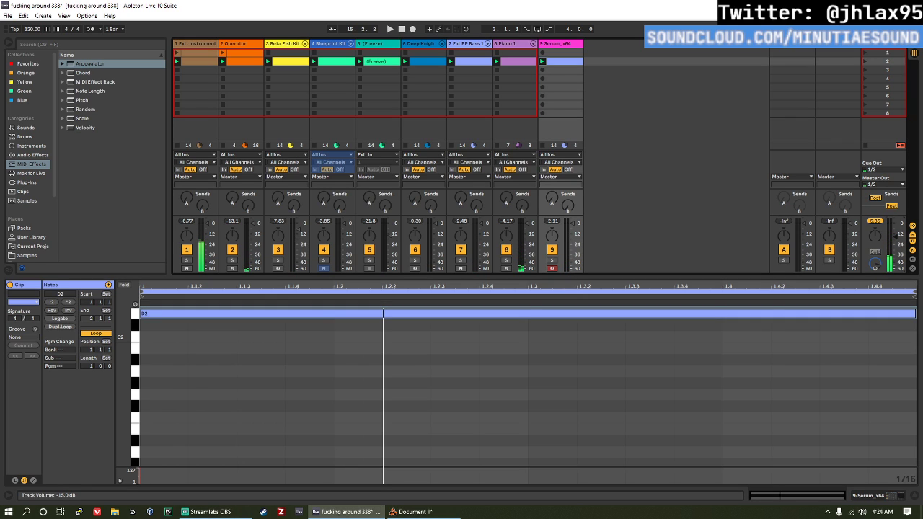
Step: Add a second Serum_x64 instance on a new MIDI track after the first Serum track
left_click(32, 181)
scroll(101, 166, "down", 10)
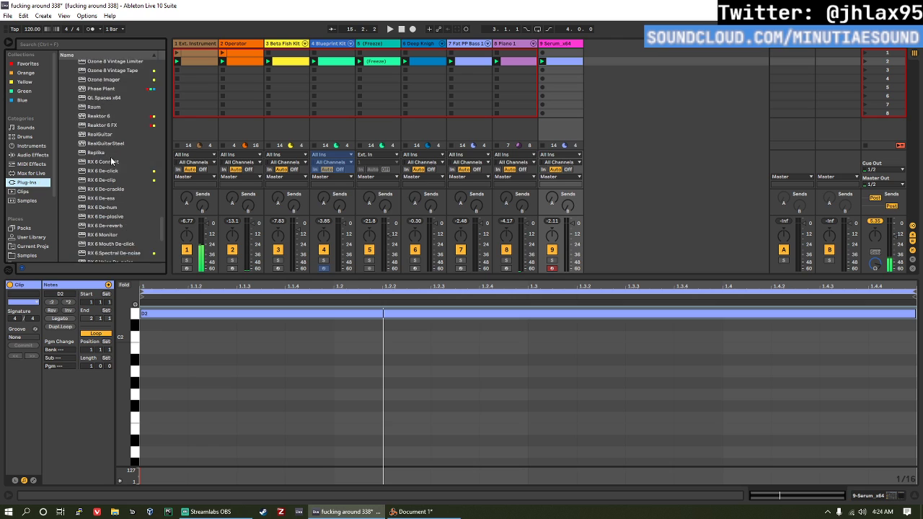
scroll(81, 185, "down", 1)
left_click_drag(80, 156, 376, 114)
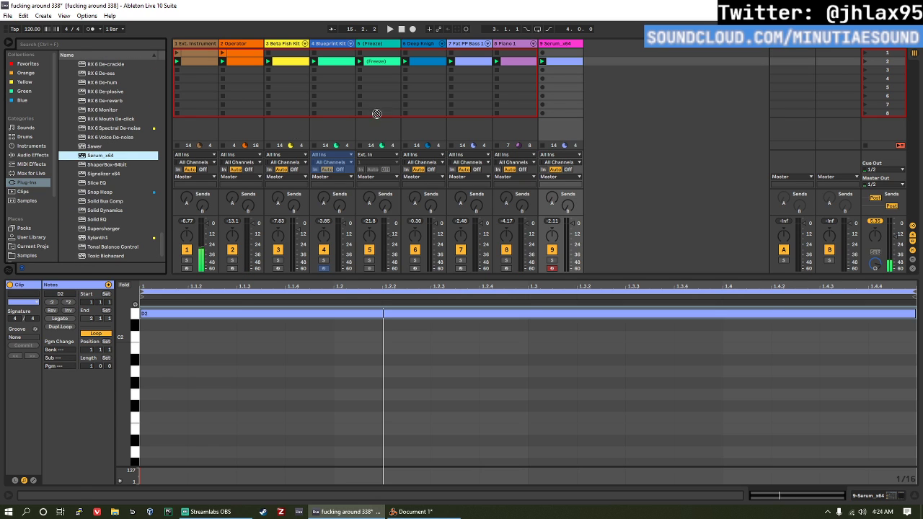
left_click_drag(595, 65, 611, 56)
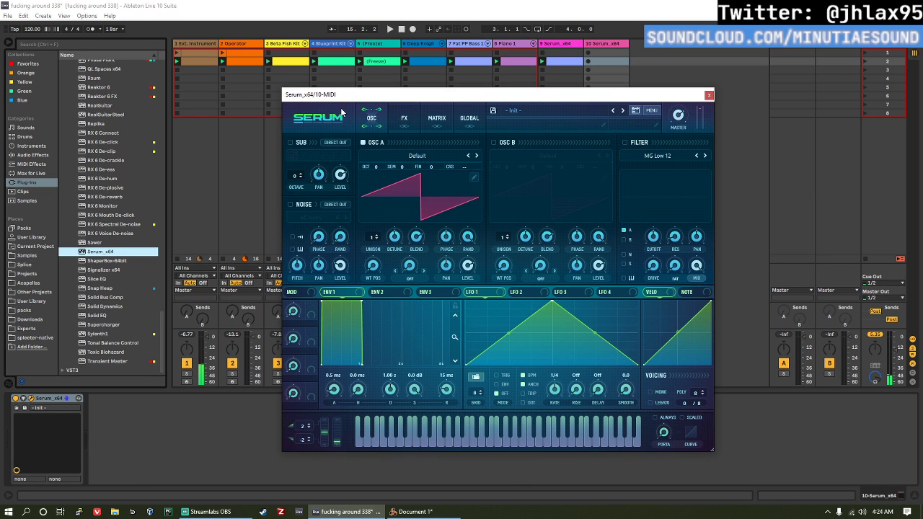
Step: Create an empty MIDI clip in the second slot of the 10 Serum_x64 track and briefly play the set
double_click(605, 61)
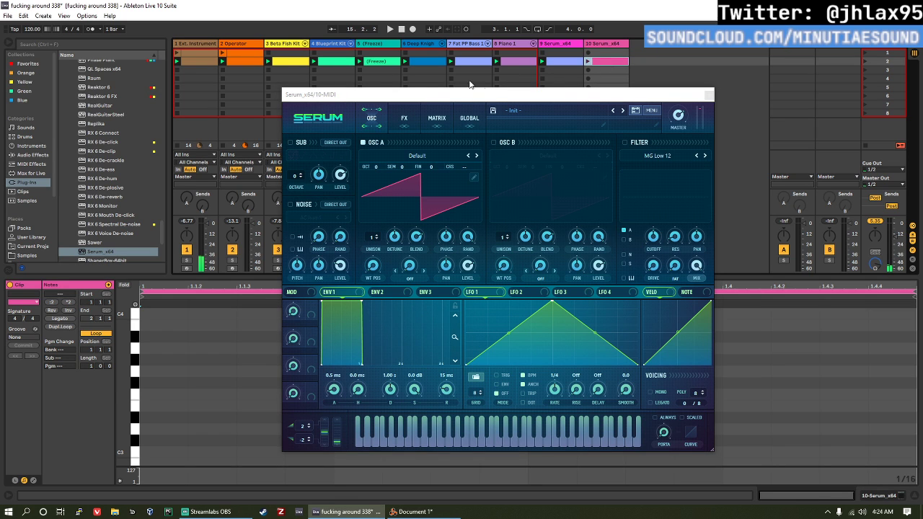
left_click_drag(491, 92, 547, 90)
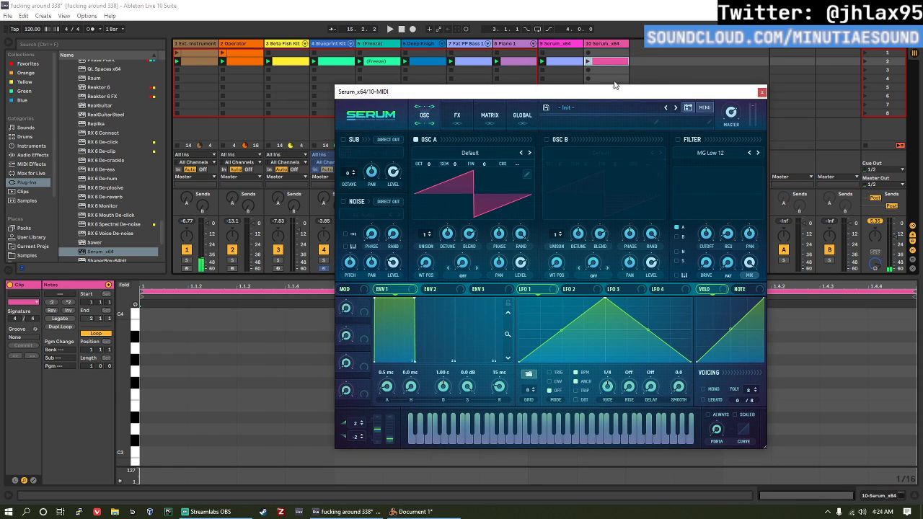
left_click(887, 231)
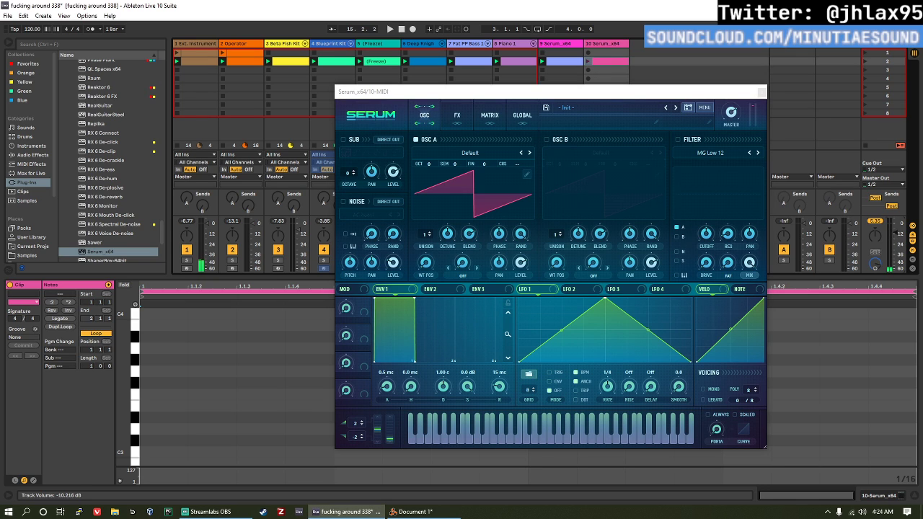
key("space")
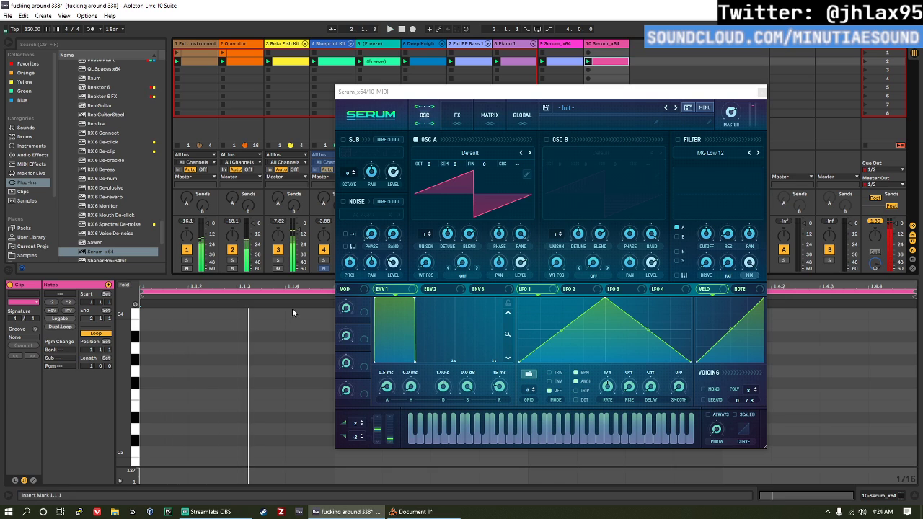
Step: Add sixteenth notes A3 at 1.1.1 and D3 at 1.1.2 in the new clip and close the Serum window
double_click(165, 336)
left_click_drag(167, 337, 167, 349)
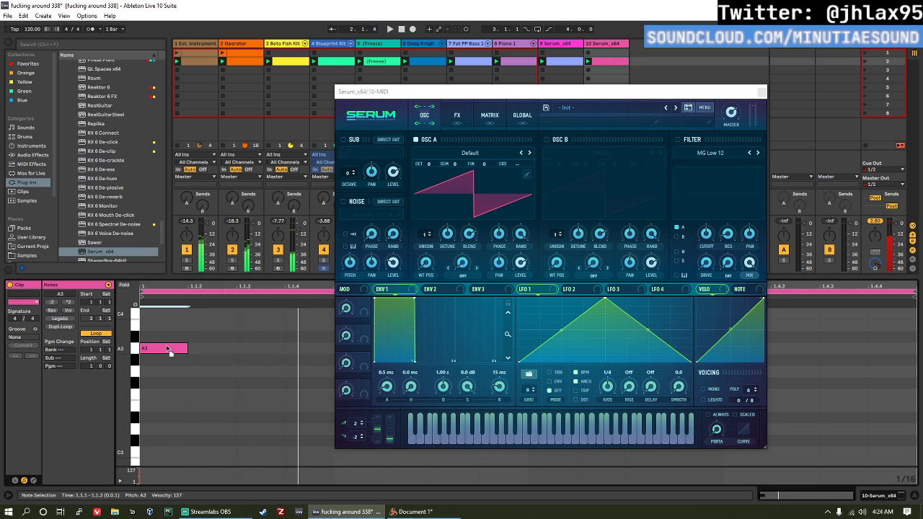
double_click(204, 408)
left_click_drag(219, 411, 141, 300)
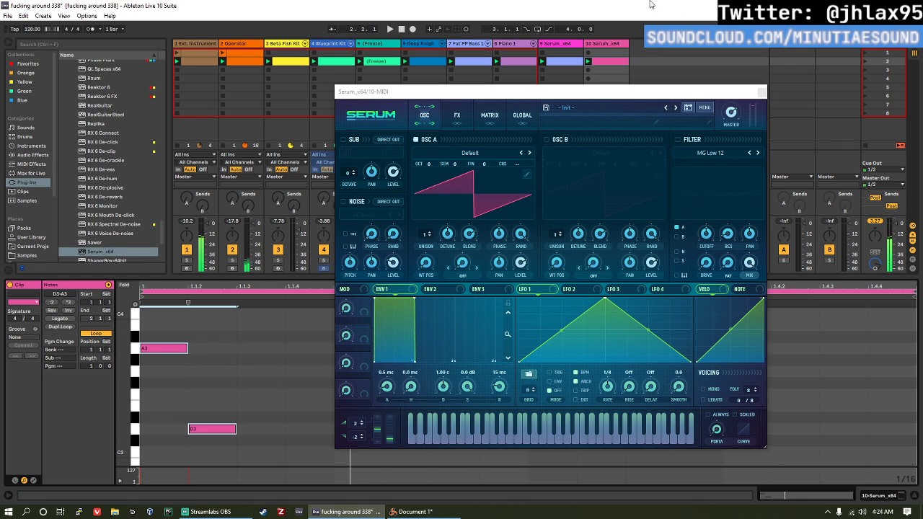
left_click(762, 92)
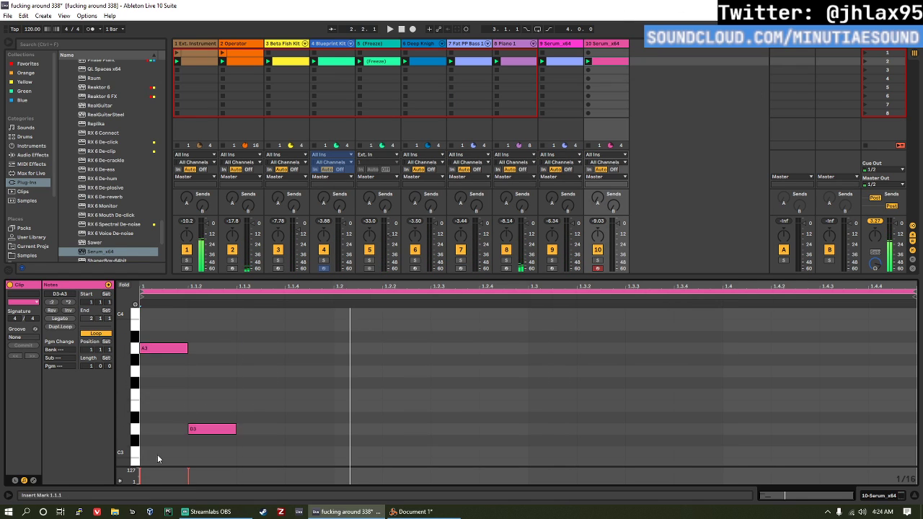
Step: Repeat the A3 and D3 note pair every three sixteenths through the end of the bar and start playback
left_click_drag(157, 455, 278, 324)
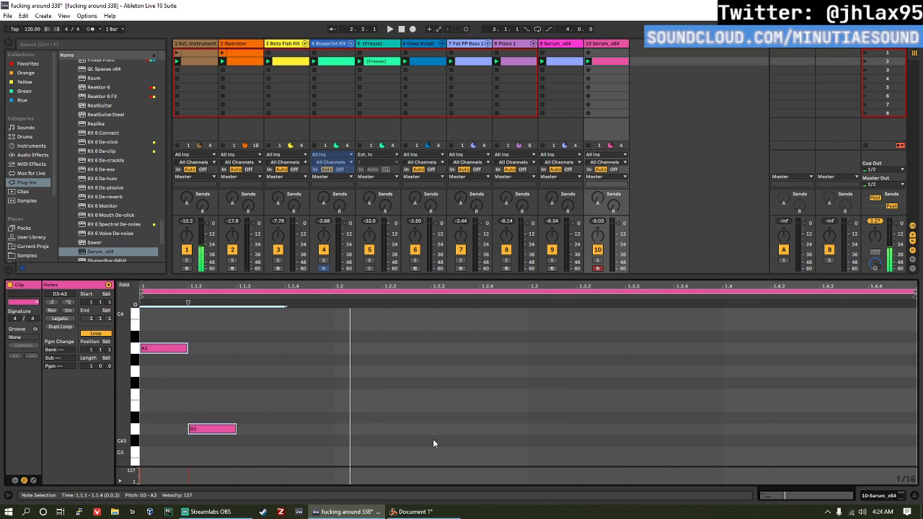
key("ctrl+d")
key("ctrl+d")
key("ctrl+d")
key("ctrl+d")
key("space")
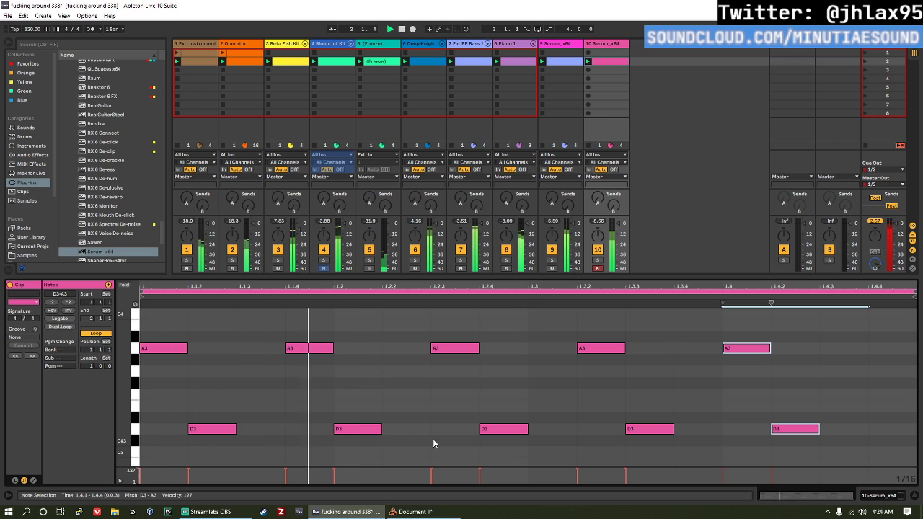
key("ctrl+d")
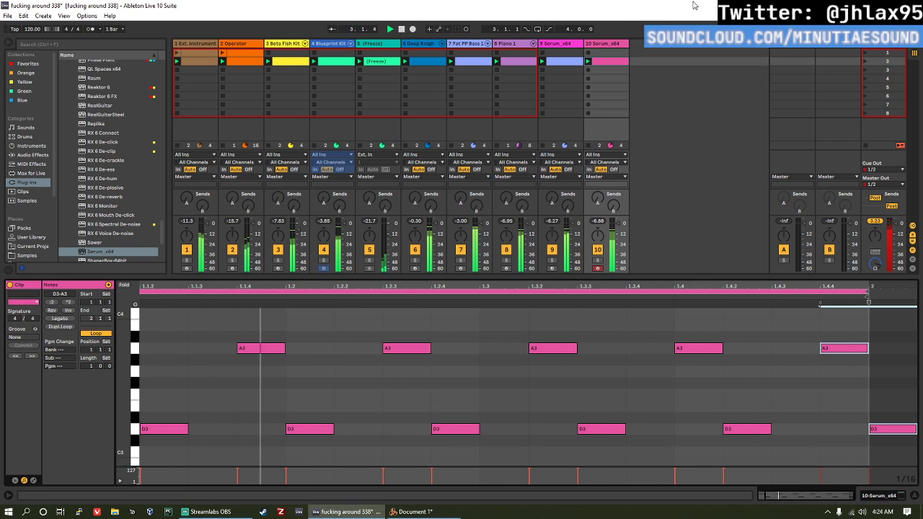
Step: Shorten the clip's loop to end at 1.4.4, giving a length of 0.3.3, and restart playback
key("space")
left_click(808, 345)
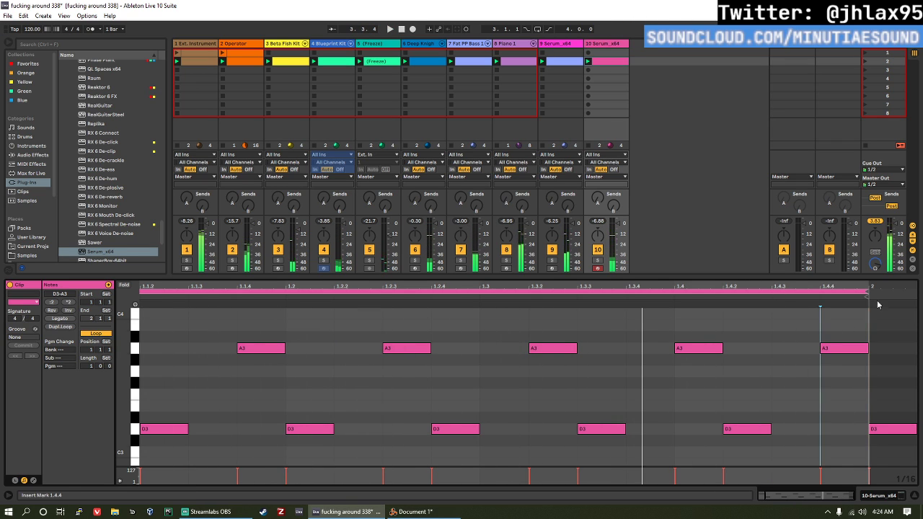
left_click_drag(871, 287, 821, 287)
key("space")
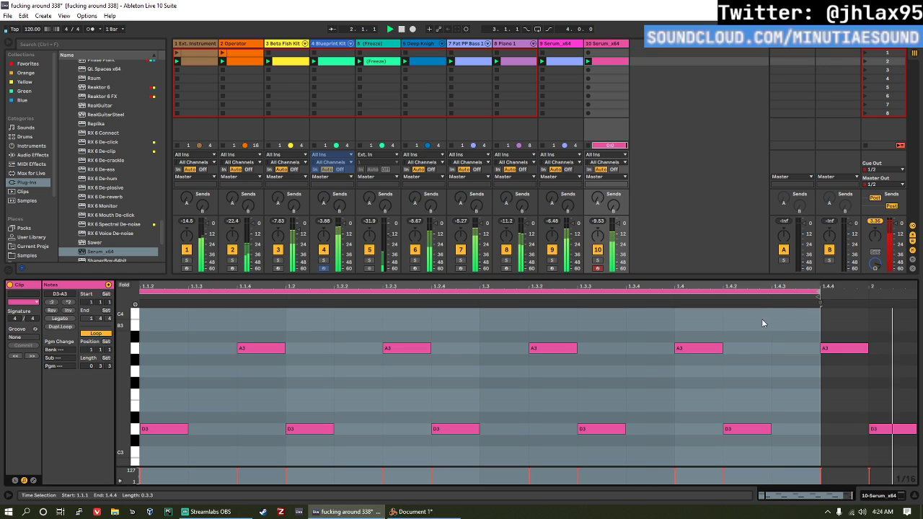
Step: Open Serum on track 10 and set oscillator A's unison to 8 voices
left_click(604, 44)
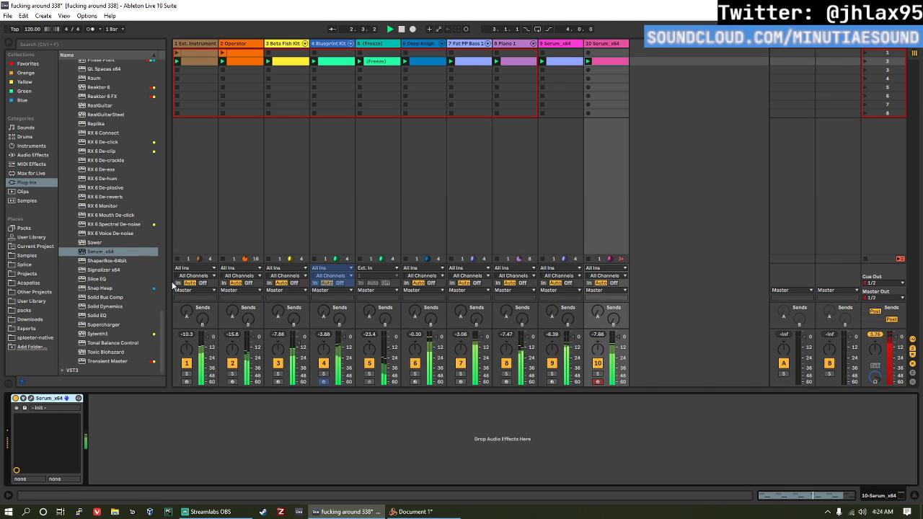
left_click(31, 399)
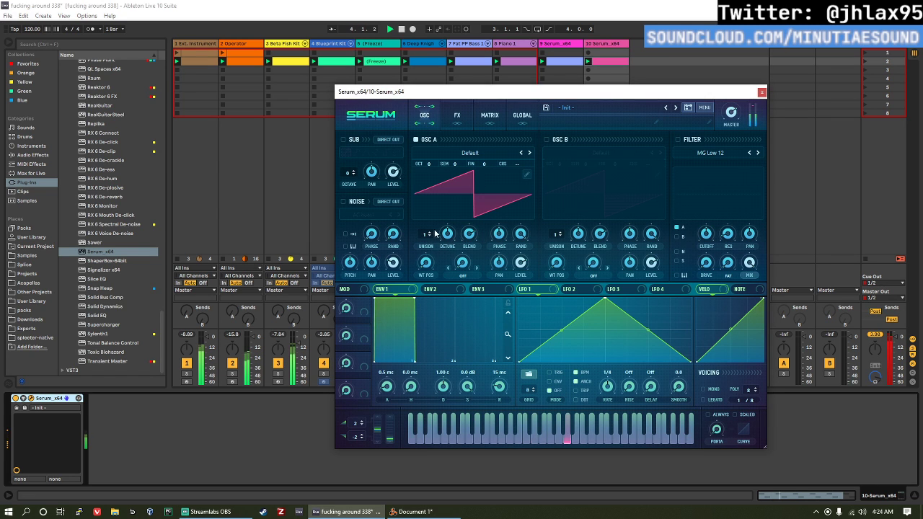
left_click_drag(435, 233, 429, 214)
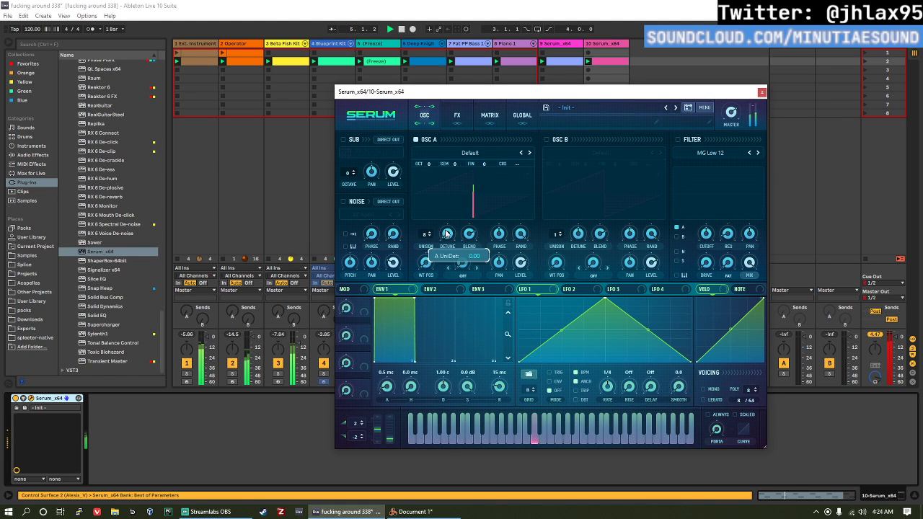
Step: Enable Serum's filter, modulate its 185 Hz cutoff with ENV 2 at 643 ms decay and 0% sustain, and close the plug-in window
left_click(678, 140)
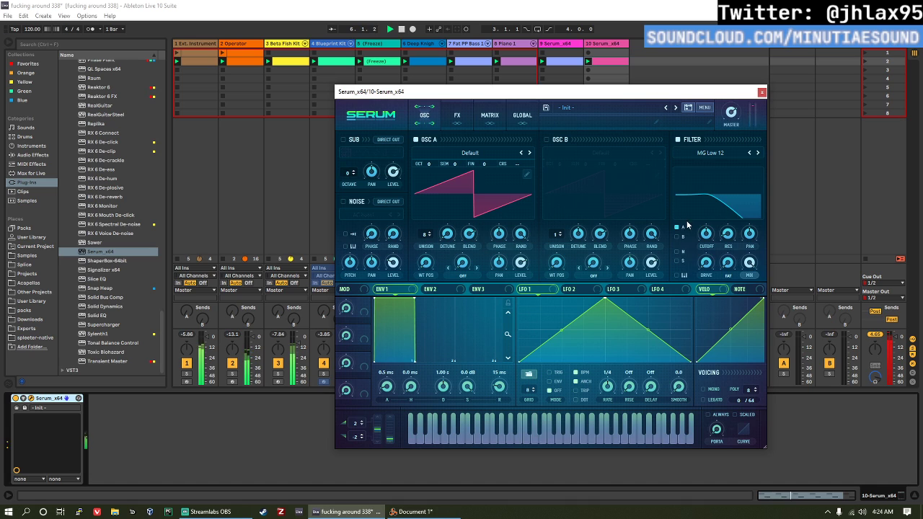
left_click(462, 287)
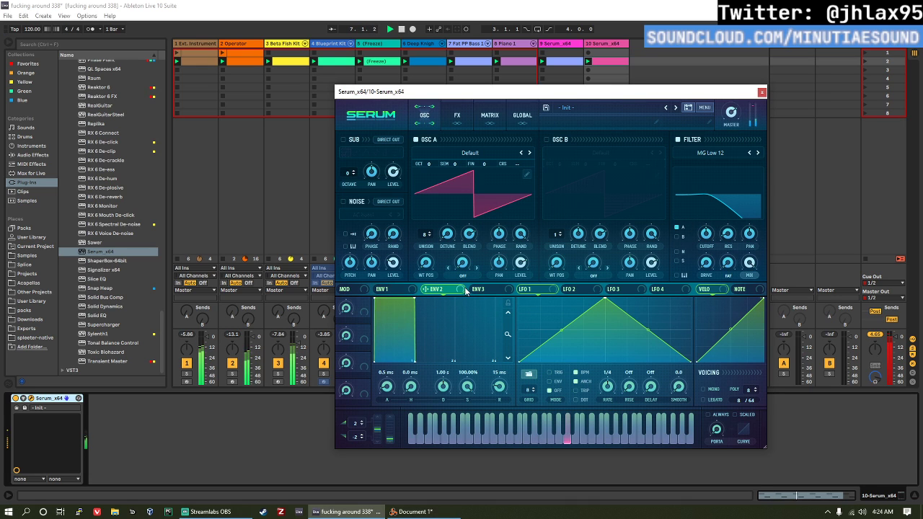
left_click_drag(705, 240, 705, 238)
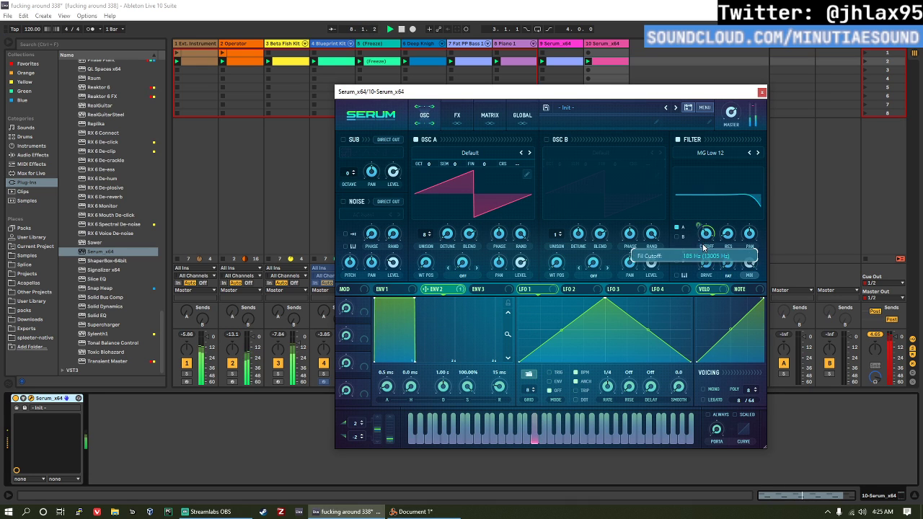
left_click_drag(412, 306, 408, 361)
mouse_move(733, 105)
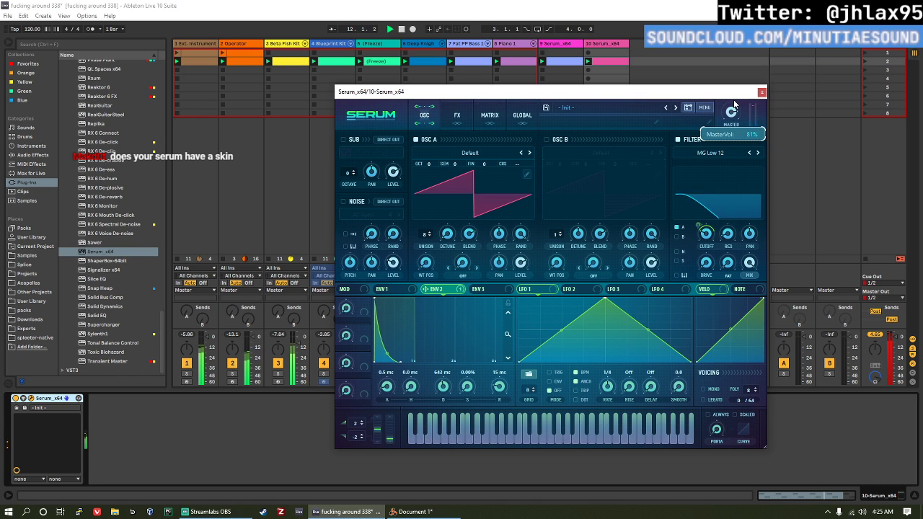
left_click(762, 92)
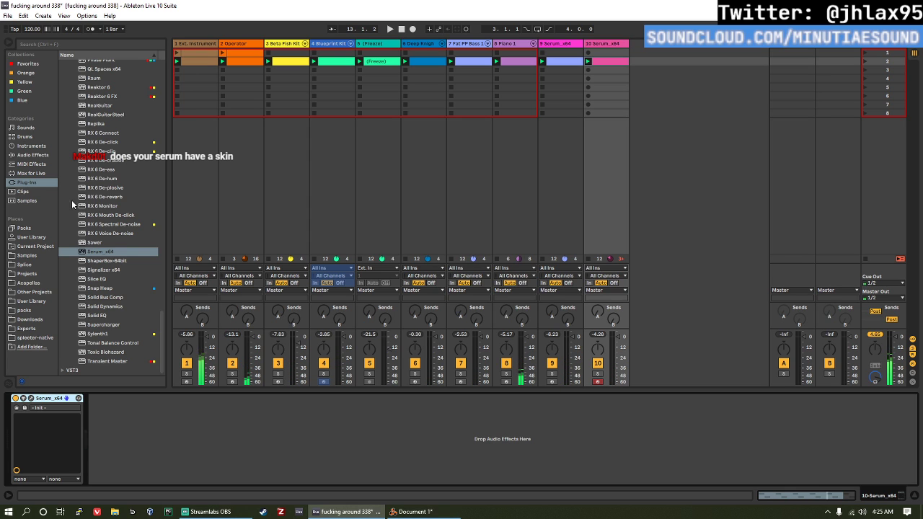
Step: Reopen Serum to show its skin options, keep the Promethium skin selected, and close the window
left_click(31, 399)
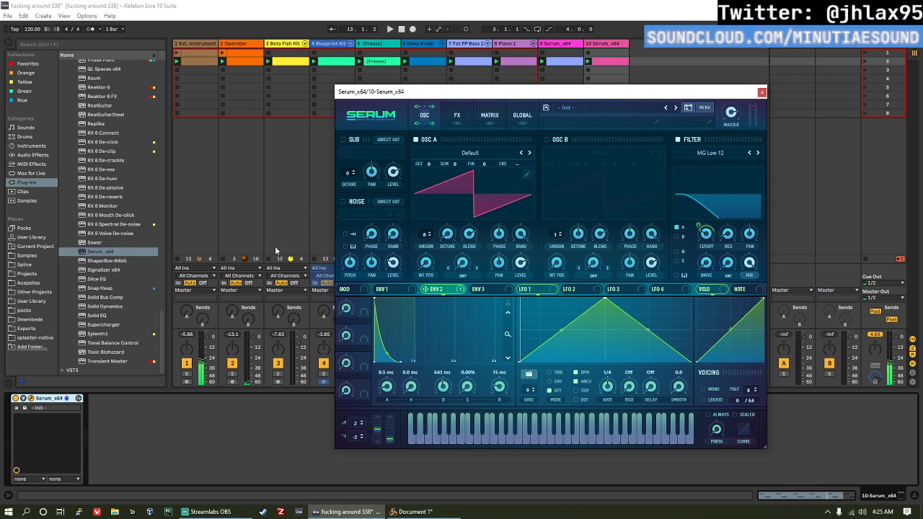
left_click(375, 119)
mouse_move(394, 133)
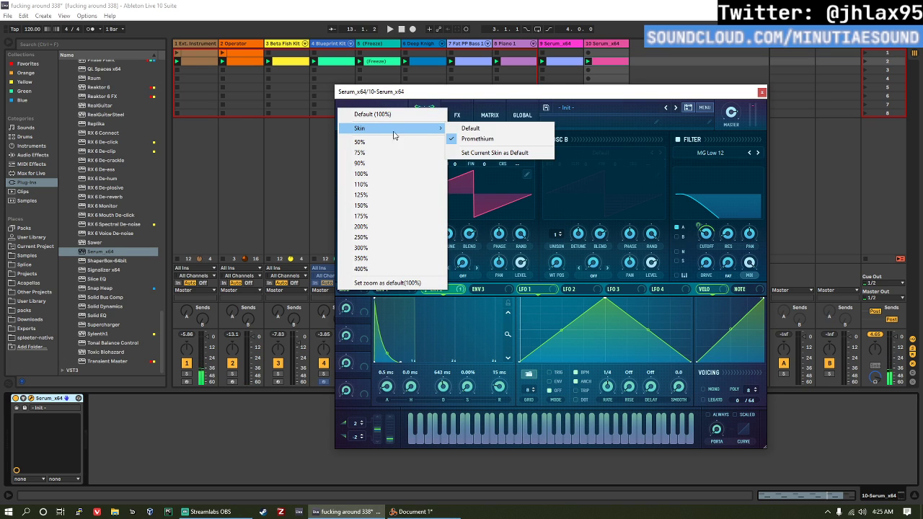
left_click(488, 141)
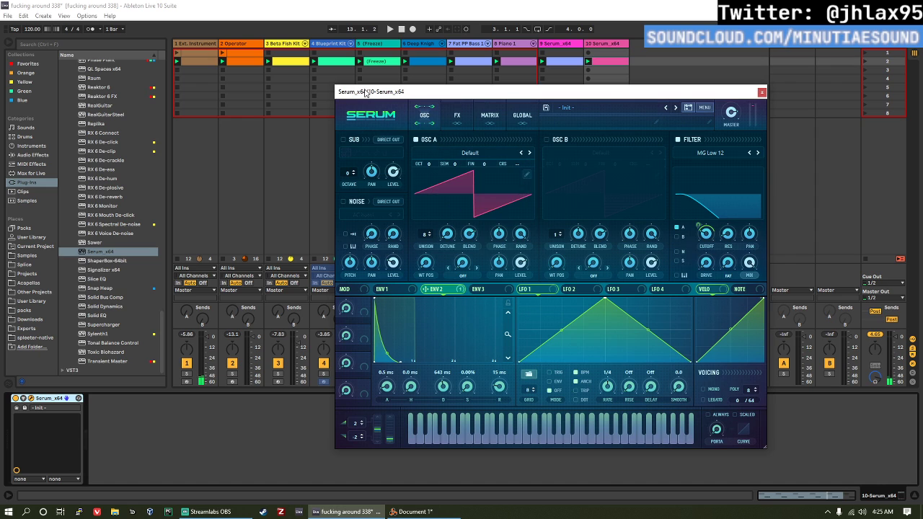
left_click_drag(397, 96, 366, 99)
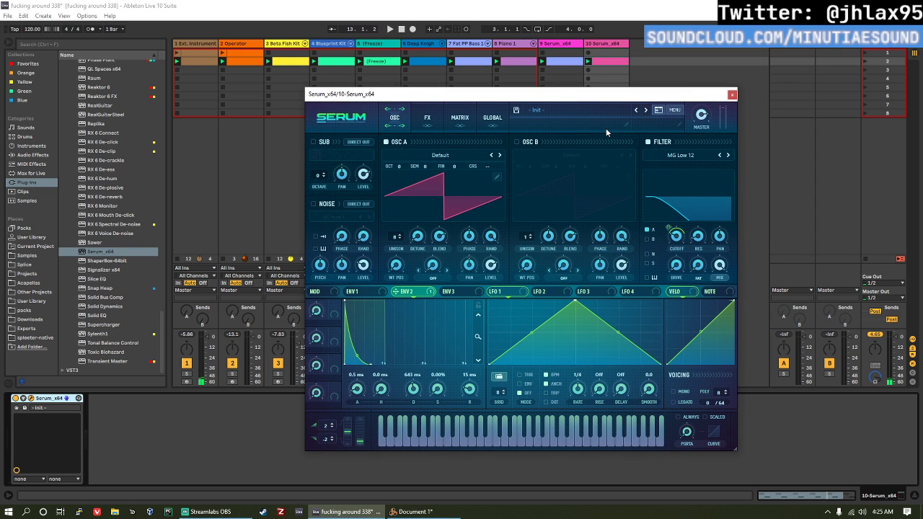
left_click(732, 94)
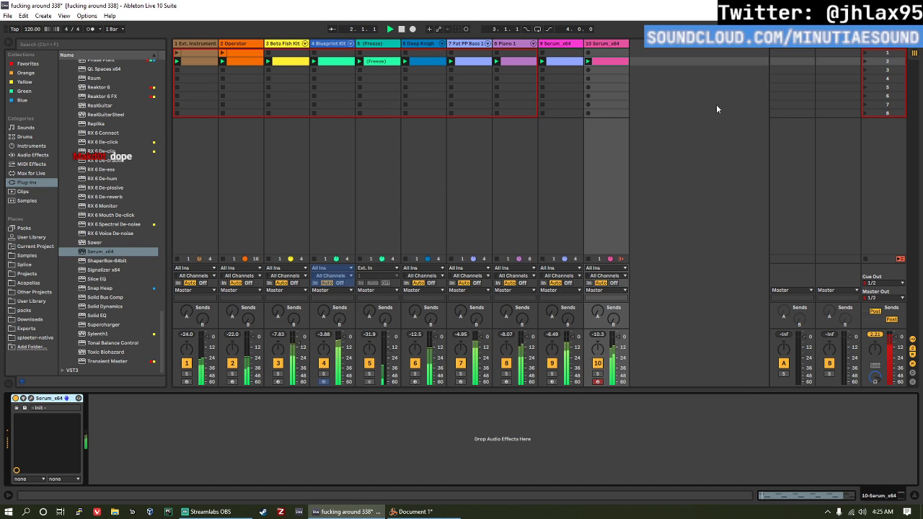
Step: Add the Multipass plug-in after Serum on track 10 and set its lower band crossover to 345 Hz
left_click(15, 155)
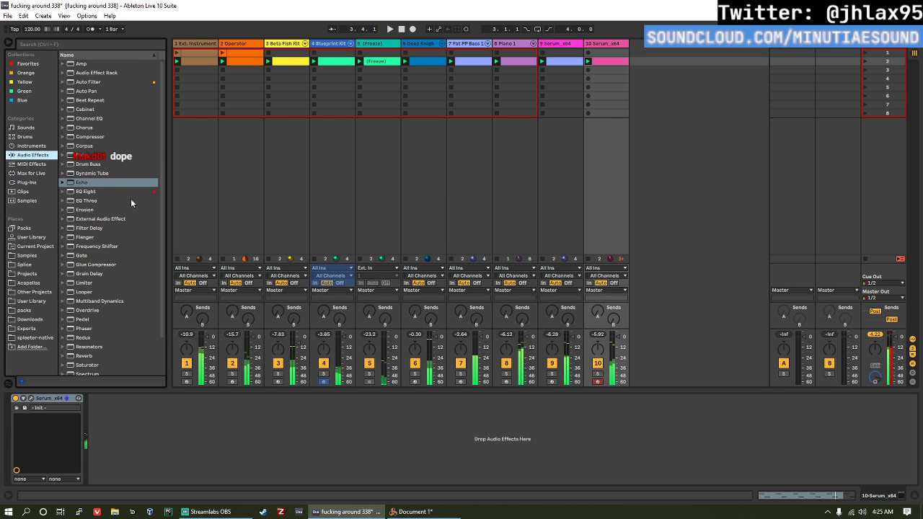
left_click(29, 183)
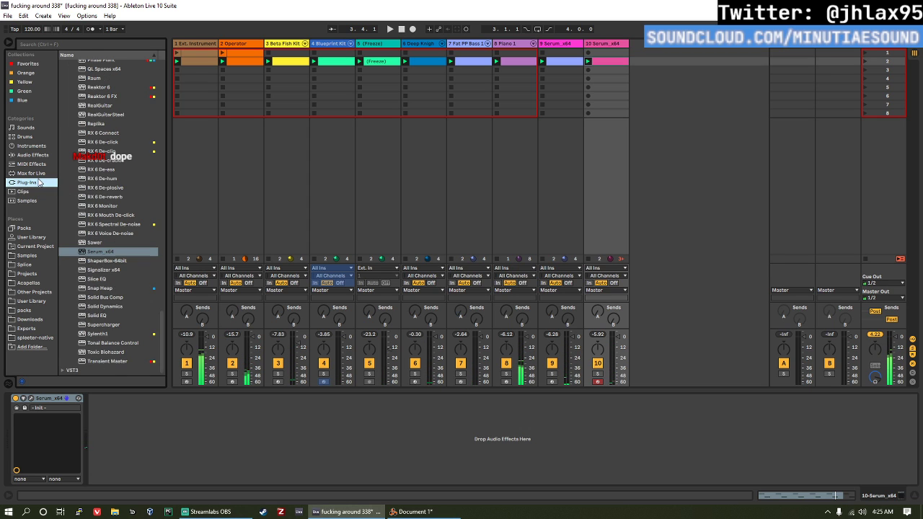
scroll(127, 224, "up", 2)
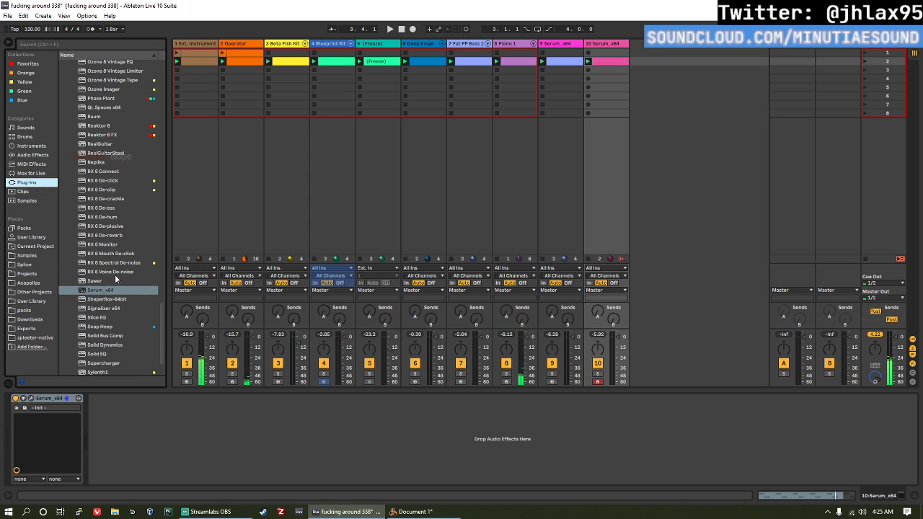
scroll(114, 275, "up", 3)
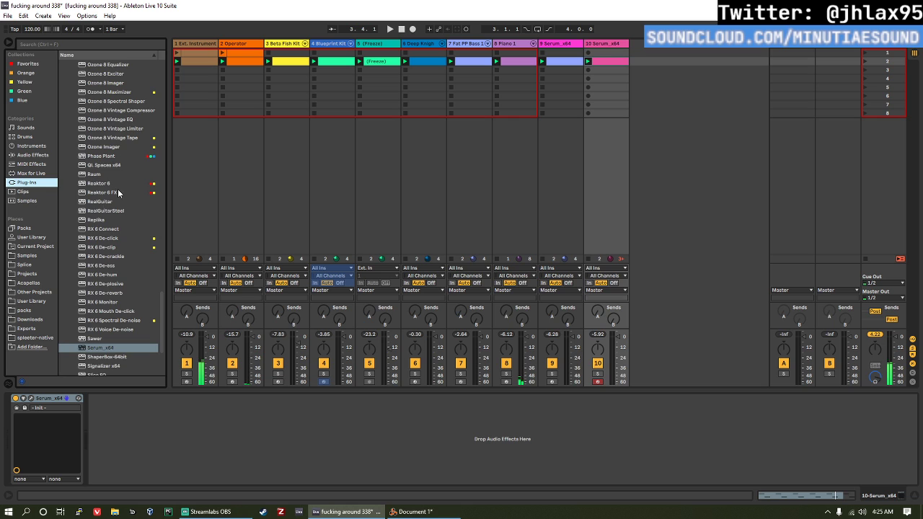
scroll(118, 192, "up", 9)
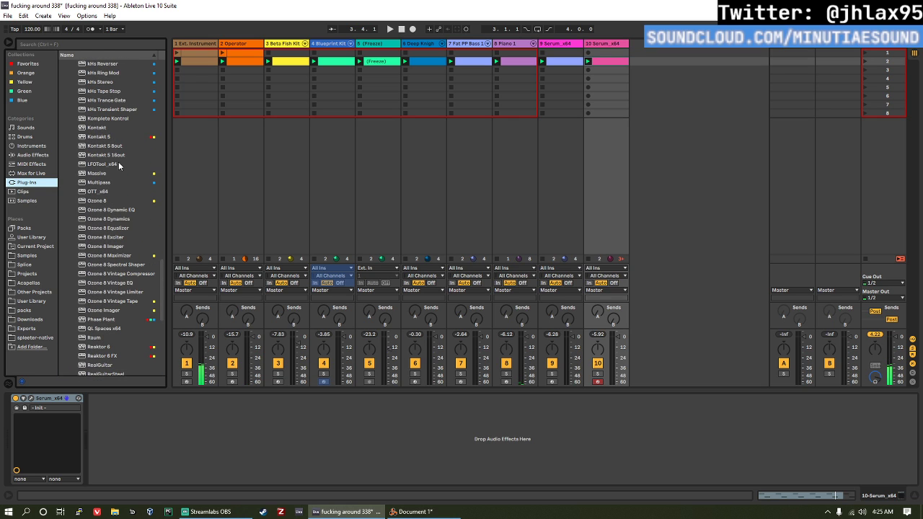
double_click(101, 182)
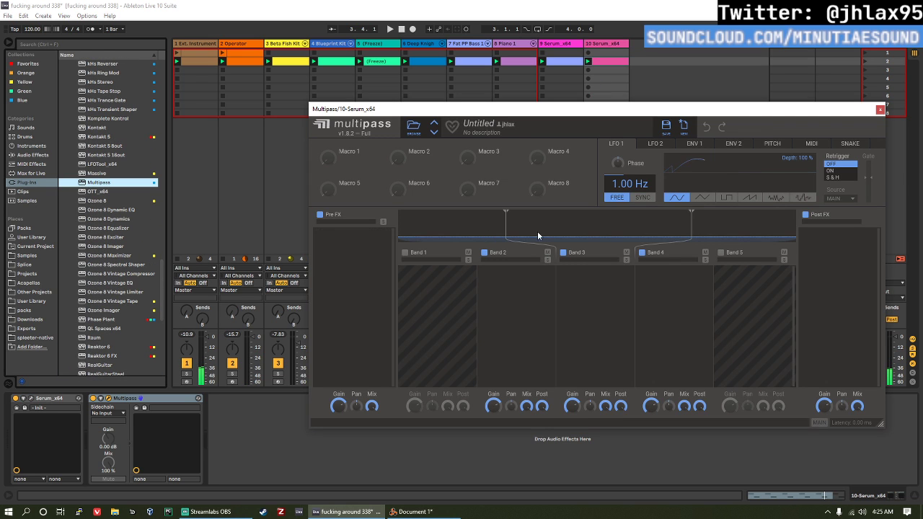
left_click_drag(510, 228, 514, 229)
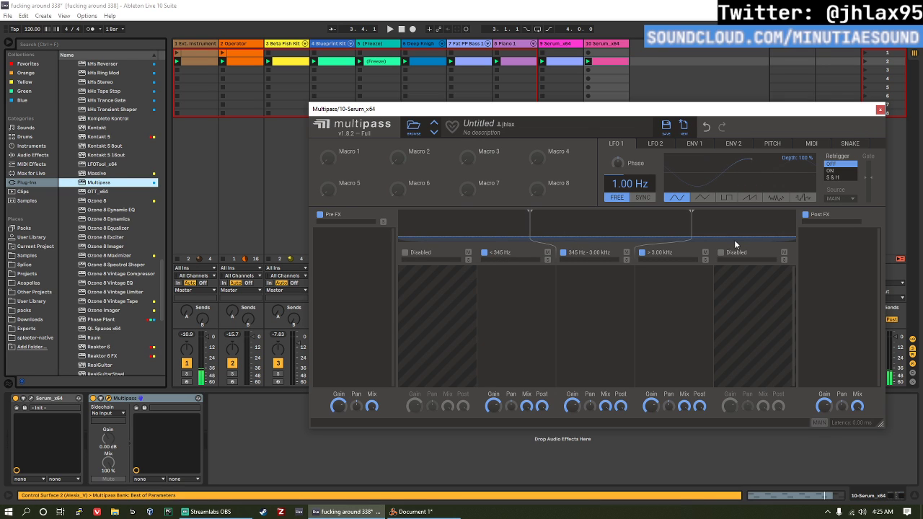
Step: Add Distortion to Multipass's low and mid bands, setting the low band's type to Saturate and the mid band's to Foldback
left_click(510, 297)
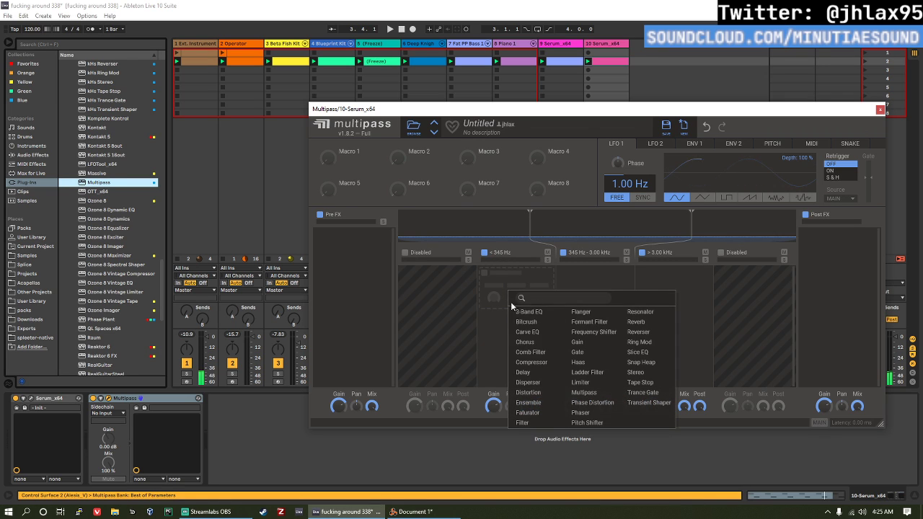
left_click(533, 392)
left_click(596, 311)
left_click(622, 398)
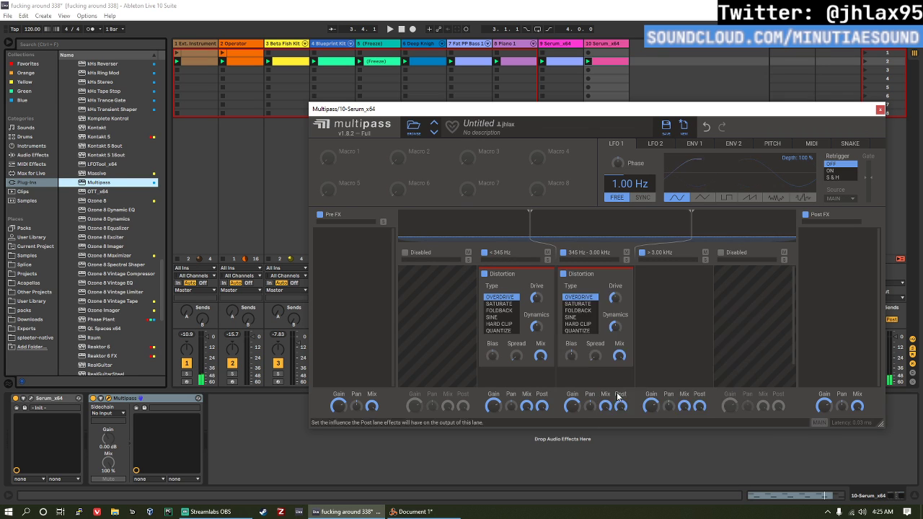
left_click(503, 304)
left_click(586, 311)
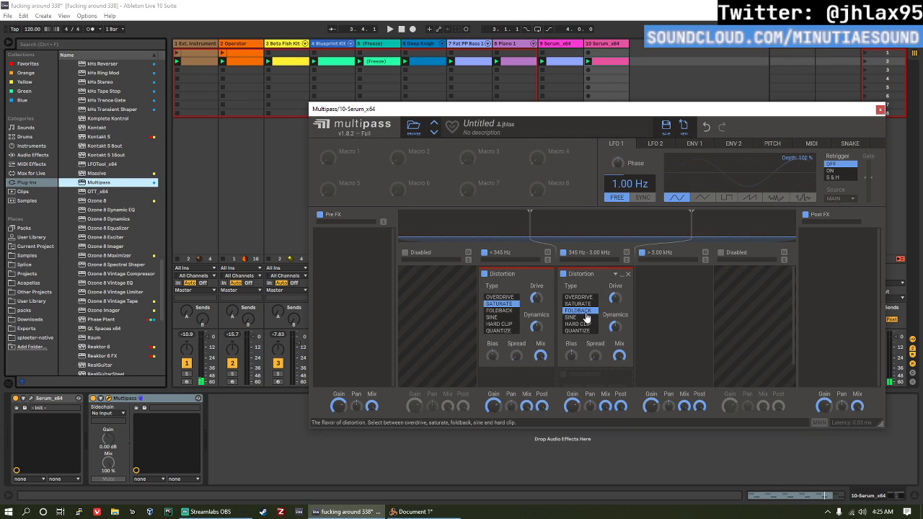
Step: During playback, adjust the Drive of Multipass's mid- and low-band Distortions and raise the lower crossover to 604 Hz
key("space")
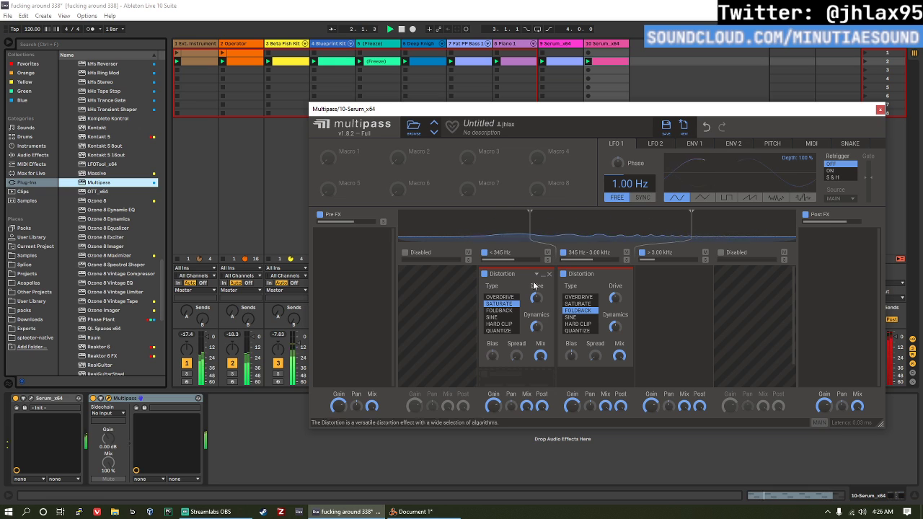
mouse_move(536, 298)
mouse_move(612, 299)
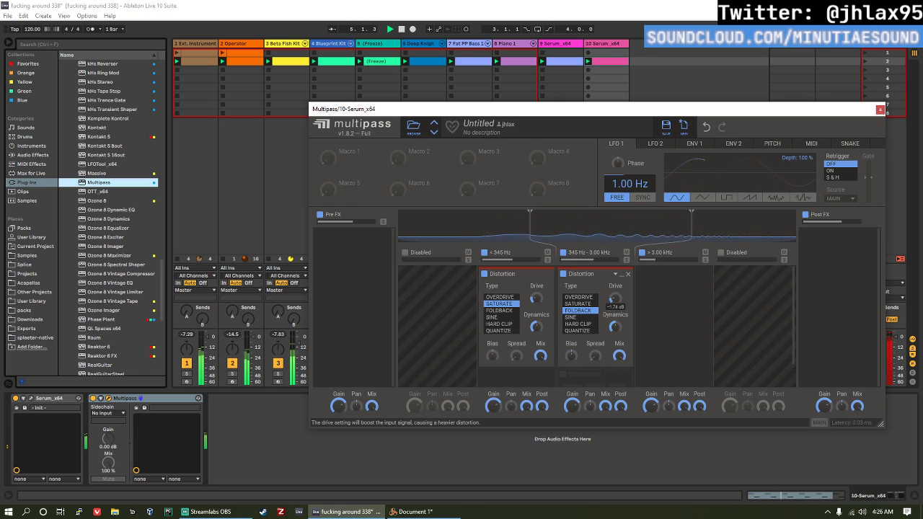
left_click_drag(619, 297, 619, 286)
left_click_drag(539, 298, 540, 294)
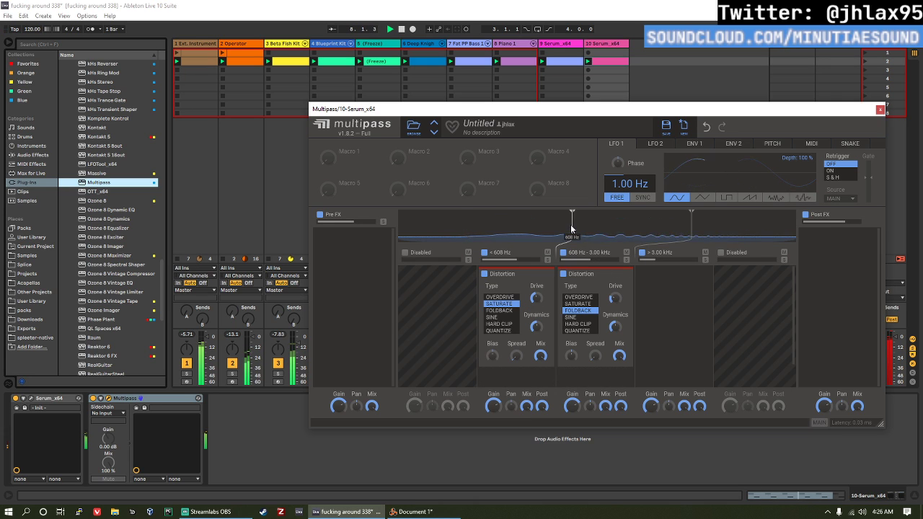
left_click_drag(572, 228, 571, 228)
Step: Reduce the Mix of the mid- and low-band Distortions, lower Multipass's output gain, stop playback and close the plug-in window
left_click_drag(618, 356, 619, 374)
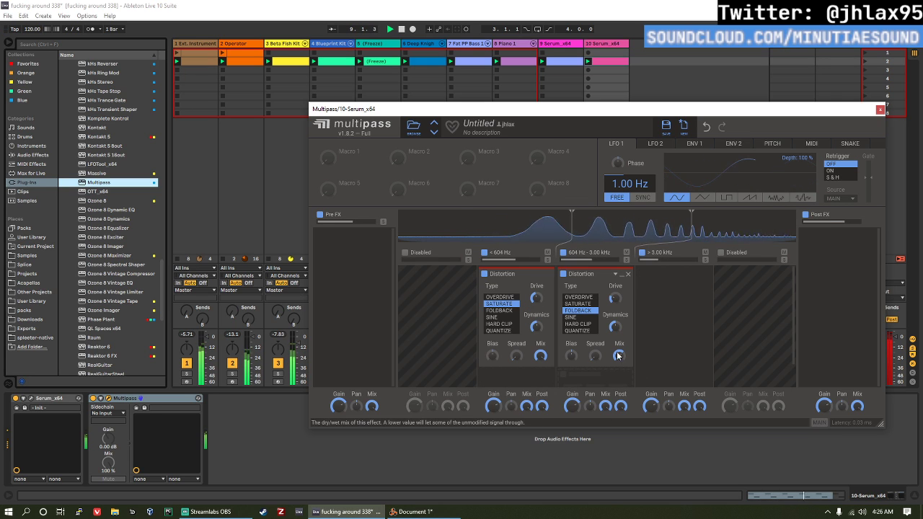
left_click_drag(546, 355, 546, 368)
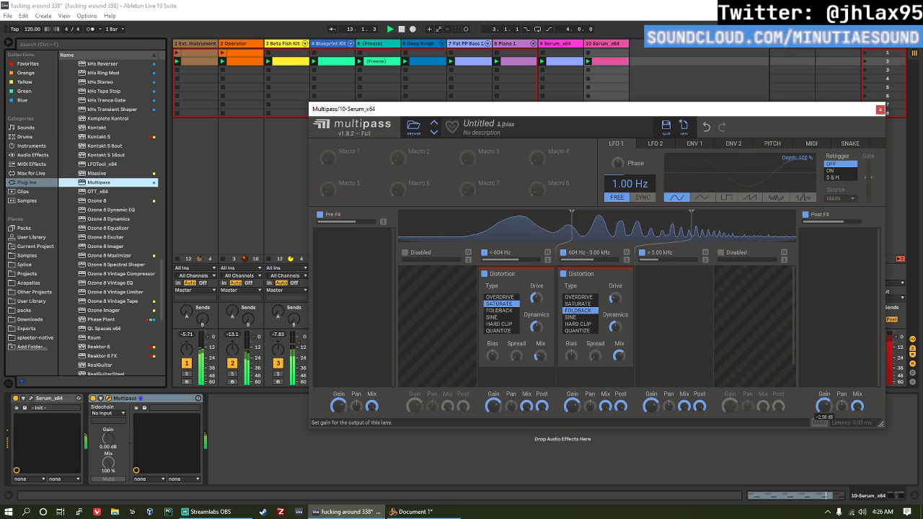
key("space")
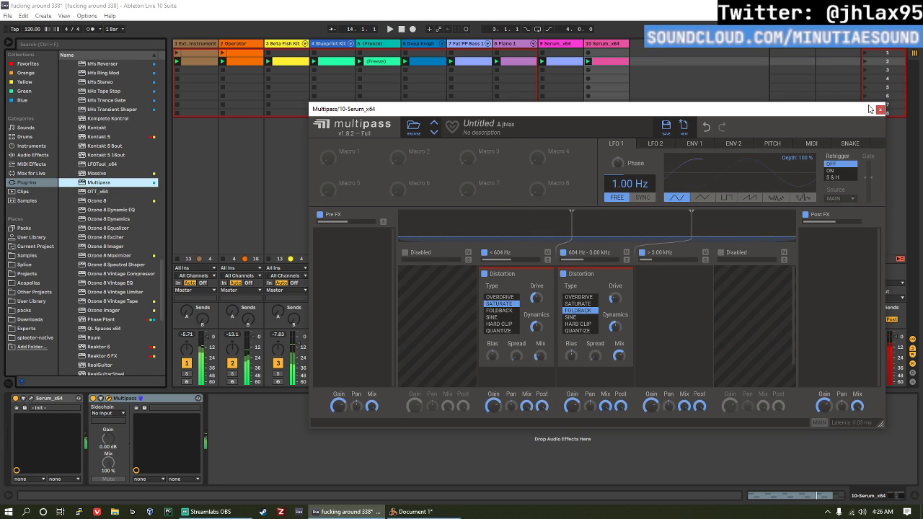
left_click(879, 110)
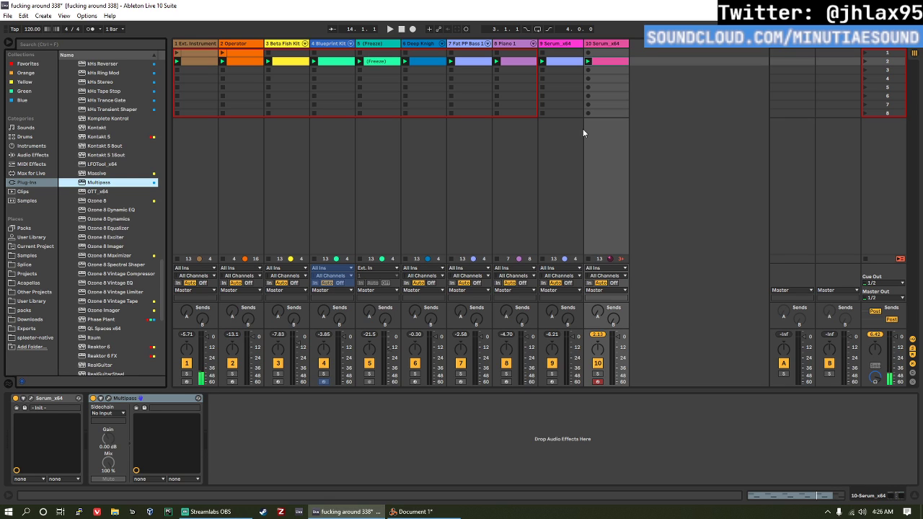
Step: Add EQ Eight after Multipass on track 10, with band 2 at 316 Hz and -6.82 dB and the output gain at 6.19 dB
left_click(36, 155)
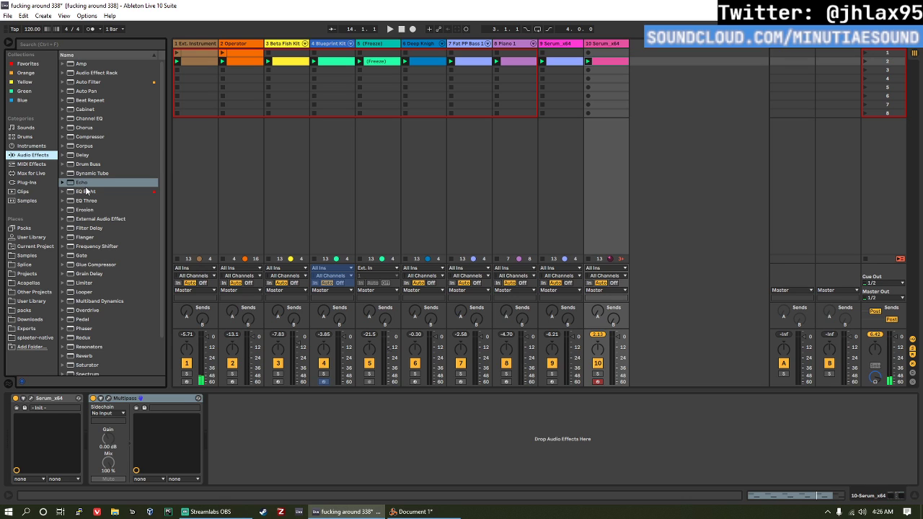
scroll(86, 191, "down", 2)
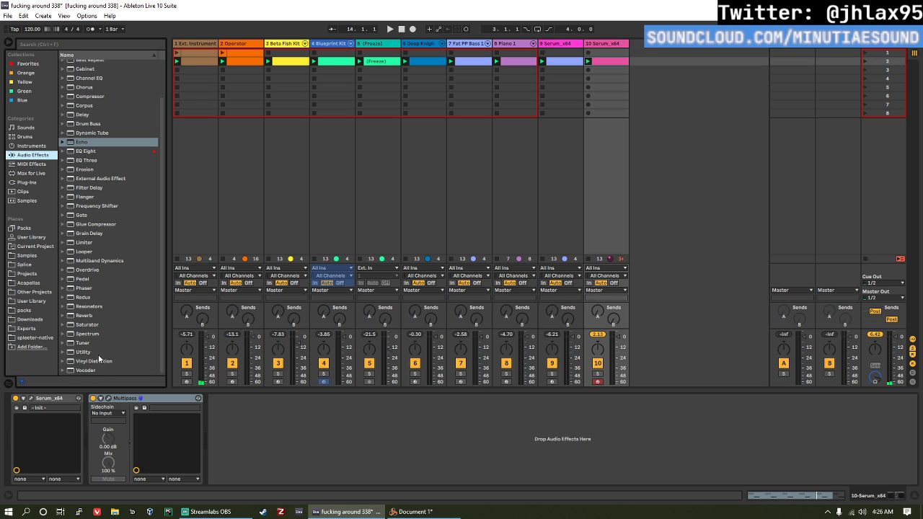
scroll(80, 361, "up", 2)
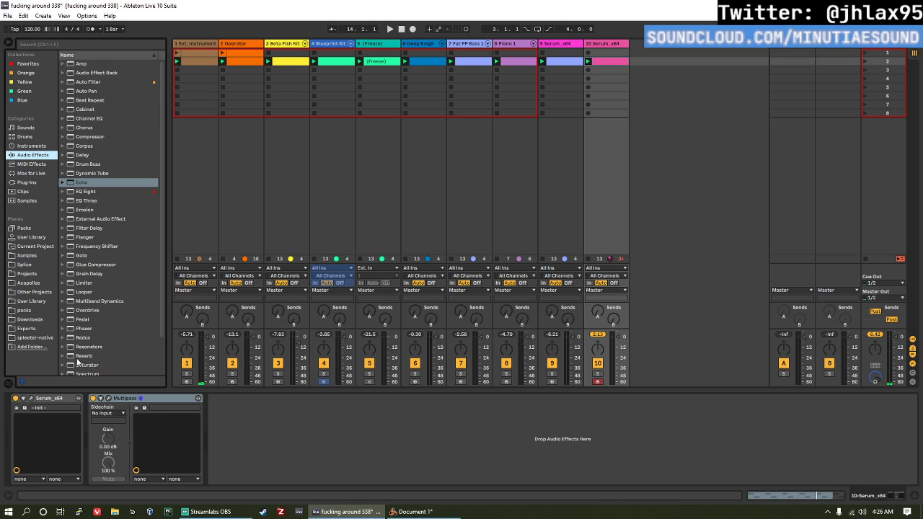
left_click(99, 192)
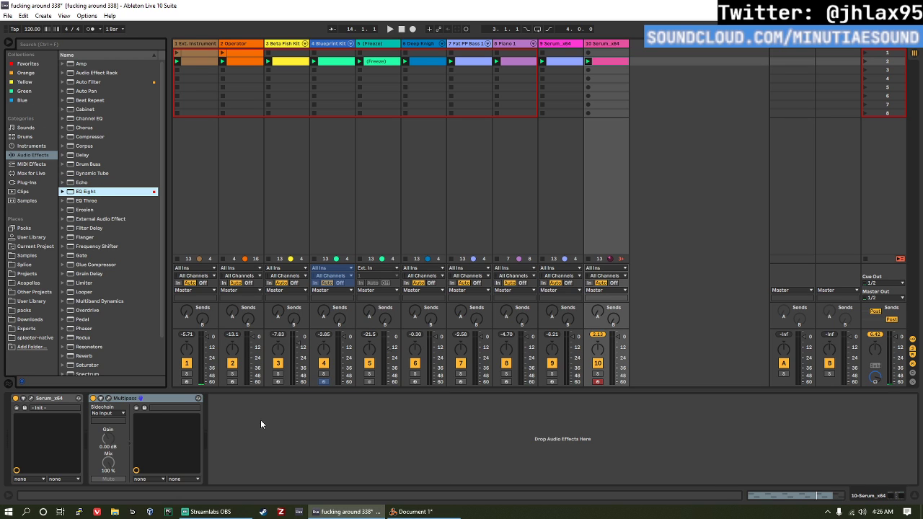
left_click_drag(262, 424, 313, 448)
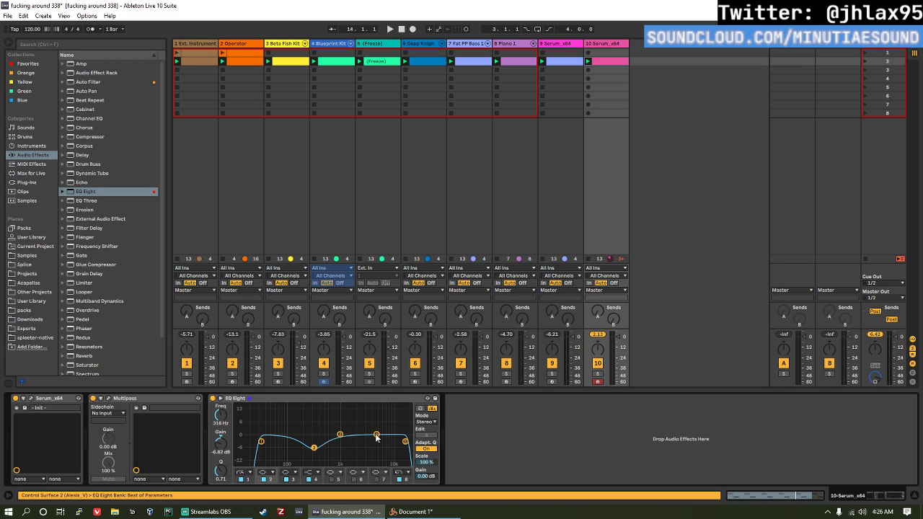
left_click_drag(431, 477, 431, 454)
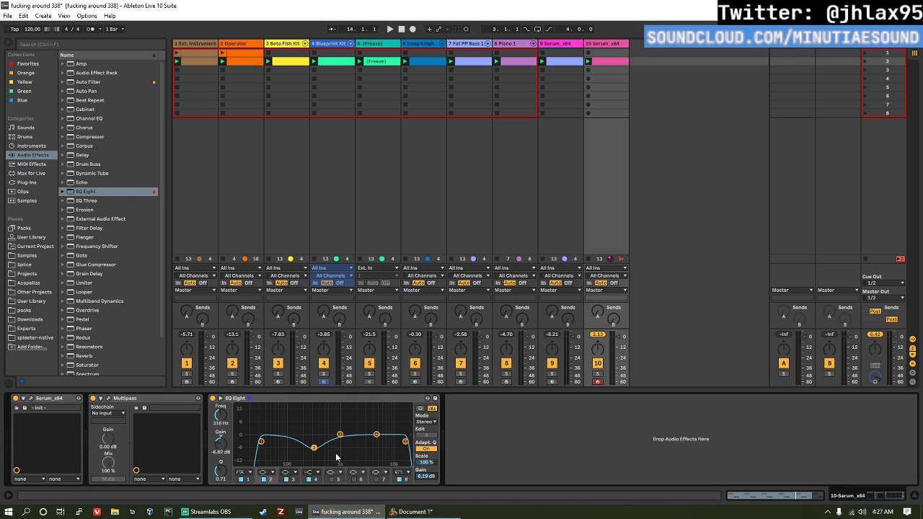
Step: During playback, set EQ Eight's band 2 to 653 Hz, -11.5 dB and Q 0.16, and raise the output gain to 10.9 dB
key("space")
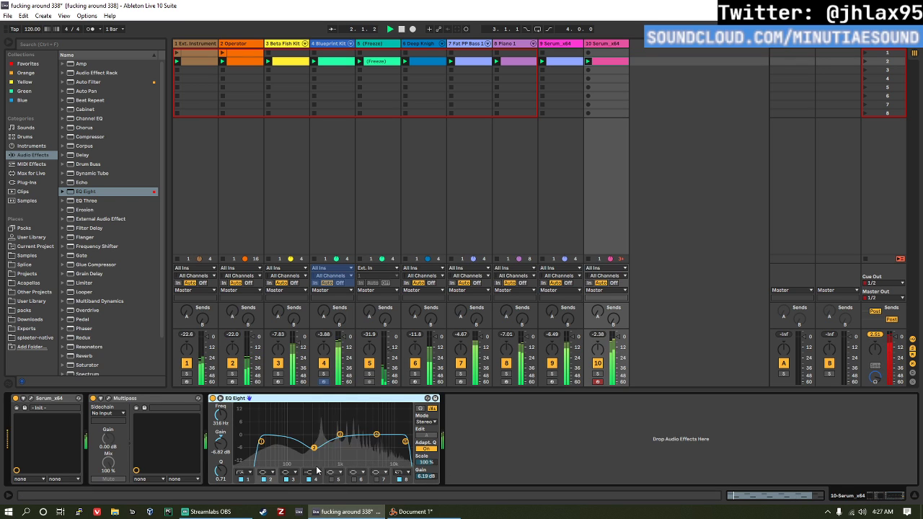
left_click_drag(314, 448, 331, 456)
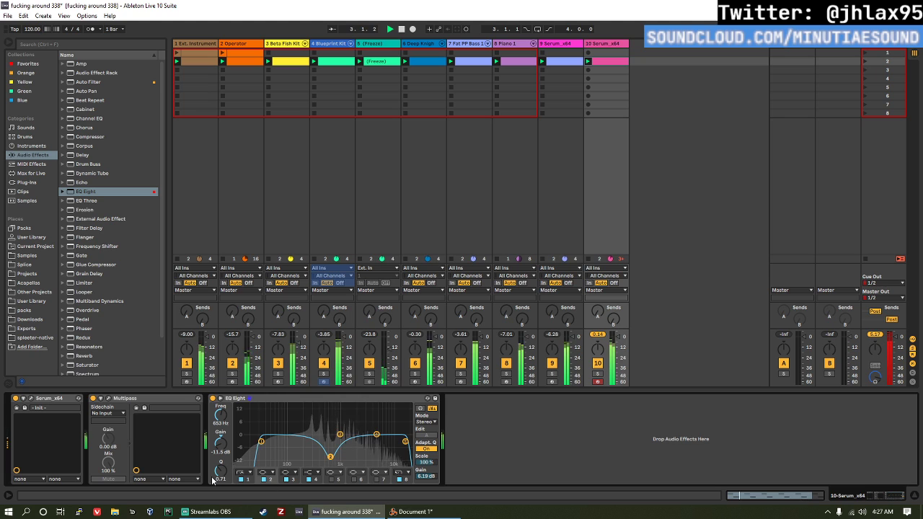
left_click_drag(213, 481, 213, 505)
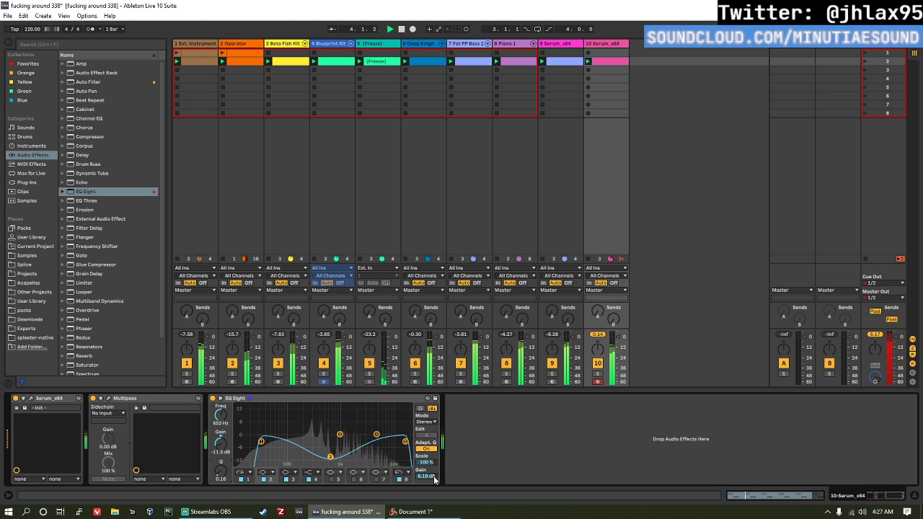
left_click_drag(435, 479, 448, 477)
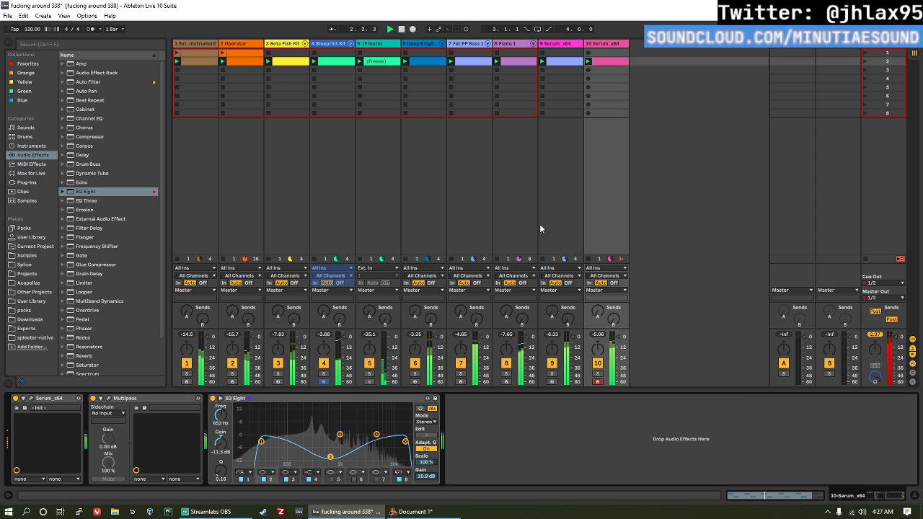
Step: Copy track 10's clip to the slot below, launch the copy and duplicate its loop until it is 7.2.0 long
double_click(607, 66)
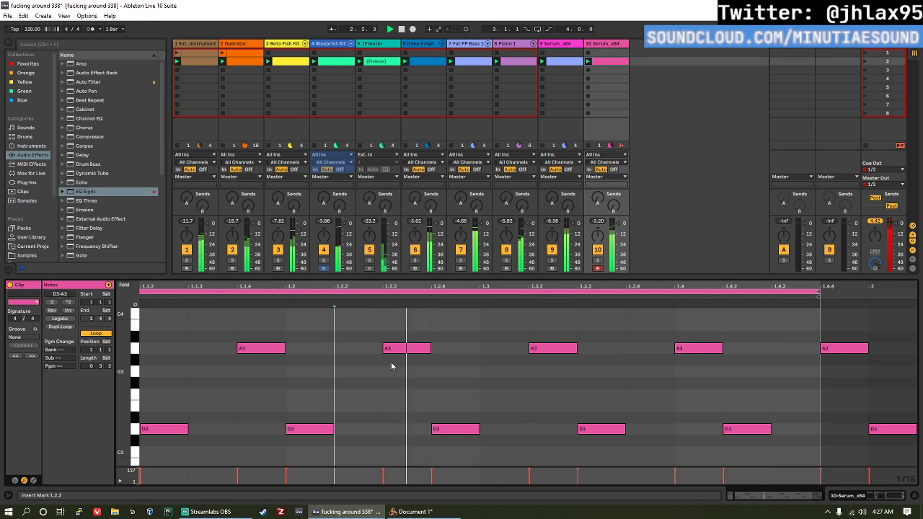
mouse_move(617, 60)
left_mouse_down()
mouse_move(620, 81)
mouse_move(613, 72)
left_mouse_up()
left_click(589, 71)
left_click(626, 310)
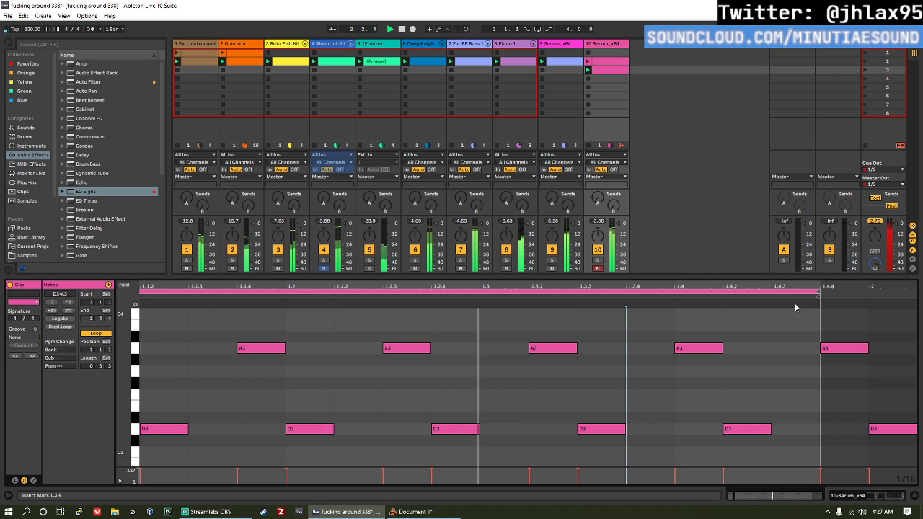
left_click(59, 326)
left_click(60, 327)
left_click(59, 326)
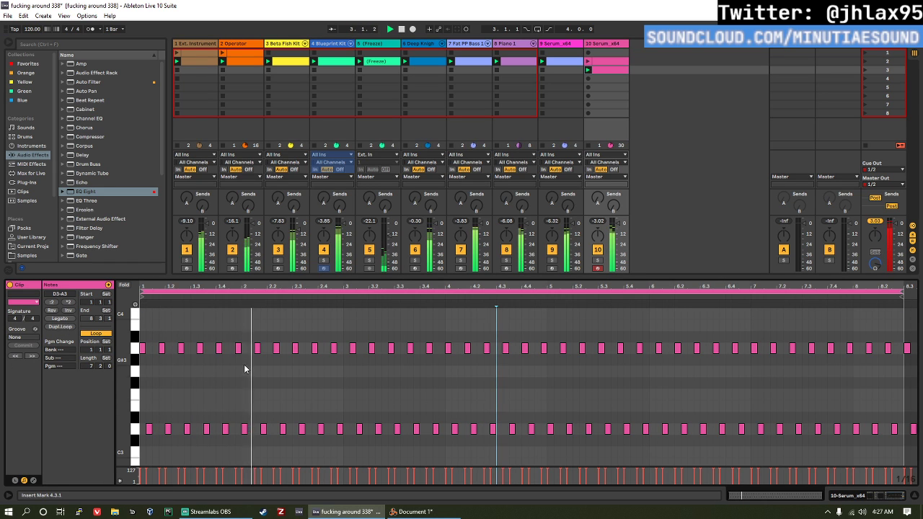
Step: Transpose the clip's upper A3 notes from 1.4.4 to the end up to C4
left_click_drag(237, 361, 918, 289)
key("Up")
key("Up")
key("Up")
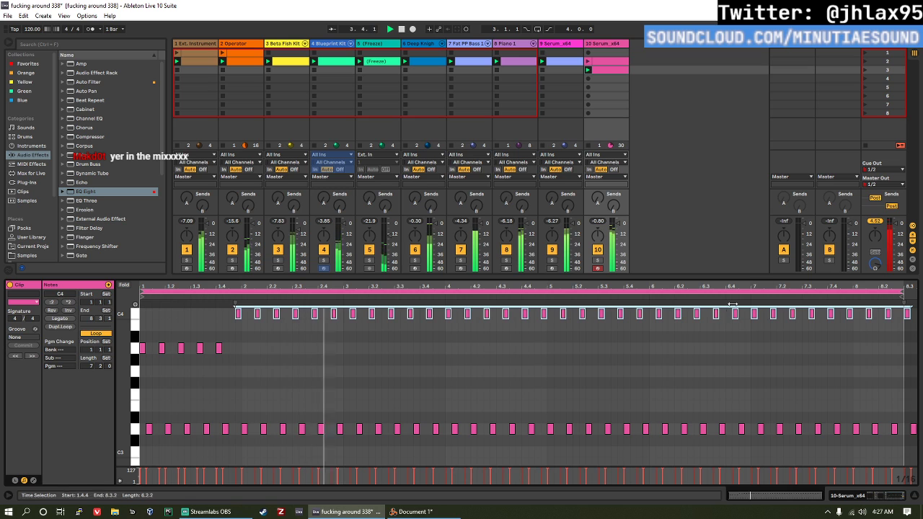
Step: Raise the upper notes from 3.1.2 to the end to D4, resume playback and clear the note selection
scroll(375, 342, "up", 2)
left_click_drag(353, 362, 920, 313)
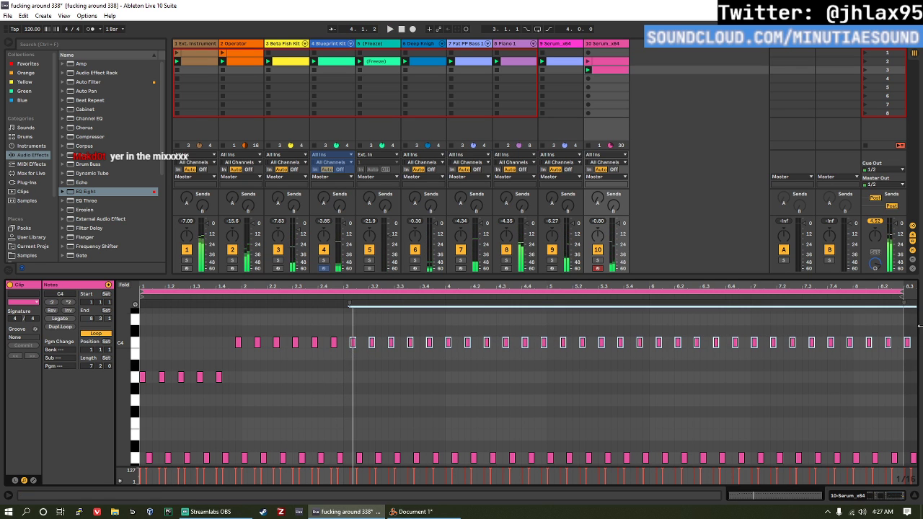
key("Up")
key("Up")
key("space")
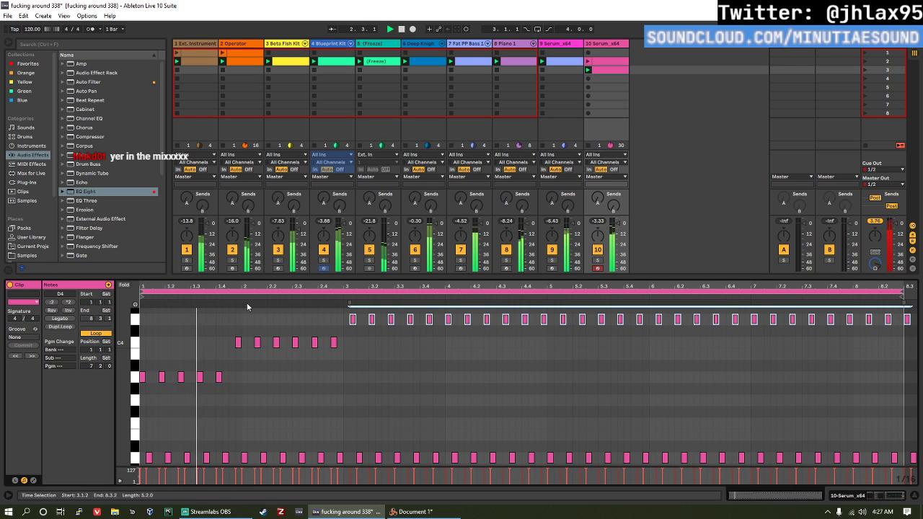
left_click(344, 364)
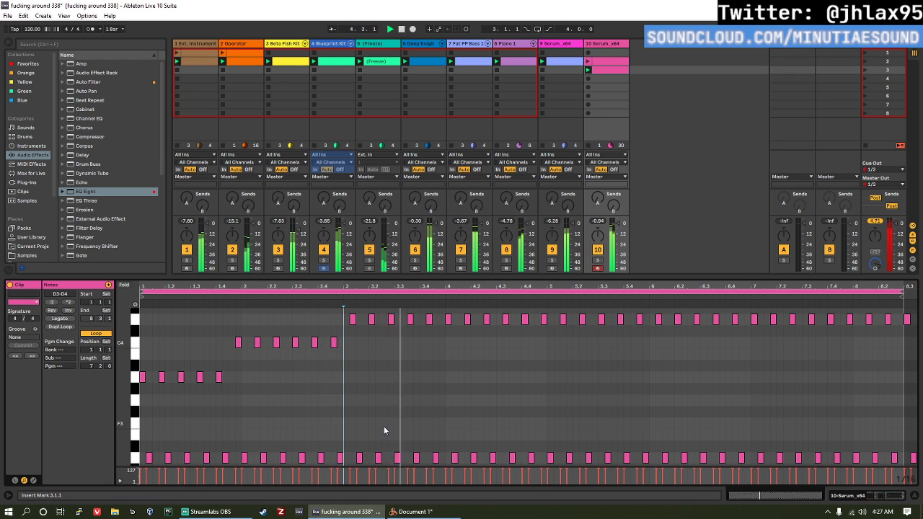
Step: Transpose the lower D3 notes from 3.3.1 to the end up to F3
scroll(375, 440, "down", 2)
left_click_drag(393, 452, 901, 417)
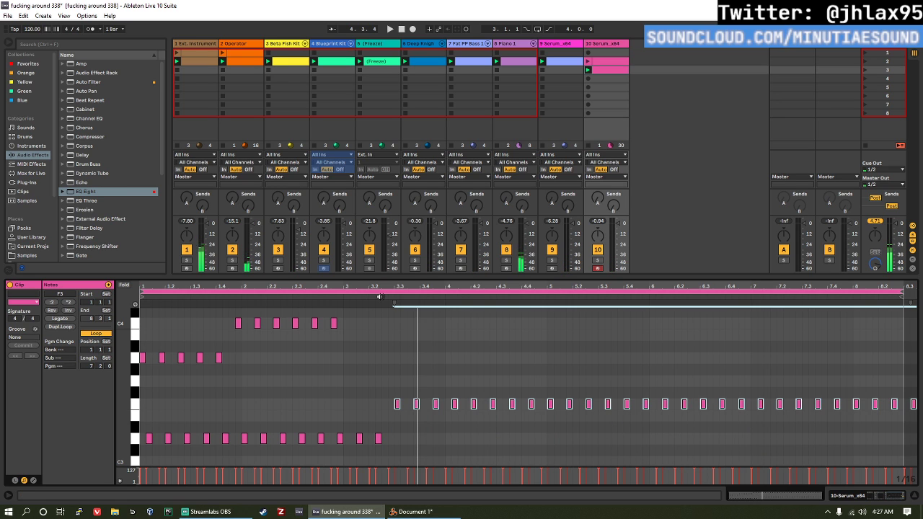
key("Up")
key("Up")
key("Up")
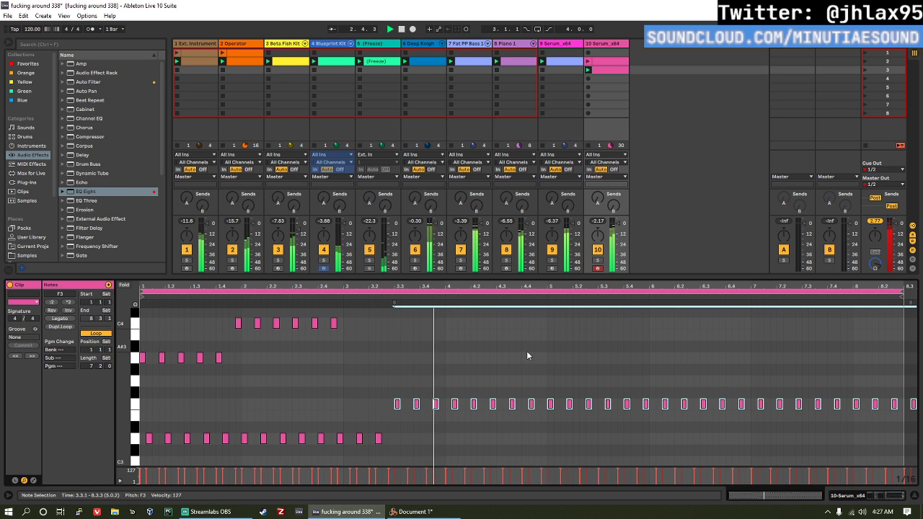
scroll(504, 360, "up", 3)
scroll(496, 386, "down", 1)
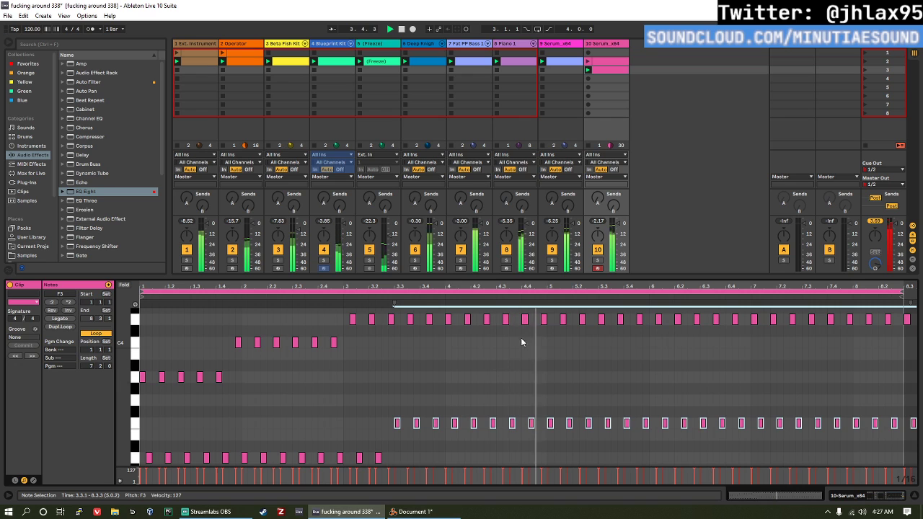
Step: From bar 5 to the end, lower the upper D4 notes to C4 and the lower F3 notes to E3
left_click_drag(556, 338, 911, 316)
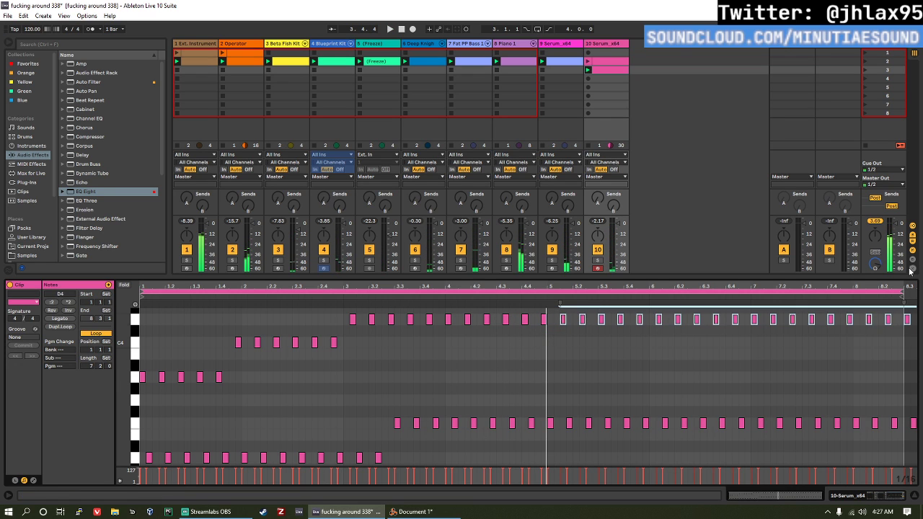
key("Down")
key("Down")
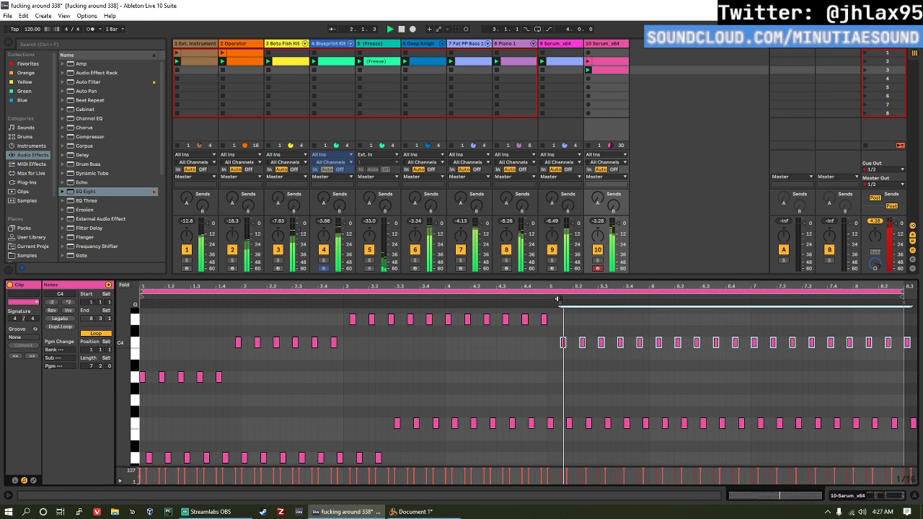
scroll(587, 319, "down", 3)
left_click_drag(564, 425, 918, 384)
key("Down")
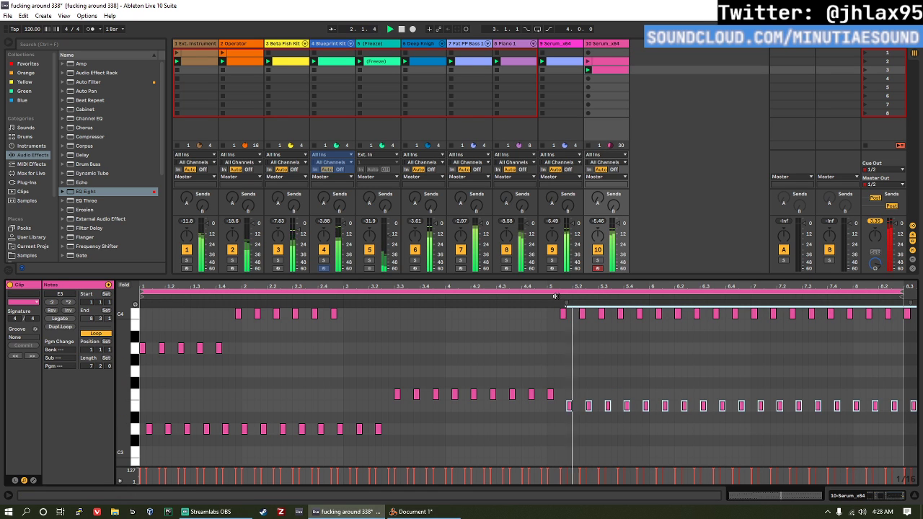
Step: Transpose the lower E3 notes from 7.1.2 to the end down to D3
left_click(627, 356)
scroll(628, 355, "up", 2)
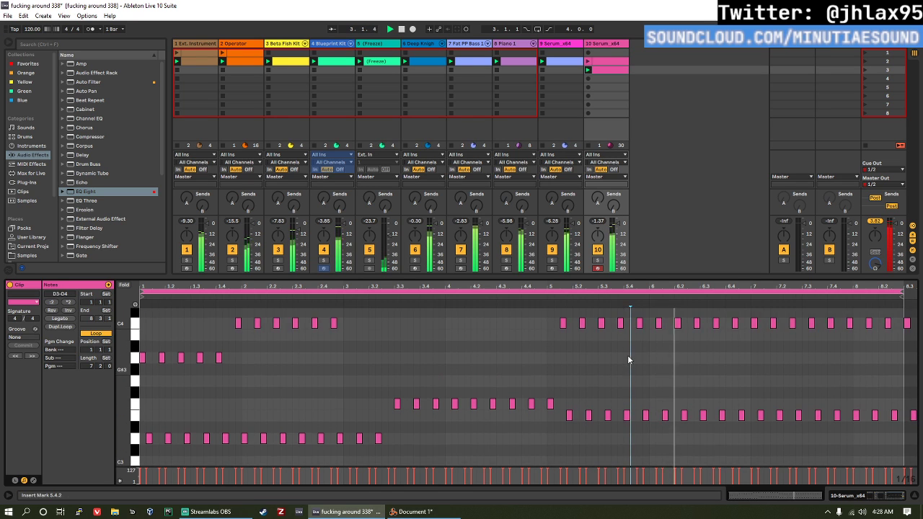
left_click_drag(751, 349, 916, 326)
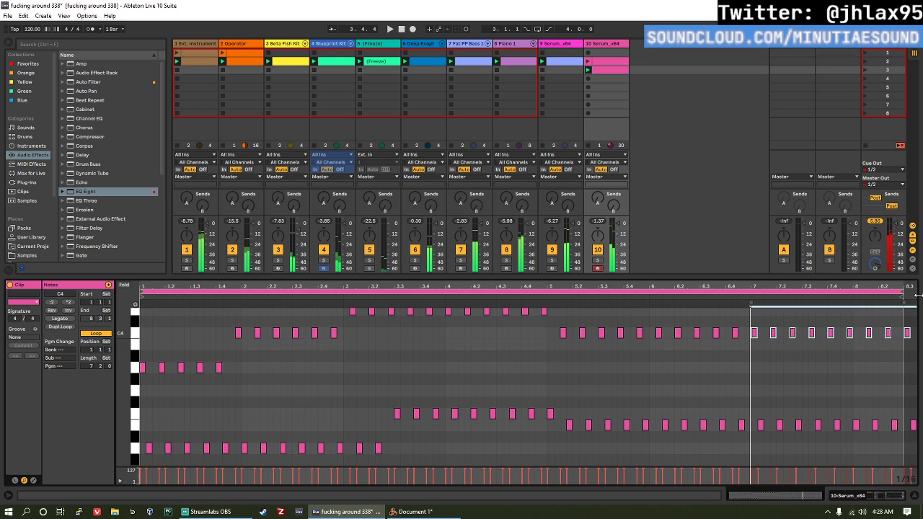
left_click_drag(748, 446, 911, 413)
key("Down")
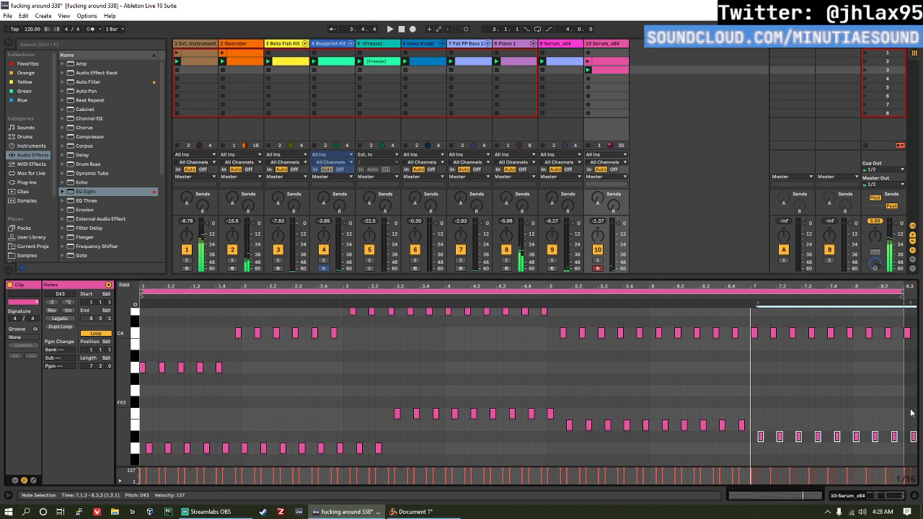
key("Down")
Step: Lower the upper C4 notes from 7.4.1 to the end to A3, play the result and return to track 10's devices
left_click_drag(830, 362, 907, 346)
key("Down")
key("Down")
key("Down")
key("space")
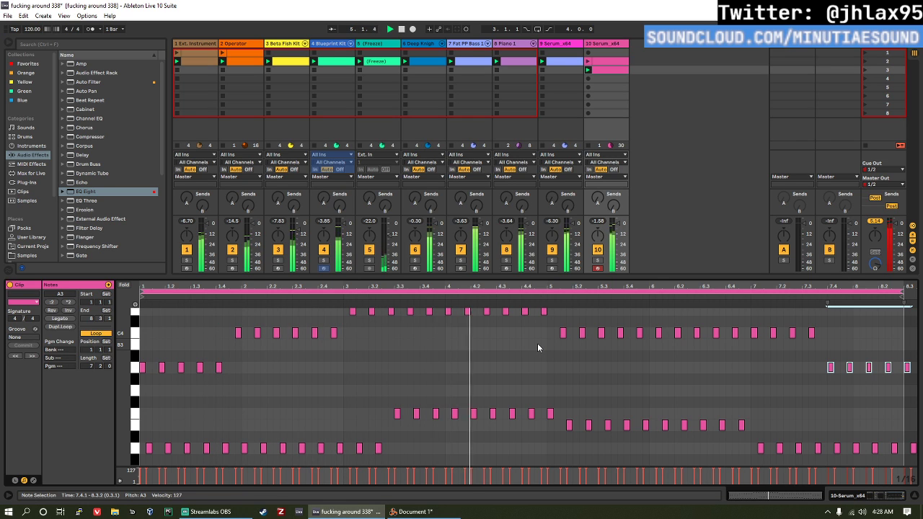
left_click(609, 109)
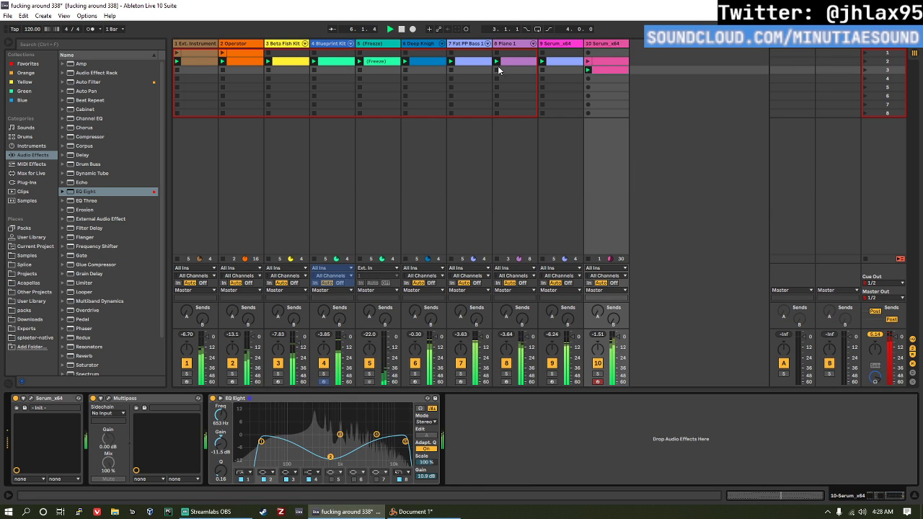
left_click(26, 182)
scroll(125, 161, "down", 10)
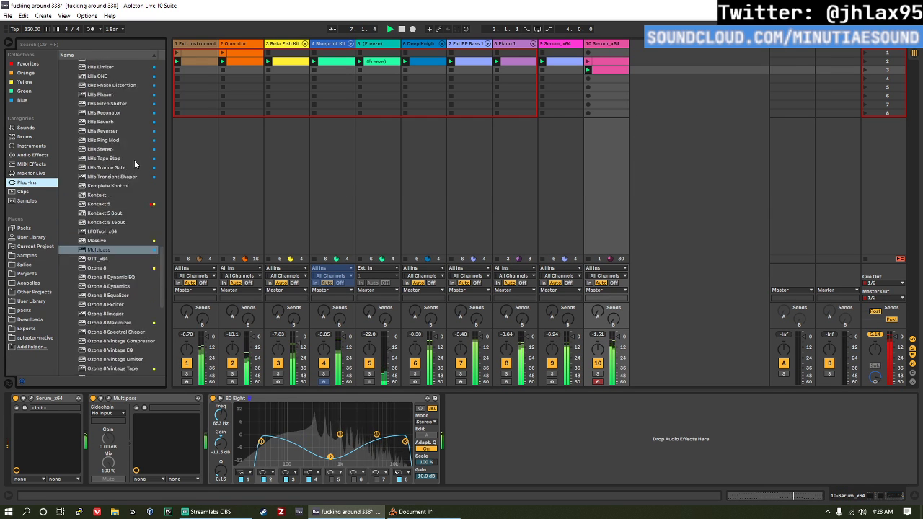
scroll(126, 161, "up", 3)
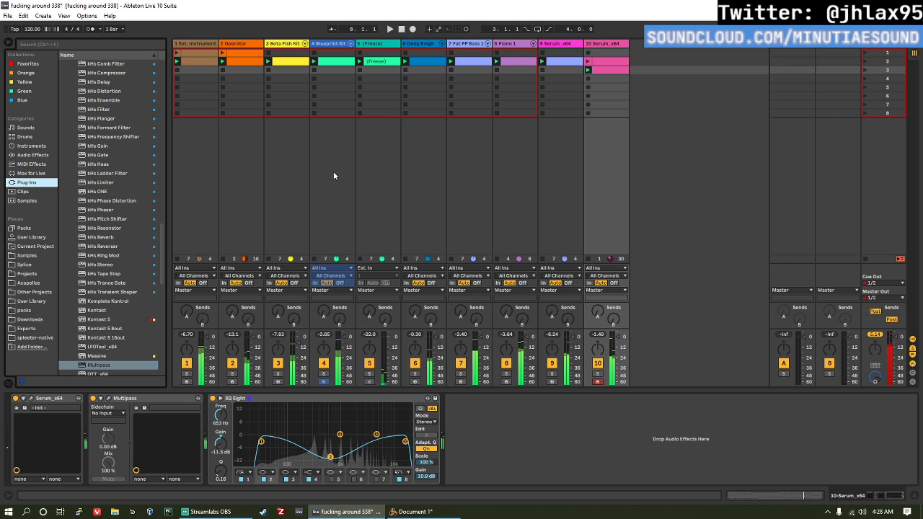
Step: Audition tracks 6, 3, 5 and 4 in solo during playback, finishing with the Deep Knight Kit track soloed
left_click(289, 47)
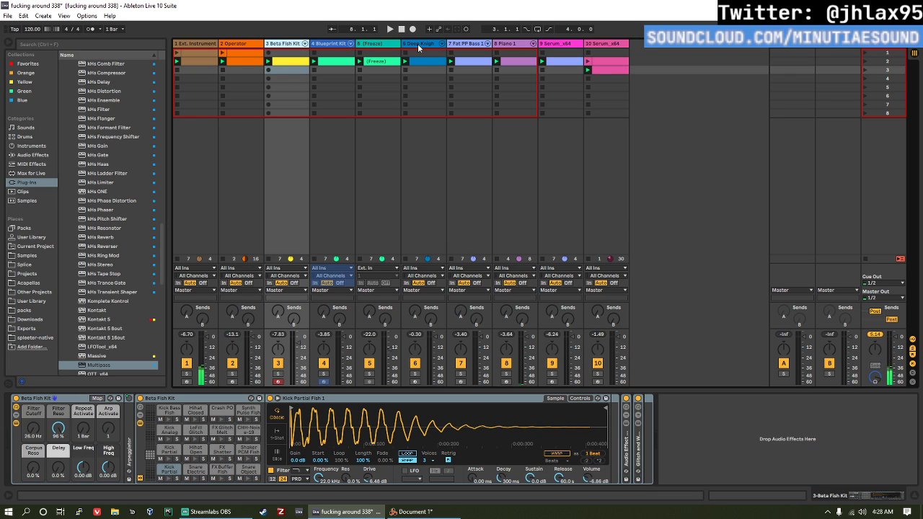
left_click(414, 376)
key("space")
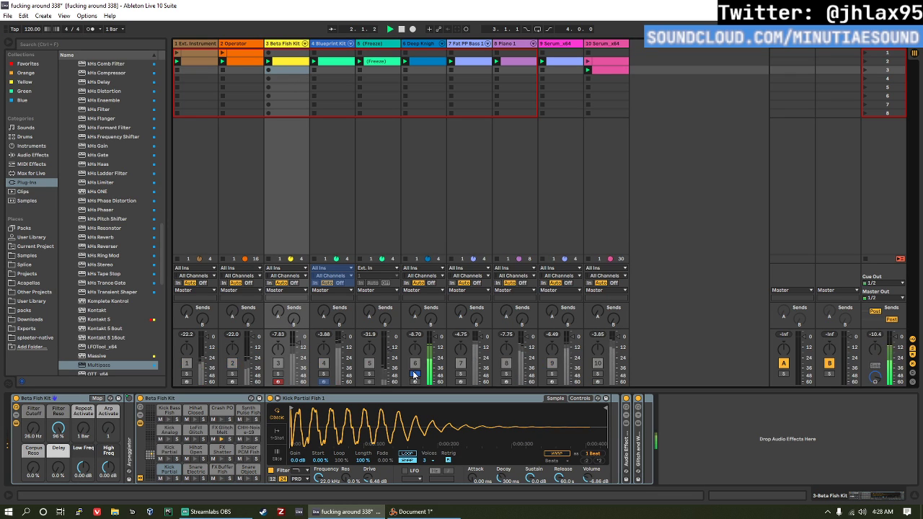
left_click(279, 375)
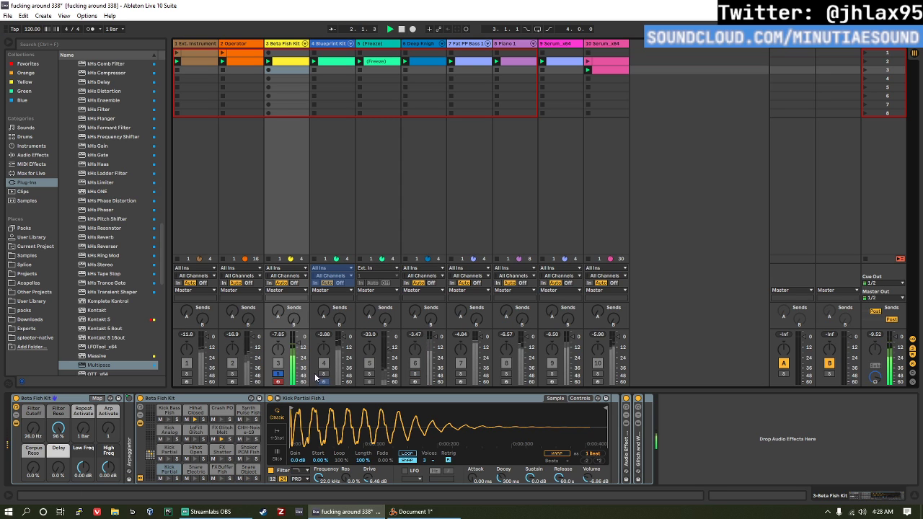
left_click(370, 375)
left_click(323, 375)
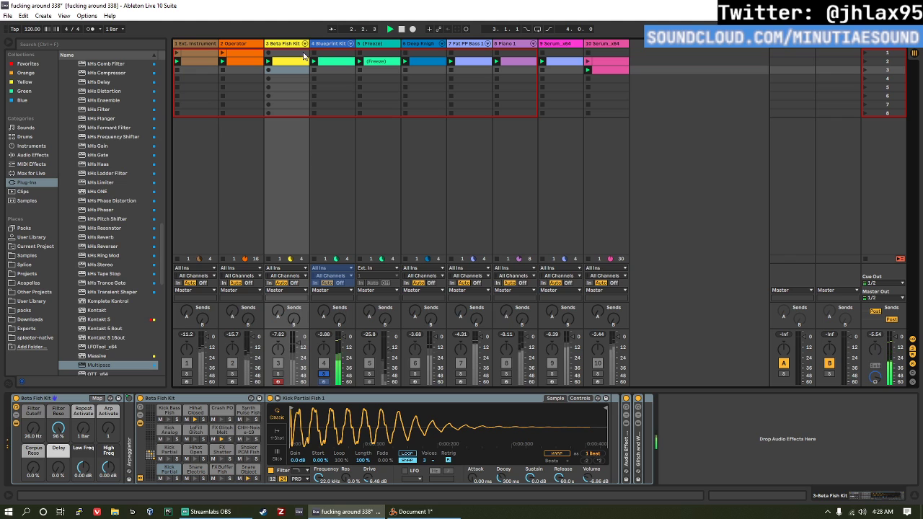
left_click(415, 373)
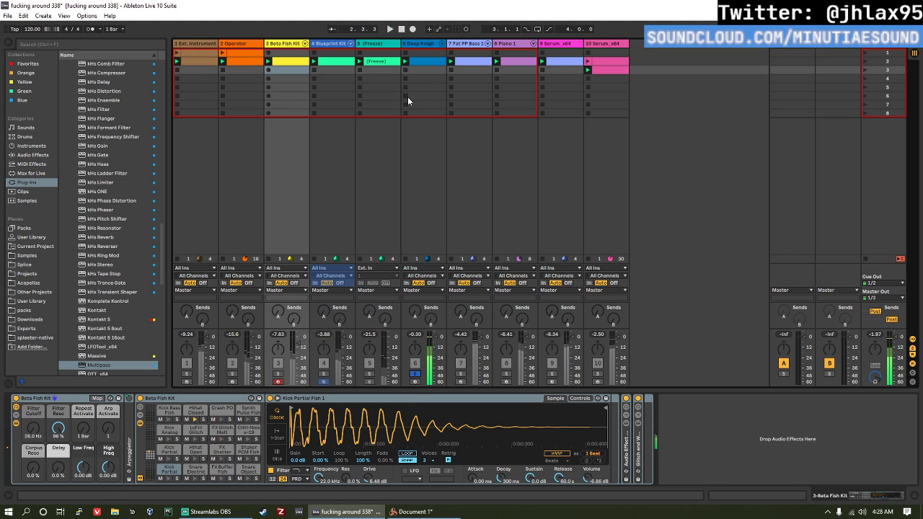
Step: Move the Deep Knight Kit track directly after the Blueprint Kit track and group the two tracks
left_click(428, 40)
left_click_drag(362, 51, 359, 44)
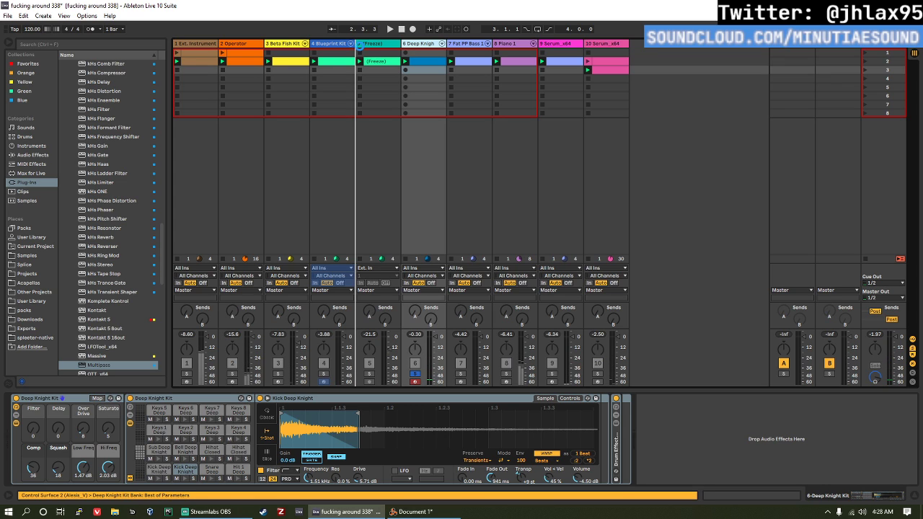
left_click_drag(364, 77, 359, 73)
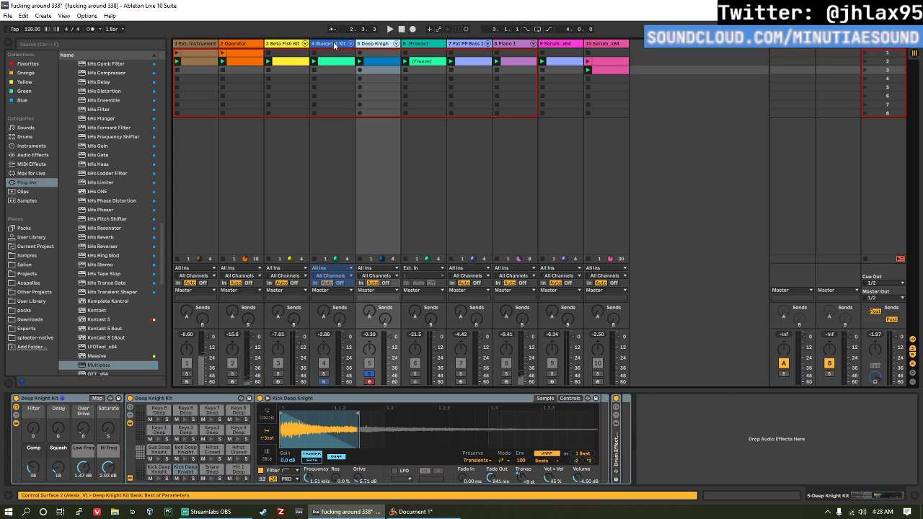
left_click(334, 44)
key("ctrl+g")
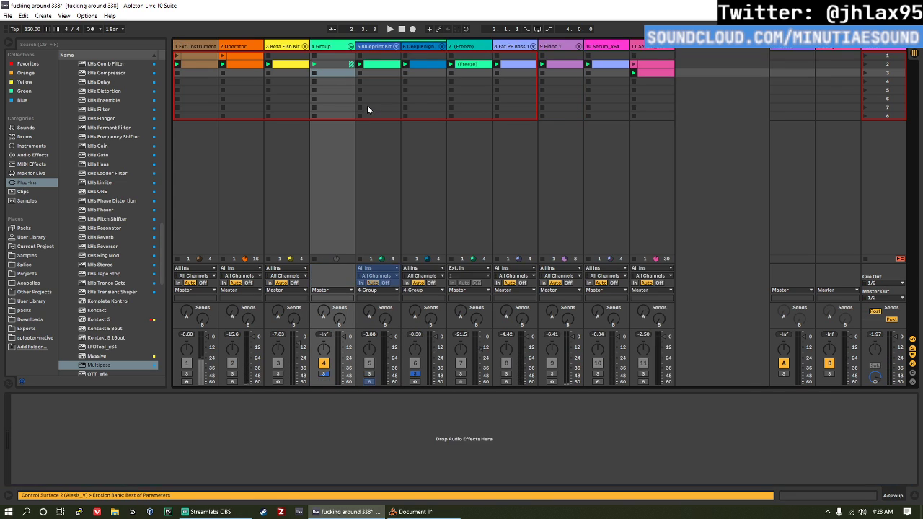
Step: Add EQ Eight to the drum group and boost band 2 by 4.83 dB at 102 Hz with a lower Q
left_click(8, 155)
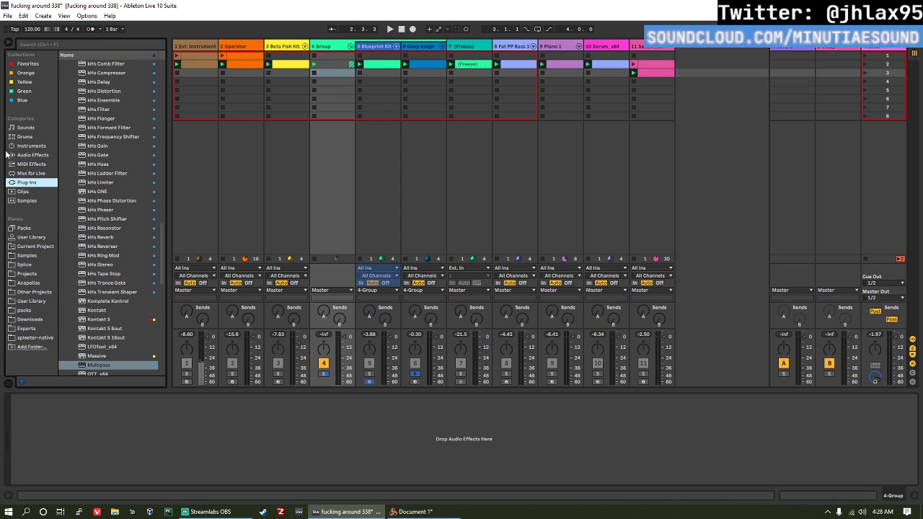
left_click_drag(99, 196, 153, 458)
left_click_drag(107, 438, 91, 426)
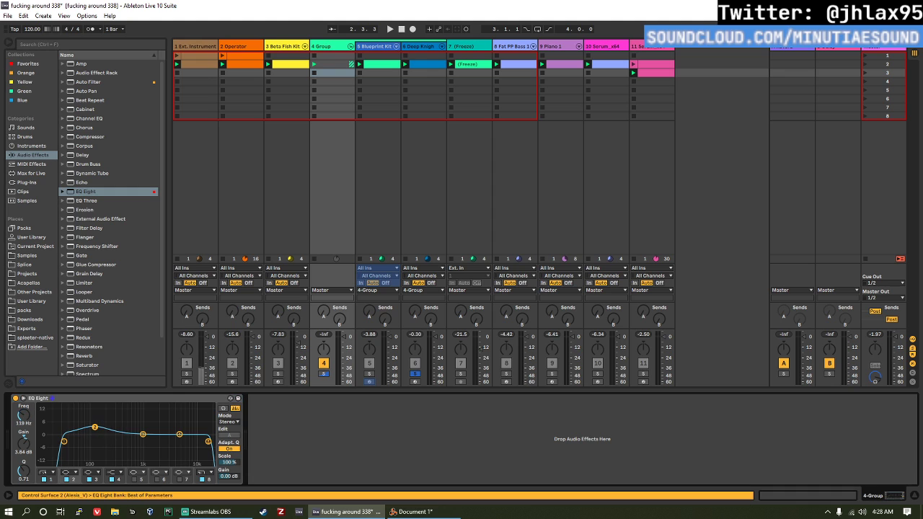
key("space")
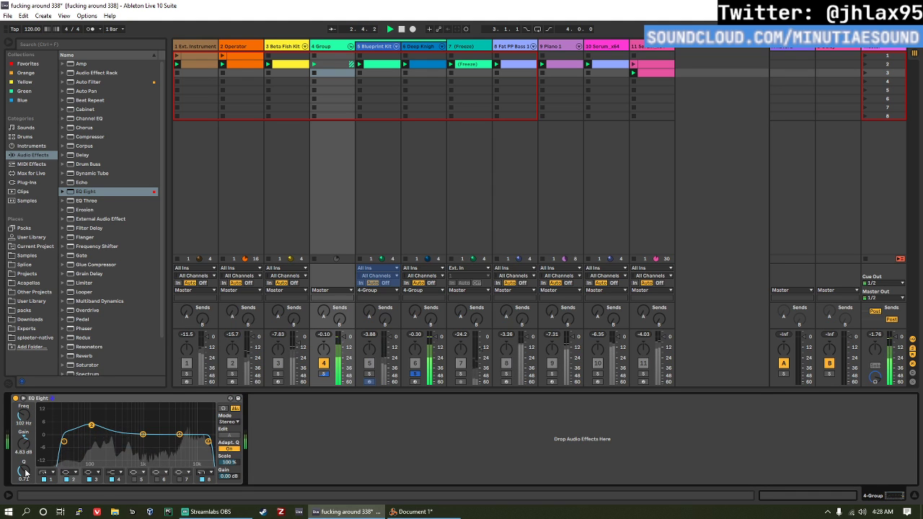
left_click_drag(25, 470, 24, 489)
Step: Cut the group EQ's band 3 by 10.5 dB at 516 Hz, raise its output gain to 6.38 dB and unsolo track 6
left_click(143, 434)
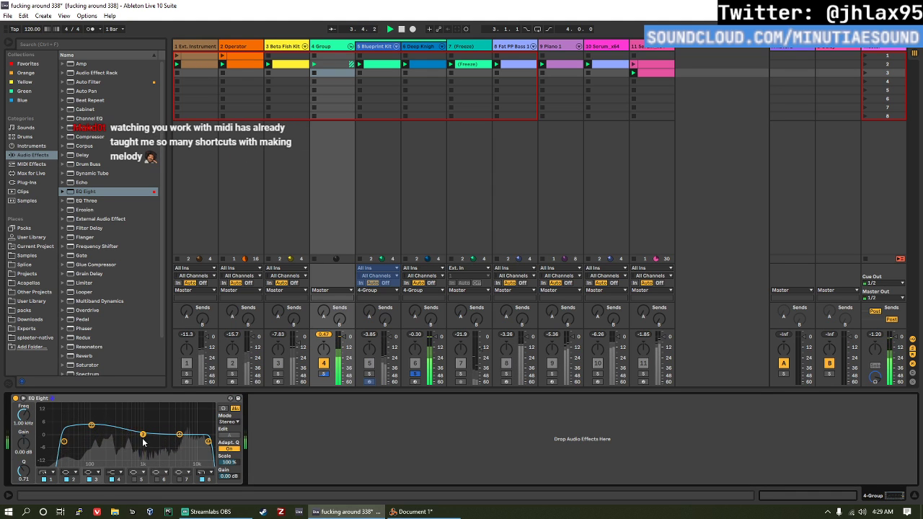
left_click_drag(137, 445, 123, 447)
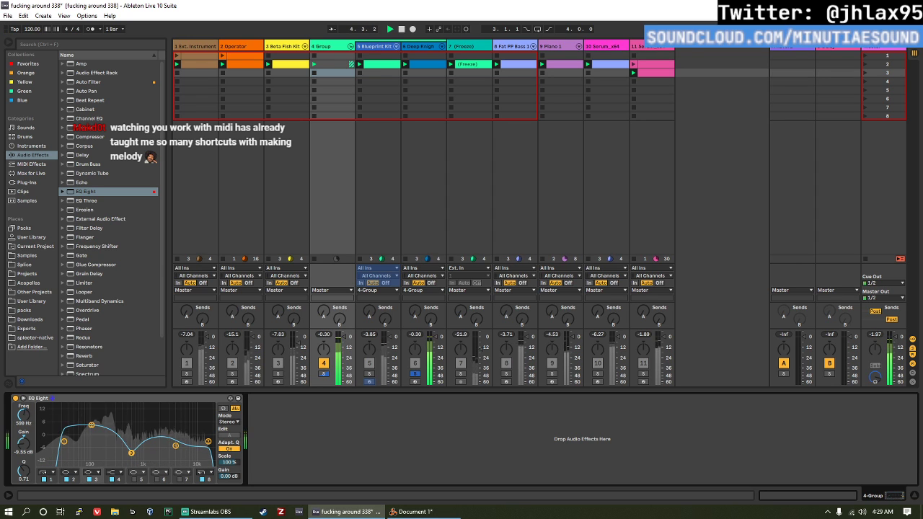
left_click_drag(131, 453, 143, 453)
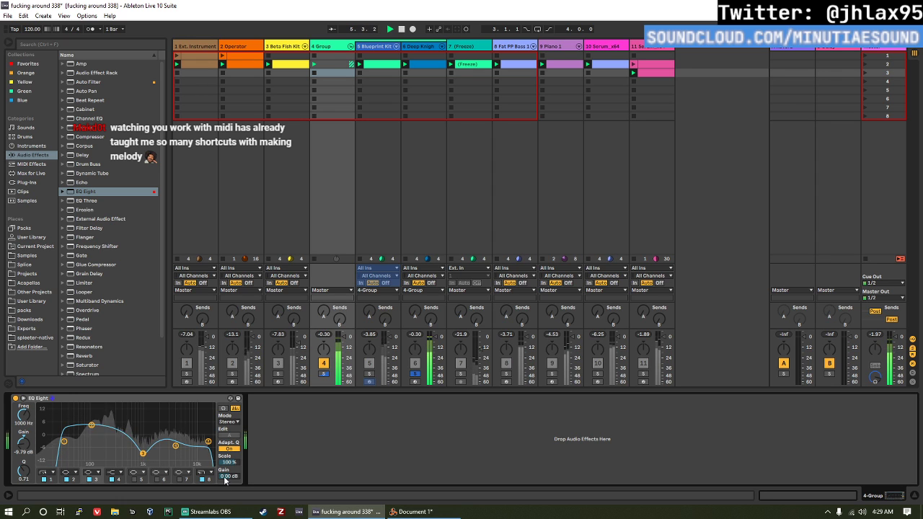
left_click(413, 374)
left_click_drag(229, 476, 228, 467)
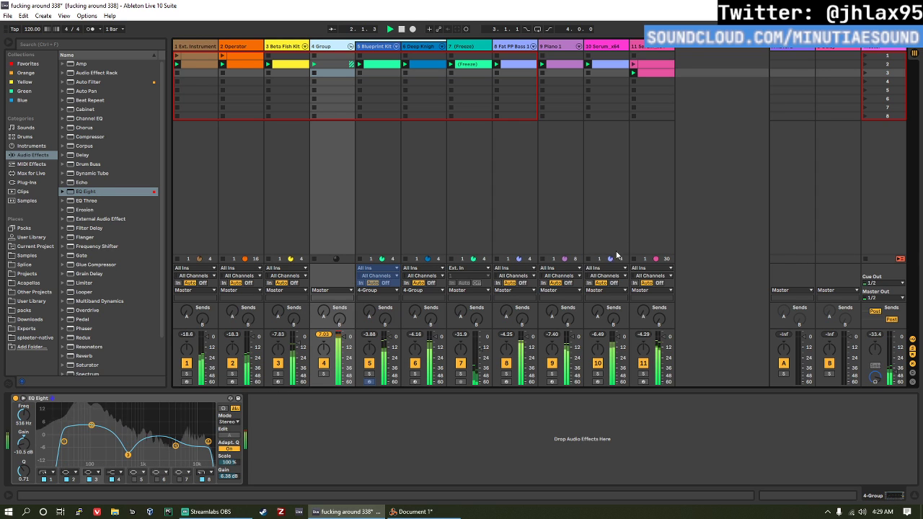
Step: Reset the master's peak level and play the full mix with the equalized drum group
key("space")
left_click(875, 335)
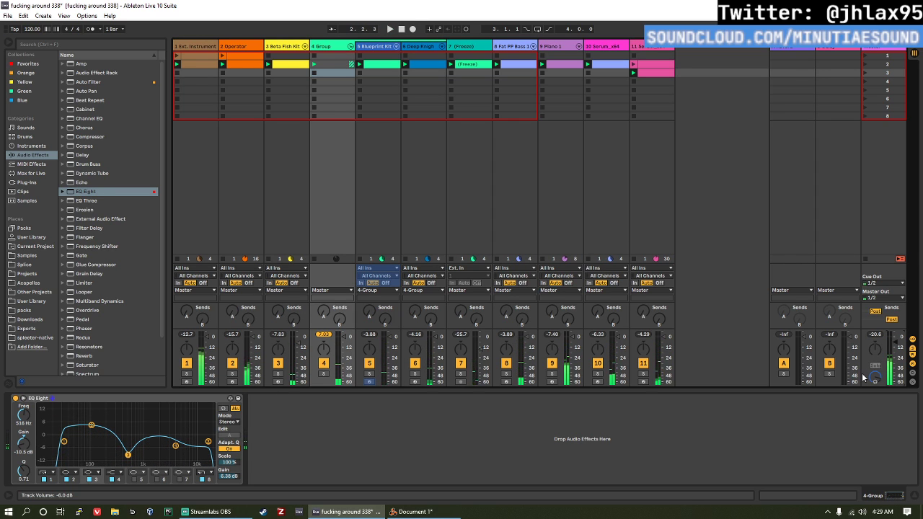
key("space")
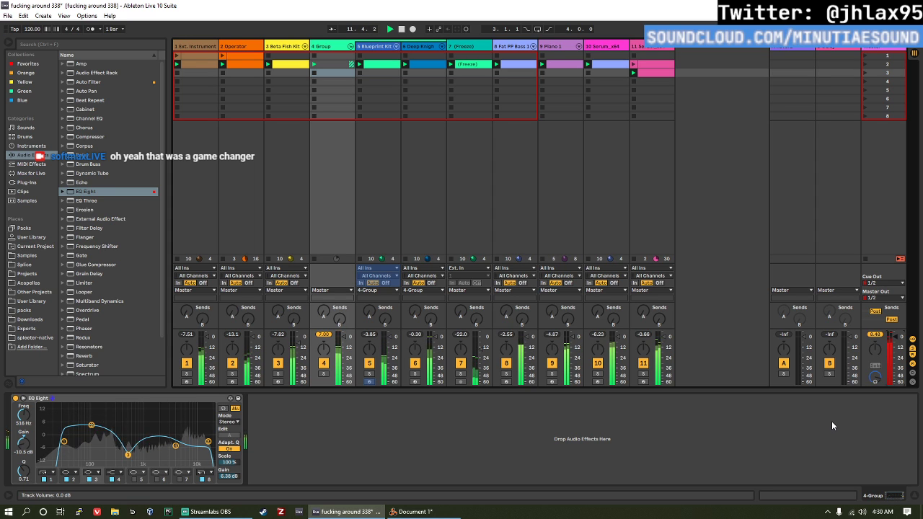
key("space")
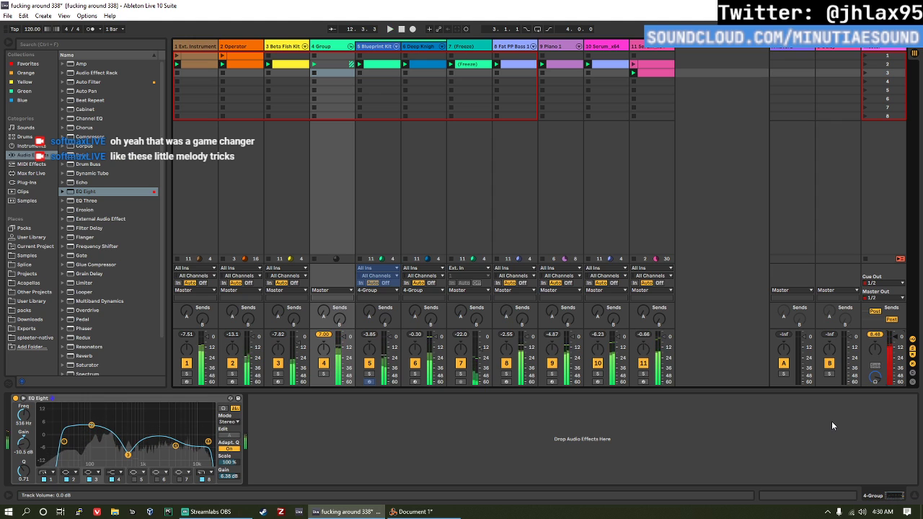
Step: Duplicate the scene 3 clip on Serum track 11 into scene 4, launch the copy and open its notes
left_click(652, 74)
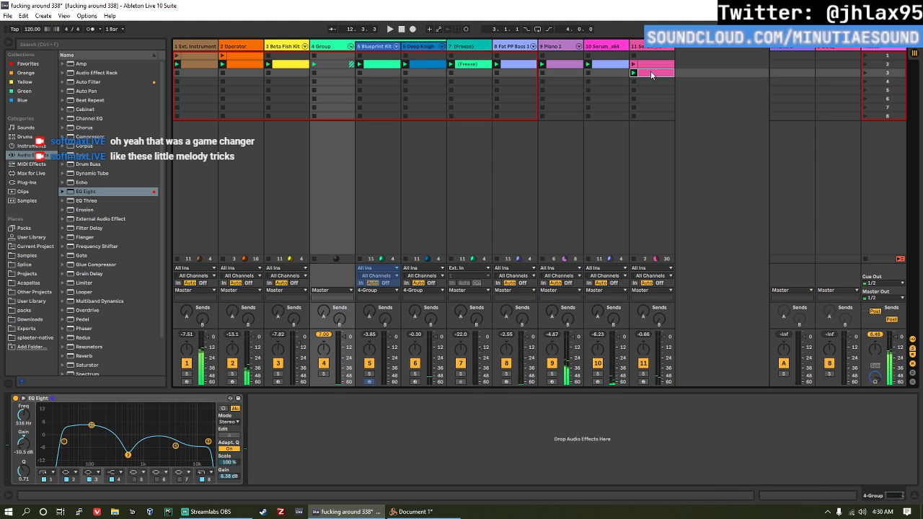
key("ctrl+d")
left_click(635, 82)
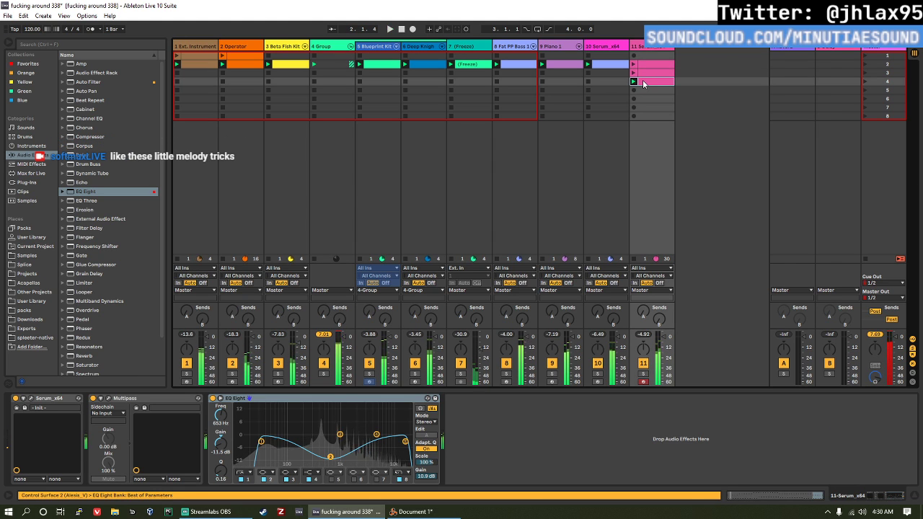
double_click(643, 80)
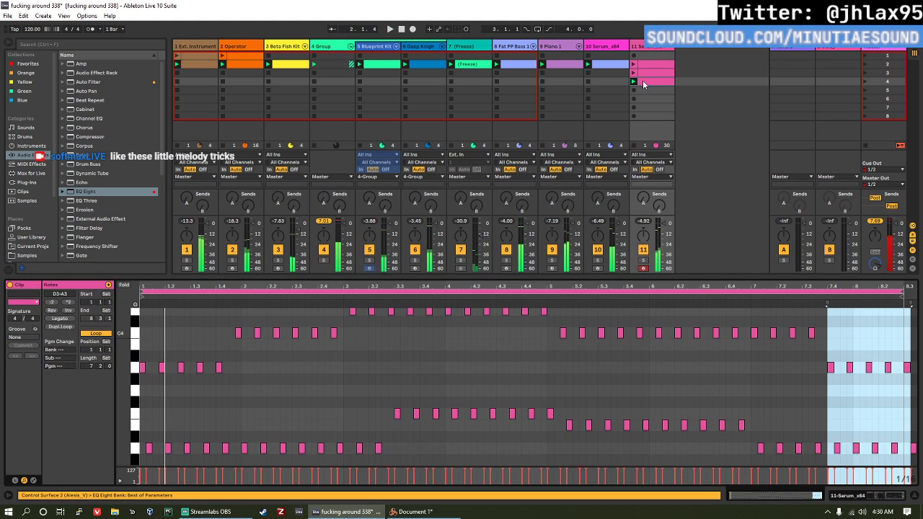
Step: Add a G3 note at 1.2.2 and a D4 note at beat 2.2 in the duplicated clip
double_click(174, 390)
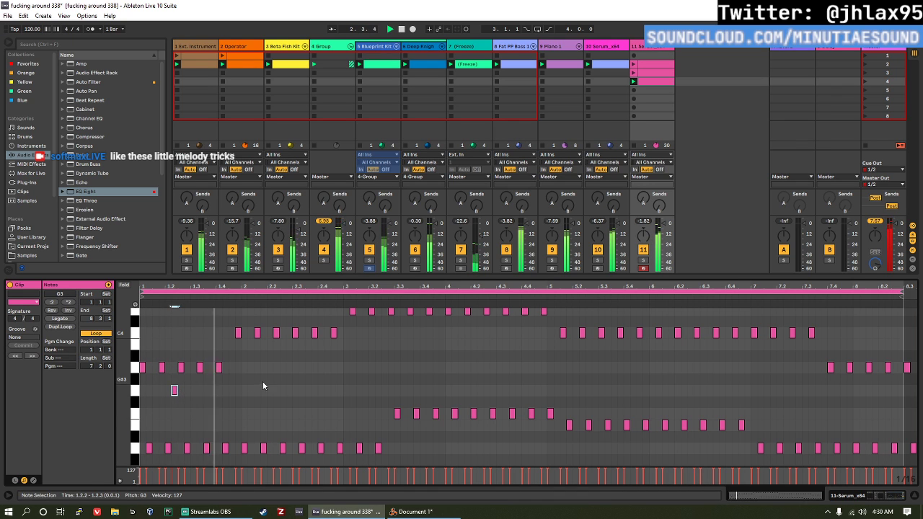
left_click(272, 354)
double_click(271, 353)
key("space")
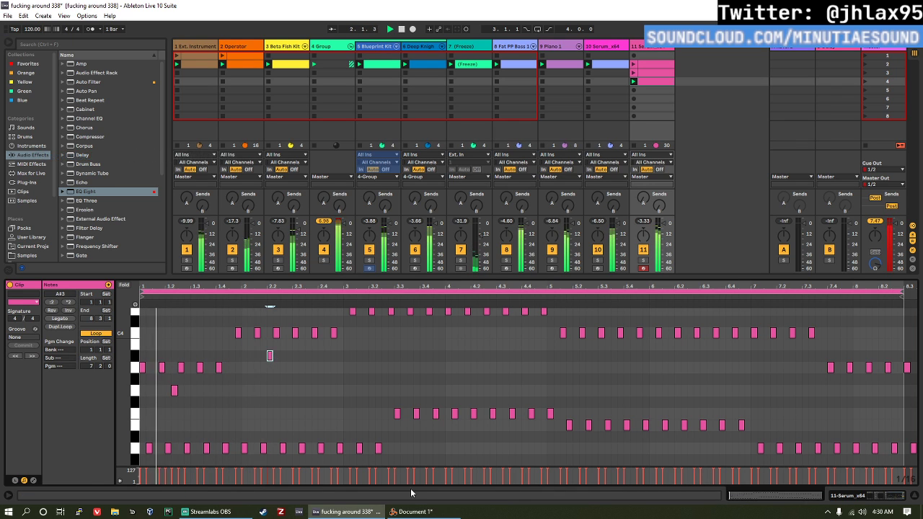
key("Up")
key("Up")
key("Up")
key("Up")
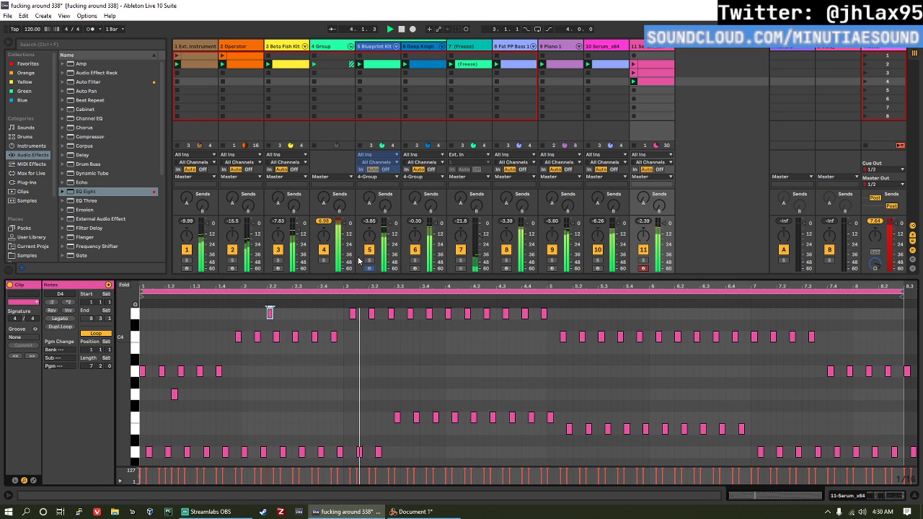
Step: Add an F4 note in beat 3.2 and shift it one sixteenth to 3.2.3
scroll(325, 360, "up", 2)
double_click(378, 317)
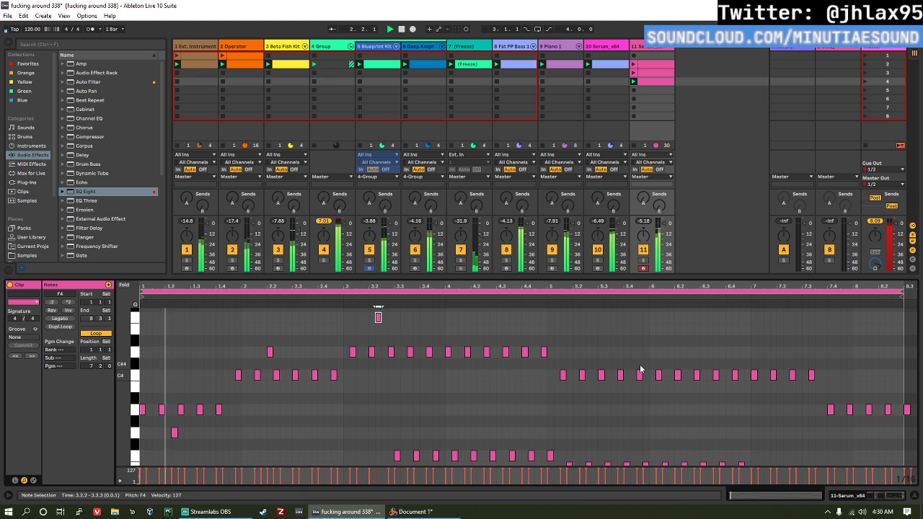
key("Right")
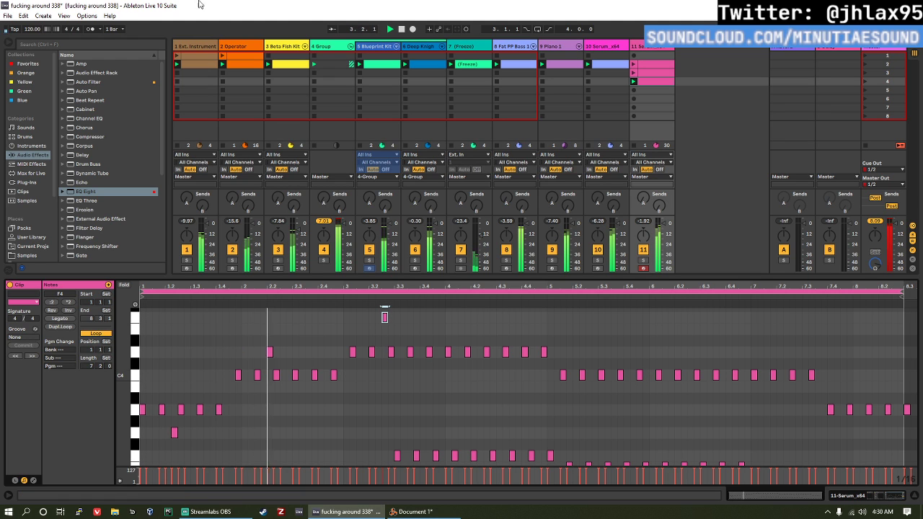
scroll(404, 347, "down", 1)
scroll(425, 352, "up", 1)
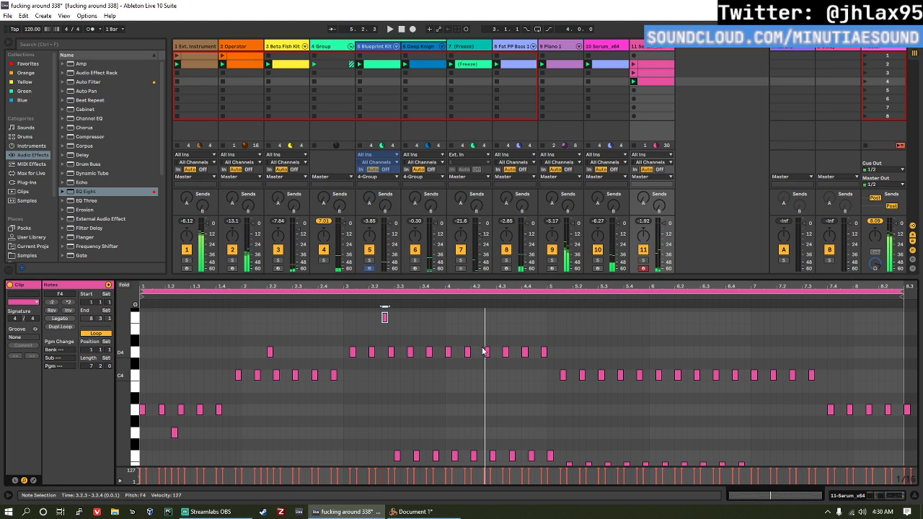
Step: Add an E4 note at 4.2.2 and a G3 note at 4.3.4
double_click(482, 329)
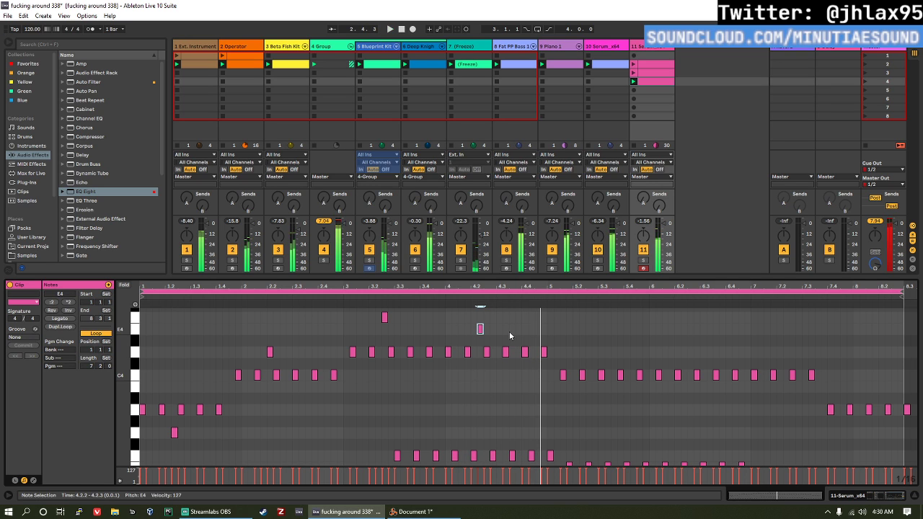
left_click(517, 432)
double_click(519, 433)
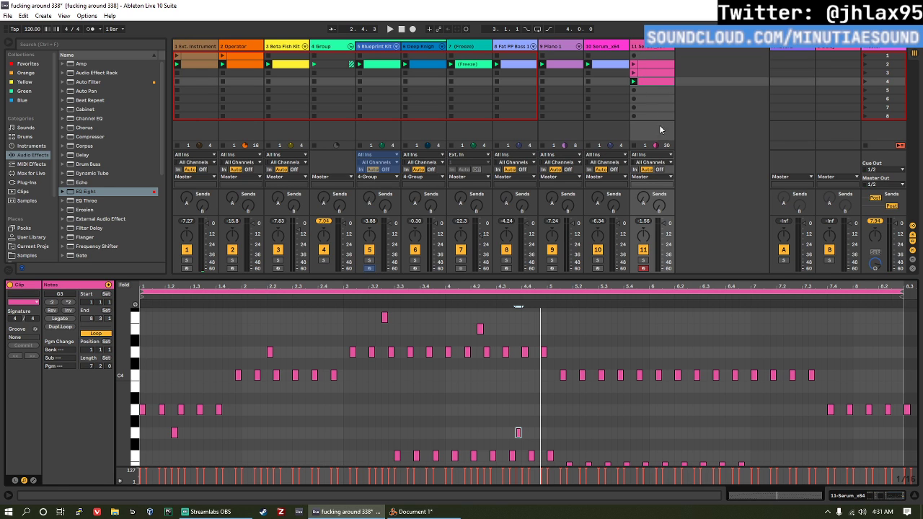
Step: View track 11's scene 2 clip, relaunch the edited scene 4 clip and review its notes during playback
left_click(641, 79)
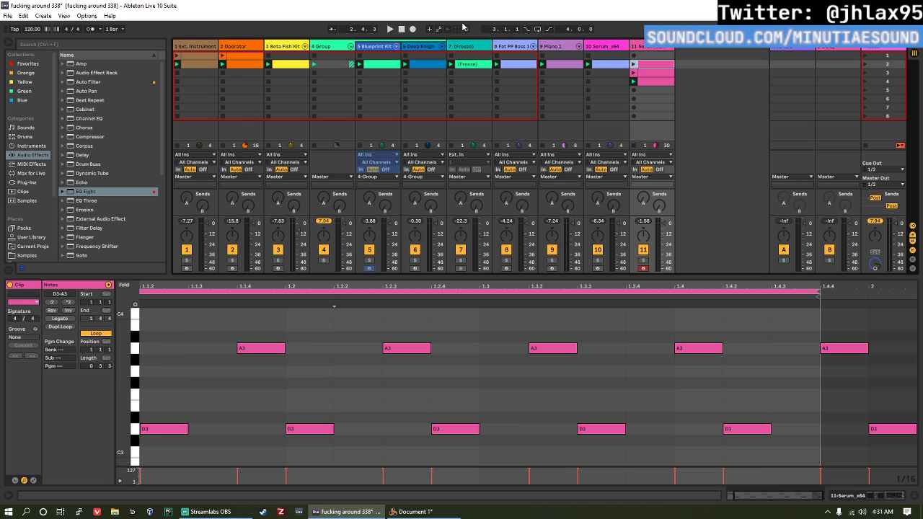
left_click(466, 29)
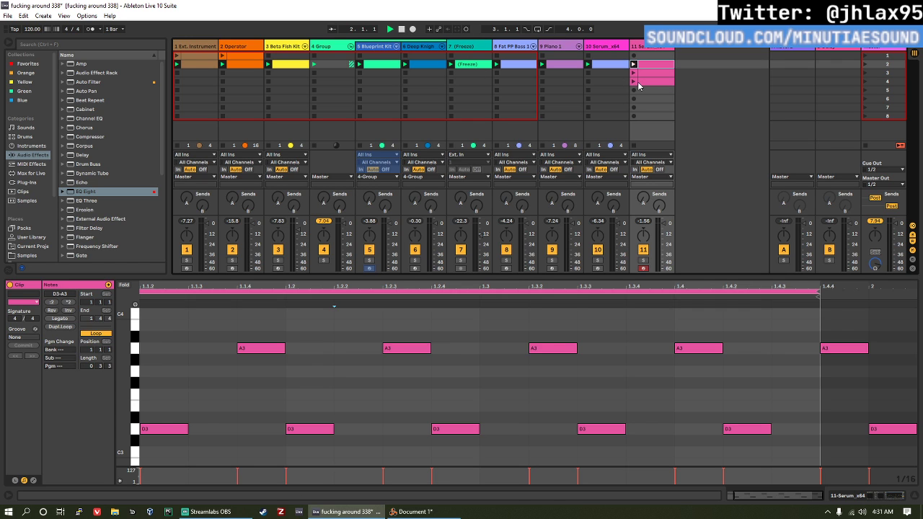
left_click(637, 82)
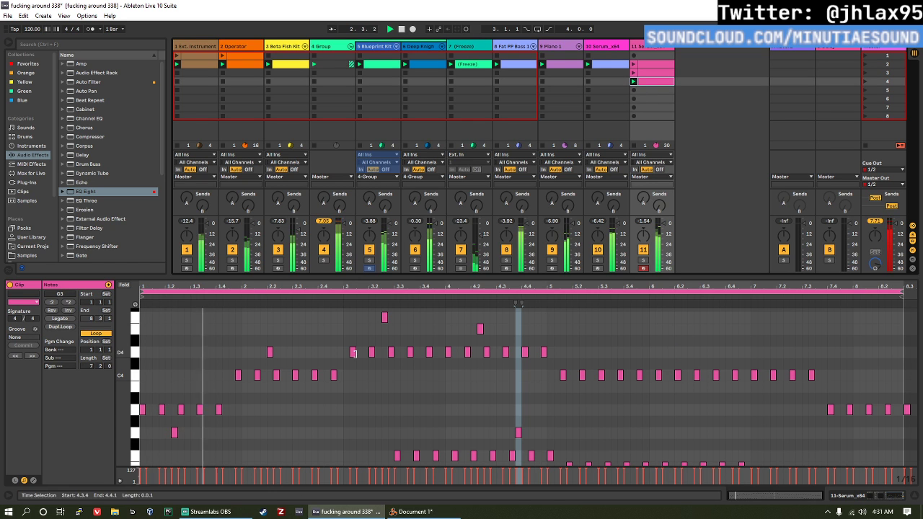
scroll(492, 359, "down", 3)
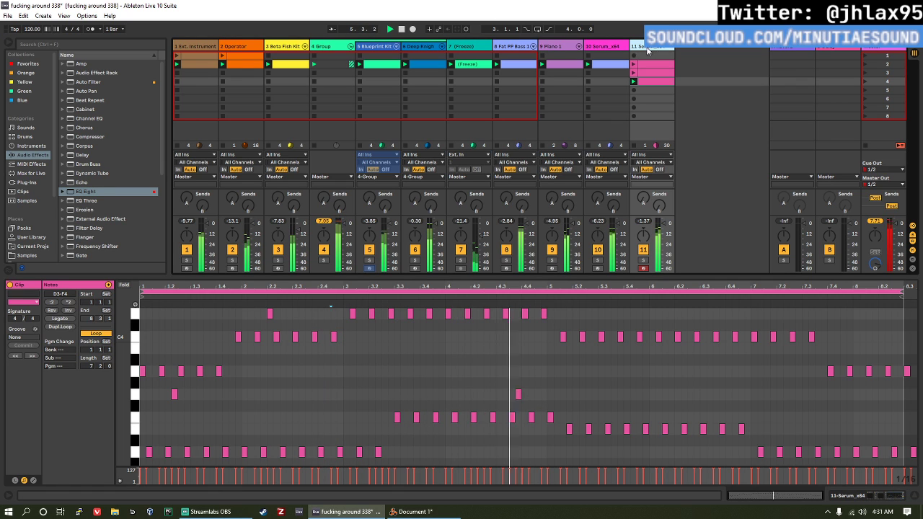
Step: Add F4 notes at 5.3.3 and 6.3.2 in track 11's scene 4 clip
scroll(620, 339, "up", 2)
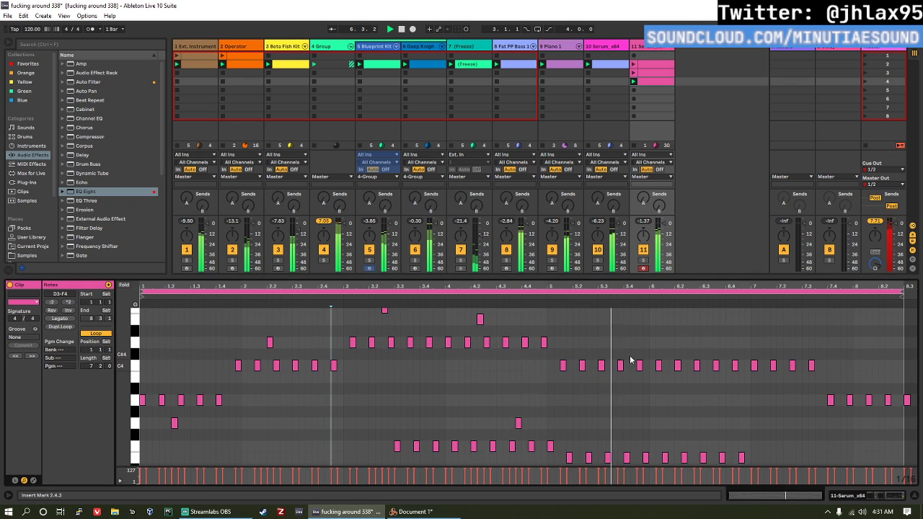
scroll(618, 328, "up", 2)
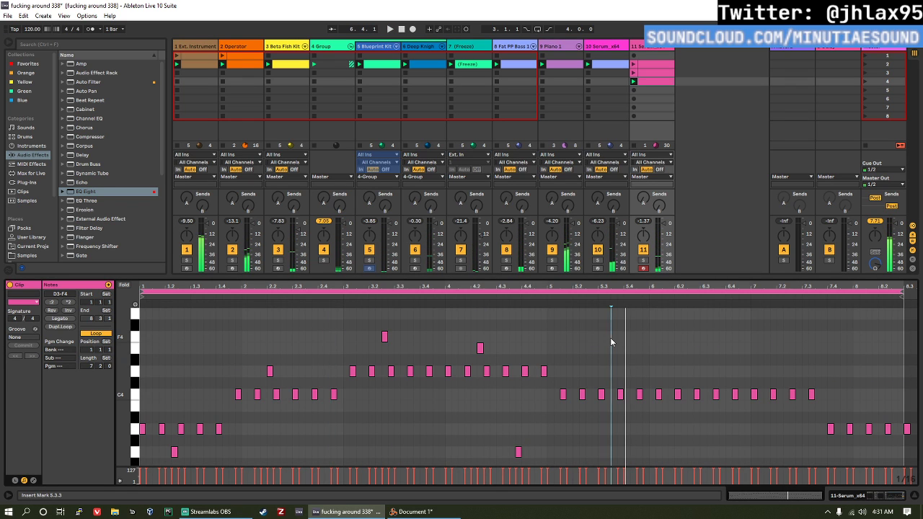
double_click(611, 337)
key("Right")
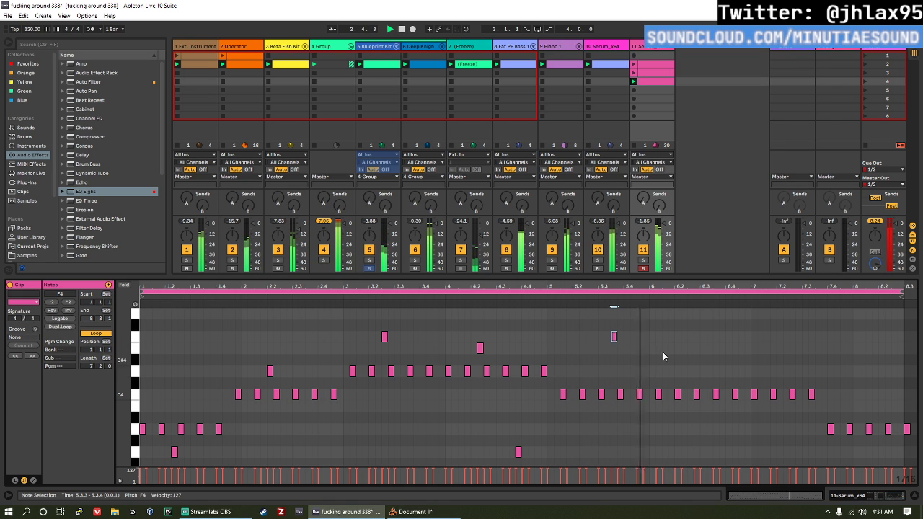
left_click(713, 337)
double_click(712, 338)
Step: Add a G3 note at 7.1.3 and an E4 note at 7.3.1 in the clip
scroll(757, 427, "down", 1)
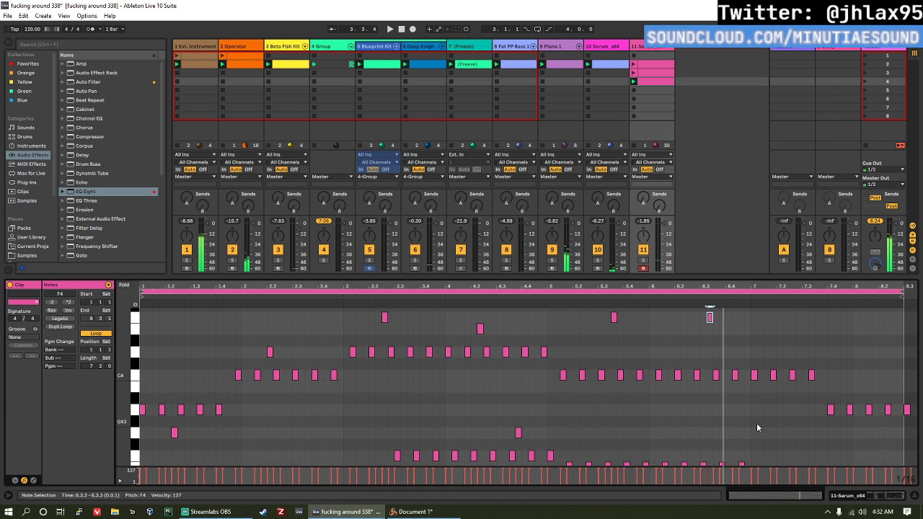
double_click(767, 432)
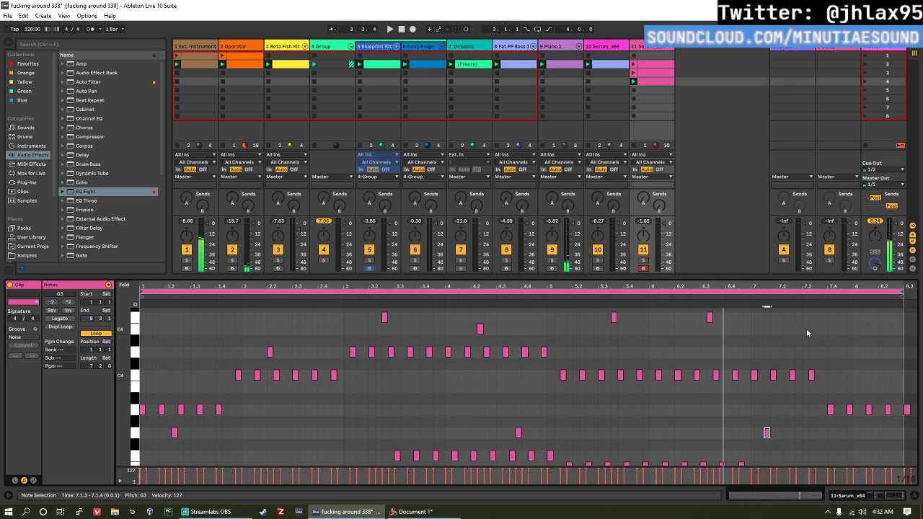
double_click(807, 328)
Step: Add a G#4 note at 8.2.1 and raise it one semitone to A4
scroll(881, 331, "up", 1)
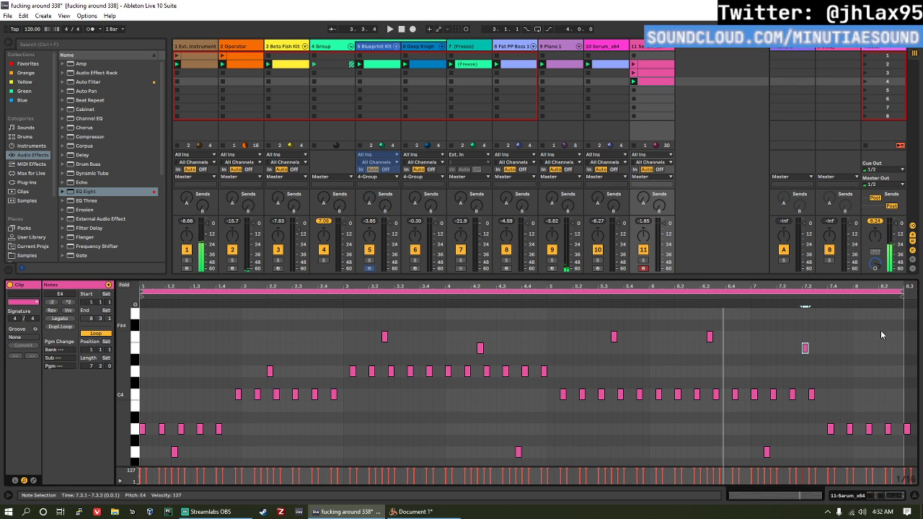
scroll(881, 331, "up", 1)
double_click(880, 318)
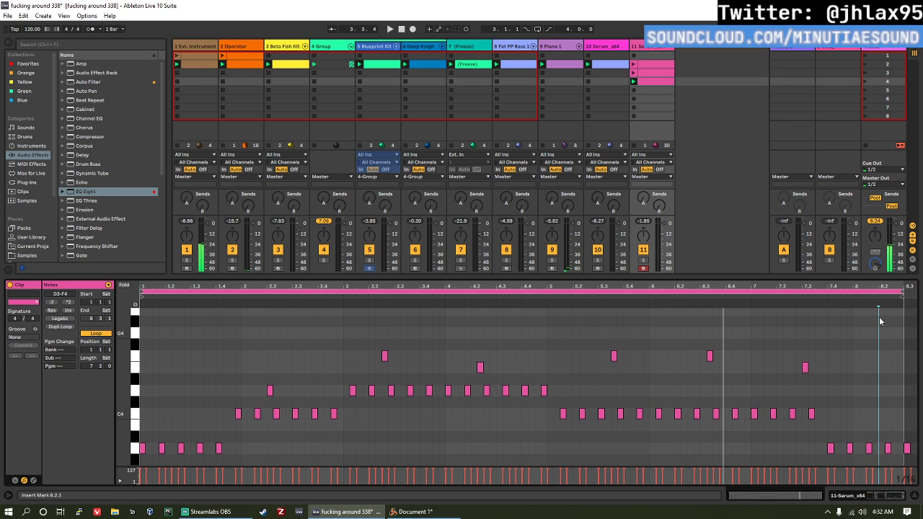
left_click(824, 301)
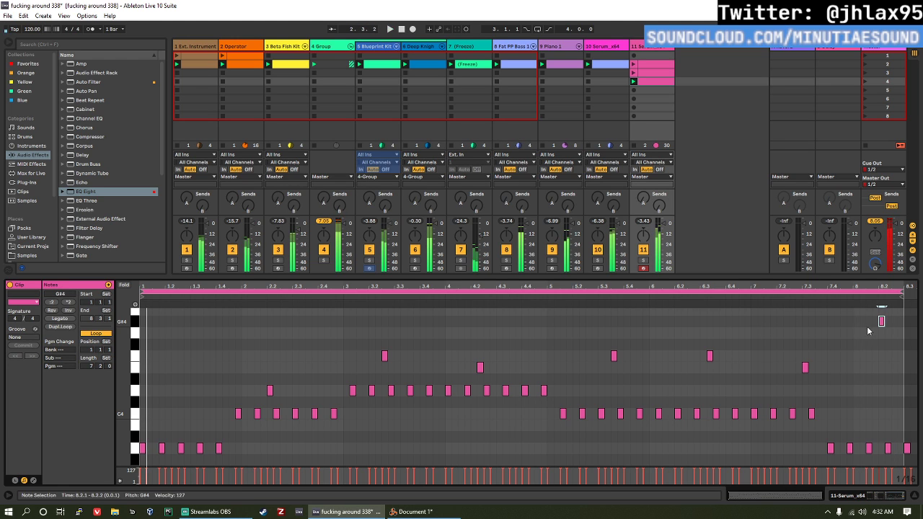
key("Up")
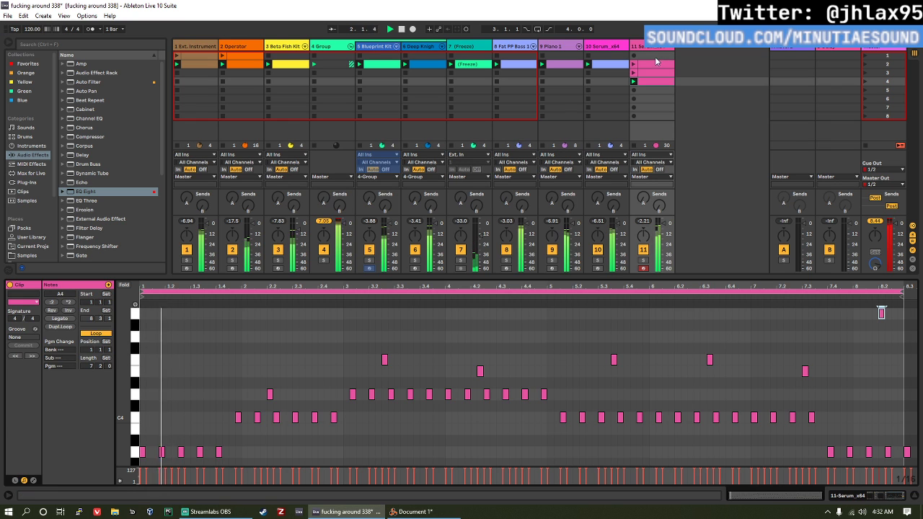
Step: Load the iZotope DDLY Dynamic Delay plug-in at the end of track 11's device chain
key("shift+Tab")
left_click(32, 182)
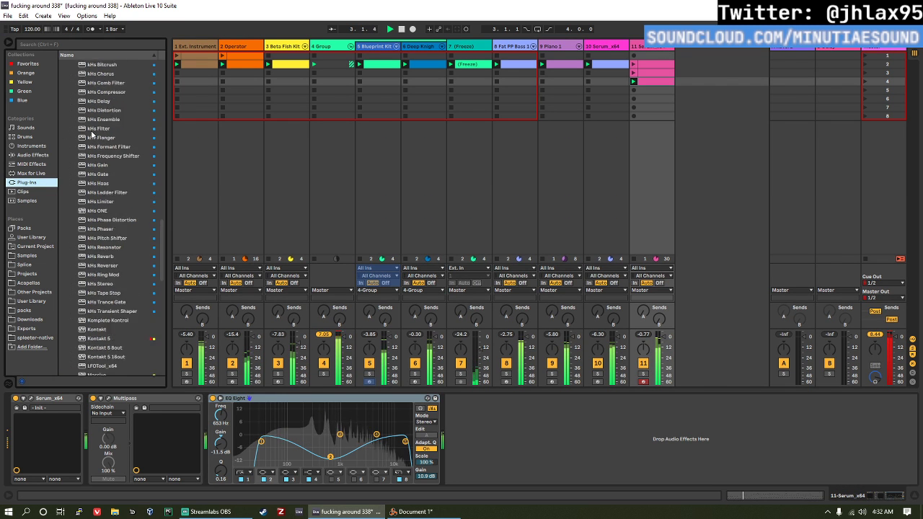
scroll(101, 139, "up", 10)
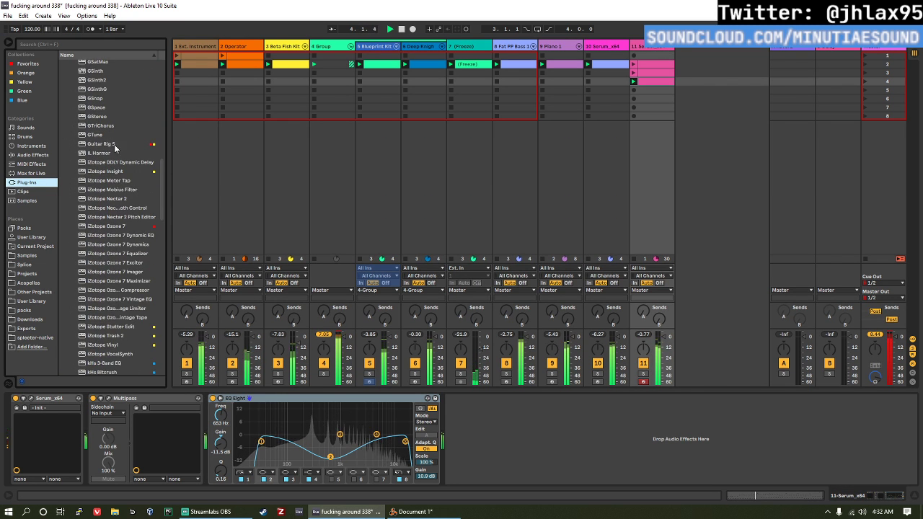
double_click(119, 162)
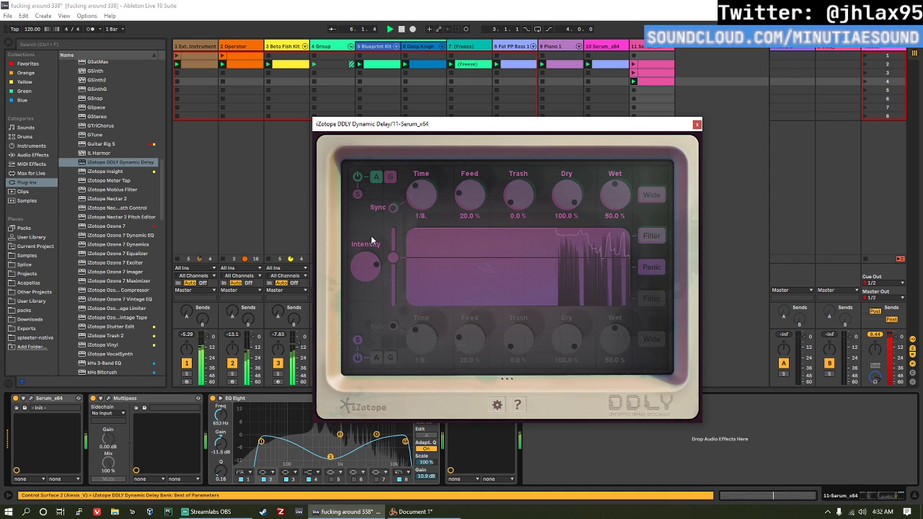
Step: Lower DDLY's threshold slightly, set Feed to 67%, Dry to 90% and Wet to 78%, and enable Wide for the upper delay
left_click_drag(391, 257, 393, 264)
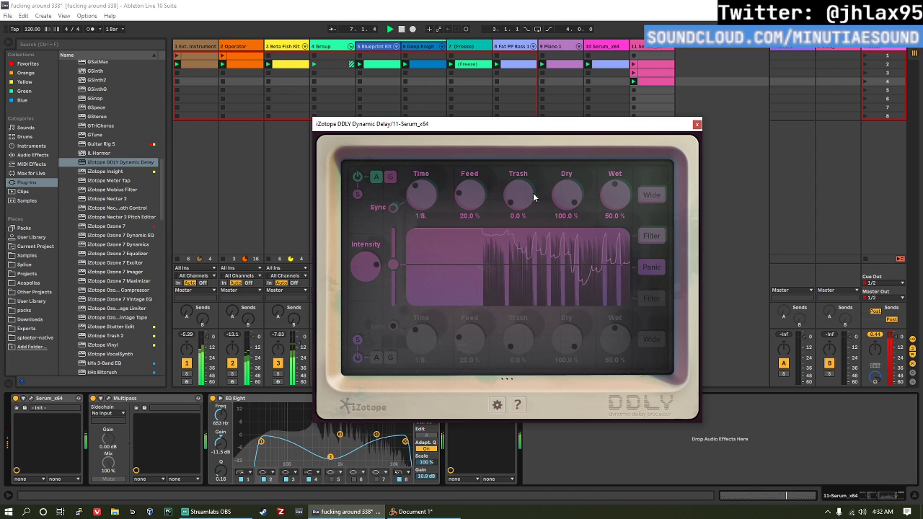
left_click_drag(468, 200, 469, 180)
left_click_drag(614, 192, 575, 201)
left_click(651, 194)
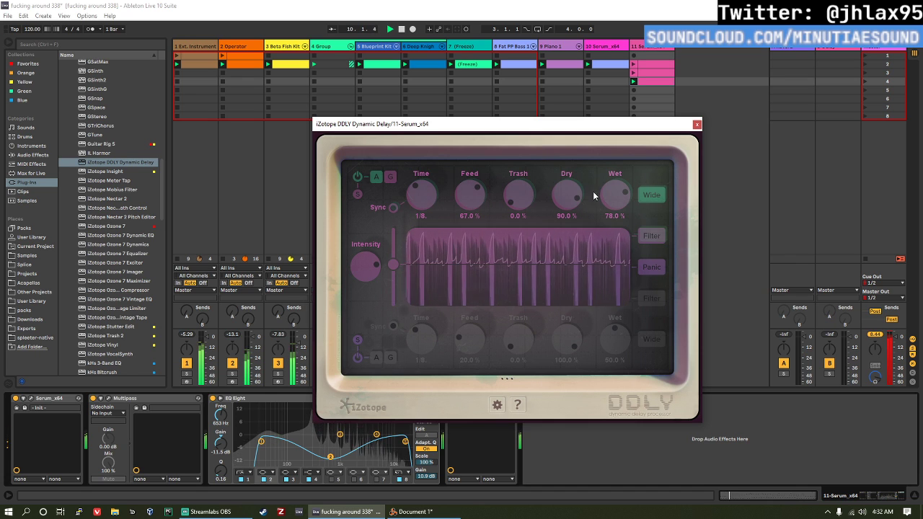
Step: Enable the upper delay's filter in DDLY, pull its high-frequency cutoff down and close the plug-in window
left_click(651, 236)
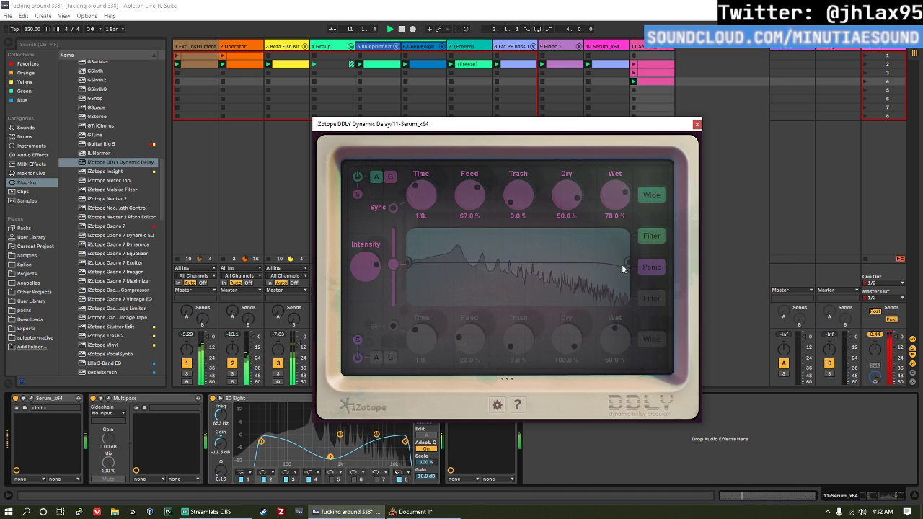
left_click_drag(622, 263, 559, 260)
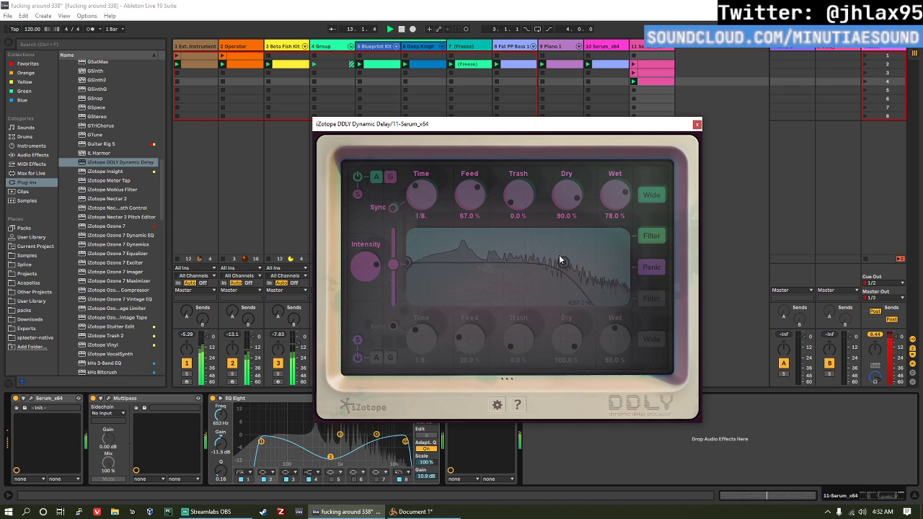
left_click(697, 124)
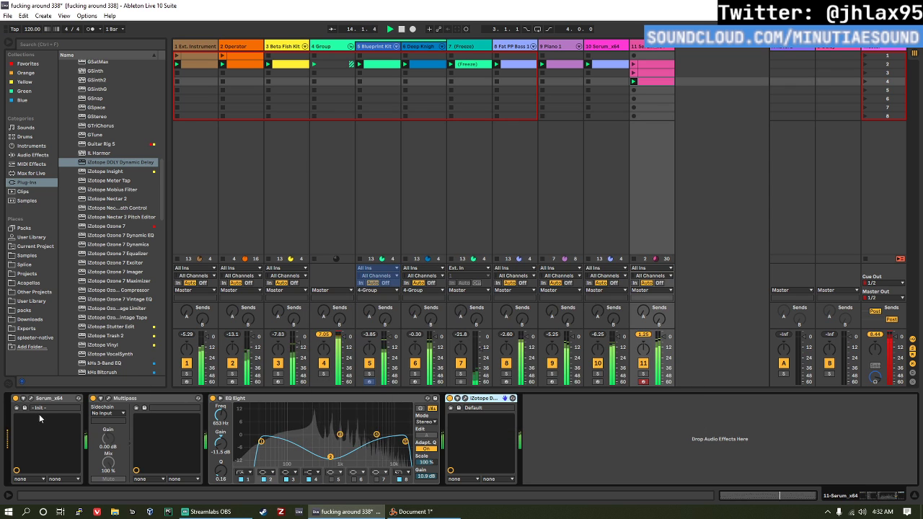
Step: Open track 11's Serum and configure its Macro 1 as a parameter on the Live device
left_click(31, 399)
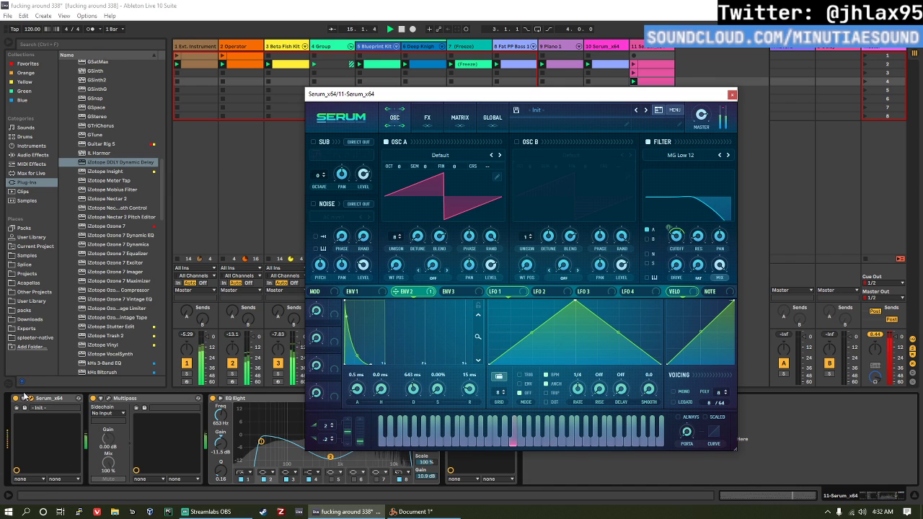
left_click(25, 398)
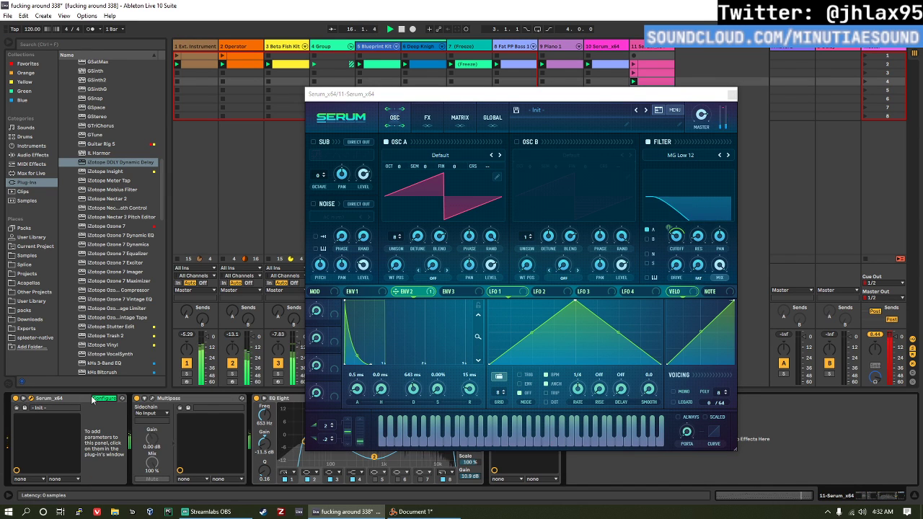
left_click(101, 399)
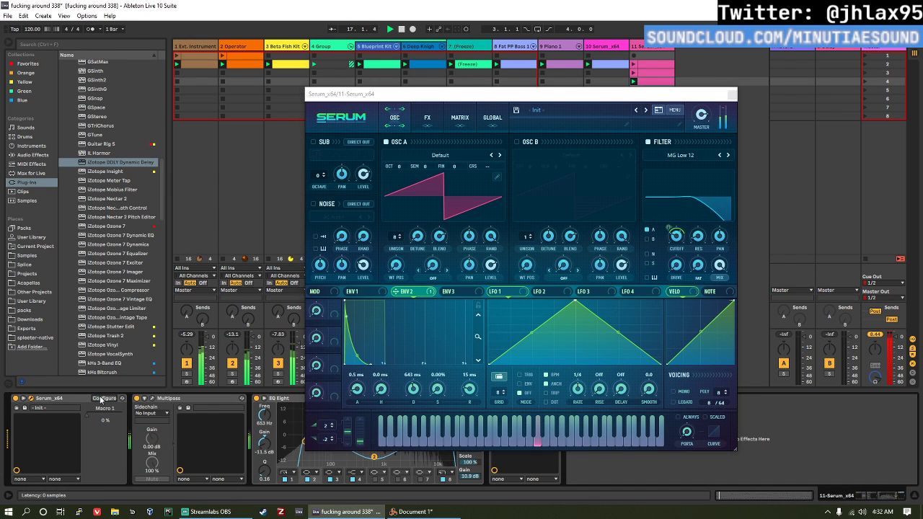
Step: Assign Macro 1 to Serum's filter cutoff and set the macro to 21% on the Live device
left_click(669, 230)
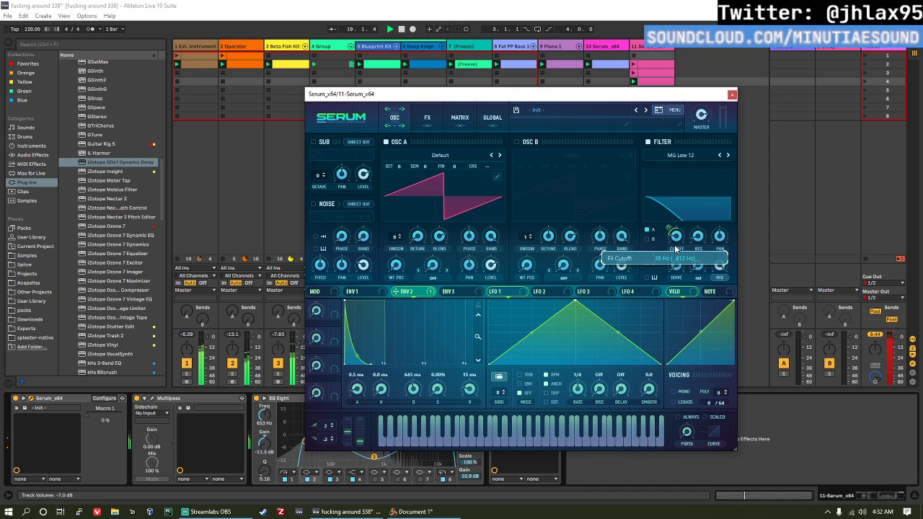
left_click_drag(550, 247, 676, 238)
left_click_drag(100, 419, 100, 376)
left_click_drag(316, 310, 316, 342)
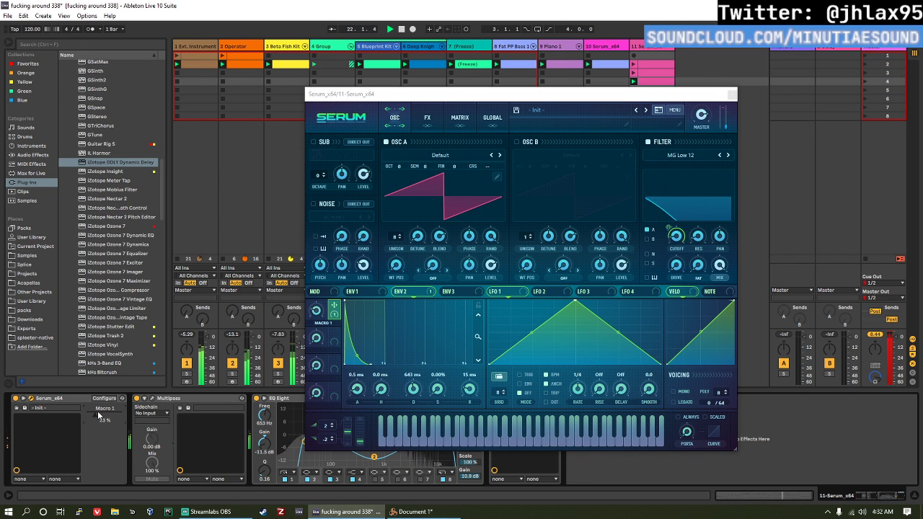
left_click(732, 94)
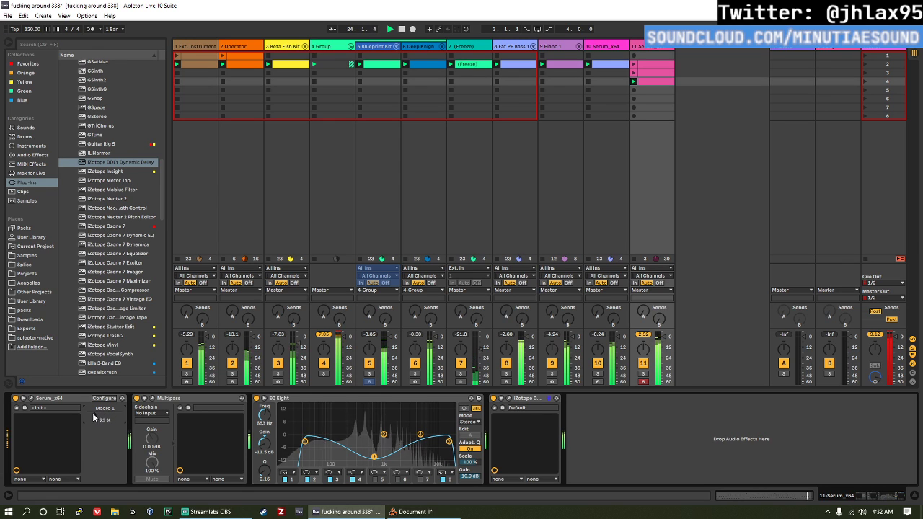
left_click_drag(95, 416, 94, 417)
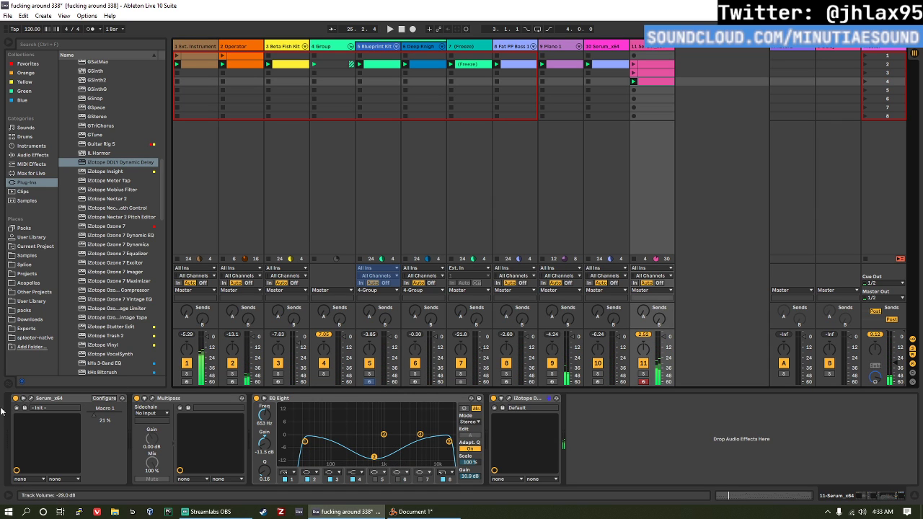
Step: Route NoteOn Rand1 to Fil Cutoff in Serum's modulation matrix with an amount of 7
left_click(30, 399)
left_click(461, 117)
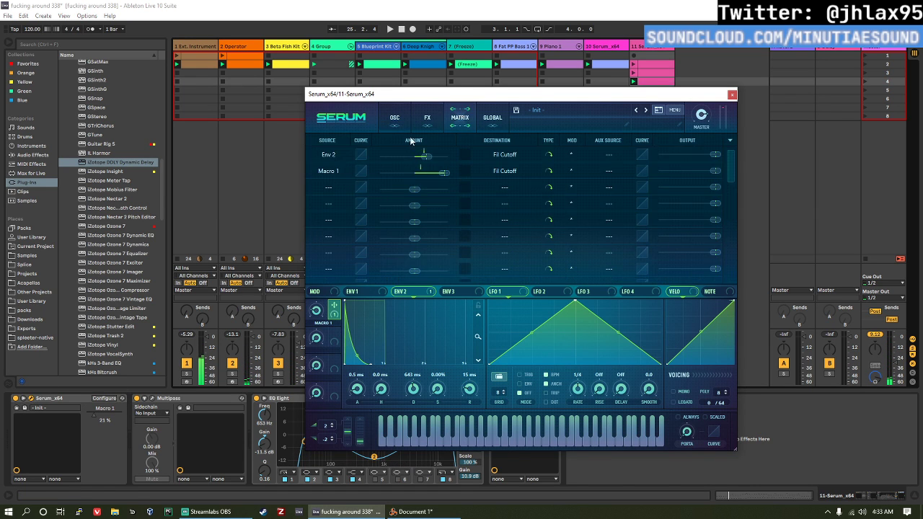
left_click(321, 188)
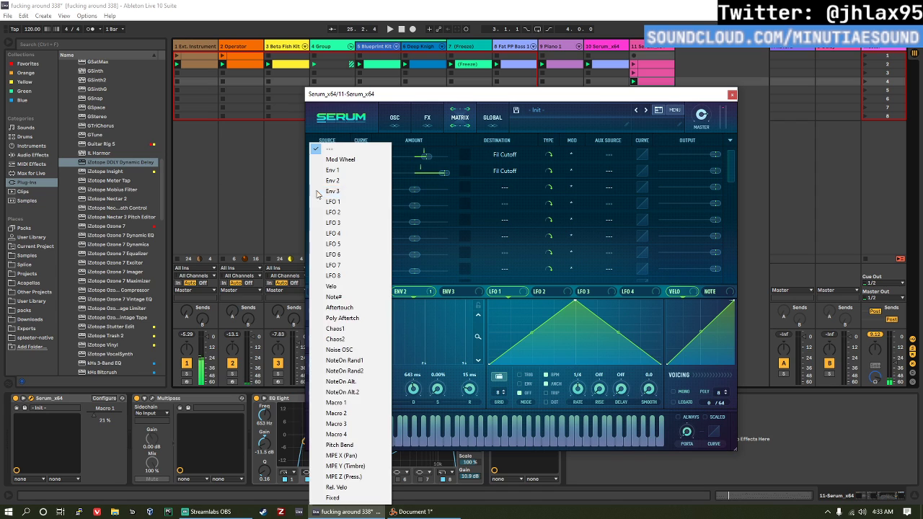
left_click(350, 361)
left_click(471, 190)
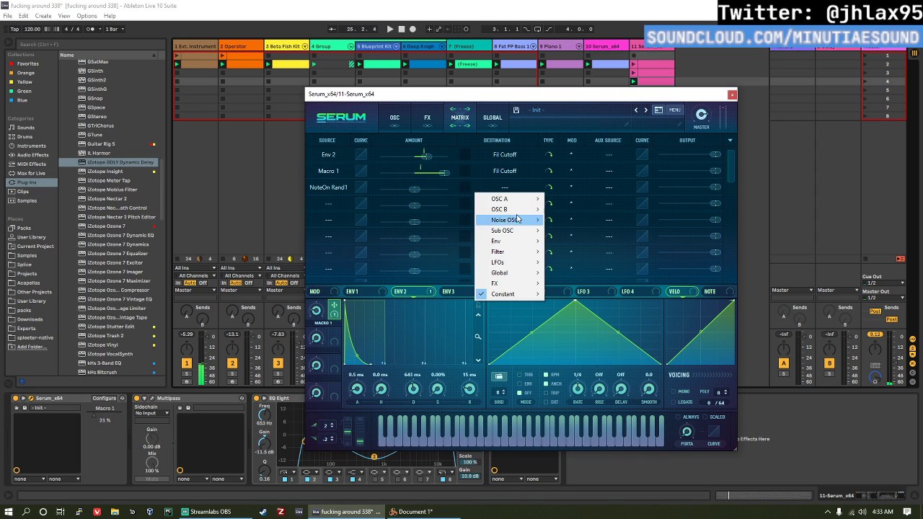
mouse_move(531, 250)
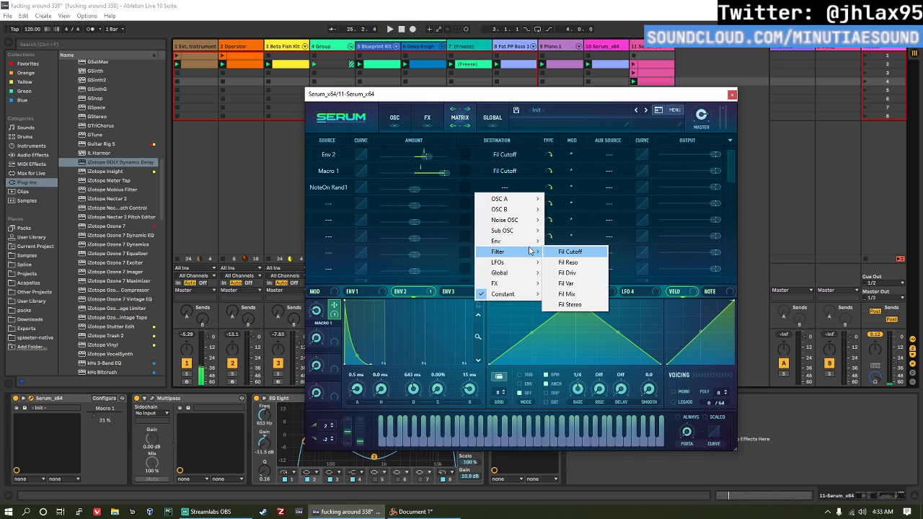
left_click(571, 252)
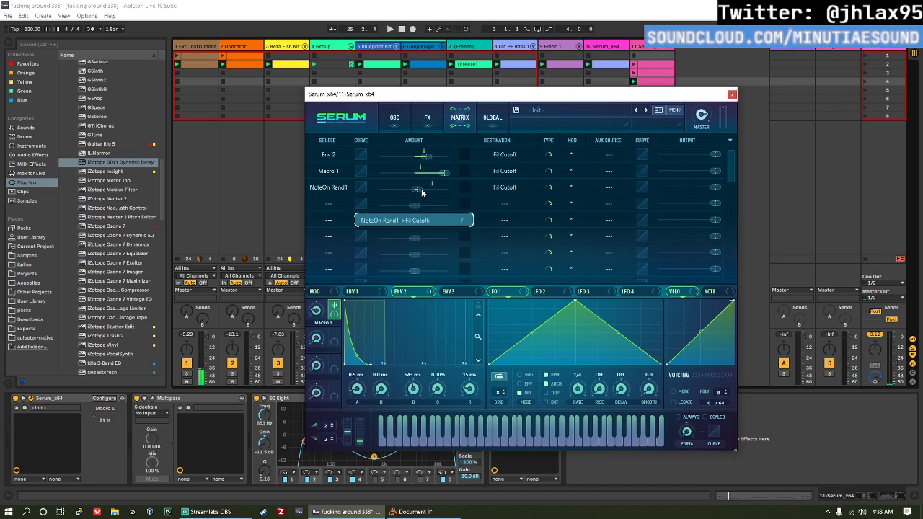
Step: Route NoteOn Rand2 to A Fine with an amount of 2, return to Serum's oscillator page and play the set
left_click(330, 205)
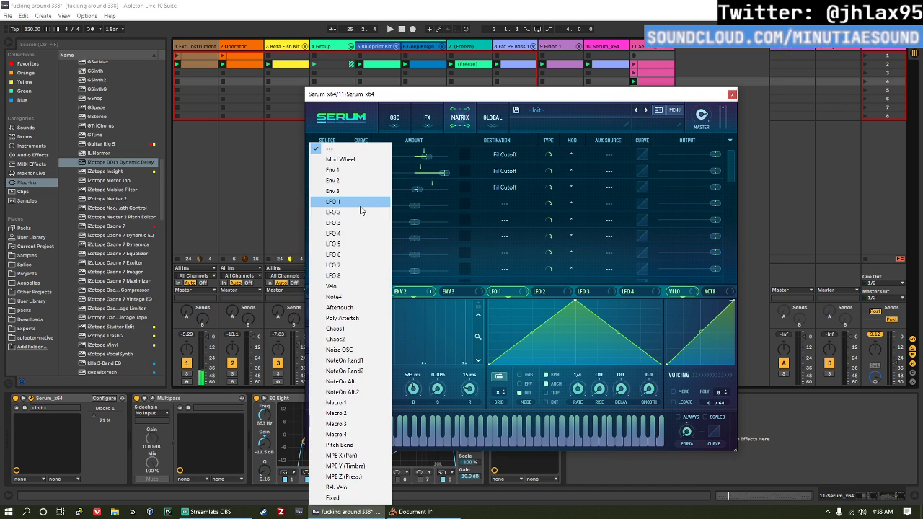
left_click(364, 370)
left_click(496, 207)
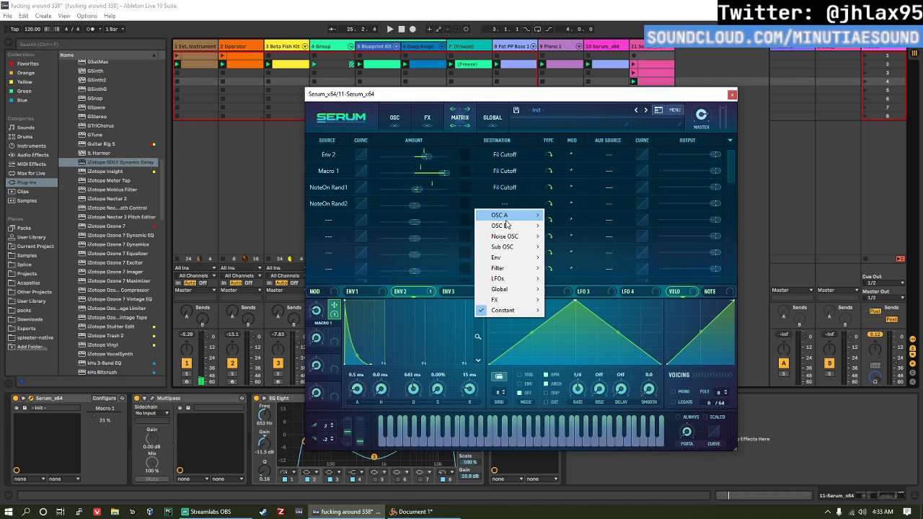
mouse_move(530, 217)
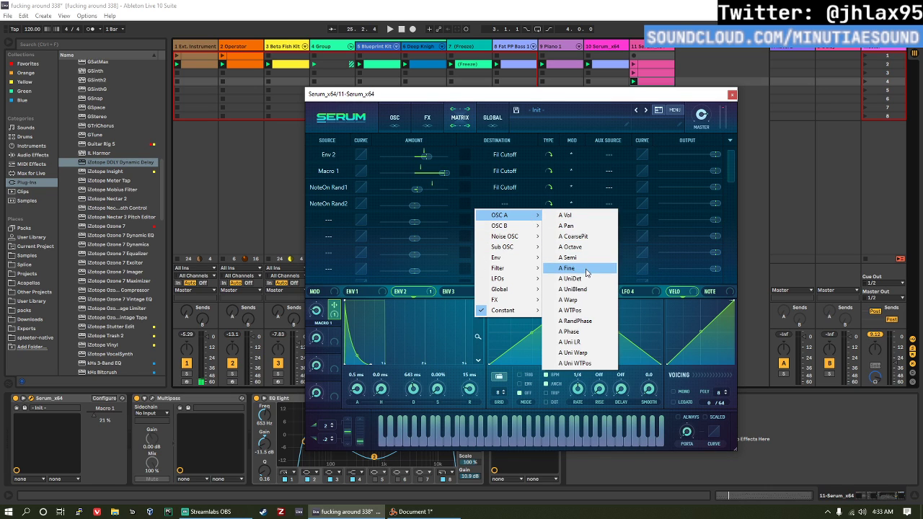
left_click(570, 258)
left_click_drag(418, 209, 421, 209)
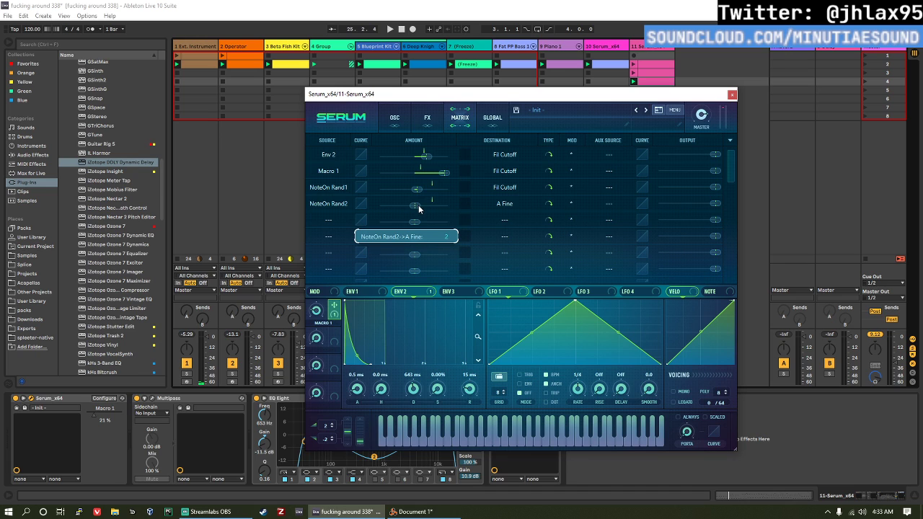
left_click(403, 120)
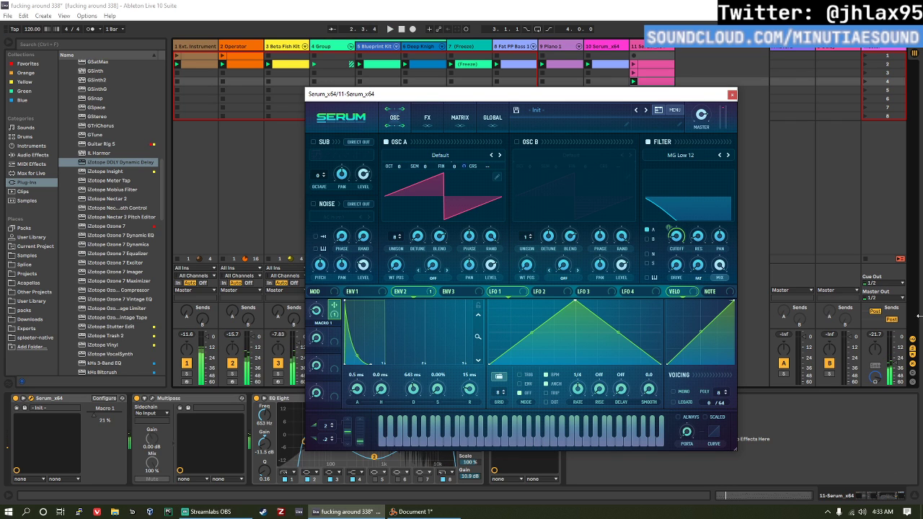
left_click(896, 351)
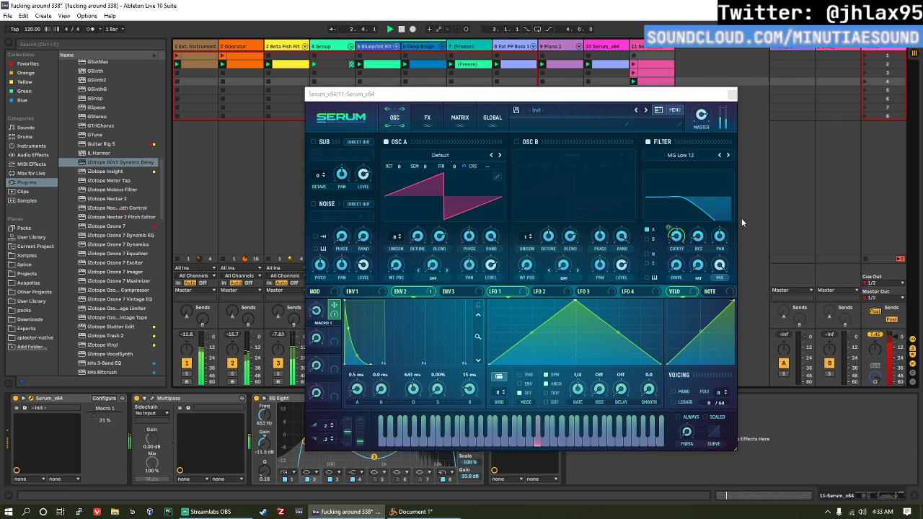
Step: Raise the NoteOn Rand1 to Fil Cutoff amount to about 11 in Serum's modulation matrix
left_click(460, 117)
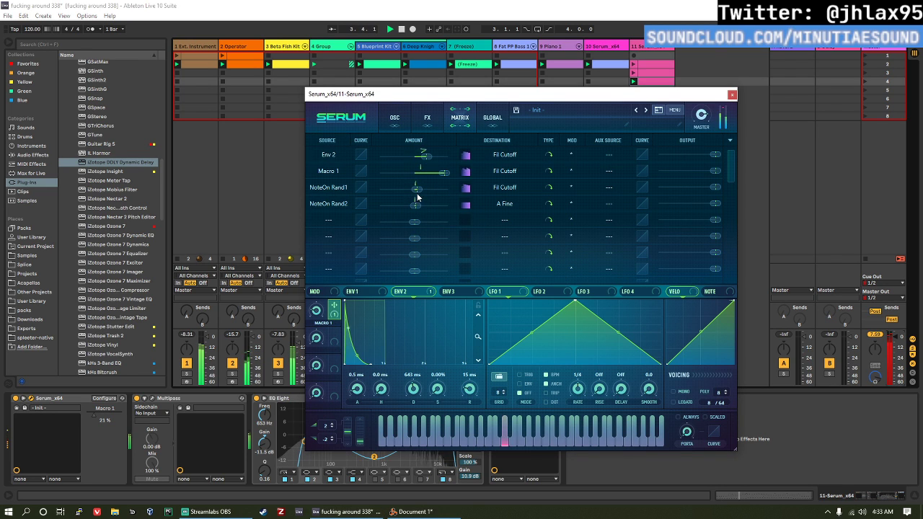
mouse_move(419, 195)
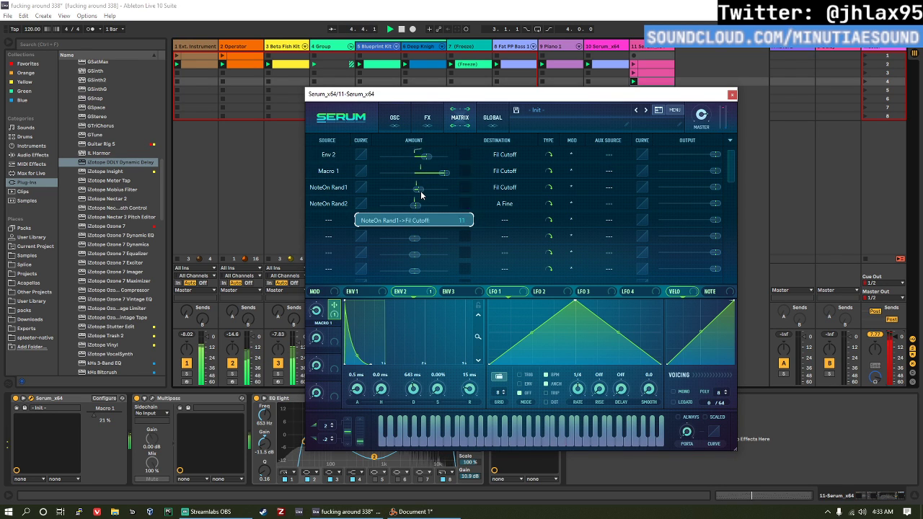
left_click_drag(421, 192, 422, 191)
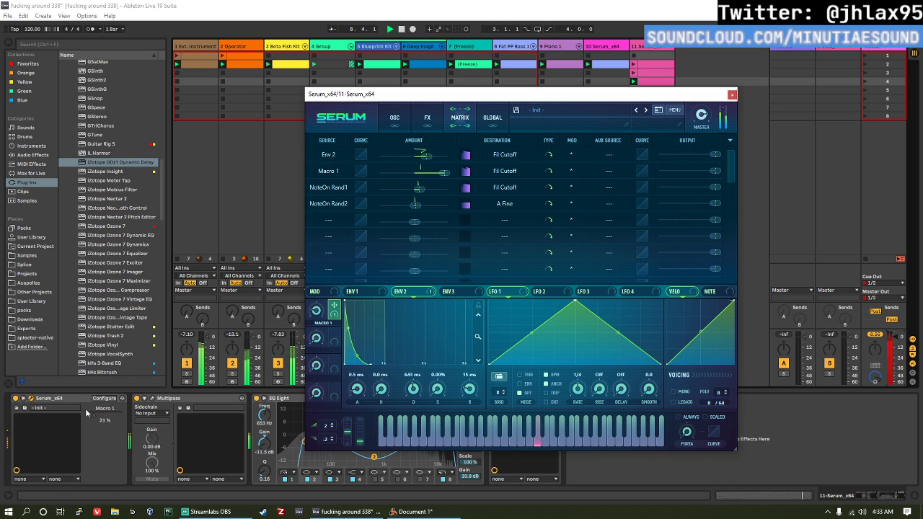
Step: Lower Macro 1 to 6% on track 11's Serum device, close the Serum window and save the set
left_click_drag(92, 415, 89, 415)
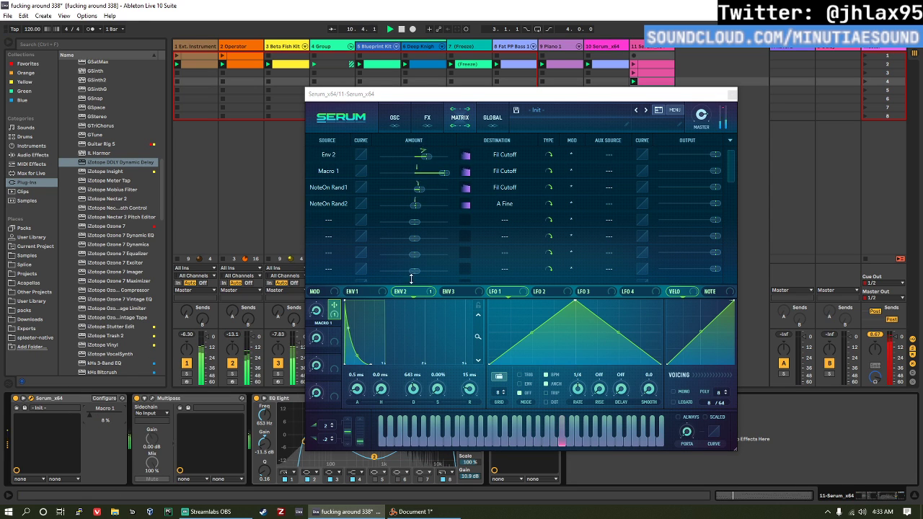
left_click(730, 94)
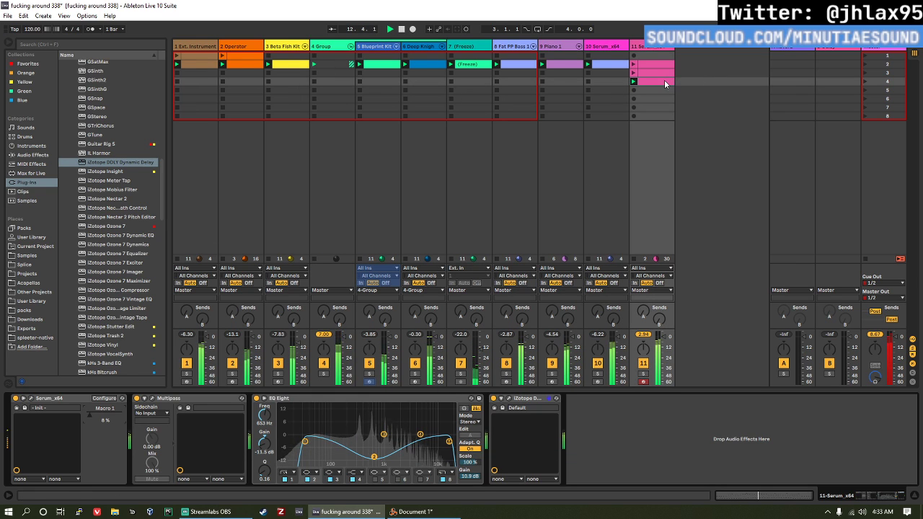
left_click(653, 48)
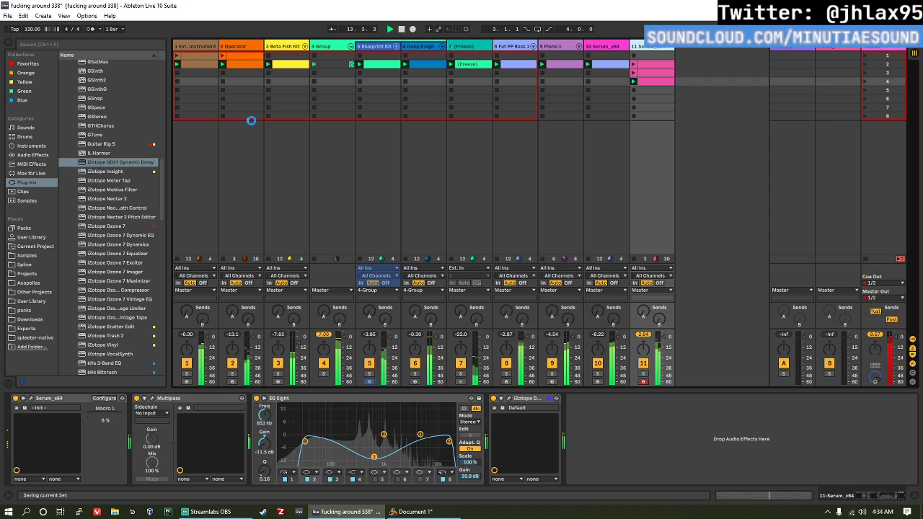
key("ctrl+s")
Step: Find Reaktor 6 among the plug-ins and load it on a new MIDI track after track 11
scroll(116, 263, "down", 3)
scroll(116, 263, "down", 10)
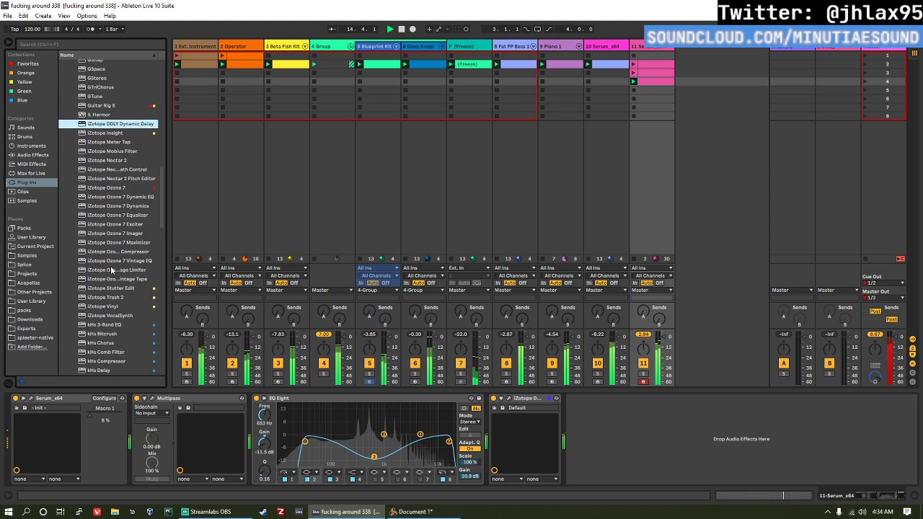
scroll(132, 291, "down", 7)
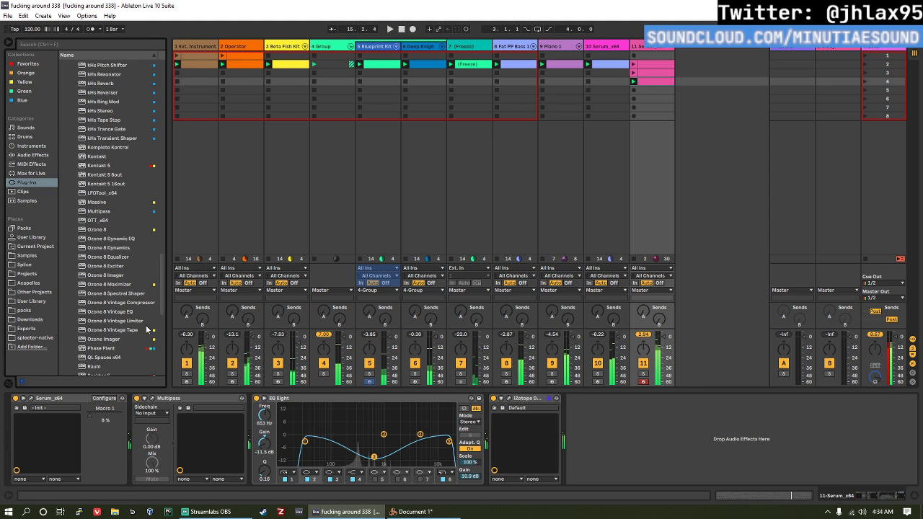
scroll(123, 266, "down", 7)
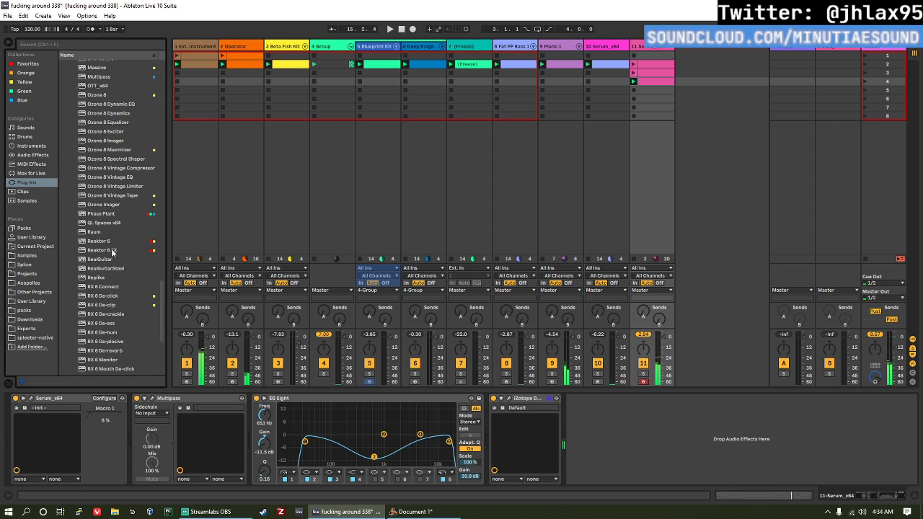
double_click(93, 203)
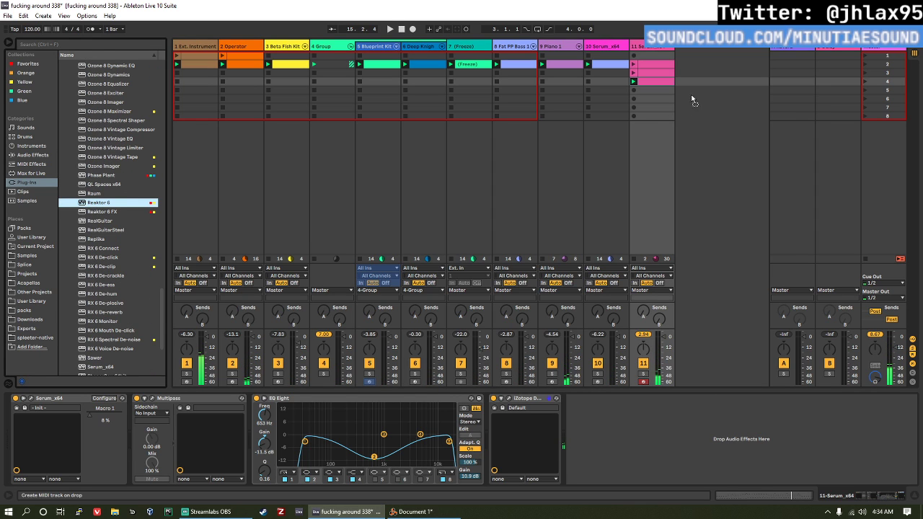
scroll(378, 179, "down", 3)
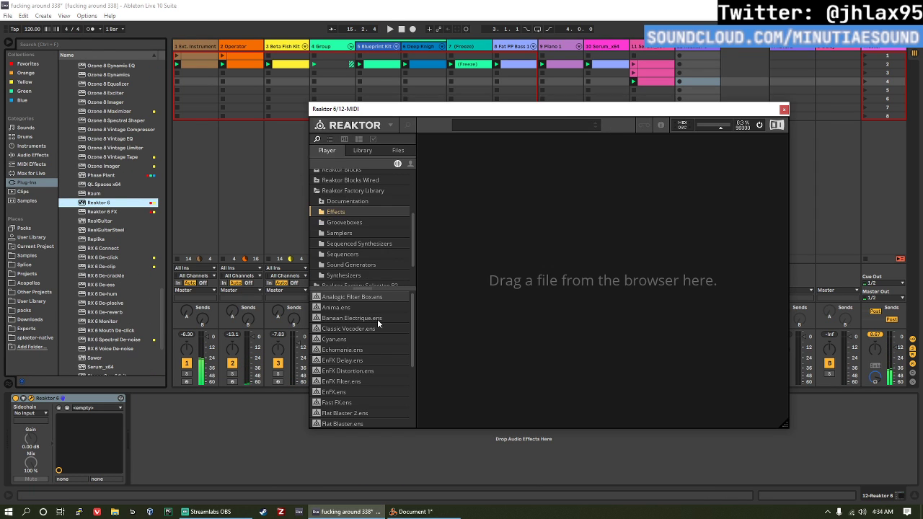
Step: Load the JP-4c user ensemble into Reaktor with the preset 7 - LD Soft Saw, and close its window
left_click(411, 164)
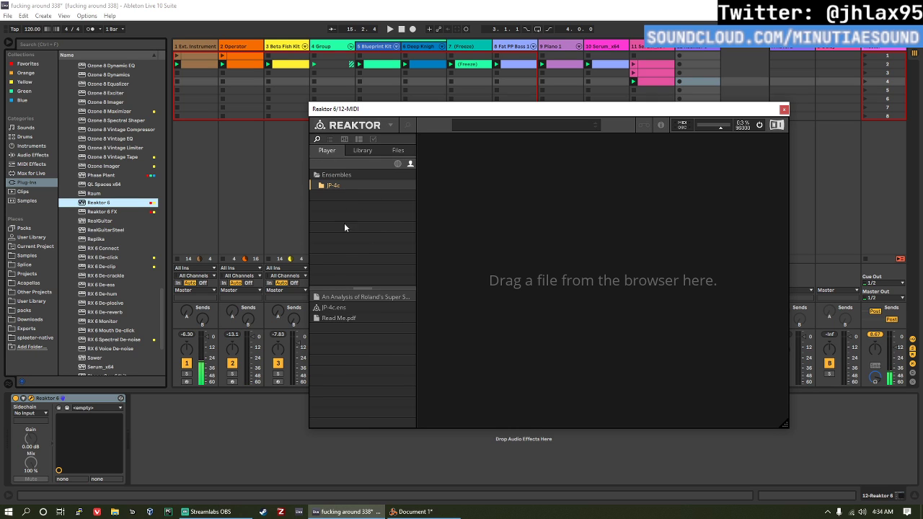
left_click(340, 308)
left_click_drag(511, 276, 514, 274)
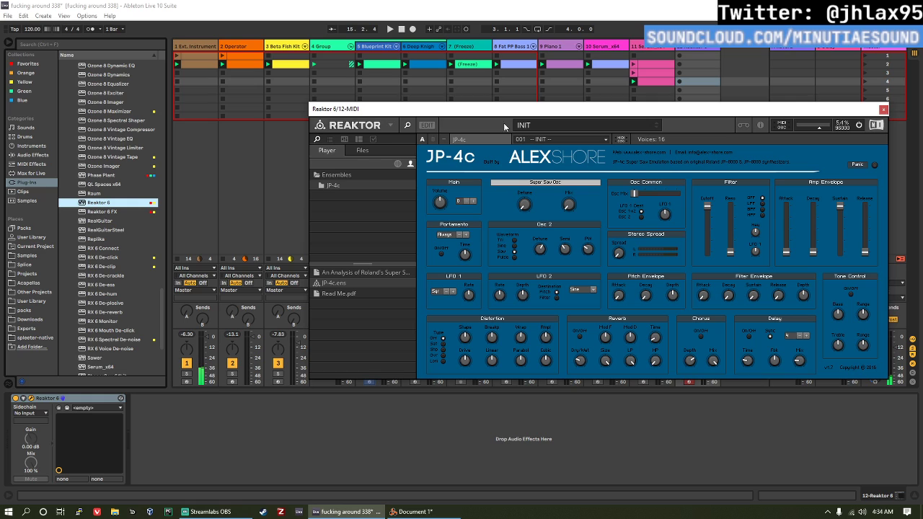
left_click(544, 140)
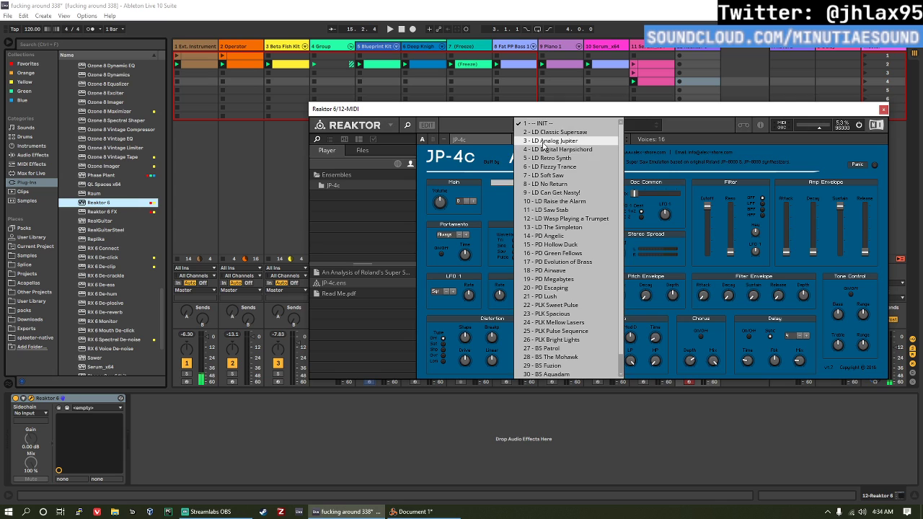
left_click(603, 177)
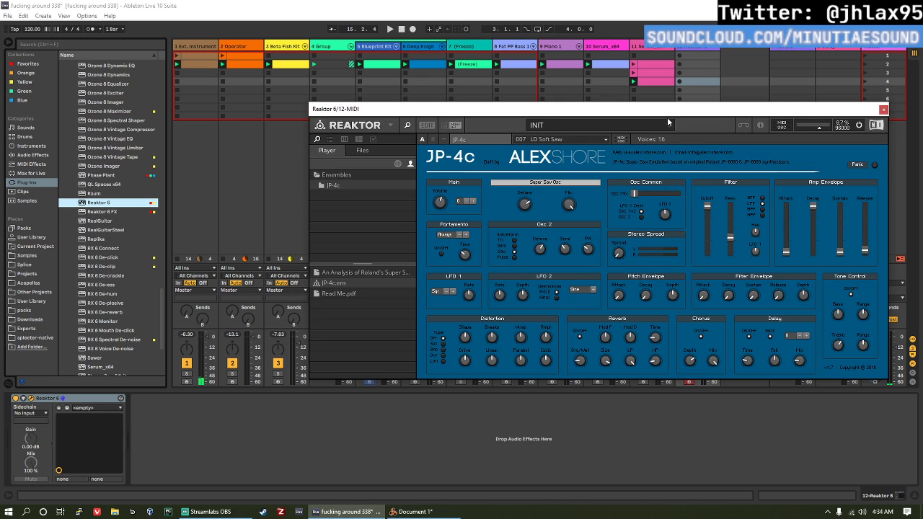
left_click(884, 111)
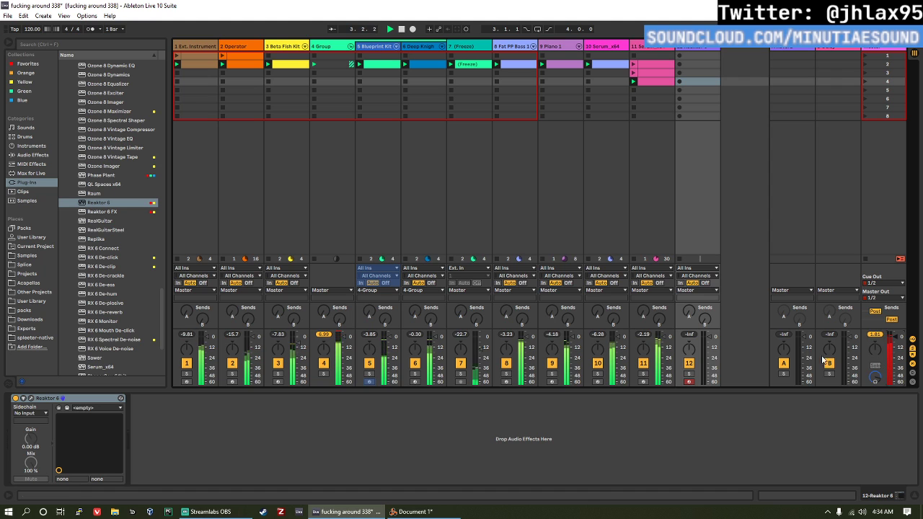
Step: Create a MIDI clip in track 12's fourth slot and enter a D3, F3 and A3 chord on the first sixteenth
double_click(679, 83)
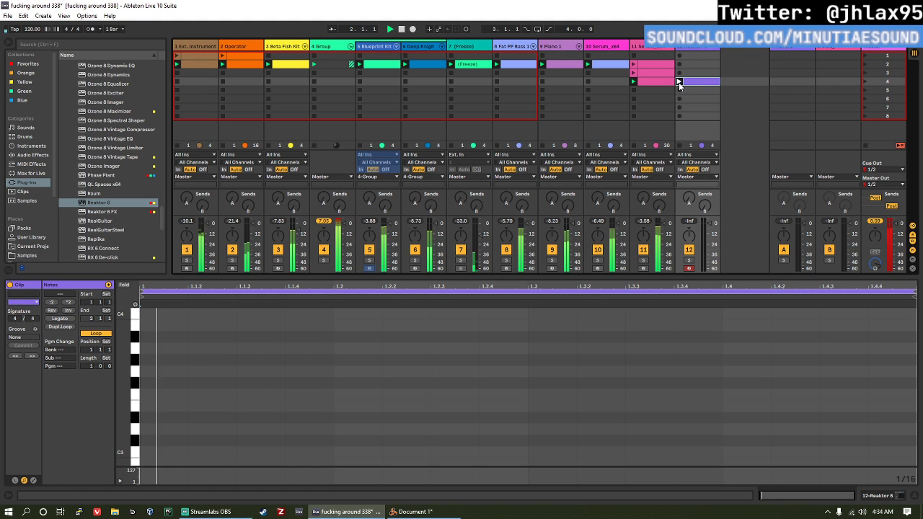
double_click(147, 360)
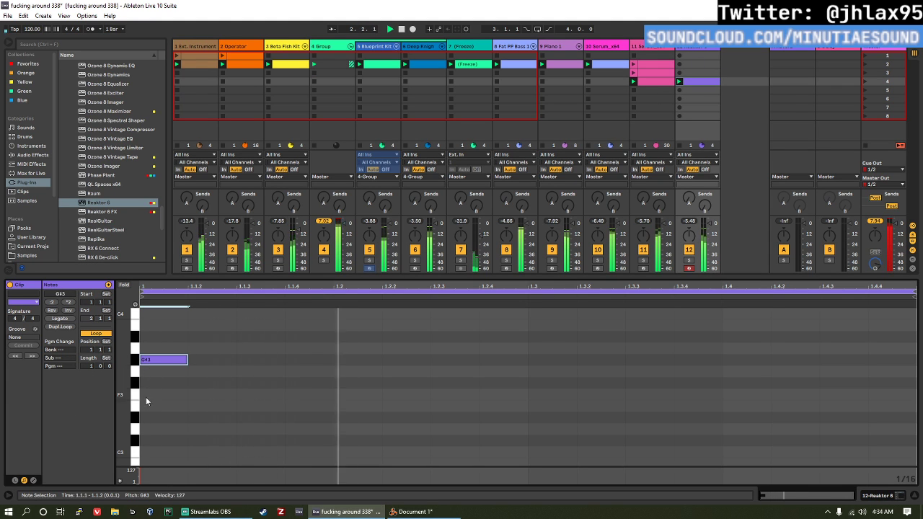
left_click_drag(151, 360, 151, 349)
double_click(184, 394)
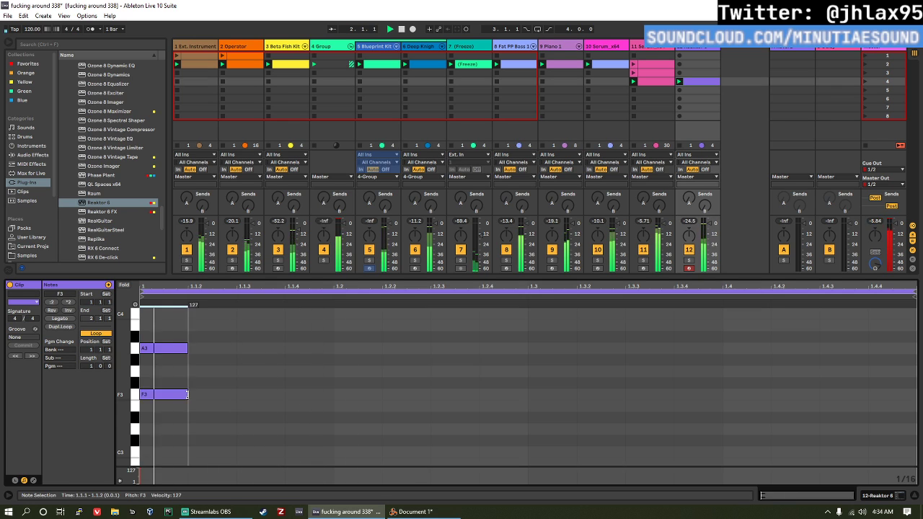
double_click(166, 440)
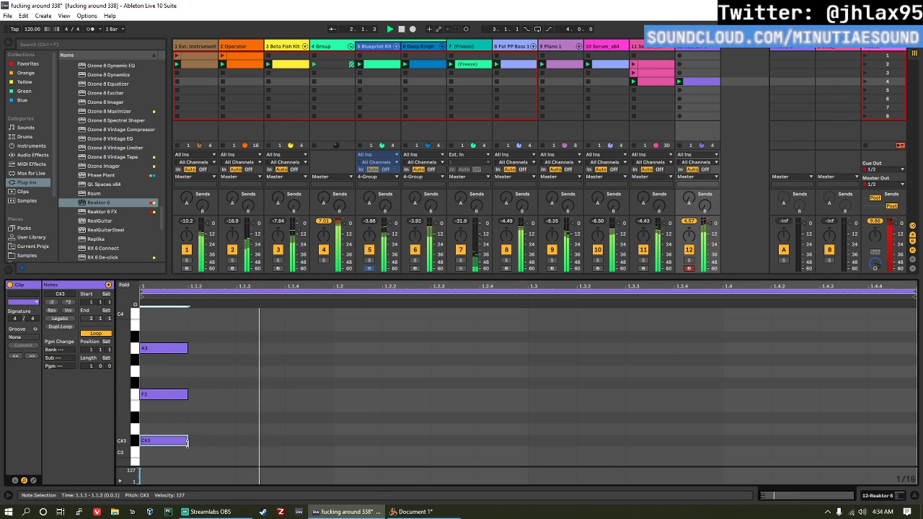
key("Up")
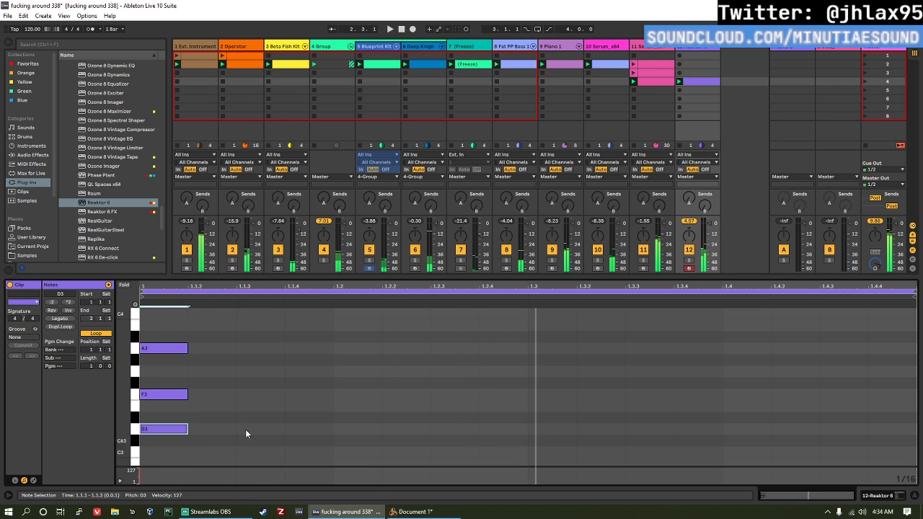
Step: Lengthen all three chord notes to one beat, ending at 1.2
left_click_drag(197, 449, 339, 371)
left_click(369, 380)
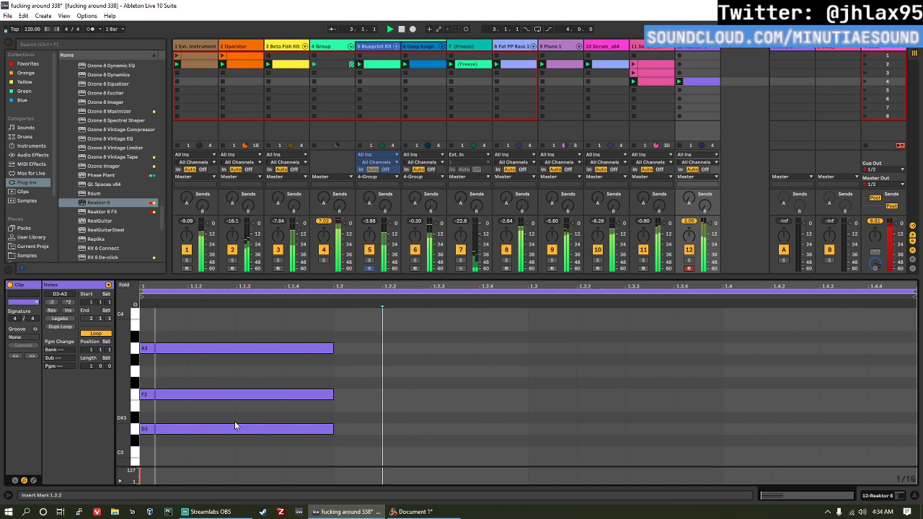
left_click(314, 452)
key("ctrl+a")
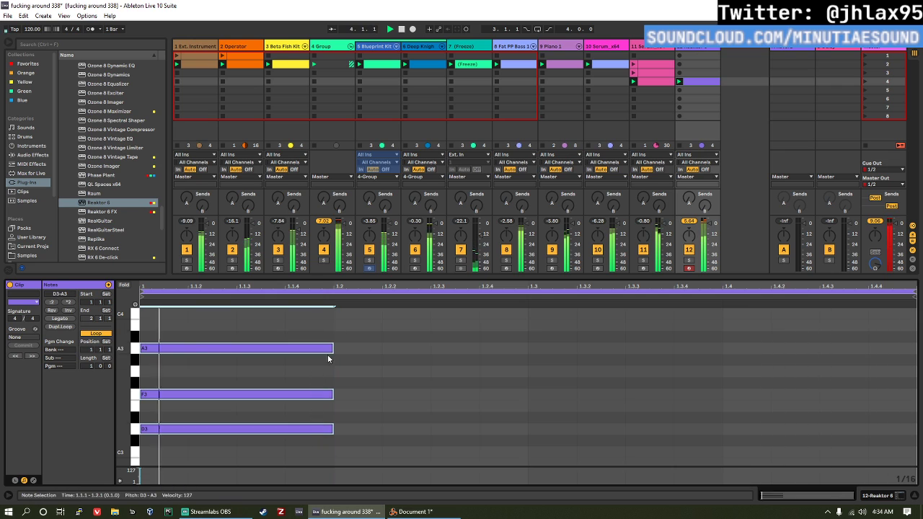
left_click(323, 349)
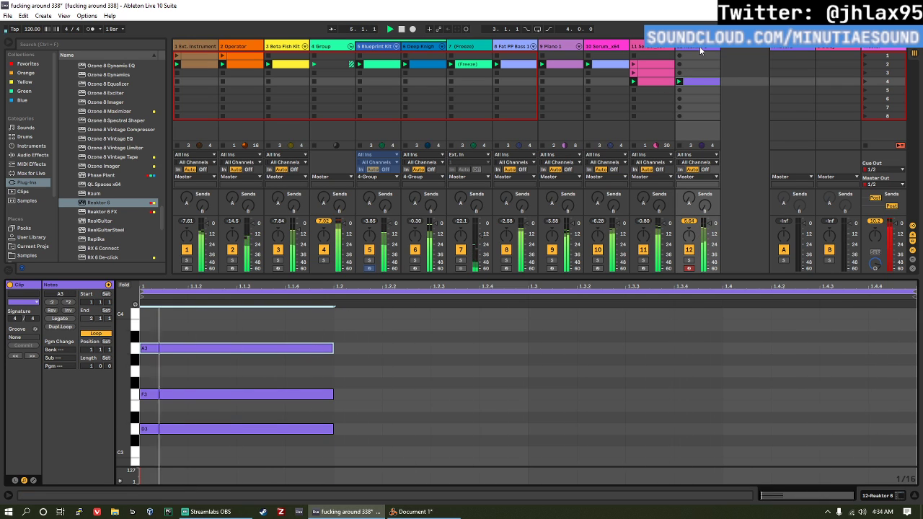
Step: Lower the JP-4c filter cutoff to about halfway, adjust its filter envelope decay and depth, and save the set
key("shift+Tab")
left_click(31, 399)
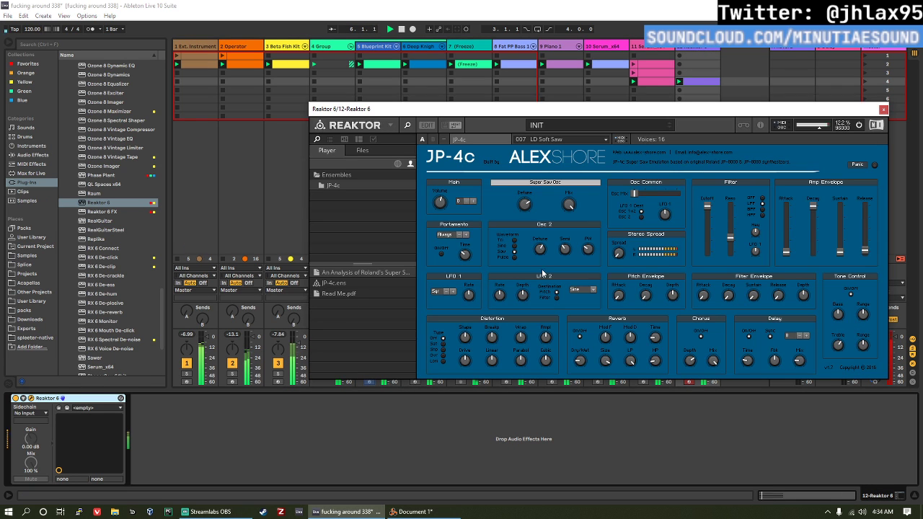
left_click_drag(707, 208, 708, 313)
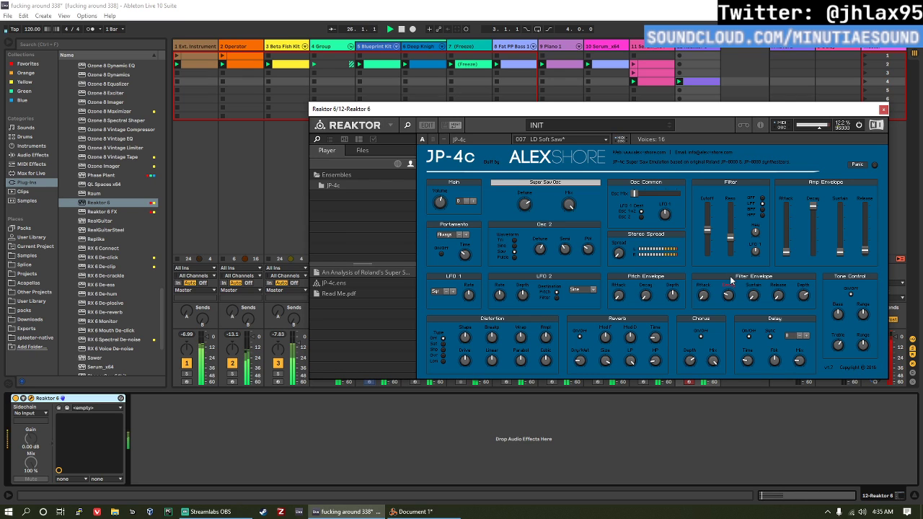
left_click(884, 110)
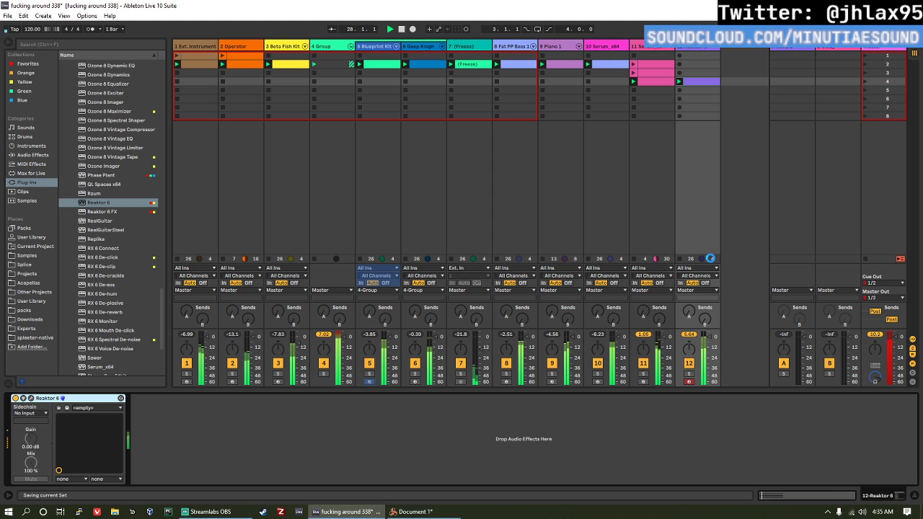
key("ctrl+s")
Step: Browse the Mallets sounds and load Marimba4 Soft.adv on a new MIDI track after track 12
left_click(690, 46)
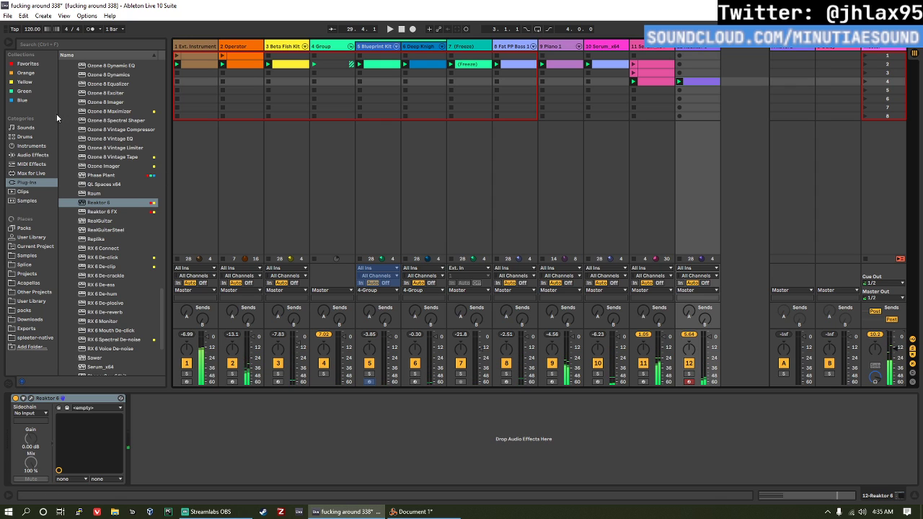
left_click(47, 137)
left_click(42, 128)
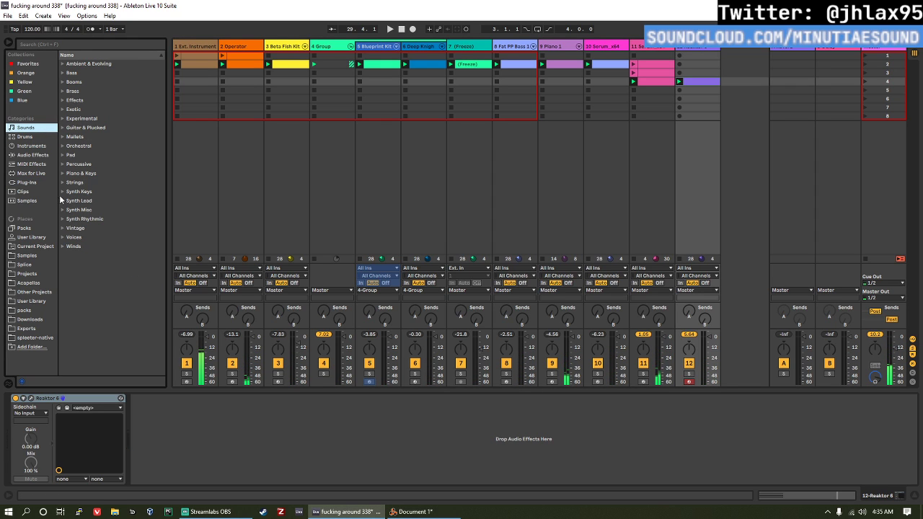
left_click(62, 137)
left_click_drag(161, 94, 159, 268)
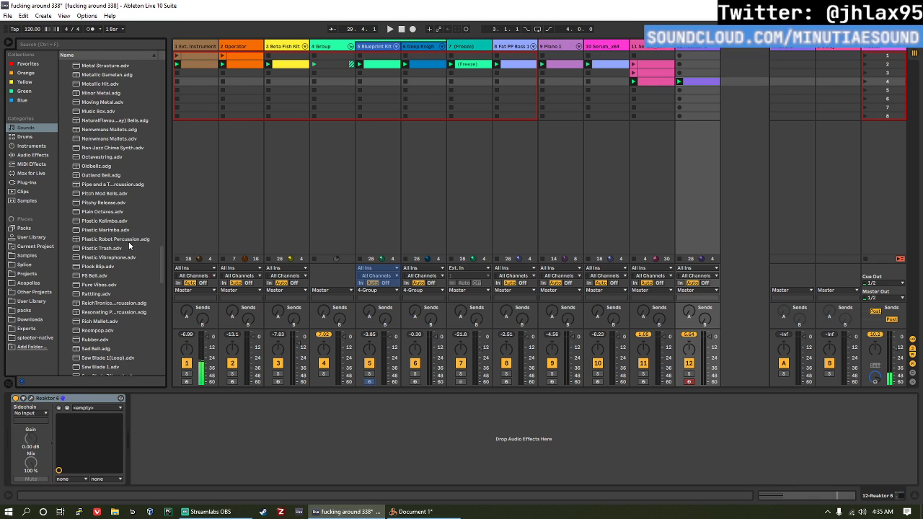
scroll(135, 242, "down", 3)
left_click_drag(159, 265, 162, 221)
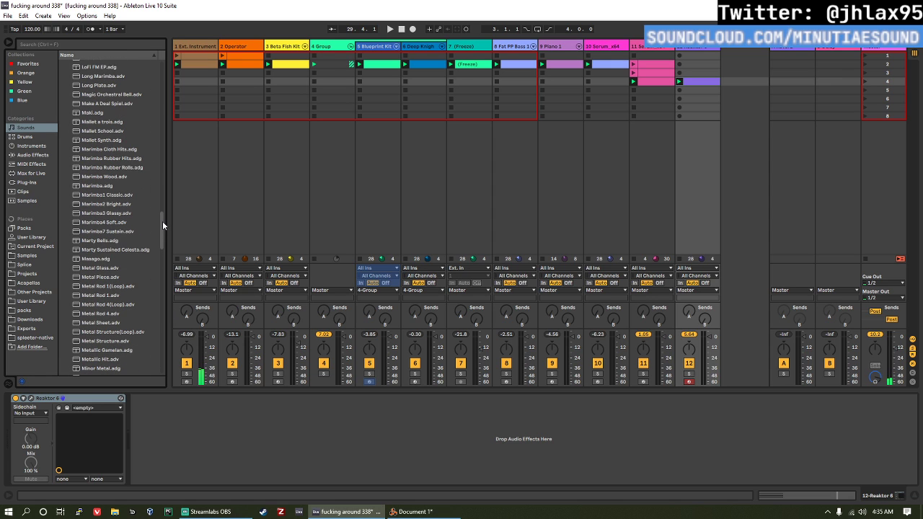
left_click(144, 223)
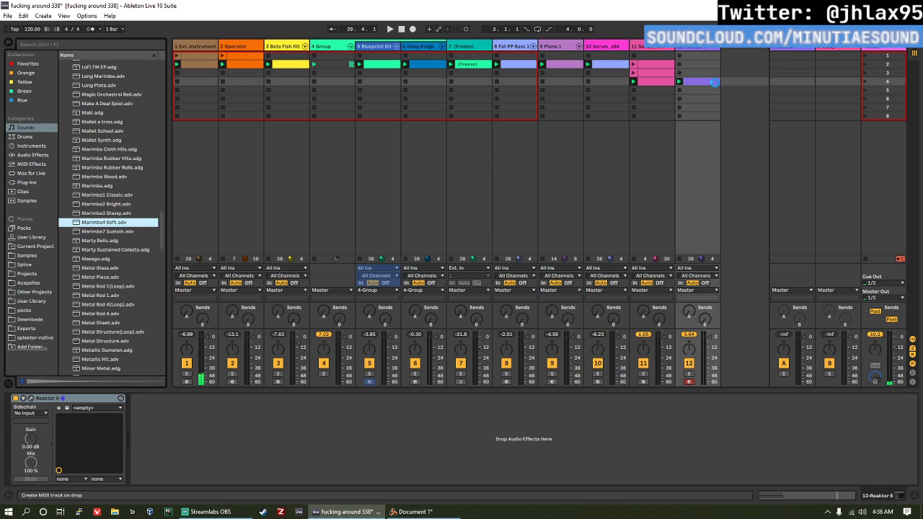
left_click_drag(734, 78, 738, 78)
Step: Create and launch a MIDI clip in track 13's fourth slot and enter an A#3 note on the first sixteenth
double_click(739, 77)
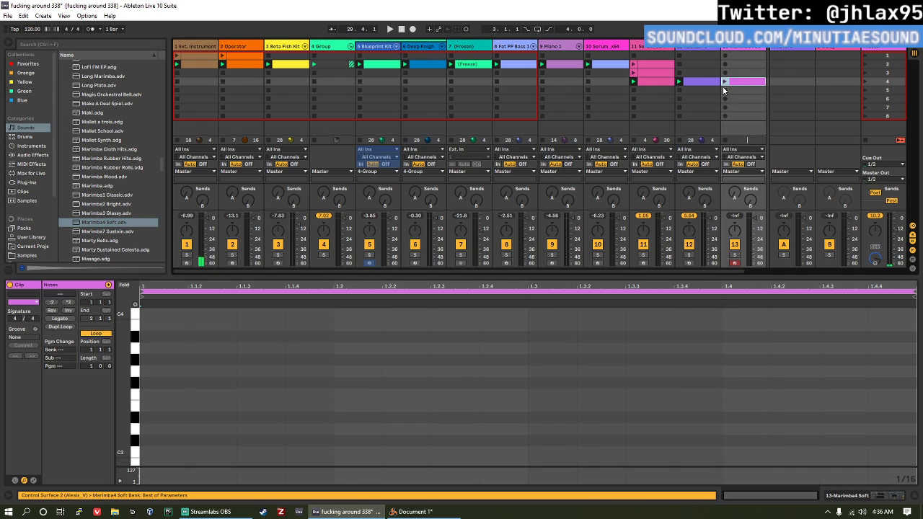
left_click(724, 82)
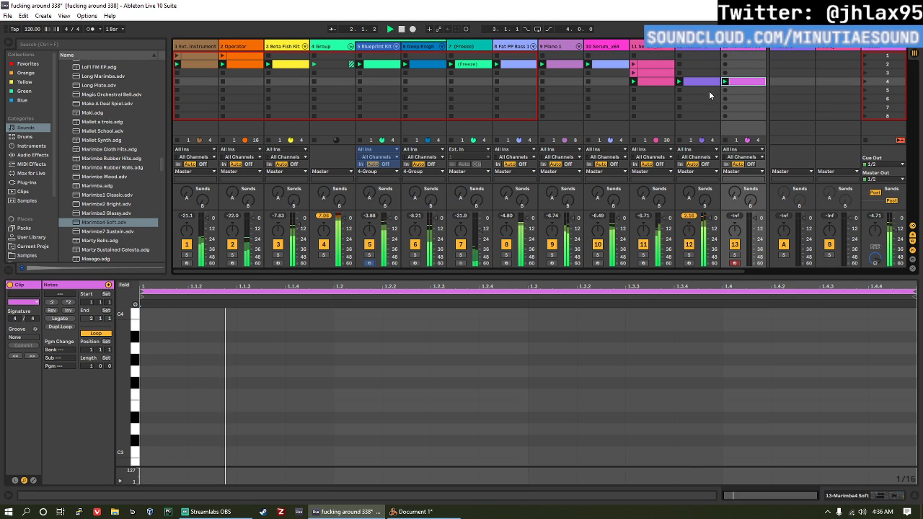
double_click(157, 337)
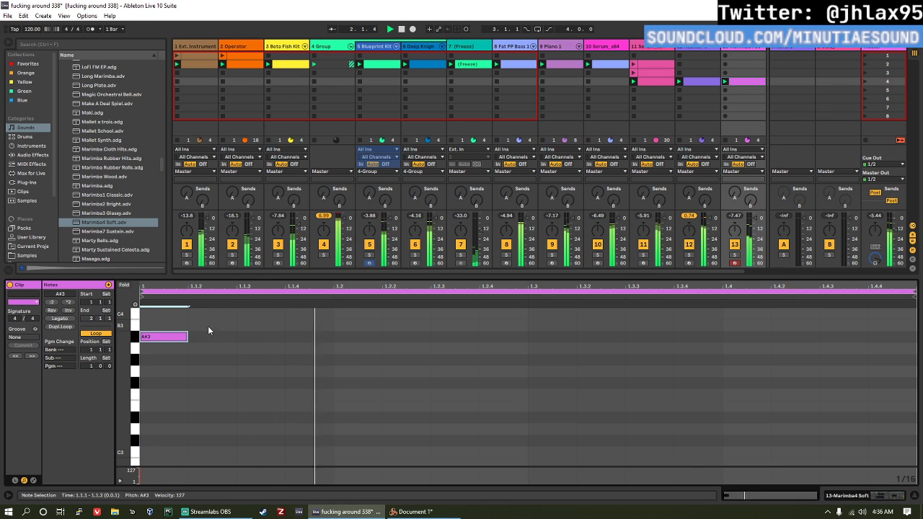
scroll(208, 328, "up", 1)
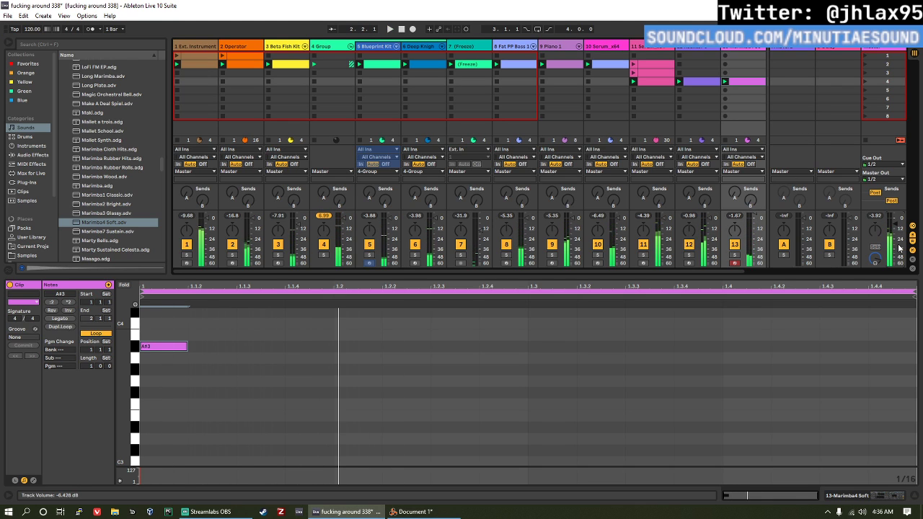
Step: Try several pitches for the marimba note and settle it on D4
left_click(179, 347)
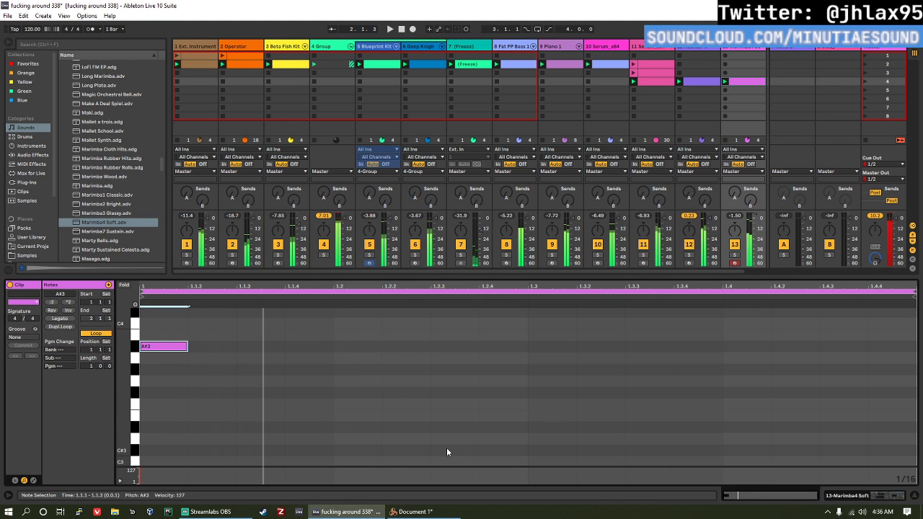
key("Up")
key("Up")
key("Up")
key("shift+Up")
key("Up")
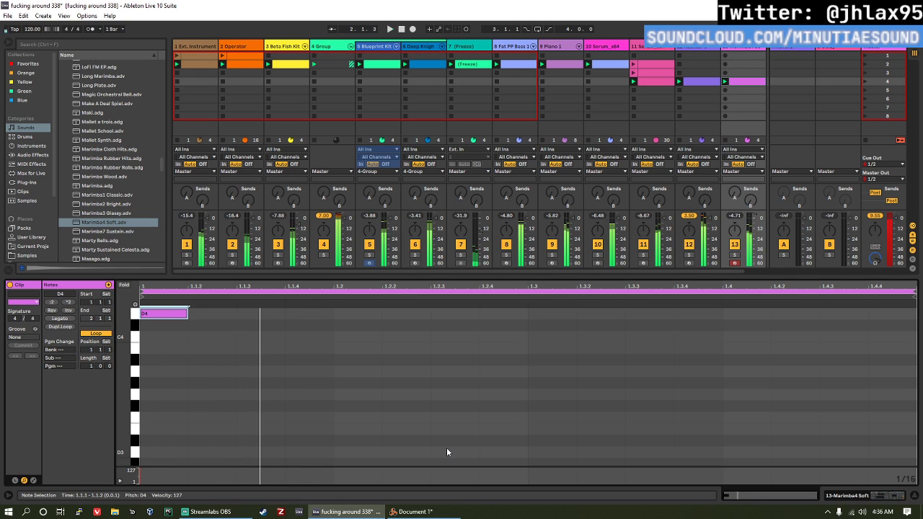
key("Down")
key("Down")
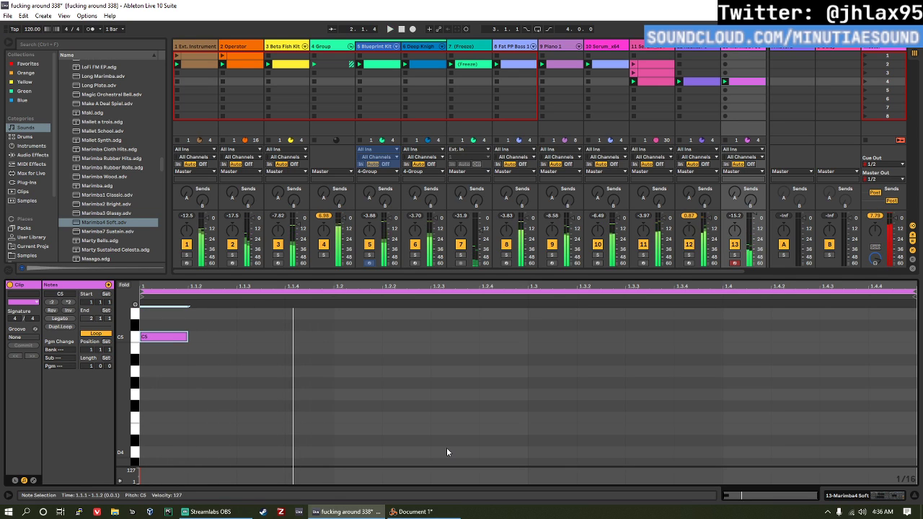
key("Up")
key("Up")
key("shift+Down")
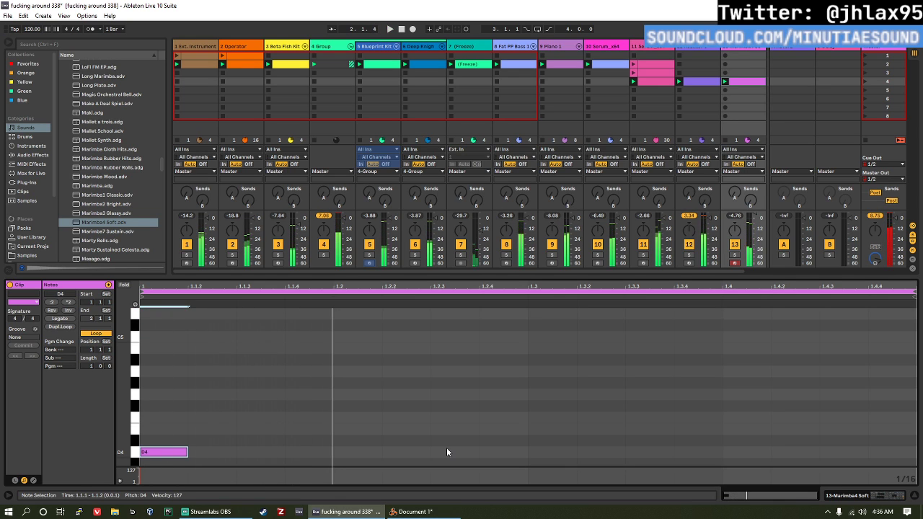
Step: Duplicate the D4 note at every third sixteenth, placing copies at 1.1.4, 1.2.3, 1.3.2, 1.4.1 and 1.4.4
key("ctrl+d")
key("Right")
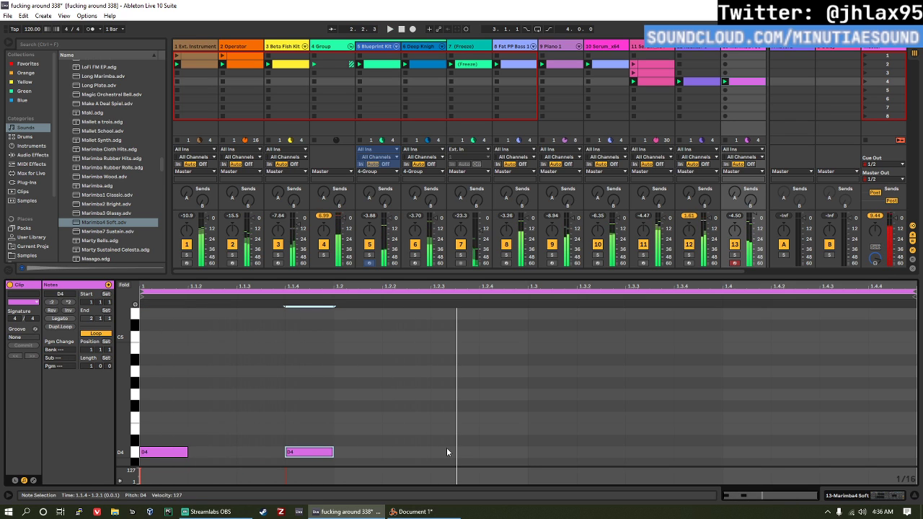
key("ctrl+d")
key("Right")
key("Right")
key("ctrl+d")
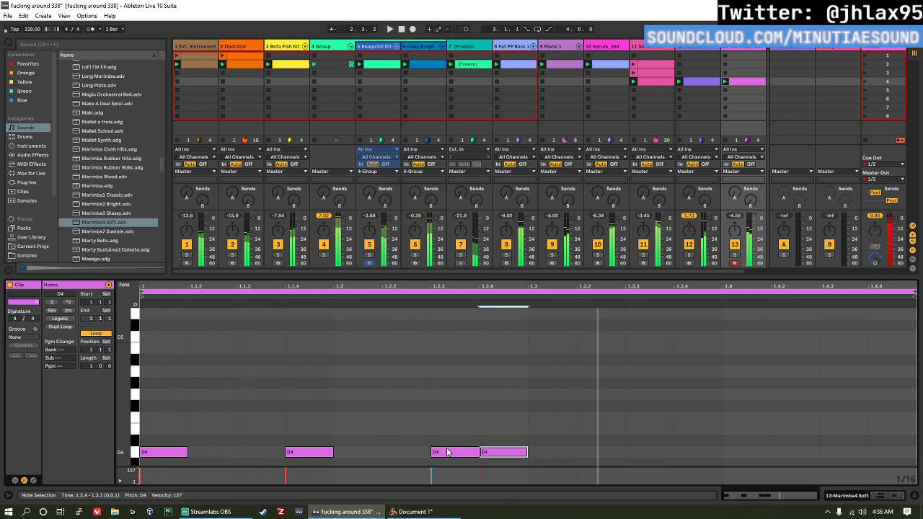
key("Right")
key("Right")
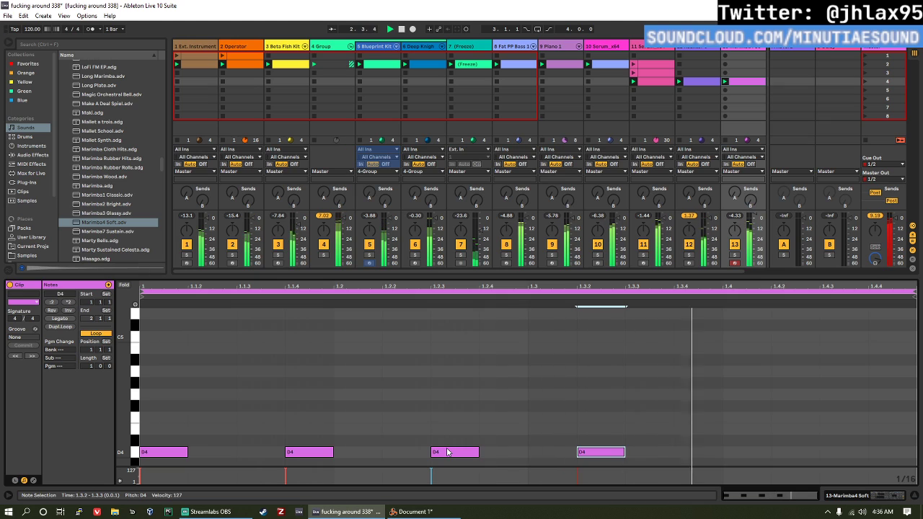
key("ctrl+d")
key("Right")
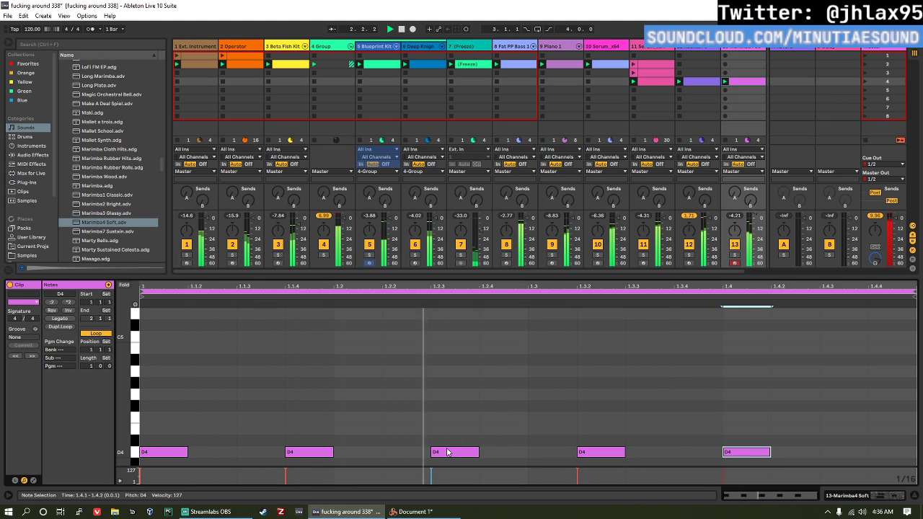
key("ctrl+d")
key("Right")
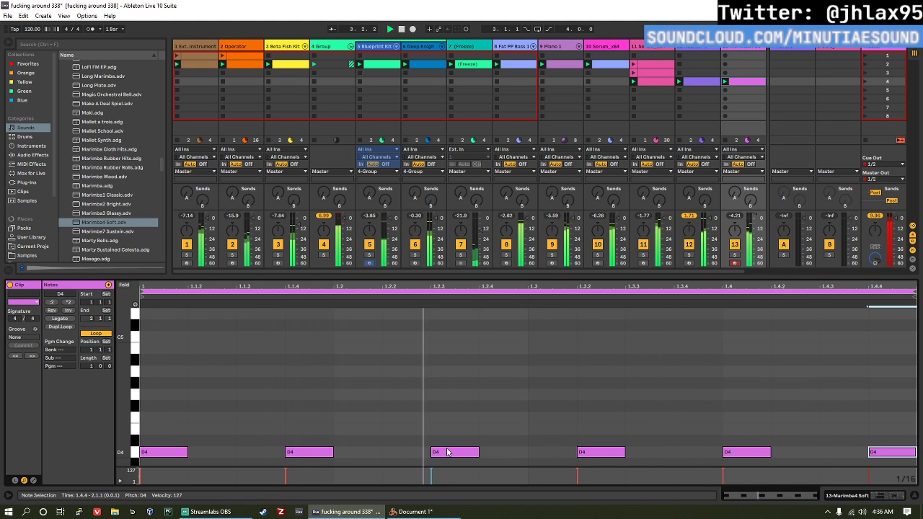
Step: Add a Saturator after the marimba instrument, with drive at 21.7 dB and output at -12.9 dB
key("shift+Tab")
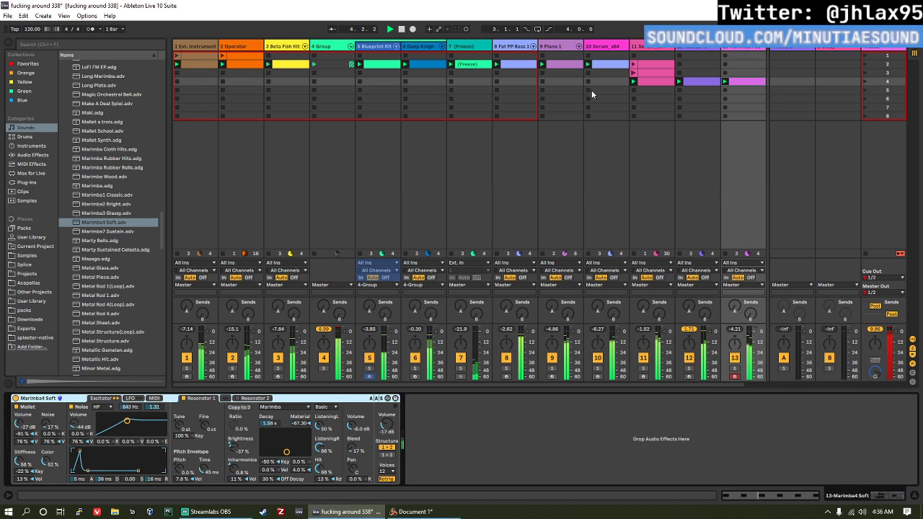
left_click(24, 183)
left_click(41, 156)
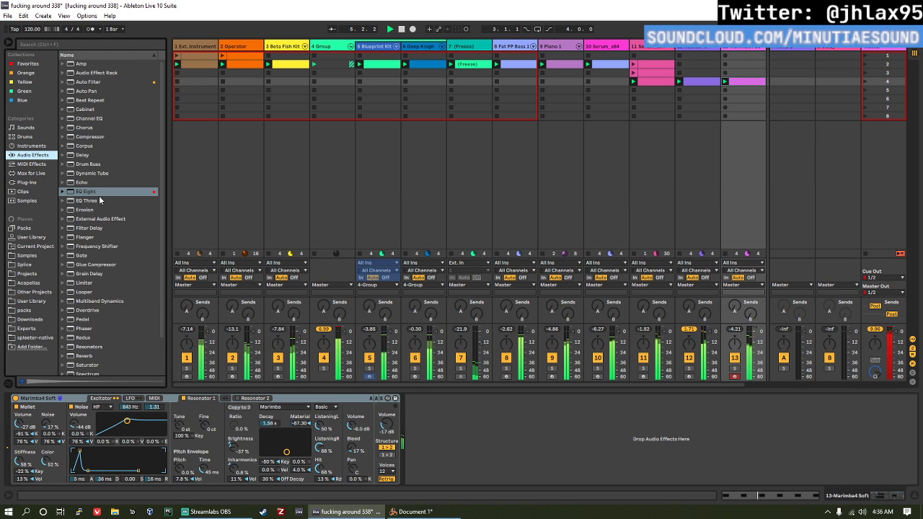
scroll(101, 217, "down", 4)
left_click_drag(102, 322, 388, 408)
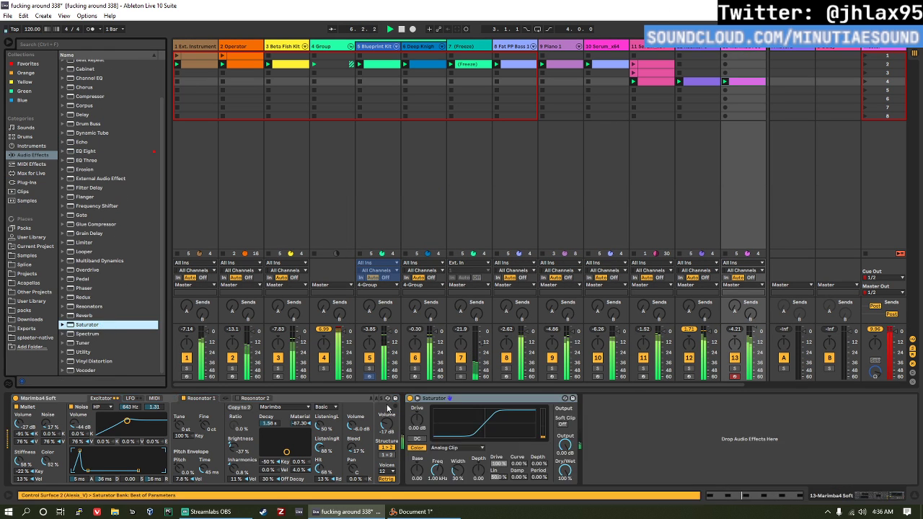
left_click_drag(563, 445, 563, 462)
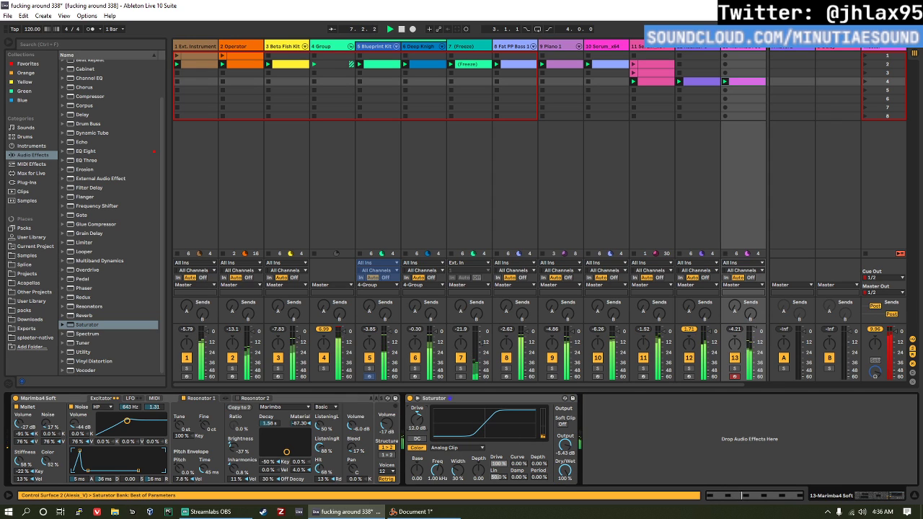
left_click_drag(417, 418, 416, 430)
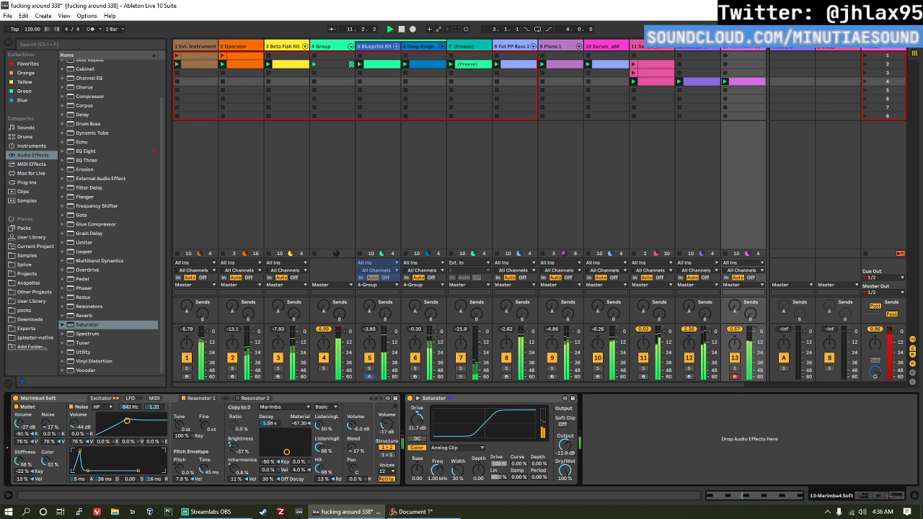
Step: Add an Overdrive after the Saturator, lower its dry/wet to 22% and start playback
scroll(117, 105, "up", 3)
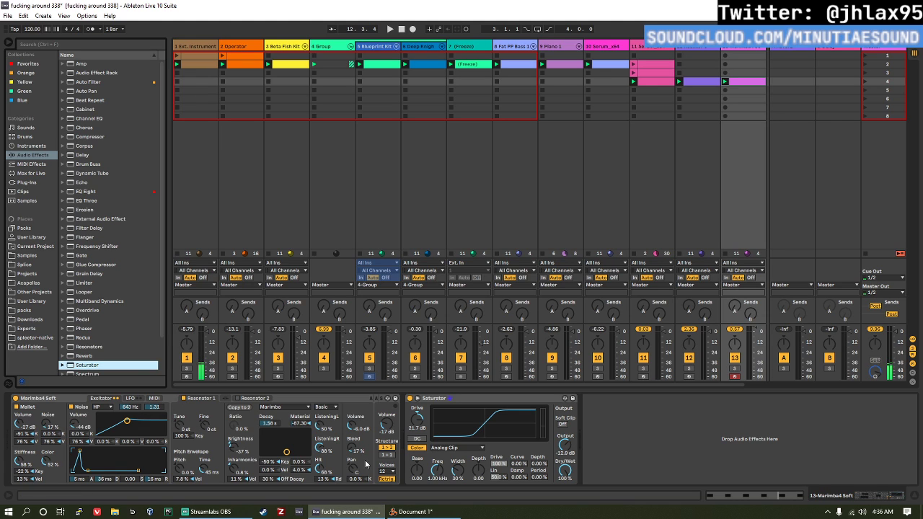
scroll(139, 311, "down", 2)
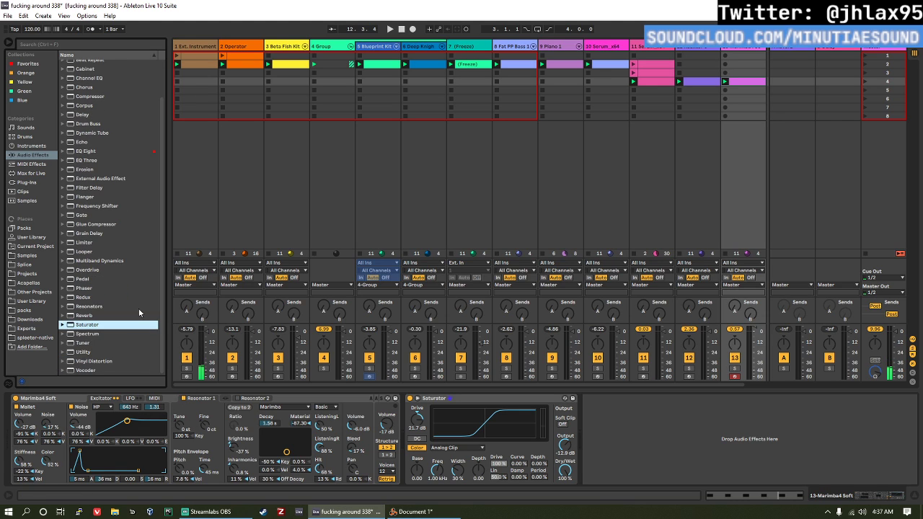
left_click(295, 396)
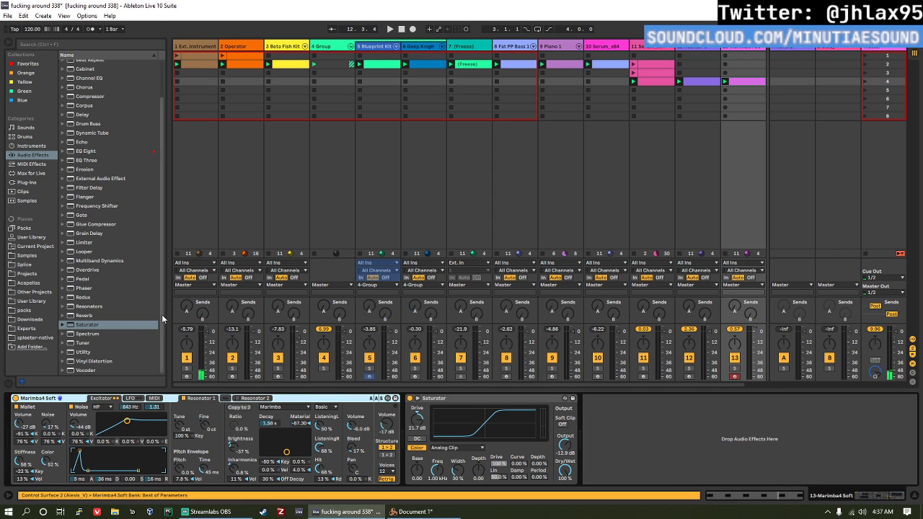
left_click_drag(163, 313, 160, 301)
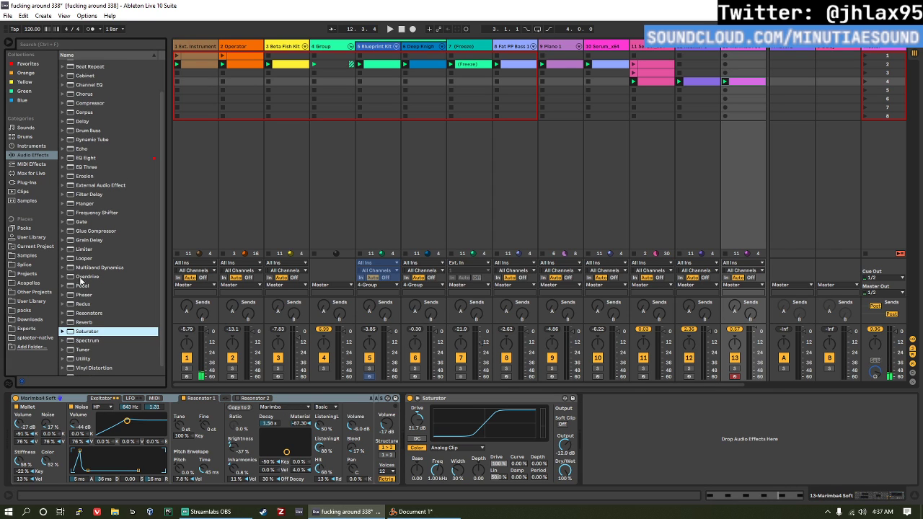
left_click_drag(81, 277, 616, 429)
left_click_drag(622, 479, 622, 463)
key("space")
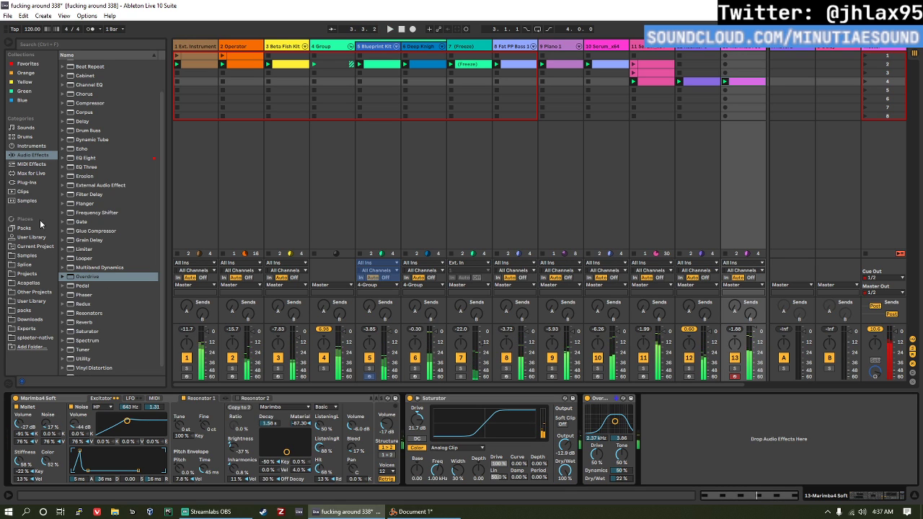
Step: Add a Reverb after Overdrive with size 165.97, 5.96 s decay and 37% dry/wet, and enable Lo Cut with the input filter at 2.31 kHz
left_click(85, 322)
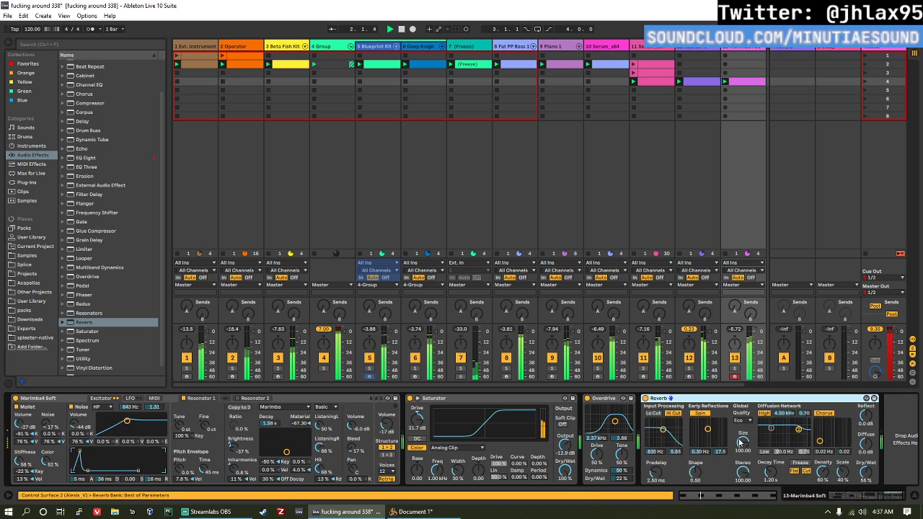
left_click_drag(741, 442, 742, 434)
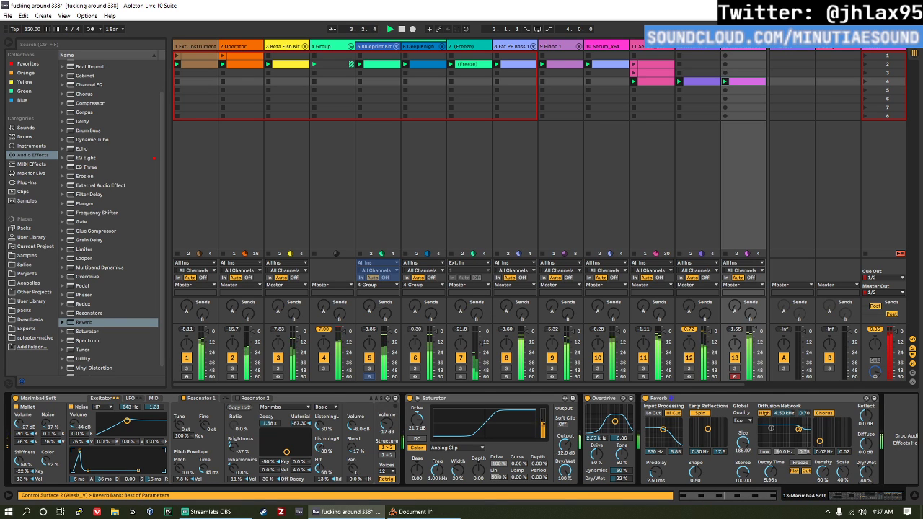
left_click_drag(866, 470, 866, 477)
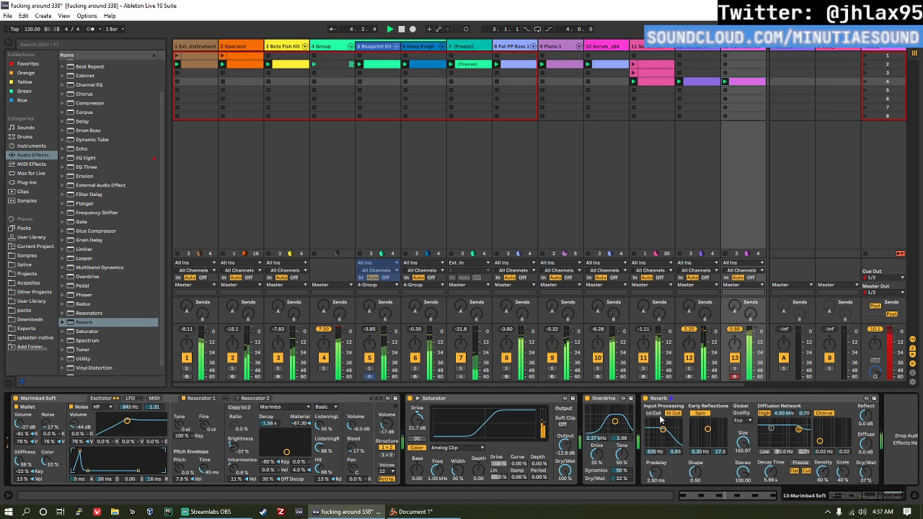
left_click(655, 414)
left_click_drag(663, 430, 669, 433)
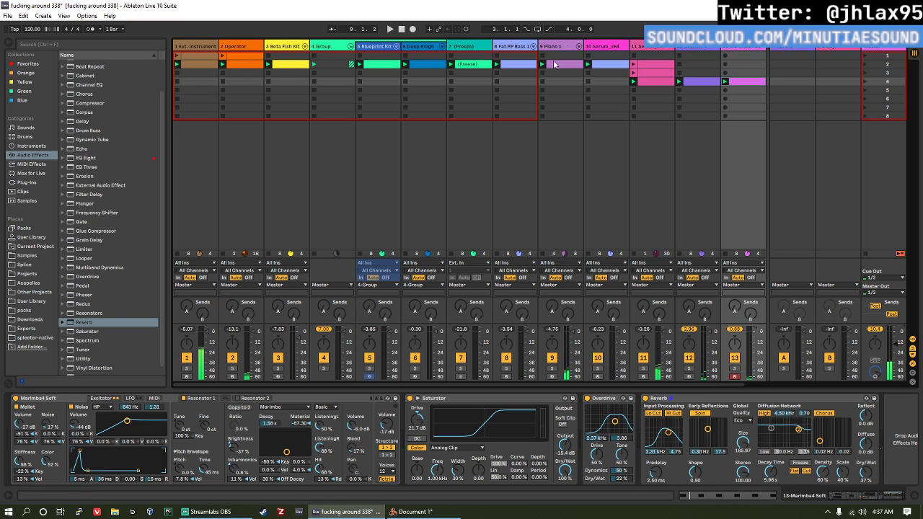
Step: Browse the plug-ins and load Kontakt 5 on a new MIDI track after track 13
left_click(43, 184)
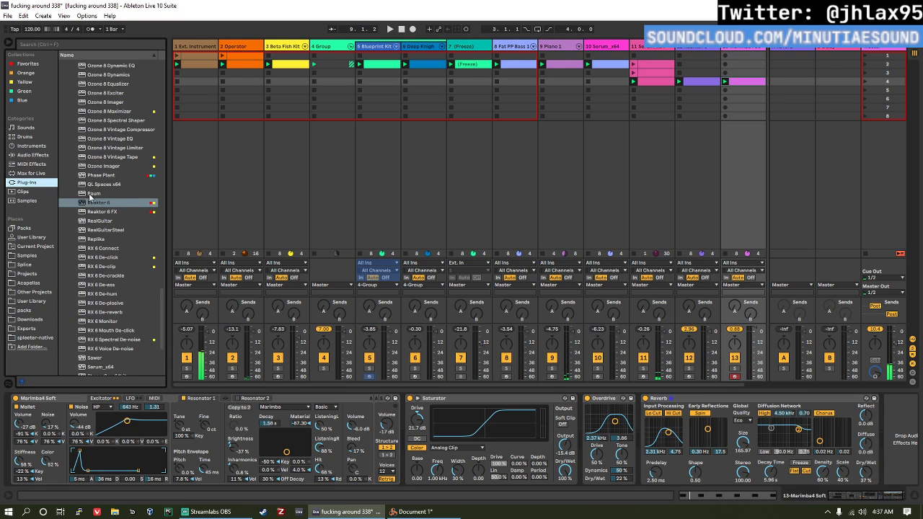
scroll(129, 224, "down", 4)
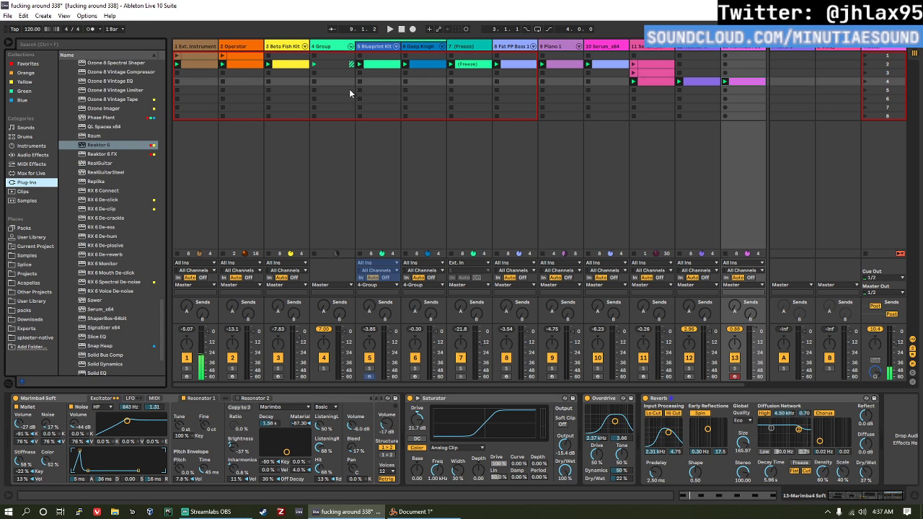
scroll(158, 325, "up", 8)
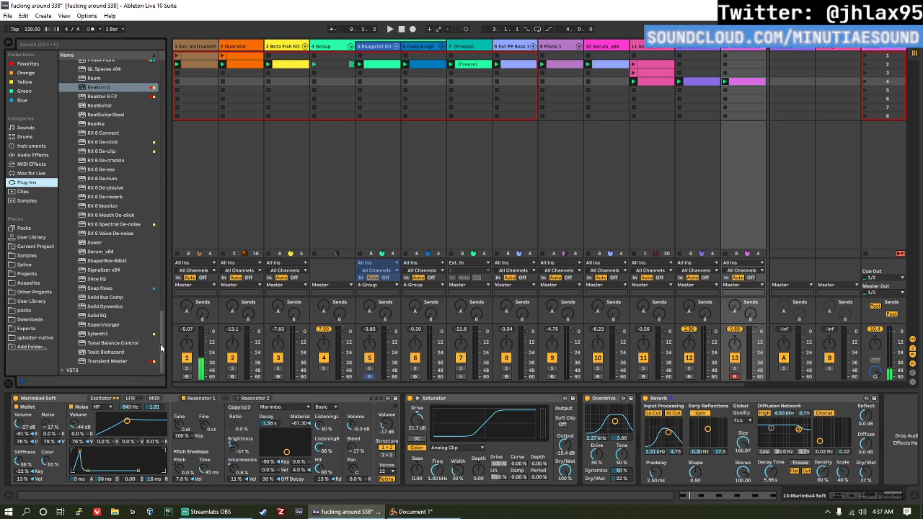
scroll(116, 303, "down", 1)
scroll(130, 285, "up", 3)
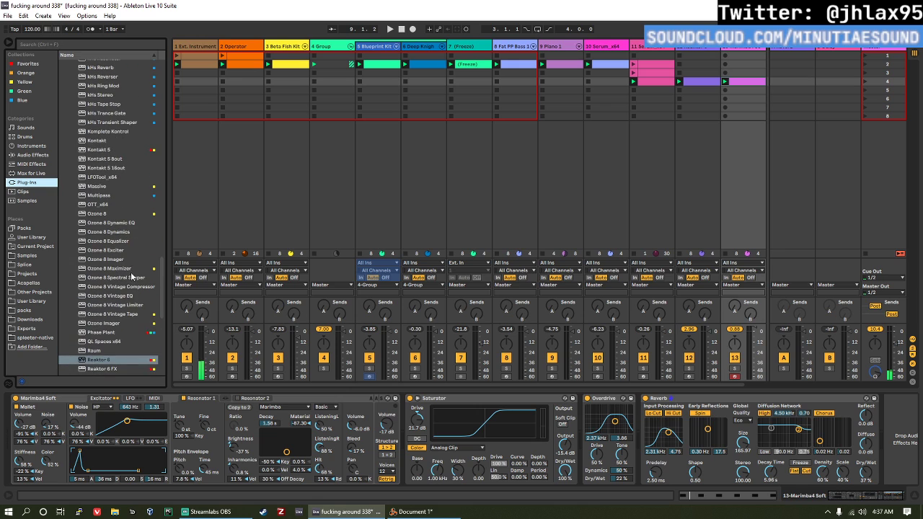
left_click_drag(112, 153, 764, 92)
Step: Load Session Kit - Full.nki from the Studio Drummer library in Kontakt and open its groove browser
scroll(422, 328, "down", 5)
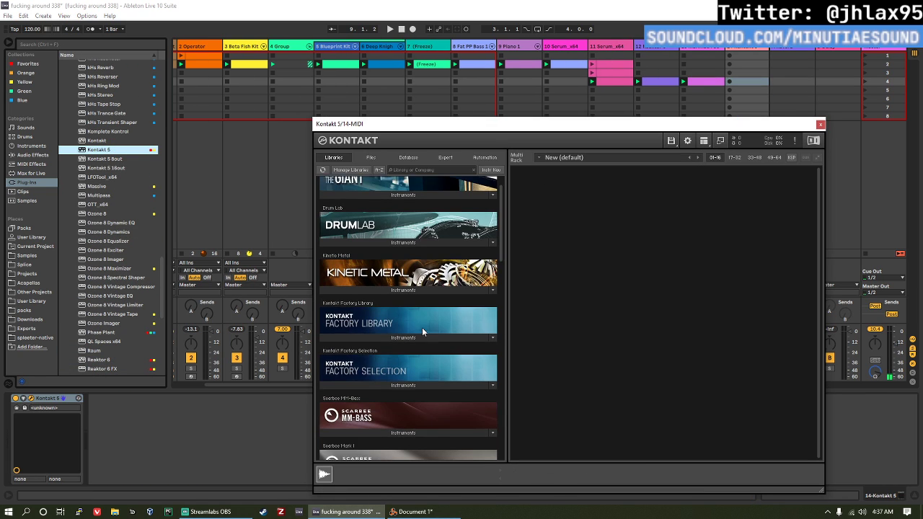
scroll(398, 338, "down", 4)
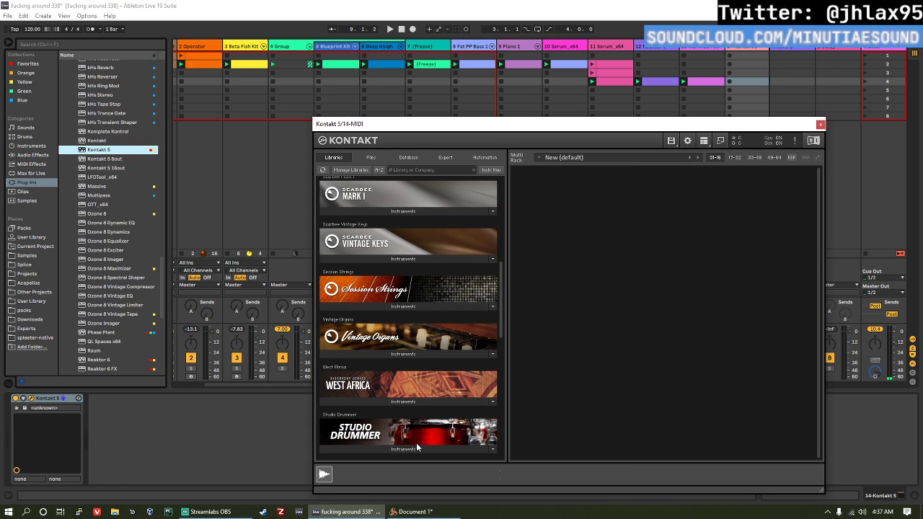
left_click(416, 445)
double_click(398, 419)
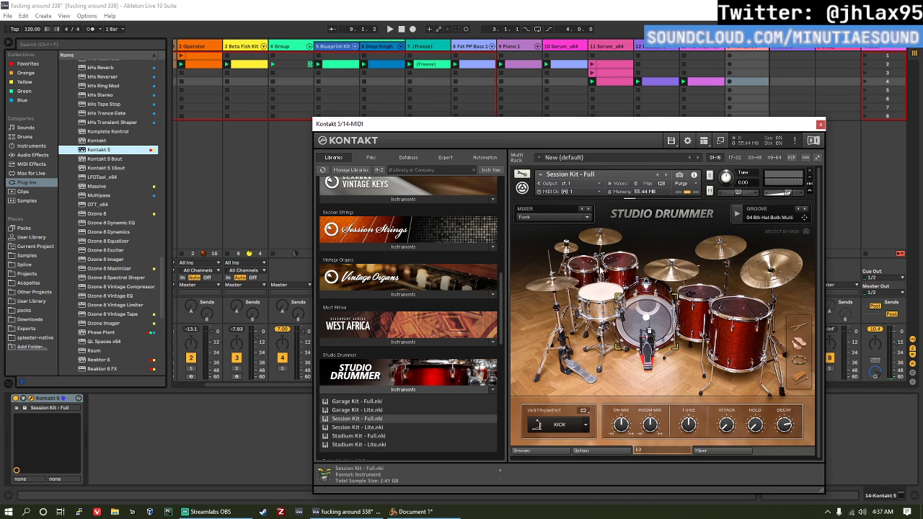
scroll(692, 348, "down", 1)
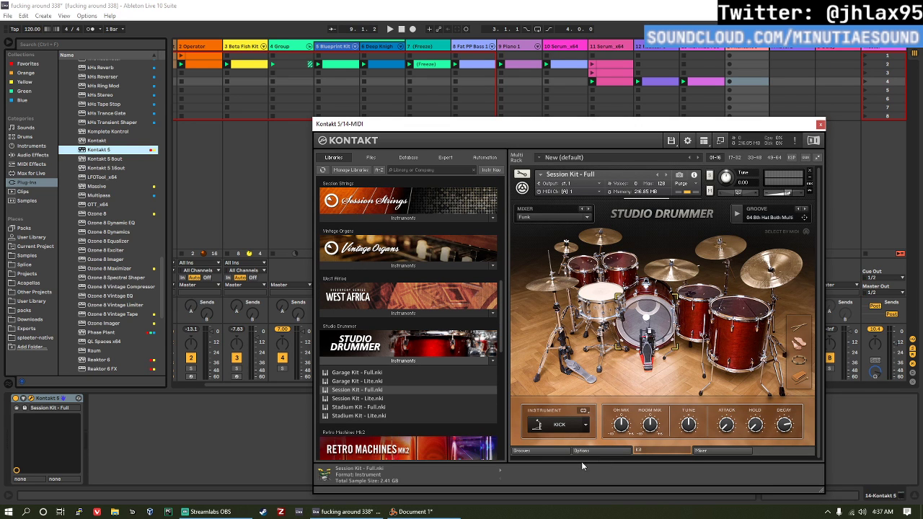
left_click(561, 450)
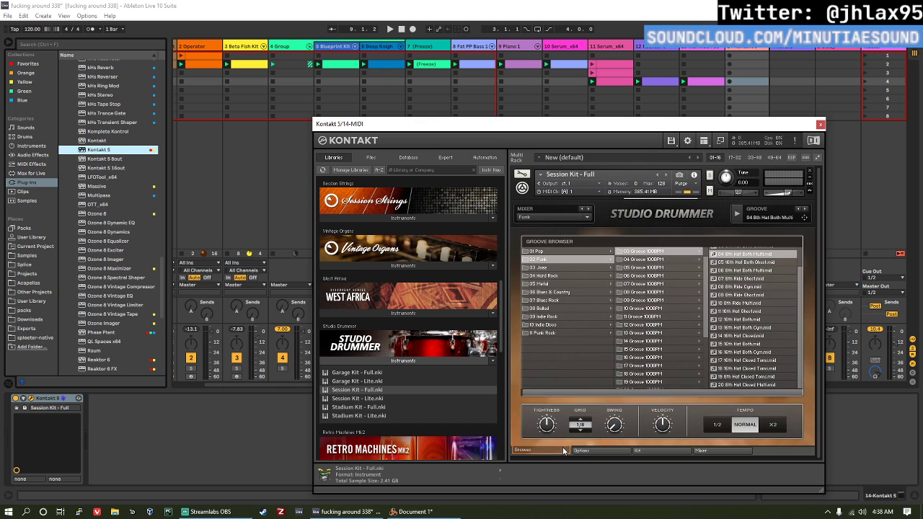
Step: Audition several hat and ride grooves from the Funk 03 Groove 100BPM folder in the Studio Drummer groove browser
left_click_drag(632, 124, 431, 147)
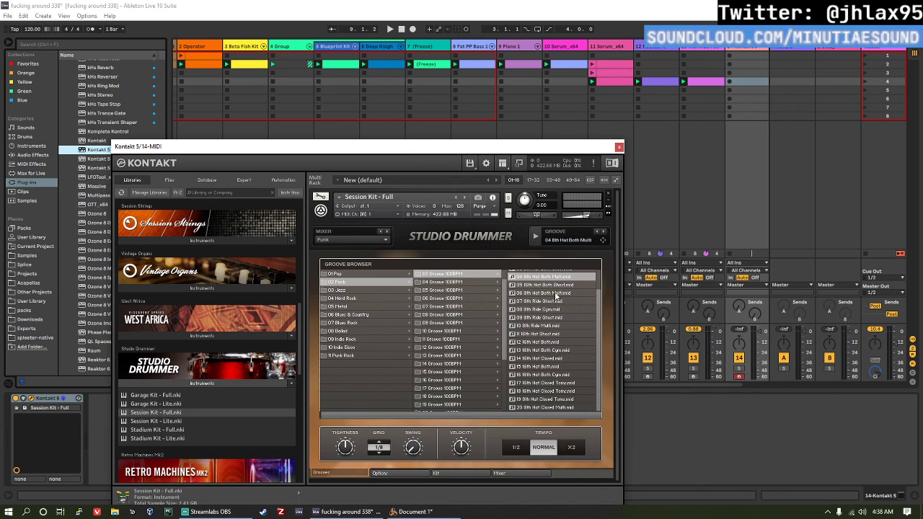
left_click(556, 293)
left_click(537, 237)
left_click(546, 311)
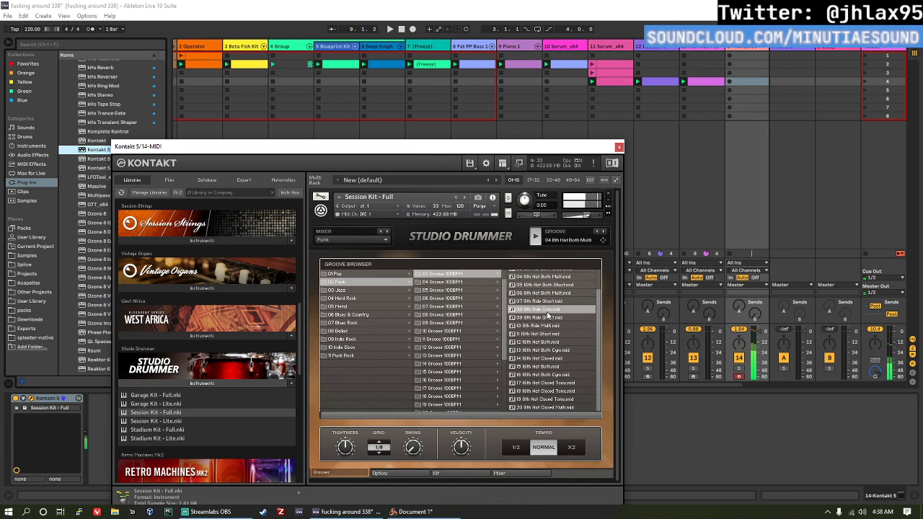
left_click(549, 334)
left_click(549, 319)
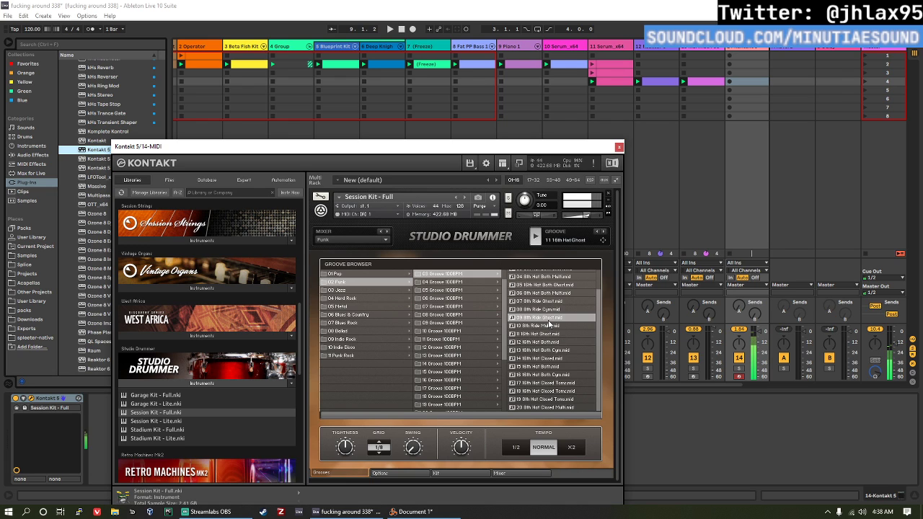
Step: Select the 07 16th Hat Closed groove in the Funk 10 Groove 100BPM folder and place it in the Kontakt track's fourth clip slot
left_click(431, 334)
left_click(545, 322)
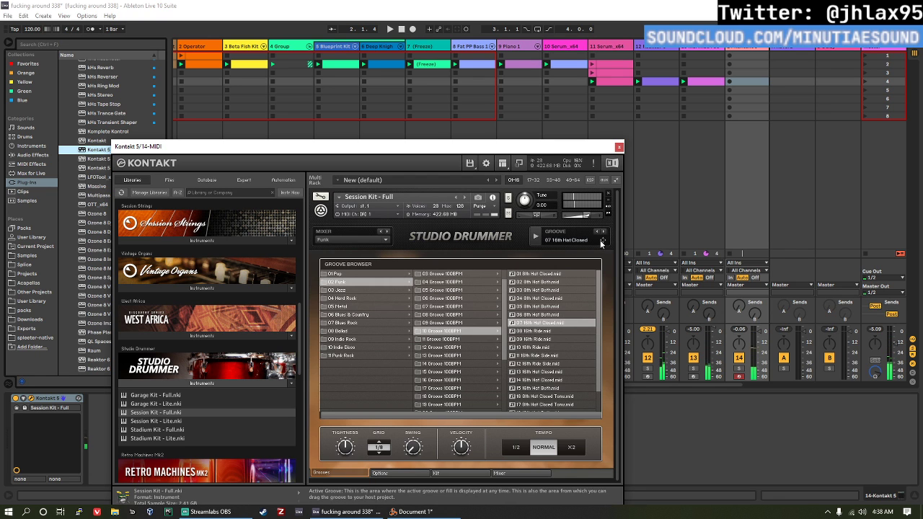
left_click_drag(602, 240, 713, 84)
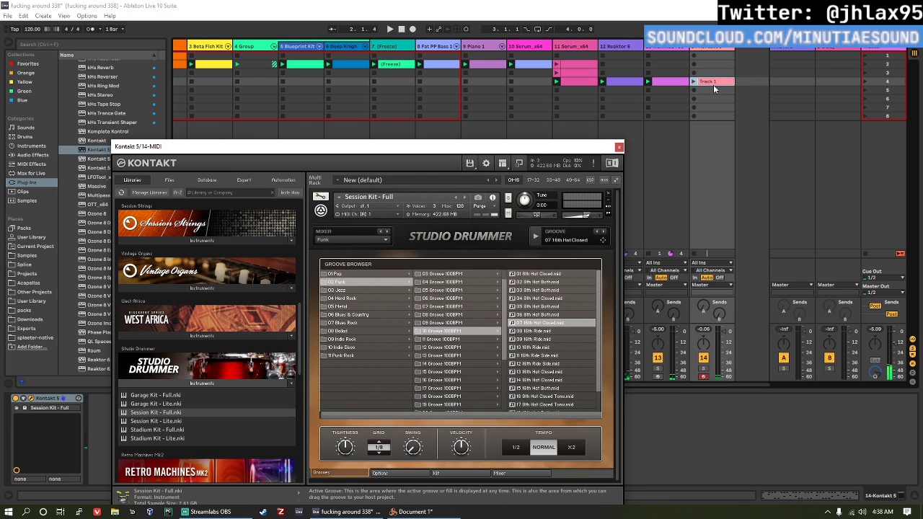
Step: Preview the groove in Kontakt, open the new drum clip's notes and move the plug-in window aside to view them
left_click_drag(510, 152, 513, 90)
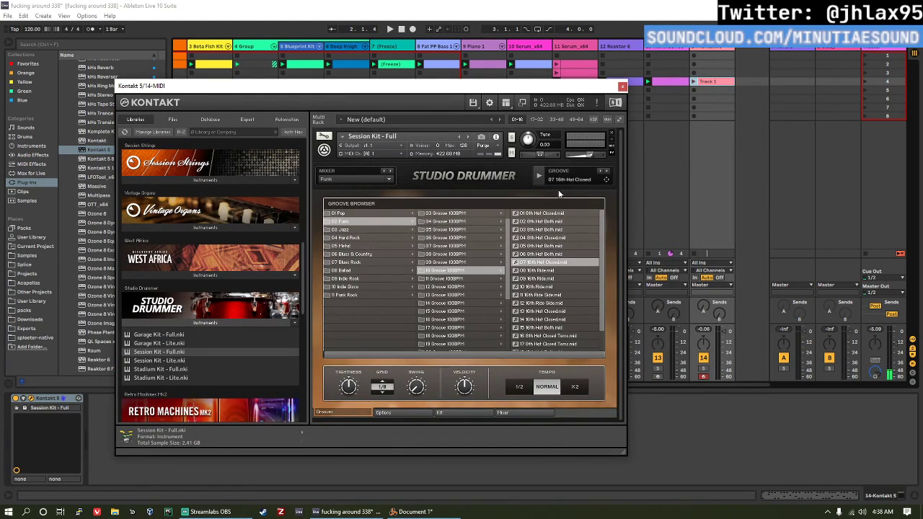
left_click(538, 177)
left_click(538, 177)
double_click(696, 81)
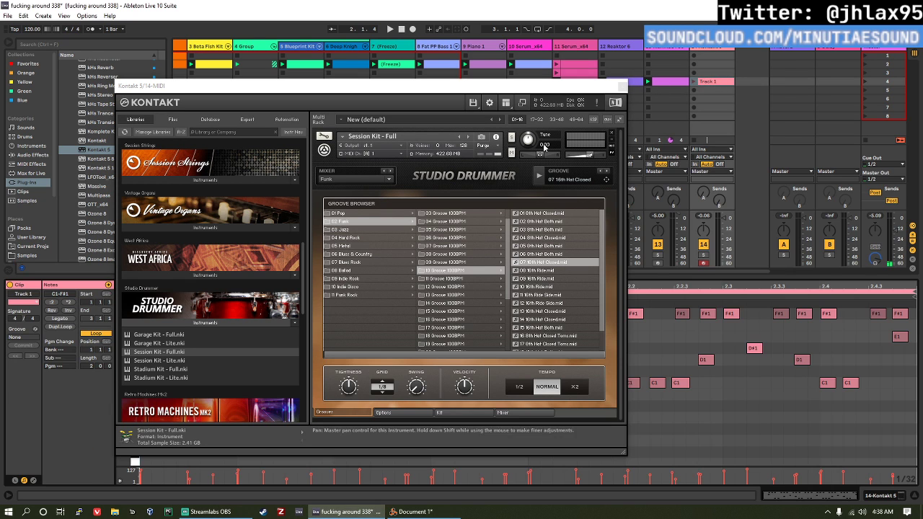
left_click_drag(550, 89, 74, 346)
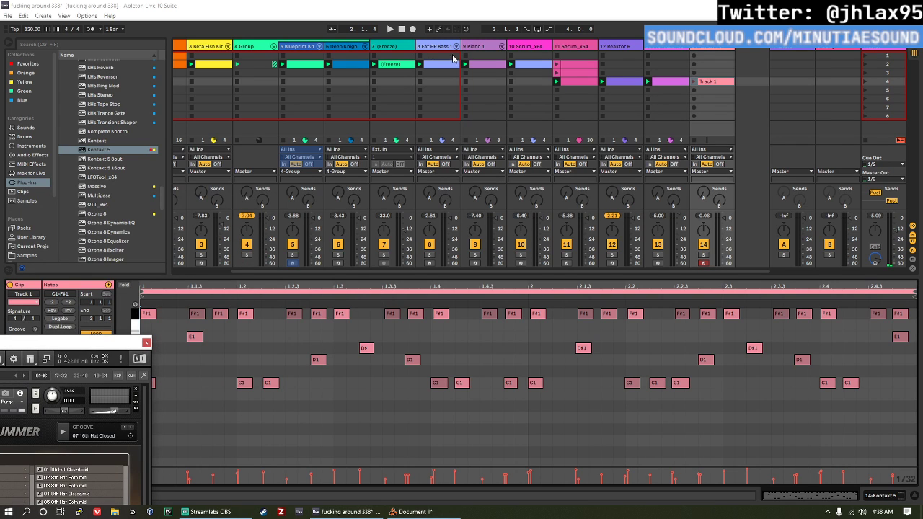
Step: Bring the Kontakt window back into full view and show Studio Drummer's Options page
left_click_drag(111, 340, 593, 53)
left_click(411, 383)
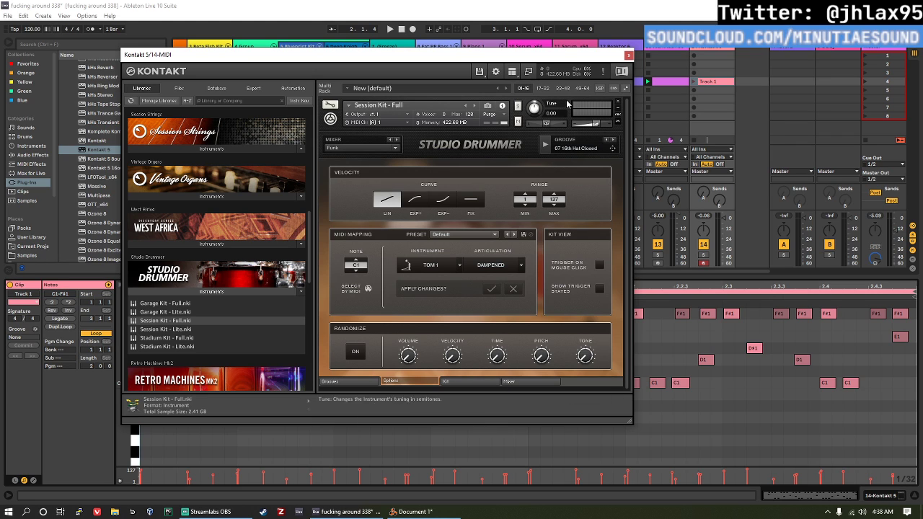
left_click(512, 72)
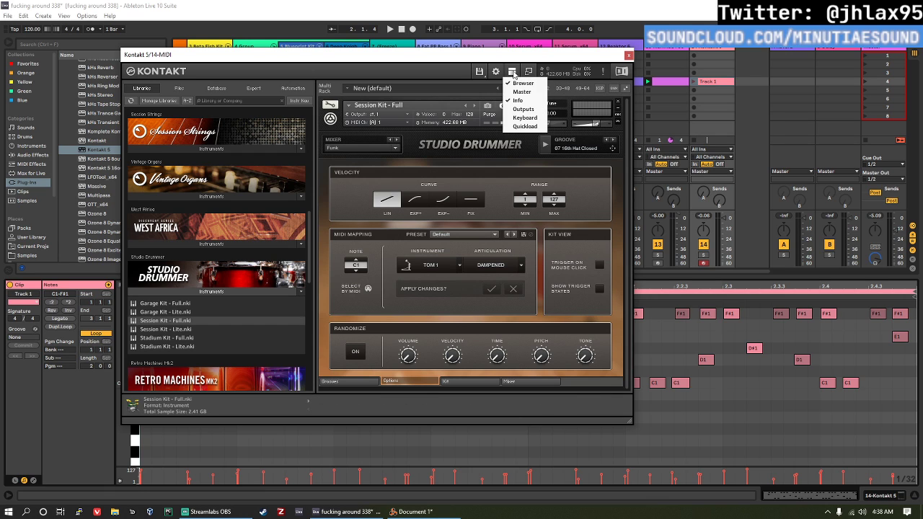
left_click(538, 109)
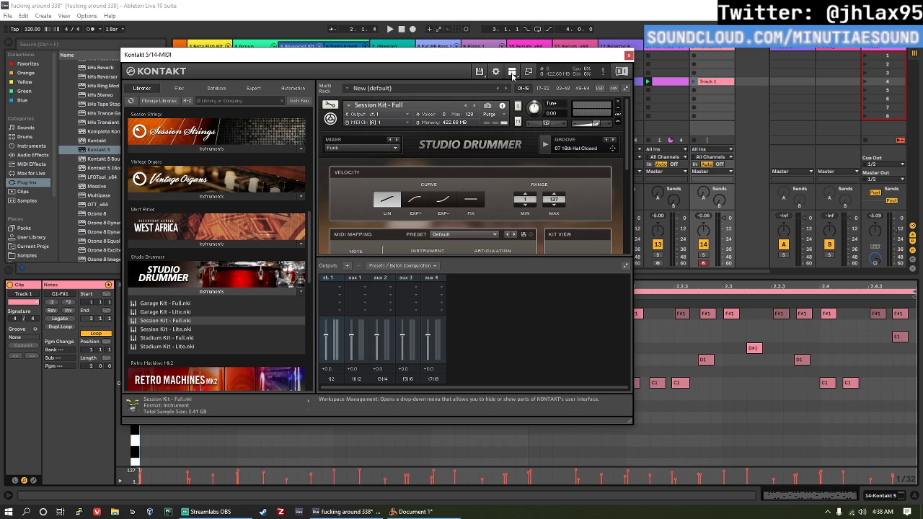
left_click(512, 75)
left_click(535, 112)
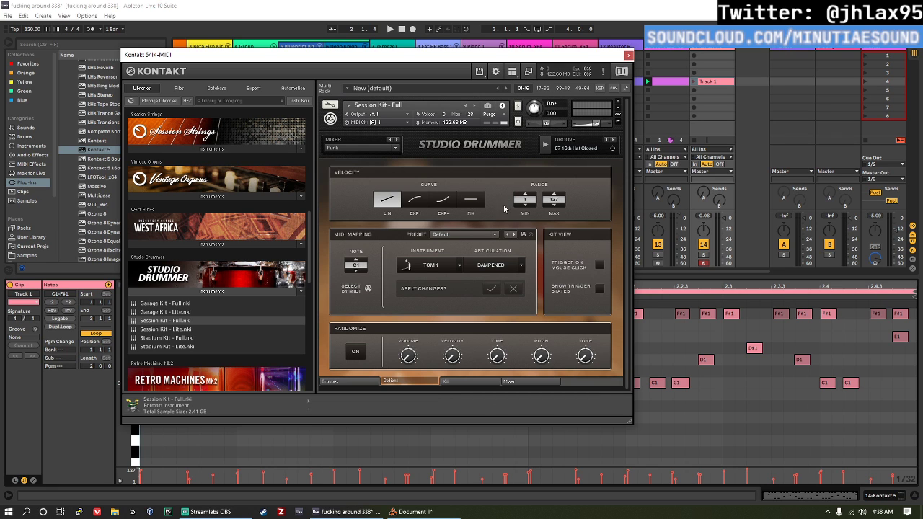
Step: Open the list of MIDI mapping presets in Studio Drummer's options
left_click(450, 235)
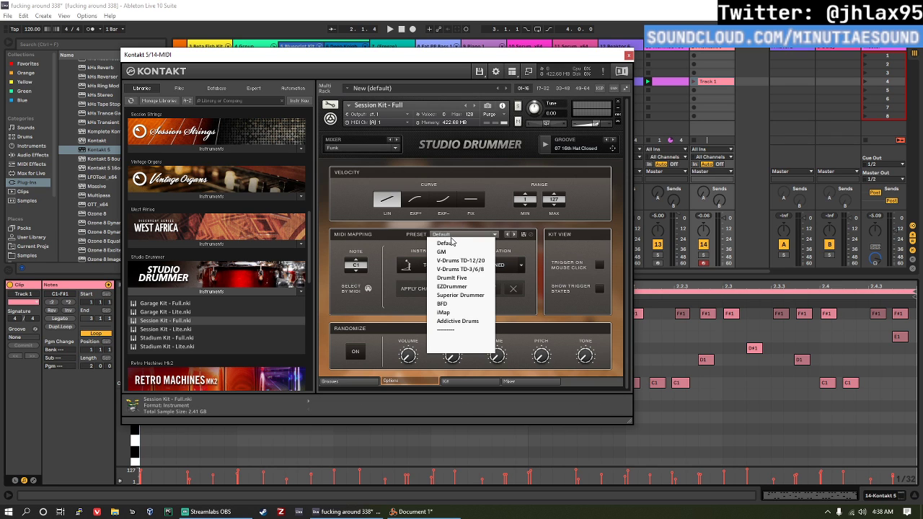
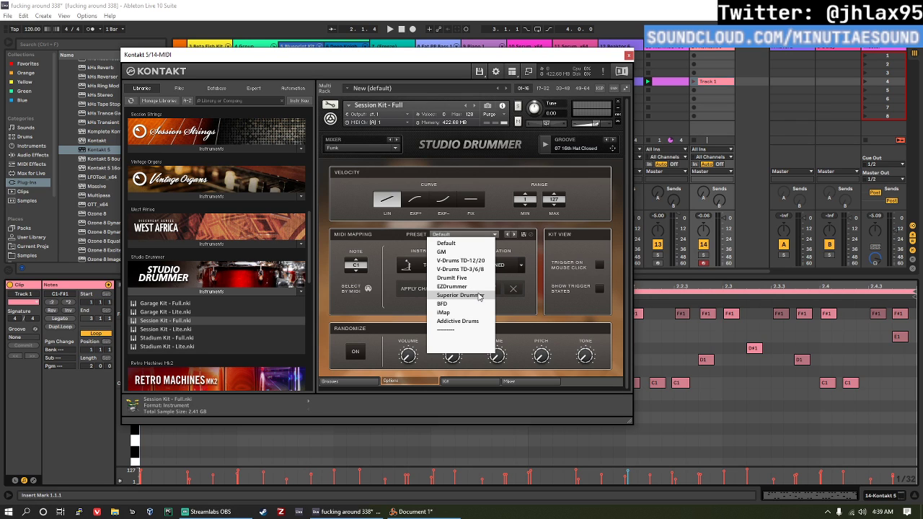
Step: Dismiss the MIDI mapping preset list, close the Kontakt window and play the session
left_click(523, 249)
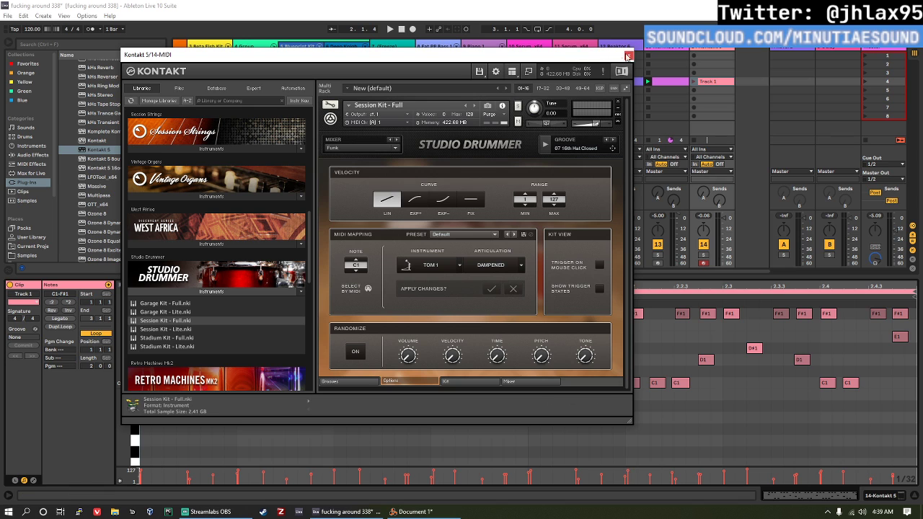
left_click(629, 56)
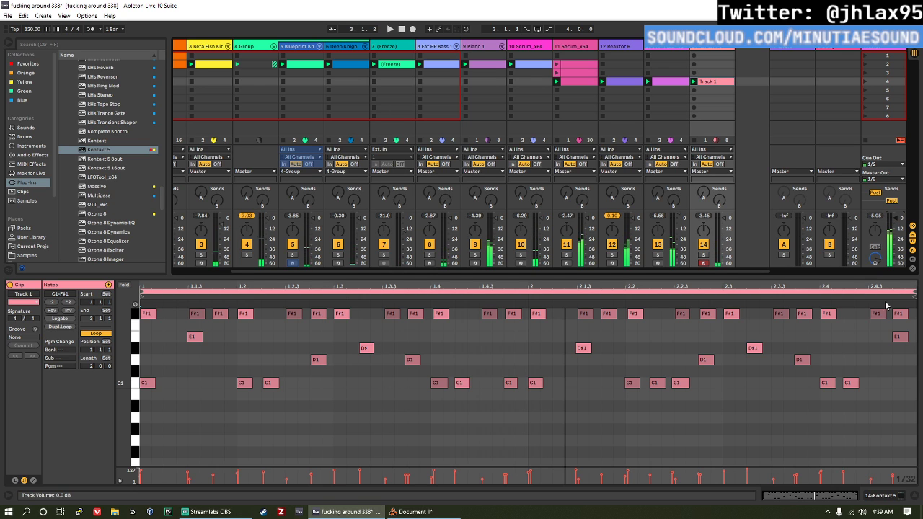
key("space")
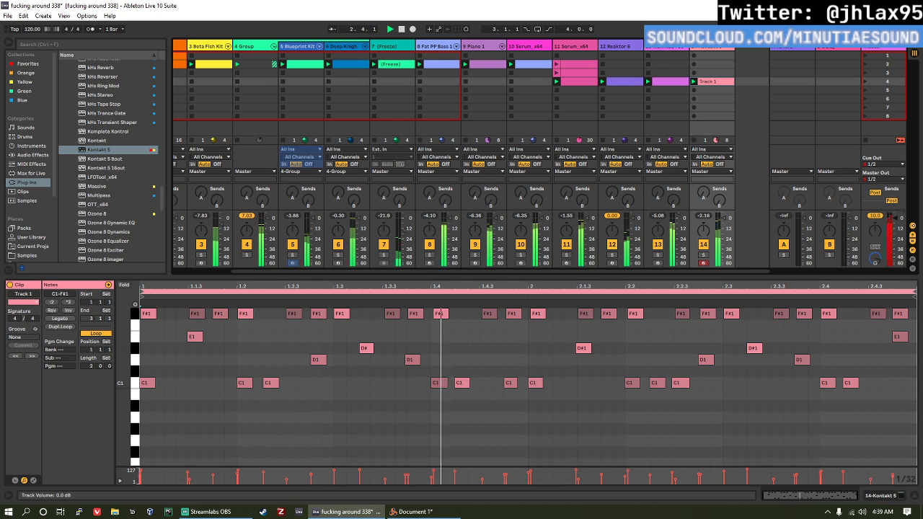
Step: Reopen Kontakt on track 14, restart playback and set Studio Drummer's velocity curve to EXP+
key("shift+Tab")
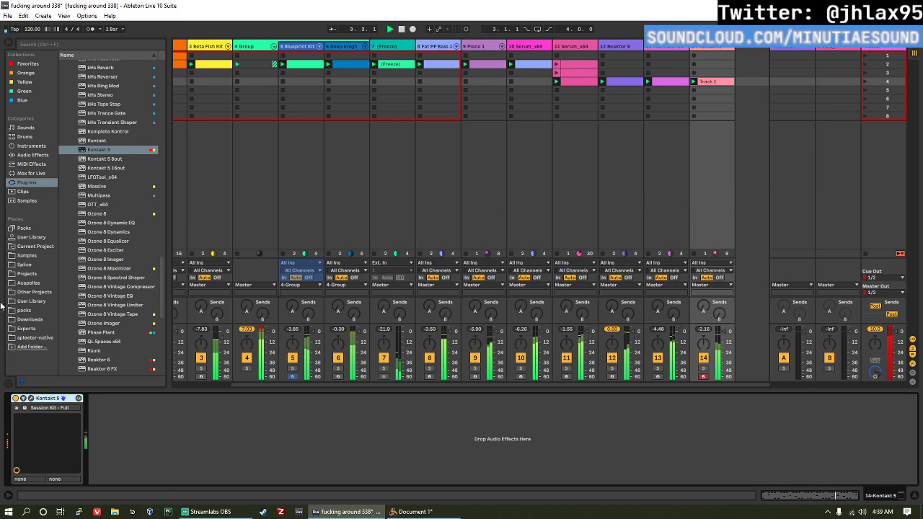
left_click(31, 399)
key("space")
key("space")
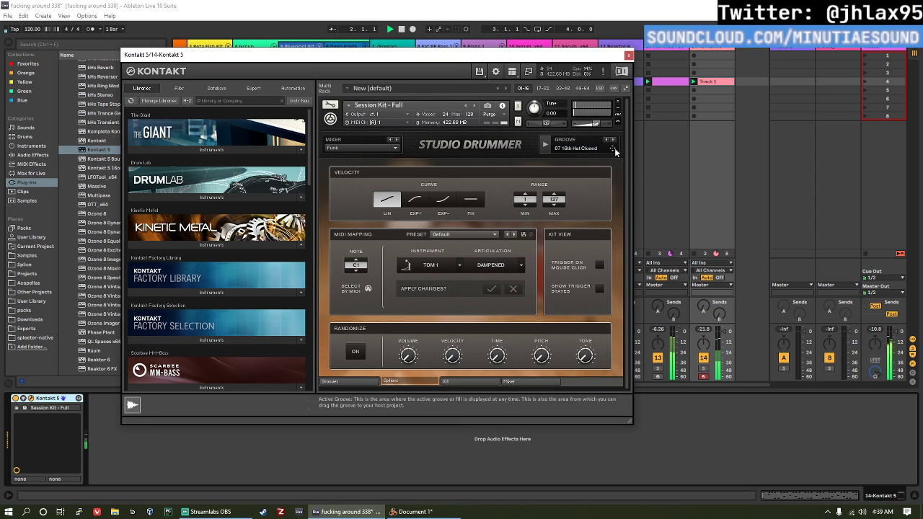
left_click(463, 381)
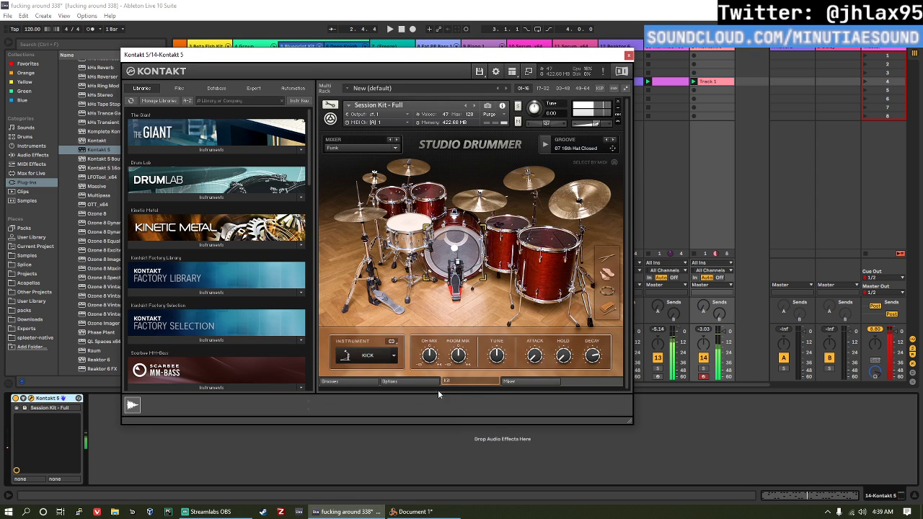
left_click(415, 378)
left_click(415, 200)
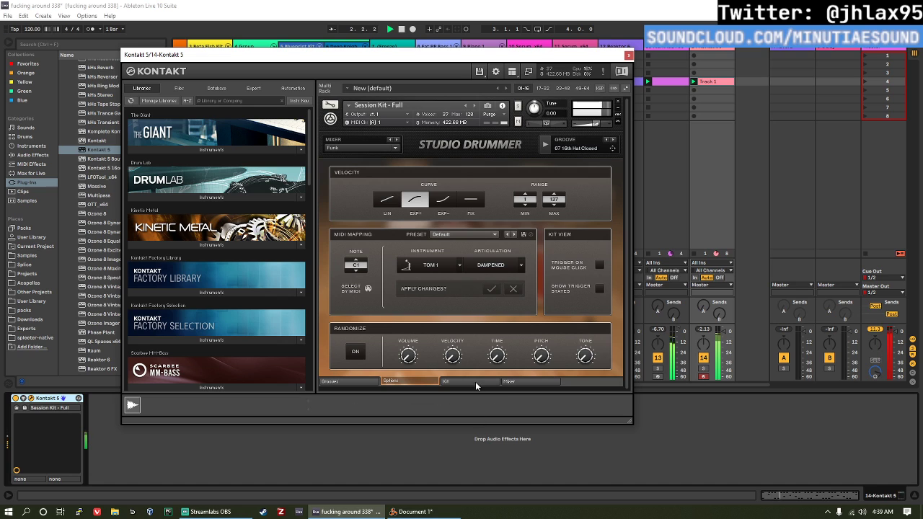
Step: Raise the Session Kit's output volume and select the kick drum in the kit view
left_click_drag(590, 122, 599, 127)
left_click(458, 380)
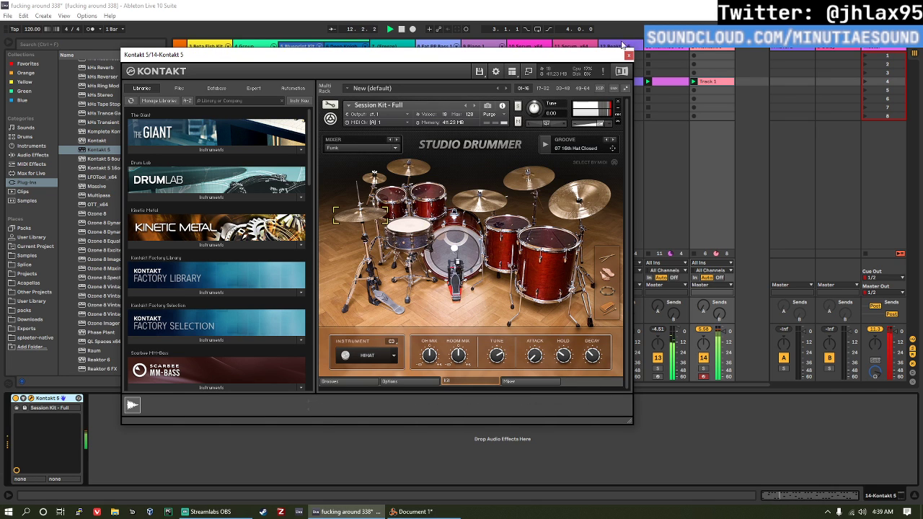
left_click(465, 251)
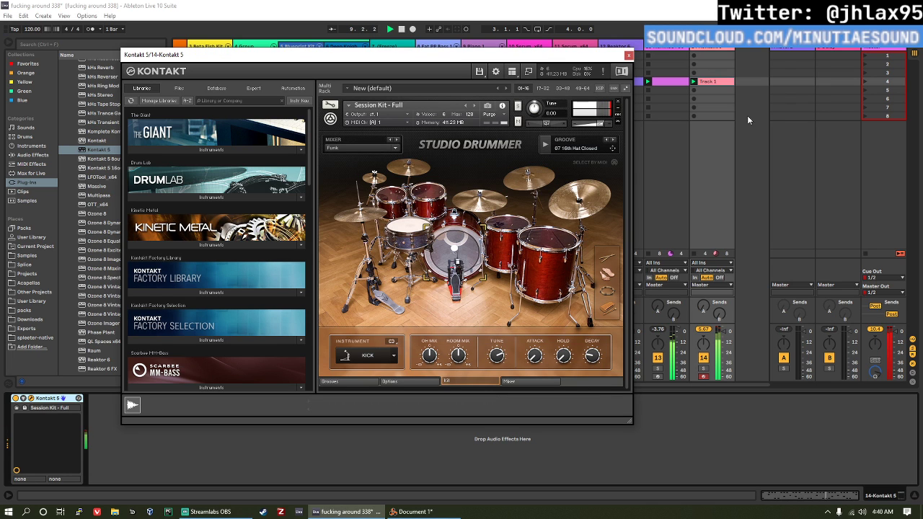
Step: Set the Master track's Utility gain to about -12.2 dB and lower the Session Kit's volume to about -5.8 dB
left_click(895, 47)
key("space")
key("space")
left_click_drag(62, 428, 62, 433)
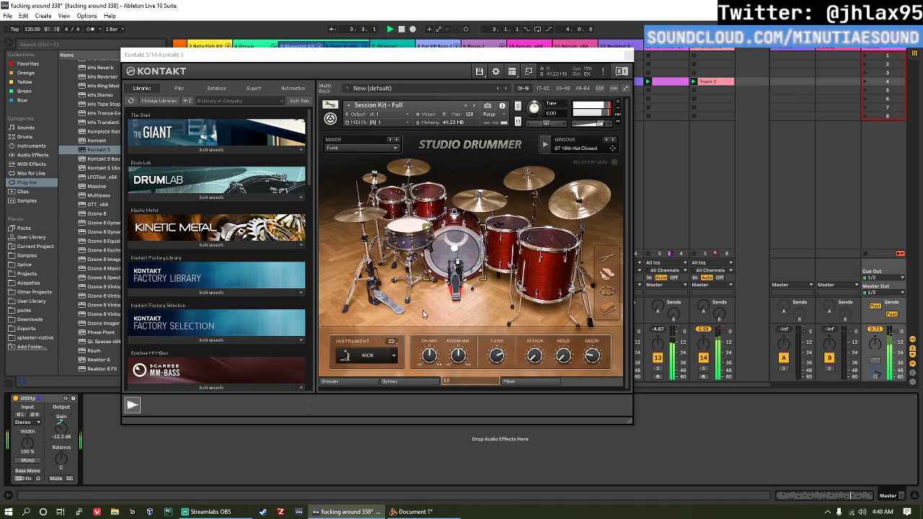
left_click_drag(594, 125, 583, 126)
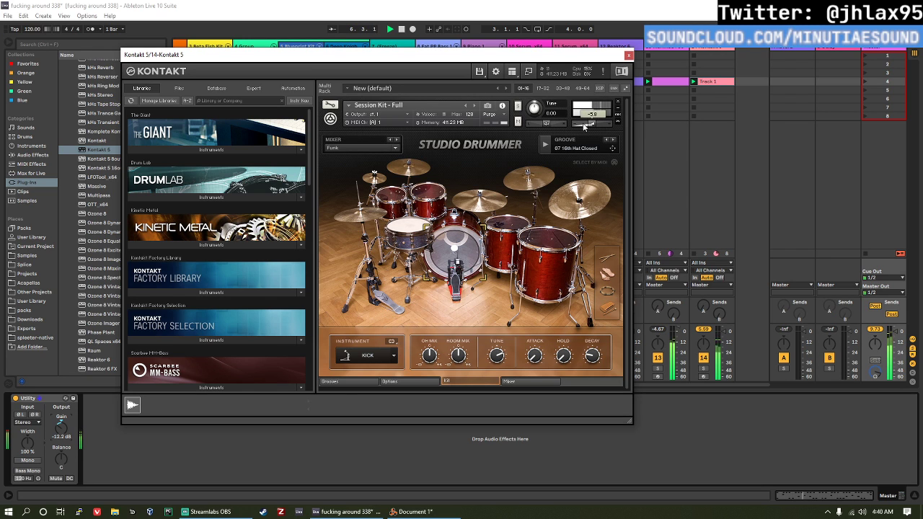
left_click_drag(584, 126, 584, 126)
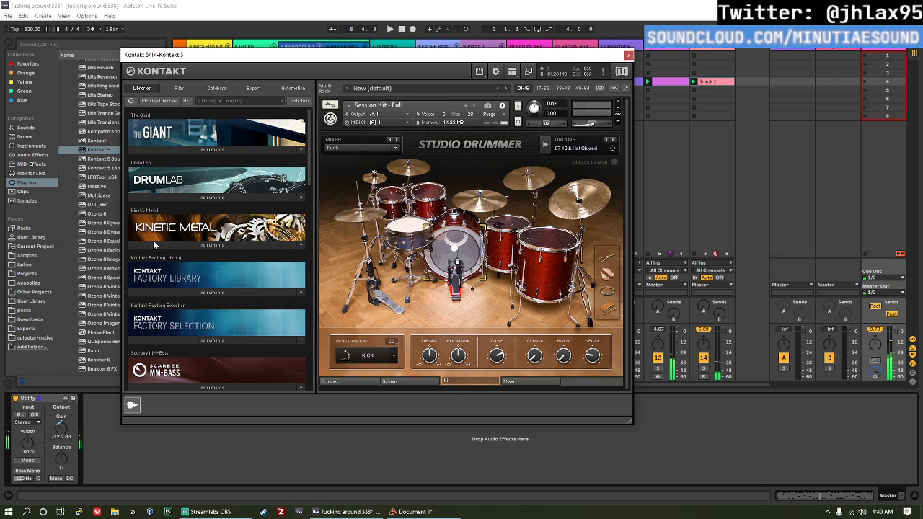
Step: Open the 02 Funk folder in the groove browser, then set the project tempo to 100 BPM and play the session
left_click(349, 381)
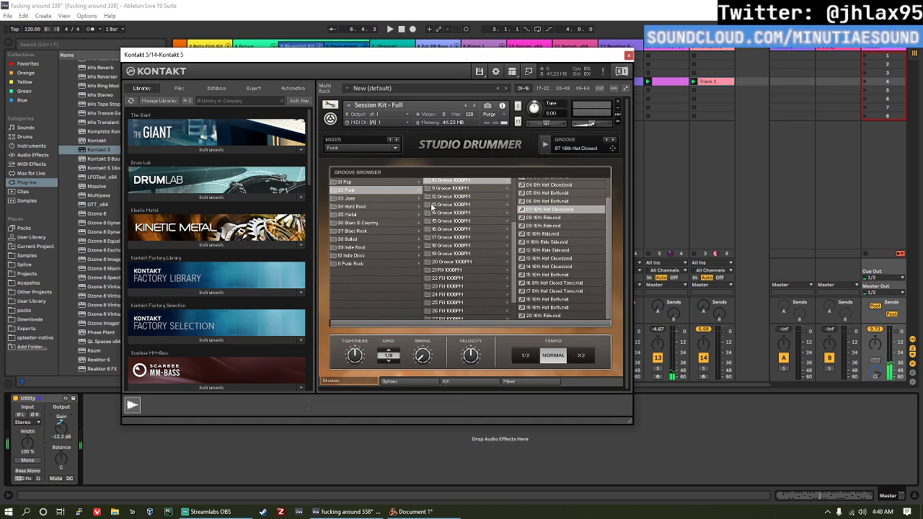
left_click(368, 190)
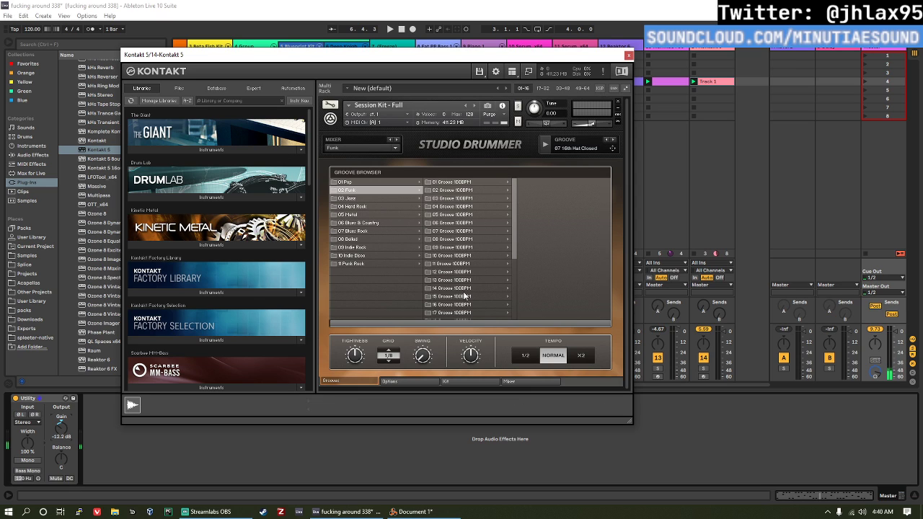
left_click(39, 32)
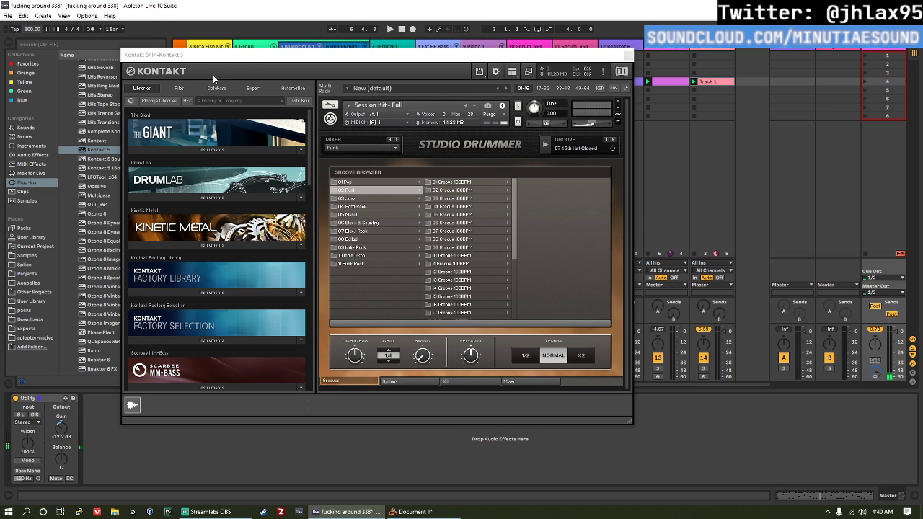
key("space")
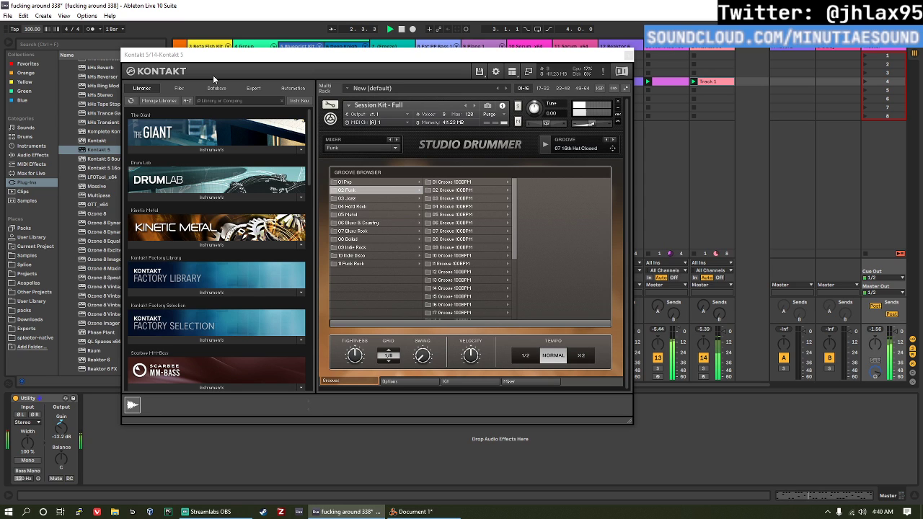
Step: Raise the Session Kit's volume to about 2.3 dB and close the Kontakt window
left_click(602, 126)
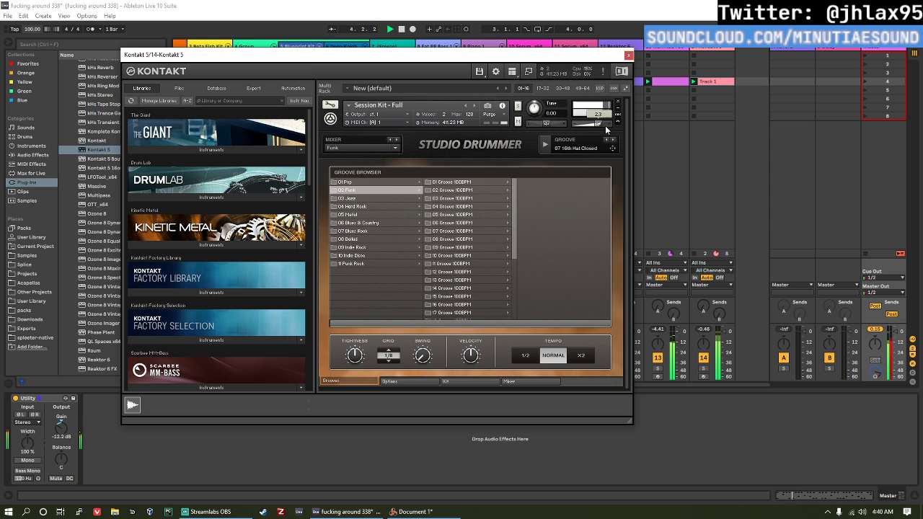
left_click(628, 55)
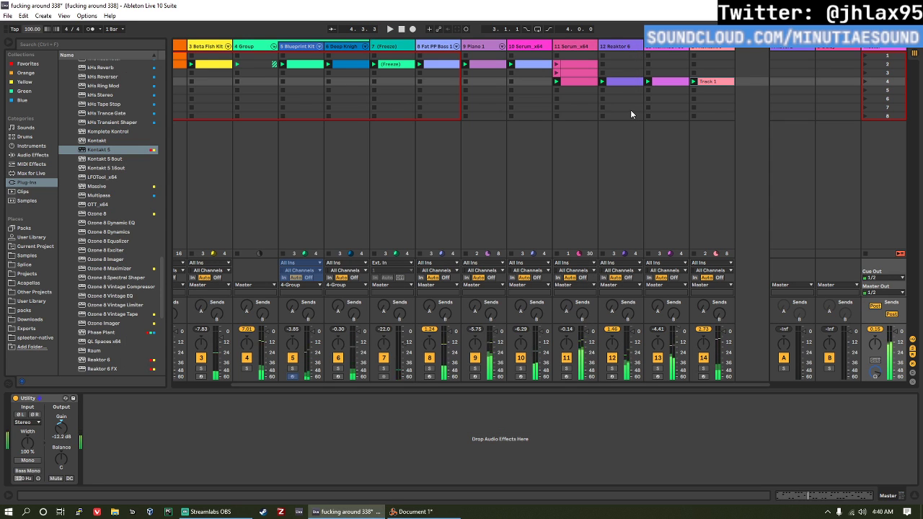
Step: Add the ShaperBox-64bit plug-in after Kontakt 5 on track 14
scroll(115, 331, "down", 9)
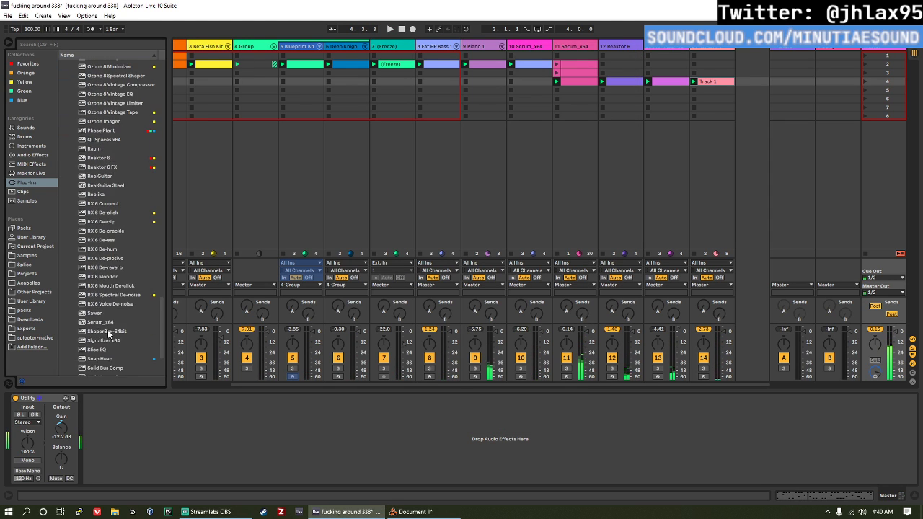
scroll(117, 330, "down", 1)
left_click(119, 261)
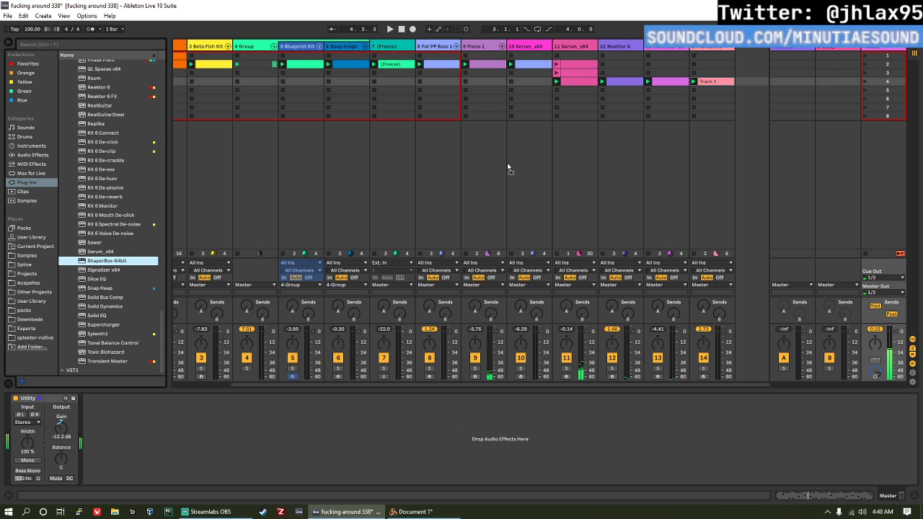
left_click_drag(713, 54, 700, 48)
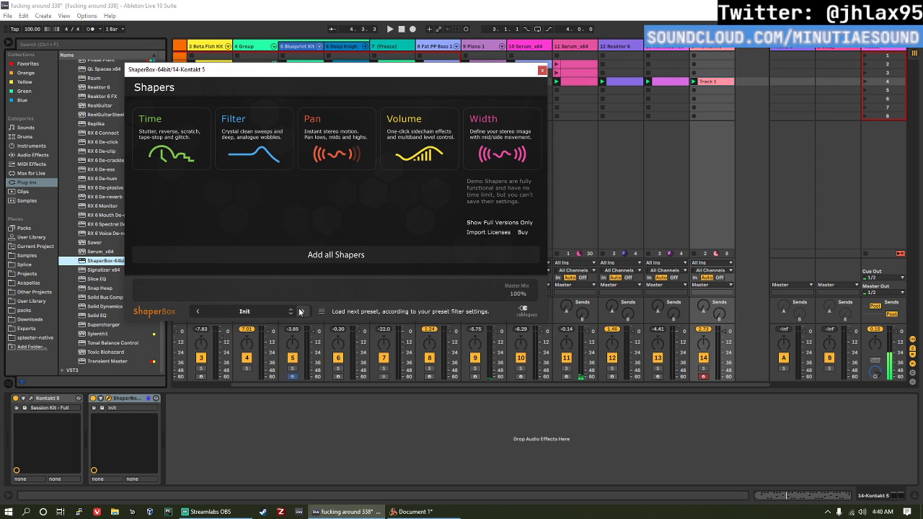
Step: Step through the first ShaperBox library presets and load Timer 3
left_click(278, 311)
left_click(304, 311)
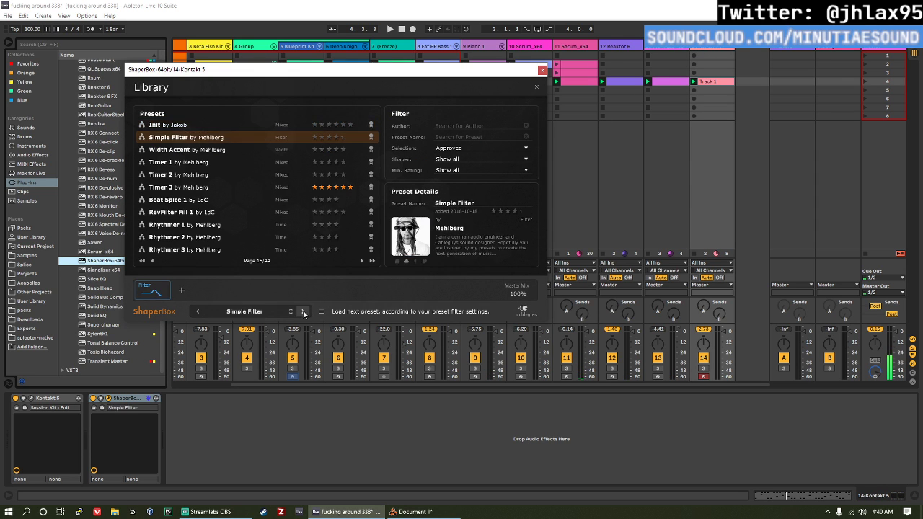
left_click(304, 312)
left_click(303, 312)
left_click(303, 312)
left_click(228, 187)
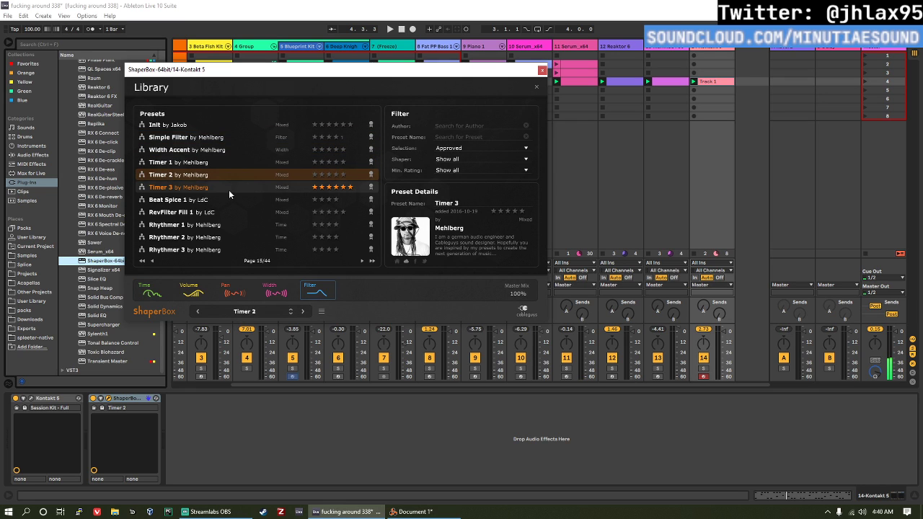
left_click(303, 311)
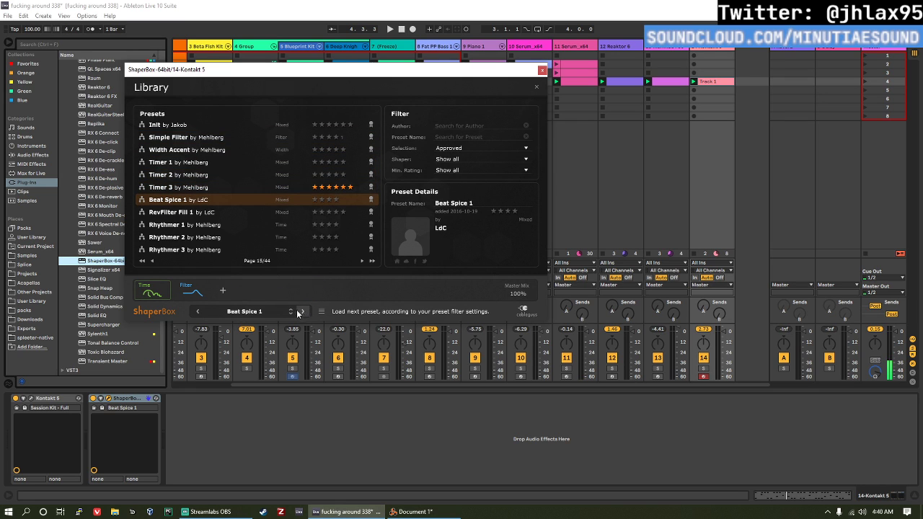
left_click(198, 311)
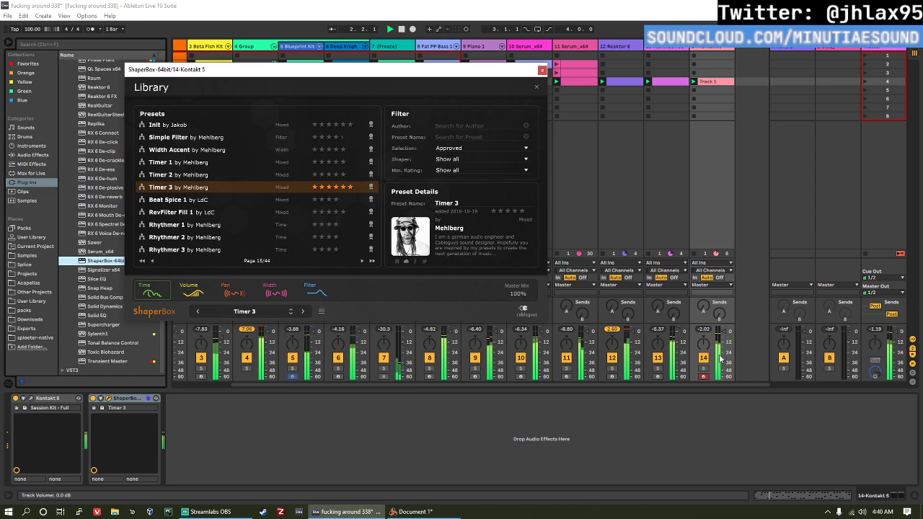
Step: Audition ShaperBox presets with track 14 soloed, load Stutter 3 and take the track out of solo
left_click(705, 372)
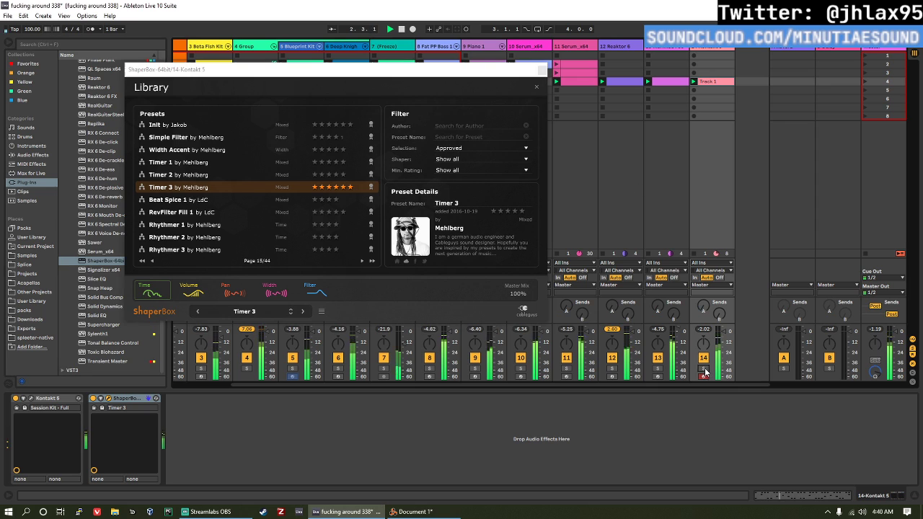
left_click(304, 315)
left_click(304, 313)
left_click(304, 312)
left_click(303, 313)
left_click(303, 313)
left_click(304, 313)
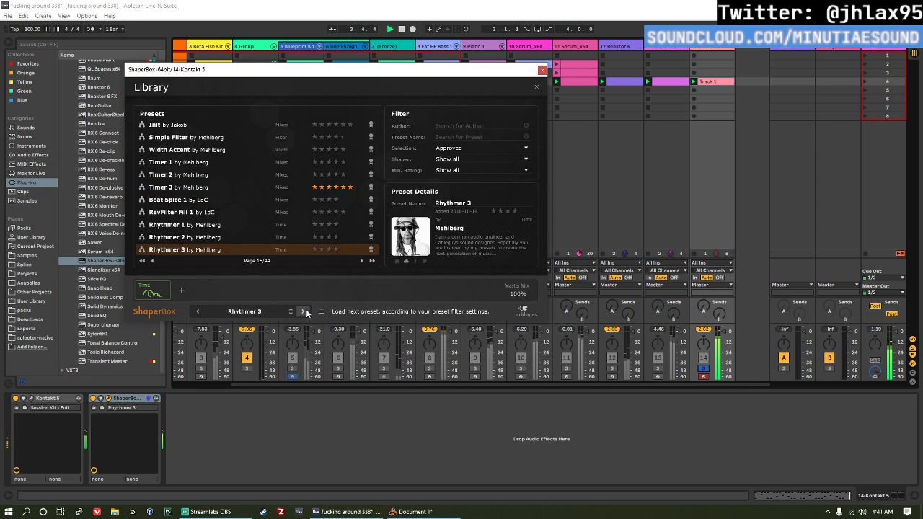
left_click(305, 312)
left_click(306, 312)
left_click(306, 312)
left_click(305, 311)
left_click(306, 311)
left_click(306, 312)
left_click(306, 311)
left_click(306, 312)
left_click(306, 311)
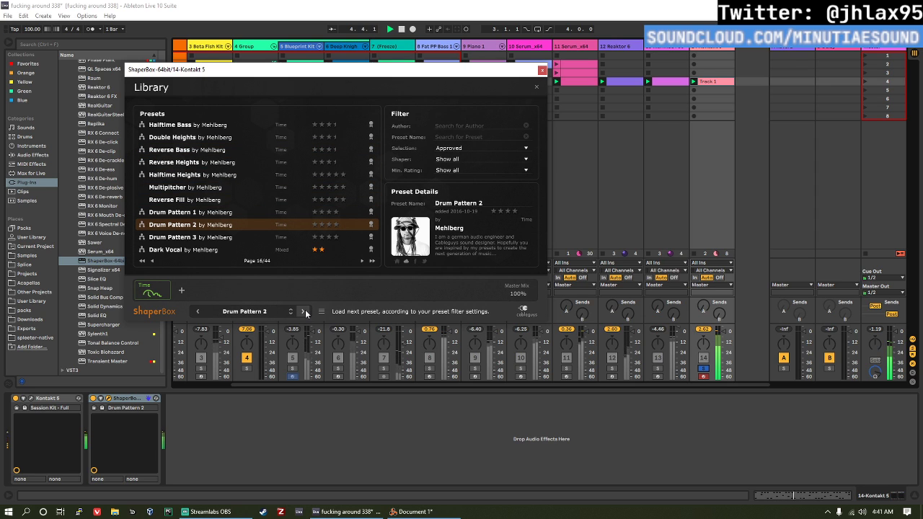
left_click(306, 312)
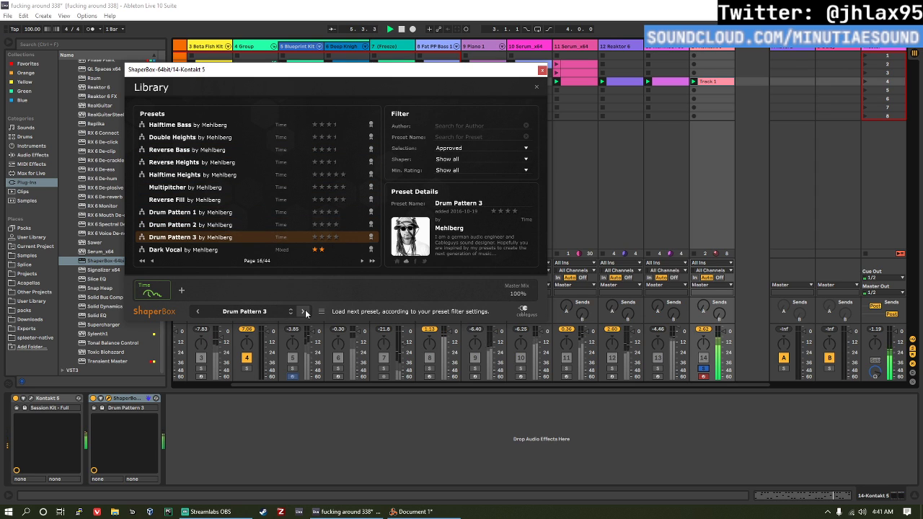
left_click(306, 312)
left_click(306, 312)
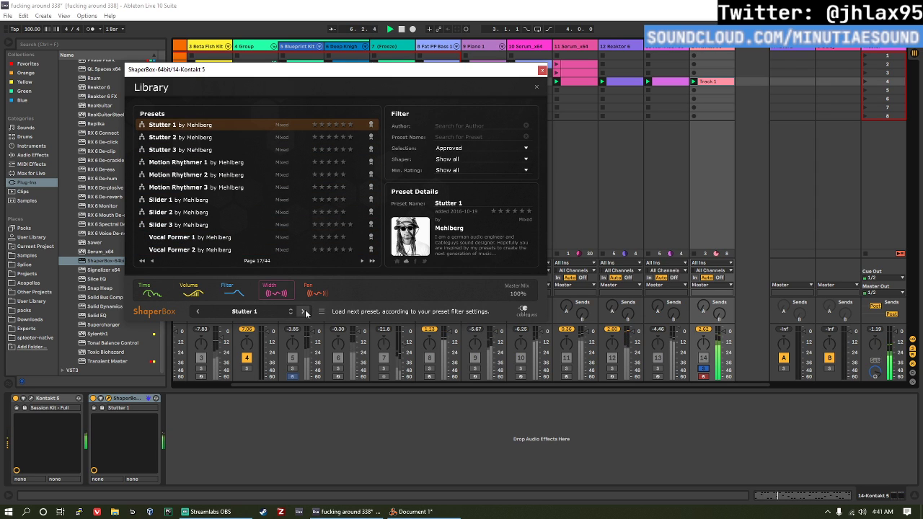
left_click(306, 311)
left_click(306, 311)
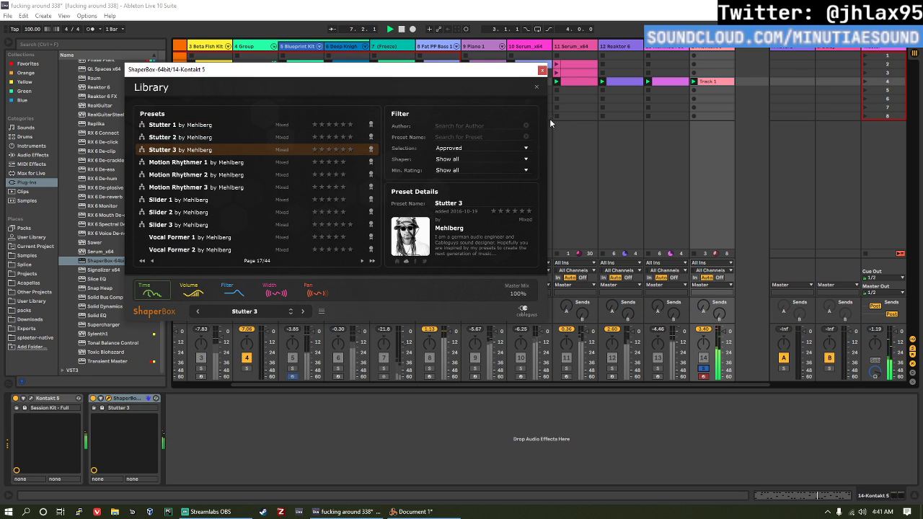
left_click(703, 308)
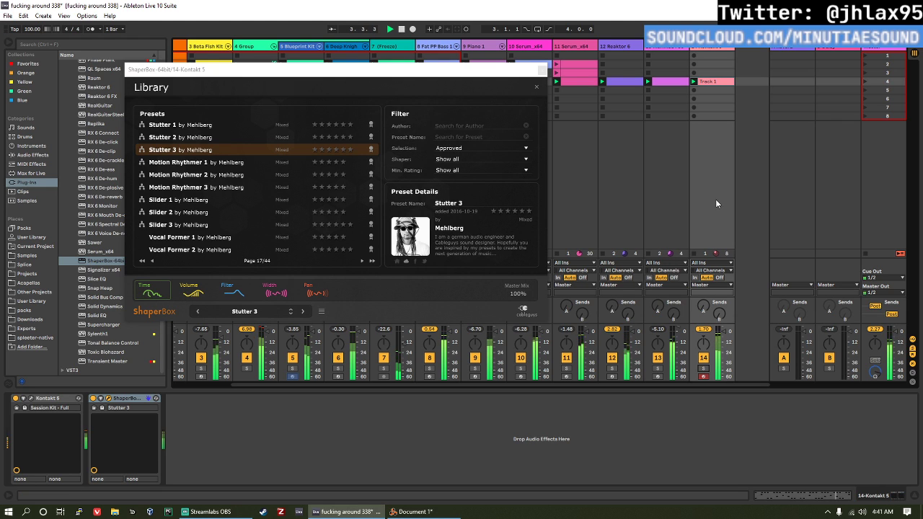
Step: Close the ShaperBox window, add Ozone 8 after Utility on the Master track, and dismiss its mastering assistant
left_click(858, 51)
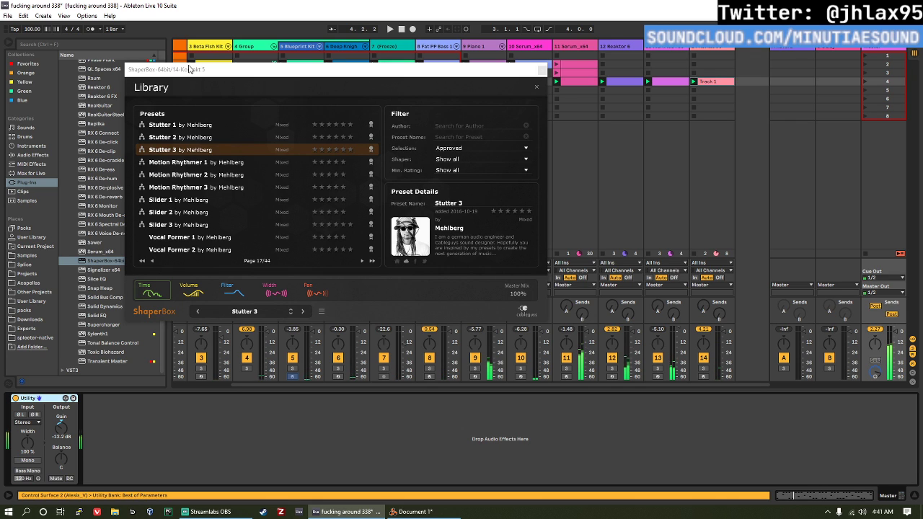
left_click_drag(190, 69, 242, 71)
left_click(593, 73)
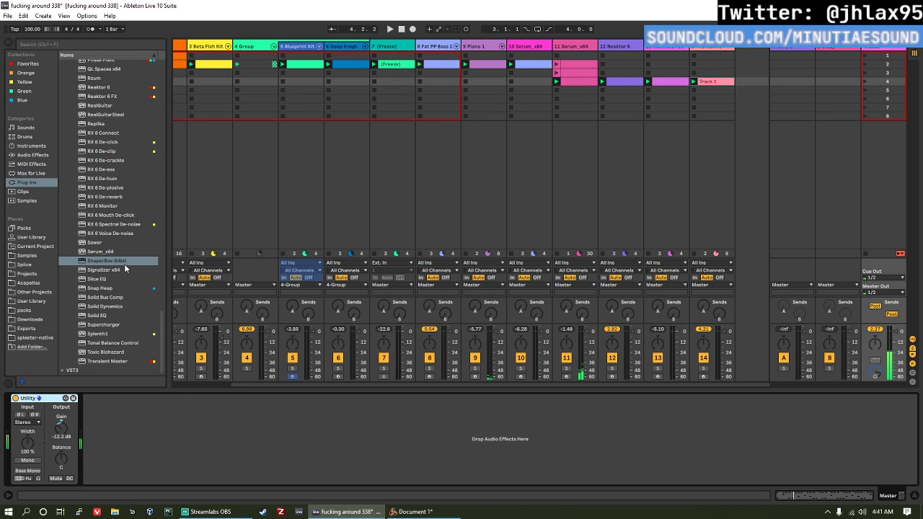
left_click_drag(163, 318, 173, 264)
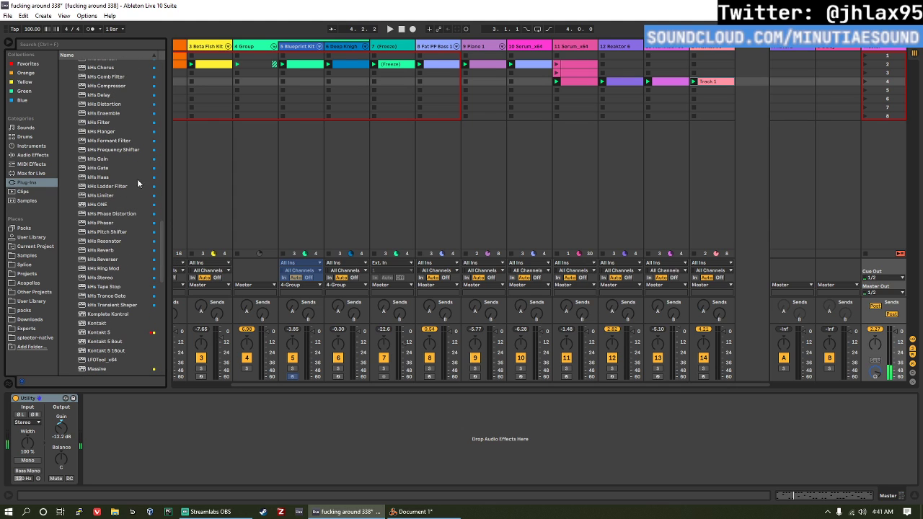
scroll(166, 258, "down", 3)
scroll(146, 271, "down", 1)
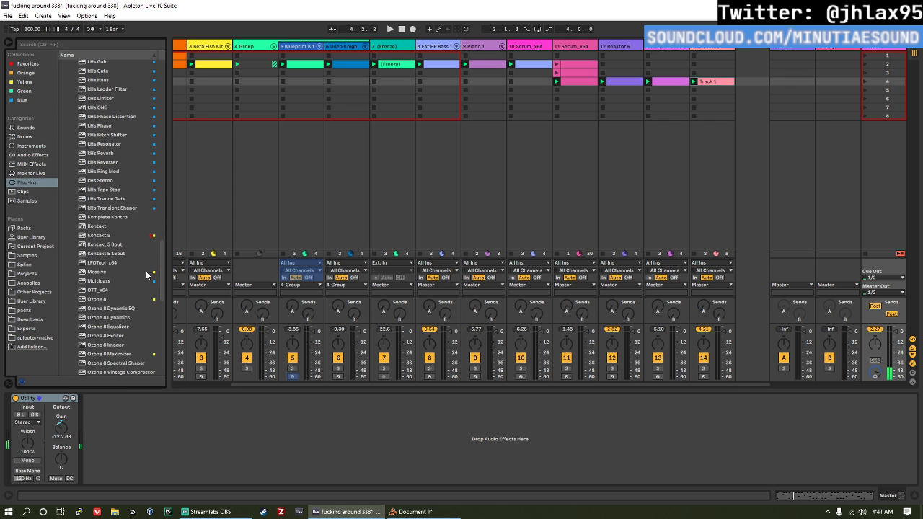
left_click(107, 288)
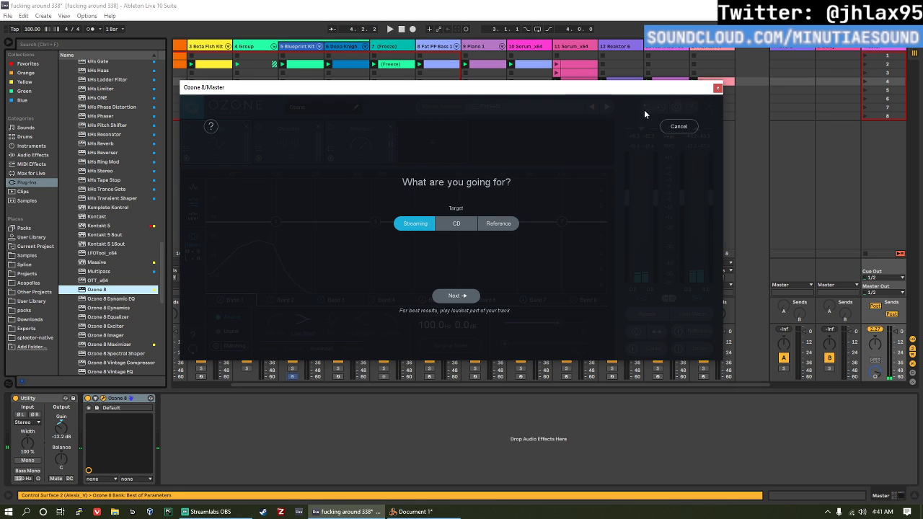
left_click(666, 128)
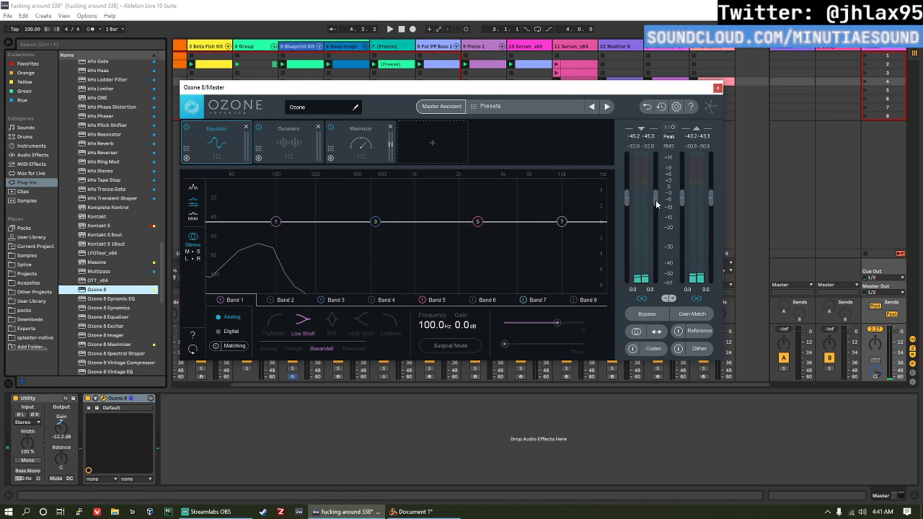
Step: Set Ozone's Maximizer to threshold -7.9 dB, ceiling -0.8 dB with True Peak, IRC IV mode and Character 0.90, audition it and close the window
left_click(359, 141)
left_click_drag(311, 273, 309, 313)
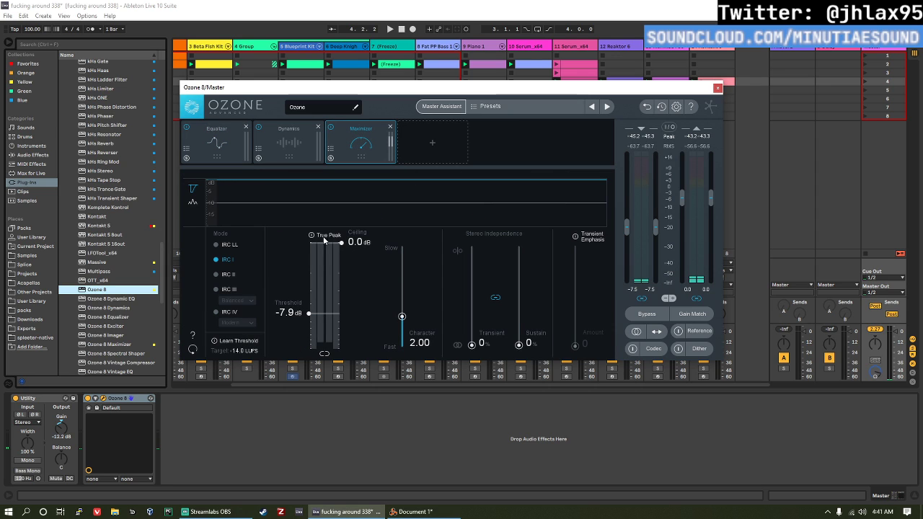
left_click_drag(342, 243, 341, 262)
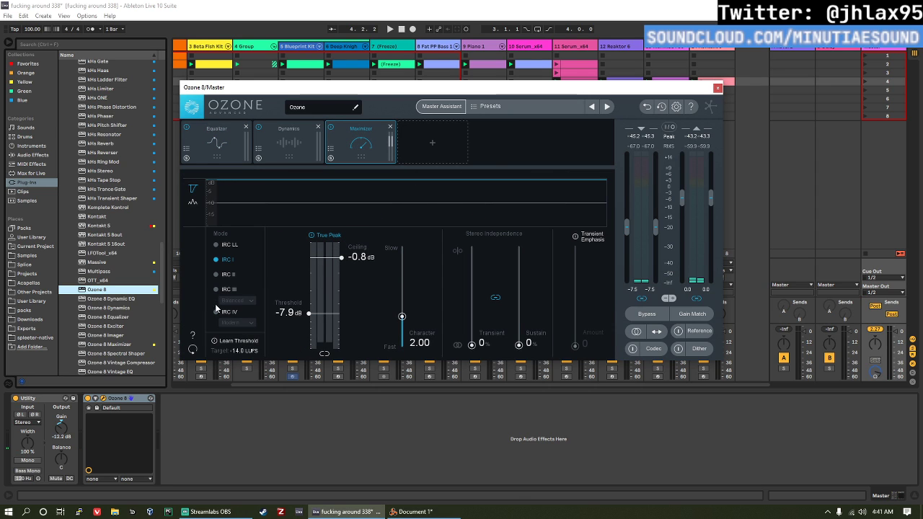
left_click(216, 311)
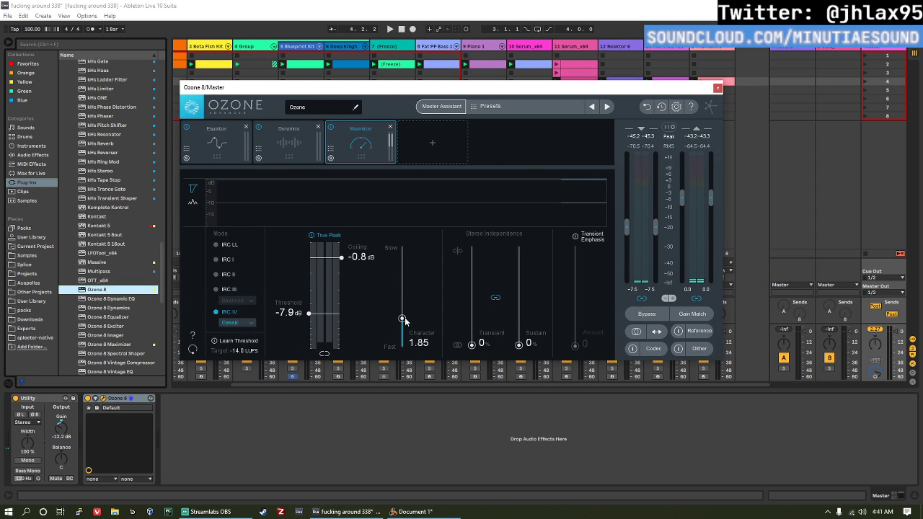
left_click_drag(405, 321, 406, 333)
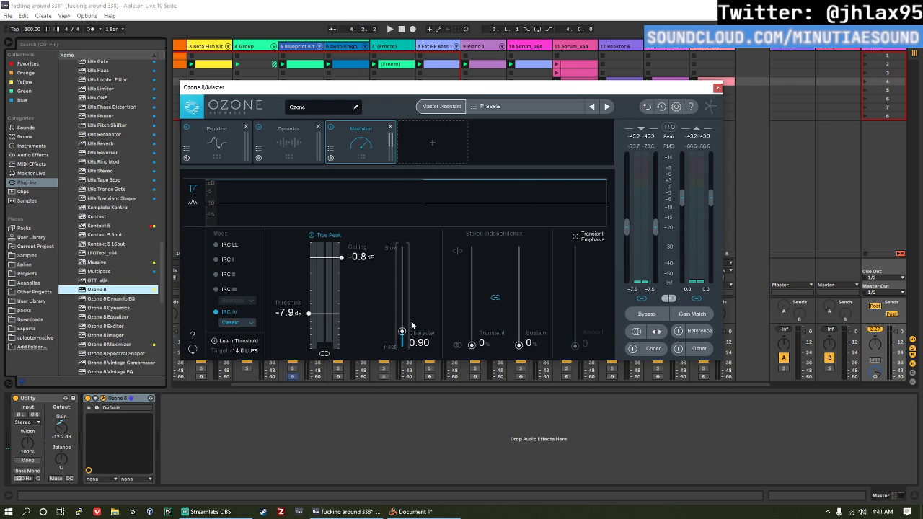
key("space")
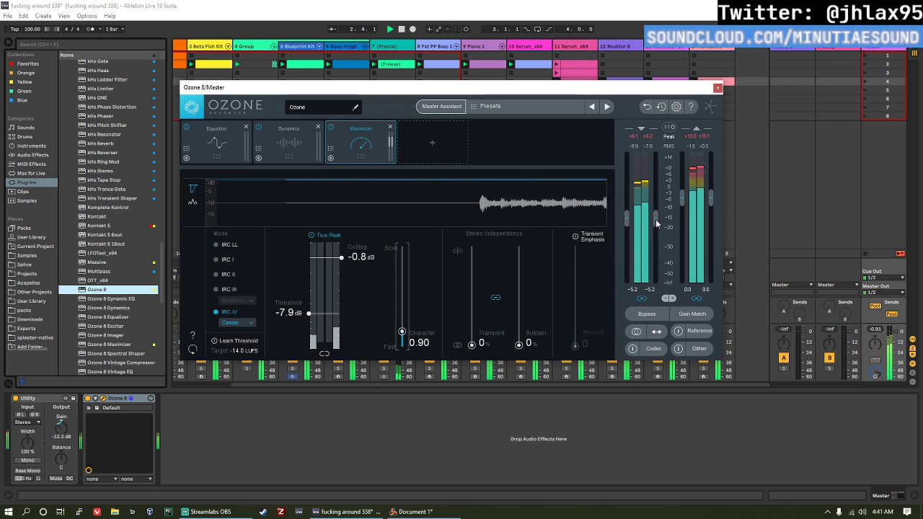
left_click(718, 88)
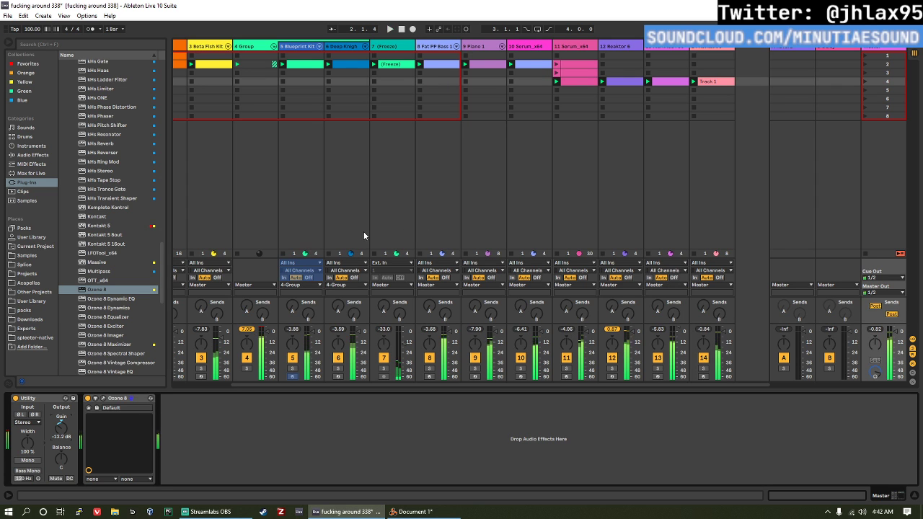
Step: Examine the Ext. Instrument track's effects with Echo toggled, its synth rack in Reason, and the notes of its playing clip in Ableton Live
scroll(305, 238, "left", 3)
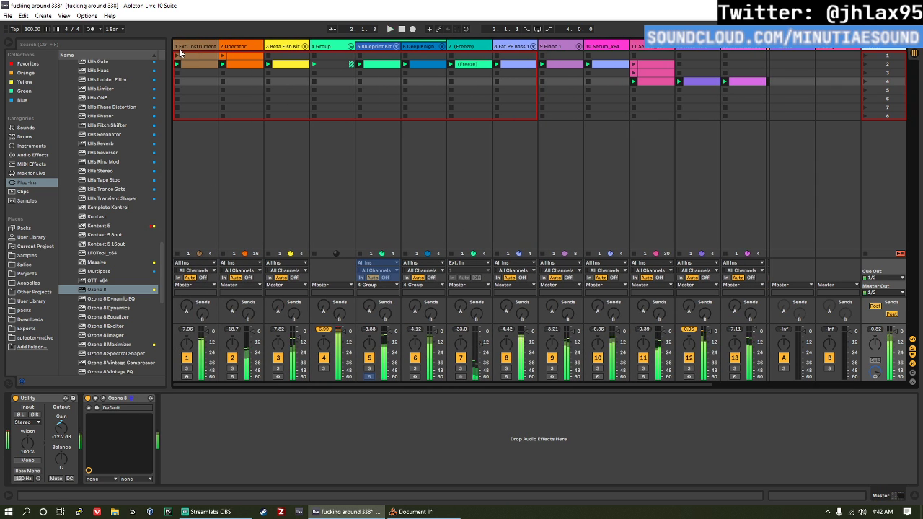
left_click(194, 81)
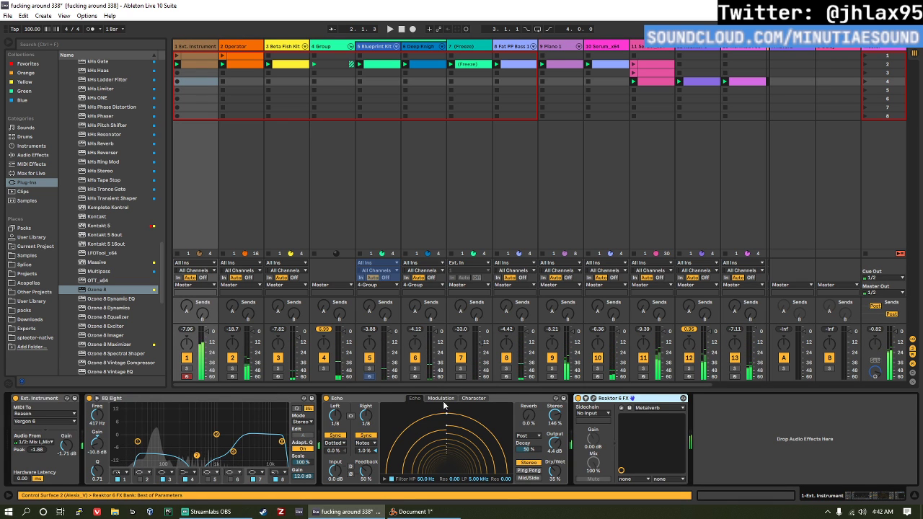
left_click(326, 398)
left_click(326, 398)
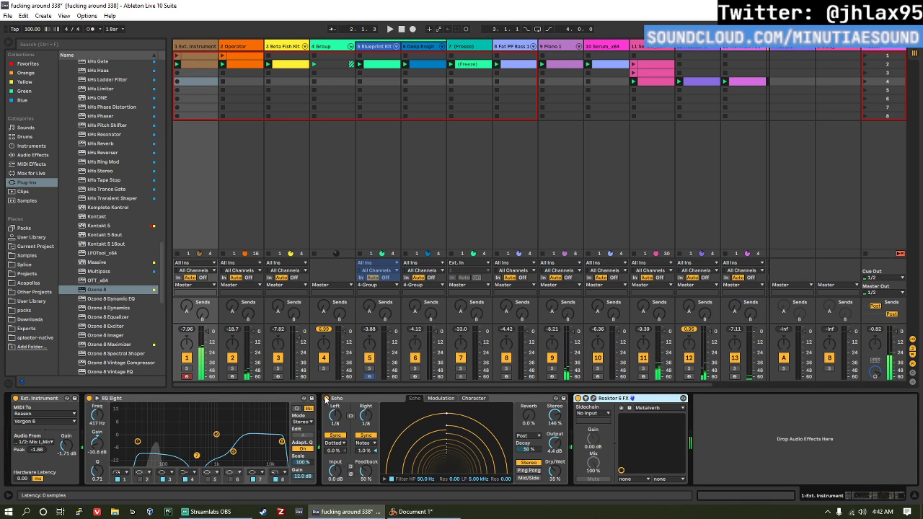
left_click(415, 512)
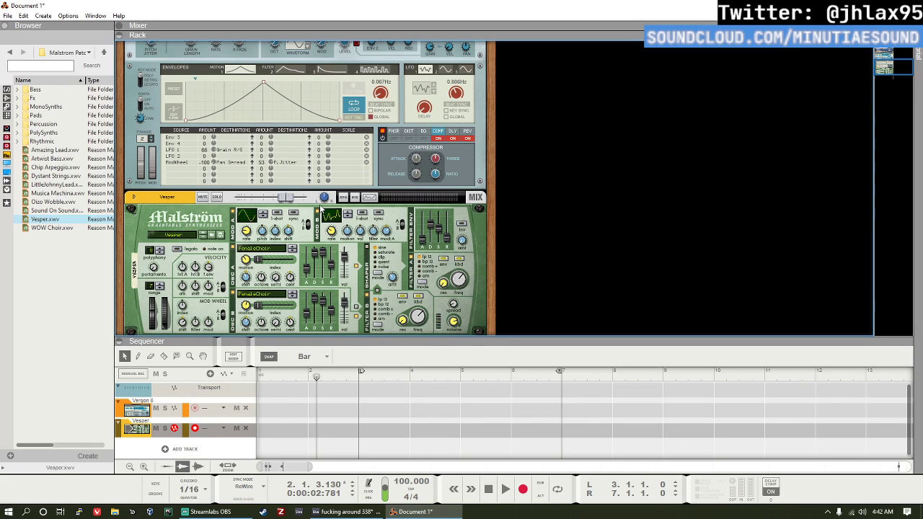
key("alt+Tab")
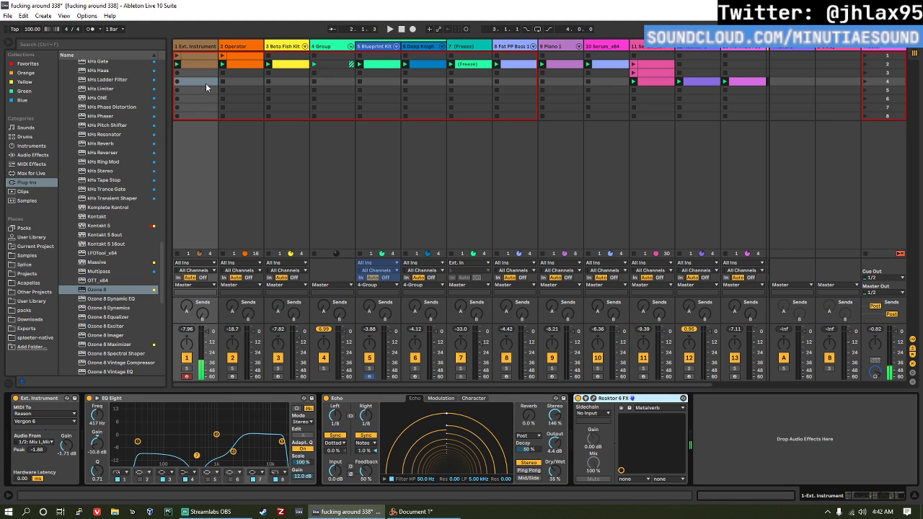
left_click(208, 65)
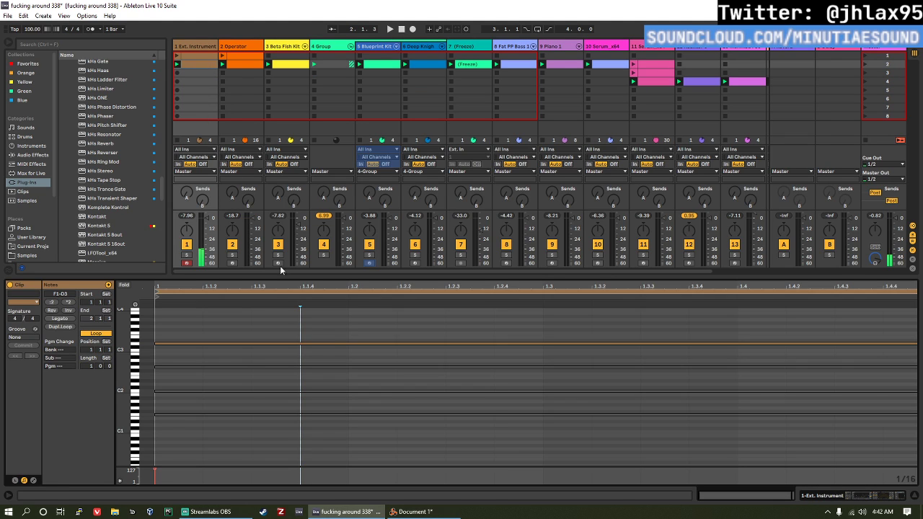
left_click(300, 344)
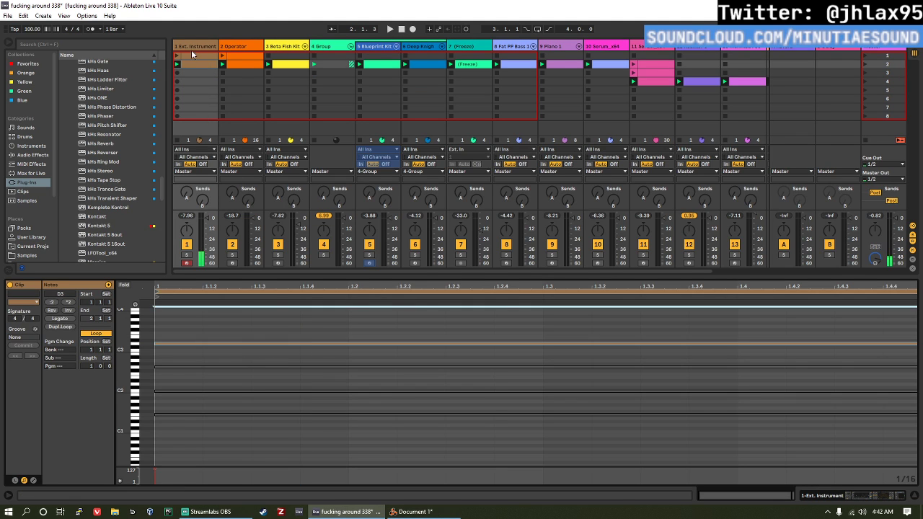
key("space")
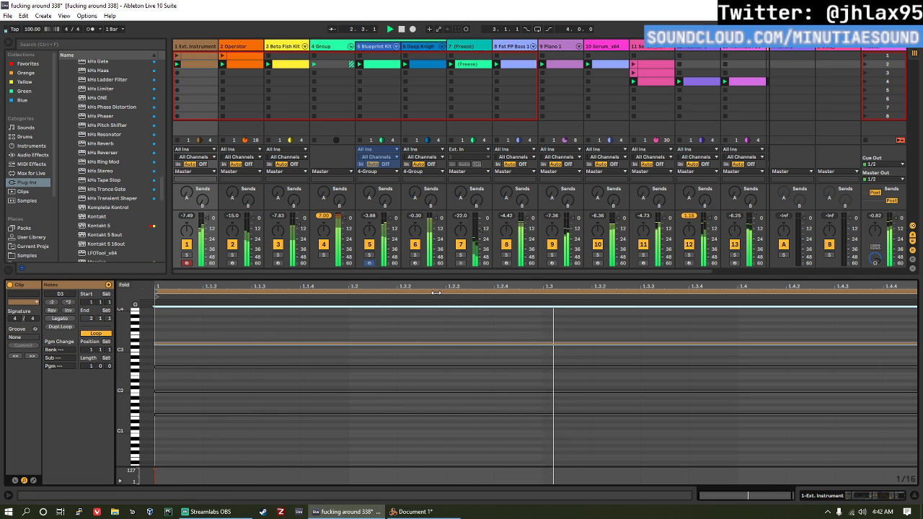
Step: Audition the set with the Ext. Instrument track deactivated, and save the set
left_click(876, 46)
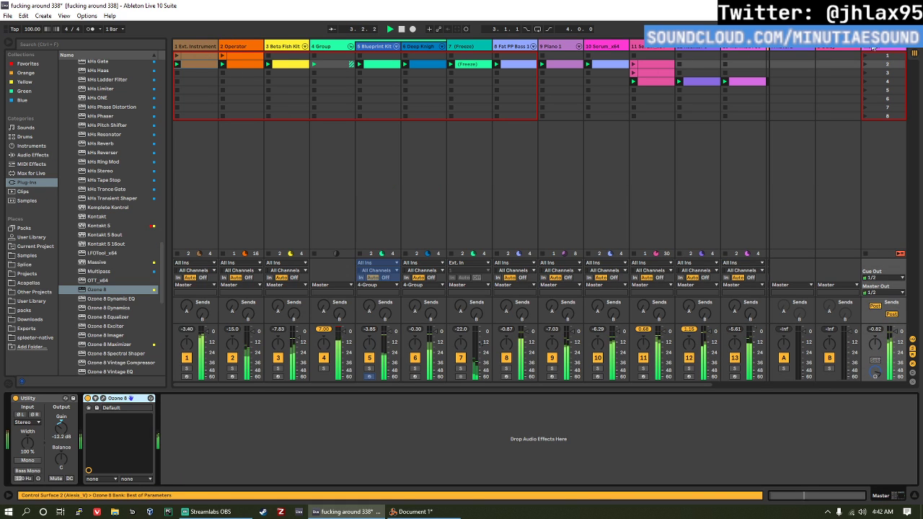
key("space")
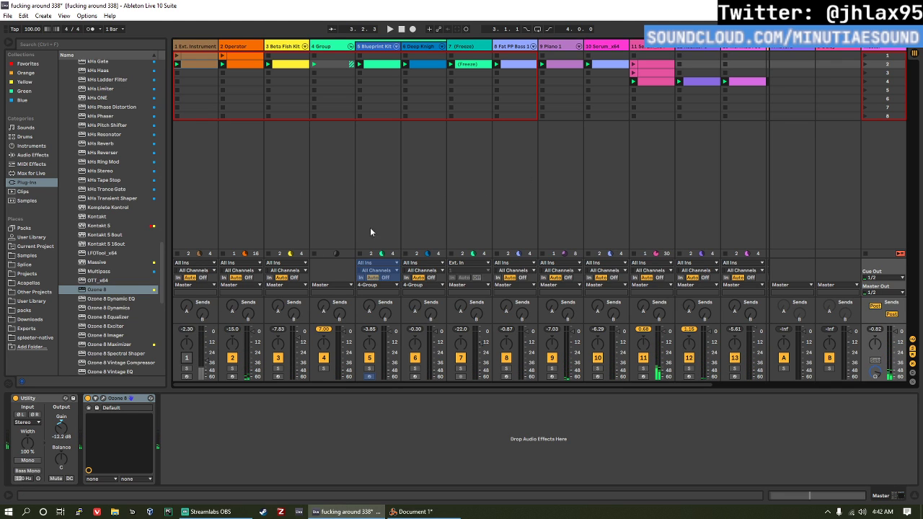
key("space")
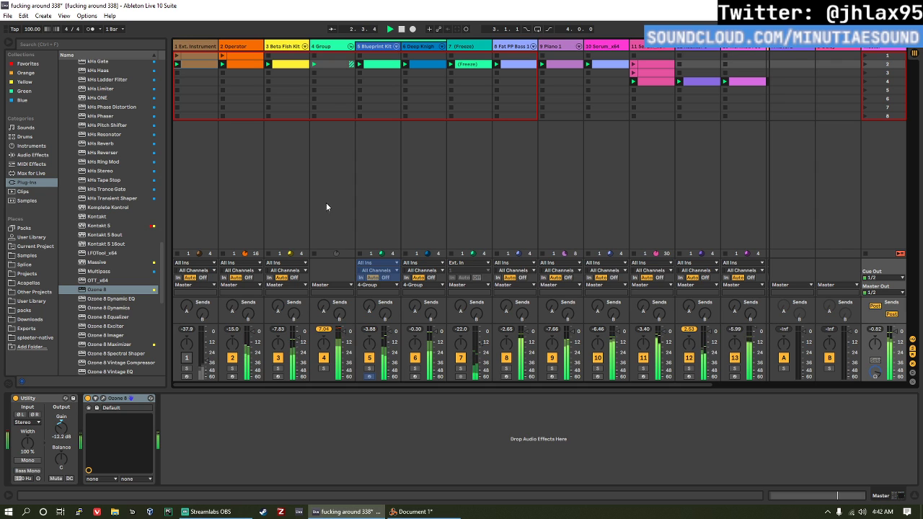
left_click(33, 156)
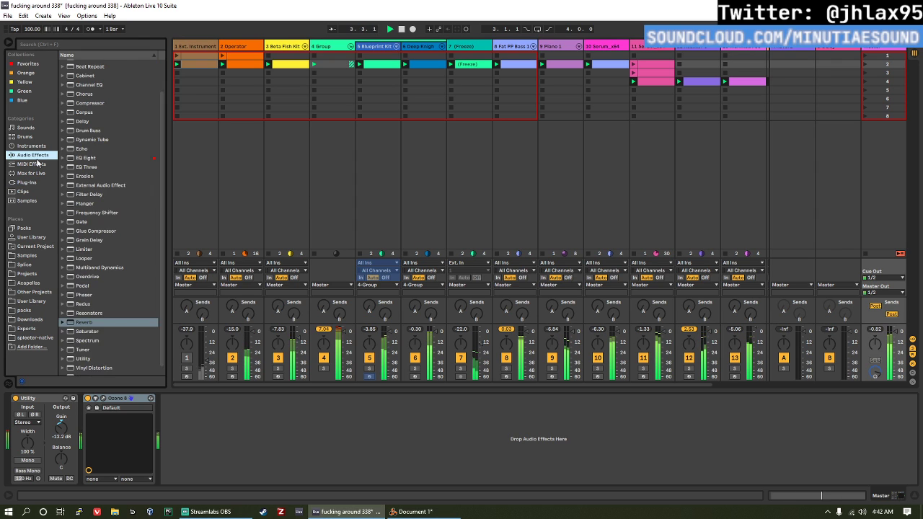
left_click(31, 146)
key("ctrl+s")
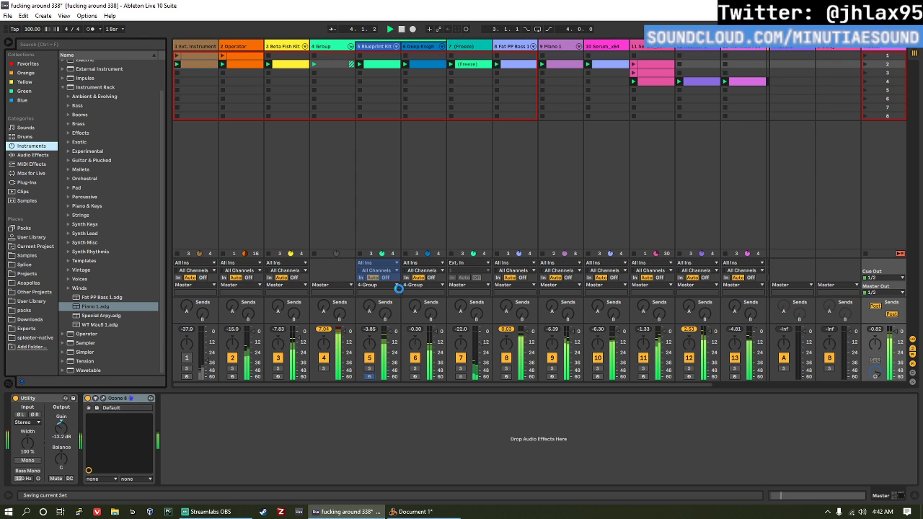
Step: Open the clip on the Marimba track, set the song tempo to 145 BPM and audition the result
double_click(746, 82)
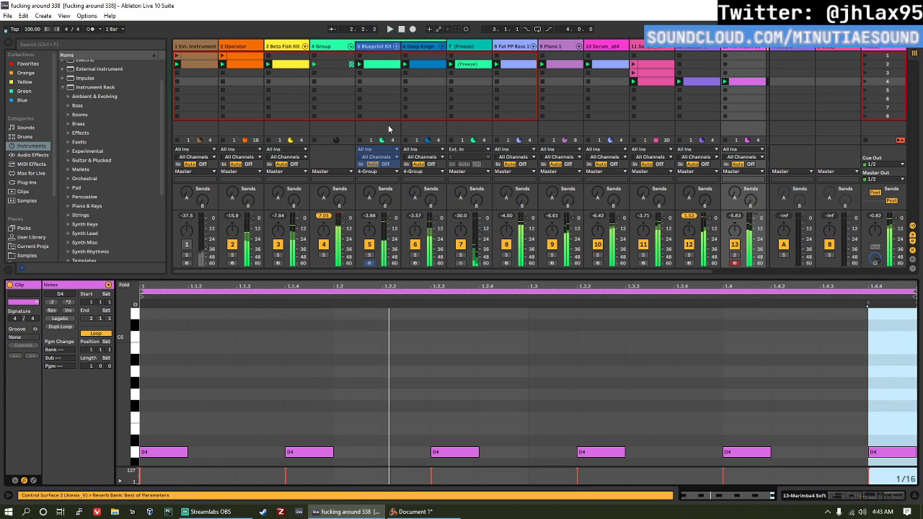
left_click(31, 29)
type("1")
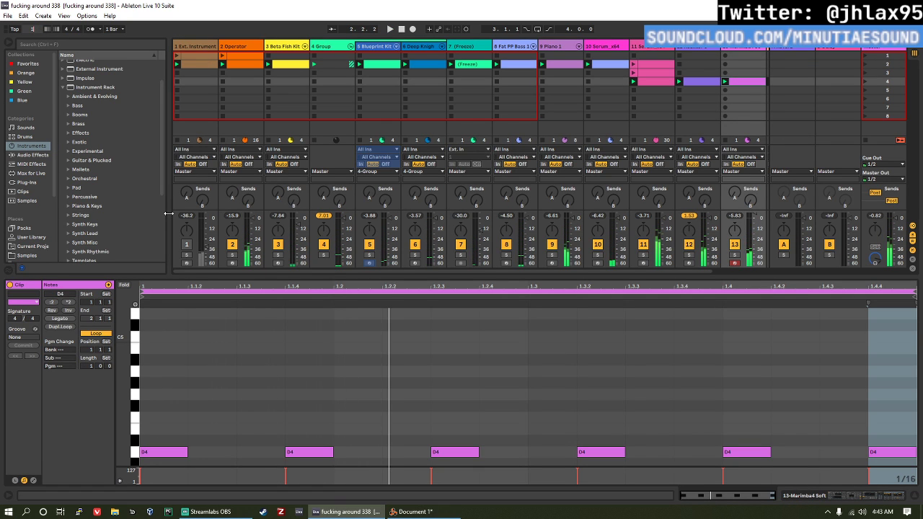
type("45")
key("Return")
key("space")
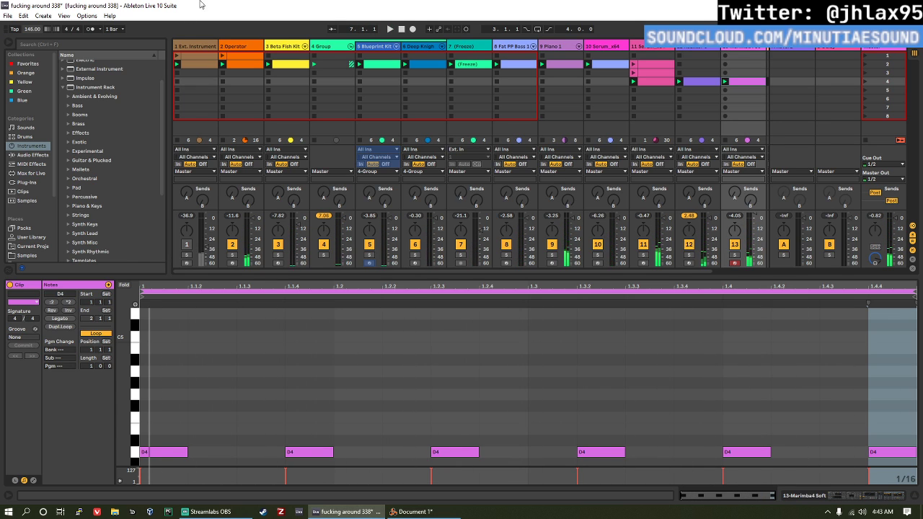
Step: Narrow the browser, switch to the Arrangement View and insert a new audio track after 14 Kontakt 5
left_click_drag(165, 72, 67, 92)
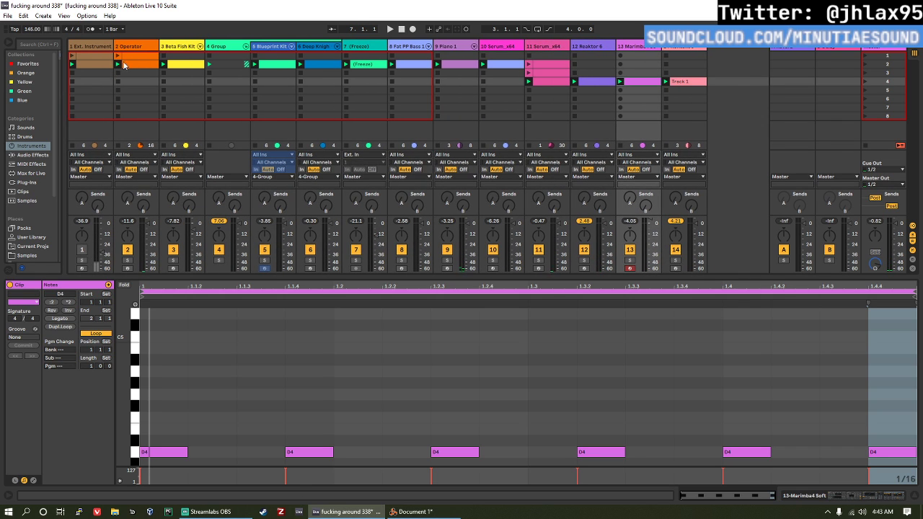
key("Tab")
scroll(729, 157, "down", 1)
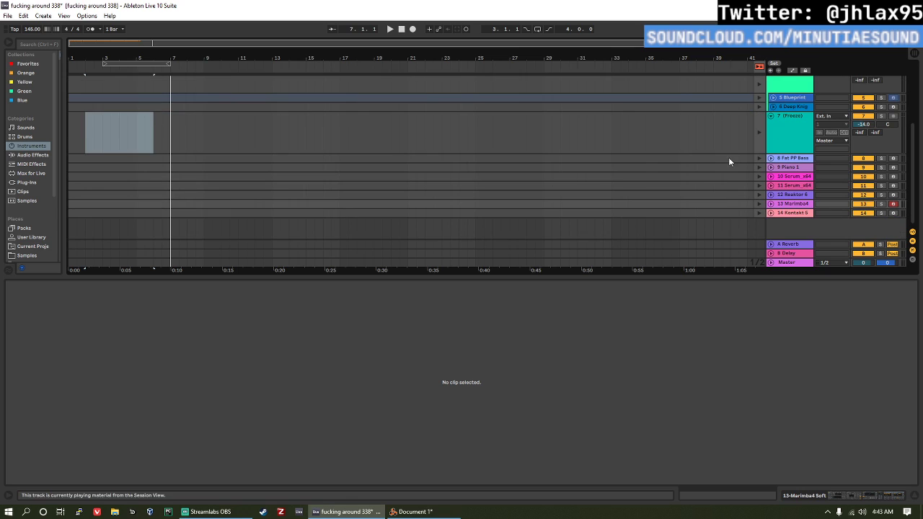
left_click(782, 212)
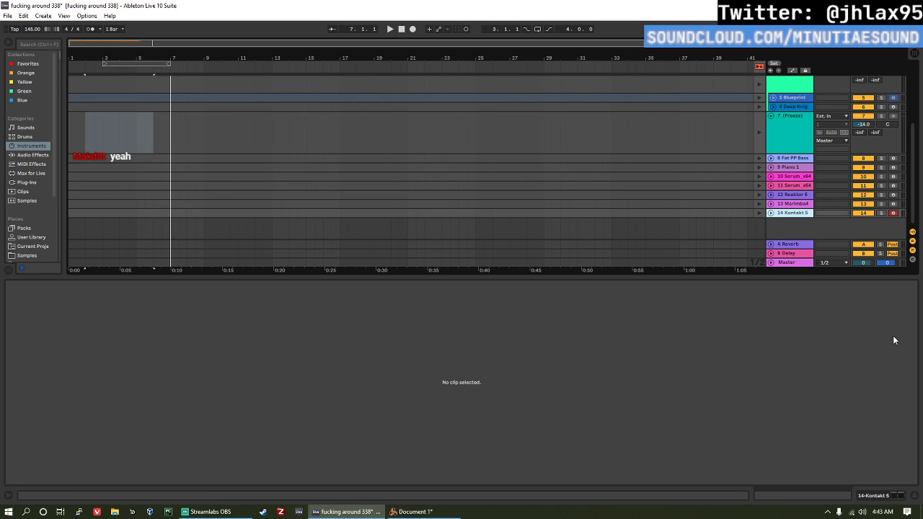
key("ctrl+t")
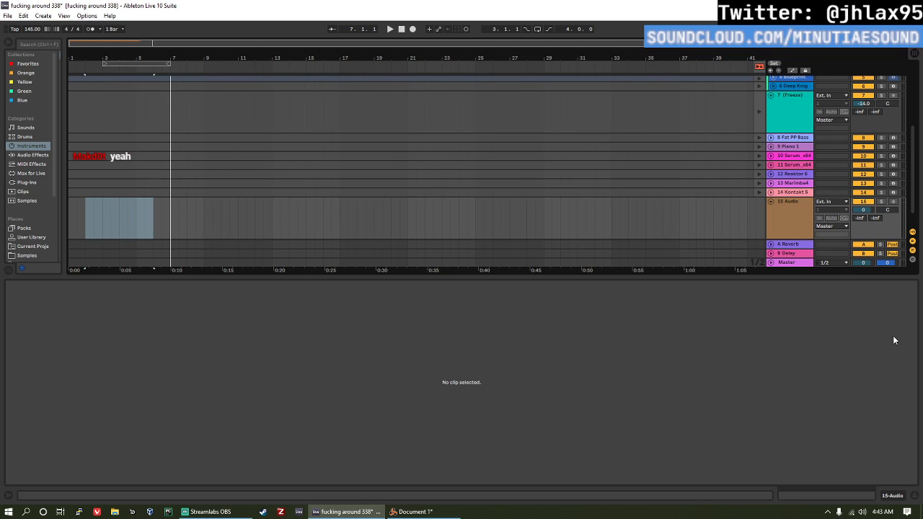
Step: Keep the new audio track's output on Master and set its input to Resampling
left_click(829, 227)
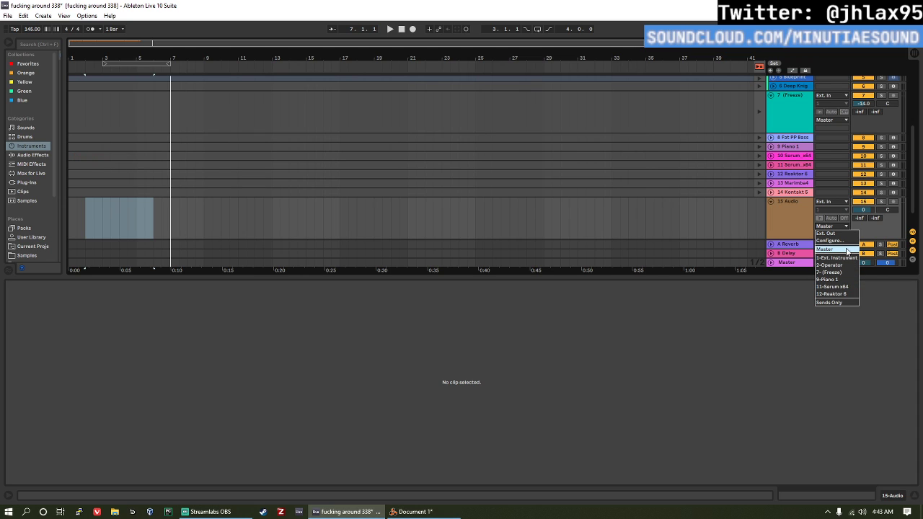
left_click(835, 248)
left_click(825, 203)
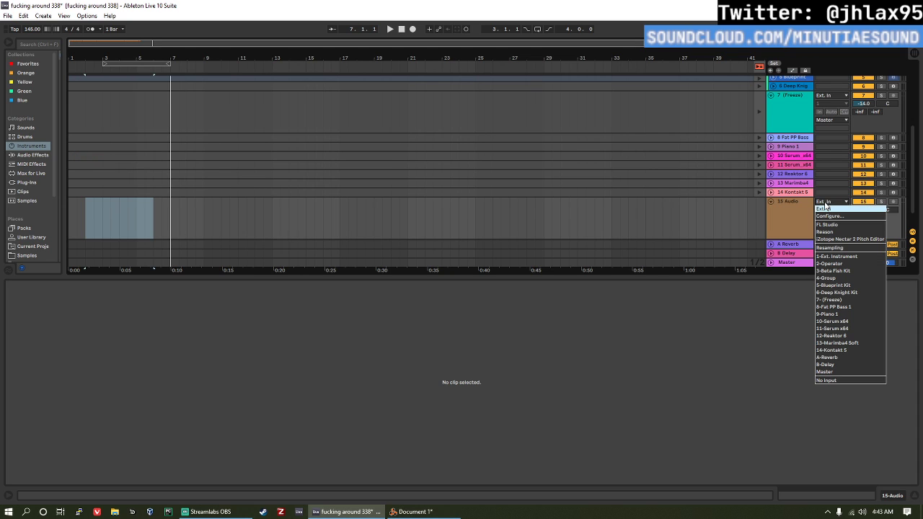
left_click(830, 248)
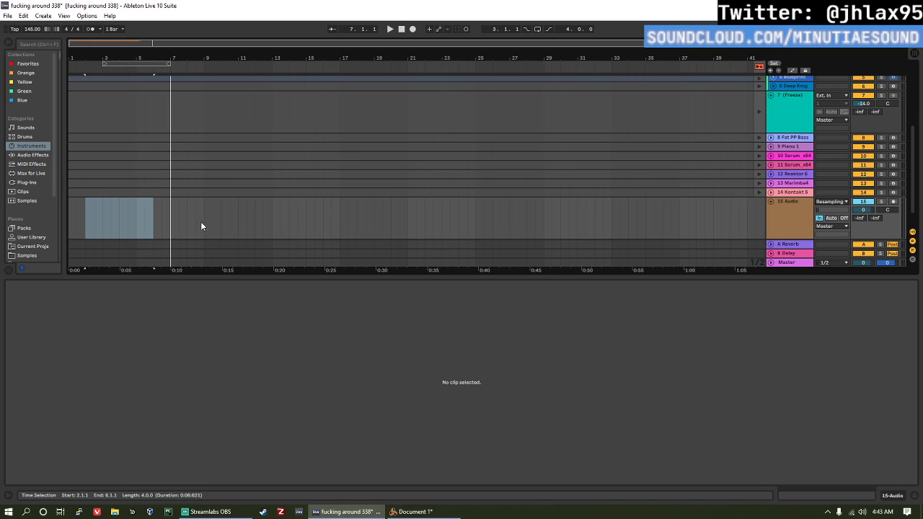
Step: Place the insert marker at the very start of the 15 Audio track in the arrangement
left_click(78, 203)
left_click(70, 201)
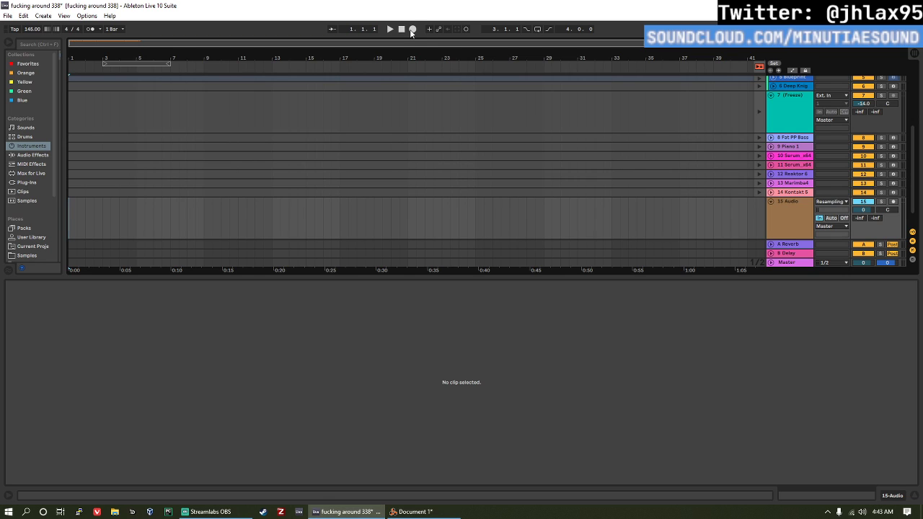
left_click(412, 29)
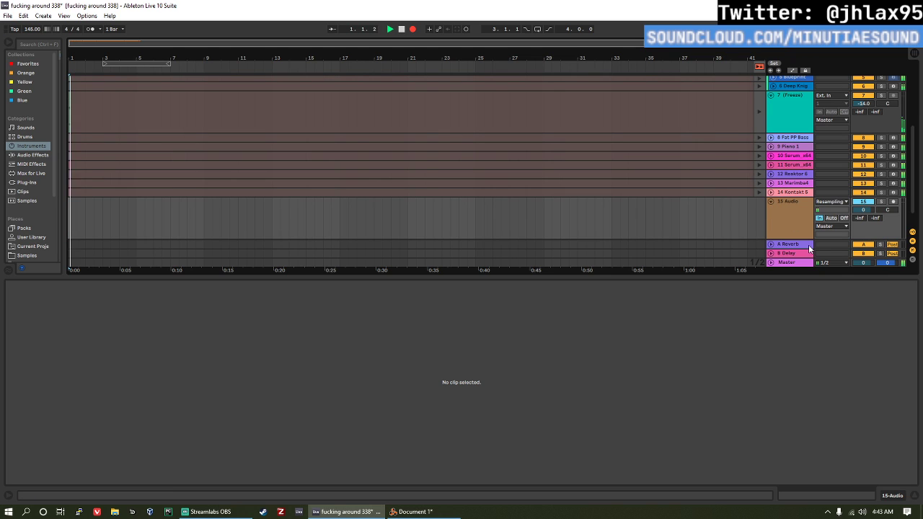
key("F9")
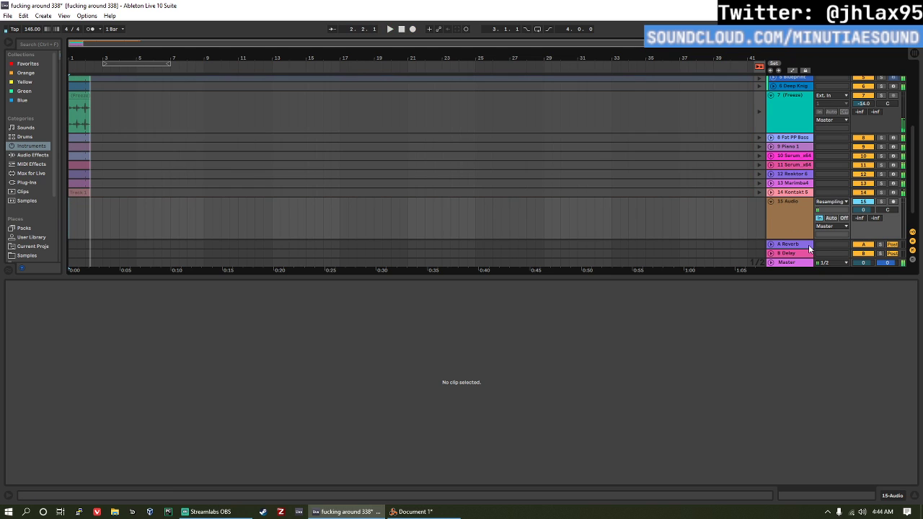
key("ctrl+z")
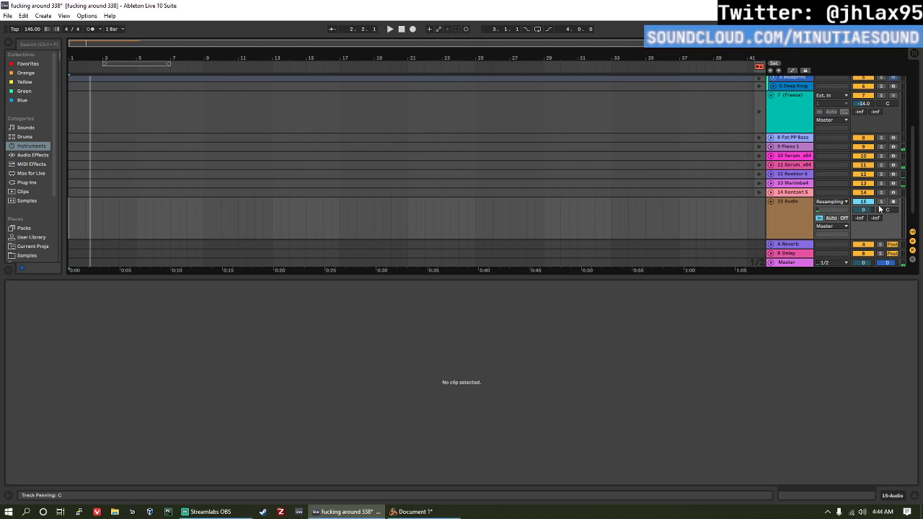
Step: Record the resampled mix onto the armed 15 Audio track from bar 1 and trim the clip to four bars
left_click(402, 29)
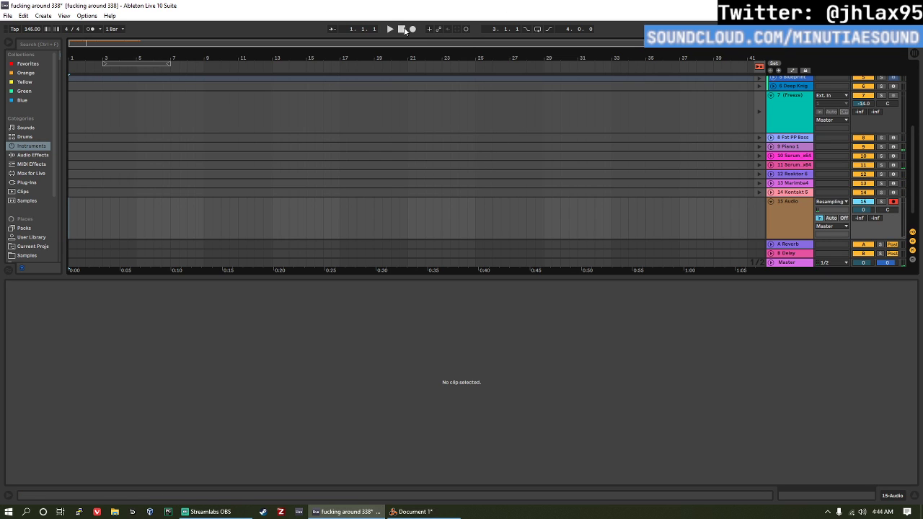
left_click(413, 30)
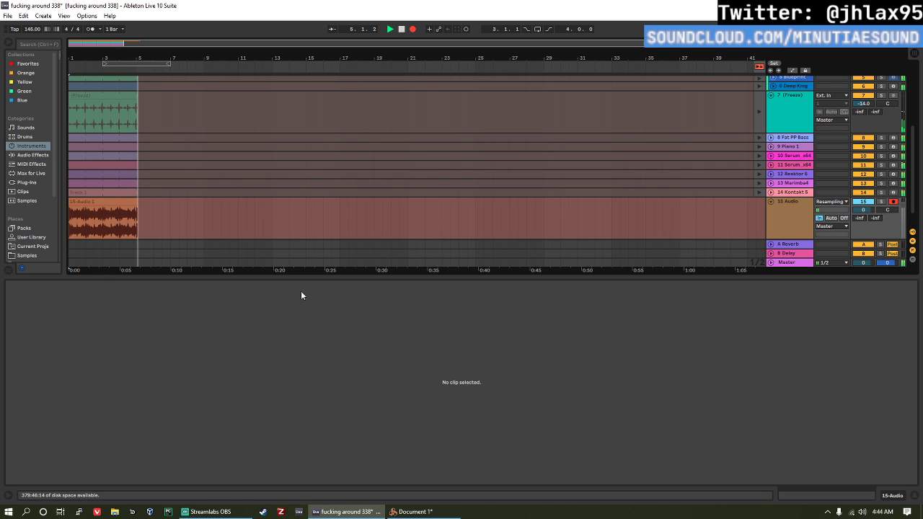
key("space")
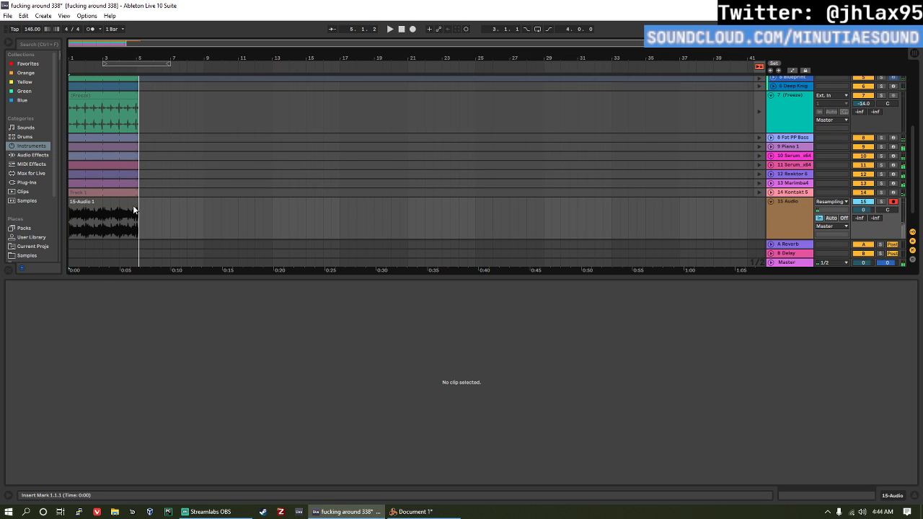
left_click_drag(133, 205, 138, 205)
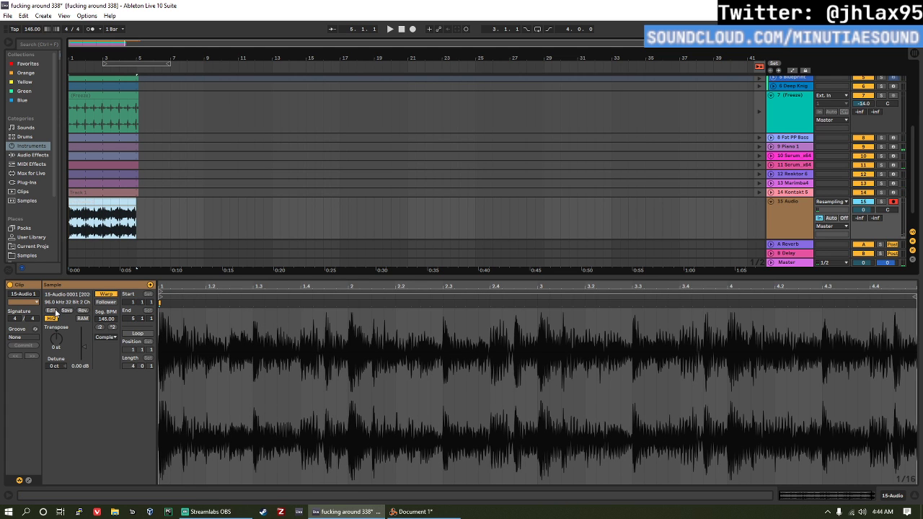
Step: Check the sample editor application assigned in the file and folder preferences, and close the preferences
left_click(7, 16)
mouse_move(87, 16)
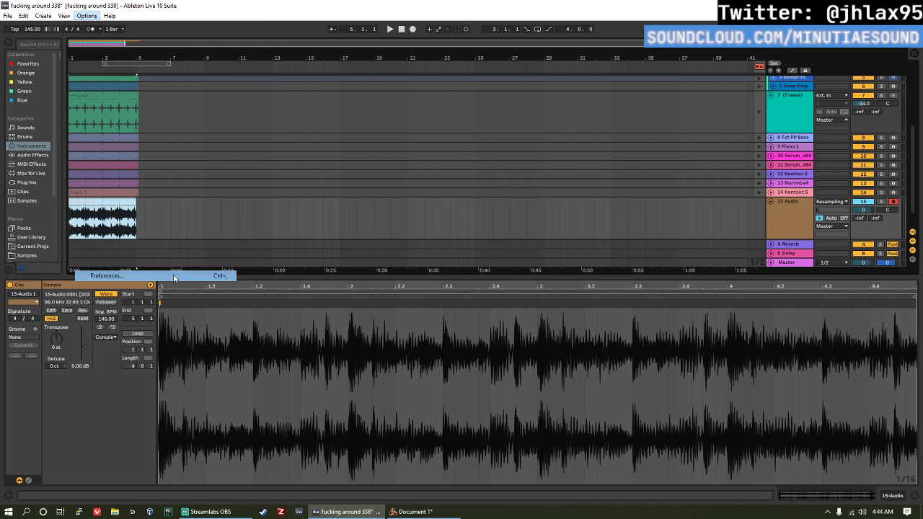
left_click(174, 276)
left_click(358, 160)
left_click(364, 144)
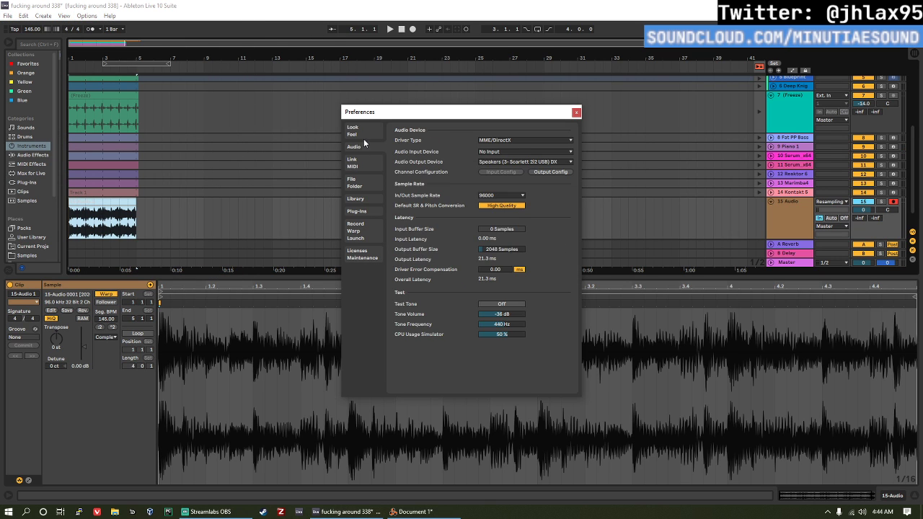
left_click(363, 180)
left_click(369, 195)
left_click(372, 210)
left_click(372, 203)
left_click(373, 183)
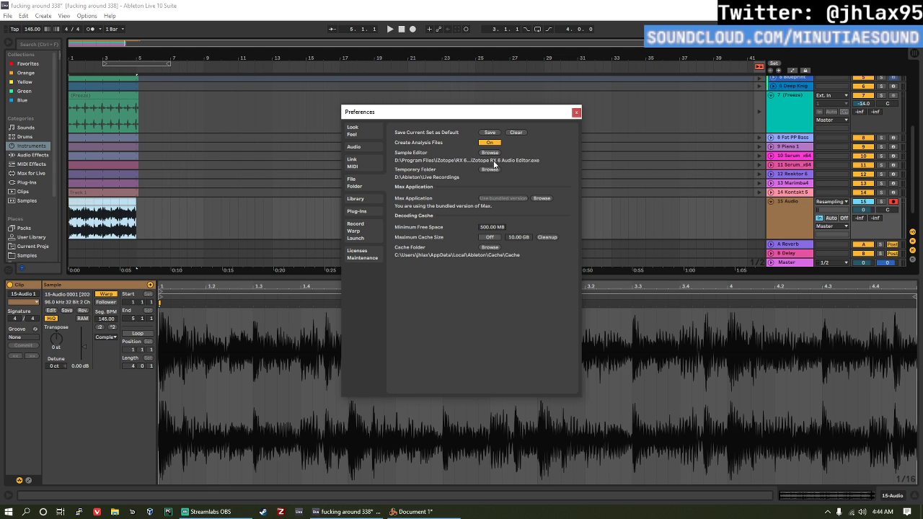
left_click(576, 113)
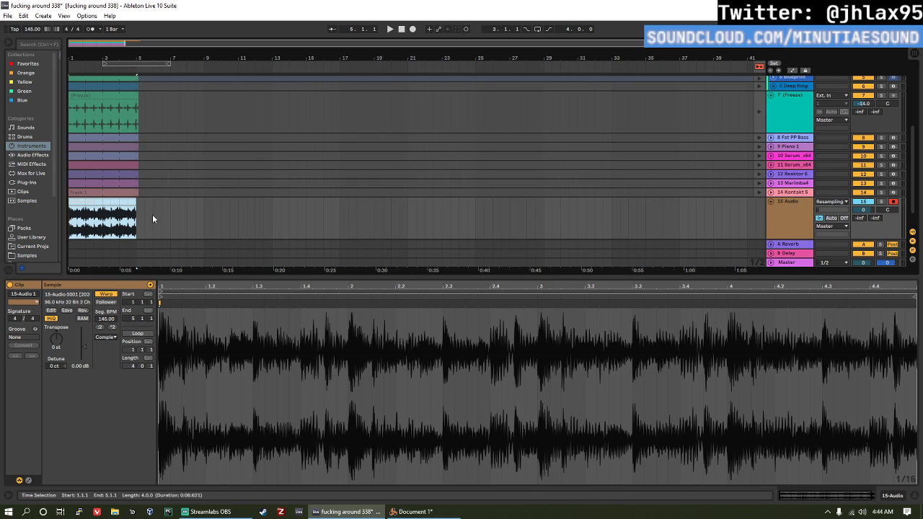
Step: Open the recorded 15-Audio clip in the external sample editor and switch to iZotope RX 6 Audio Editor
left_click(52, 310)
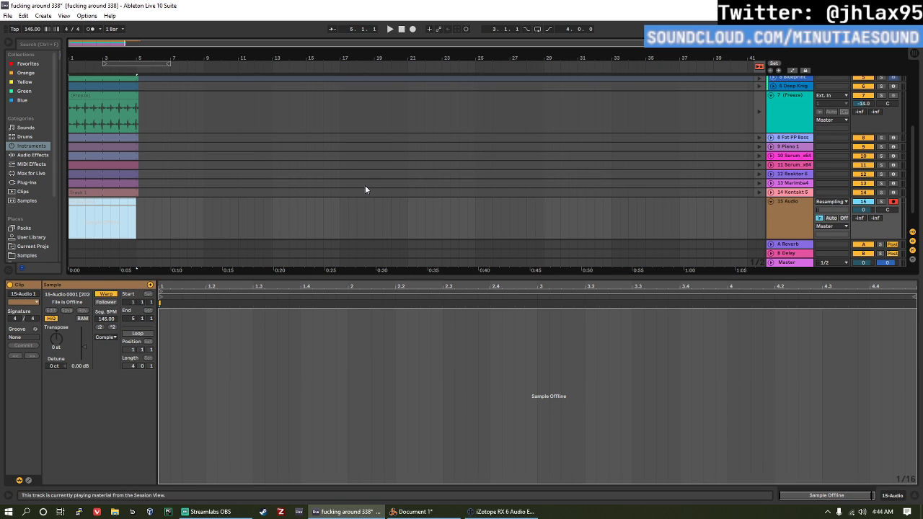
left_click(491, 512)
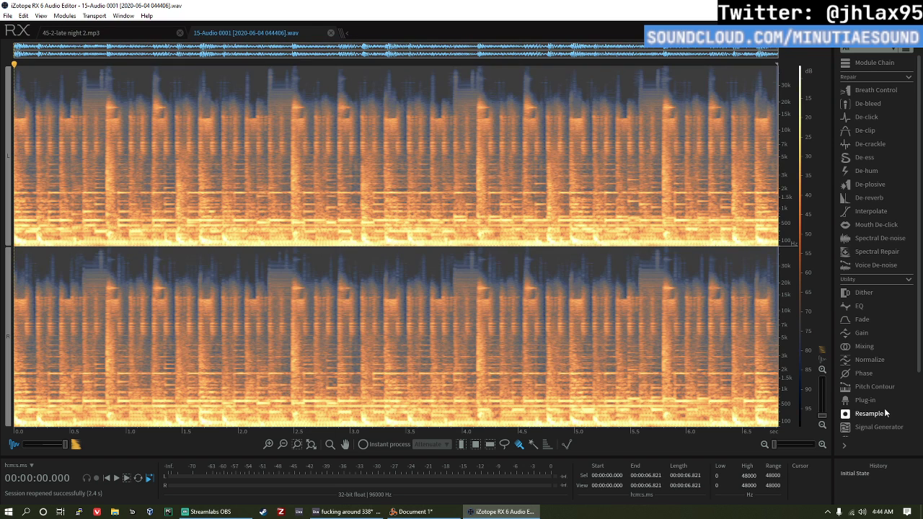
scroll(895, 414, "down", 3)
scroll(899, 413, "up", 3)
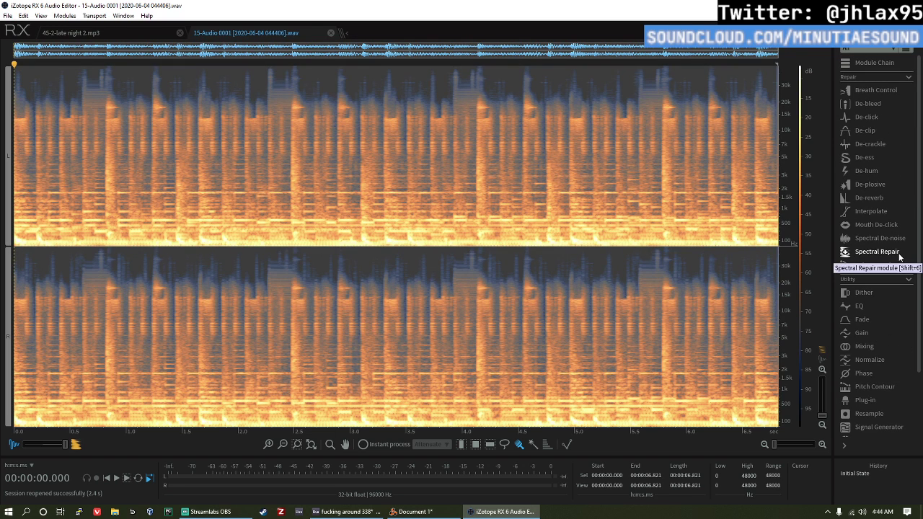
Step: Learn a noise profile in Spectral De-noise, set threshold to -6.0 and reduction to 3.6, and preview with only the noise output
left_click(880, 238)
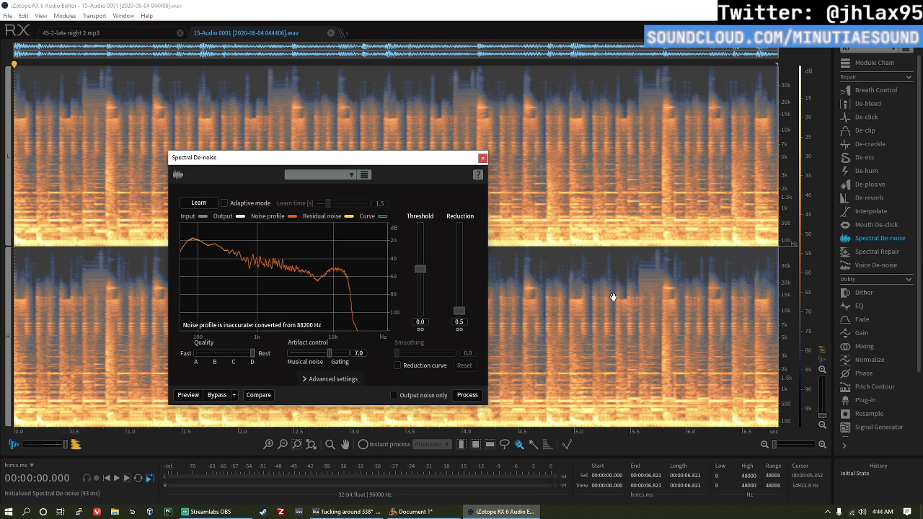
left_click(199, 203)
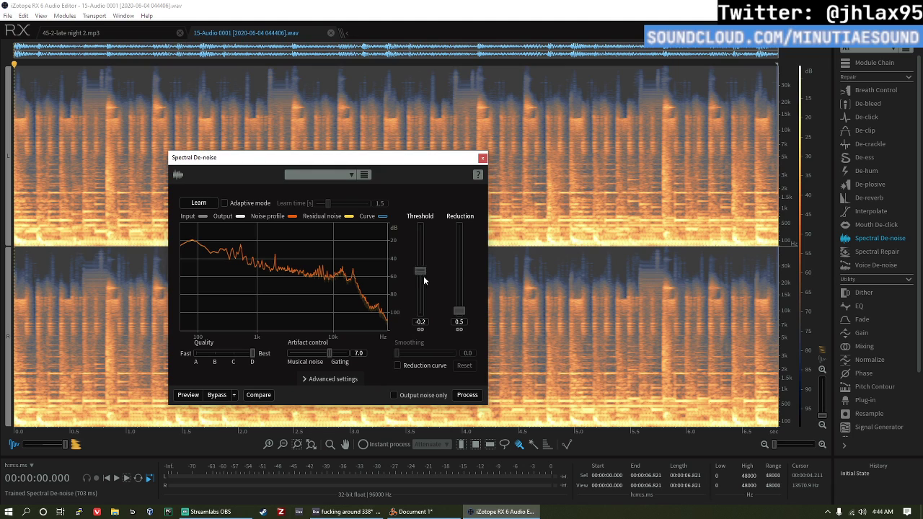
left_click_drag(424, 276, 463, 308)
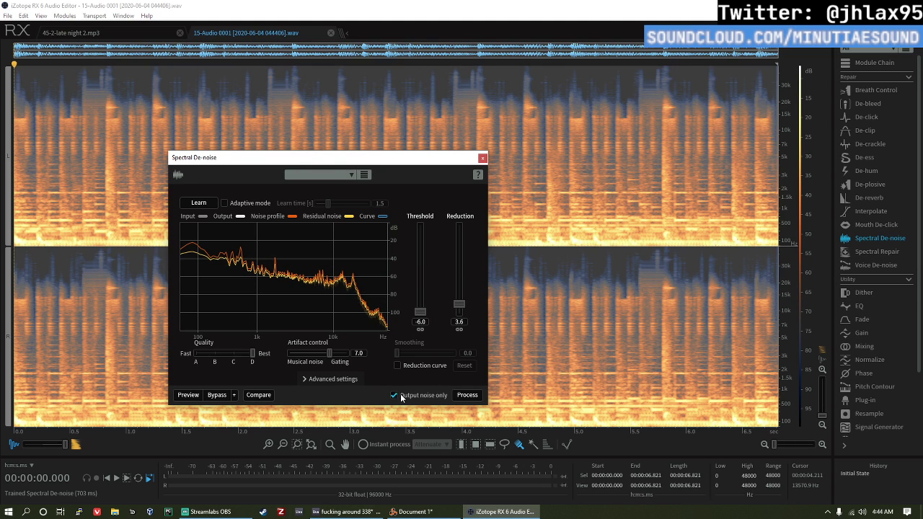
left_click(187, 395)
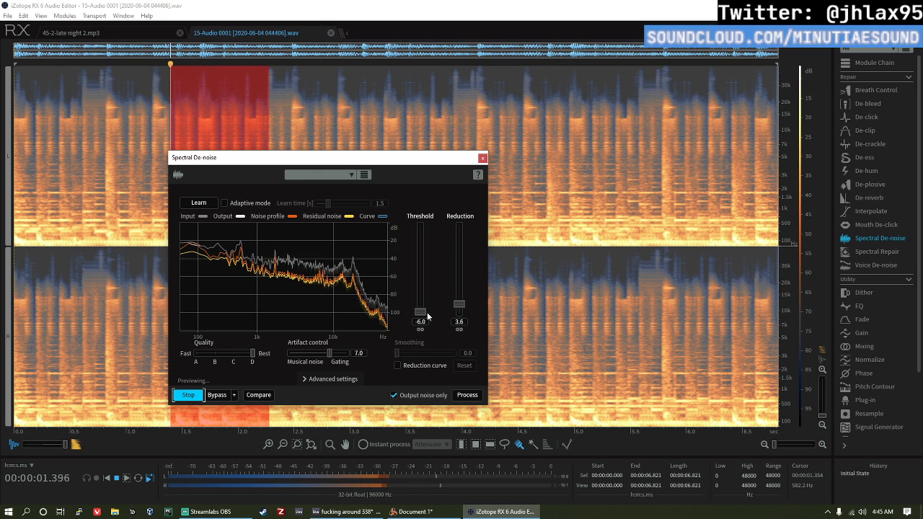
Step: Try a Spectral De-noise threshold of -5.3 and lower the reduction to 0.0 while previewing the noise output
mouse_move(460, 304)
left_mouse_down()
mouse_move(461, 313)
mouse_move(424, 310)
mouse_move(463, 308)
left_mouse_up()
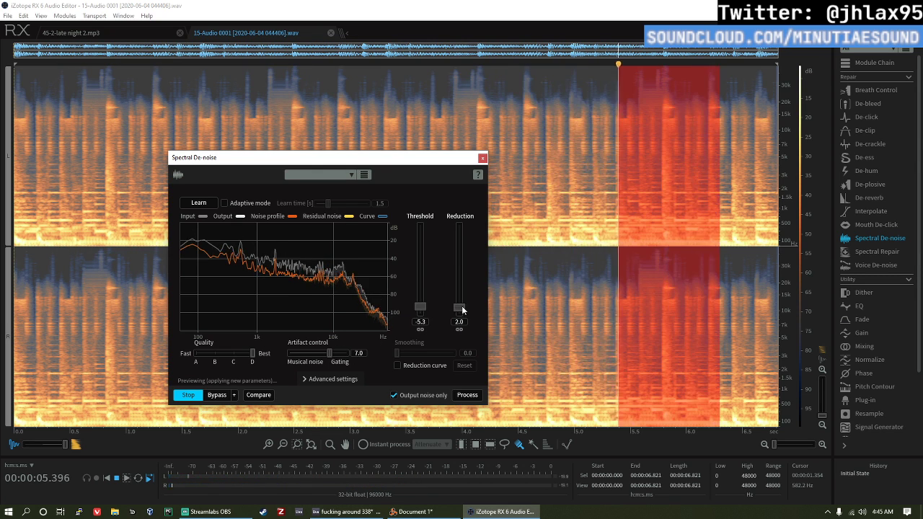
key("space")
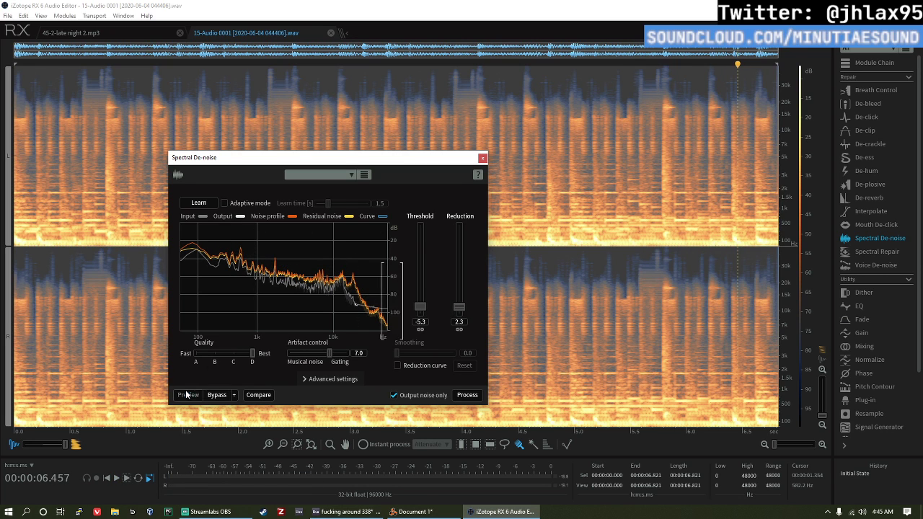
key("space")
left_click_drag(462, 309, 464, 320)
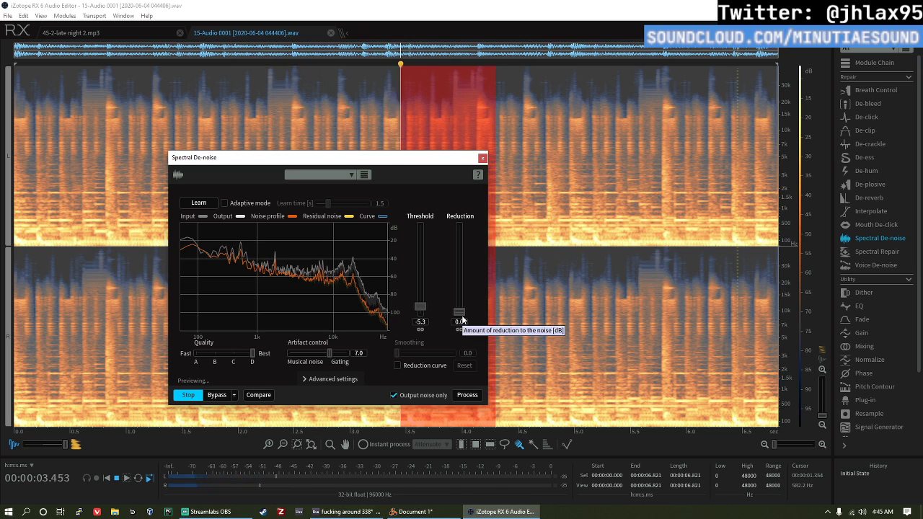
key("space")
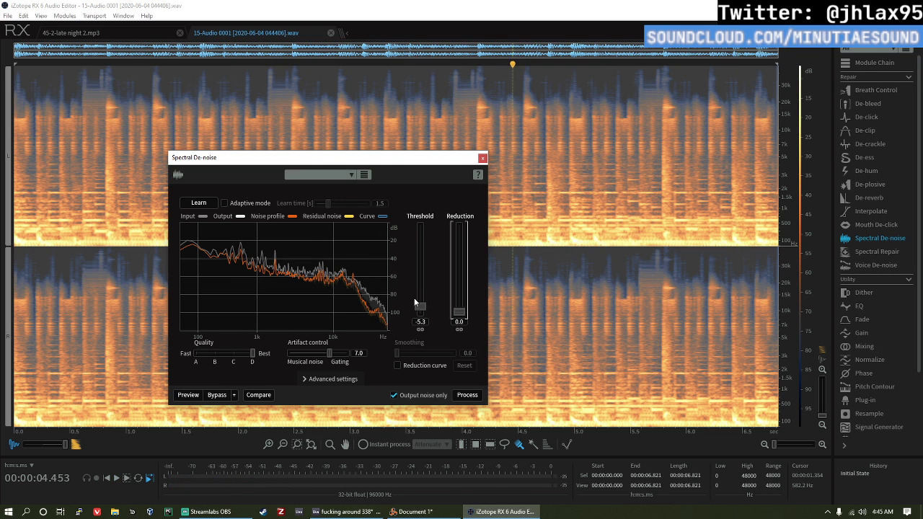
Step: Try a Spectral De-noise threshold of -1.4 with the reduction kept at 0.0, and preview the noise output
left_click_drag(420, 308, 414, 272)
left_click(194, 395)
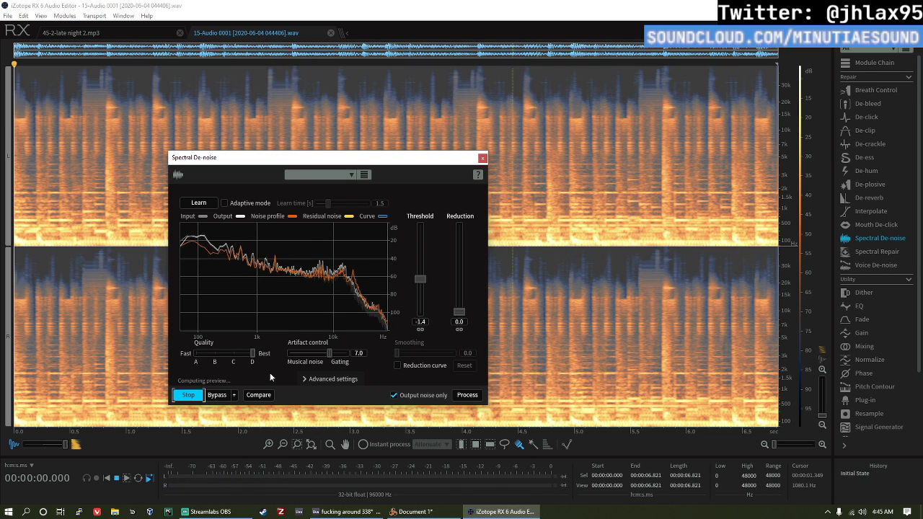
left_click_drag(460, 312, 462, 312)
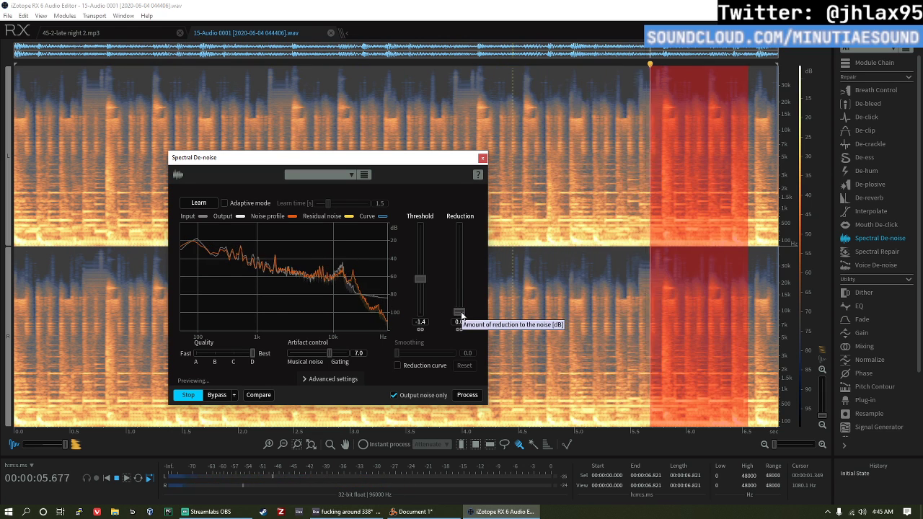
key("space")
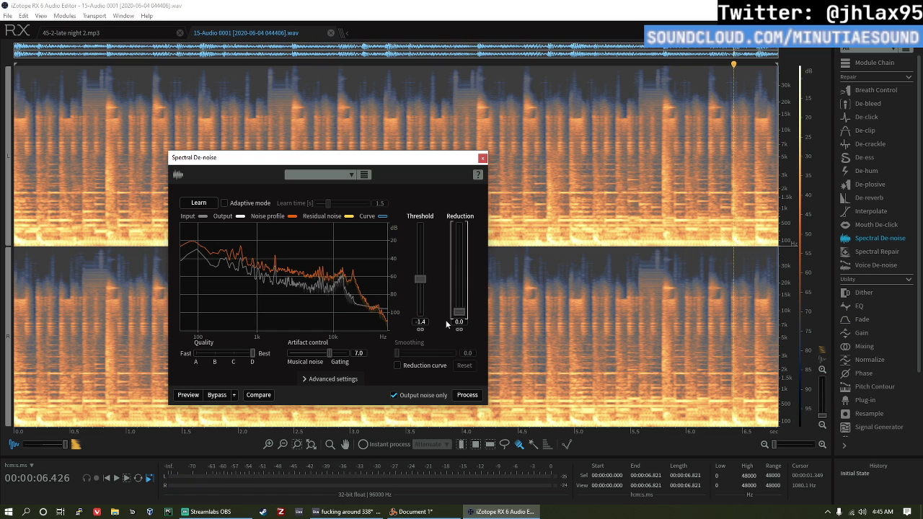
Step: Try a Spectral De-noise reduction of 1.0 and preview the noise output
left_click(461, 322)
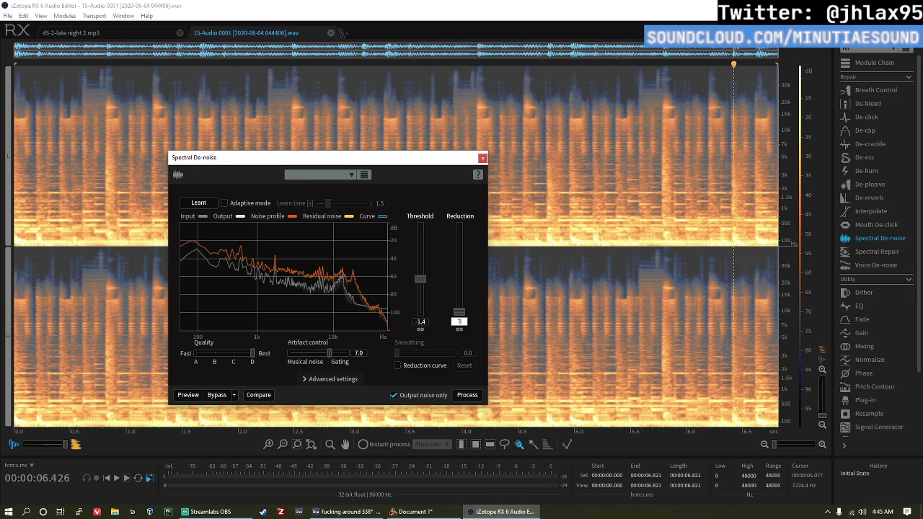
type("1")
key("Return")
key("space")
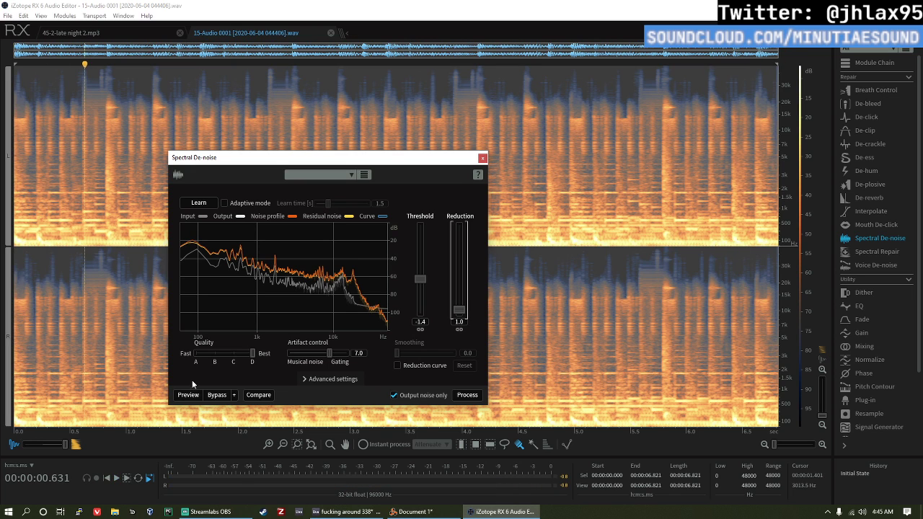
left_click(189, 394)
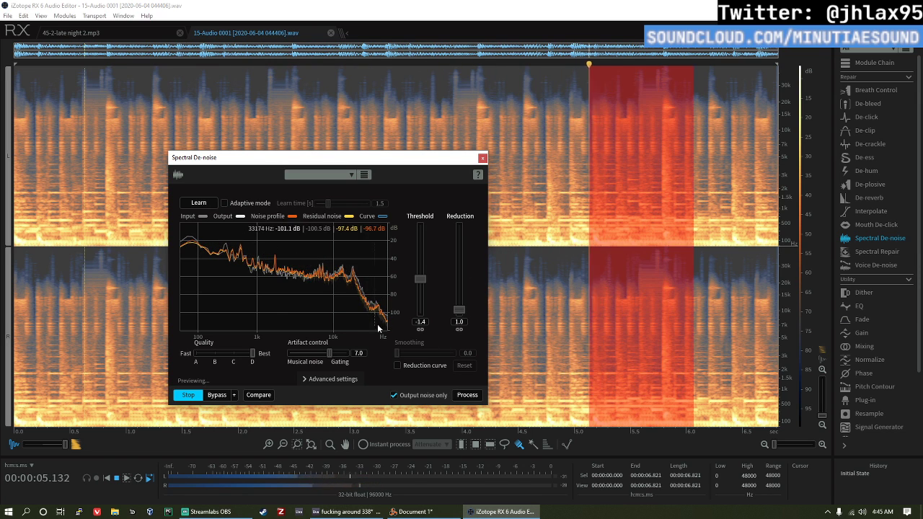
Step: Set the Spectral De-noise threshold to -5.7 and the reduction to 0.7, and restart the preview
left_click_drag(425, 280, 420, 310)
left_click(186, 396)
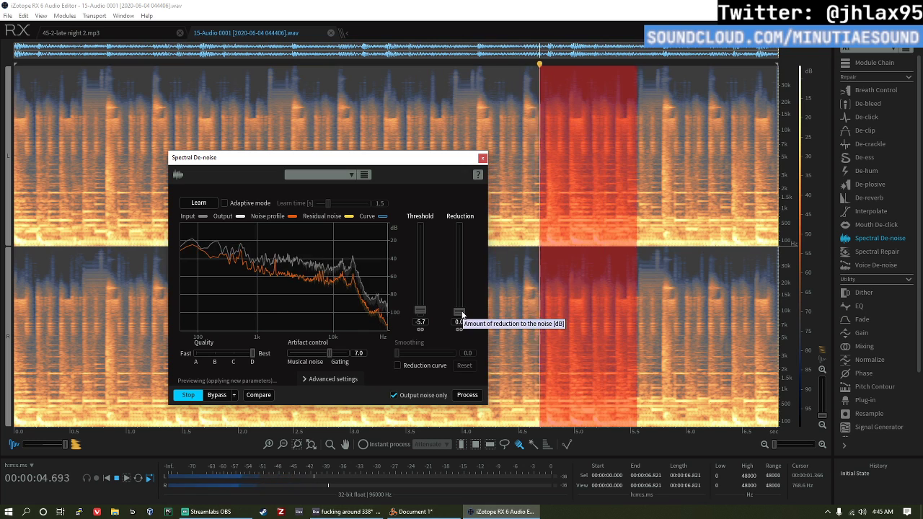
left_click_drag(463, 311, 462, 313)
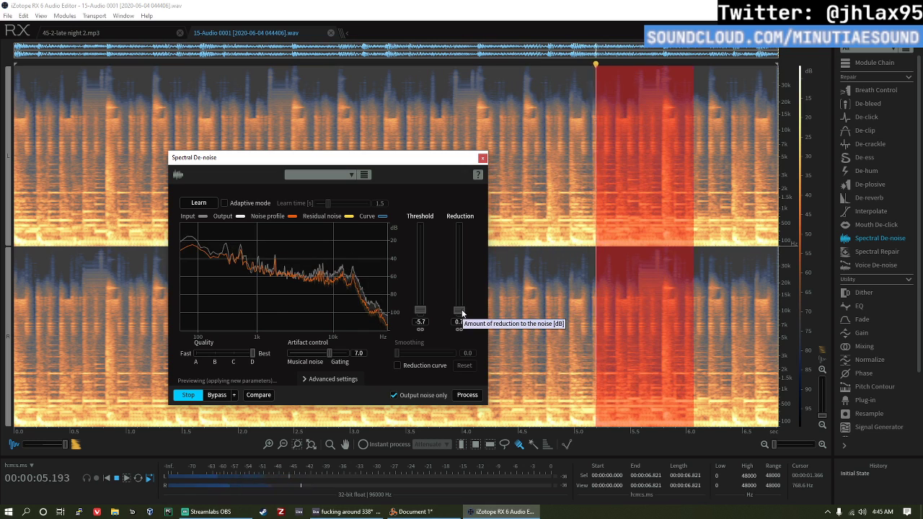
left_click(195, 396)
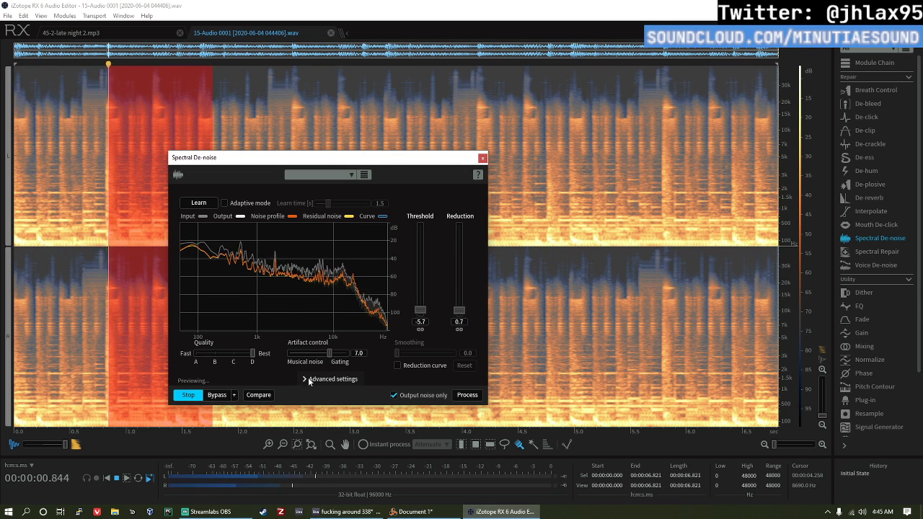
Step: Turn on adaptive mode with a learn time of 1.1 s, process the recording with Spectral De-noise and close the module
left_click(226, 203)
left_click_drag(329, 204, 323, 205)
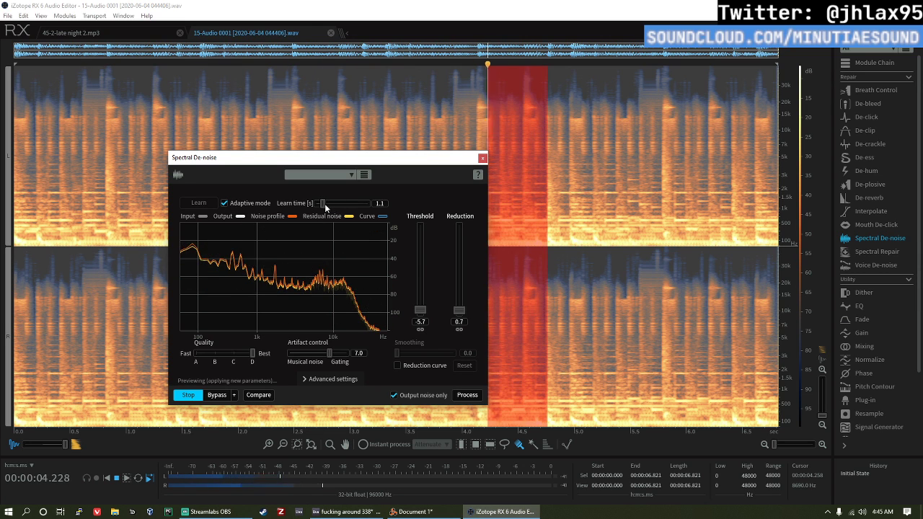
left_click(467, 395)
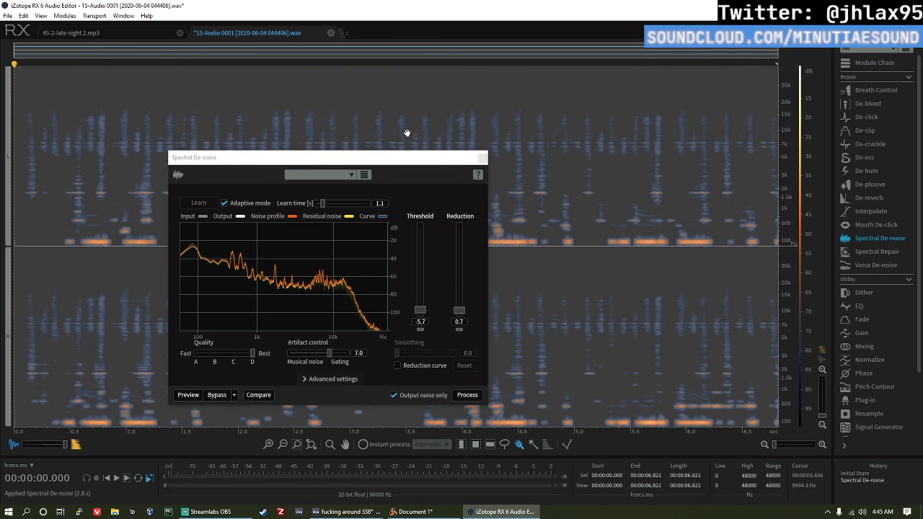
left_click(481, 158)
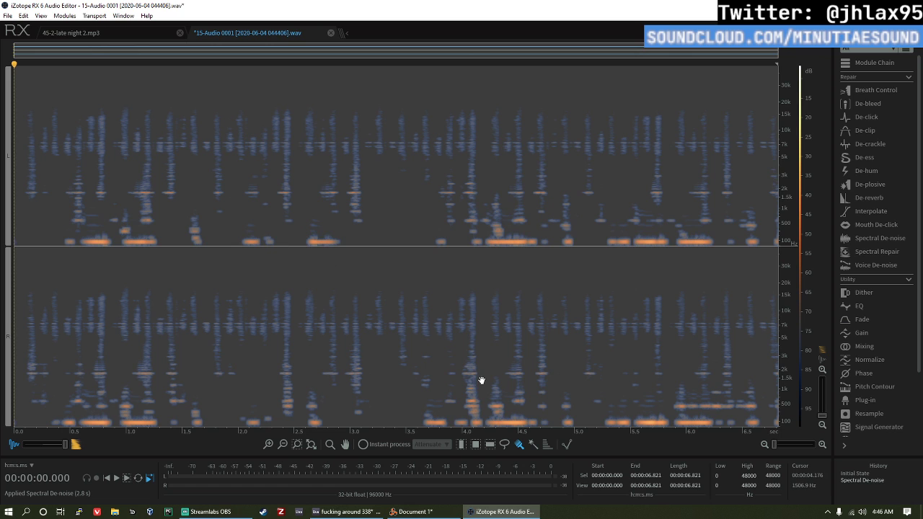
Step: Save the de-noised recording and switch back to Ableton Live
key("ctrl+s")
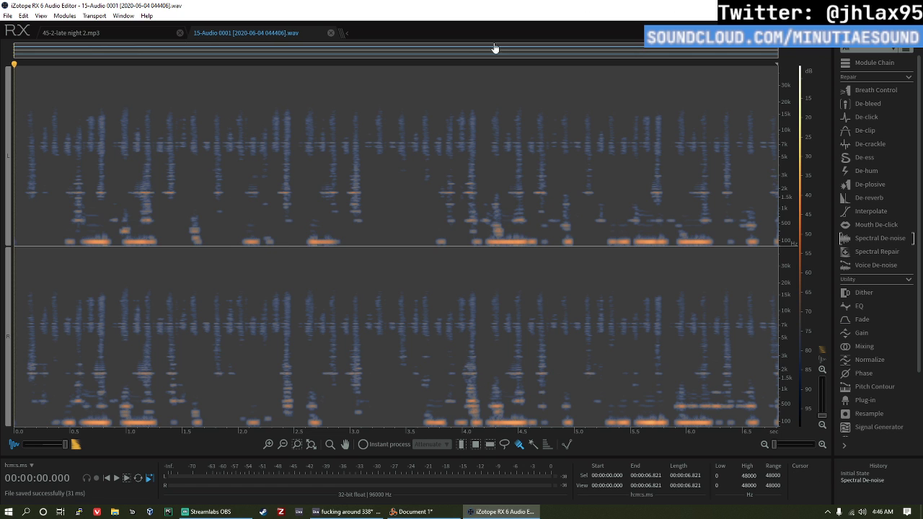
left_click(912, 6)
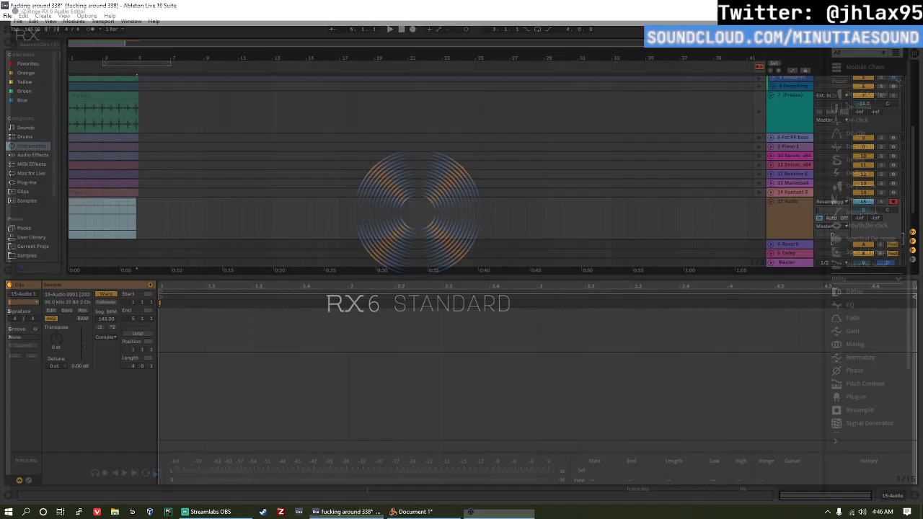
left_click(355, 373)
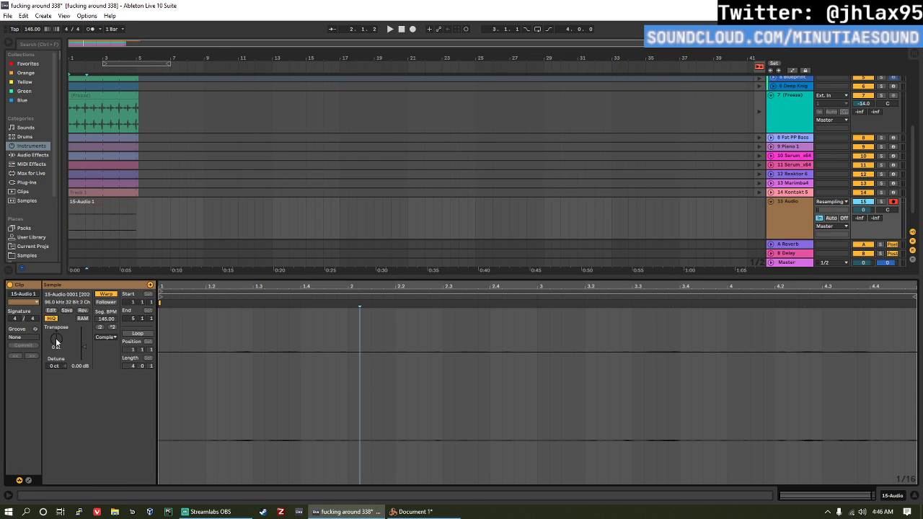
Step: Raise the resampled clip's gain to 24.0 dB and set the audio track's monitoring to Auto
left_click_drag(83, 368, 84, 332)
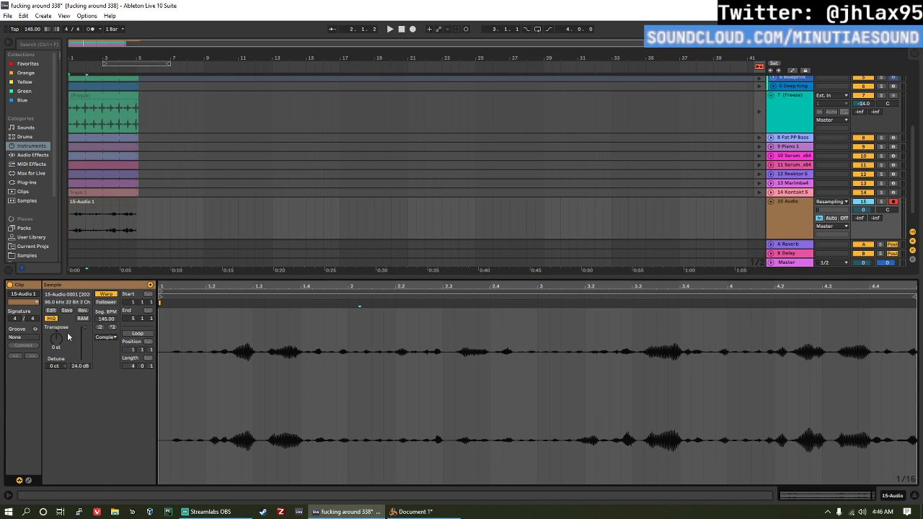
left_click(831, 218)
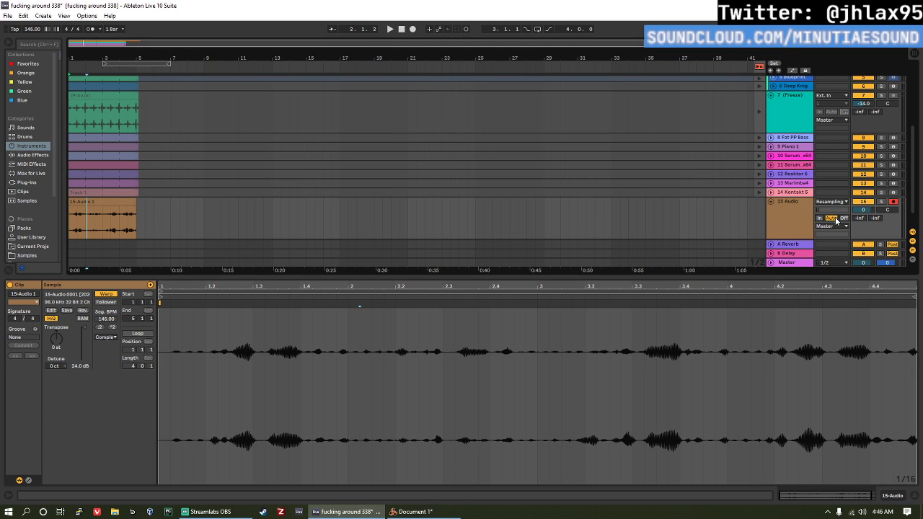
left_click(277, 396)
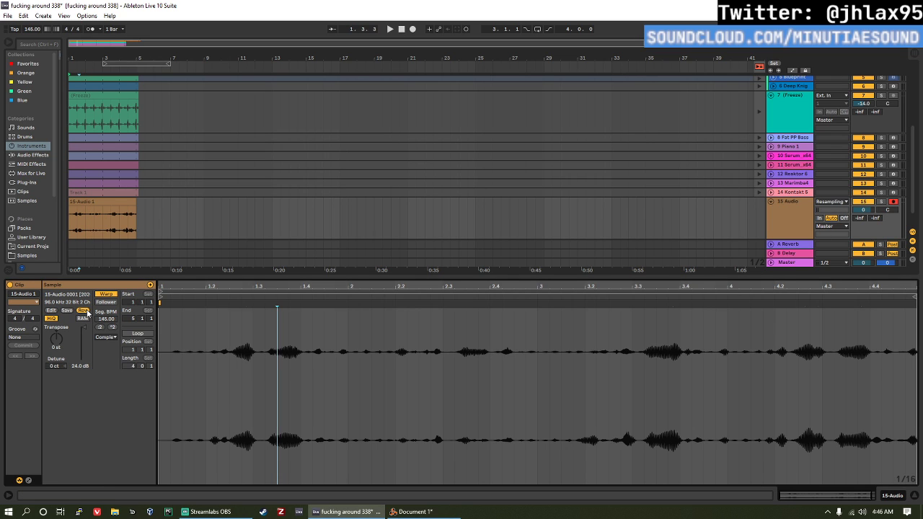
Step: Reverse the resampled audio clip and consolidate it into a new clip
left_click(88, 311)
left_click(368, 355)
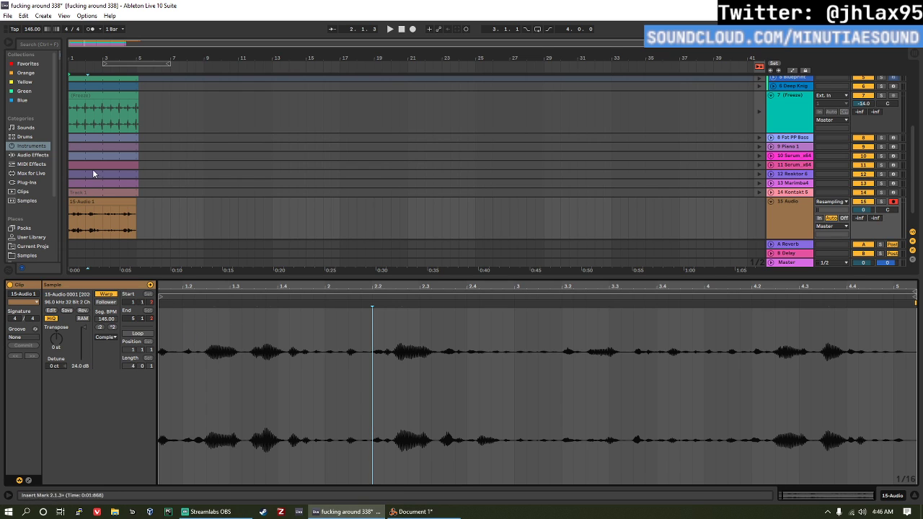
left_click(100, 213)
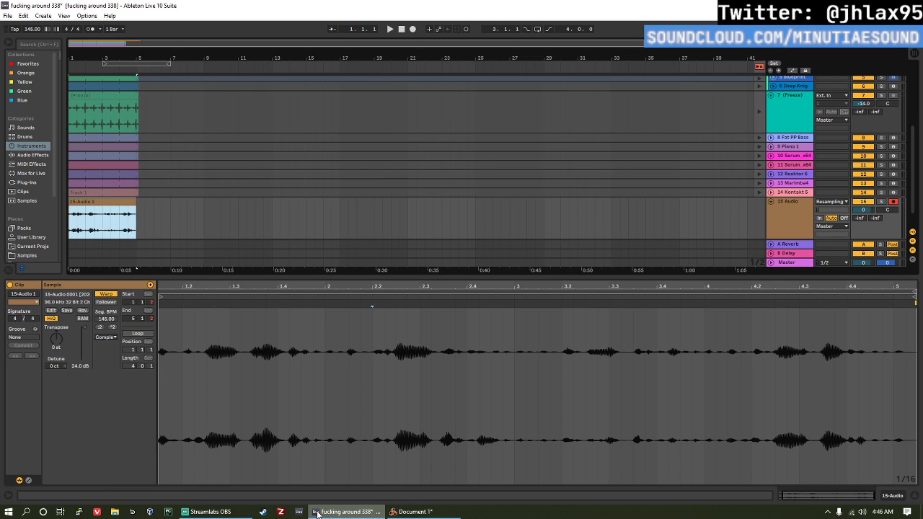
key("ctrl+j")
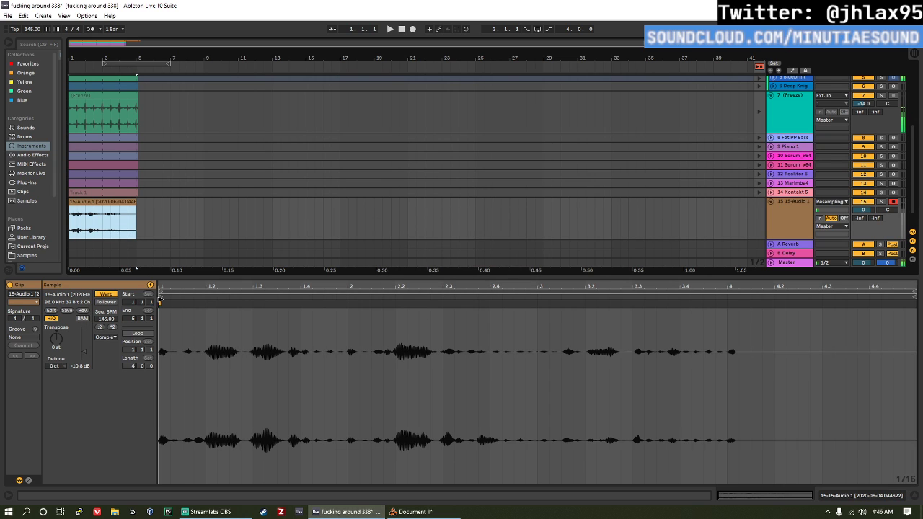
Step: Move the consolidated clip's start to bar 4, turn on looping and extend the clip back to bar 5
left_click(161, 293)
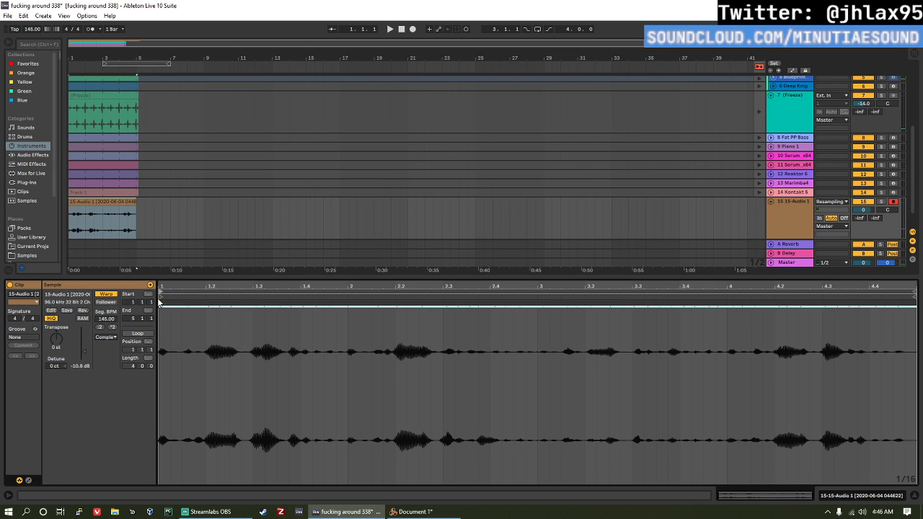
mouse_move(162, 295)
left_mouse_down()
mouse_move(894, 300)
mouse_move(692, 303)
mouse_move(727, 309)
left_mouse_up()
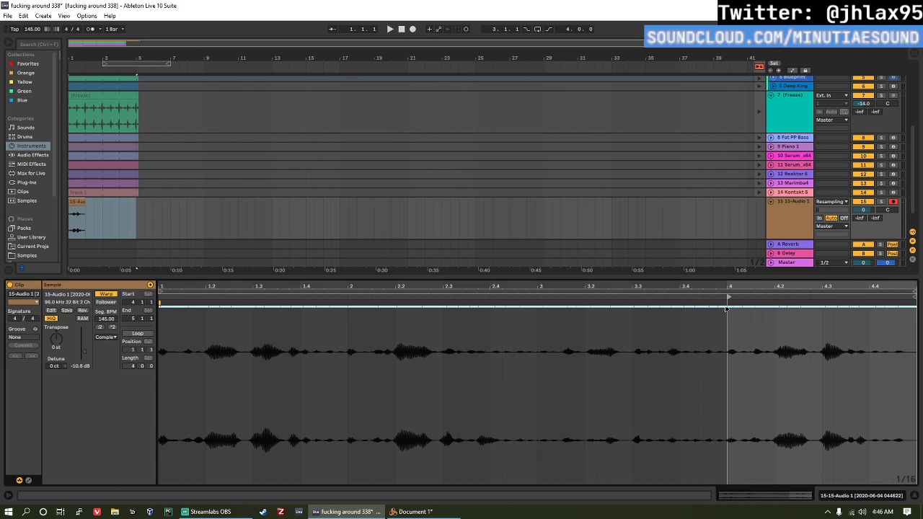
left_click(136, 334)
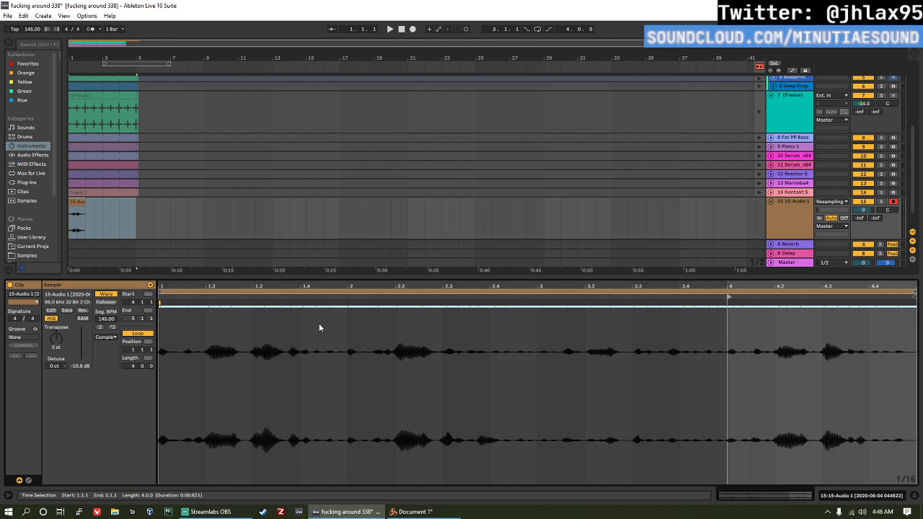
left_click_drag(85, 202, 138, 202)
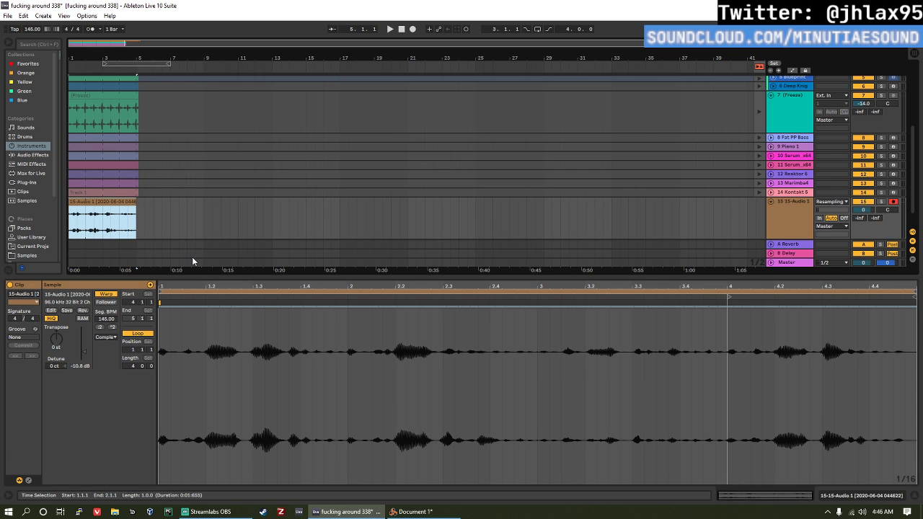
Step: Play the mix to audition the looped clip, toggling solo on its track
key("space")
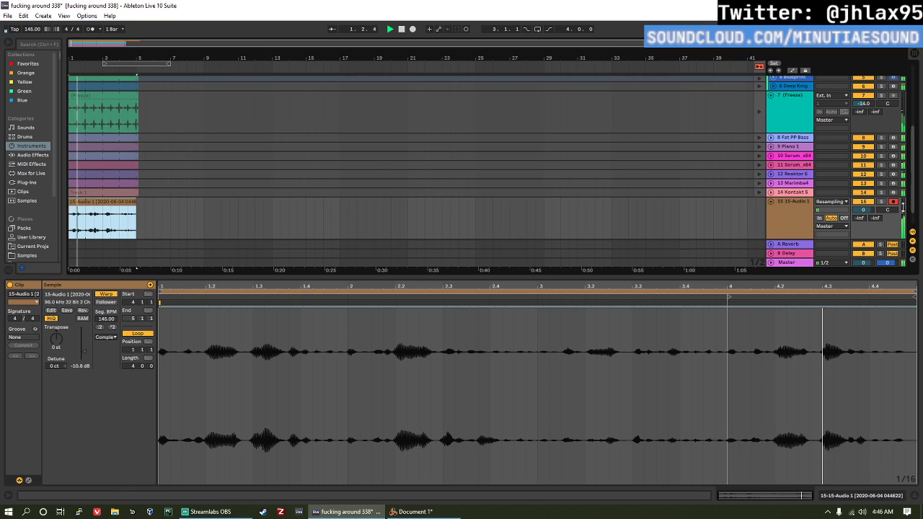
left_click(883, 202)
left_click(883, 203)
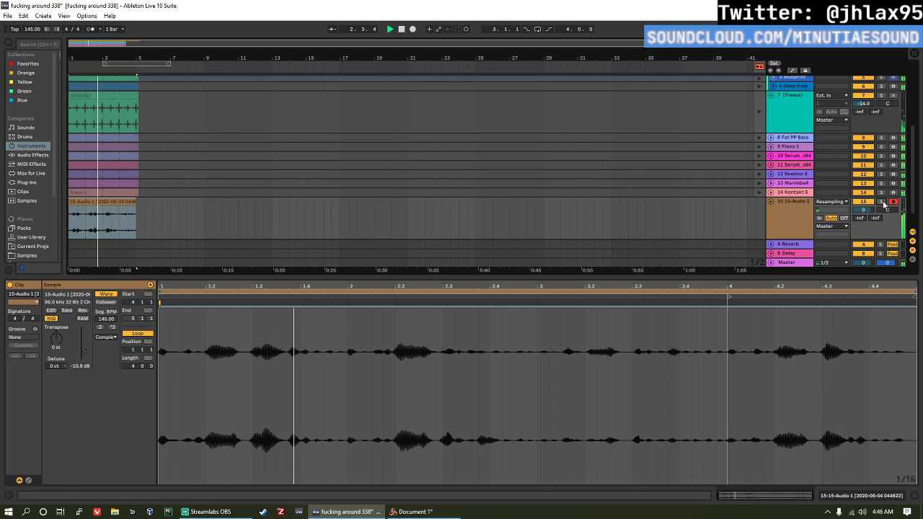
key("space")
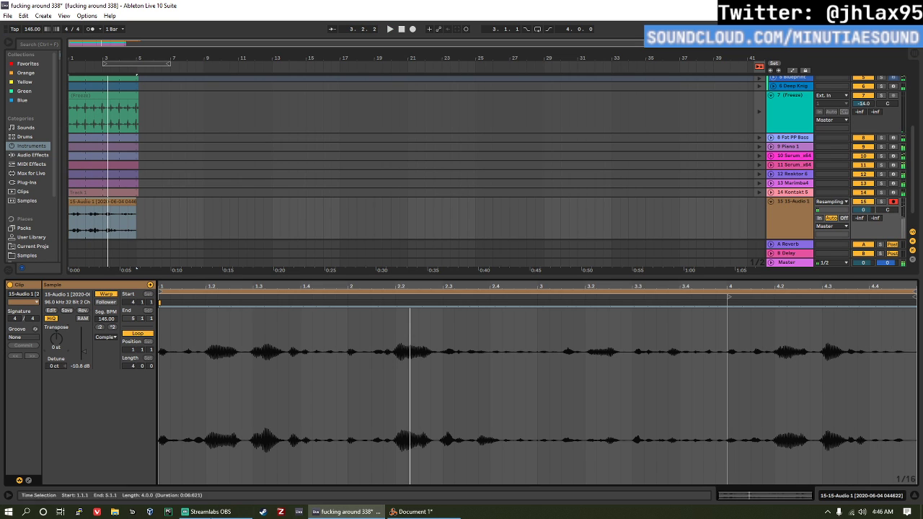
Step: Transpose the looped clip up 12 st and raise its gain to 7.50 dB while the mix plays
key("space")
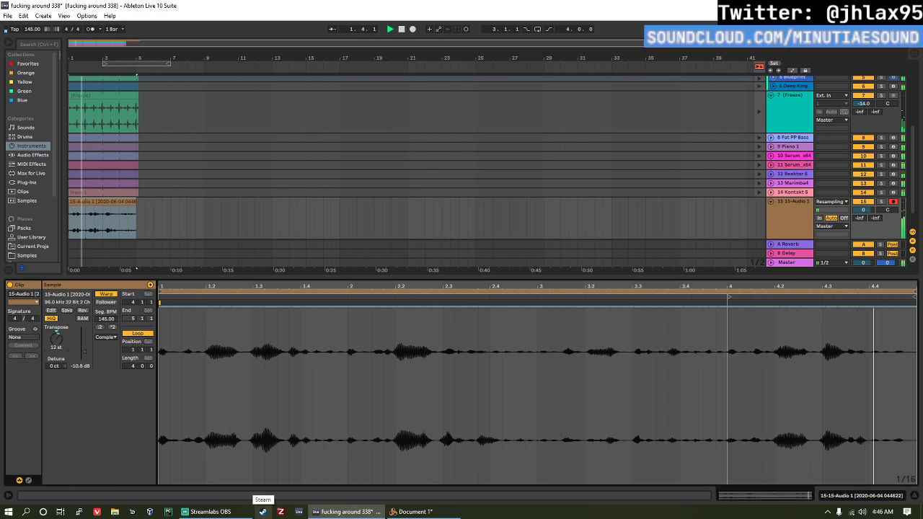
left_click_drag(75, 367, 75, 339)
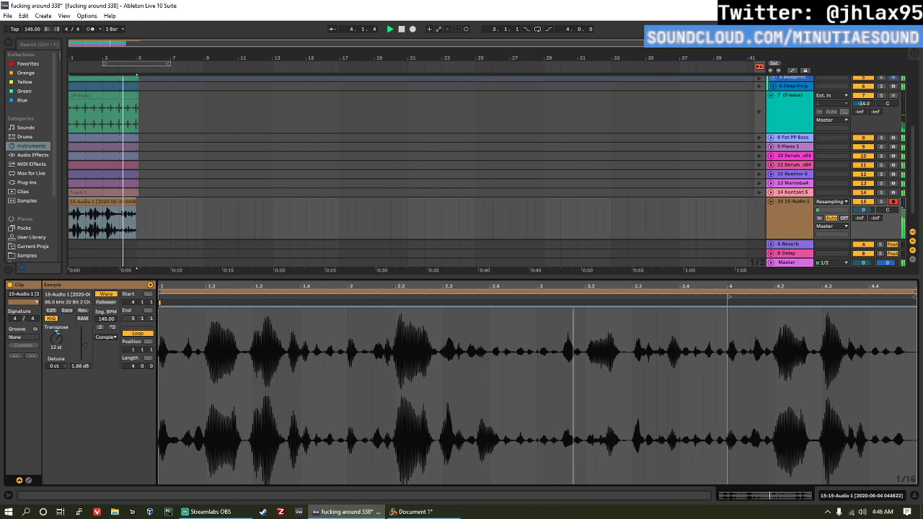
left_click_drag(75, 339, 75, 332)
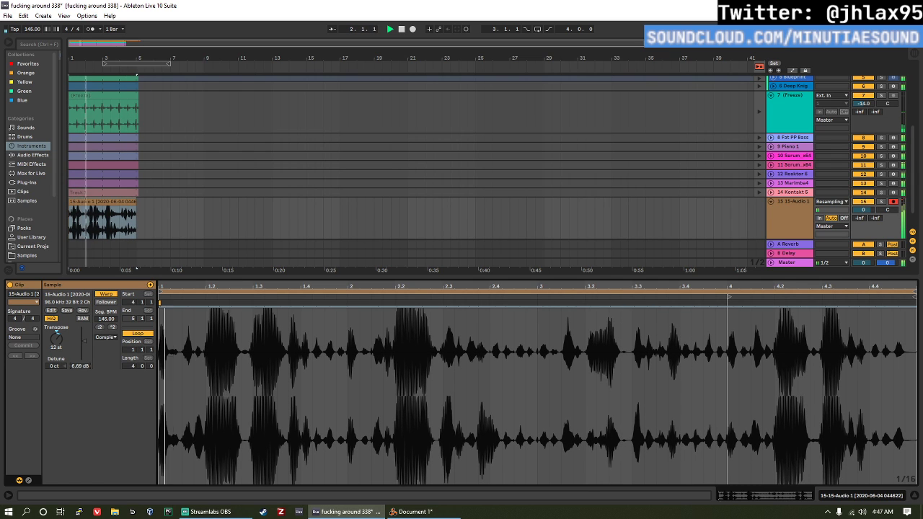
left_click_drag(79, 364, 78, 362)
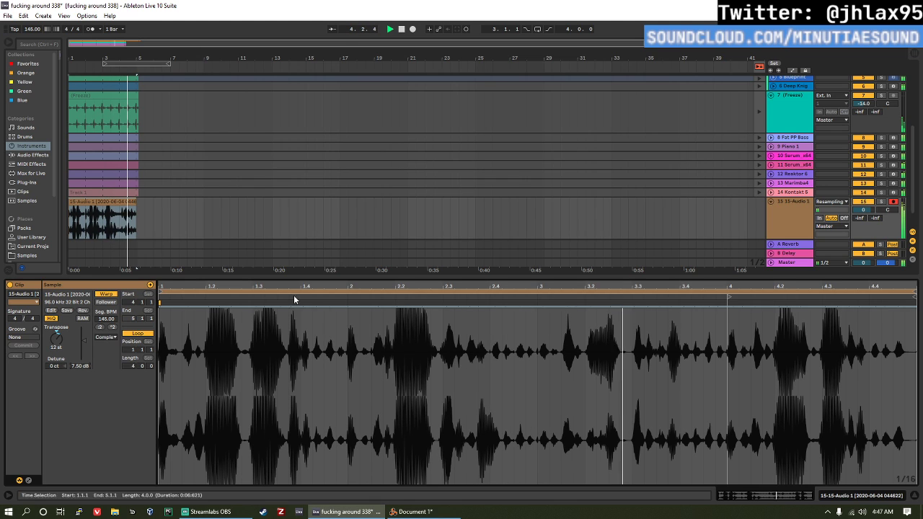
key("space")
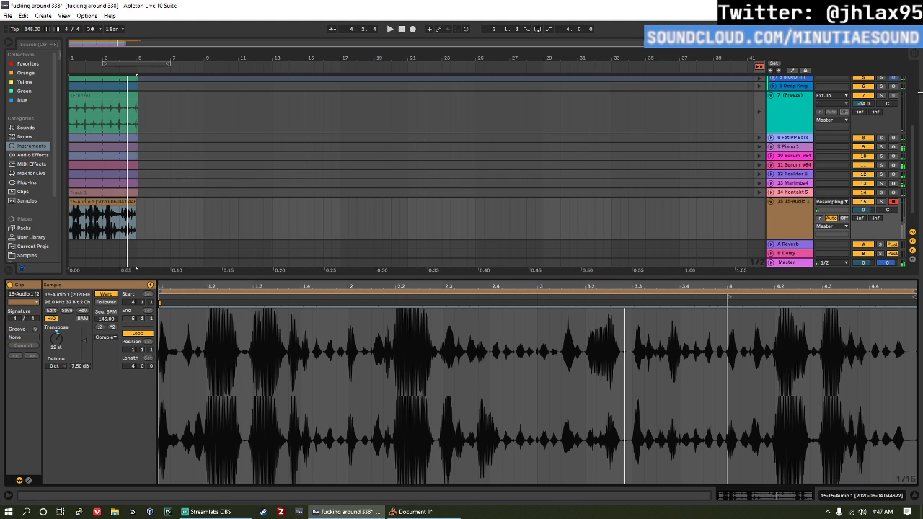
Step: Solo the resampled audio track and play it on its own
left_click(880, 202)
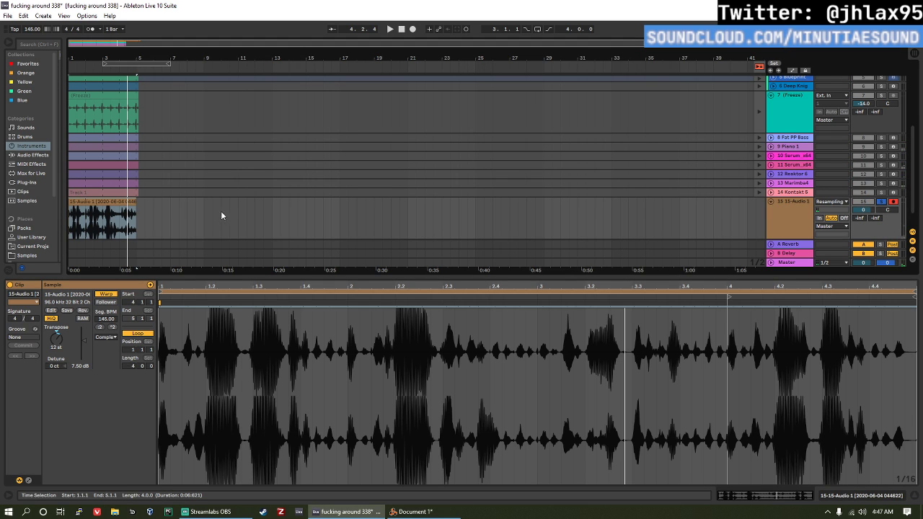
key("space")
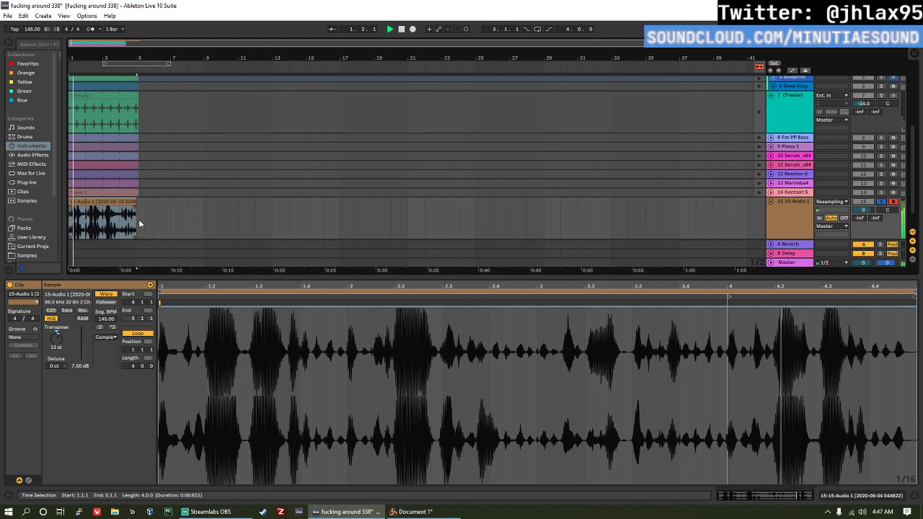
Step: Widen the browser to list the audio effects and add an Auto Filter to the resampled audio track
left_click(45, 155)
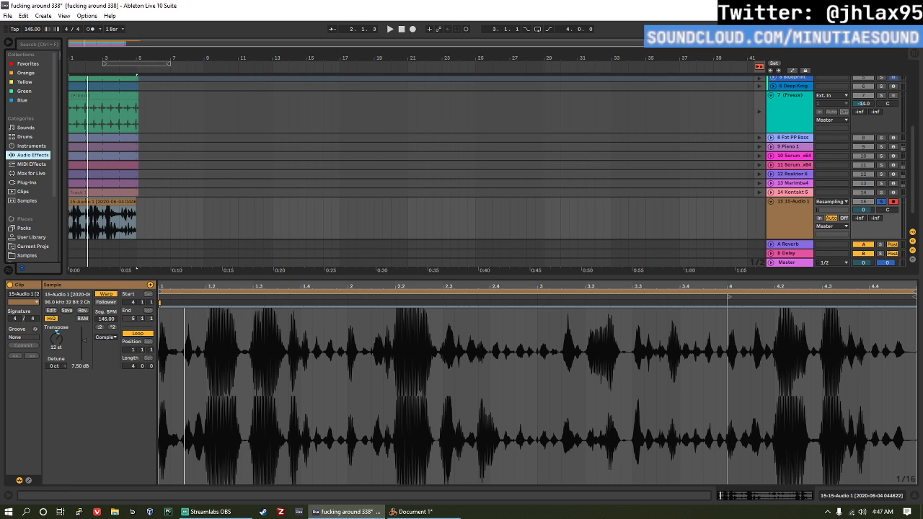
left_click(804, 207)
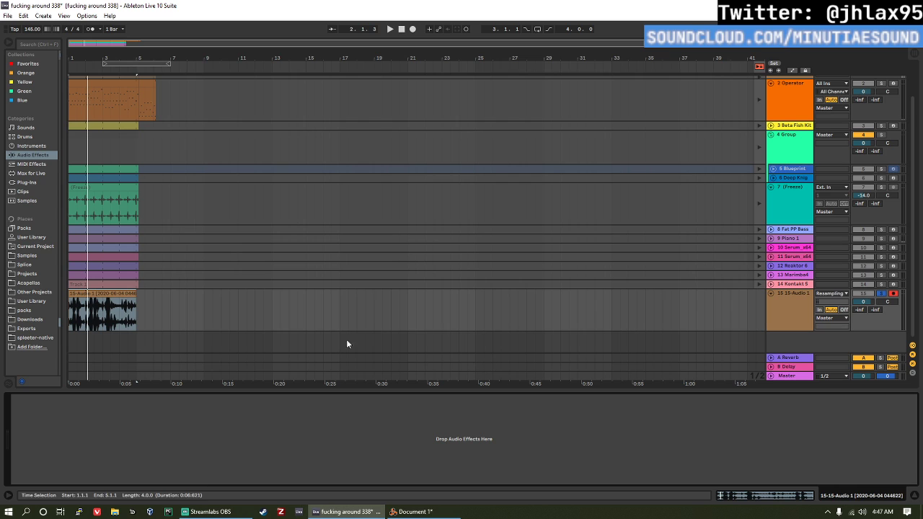
left_click(25, 183)
left_click(36, 148)
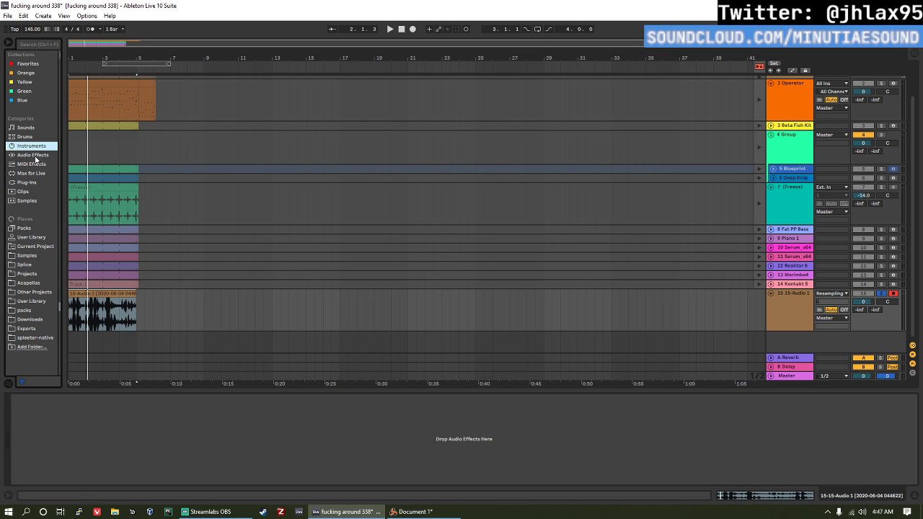
left_click(32, 164)
left_click(31, 153)
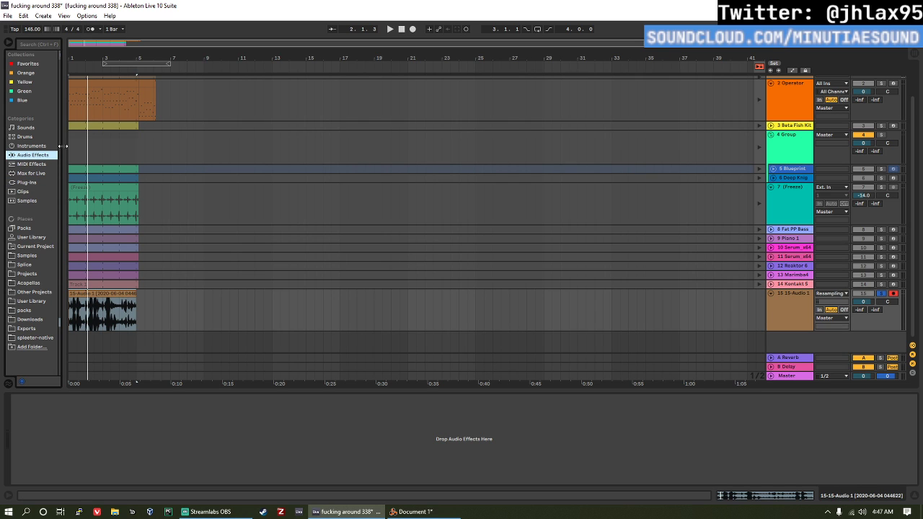
left_click_drag(63, 146, 122, 168)
scroll(93, 86, "up", 4)
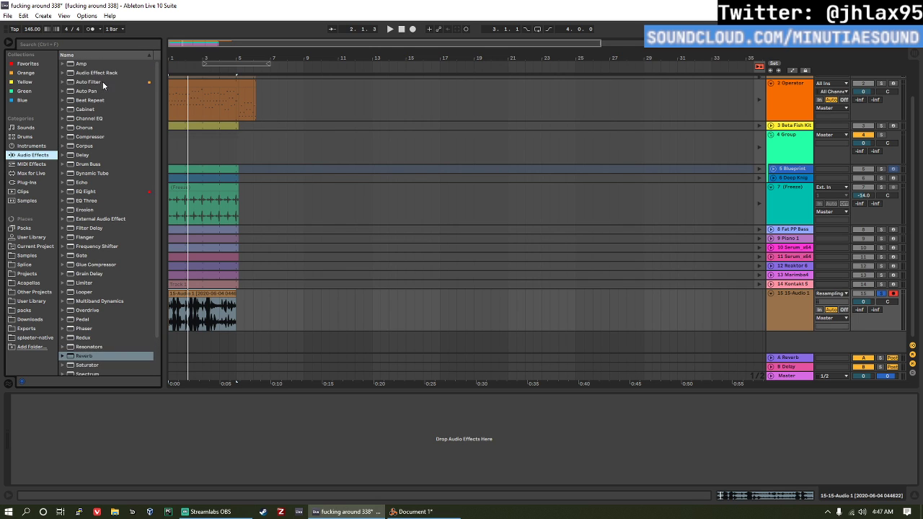
left_click_drag(104, 86, 164, 440)
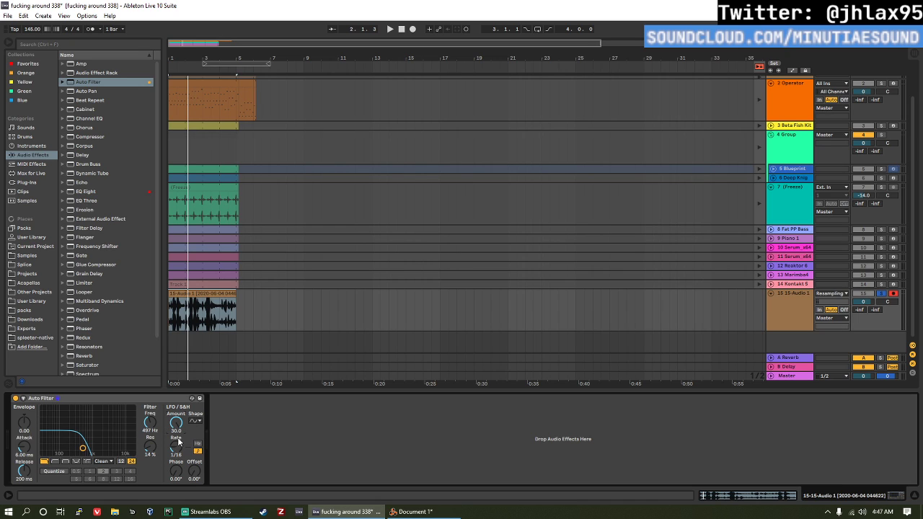
Step: Set the Auto Filter to quantize 1, frequency 1.28 kHz, LFO amount 16.9 and LFO rate 1/12 while auditioning the track
left_click(66, 471)
key("space")
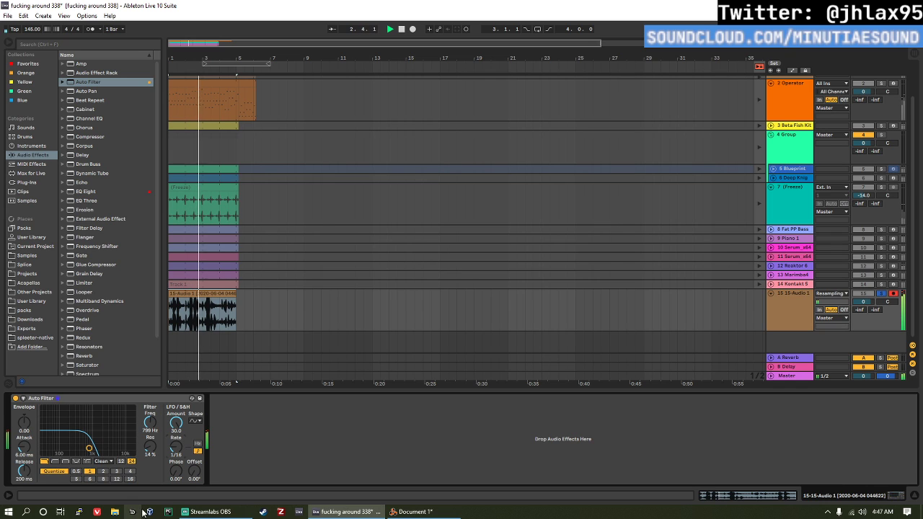
left_click_drag(147, 431, 148, 452)
key("space")
key("space")
left_click_drag(178, 423, 178, 469)
left_click_drag(148, 422, 148, 394)
key("space")
key("space")
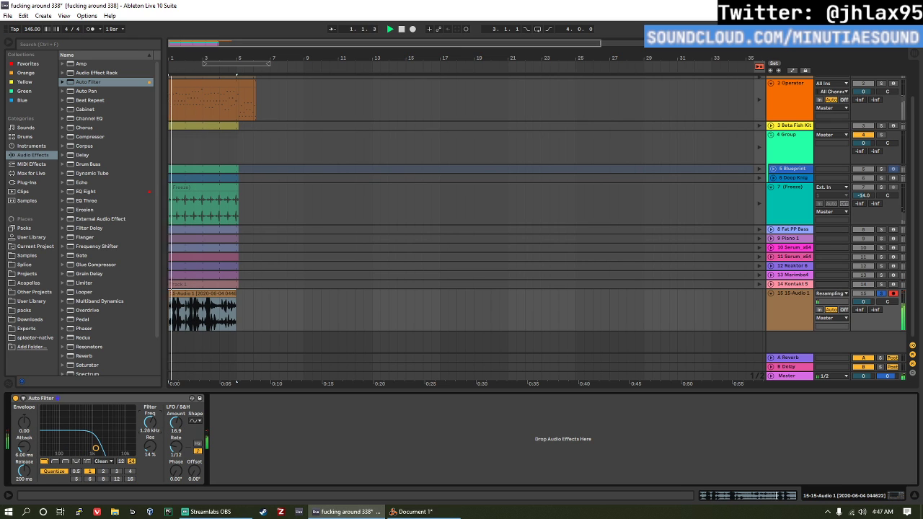
Step: Add an EQ Eight after the Auto Filter, raise its low cut and set band 3 to 1.02 kHz, -7.07 dB and Q 0.19
left_click(96, 193)
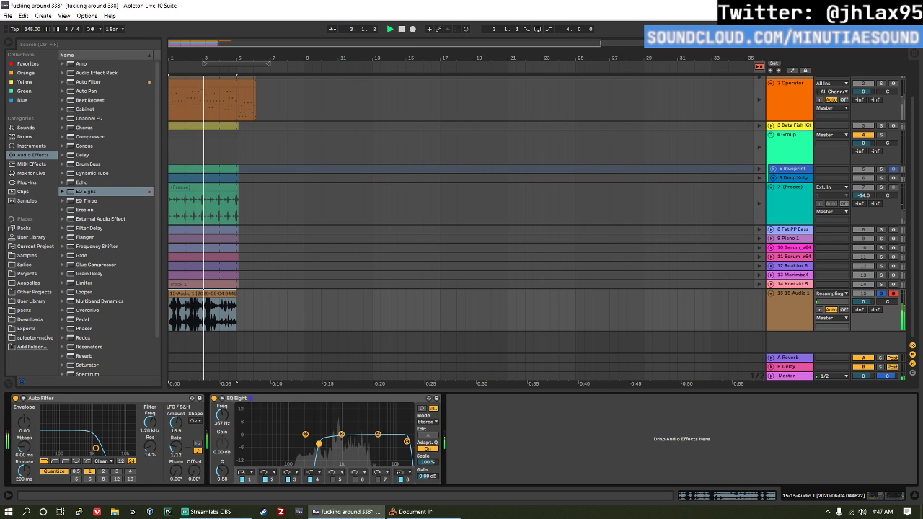
left_click_drag(326, 444, 342, 448)
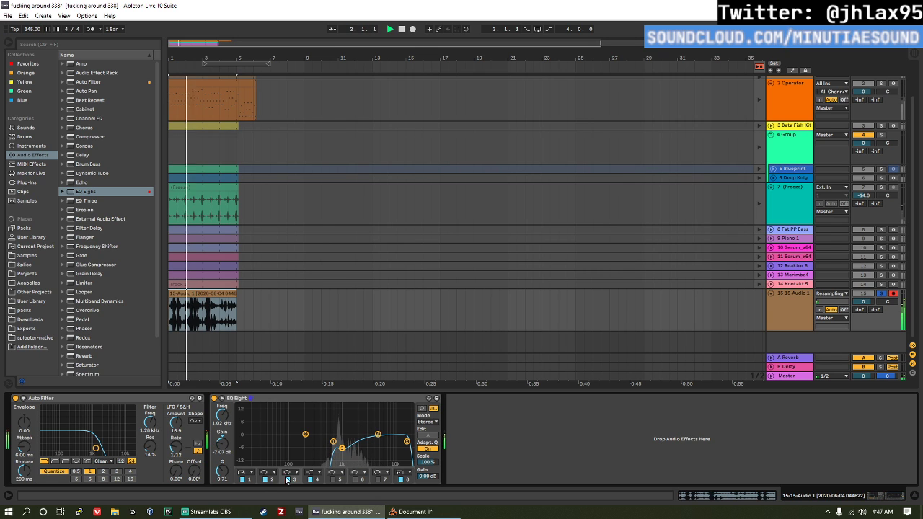
left_click_drag(222, 471, 223, 505)
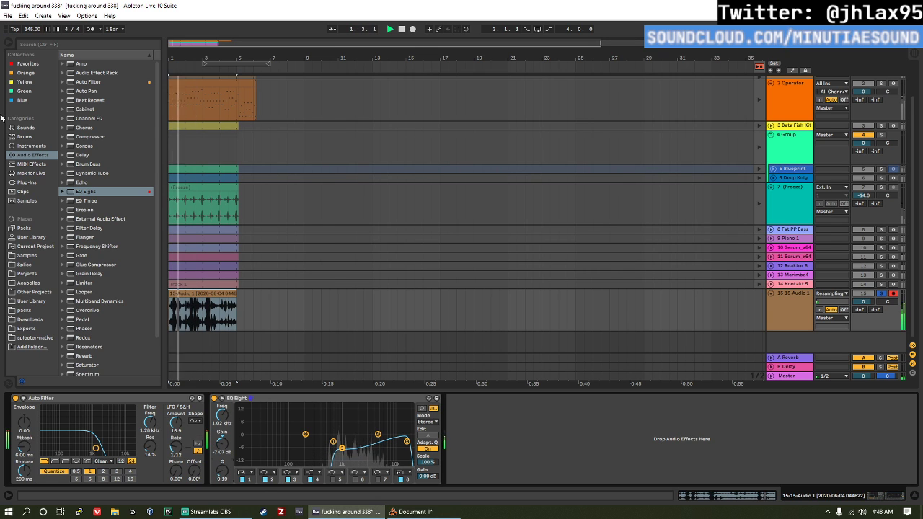
key("space")
Step: Add a Delay effect to the resampled audio track after the EQ Eight
scroll(124, 308, "down", 1)
scroll(124, 308, "up", 2)
double_click(83, 158)
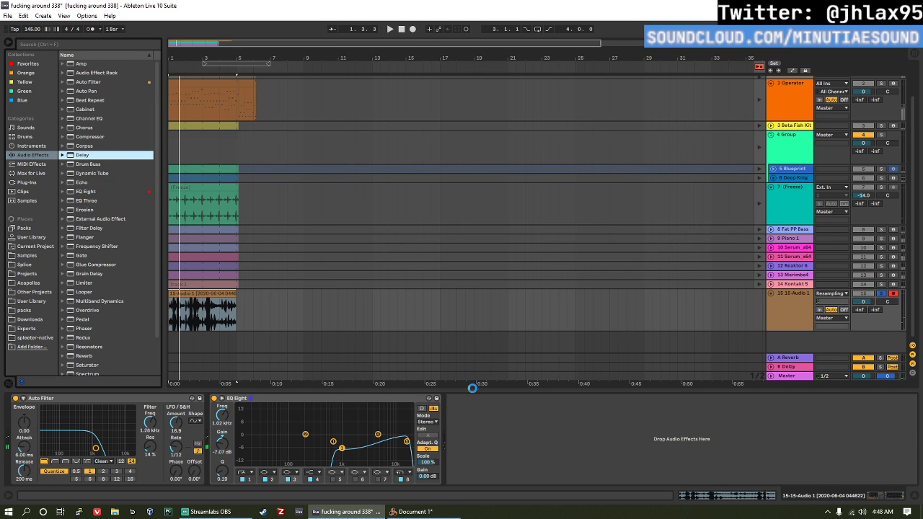
Step: Set the Delay's Dry/Wet to 57% on the resampled audio track and audition it with the full arrangement
key("space")
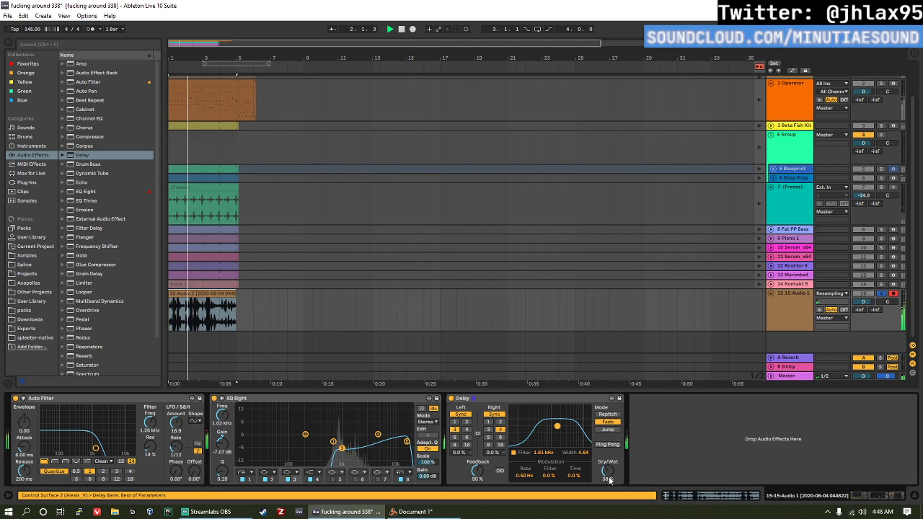
left_click_drag(607, 473, 608, 456)
key("space")
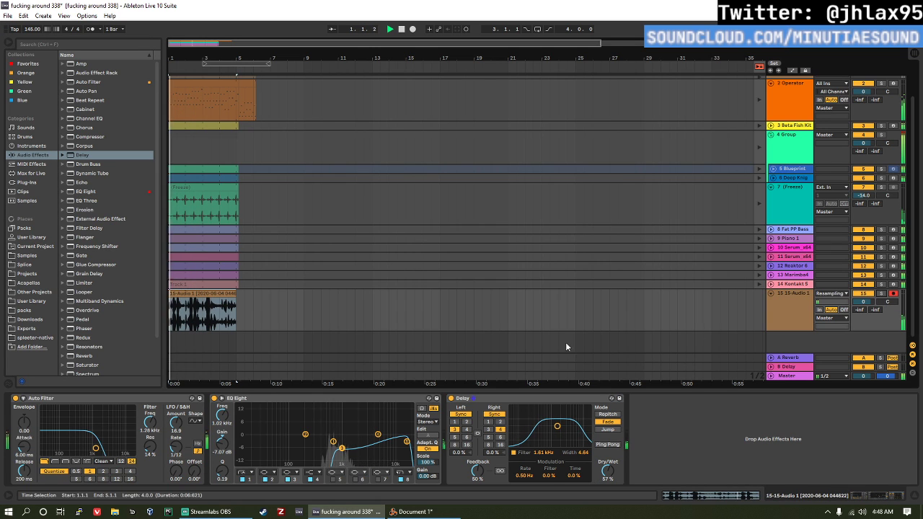
key("space")
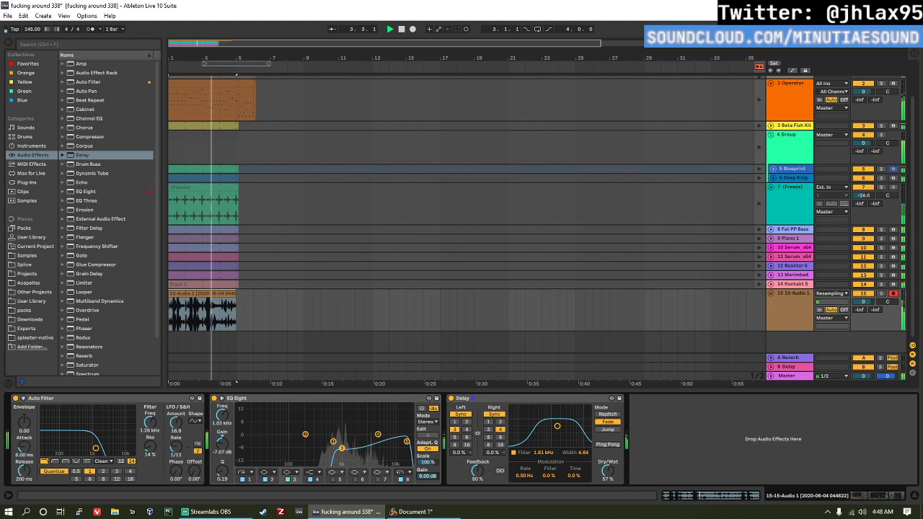
key("space")
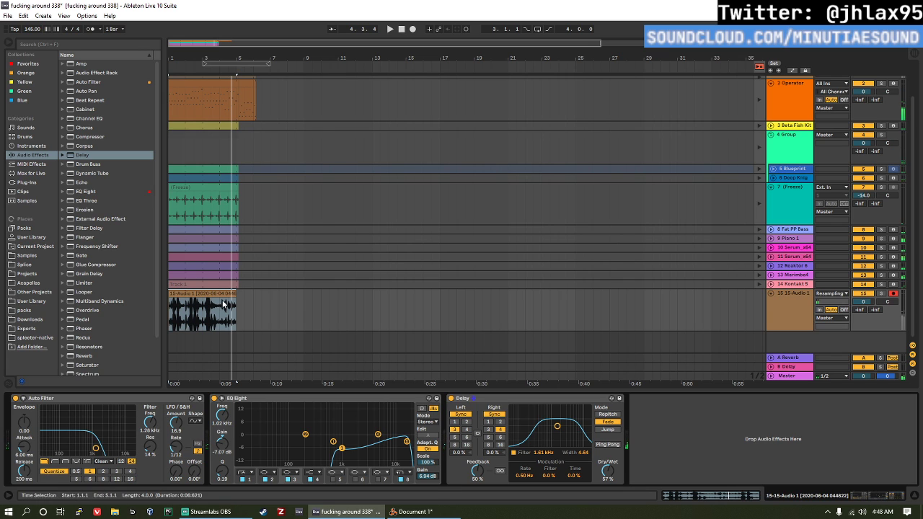
Step: In Session View, copy the scene 4 clips of tracks 11 through 15 into scene 6
key("Tab")
mouse_move(741, 88)
left_mouse_down()
mouse_move(778, 88)
mouse_move(746, 89)
left_mouse_up()
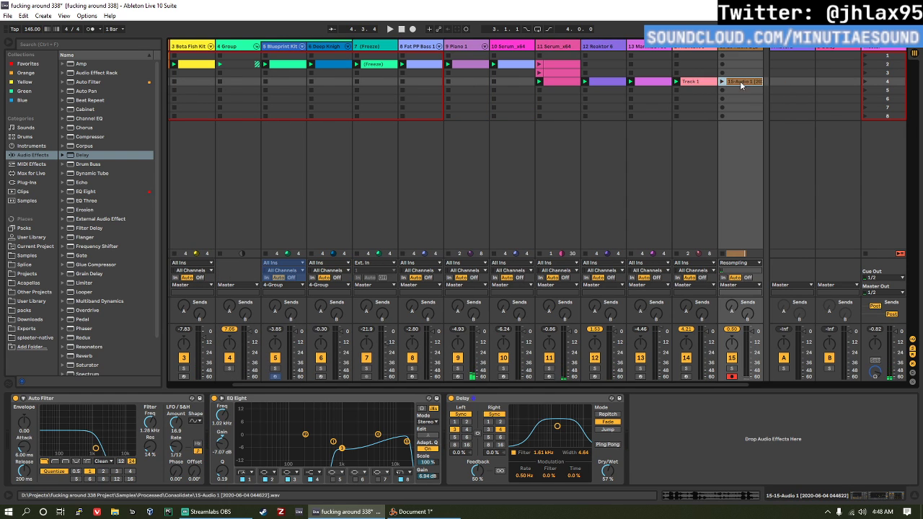
left_click(741, 85)
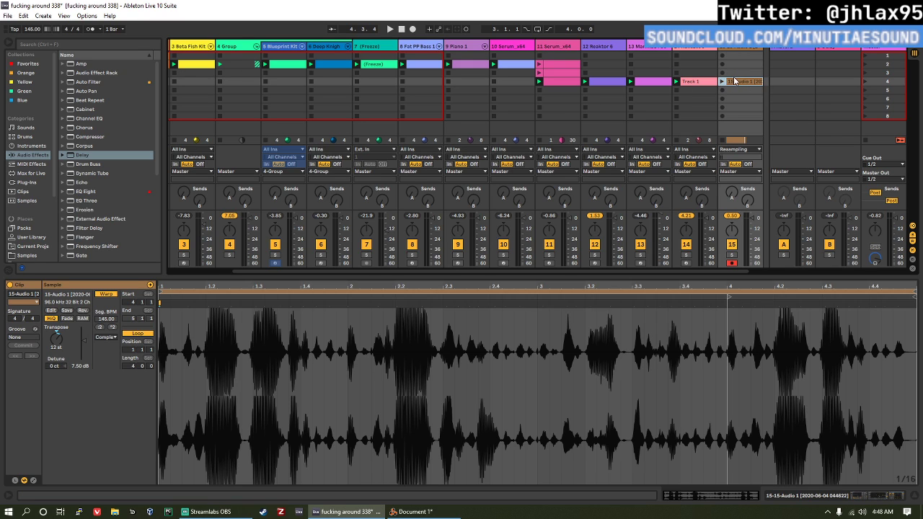
left_click(563, 80, "ctrl")
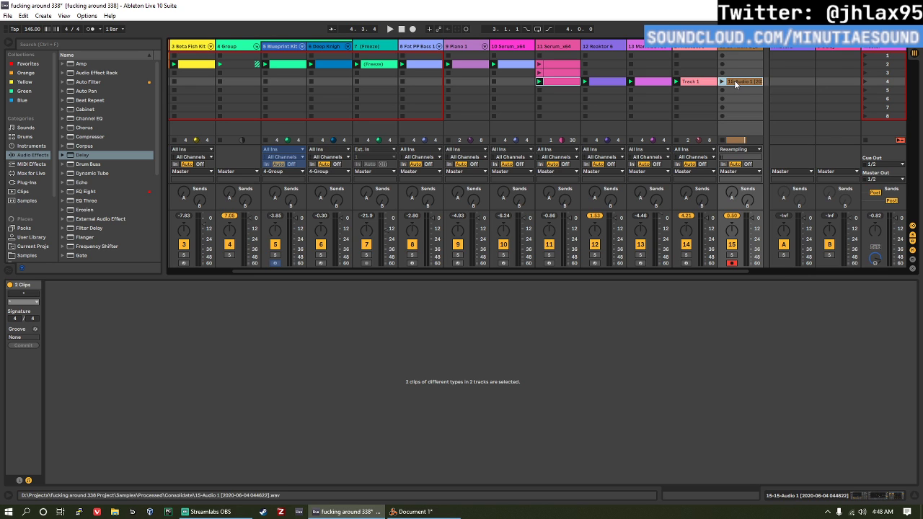
left_click(736, 81)
left_click(563, 82, "ctrl")
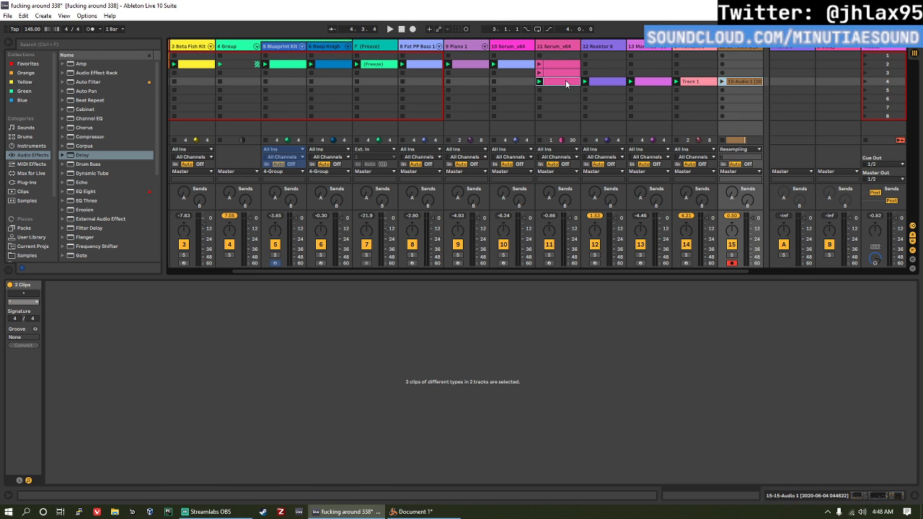
left_click(750, 82)
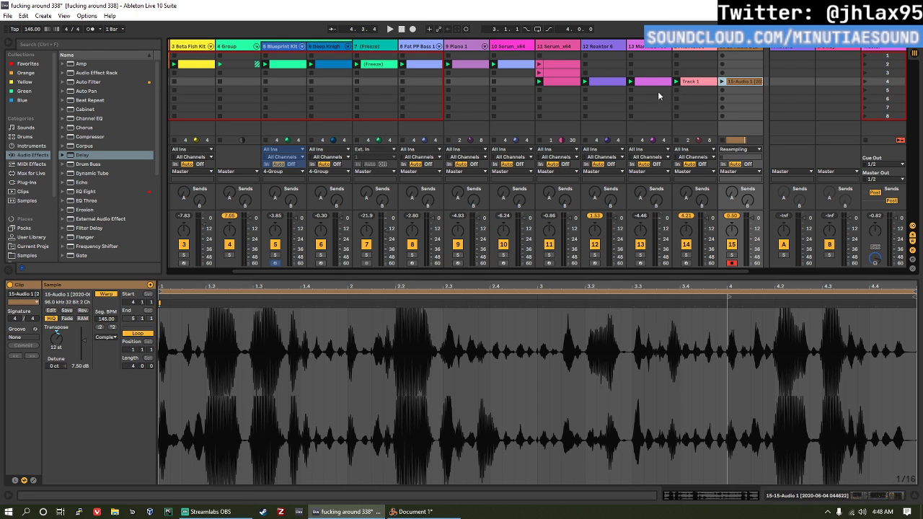
left_click(566, 81, "shift")
left_click_drag(573, 82, 573, 98)
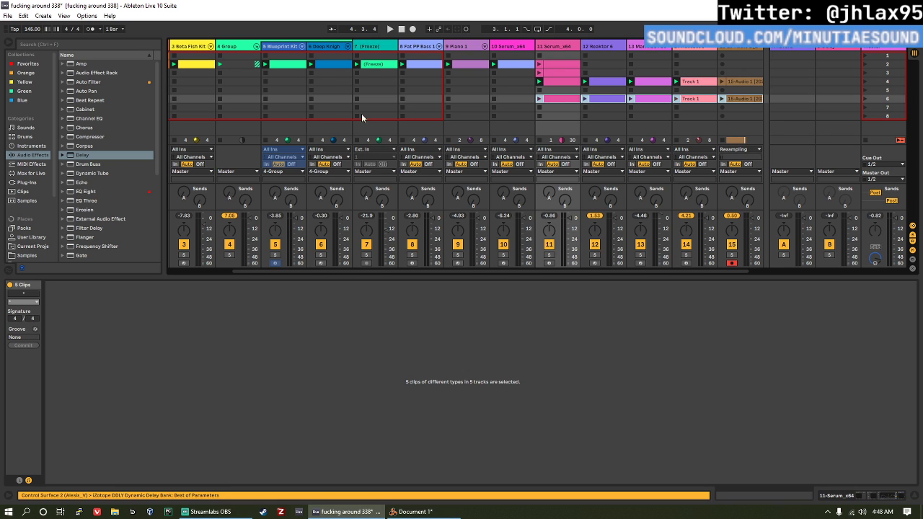
Step: Copy the scene 2 clips of the Beta Fish Kit, Blueprint Kit and third drum track (track 6) into scene 6
left_click(201, 65)
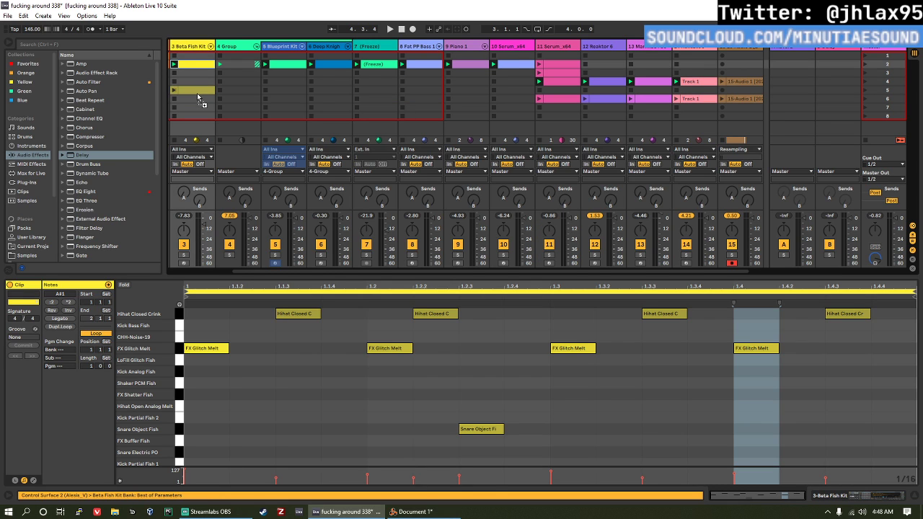
left_click_drag(199, 99, 199, 99)
left_click_drag(286, 69, 290, 102)
left_click_drag(331, 65, 331, 99)
left_click(300, 134)
key("Delete")
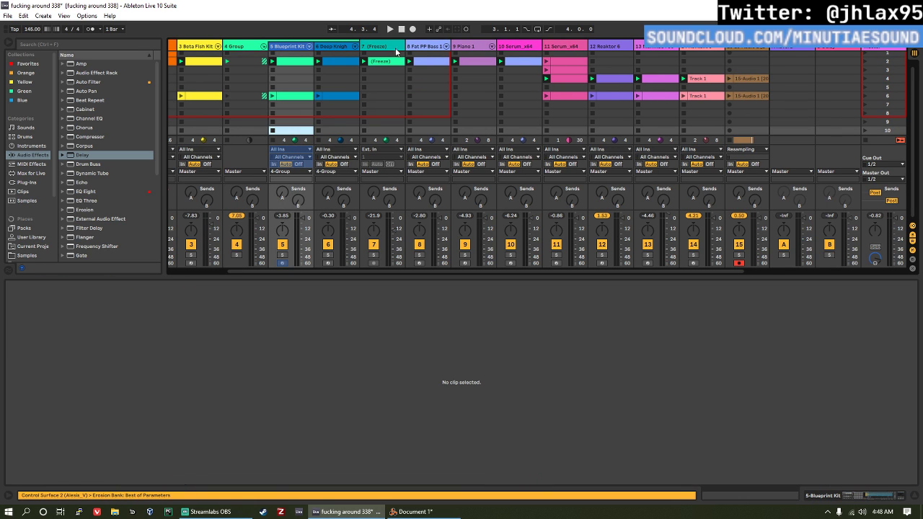
Step: Copy the scene 2 clips of the frozen track, Fat PP Bass, Piano and track 10 Serum into scene 6
left_click(382, 62)
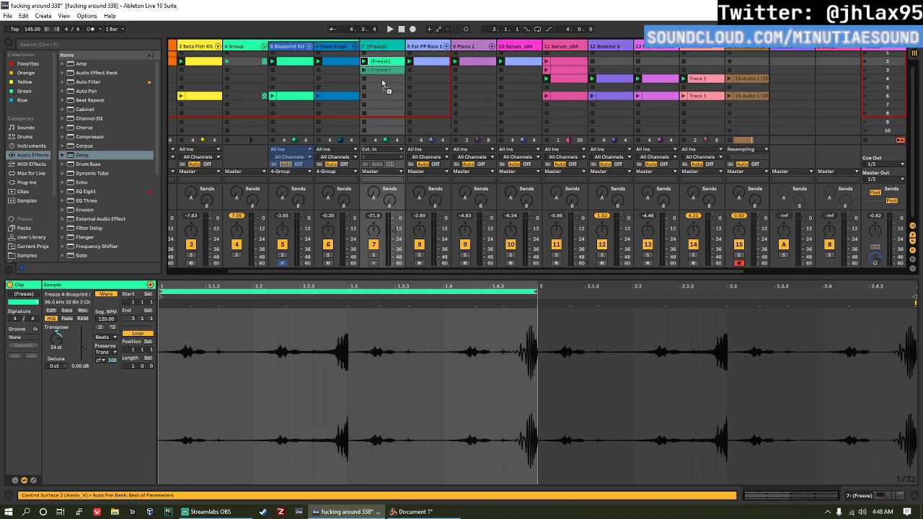
left_click_drag(382, 85, 383, 96)
left_click(448, 60)
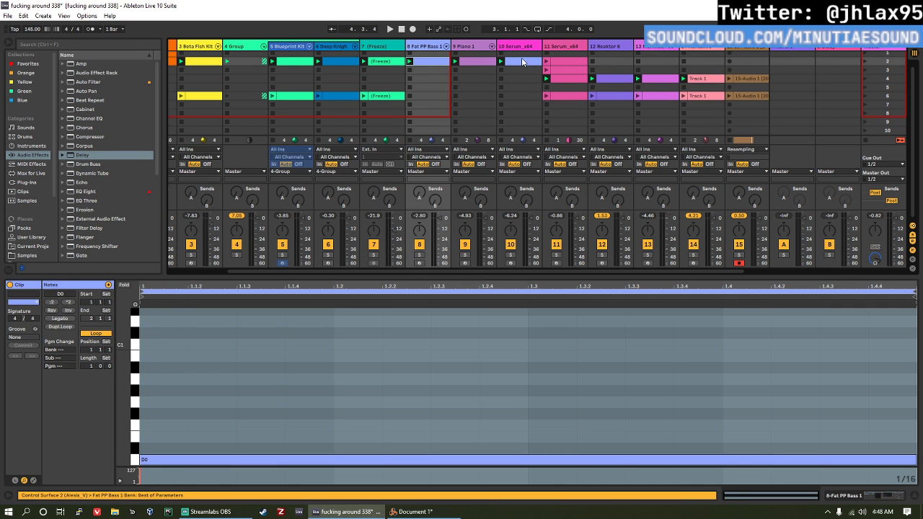
left_click(521, 61, "shift")
left_click_drag(519, 62, 519, 96)
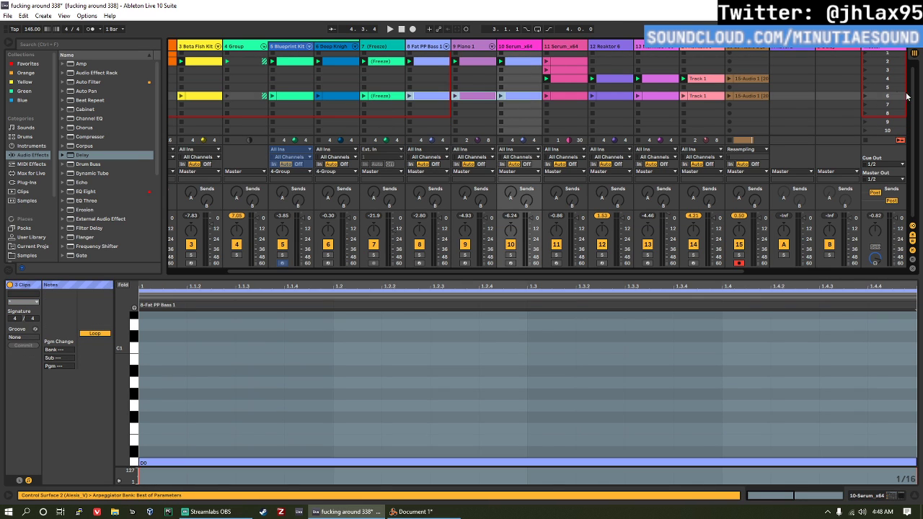
Step: Launch scene 6, copy the Operator track's scene 2 clip into it and launch that clip
left_click(866, 94)
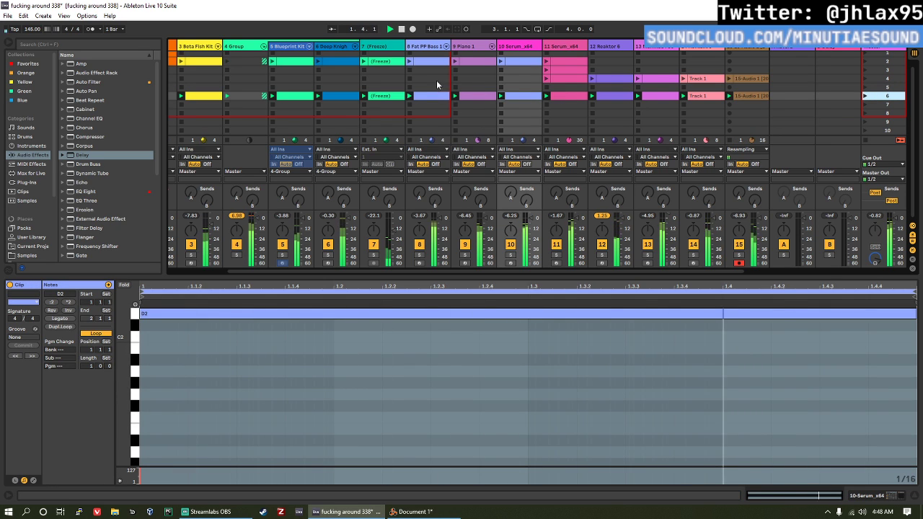
left_click(731, 95)
left_click(195, 96, "shift")
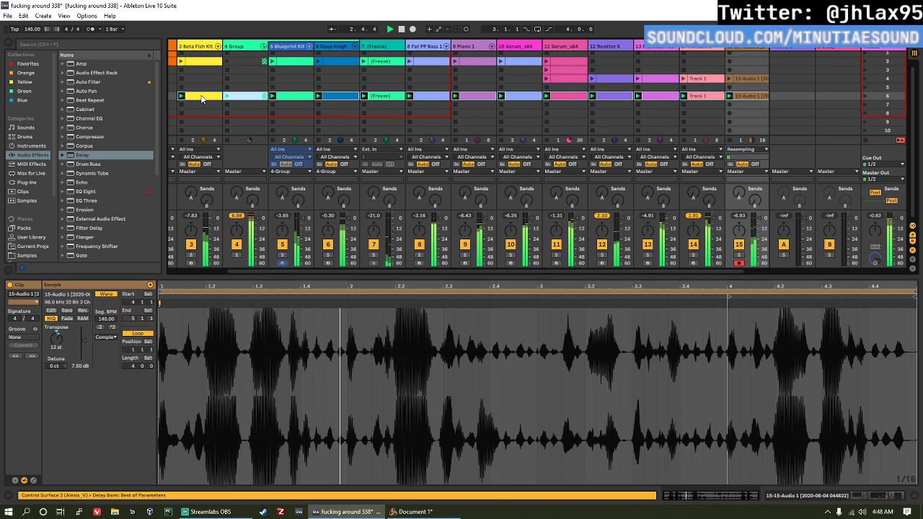
scroll(179, 81, "left", 2)
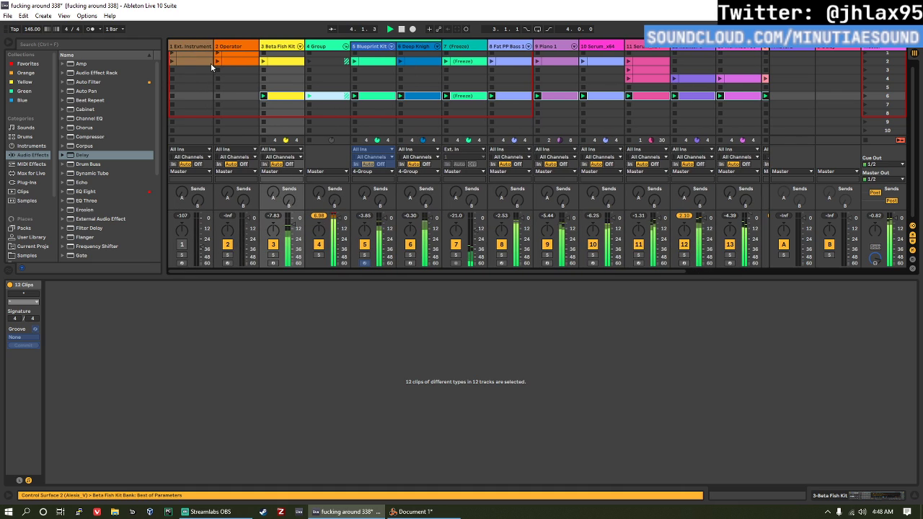
left_click_drag(232, 61, 218, 95)
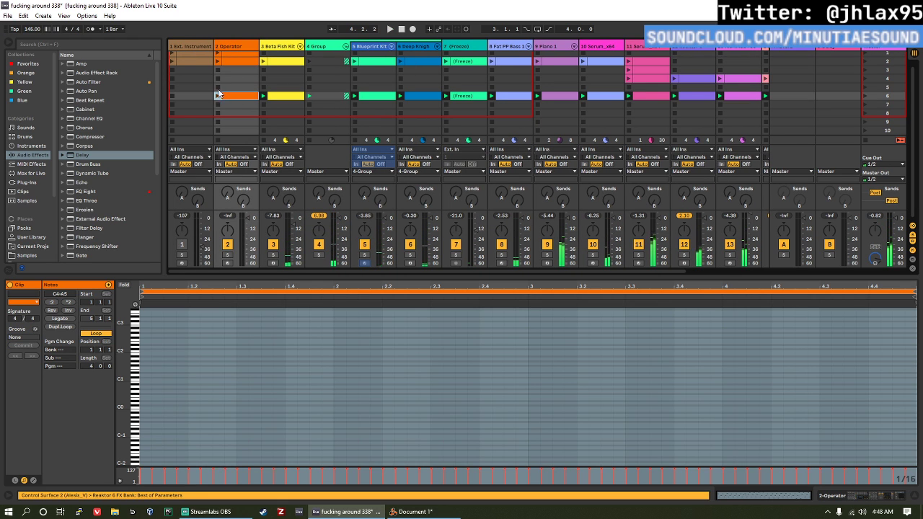
left_click(217, 96)
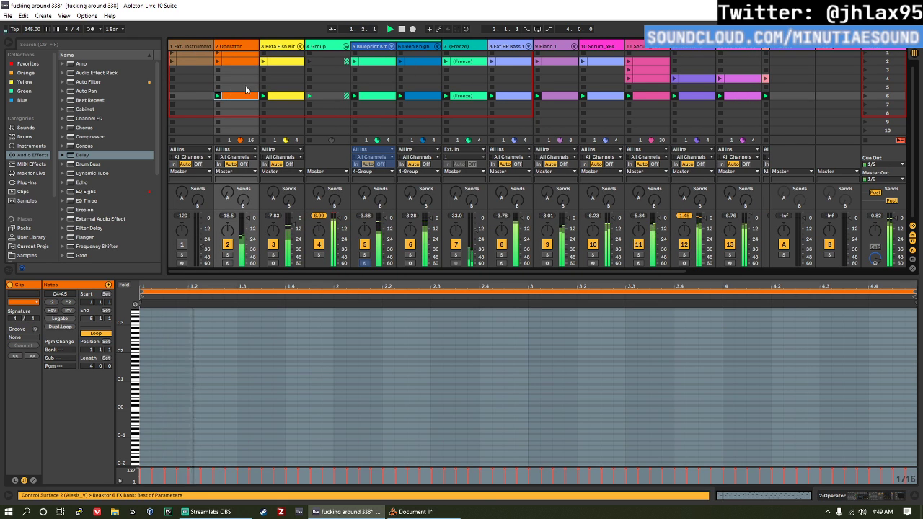
Step: Check the Operator track in solo, then raise the Operator instrument's volume to 6.0 dB
left_click(228, 255)
left_click(231, 256)
double_click(247, 46)
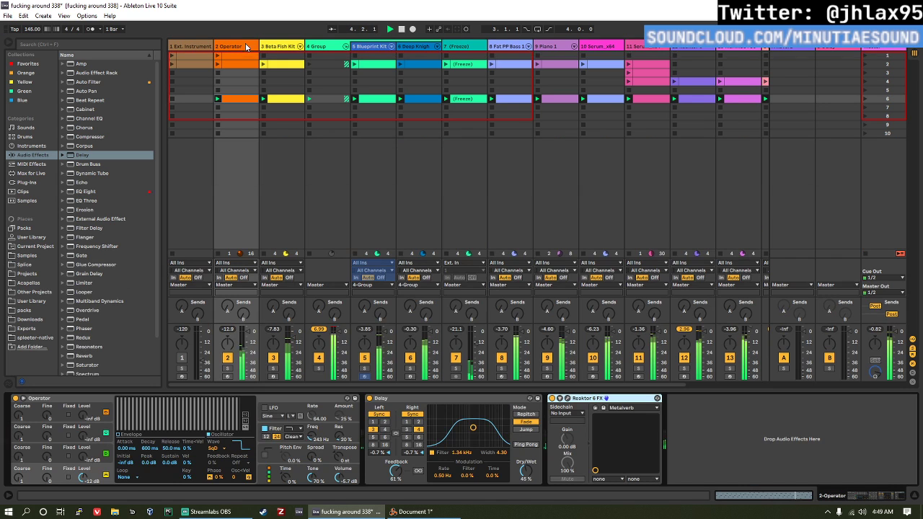
left_click_drag(338, 478, 338, 443)
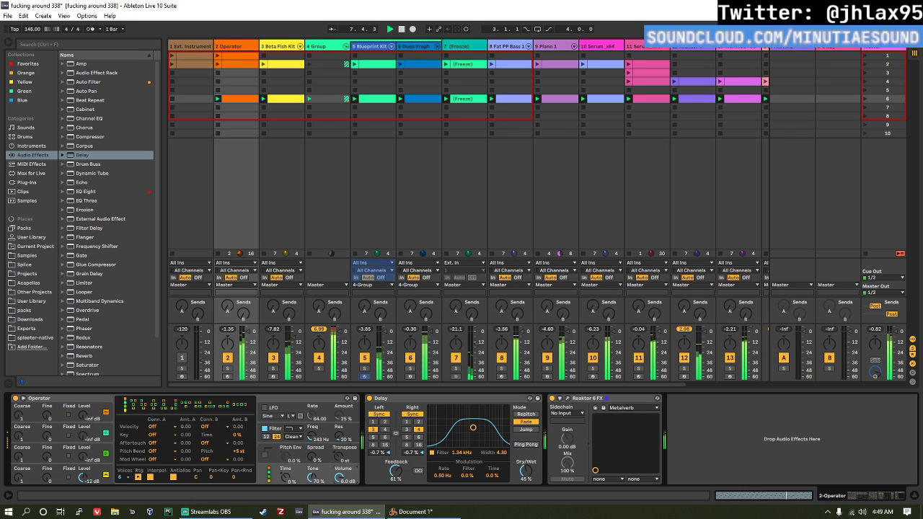
key("space")
Step: Copy the Ext. Instrument clip from scene 2 into scene 6, launch it and raise that track's volume
left_click_drag(189, 65, 192, 99)
left_click(173, 98)
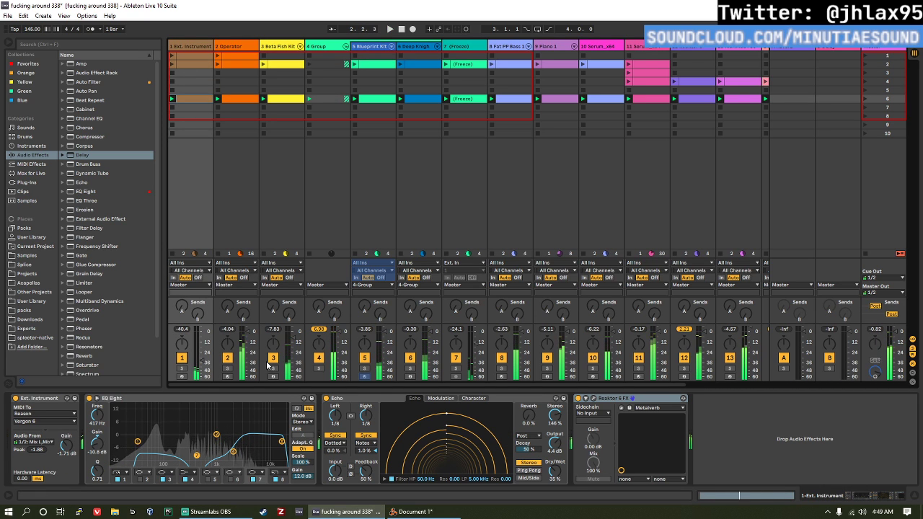
left_click_drag(202, 350, 201, 344)
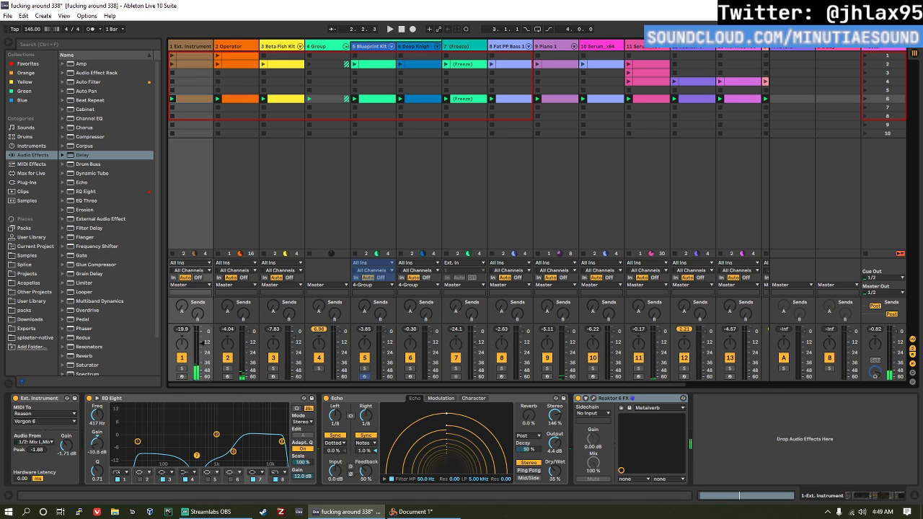
key("space")
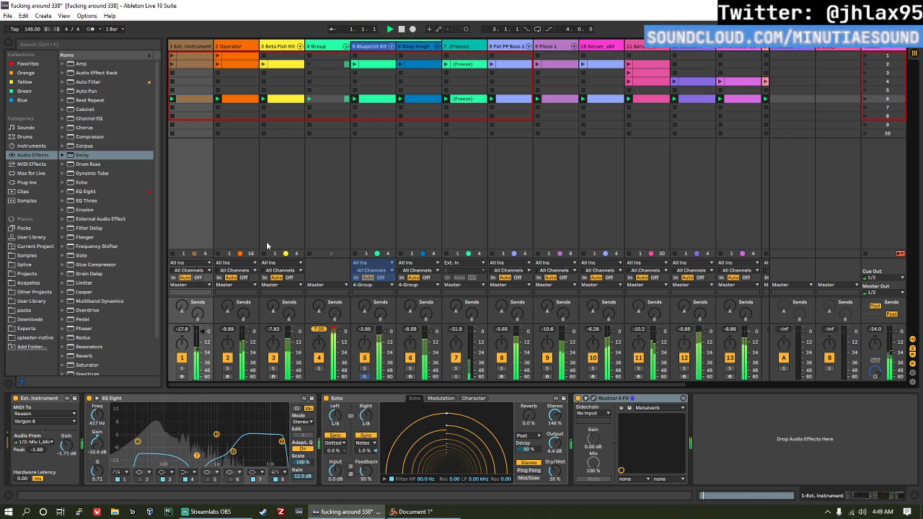
Step: Select all tracks and narrow their columns so the whole Session grid fits in view
scroll(650, 117, "right", 3)
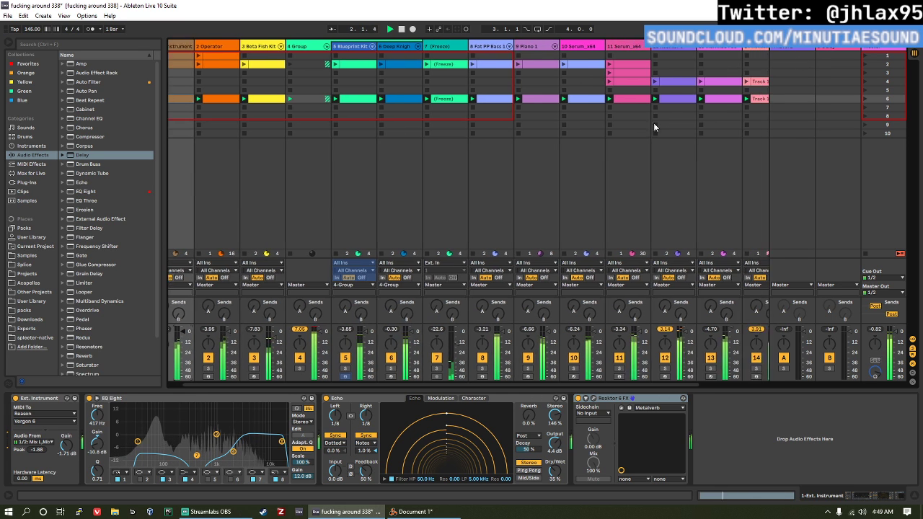
left_click(210, 48)
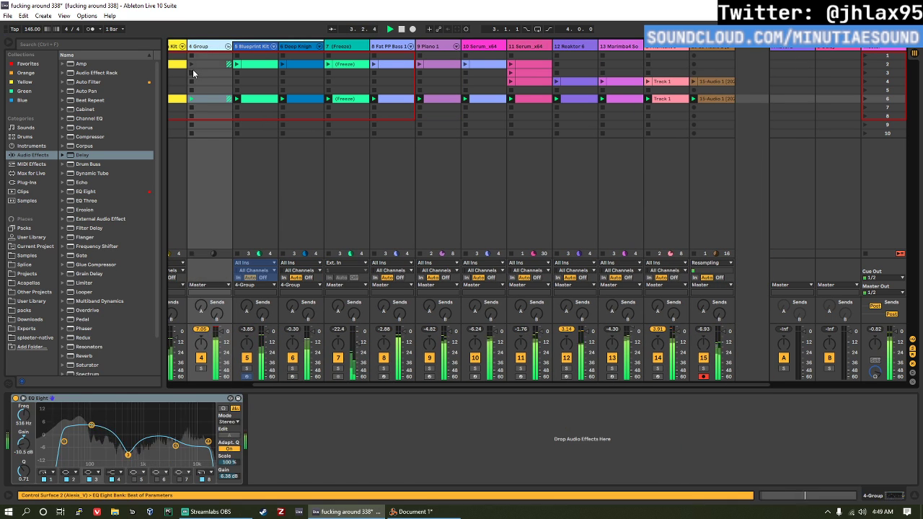
key("ctrl+a")
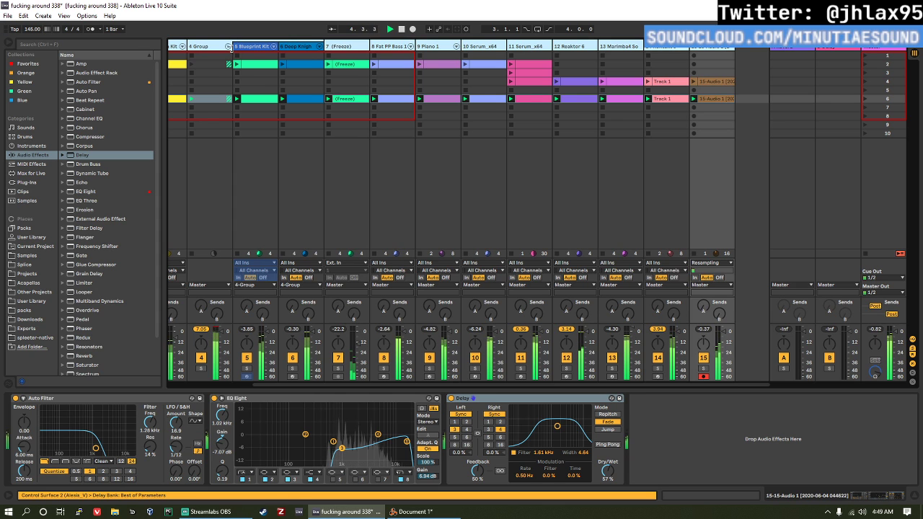
left_click_drag(232, 48, 174, 46)
left_click(173, 46)
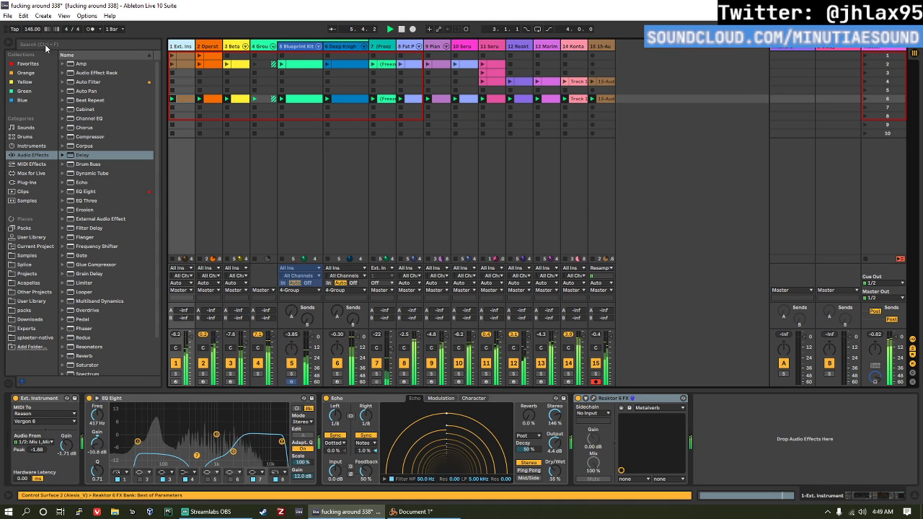
Step: Duplicate all scene 6 clips into scene 7 and launch scene 7
left_click(603, 99, "shift")
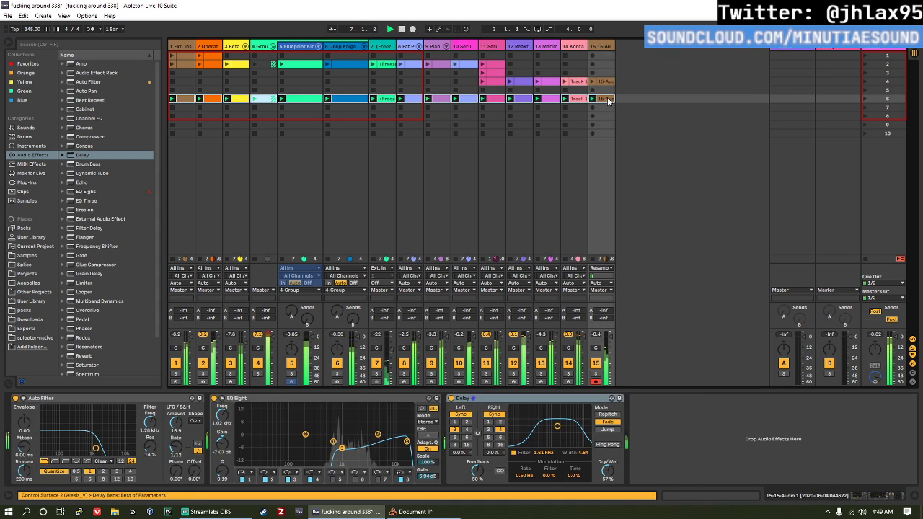
left_click_drag(605, 100, 605, 109)
key("space")
left_click(874, 110)
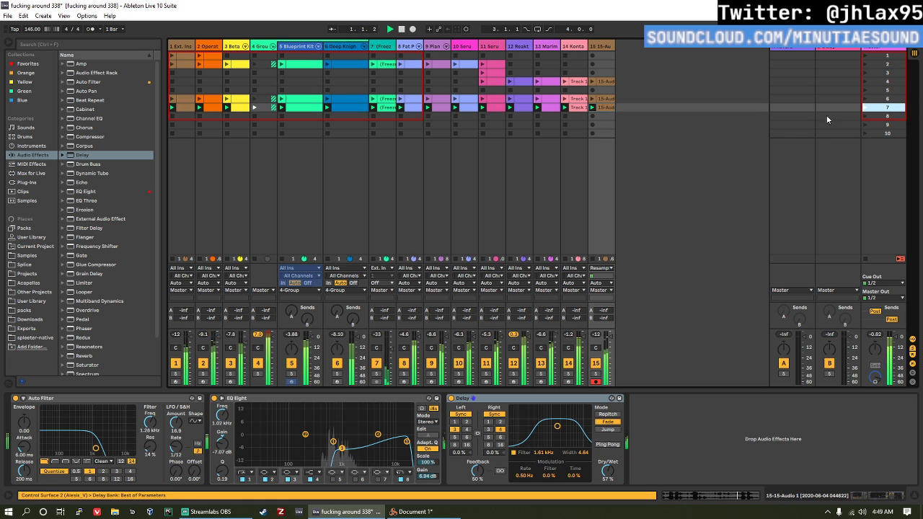
Step: Delete the Ext. Instrument, Beta Fish Kit, frozen track 7, Piano and track 10 Serum clips from scene 7
left_click(244, 111)
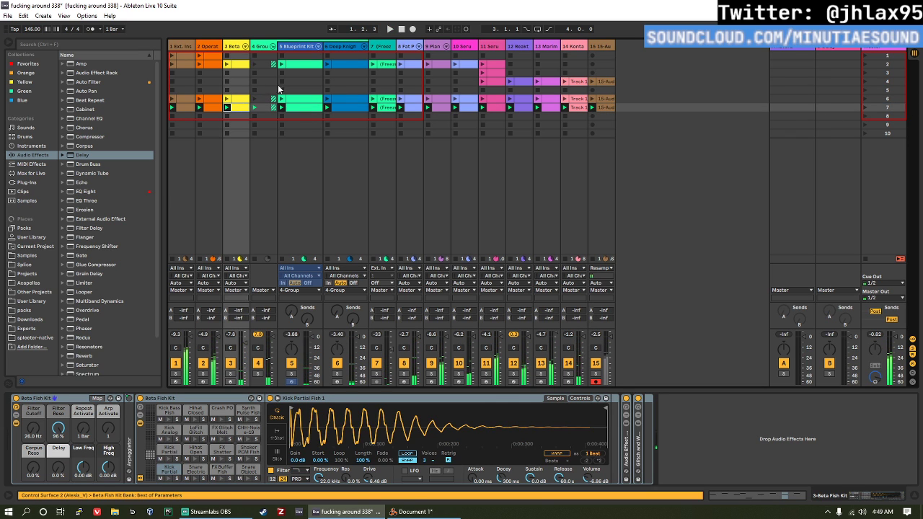
left_click(184, 109)
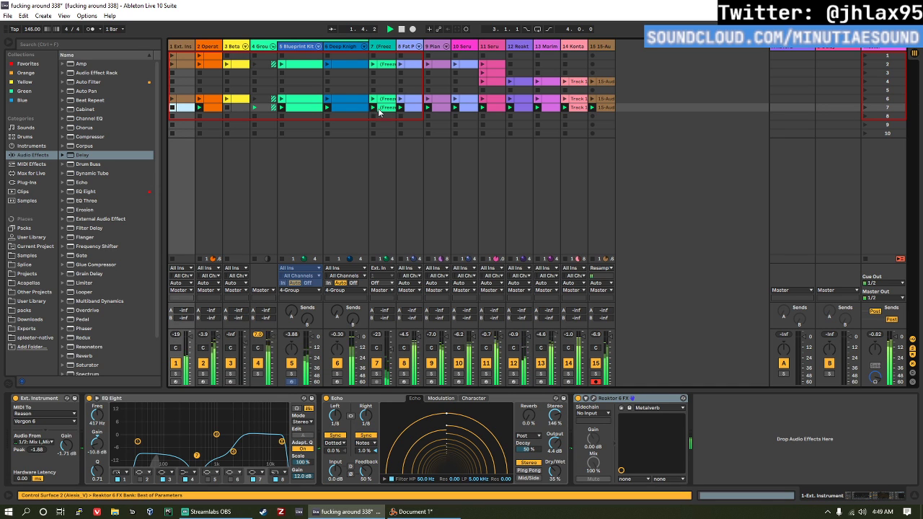
left_click(383, 110)
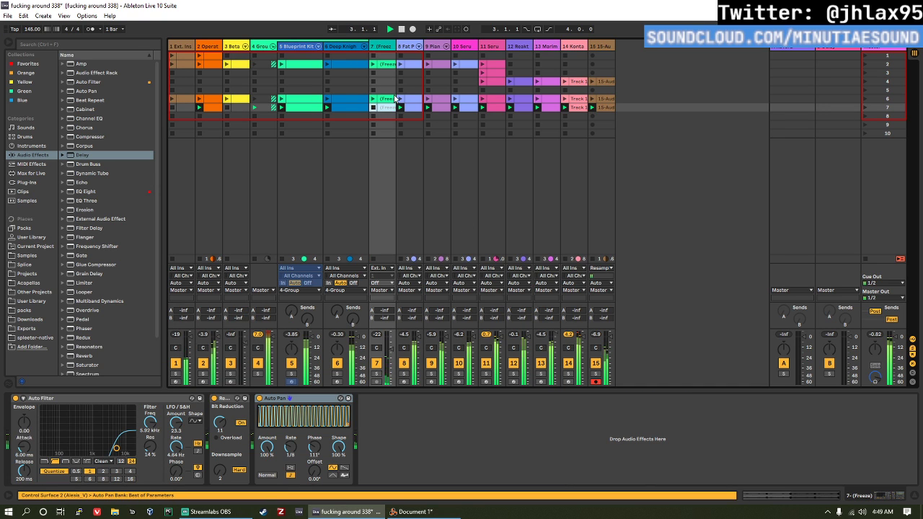
left_click(447, 110)
left_click(466, 109)
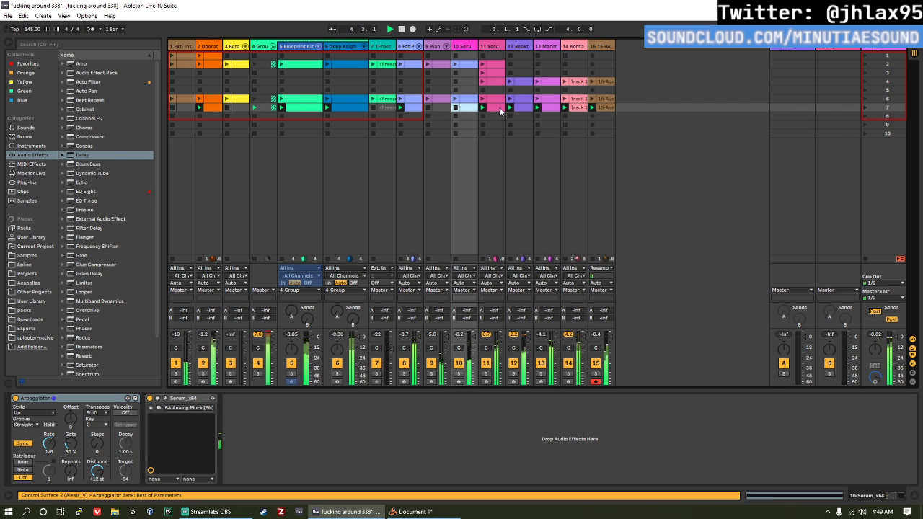
Step: Delete the Kontakt, Reaktor and track 15 audio clips from scene 7
left_click(565, 108)
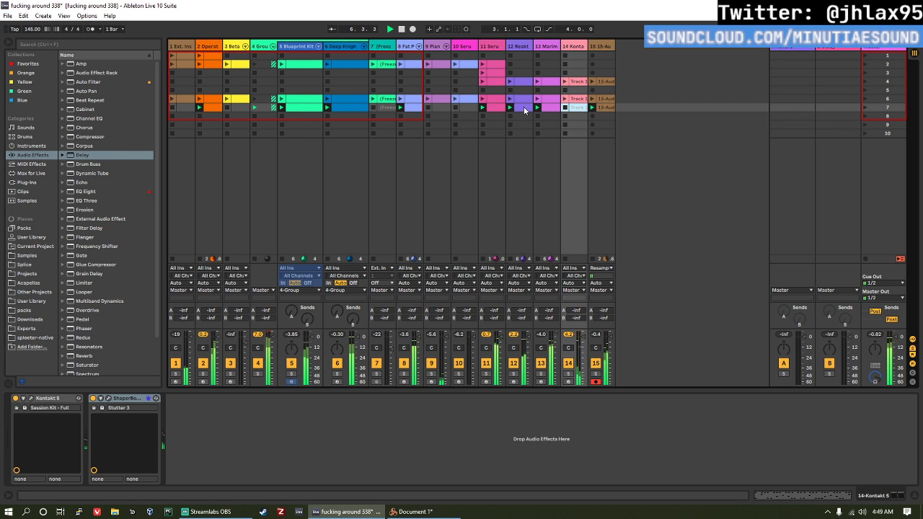
left_click(524, 109)
left_click(605, 107)
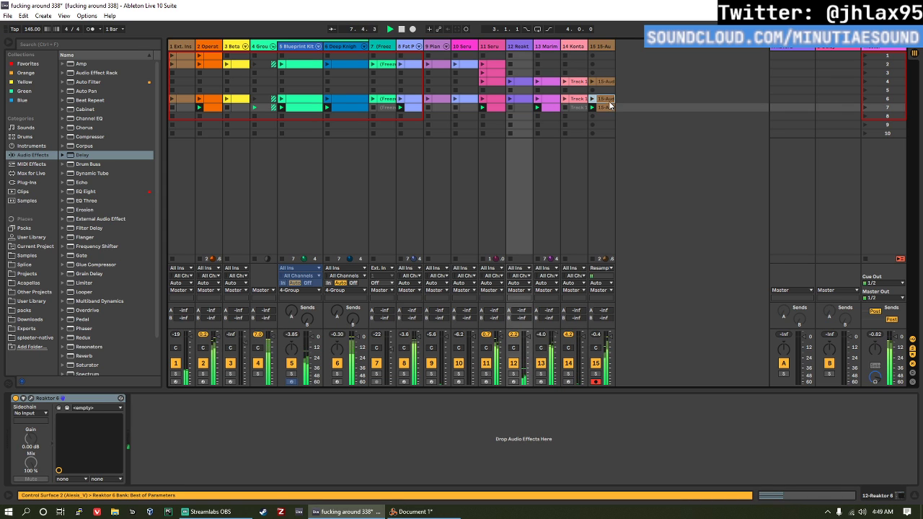
left_click(606, 107)
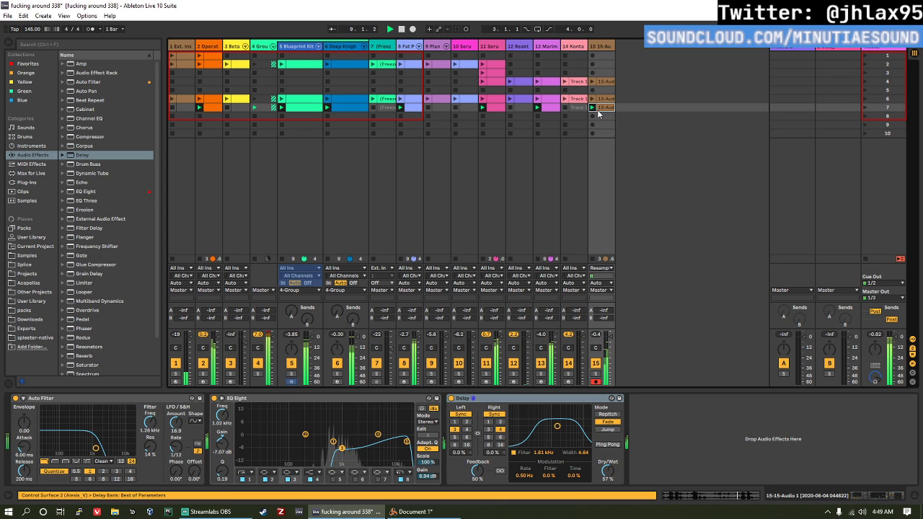
Step: Keep the Deep Knight Kit clip playing in scene 7 and delete the Blueprint Kit clip there instead
left_click(493, 108)
left_click(413, 110)
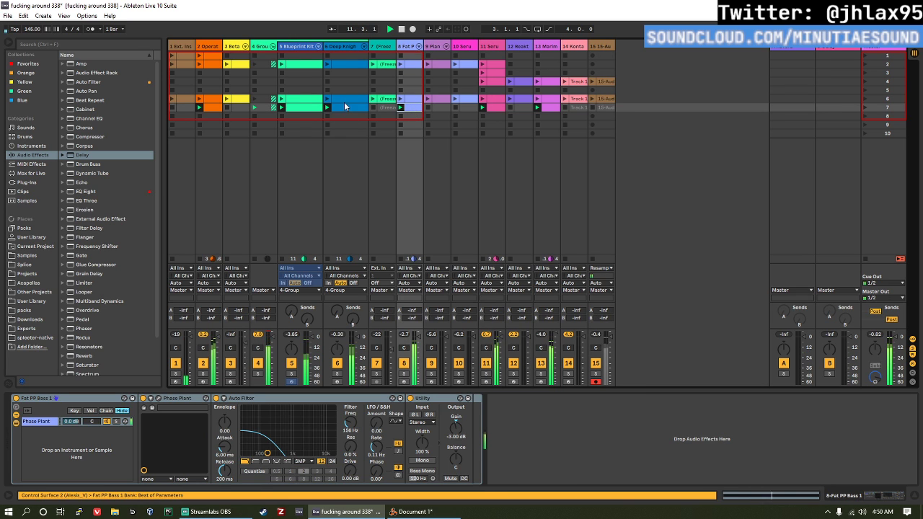
left_click(346, 104)
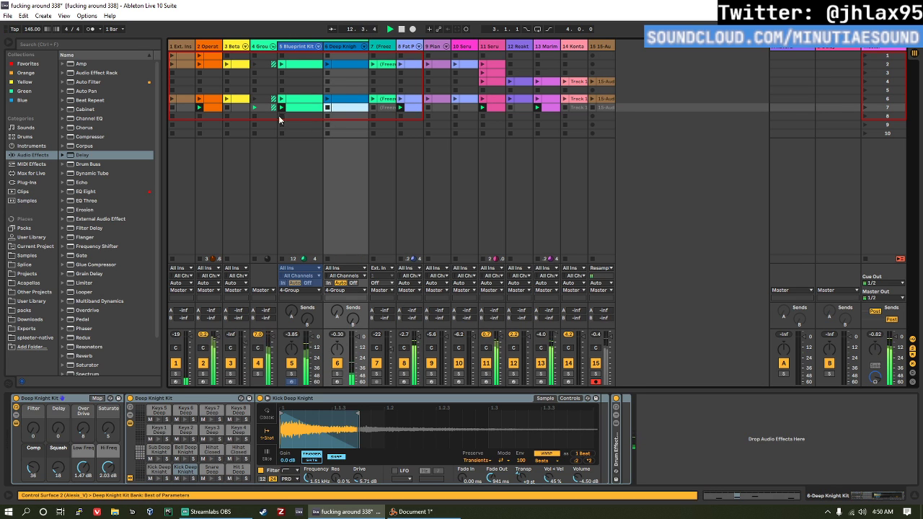
key("ctrl+z")
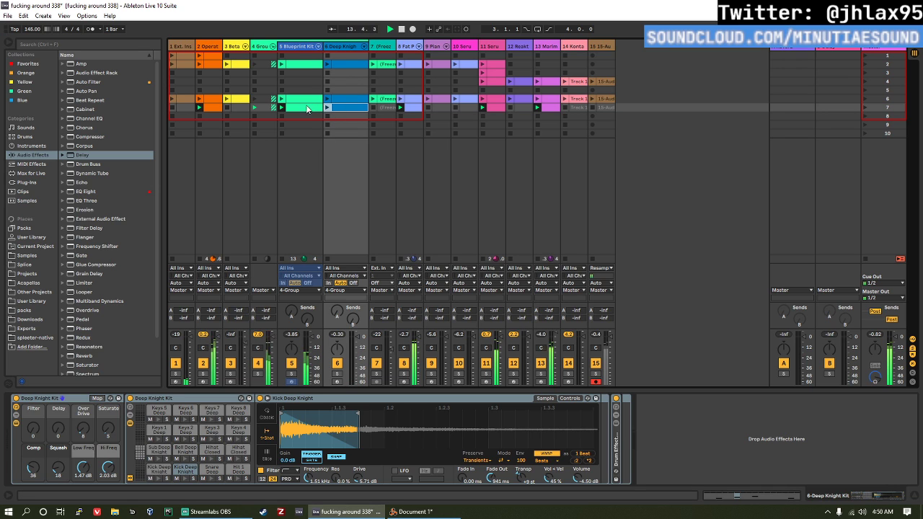
key("space")
left_click(327, 107)
left_click(302, 106)
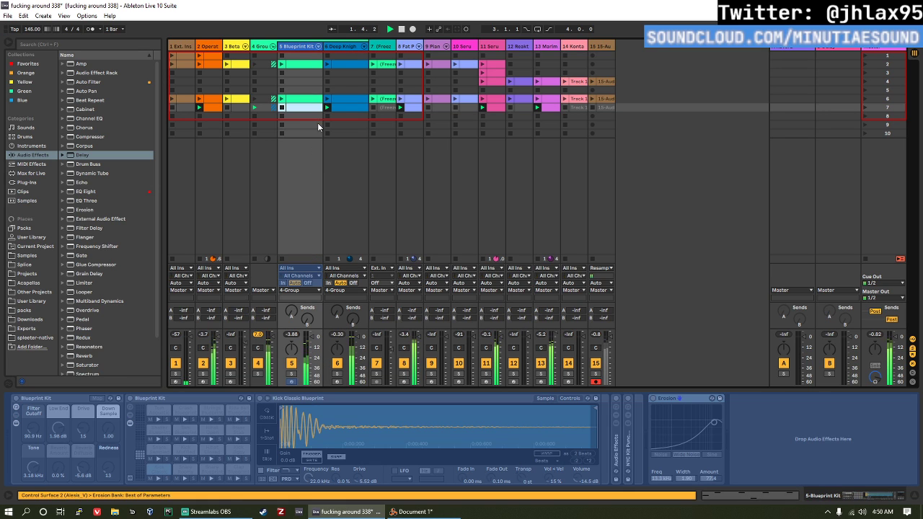
Step: Select all clip slots of scene 7 across the tracks and duplicate them into scene 8
left_click(183, 112)
left_click(599, 110, "shift")
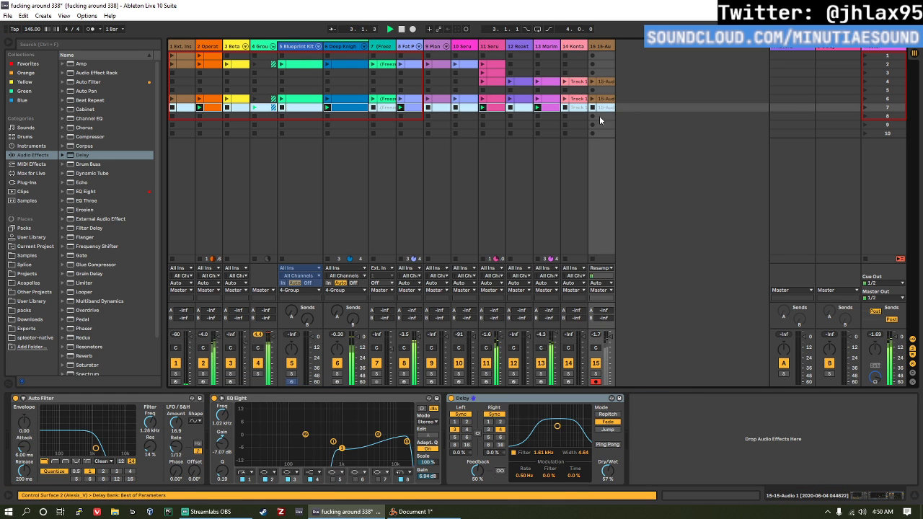
key("ctrl+d")
Step: Add the track 15 audio clip and the track 12 Reaktor clip to scene 8 and launch the scene
left_click(310, 117)
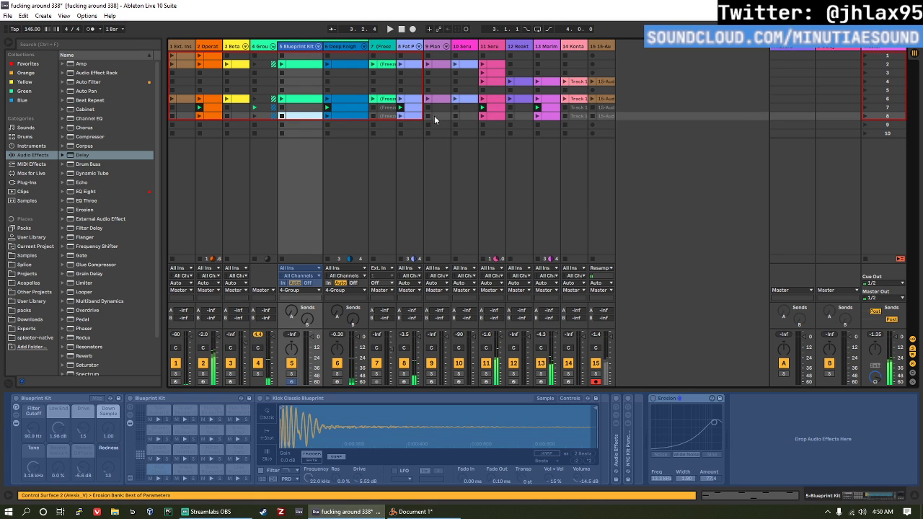
left_click(602, 117)
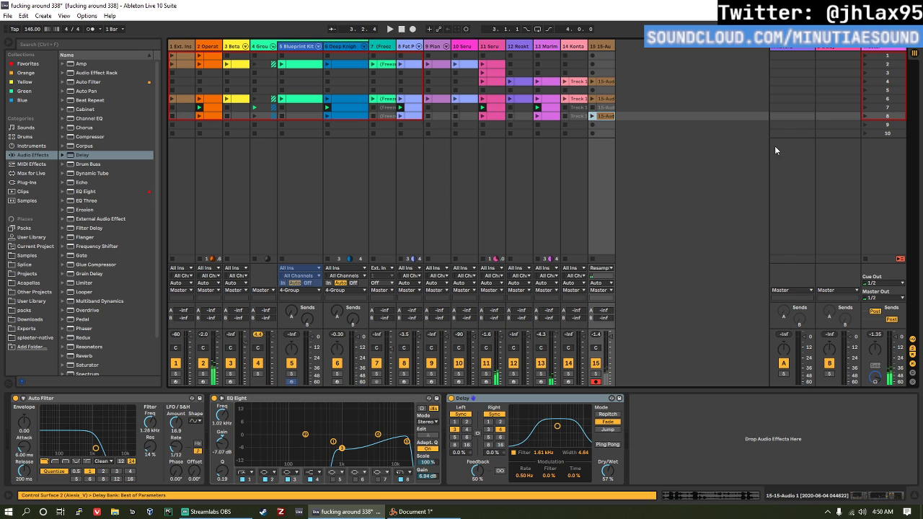
left_click(865, 116)
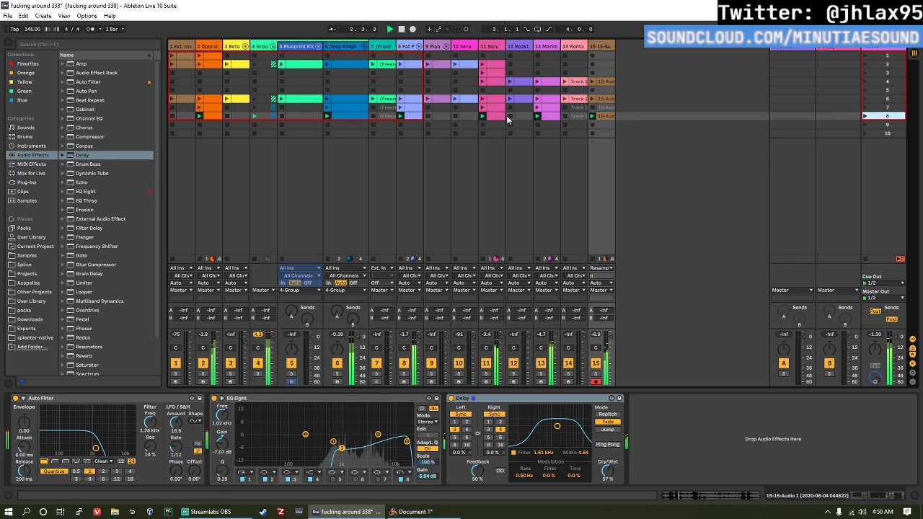
left_click(520, 116)
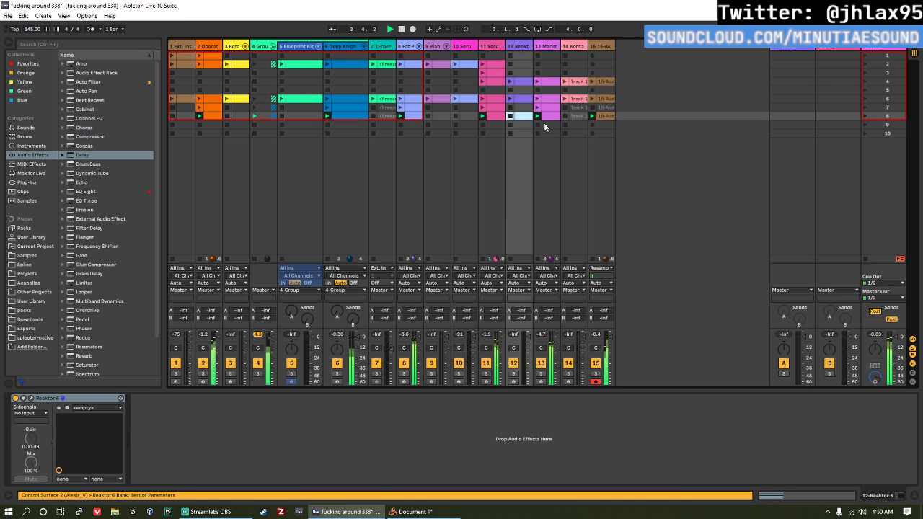
left_click(867, 116)
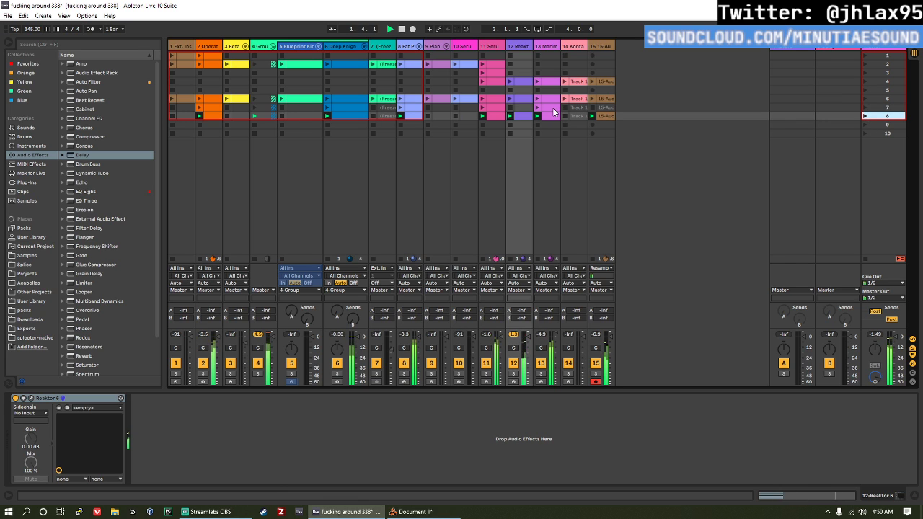
Step: Expose Reaktor 6's filter cutoff as a configured device parameter and lower it to 27.5
left_click(15, 398)
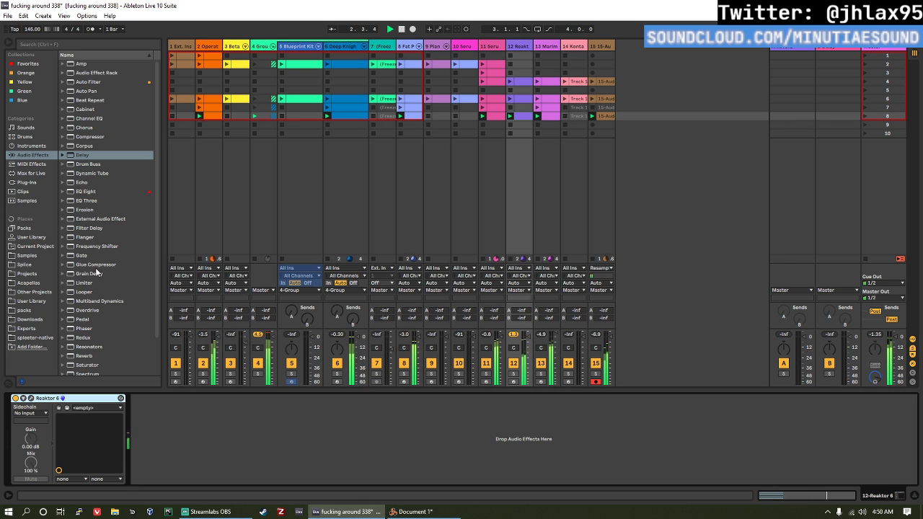
left_click(23, 398)
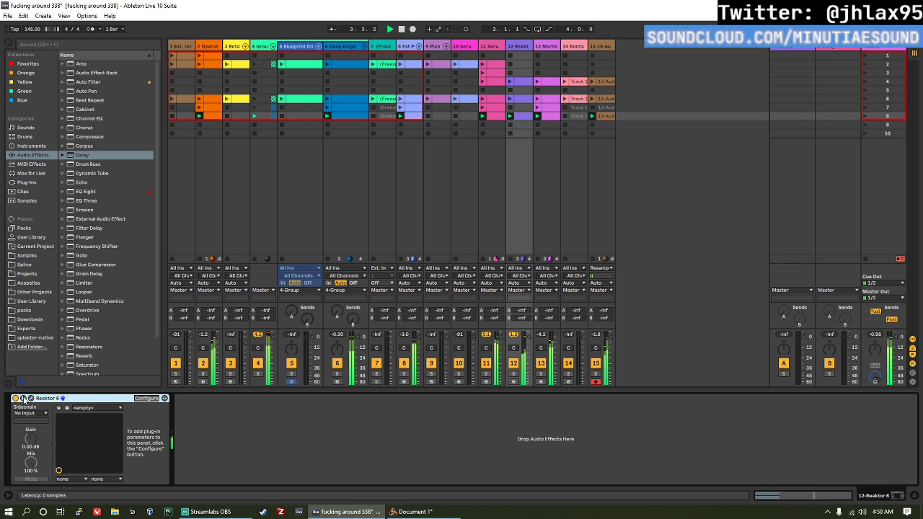
left_click(146, 398)
left_click(707, 231)
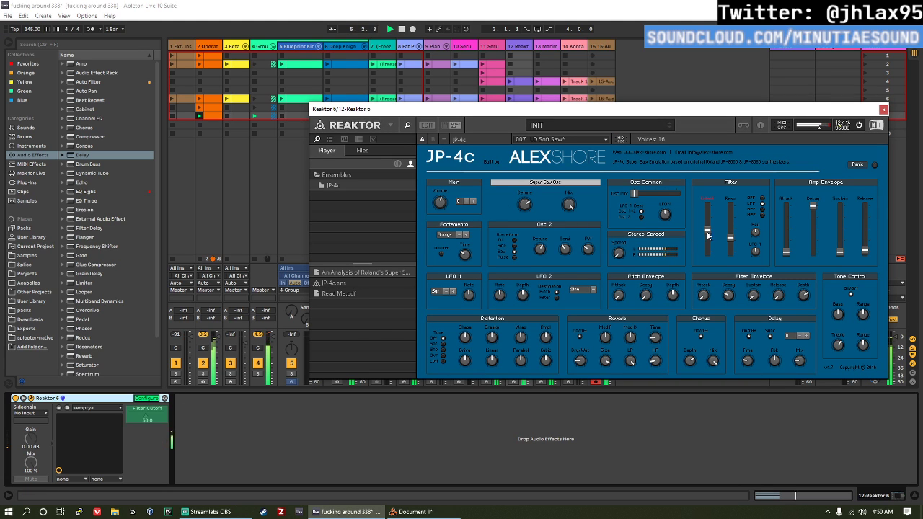
left_click(146, 398)
left_click_drag(141, 421, 141, 452)
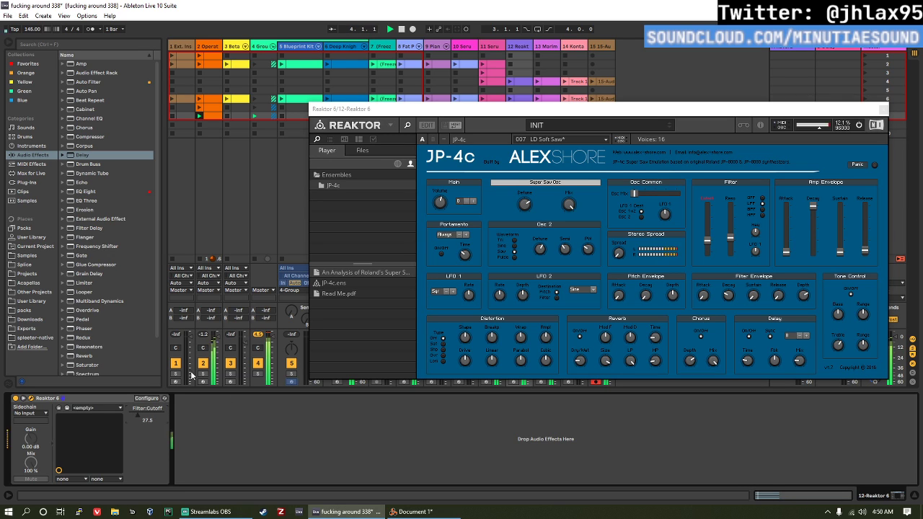
Step: Add the filter envelope depth to Reaktor 6's configured parameters, set it to 0.20 and close the plug-in window
left_click(145, 399)
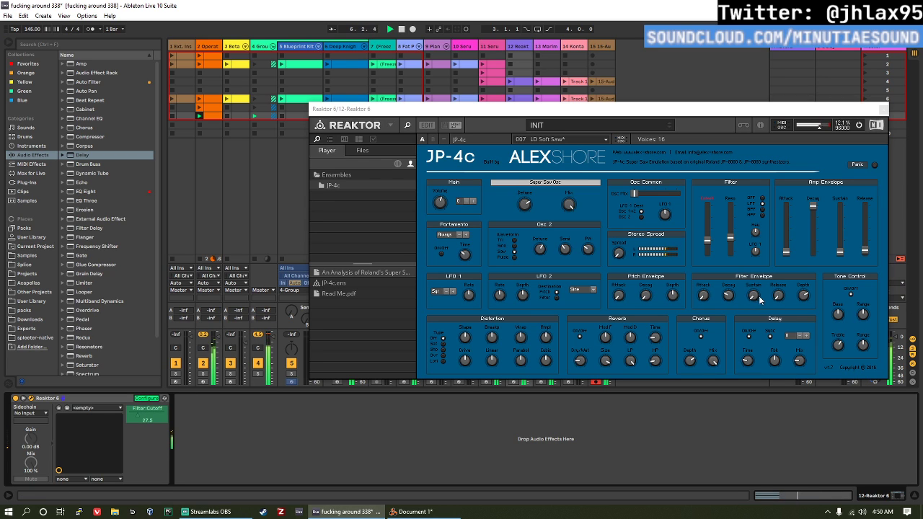
left_click(805, 295)
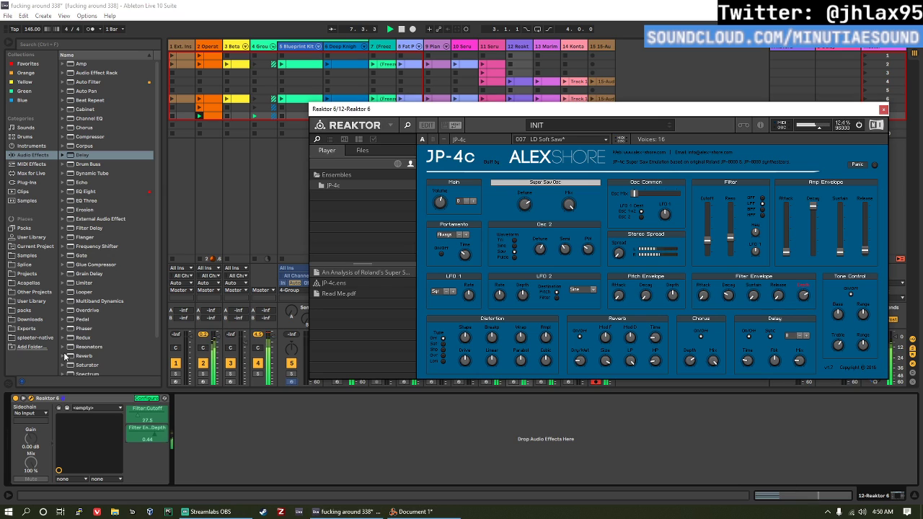
left_click(146, 398)
left_click_drag(154, 438, 153, 466)
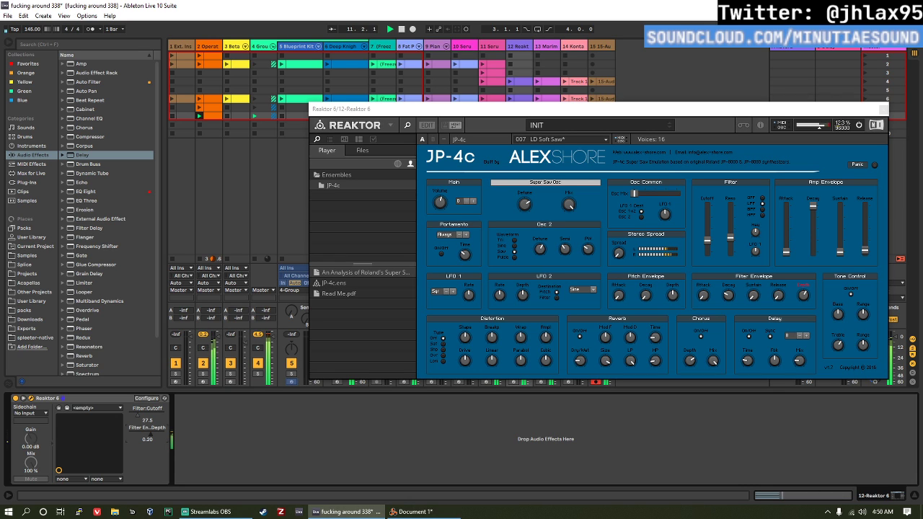
left_click(883, 109)
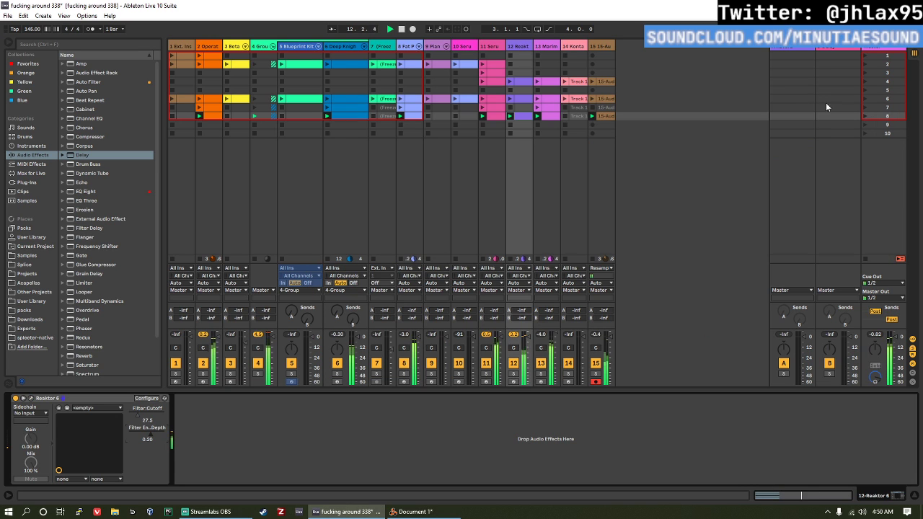
Step: Raise the Auto Filter frequency on audio track 15 to 1.76 kHz during playback of scene 8
left_click(606, 47)
key("space")
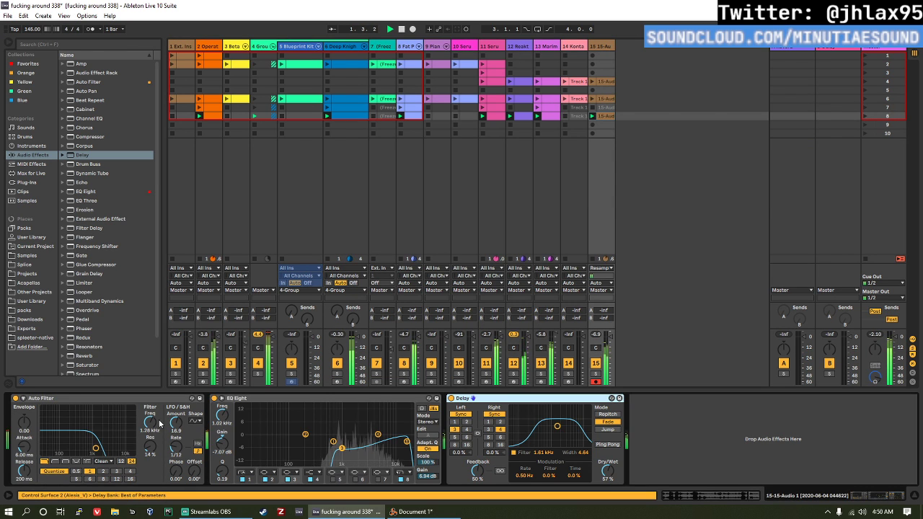
mouse_move(151, 423)
left_mouse_down()
mouse_move(151, 442)
mouse_move(151, 417)
left_mouse_up()
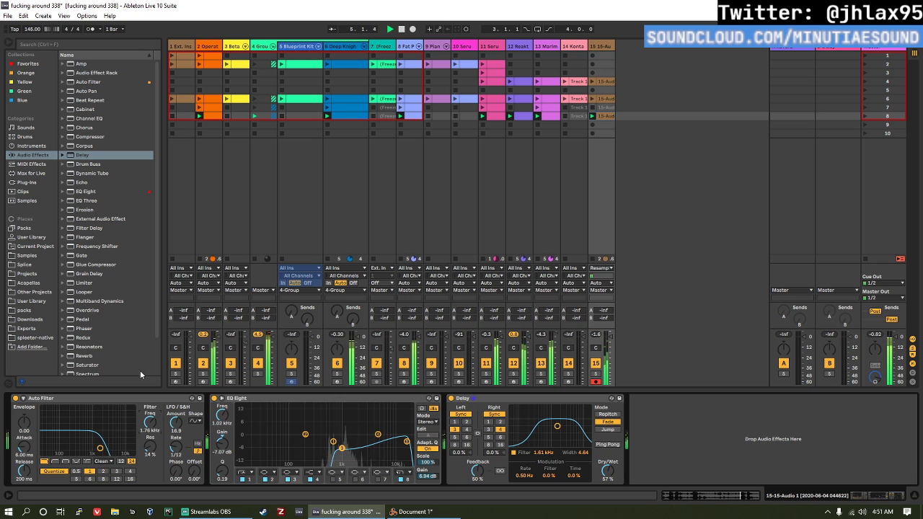
key("space")
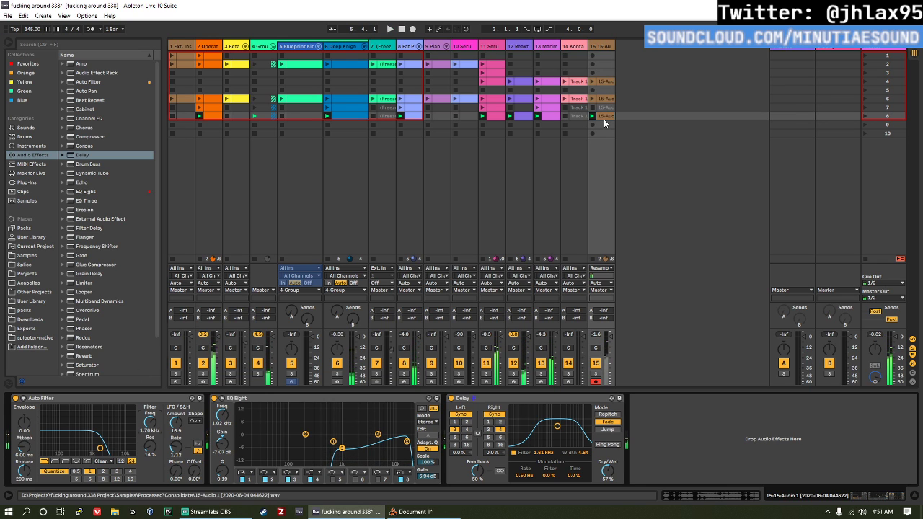
Step: Duplicate all scene 8 clips into scene 9 and launch scene 9
left_click(604, 117)
left_click(181, 117, "shift")
key("ctrl+d")
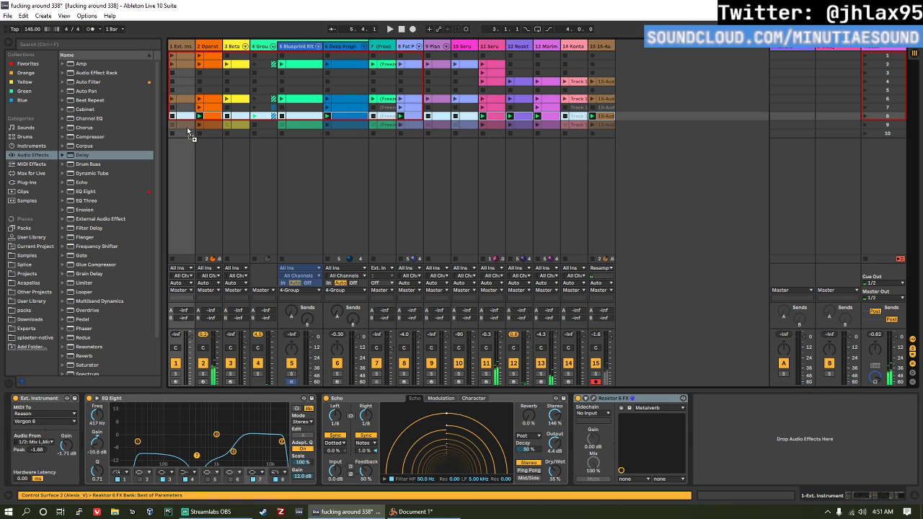
left_click(864, 124)
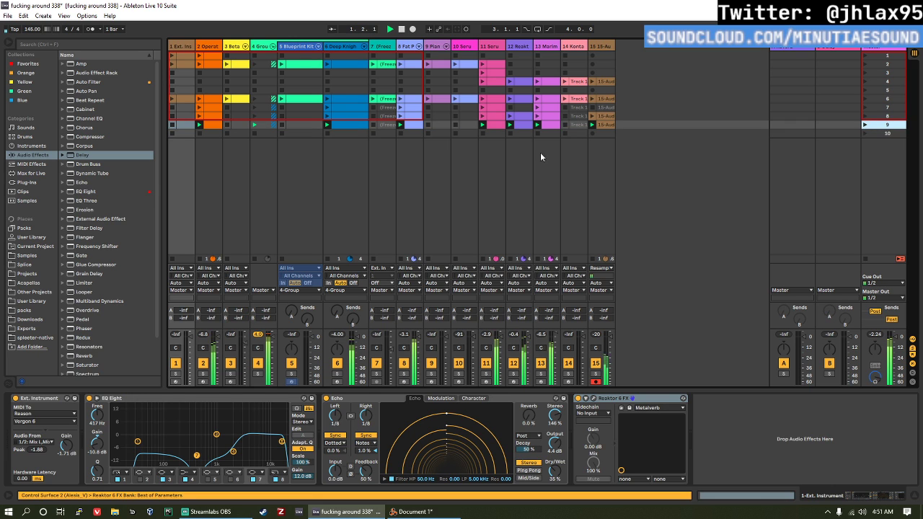
Step: In scene 9, add the Kontakt and Piano clips, remove the Fat PP Bass clip and relaunch the scene
left_click(577, 124)
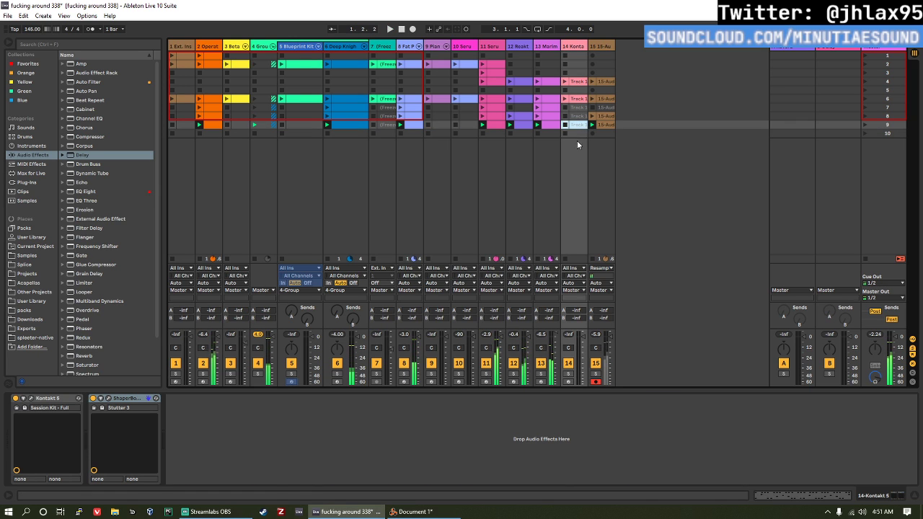
left_click(414, 125)
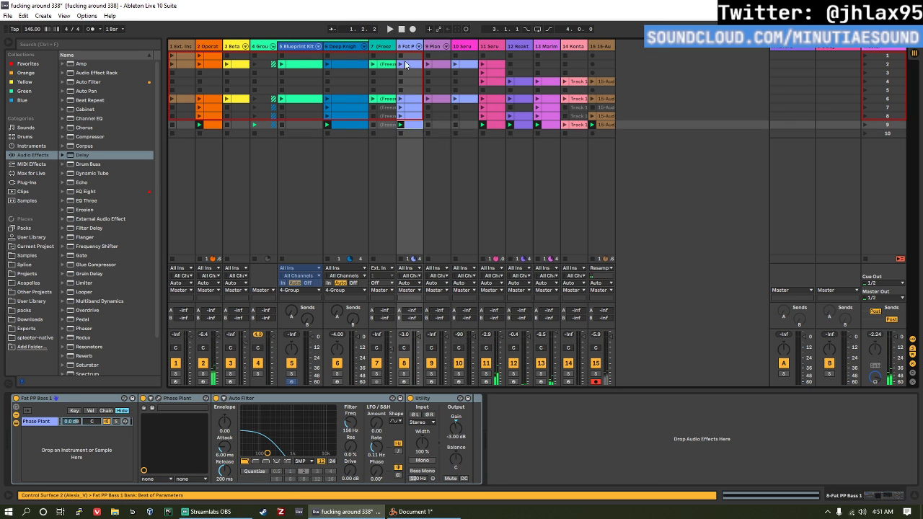
left_click(440, 124)
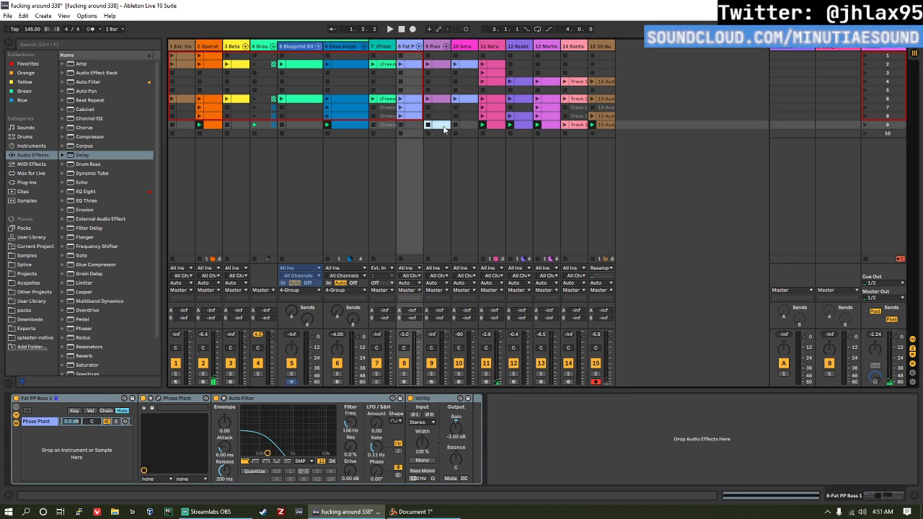
left_click(866, 124)
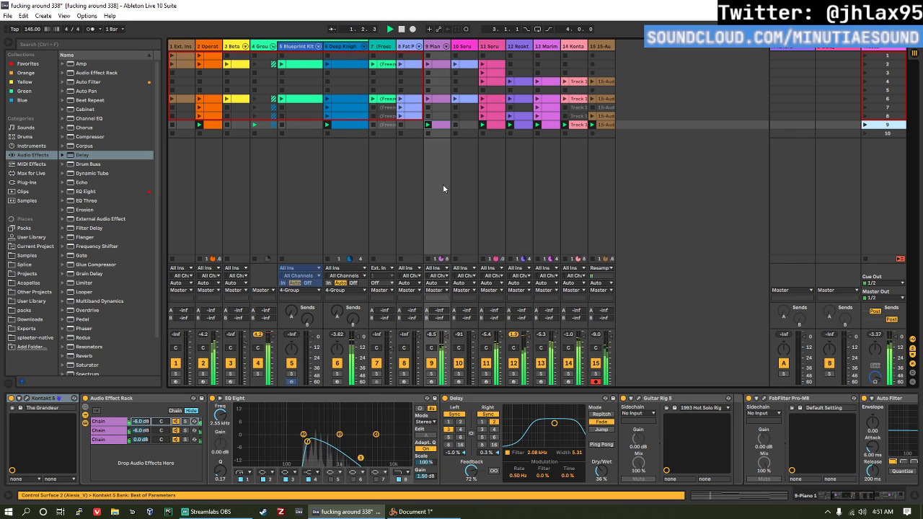
Step: Raise the EQ Eight output gain on the Piano track to 7.88 dB and check the rest of its device chain
left_click(431, 47)
left_click(431, 50)
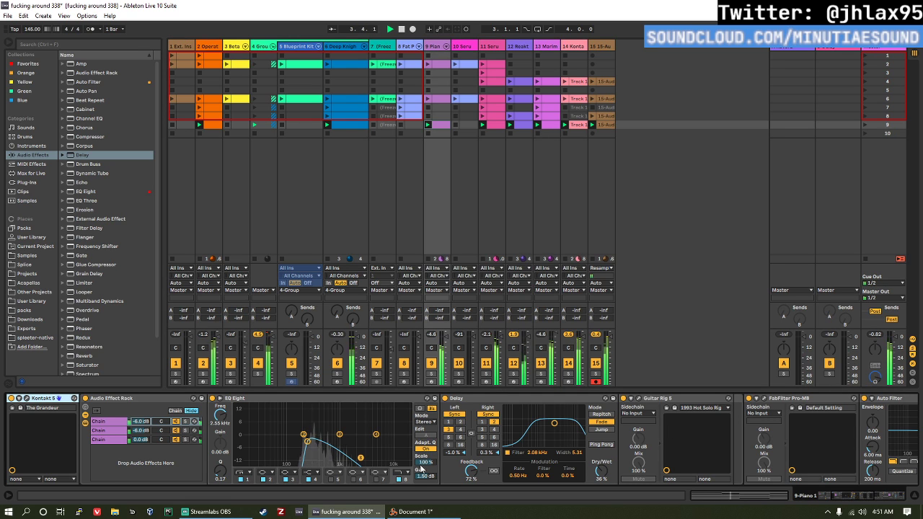
left_click_drag(425, 476, 426, 452)
scroll(766, 412, "down", 2)
scroll(766, 412, "down", 4)
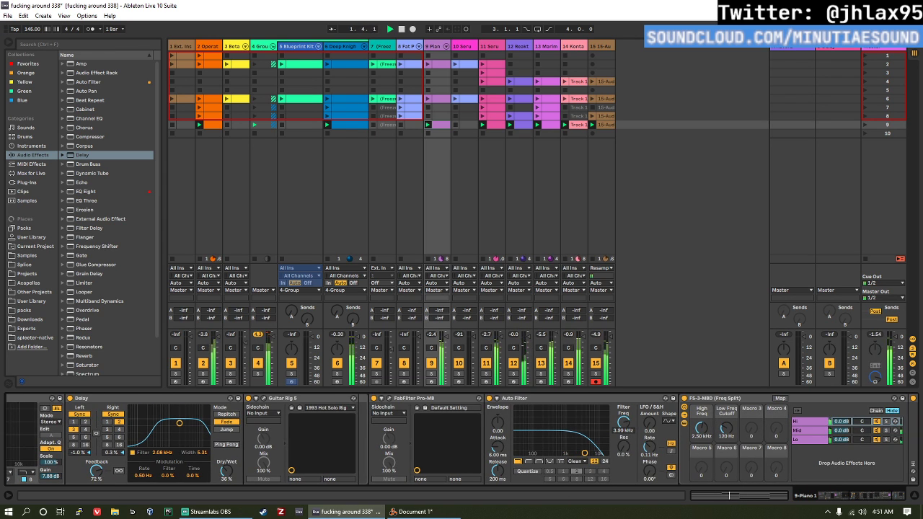
scroll(766, 412, "down", 4)
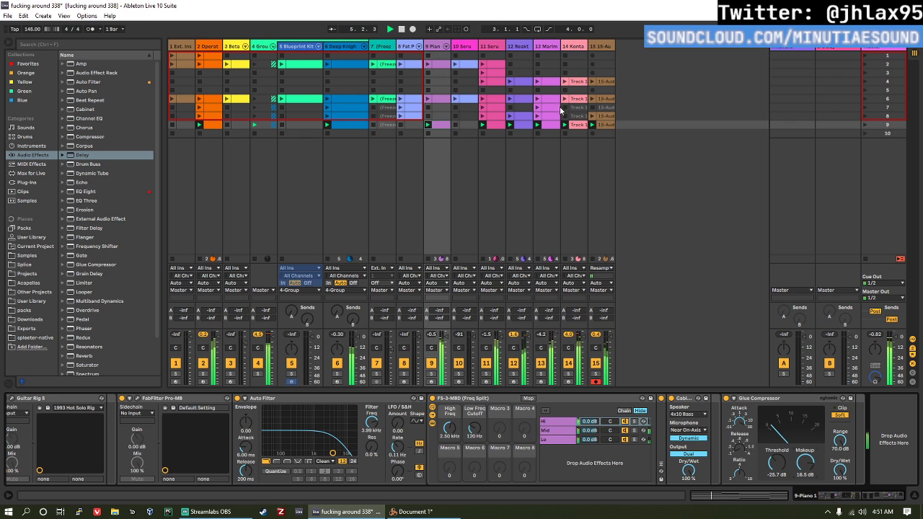
Step: Duplicate all scene 9 clips into scene 10 and launch scene 10
left_click(603, 127)
key("space")
left_click(188, 126, "shift")
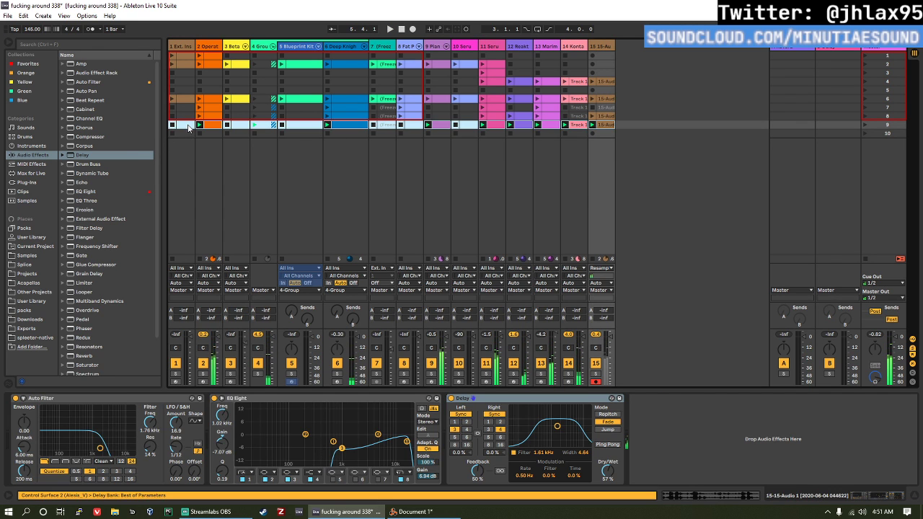
key("ctrl+d")
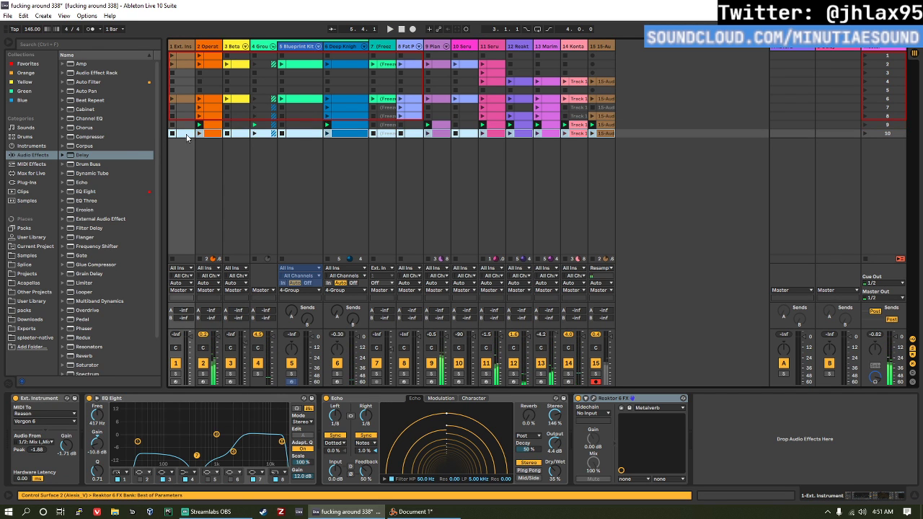
left_click(866, 133)
Step: In scene 10, add the Blueprint Kit and Fat PP Bass clips and relaunch the scene
left_click(289, 134)
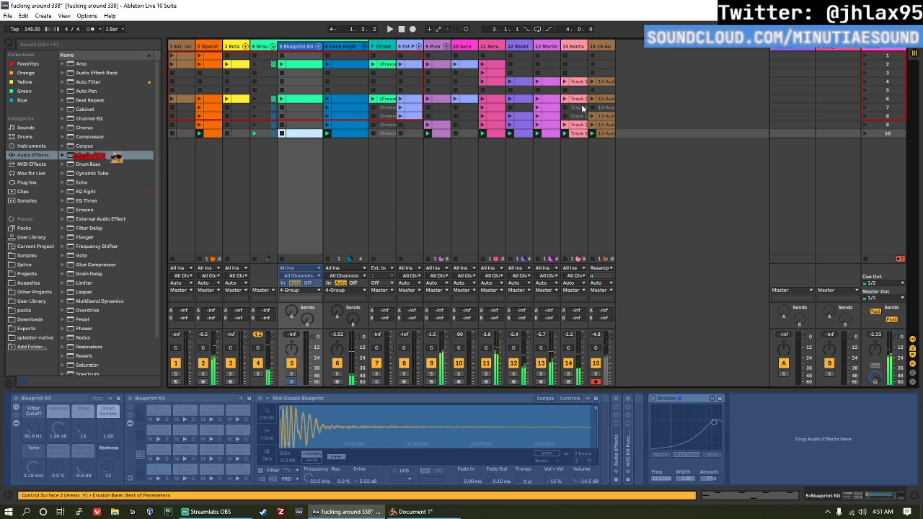
left_click(866, 133)
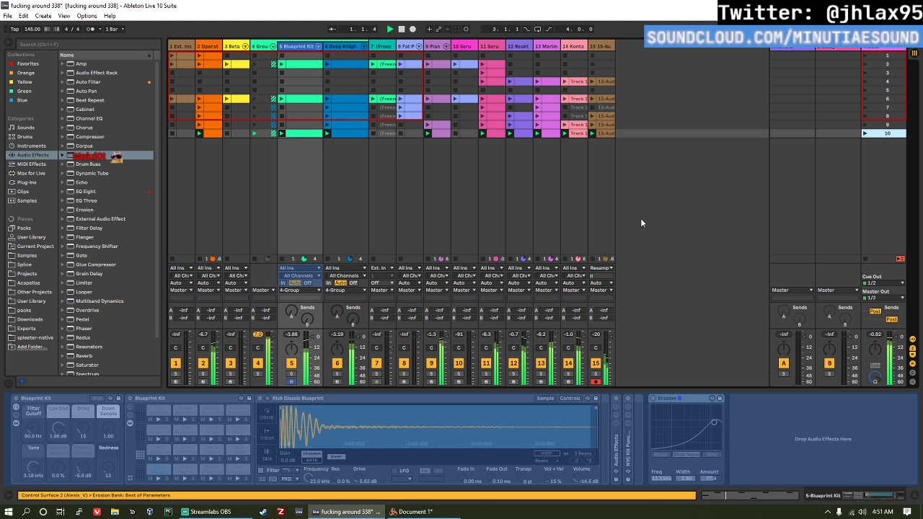
left_click(386, 134)
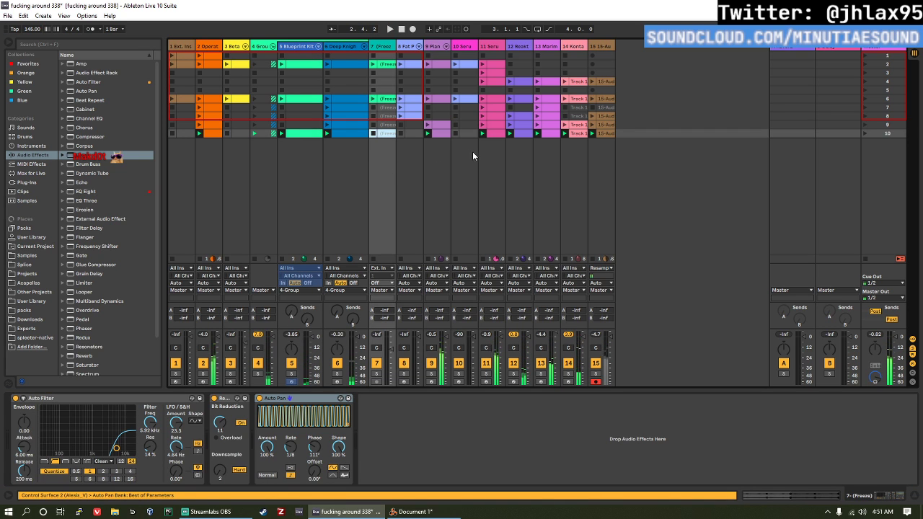
left_click(415, 126)
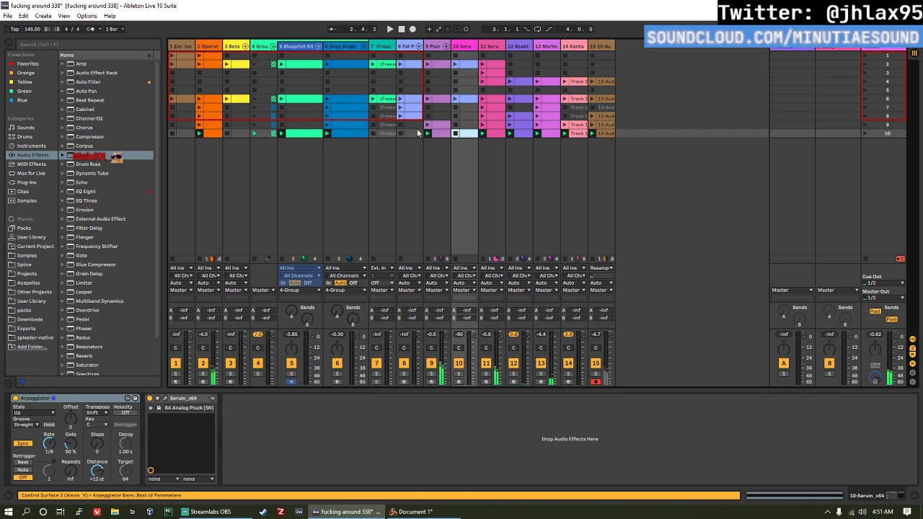
key("Down")
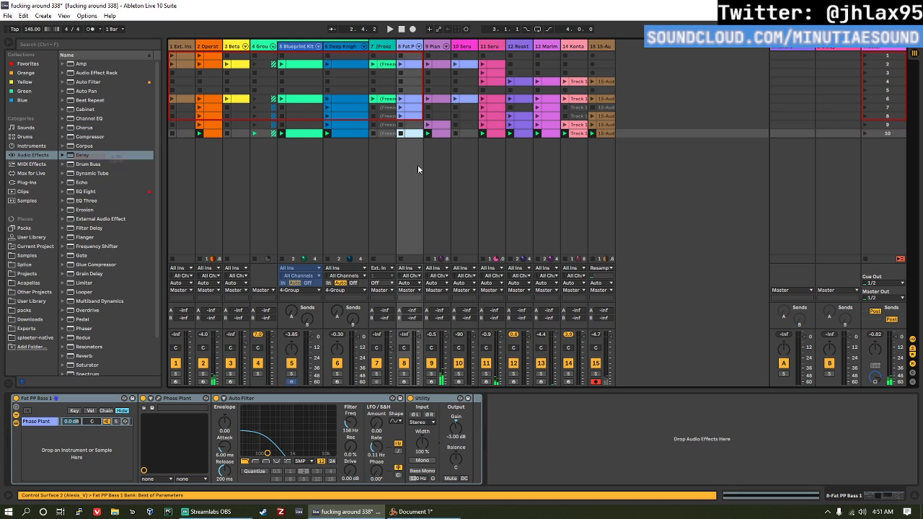
left_click(866, 133)
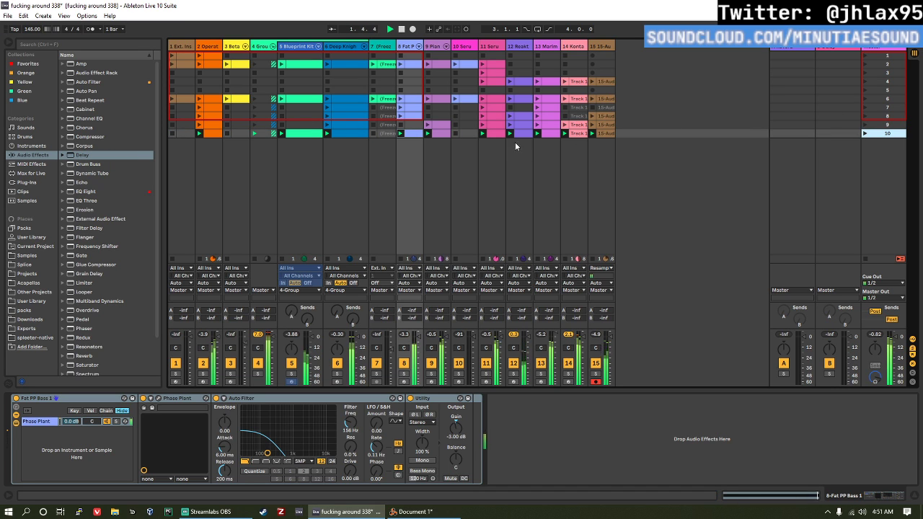
Step: Remove the Operator clip from scene 10 and try removing the track 11 Serum and Reaktor clips, restoring both
left_click(210, 134)
key("Delete")
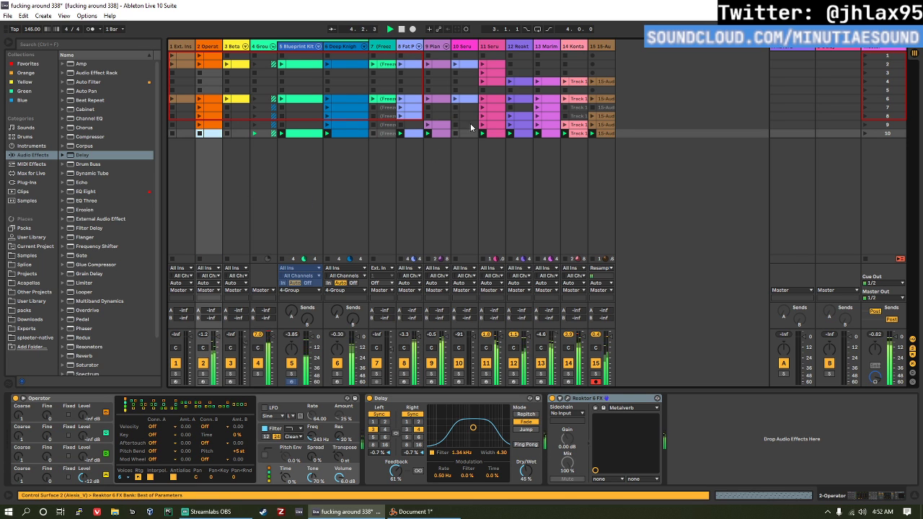
left_click(497, 134)
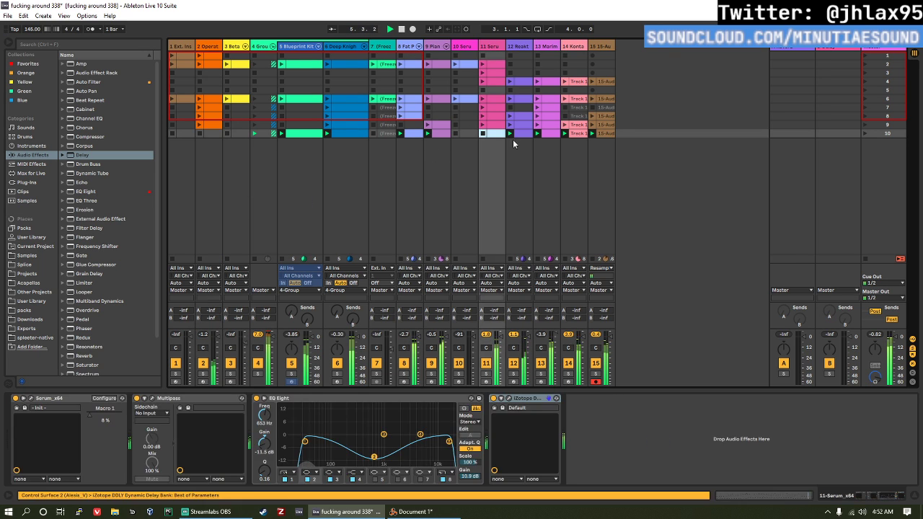
key("Delete")
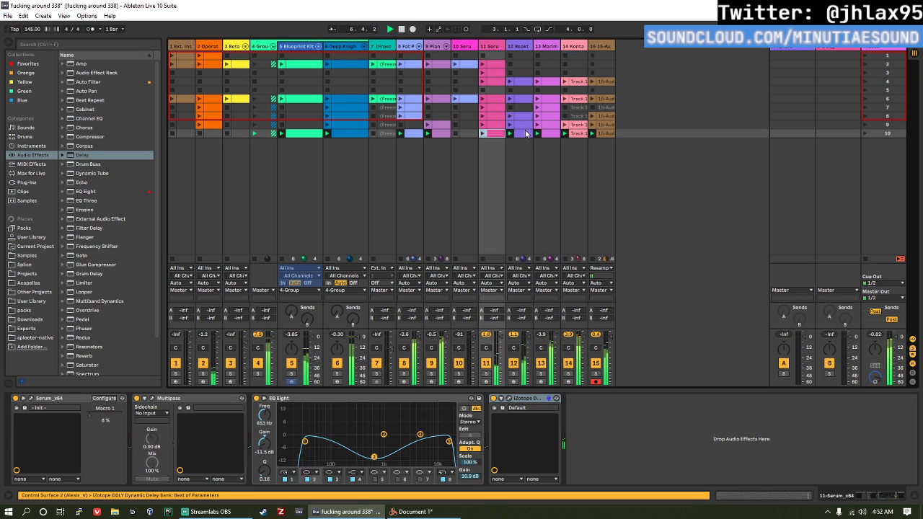
left_click(530, 134)
key("ctrl+z")
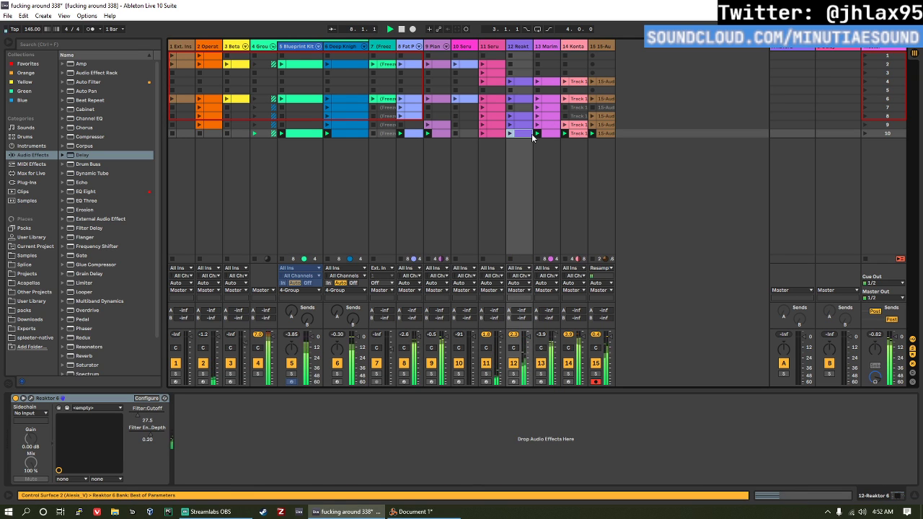
Step: Remove the Marimba4 Soft clip from scene 10 and relaunch the scene
left_click(558, 135)
key("Delete")
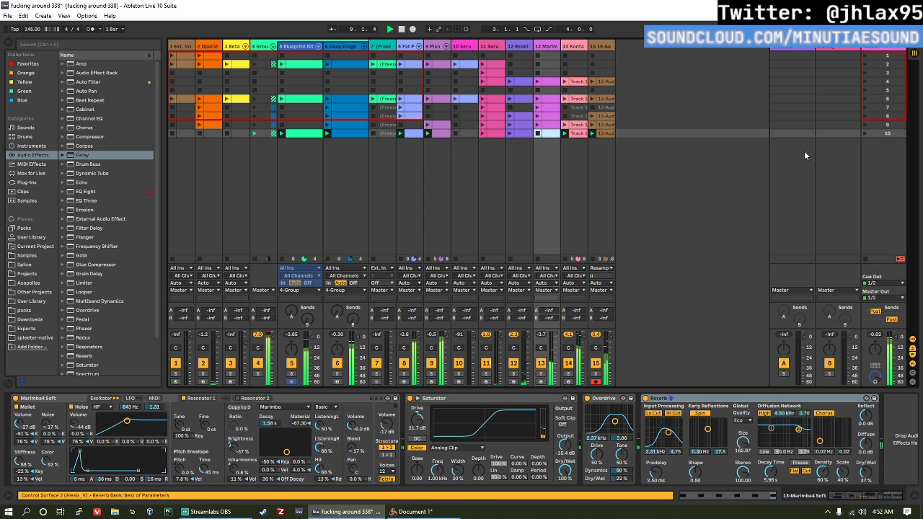
left_click(865, 135)
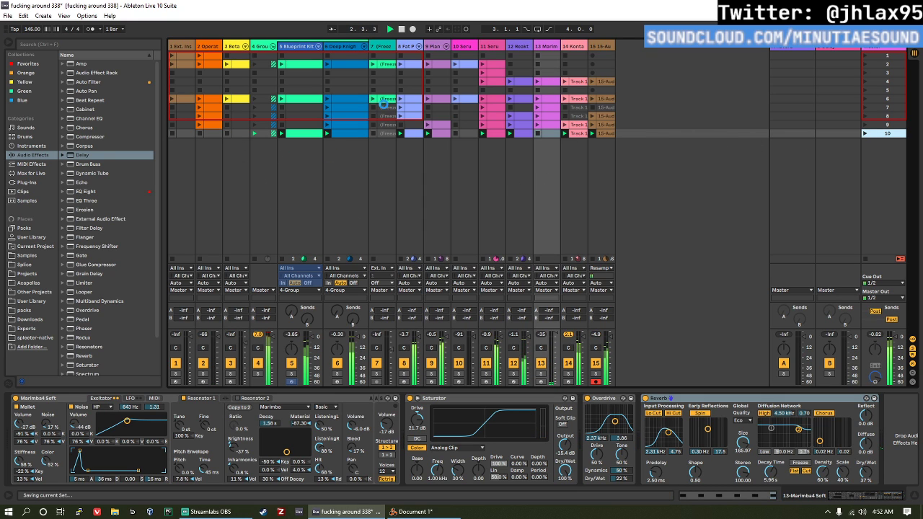
Step: Save the Live set and show the User Library contents in the browser
key("ctrl+s")
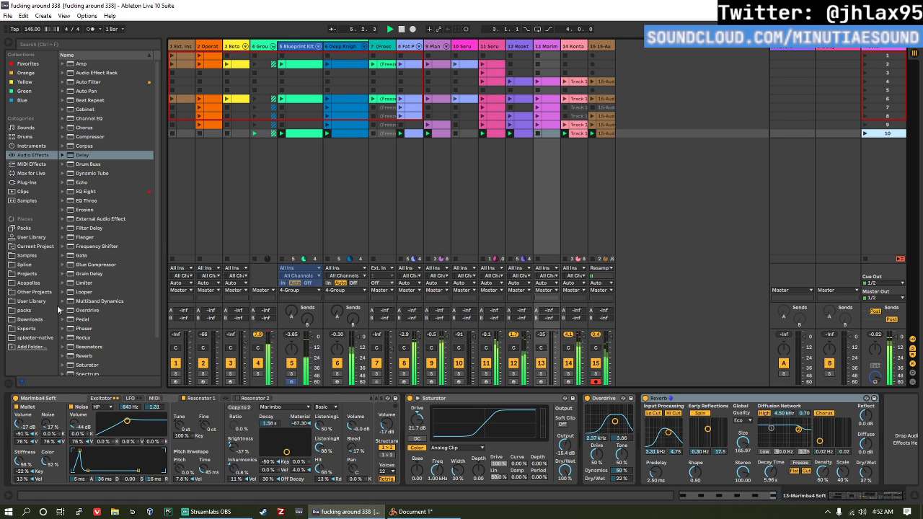
left_click(36, 238)
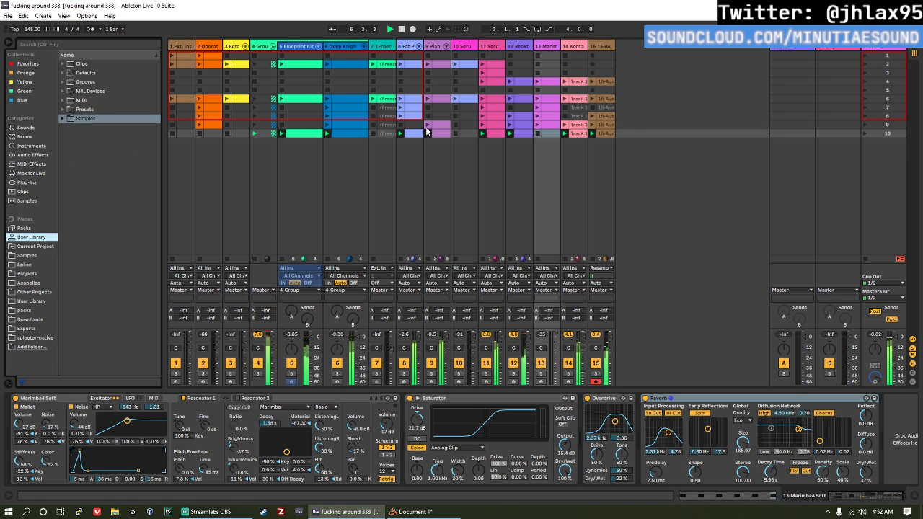
Step: Duplicate all scene 10 clips into scene 11 and launch scene 11
left_click(608, 133)
left_click(180, 135)
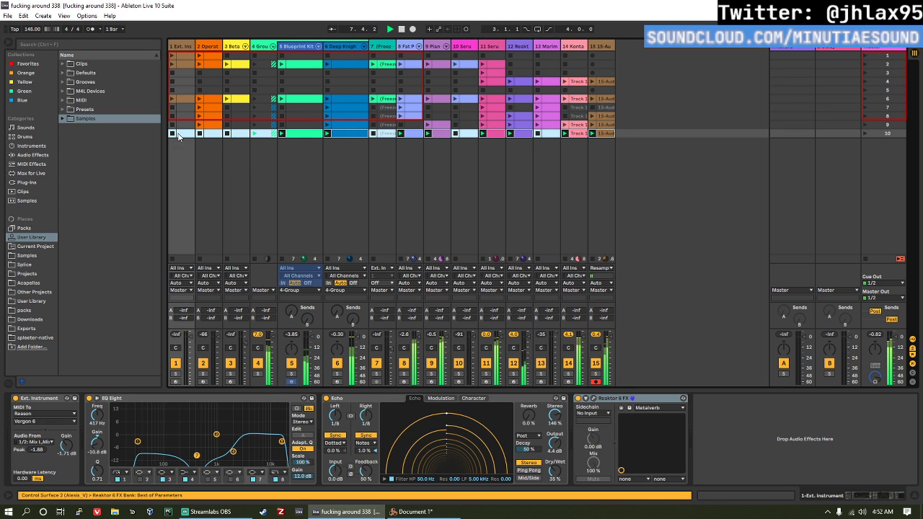
key("ctrl+d")
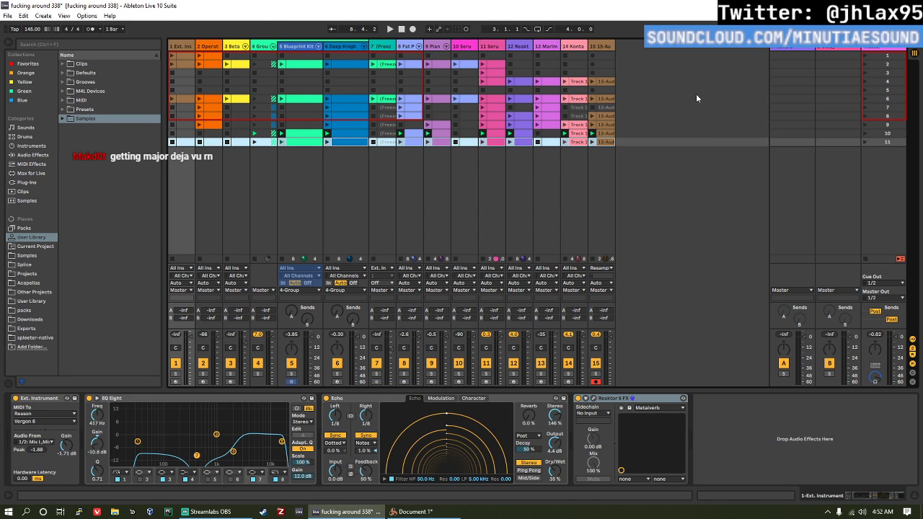
left_click(864, 143)
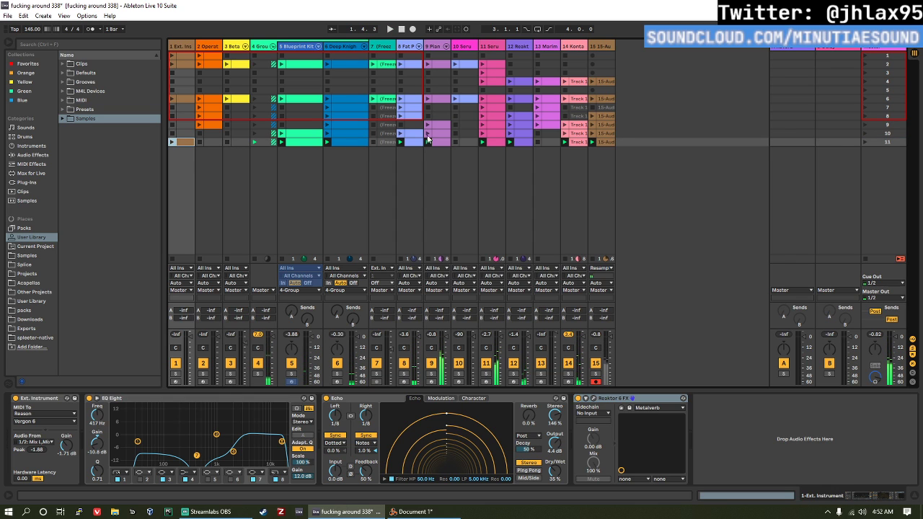
Step: In scene 11, add the Ext. Instrument and Beta Fish Kit clips and relaunch the scene
left_click(864, 142)
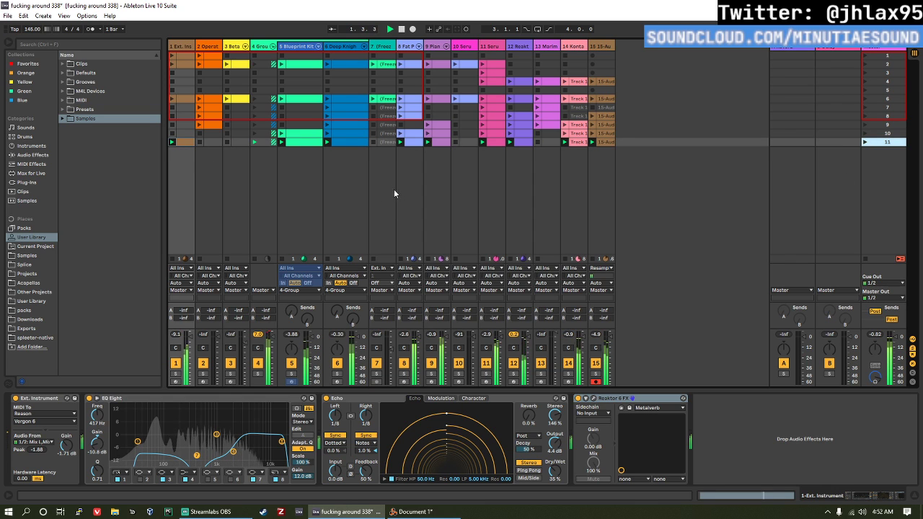
left_click(234, 142)
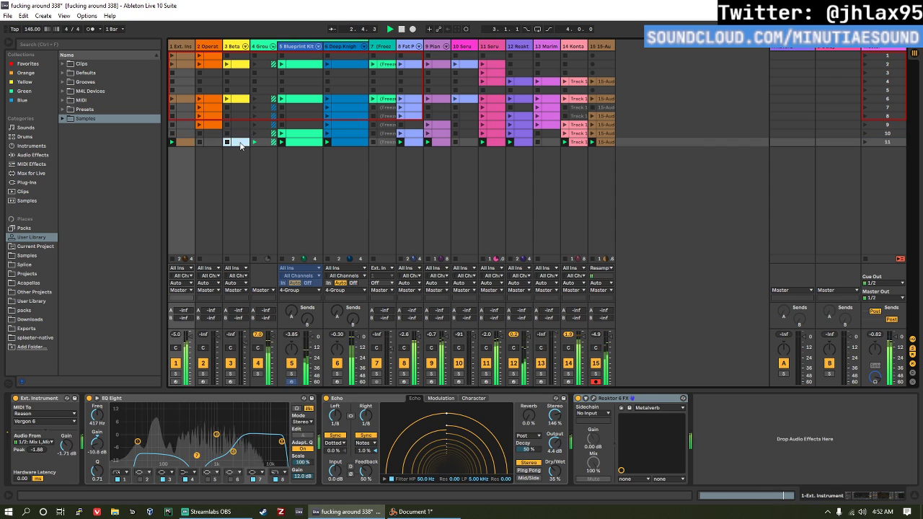
left_click(864, 142)
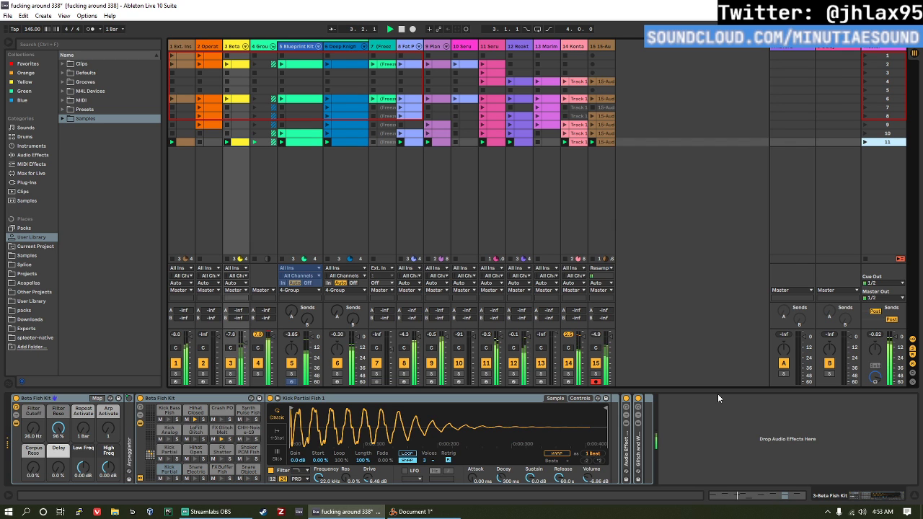
Step: Open the scene 11 audio clip on track 15 and set its transposition to 24 st
left_click(609, 143)
left_click(607, 142)
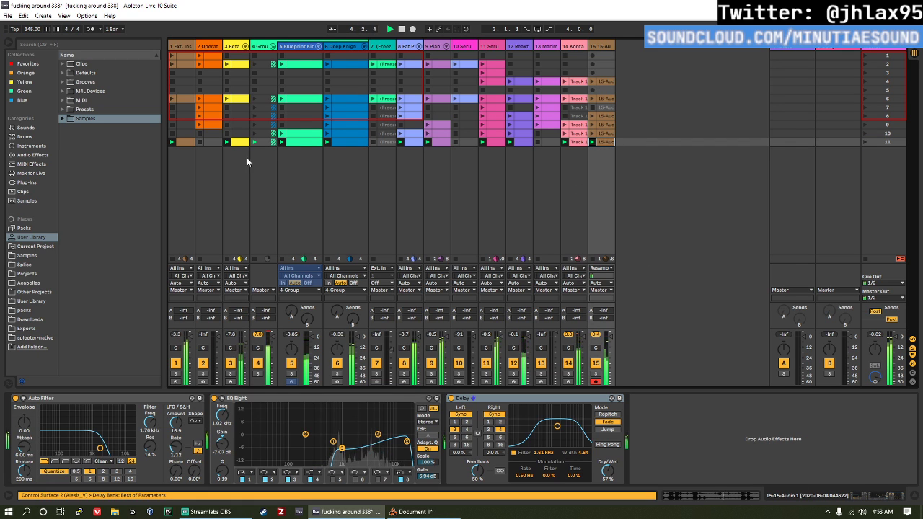
double_click(605, 141)
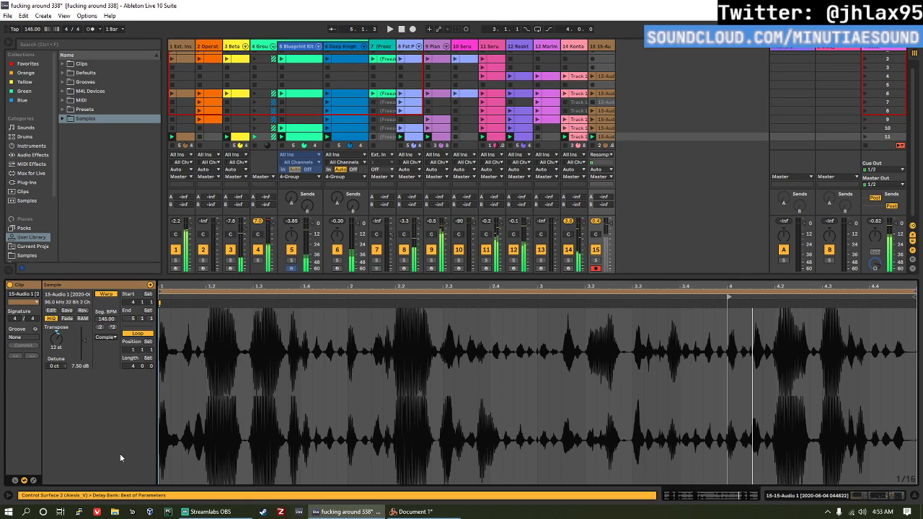
left_click(743, 477)
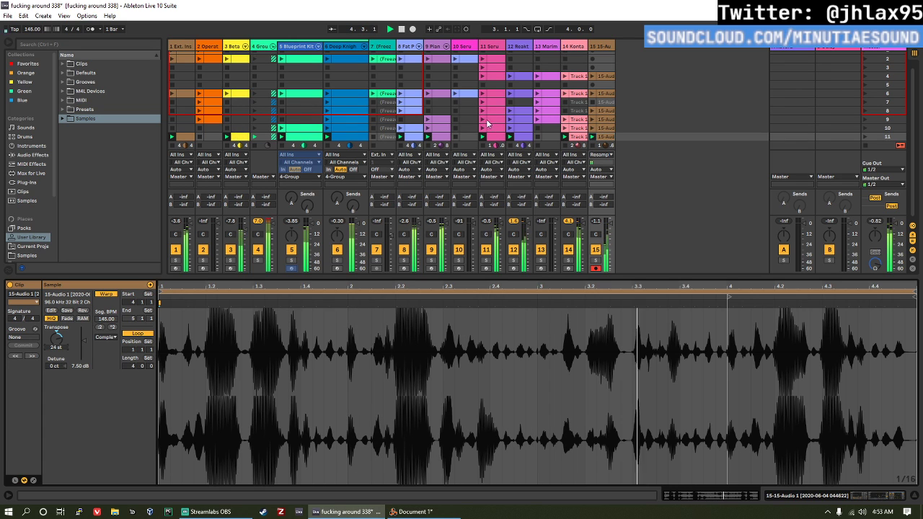
Step: Duplicate the loop of scene 11's Fat PP Bass clip twice to extend it to four bars
left_click(410, 135)
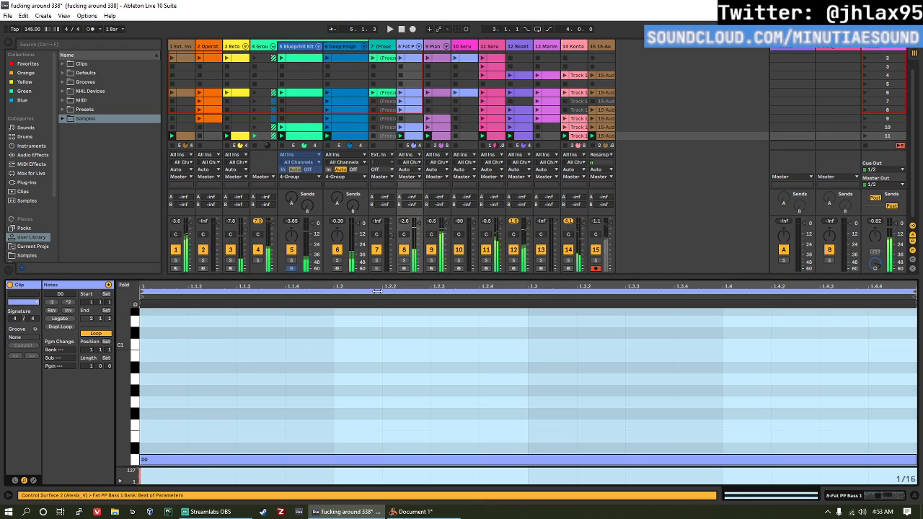
left_click(56, 326)
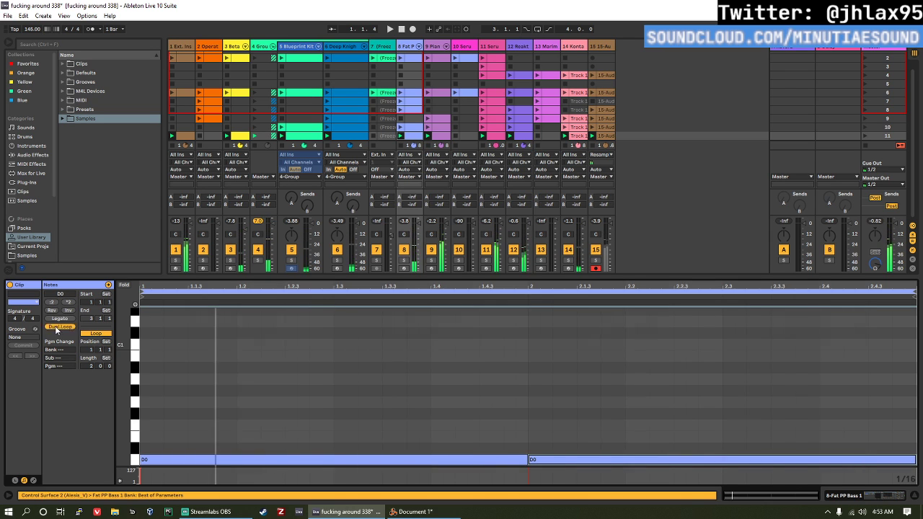
left_click(56, 327)
Step: Repitch the second-bar note of the Fat PP Bass clip to F#0, auditioning A#-1, B-1 and F0 during playback
left_click_drag(400, 363, 397, 410)
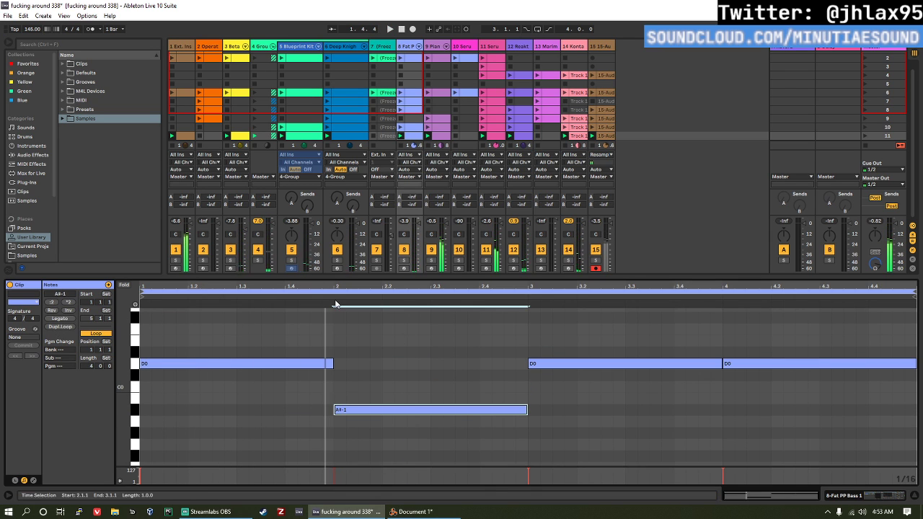
key("space")
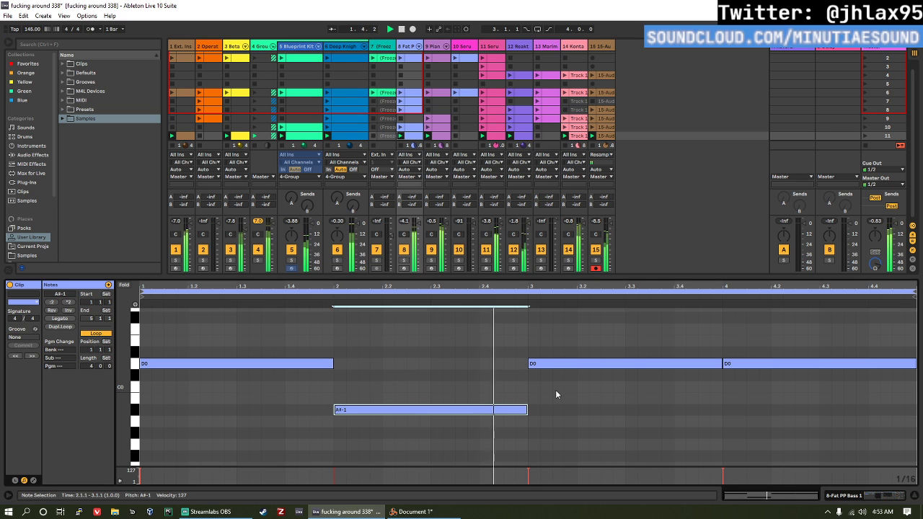
key("Up")
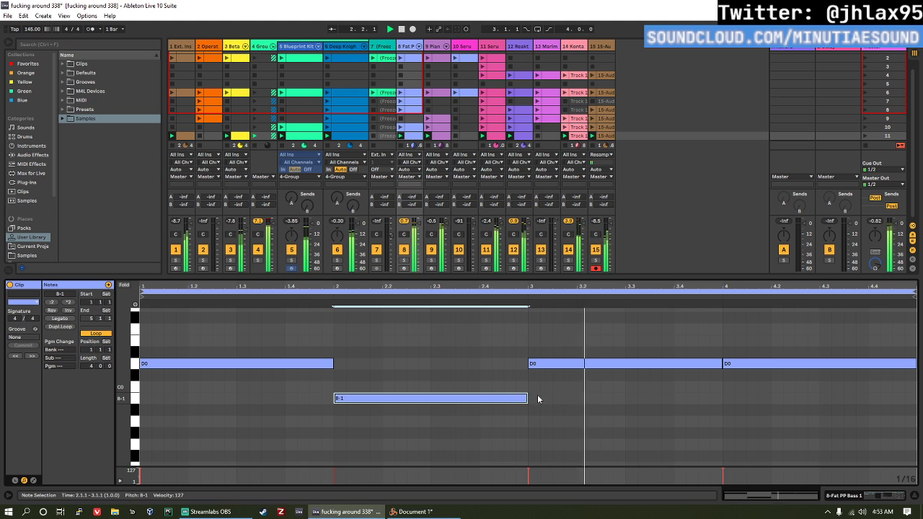
left_click_drag(457, 399, 458, 331)
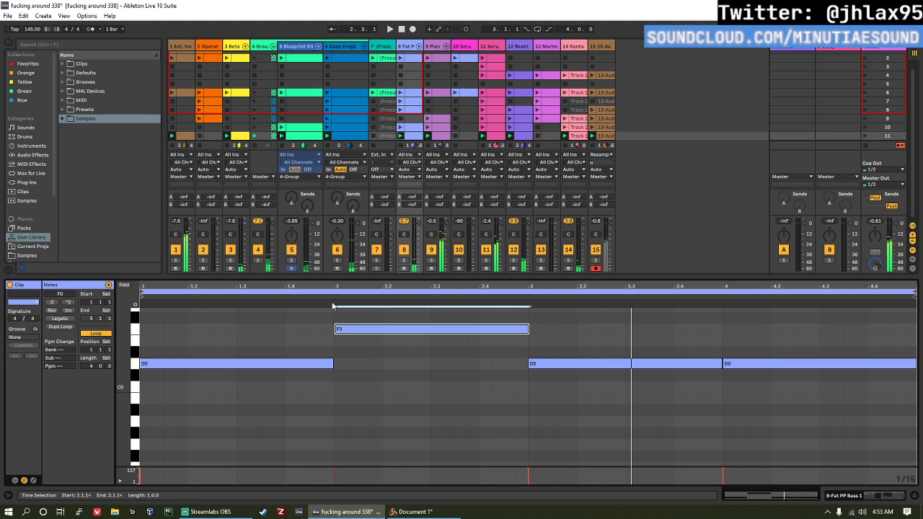
key("Up")
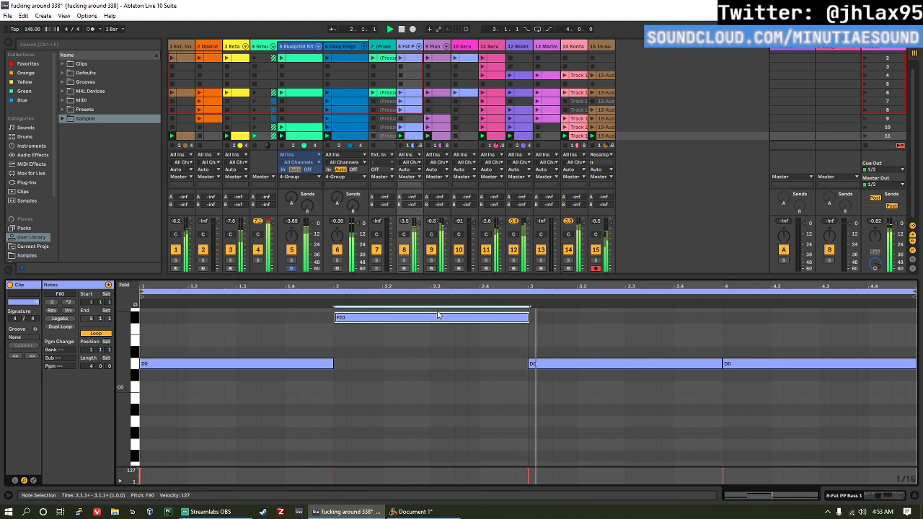
Step: In the Fat PP Bass clip, repitch the second-bar note to G0 and the third-bar note to F0 during playback
key("space")
key("Up")
key("space")
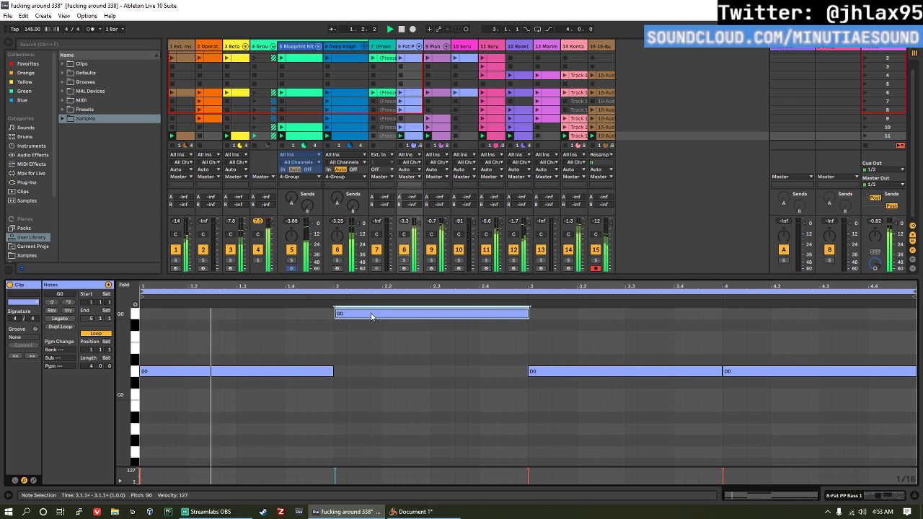
mouse_move(371, 315)
left_mouse_down()
mouse_move(385, 319)
mouse_move(368, 315)
left_mouse_up()
scroll(397, 324, "up", 1)
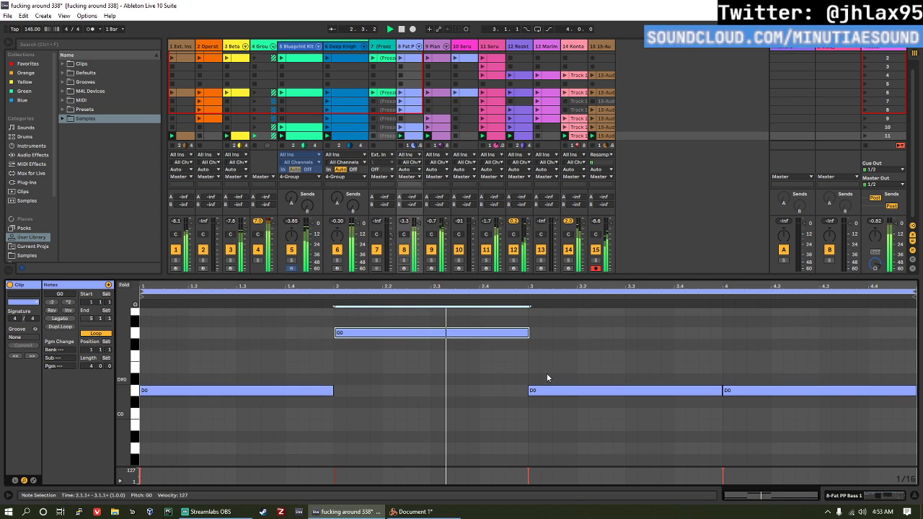
left_click(563, 394)
left_click_drag(566, 391, 570, 364)
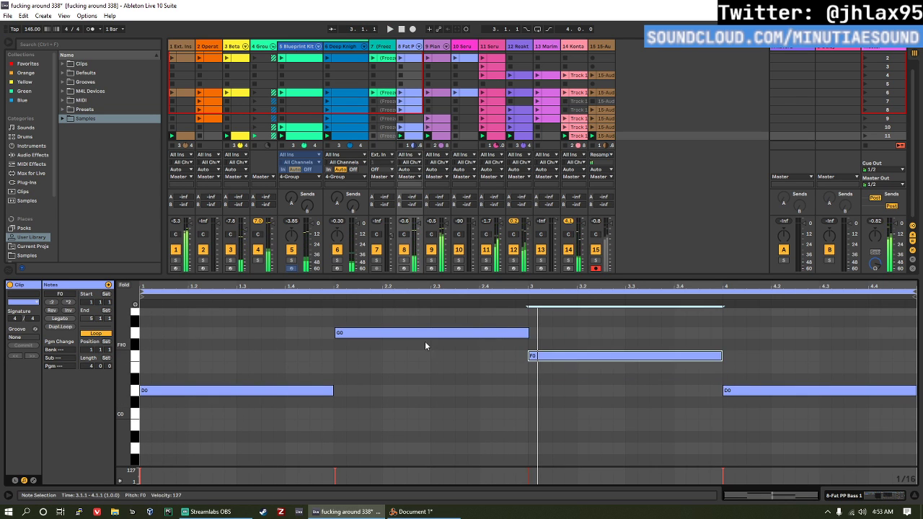
Step: Repitch the Fat PP Bass clip's second-bar note to F0 and third-bar note to G0, and play it back
left_click_drag(426, 333, 360, 389)
scroll(355, 357, "down", 1)
scroll(355, 357, "up", 2)
left_click_drag(560, 389, 560, 365)
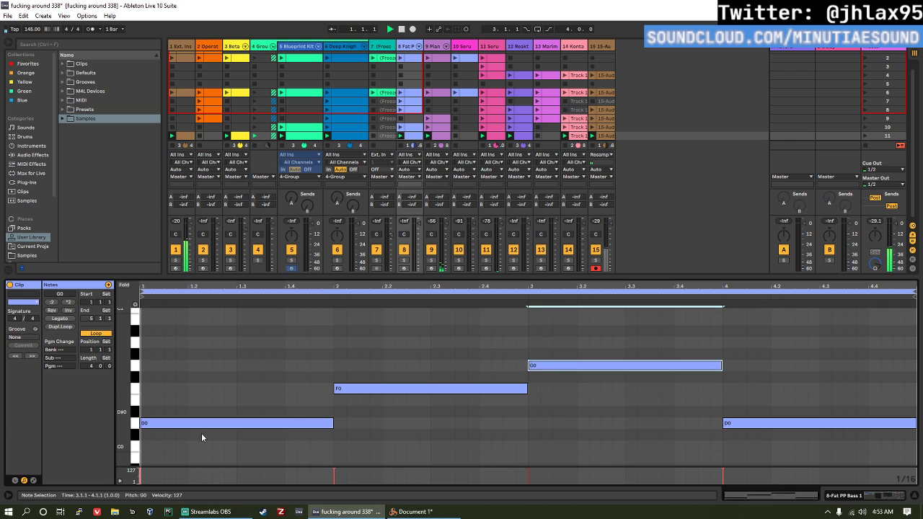
key("space")
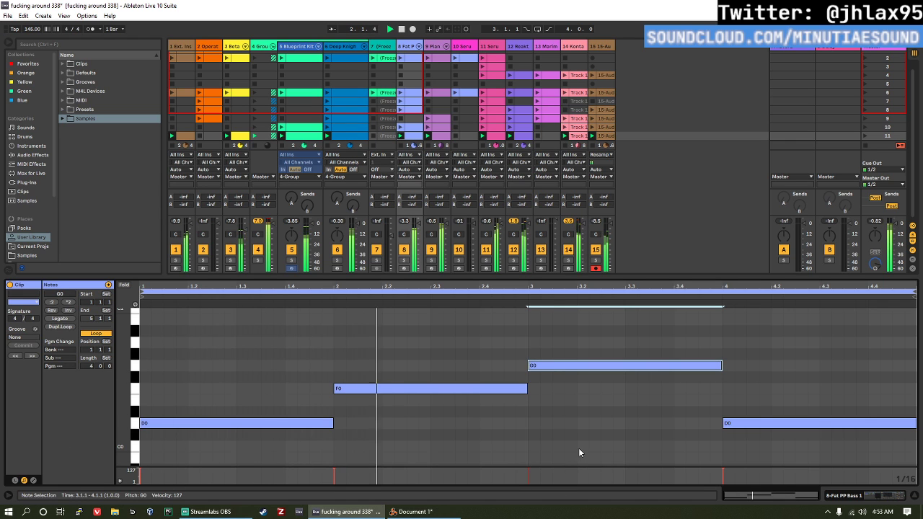
scroll(598, 395, "up", 1)
scroll(607, 409, "down", 1)
scroll(710, 407, "up", 1)
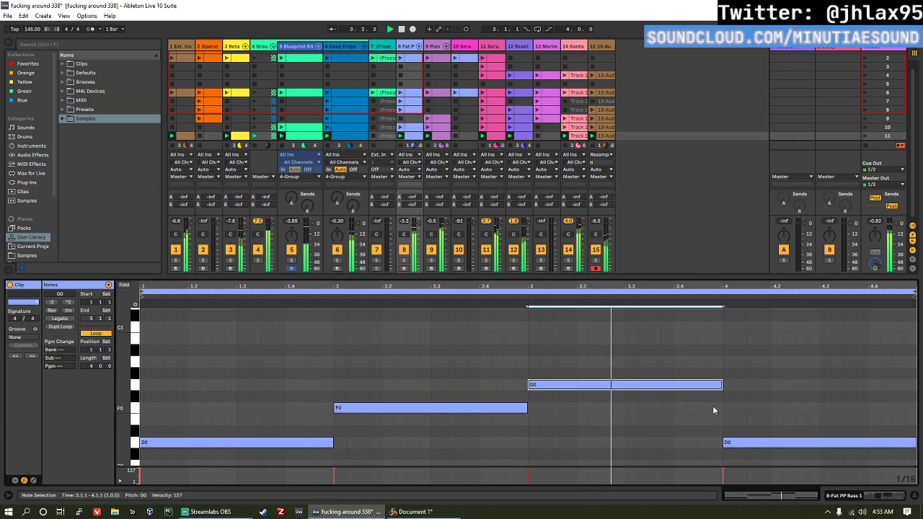
scroll(714, 409, "down", 2)
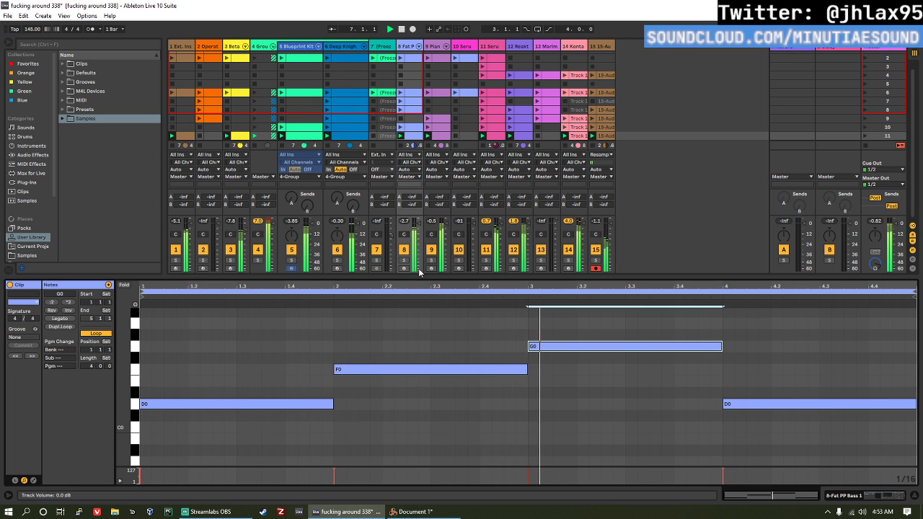
Step: In the Fat PP Bass device chain, set the Auto Filter frequency to 298 Hz and the Utility gain to 2.78 dB
key("shift+Tab")
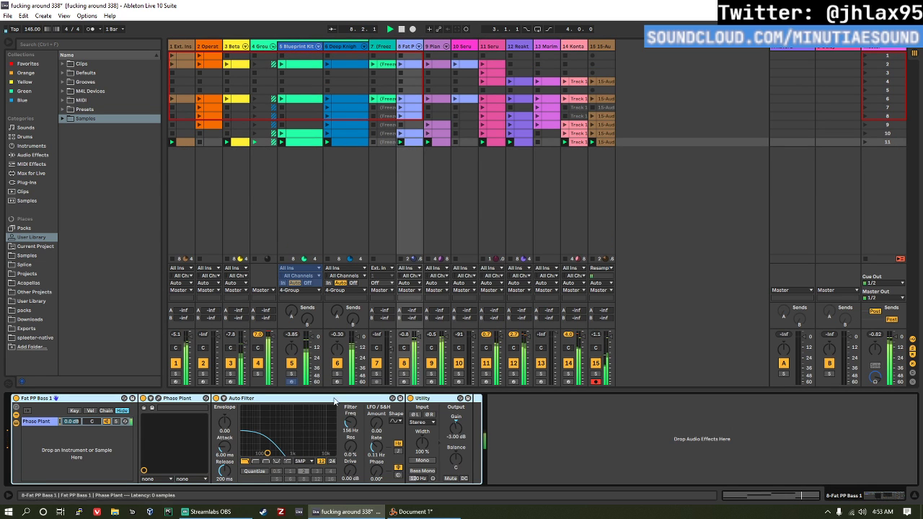
left_click_drag(352, 424, 351, 412)
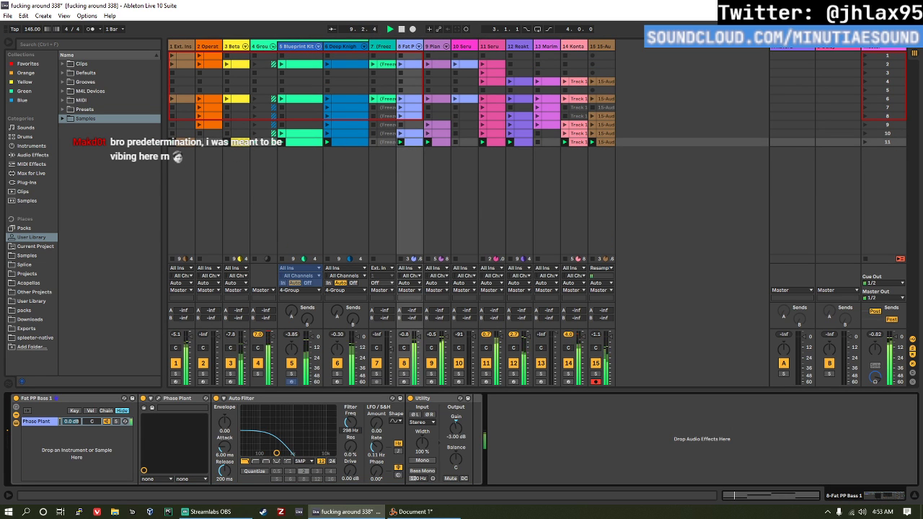
left_click_drag(456, 428, 456, 423)
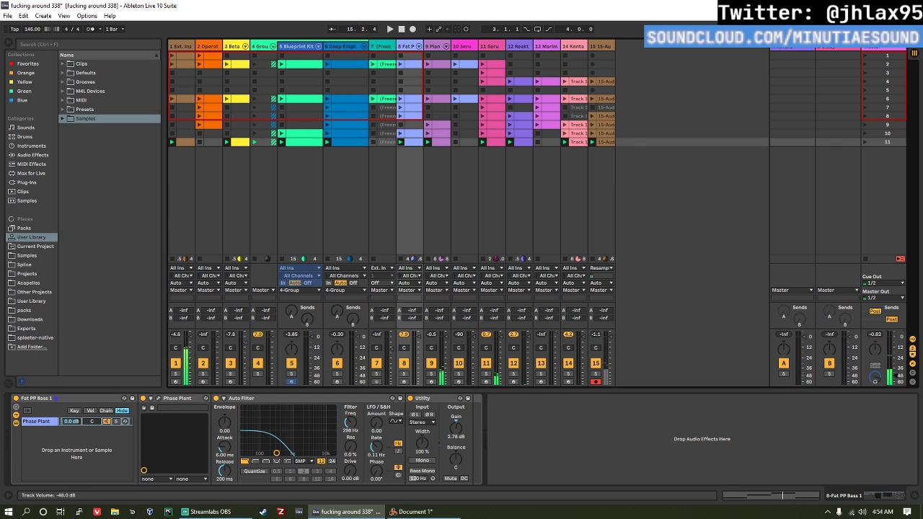
Step: Narrow the Blueprint Kit and Deep Knight Kit tracks to match their neighbours, and relaunch scene 11
left_click(299, 47)
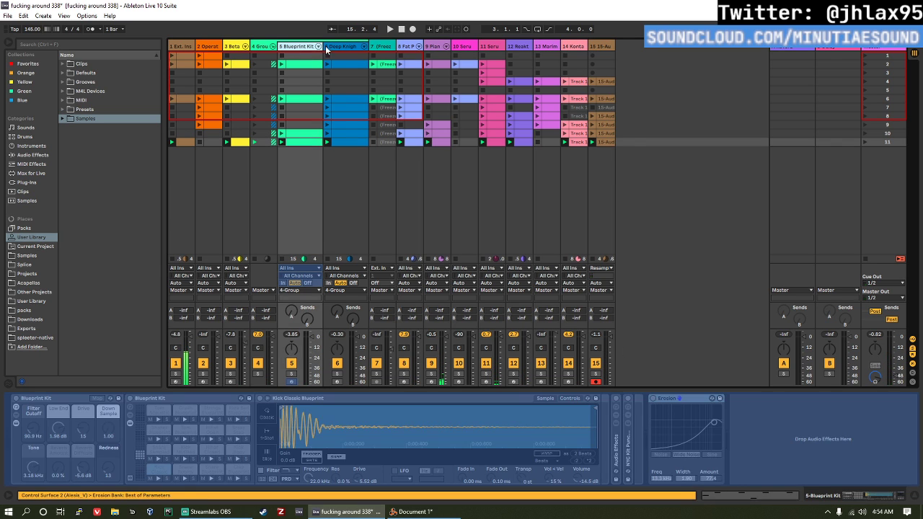
left_click(351, 47)
left_click_drag(364, 46, 308, 47)
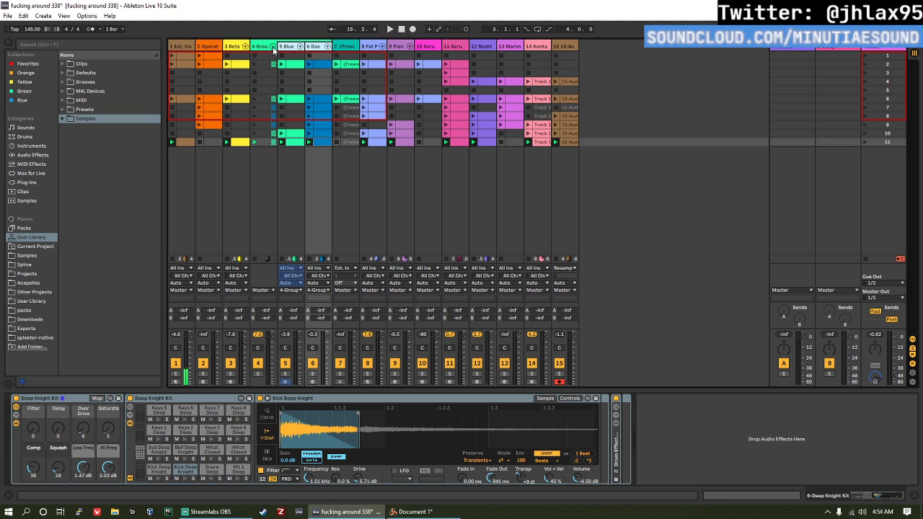
left_click(866, 143)
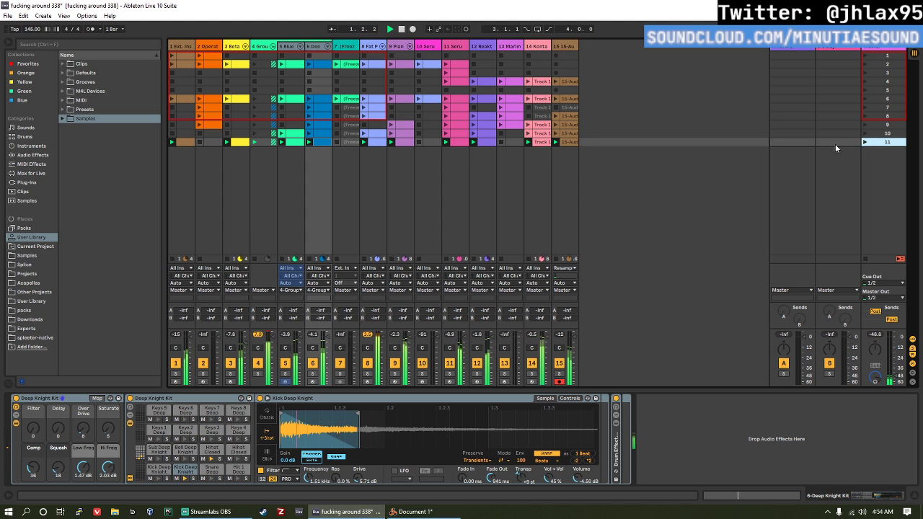
left_click_drag(893, 374, 893, 336)
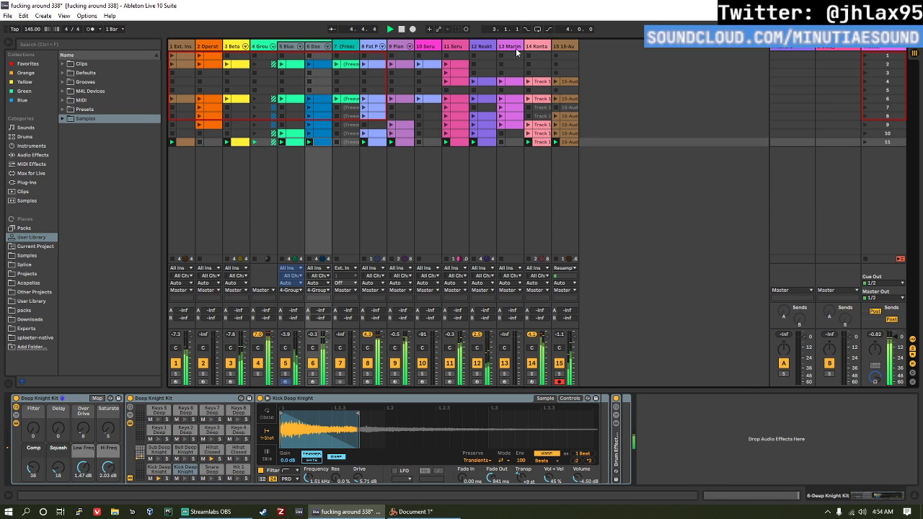
Step: On the track 11 Serum chain, set Macro 1 to 45 % and an EQ Eight band to 3.83 kHz at -6.55 dB, and save the set
left_click(571, 46)
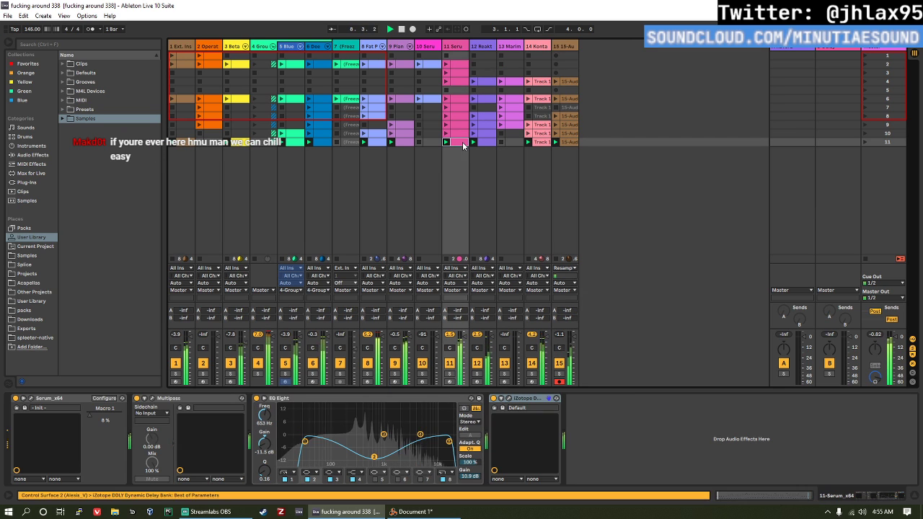
left_click(460, 57)
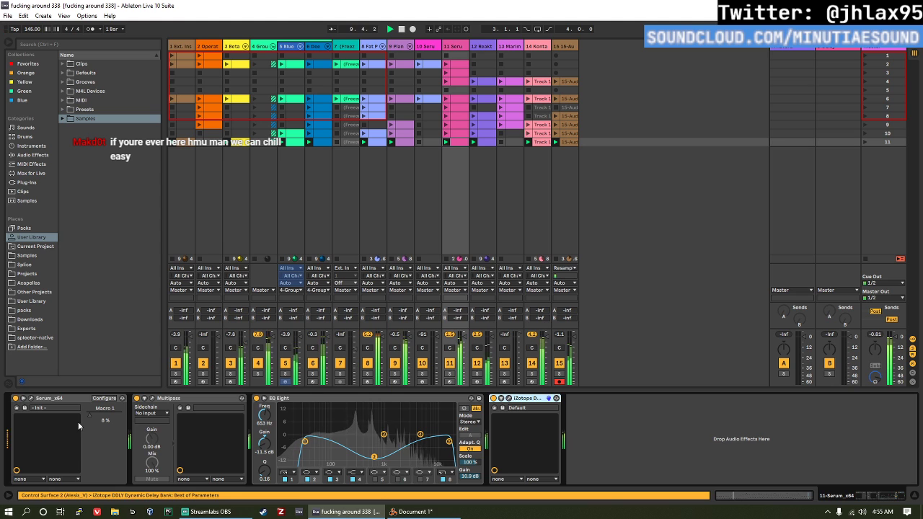
left_click_drag(106, 417, 106, 401)
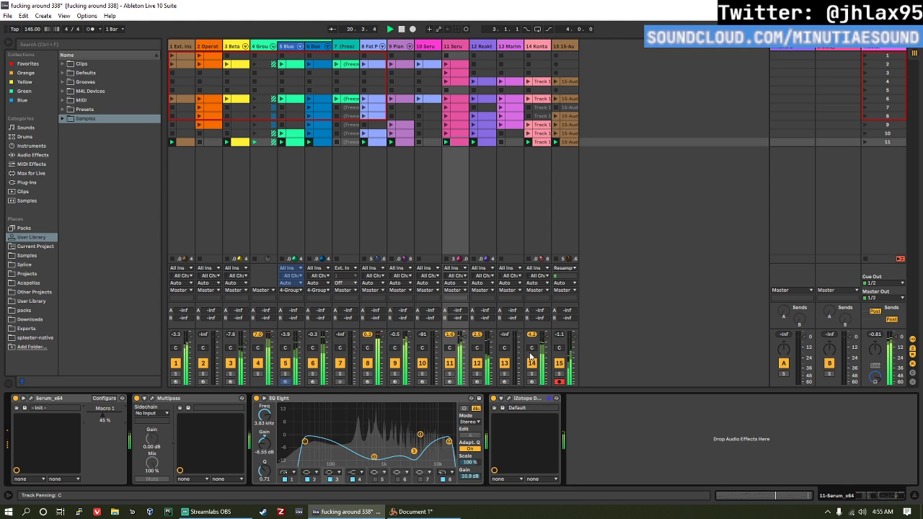
key("ctrl+s")
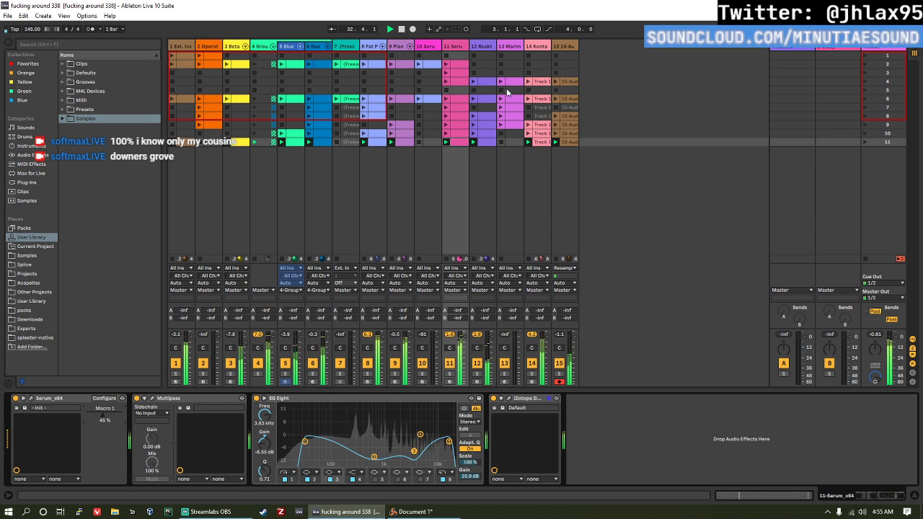
Step: Duplicate scene 11's clips into scene 12, add a Marimba clip to it, and launch the scene
left_click(556, 142)
left_click(186, 143, "shift")
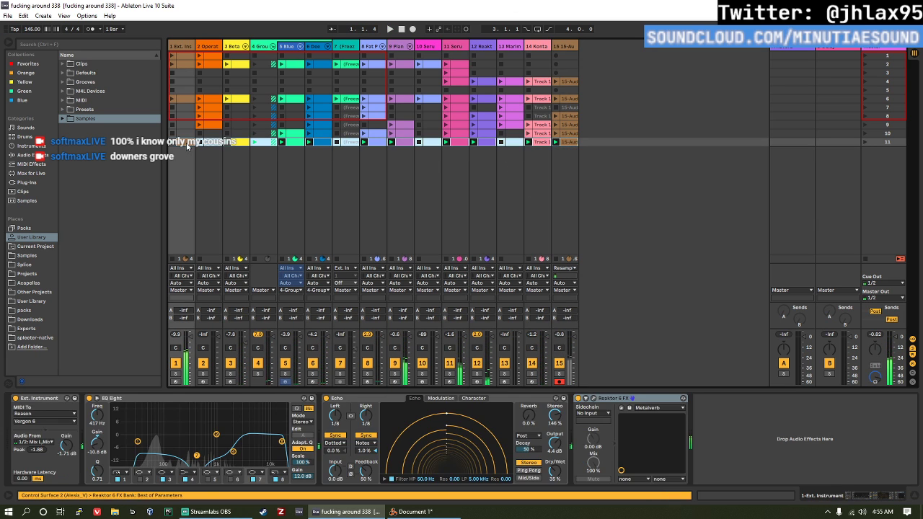
key("ctrl+d")
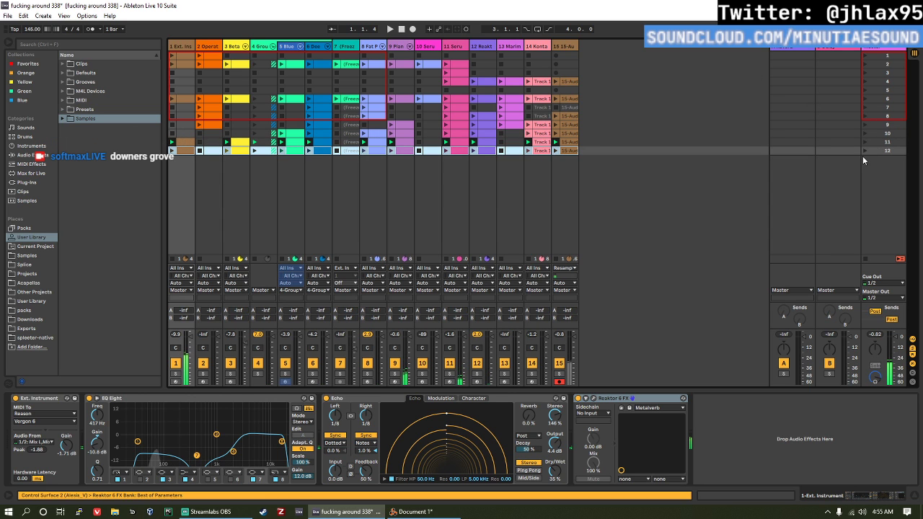
left_click(867, 150)
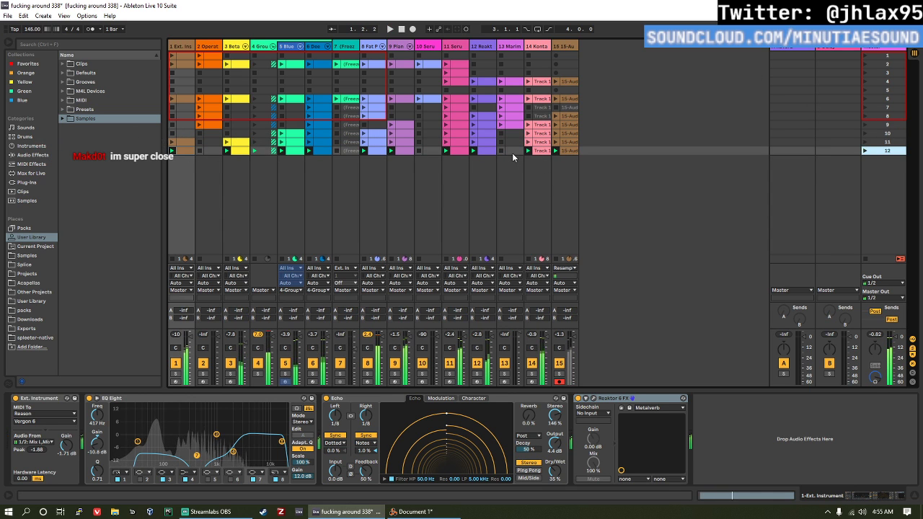
left_click(512, 152)
left_click(866, 152)
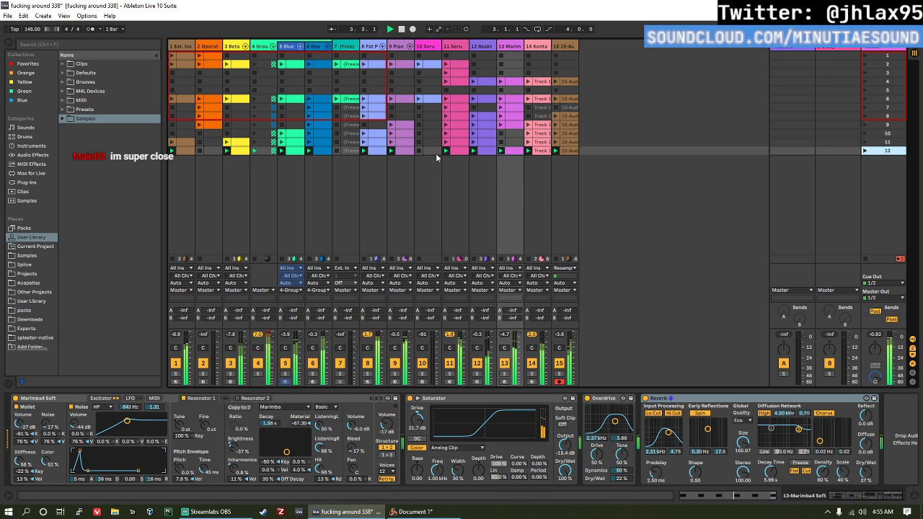
Step: Duplicate all of scene 12's clips into scene 13 and launch the new scene
left_click(564, 151)
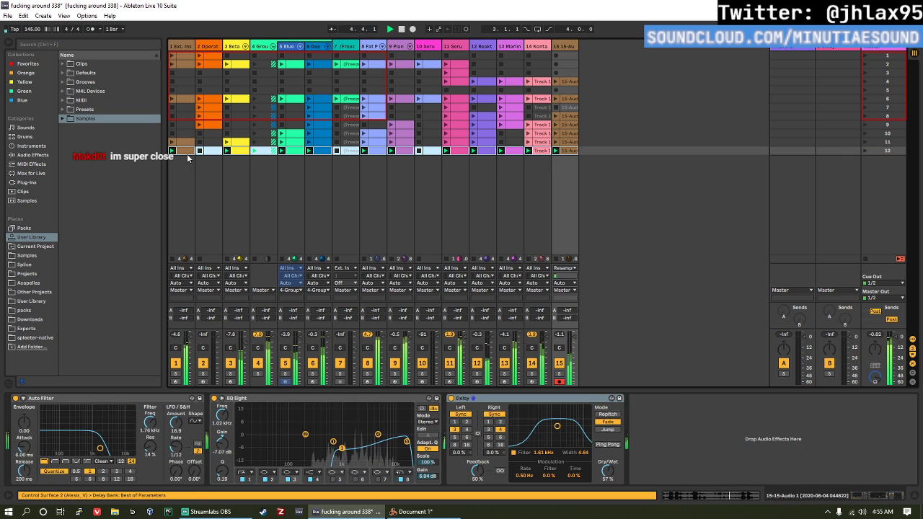
left_click(187, 153)
key("ctrl+shift+i")
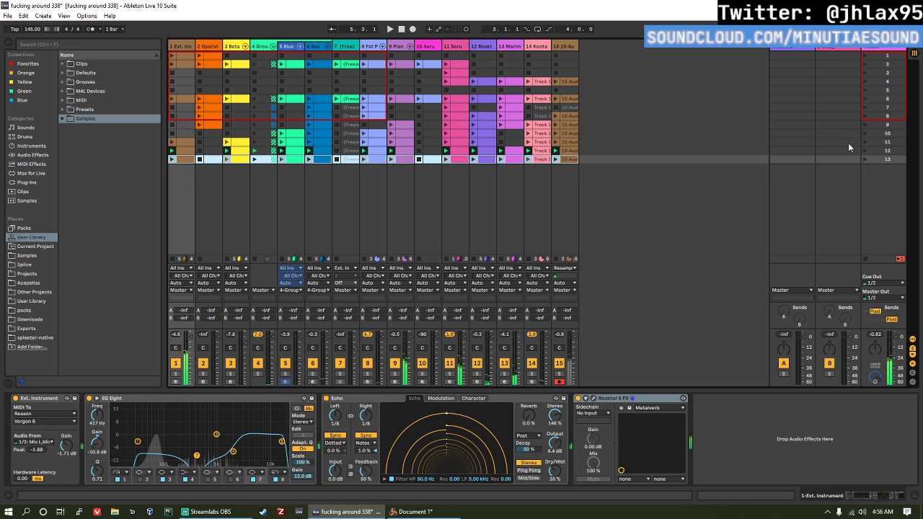
left_click(866, 159)
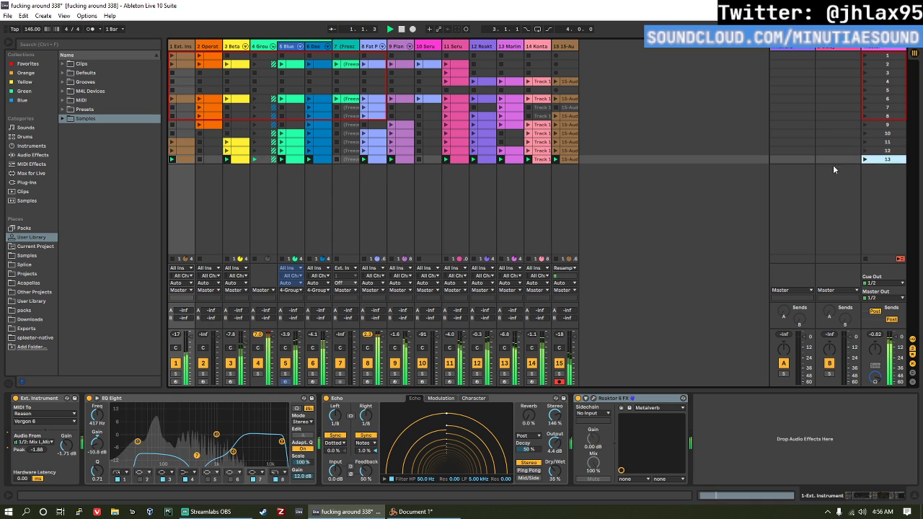
Step: Add the track 10 Serum, track 7 Freeze and track 2 Operator clips to scene 13, relaunching the scene after each
left_click(429, 160)
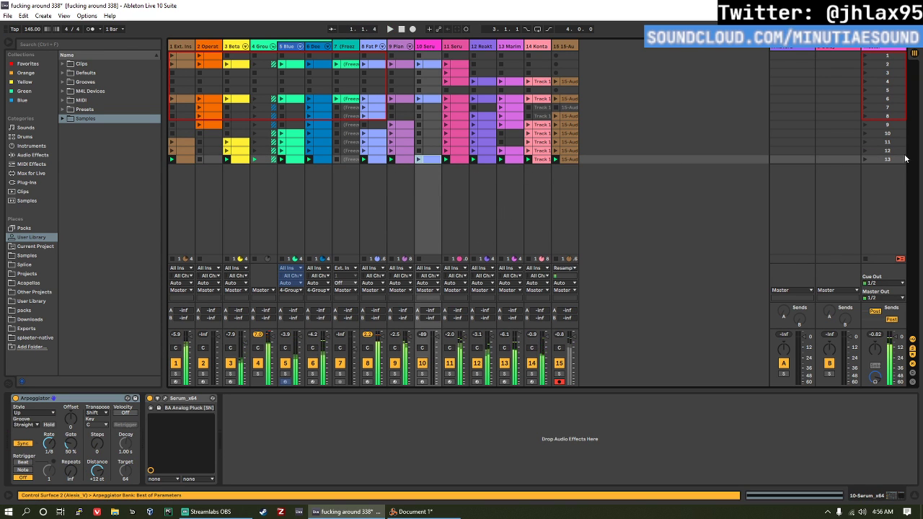
left_click(864, 159)
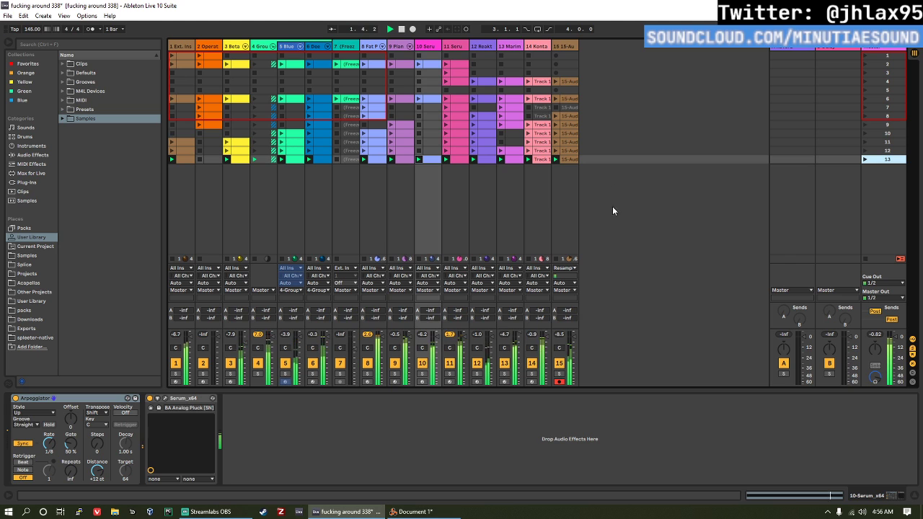
left_click(347, 158)
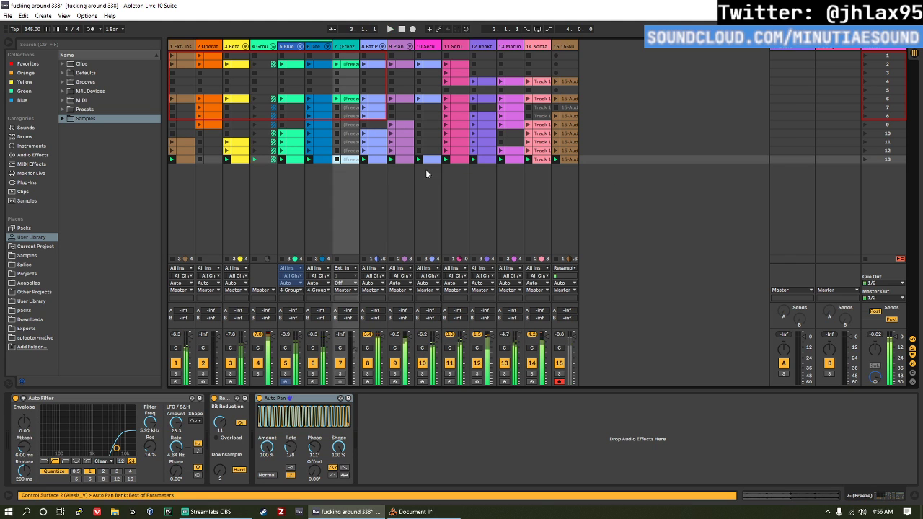
left_click(864, 159)
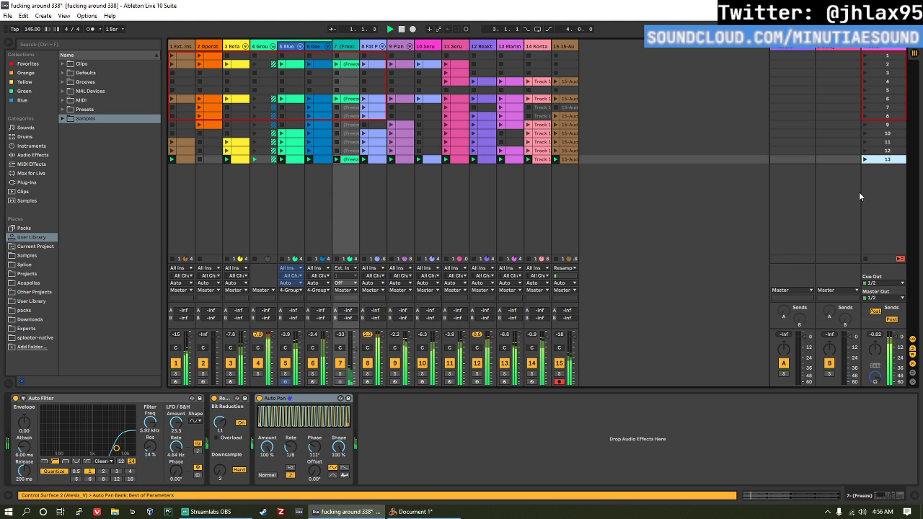
left_click(214, 159)
key("ctrl+shift+m")
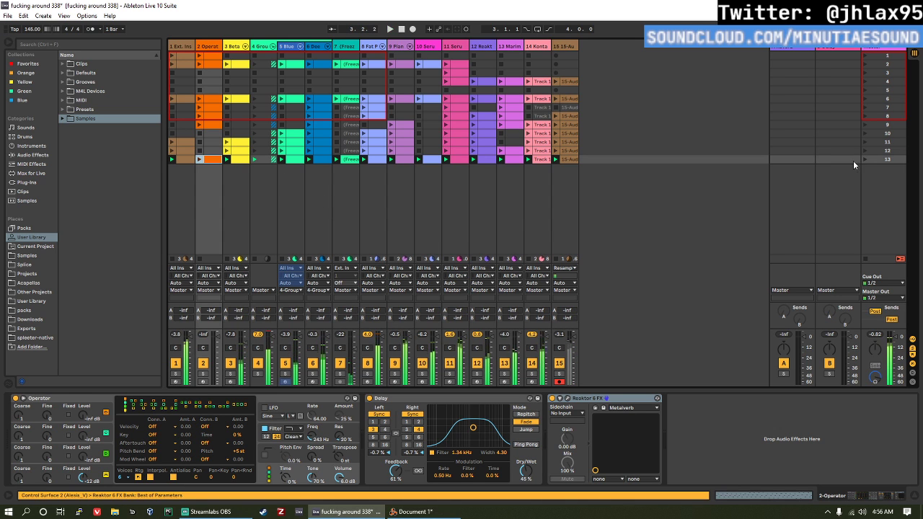
left_click(864, 159)
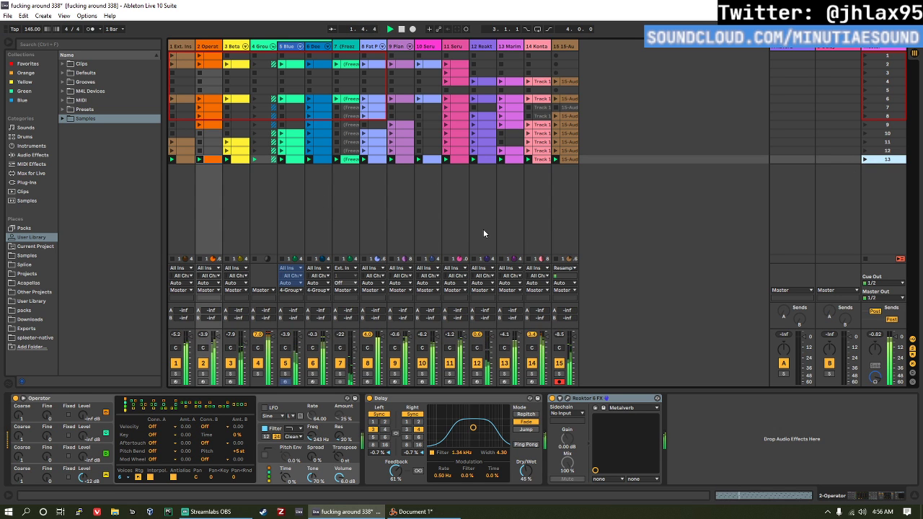
Step: Set the filter frequency of the Operator on track 2 to 334 Hz and save the set
double_click(204, 48)
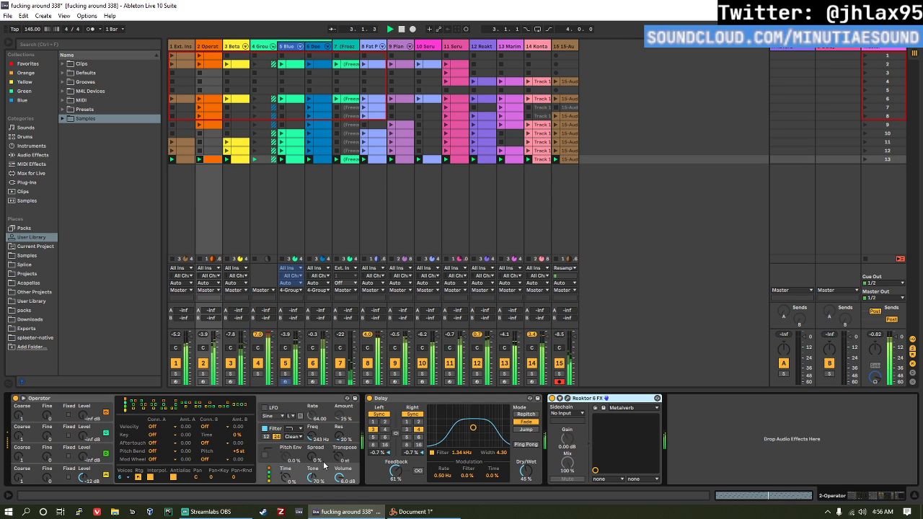
left_click_drag(319, 439, 319, 431)
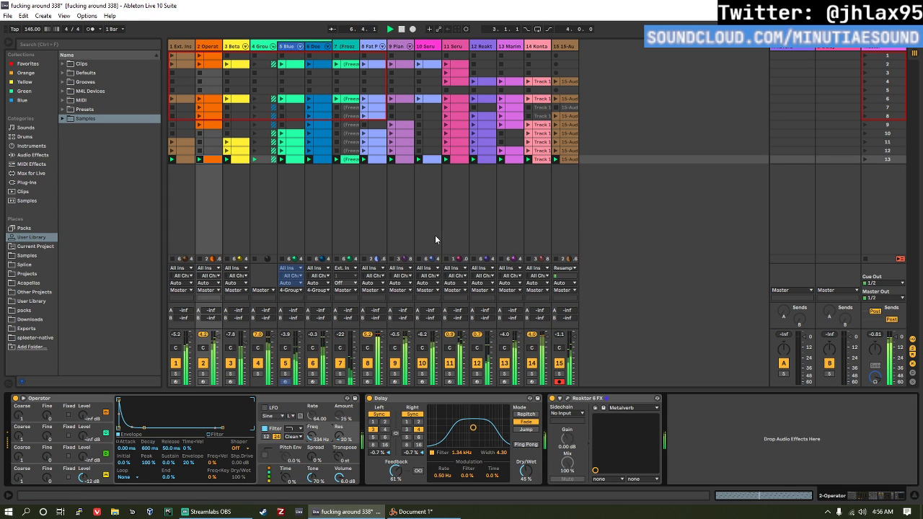
key("ctrl+s")
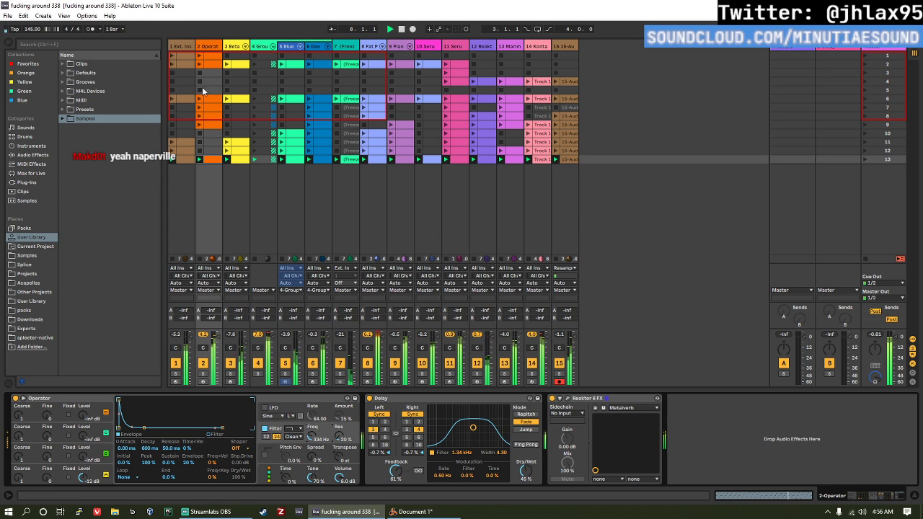
Step: Duplicate all of scene 13's clips into scene 14 and launch the new scene
left_click(31, 155)
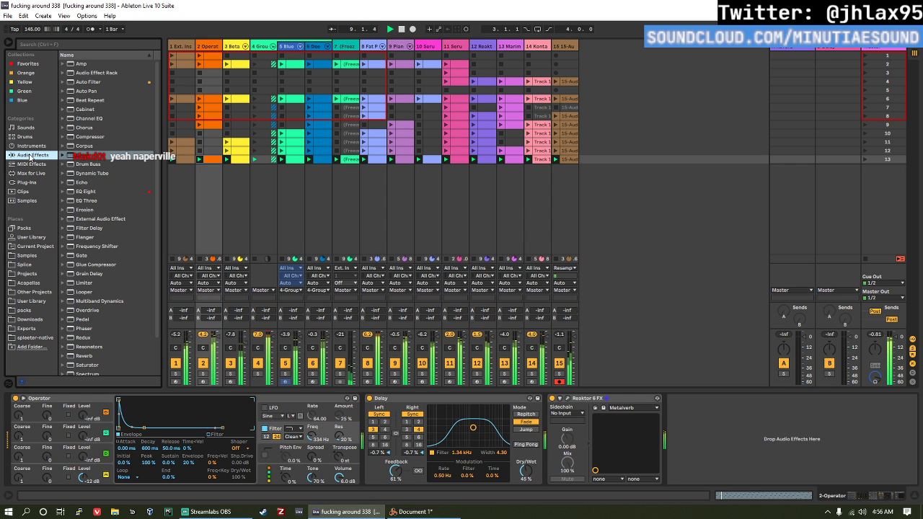
left_click(563, 160)
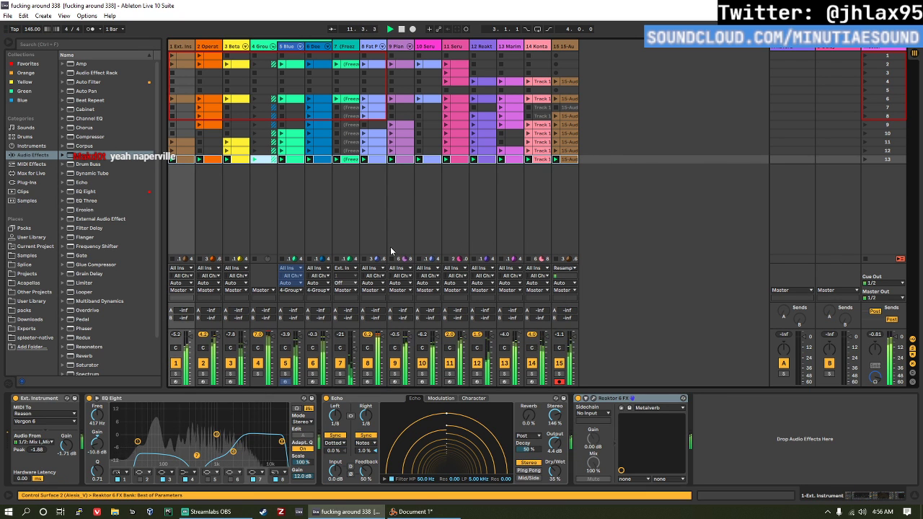
key("ctrl+shift+i")
left_click(863, 168)
Step: Deactivate the clips on tracks 9, 10, 12 and 14 in scene 14
left_click(429, 168)
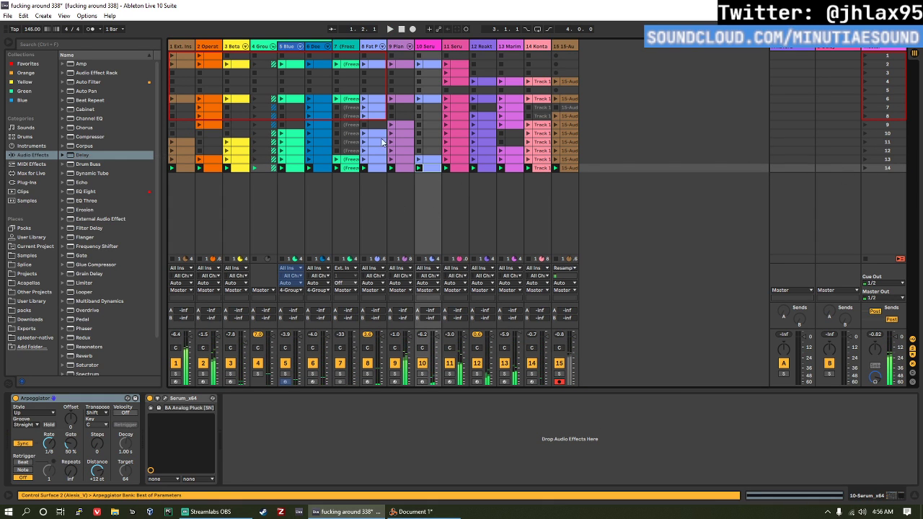
key("Delete")
left_click(372, 169)
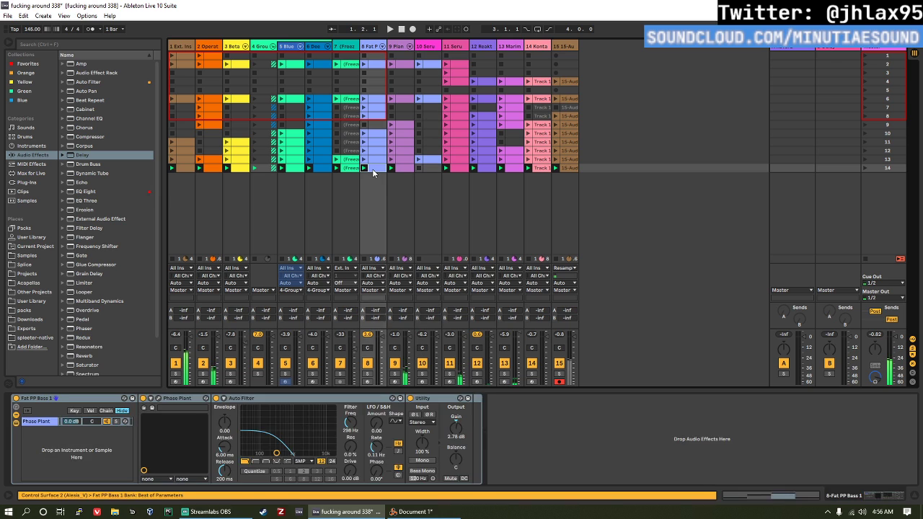
left_click(491, 171)
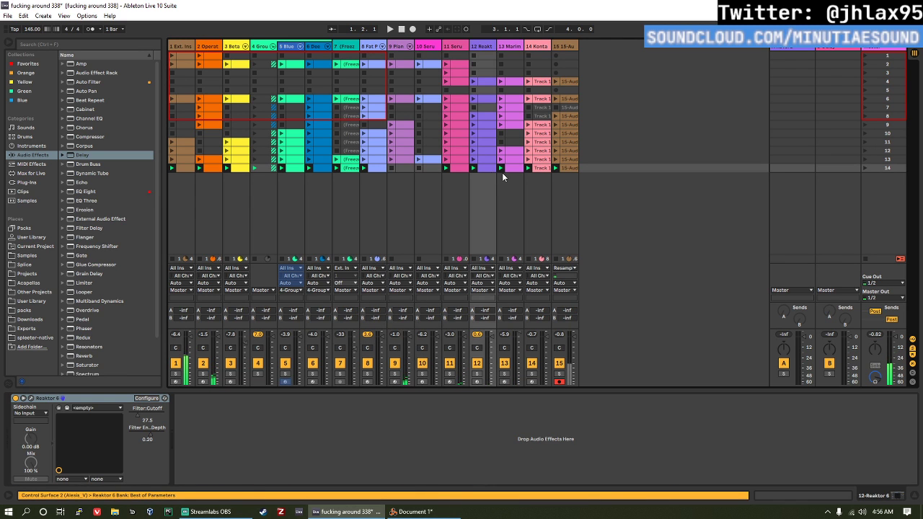
key("Delete")
left_click(537, 169)
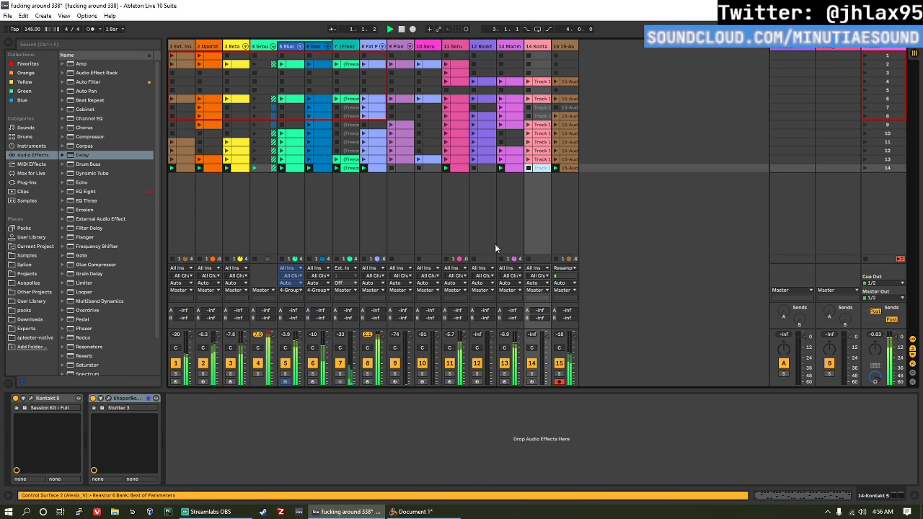
Step: Set the track 15 audio clip in scene 14 to -12 st transpose and 16.1 dB gain
left_click(563, 169)
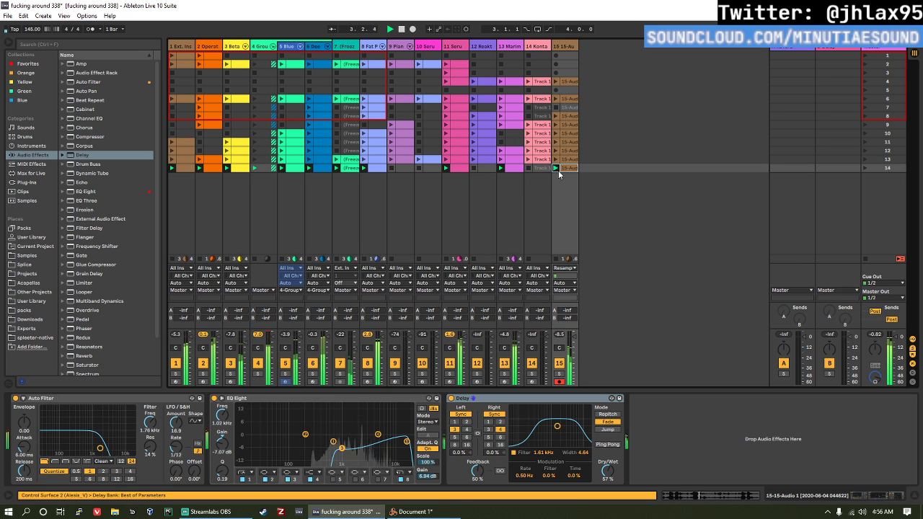
double_click(564, 171)
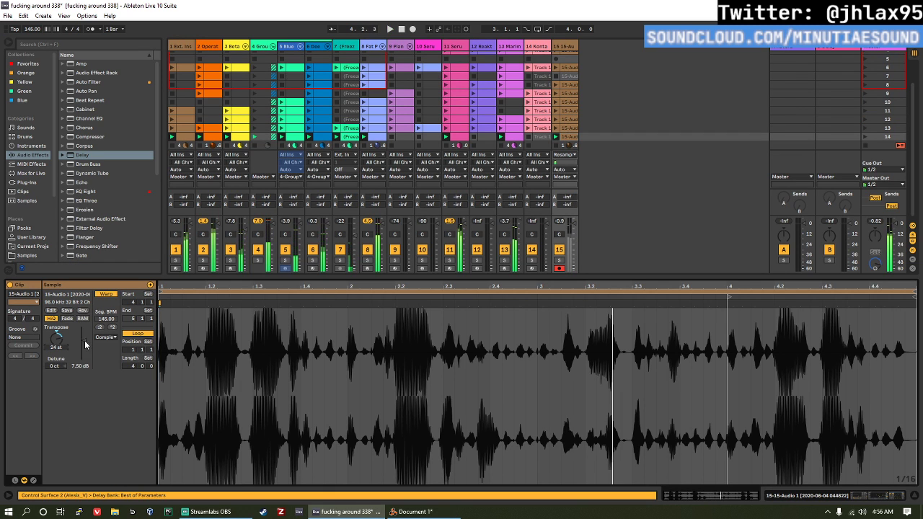
type("-12")
key("Return")
key("shift+space")
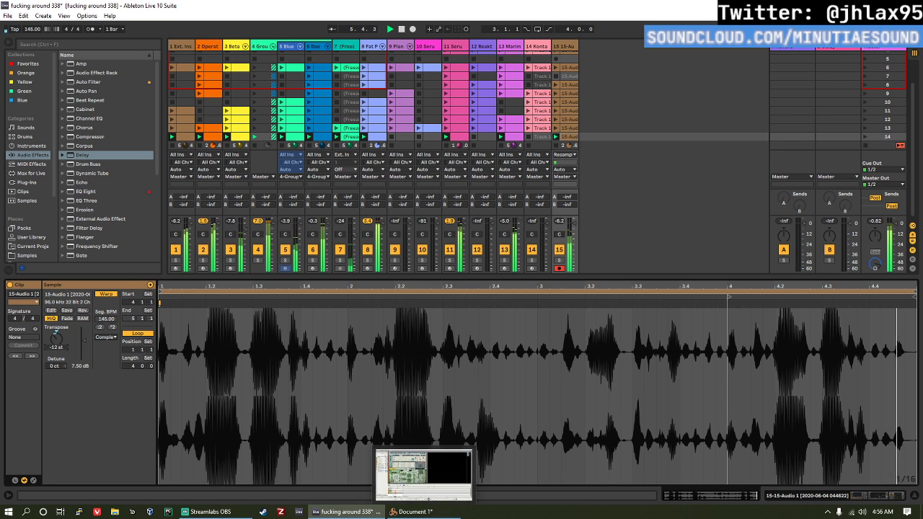
left_click_drag(80, 367, 80, 344)
Step: Duplicate all of scene 14's clips into scene 15
left_click(566, 136)
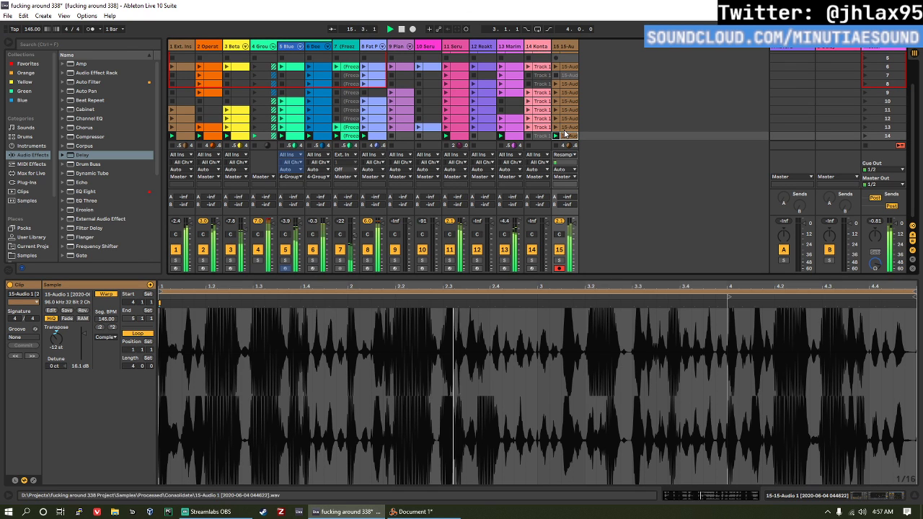
left_click(567, 138)
left_click(190, 136, "shift")
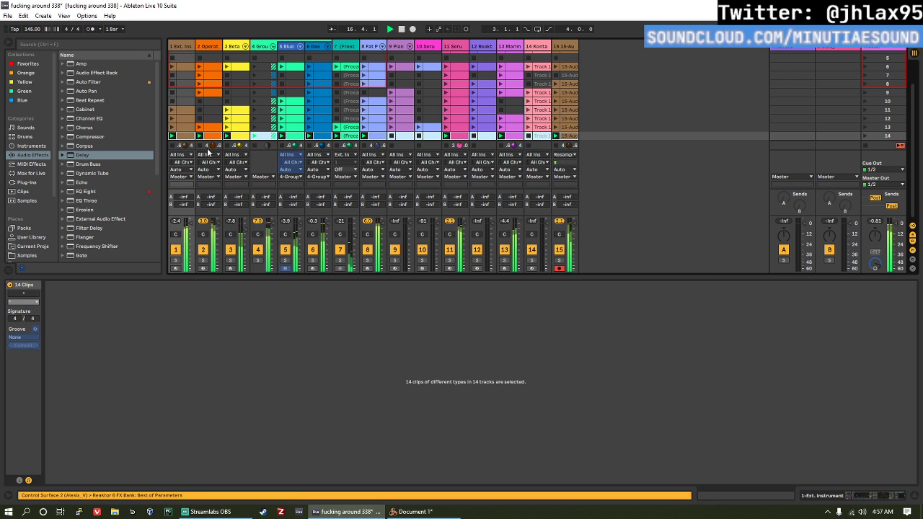
scroll(660, 125, "down", 1)
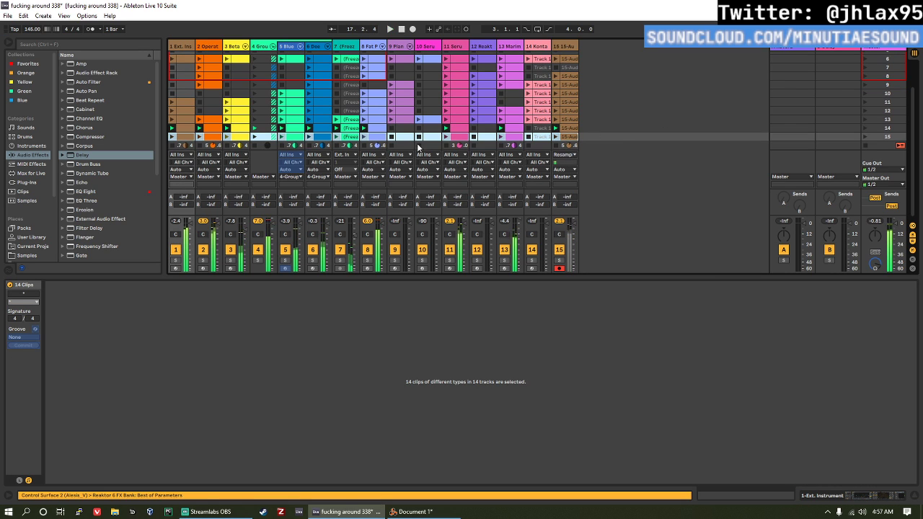
Step: Deactivate the track 11 Serum clip in scene 15 and launch the scene
left_click(466, 135)
key("0")
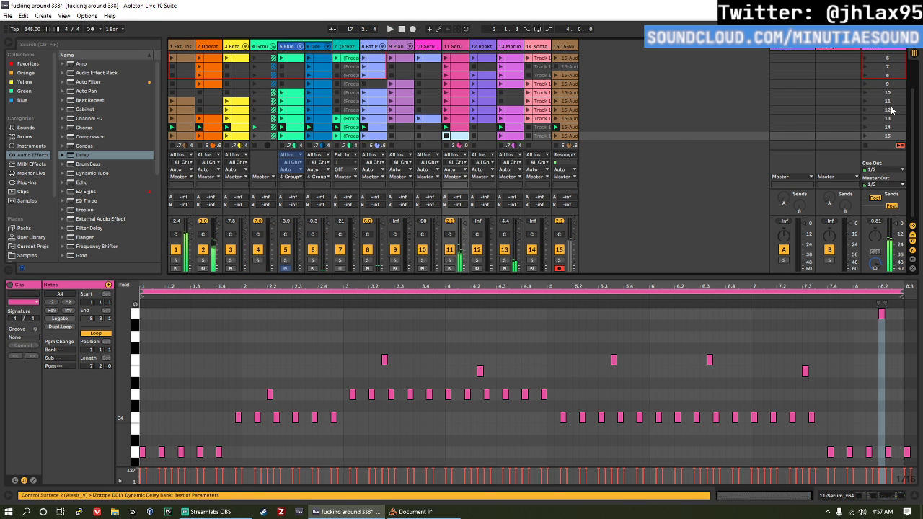
left_click(862, 134)
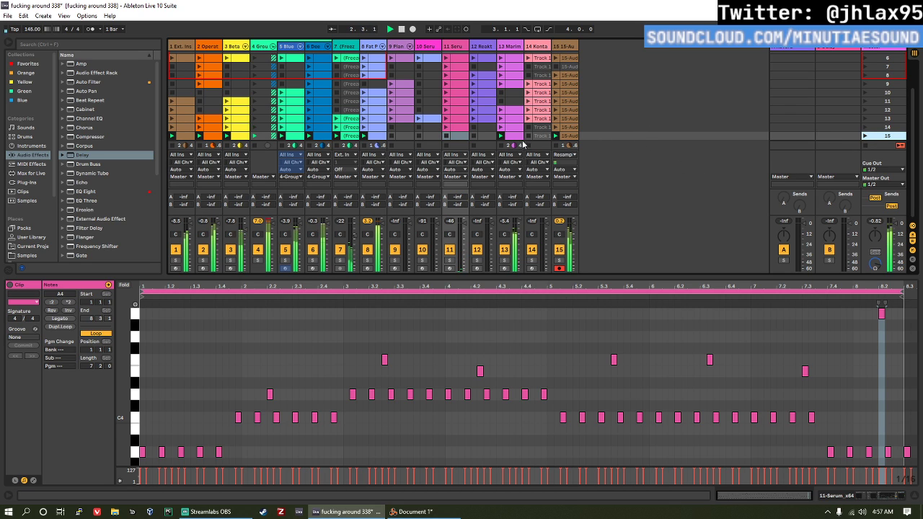
Step: Set the gain of the track 15 audio clips in scenes 14 and 15 to 13.2 dB and save the set
left_click(569, 135)
left_click(568, 127, "shift")
mouse_move(86, 366)
left_mouse_down()
mouse_move(87, 380)
mouse_move(90, 367)
left_mouse_up()
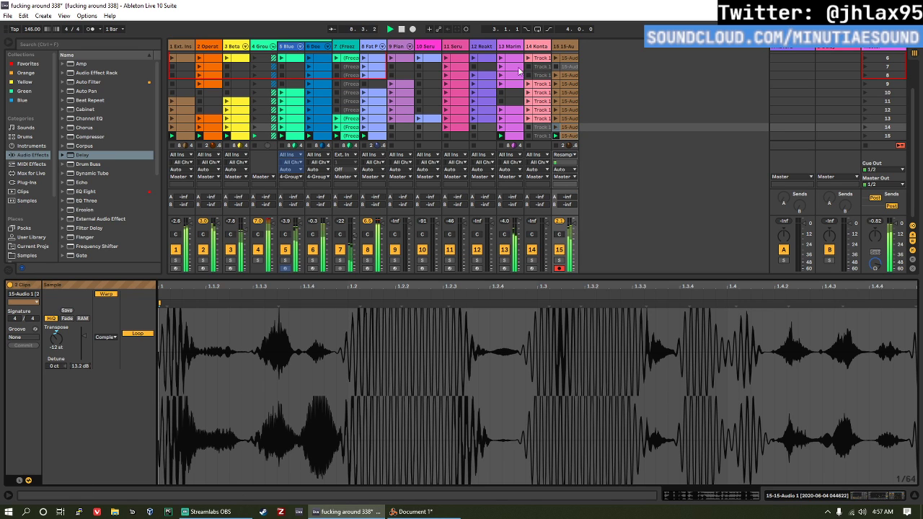
key("ctrl+s")
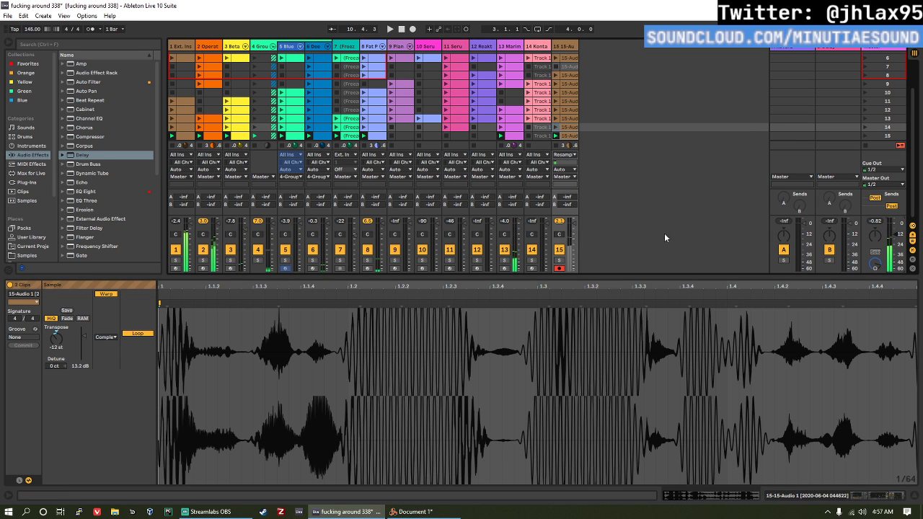
Step: Show the device chain of track 15 and select the track's scene 15 clip
left_click(565, 47)
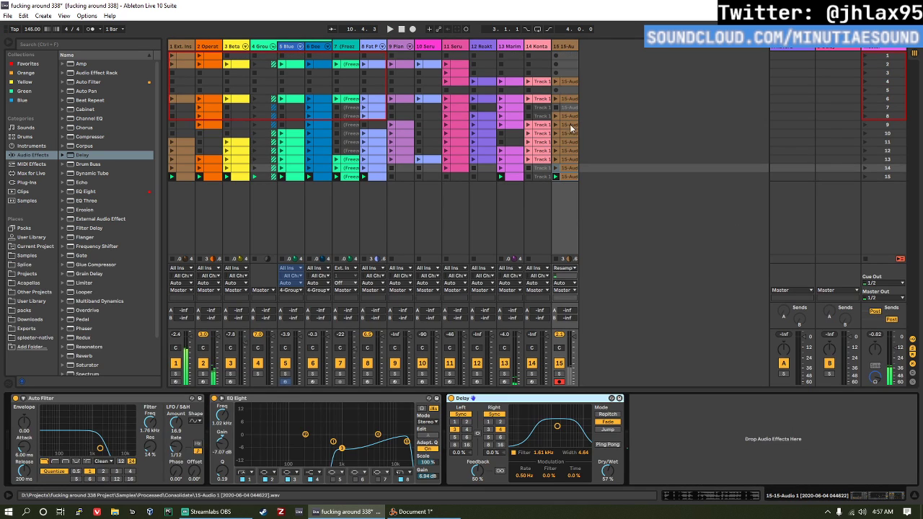
left_click(569, 179)
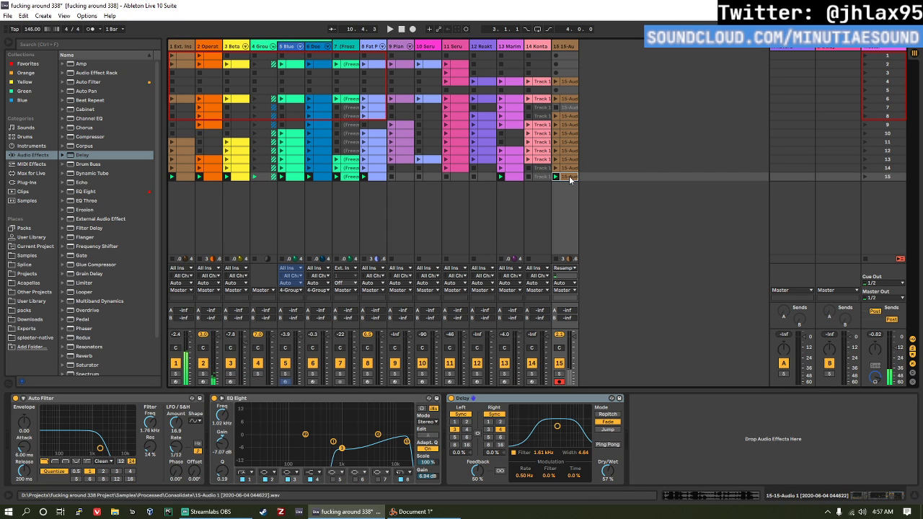
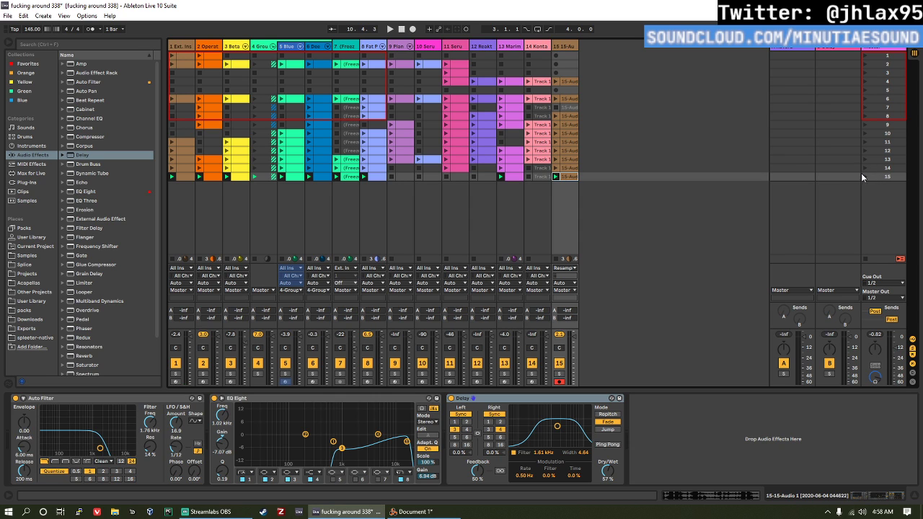
Step: Compare scenes 14 and 15 in playback, viewing the track 13 Marimba devices, and set the master volume to -0.5 dB
left_click(866, 169)
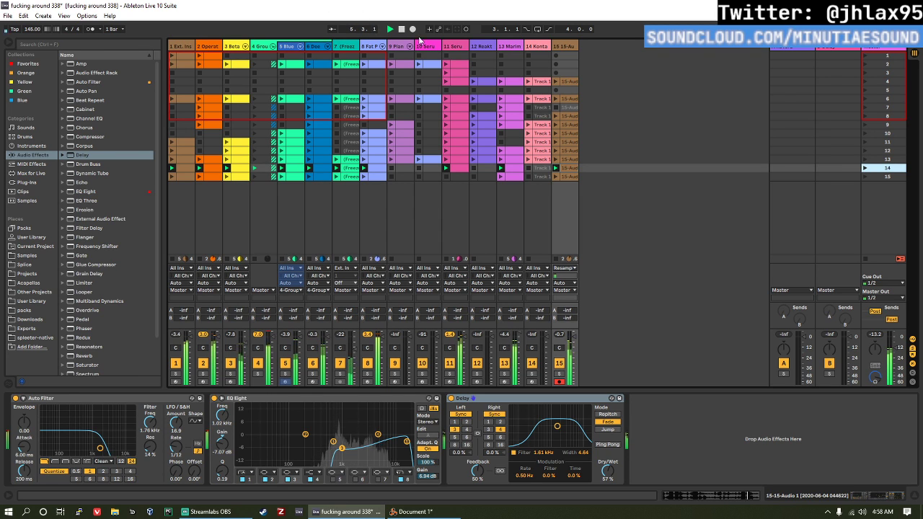
left_click(518, 54)
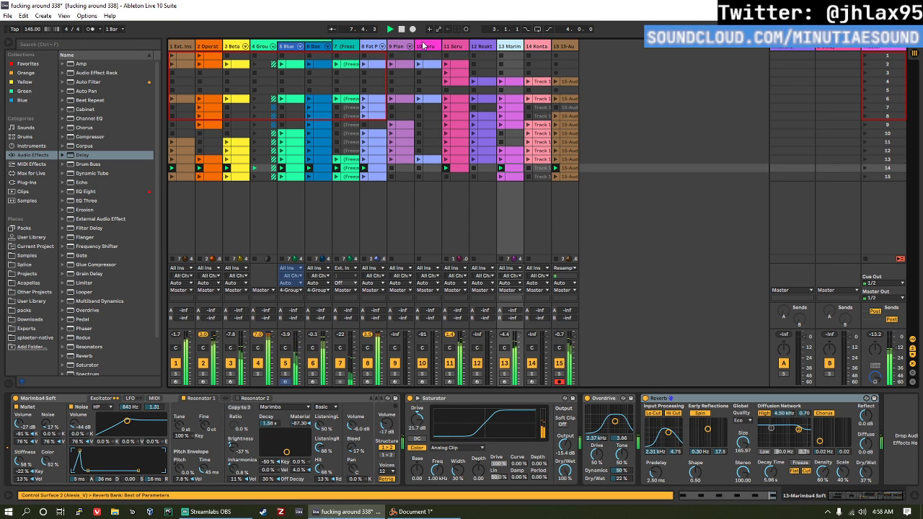
left_click(865, 177)
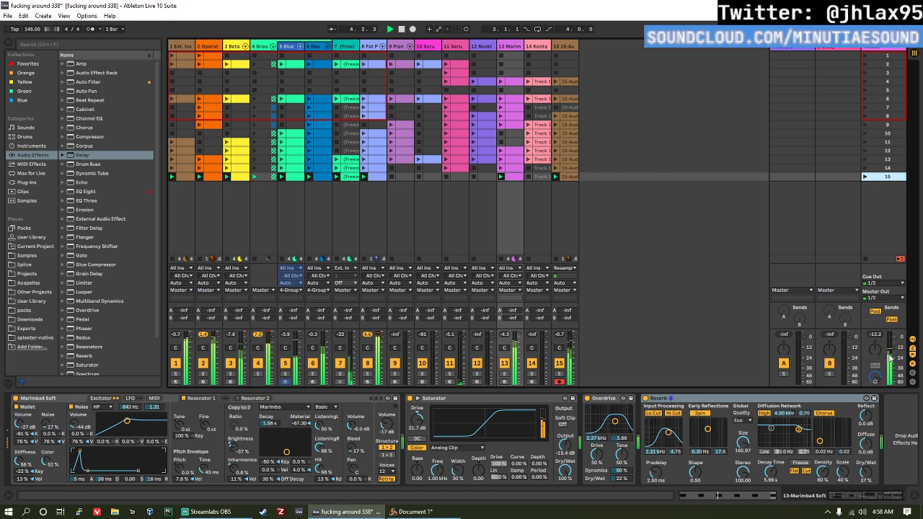
left_click_drag(890, 354, 891, 338)
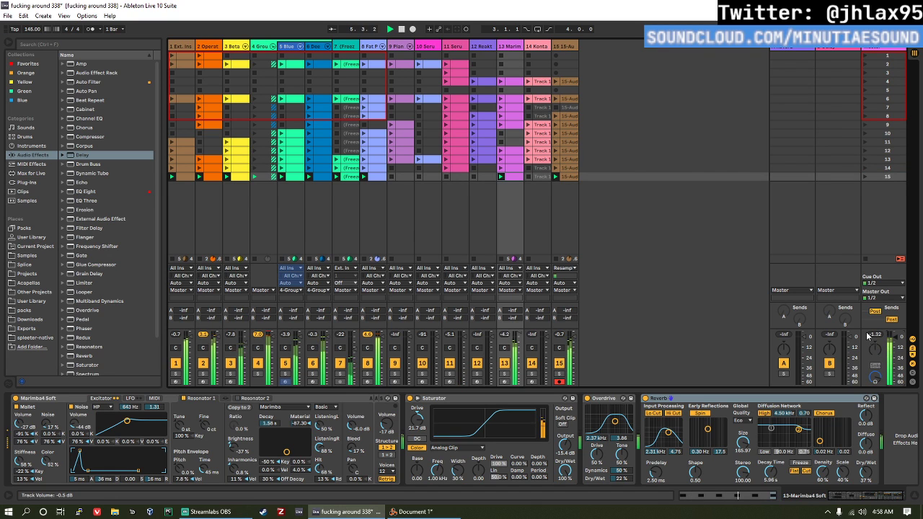
Step: Audition scenes 3, 2, 6, 7, 8 and 9 one after another
left_click(867, 74)
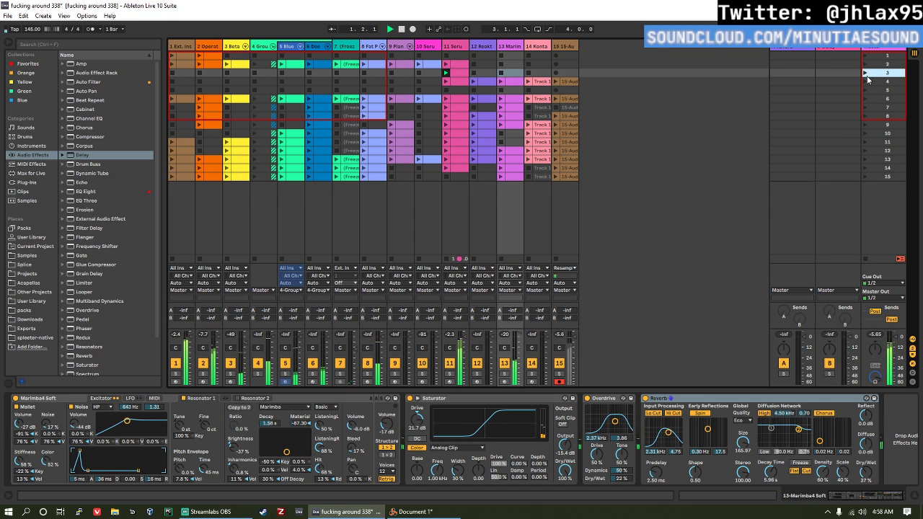
left_click(865, 65)
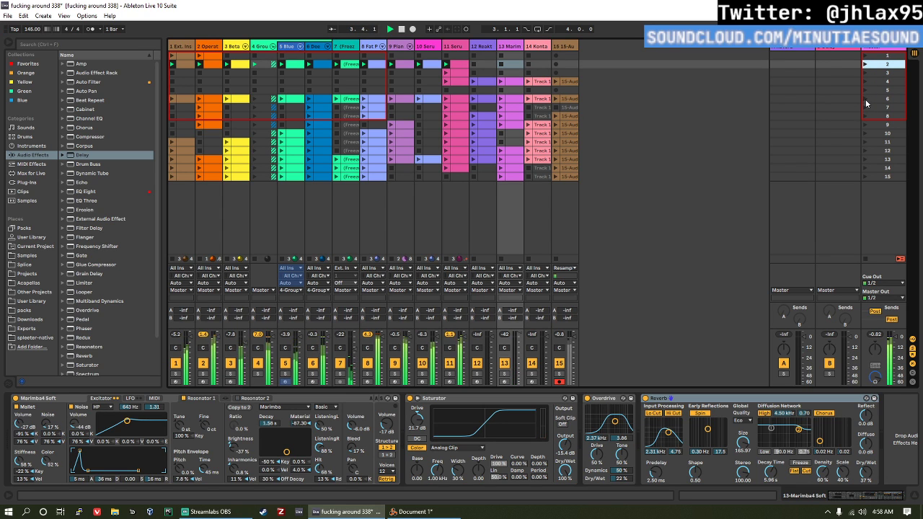
left_click(865, 98)
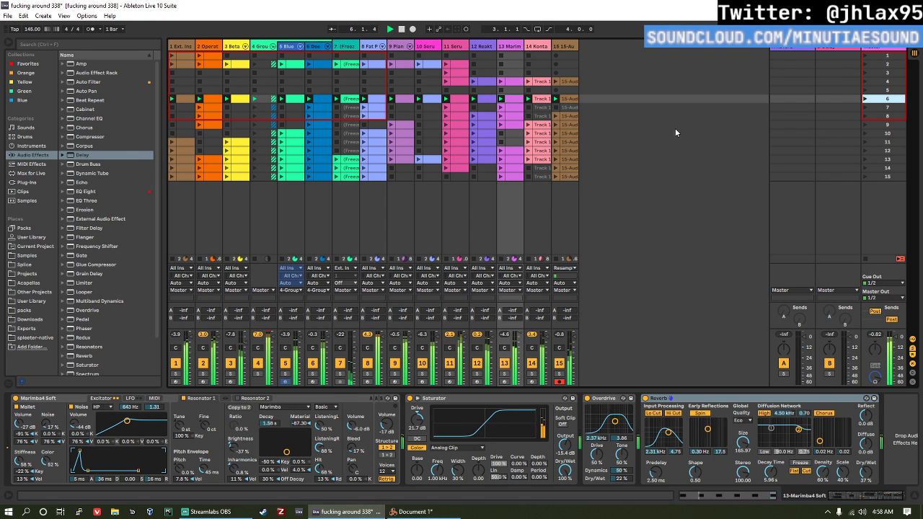
left_click(864, 108)
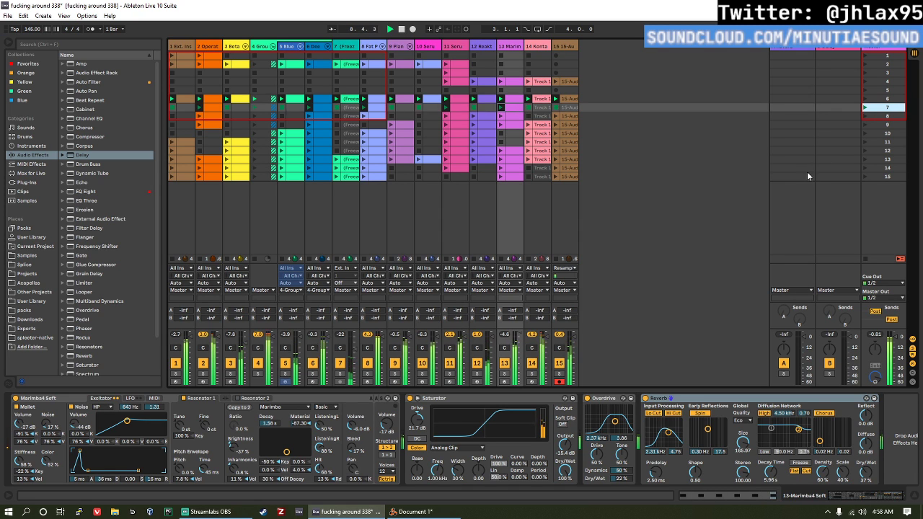
left_click(866, 117)
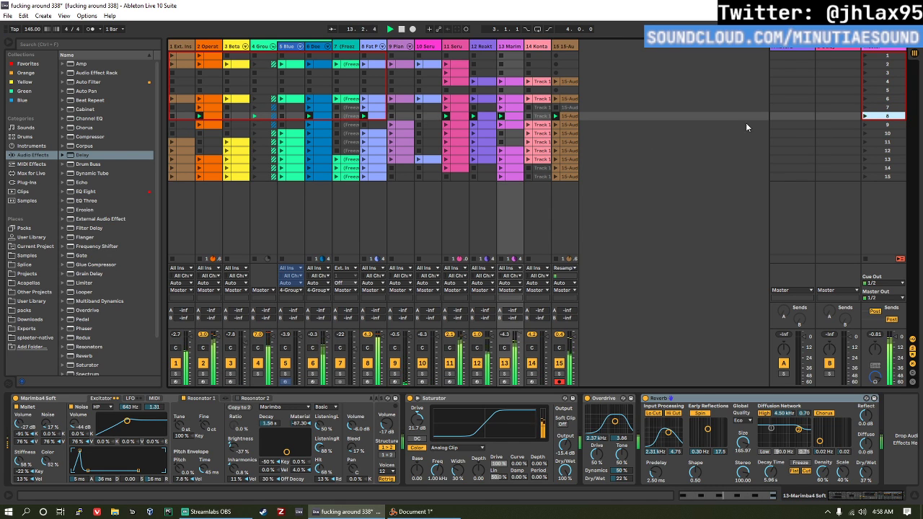
left_click(864, 126)
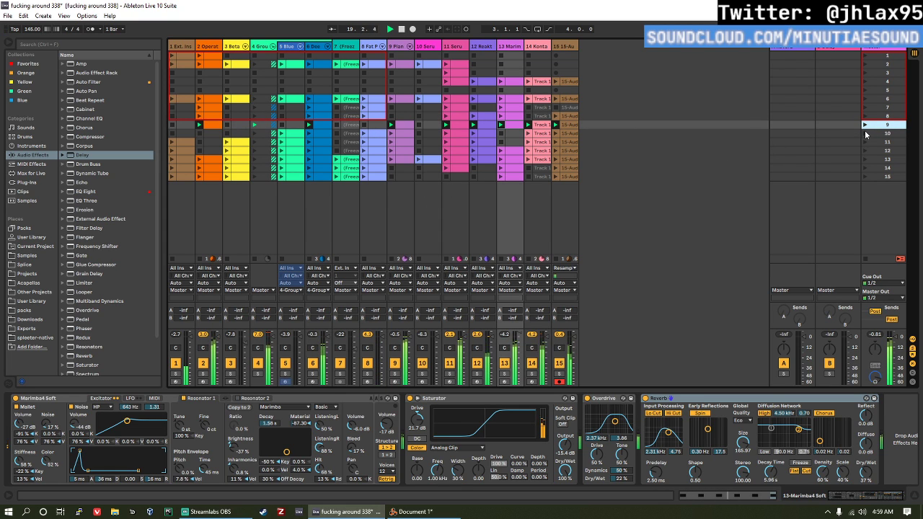
Step: Adjust a control in the track 11 Serum device chain and show the Master track's device chain
left_click(464, 45)
left_click_drag(103, 416, 110, 410)
left_click(877, 49)
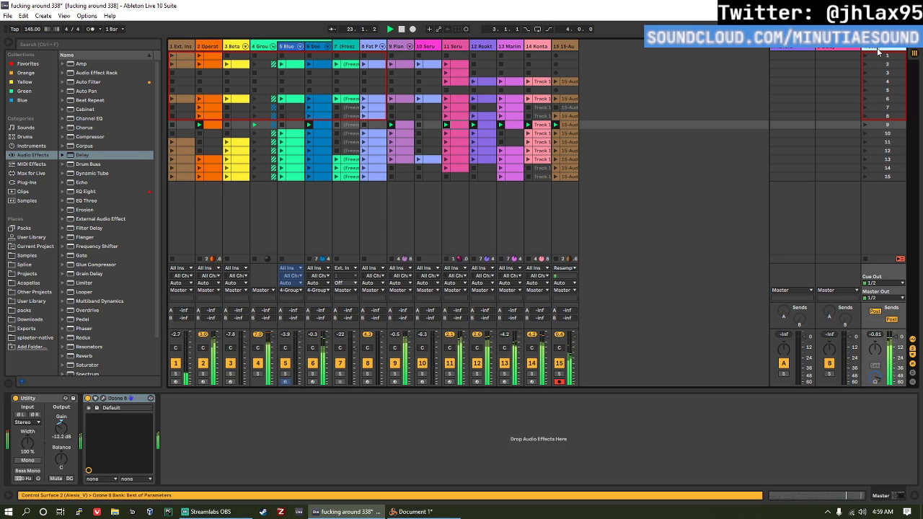
Step: Play scenes 10 through 15 in sequence to check how the sections follow each other
left_click(865, 133)
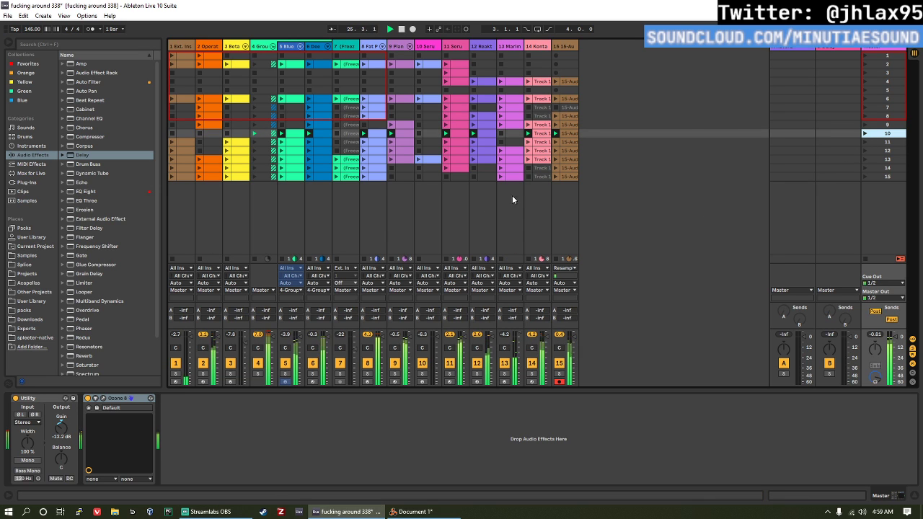
left_click(865, 142)
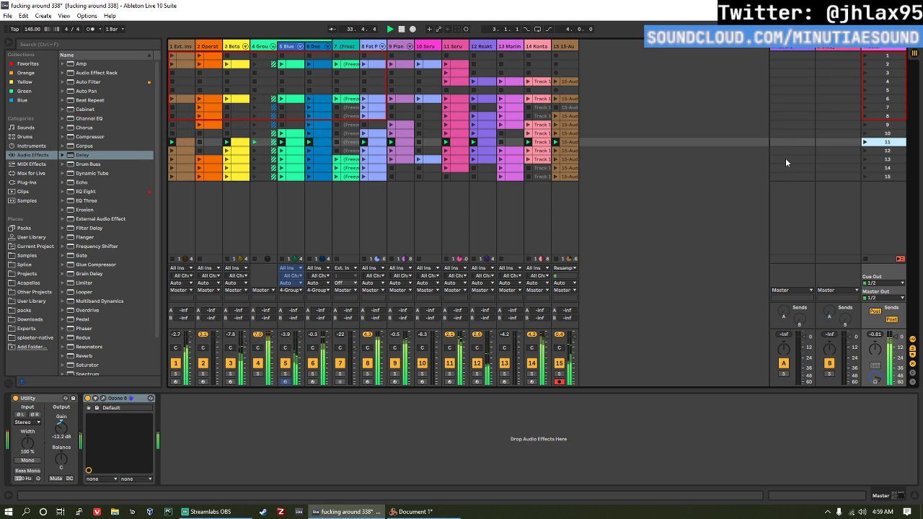
left_click(865, 150)
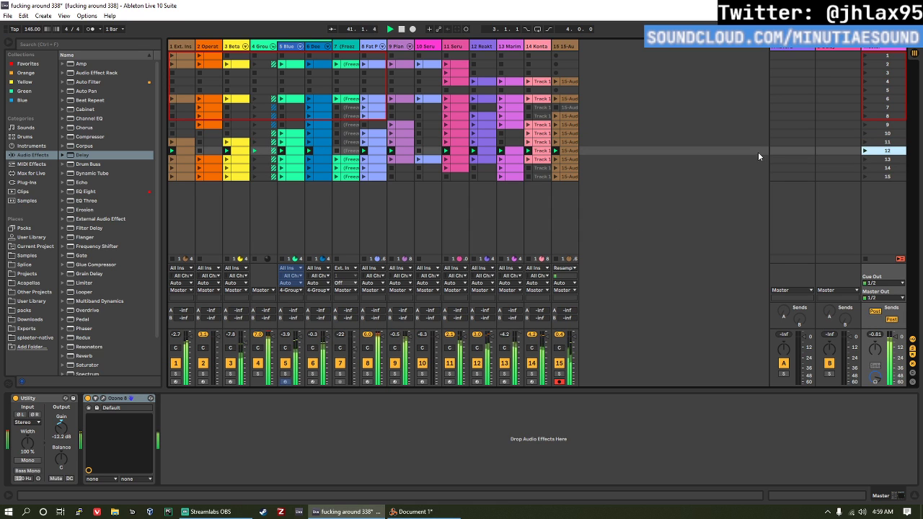
left_click(865, 159)
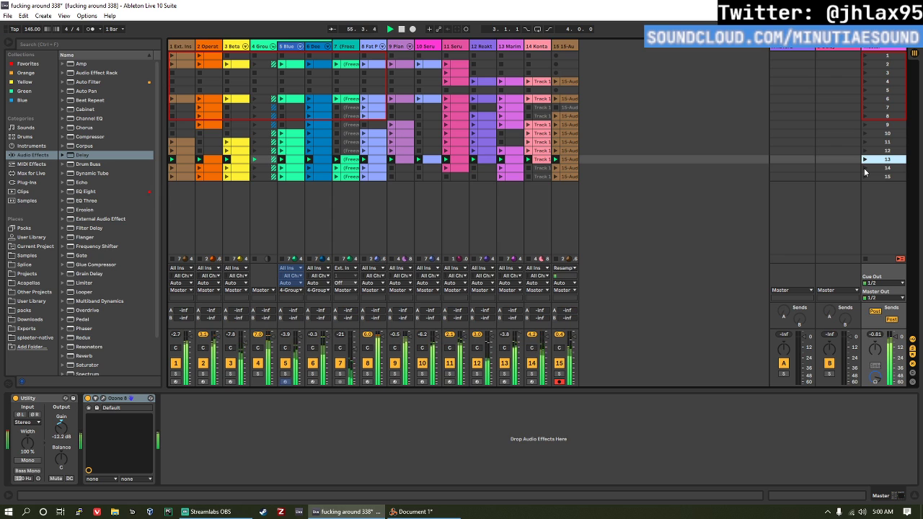
left_click(865, 168)
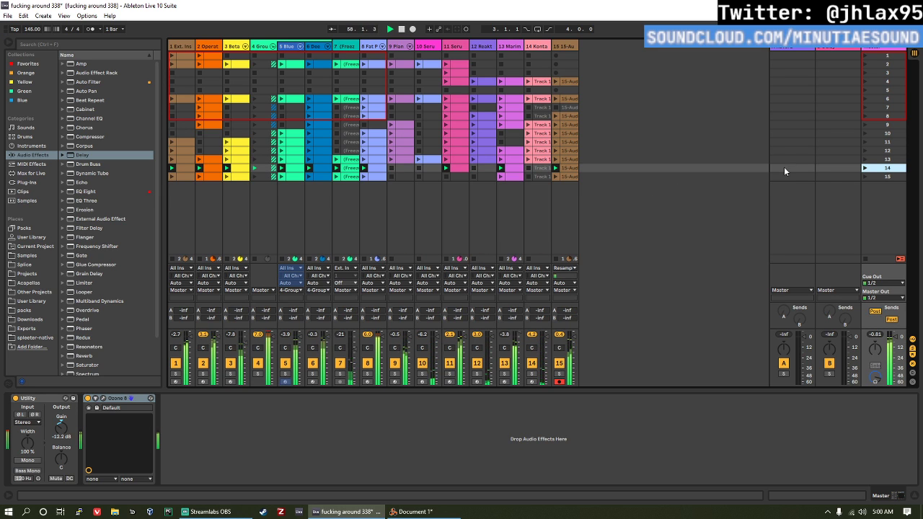
left_click(864, 176)
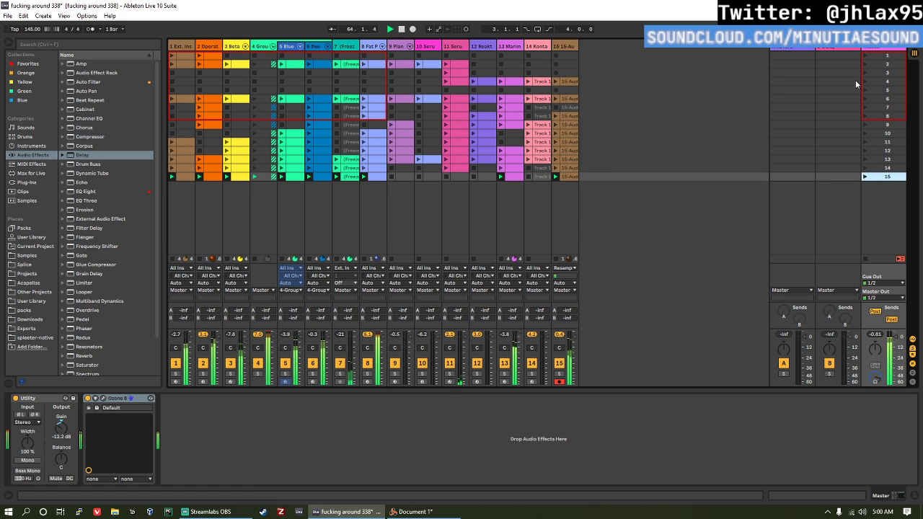
Step: Audition scenes 6, 4 and 13, and lower the master volume to -21.0 dB
left_click(868, 101)
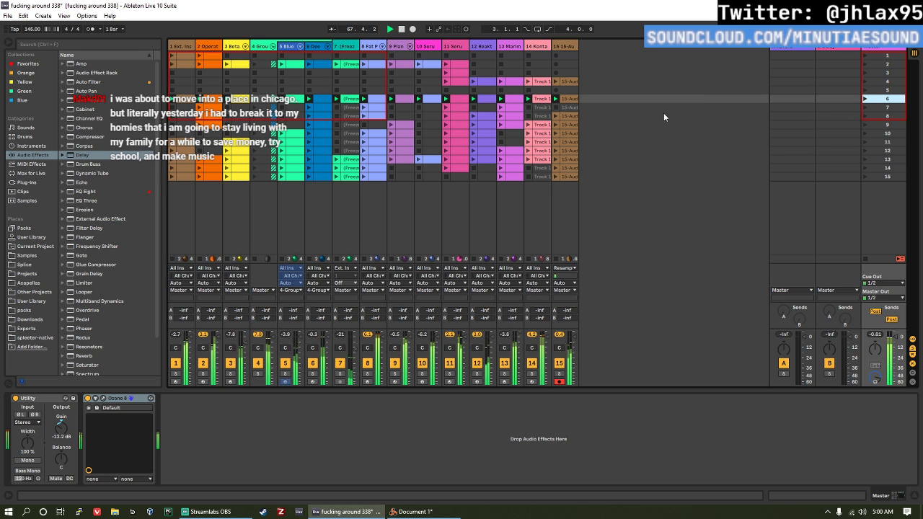
left_click(868, 82)
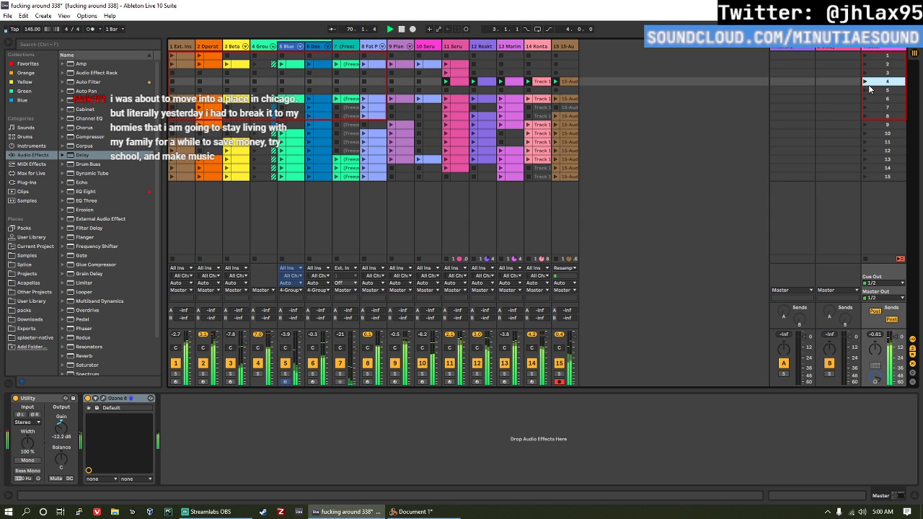
left_click(866, 159)
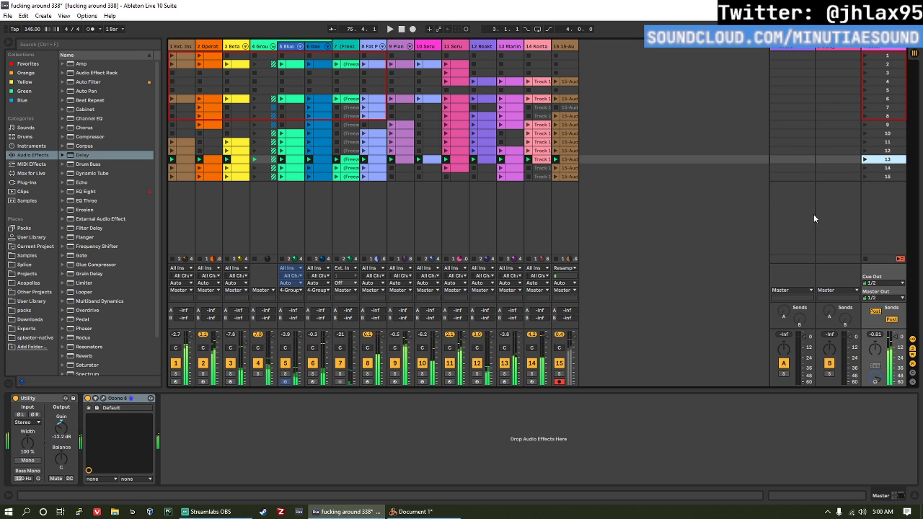
left_click_drag(895, 338, 896, 355)
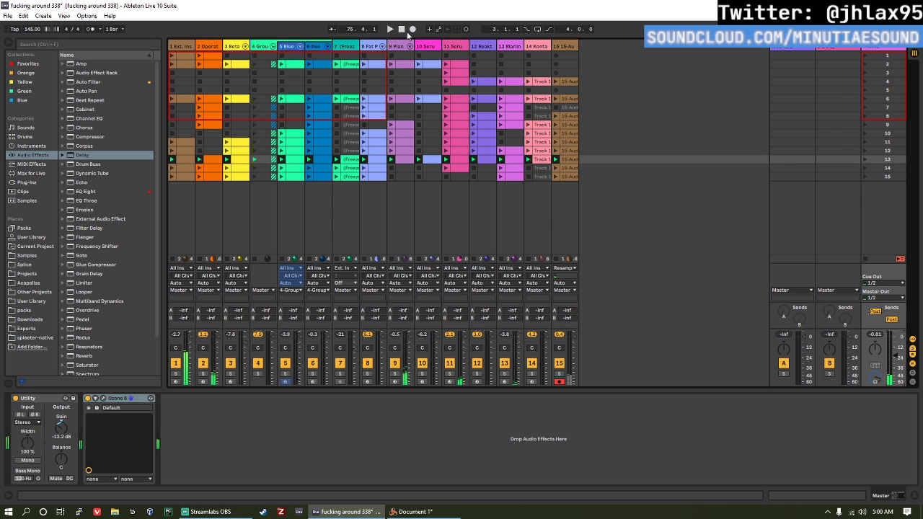
Step: Look over the Arrangement View and the options available for scene 10 in Session View
key("Tab")
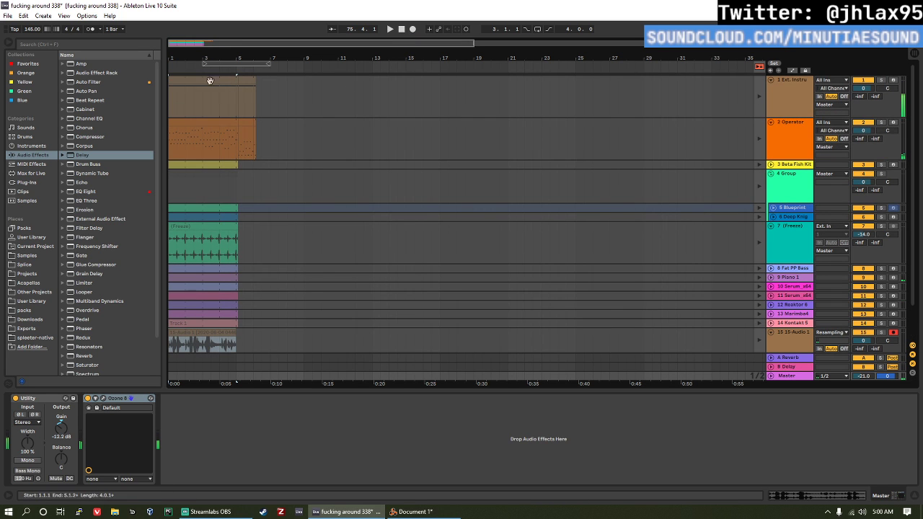
key("Tab")
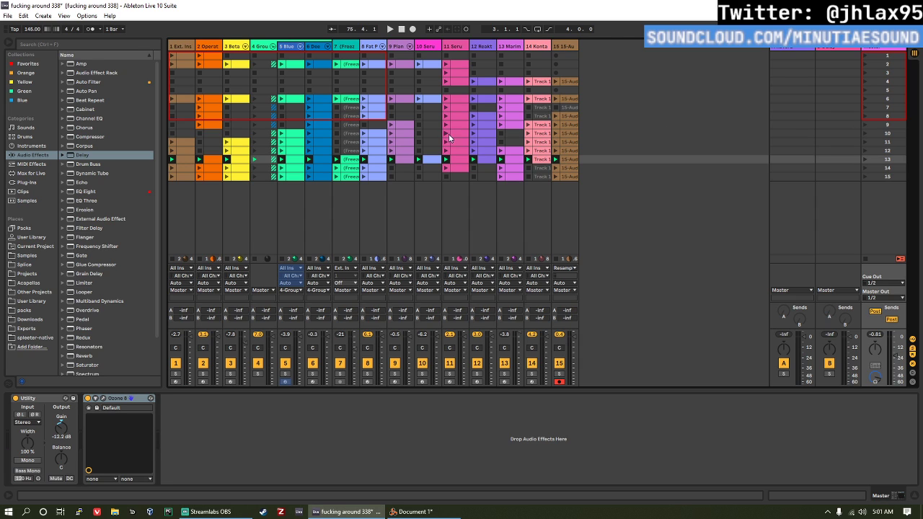
right_click(882, 133)
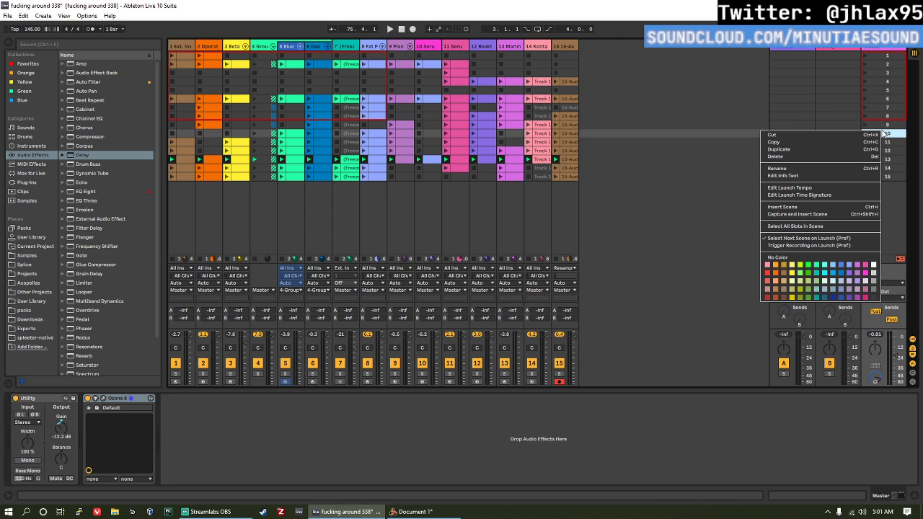
left_click(838, 166)
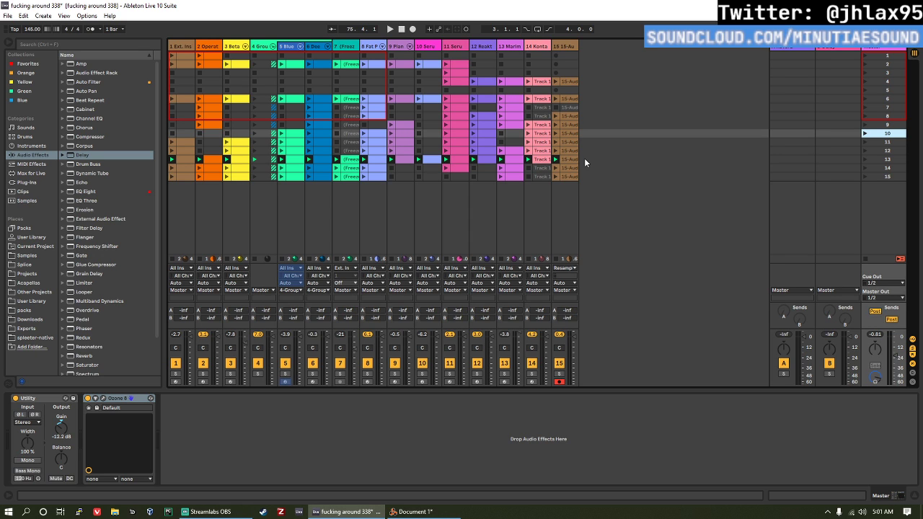
Step: In the Arrangement View, select bars 3 to 5 of the Operator and Ext. Instrument tracks and review the clip options
key("Tab")
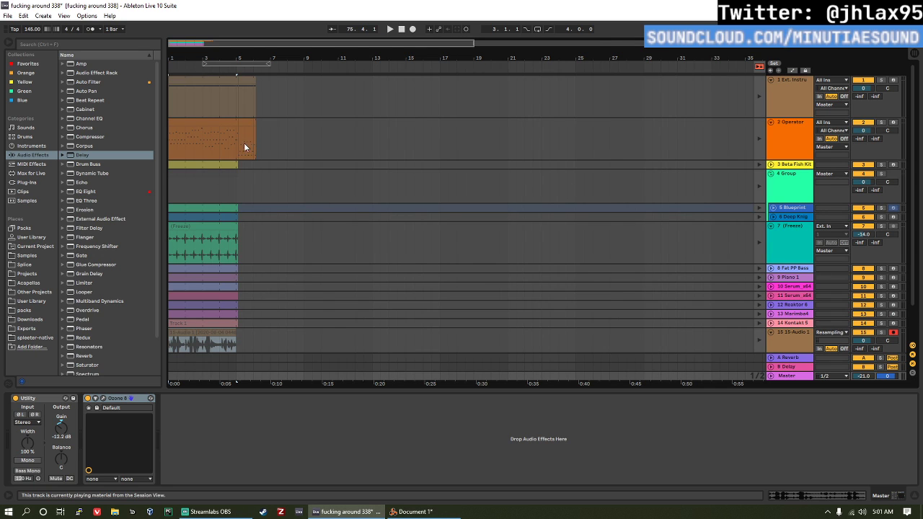
left_click_drag(244, 144, 204, 137)
right_click(203, 137)
key("Escape")
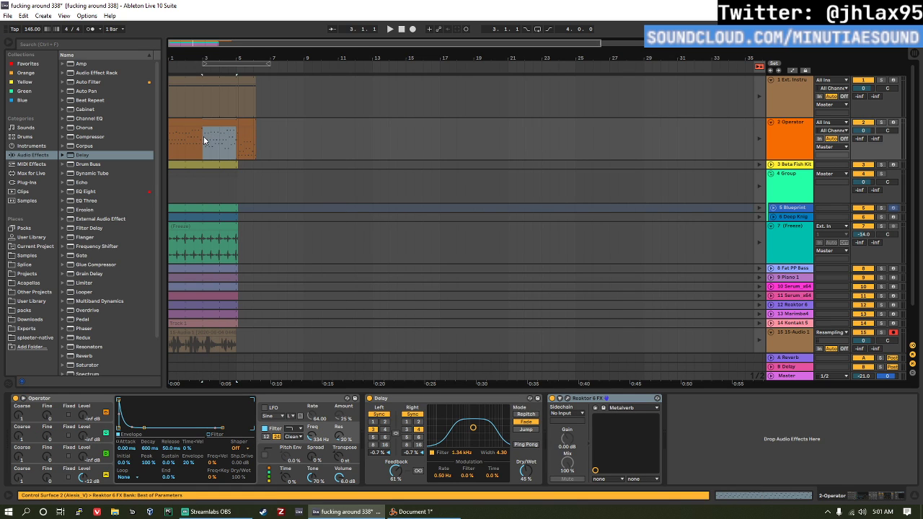
left_click(201, 104)
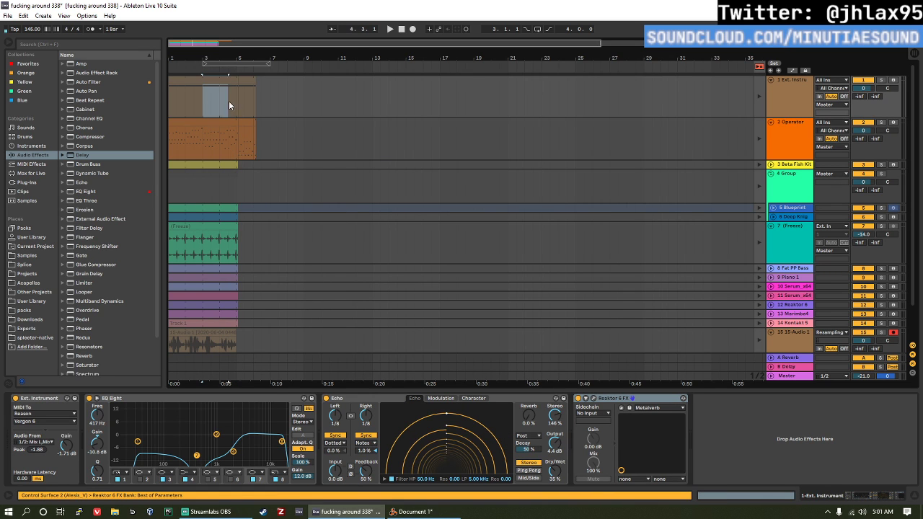
mouse_move(228, 105)
left_mouse_down()
mouse_move(243, 100)
mouse_move(230, 97)
left_mouse_up()
right_click(230, 96)
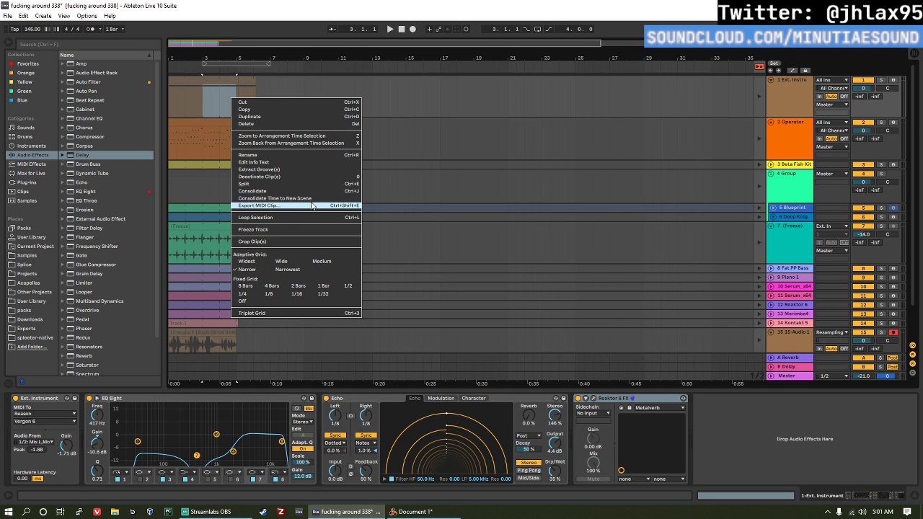
left_click(185, 88)
left_click(201, 108)
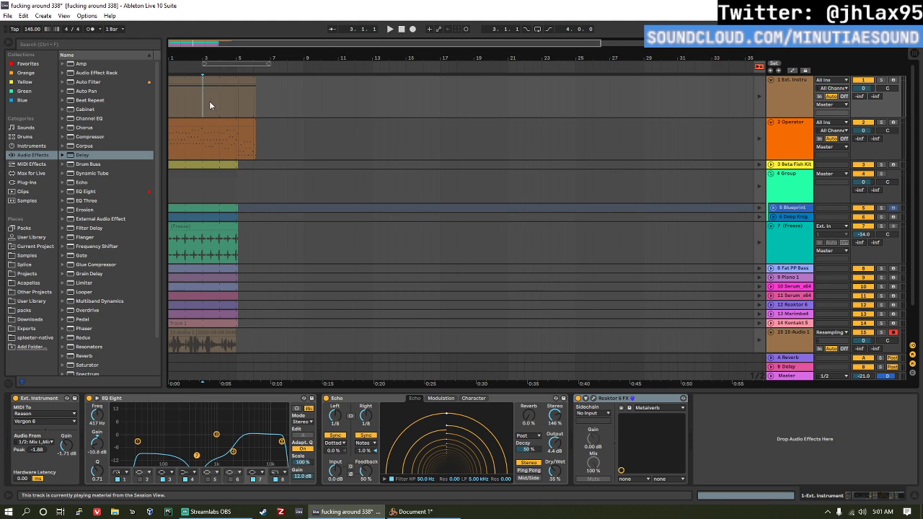
Step: Select bars 3 to 5 of the track 4 group in Arrangement View, and return to Session View to start playback
key("Tab")
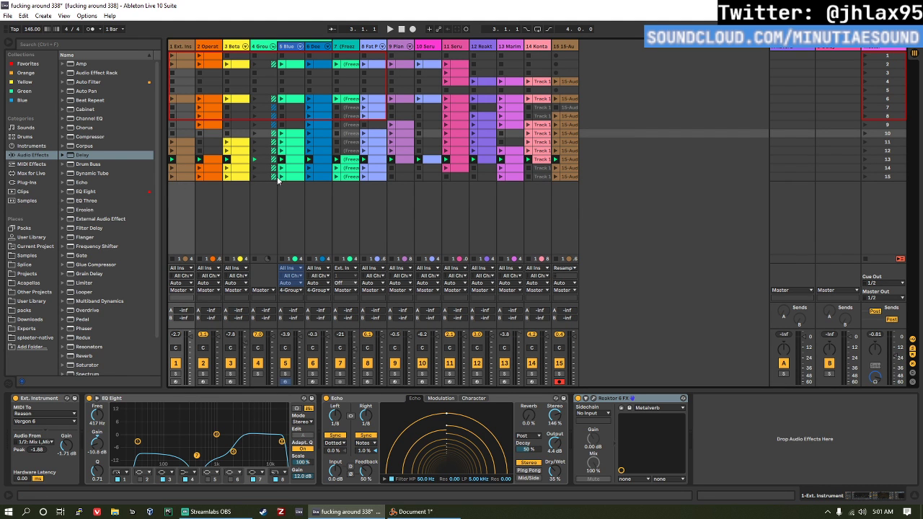
key("Tab")
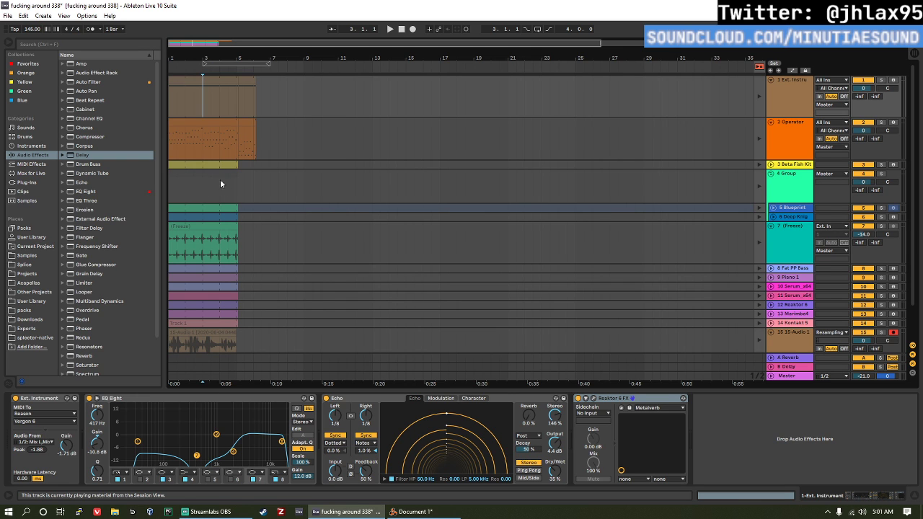
left_click_drag(203, 185, 236, 182)
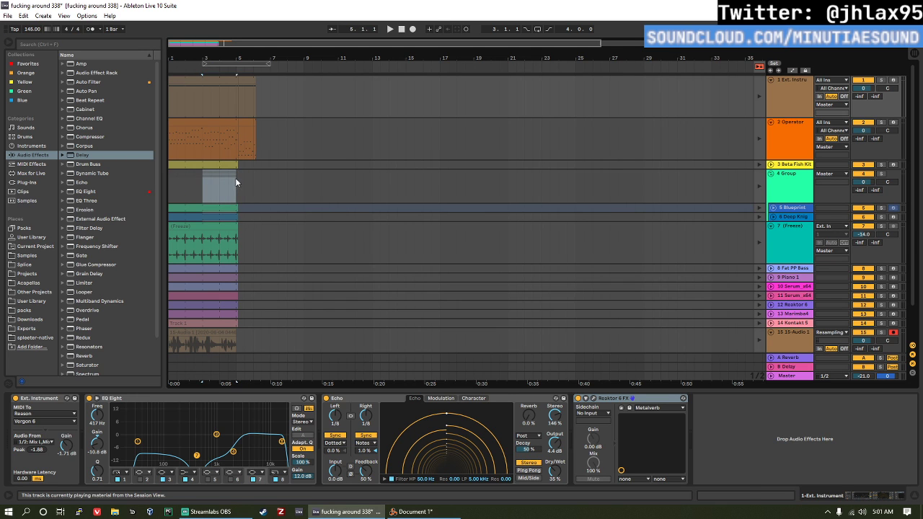
key("Tab")
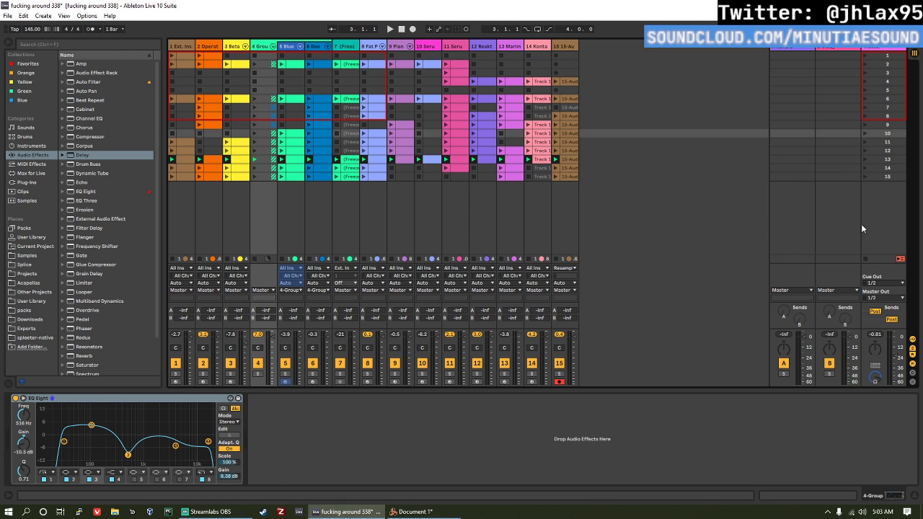
key("space")
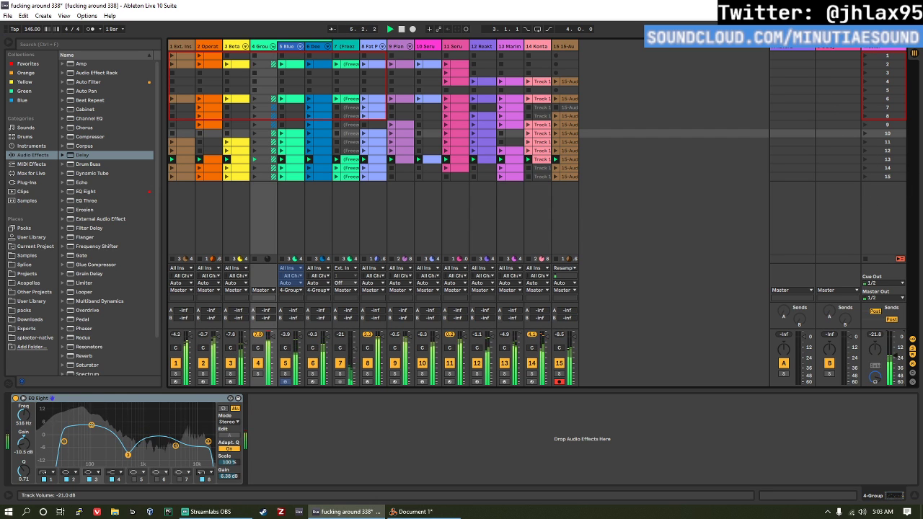
Step: Reset the master volume to 0.0 dB and launch scene 6 in Session View
left_click_drag(895, 355, 894, 340)
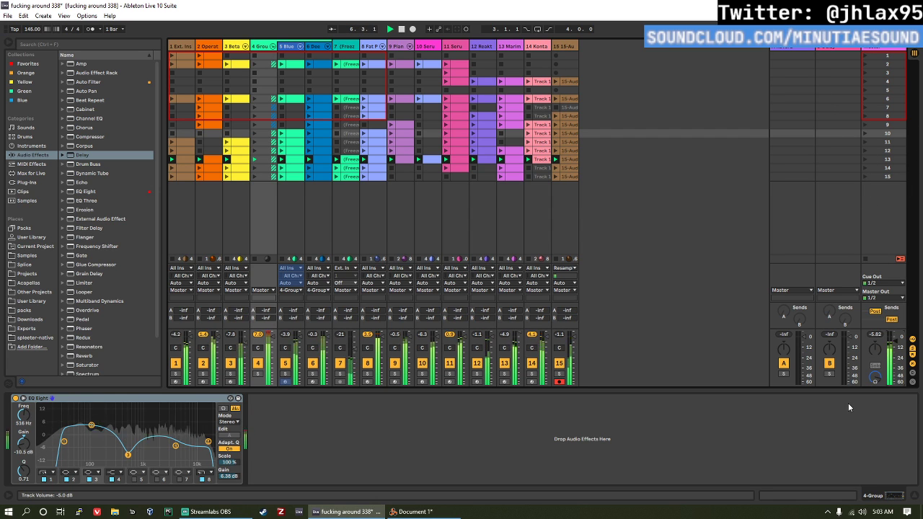
key("Delete")
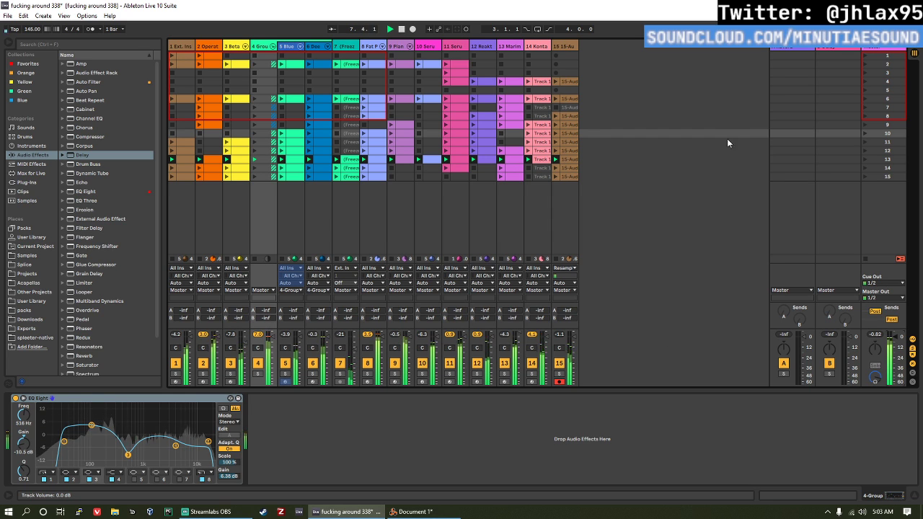
left_click(863, 98)
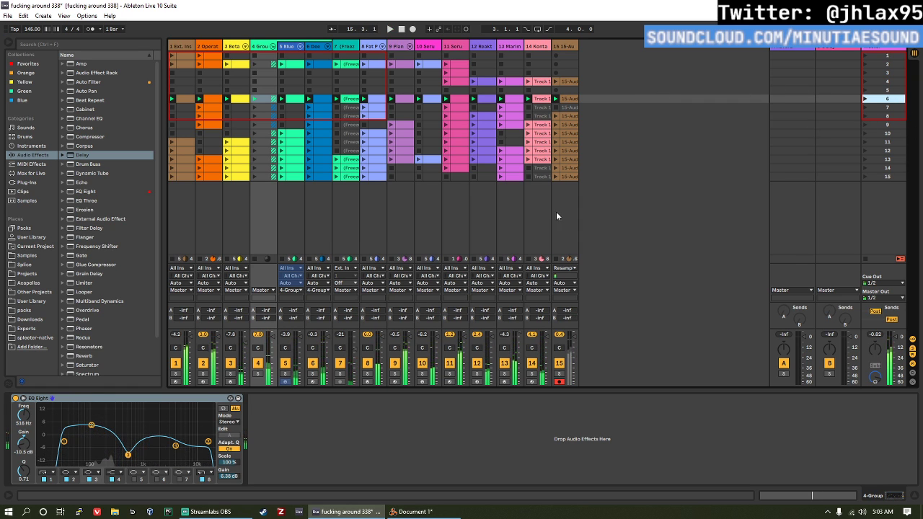
Step: Stop playback, delete all clips in bars 1 to 7 of the Arrangement View, and return the playhead to the start
key("Tab")
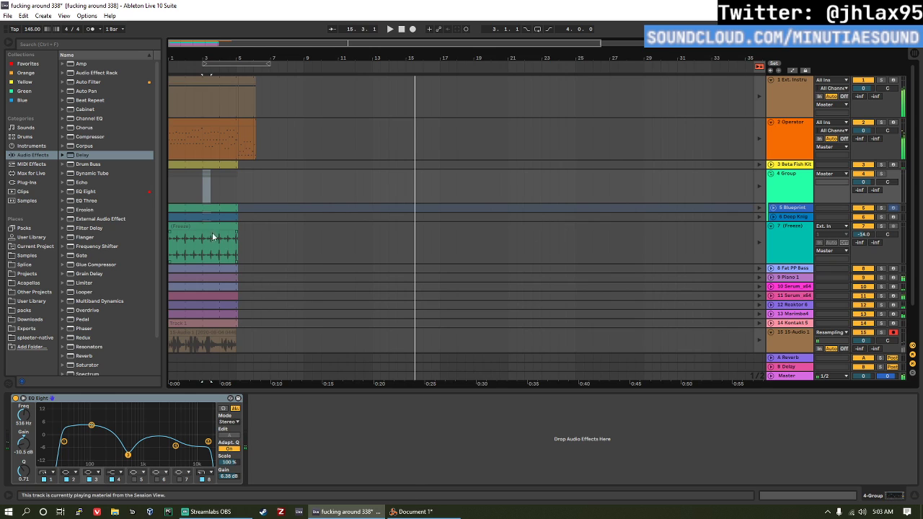
left_click(401, 30)
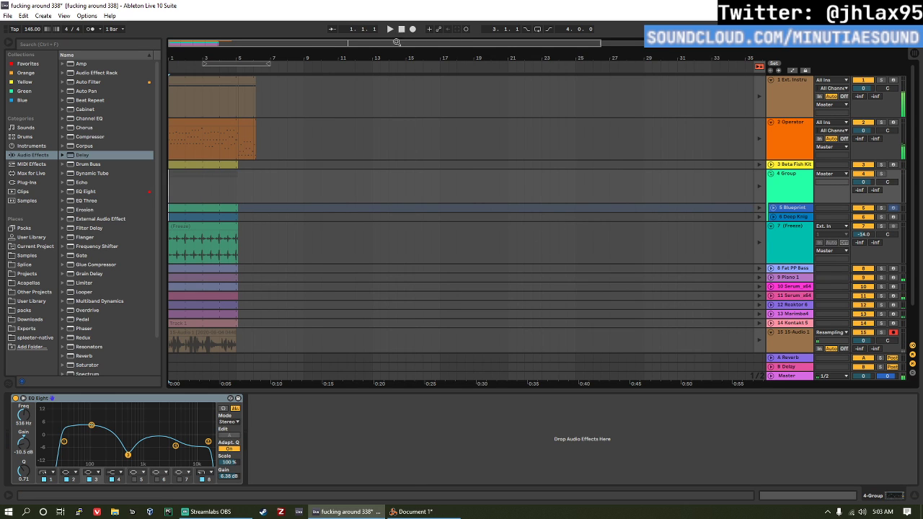
left_click(178, 80)
scroll(222, 194, "down", 2)
left_click(271, 304, "shift")
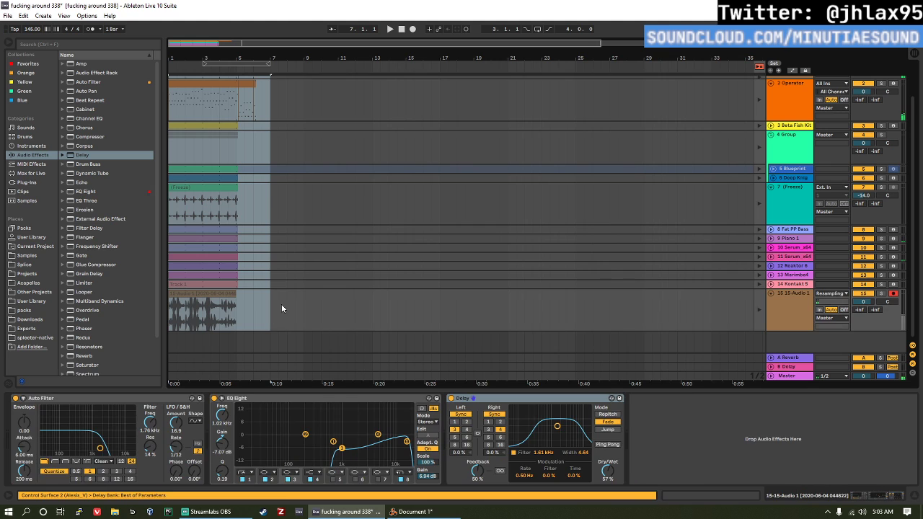
key("Delete")
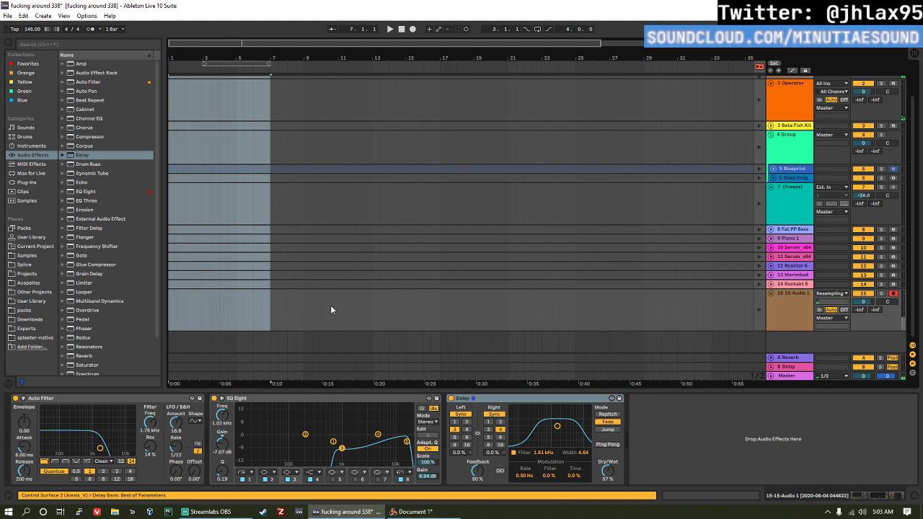
left_click(382, 172)
left_click(402, 29)
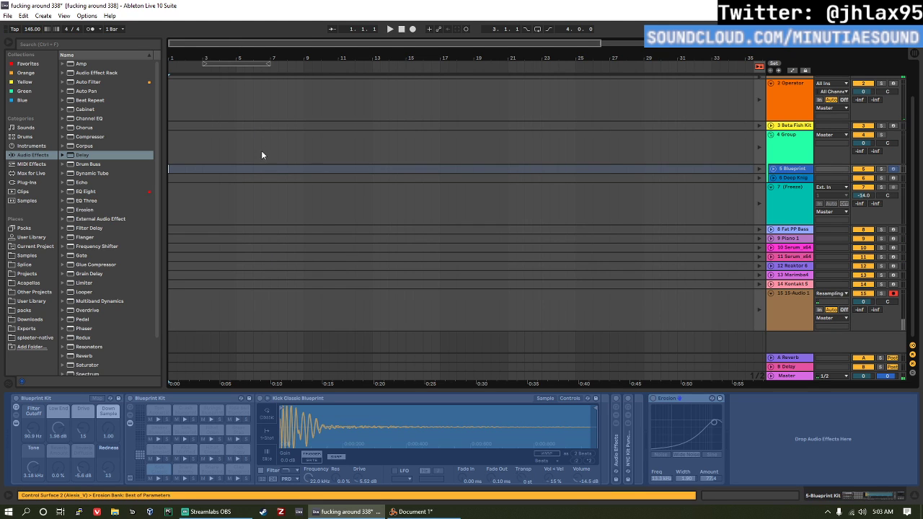
Step: Start recording from Session View into the arrangement, launching scenes 1, 2, 4, 5 and 6 in order, and check the recorded clips
key("Tab")
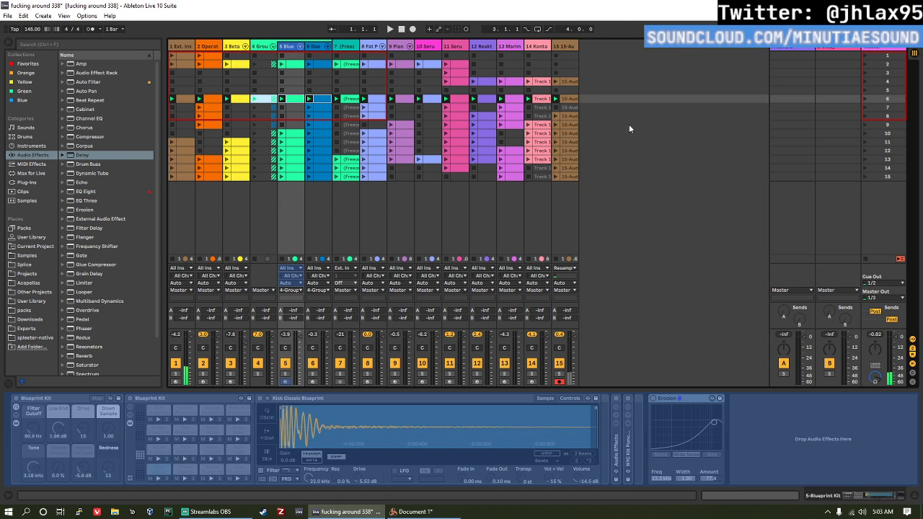
left_click(413, 29)
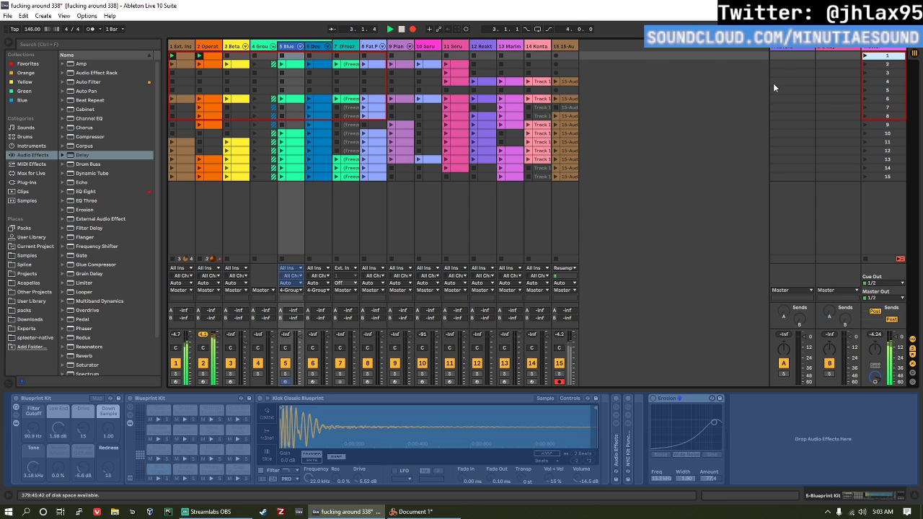
left_click(865, 65)
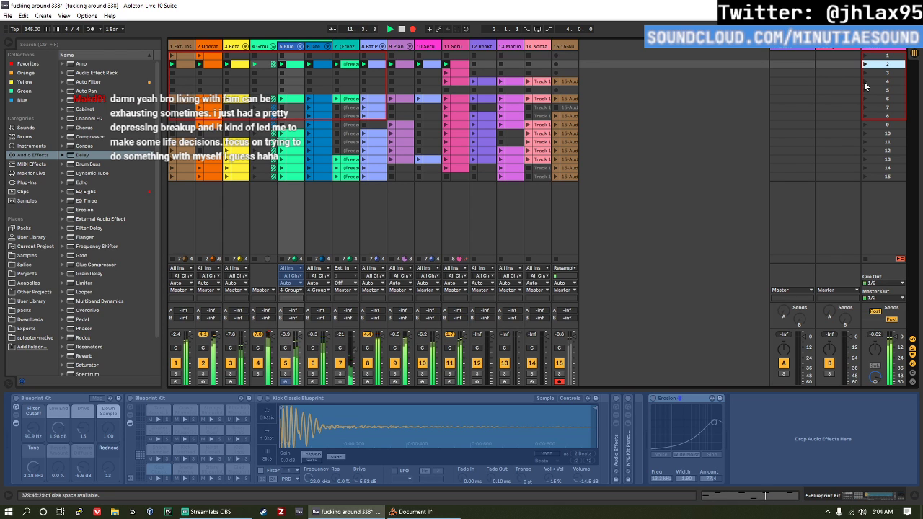
left_click(865, 81, "shift")
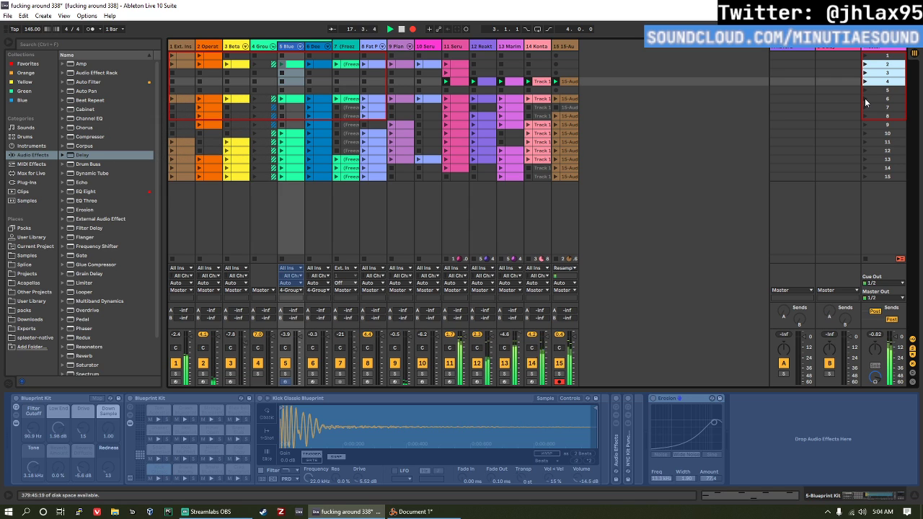
left_click(865, 90)
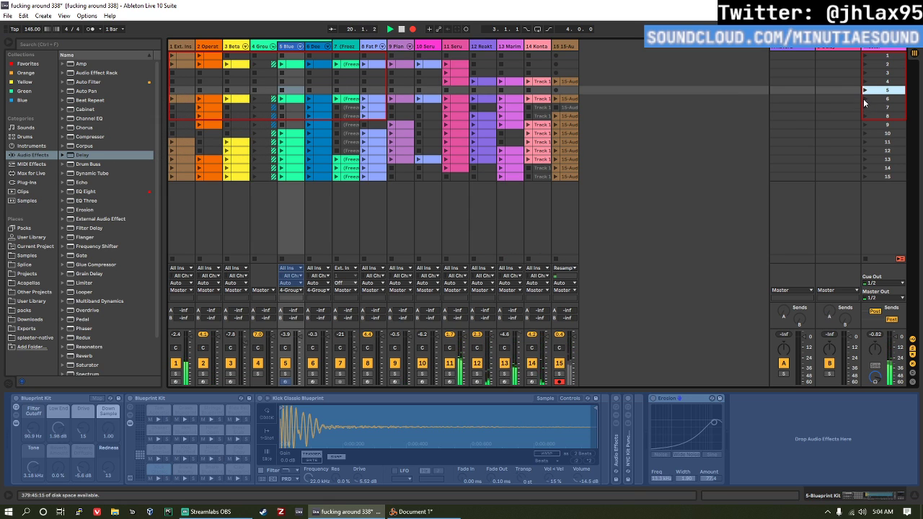
left_click(864, 98)
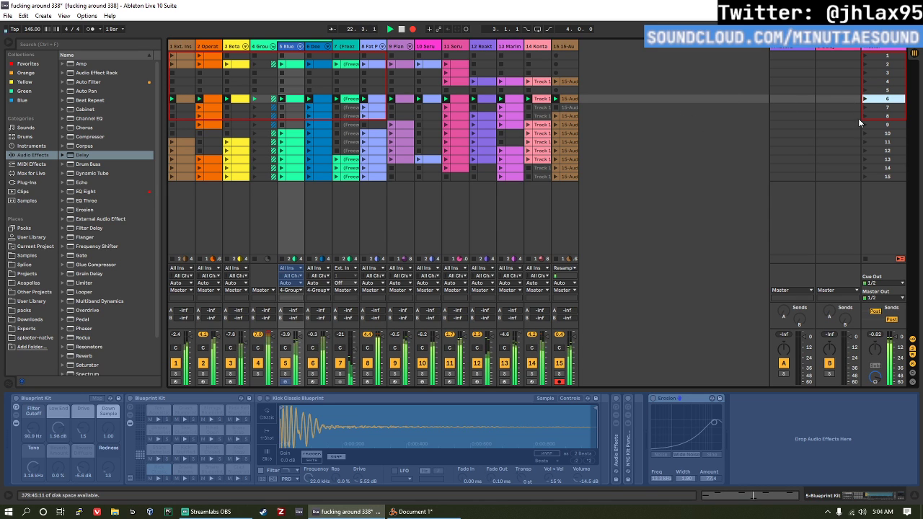
key("Tab")
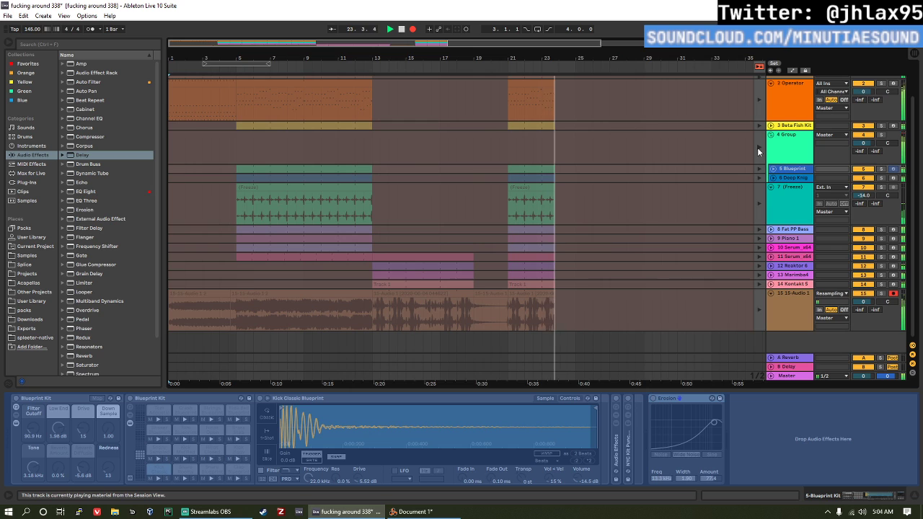
key("Tab")
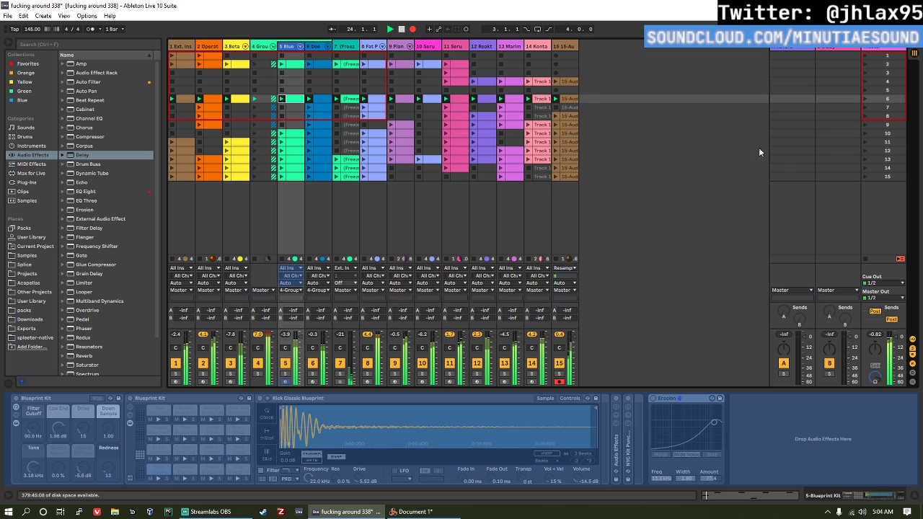
Step: Continue the arrangement recording by launching scenes 7 through 13 one after another
left_click(866, 109)
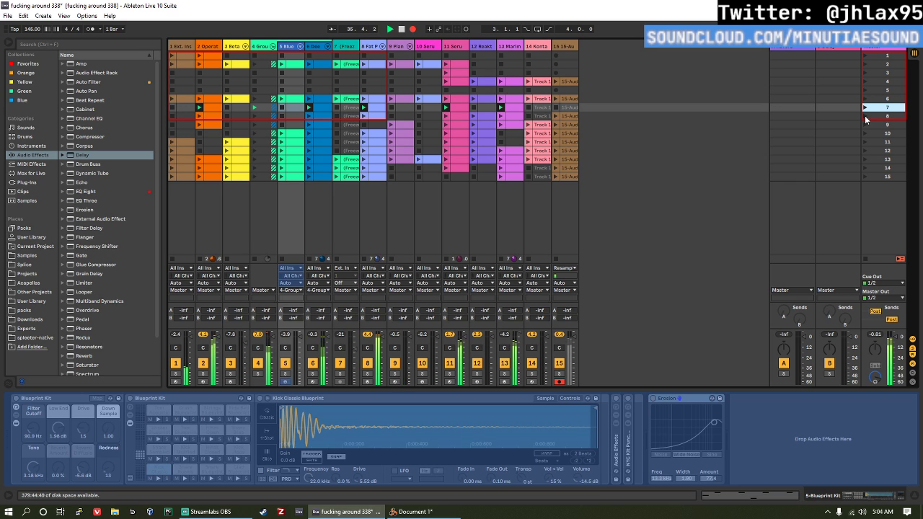
left_click(864, 115)
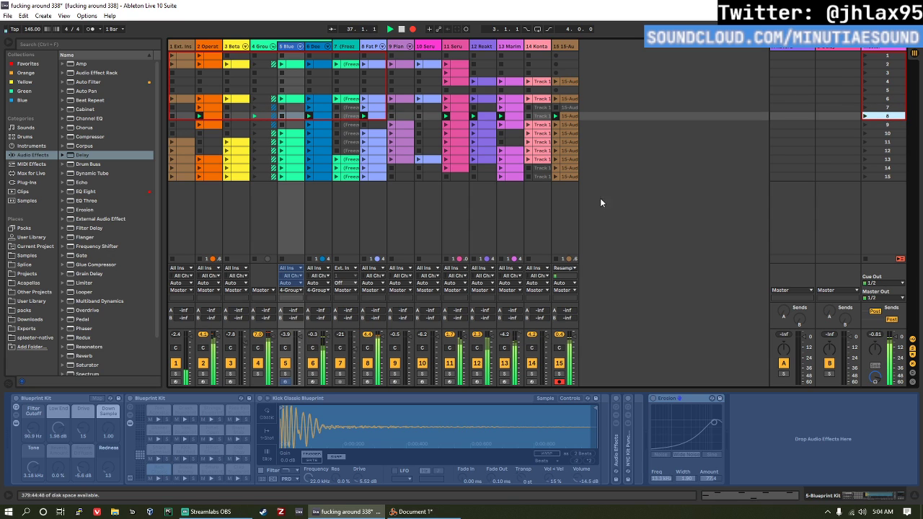
left_click(866, 126)
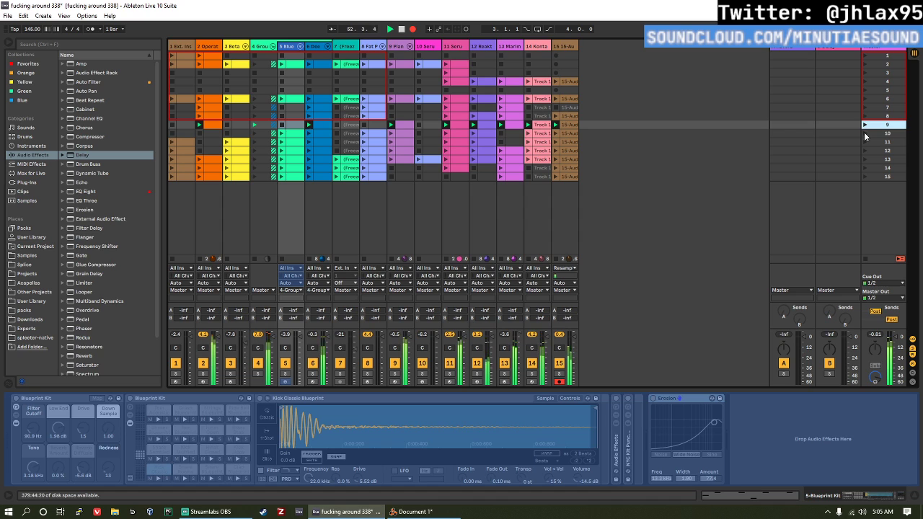
left_click(865, 133)
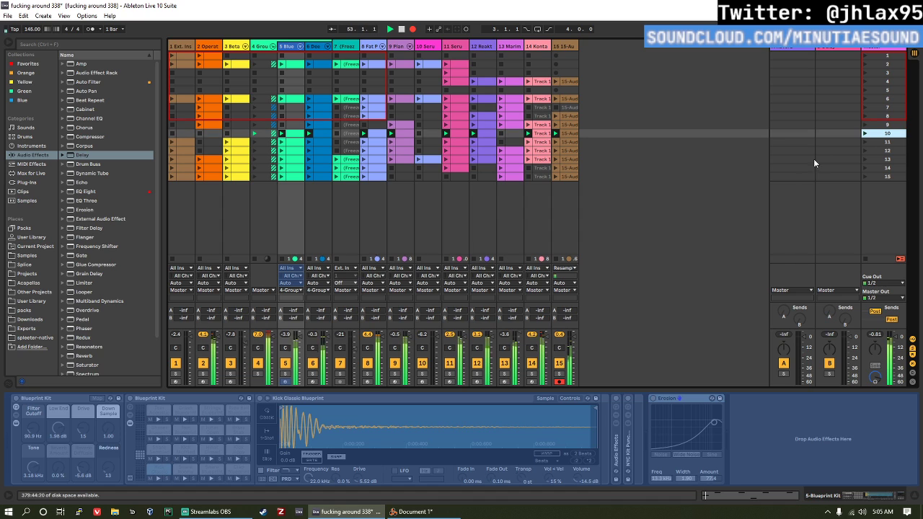
left_click(865, 142)
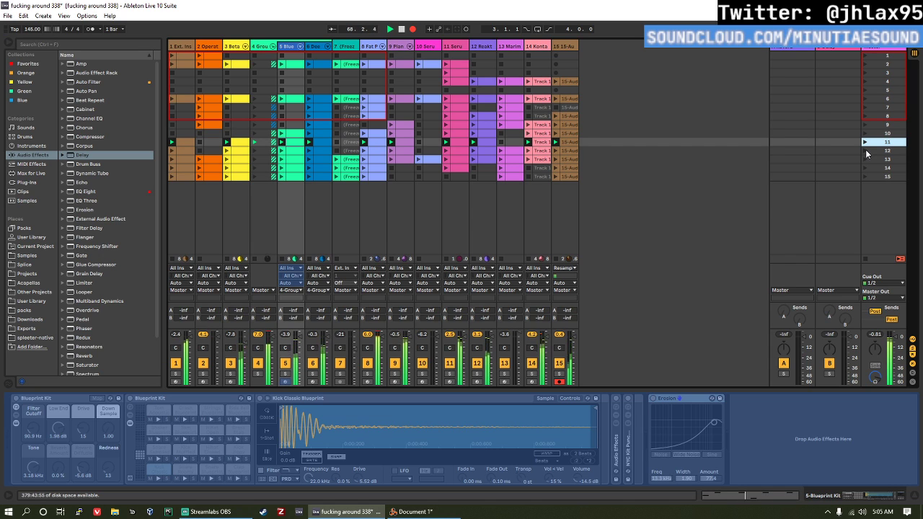
left_click(865, 149)
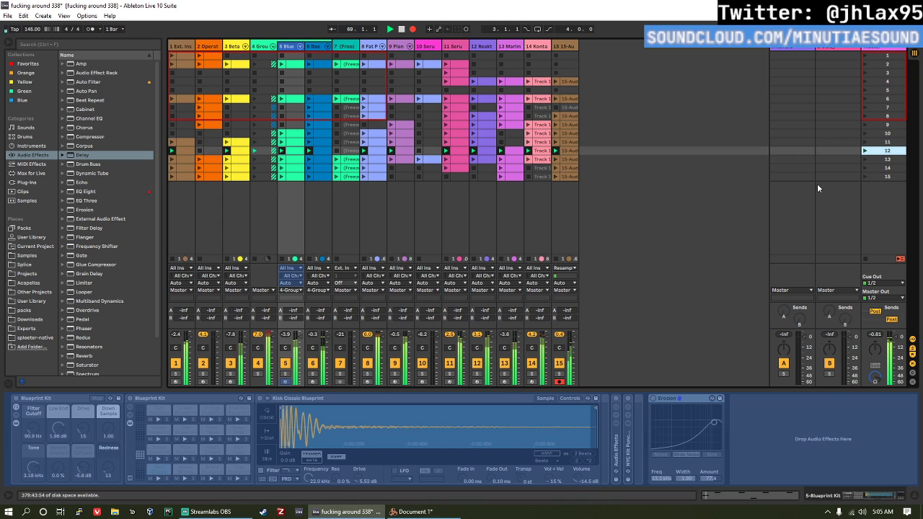
left_click(867, 160)
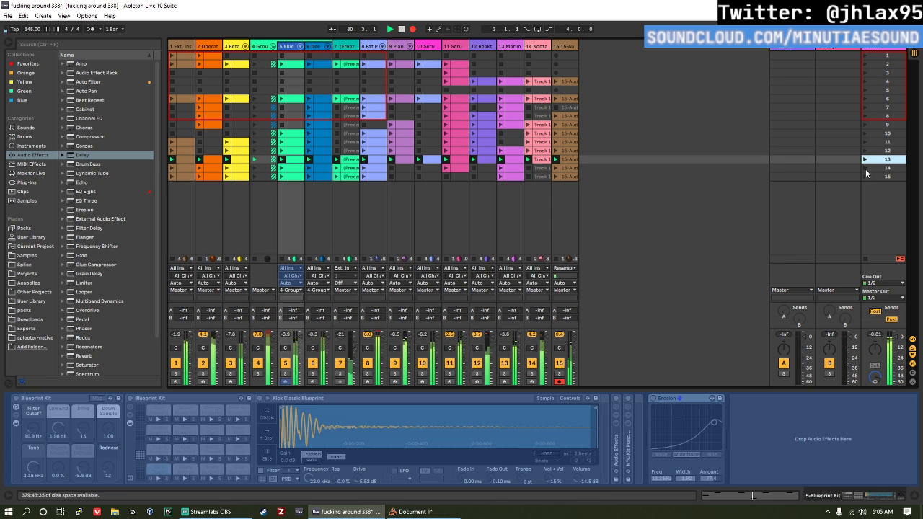
Step: Record a short break with empty scene 5, followed by scenes 14 and 15
left_click(865, 90)
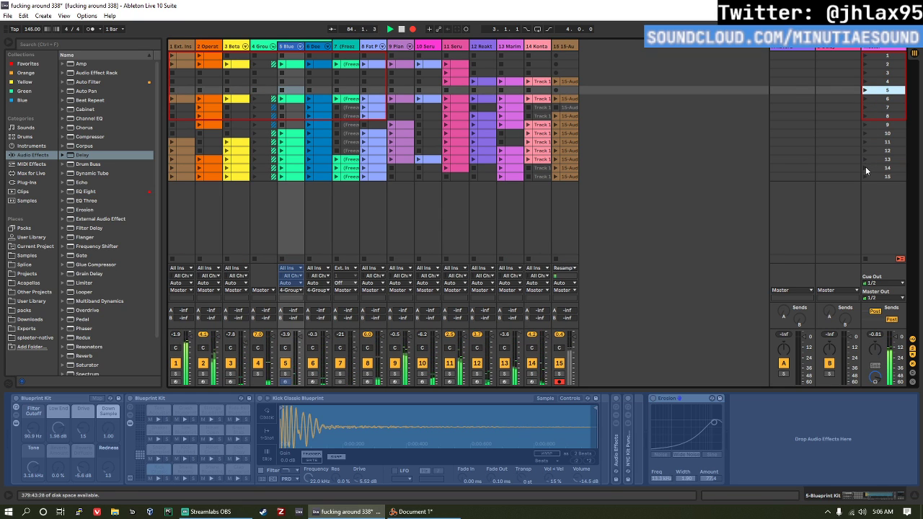
left_click(865, 167)
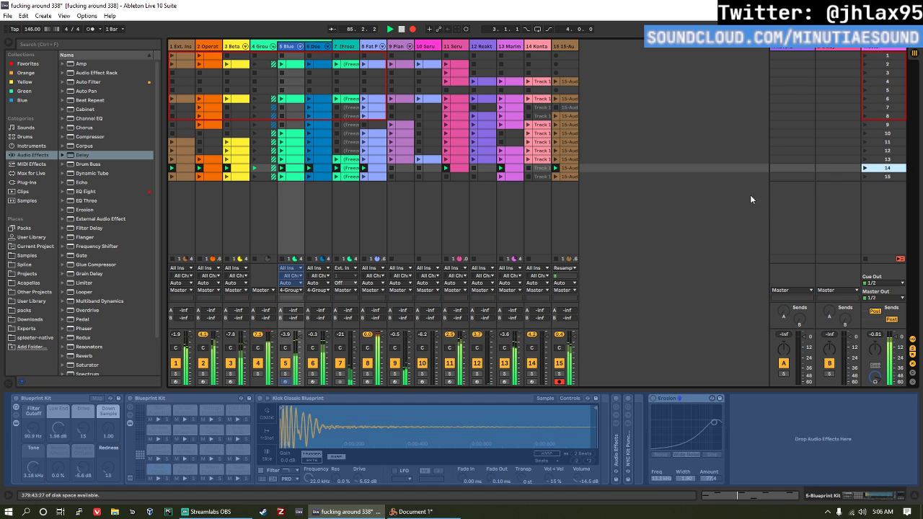
left_click(866, 177)
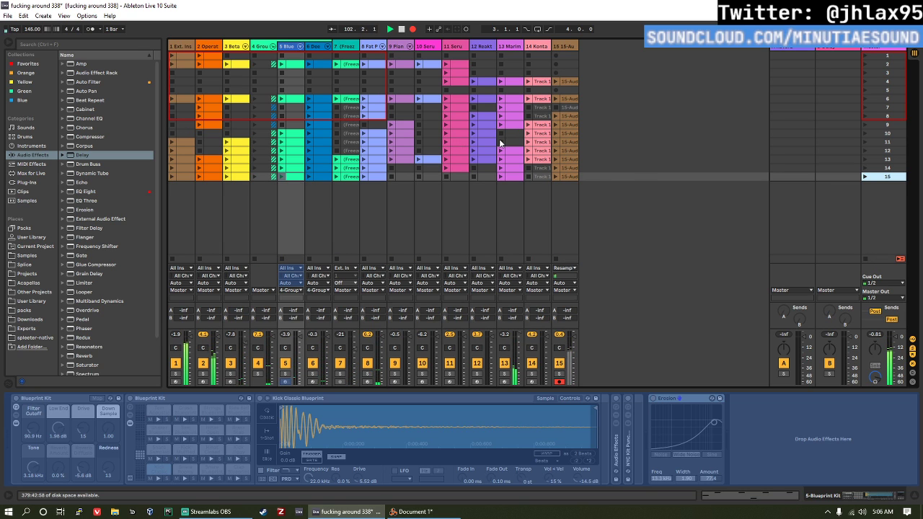
Step: Show the full recorded performance in Arrangement View and switch all tracks back to playing the arrangement
key("Tab")
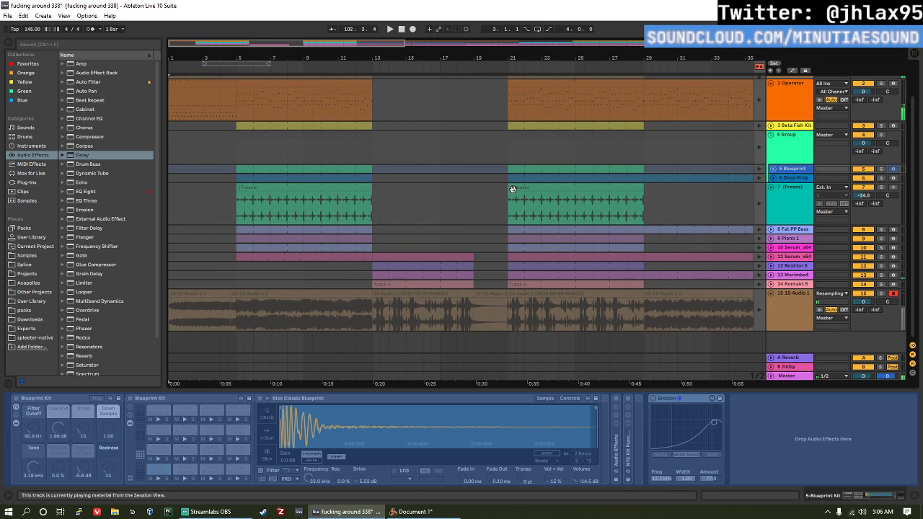
scroll(653, 258, "down", 3)
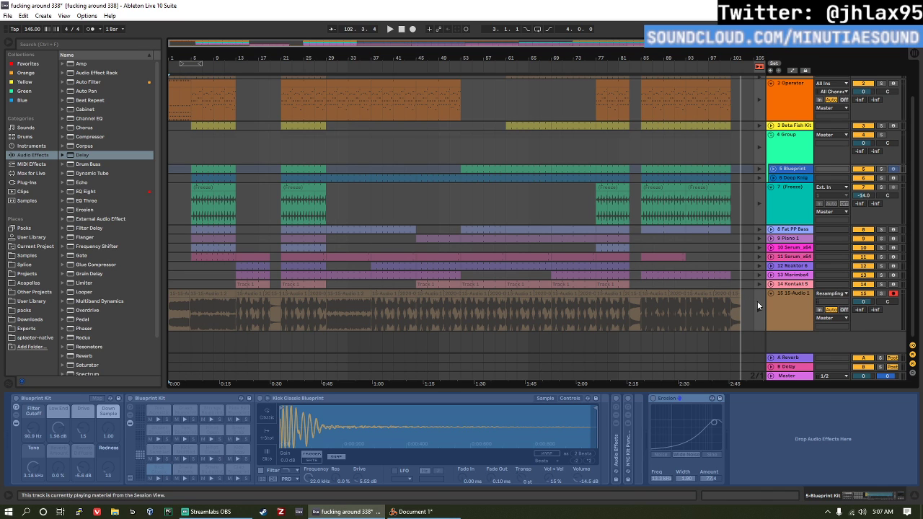
left_click(762, 66)
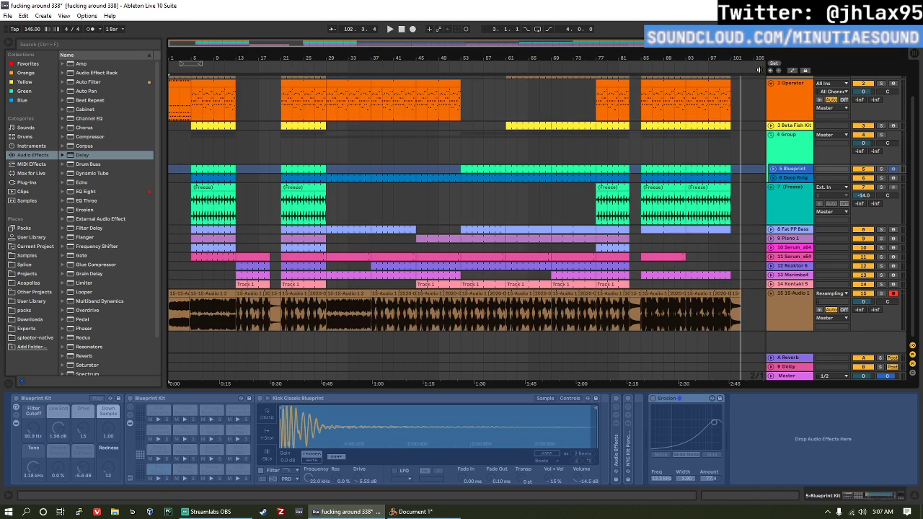
Step: Play the arrangement from the beginning and deactivate the resampling audio track 15
left_click(403, 29)
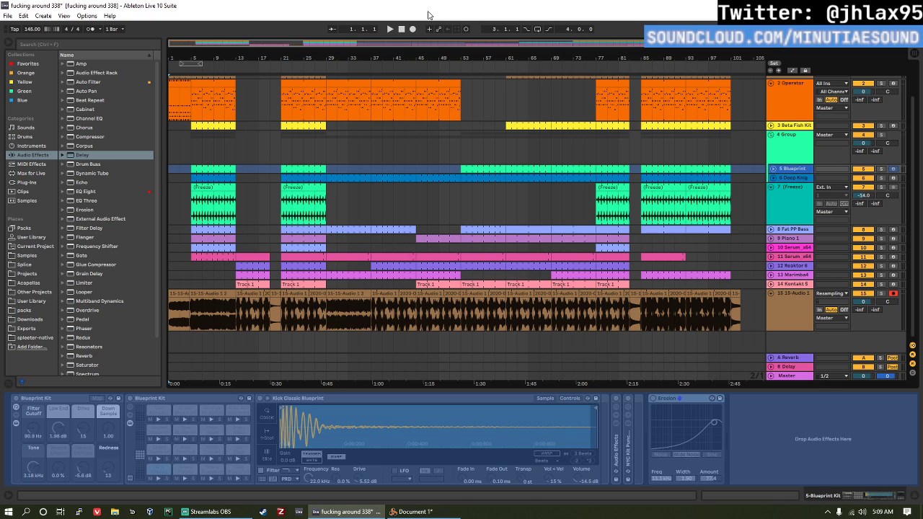
left_click(391, 28)
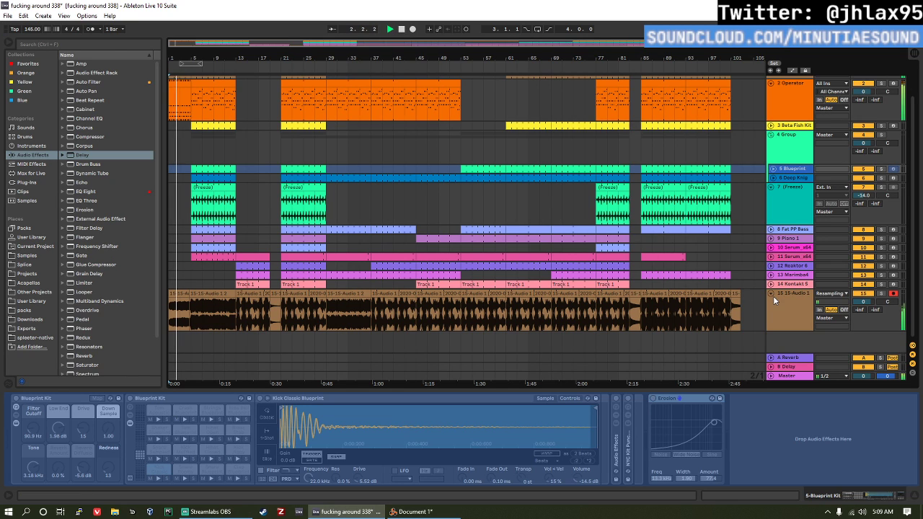
left_click(864, 285)
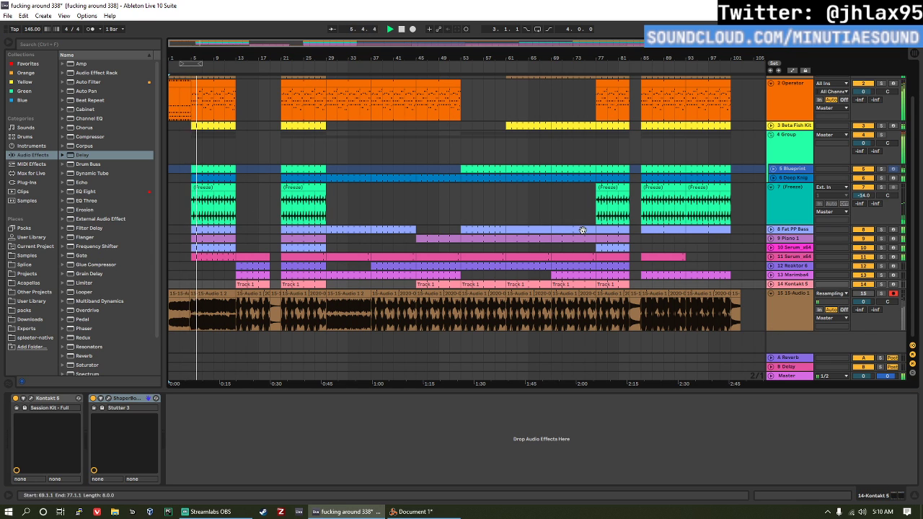
Step: Set the gain of the Master track's Utility to -11.1 dB while comparing the track levels in Session View
key("Tab")
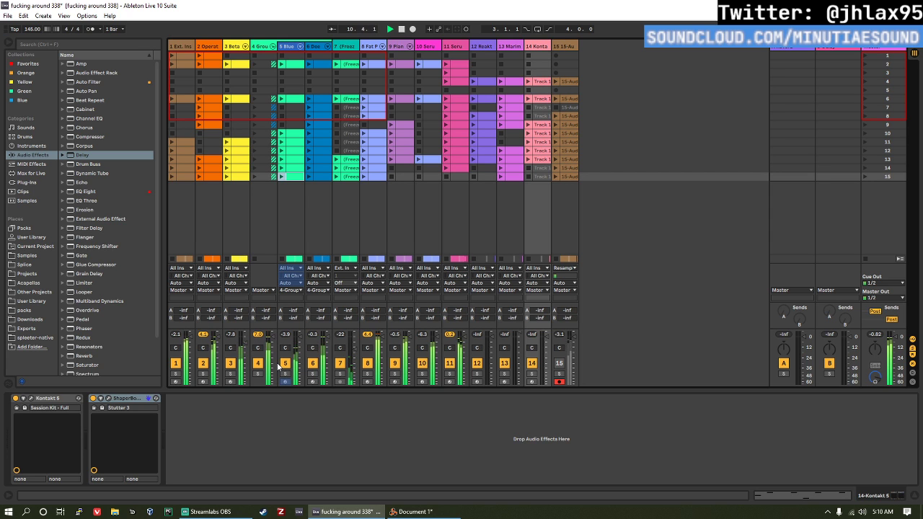
key("Tab")
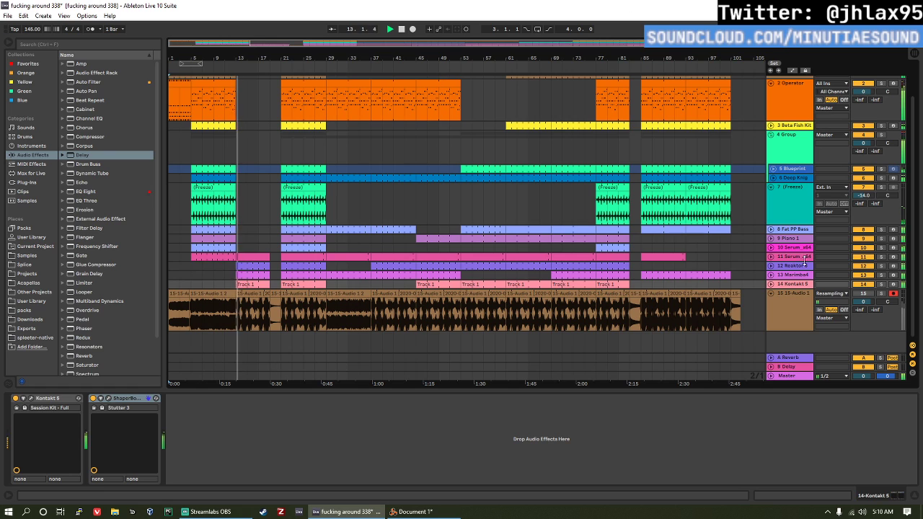
left_click(790, 378)
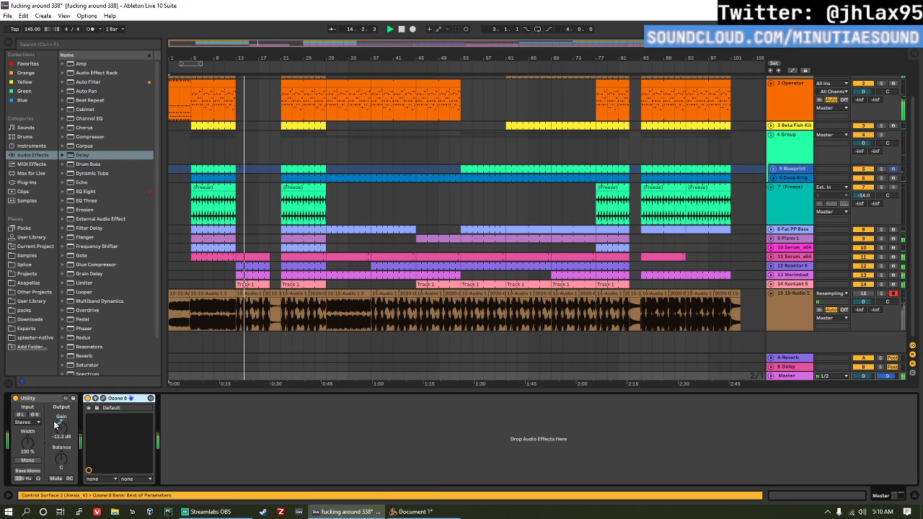
left_click_drag(61, 428, 62, 435)
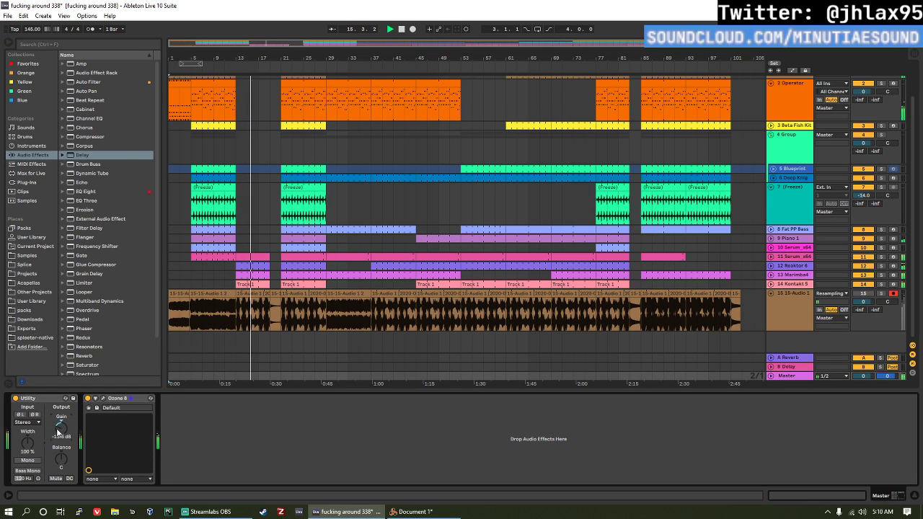
key("Tab")
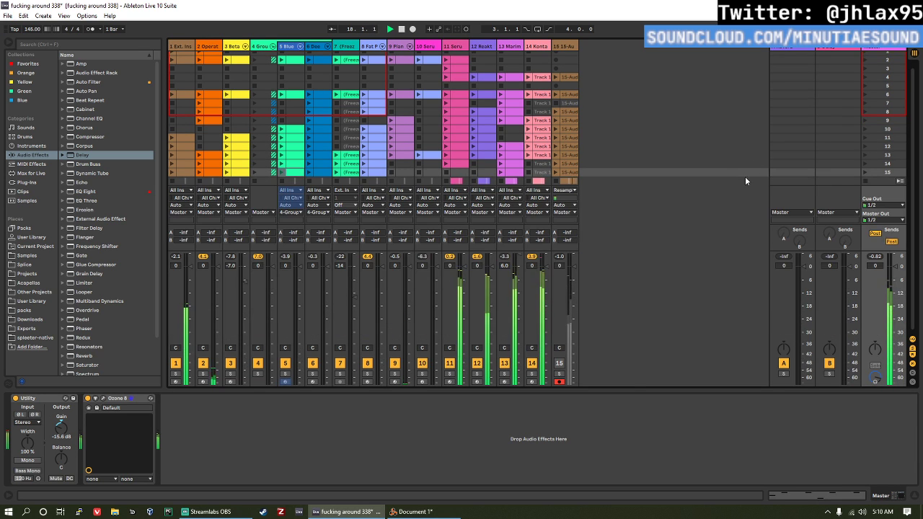
key("Tab")
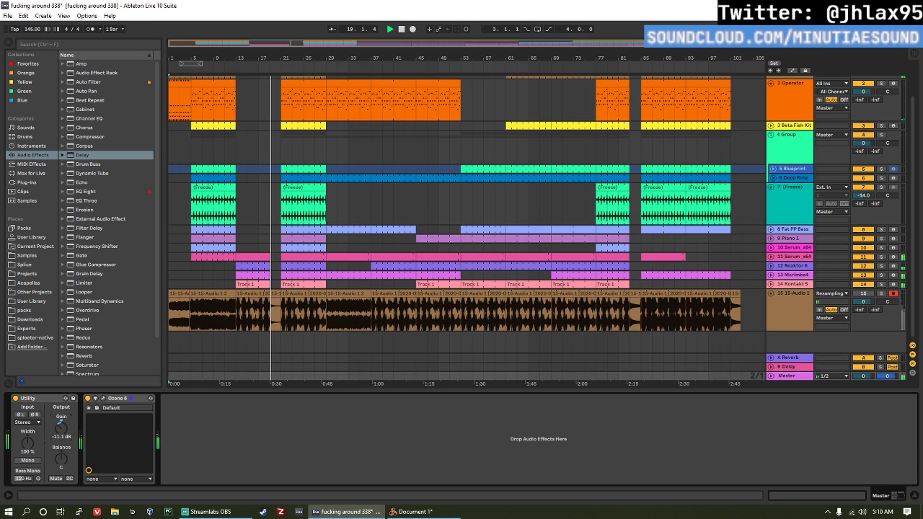
key("Tab")
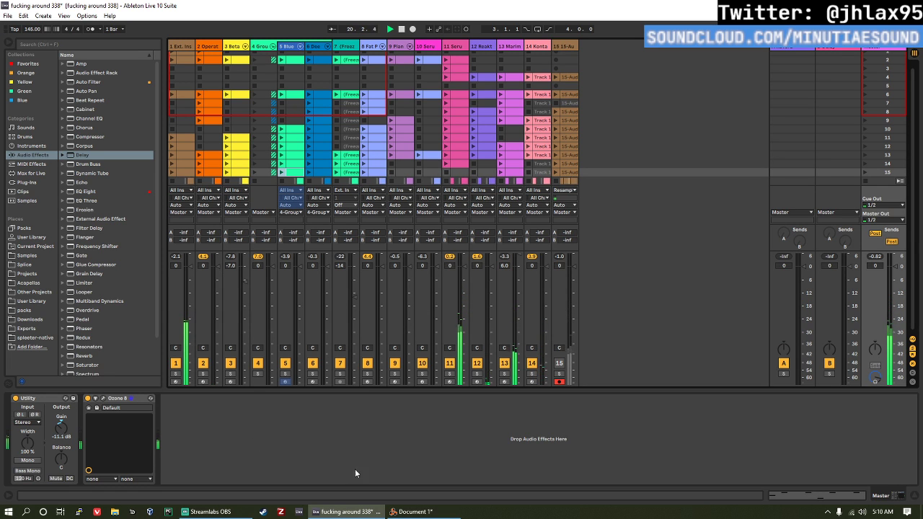
Step: Raise the gain of the Master track's Utility to -10.1 dB and inspect the Ozone 8 plug-in's limiting
key("Up")
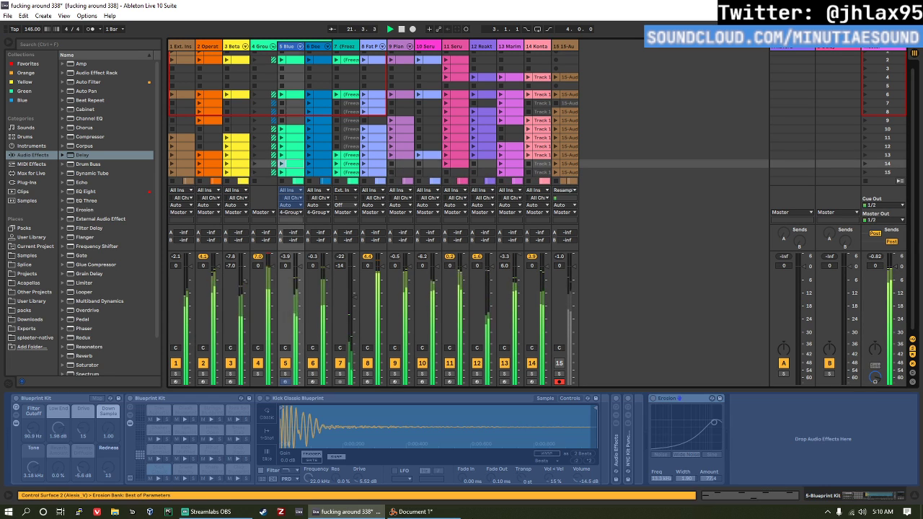
key("Down")
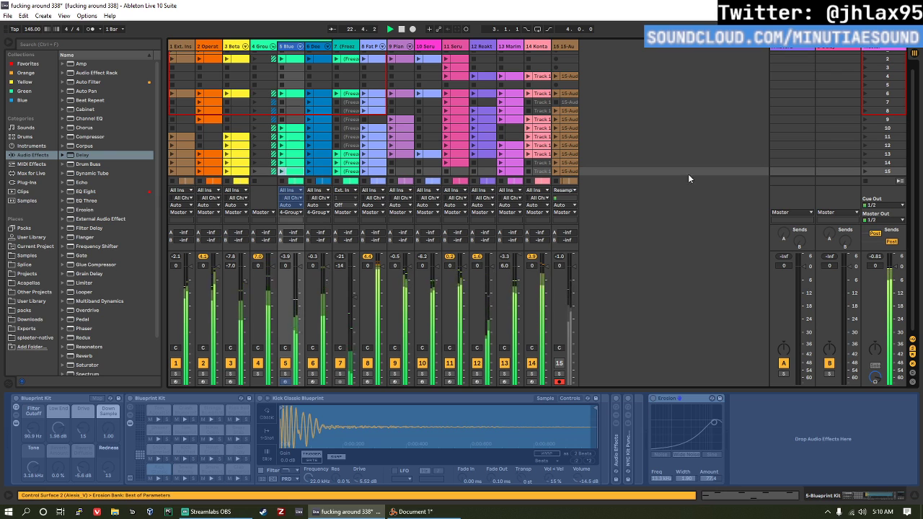
left_click(873, 48)
left_click(61, 428)
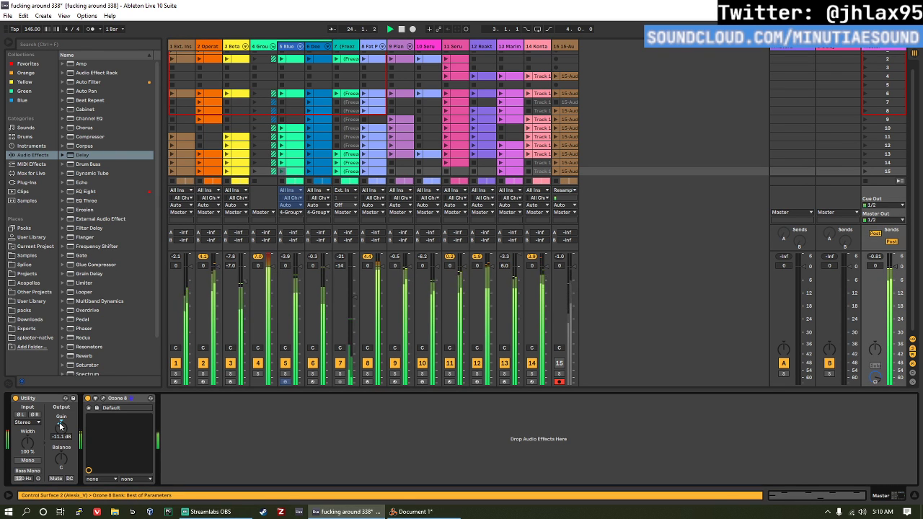
key("Up")
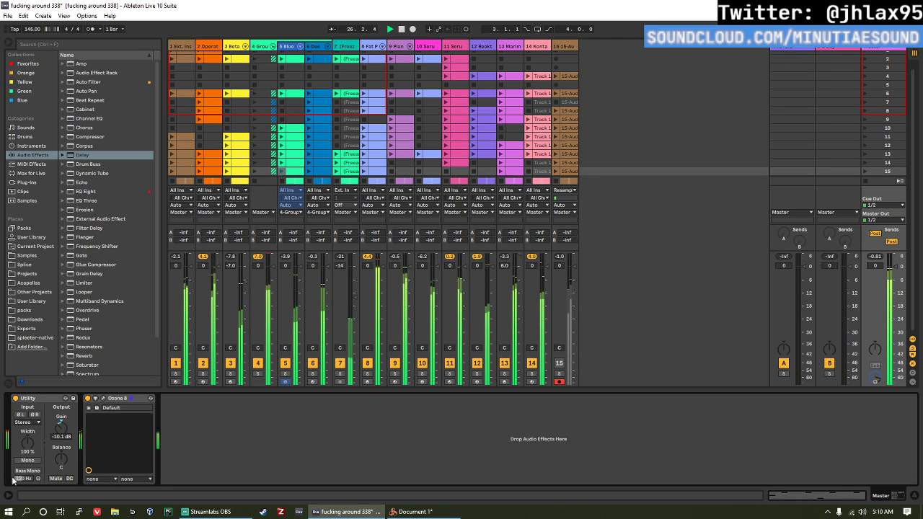
left_click(104, 399)
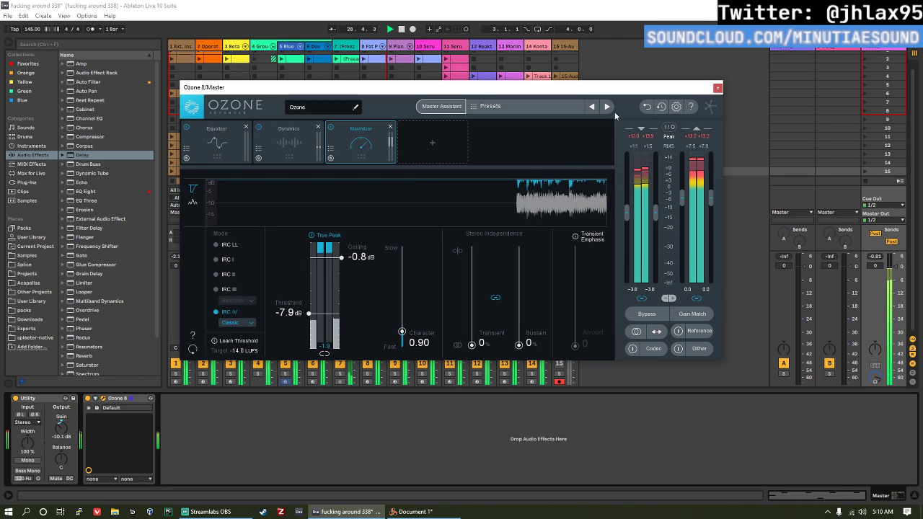
left_click(718, 88)
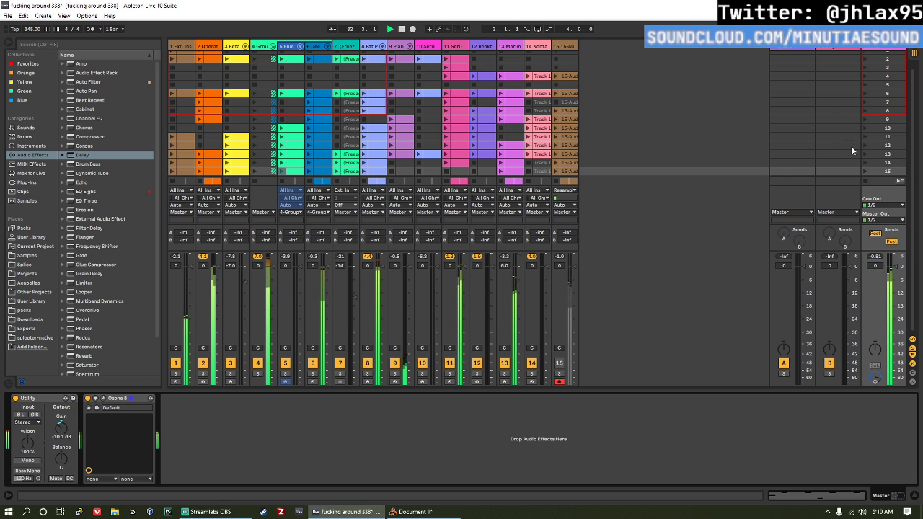
Step: Fold all tracks in Arrangement View to their minimum height and place the insert marker at bar 83
key("Tab")
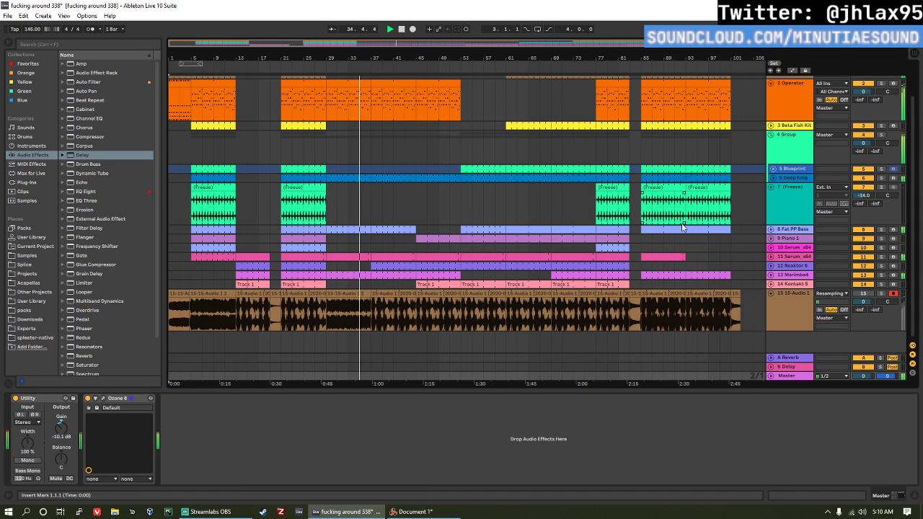
scroll(683, 227, "up", 1)
left_click(777, 189)
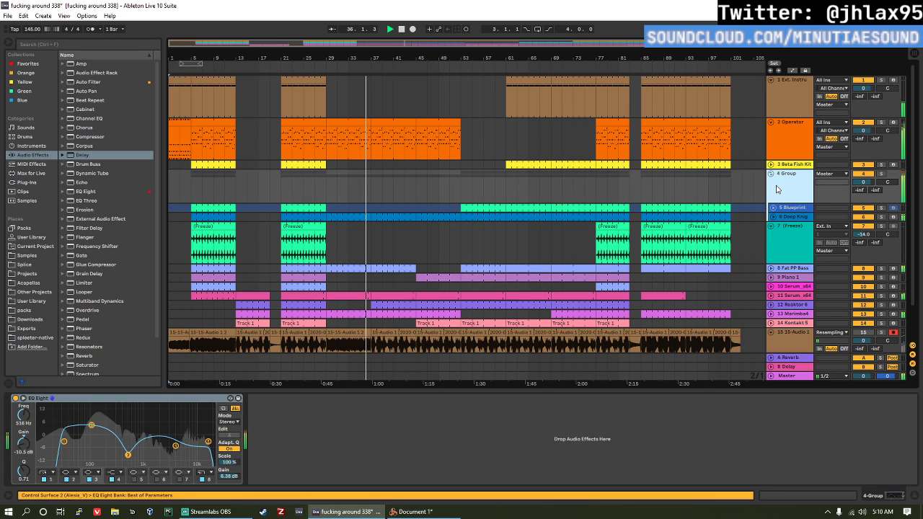
key("ctrl+a")
left_click(770, 173)
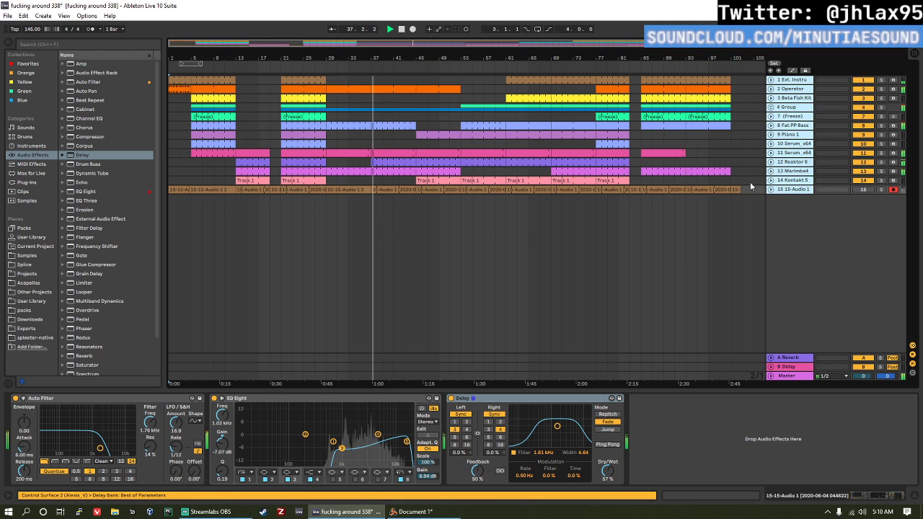
left_click(656, 221)
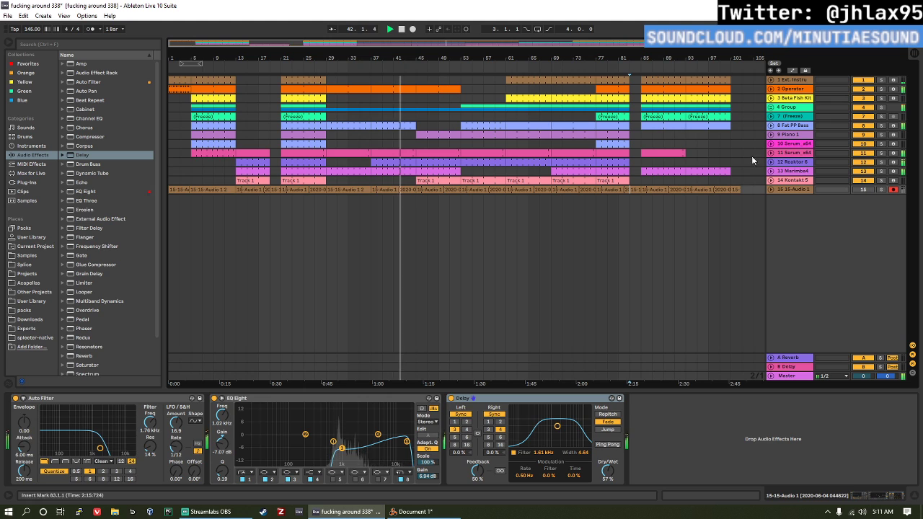
Step: Set Macro 1 of the Serum instrument on track 11 to 11 %
left_click(751, 156)
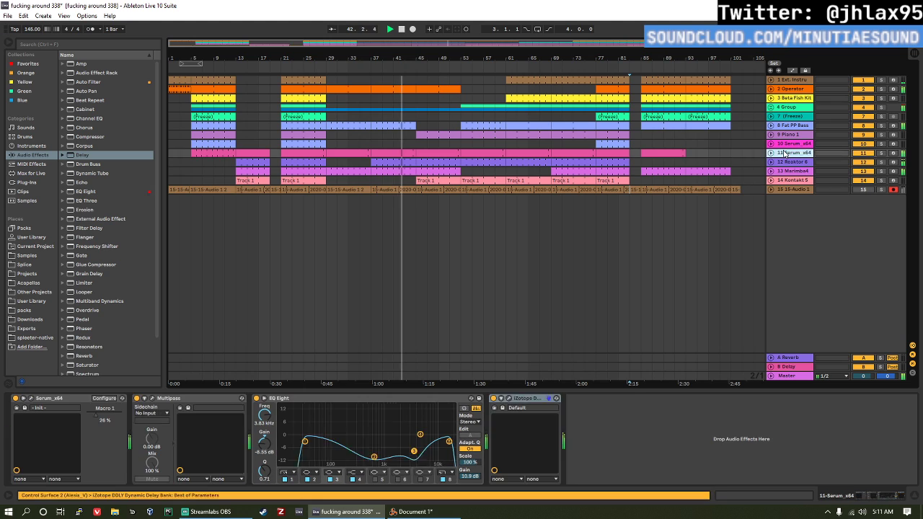
left_click(90, 416)
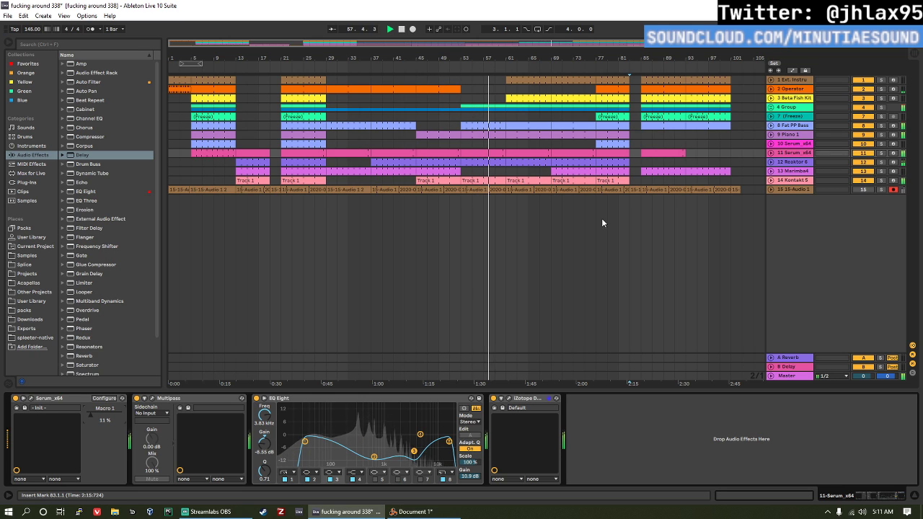
Step: Insert an EQ Eight before Ozone 8 on the Master, slightly lowering band 2, band 3 to -2.65 dB at 367 Hz and band 4 to -3.10 dB at 2.61 kHz
left_click(782, 376)
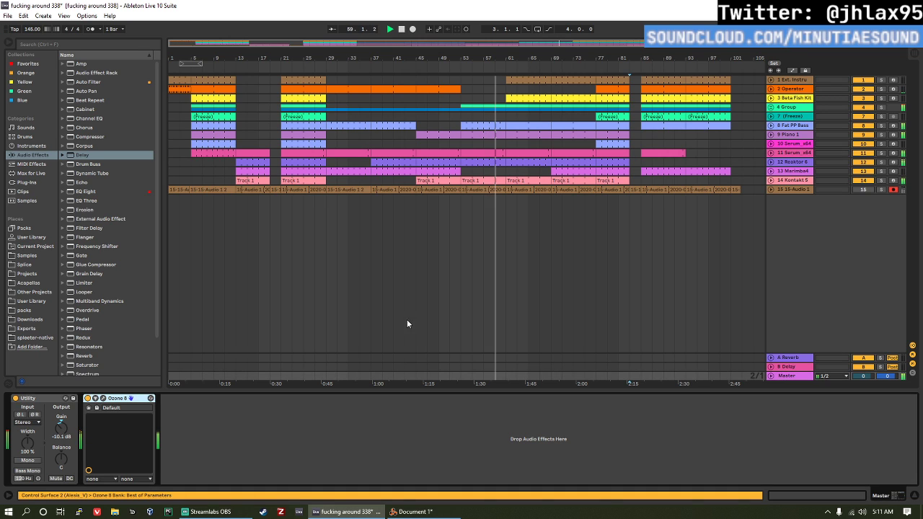
left_click_drag(86, 191, 86, 428)
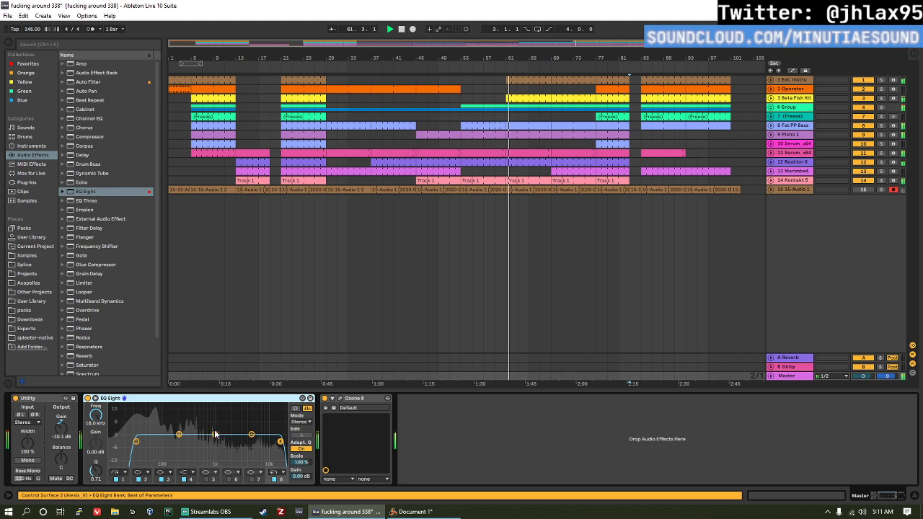
left_click_drag(178, 435, 159, 437)
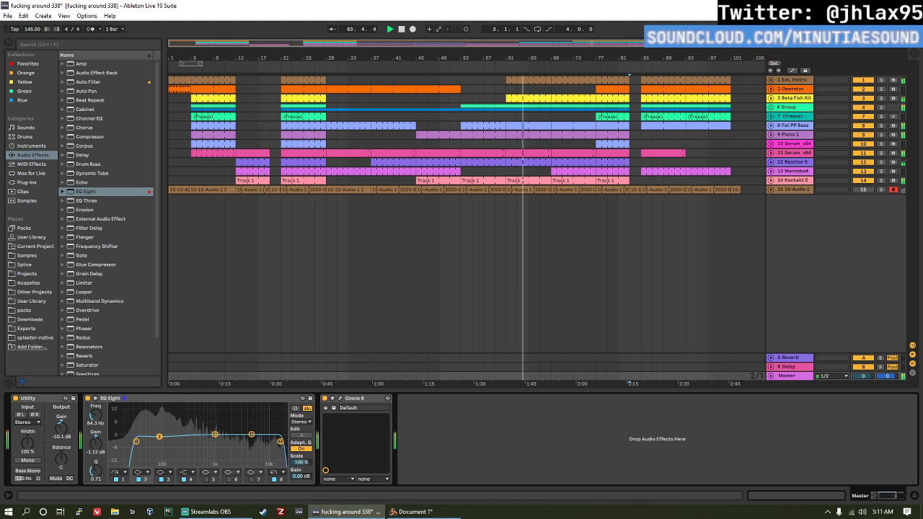
left_click_drag(215, 434, 192, 440)
left_click_drag(252, 435, 236, 441)
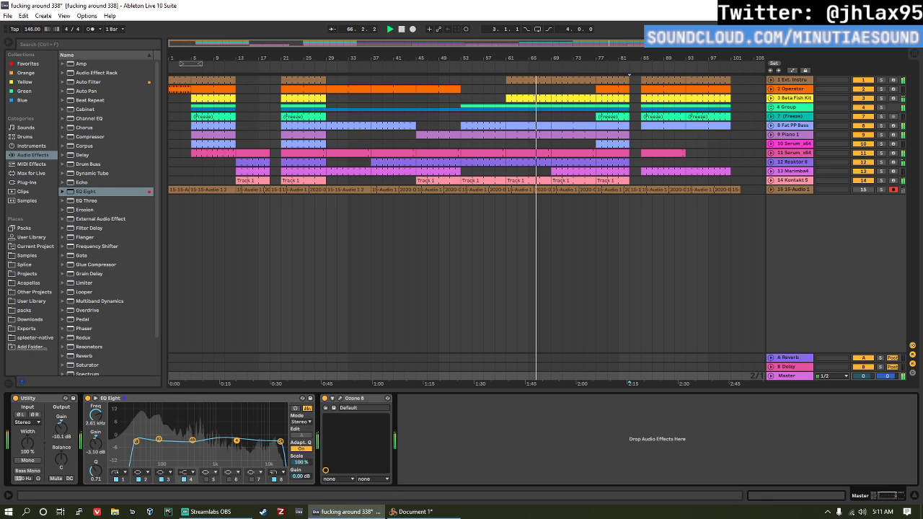
Step: Set the output gain of the Master track's EQ Eight to 2.08 dB and stop playback
left_click_drag(292, 477, 291, 466)
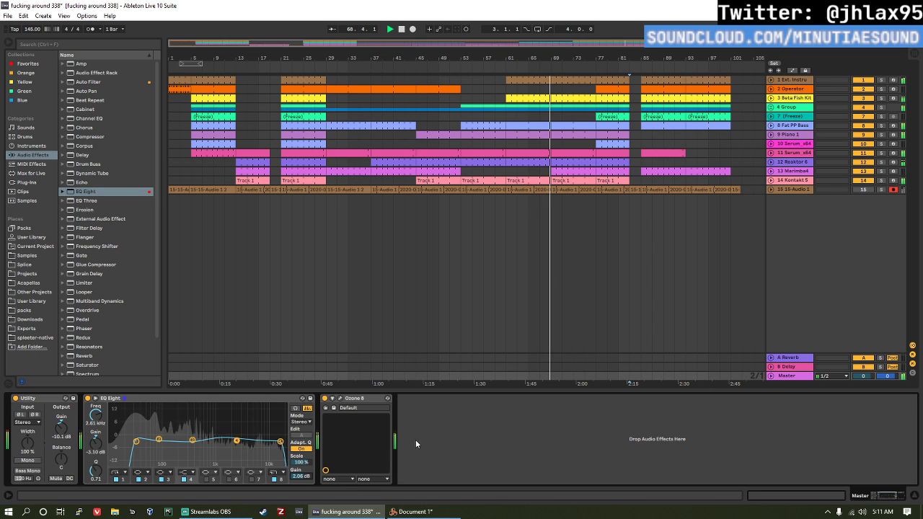
key("Up")
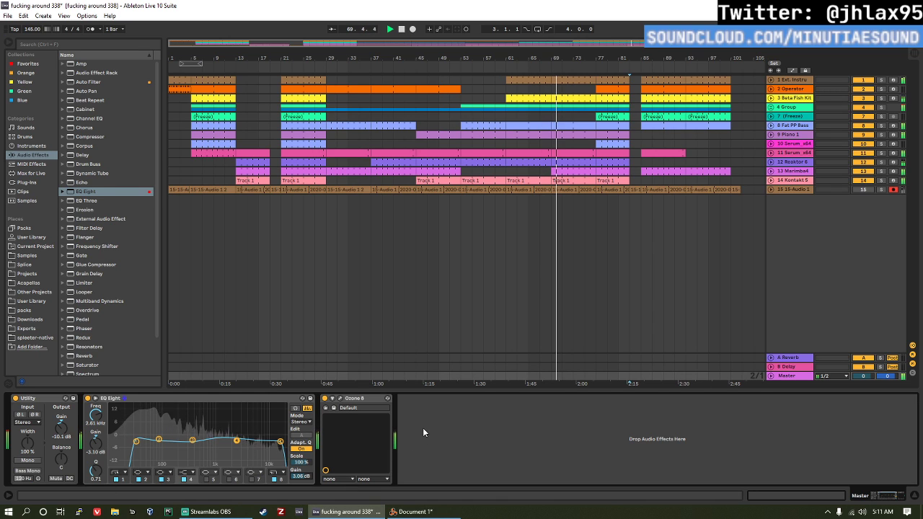
key("Down")
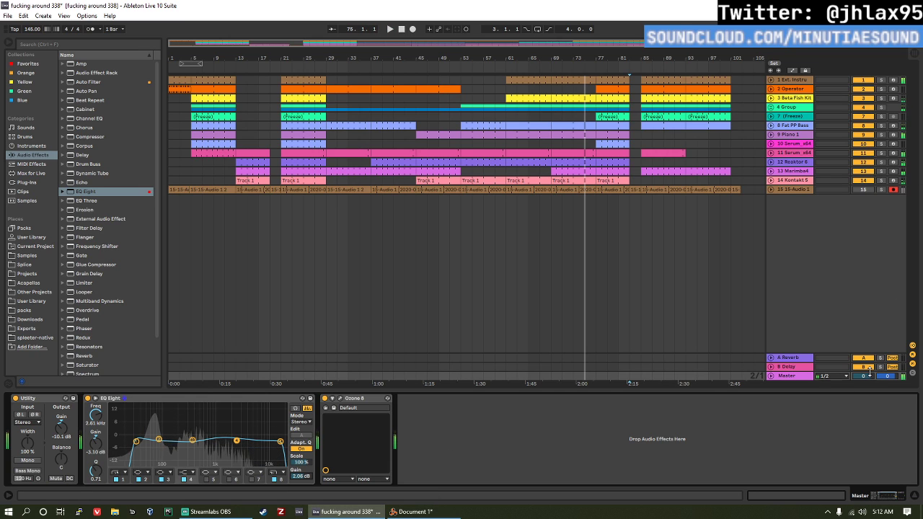
Step: Lower the Master track volume to -11.8 dB and select band 3 of its EQ Eight
left_click(867, 374)
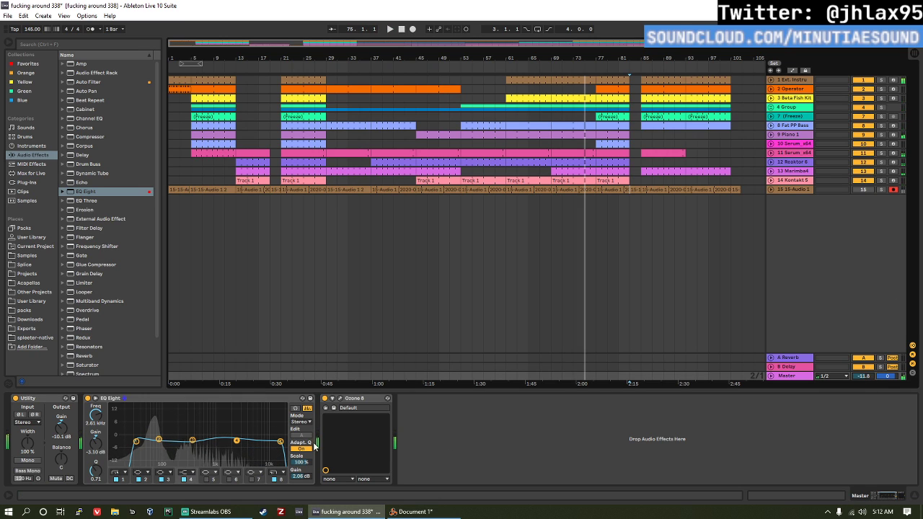
left_click(105, 401)
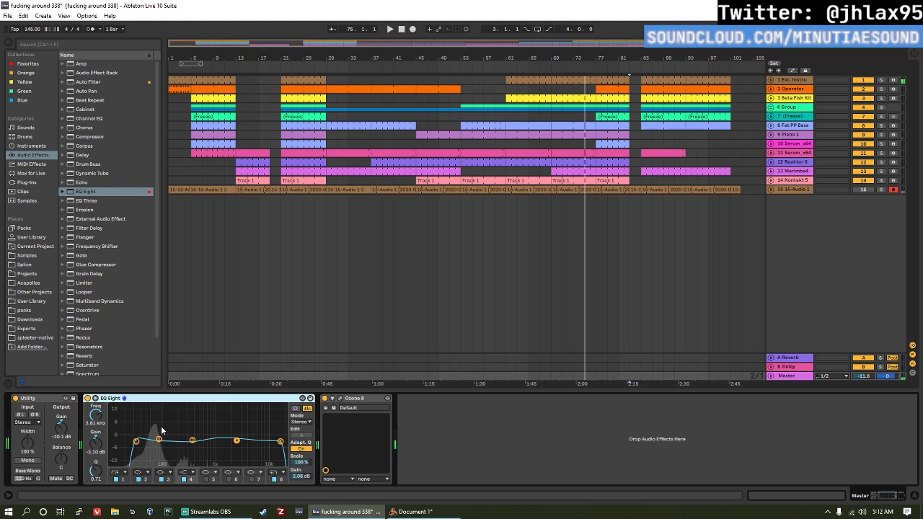
left_click(193, 440)
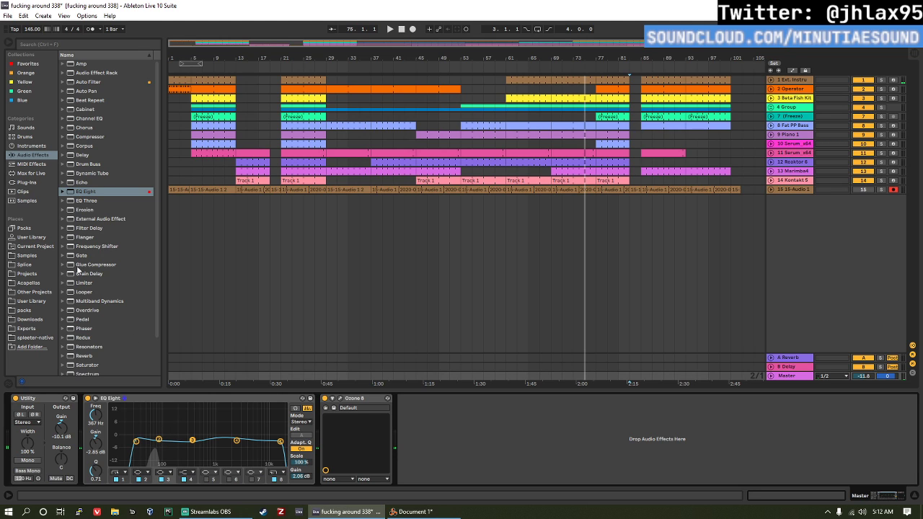
Step: Add a Spectrum analyzer after Ozone 8 on the Master track and expand its display
scroll(93, 351, "down", 3)
left_click_drag(92, 333, 433, 410)
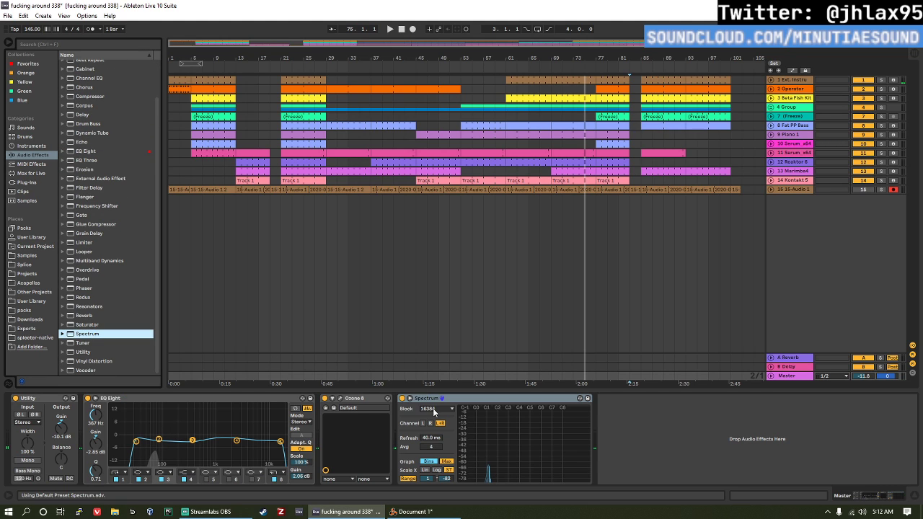
left_click(410, 400)
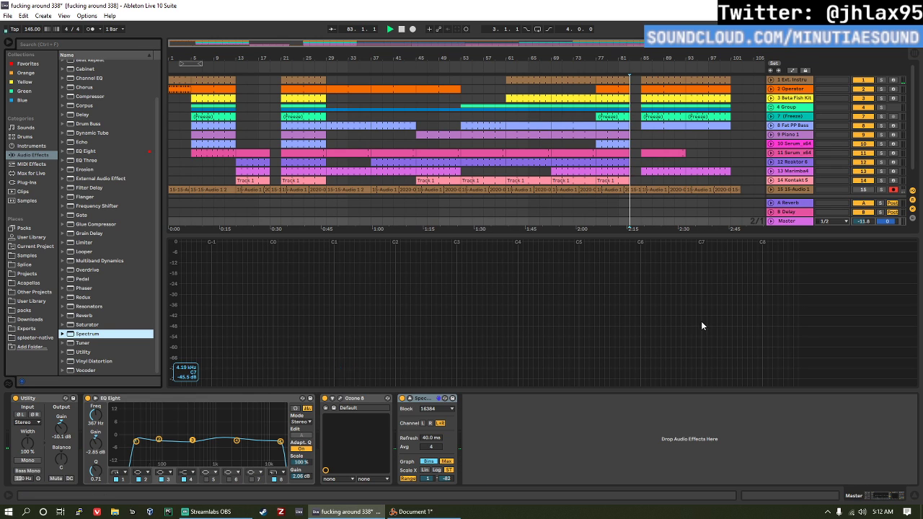
Step: Play the arrangement from bar 59 and bring the Master track with its volume at 0 dB into focus
left_click(496, 174)
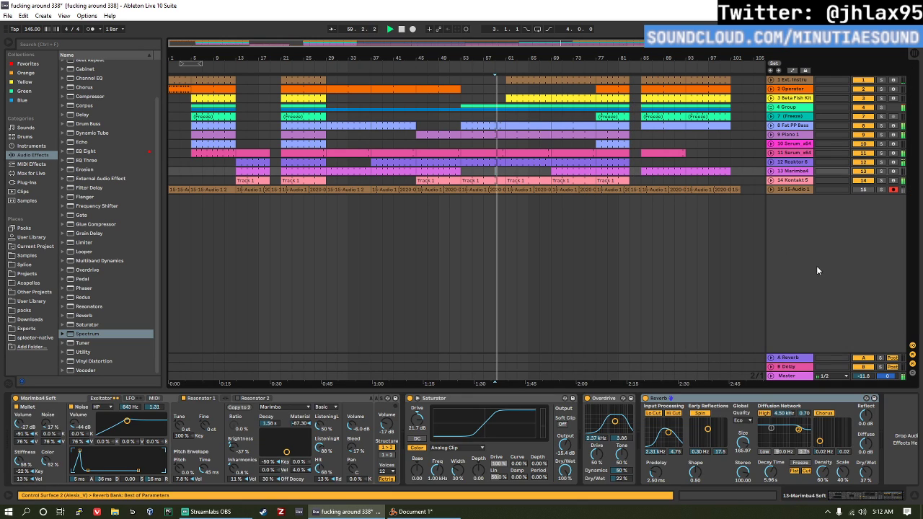
left_click(805, 376)
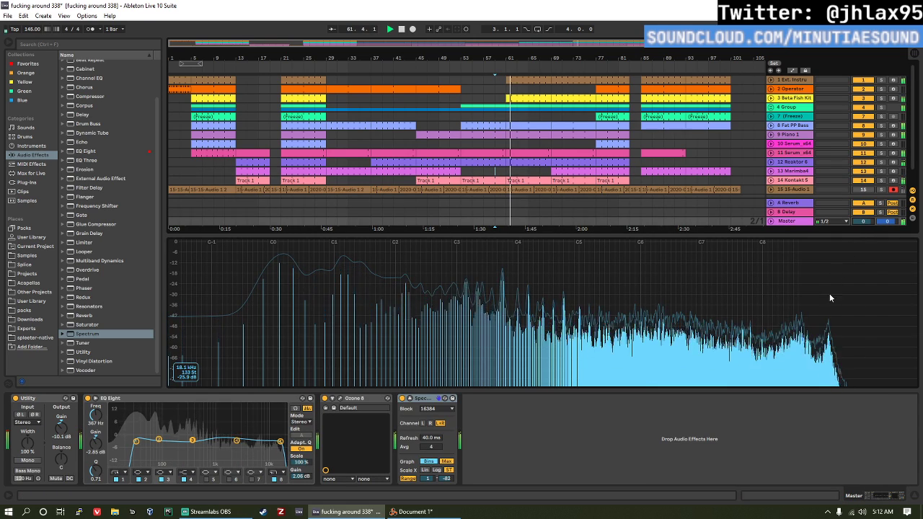
Step: Enlarge the Spectrum display and set the lower limit of its range to -73 dB
left_click_drag(416, 236, 422, 115)
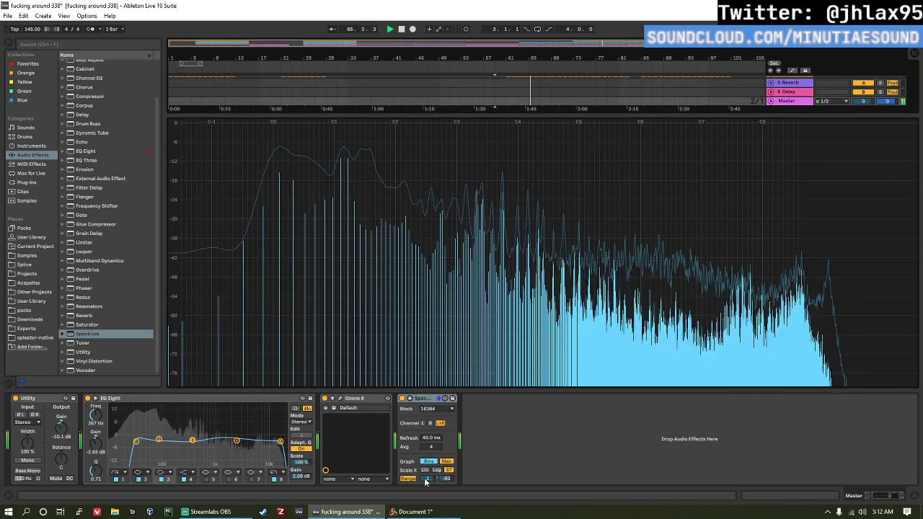
mouse_move(446, 479)
left_mouse_down()
mouse_move(445, 516)
mouse_move(446, 477)
left_mouse_up()
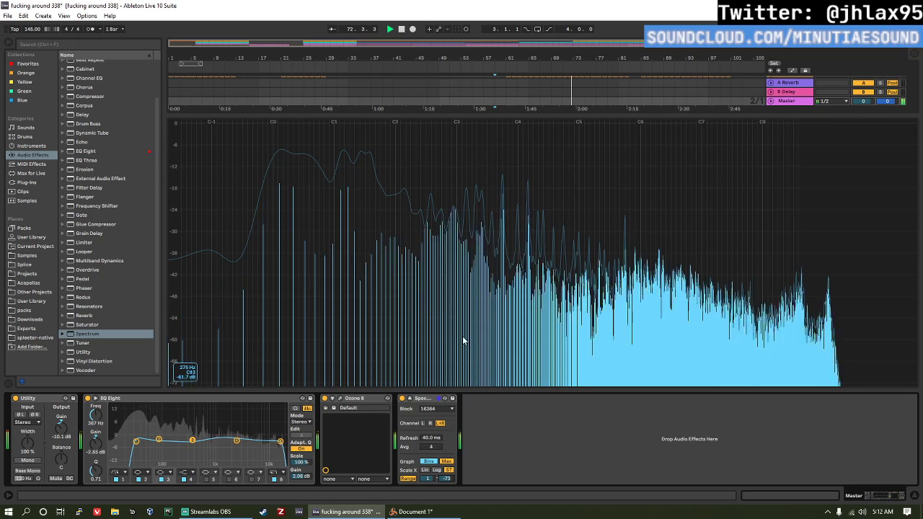
Step: Shrink the Spectrum display to reveal the arrangement tracks, stop playback and deactivate the Ext. Instrument track
left_click_drag(430, 112, 450, 280)
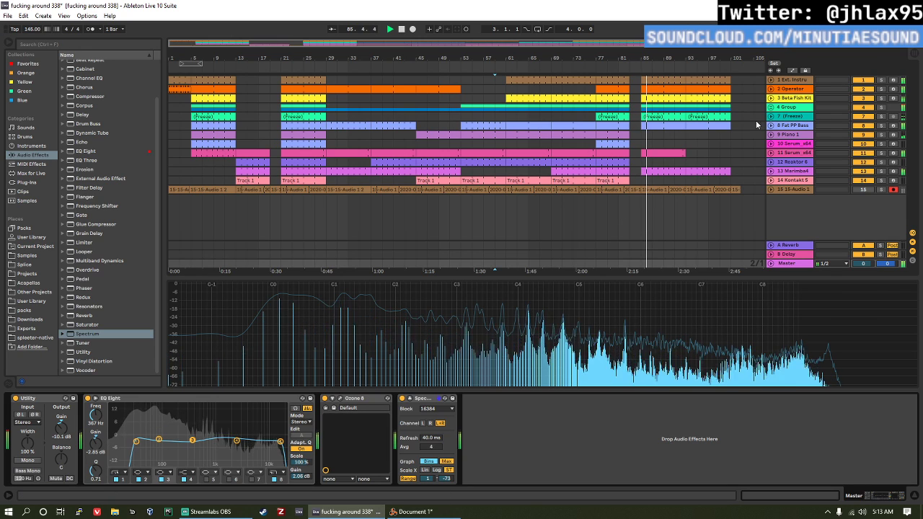
key("space")
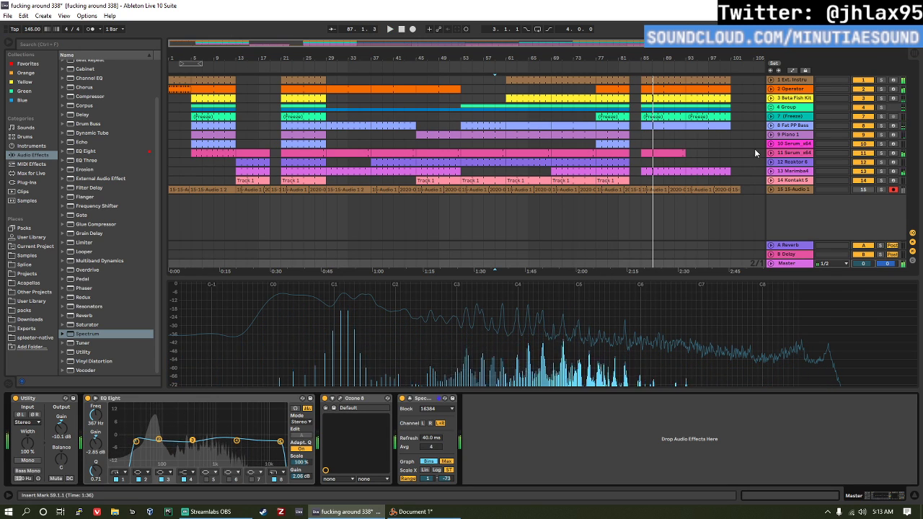
left_click(861, 90)
left_click(861, 90)
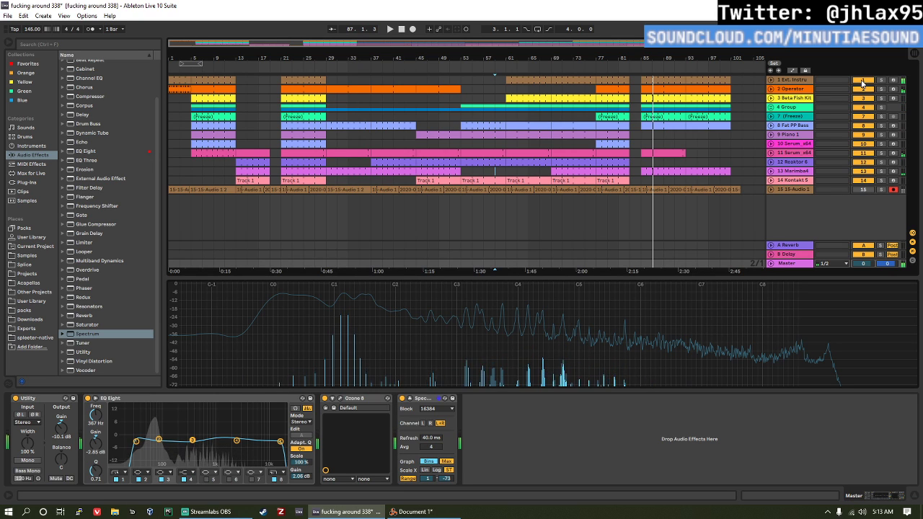
left_click(863, 82)
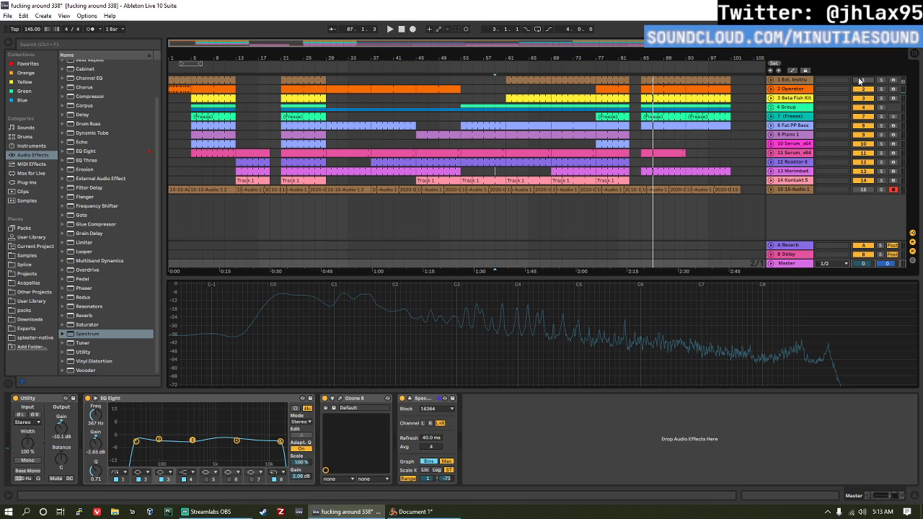
Step: Check the closing clips of the Ext. Instrument track from bars 93 and 85, and freeze that track
left_click(709, 76)
left_click(445, 319)
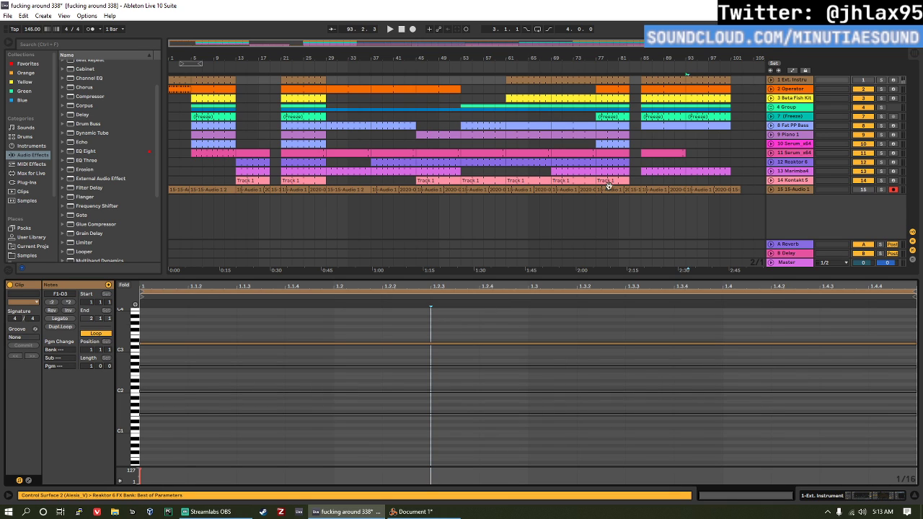
left_click(649, 80)
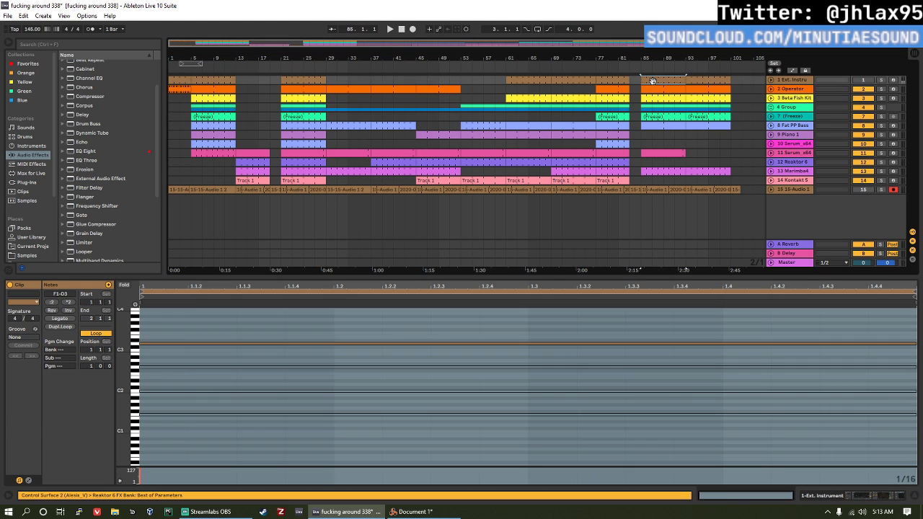
left_click(790, 80)
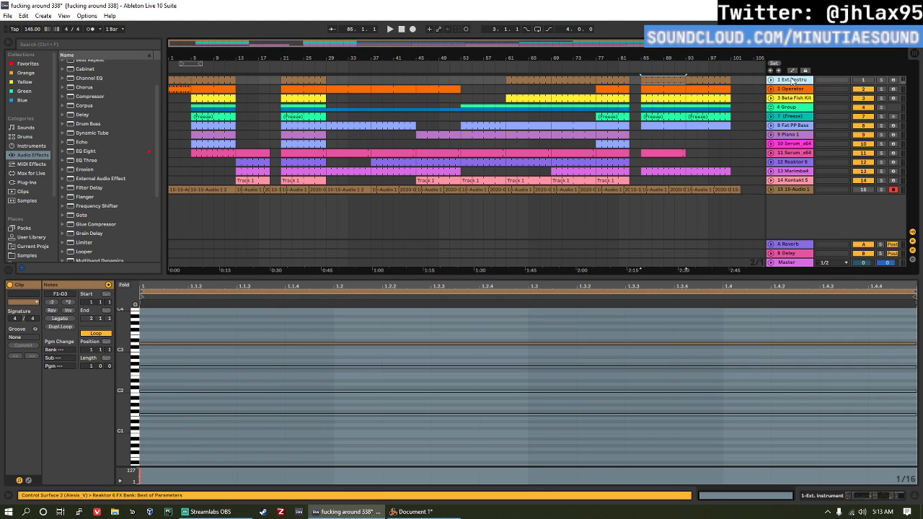
right_click(791, 79)
left_click(782, 80)
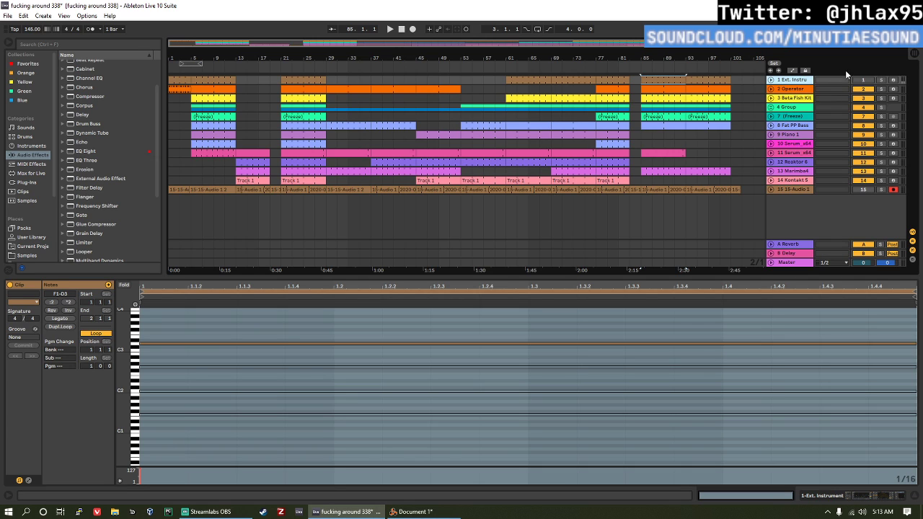
right_click(786, 81)
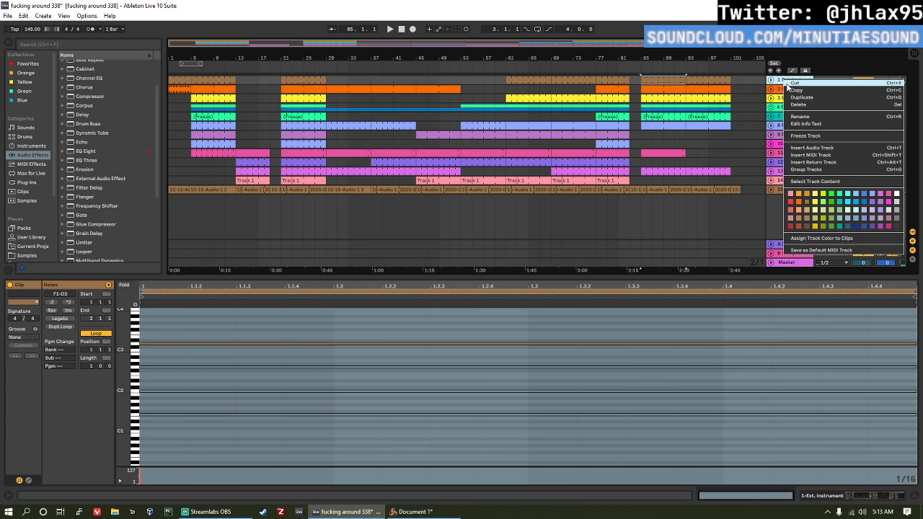
left_click(814, 137)
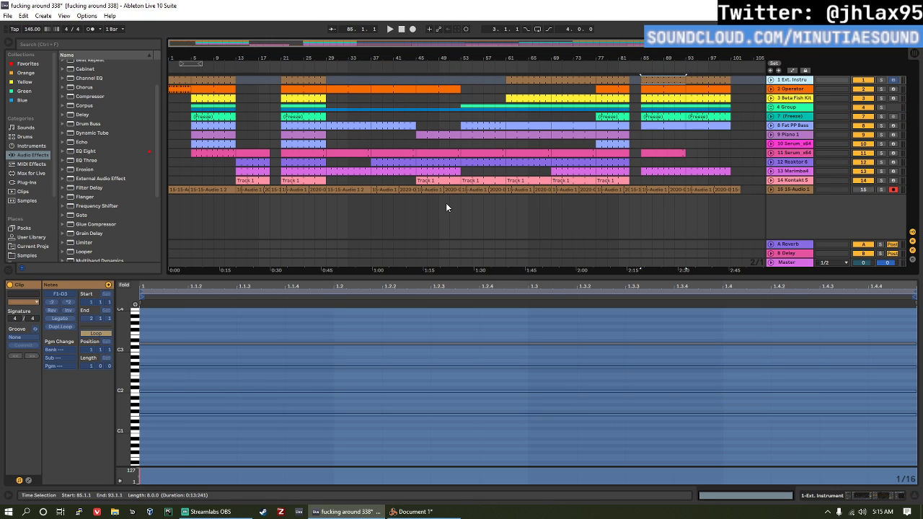
Step: Inspect the frozen Ext. Instrument track's first clip and audition its freeze tail from bar 101
left_click(178, 75)
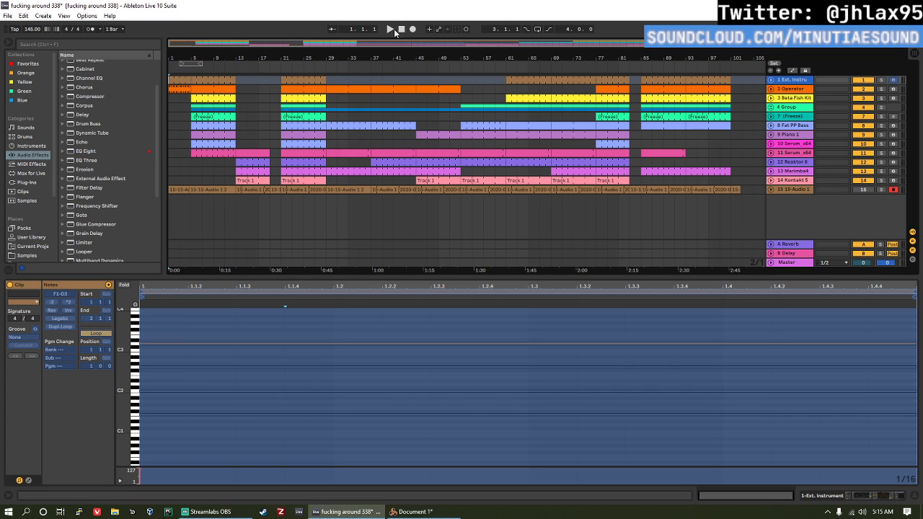
left_click(181, 79)
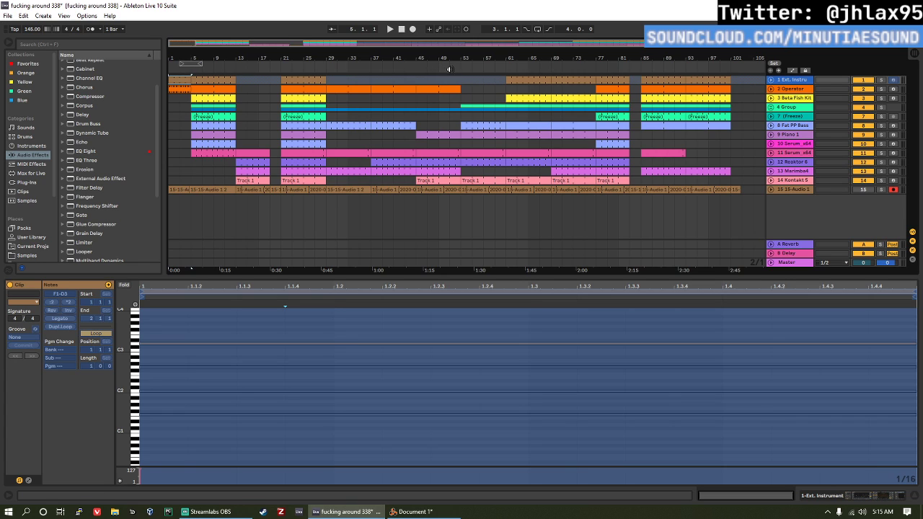
left_click(739, 81)
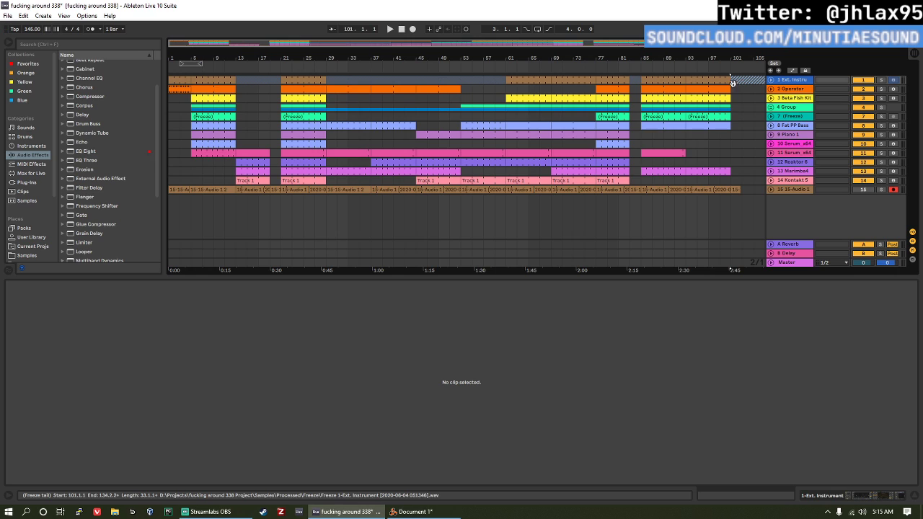
key("space")
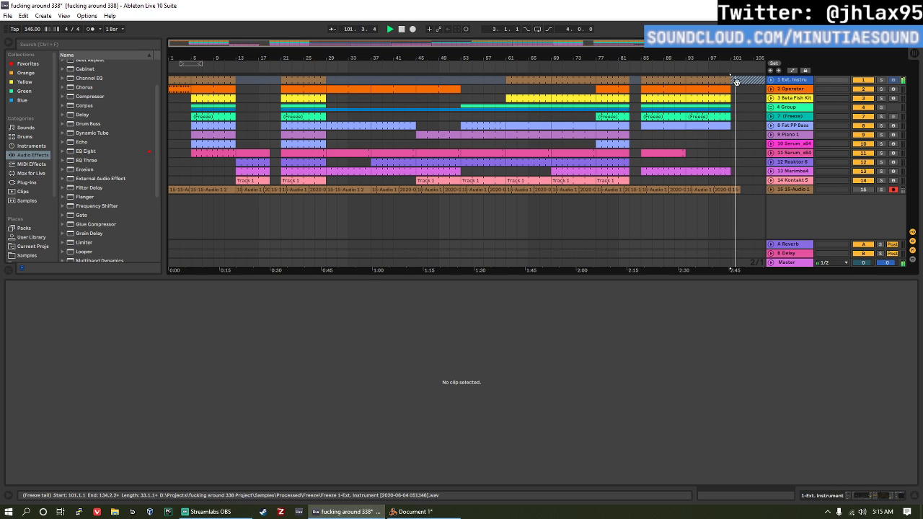
key("space")
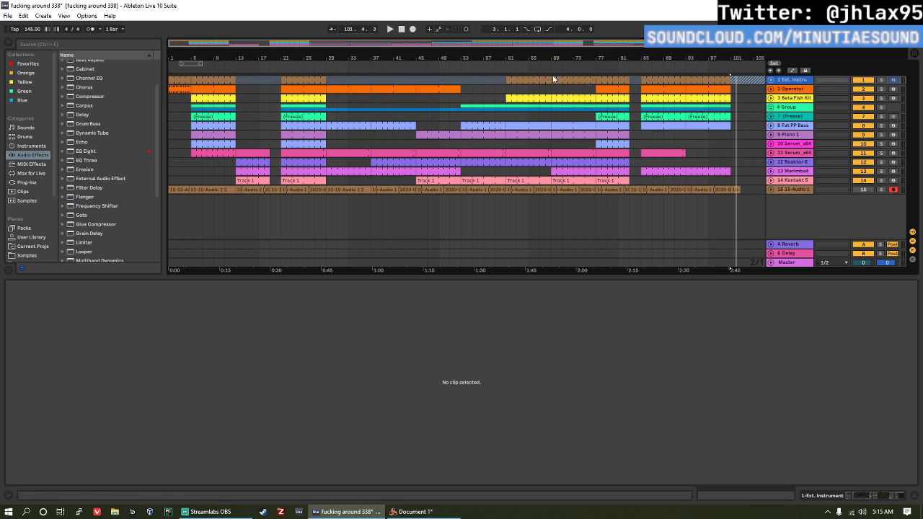
Step: Play the arrangement from bar 1 and set the filter frequency of the Operator on track 2 to 208 Hz
left_click(174, 77)
key("space")
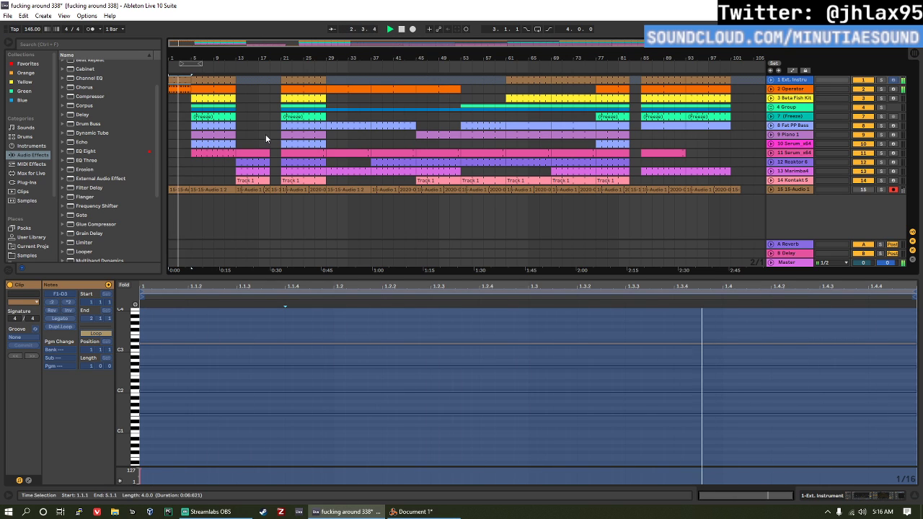
left_click(798, 96)
double_click(797, 90)
key("space")
key("space")
left_click_drag(313, 437, 313, 431)
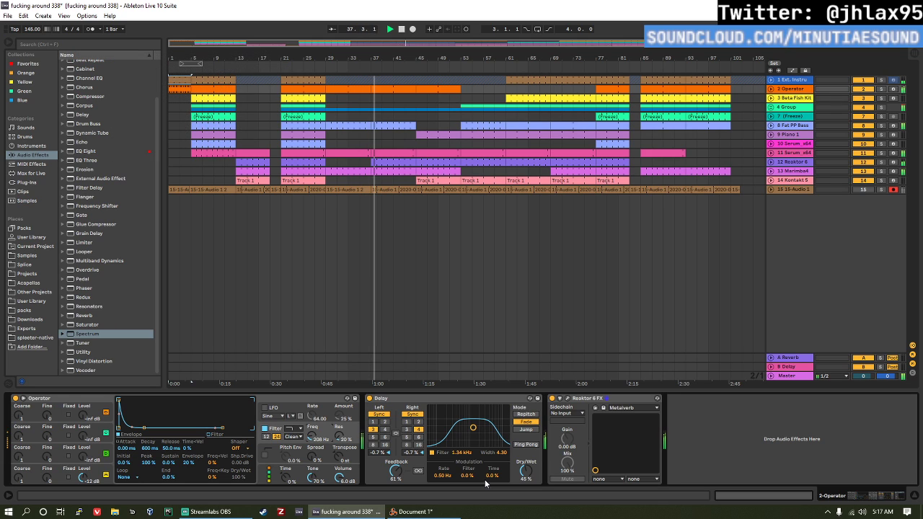
key("space")
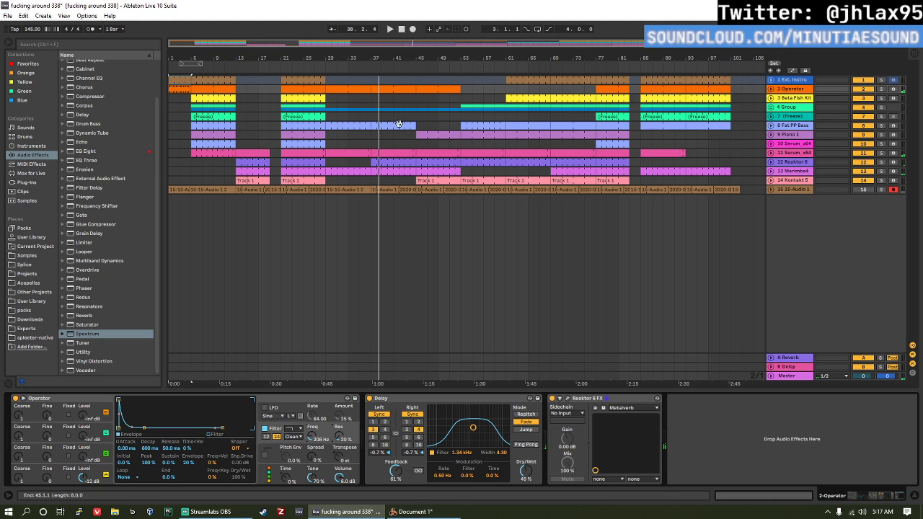
Step: Examine the empty break from bar 19 to bar 21 on the Group track and frozen track 7
left_click(267, 116)
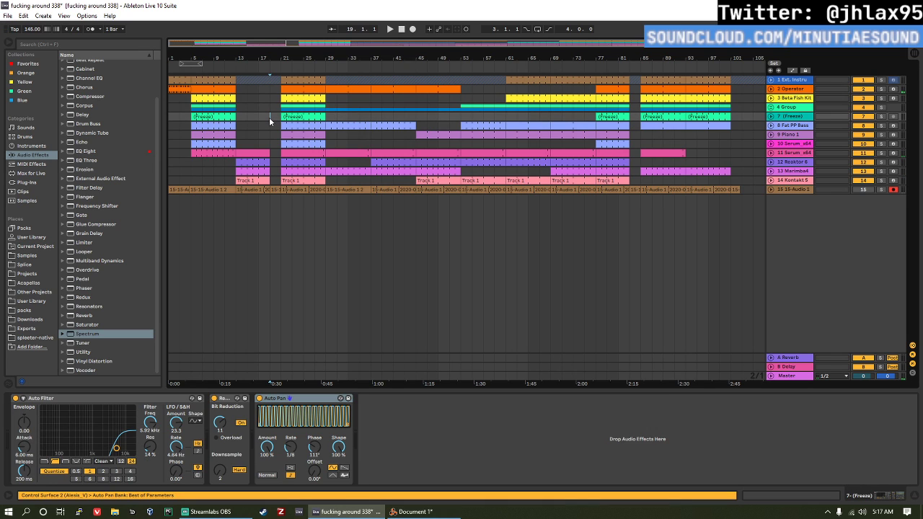
left_click_drag(282, 125, 274, 116)
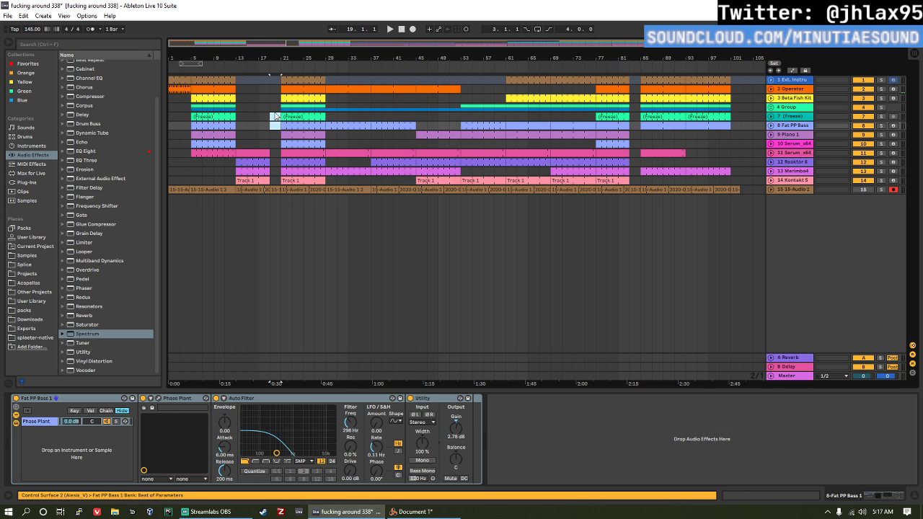
left_click(275, 114)
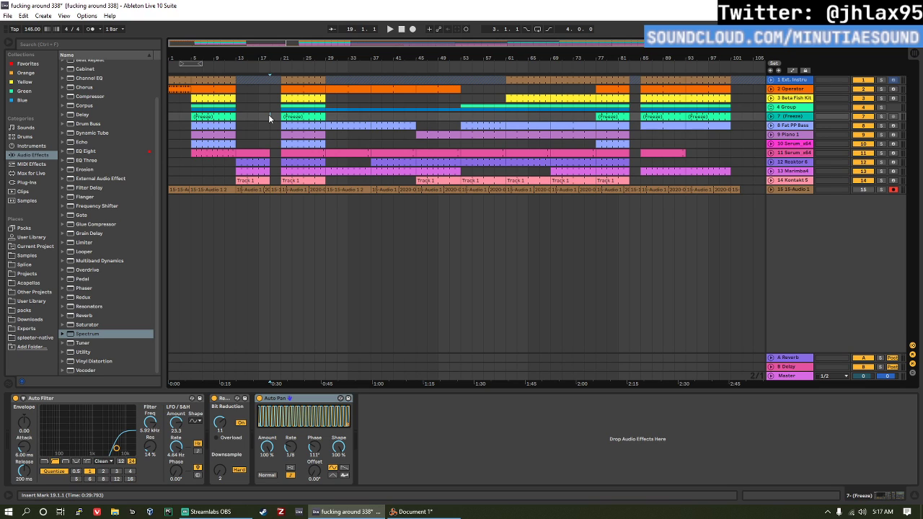
left_click_drag(269, 114, 281, 119)
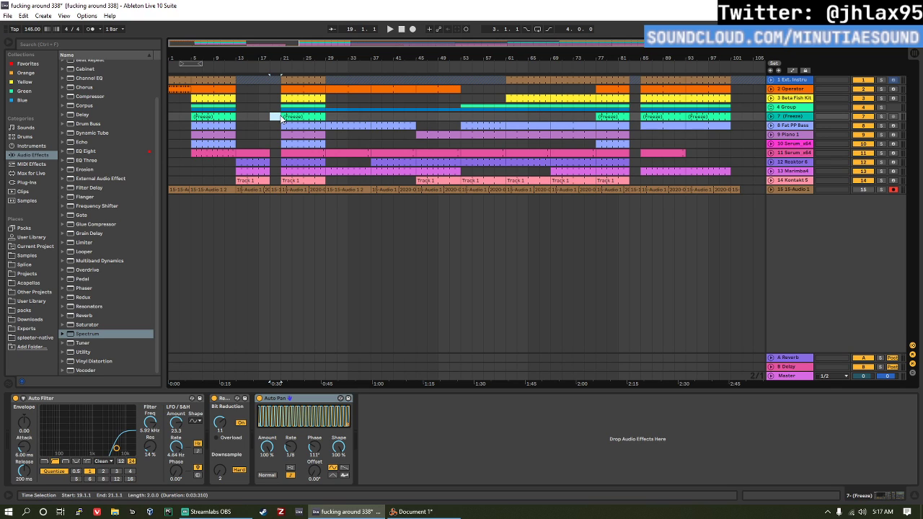
left_click(269, 115)
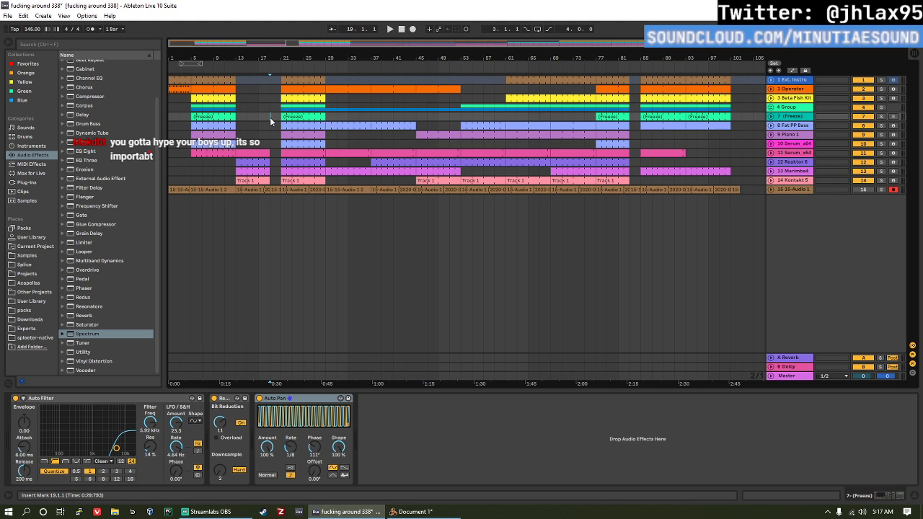
left_click_drag(272, 118, 285, 122)
left_click(274, 121)
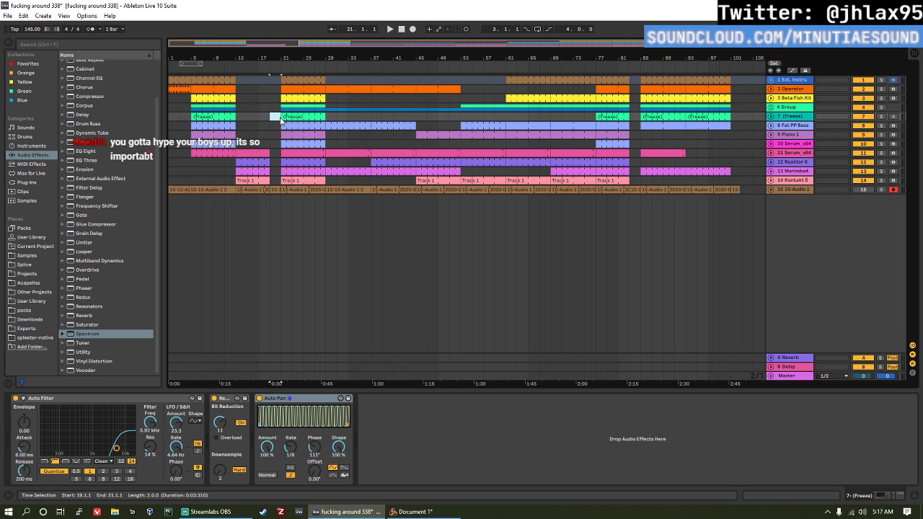
left_click(275, 108)
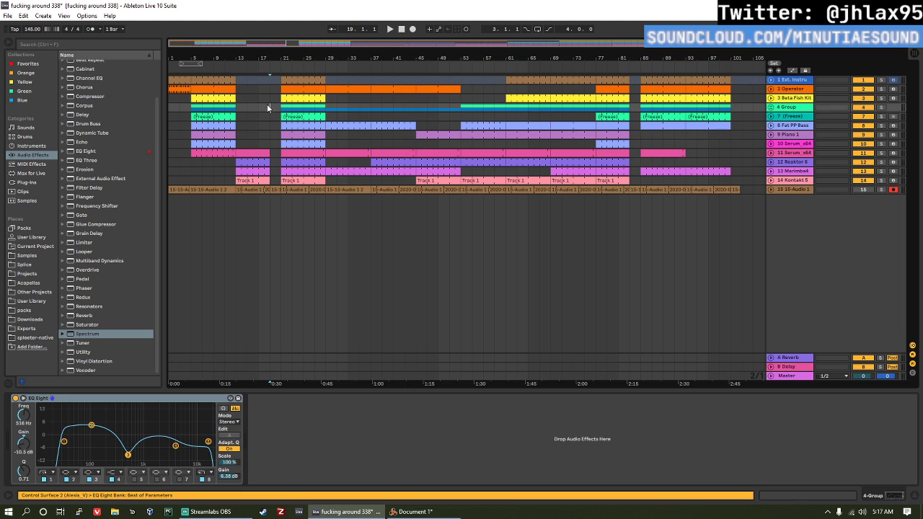
left_click_drag(271, 106, 277, 116)
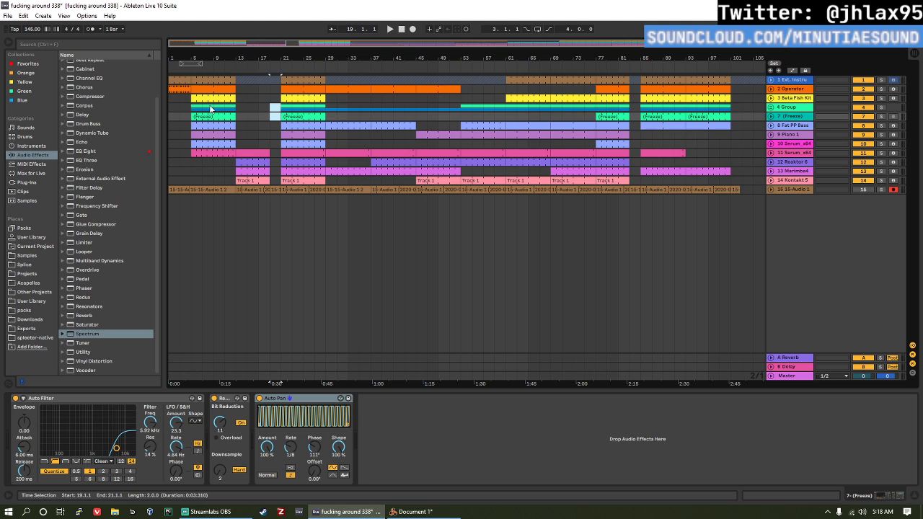
Step: Examine the section starting at bar 5 and the device chains of the Piano, Beta Fish Kit and Ext. Instrument tracks
left_click(183, 110)
left_click(190, 111)
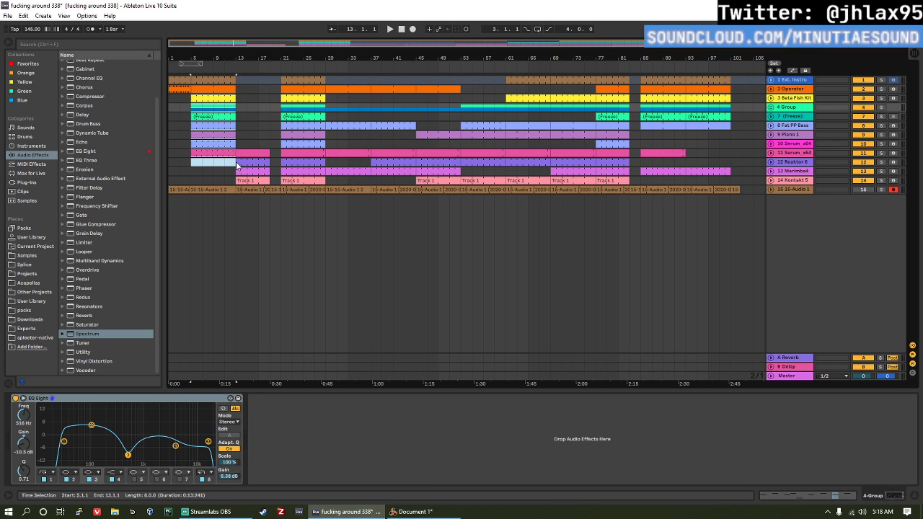
left_click(206, 162)
left_click(183, 136)
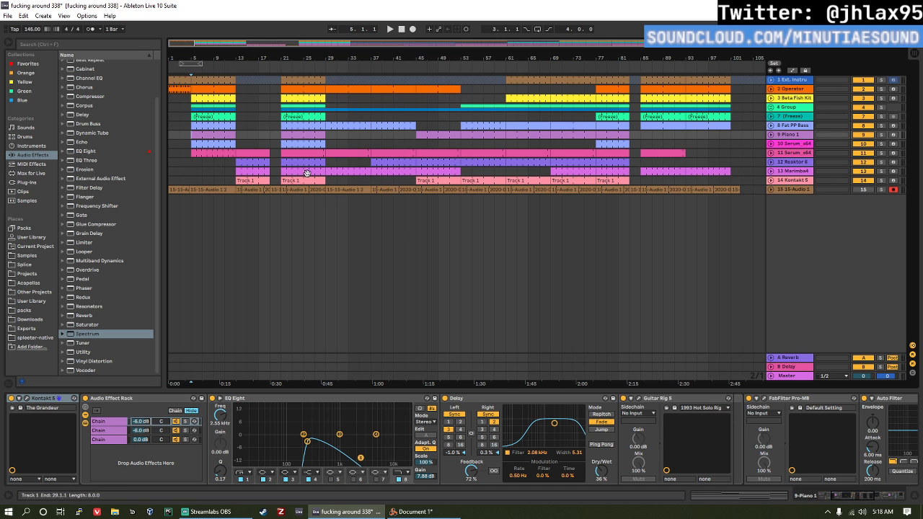
left_click(186, 101)
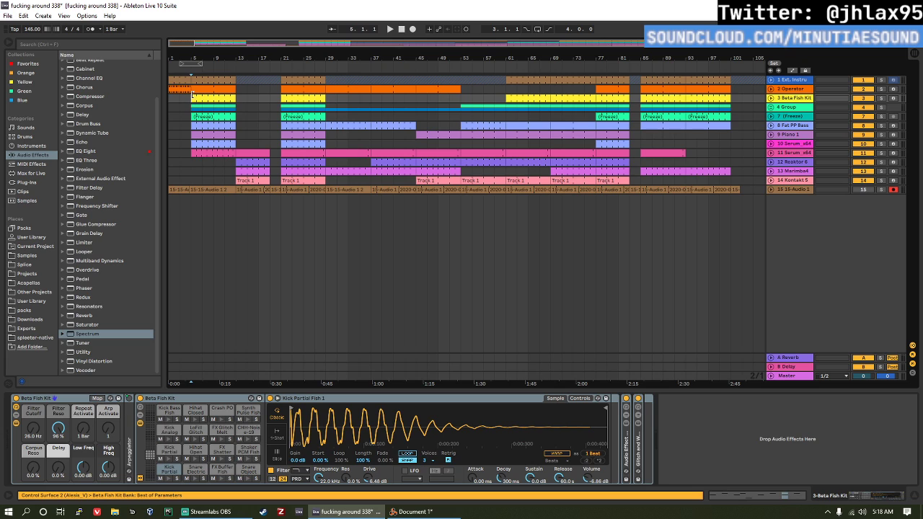
left_click(189, 80)
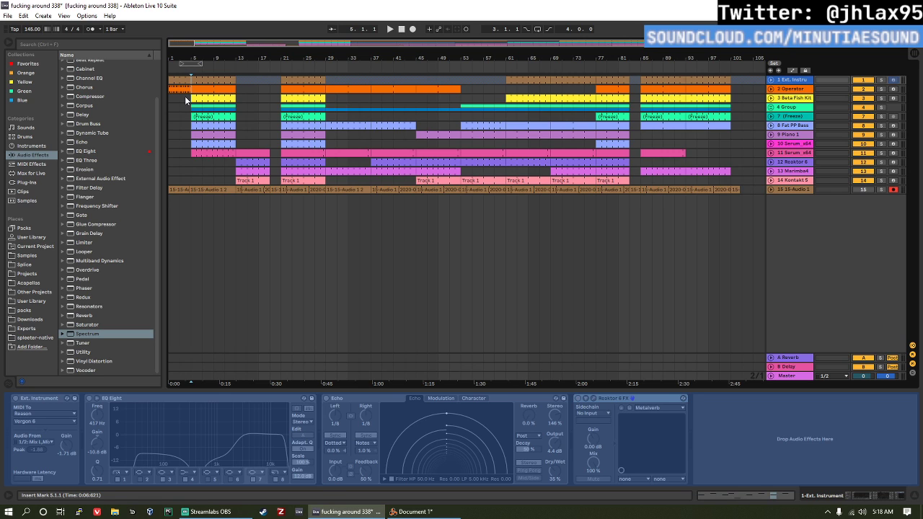
left_click(186, 99)
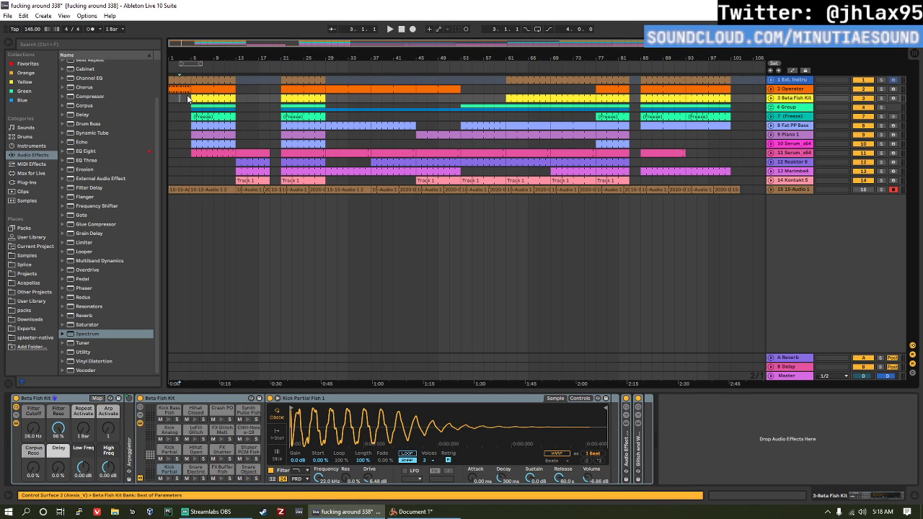
left_click(187, 99)
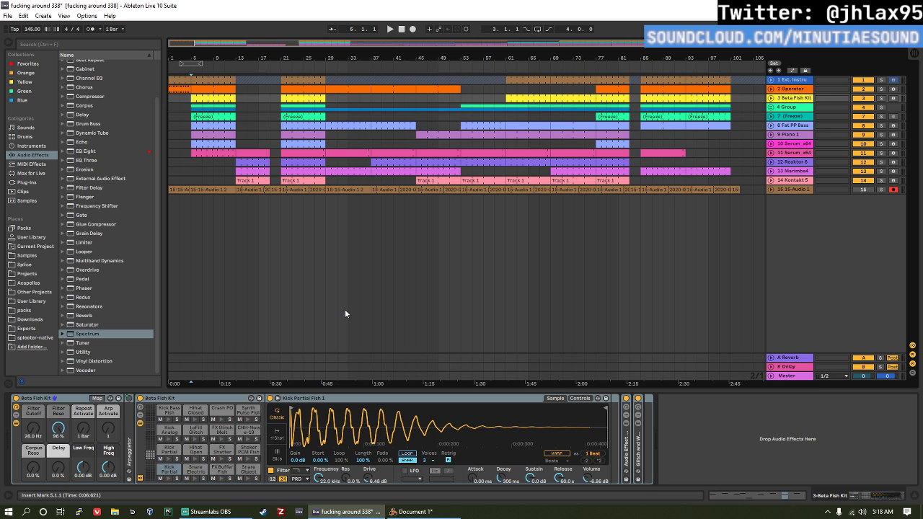
key("Up")
key("Up")
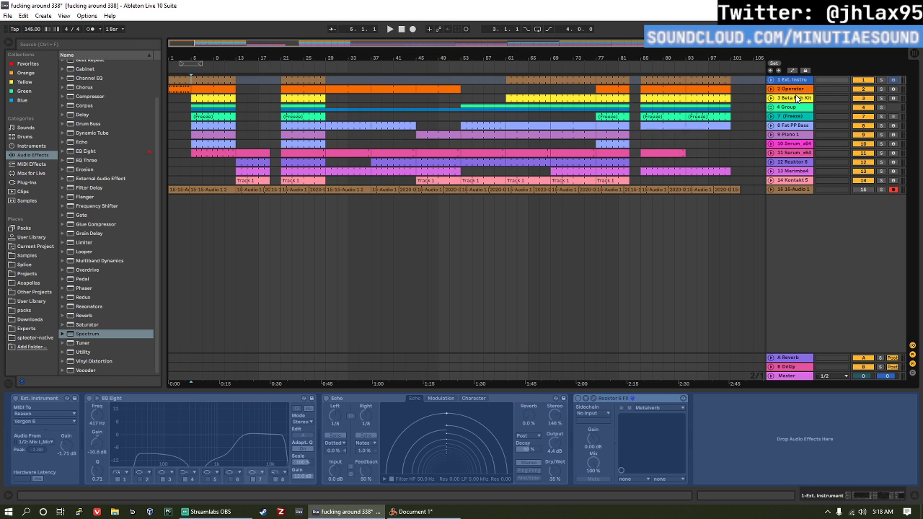
Step: Bring up the Master track's devices and reduce the height of its Spectrum display
left_click(783, 376)
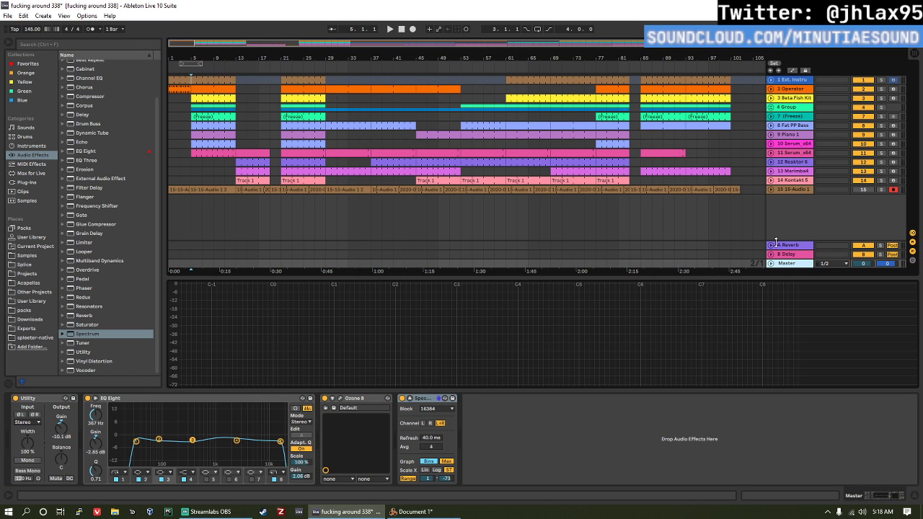
left_click_drag(579, 276, 583, 313)
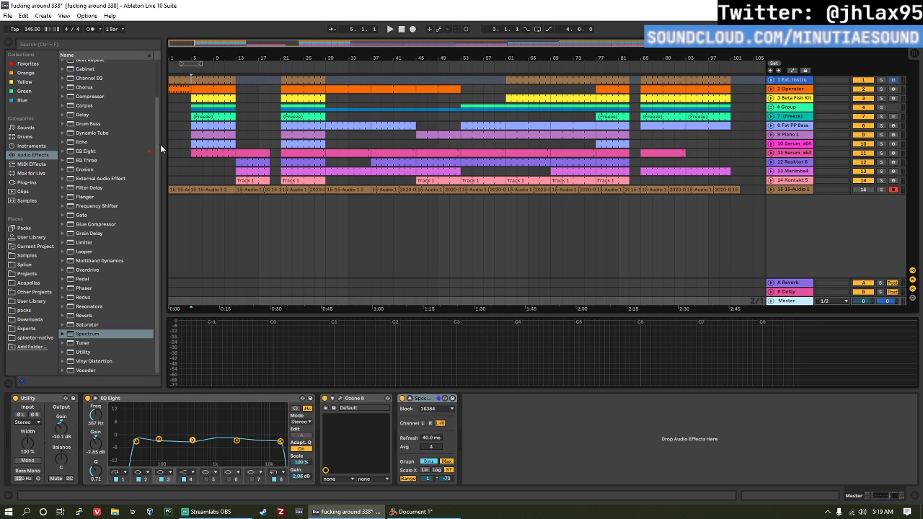
Step: Examine the device chains of the Ext. Instrument, track 11 Serum, Group, Fat PP Bass and Piano tracks
left_click(193, 80)
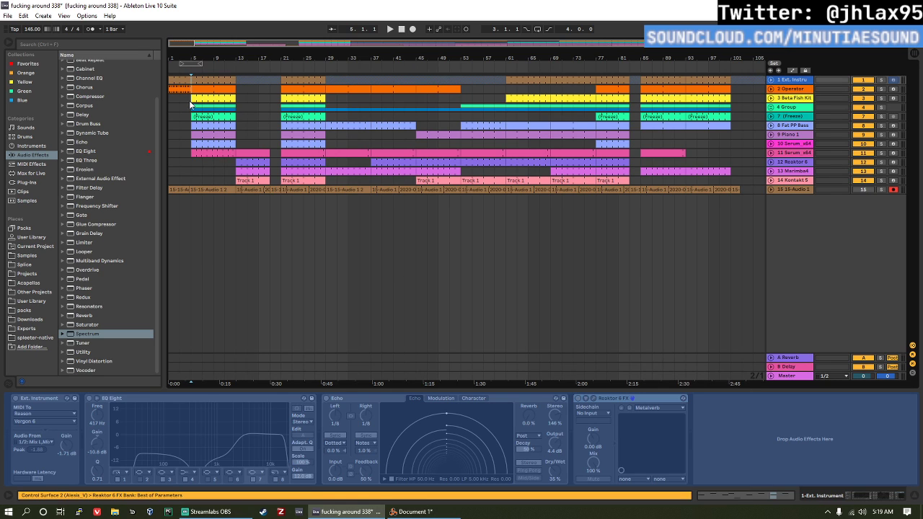
left_click(192, 153)
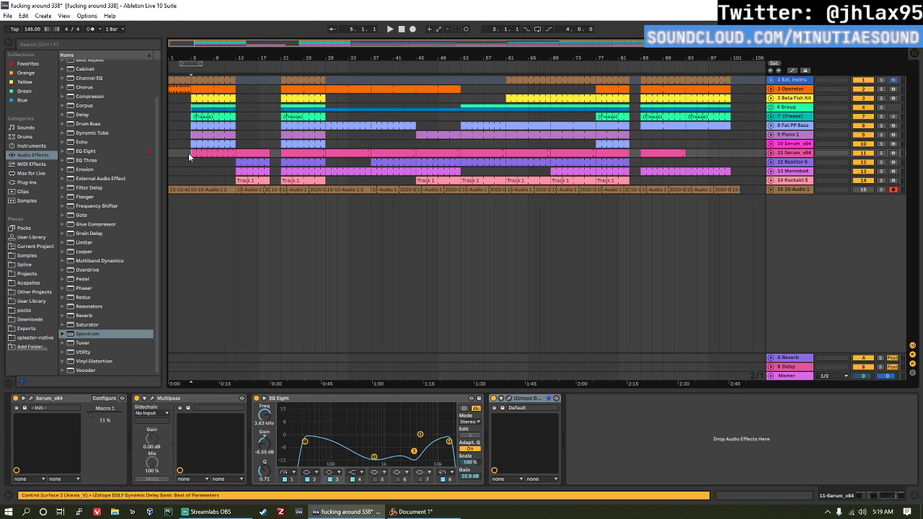
left_click(191, 82)
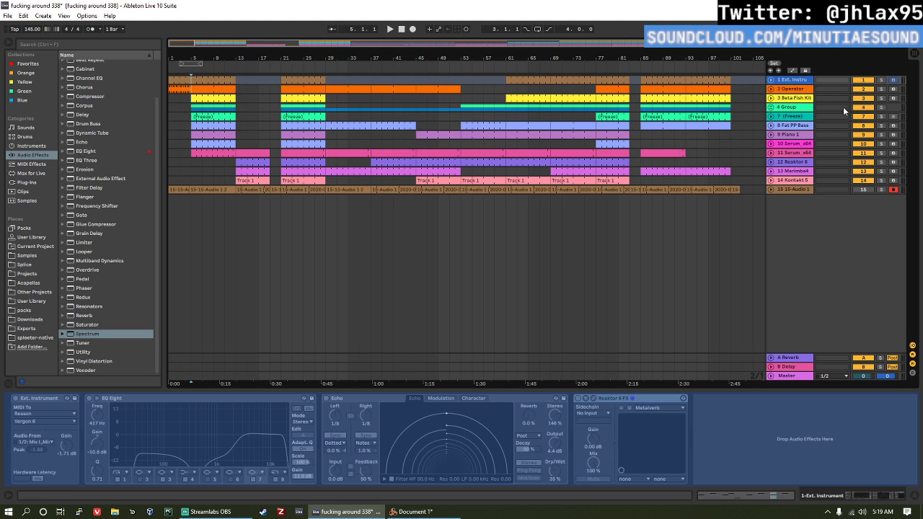
left_click(800, 110)
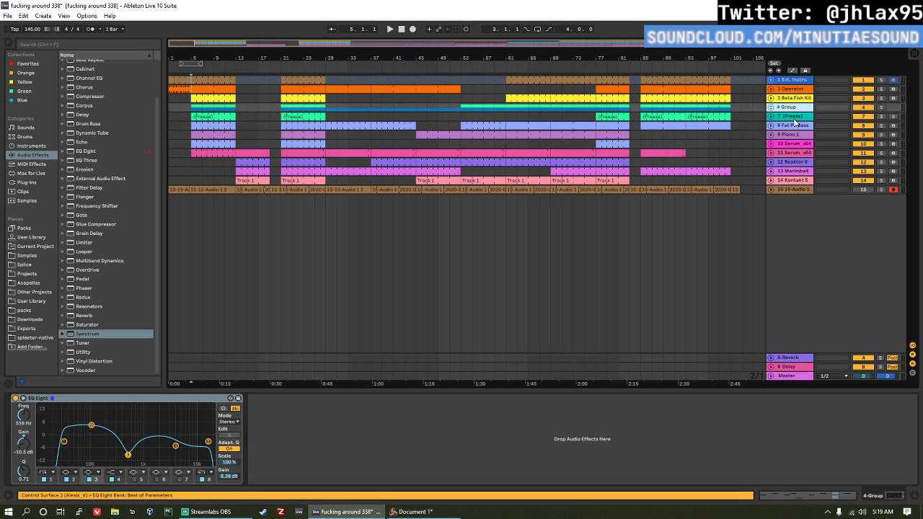
left_click(796, 124)
left_click(794, 136)
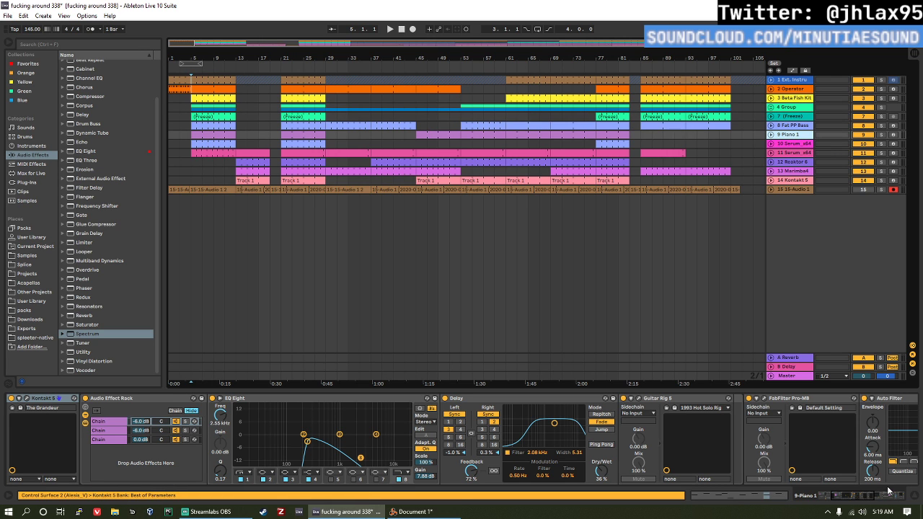
left_click_drag(866, 495, 914, 491)
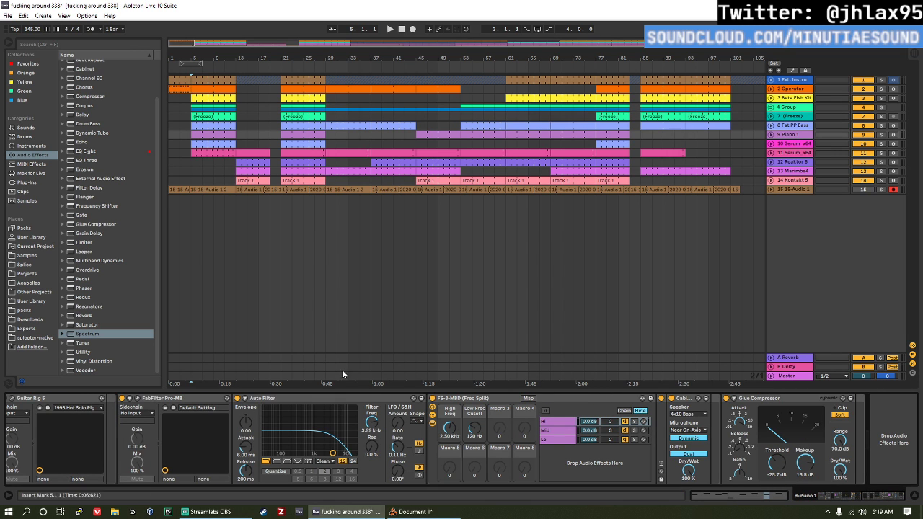
Step: Compare the Ext. Instrument and Beta Fish Kit device chains, returning from bar 5 to the start of the arrangement
left_click(193, 85)
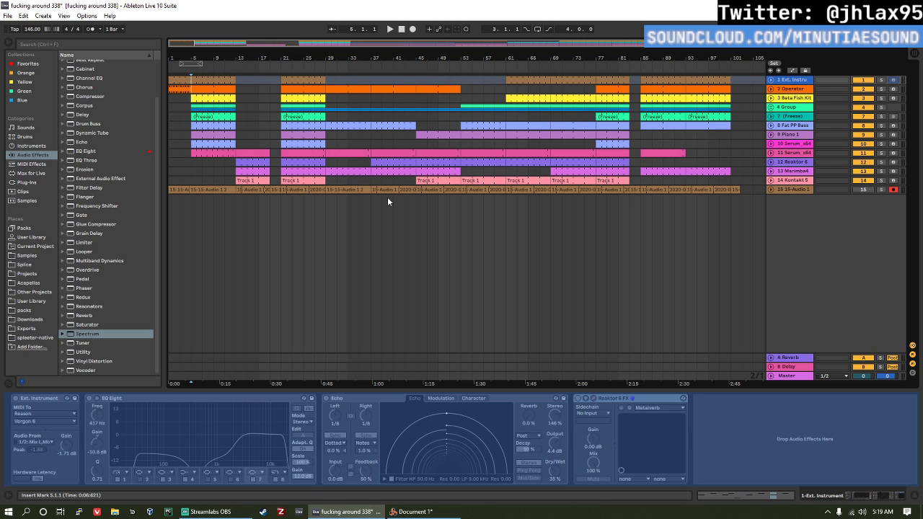
left_click(173, 101)
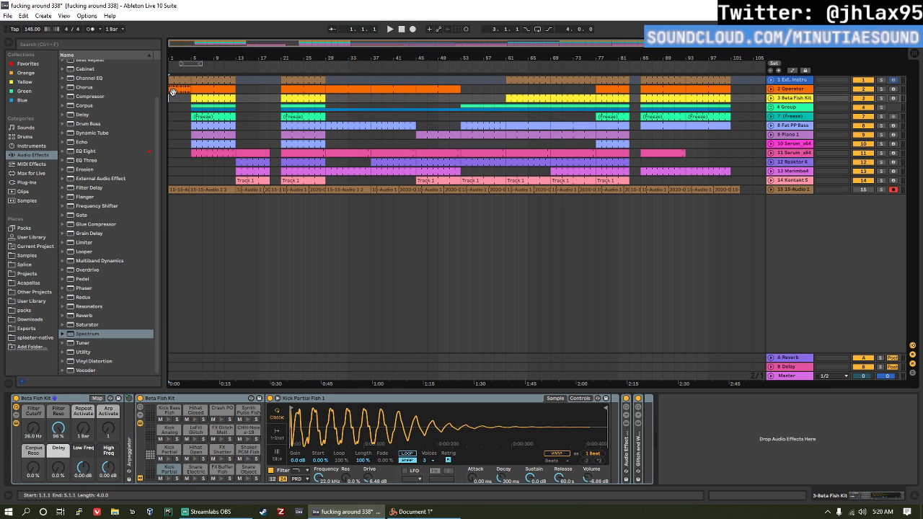
left_click(170, 88)
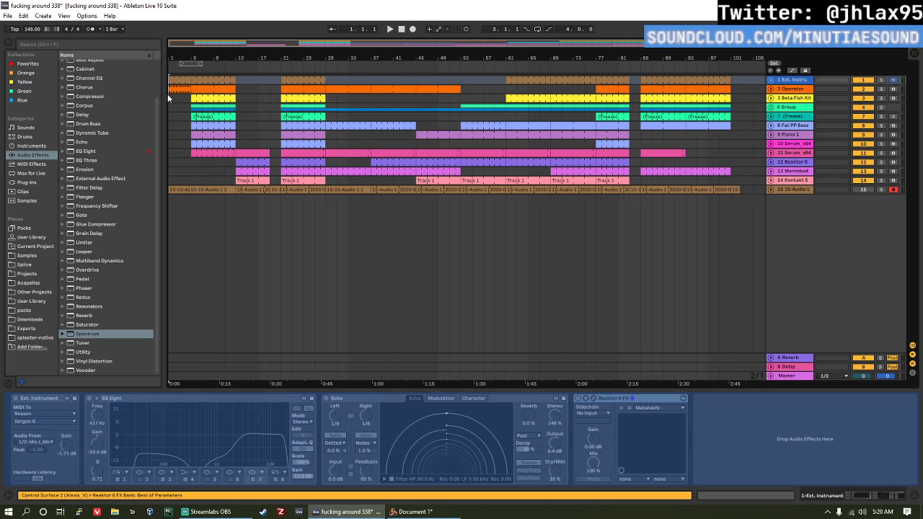
left_click(172, 100)
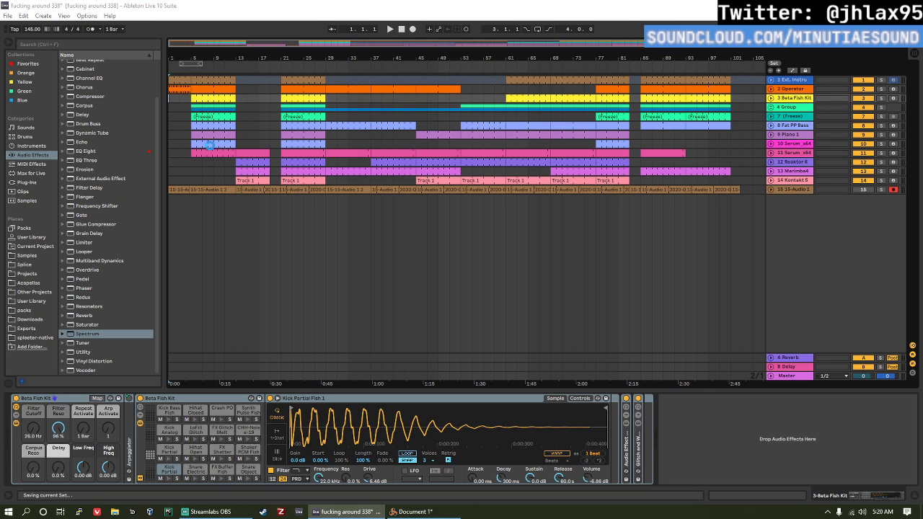
Step: Save the current set and open the recent set late night 2.als
key("ctrl+s")
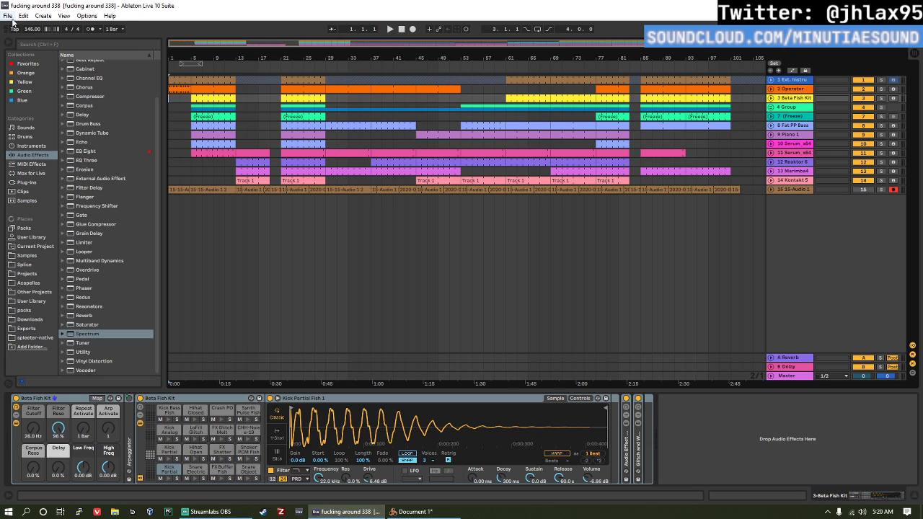
left_click(9, 15)
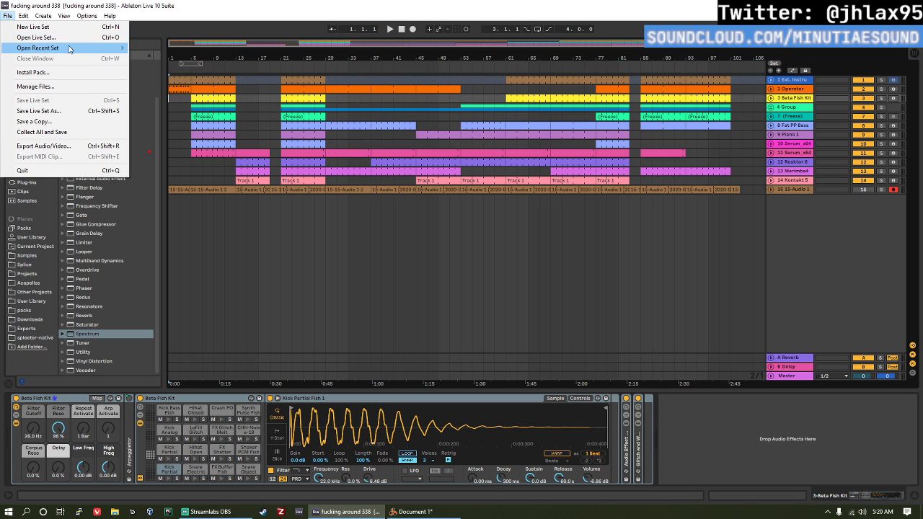
mouse_move(44, 48)
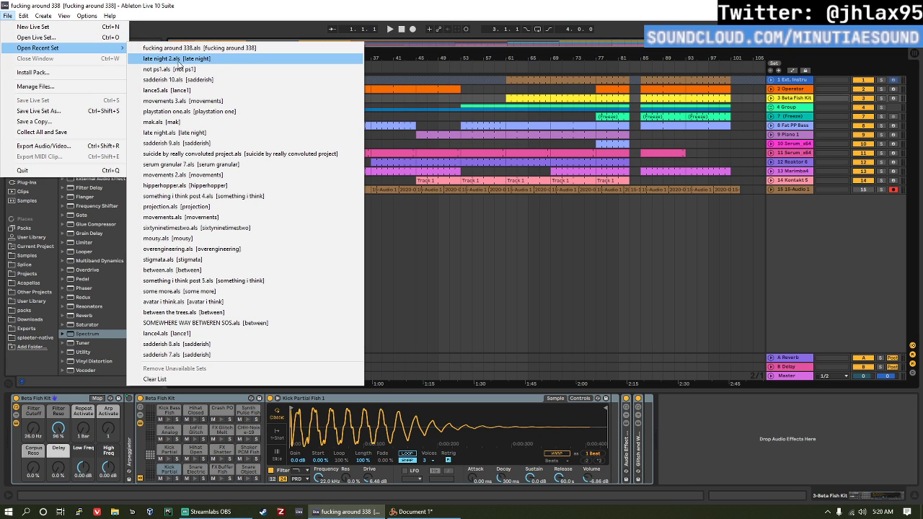
left_click(256, 59)
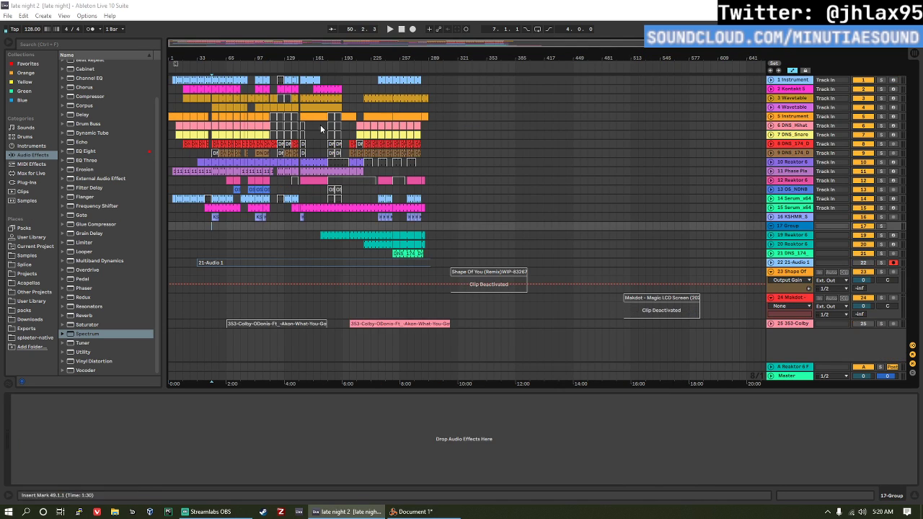
Step: Fold the Shape Of You and Makdot tracks in the arrangement
left_click(188, 155)
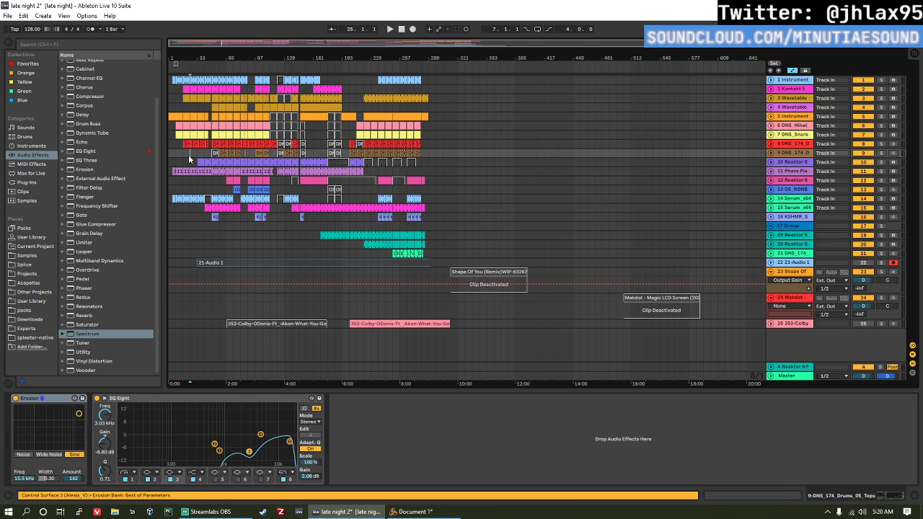
left_click(187, 159)
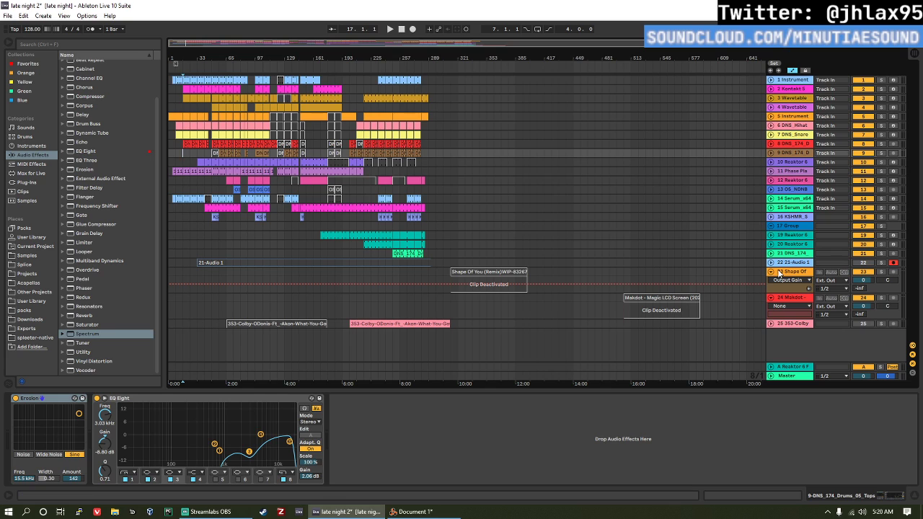
left_click(770, 272)
left_click(770, 281)
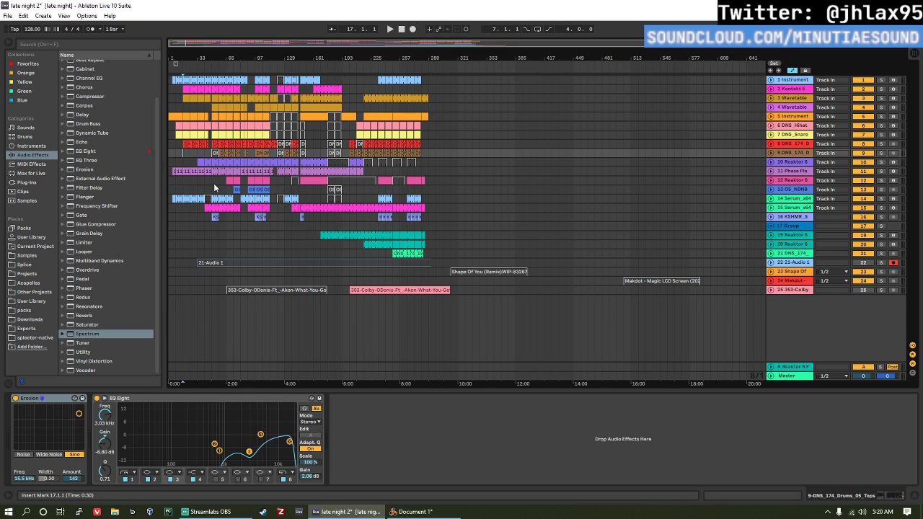
Step: Play the arrangement from bar 9 and check the track levels in the Session View mixer
left_click(177, 153)
key("space")
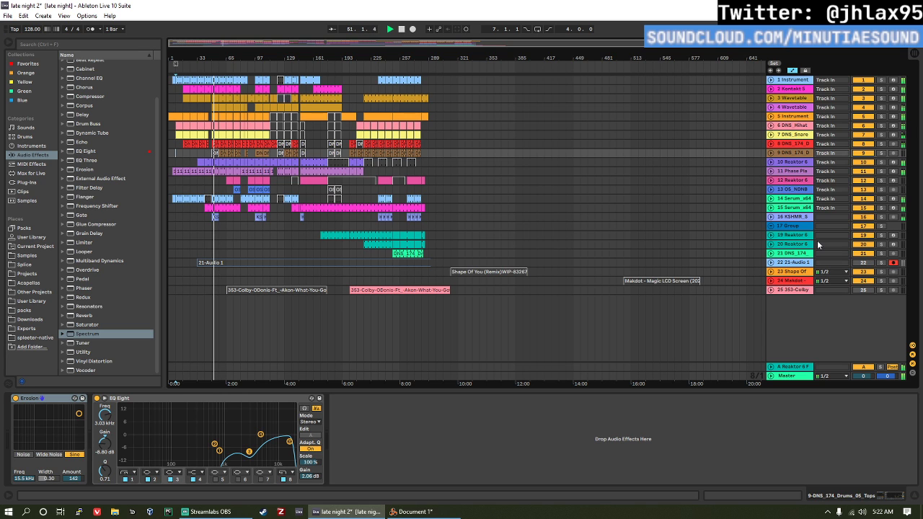
key("Tab")
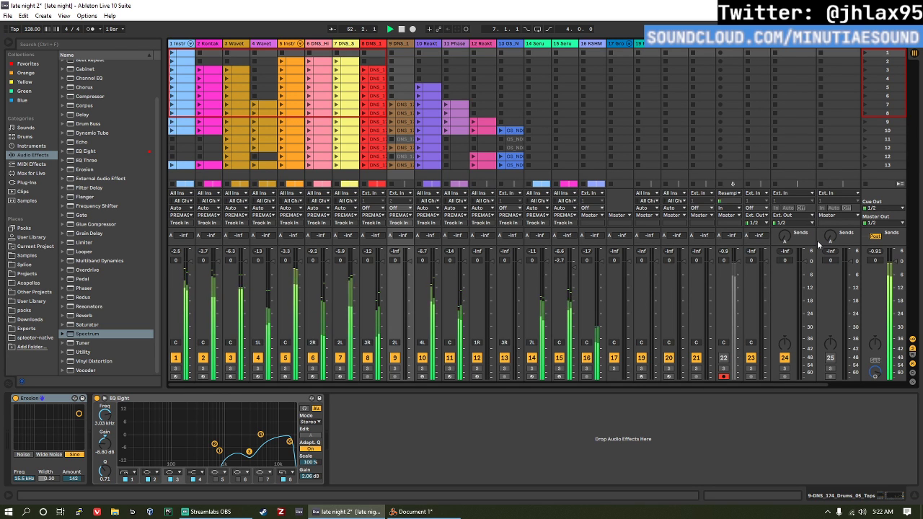
Step: Return to the arrangement, activate the 353-Colby track and select its second clip
key("Tab")
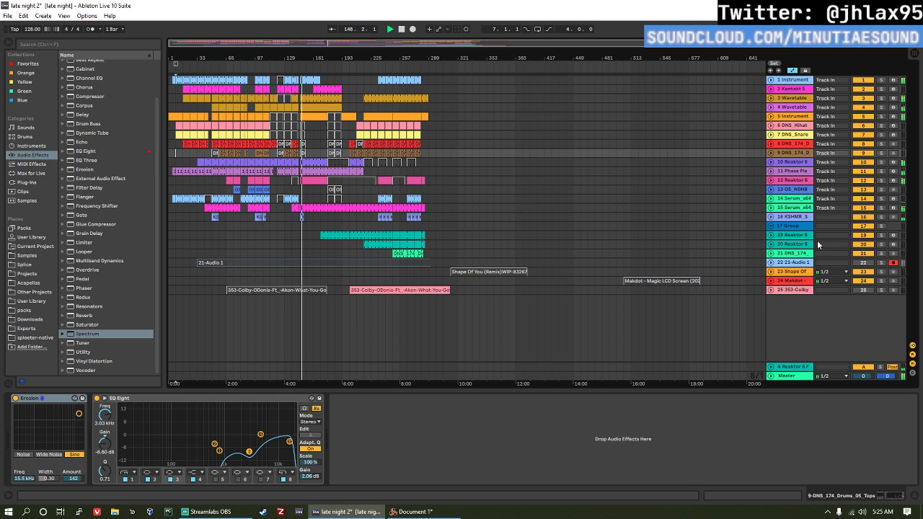
left_click(863, 290)
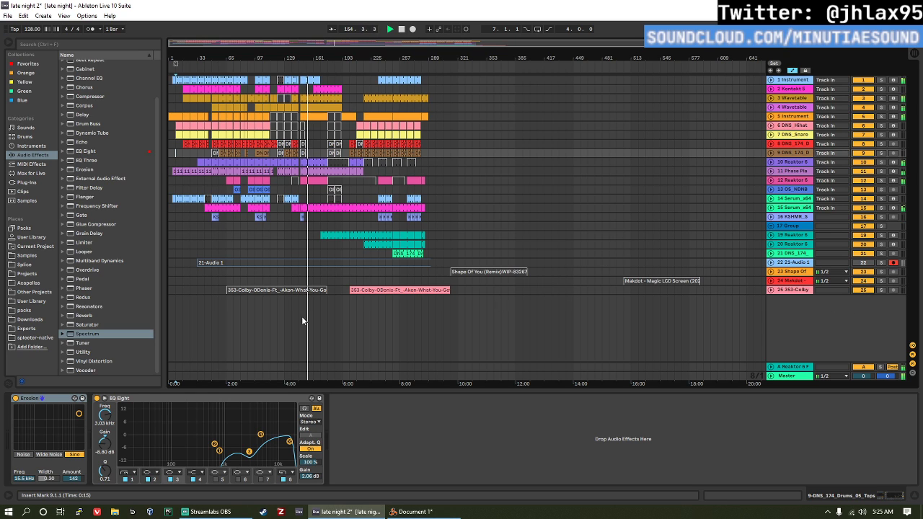
left_click(361, 289)
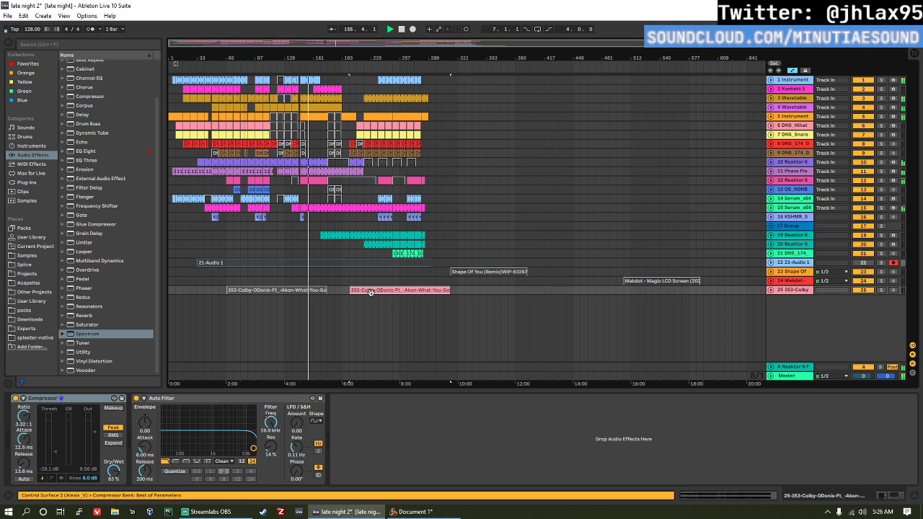
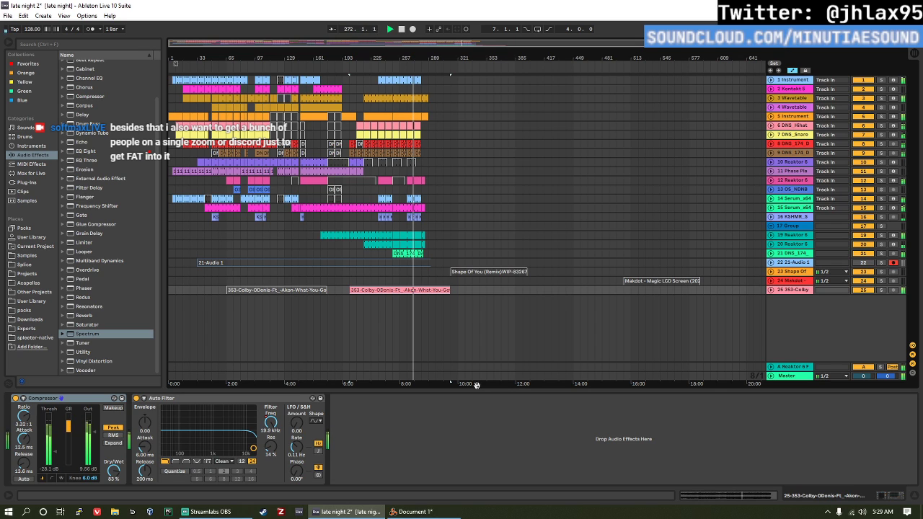
Step: Stop playback and play the end of the arrangement from bar 281
key("space")
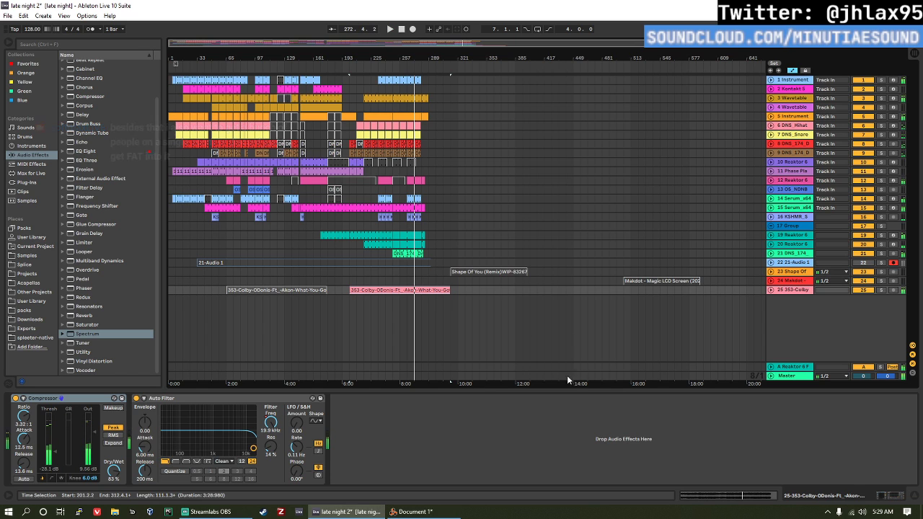
left_click(393, 190)
left_click(393, 171)
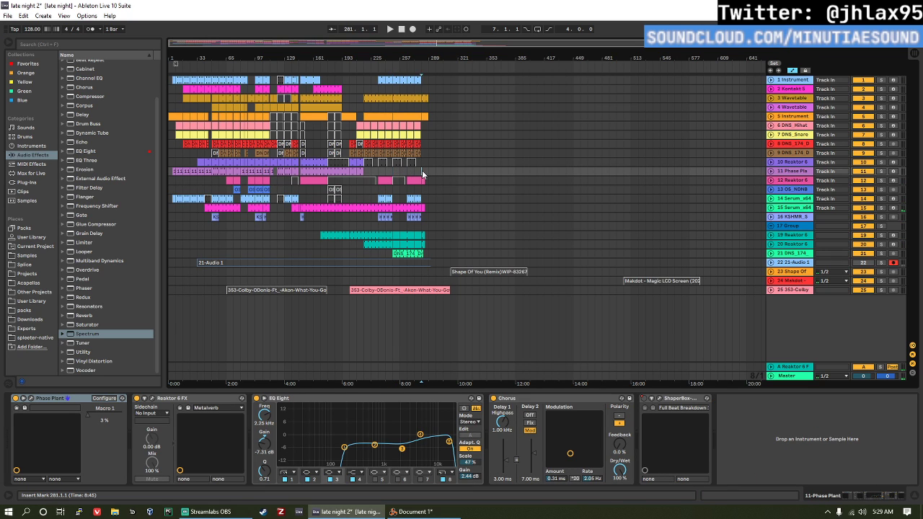
key("space")
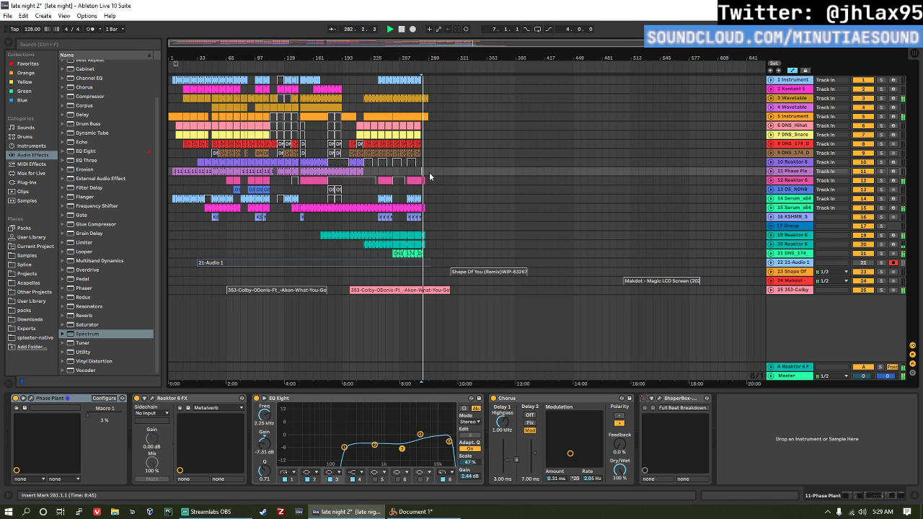
Step: Replay the ending from bar 273, followed by bar 265
key("space")
left_click(414, 169)
key("space")
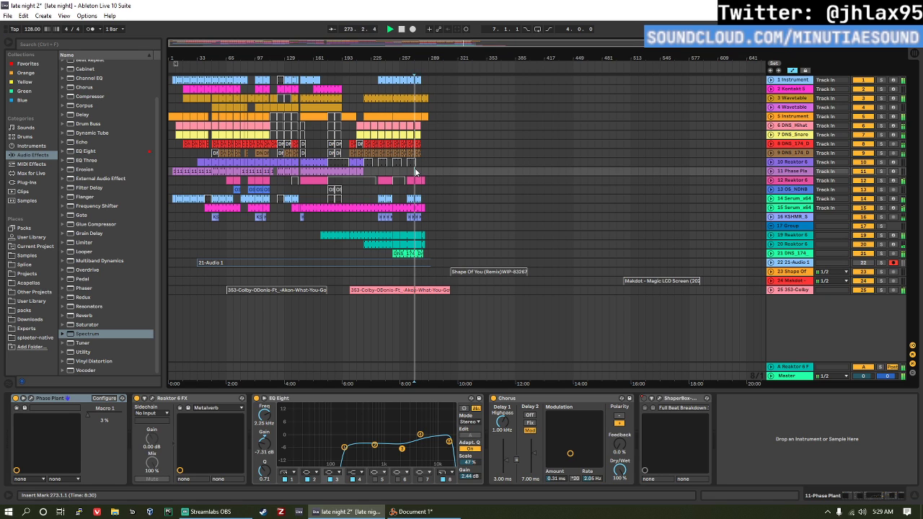
left_click(408, 173)
key("space")
key("space")
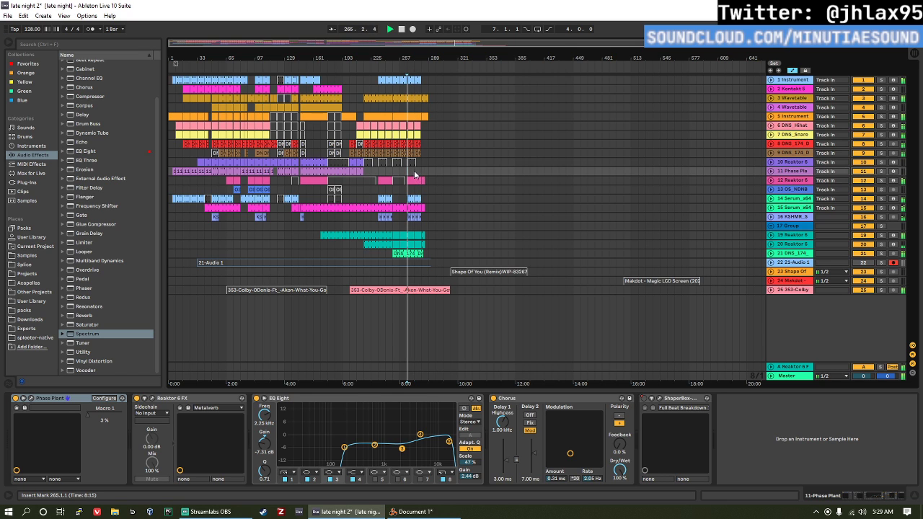
Step: Play the closing section of the arrangement from bar 273 and again from bar 271, then stop
scroll(407, 175, "up", 5)
left_click(449, 169)
key("space")
key("space")
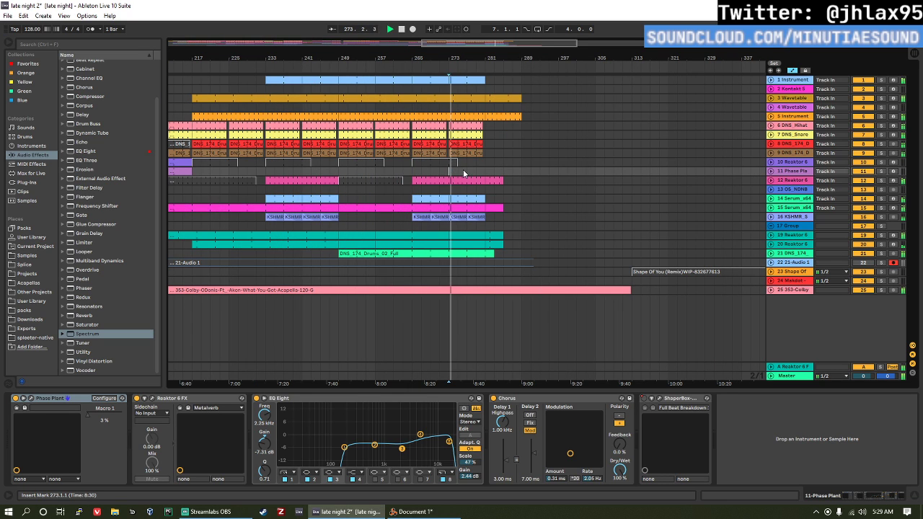
left_click(439, 173)
key("space")
key("space")
key("space")
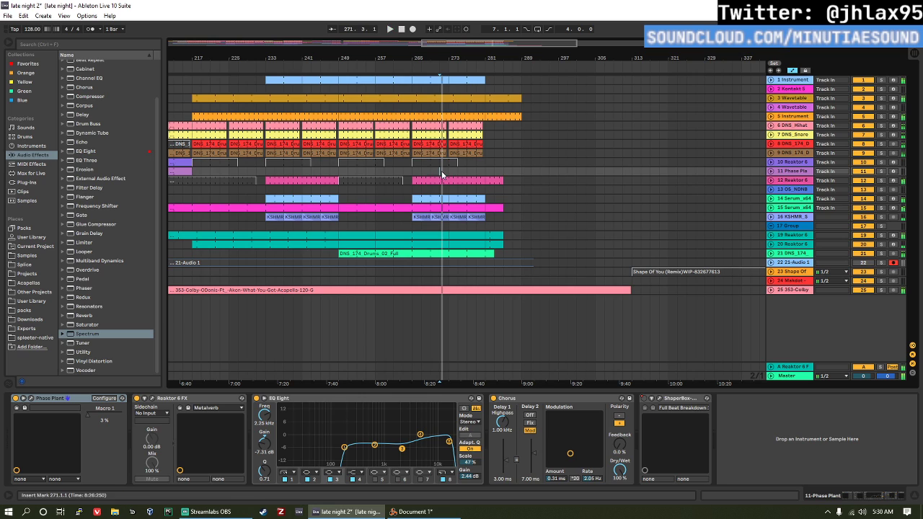
key("space")
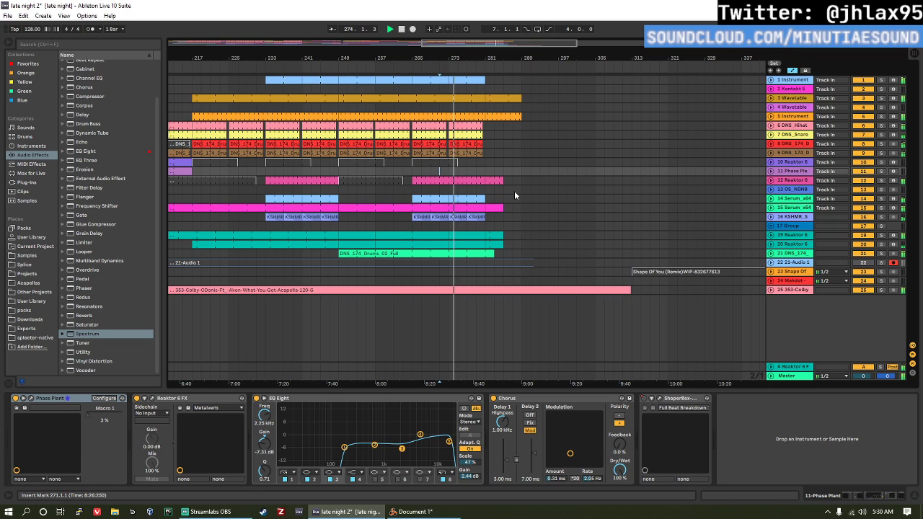
key("space")
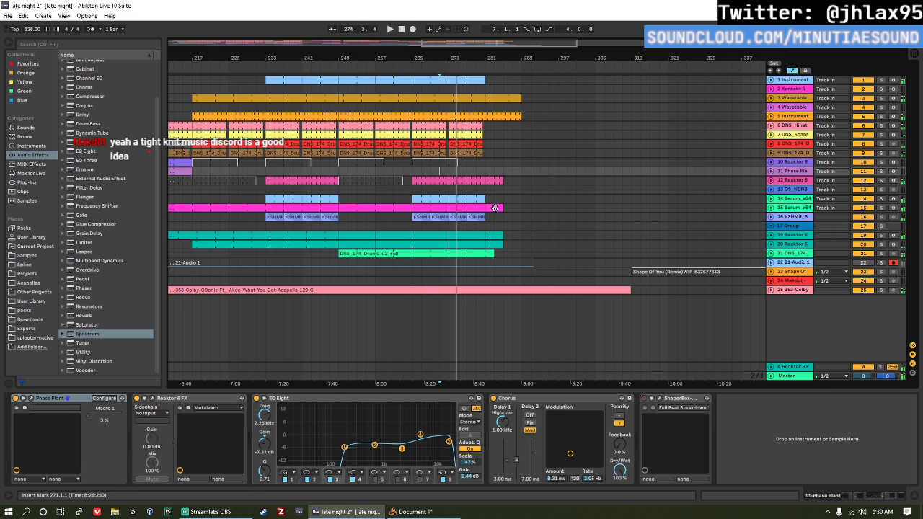
Step: Examine the empty stretch of the Phase Plant track around bars 273 to 275
left_click(458, 172)
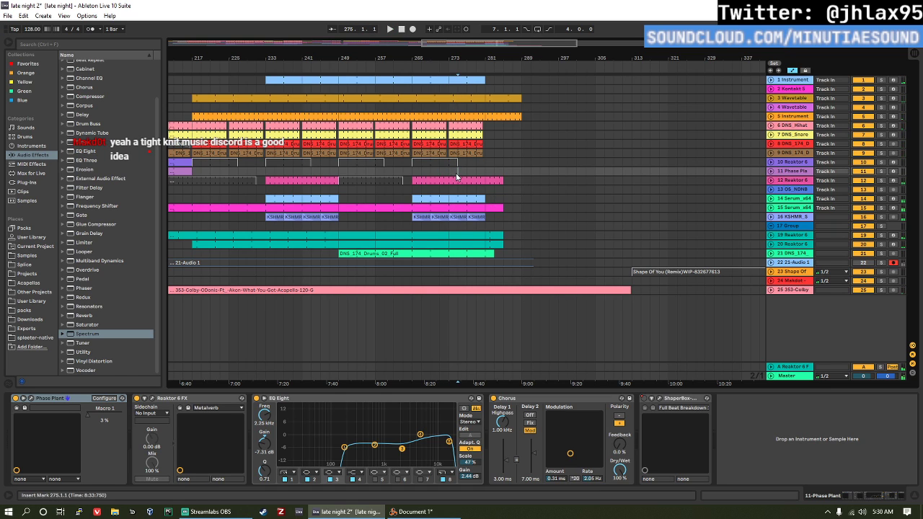
left_click_drag(457, 176, 464, 176)
scroll(445, 192, "up", 3)
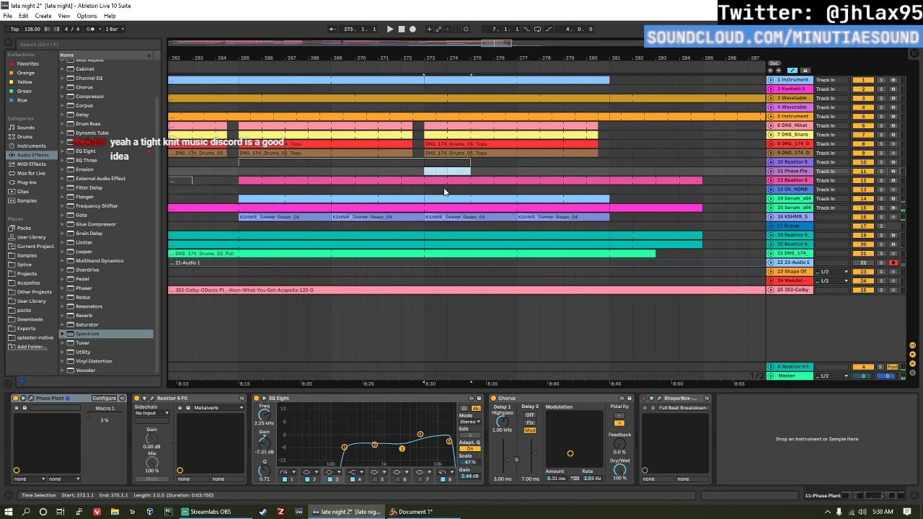
left_click(448, 172)
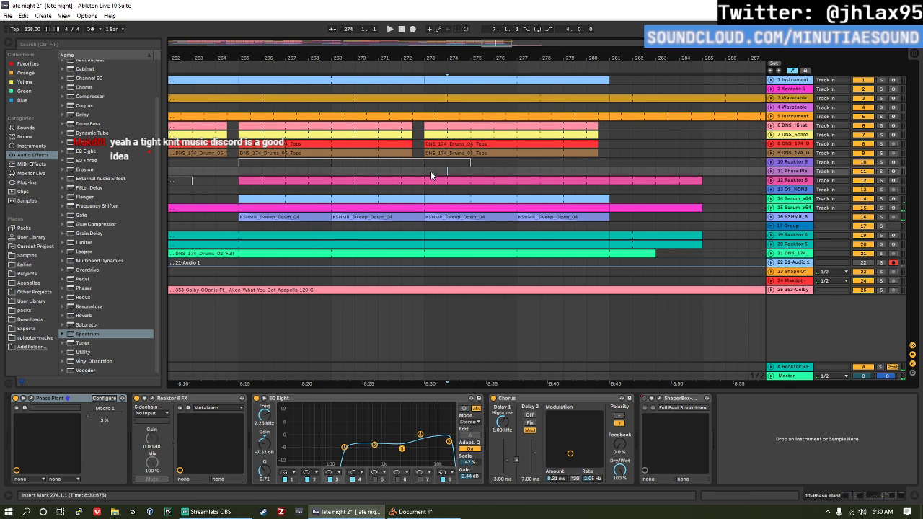
left_click(441, 169)
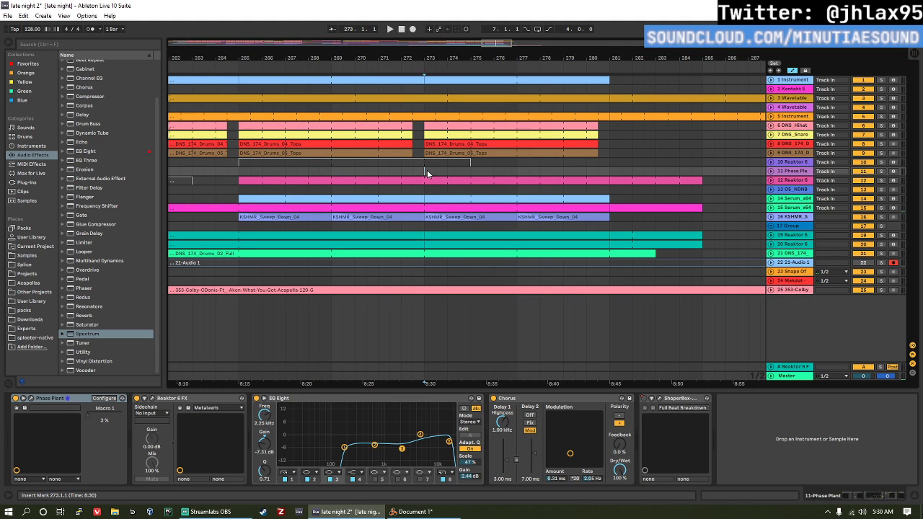
left_click(434, 174)
key("Left")
scroll(455, 98, "up", 3)
scroll(457, 137, "down", 8)
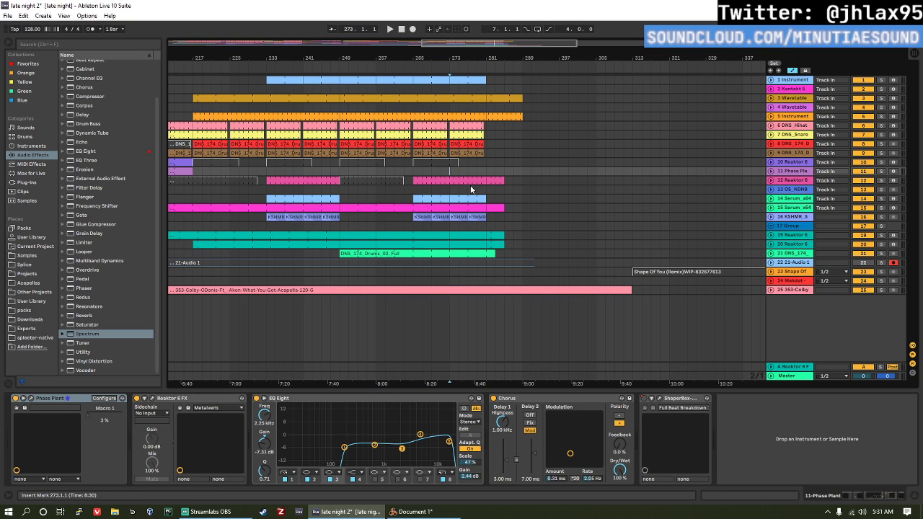
left_click(454, 165)
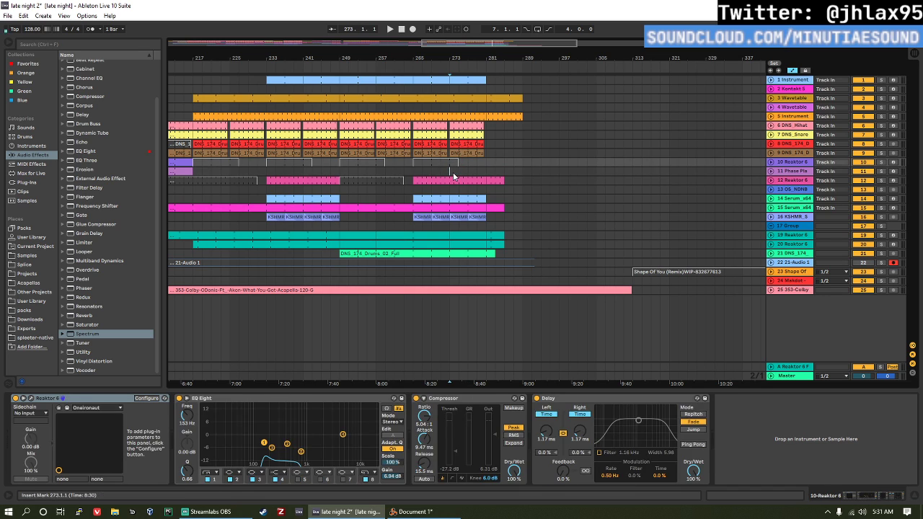
left_click(453, 172)
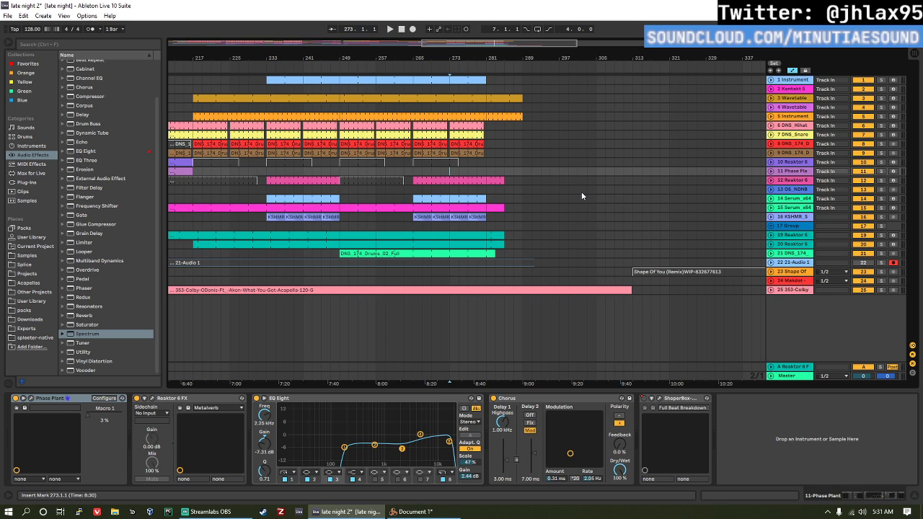
left_click(480, 176)
Step: Save the current set and open the recent set sadderish 10.als, accepting the missing plug-in notice
key("ctrl+s")
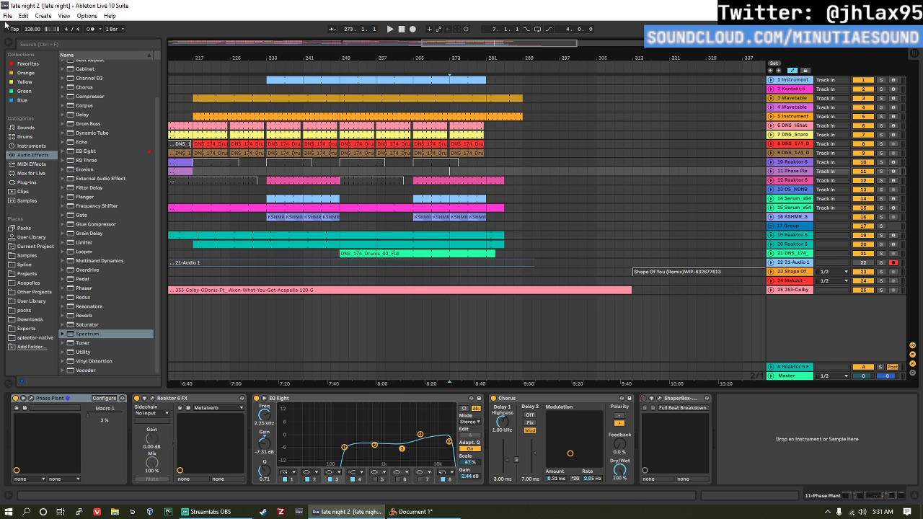
left_click(7, 7)
left_click(7, 10)
left_click(8, 15)
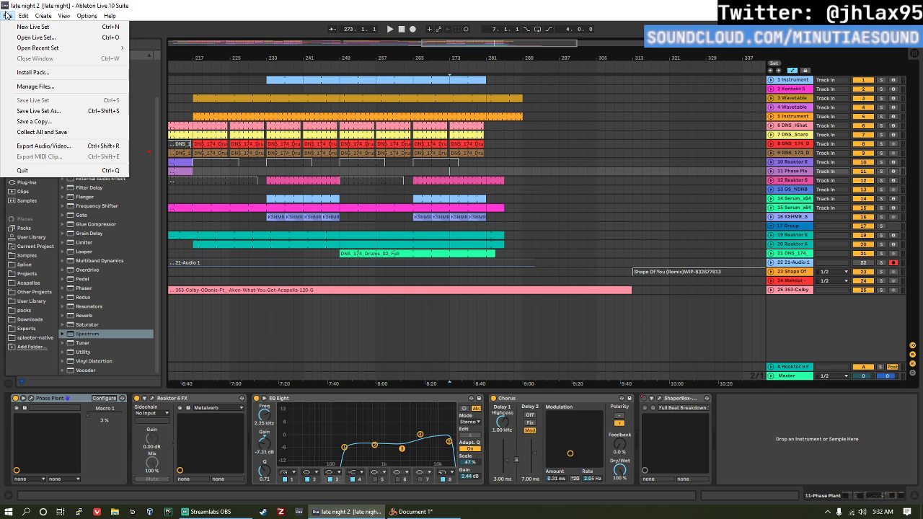
mouse_move(43, 52)
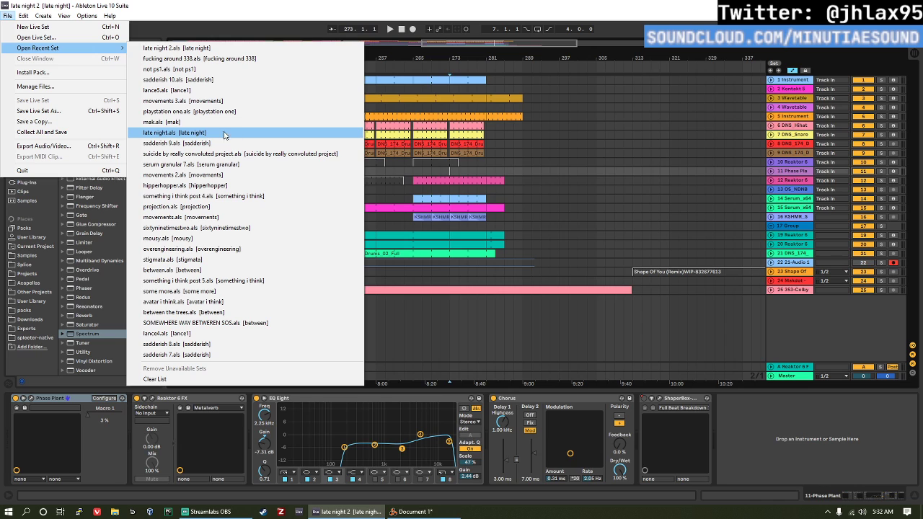
left_click(242, 87)
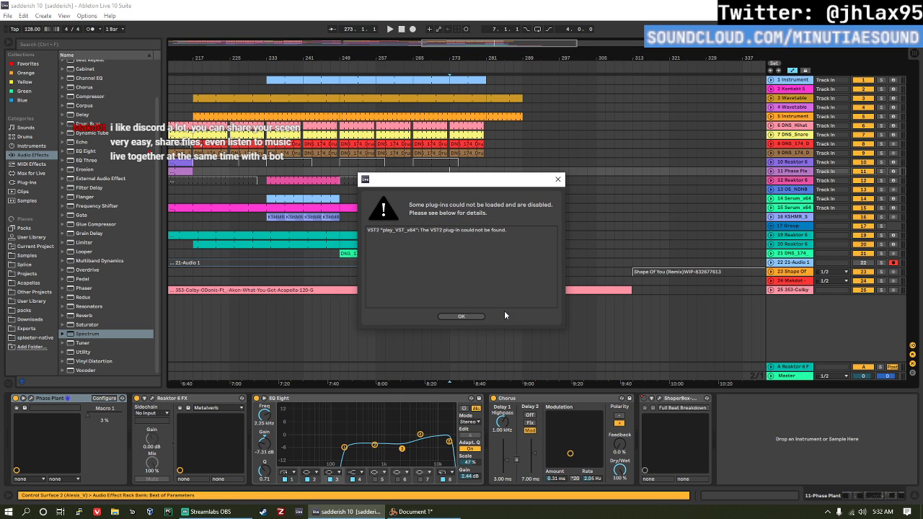
key("Return")
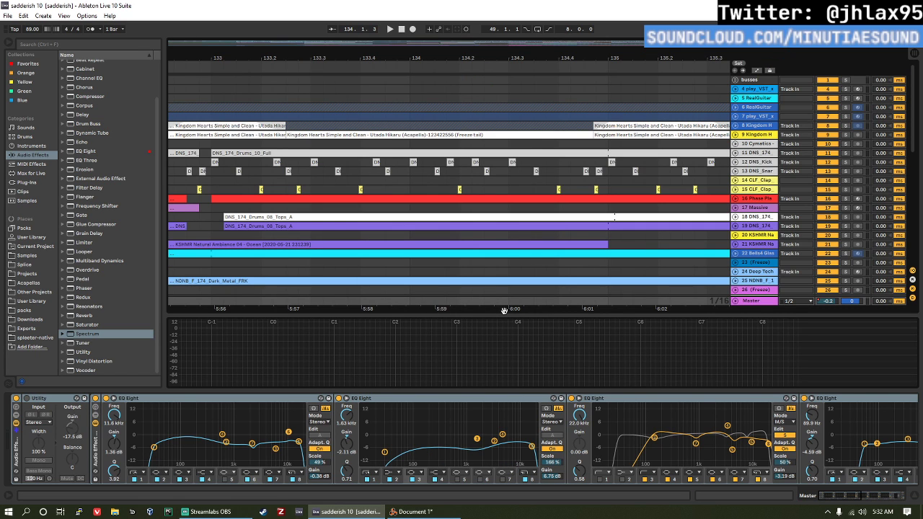
Step: Look over the whole sadderish 10 arrangement and its tracks from top to bottom
scroll(502, 303, "down", 10)
scroll(337, 228, "down", 3)
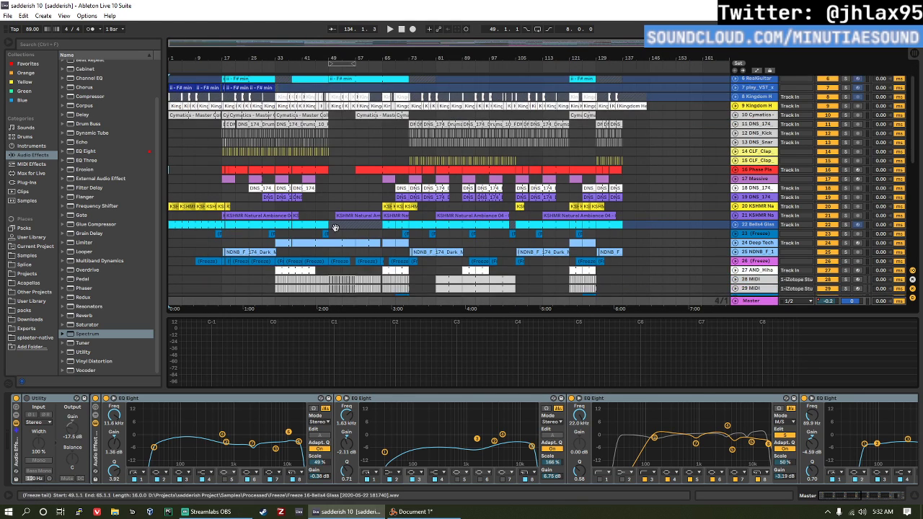
scroll(326, 233, "down", 5)
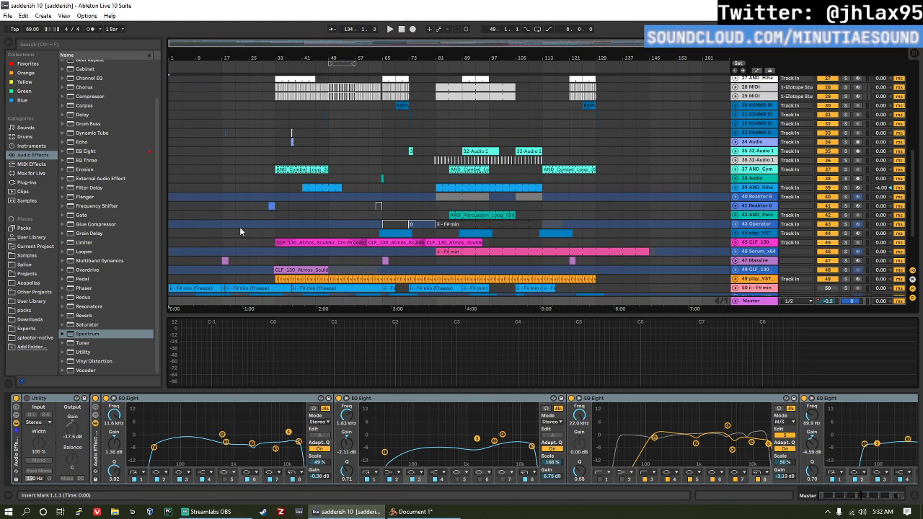
scroll(238, 180, "up", 3)
left_click(207, 121)
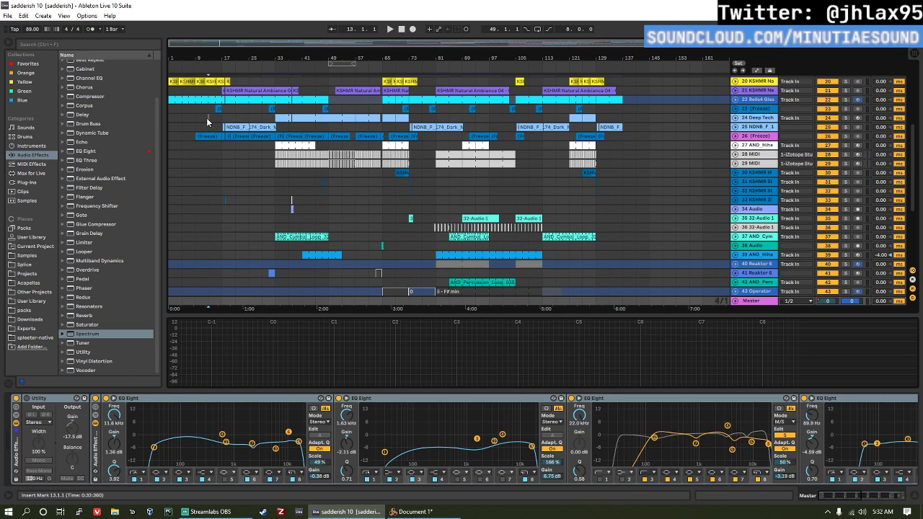
left_click(199, 117)
scroll(208, 126, "up", 4)
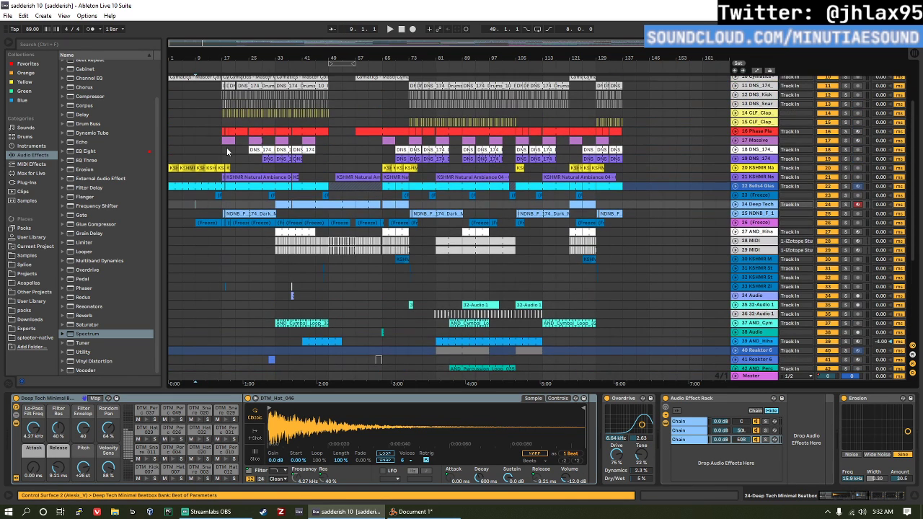
scroll(227, 152, "up", 2)
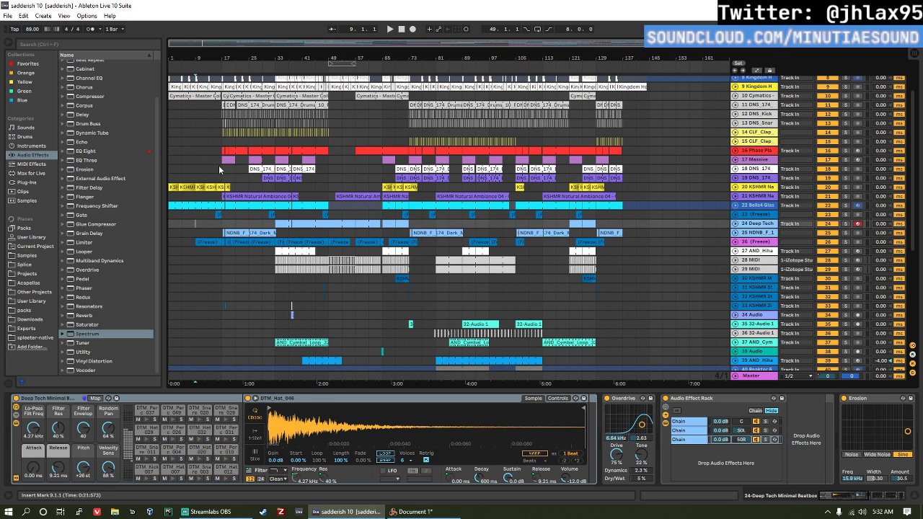
left_click(220, 168)
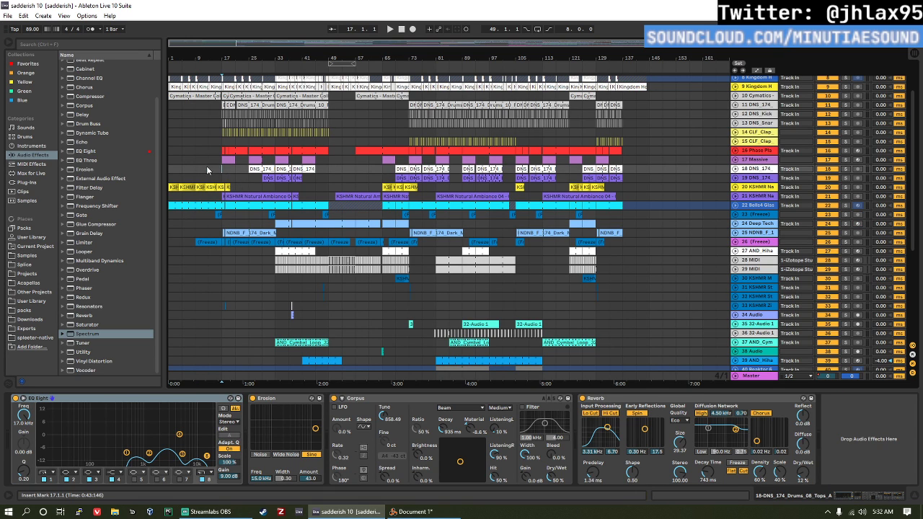
scroll(185, 166, "up", 3)
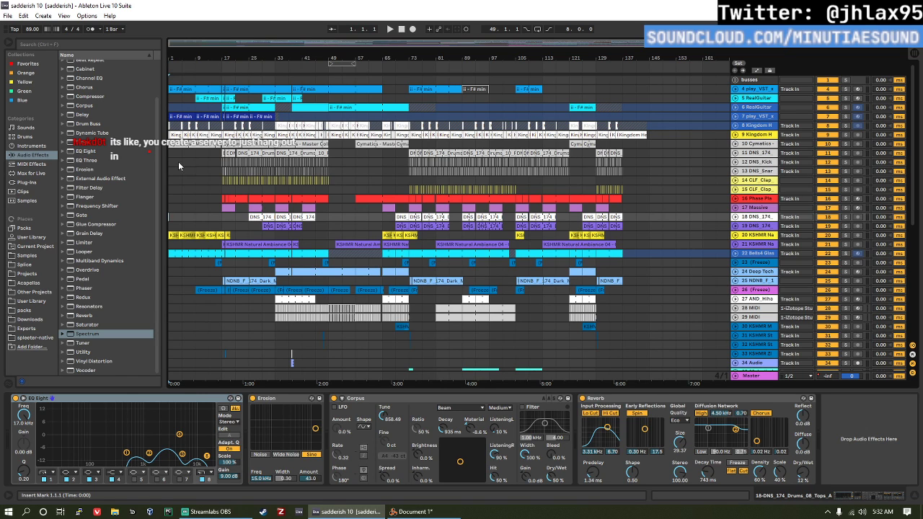
Step: Play the arrangement from bar 1, pause to look over the lower tracks, and resume playback from the same spot
left_click(173, 153)
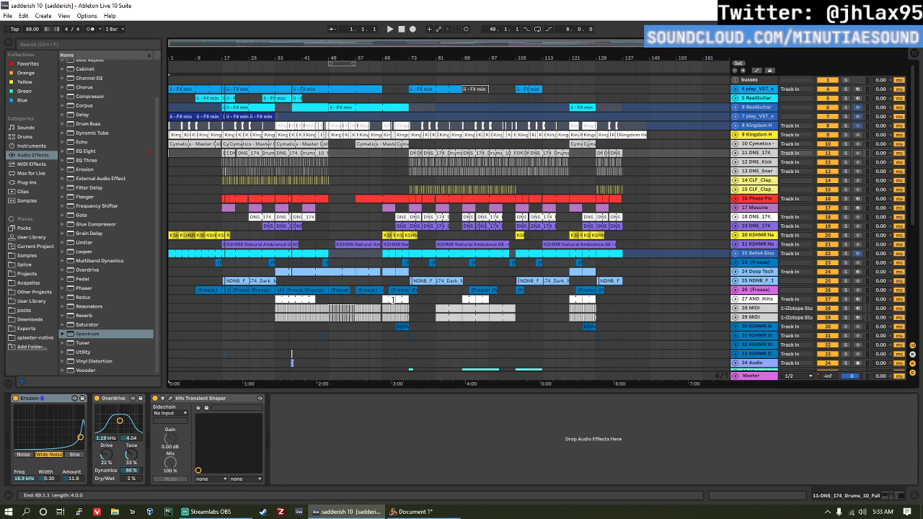
key("space")
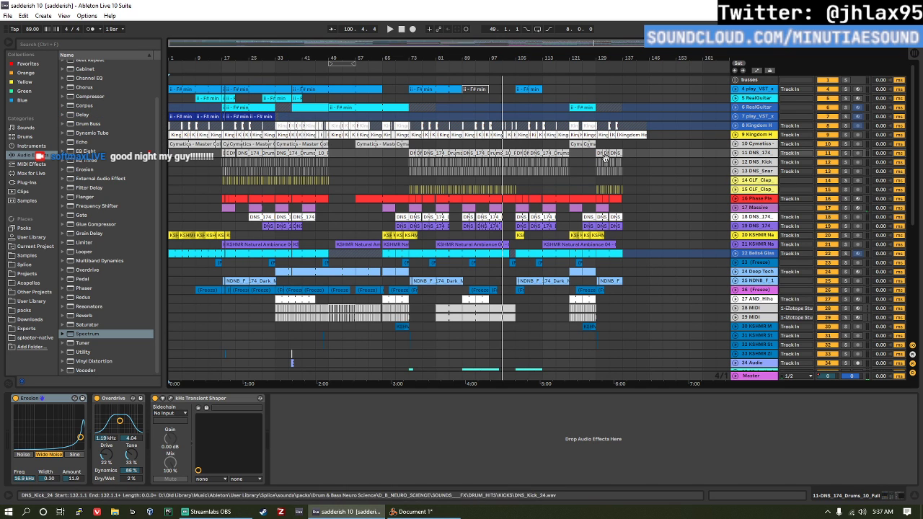
scroll(671, 202, "down", 5)
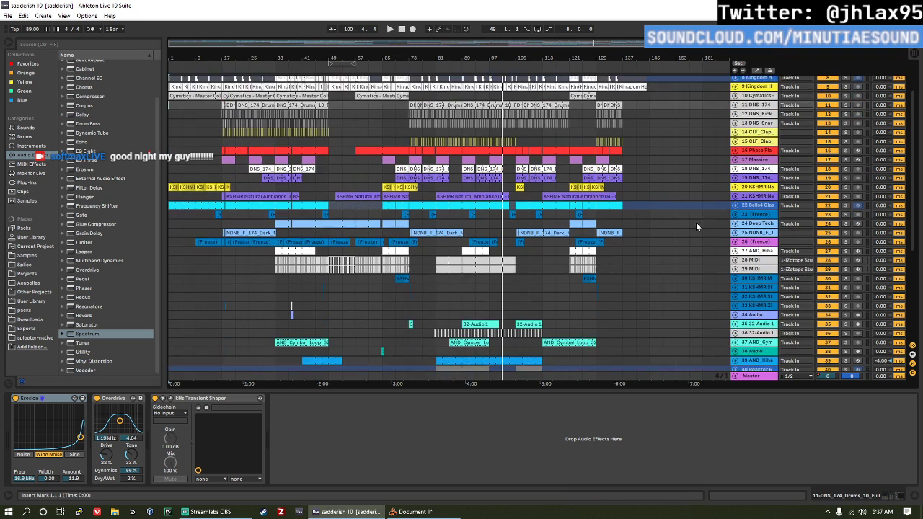
scroll(710, 234, "down", 3)
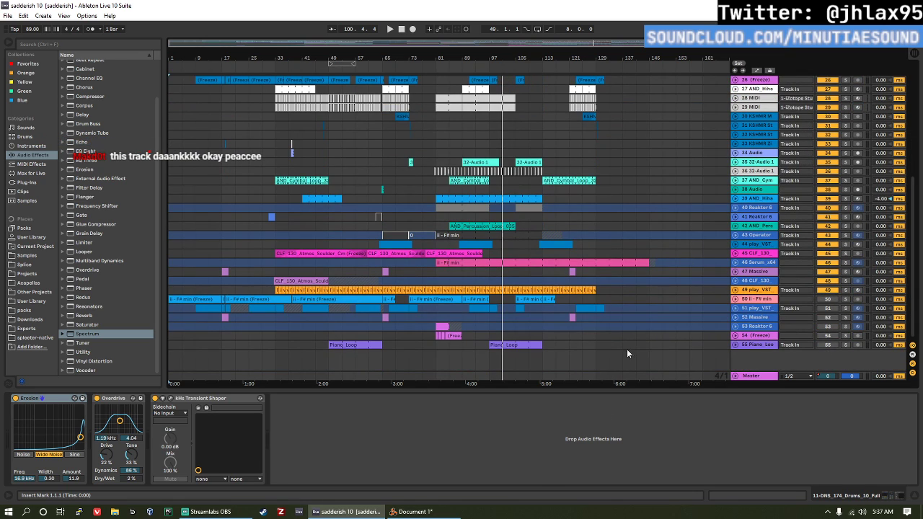
key("space")
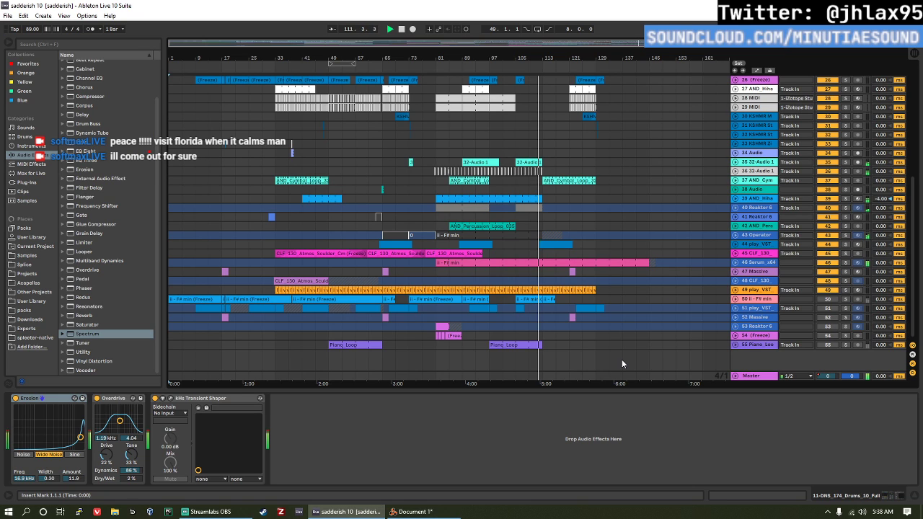
Step: Show the Session View mixer during playback to check the track levels
scroll(291, 249, "up", 3)
scroll(290, 249, "up", 5)
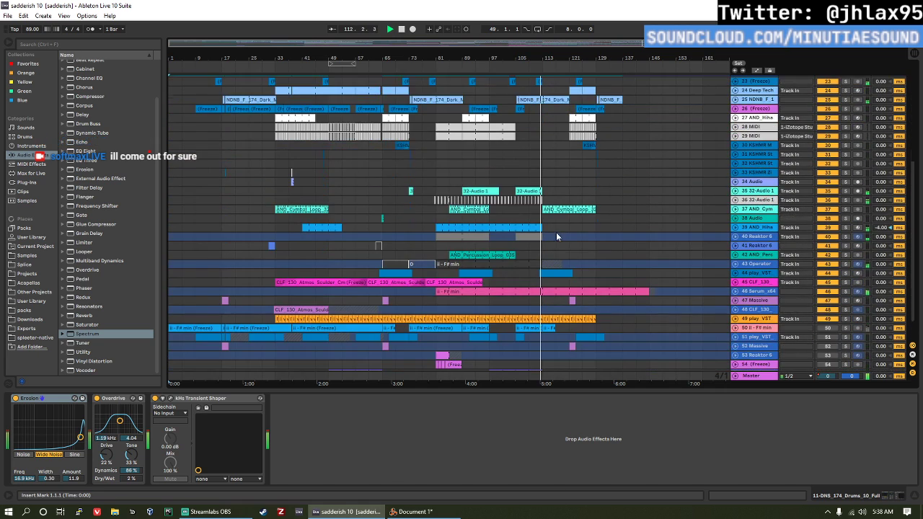
key("Tab")
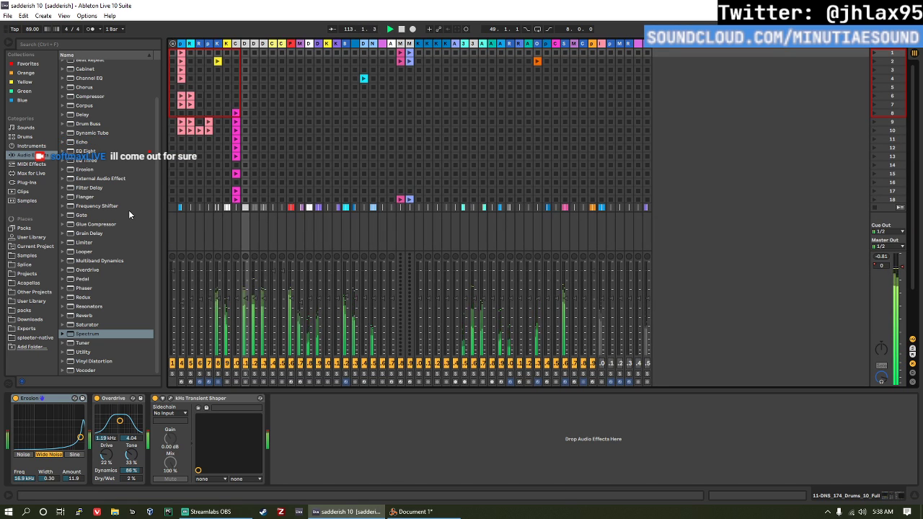
Step: Hide the browser and open the recent set serum granular 7.als, accepting the missing plug-in notice
left_click(9, 48)
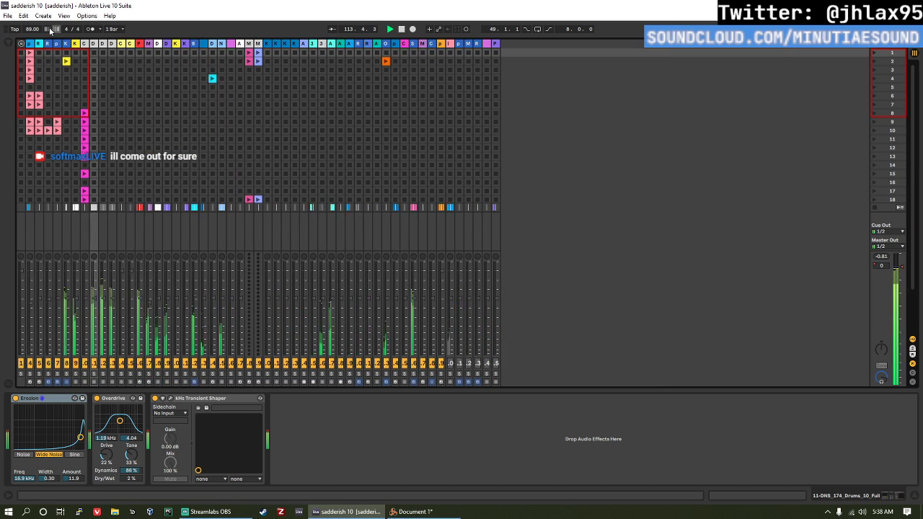
left_click(6, 16)
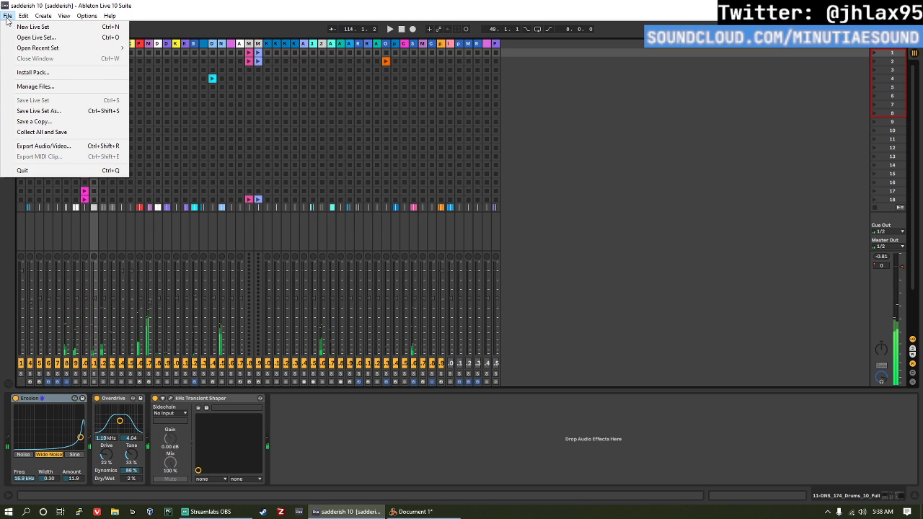
mouse_move(23, 15)
mouse_move(43, 48)
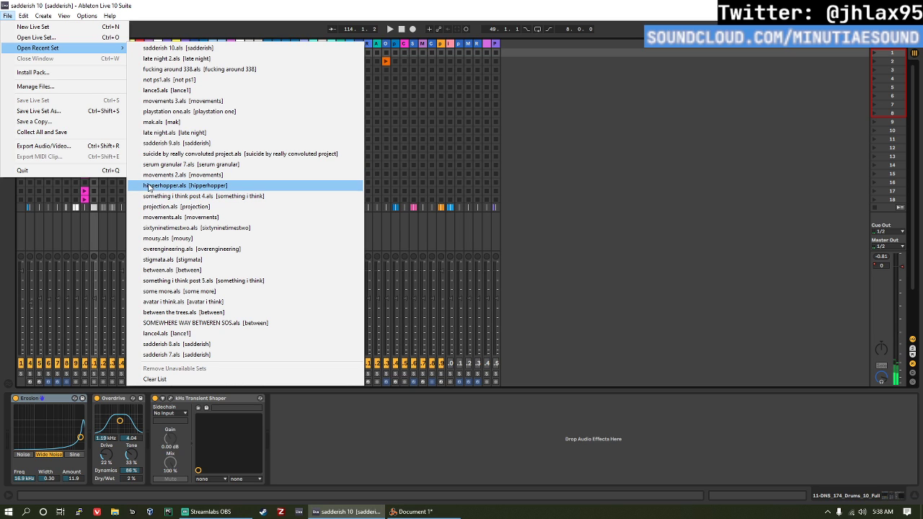
left_click(202, 165)
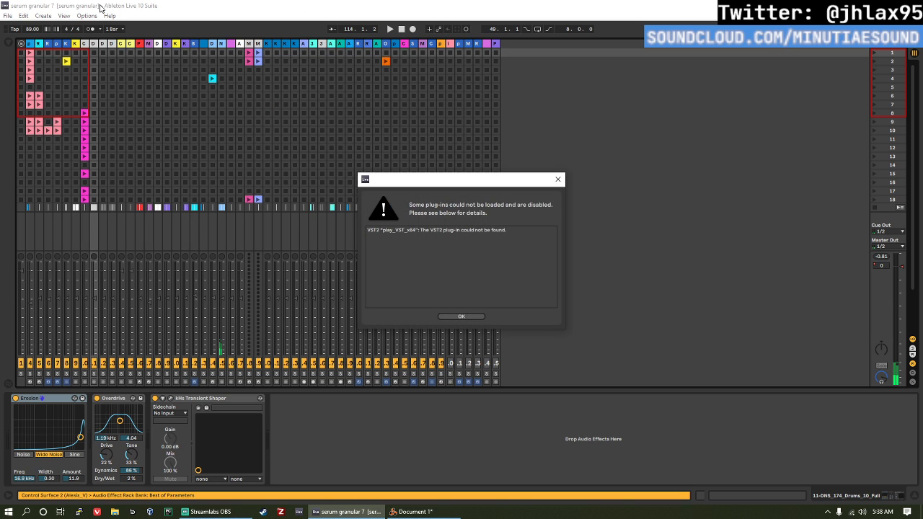
left_click(480, 315)
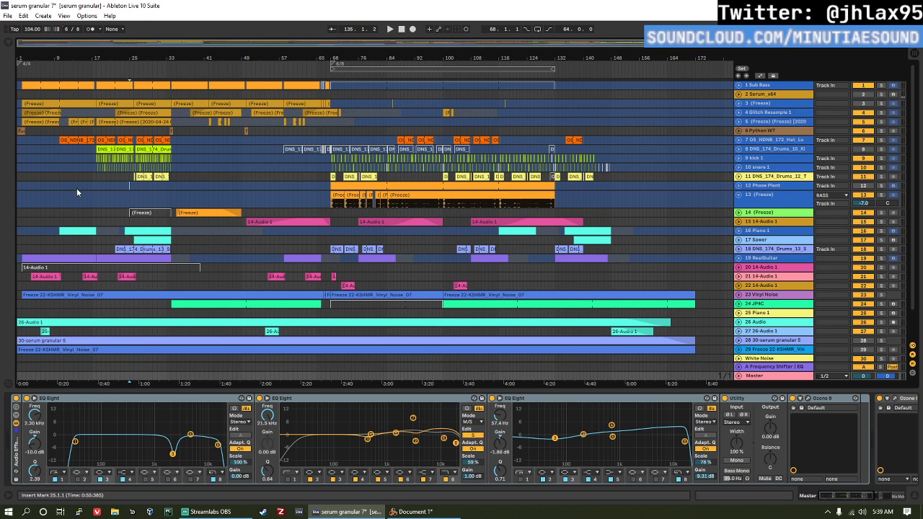
Step: Play the serum granular 7 arrangement from bar 1 with the browser hidden
left_click(17, 187)
key("alt+space")
left_click(8, 197)
key("space")
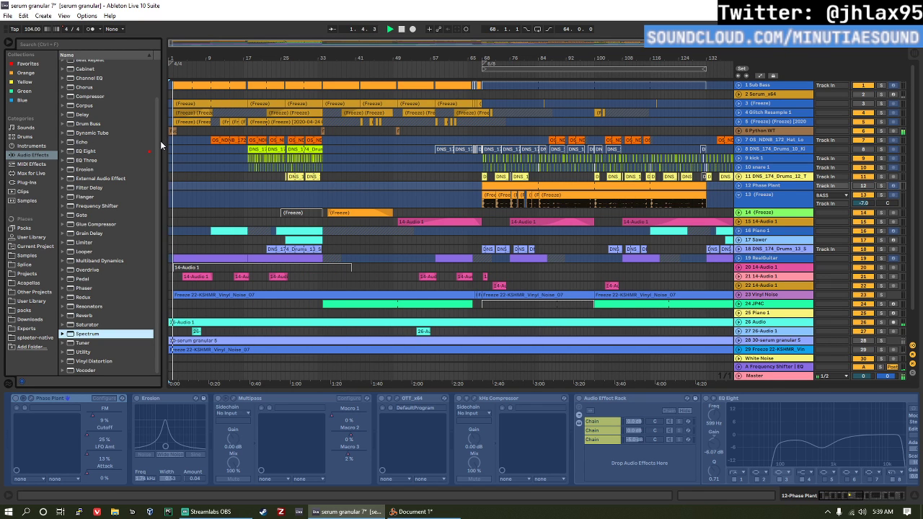
key("ctrl+alt+b")
scroll(820, 212, "down", 2)
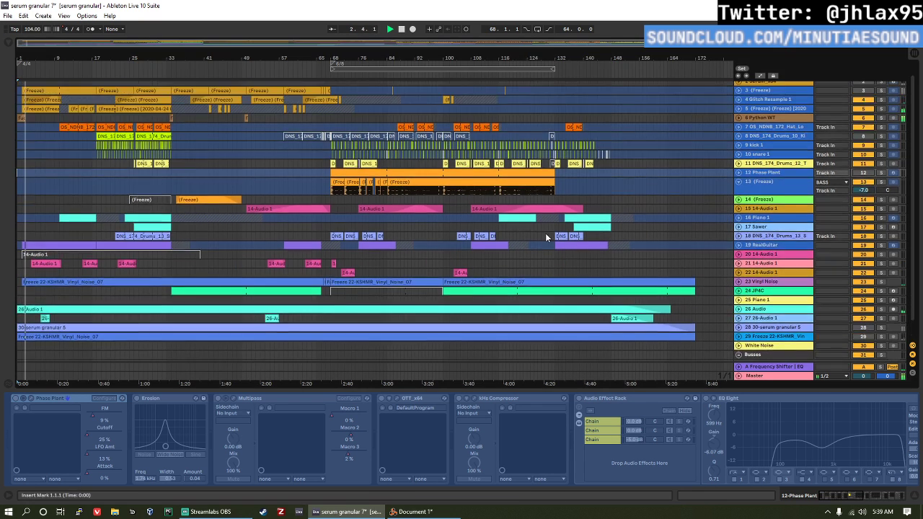
Step: Show the Session View mixer during playback and bring up the Spectrum device in the Master track's chain
key("Tab")
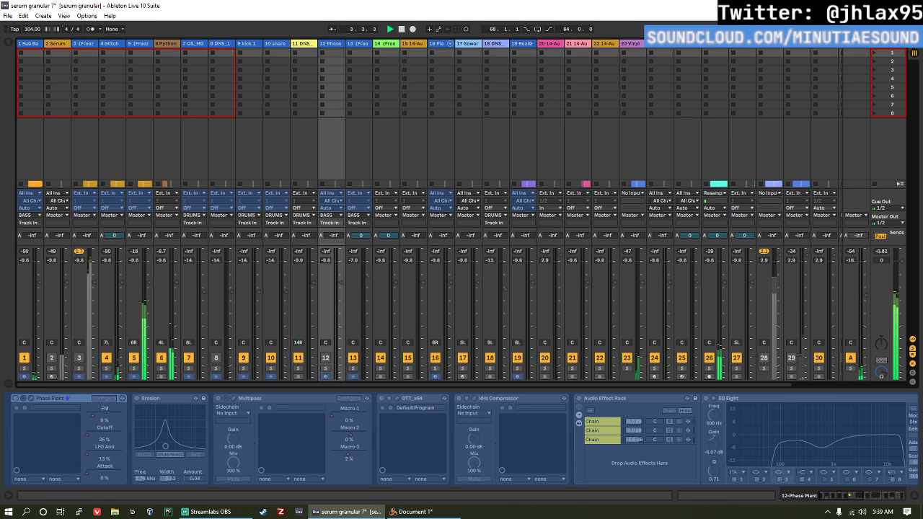
left_click(890, 44)
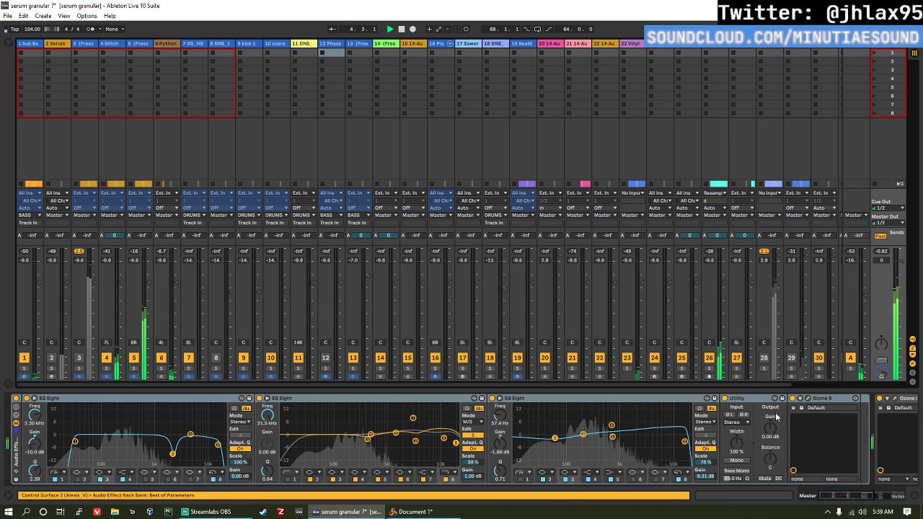
scroll(764, 435, "down", 2)
scroll(764, 431, "down", 5)
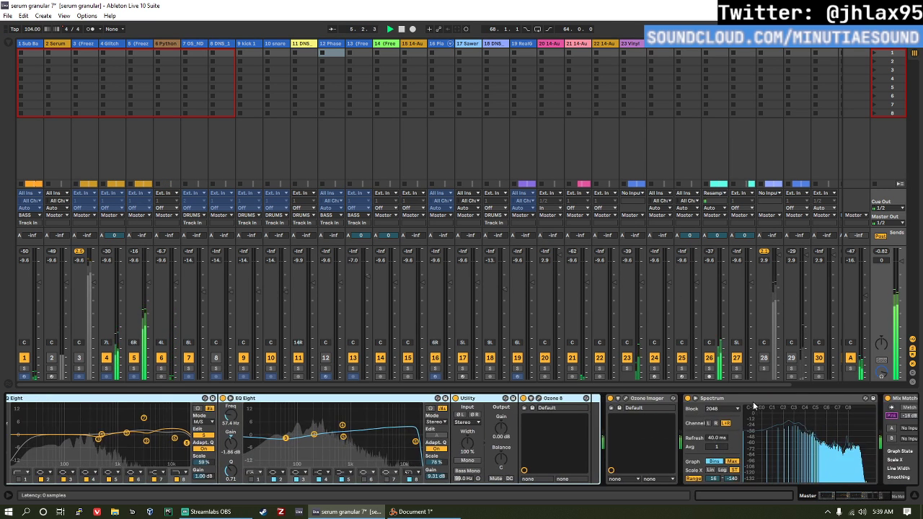
Step: Expand the Master track's Spectrum display, enlarge it, and set its block size to 16384
left_click(696, 399)
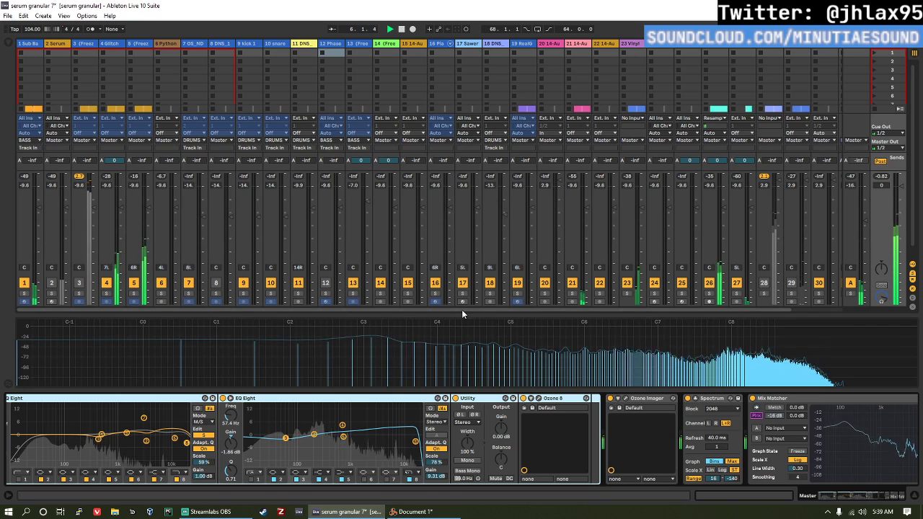
left_click_drag(465, 312, 483, 264)
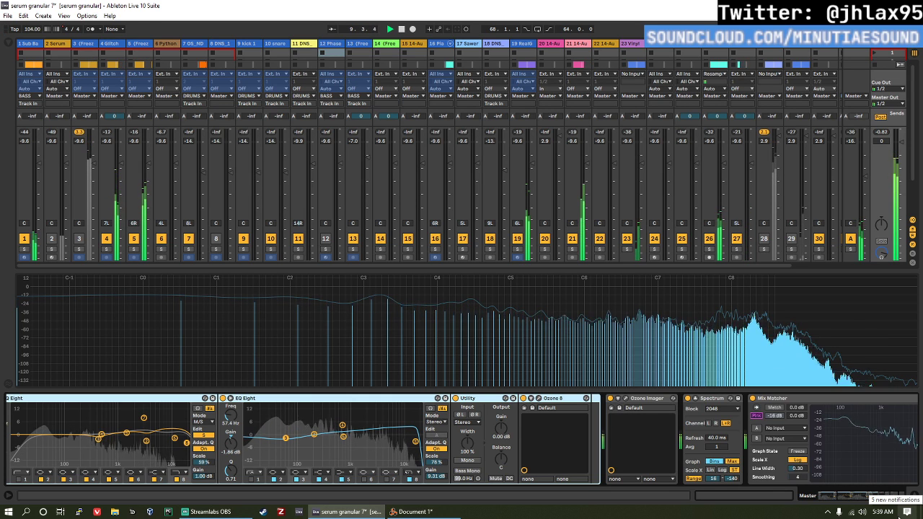
left_click(713, 408)
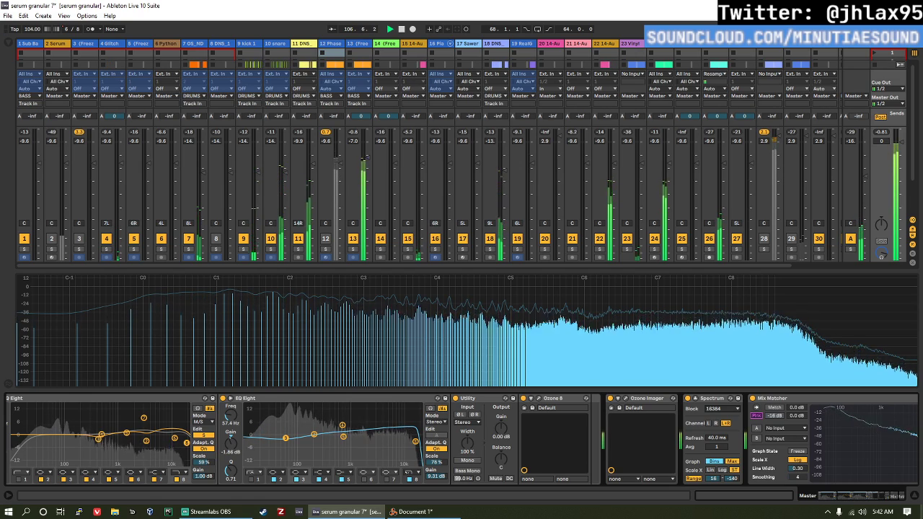
Step: Return to the Arrangement View and open the recent set sixtyninetimestwo.als, discarding the current set's changes and accepting the missing plug-in notice
key("Tab")
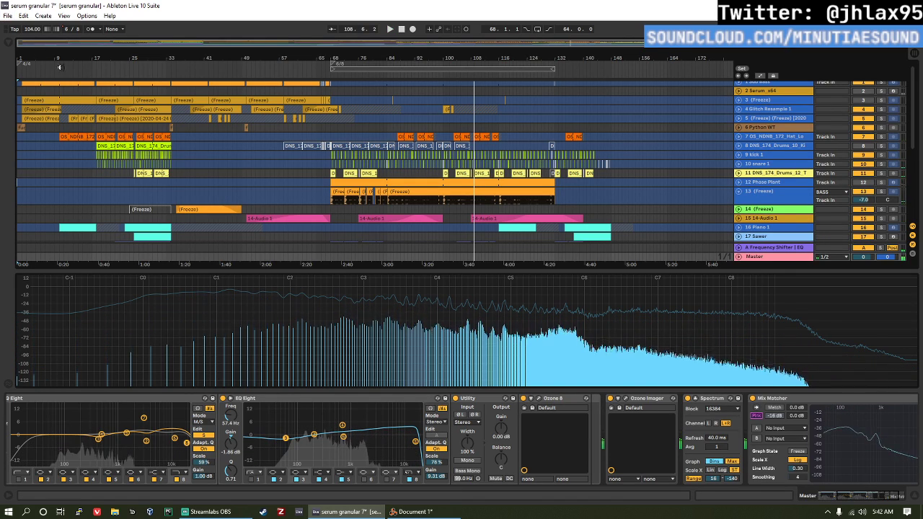
left_click(7, 16)
mouse_move(59, 49)
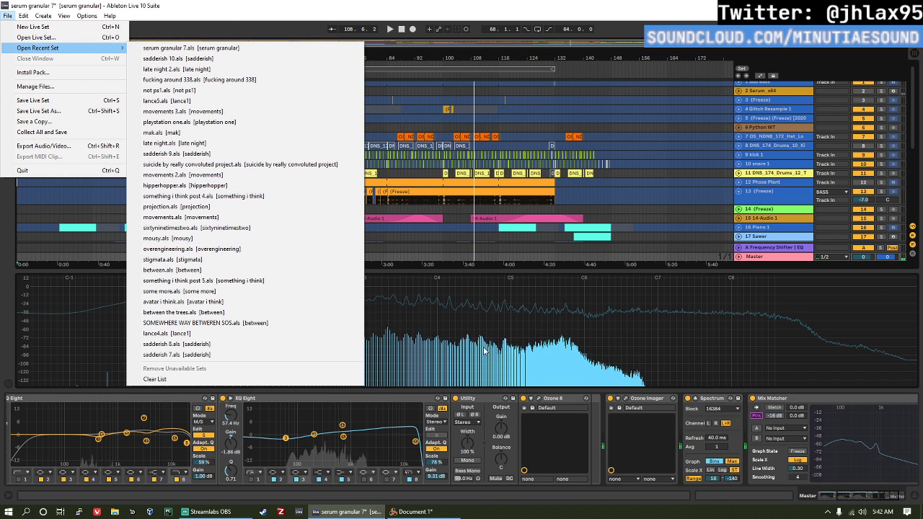
left_click(236, 227)
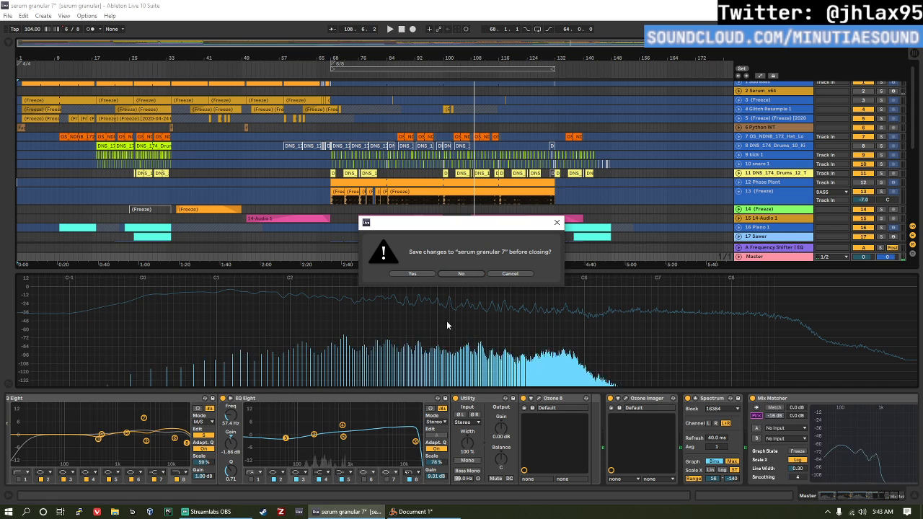
left_click(447, 274)
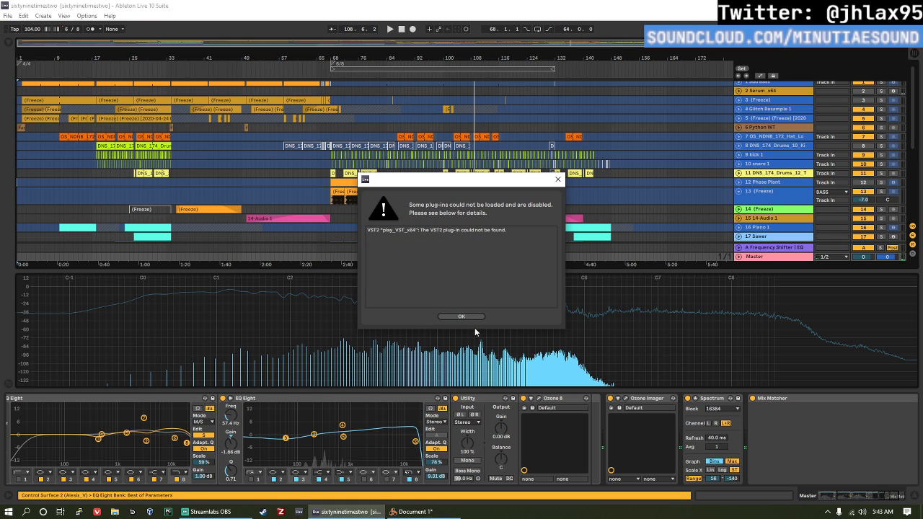
left_click(461, 316)
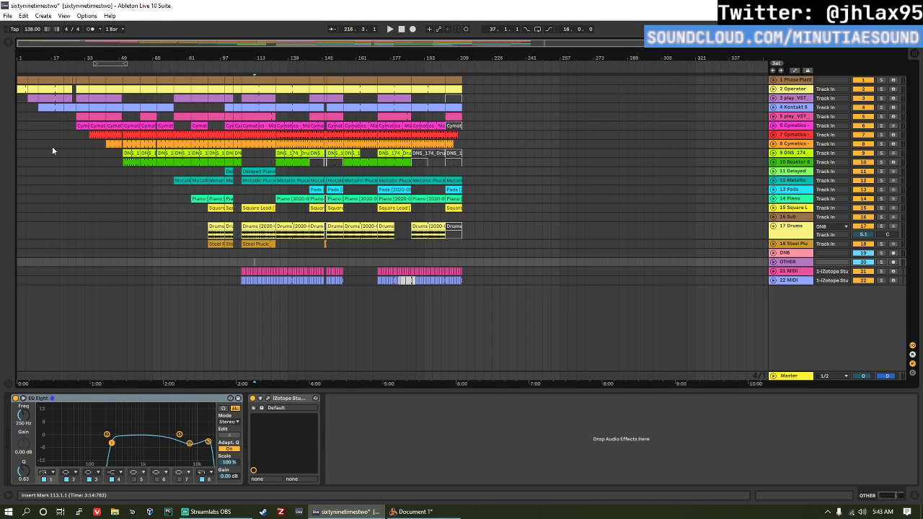
Step: Play the sixtyninetimestwo arrangement from bar 9
left_click(31, 135)
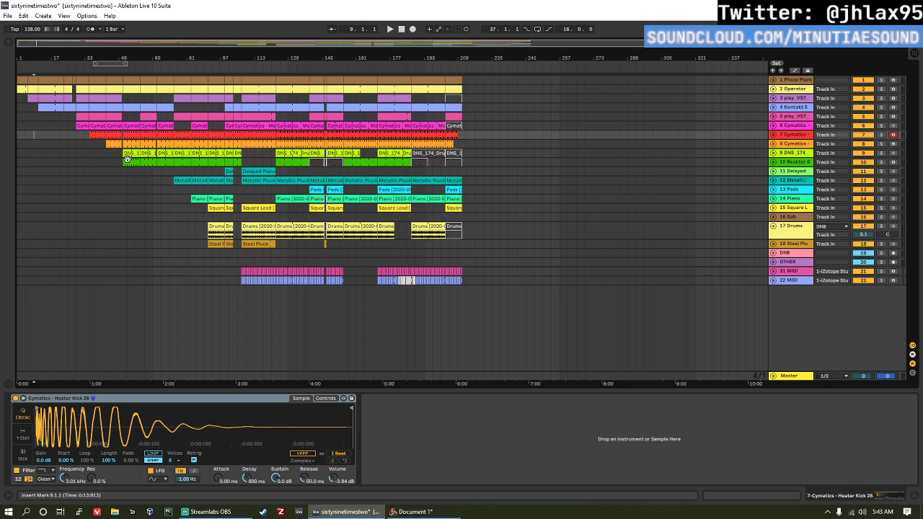
key("space")
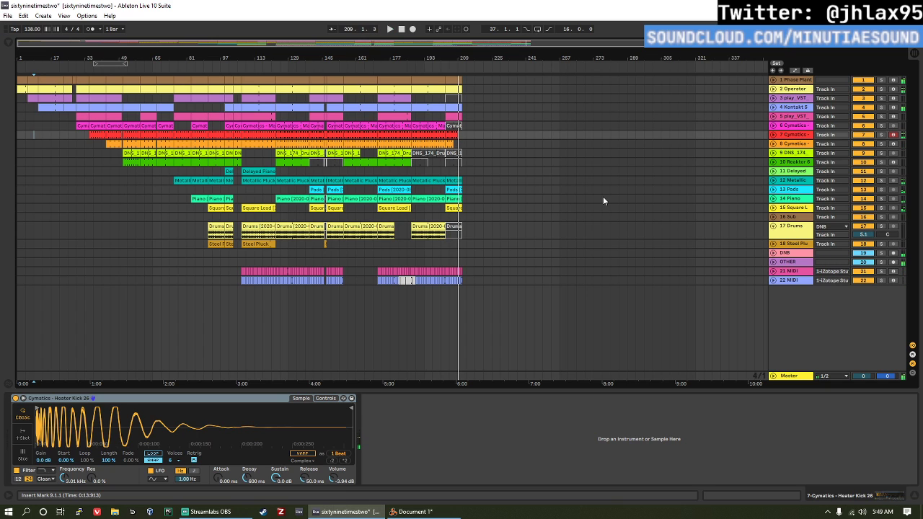
Step: Examine the devices on the DNB group track, the Cymatics snare and kick tracks, and the play_VST track 5
left_click(229, 261)
left_click(237, 254)
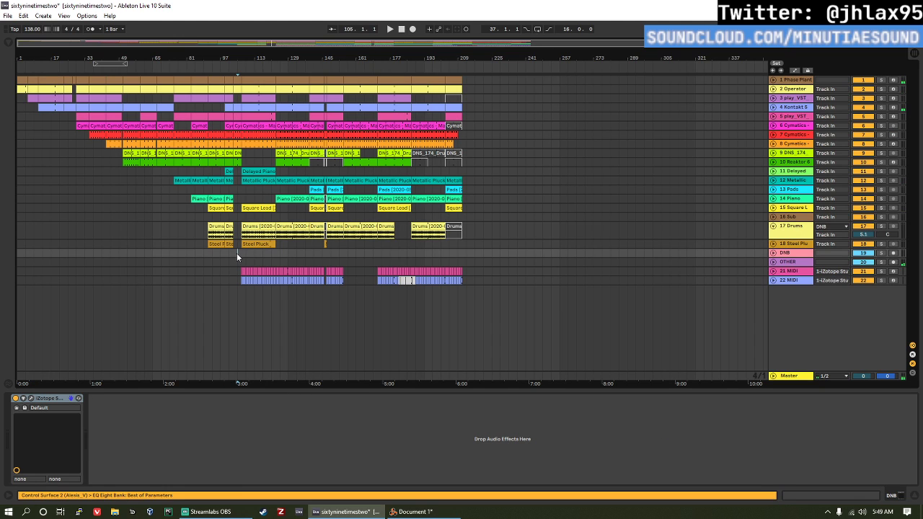
left_click_drag(272, 253, 281, 255)
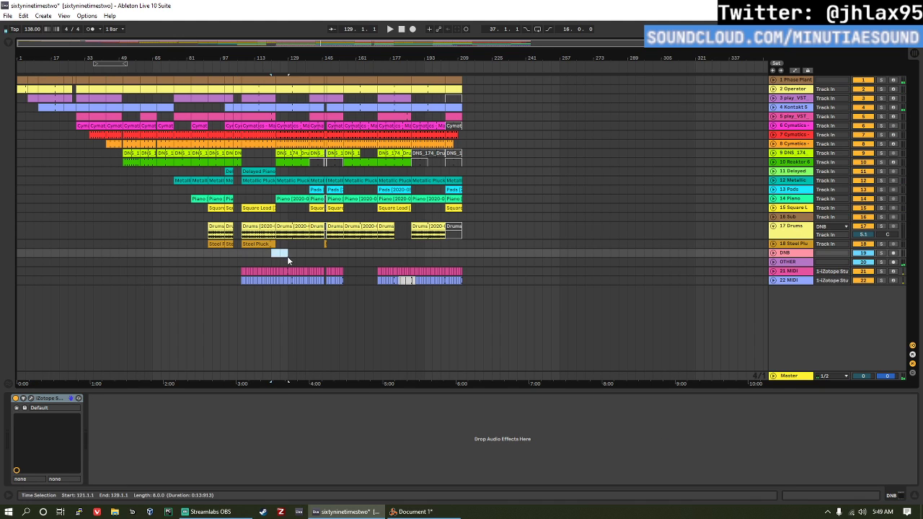
left_click(237, 252)
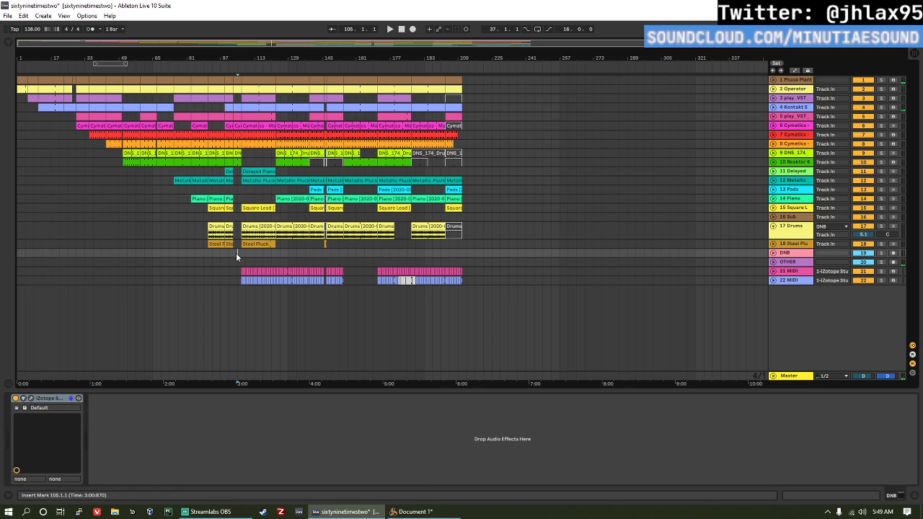
left_click(89, 144)
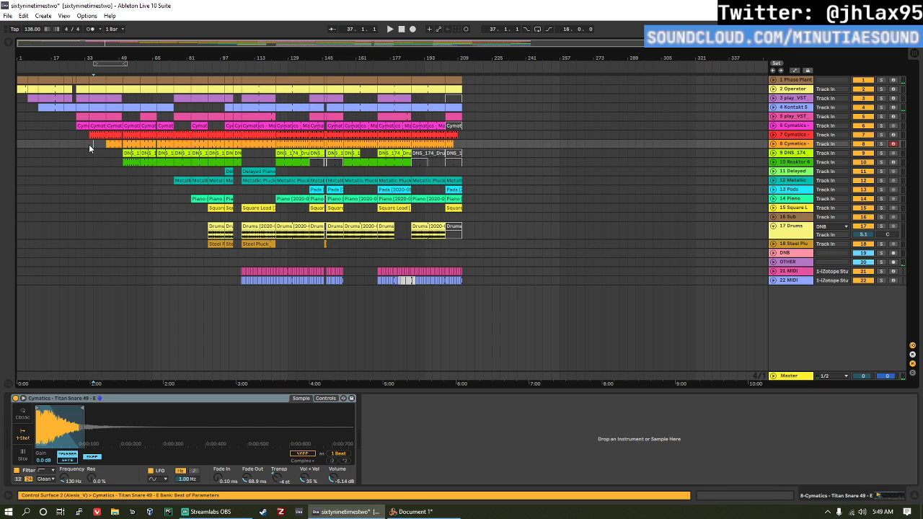
left_click(790, 135)
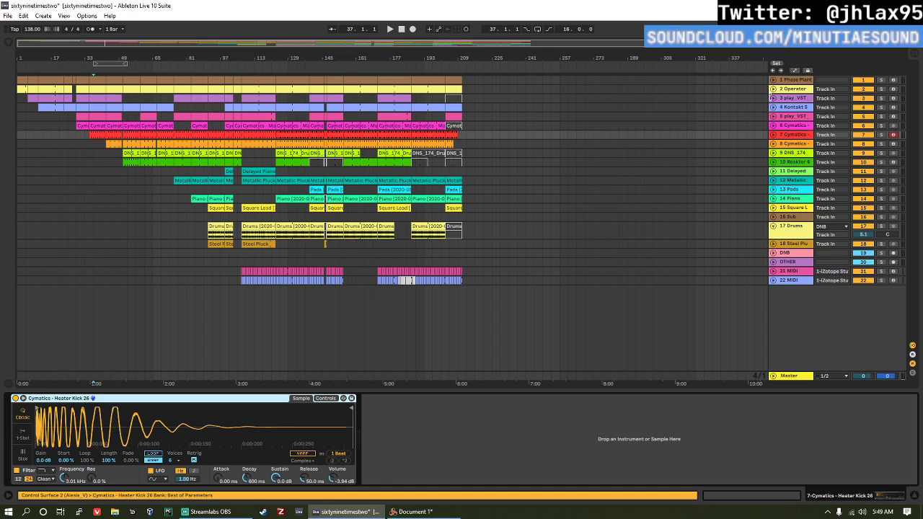
left_click(799, 117)
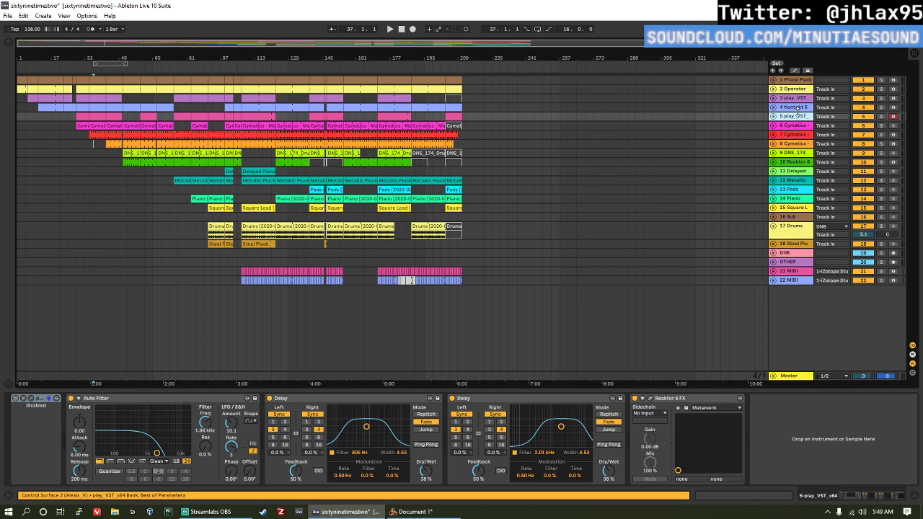
left_click(47, 400)
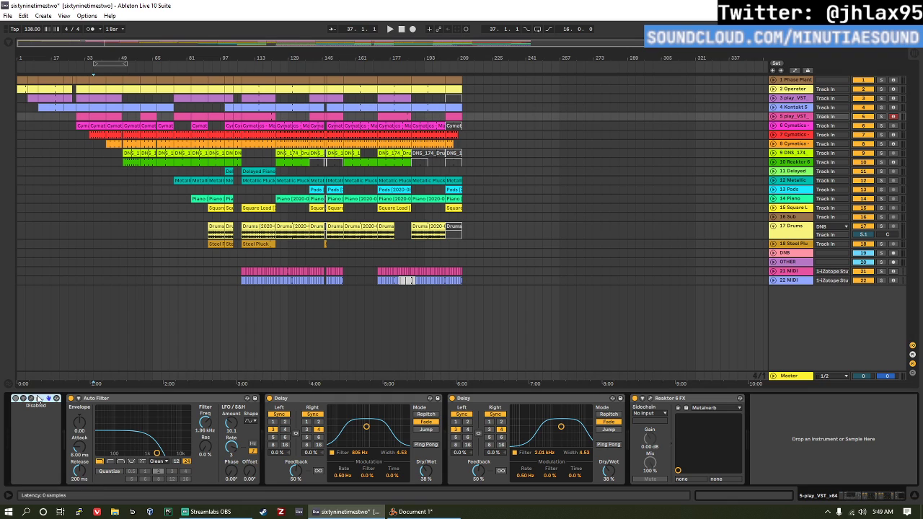
Step: Play the arrangement from bar 105
left_click(237, 254)
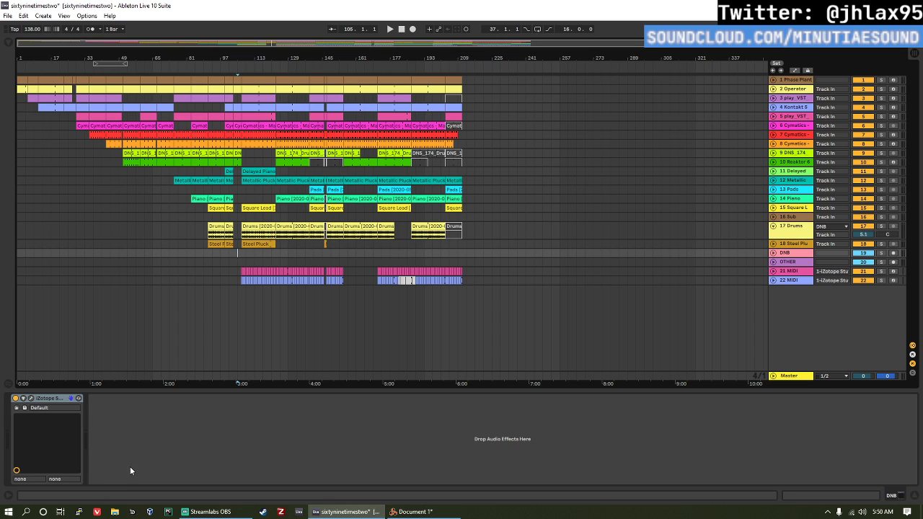
key("space")
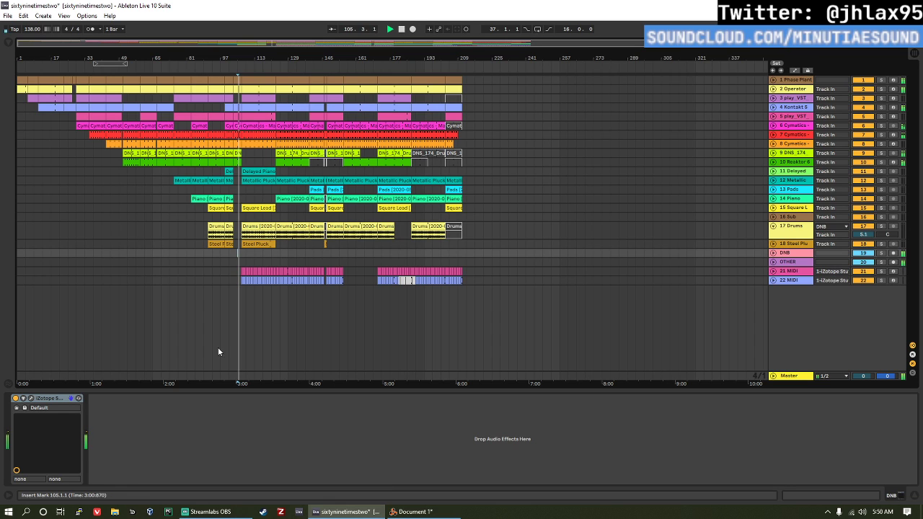
Step: Switch to the Vivaldi browser and search the web for "bitwig" in a new tab
left_click(97, 512)
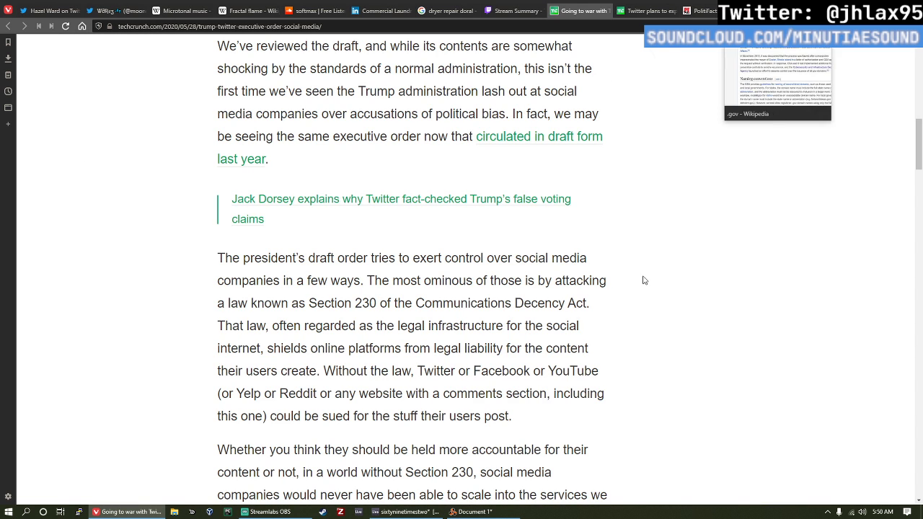
scroll(600, 318, "up", 15)
scroll(714, 111, "down", 9)
key("ctrl+t")
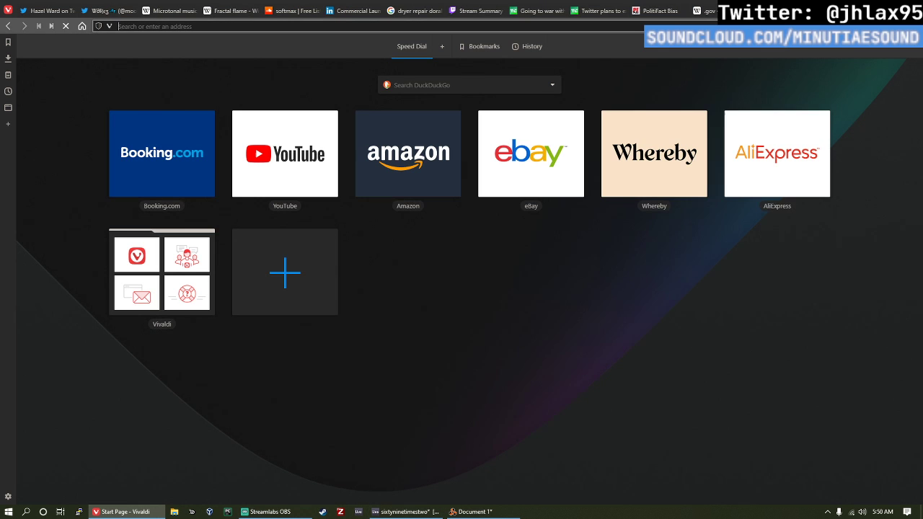
type("bitwig")
key("Return")
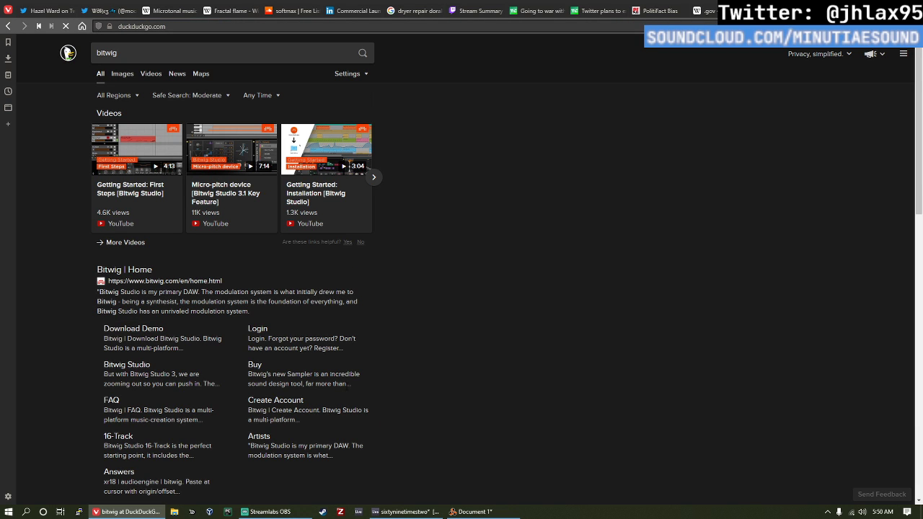
Step: Look at the open Reason document and the Ableton Live set, and return to the Bitwig home page in Vivaldi
left_click(472, 511)
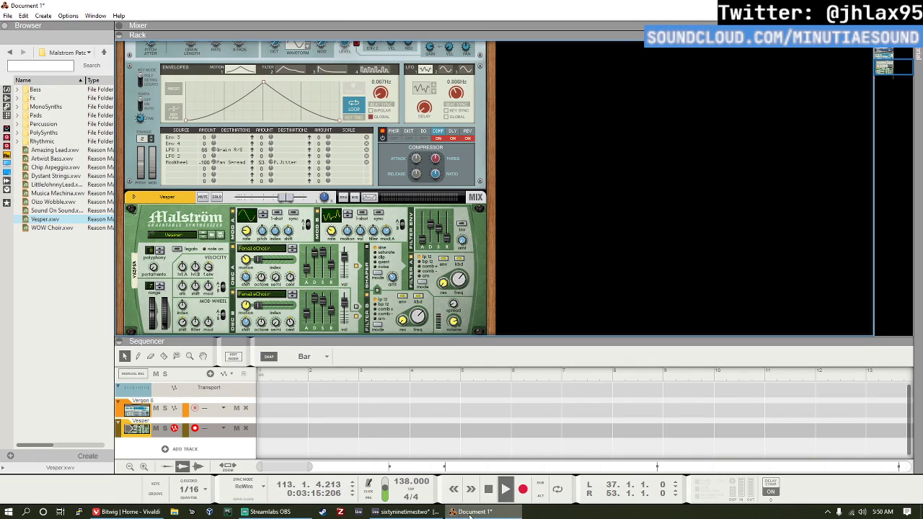
left_click(409, 512)
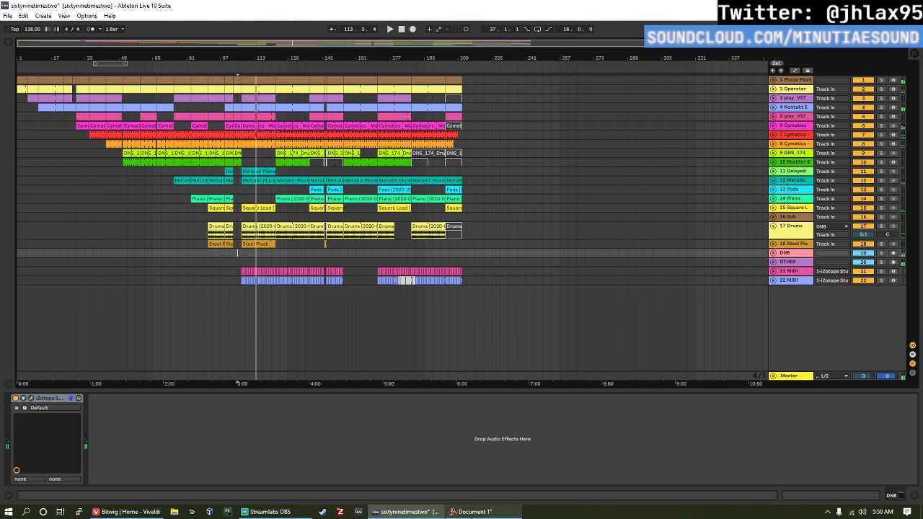
left_click(108, 512)
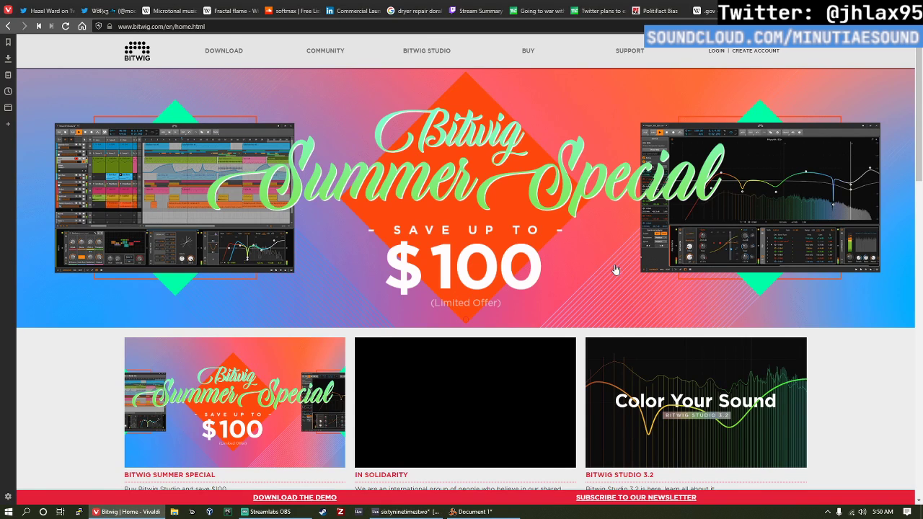
Step: Look through the summer special banner and the featured stories on the Bitwig home page
scroll(249, 114, "down", 4)
scroll(339, 136, "up", 4)
scroll(337, 153, "down", 2)
scroll(337, 153, "up", 2)
scroll(260, 124, "down", 3)
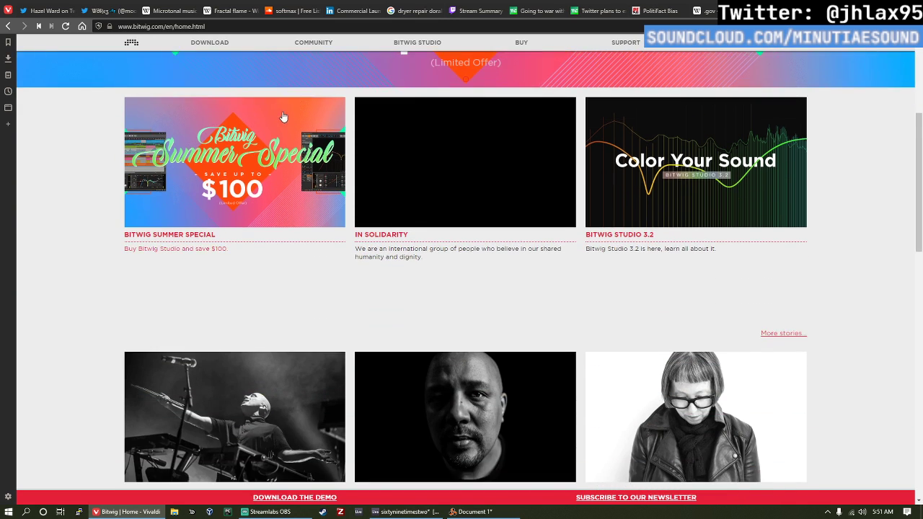
scroll(284, 117, "down", 2)
scroll(346, 132, "up", 5)
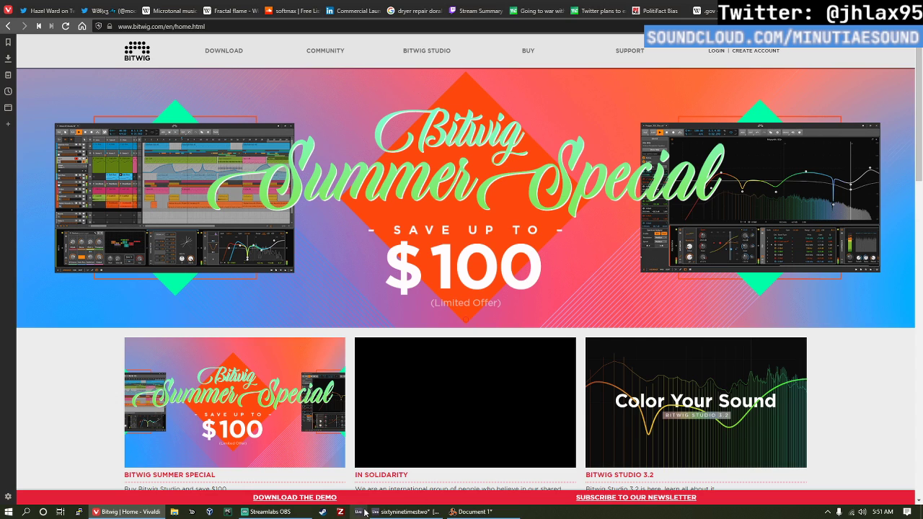
Step: Switch to the sixtyninetimestwo set in Ableton Live and play the arrangement from around bar 113
left_click(389, 514)
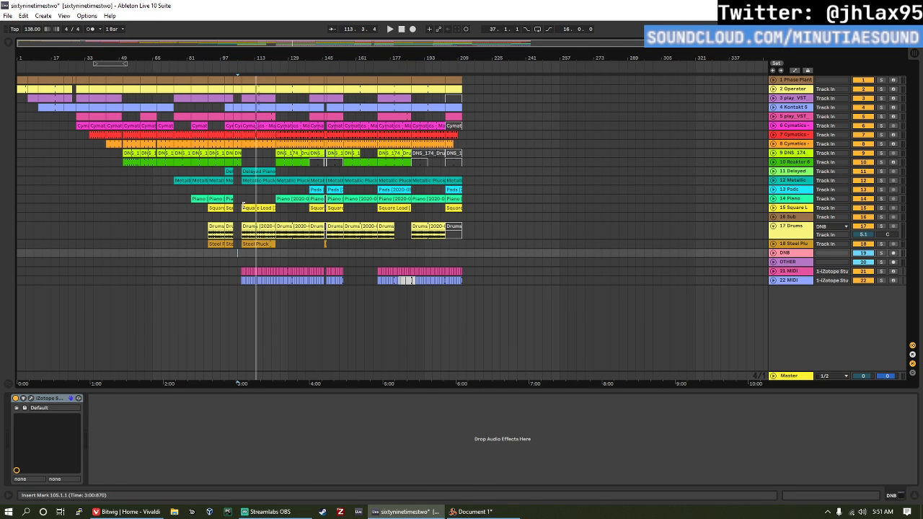
key("space")
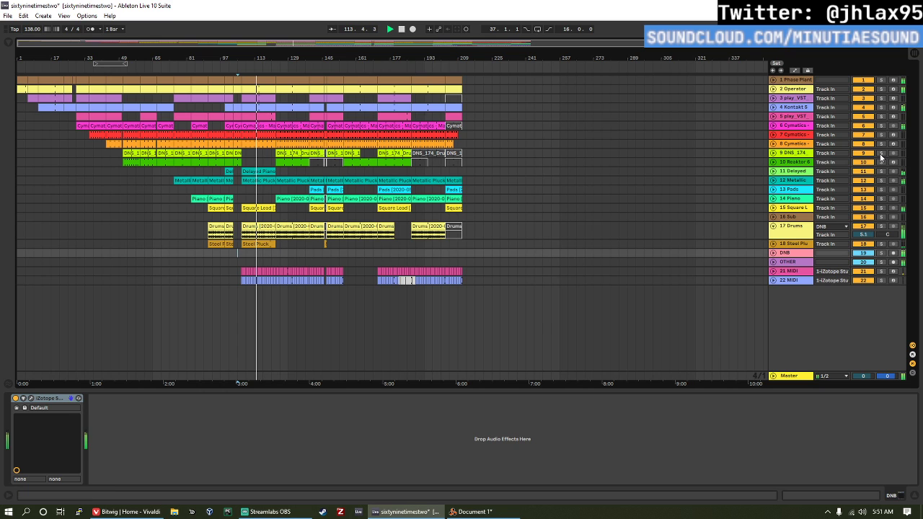
Step: Return to the Bitwig site in Vivaldi and open the Bitwig Studio product page
key("alt+Tab")
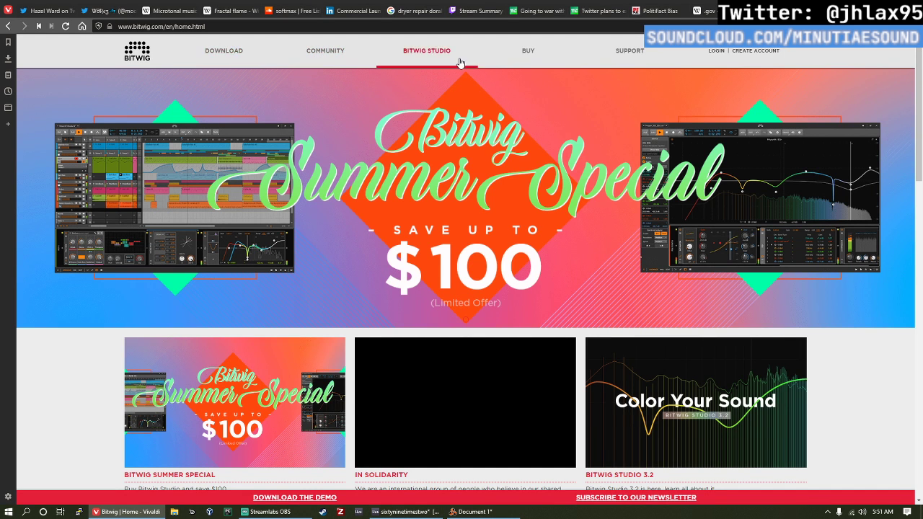
scroll(454, 108, "down", 3)
scroll(432, 86, "up", 3)
left_click(414, 55)
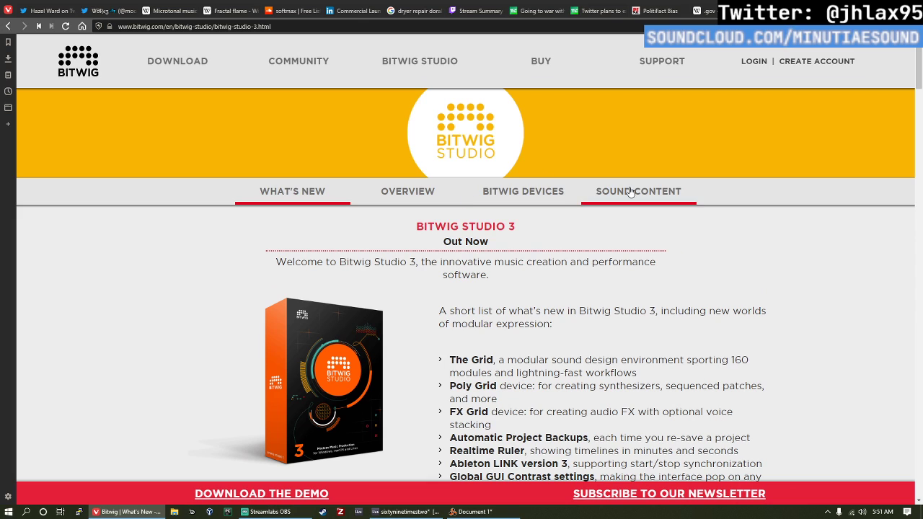
Step: Read the list of new features in Bitwig Studio 3 and the introduction above it
scroll(630, 191, "down", 1)
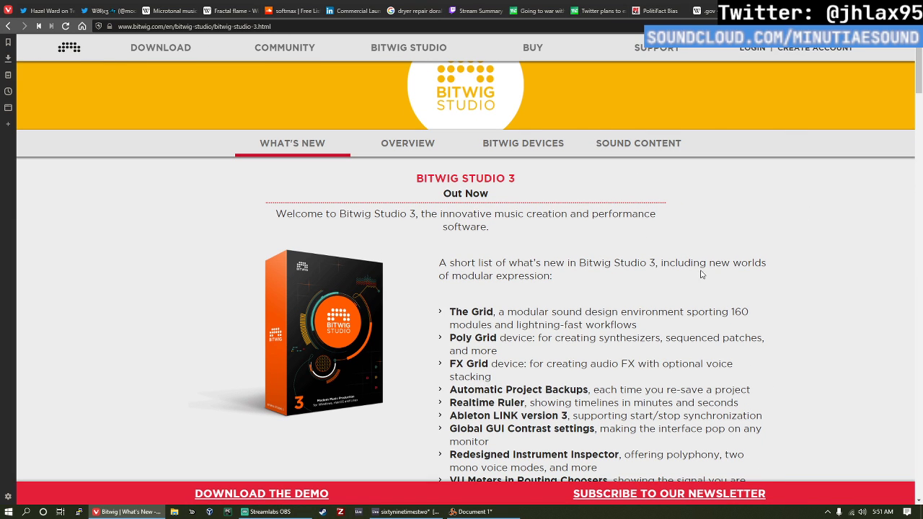
scroll(621, 290, "down", 1)
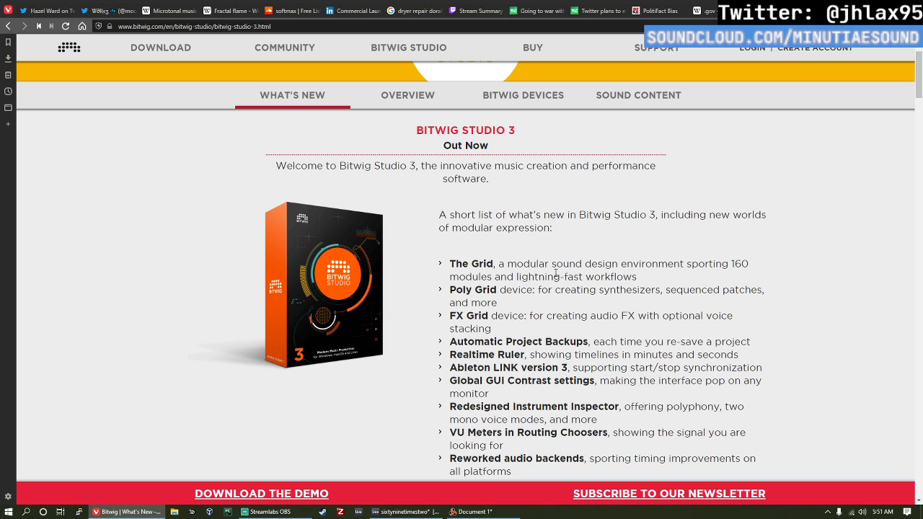
scroll(556, 272, "down", 1)
scroll(733, 254, "down", 1)
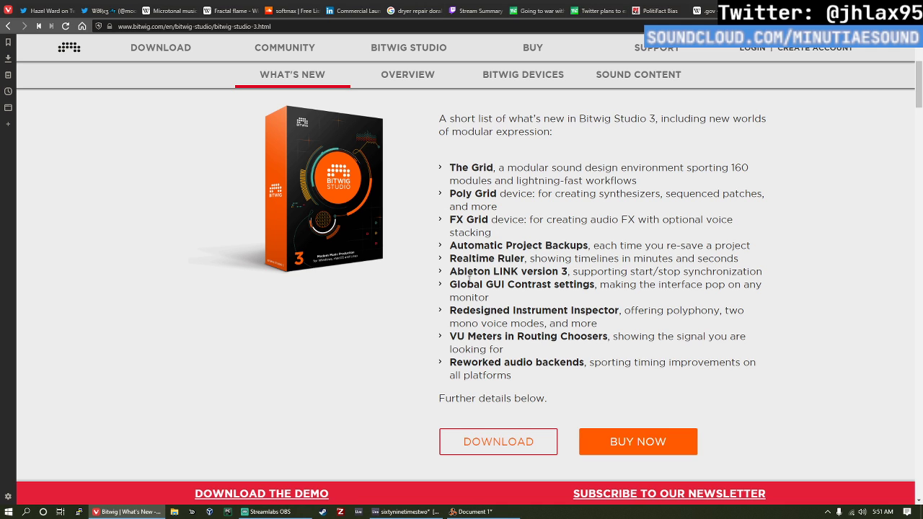
scroll(755, 266, "down", 1)
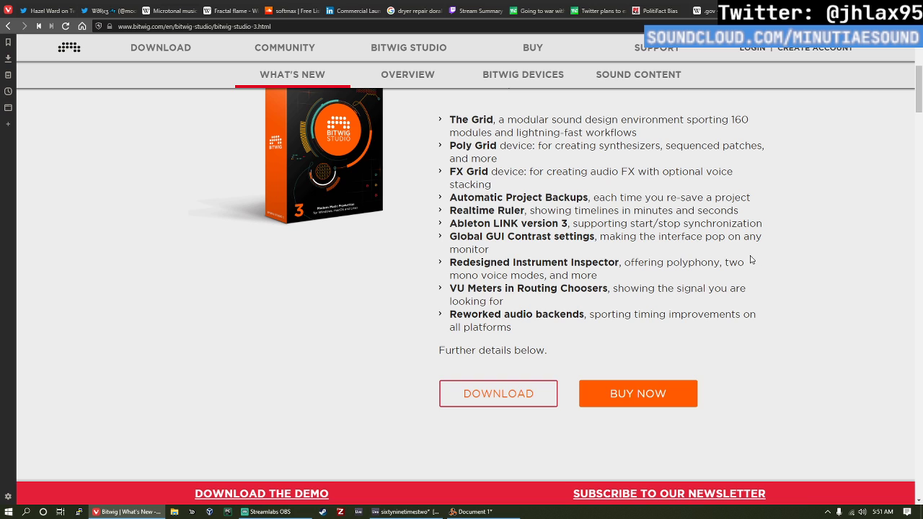
scroll(750, 258, "down", 5)
scroll(727, 266, "up", 10)
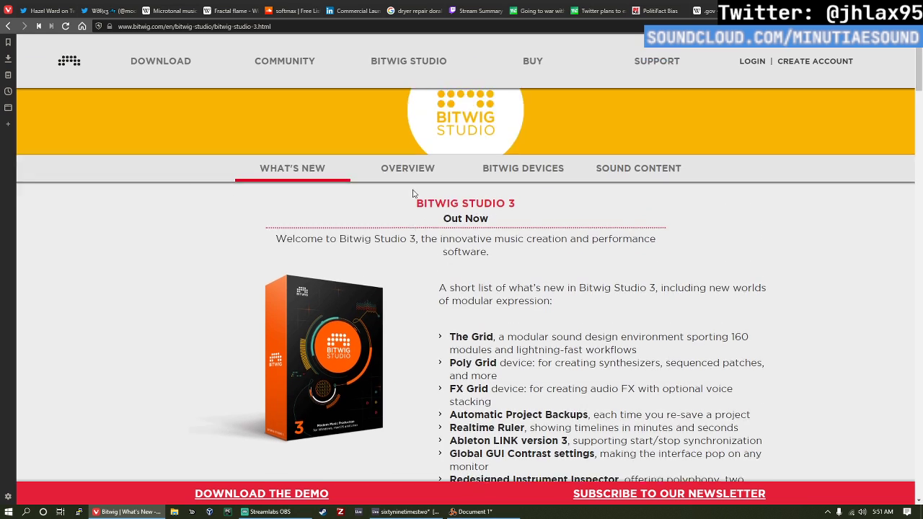
double_click(412, 262)
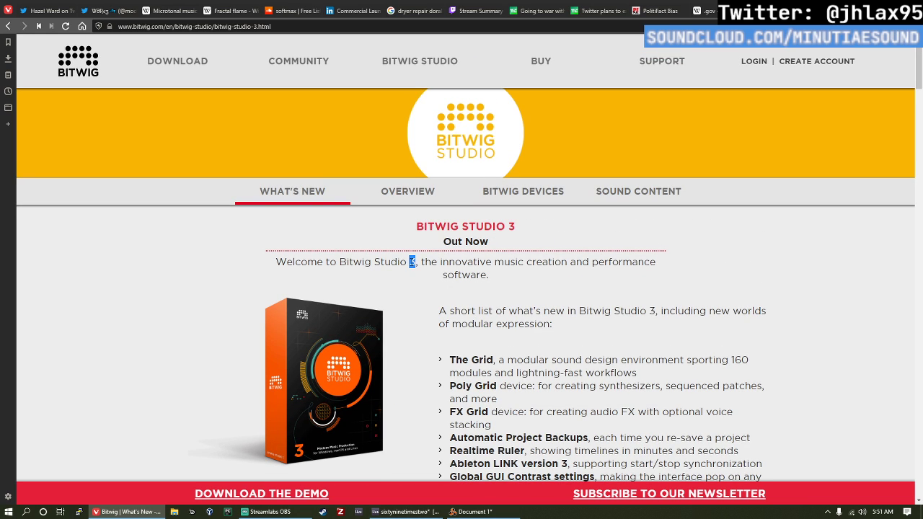
left_click(464, 256)
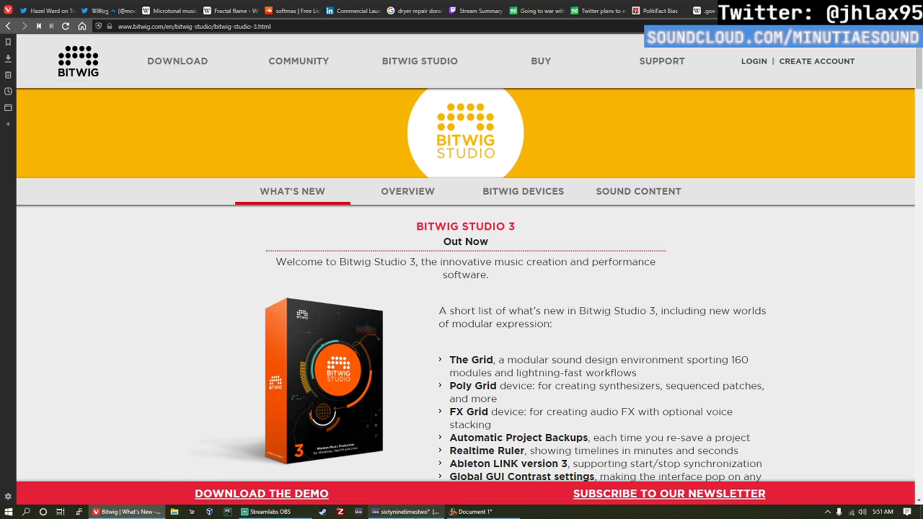
Step: Switch to the Ableton Live set and try to lower the Master track's volume
left_click(426, 509)
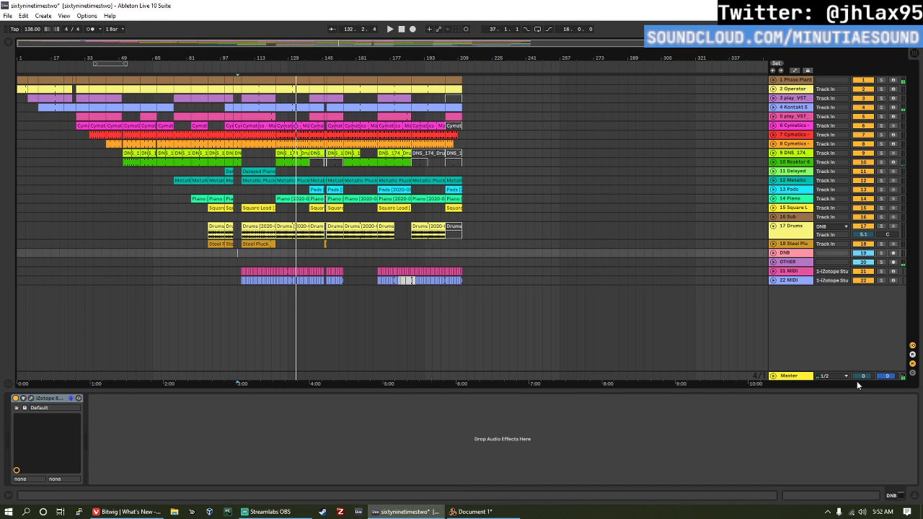
left_click_drag(863, 375, 864, 426)
Step: Return to Vivaldi and look over the Bitwig Studio 3 feature list again
key("alt+Tab")
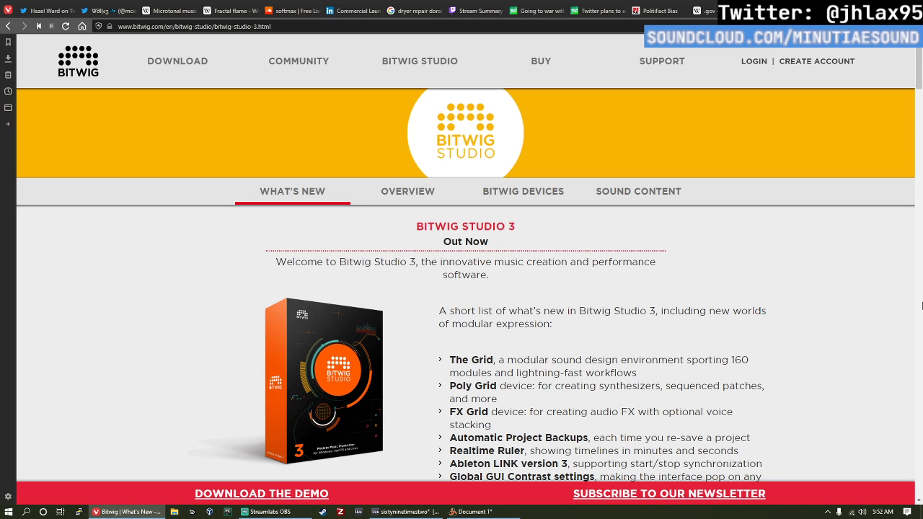
scroll(692, 133, "down", 5)
scroll(231, 281, "up", 5)
scroll(519, 206, "down", 2)
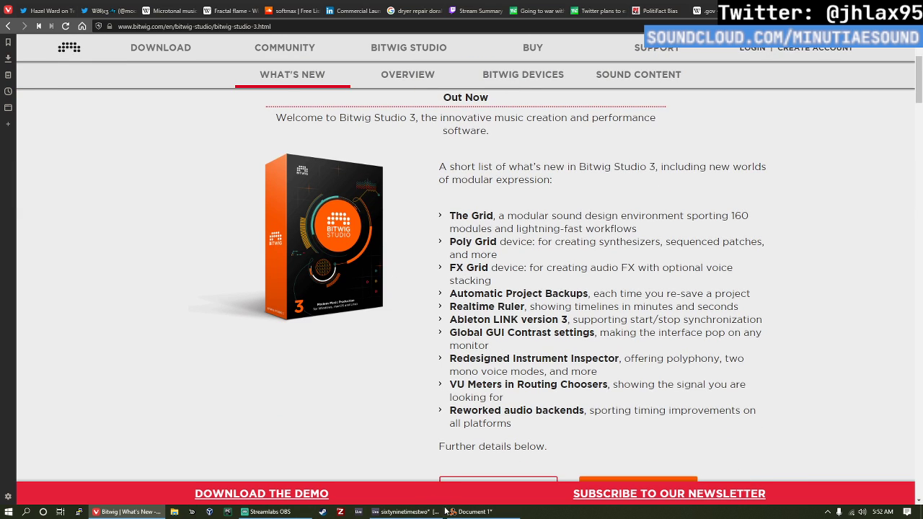
Step: Switch to the Reason document, flip the rack to its rear and examine the cabling of the hardware interface, effects and Grain device
left_click(468, 512)
key("Tab")
scroll(299, 152, "up", 6)
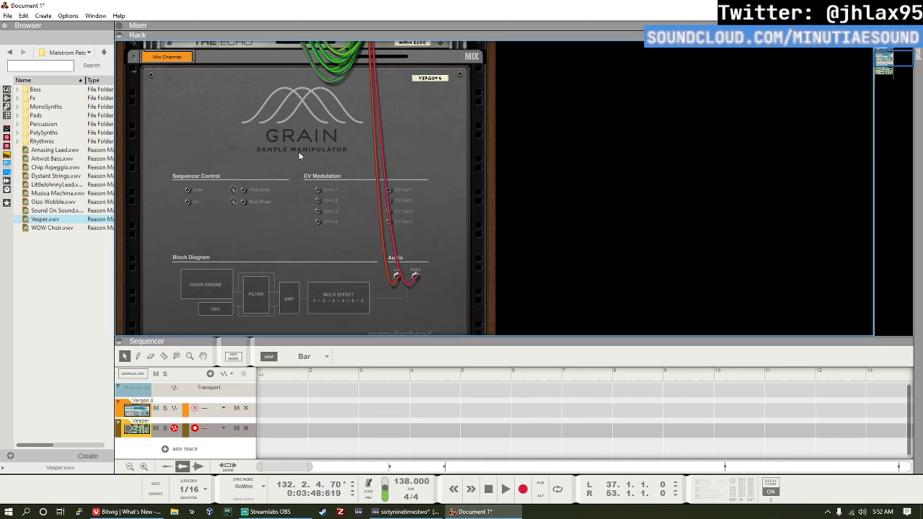
scroll(305, 158, "up", 2)
scroll(406, 245, "down", 6)
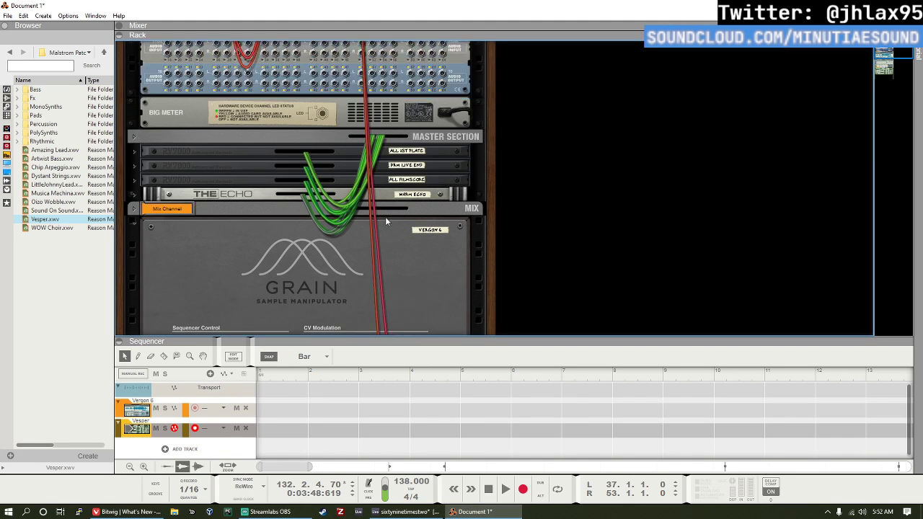
scroll(390, 159, "up", 8)
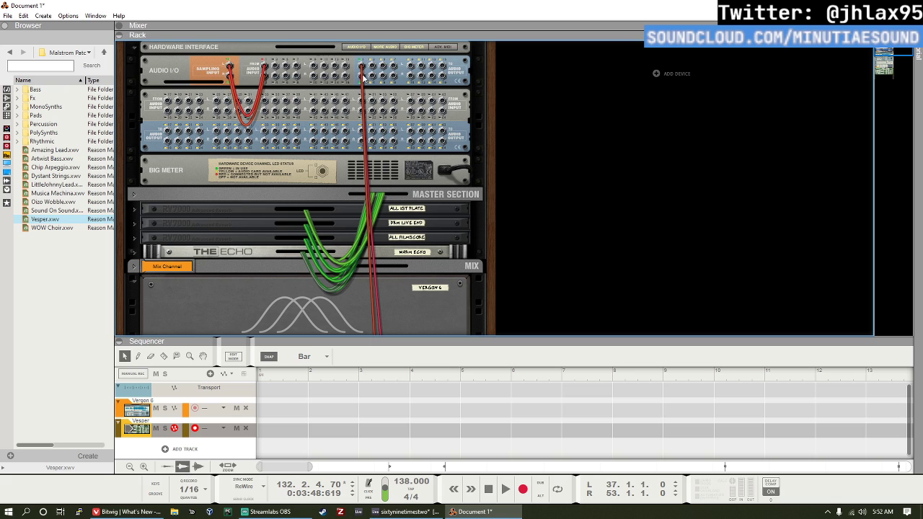
scroll(364, 108, "down", 1)
scroll(364, 141, "down", 11)
scroll(292, 105, "up", 6)
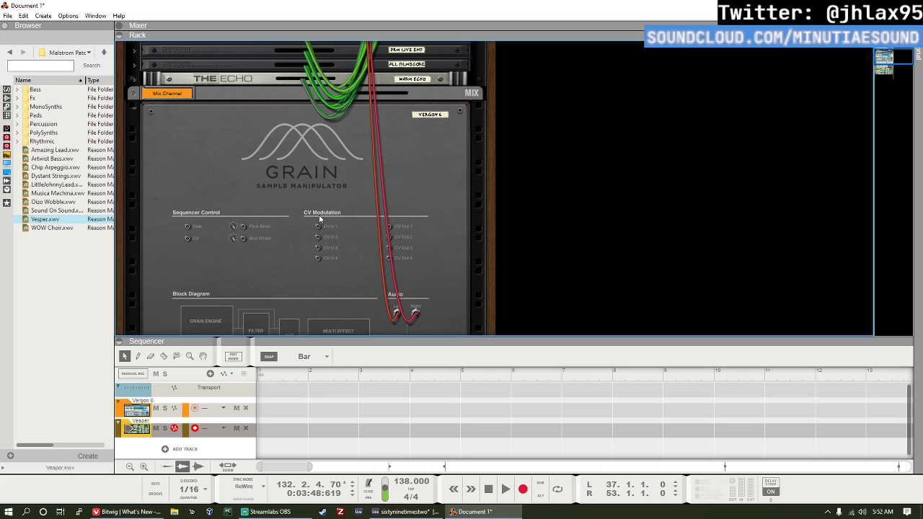
scroll(320, 218, "up", 6)
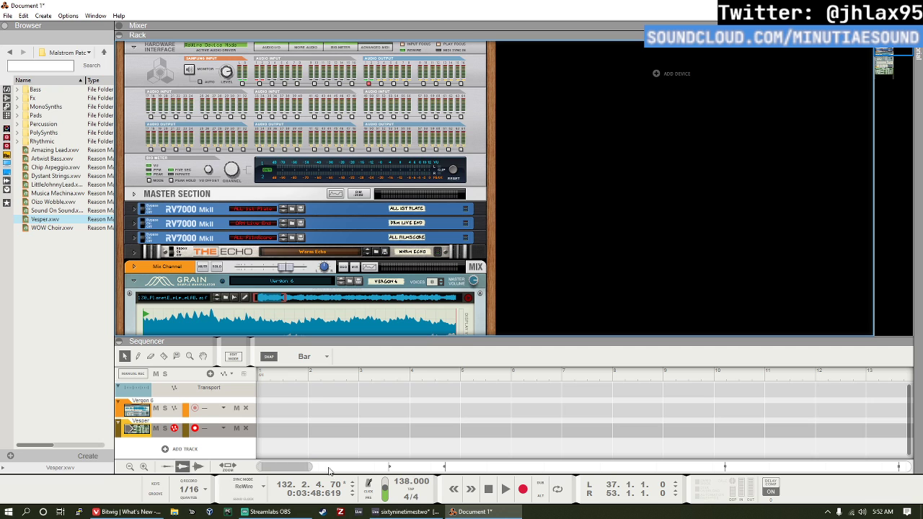
Step: Play the arrangement in the Ableton Live set, and return to the Bitwig Studio 3 page in Vivaldi
left_click(415, 513)
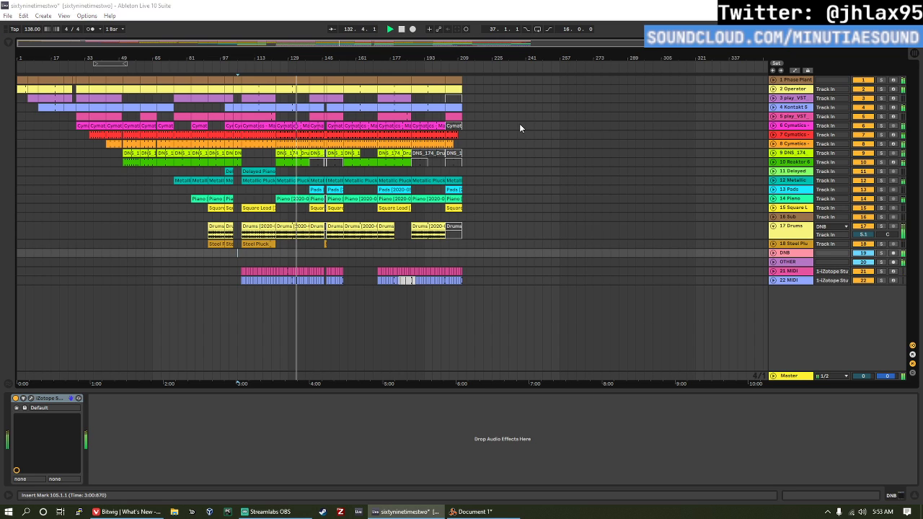
key("alt+Tab")
key("alt+Tab")
key("Tab")
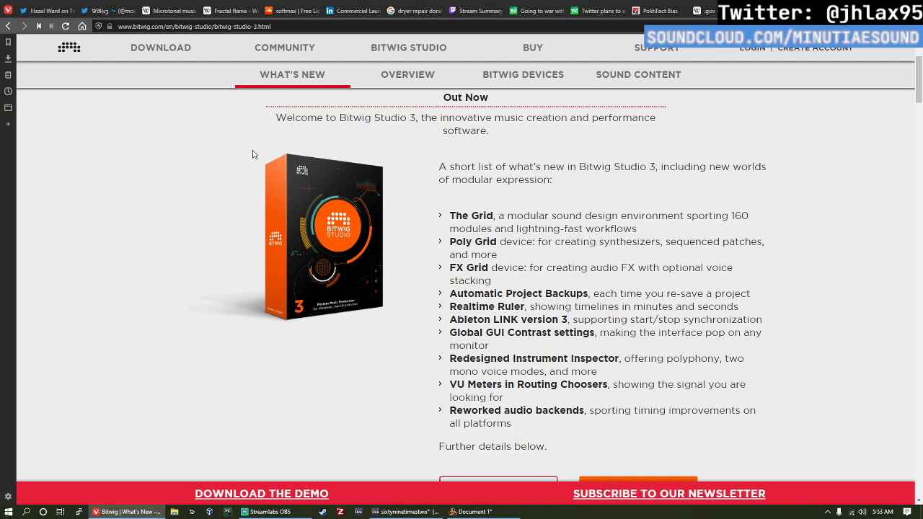
Step: Watch the embedded "Bitwig Studio 3: Enter The Grid" video muted from its beginning
scroll(288, 164, "down", 2)
scroll(512, 220, "down", 6)
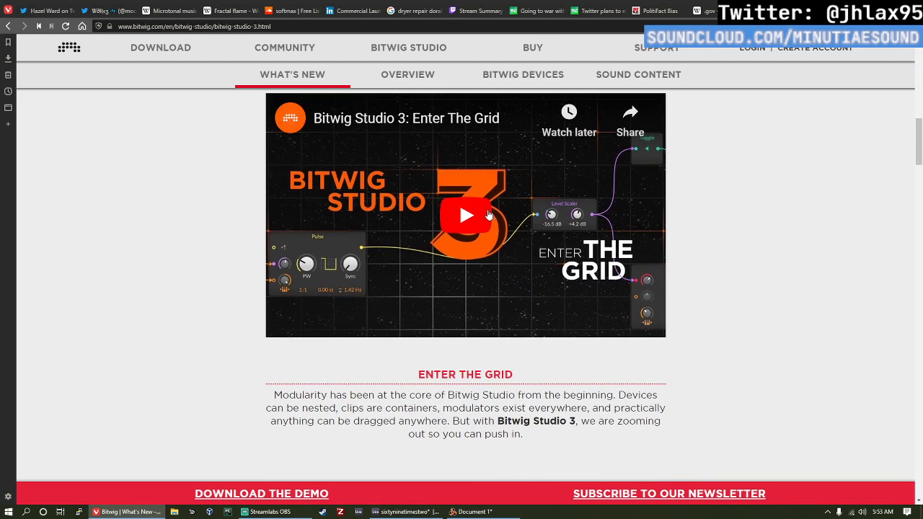
scroll(489, 213, "down", 3)
scroll(486, 224, "up", 3)
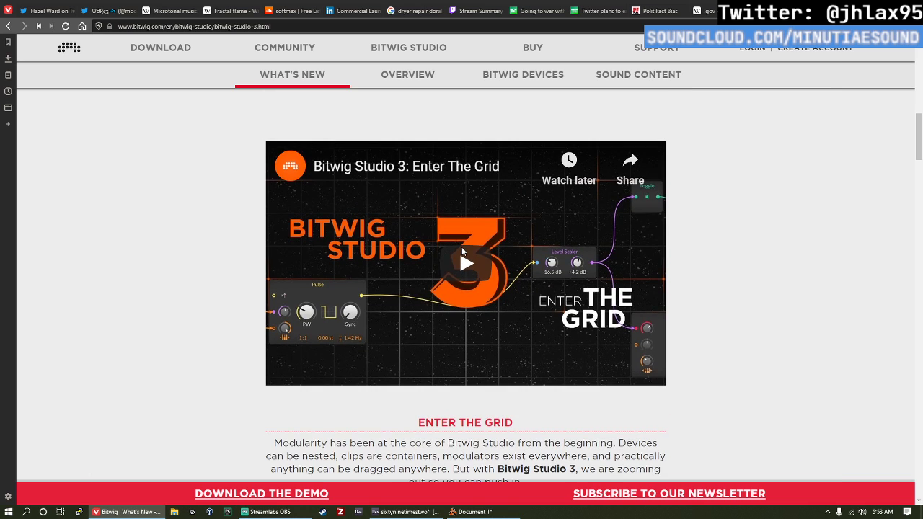
left_click(462, 248)
left_click(334, 358)
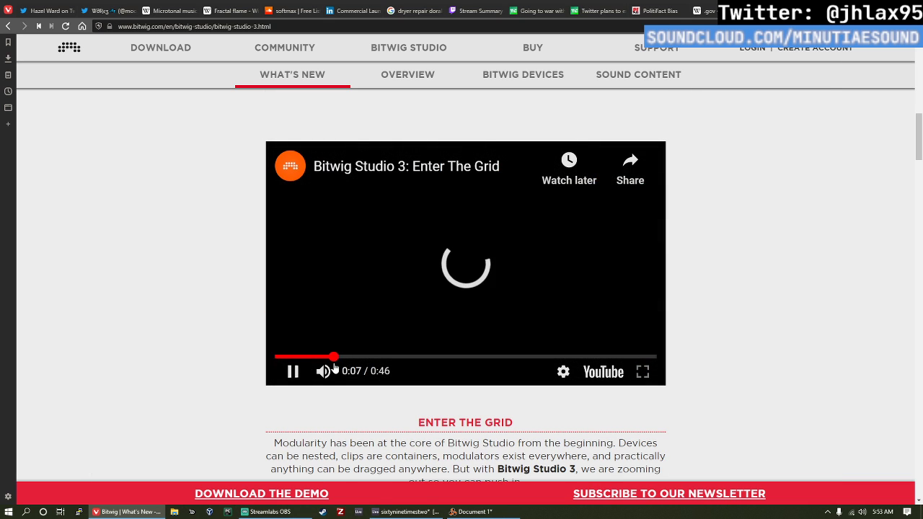
left_click(319, 375)
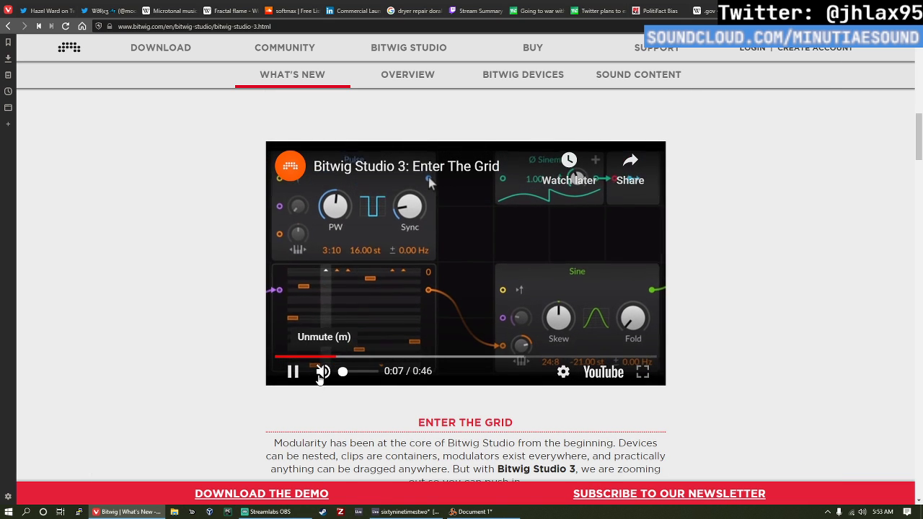
left_click(276, 357)
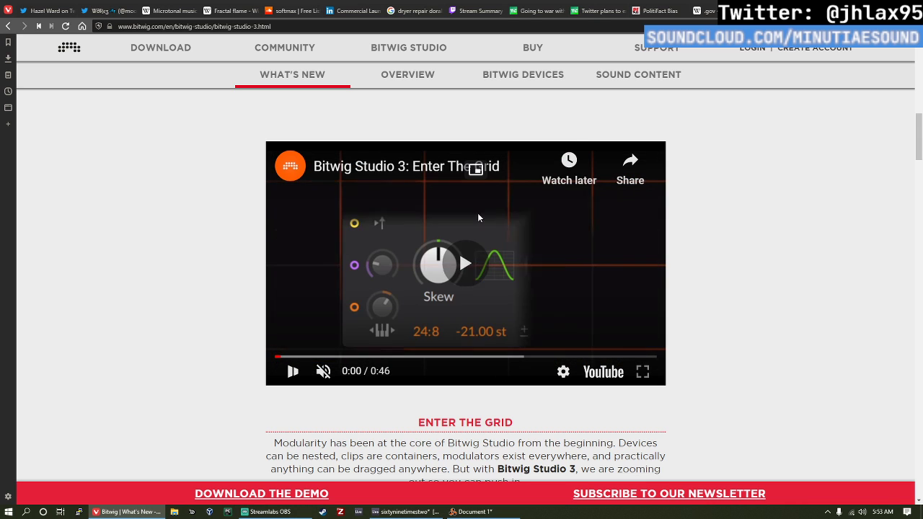
left_click(477, 216)
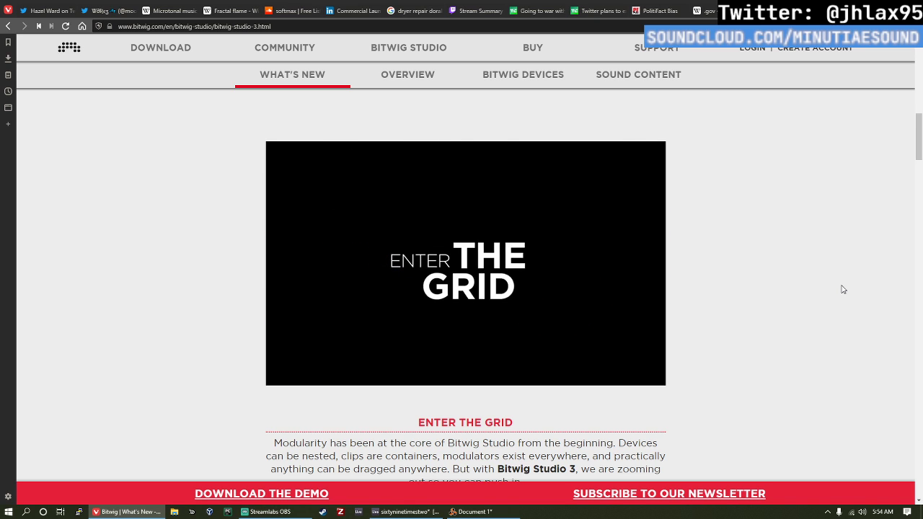
left_click(521, 299)
Step: Read the description of The Grid, highlighting "4x-oversampled" and the polyphonic synthesizer sentence, and continue to the Sounds of the Grid section
scroll(522, 300, "down", 5)
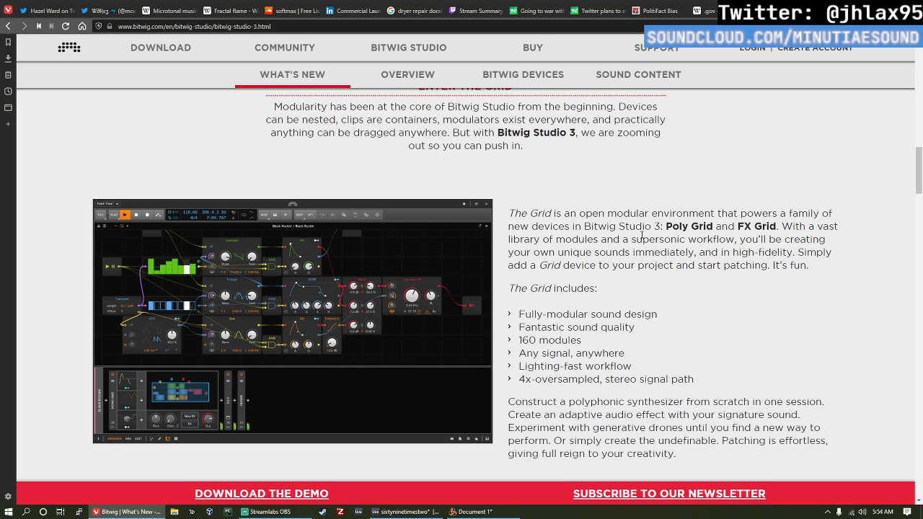
scroll(642, 234, "down", 3)
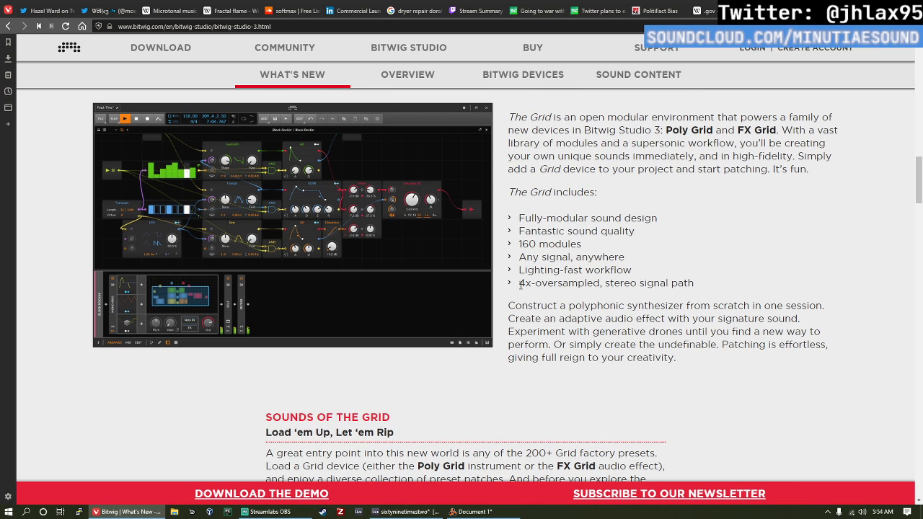
left_click_drag(520, 285, 603, 284)
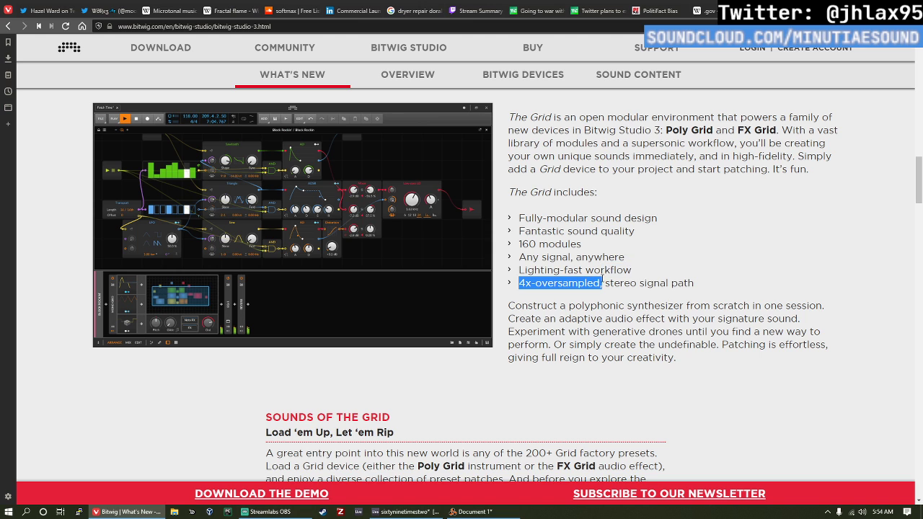
left_click(706, 274)
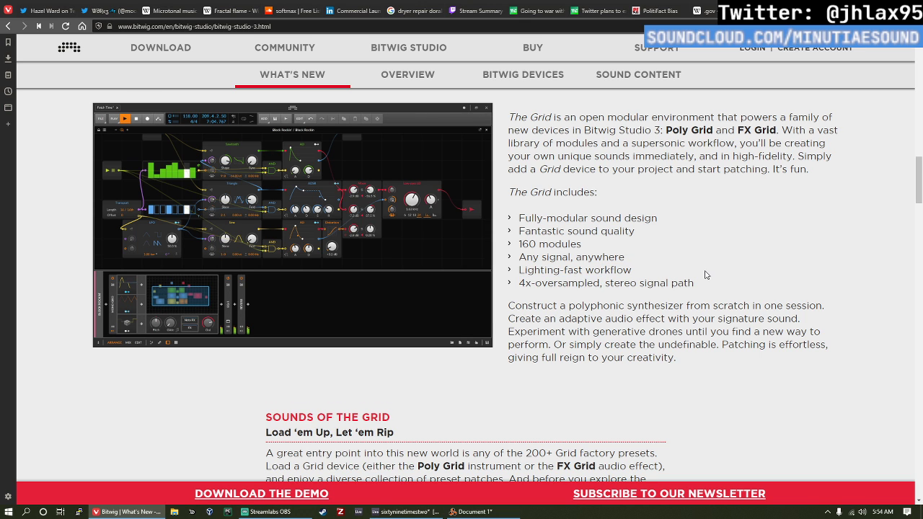
scroll(706, 275, "down", 1)
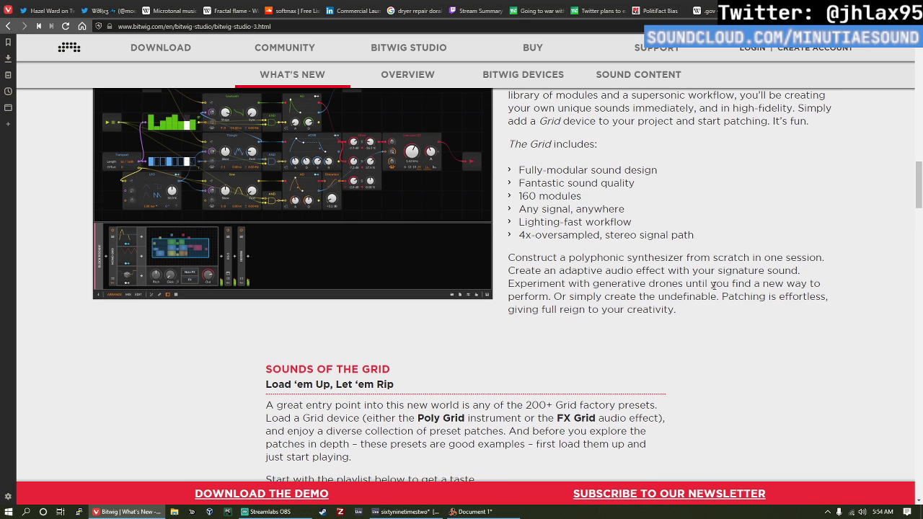
triple_click(548, 257)
left_click(534, 264)
left_click_drag(509, 258, 820, 253)
left_click(798, 294)
scroll(516, 280, "down", 2)
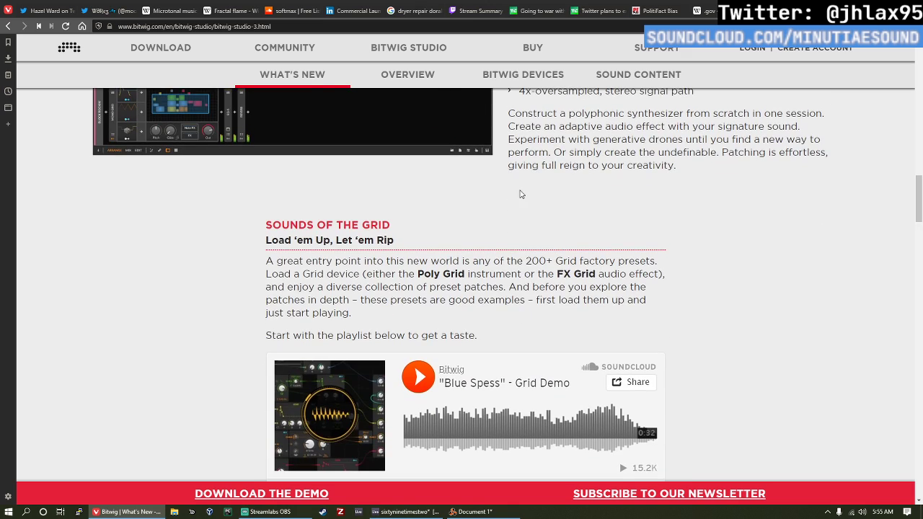
Step: Skim back up the Bitwig Studio 3 page past The Grid section and open the Bitwig Studio Overview page
scroll(522, 206, "up", 3)
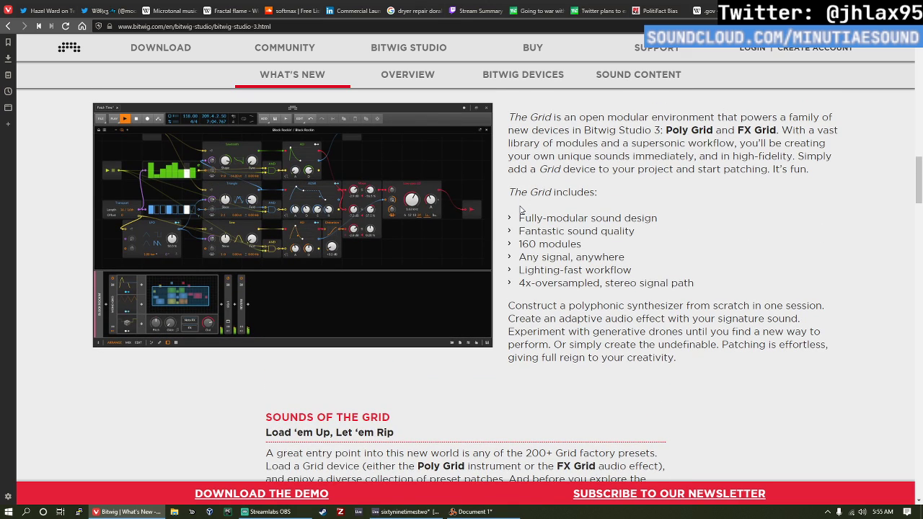
scroll(520, 209, "up", 10)
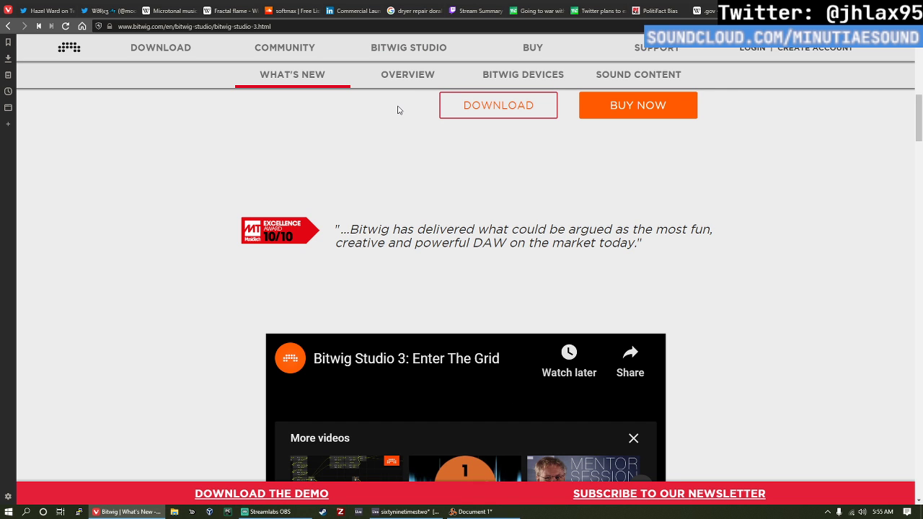
scroll(464, 226, "down", 3)
scroll(474, 119, "up", 2)
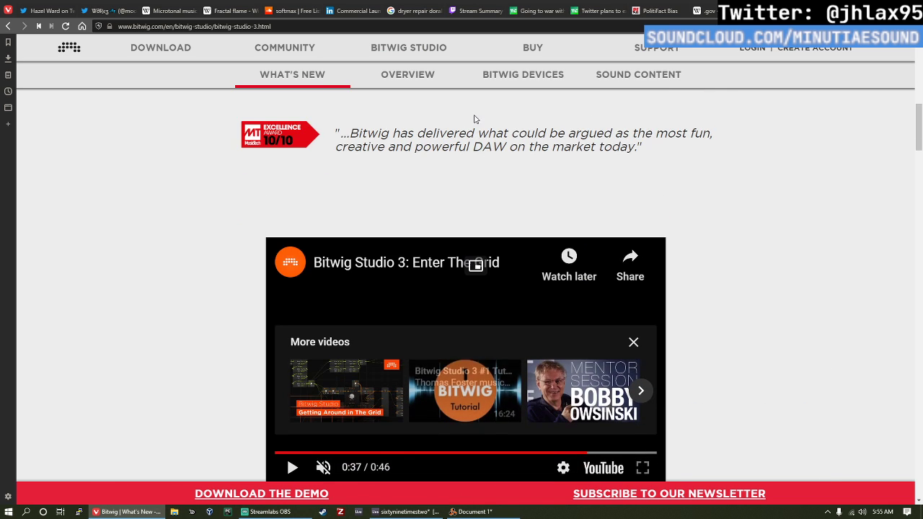
left_click(406, 75)
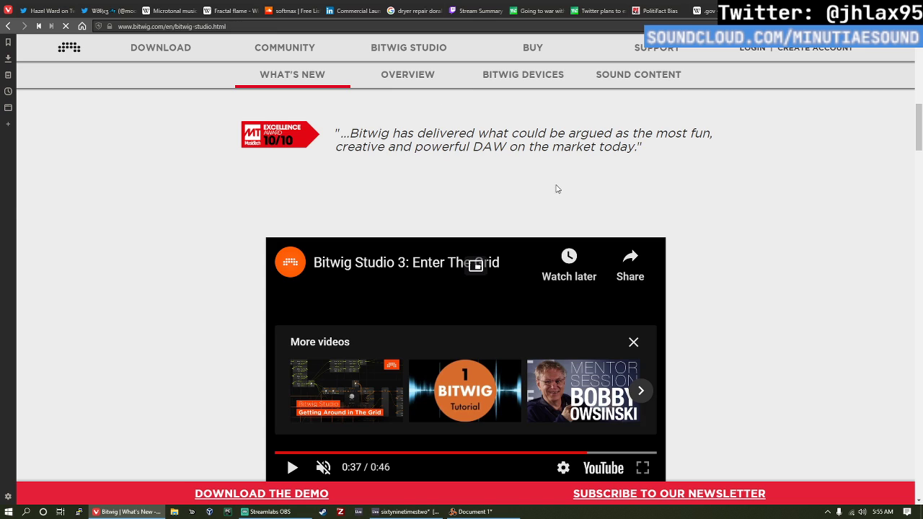
Step: Read the quick overview list of Bitwig Studio features, highlighting the word "Linux" among the supported platforms
scroll(492, 236, "down", 4)
scroll(505, 223, "up", 1)
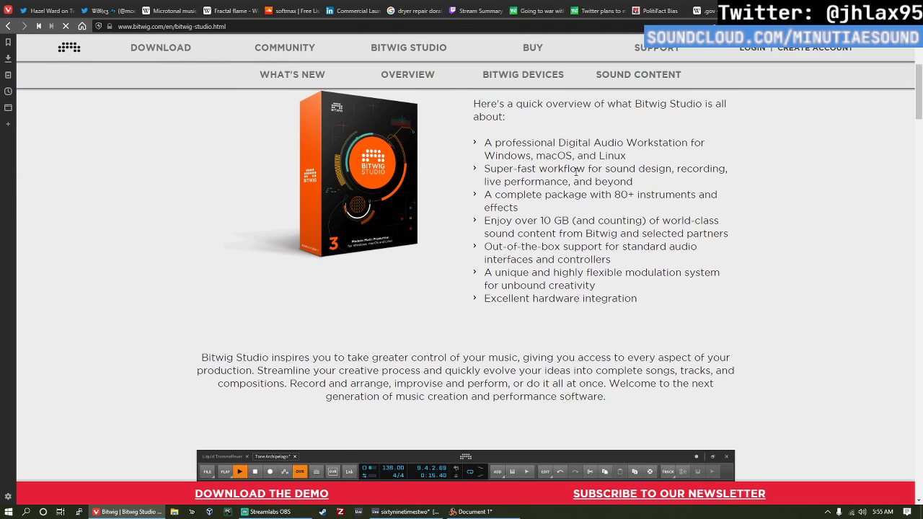
scroll(585, 172, "up", 1)
scroll(717, 184, "down", 1)
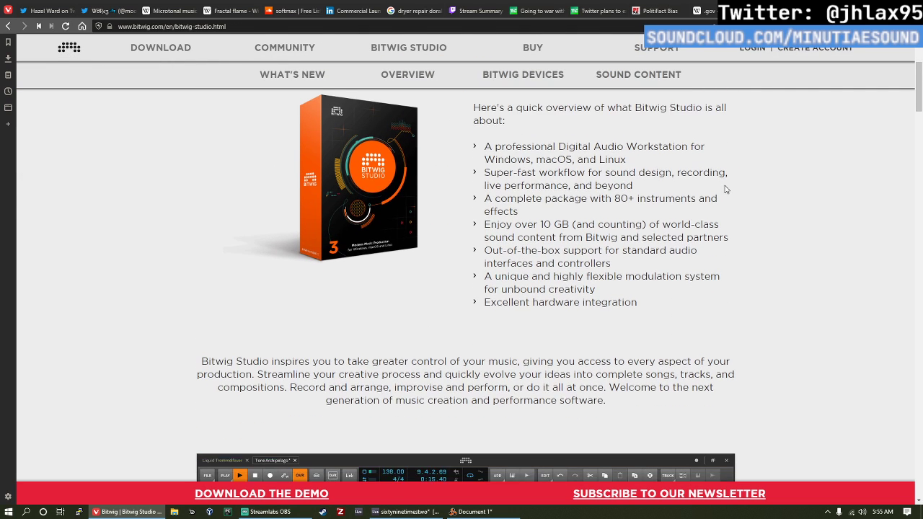
double_click(612, 156)
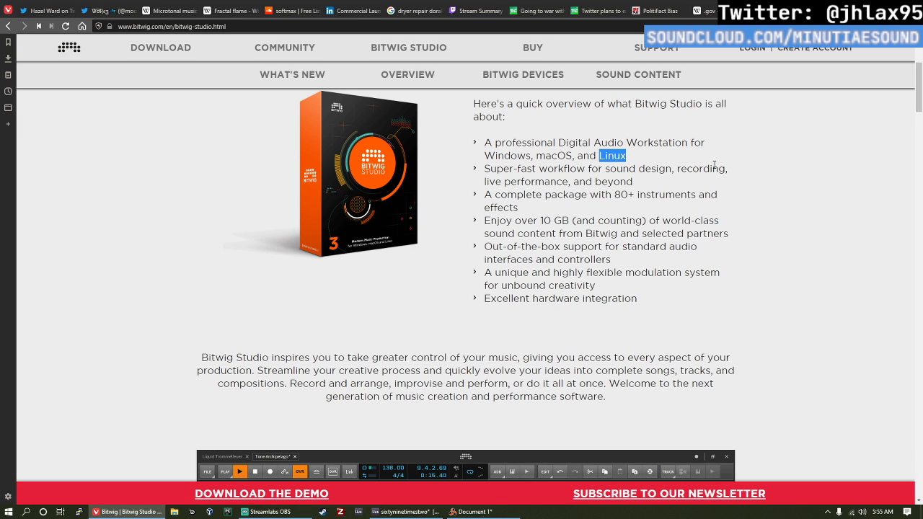
left_click(735, 182)
Step: Check the sixtyninetimestwo set in Ableton Live and the Reason document, and return to the Bitwig overview in Vivaldi
left_click(426, 512)
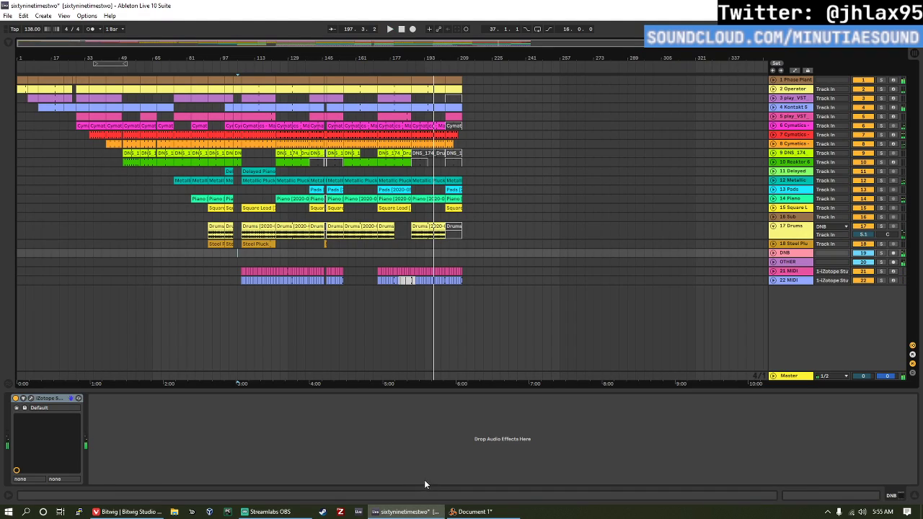
left_click(473, 512)
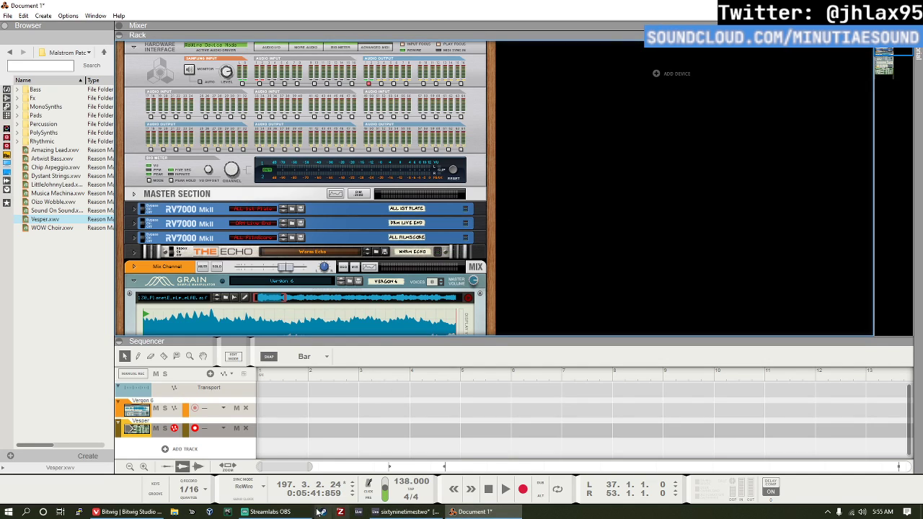
left_click(267, 512)
left_click(128, 512)
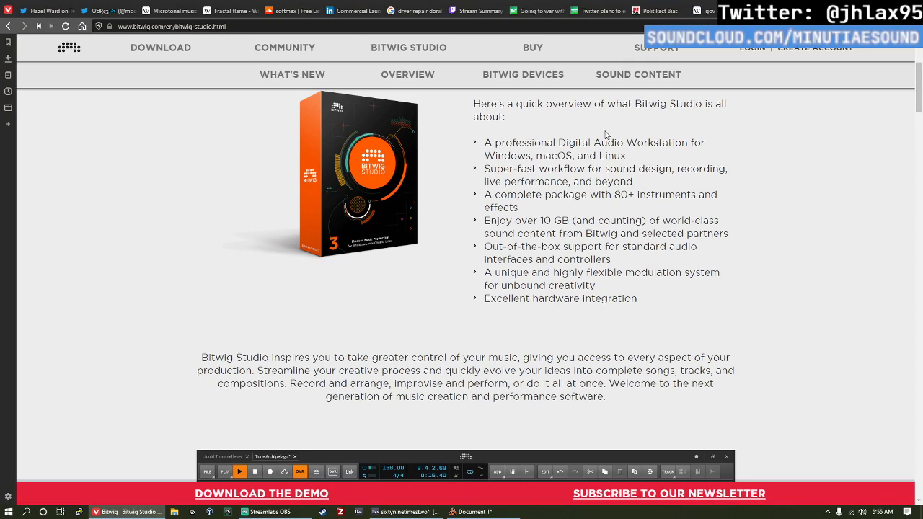
Step: Highlight the overview bullet "A professional Digital Audio Workstation for Windows, macOS, and Linux", and clear the selection
double_click(612, 155)
triple_click(606, 156)
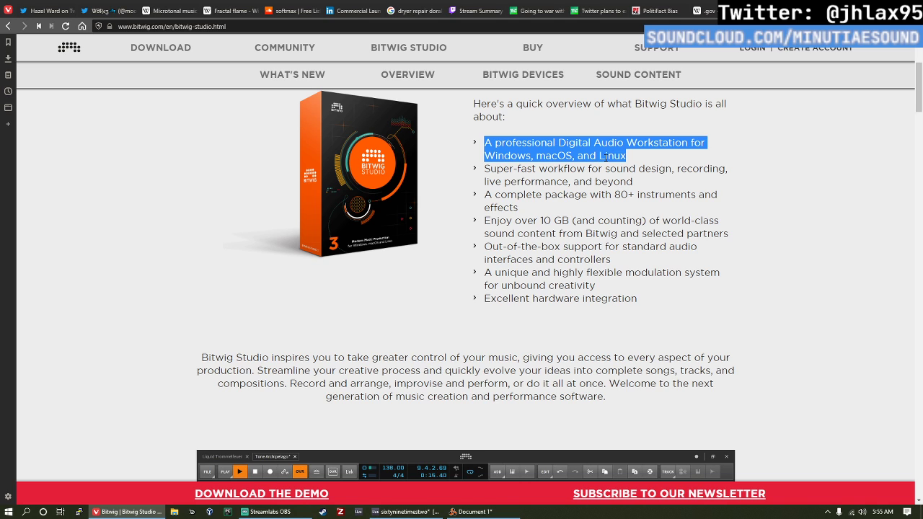
left_click(608, 160)
double_click(610, 157)
left_click(611, 157)
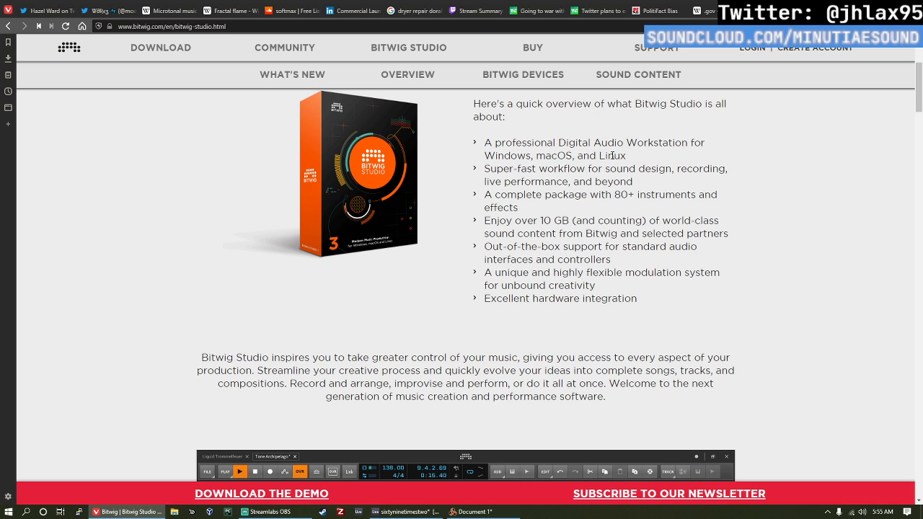
Step: Search the web for "wine vst" in a new tab and open the wine-vst GitHub repository
key("ctrl+t")
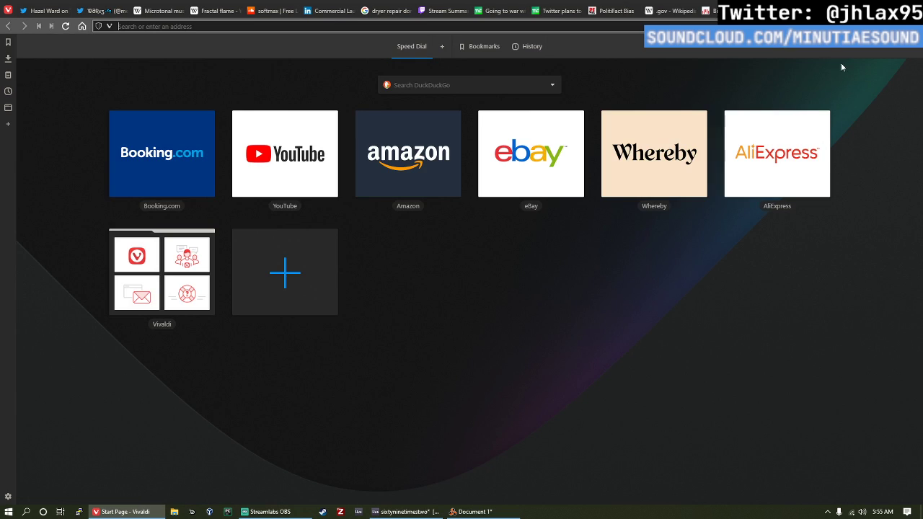
type("wine vst")
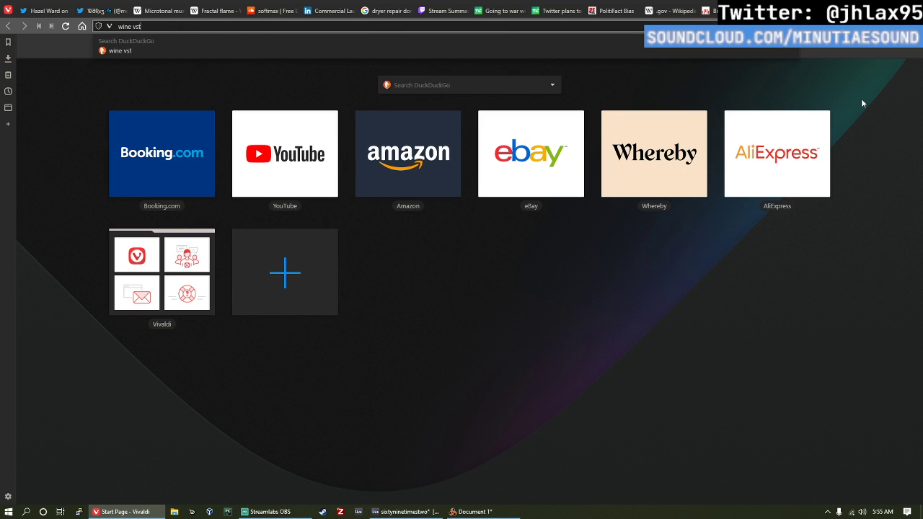
key("Return")
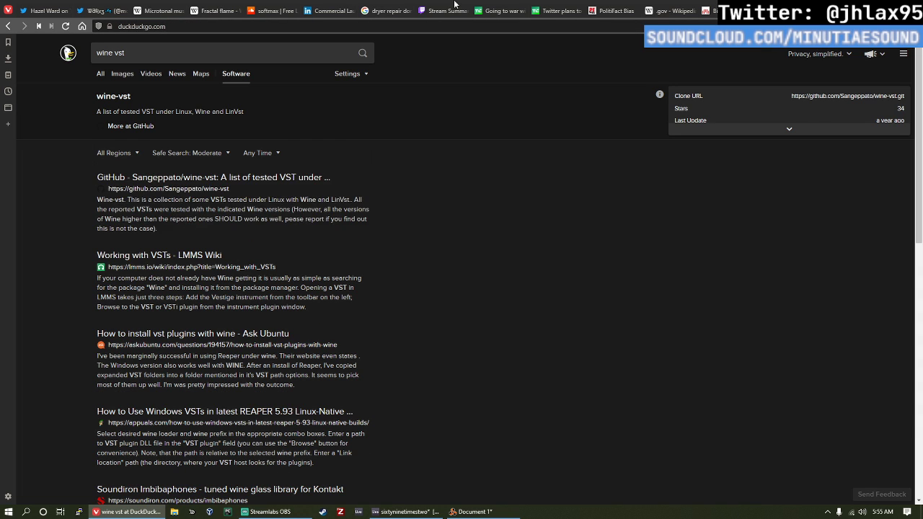
left_click(262, 179)
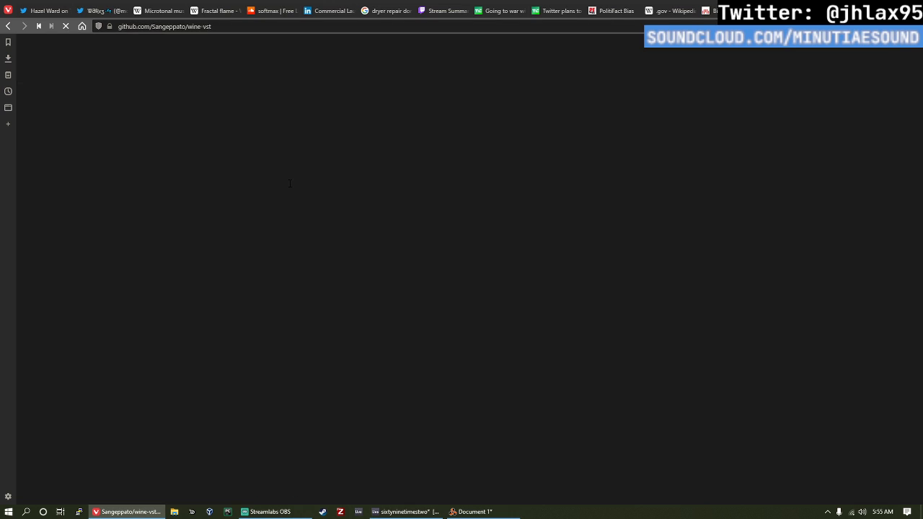
scroll(361, 235, "up", 4, "ctrl")
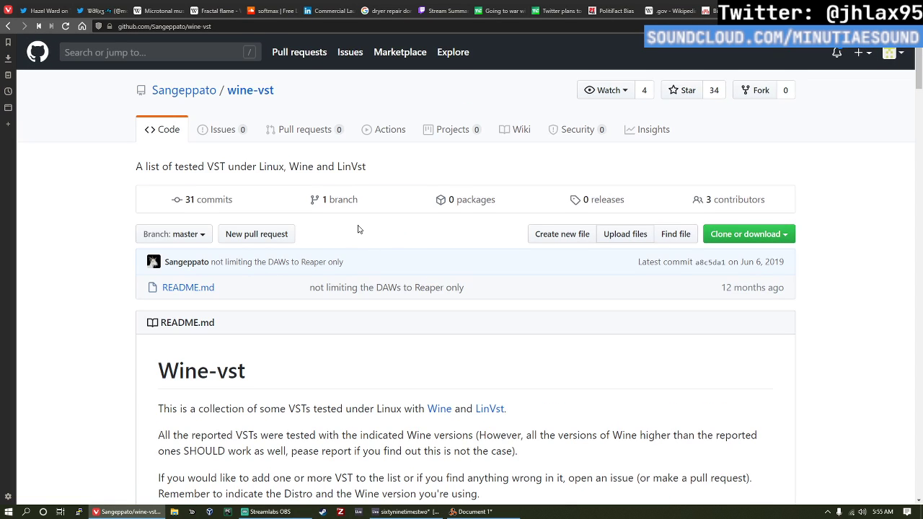
Step: Read the Wine-vst README and its Tested VSTs table, highlighting "Synth" in the Native Instruments FM8 Synth entry
scroll(367, 235, "down", 2)
scroll(476, 303, "down", 1)
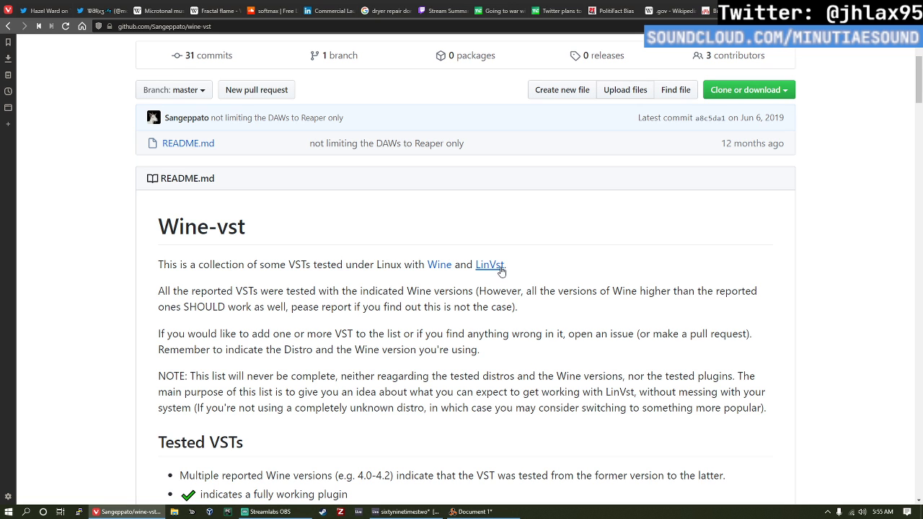
scroll(298, 300, "down", 3)
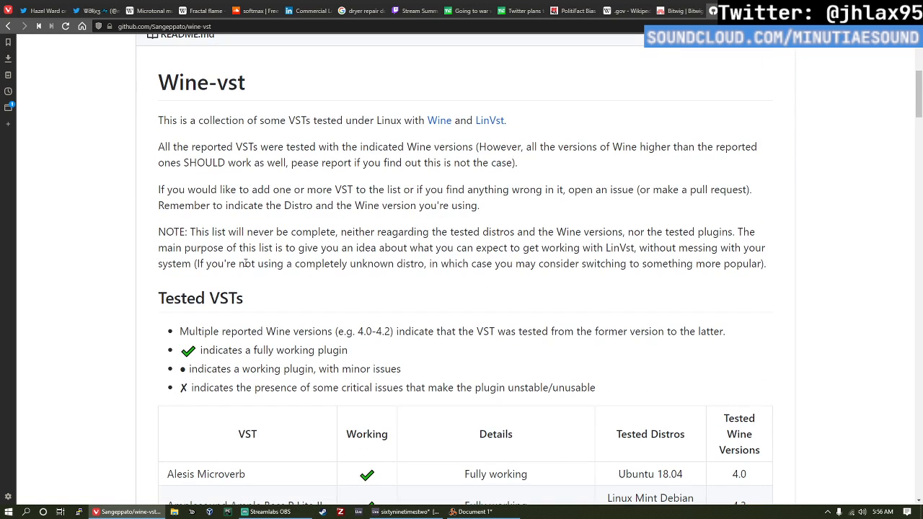
scroll(235, 263, "down", 5)
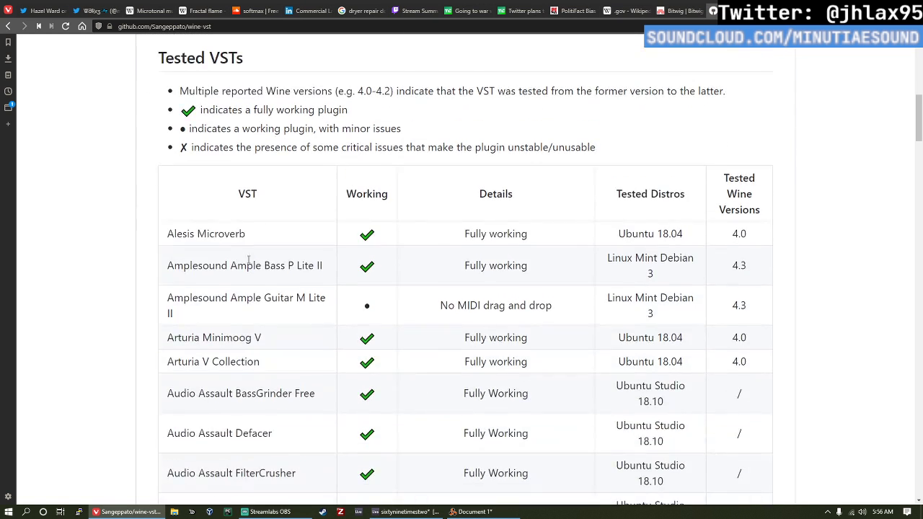
scroll(249, 263, "down", 20)
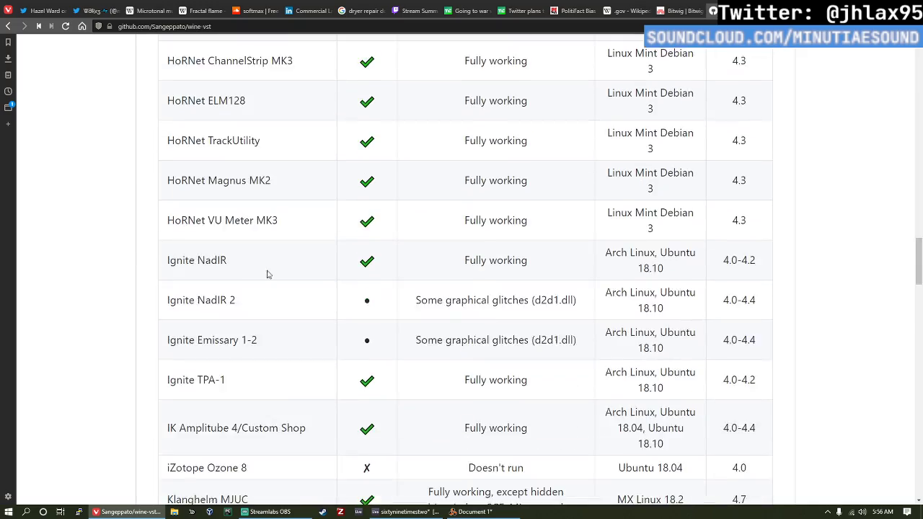
scroll(263, 277, "down", 16)
scroll(274, 257, "up", 5)
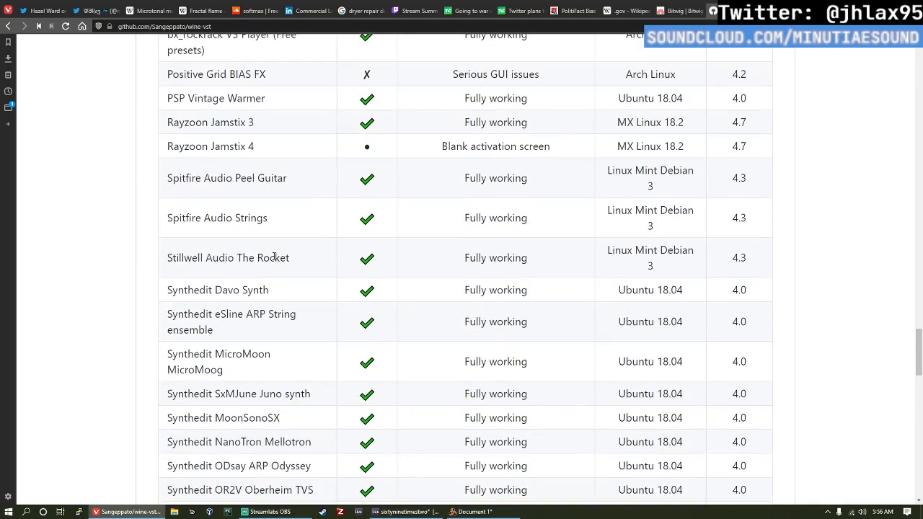
scroll(346, 268, "up", 4)
scroll(288, 216, "up", 4)
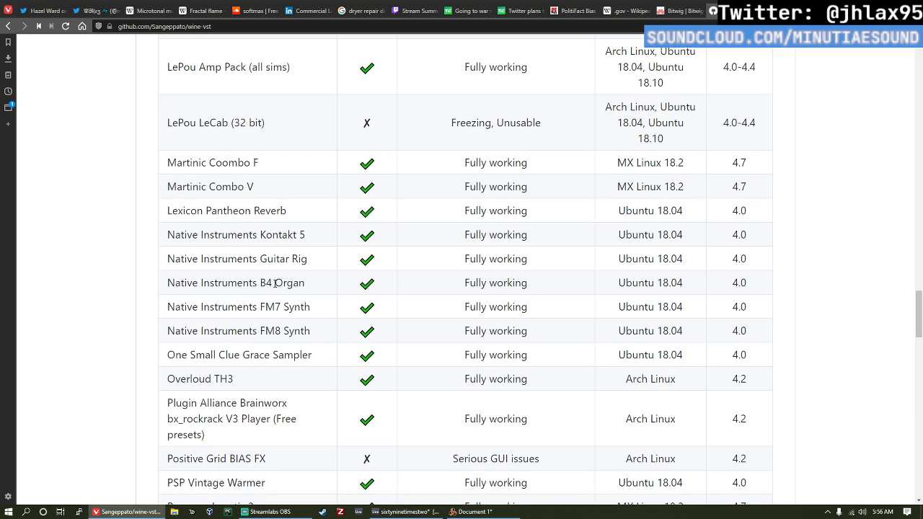
double_click(303, 330)
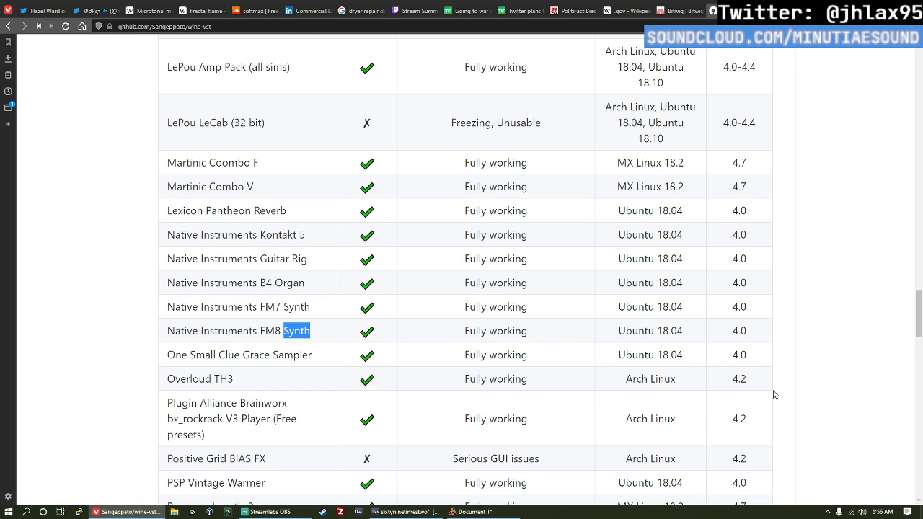
left_click(690, 356)
Step: Examine the lower Tested VSTs entries, from Spitfire Audio through Synthedit, Toontrack and Valhalla to Waves, and the closing notes
scroll(573, 332, "down", 5)
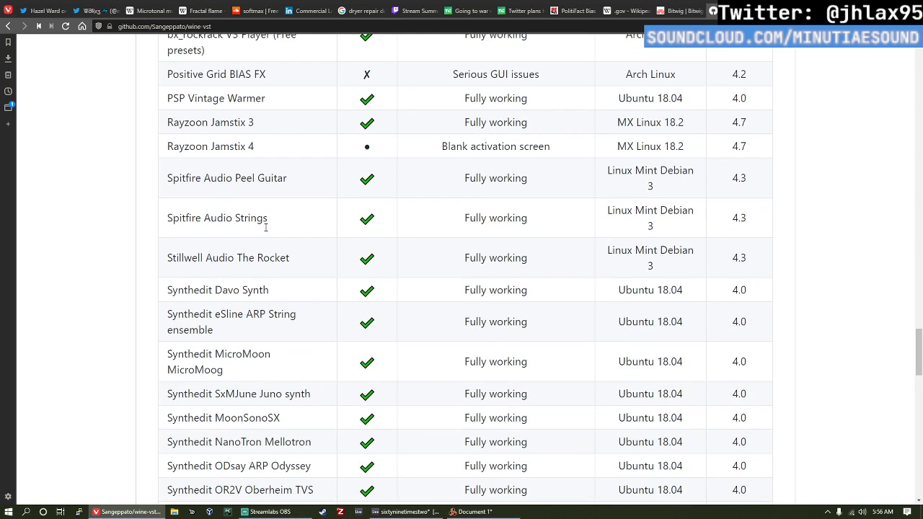
scroll(266, 228, "down", 2)
scroll(228, 106, "up", 2)
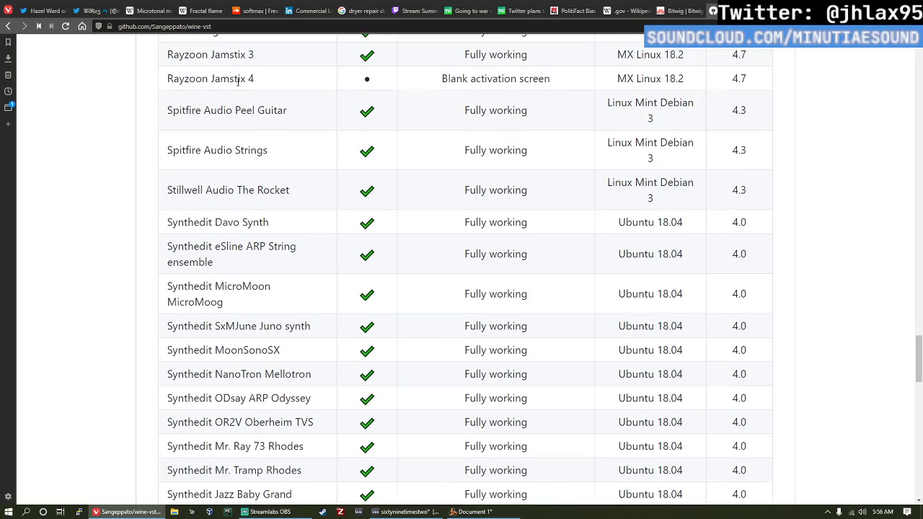
scroll(238, 116, "down", 3)
scroll(238, 116, "down", 2)
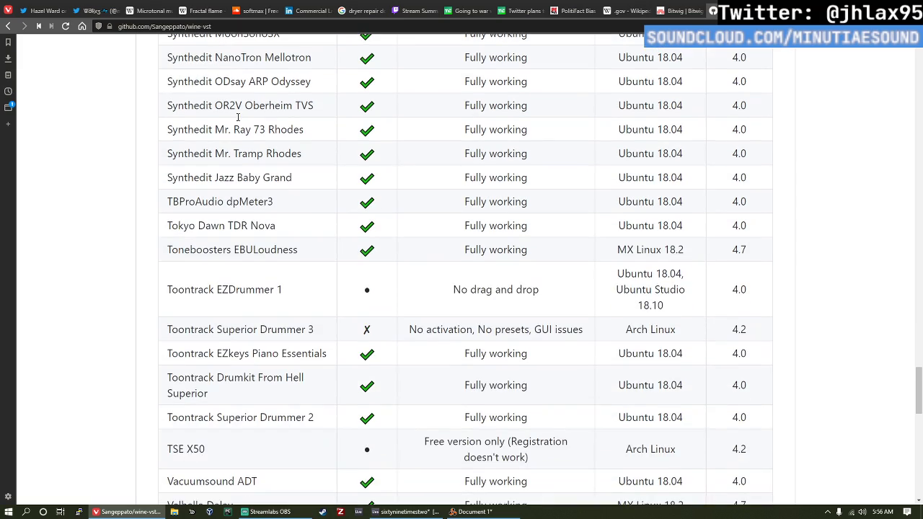
scroll(238, 123, "up", 3)
scroll(238, 144, "down", 3)
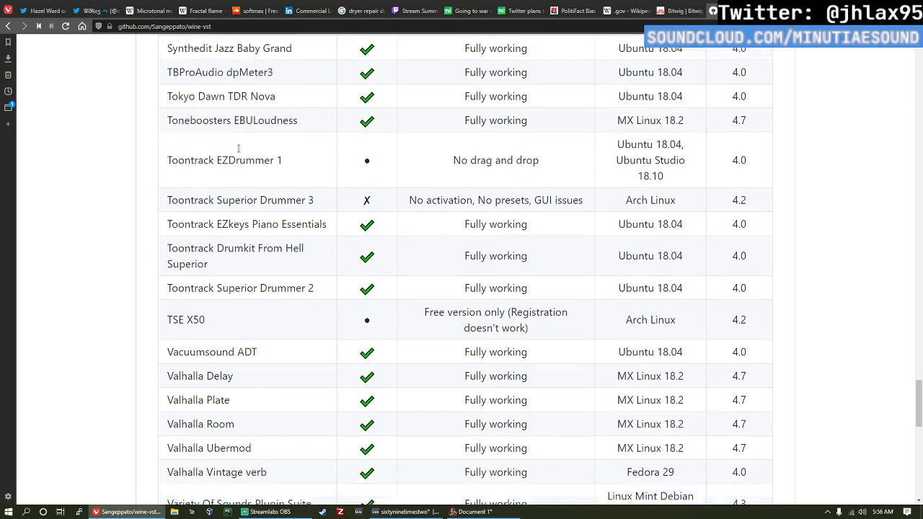
scroll(238, 159, "up", 9)
scroll(233, 176, "down", 15)
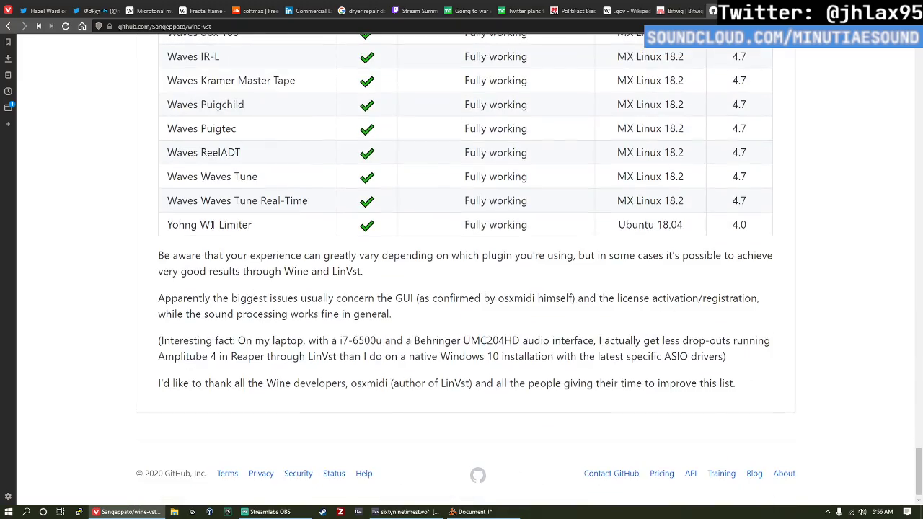
scroll(210, 231, "up", 6)
scroll(207, 237, "down", 2)
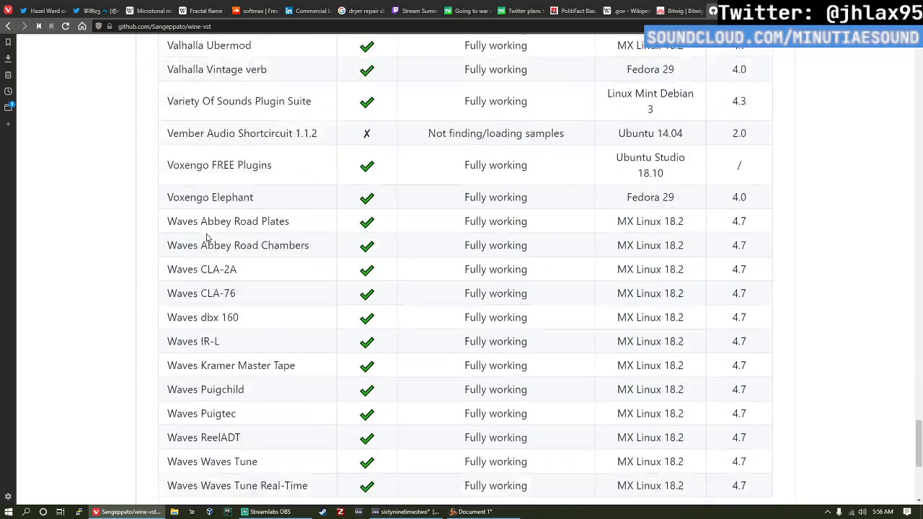
Step: Go back up through the Tested VSTs table to review the Native Instruments plugin entries
scroll(207, 238, "up", 1)
scroll(204, 240, "down", 4)
scroll(202, 209, "up", 10)
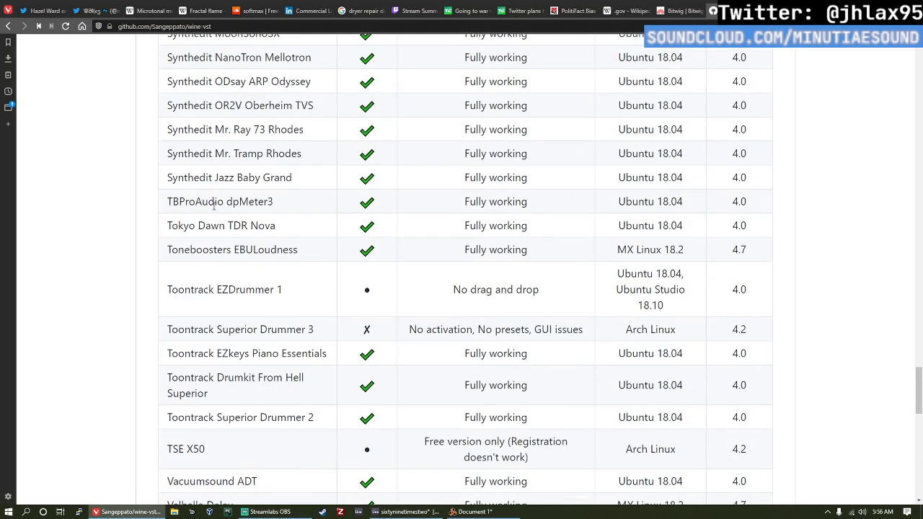
scroll(215, 205, "up", 5)
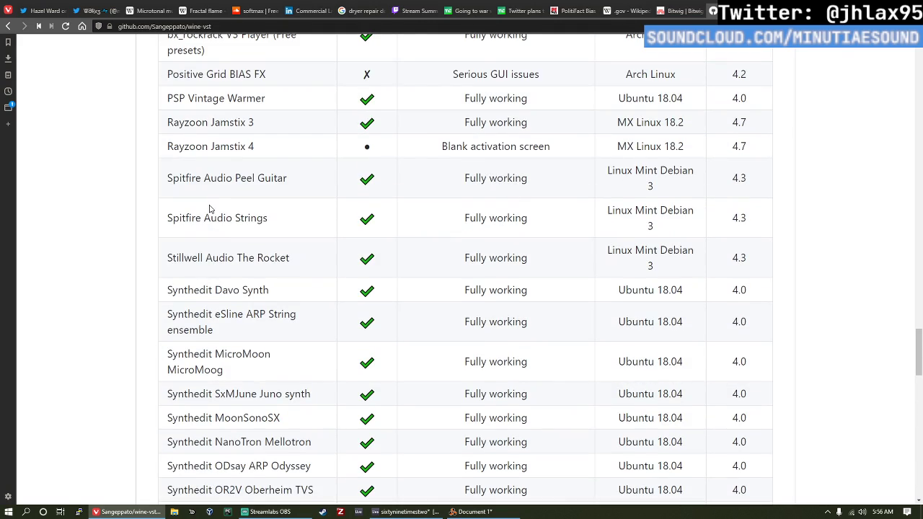
scroll(210, 208, "up", 3)
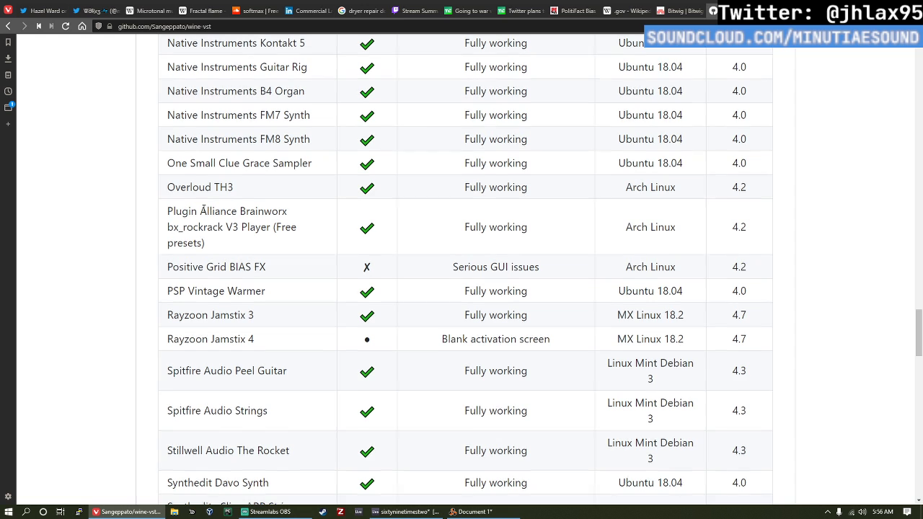
scroll(206, 209, "up", 1)
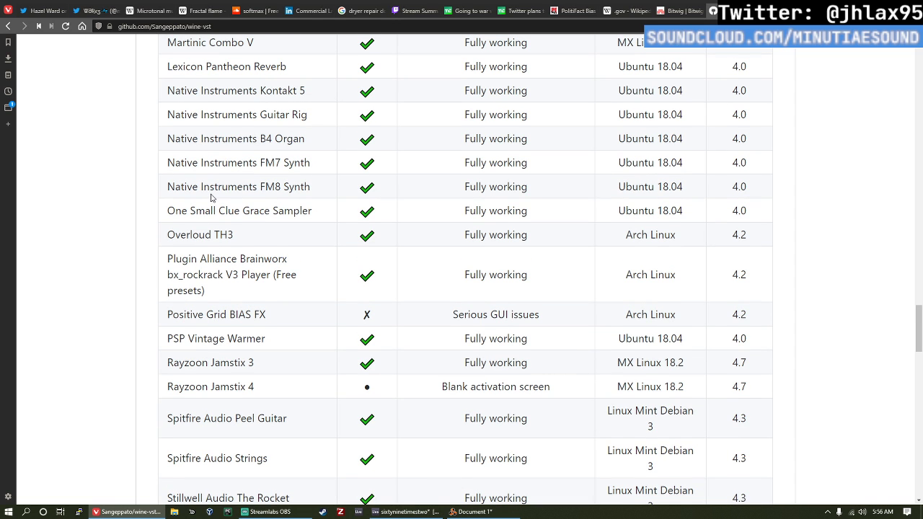
scroll(211, 196, "up", 2)
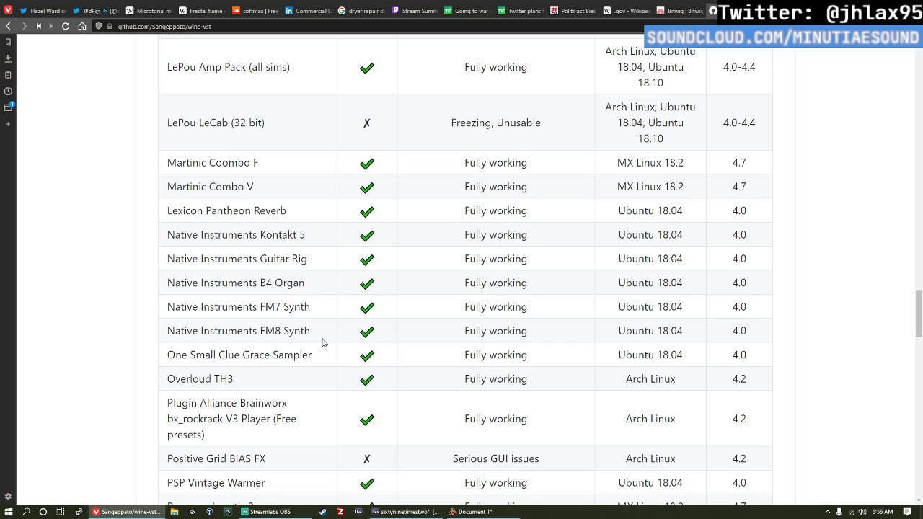
Step: Recheck the final Tested VSTs entries, from Toontrack Superior Drummer 2 and Valhalla to Voxengo and Waves, including the notes below the table
left_click_drag(323, 343, 85, 218)
left_click(271, 227)
scroll(252, 246, "down", 20)
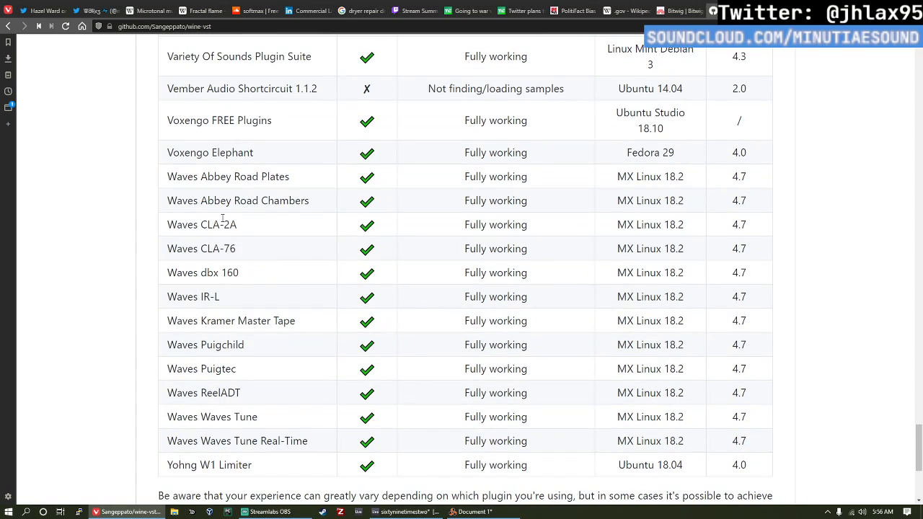
scroll(230, 212, "up", 1)
scroll(245, 205, "up", 4)
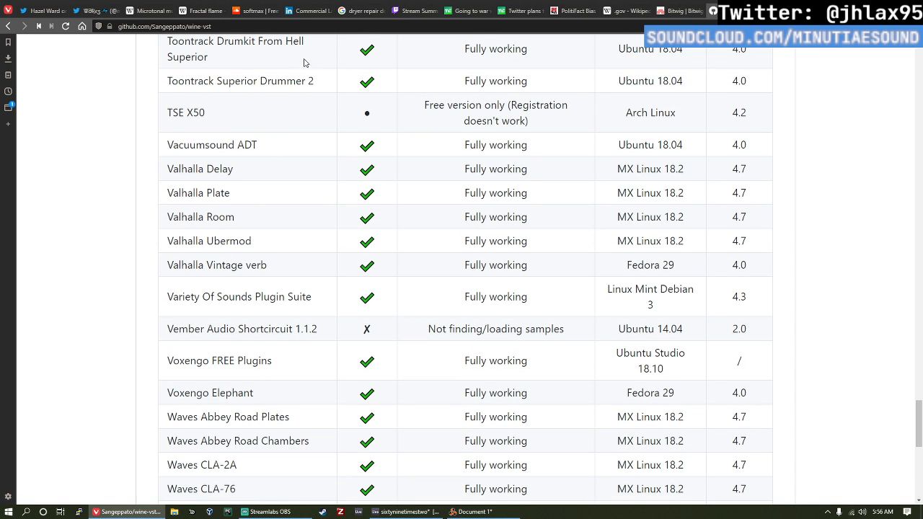
scroll(389, 80, "down", 5)
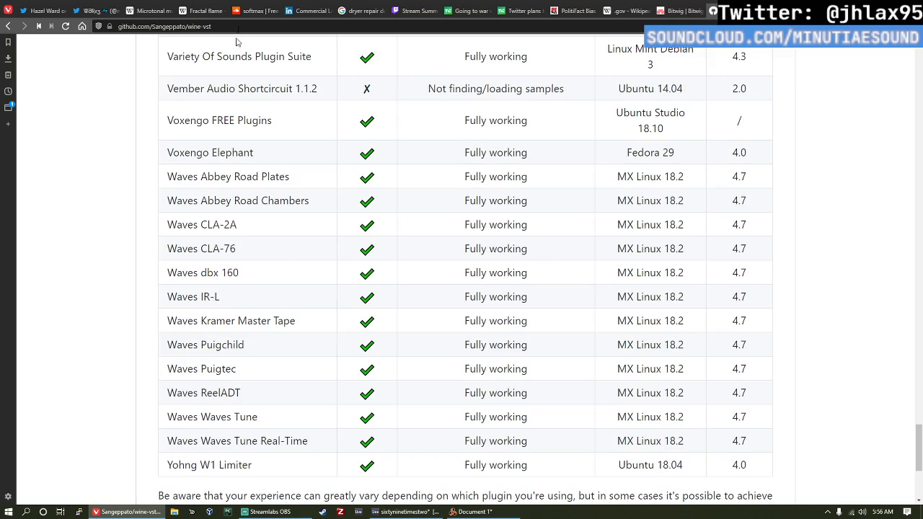
scroll(238, 57, "down", 4)
scroll(240, 73, "up", 4)
scroll(235, 107, "down", 4)
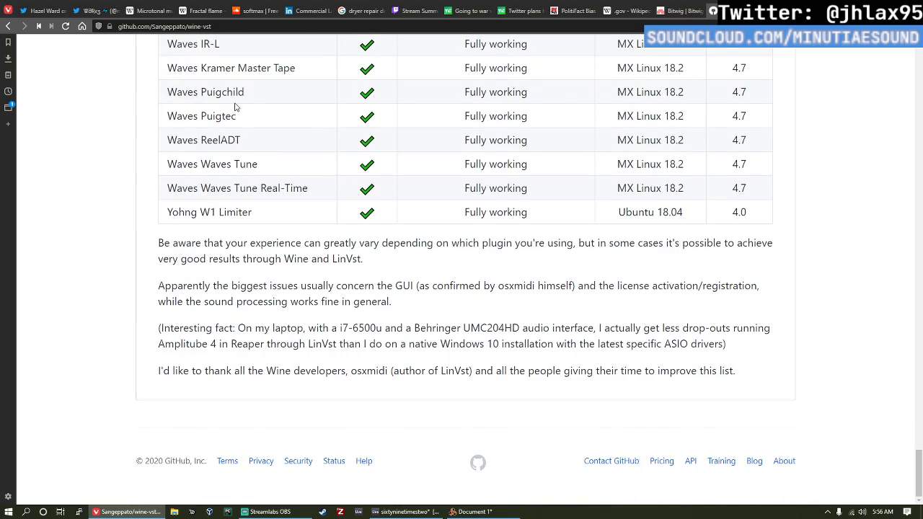
scroll(235, 107, "up", 8)
Step: Return to the "wine vst" search results, open the LMMS Wiki page "Working with VSTs", and read its paragraph on Wine for Linux
left_click(8, 26)
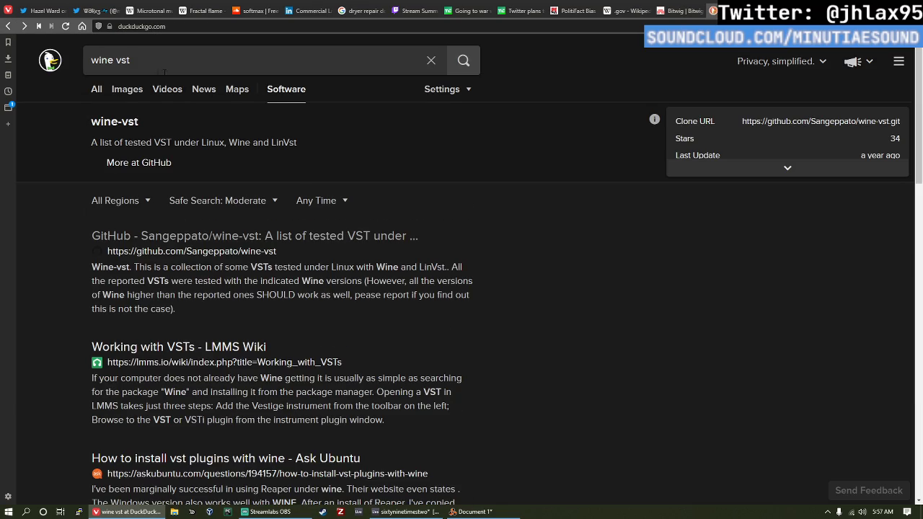
left_click(247, 349)
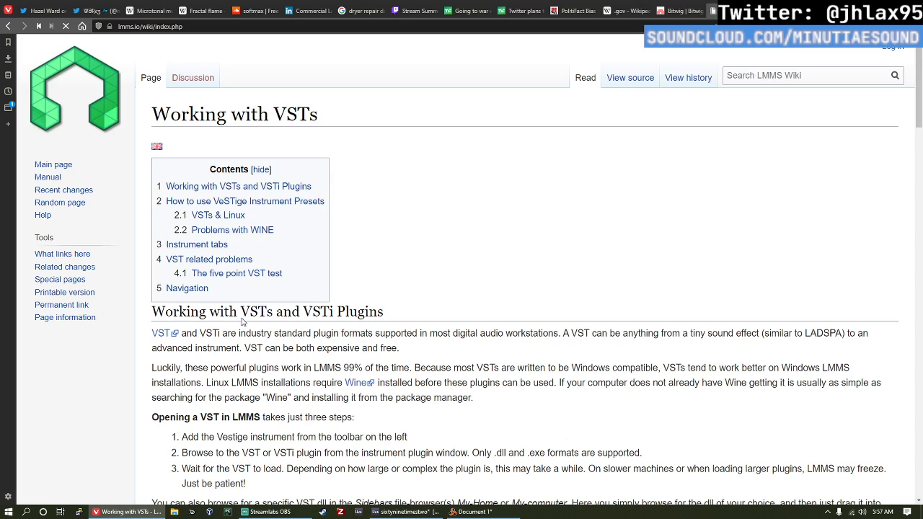
scroll(343, 170, "down", 2)
scroll(348, 167, "down", 4)
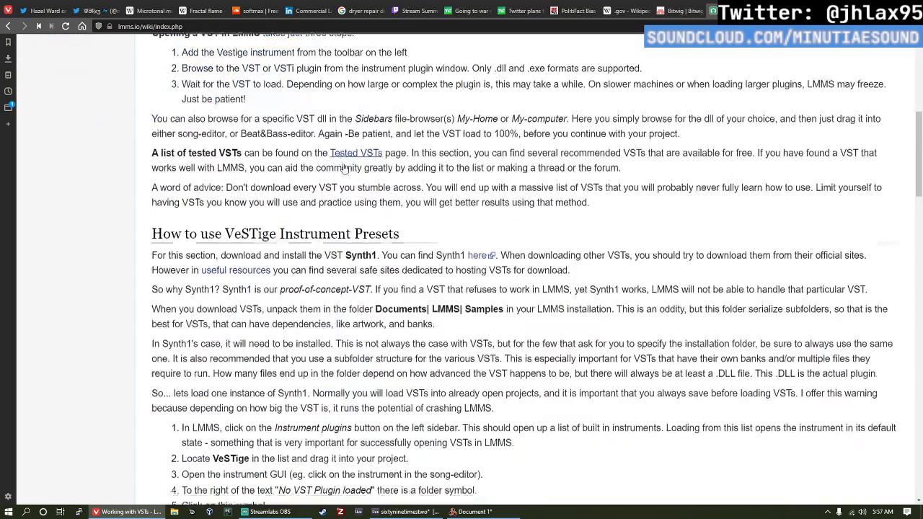
scroll(332, 168, "up", 3)
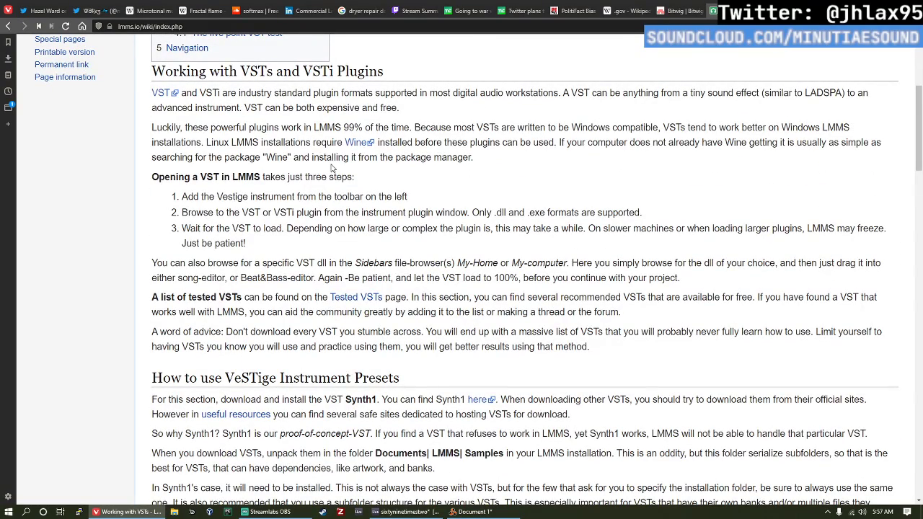
triple_click(336, 142)
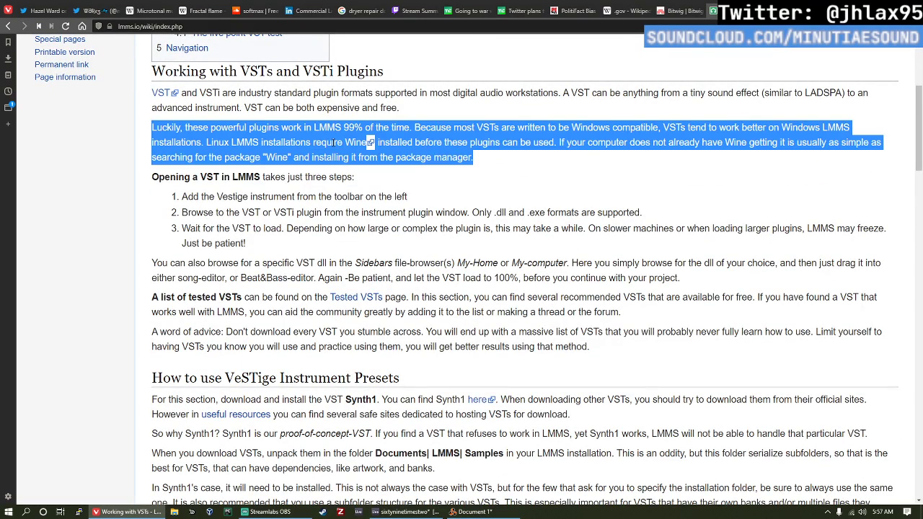
left_click(291, 142)
Step: Check the stream chat in Streamlabs OBS and switch to the Reason document
key("alt+Tab")
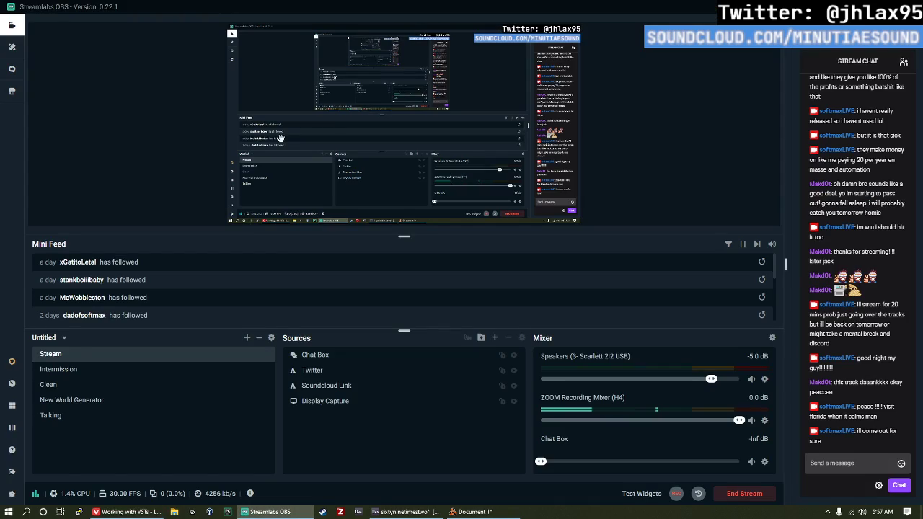
key("alt+Tab")
key("Tab")
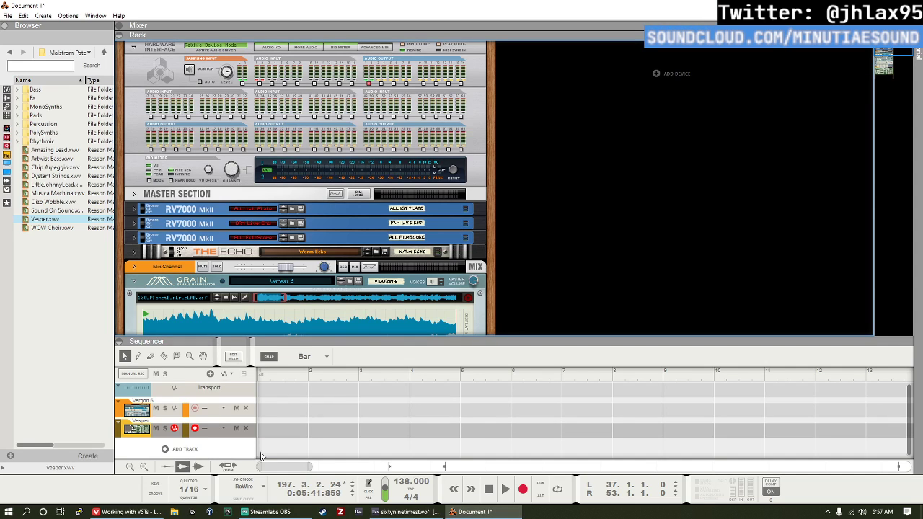
Step: Return to the browser and review the Bitwig Studio overview page, from the feature list to the Detail Editor and Expressive MIDI Support sections
left_click(127, 512)
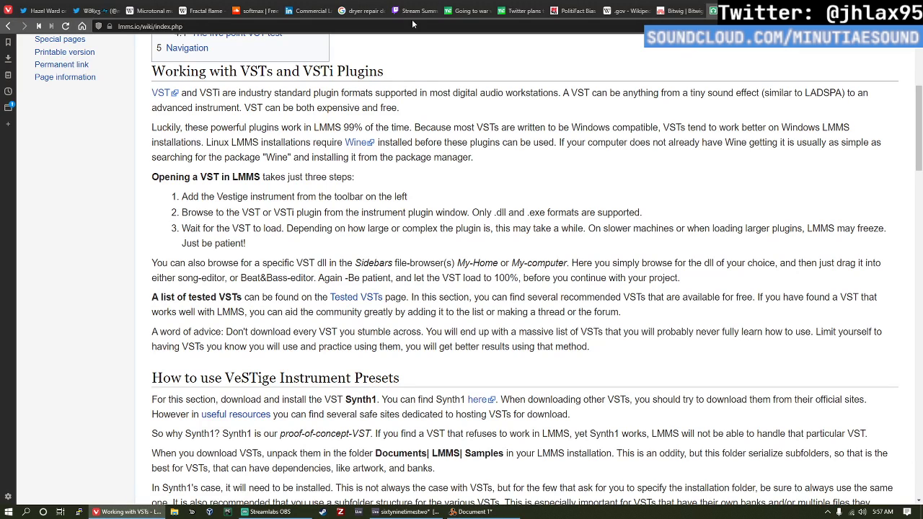
left_click(688, 9)
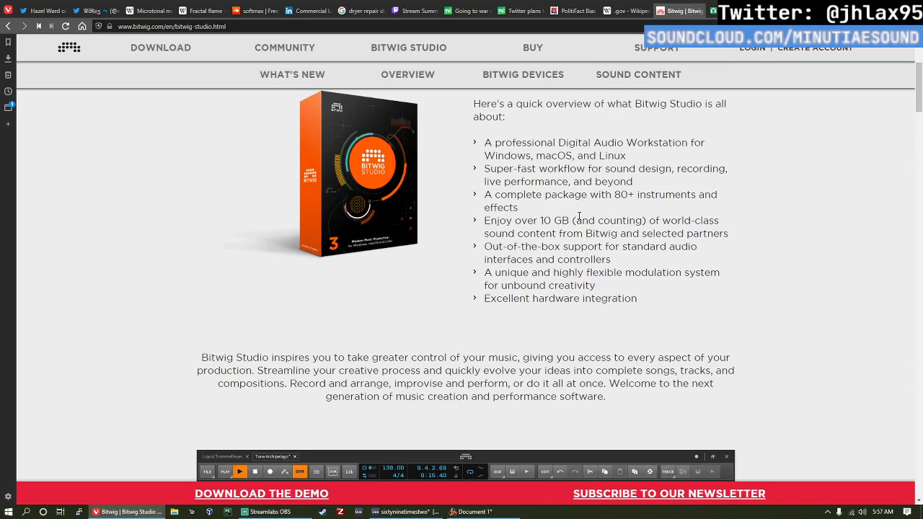
scroll(557, 202, "down", 5)
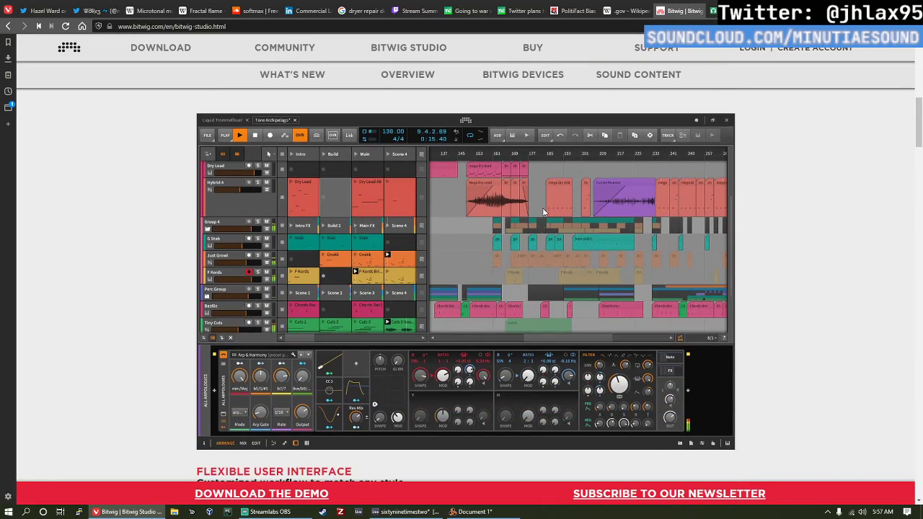
scroll(544, 211, "down", 7)
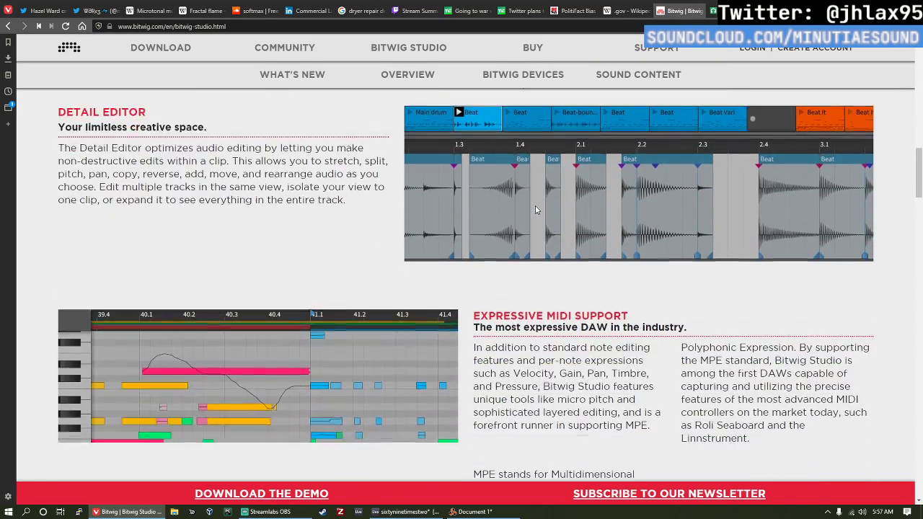
scroll(551, 189, "up", 10)
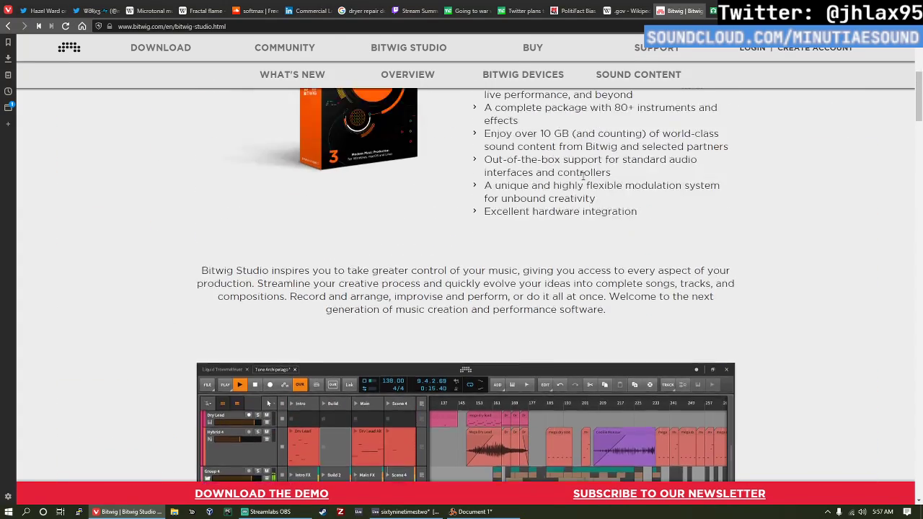
scroll(583, 175, "up", 5)
Step: Switch to Ableton Live, try to open the recent set mak.als, and dismiss the program error
key("alt+Tab")
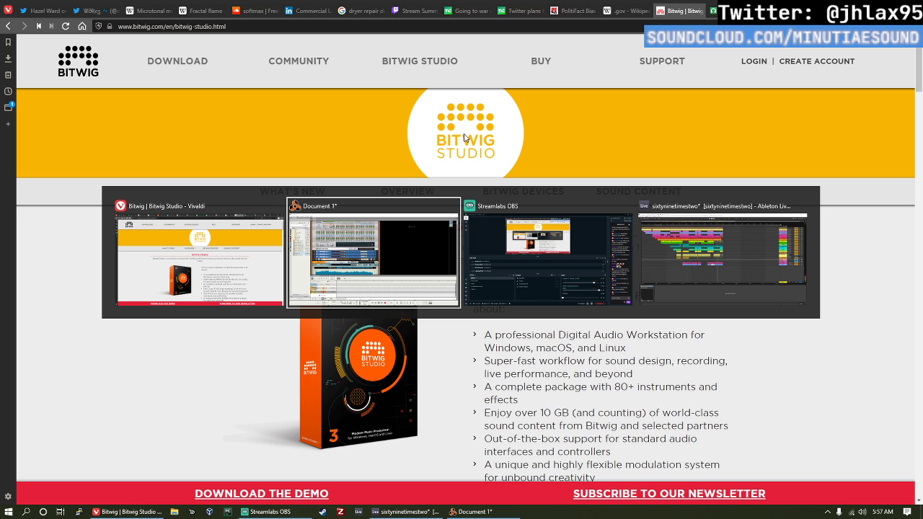
key("alt+Tab")
key("alt+Tab")
left_click(6, 17)
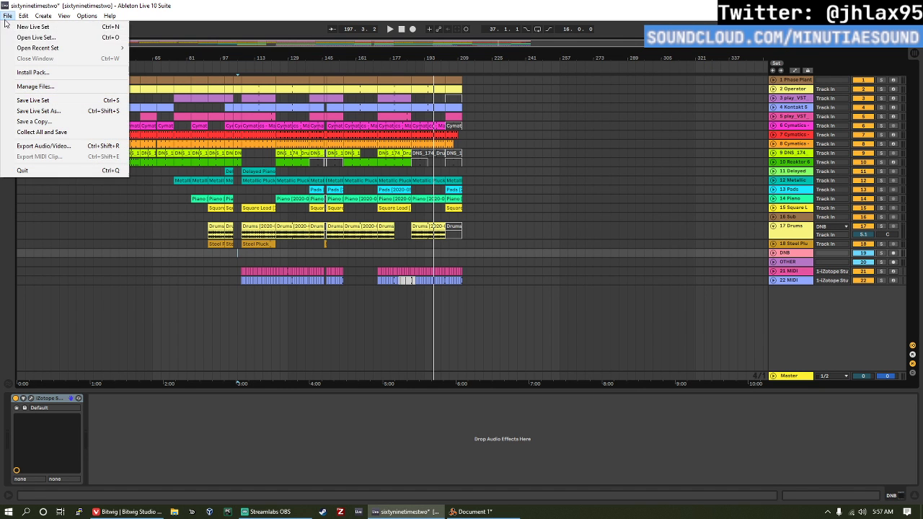
mouse_move(73, 48)
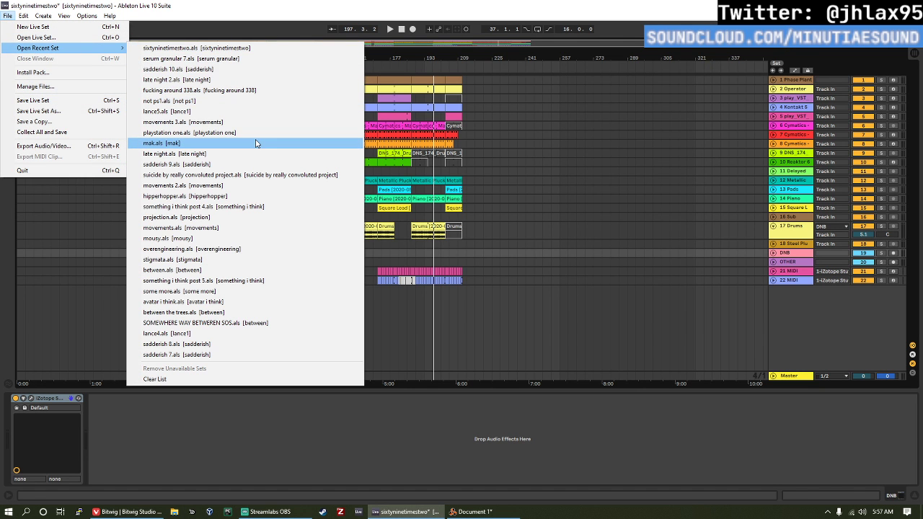
left_click(222, 148)
left_click(477, 275)
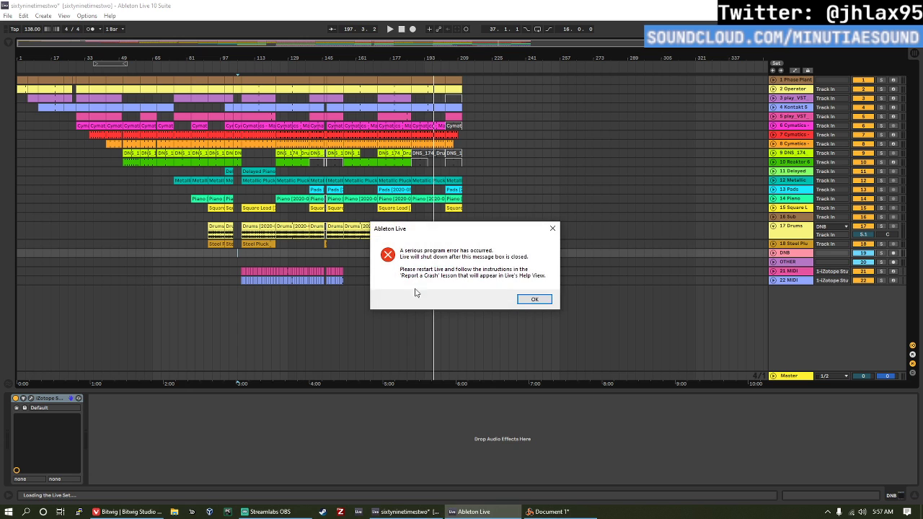
left_click(534, 302)
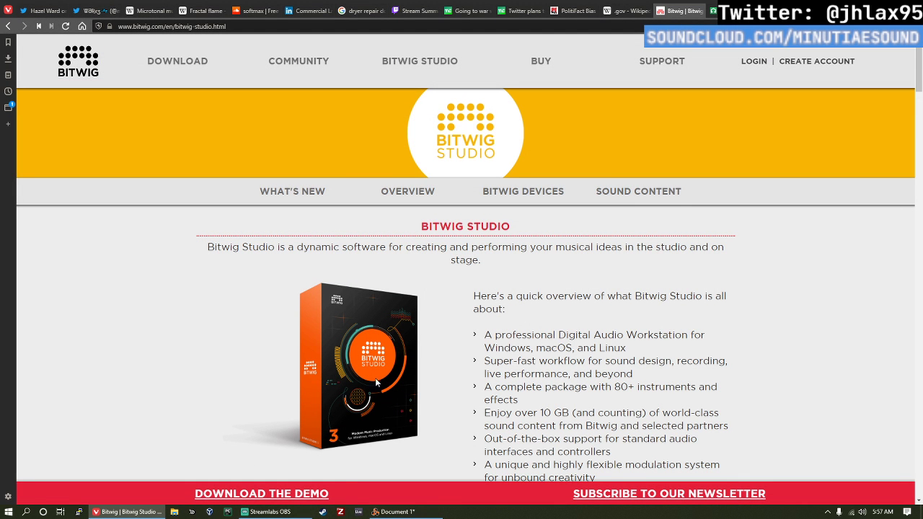
Step: Relaunch Ableton Live 10, acknowledge the ReWire notice about Reason, and decline recovering the sixtyninetimestwo set
left_click(359, 511)
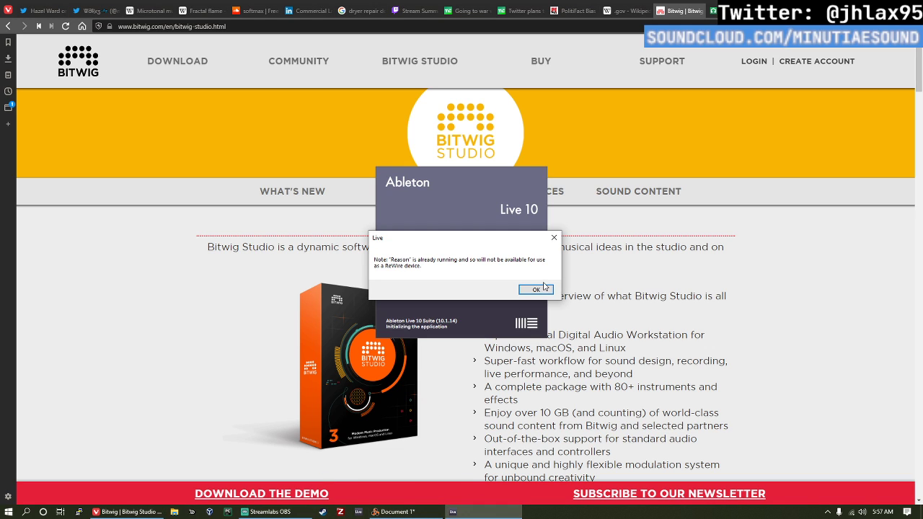
left_click(544, 286)
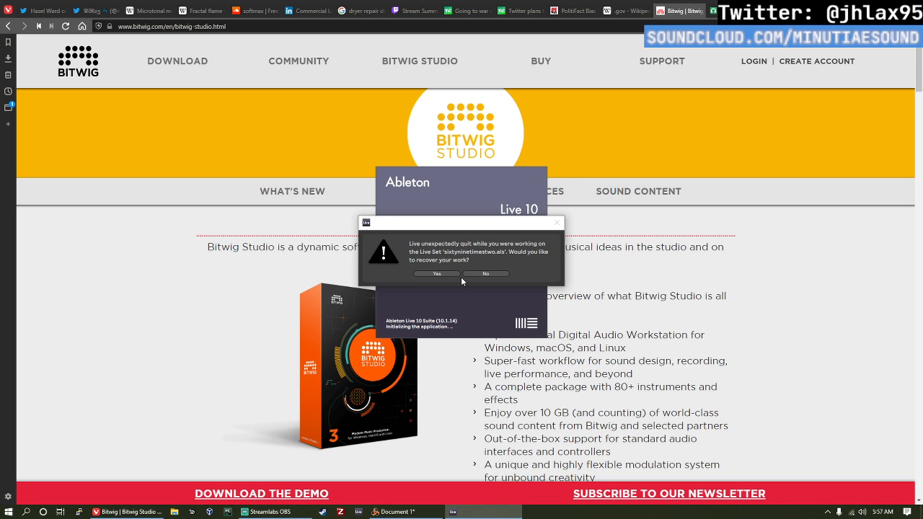
left_click(482, 275)
Step: Browse further down the Bitwig Studio page through Fades and Crossfades to the Hardware Integration section
left_click(491, 510)
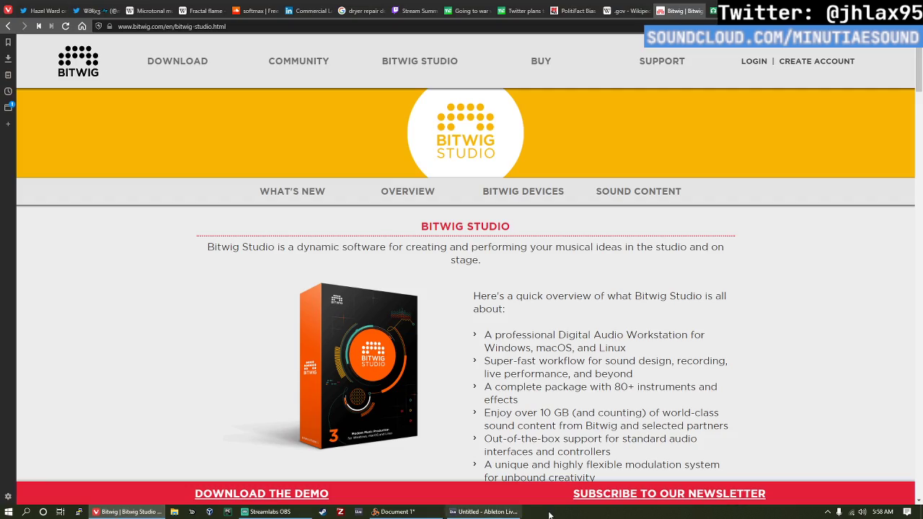
scroll(423, 418, "down", 15)
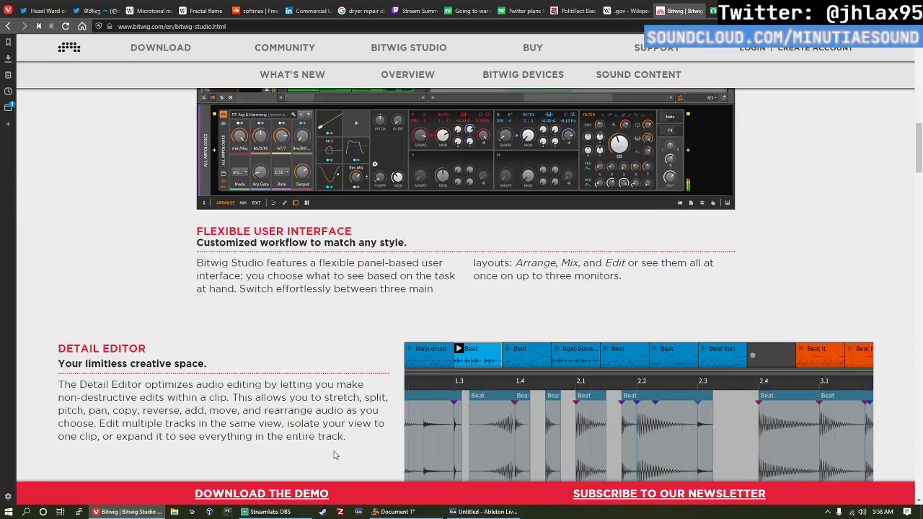
scroll(304, 191, "down", 8)
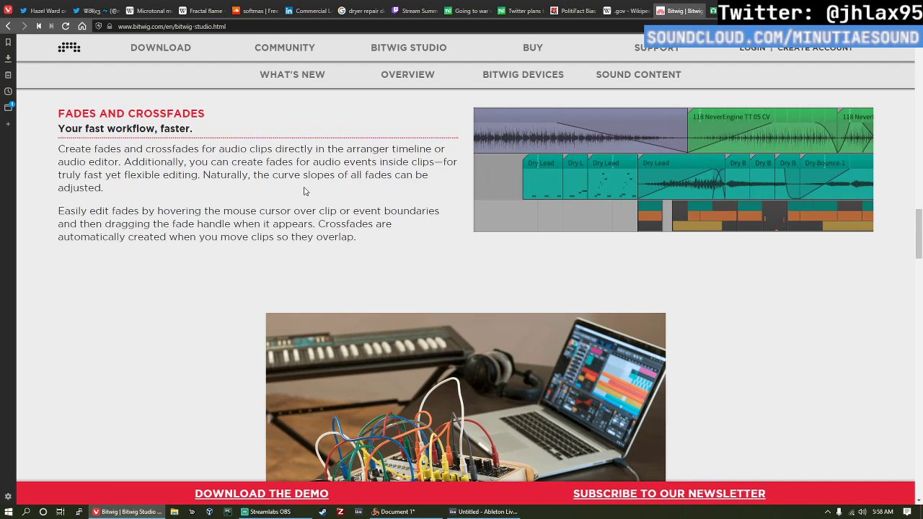
scroll(305, 194, "down", 2)
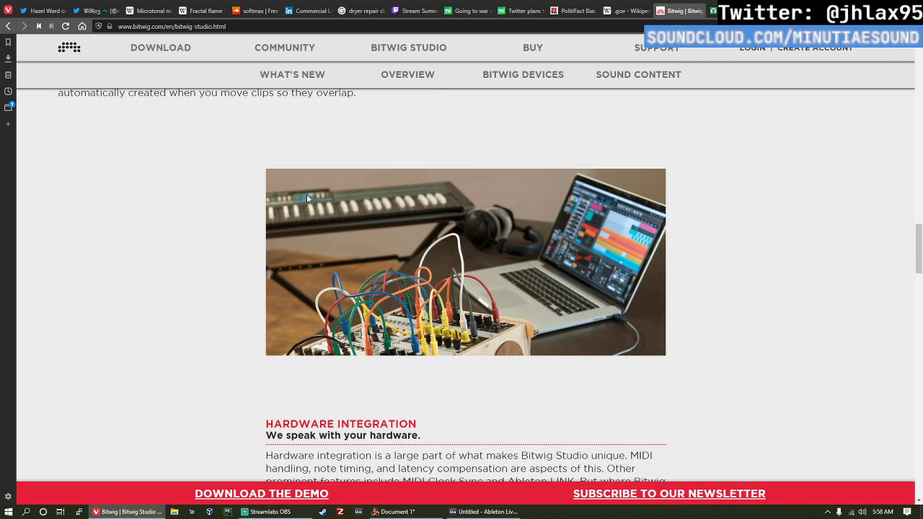
Step: Switch to the restarted Ableton Live and bring up its list of recent sets
left_click(478, 511)
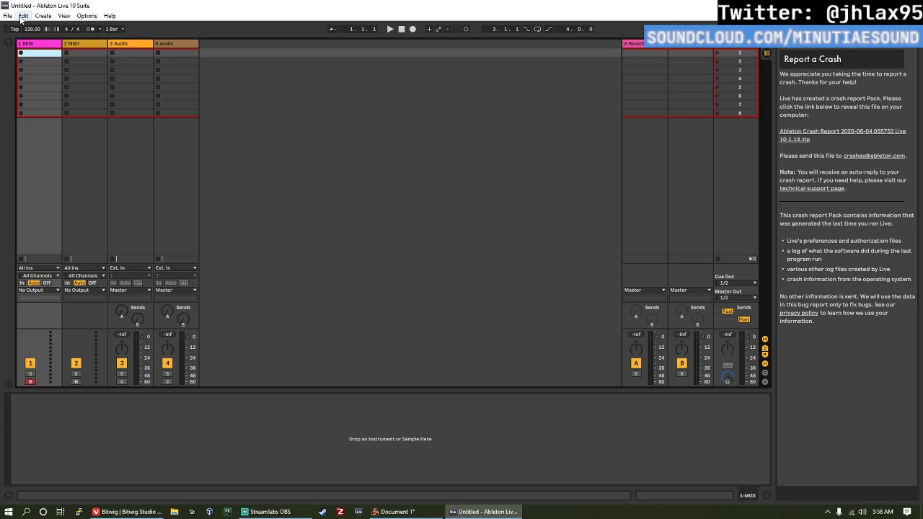
left_click(8, 15)
mouse_move(25, 47)
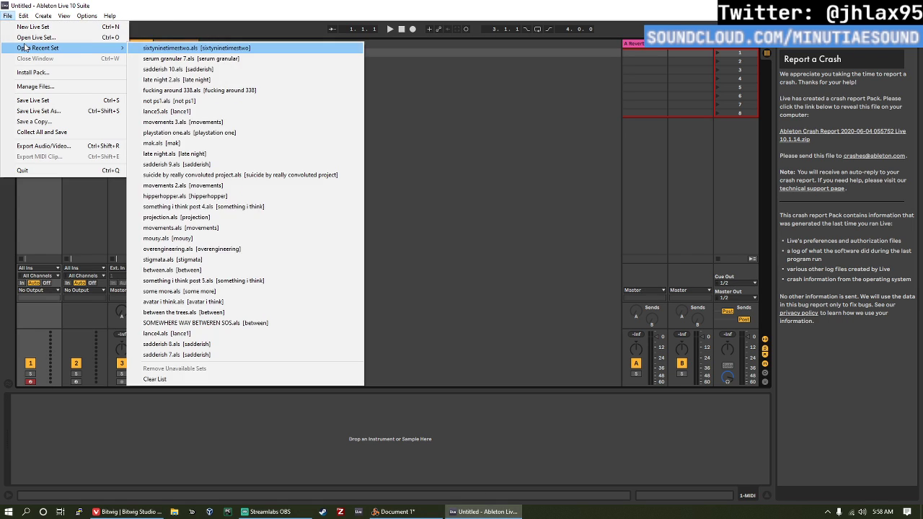
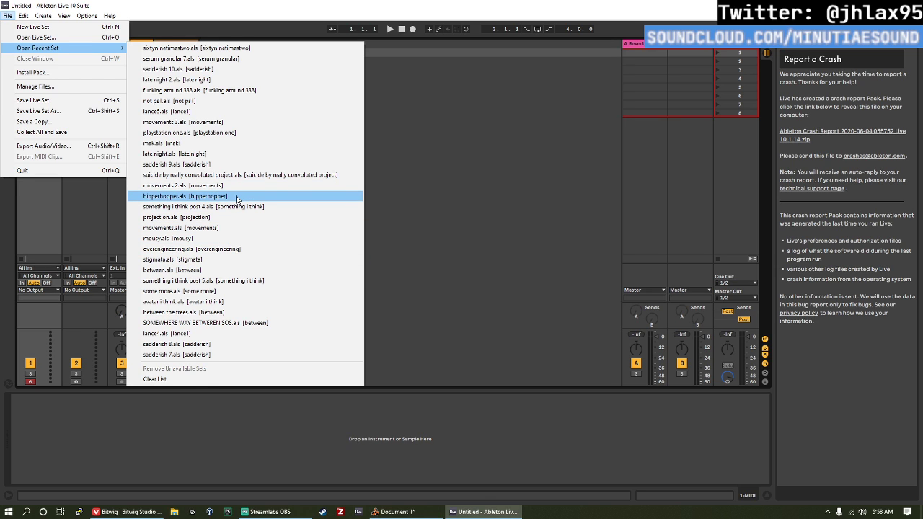
Step: Open the recent Live set hipperhopper.als and switch back to the Bitwig Studio page in the Vivaldi browser
left_click(235, 196)
key("alt+Tab")
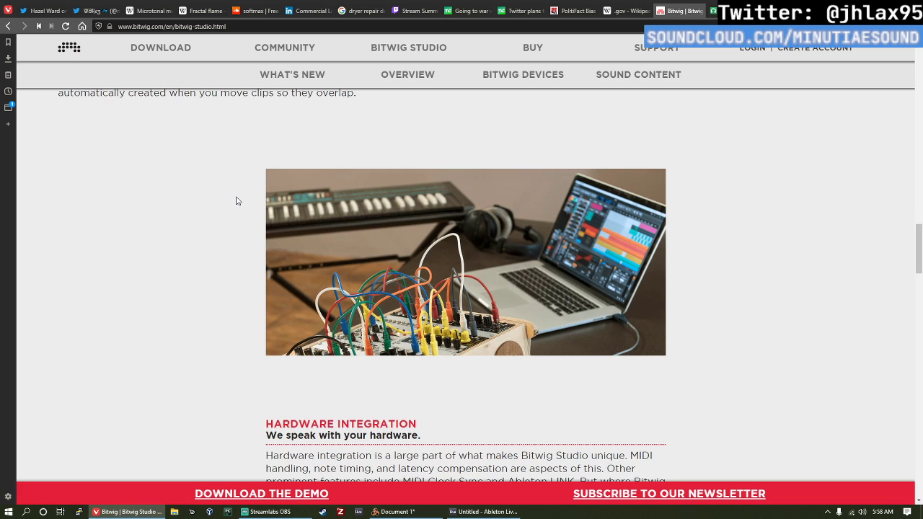
Step: Look over the Hardware Integration and Time Stretching sections, moving back up the page to the Detail Editor section
scroll(355, 275, "down", 3)
scroll(365, 192, "down", 2)
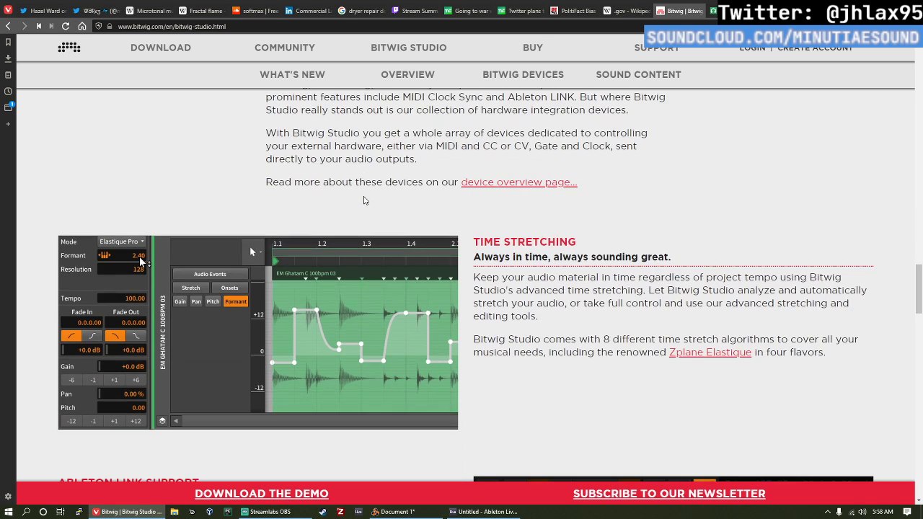
scroll(364, 200, "up", 6)
scroll(353, 210, "down", 3)
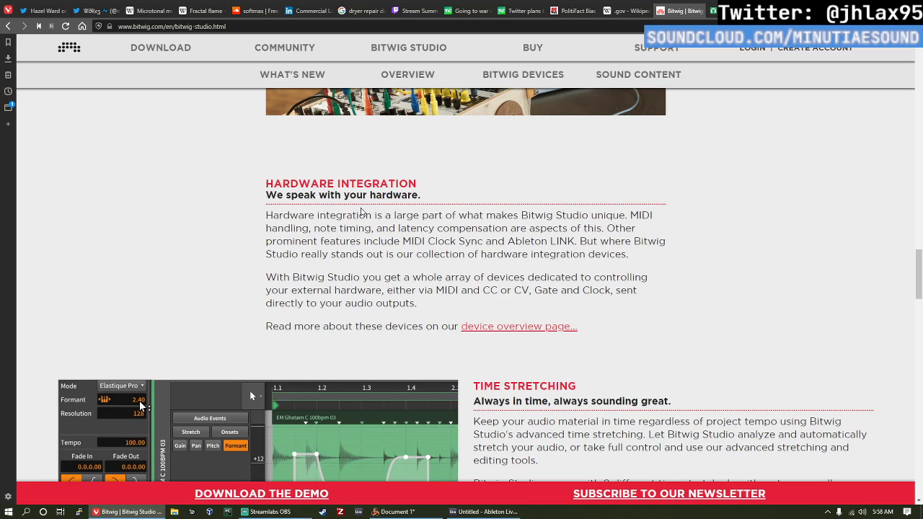
scroll(396, 231, "up", 10)
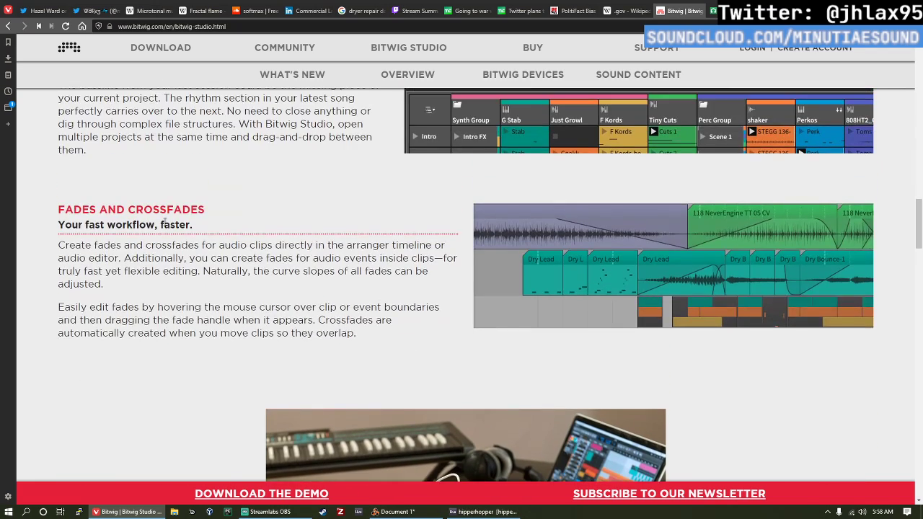
scroll(161, 222, "up", 4)
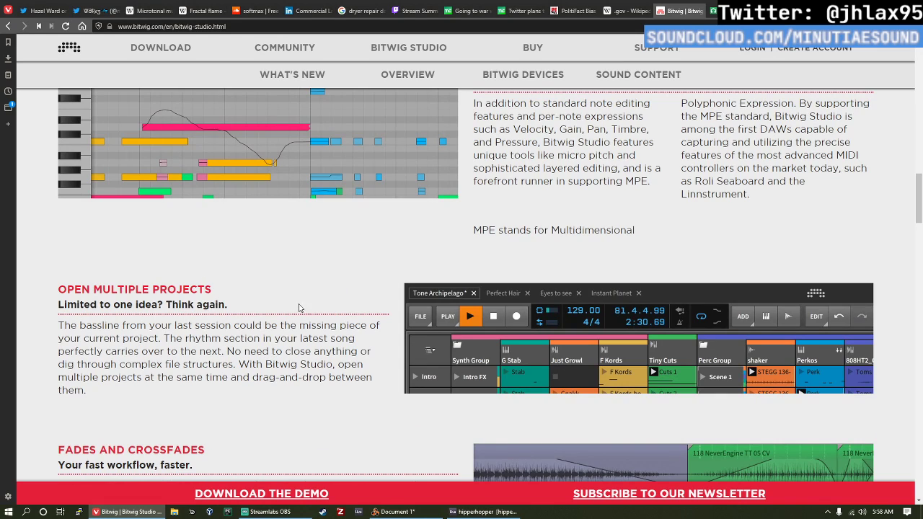
scroll(300, 308, "up", 4)
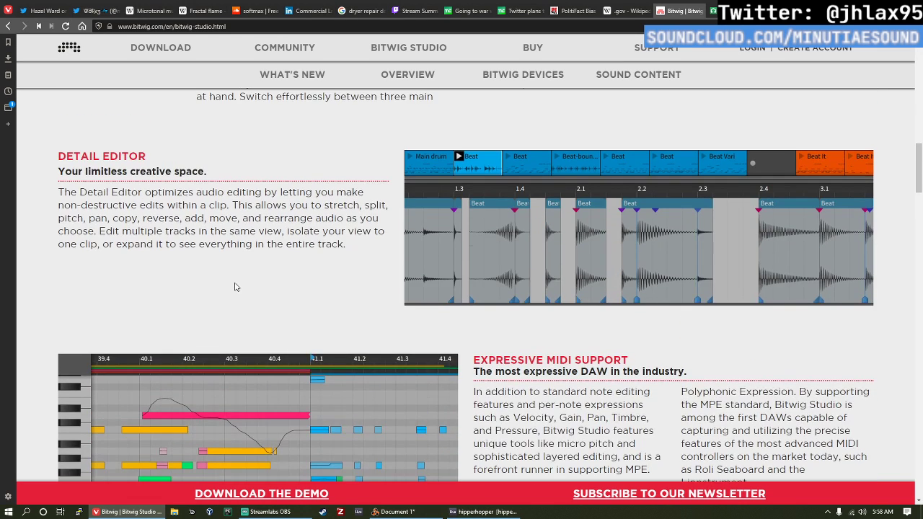
Step: Read the Expressive MIDI Support section, highlighting the text that explains MPE
scroll(272, 288, "down", 2)
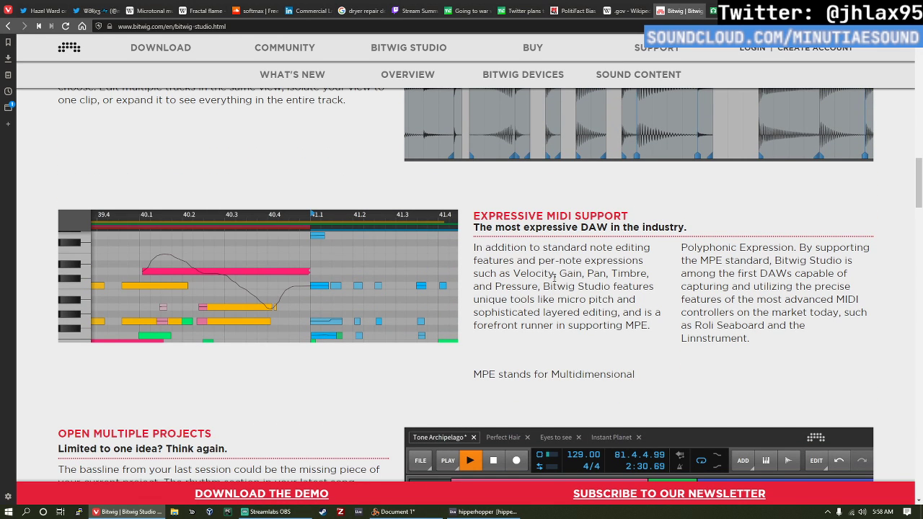
scroll(554, 277, "up", 3)
scroll(562, 238, "down", 3)
scroll(573, 203, "up", 1)
left_click_drag(497, 400, 673, 269)
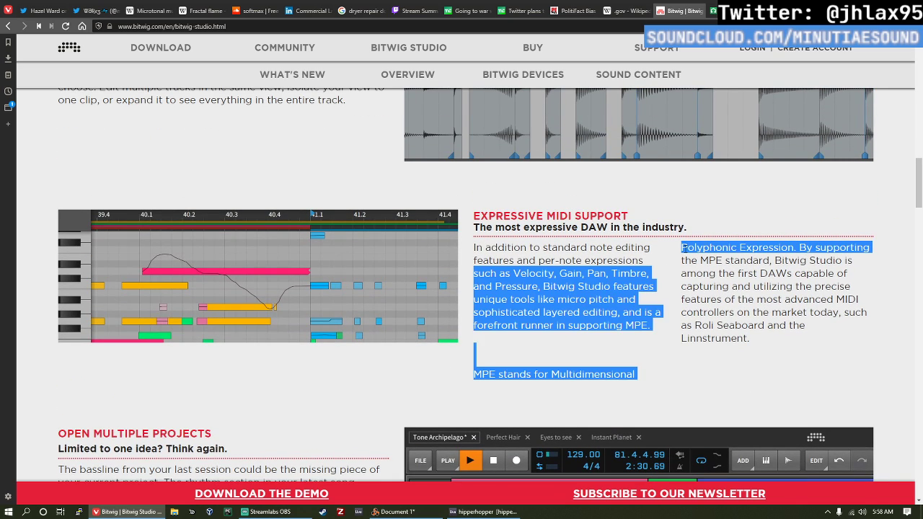
left_click(686, 248)
Step: Review the Detail Editor and Flexible User Interface sections, returning to the start of the Bitwig Studio overview page
scroll(437, 260, "up", 3)
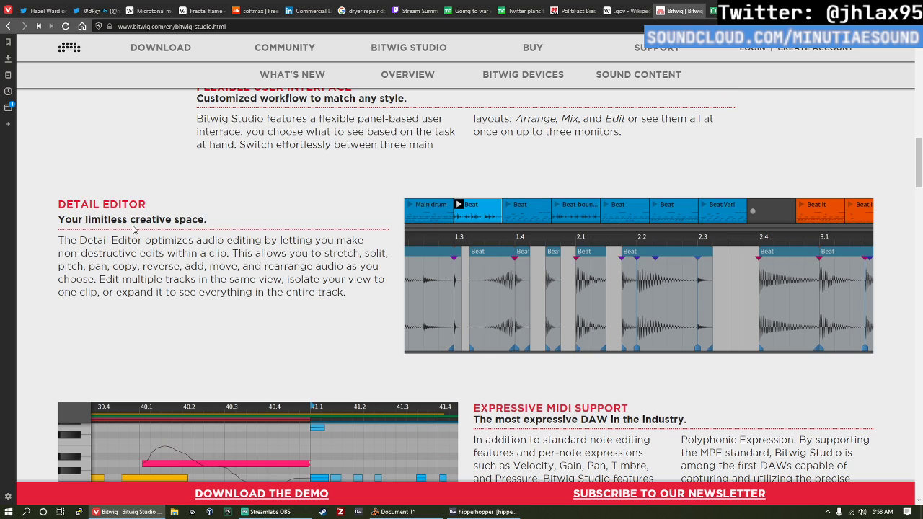
scroll(243, 257, "up", 2)
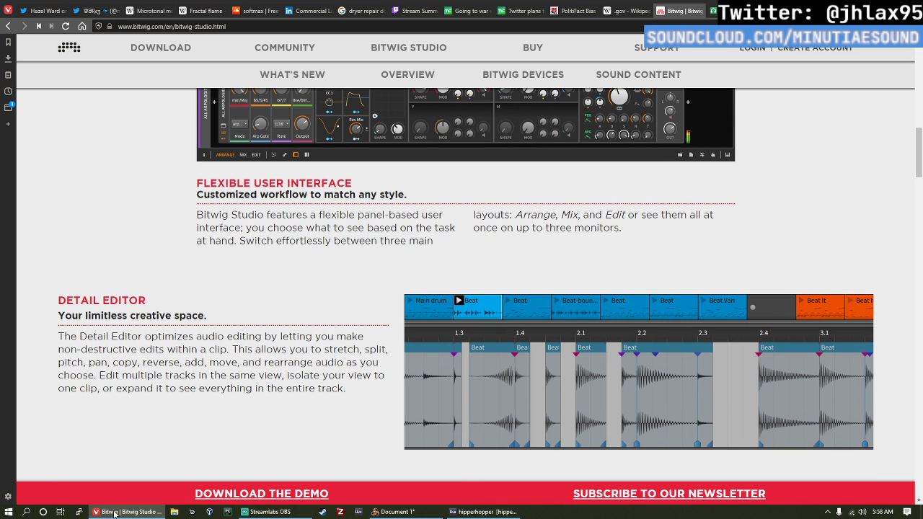
scroll(230, 179, "up", 2)
scroll(234, 147, "up", 1)
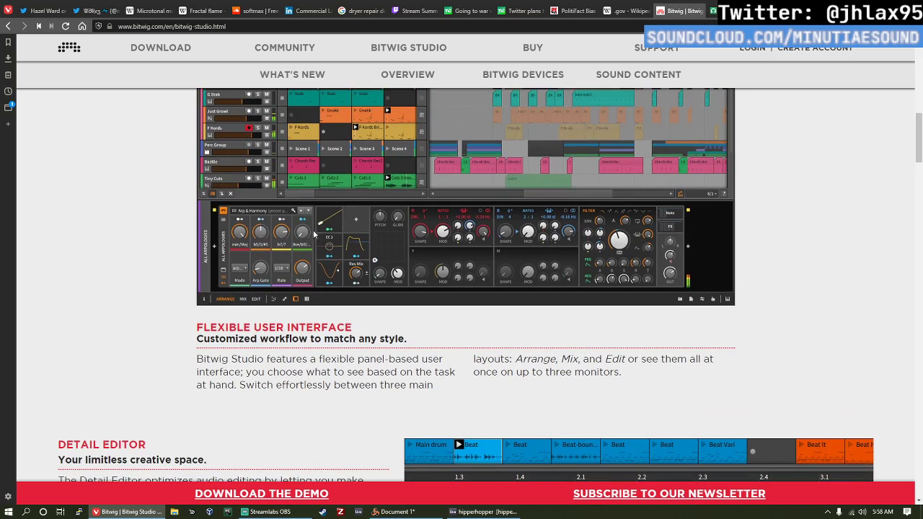
scroll(277, 332, "up", 4)
scroll(433, 288, "down", 1)
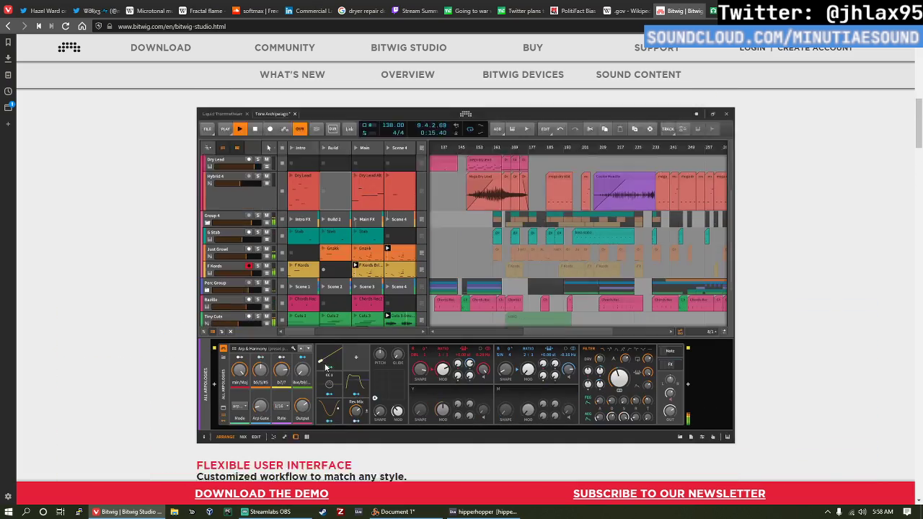
scroll(492, 274, "up", 10)
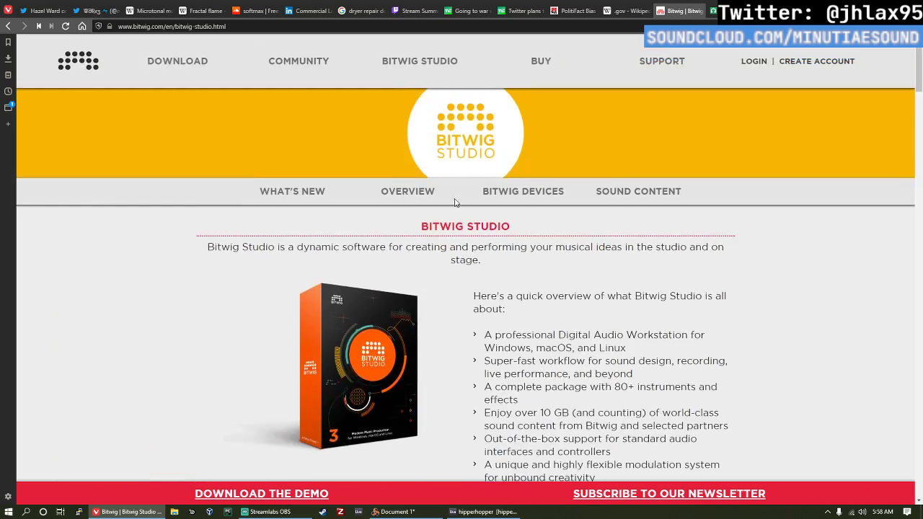
Step: Open the What's New page for Bitwig Studio 3 and find the description of The Grid
left_click(315, 194)
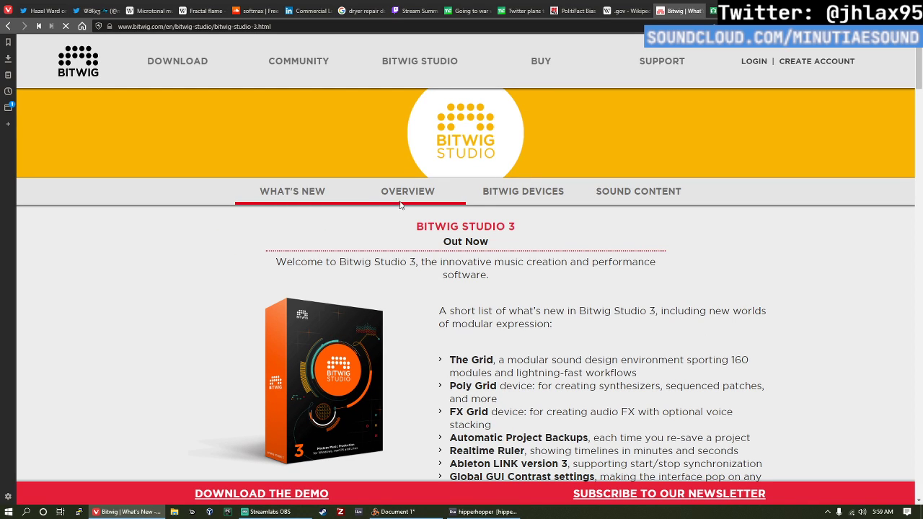
scroll(351, 198, "down", 2)
scroll(353, 148, "down", 10)
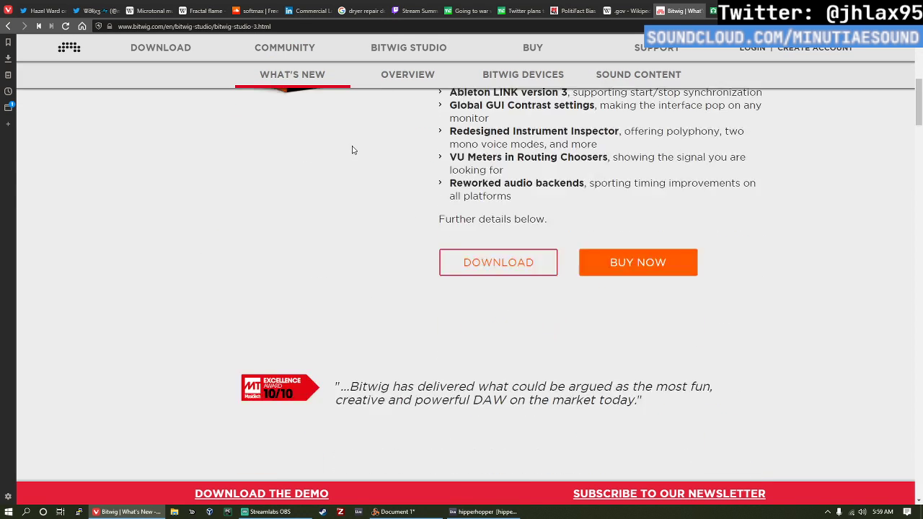
scroll(434, 185, "down", 3)
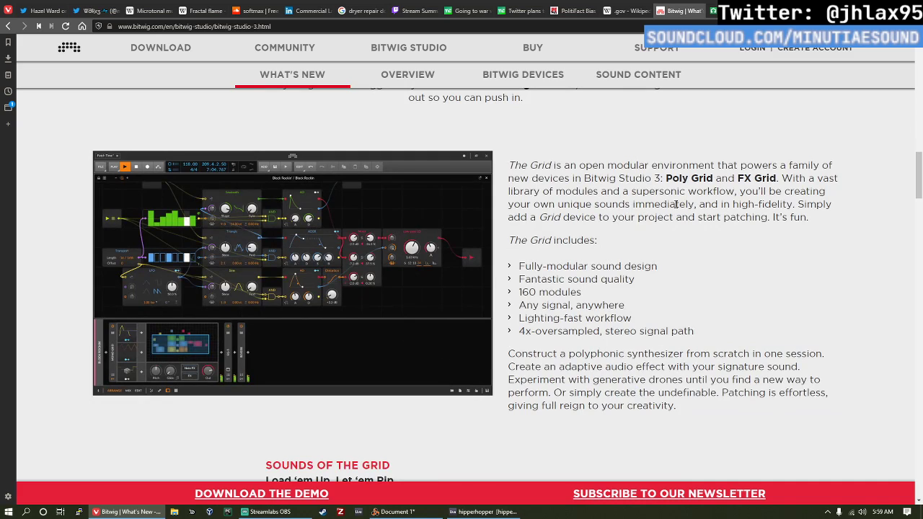
Step: Highlight the device names Poly Grid and FX Grid in turn while reading the description of The Grid
mouse_move(669, 176)
left_mouse_down()
mouse_move(776, 176)
mouse_move(629, 177)
mouse_move(675, 177)
mouse_move(665, 177)
left_mouse_up()
left_click(776, 176)
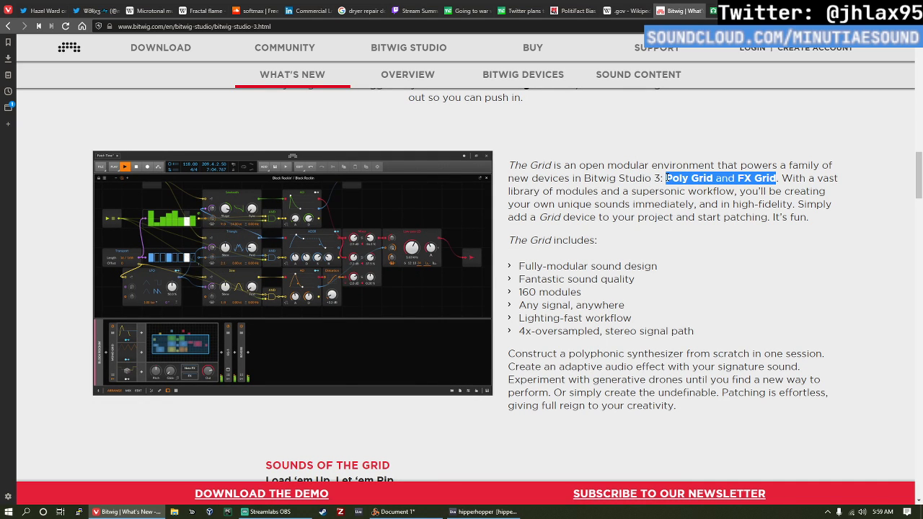
left_click(666, 177)
double_click(666, 178)
left_click(733, 176)
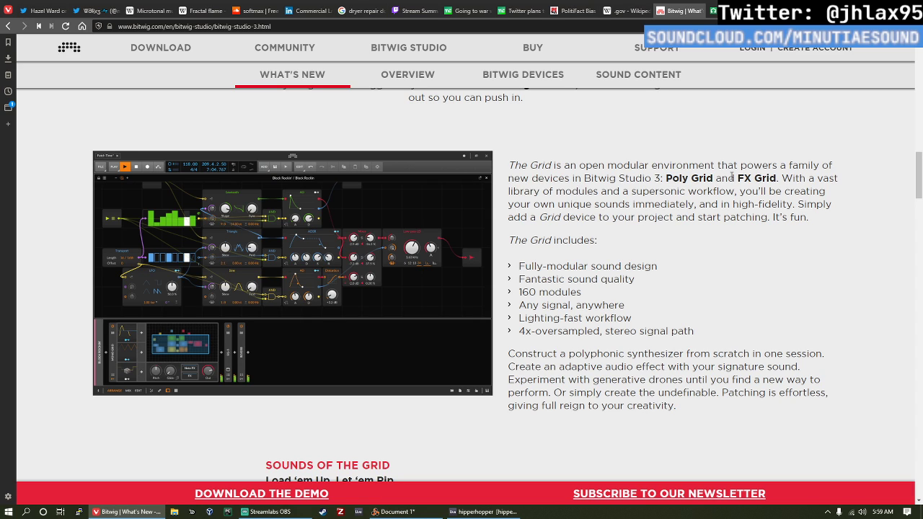
left_click_drag(736, 178, 777, 177)
left_click(714, 190)
left_click_drag(712, 178, 664, 180)
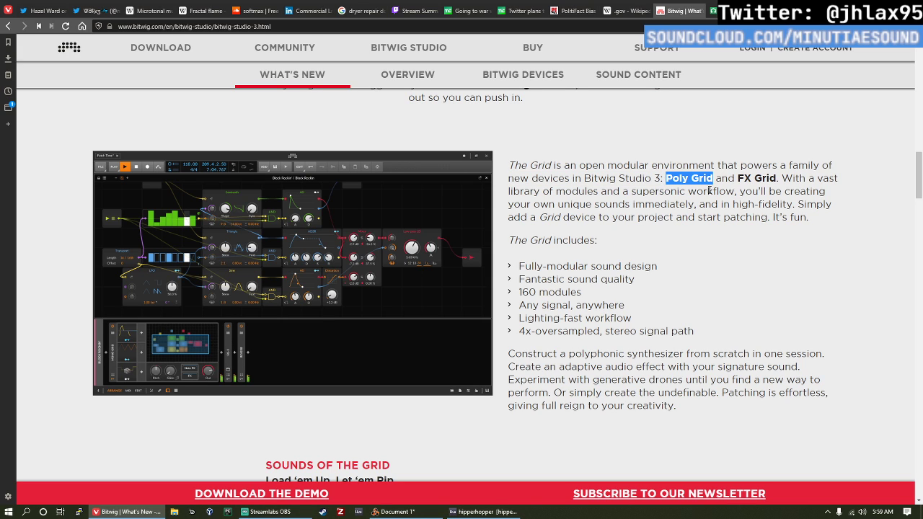
left_click_drag(735, 178, 777, 178)
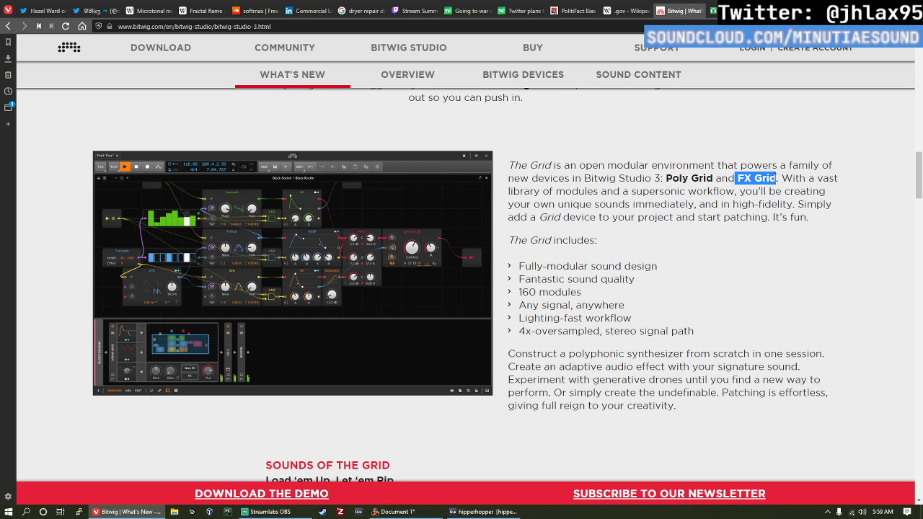
left_click(680, 179)
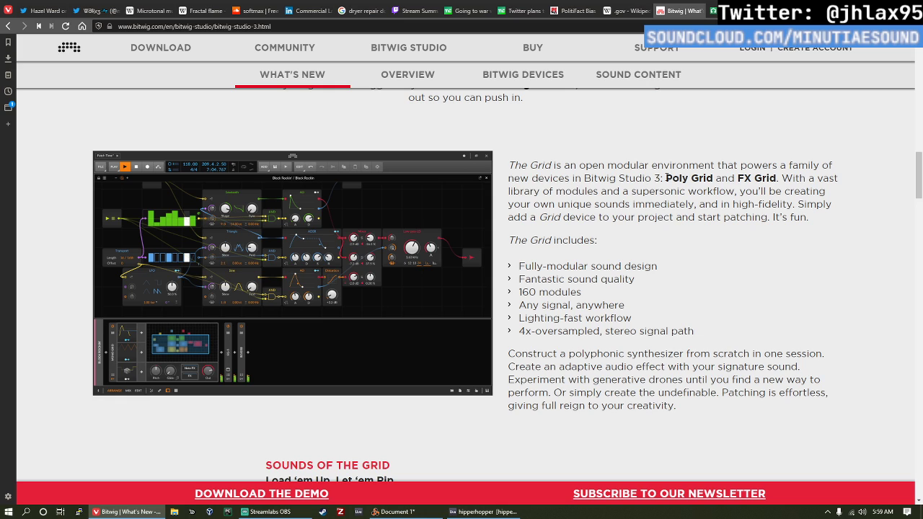
left_click_drag(663, 178, 714, 177)
left_click(684, 190)
left_click_drag(736, 179, 776, 179)
left_click(774, 178)
double_click(684, 178)
left_click(685, 177)
Step: Glance at the Sounds of the Grid section, return to the introductory paragraph on The Grid, and highlight Poly Grid again
scroll(542, 111, "down", 2)
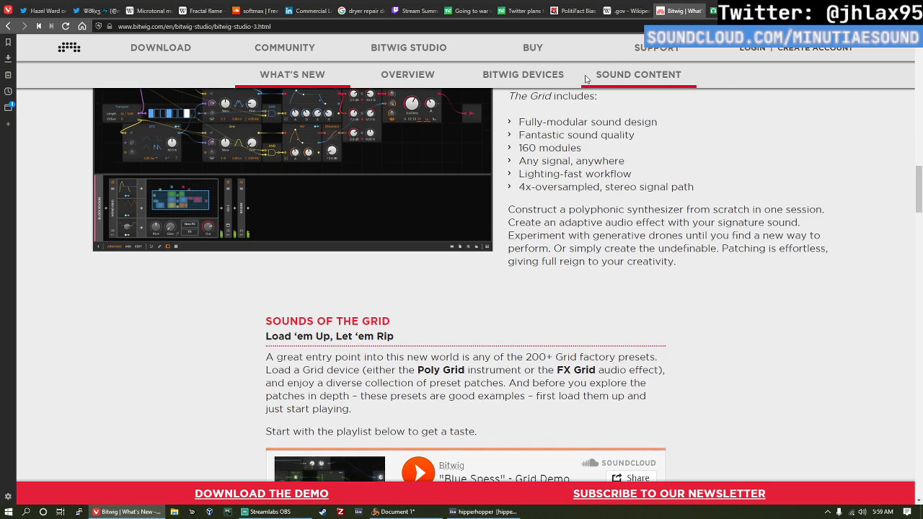
scroll(542, 110, "up", 1)
scroll(542, 110, "up", 1)
scroll(511, 208, "up", 1)
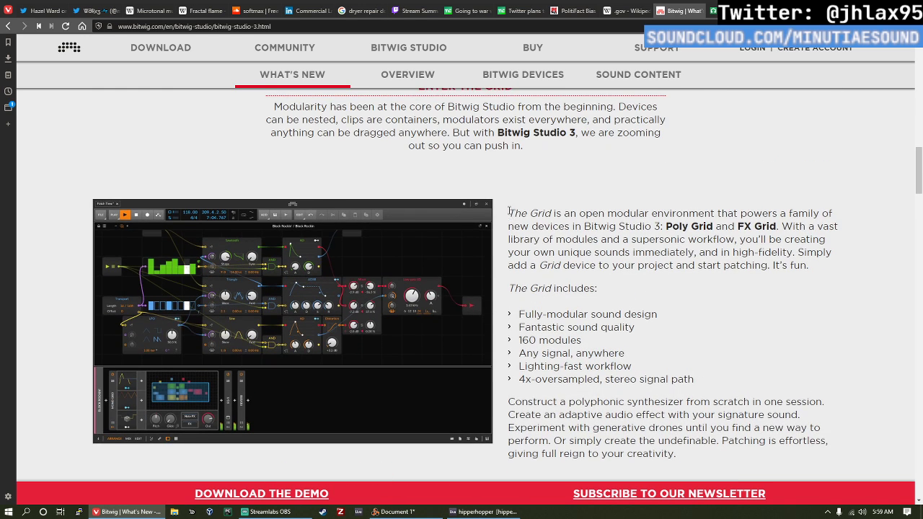
triple_click(676, 225)
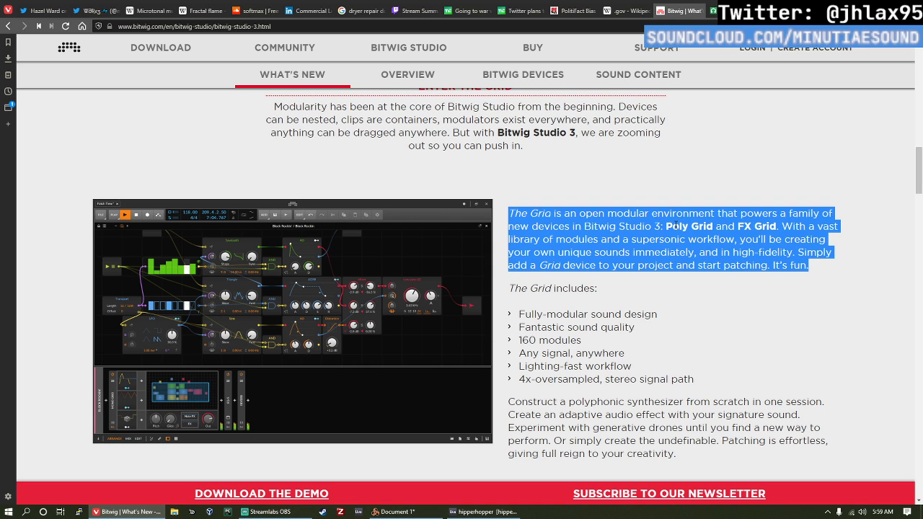
left_click(676, 225)
double_click(703, 225)
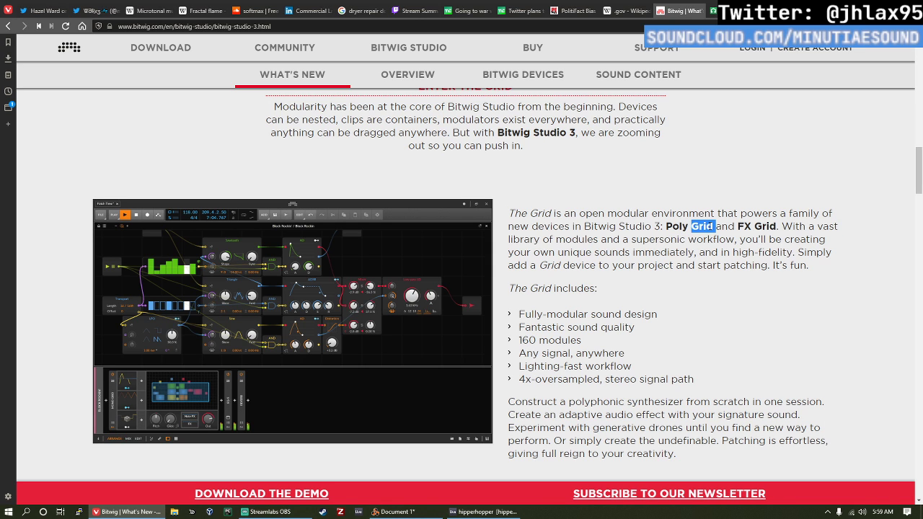
left_click(716, 225)
left_click_drag(715, 225, 658, 226)
scroll(449, 265, "down", 1)
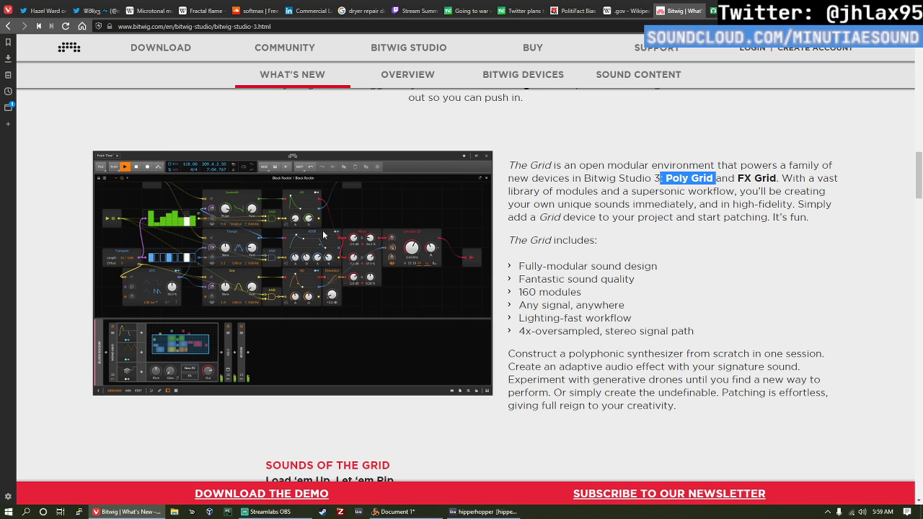
scroll(332, 220, "down", 2)
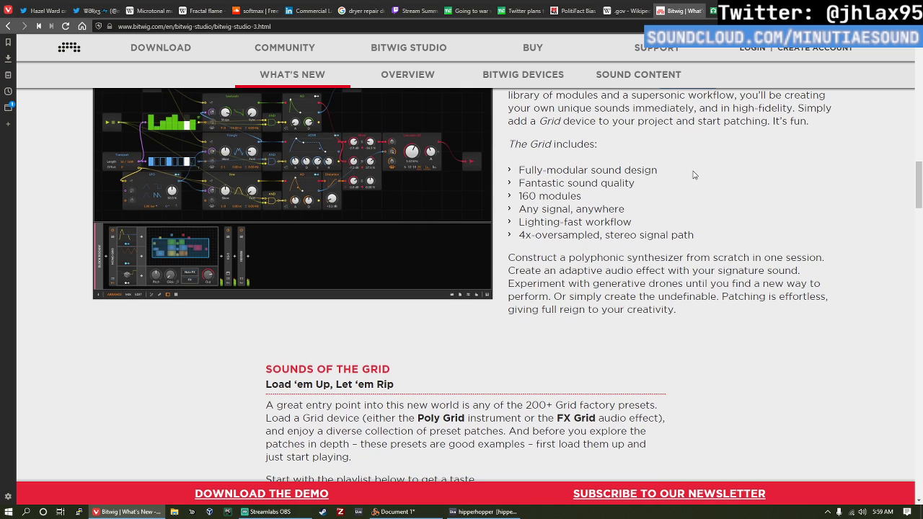
Step: Check the opened hipperhopper set in Ableton Live and return to the Bitwig page in Vivaldi
left_click(482, 512)
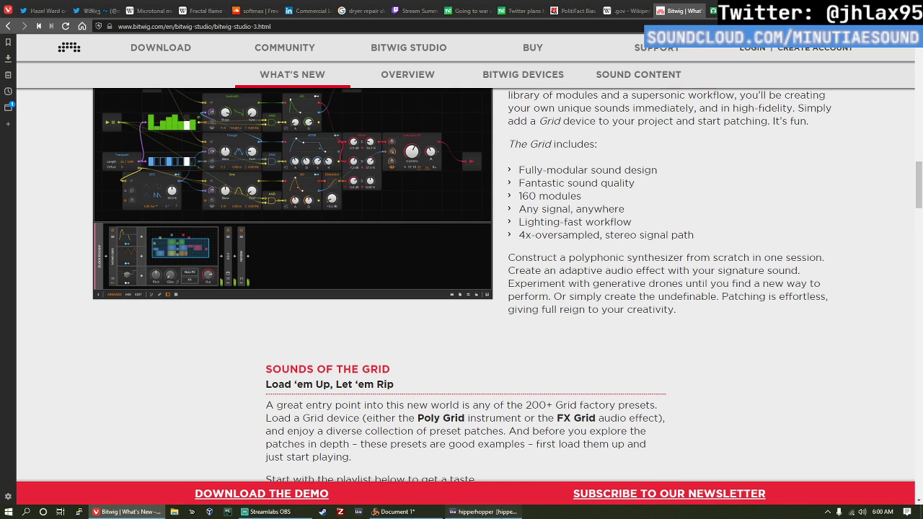
left_click(466, 318)
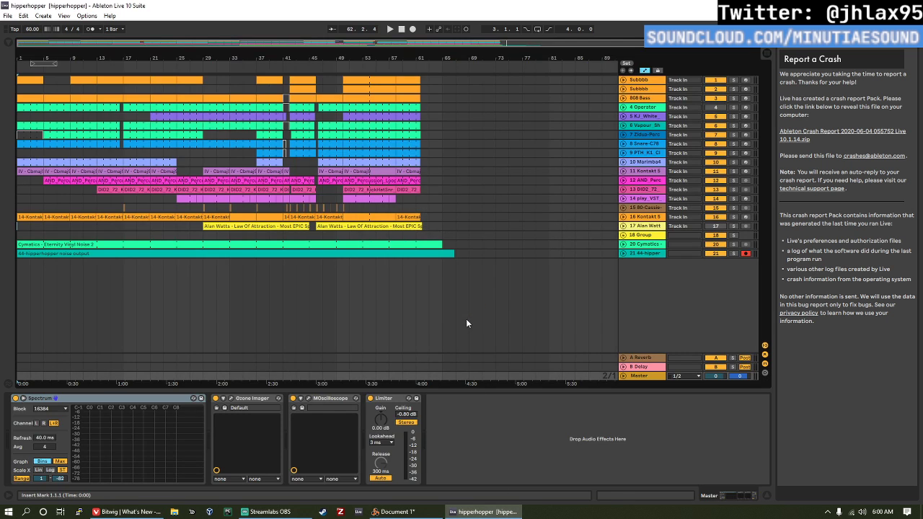
key("alt+Tab")
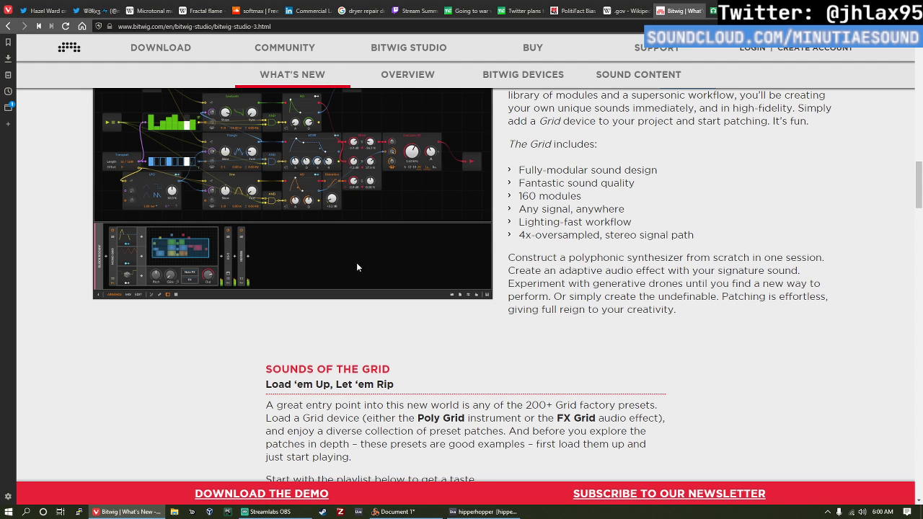
Step: Open the Bitwig Devices page and read the Bitwig Studio Devices introduction, highlighting Berlin in its subtitle
left_click(520, 79)
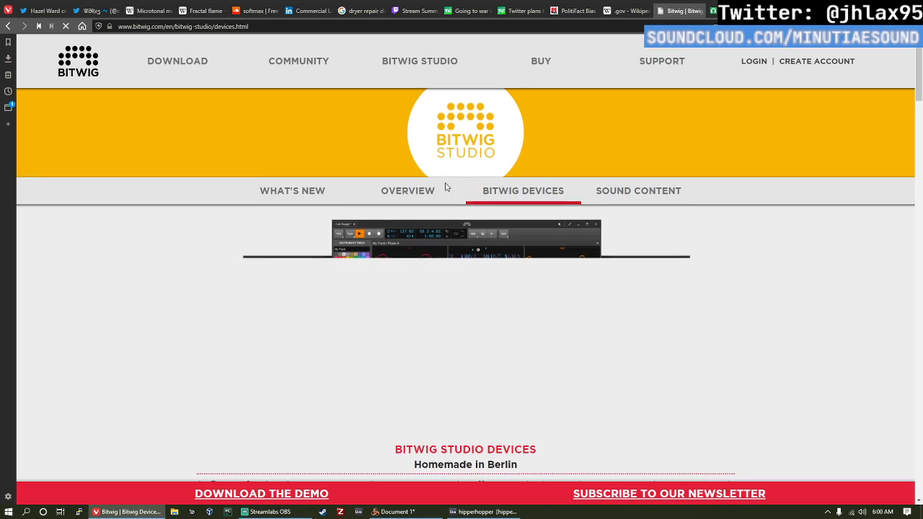
scroll(444, 200, "down", 2)
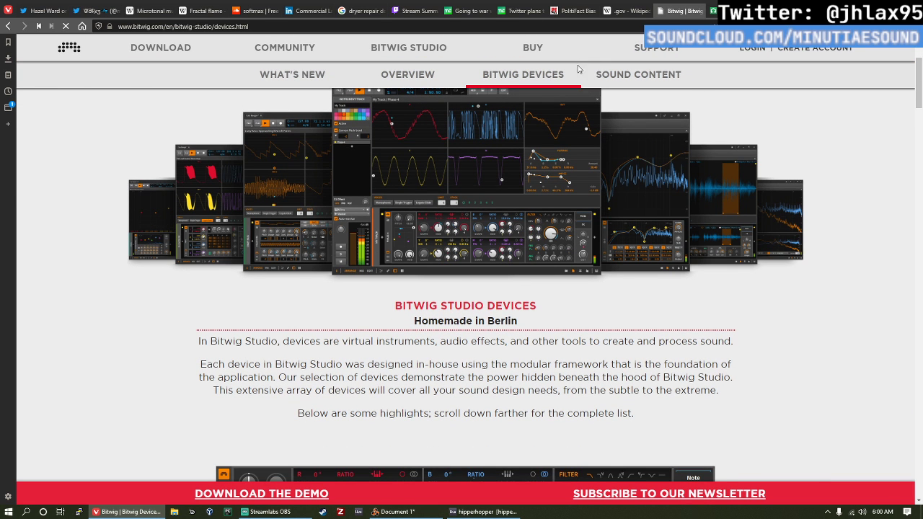
scroll(502, 209, "down", 2)
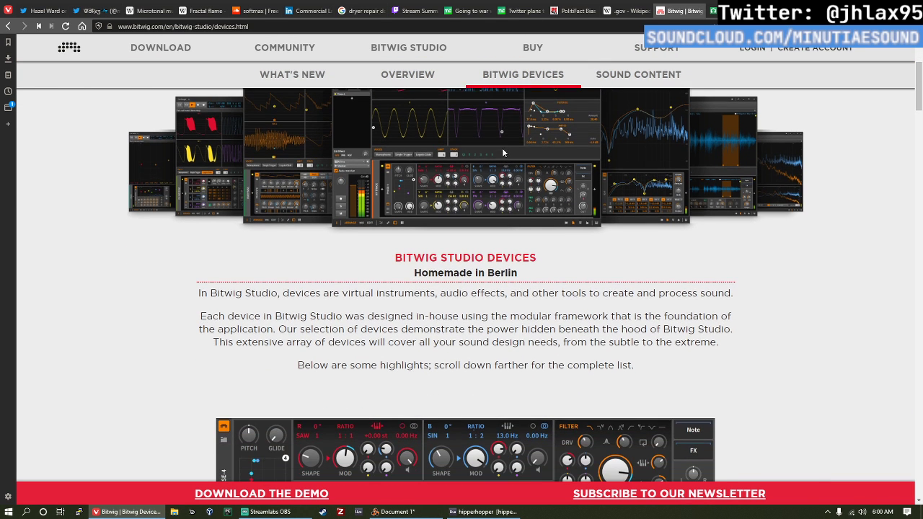
scroll(514, 189, "down", 1)
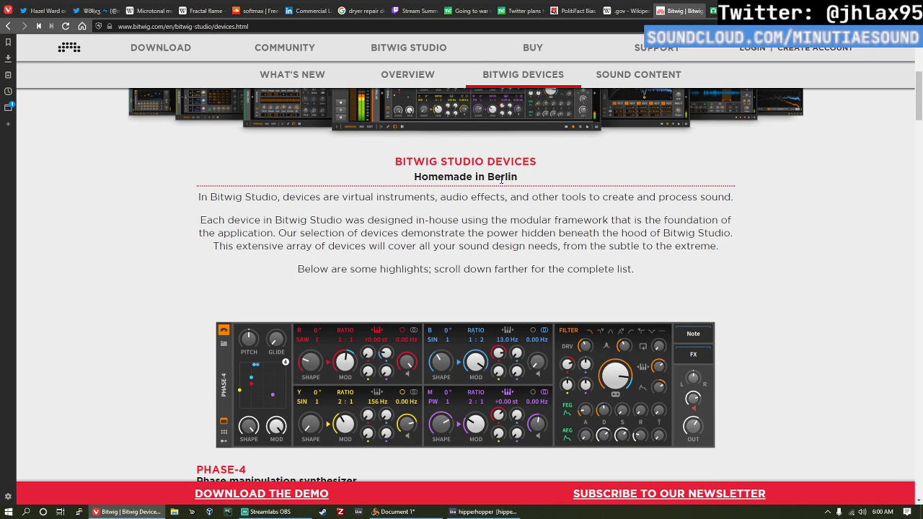
double_click(502, 179)
Step: Open ableton.com in a new browser tab and go to the About Ableton page
key("ctrl+t")
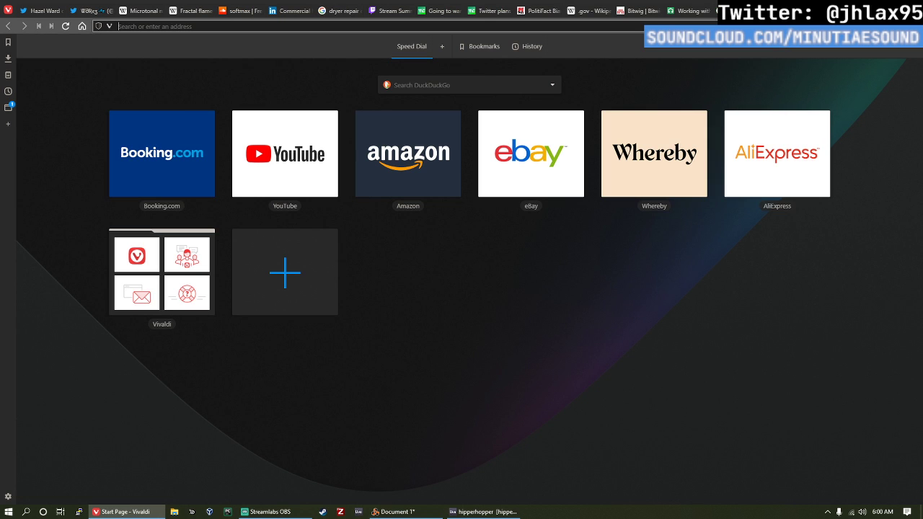
type("ableton.com/")
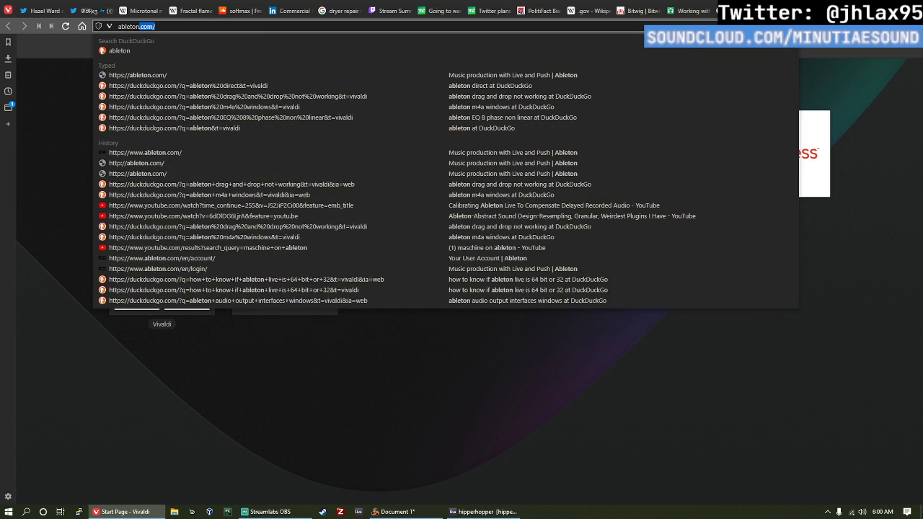
key("Return")
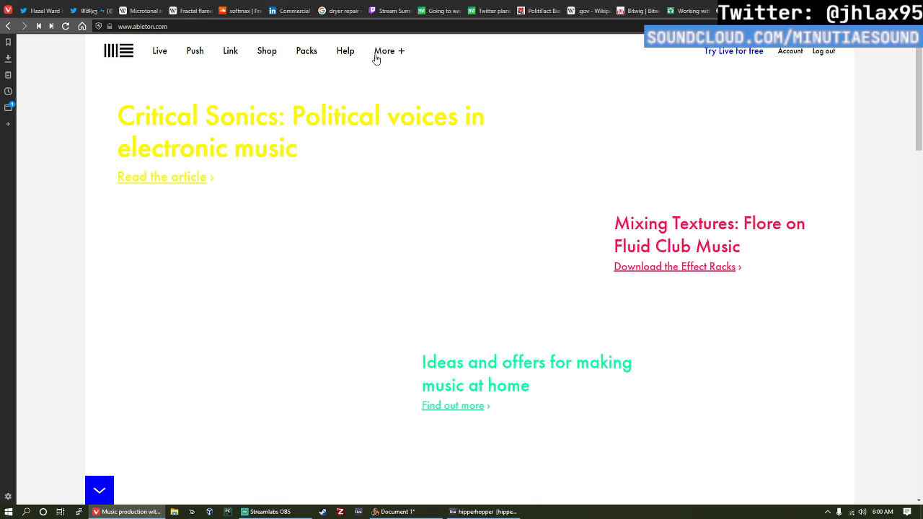
left_click(375, 57)
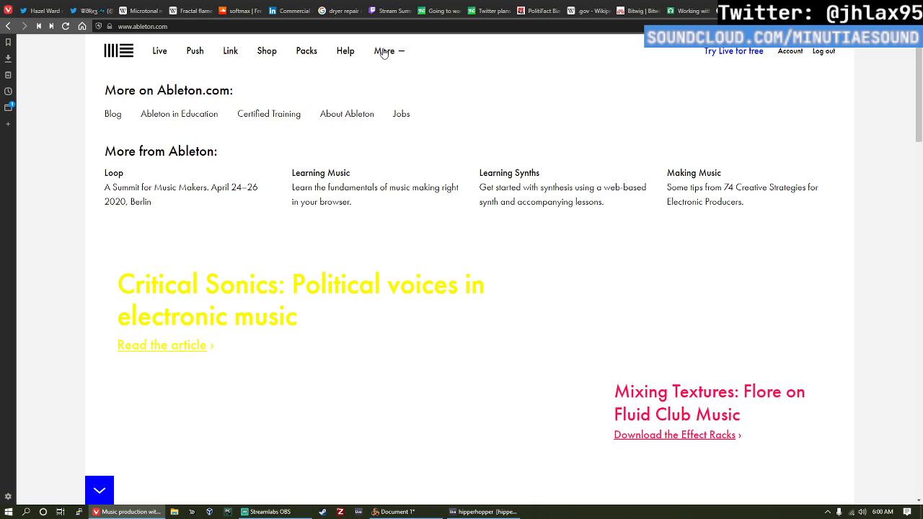
left_click(328, 116)
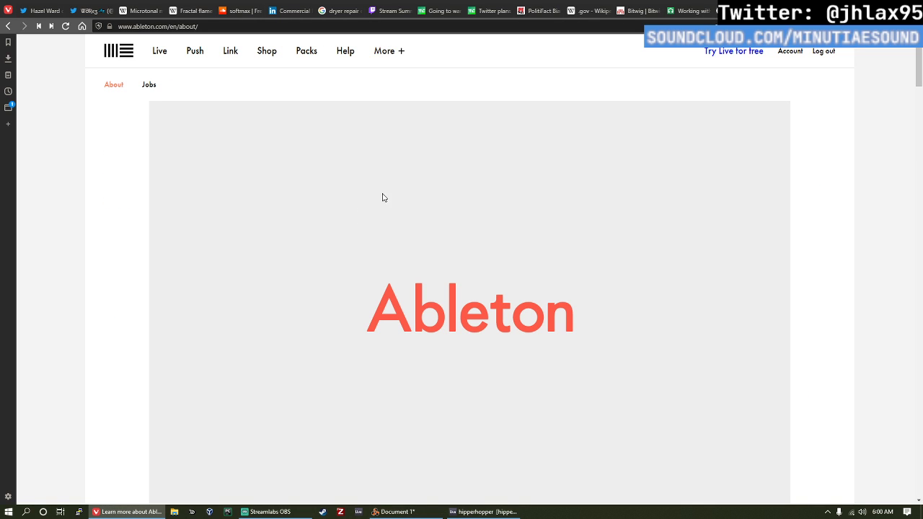
Step: Read through the About Ableton page for the company's background and location, and highlight Made in Berlin in the footer
scroll(443, 241, "down", 3)
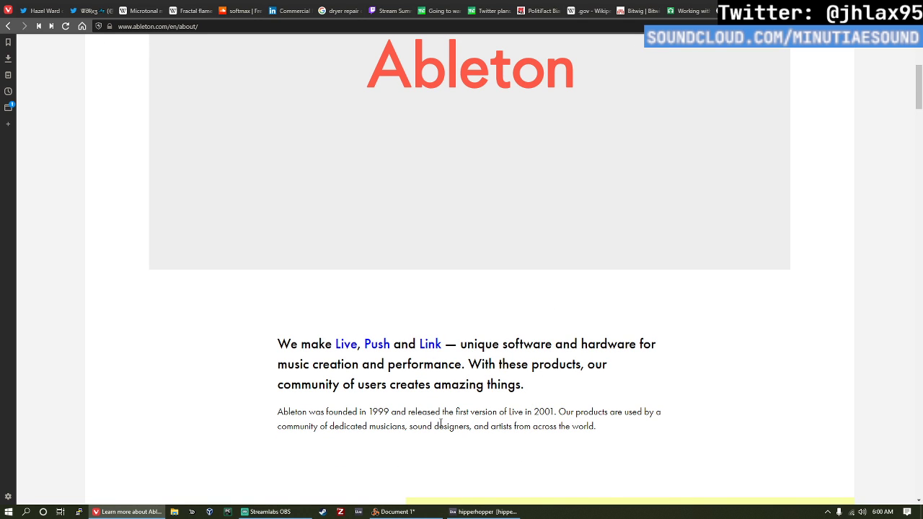
scroll(379, 410, "down", 8)
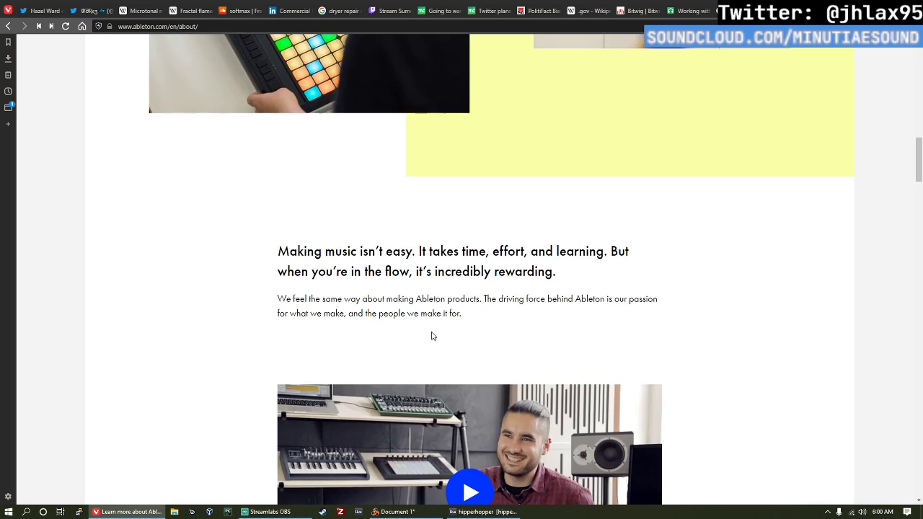
scroll(456, 290, "down", 8)
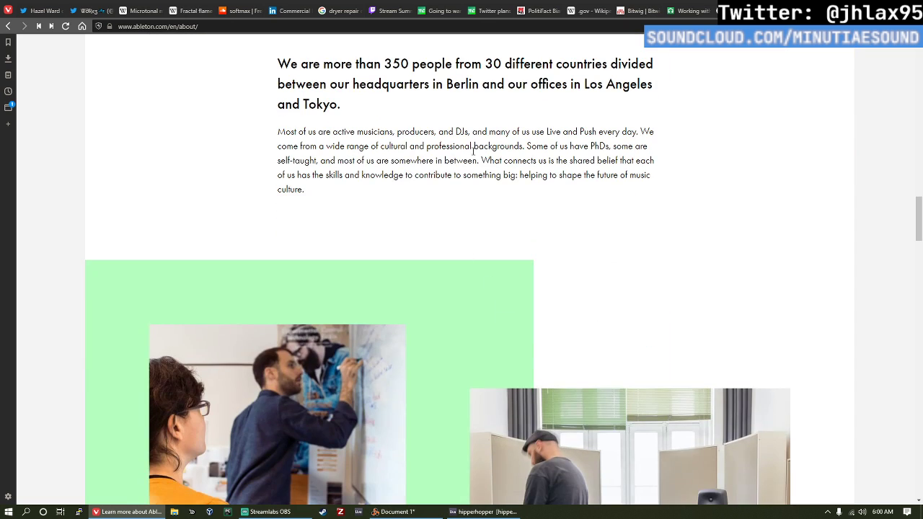
scroll(480, 198, "down", 6)
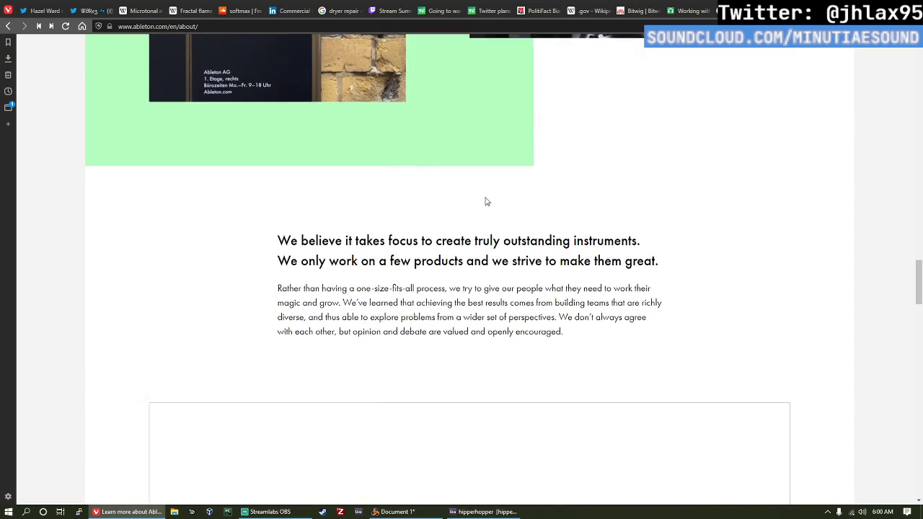
scroll(476, 209, "up", 6)
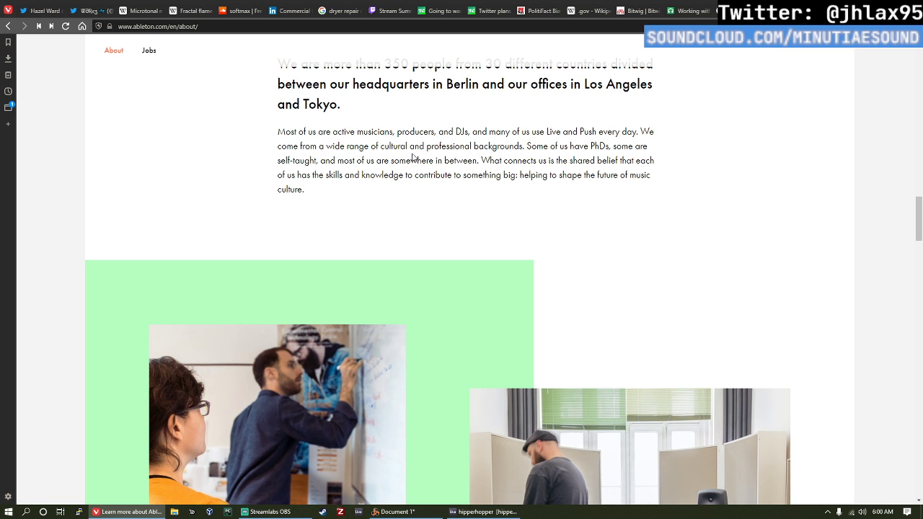
scroll(509, 211, "down", 10)
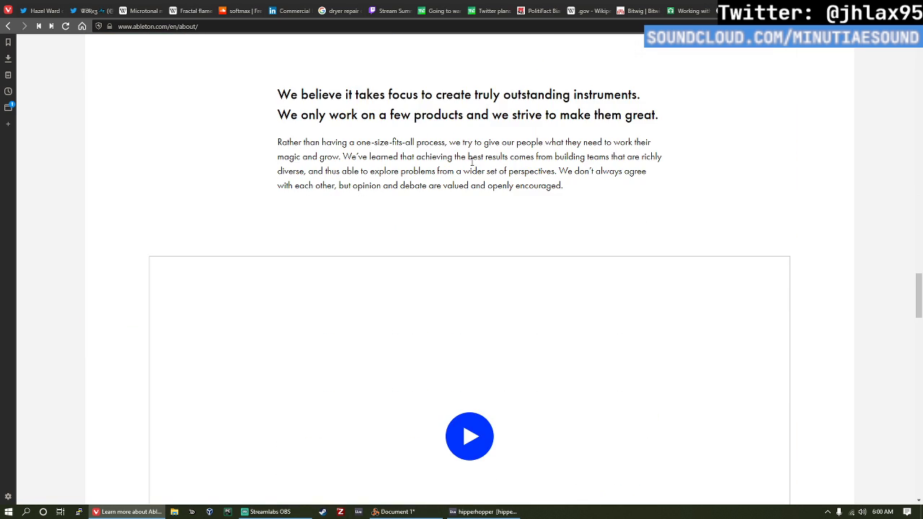
scroll(469, 216, "down", 15)
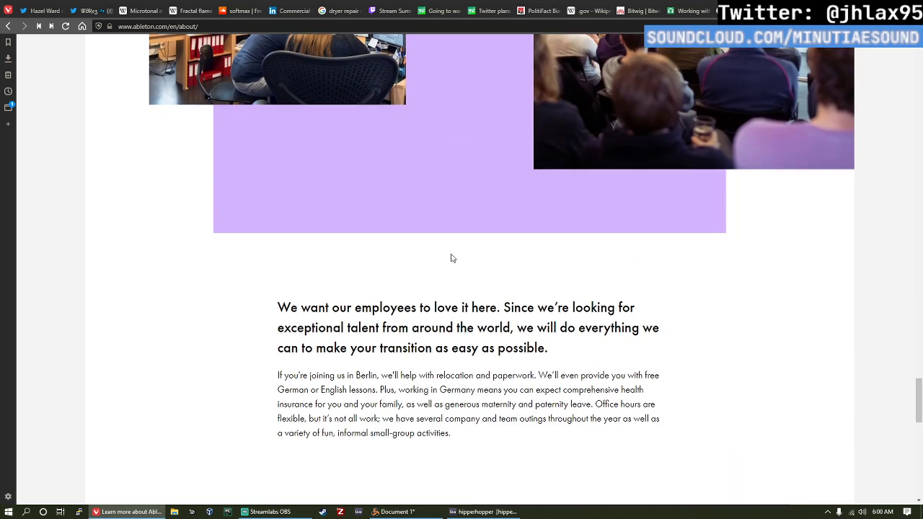
scroll(453, 258, "down", 10)
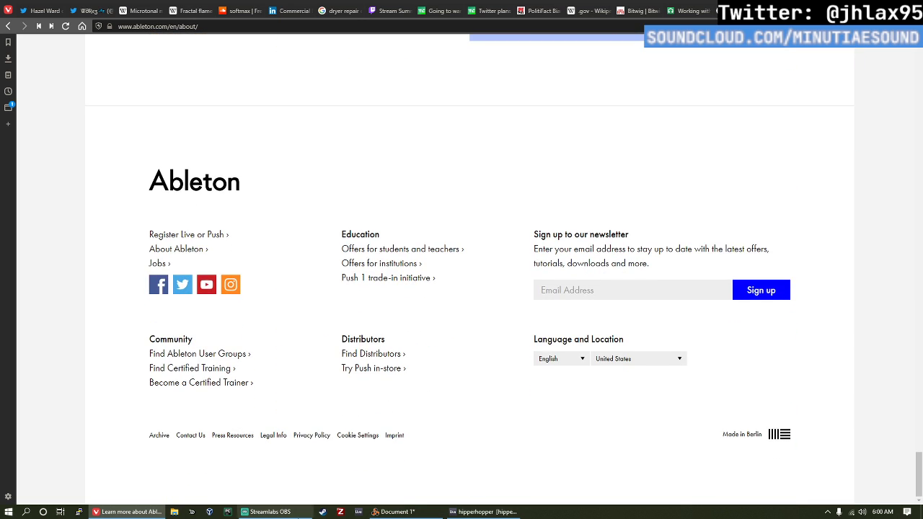
triple_click(723, 436)
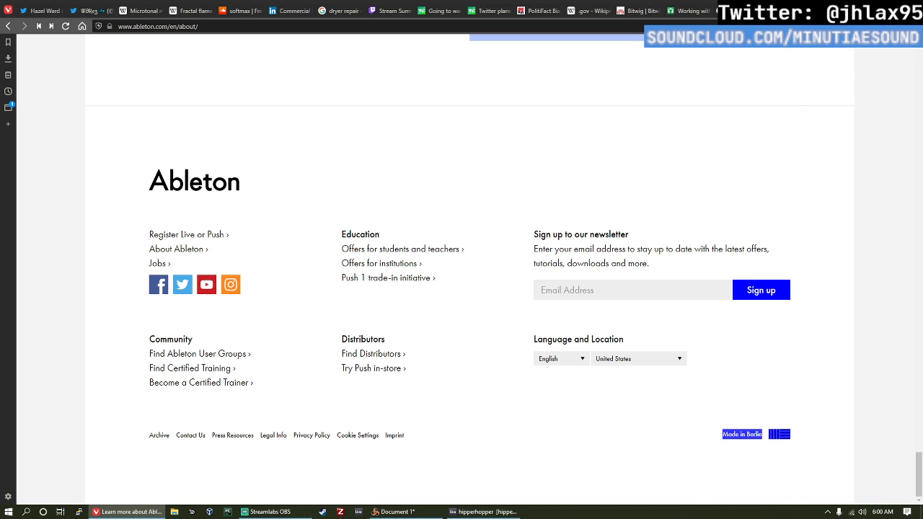
Step: Return to the Bitwig Devices page, clear the Berlin highlight, and read the Phase-4 synthesizer section
left_click(639, 11)
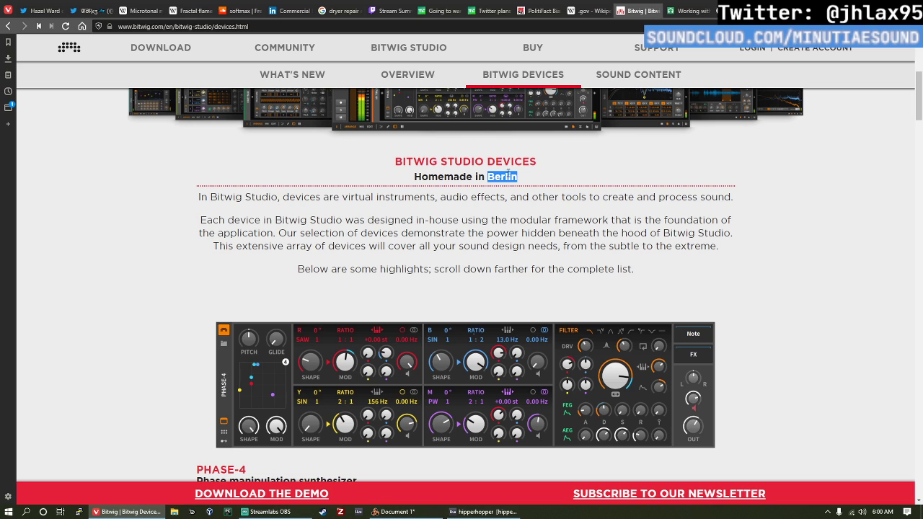
left_click(516, 218)
scroll(711, 317, "down", 2)
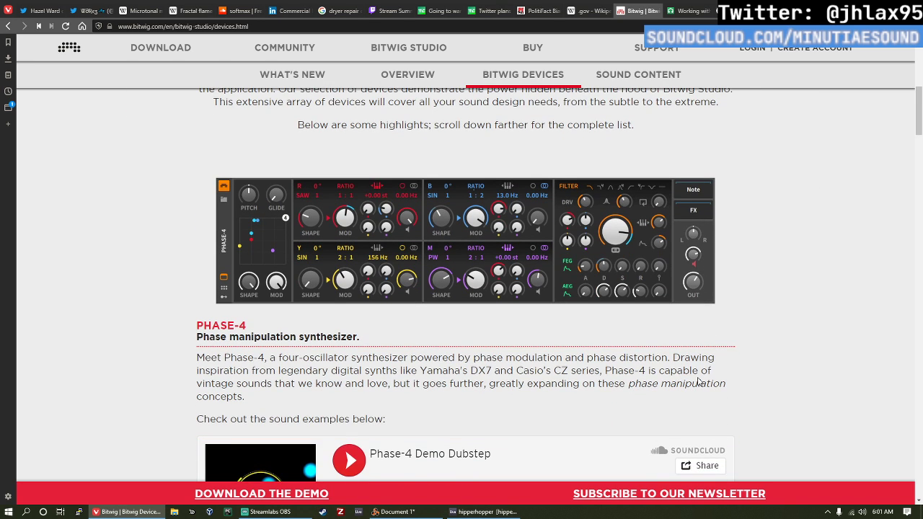
scroll(698, 383, "down", 1)
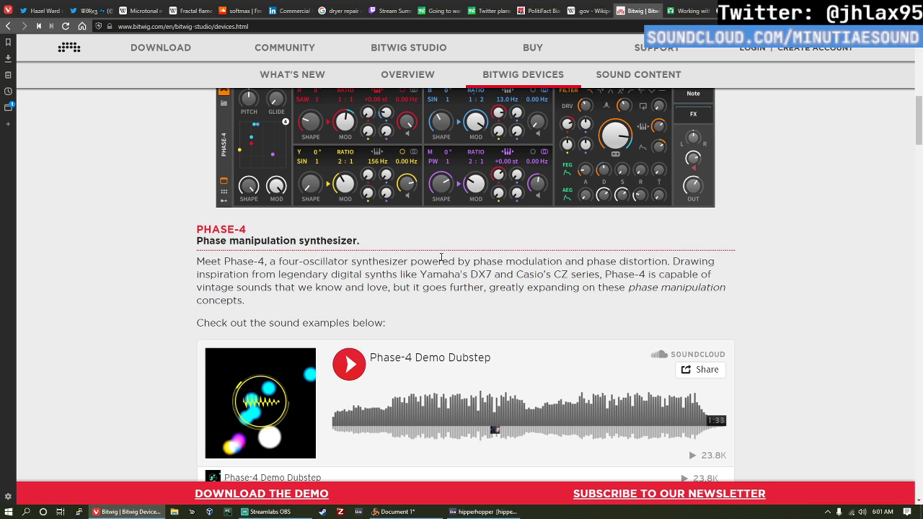
scroll(454, 236, "up", 1)
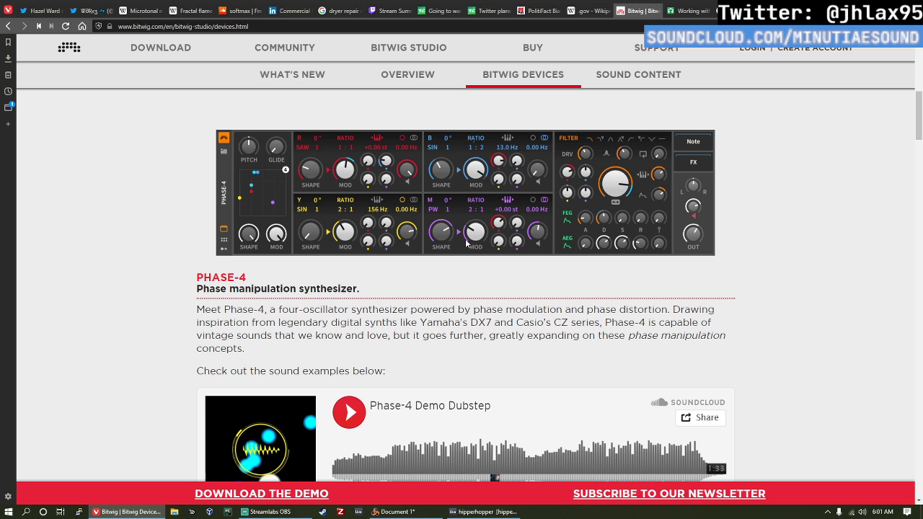
scroll(738, 256, "down", 1)
scroll(737, 256, "down", 2)
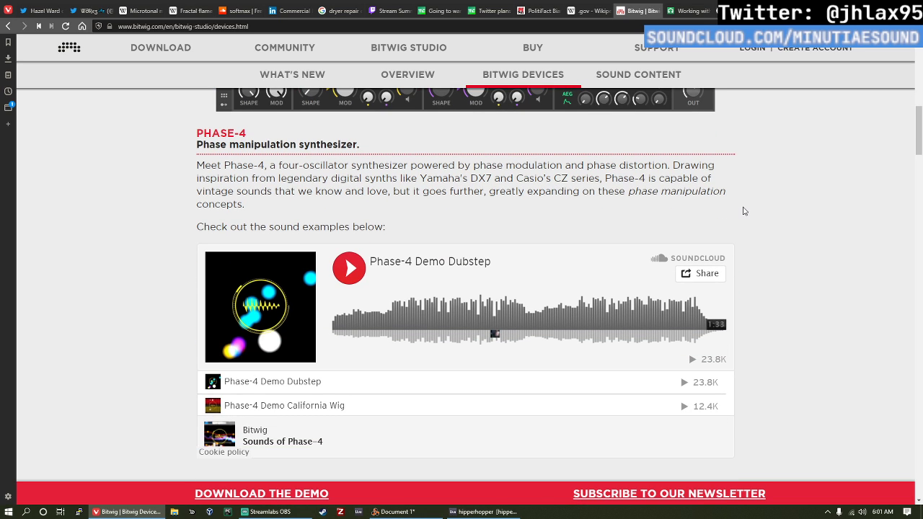
Step: Read the Sampler section, briefly highlighting words in its description of playback modes and looping features
scroll(745, 211, "down", 5)
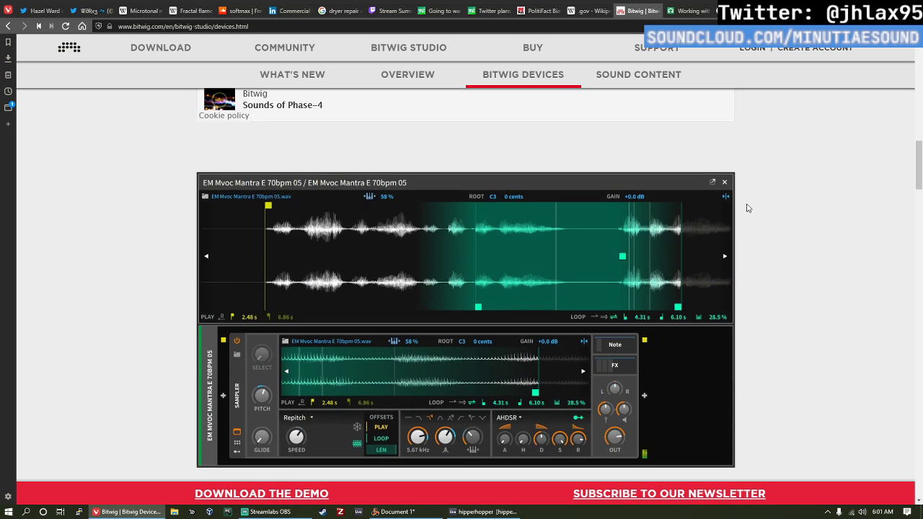
scroll(748, 208, "down", 3)
scroll(745, 211, "down", 1)
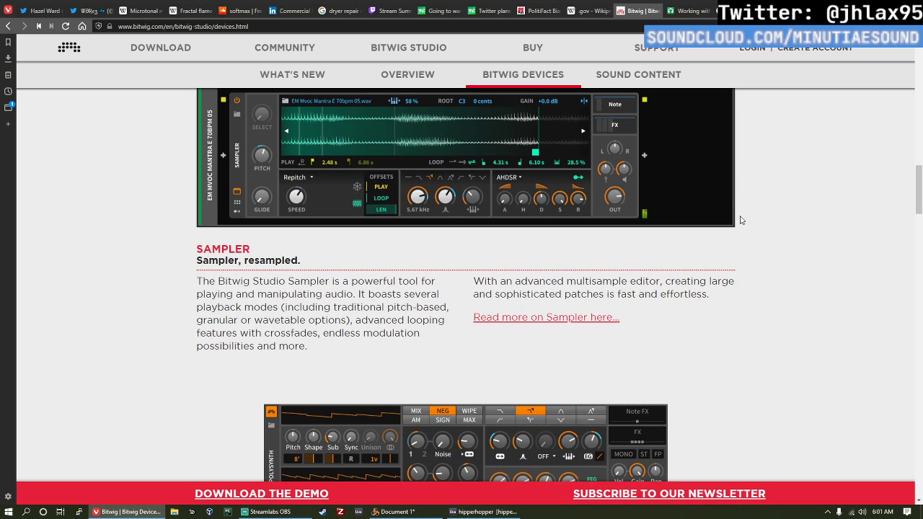
scroll(742, 217, "down", 2)
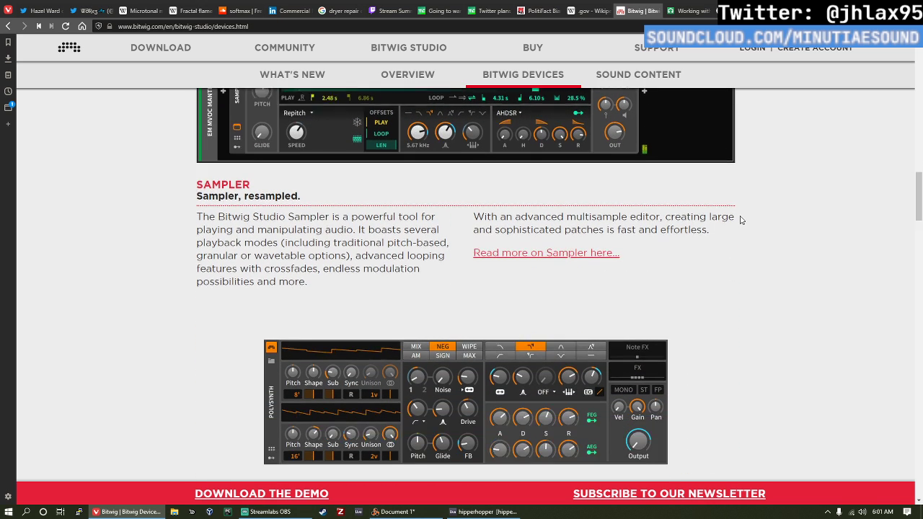
scroll(744, 210, "up", 4)
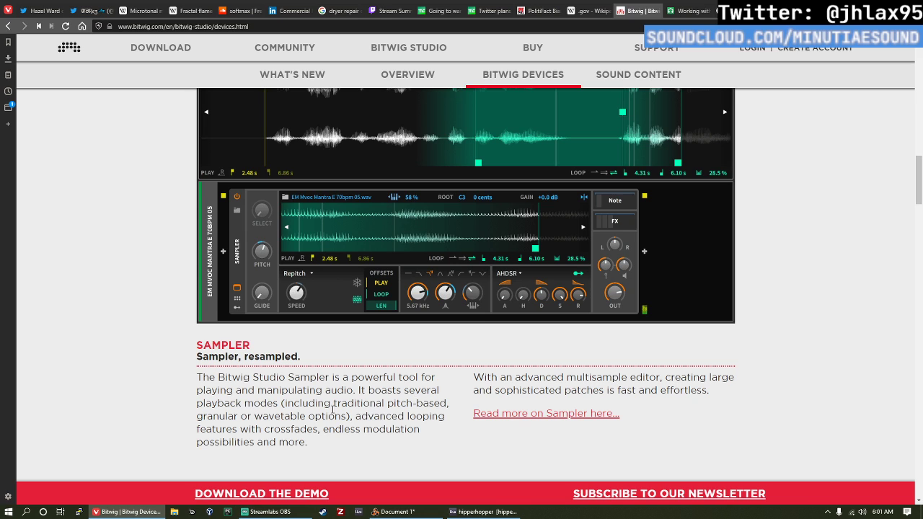
double_click(198, 416)
left_click(199, 416)
scroll(277, 404, "down", 1)
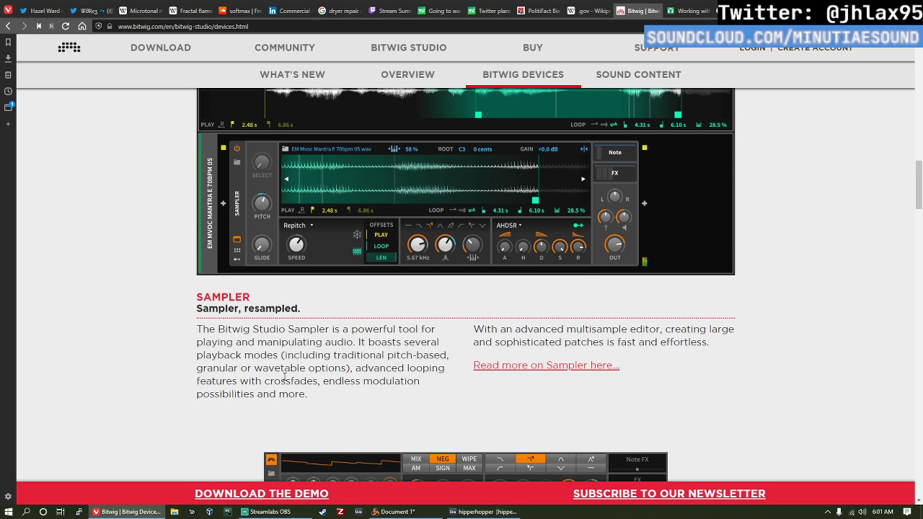
double_click(285, 377)
left_click(432, 415)
Step: Read the Polysynth and Amp device descriptions on the Bitwig Devices page
scroll(450, 394, "down", 2)
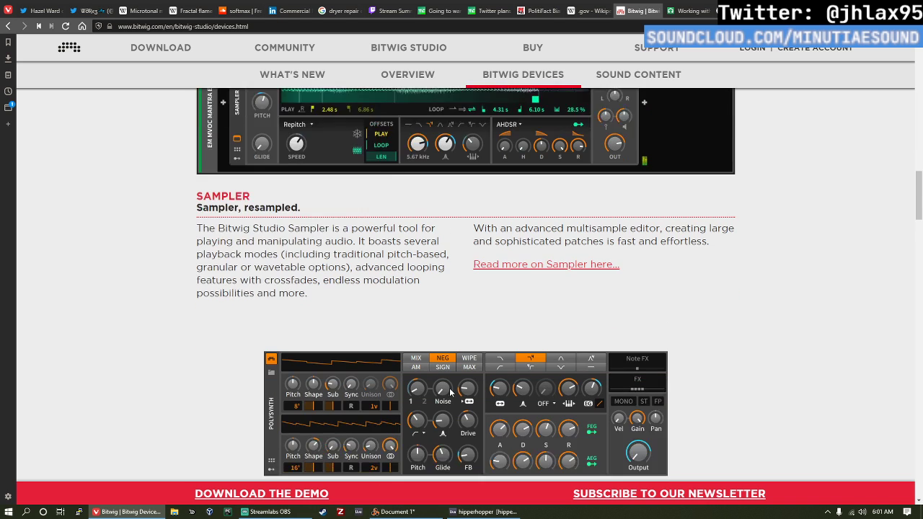
scroll(450, 392, "down", 4)
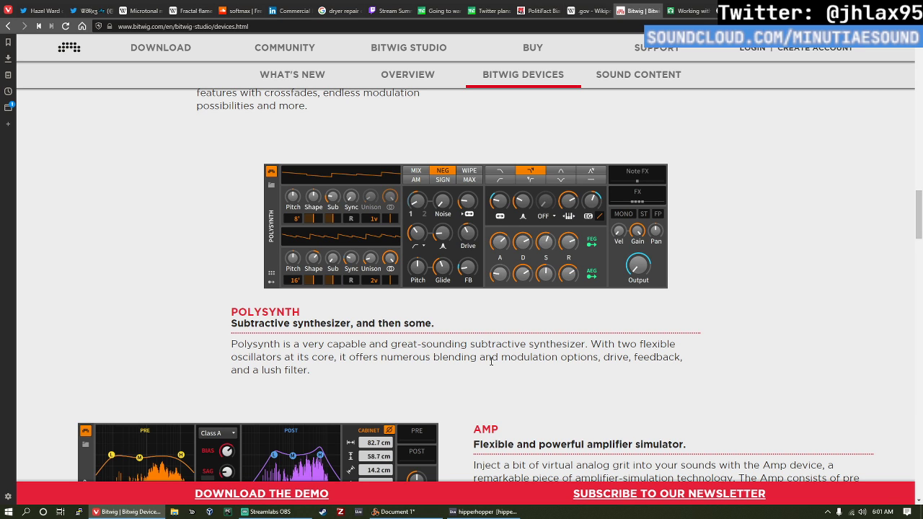
scroll(491, 353, "down", 3)
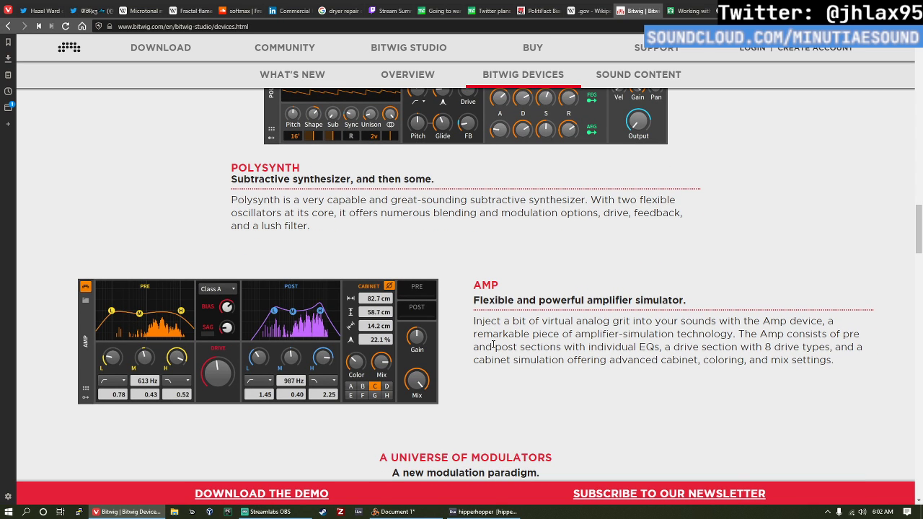
scroll(493, 346, "down", 1)
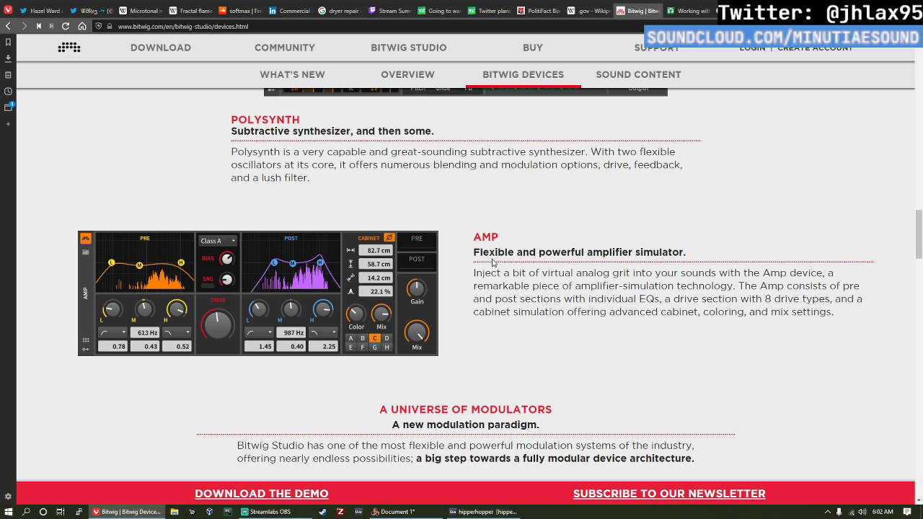
scroll(493, 262, "down", 1)
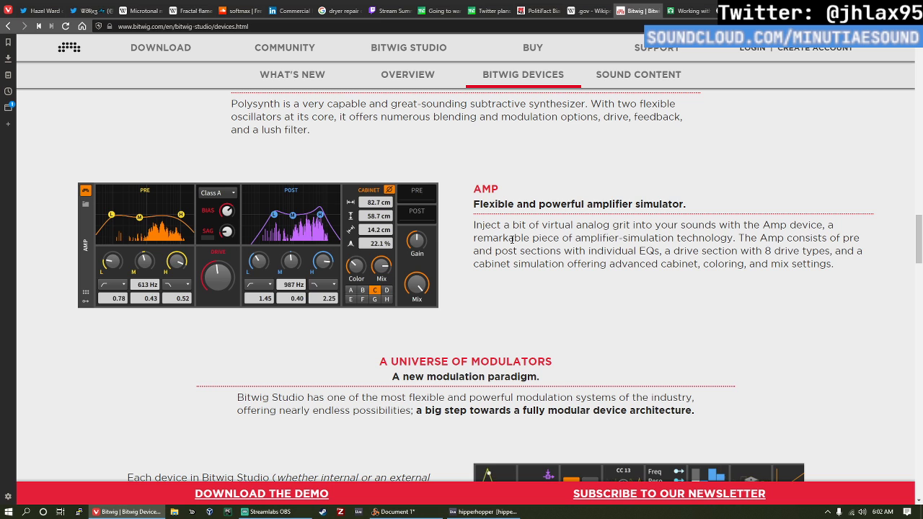
Step: Read the A Universe of Modulators section, highlighting its introduction and the phrase A new modulation paradigm in turn
scroll(513, 242, "down", 3)
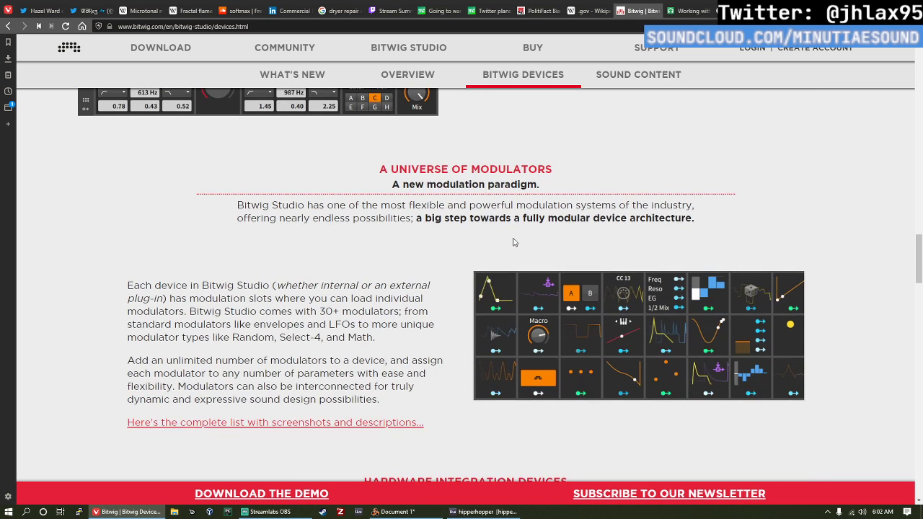
left_click_drag(349, 152, 697, 219)
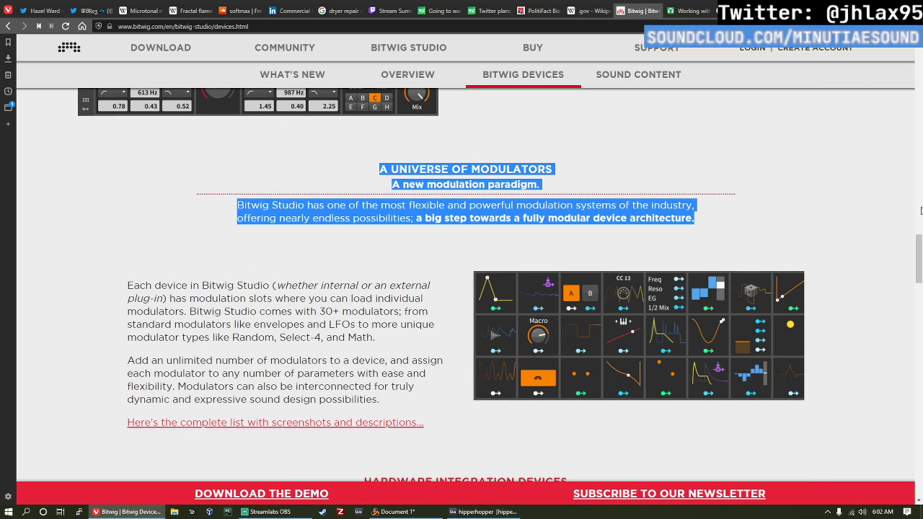
scroll(548, 262, "down", 1)
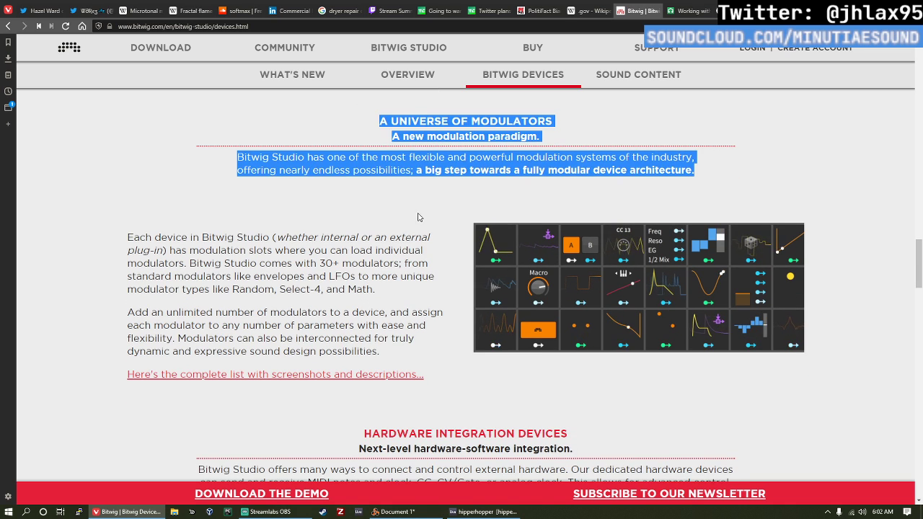
left_click_drag(391, 136, 537, 136)
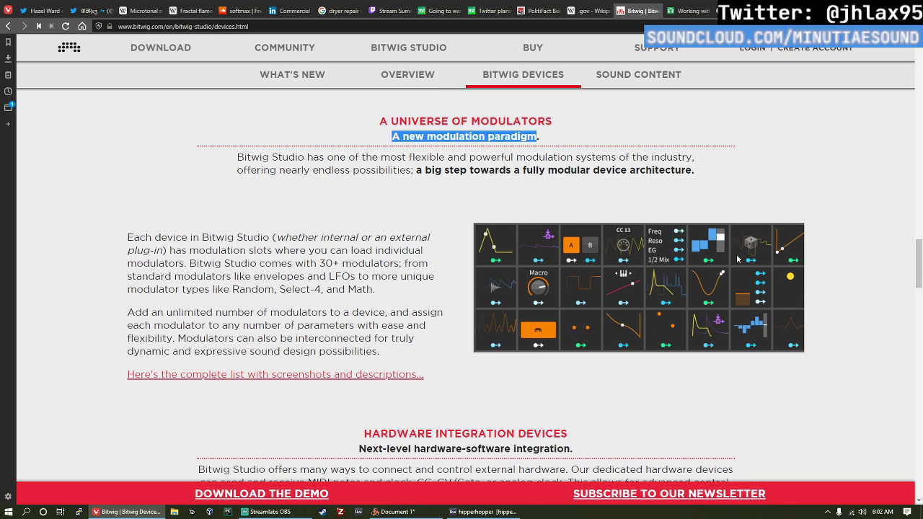
left_click(673, 205)
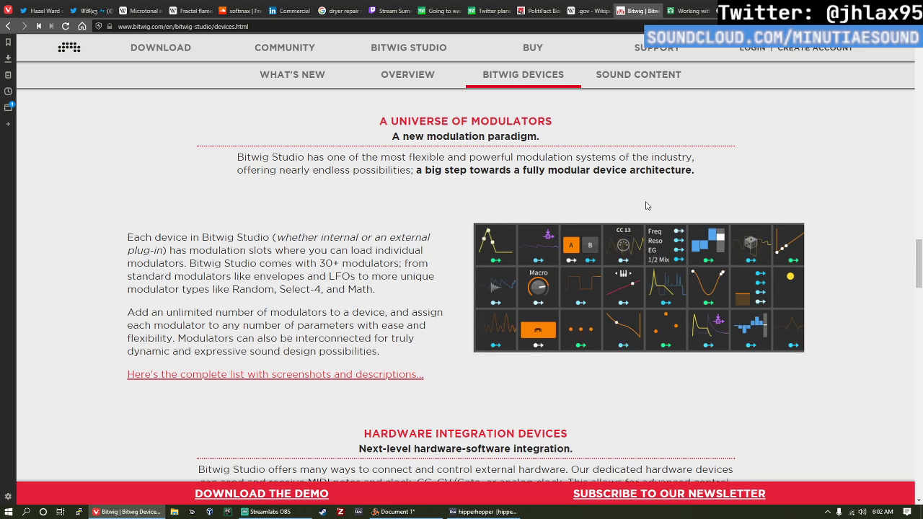
scroll(574, 213, "down", 1)
scroll(489, 227, "down", 1)
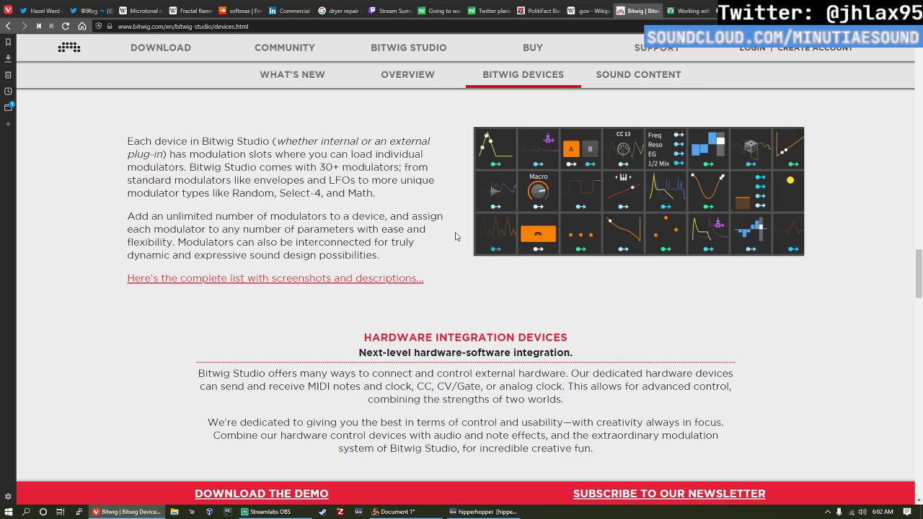
Step: Read the introduction of the Hardware Integration Devices section on the Bitwig Devices page
scroll(445, 235, "down", 1)
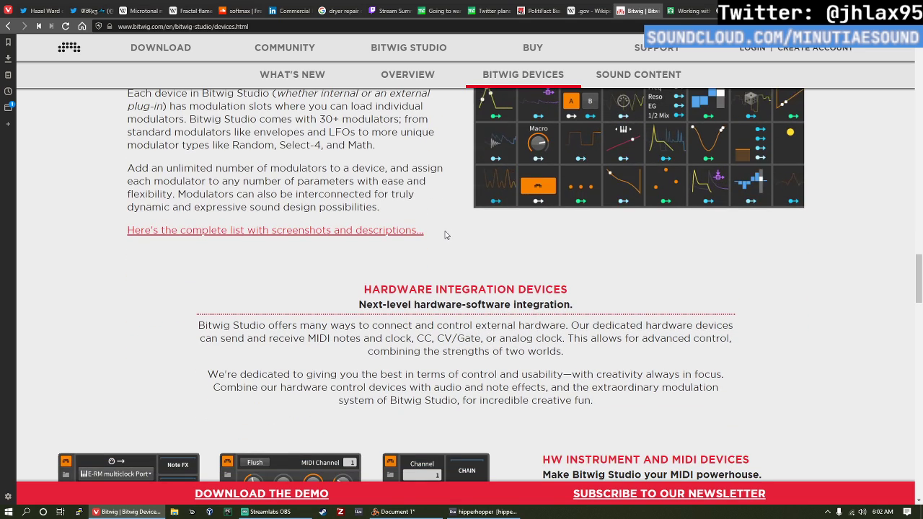
scroll(453, 235, "down", 1)
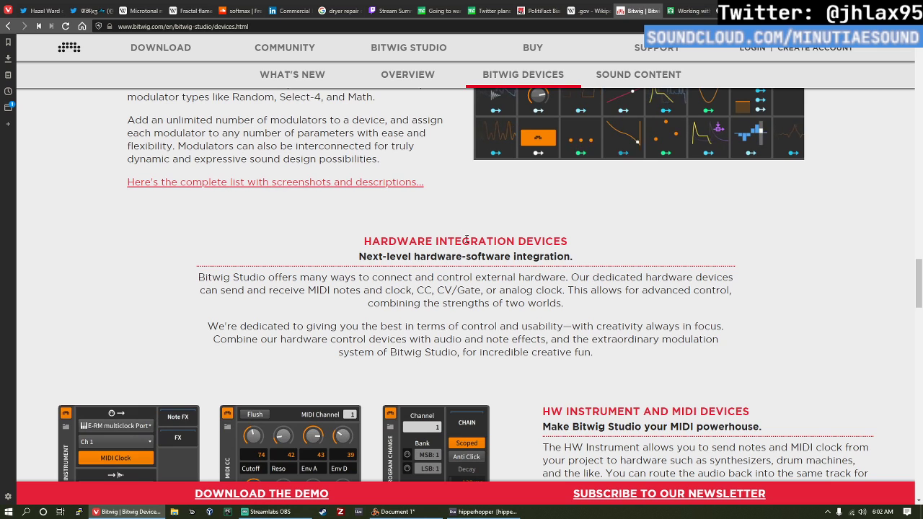
scroll(472, 231, "down", 1)
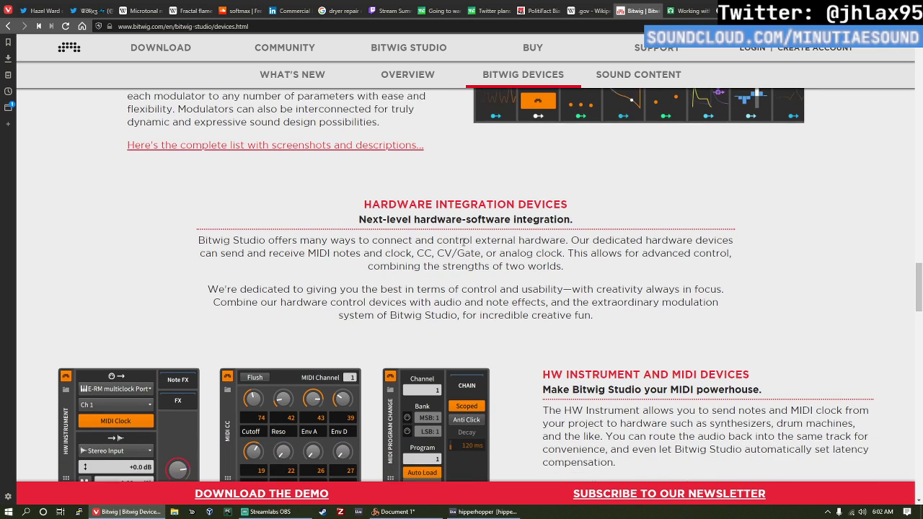
scroll(462, 242, "down", 1)
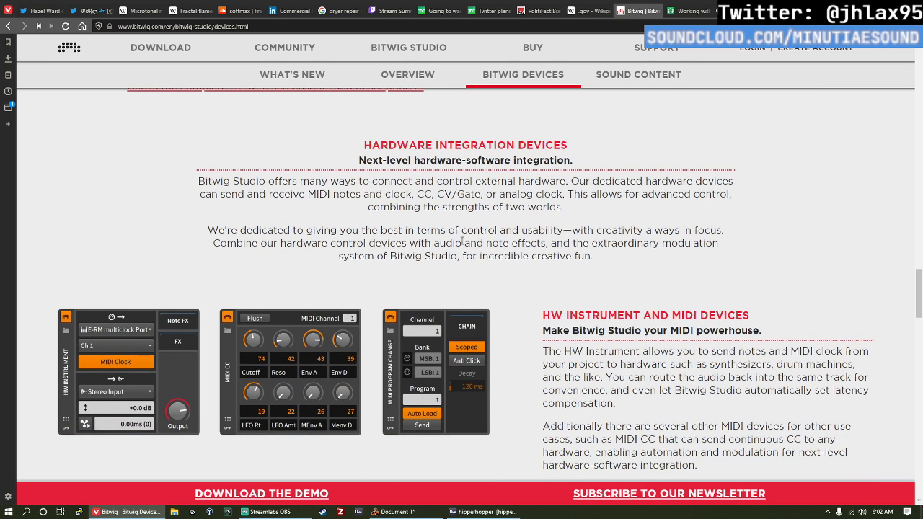
scroll(461, 242, "up", 1)
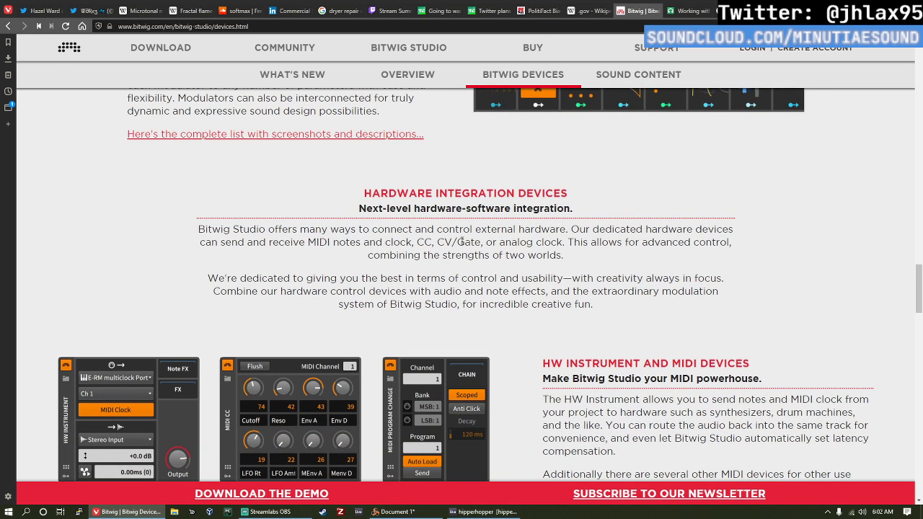
scroll(461, 242, "down", 1)
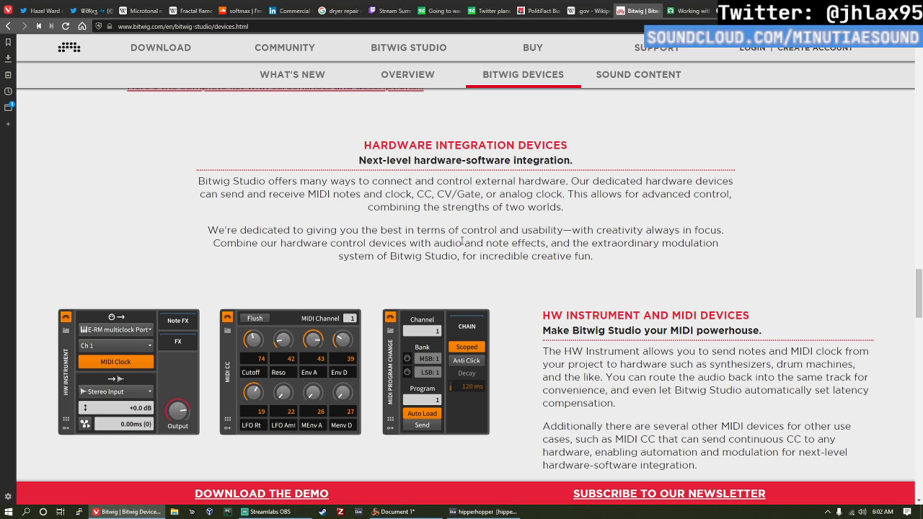
scroll(461, 243, "down", 1)
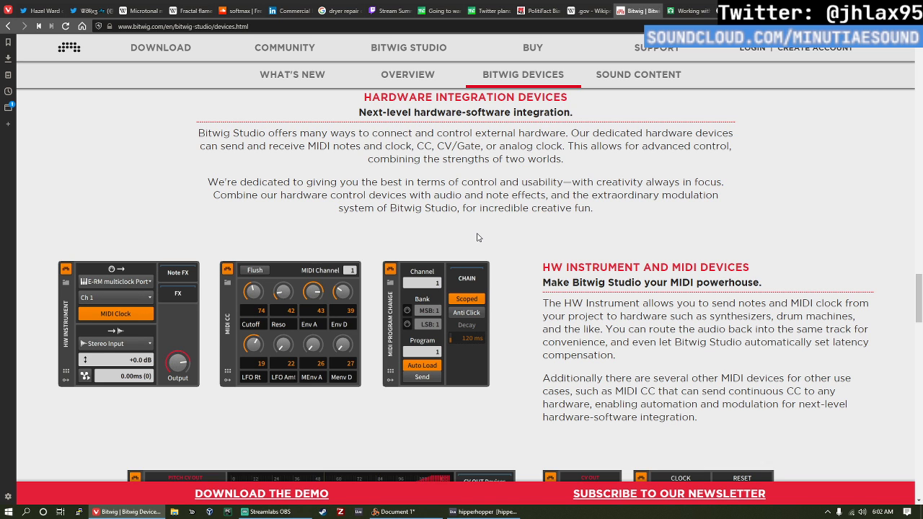
Step: Read the HW Instrument and MIDI Devices description and examine its device images
scroll(476, 237, "down", 1)
scroll(476, 237, "down", 1)
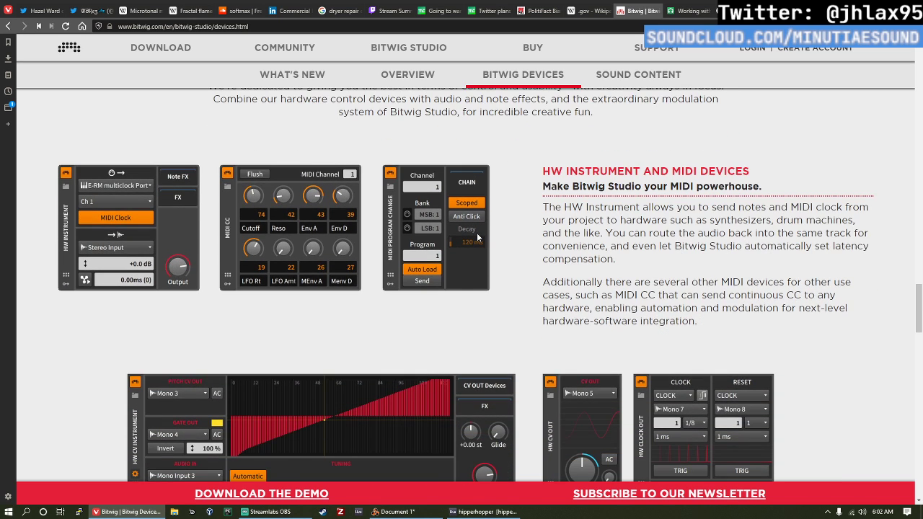
scroll(476, 237, "down", 1)
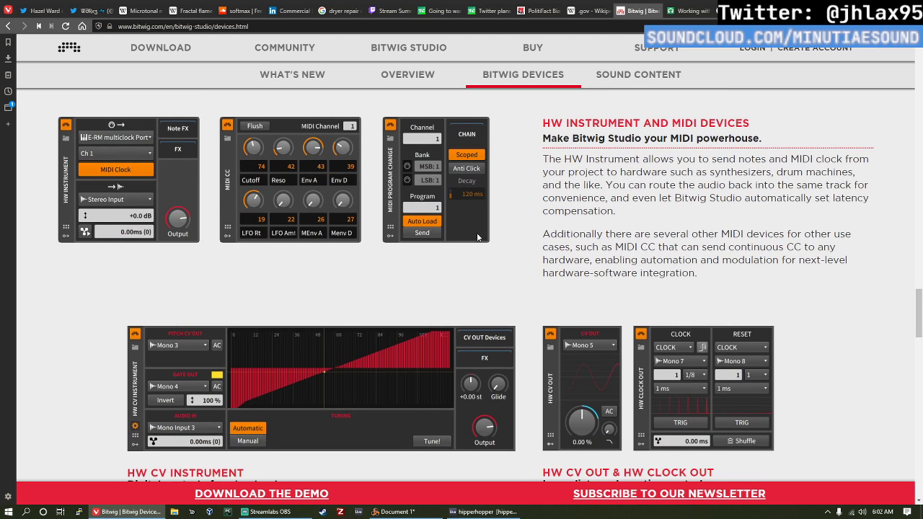
scroll(494, 222, "down", 1)
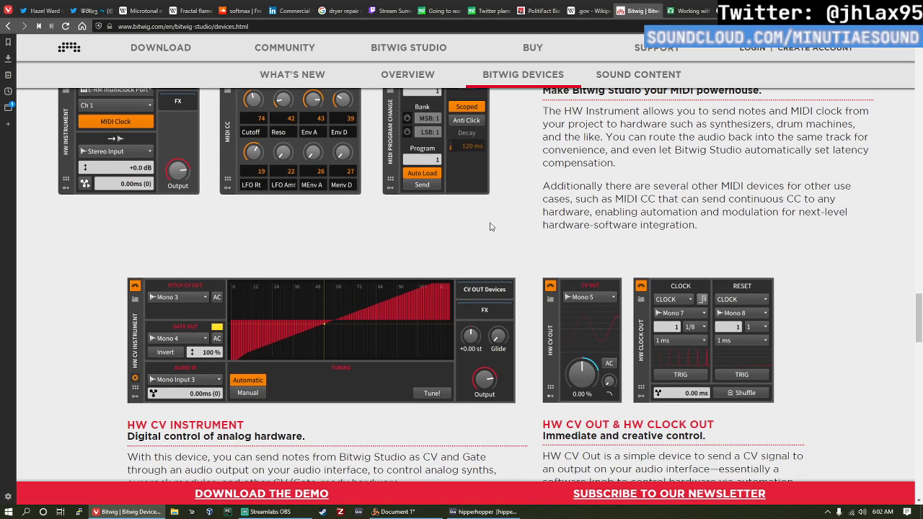
scroll(494, 221, "up", 5)
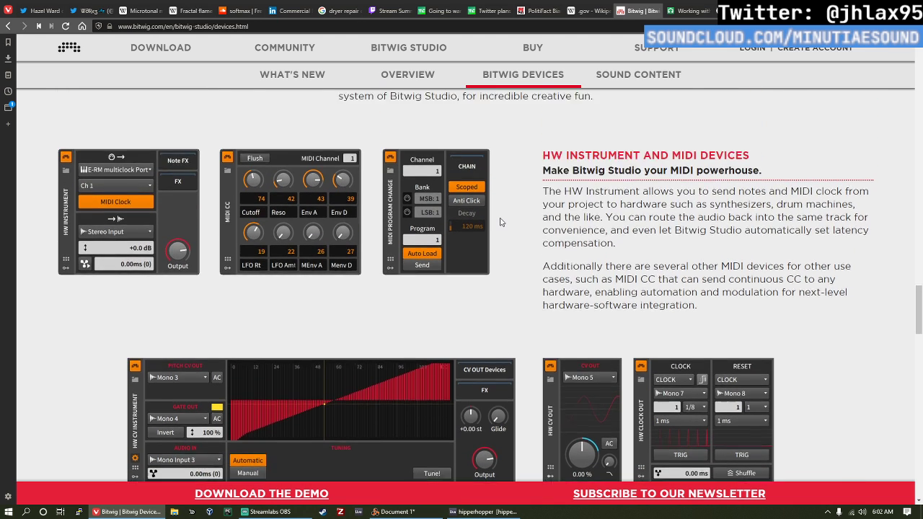
scroll(493, 227, "down", 1)
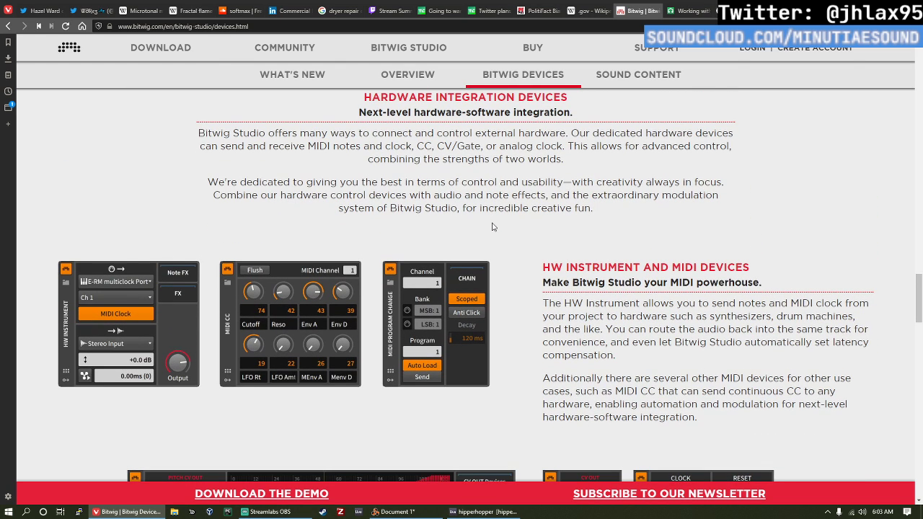
scroll(494, 230, "down", 1)
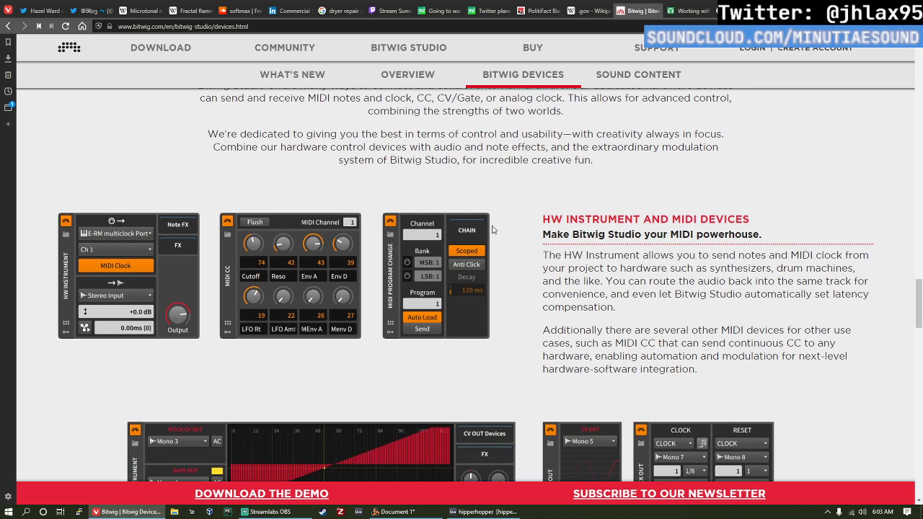
scroll(493, 229, "down", 1)
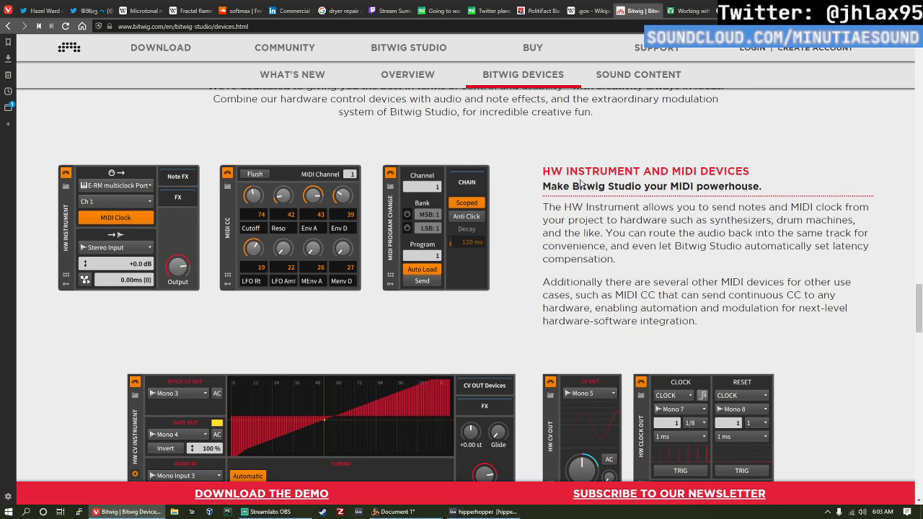
Step: Read the HW CV Instrument and HW CV Out & HW Clock Out sections, briefly highlighting words in the HW CV Instrument heading
scroll(476, 207, "down", 5)
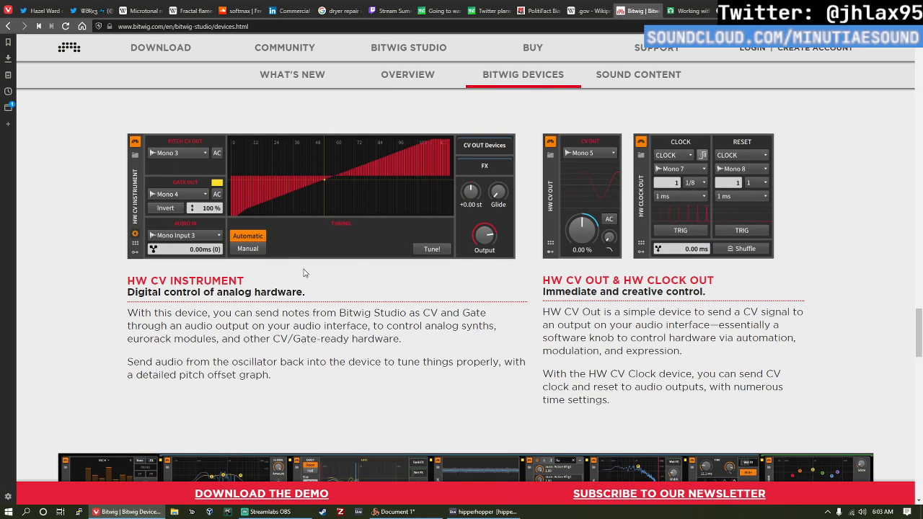
double_click(217, 280)
double_click(160, 281)
left_click(259, 288)
scroll(676, 276, "down", 3)
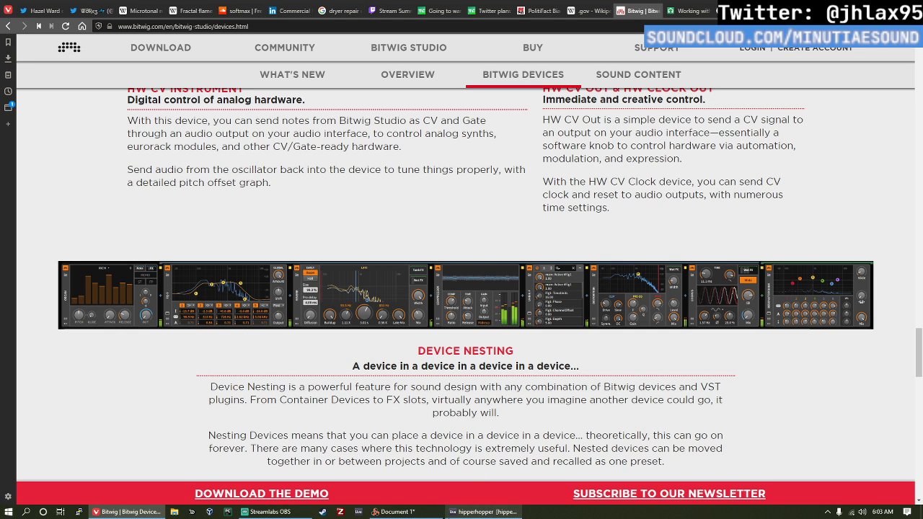
Step: Briefly check the hipperhopper project, return to the Bitwig page and read the Device Nesting section, highlighting the words FX slots
left_click(453, 509)
left_click(453, 509)
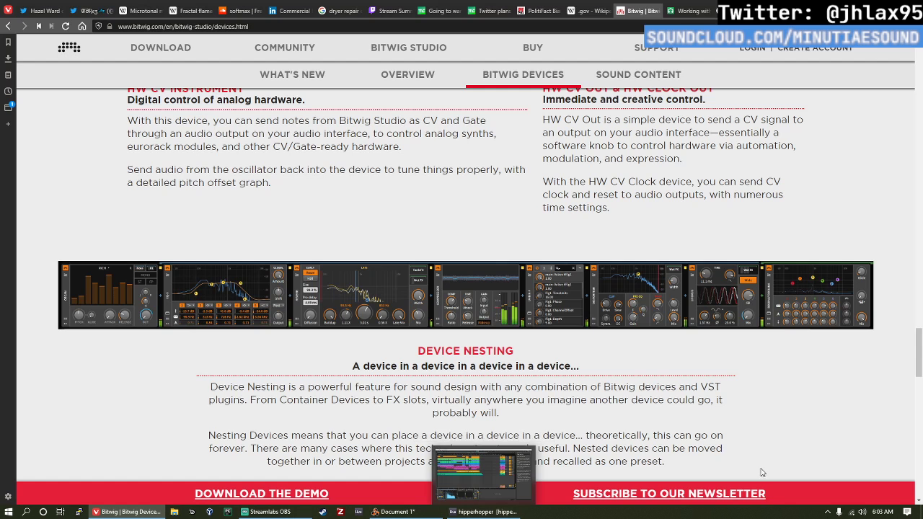
scroll(500, 324, "down", 1)
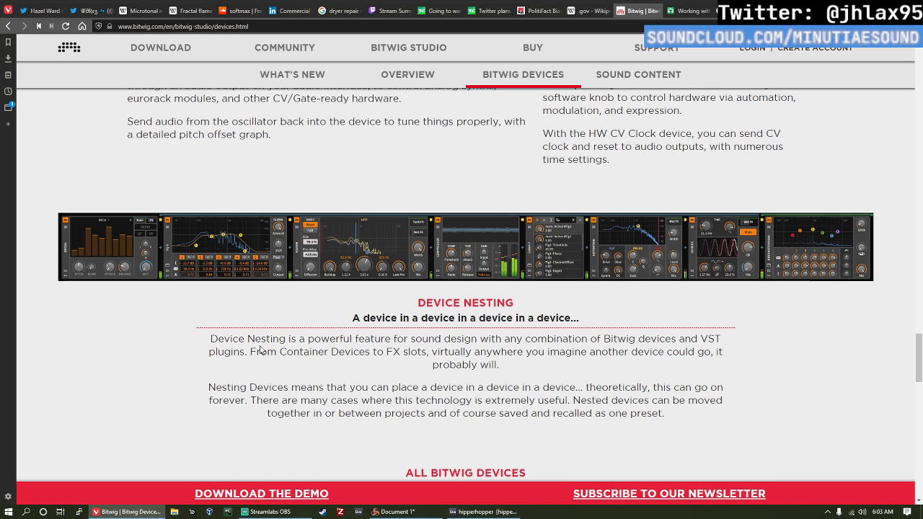
scroll(621, 335, "down", 1)
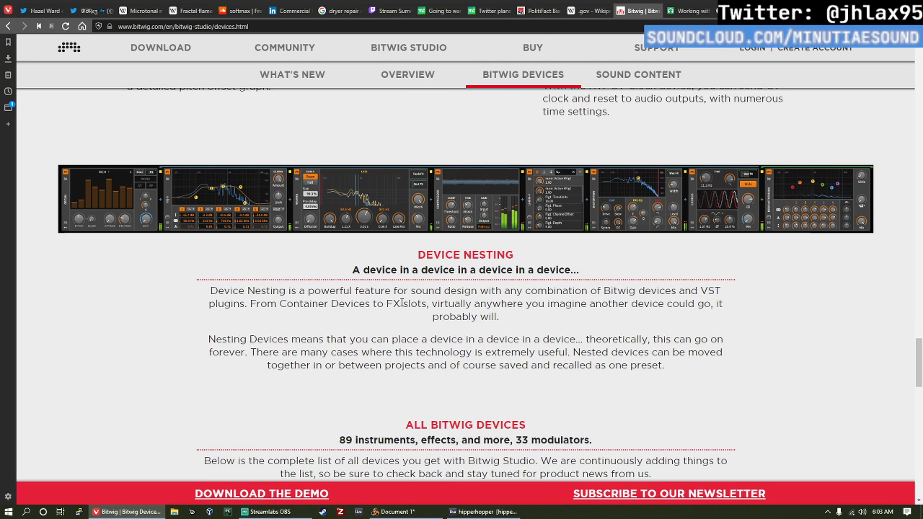
left_click_drag(387, 301, 426, 303)
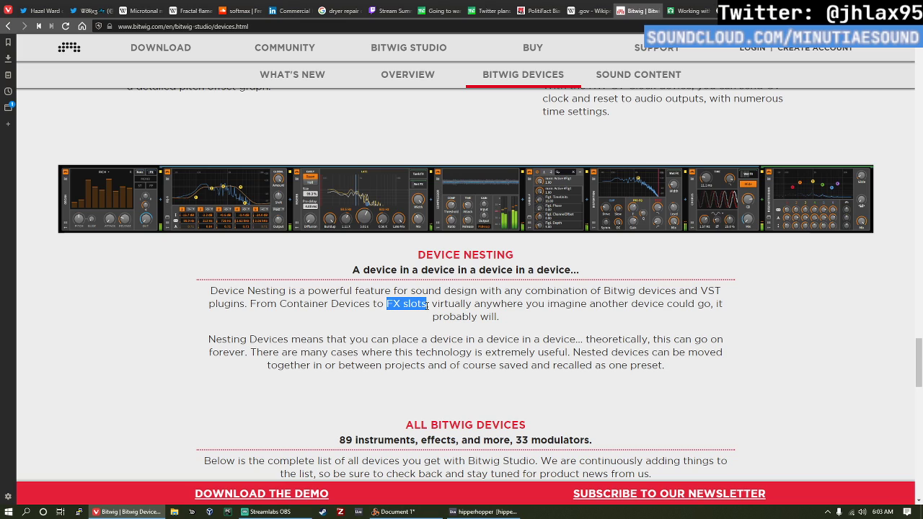
Step: Read through the complete All Bitwig Devices list down to its end, briefly highlighting the AHDSR modulator entry
scroll(431, 298, "down", 4)
scroll(456, 246, "down", 5)
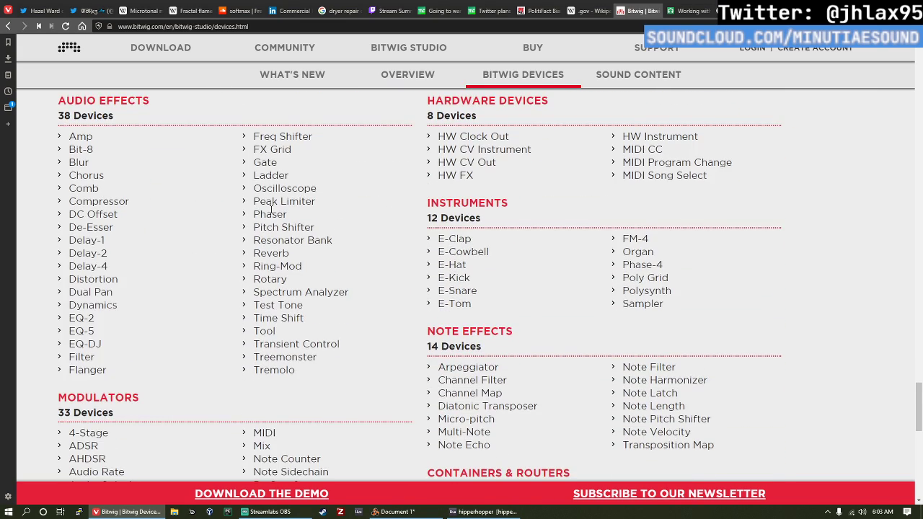
scroll(165, 196, "down", 4)
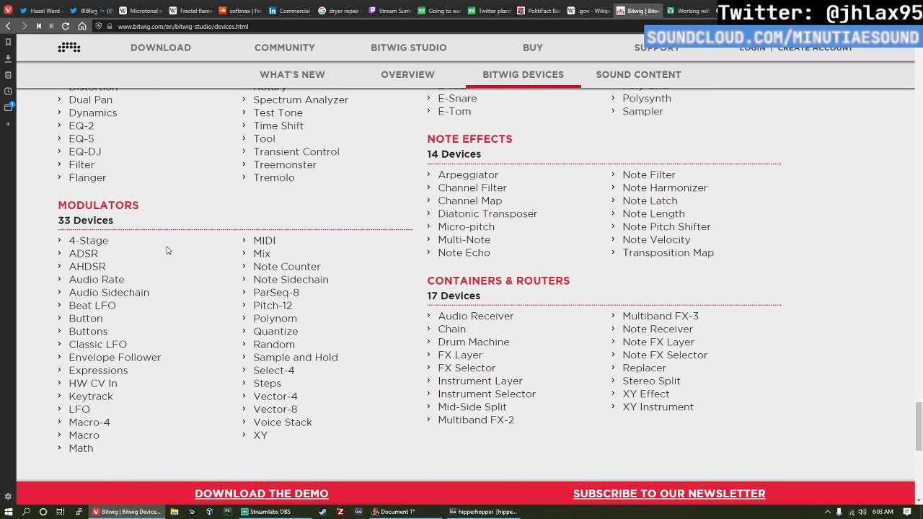
left_click_drag(74, 266, 93, 261)
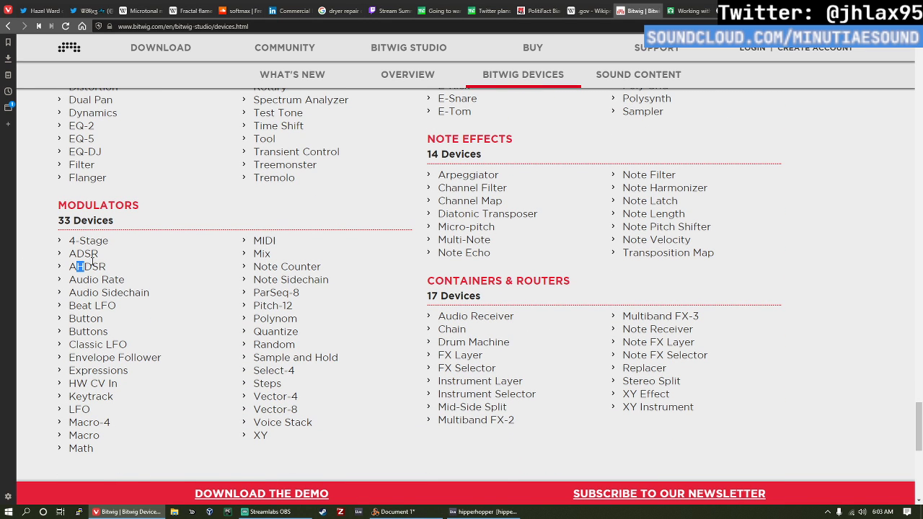
scroll(183, 319, "down", 1)
left_click(184, 319)
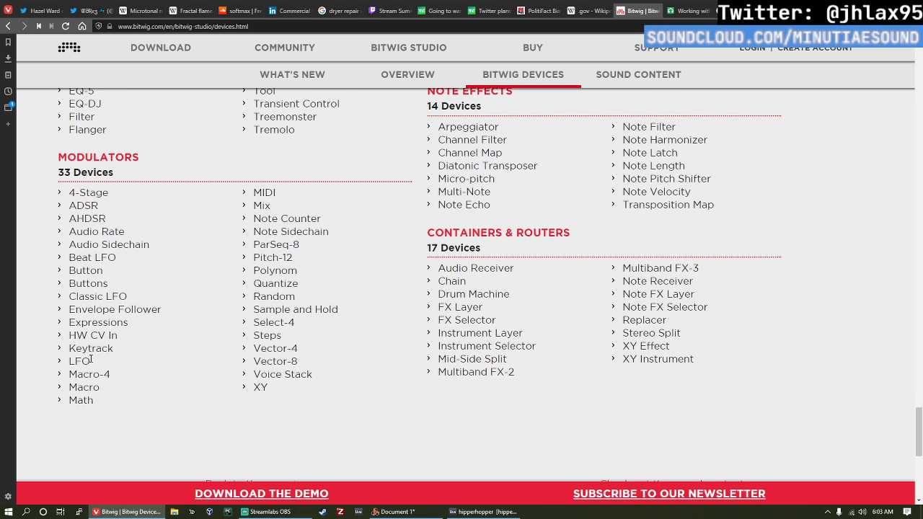
scroll(315, 323, "down", 4)
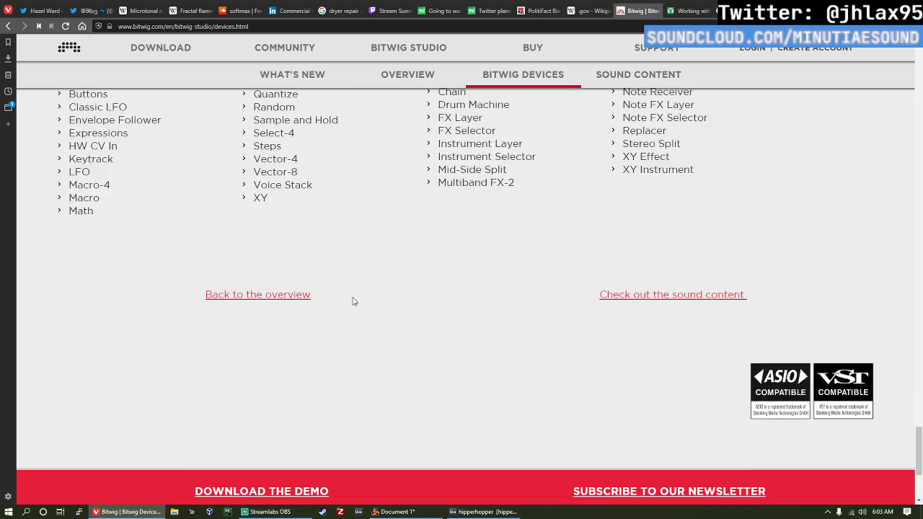
scroll(354, 301, "up", 3)
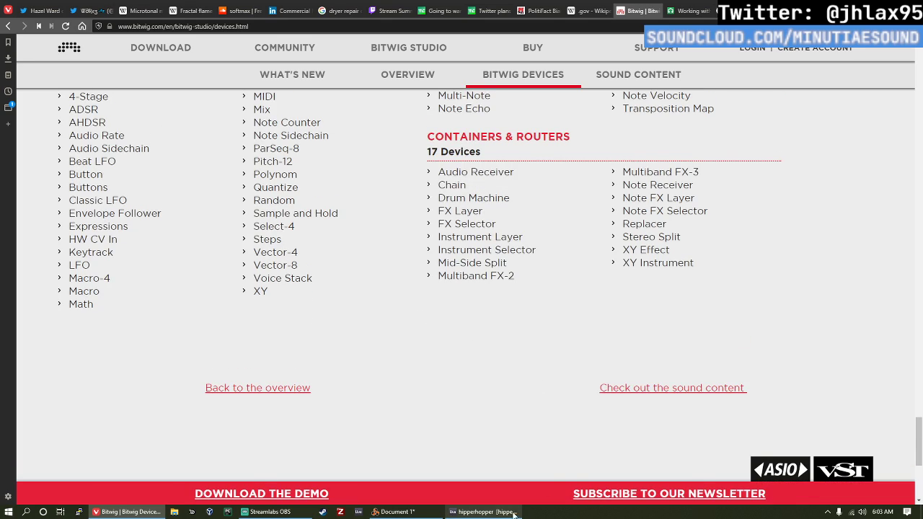
Step: Switch to the hipperhopper project in Ableton Live and lower the Master track volume to -11.0 dB, briefly checking Document 1
left_click(483, 512)
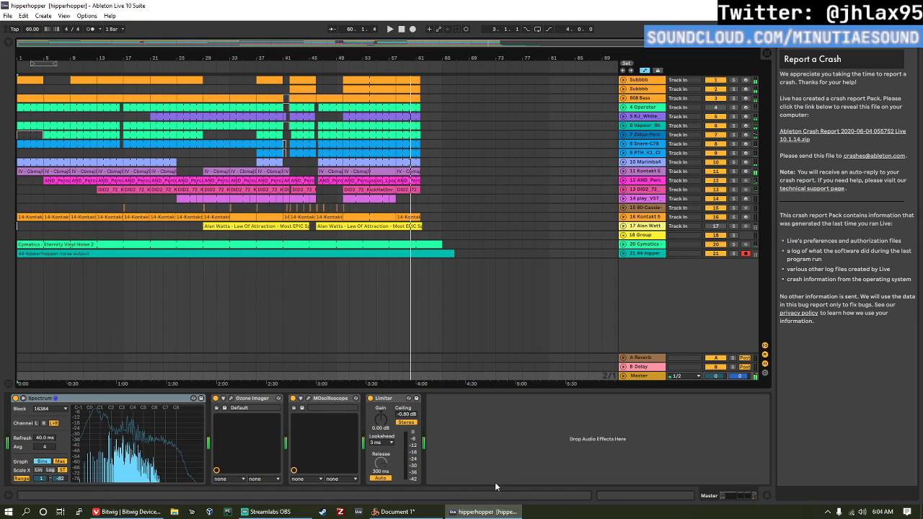
left_click(393, 512)
left_click(498, 511)
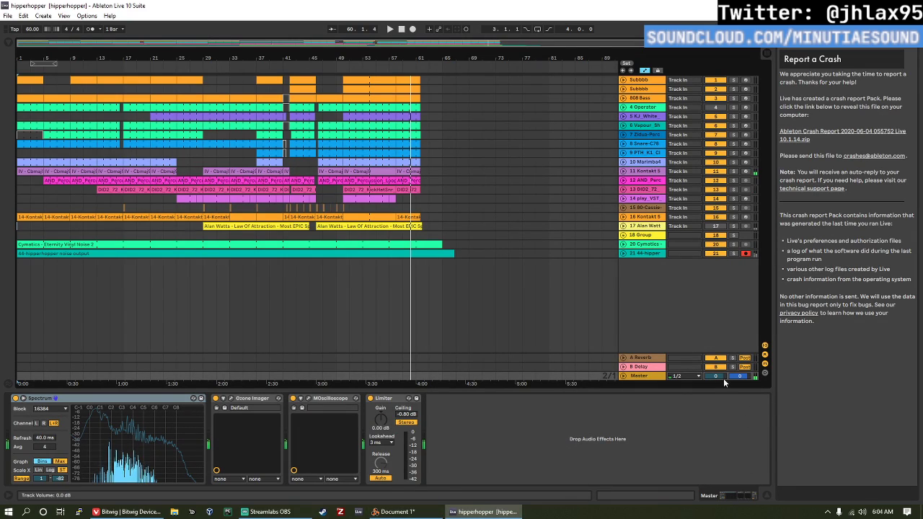
left_click_drag(724, 378, 724, 380)
left_click(394, 512)
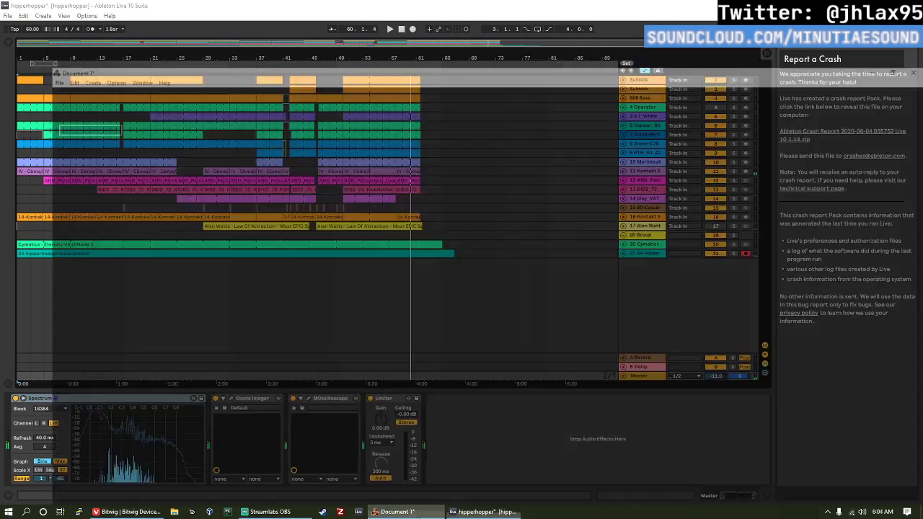
left_click(482, 512)
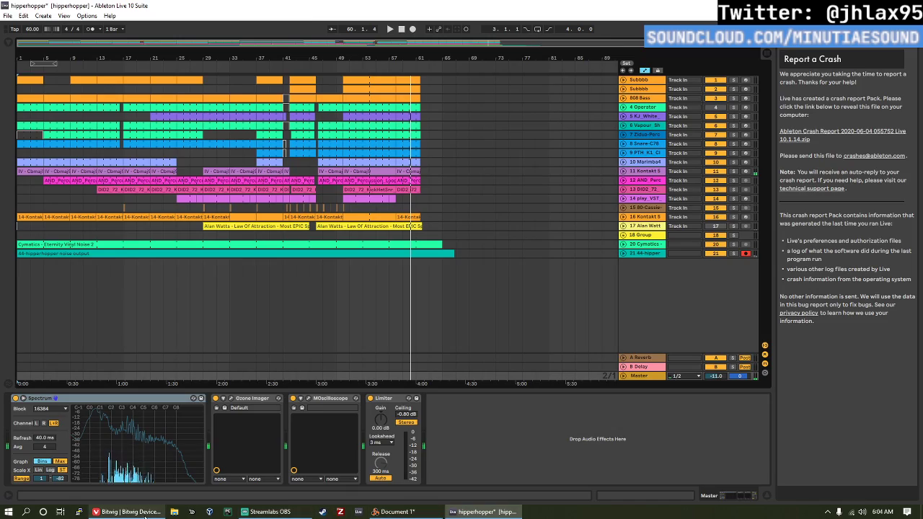
Step: Return to the Bitwig Devices page in the browser and review the Modulators, Audio Effects and neighbouring device lists again
left_click(127, 512)
scroll(186, 245, "up", 5)
scroll(81, 267, "down", 4)
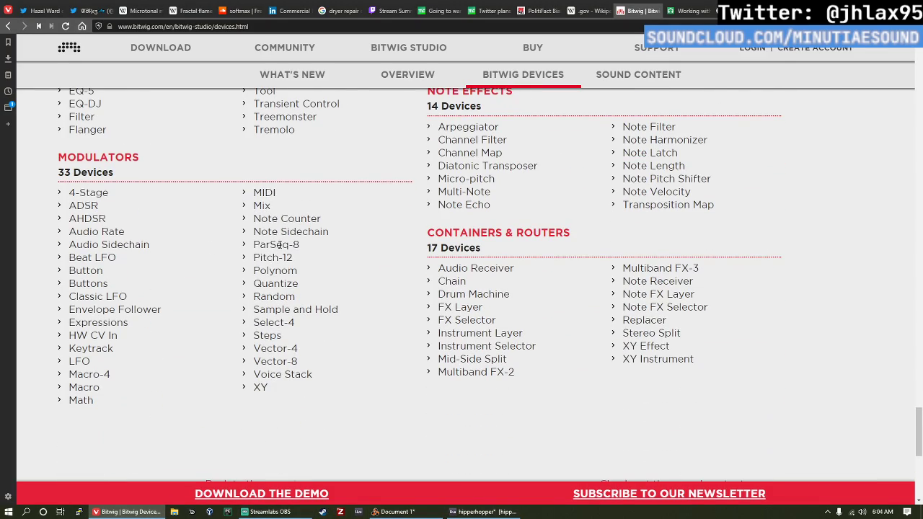
scroll(282, 252, "down", 1)
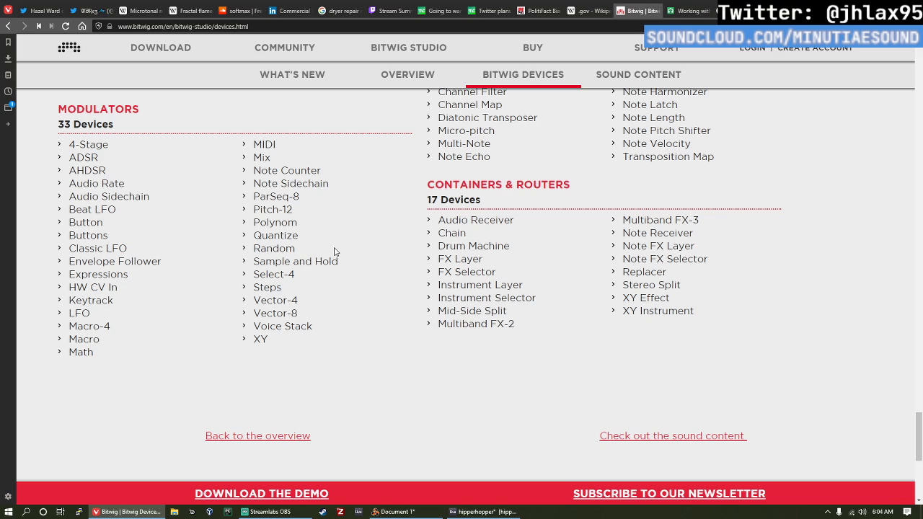
scroll(71, 246, "up", 2)
scroll(173, 245, "up", 3)
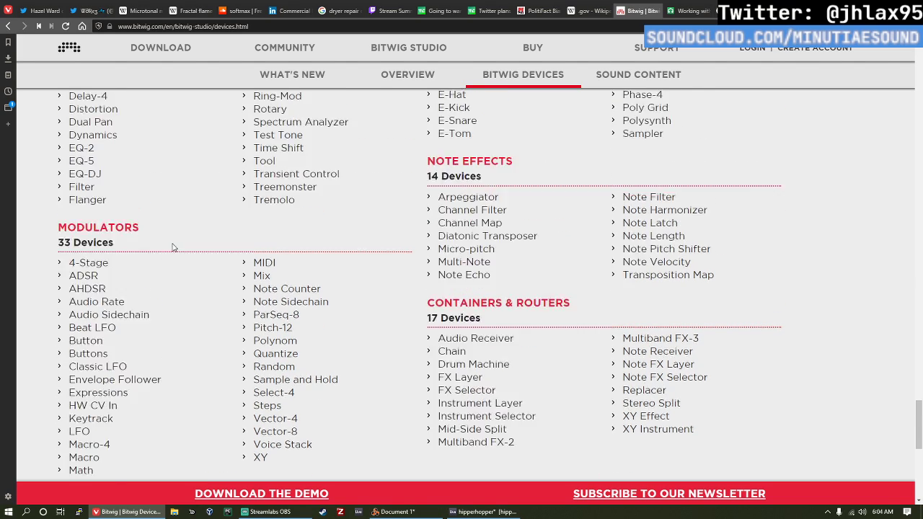
scroll(321, 260, "up", 2)
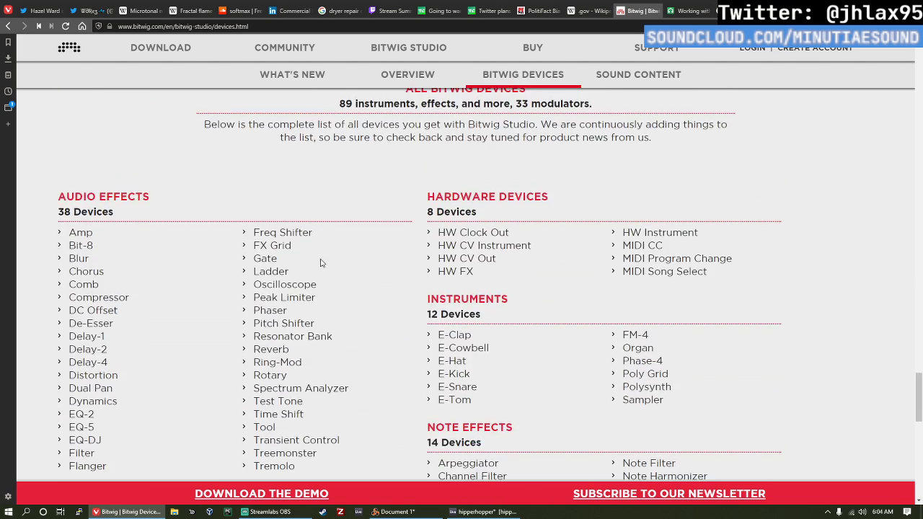
scroll(320, 262, "down", 3)
scroll(323, 265, "up", 3)
scroll(325, 270, "down", 2)
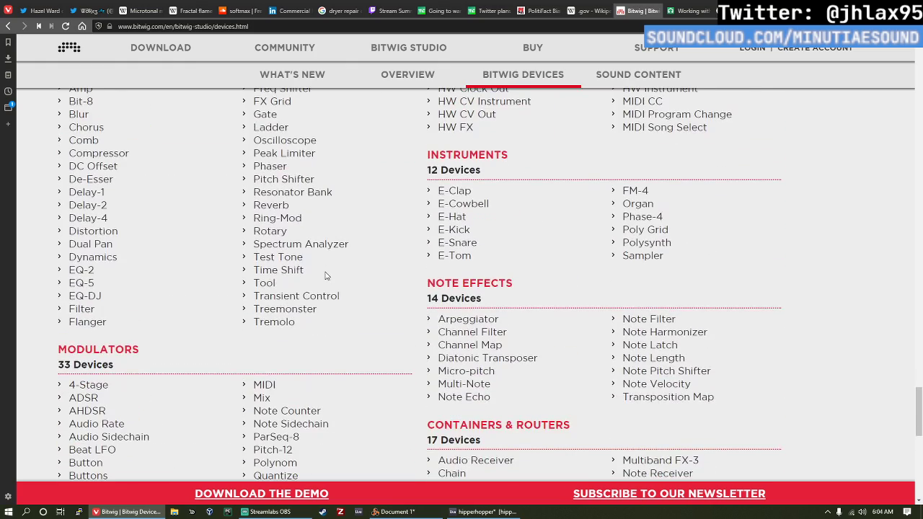
scroll(357, 273, "down", 1)
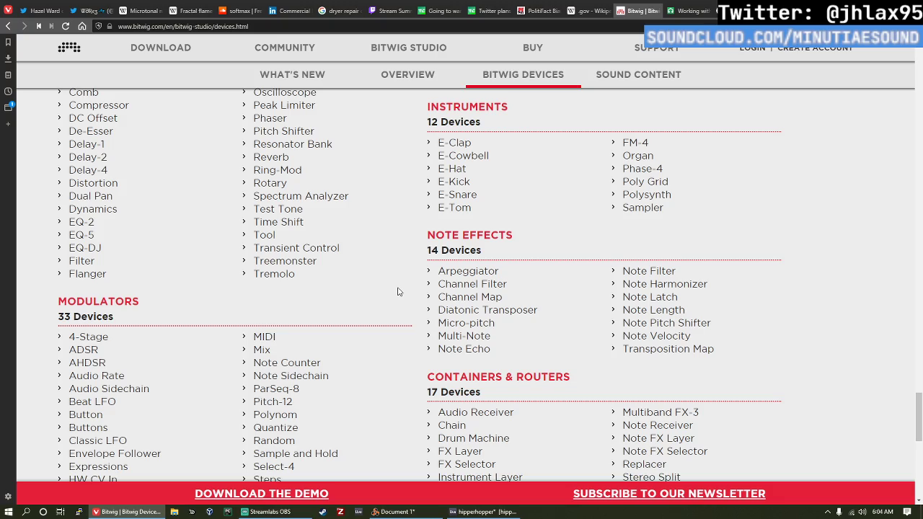
Step: Review the device lists and hardware integration text, and read the Sampler section with its device screenshot
scroll(397, 292, "up", 10)
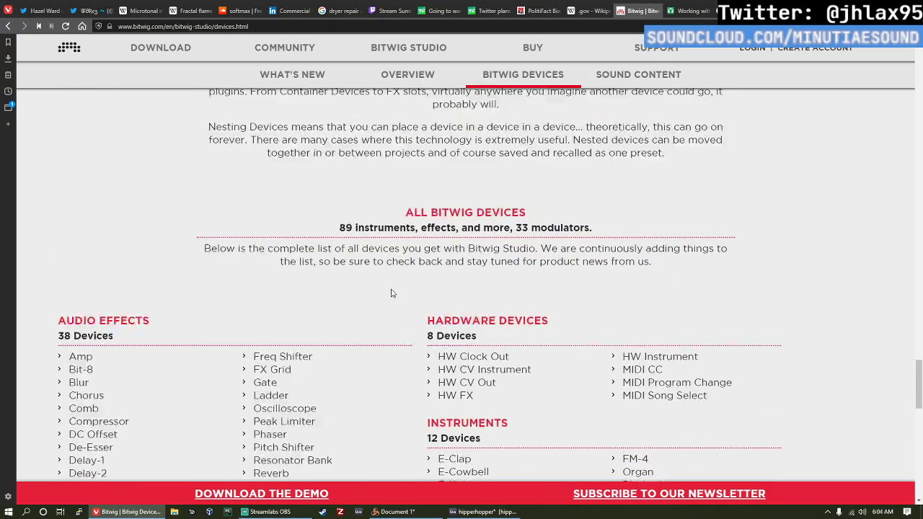
scroll(435, 303, "down", 12)
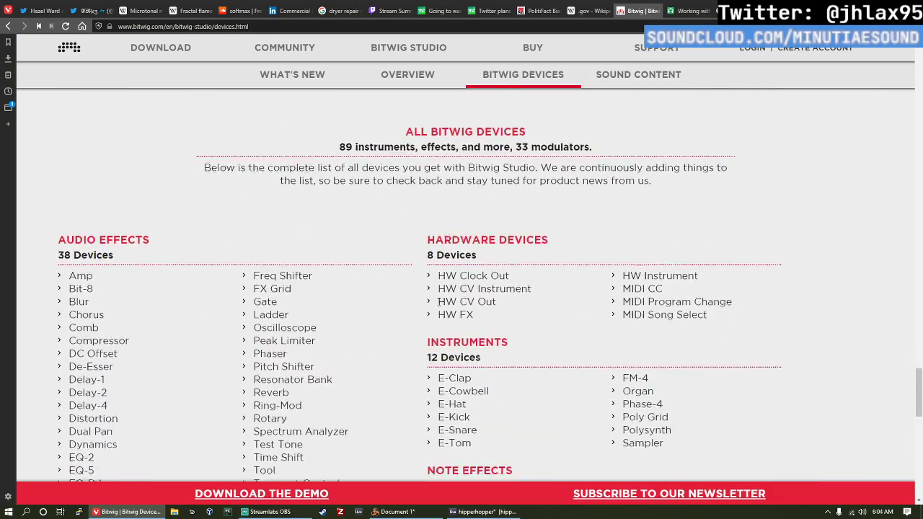
scroll(439, 301, "up", 15)
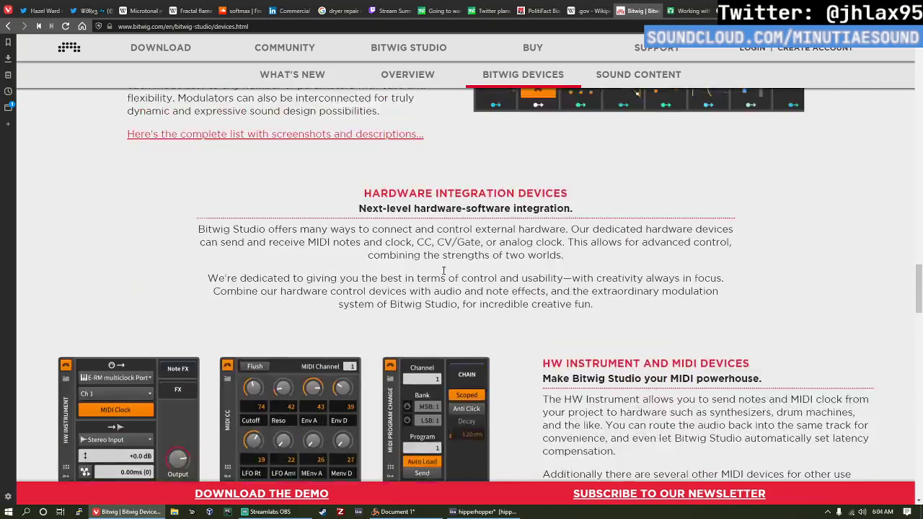
scroll(455, 253, "up", 10)
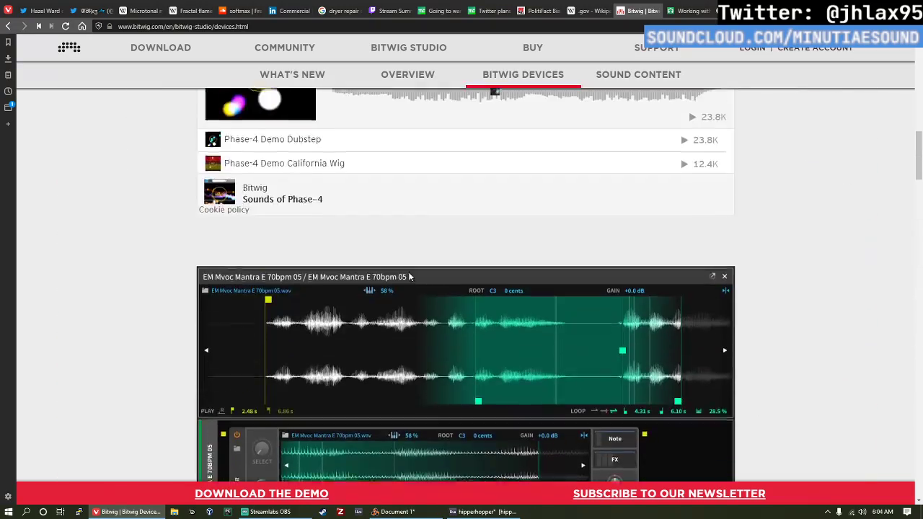
scroll(351, 278, "down", 3)
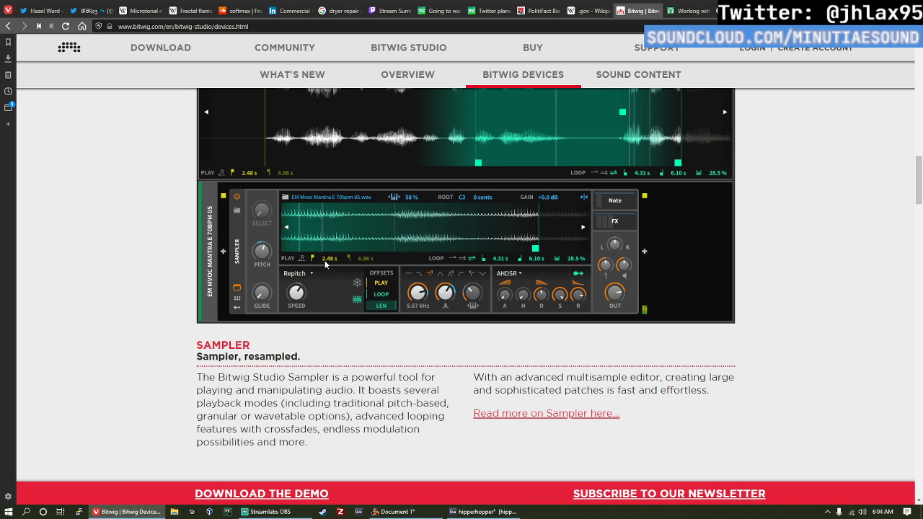
scroll(383, 295, "down", 2)
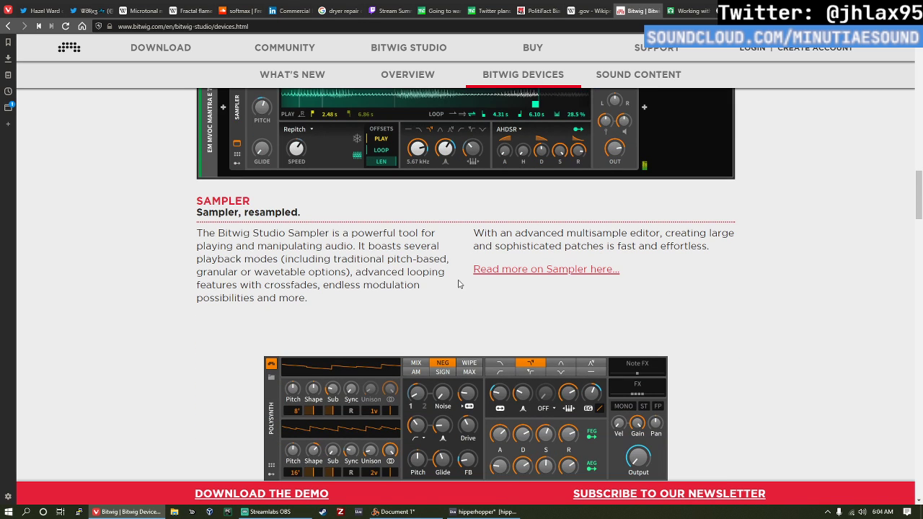
scroll(441, 270, "up", 2)
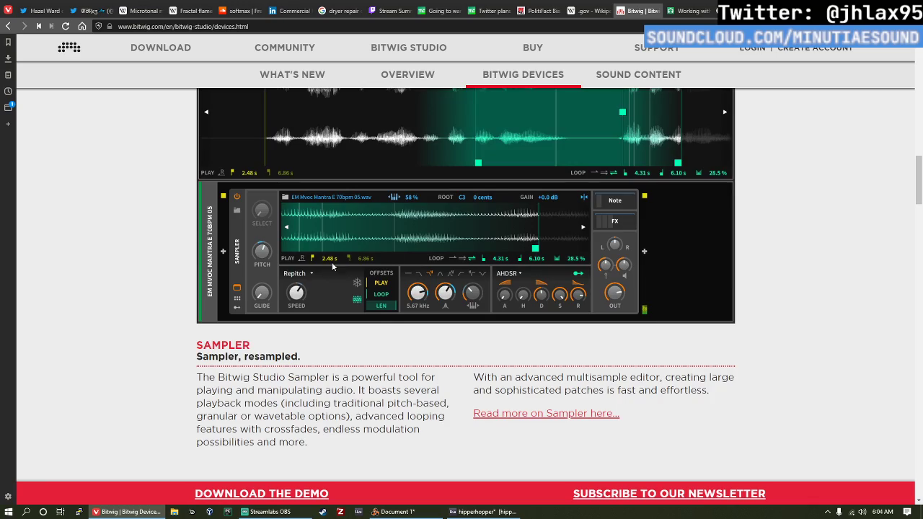
Step: Read the Polysynth and Amp descriptions, followed by the hardware device and Device Nesting sections
scroll(332, 261, "down", 5)
scroll(302, 218, "up", 5)
scroll(302, 224, "down", 5)
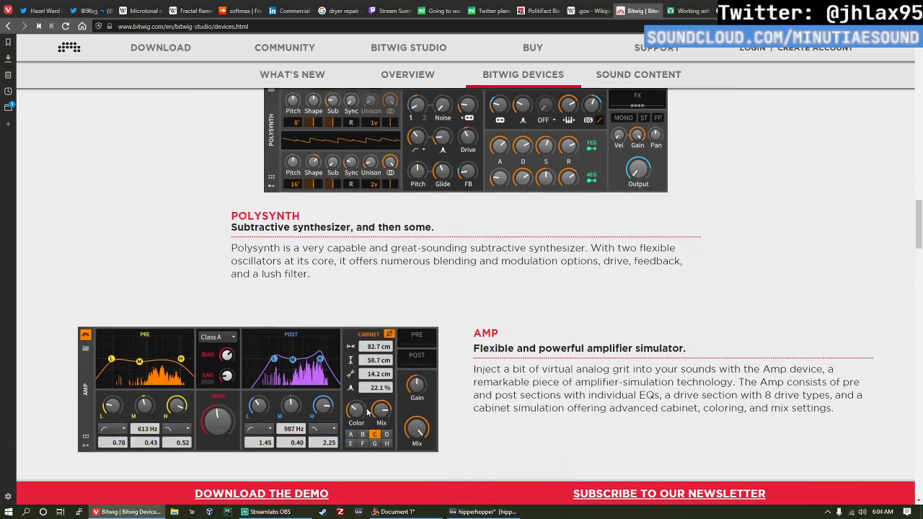
scroll(365, 389, "up", 1)
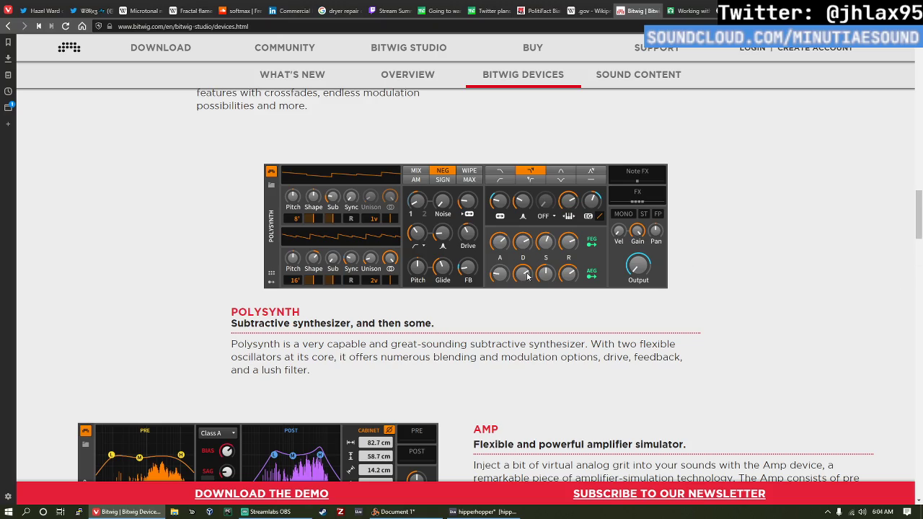
scroll(436, 234, "down", 10)
scroll(518, 290, "down", 8)
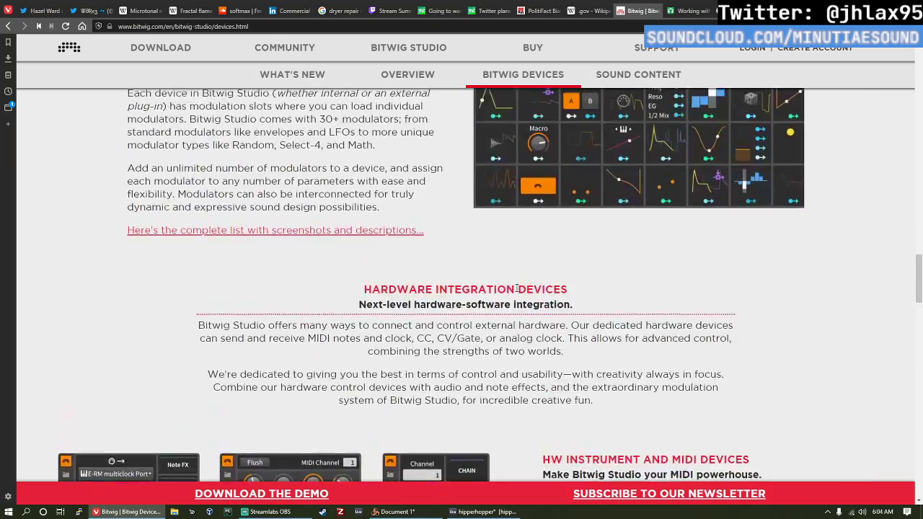
scroll(538, 309, "down", 1)
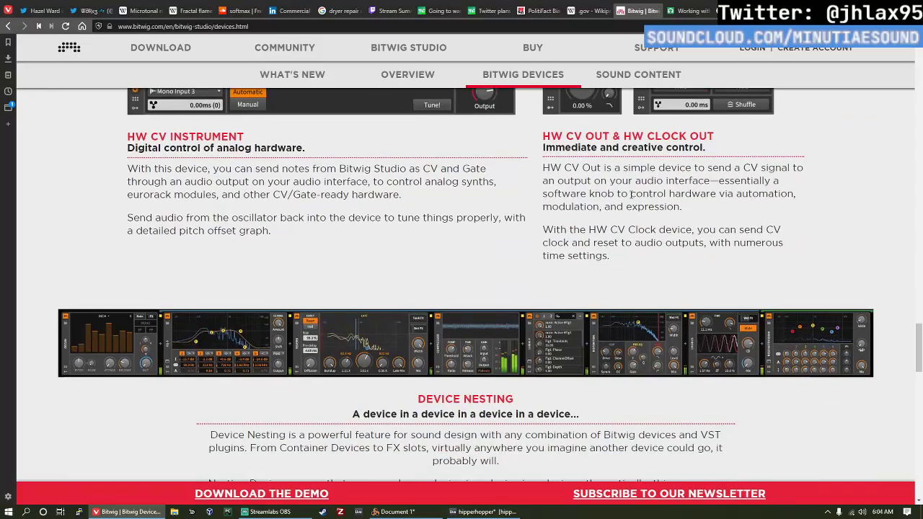
scroll(920, 371, "down", 3)
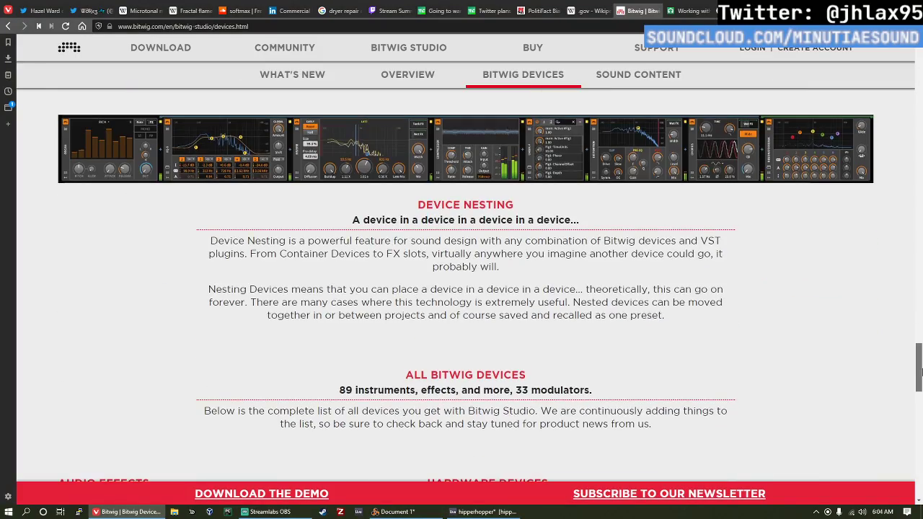
Step: Go through the All Bitwig Devices lists again, down to the links and compatibility logos at the page's end
left_click_drag(920, 371, 892, 408)
scroll(670, 326, "up", 4)
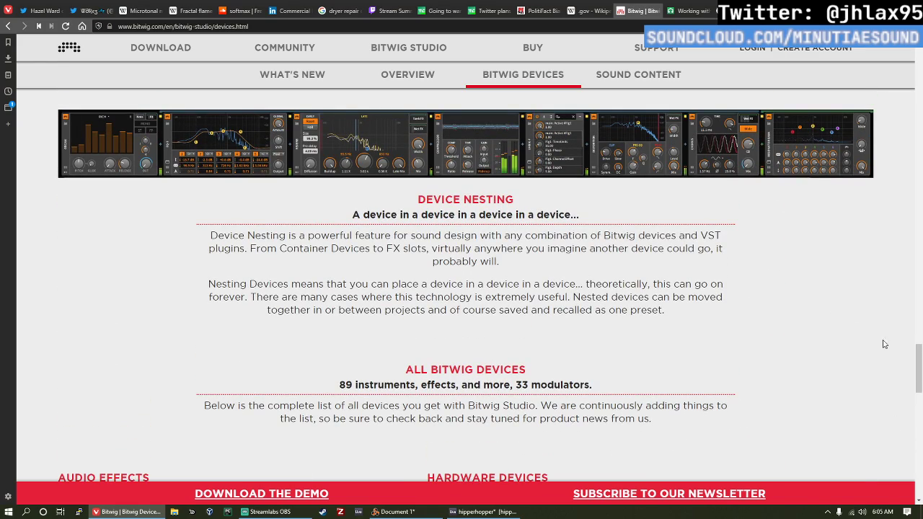
left_click_drag(920, 372, 913, 433)
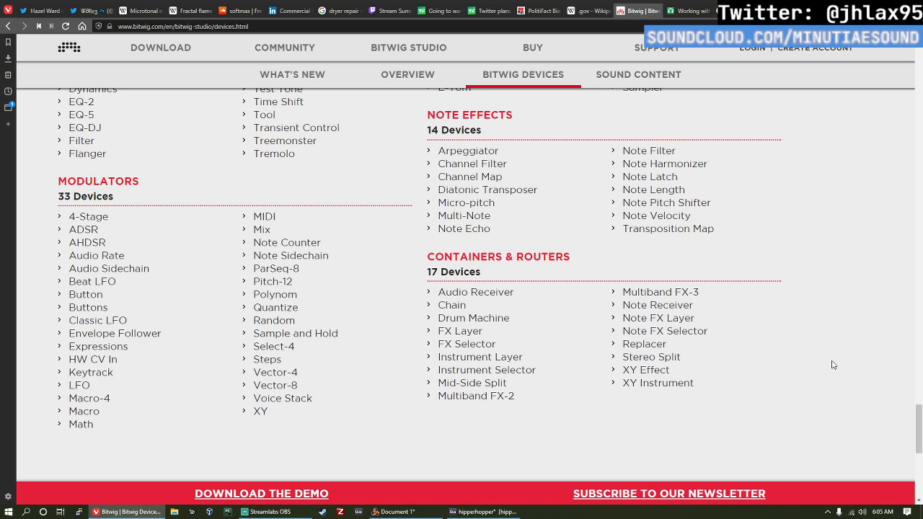
scroll(594, 315, "down", 2)
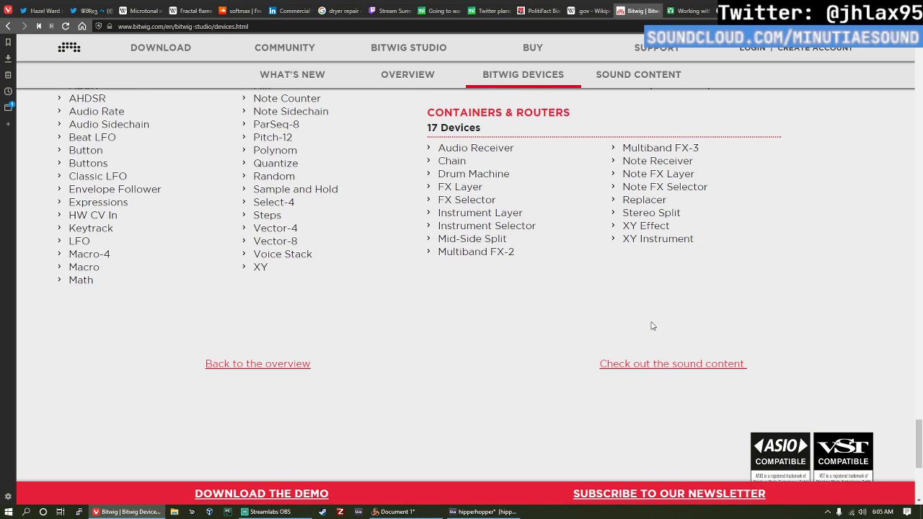
scroll(667, 342, "down", 1)
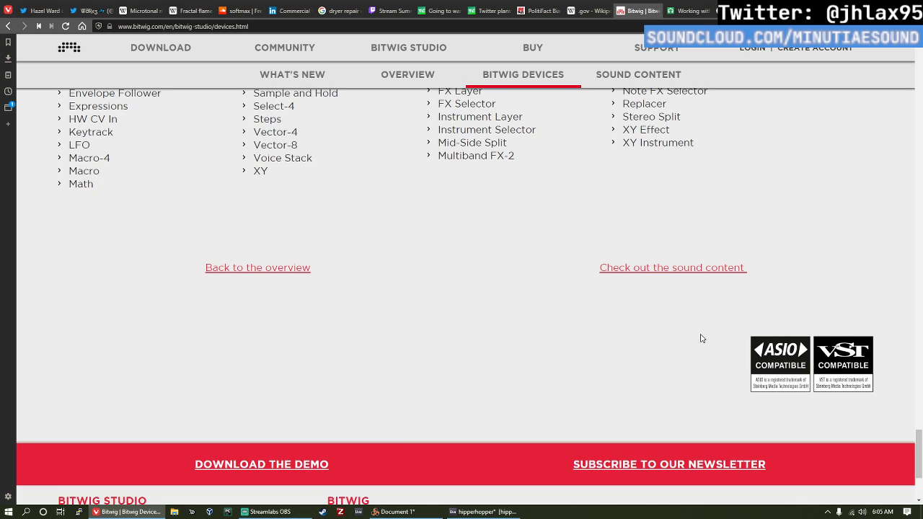
scroll(702, 338, "up", 1)
scroll(701, 339, "down", 2)
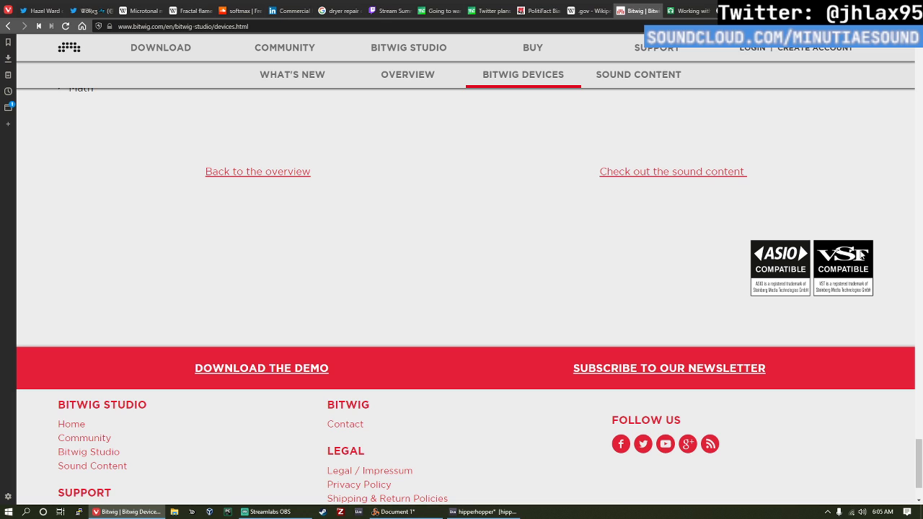
Step: Repeatedly highlight the ASIO and VST compatibility logos near the page footer, clearing the selection each time
left_click_drag(878, 291, 764, 232)
left_click(808, 220)
left_click_drag(906, 290, 769, 248)
left_click(755, 215)
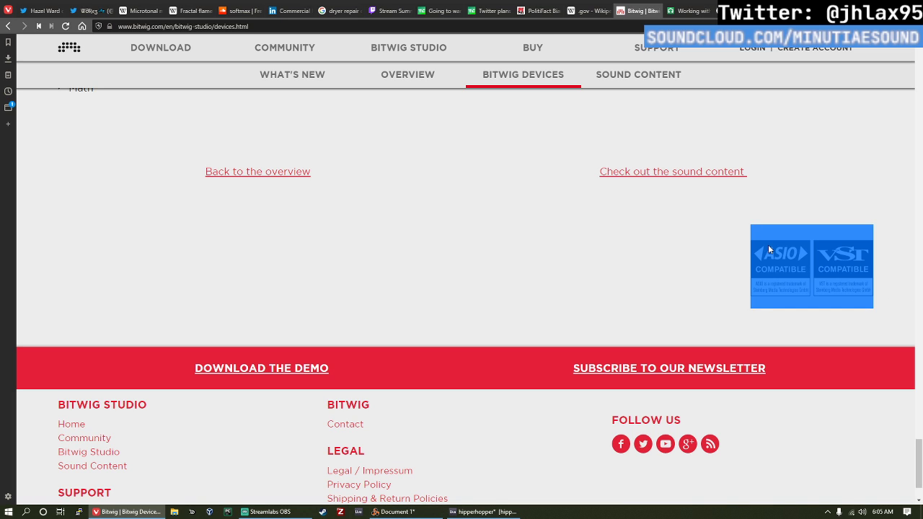
left_click(693, 256)
left_click_drag(886, 298, 657, 270)
left_click(657, 269)
left_click_drag(893, 289, 695, 249)
left_click(575, 218)
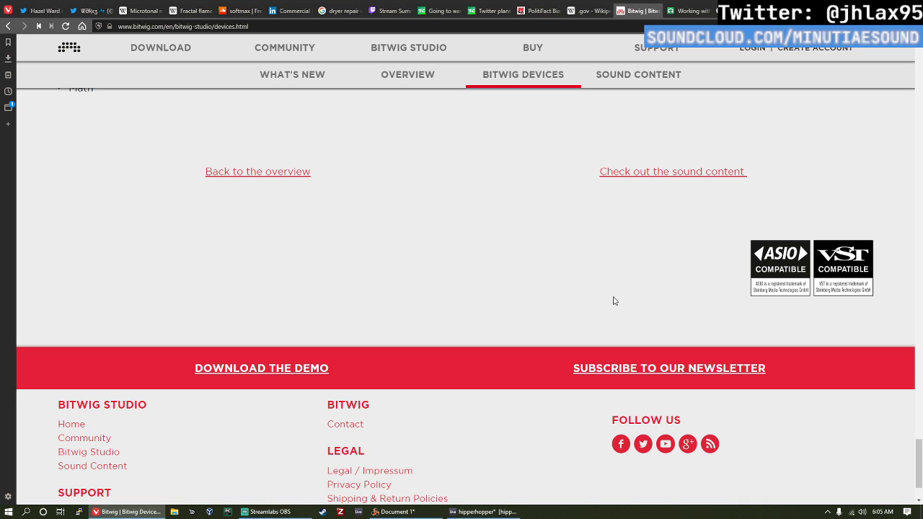
Step: Reread the device lists above the footer, briefly highlighting audio effects from Filter to Transient Control
scroll(661, 256, "up", 1)
scroll(662, 256, "up", 5)
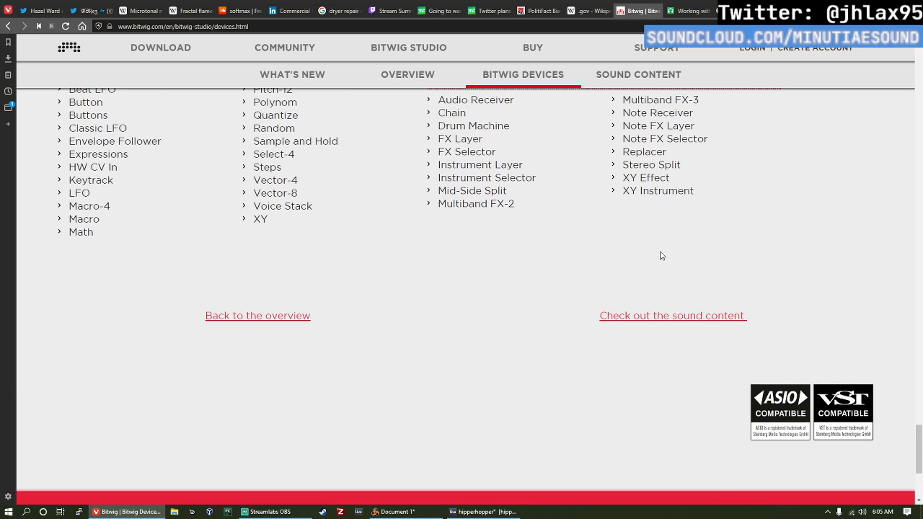
scroll(661, 254, "up", 1)
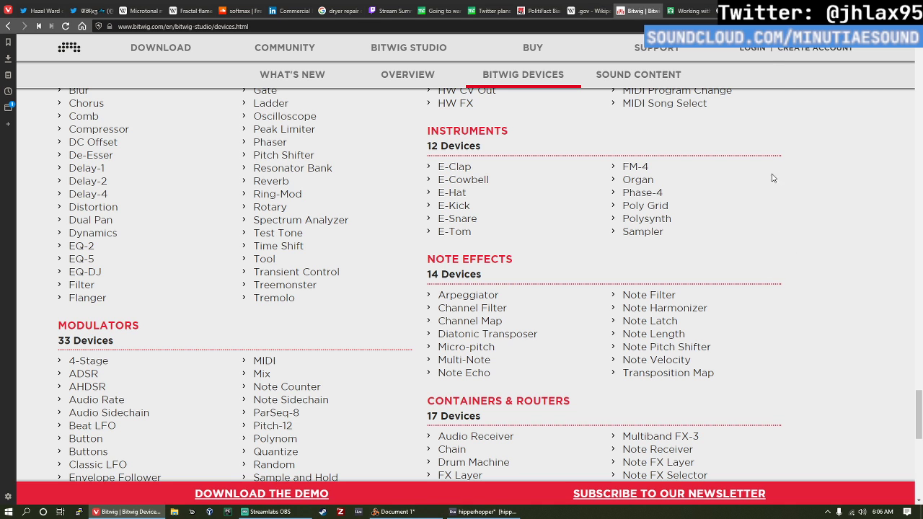
left_click_drag(92, 285, 276, 271)
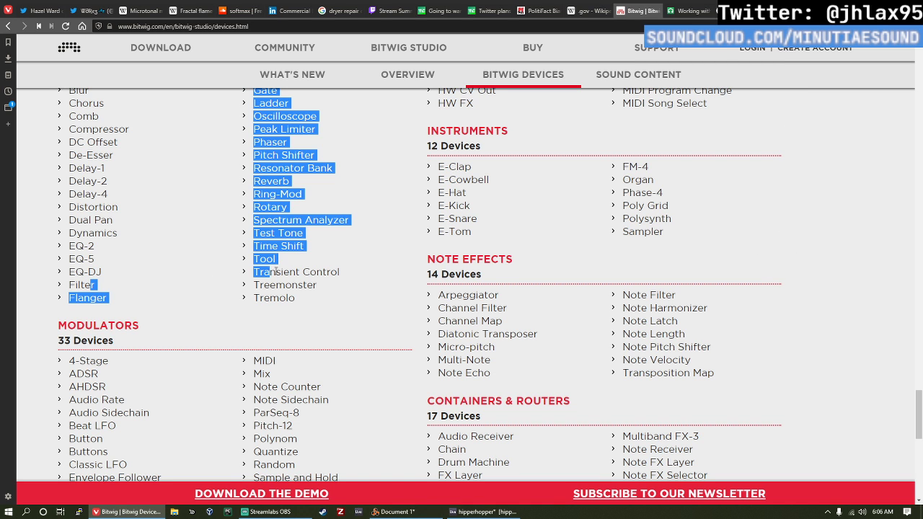
left_click(153, 246)
scroll(372, 360, "down", 2)
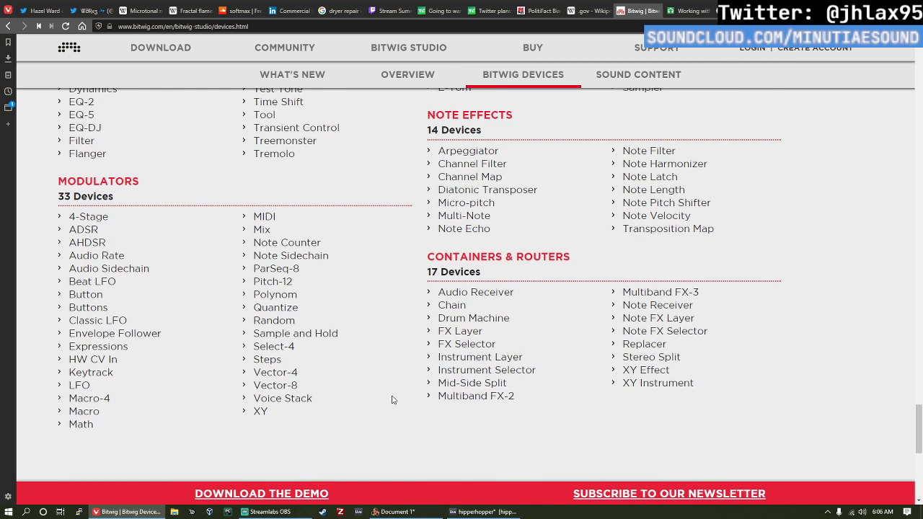
scroll(433, 418, "down", 3)
scroll(463, 433, "up", 2)
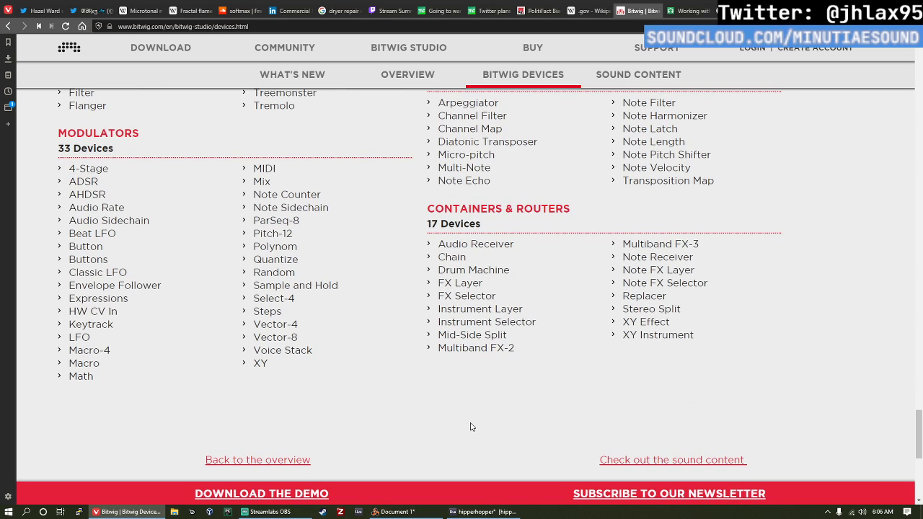
scroll(472, 427, "down", 2)
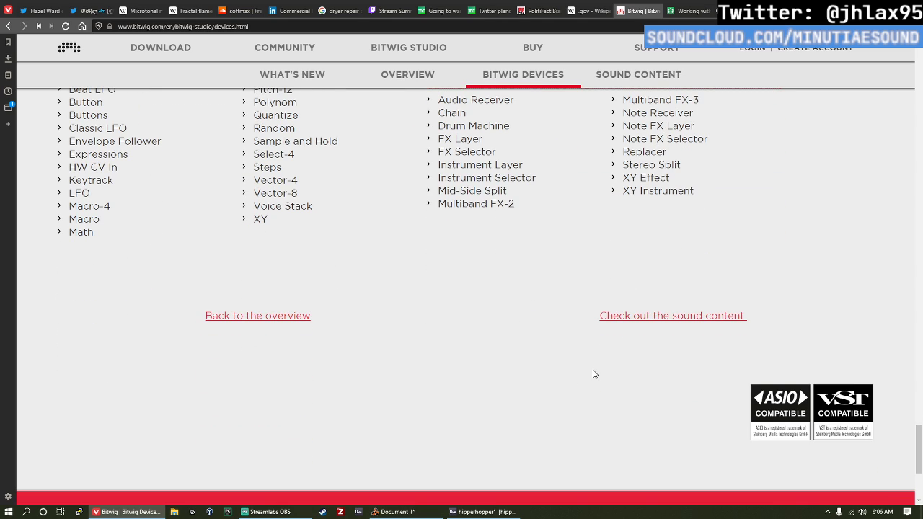
Step: Switch to Ableton Live and open the recent set movements 3.als, discarding the changes to hipperhopper
left_click(481, 513)
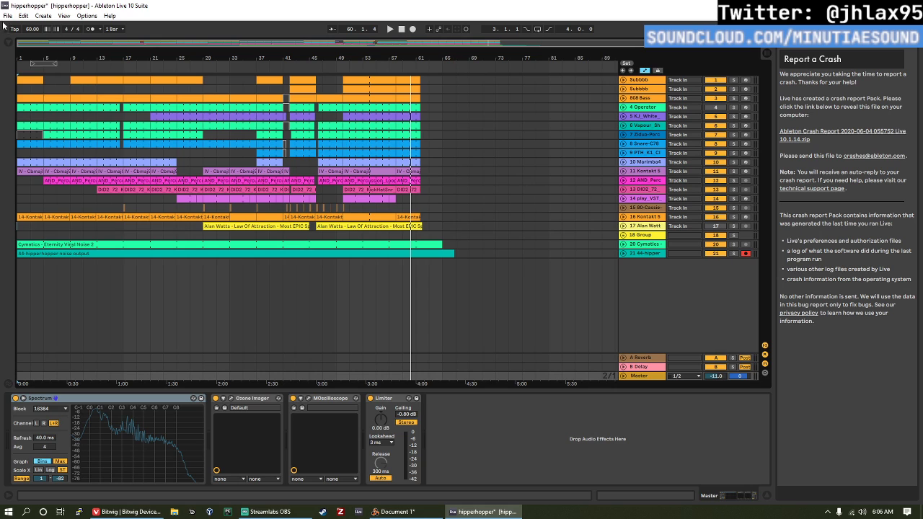
left_click(7, 15)
mouse_move(63, 48)
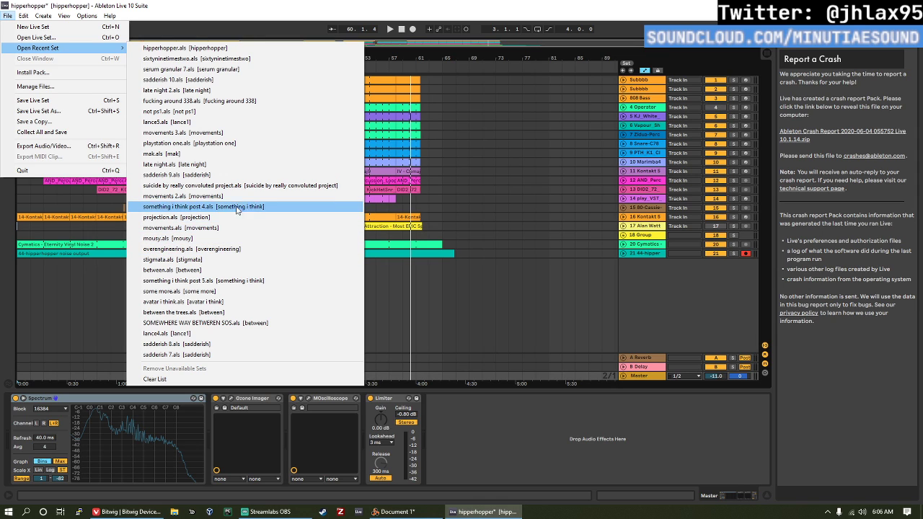
left_click(254, 132)
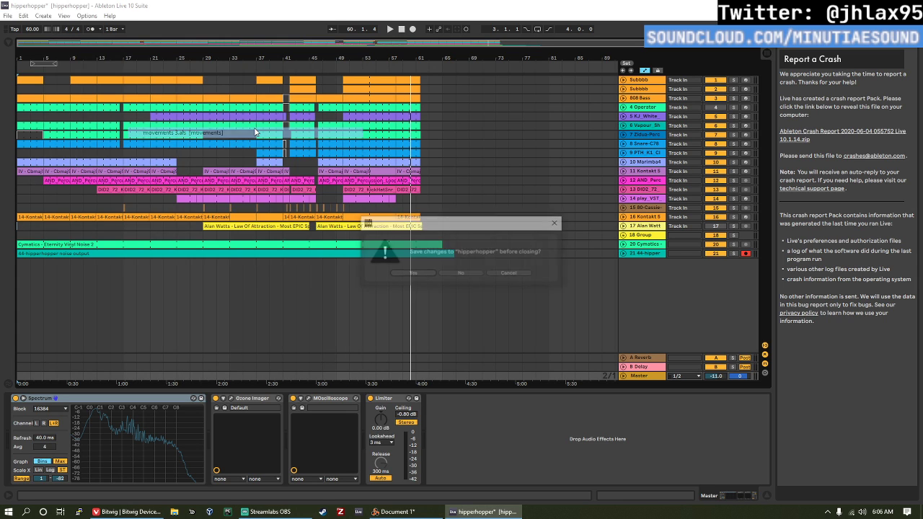
left_click(470, 275)
Step: Return to the Bitwig page in the browser and check its footer, highlighting a word in the copyright line
left_click(127, 512)
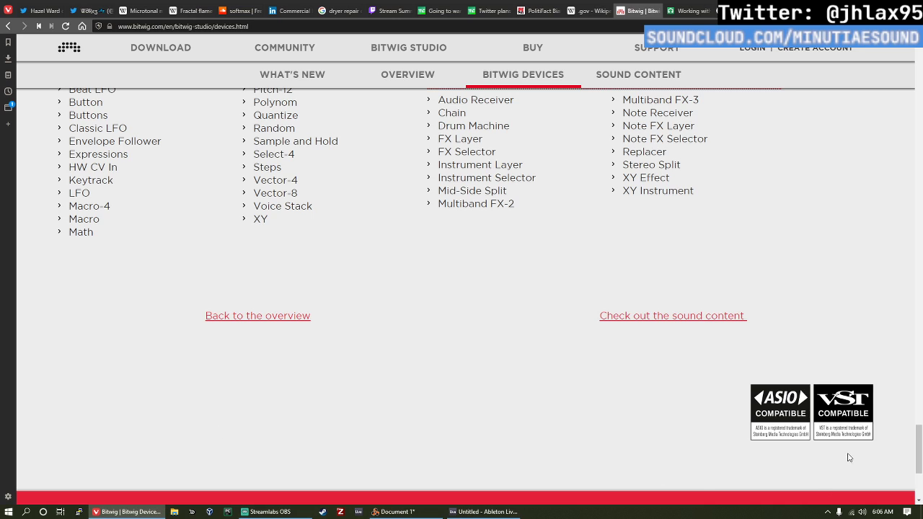
scroll(755, 429, "down", 3)
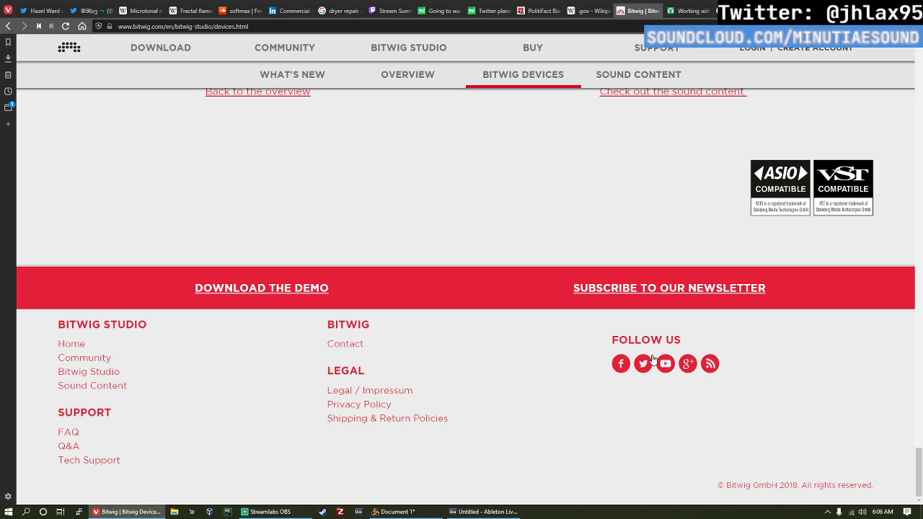
double_click(737, 485)
Step: Return to Ableton Live, dismiss the plug-in loading warning and enlarge the arrangement area of movements 3
left_click(479, 511)
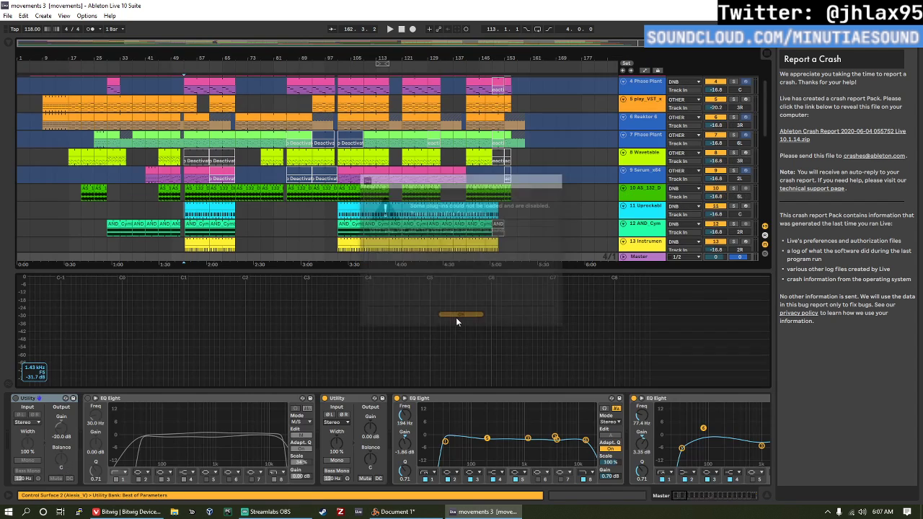
left_click(456, 317)
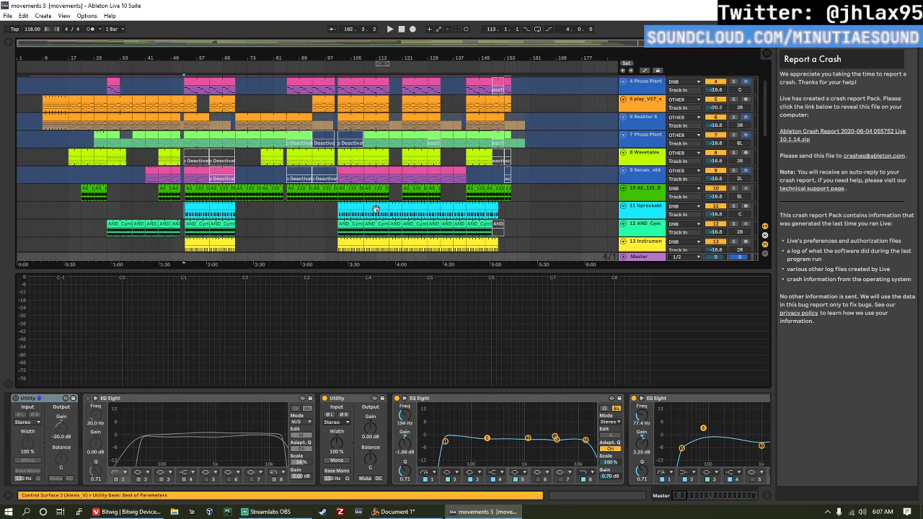
left_click_drag(303, 271, 303, 328)
Step: Look over the movements 3 tracks and place the insert marker at bar 5 on the 3 Operator track
scroll(146, 151, "down", 2)
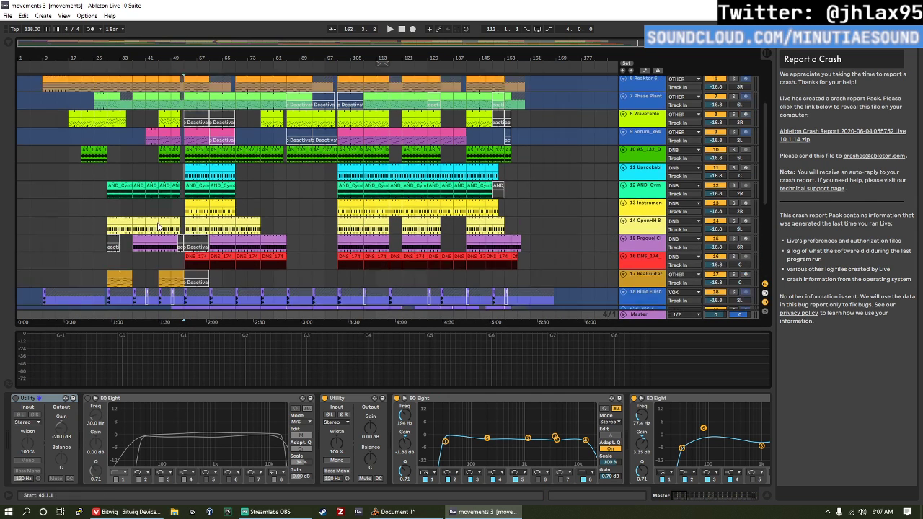
scroll(146, 152, "up", 4)
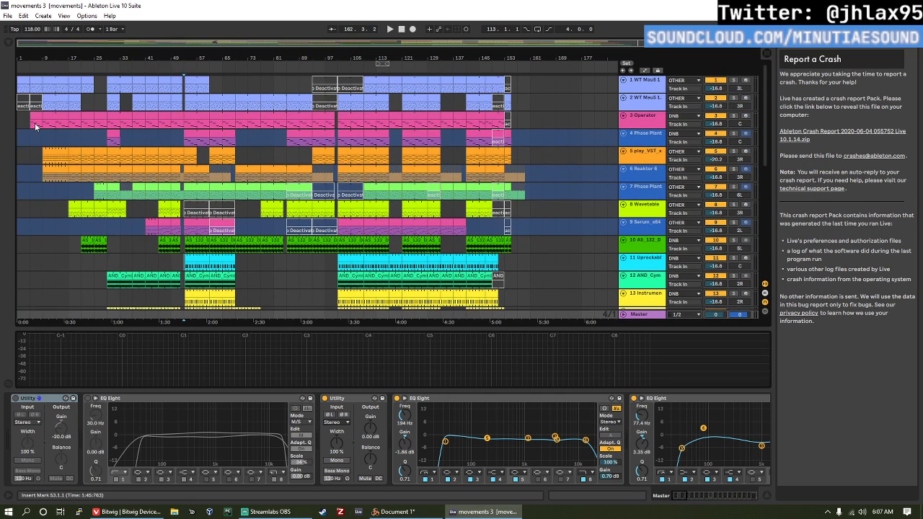
left_click(35, 124)
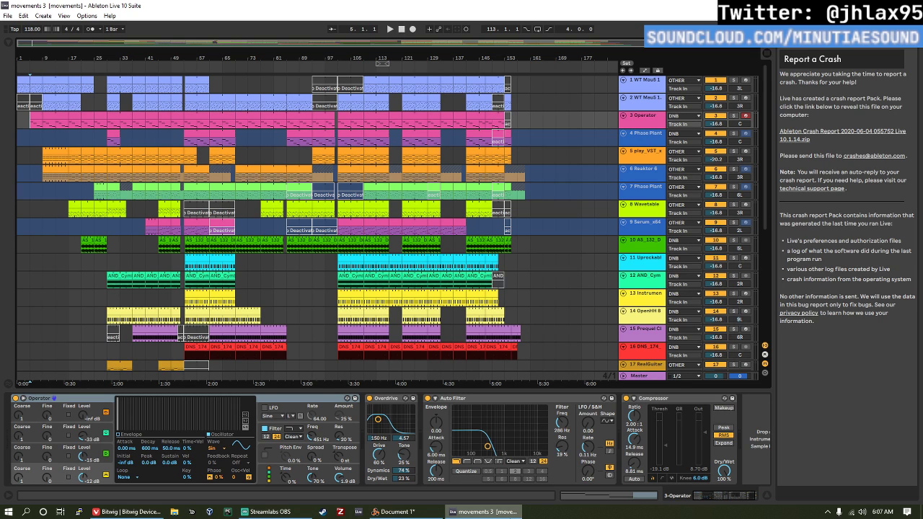
Step: Reset the movements 3 playback position to bar 1 and return to the Bitwig devices page in the browser to review its device lists
left_click(401, 28)
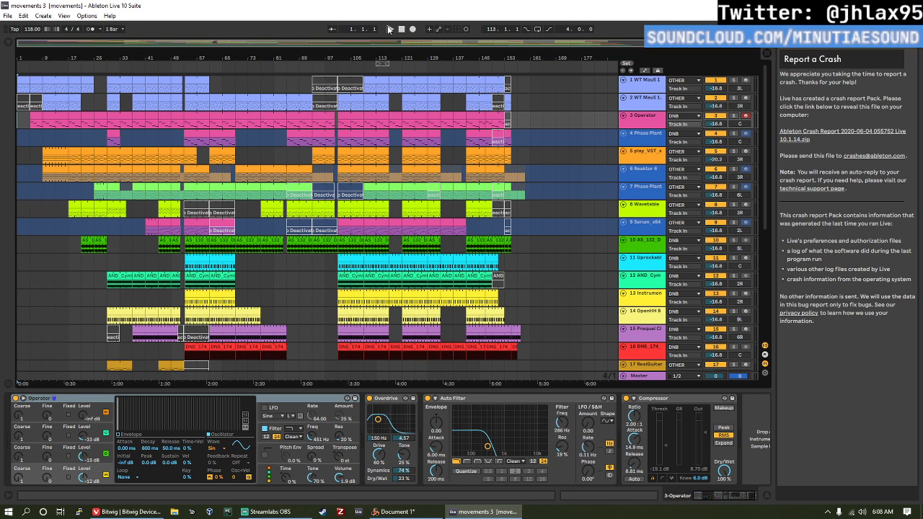
left_click(126, 511)
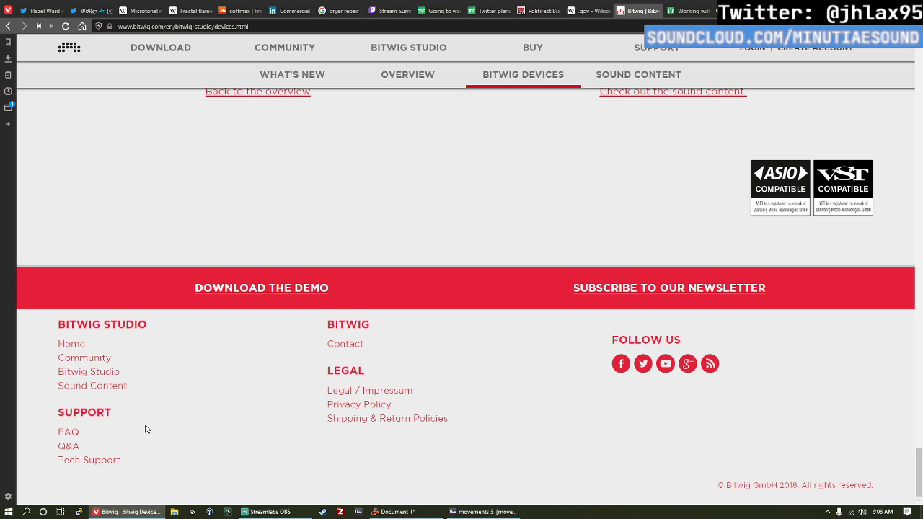
scroll(436, 149, "up", 5)
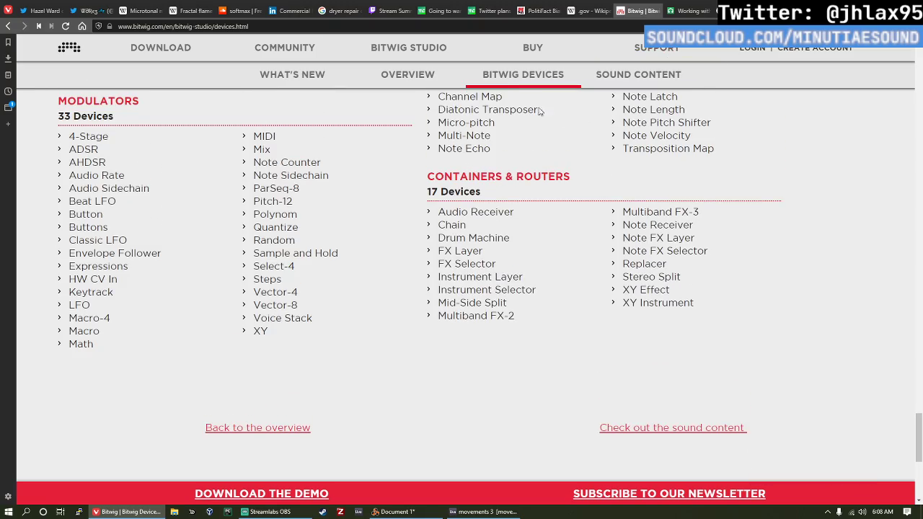
scroll(496, 109, "up", 3)
scroll(497, 115, "down", 4)
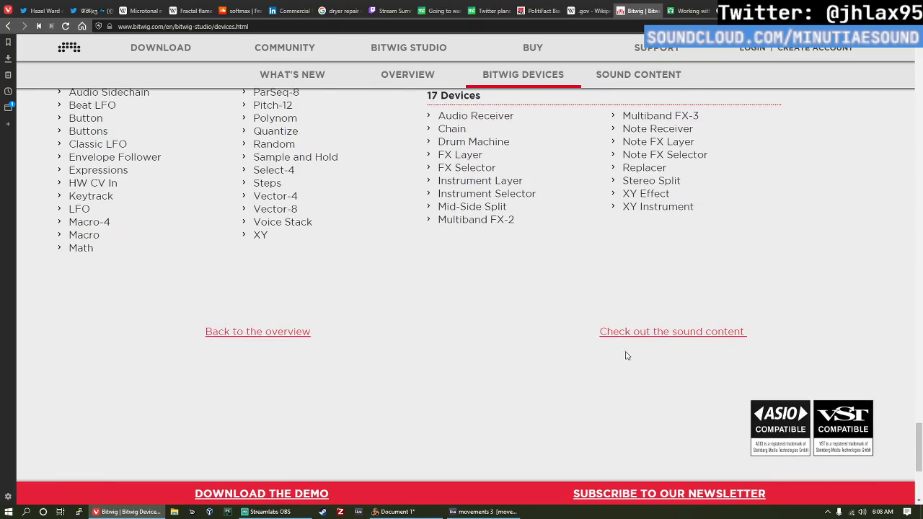
left_click(299, 339)
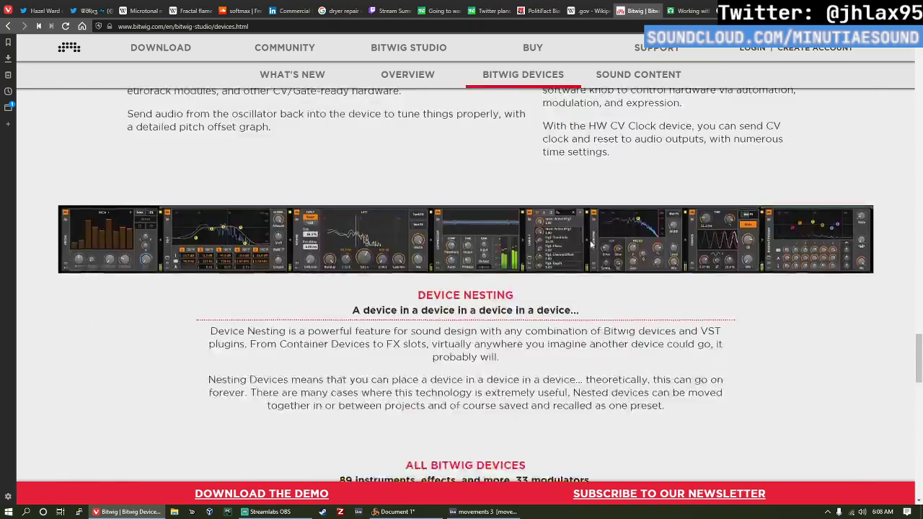
scroll(591, 244, "up", 10)
Step: Open Bitwig's support FAQ and read the system requirements, plug-in support, user guide and EDU license sections
left_click(657, 49)
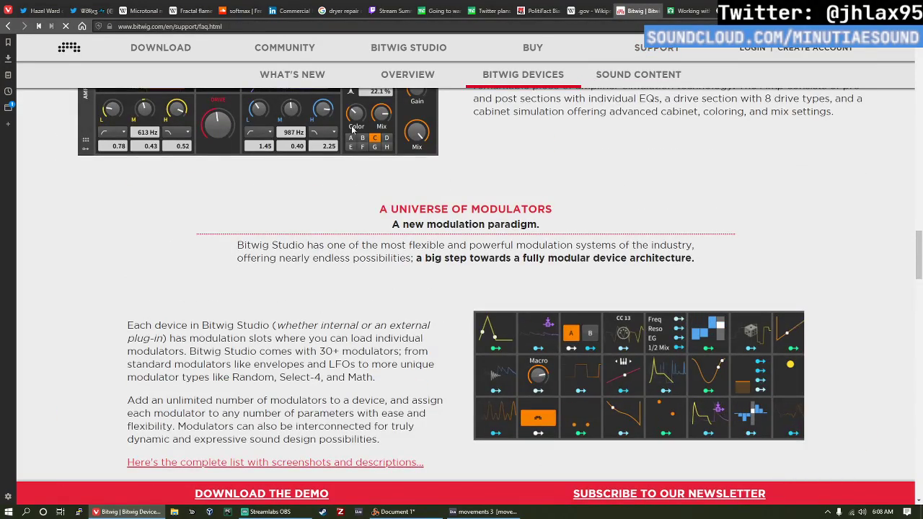
scroll(376, 165, "down", 1)
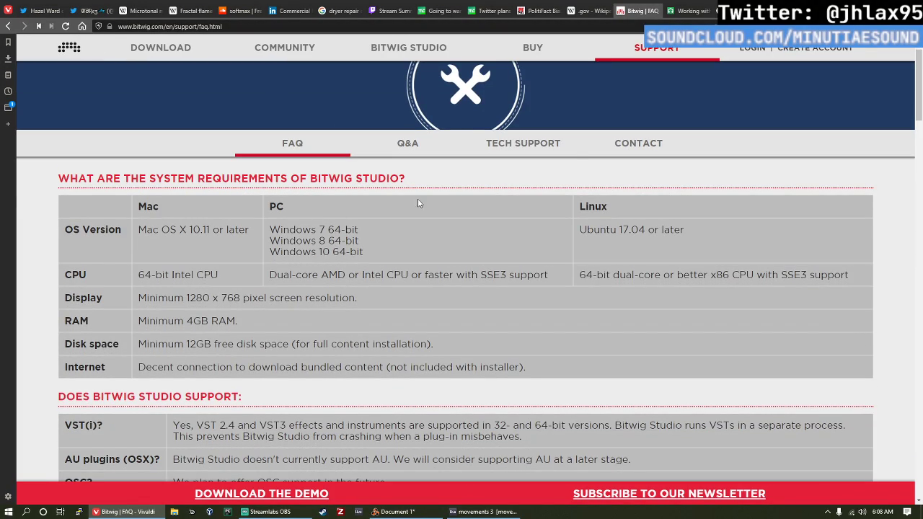
scroll(332, 188, "down", 3)
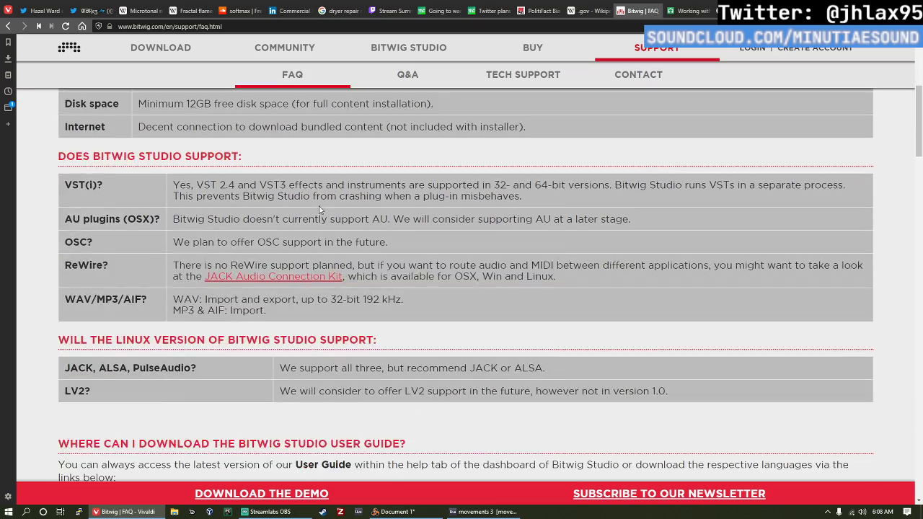
scroll(319, 209, "down", 5)
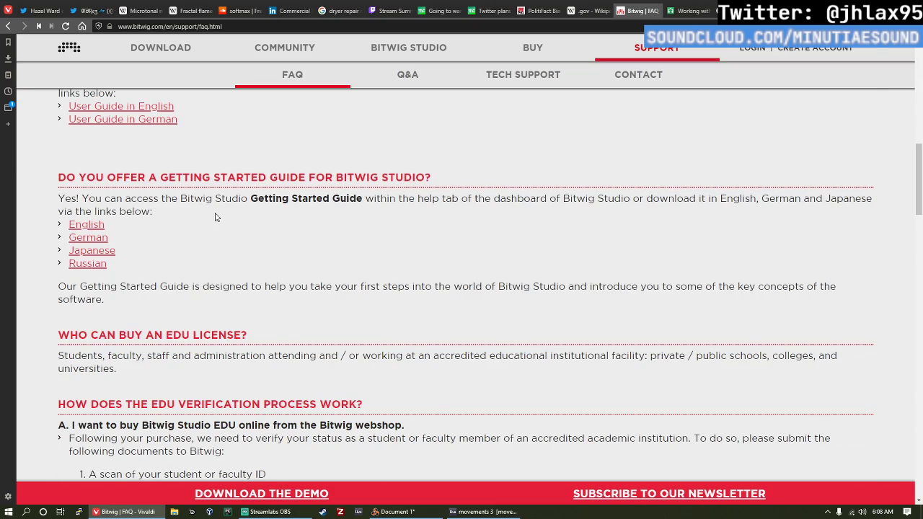
scroll(186, 271, "down", 1)
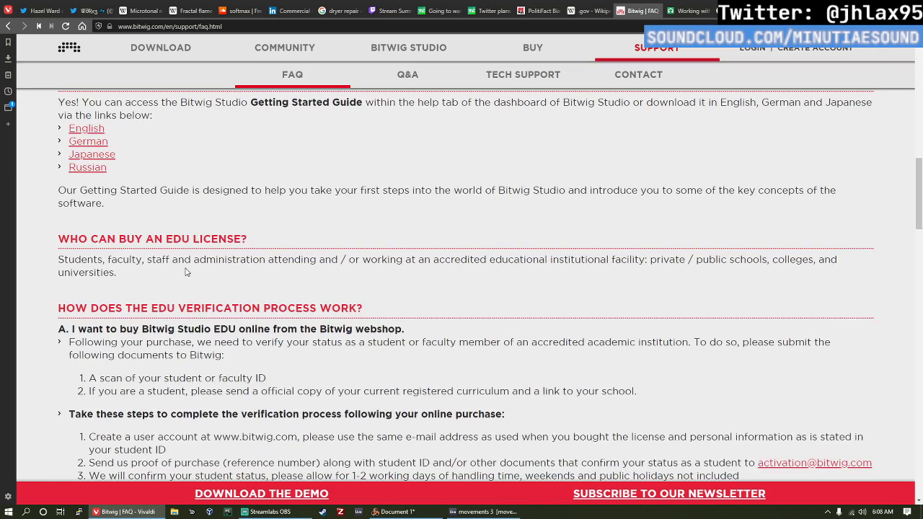
Step: Open the English Bitwig Studio Getting Started Guide in its own tab and examine the enlarged table of contents
scroll(185, 272, "up", 2)
key("ctrl+t")
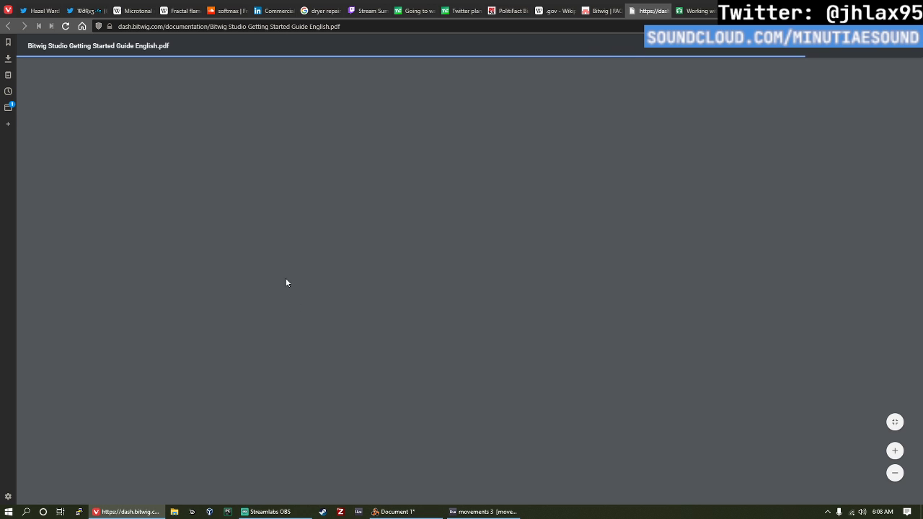
scroll(332, 324, "down", 8)
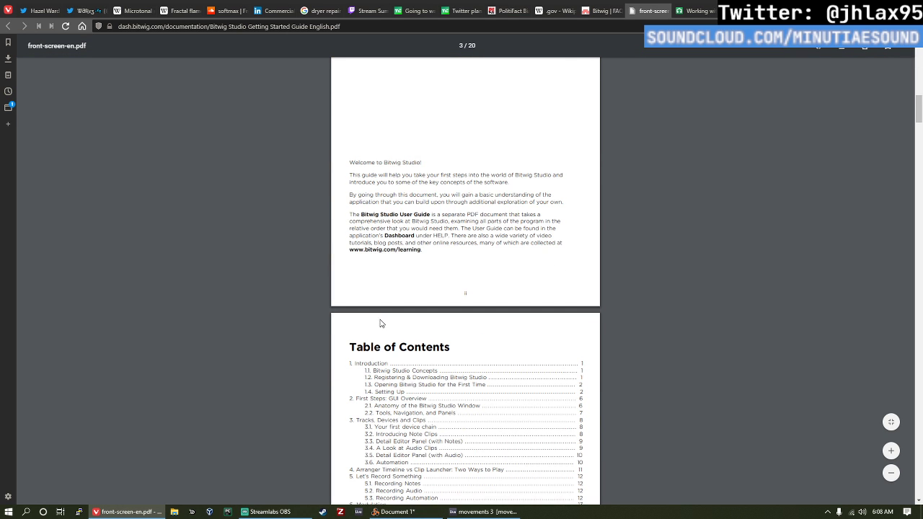
scroll(386, 318, "down", 2)
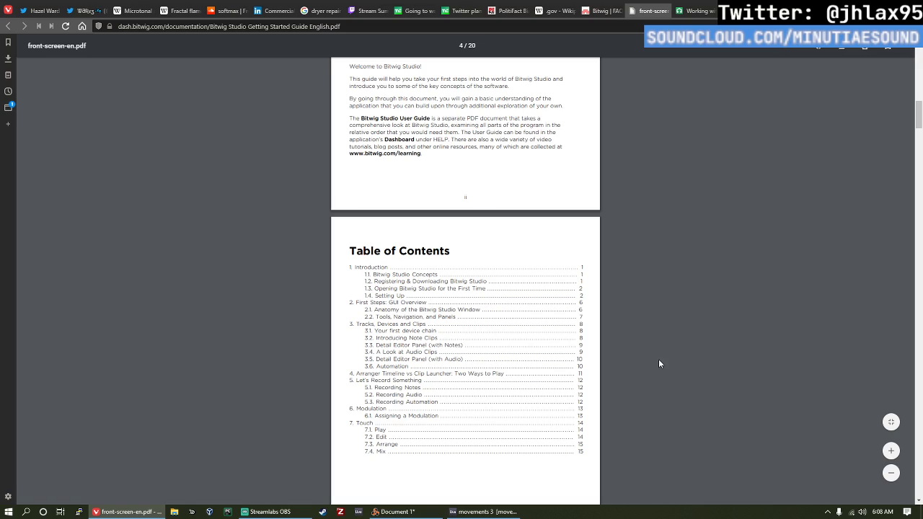
scroll(598, 445, "up", 3, "ctrl")
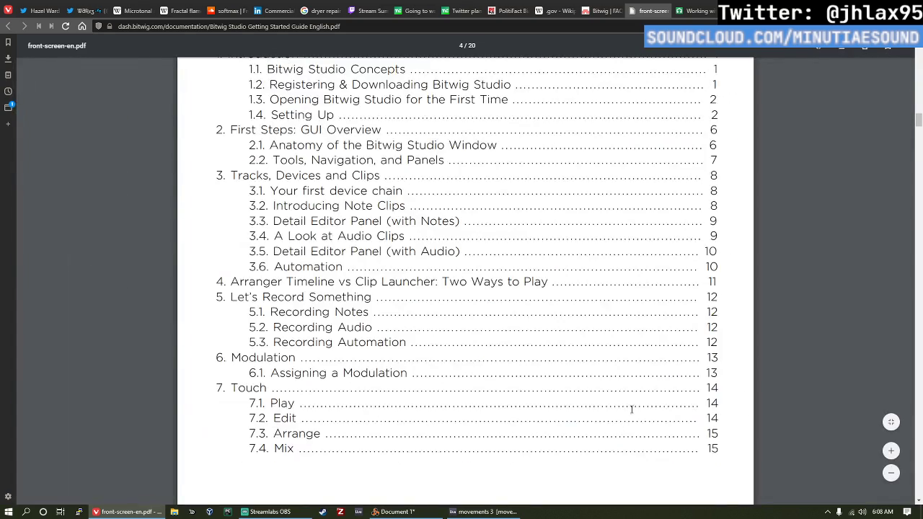
scroll(728, 299, "up", 4)
scroll(788, 281, "down", 2)
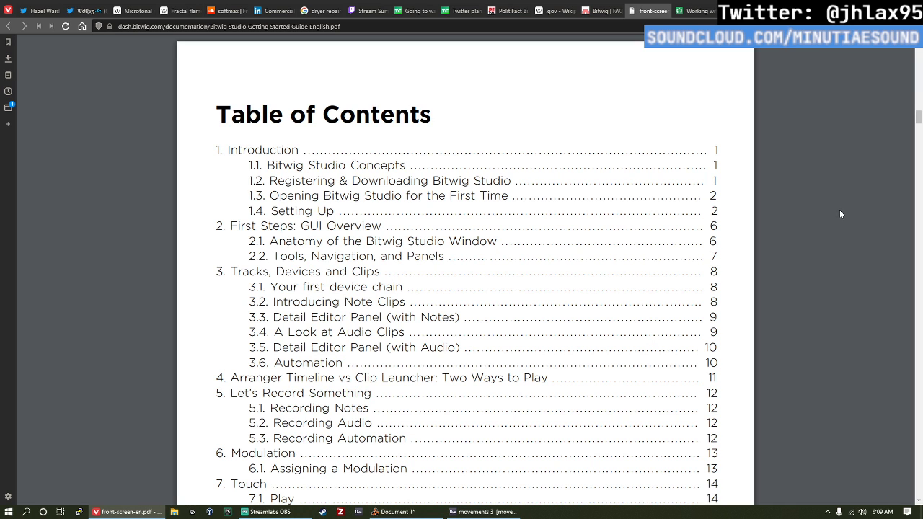
scroll(840, 200, "down", 1)
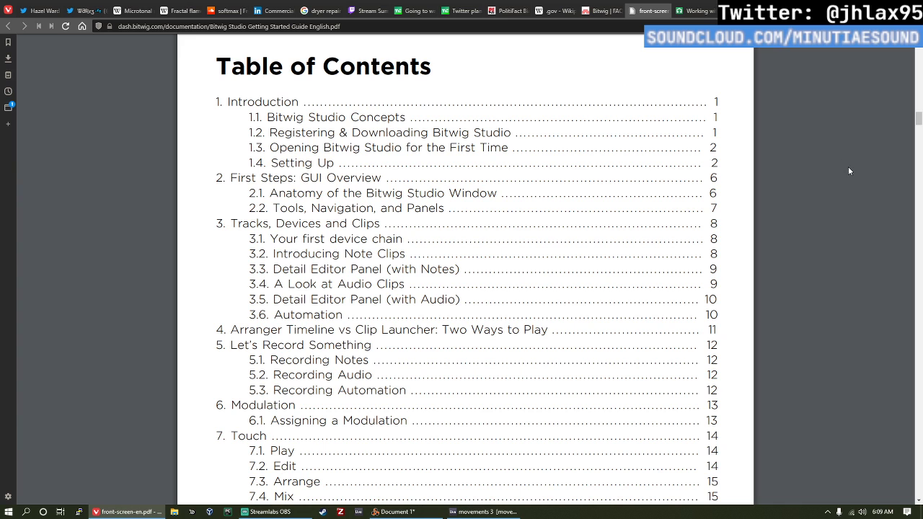
scroll(684, 170, "up", 1)
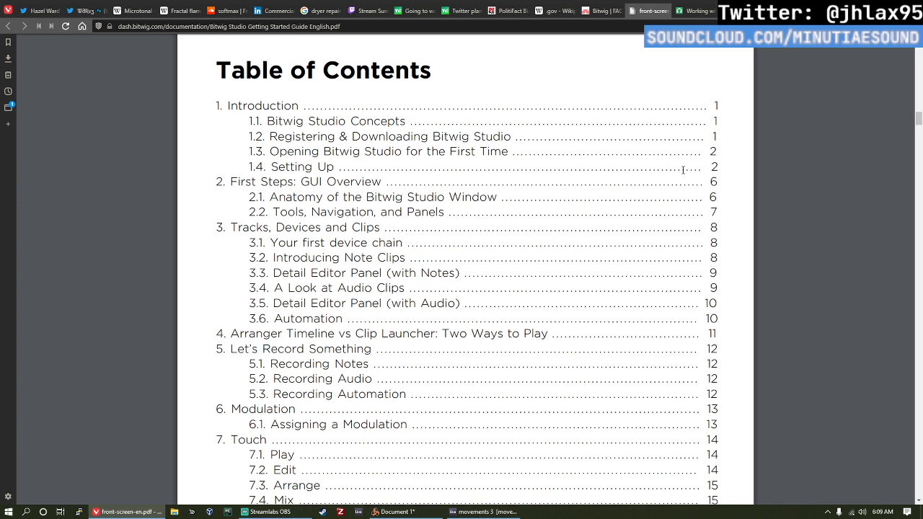
scroll(684, 170, "down", 1)
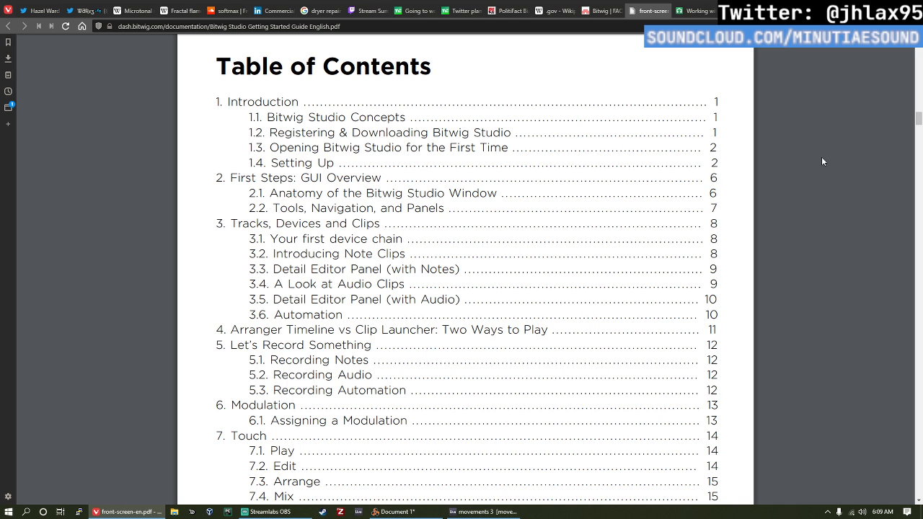
scroll(821, 162, "down", 1)
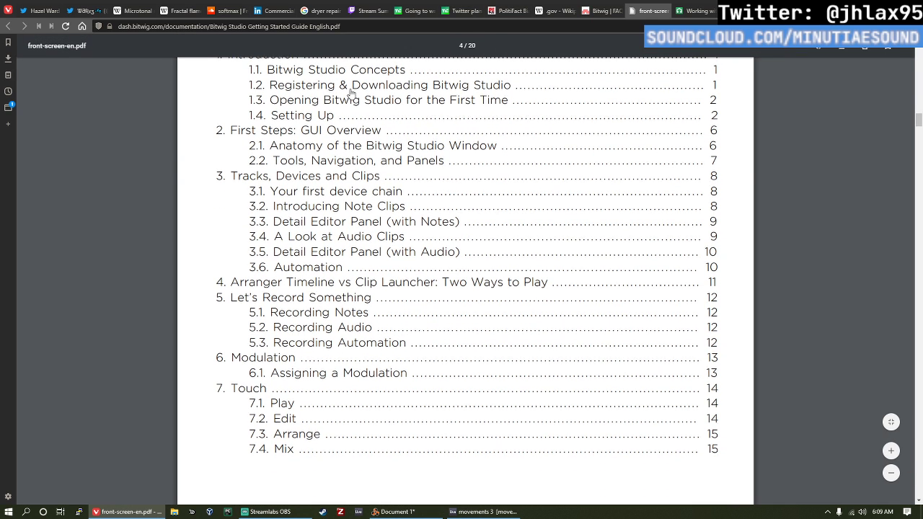
scroll(351, 92, "up", 1)
Step: Go to section 1.1, Bitwig Studio Concepts, in the guide and read on through registering and downloading
left_click(341, 119)
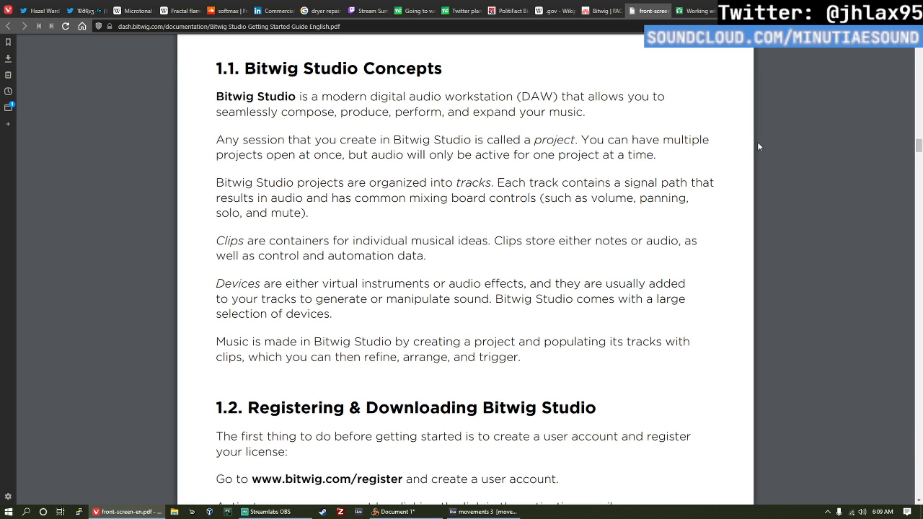
scroll(808, 147, "down", 1)
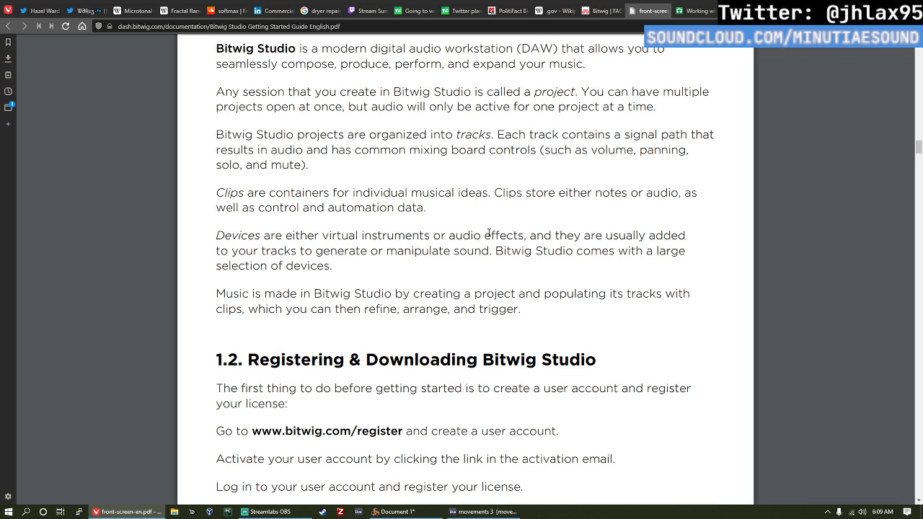
scroll(493, 235, "down", 3)
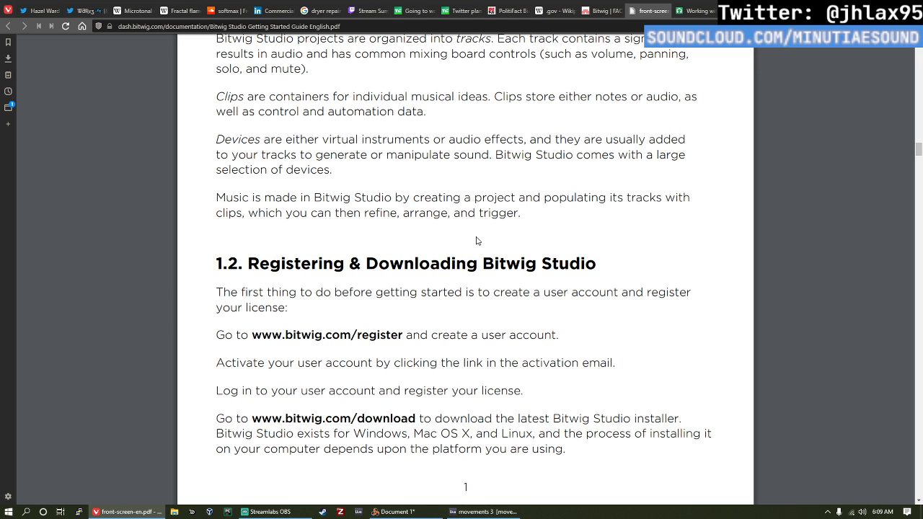
scroll(544, 224, "down", 8)
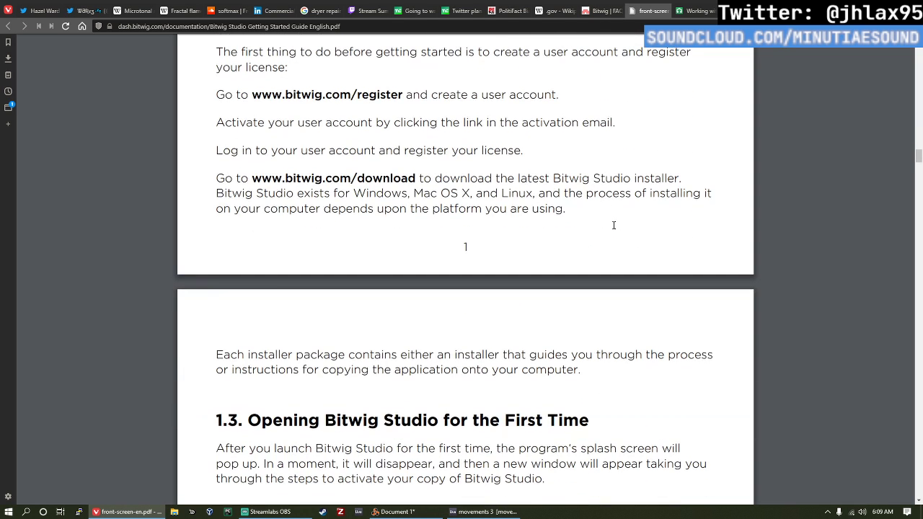
Step: Read section 1.3 on opening Bitwig Studio for the first time, including its authorization options and the start of Setting Up
scroll(613, 225, "down", 3)
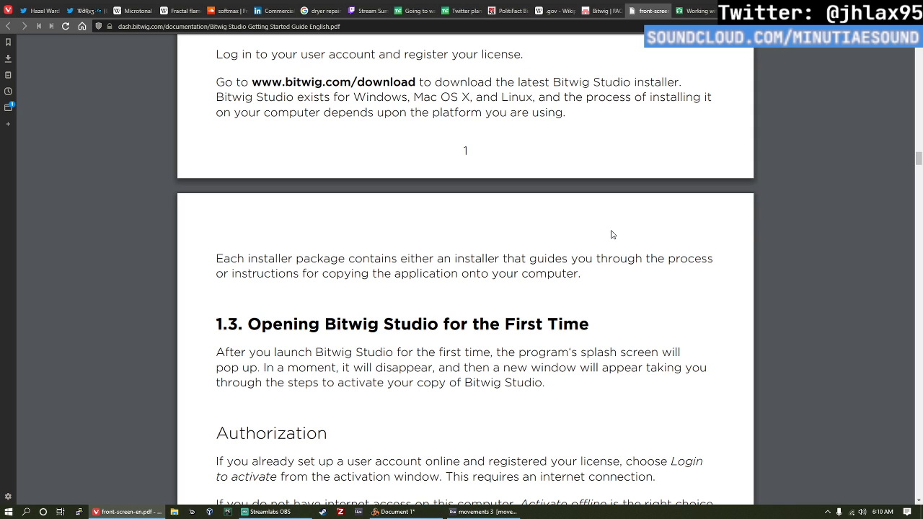
scroll(612, 234, "down", 3)
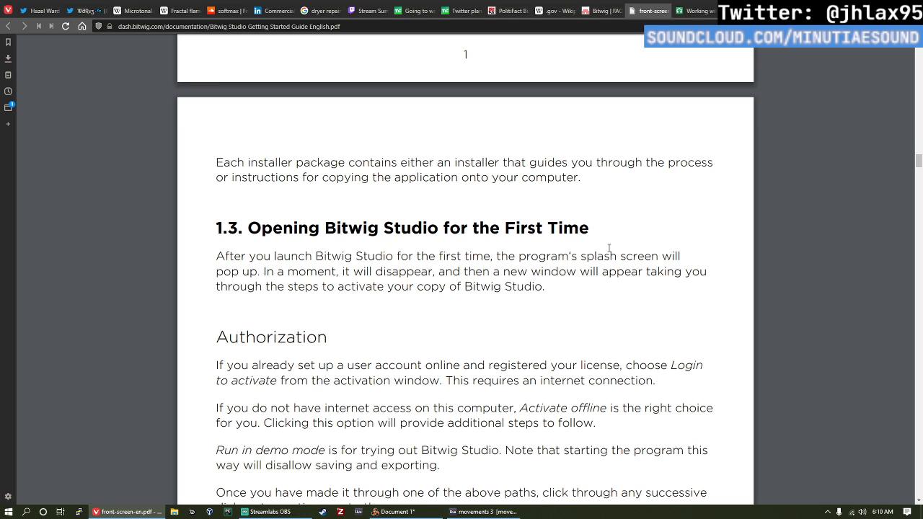
scroll(609, 248, "down", 2)
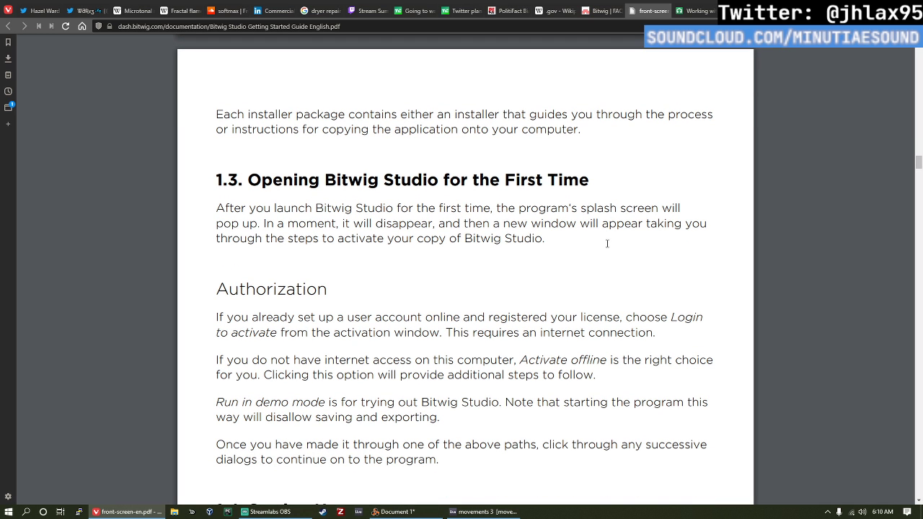
scroll(677, 214, "down", 2)
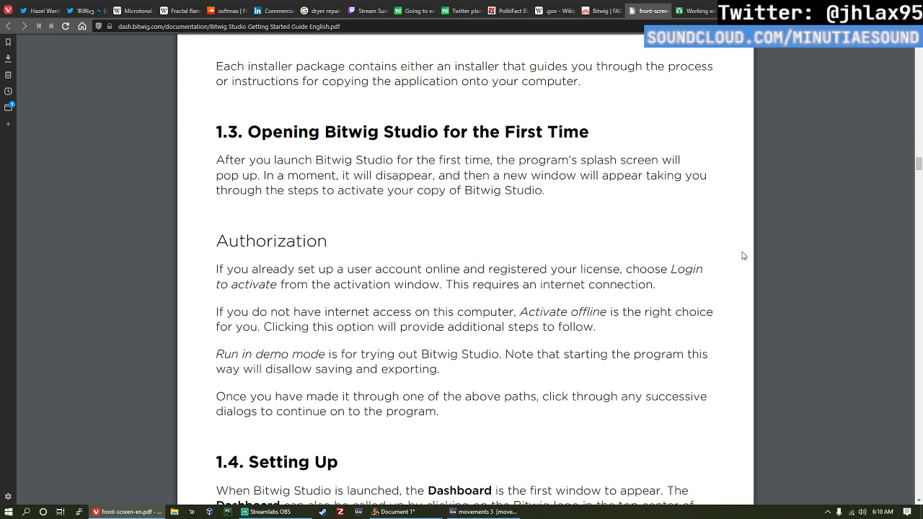
scroll(758, 257, "down", 2)
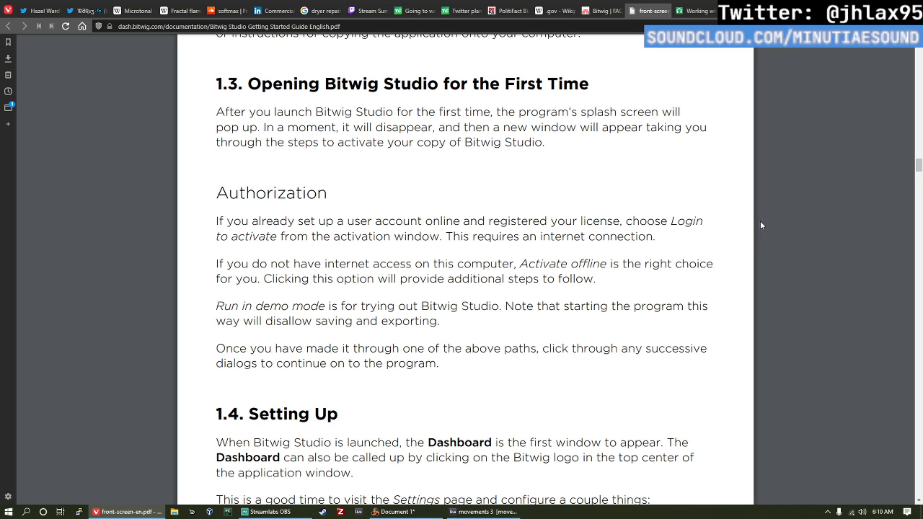
scroll(761, 226, "down", 2)
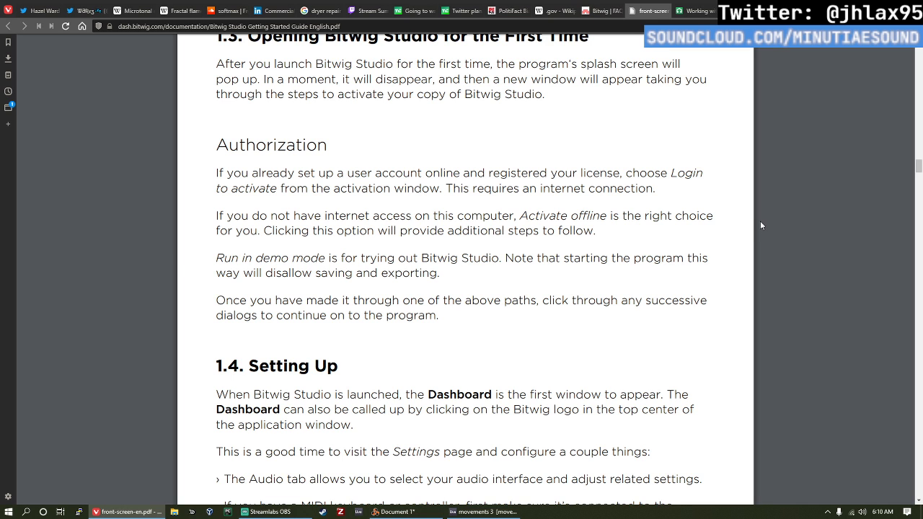
scroll(761, 225, "up", 1)
scroll(761, 225, "down", 1)
Step: Examine the guide's Bitwig Studio 2 interface illustration and find the start of chapter 2, First Steps: GUI Overview
scroll(761, 225, "down", 15)
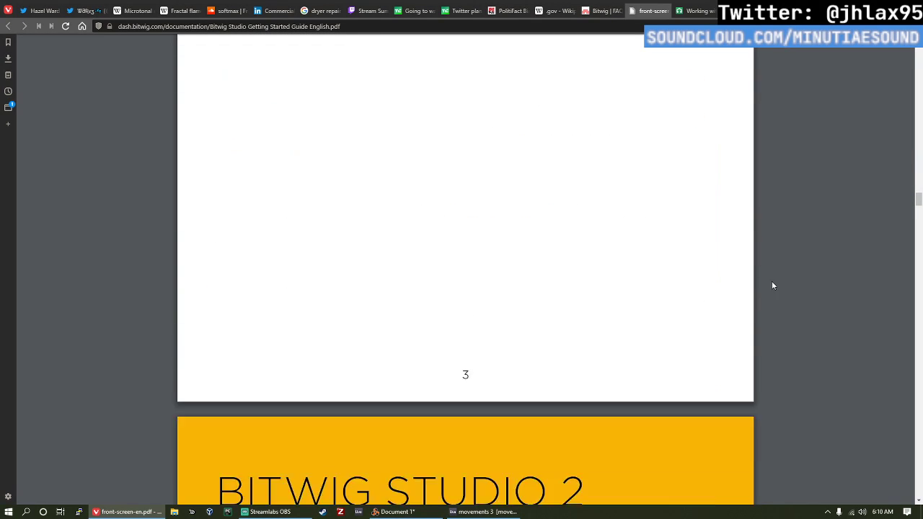
scroll(769, 265, "down", 9)
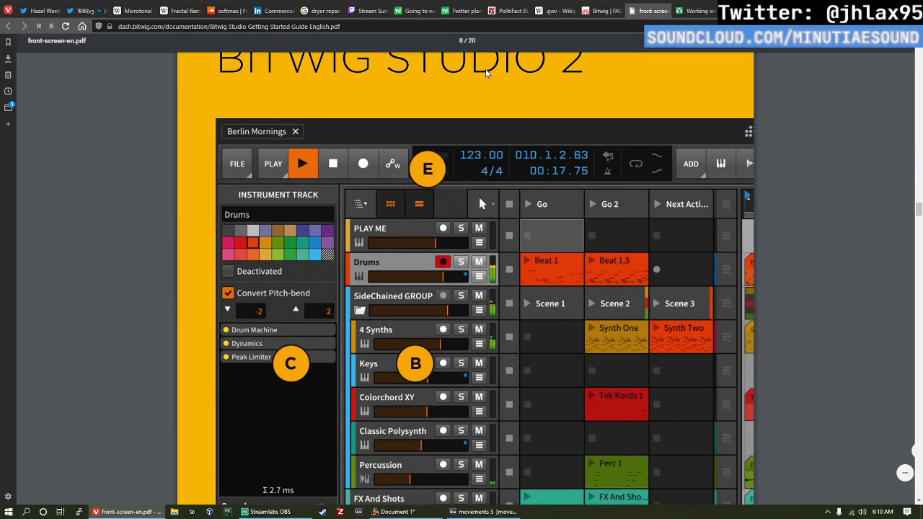
scroll(706, 186, "up", 2)
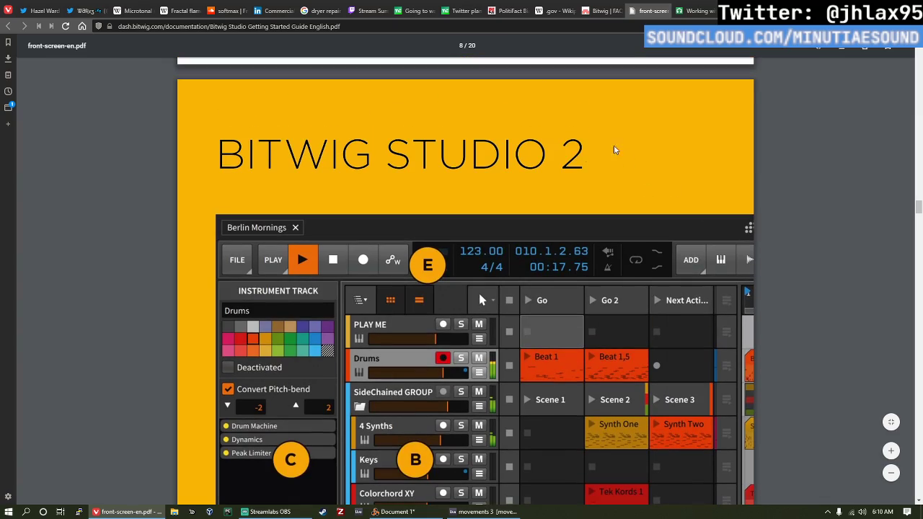
scroll(638, 179, "down", 12)
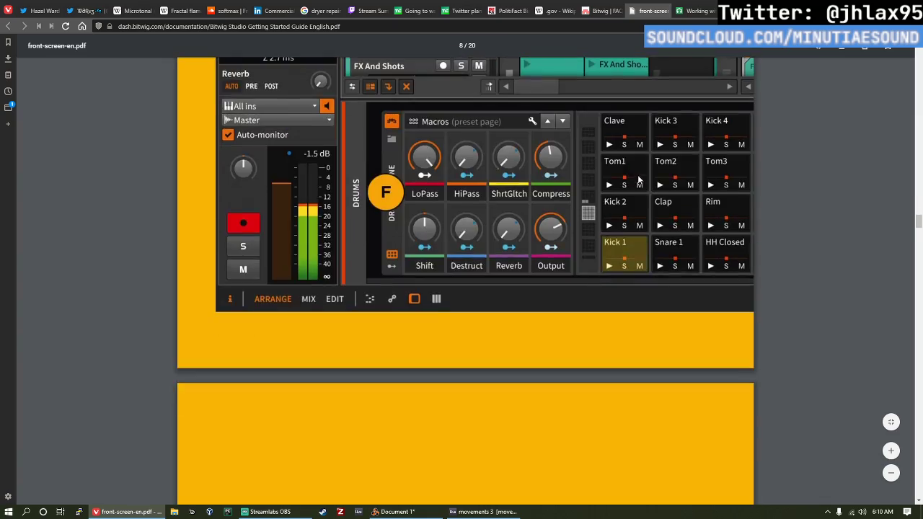
scroll(638, 180, "down", 5)
scroll(794, 181, "down", 10)
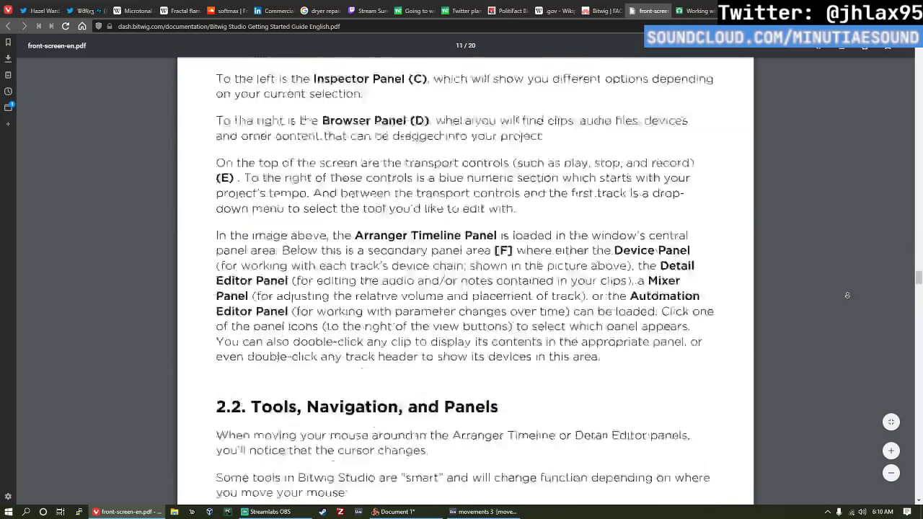
scroll(834, 279, "up", 3)
scroll(831, 274, "up", 8)
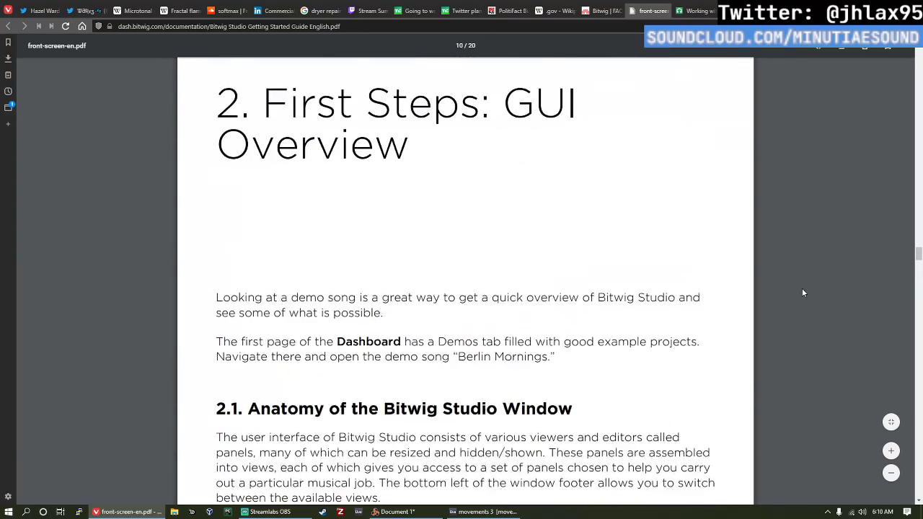
Step: Close the Getting Started Guide after section 2.1 and open the English Bitwig Studio User Guide from the support FAQ
scroll(514, 210, "down", 4)
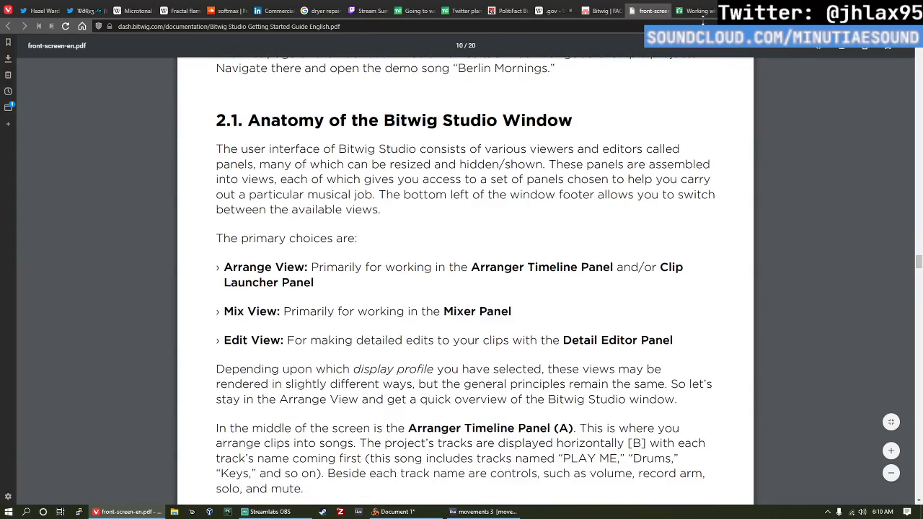
left_click(664, 10)
scroll(396, 229, "down", 3)
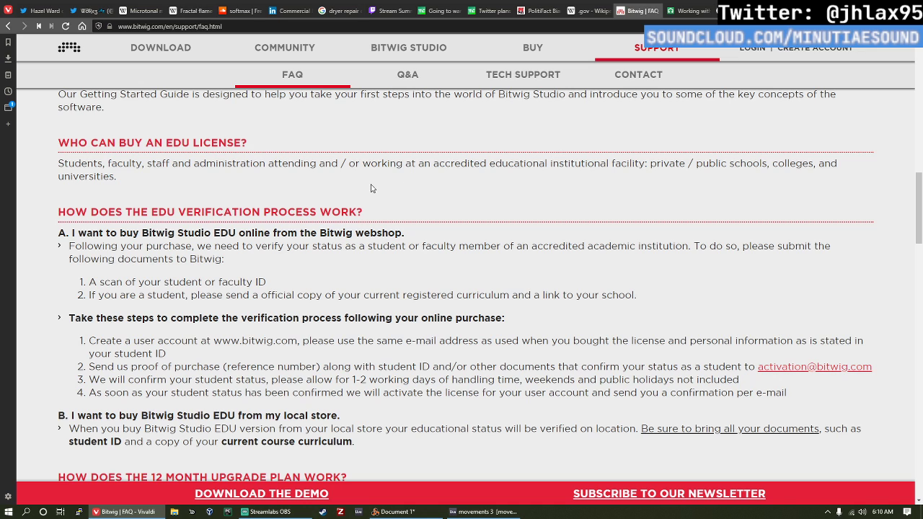
scroll(373, 189, "down", 1)
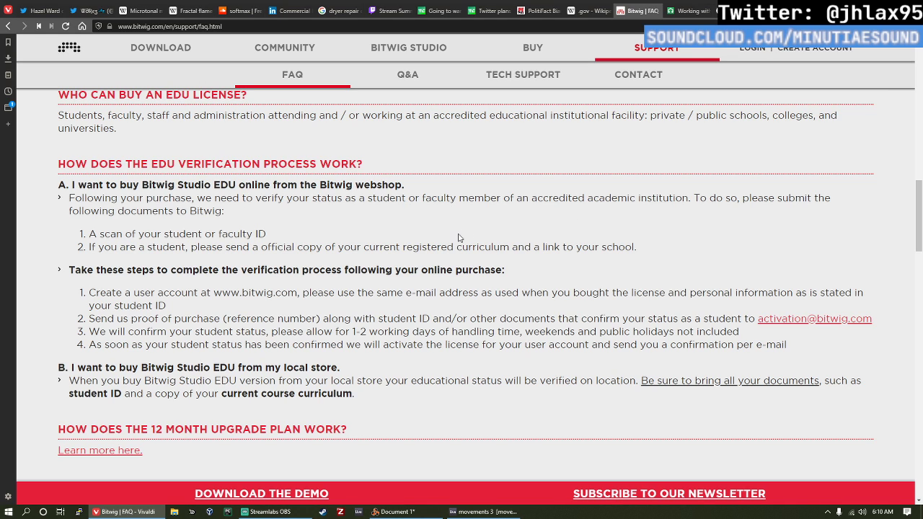
scroll(459, 237, "up", 4)
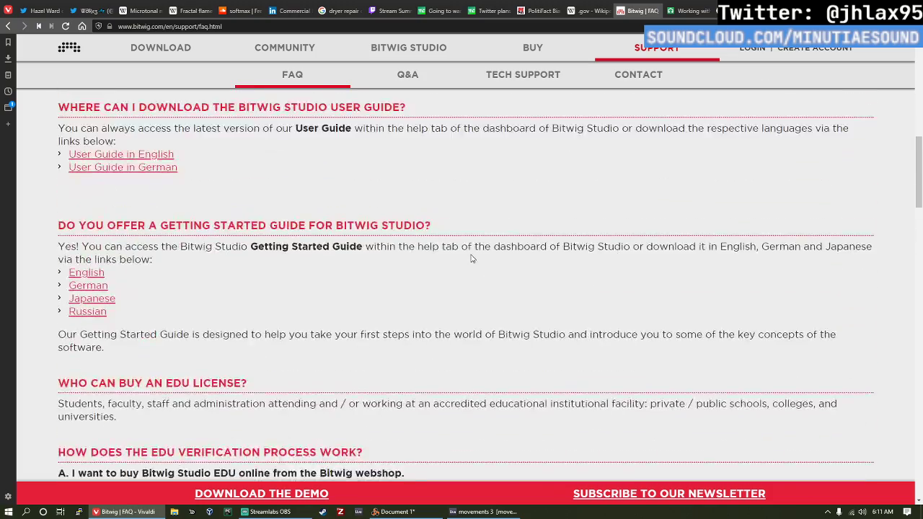
scroll(473, 258, "up", 2)
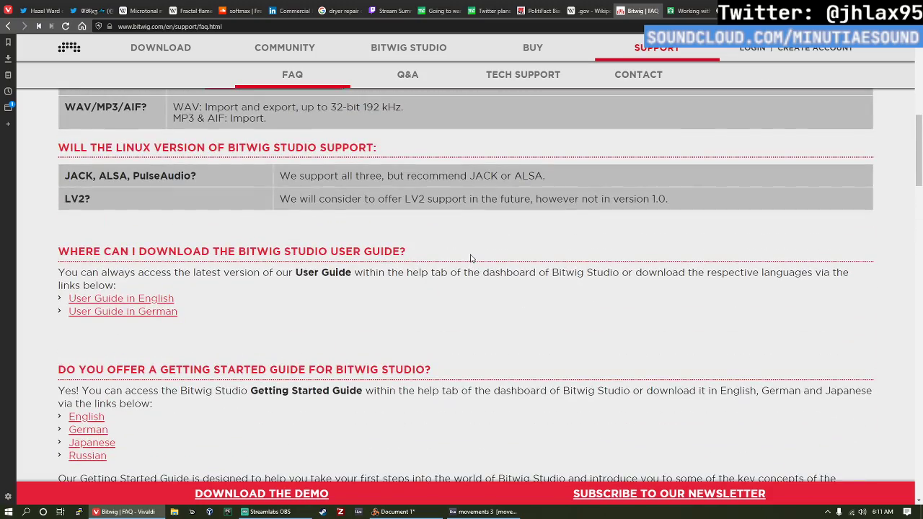
left_click(90, 298)
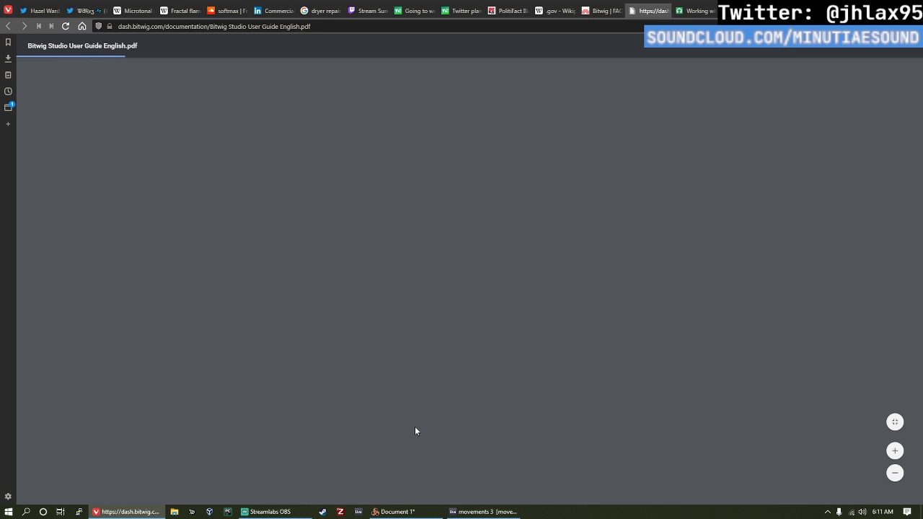
Step: Switch to Reason, look over the device rack, save the song as 338 and close Reason
mouse_move(401, 510)
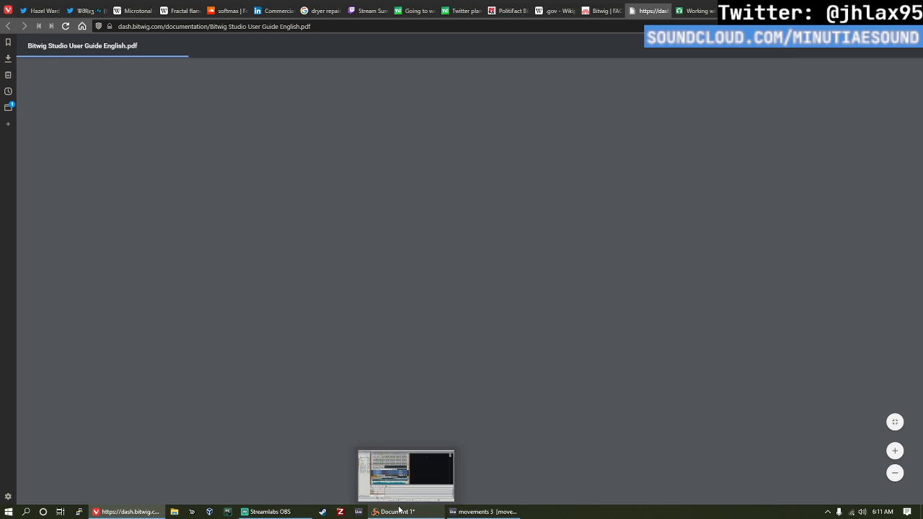
left_click(417, 496)
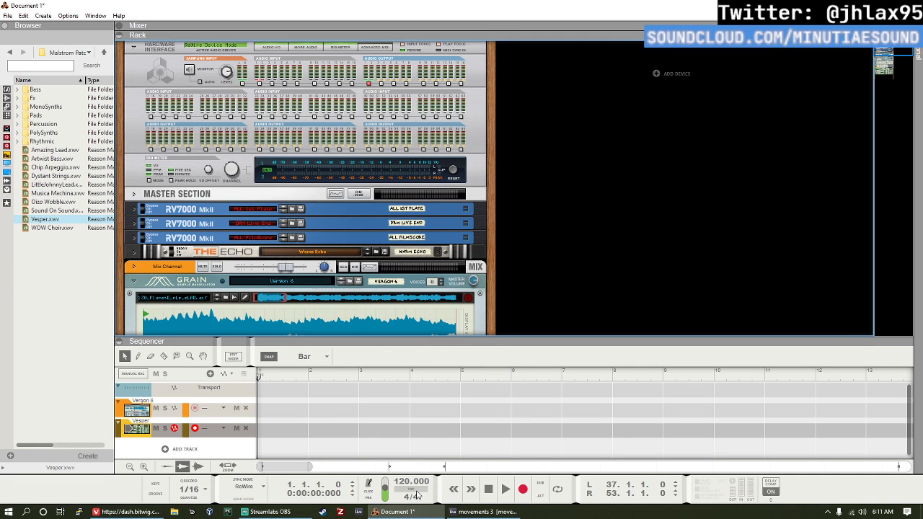
scroll(345, 262, "down", 6)
scroll(344, 263, "down", 8)
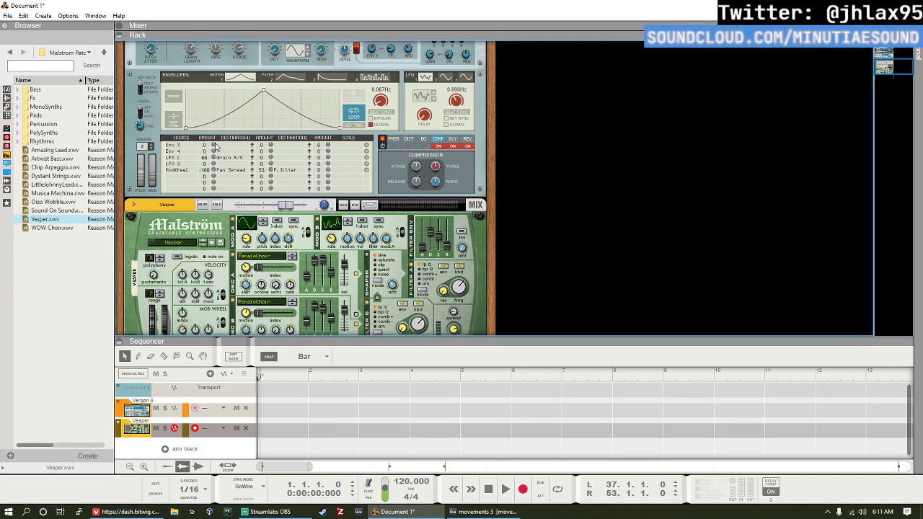
scroll(194, 115, "up", 7)
scroll(196, 105, "up", 4)
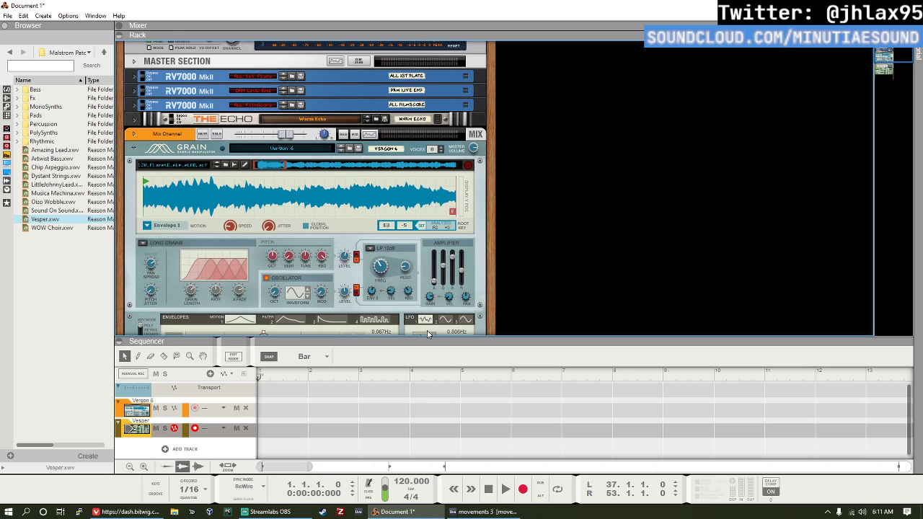
key("ctrl+s")
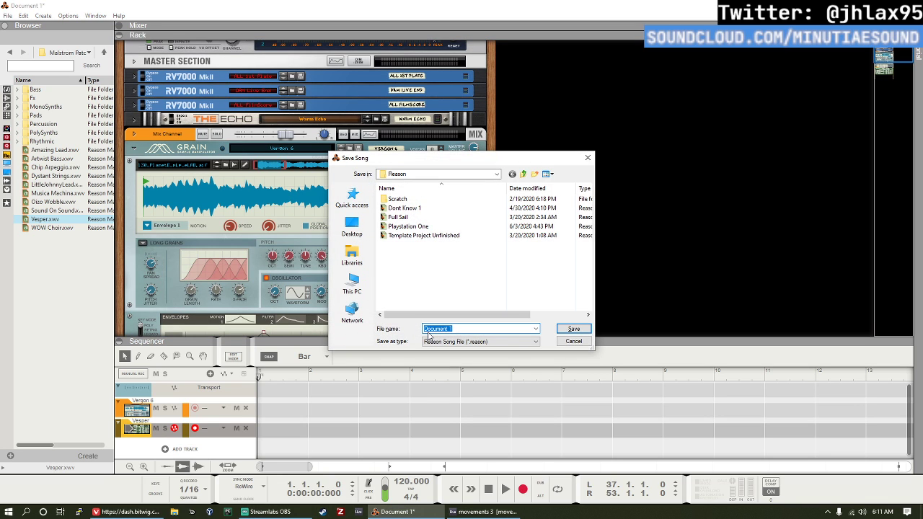
type("338")
key("Return")
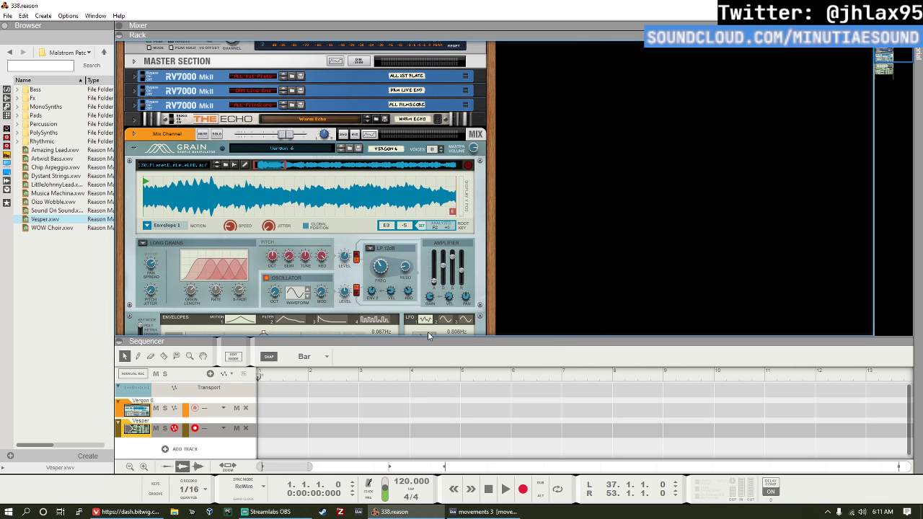
key("alt+Tab")
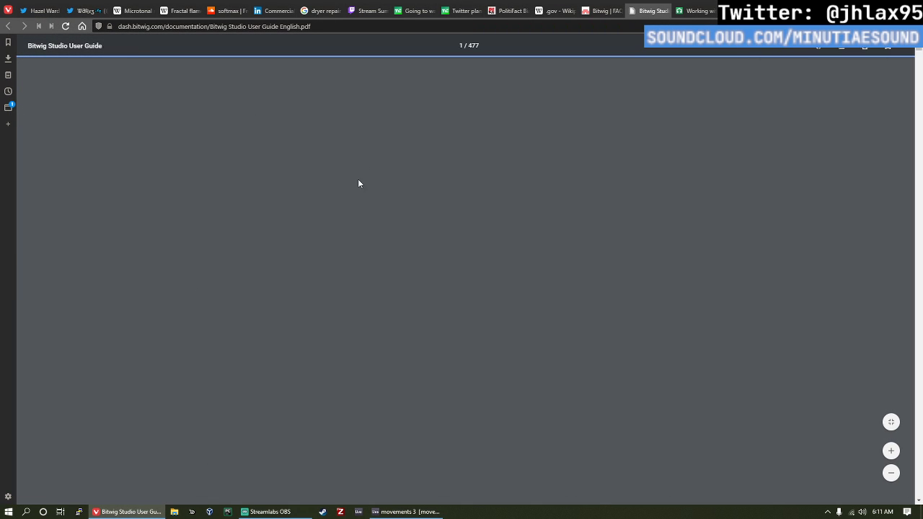
Step: Enlarge the pages of the Bitwig Studio User Guide and find the start of its table of contents
scroll(392, 193, "down", 5)
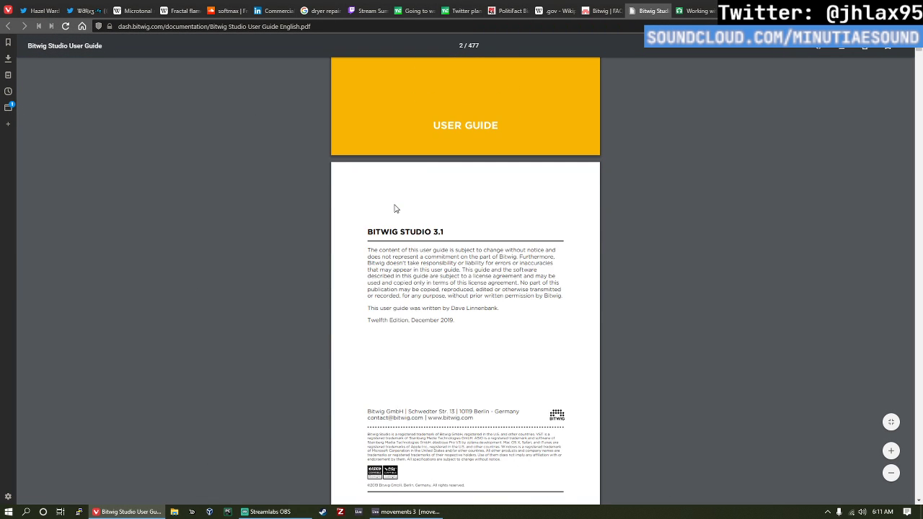
scroll(431, 220, "up", 5)
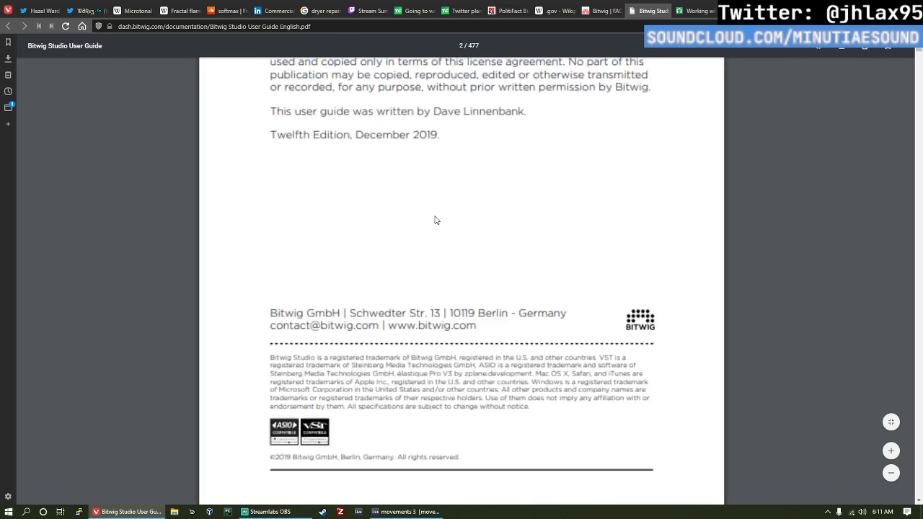
scroll(440, 218, "down", 5)
scroll(454, 215, "up", 6)
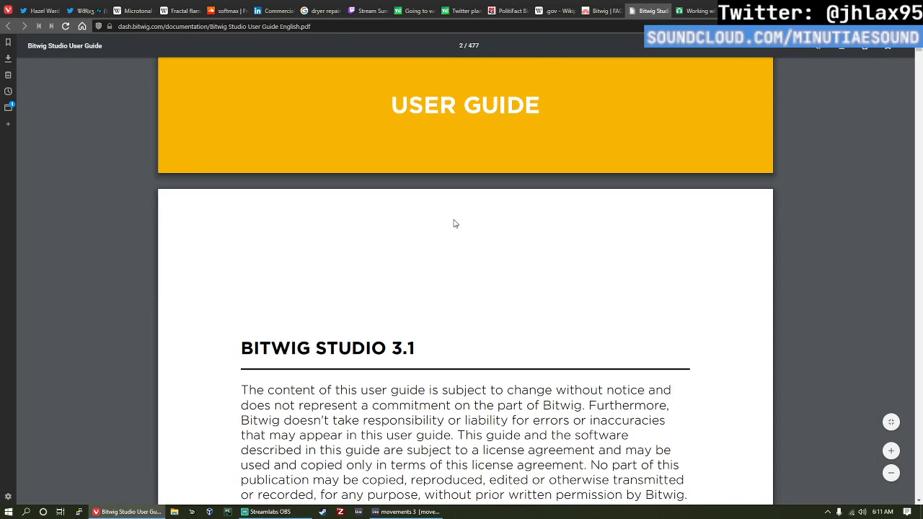
scroll(466, 212, "up", 5)
scroll(478, 220, "down", 10)
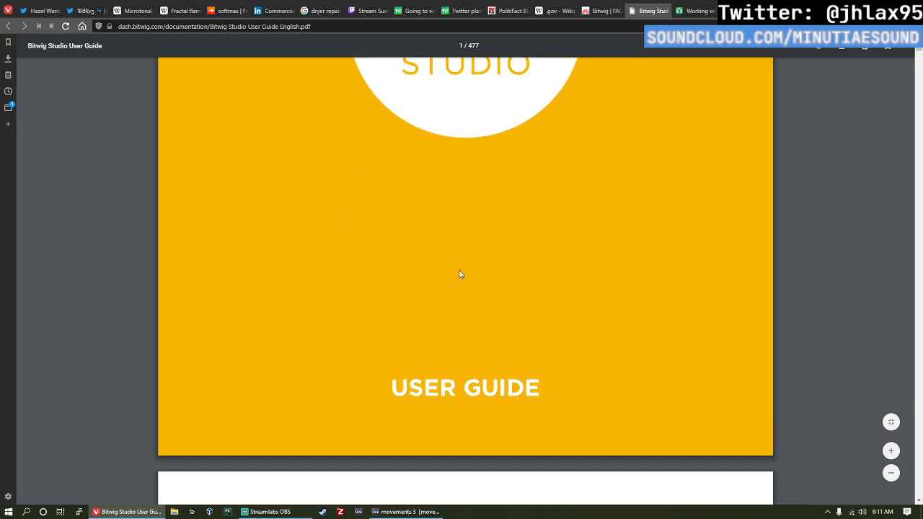
scroll(455, 270, "down", 8)
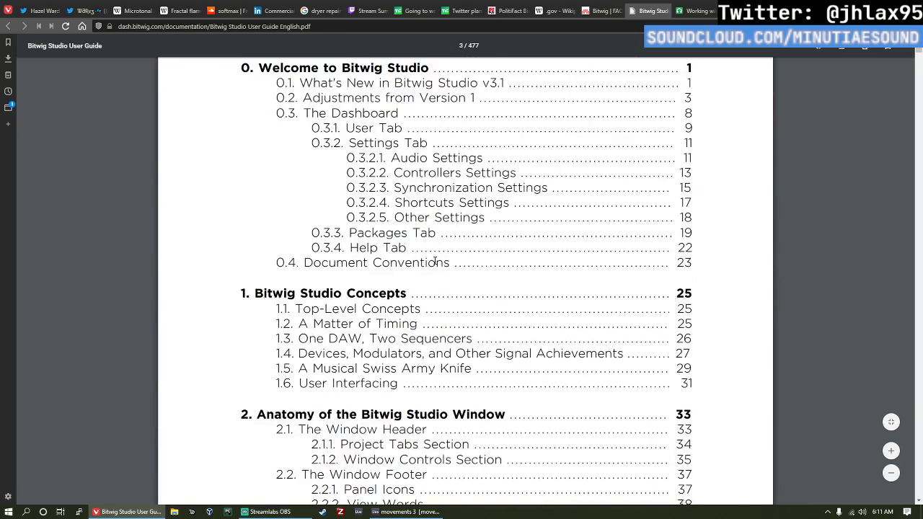
scroll(790, 229, "down", 2)
scroll(786, 228, "up", 5)
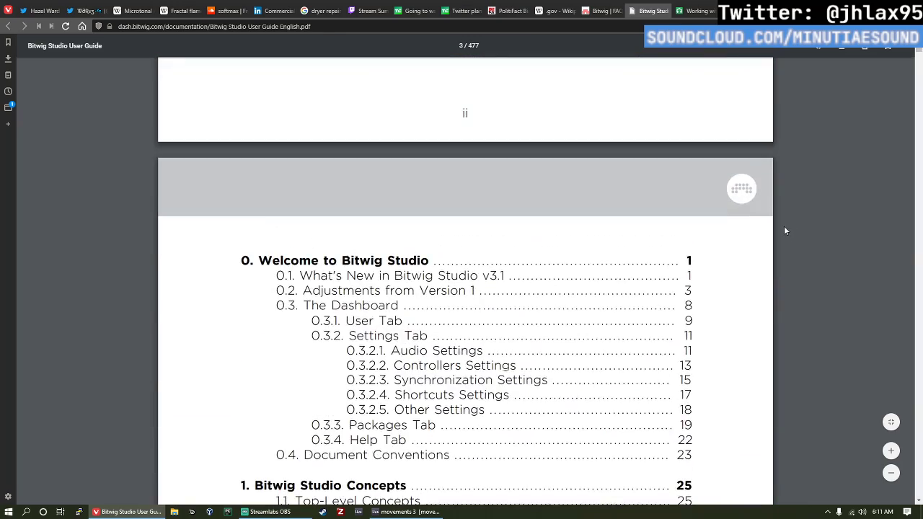
Step: Examine the table of contents from chapter 0, Welcome to Bitwig Studio, through chapter 2, Anatomy of the Bitwig Studio Window
scroll(707, 202, "down", 1)
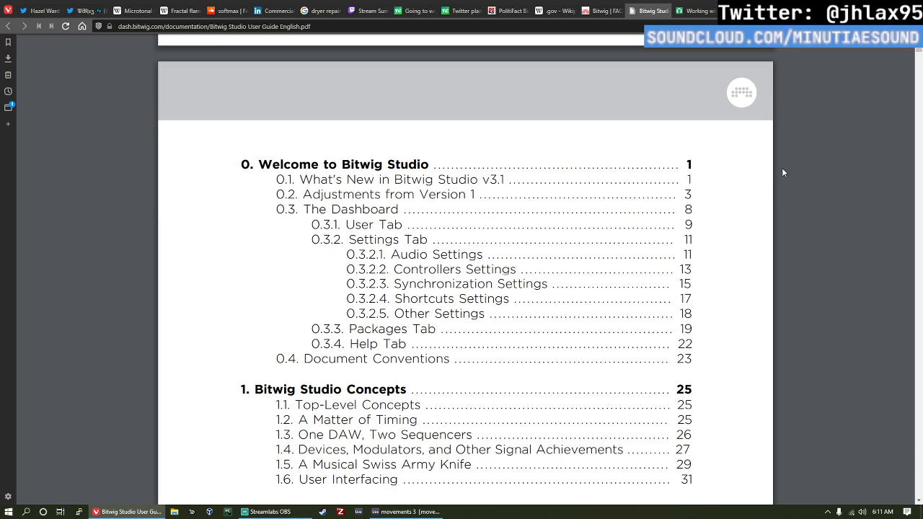
scroll(782, 173, "down", 1)
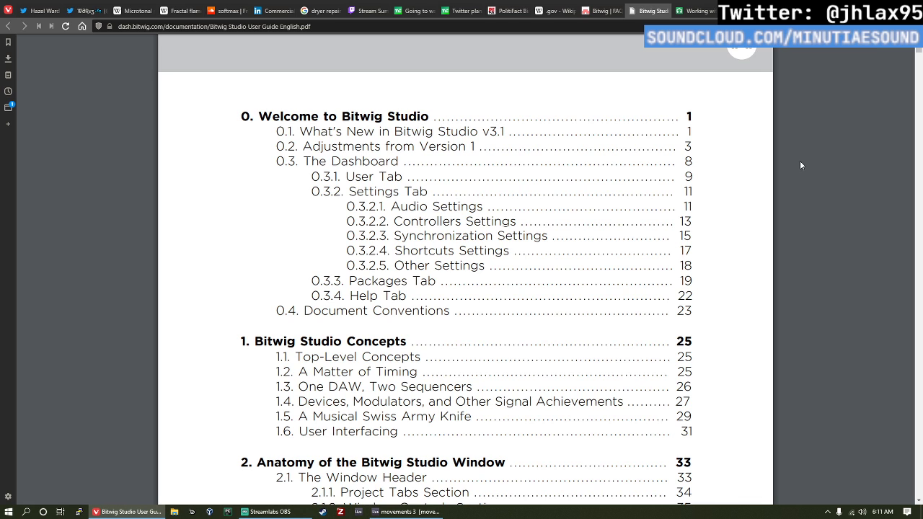
scroll(800, 165, "down", 1)
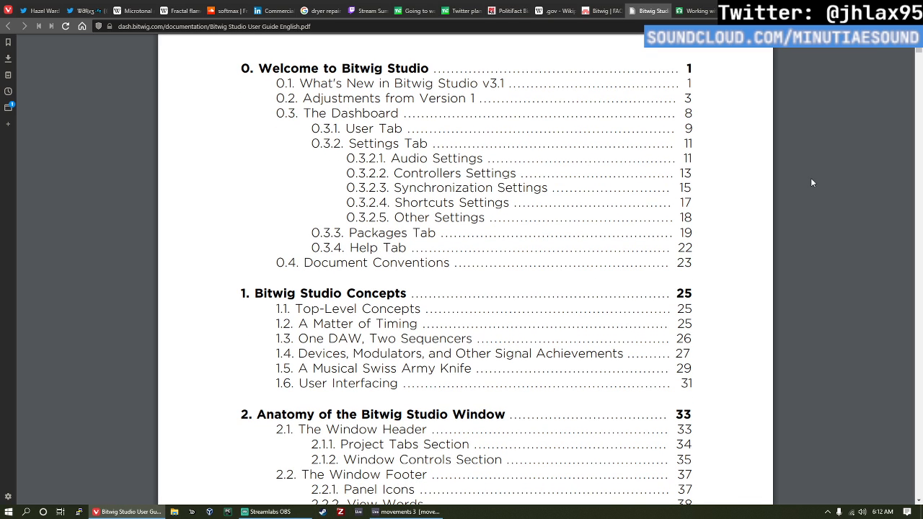
scroll(814, 184, "down", 2)
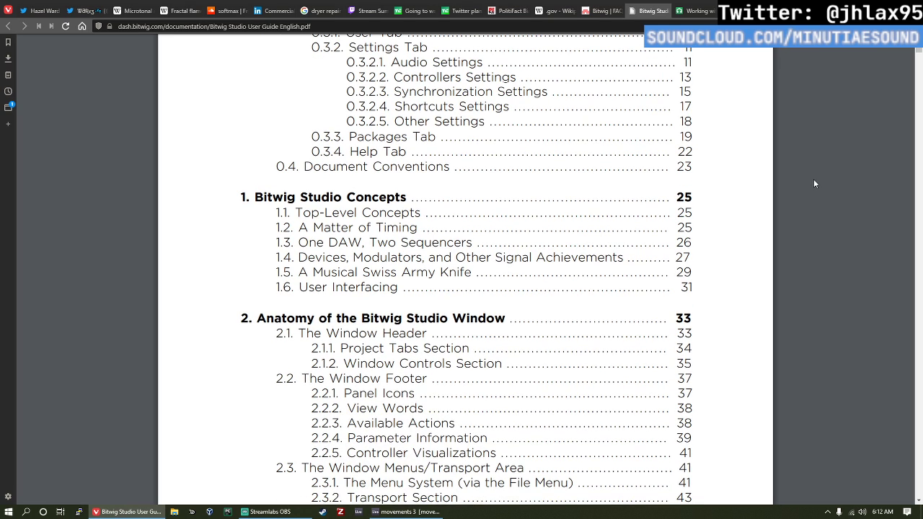
scroll(814, 184, "up", 2)
scroll(814, 184, "down", 2)
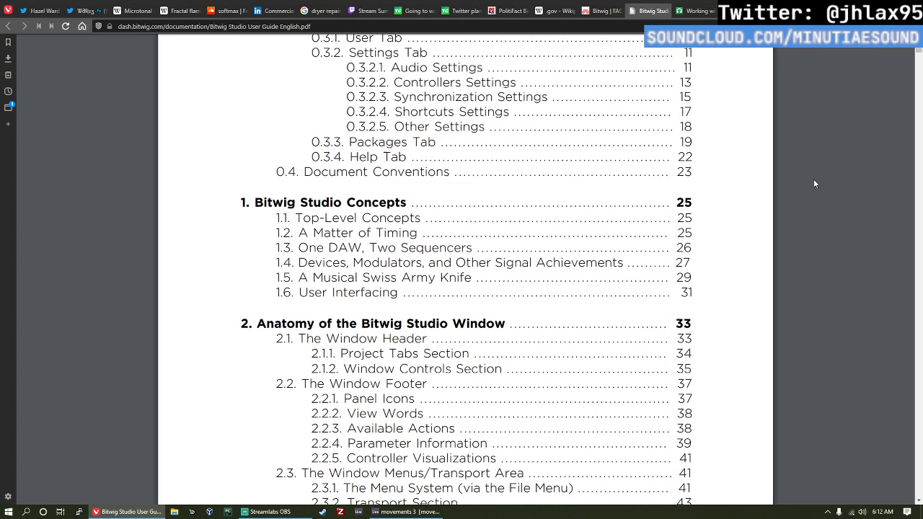
scroll(802, 204, "down", 1)
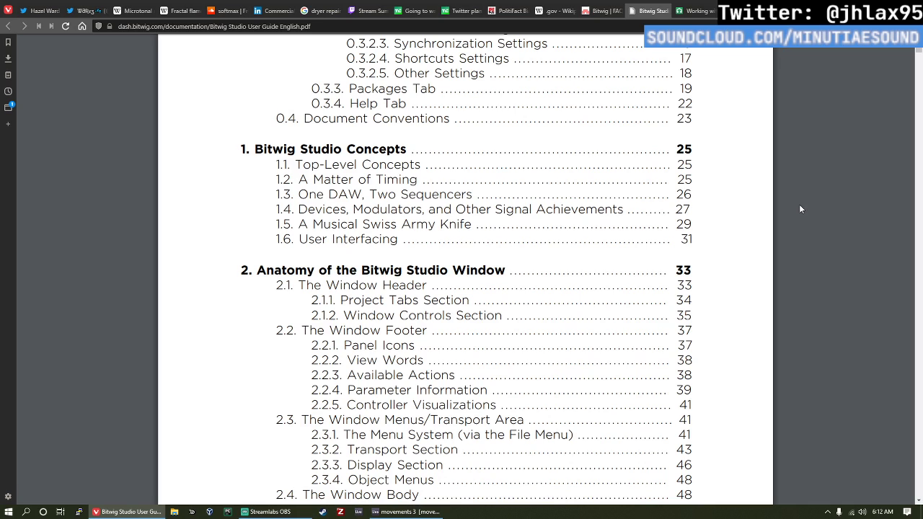
scroll(799, 209, "down", 2)
scroll(793, 213, "up", 6)
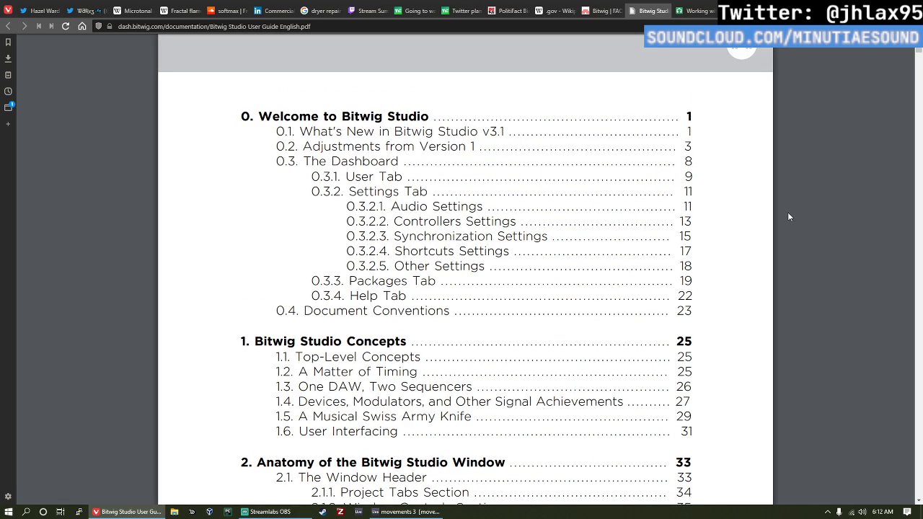
scroll(789, 213, "down", 2)
scroll(793, 200, "up", 2)
scroll(784, 205, "down", 1)
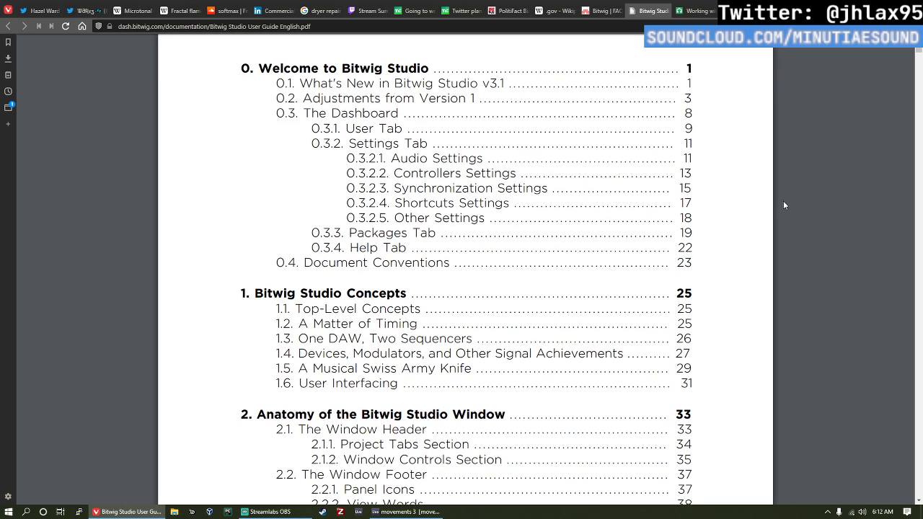
scroll(825, 196, "down", 1)
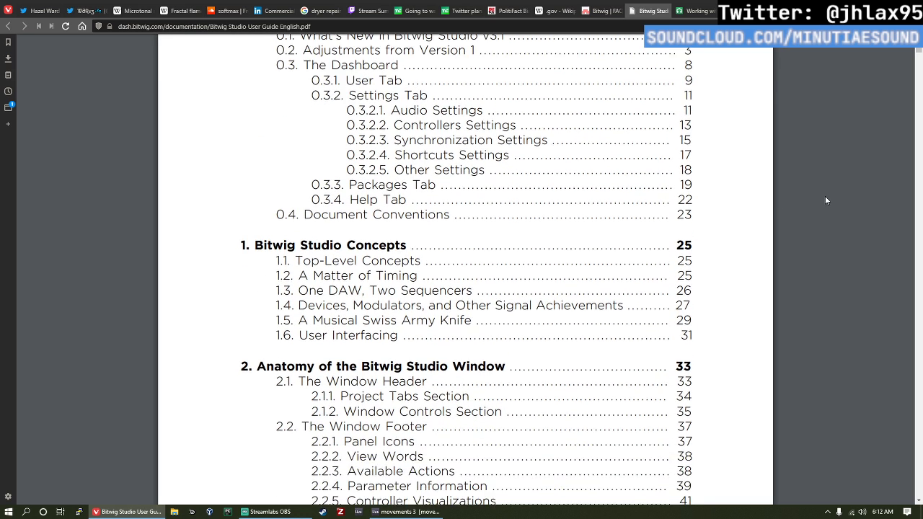
scroll(825, 195, "up", 1)
scroll(827, 201, "down", 1)
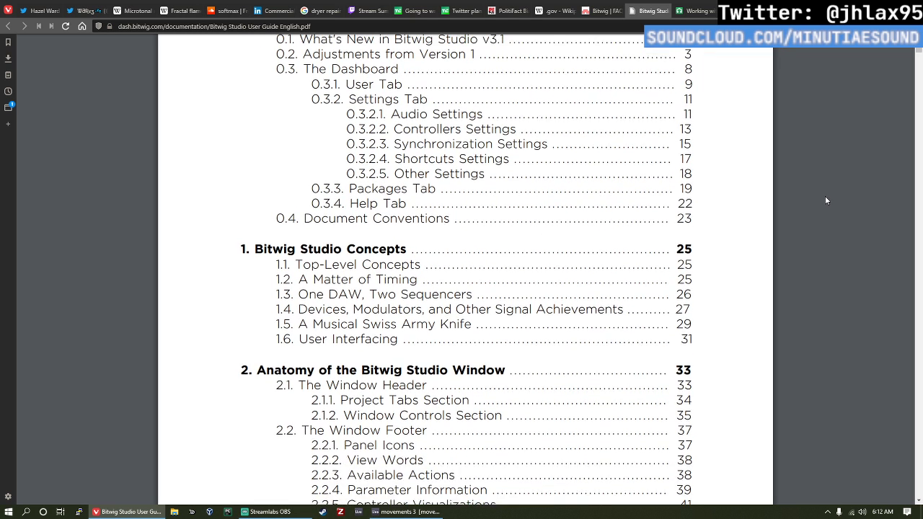
scroll(827, 200, "up", 1)
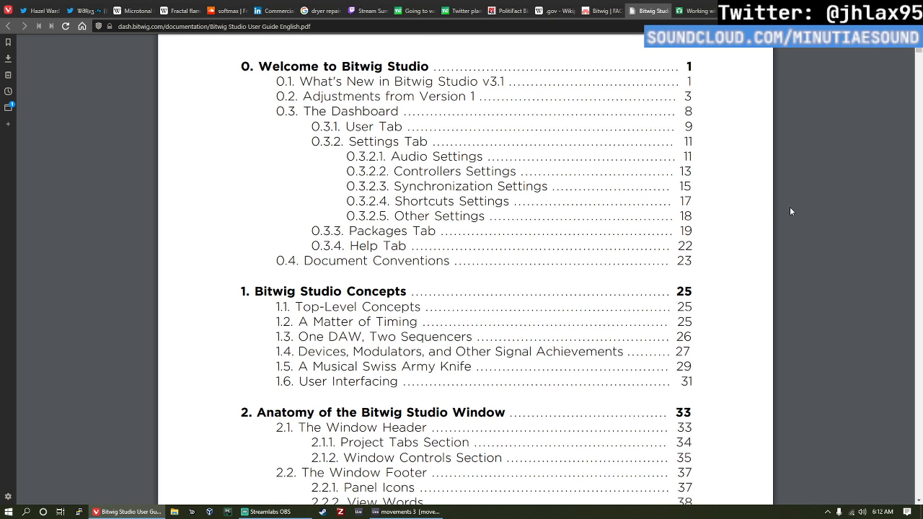
scroll(791, 208, "down", 1)
scroll(794, 206, "down", 1)
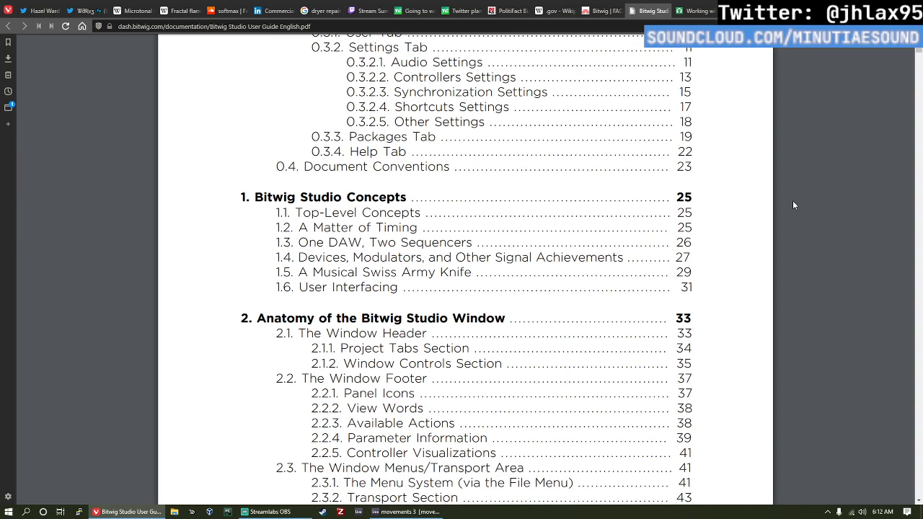
Step: Go to section 1.2, A Matter of Timing, and look through it and section 1.3, One DAW, Two Sequencers
left_click(339, 229)
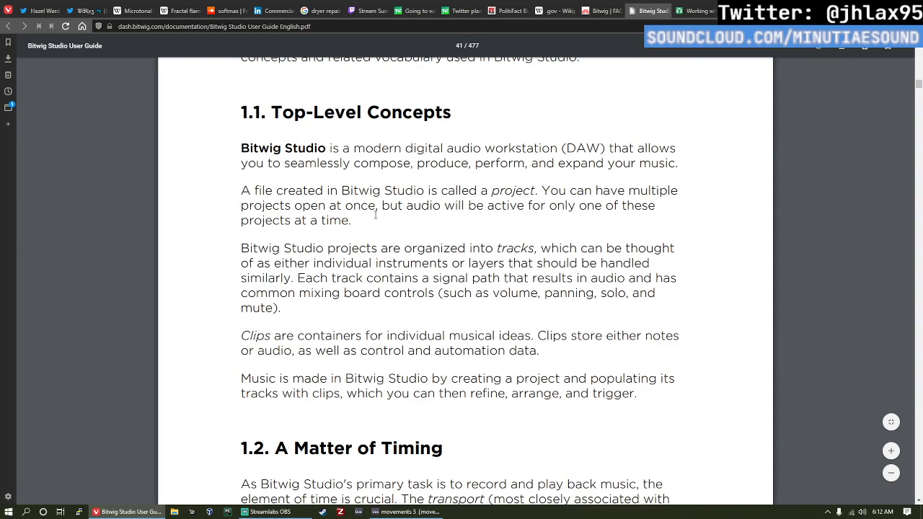
scroll(743, 221, "down", 6)
scroll(743, 221, "down", 6)
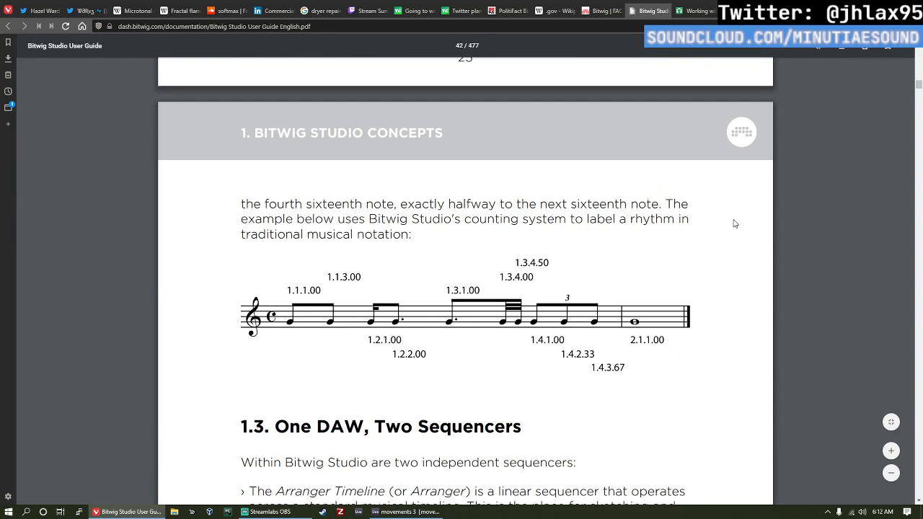
scroll(740, 222, "down", 3)
scroll(736, 223, "up", 3)
scroll(721, 231, "down", 5)
scroll(718, 237, "up", 6)
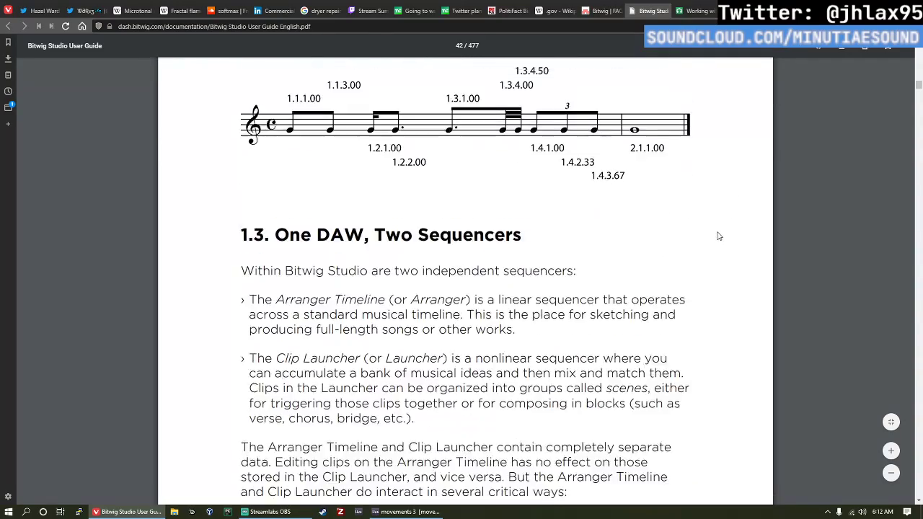
scroll(718, 235, "up", 5)
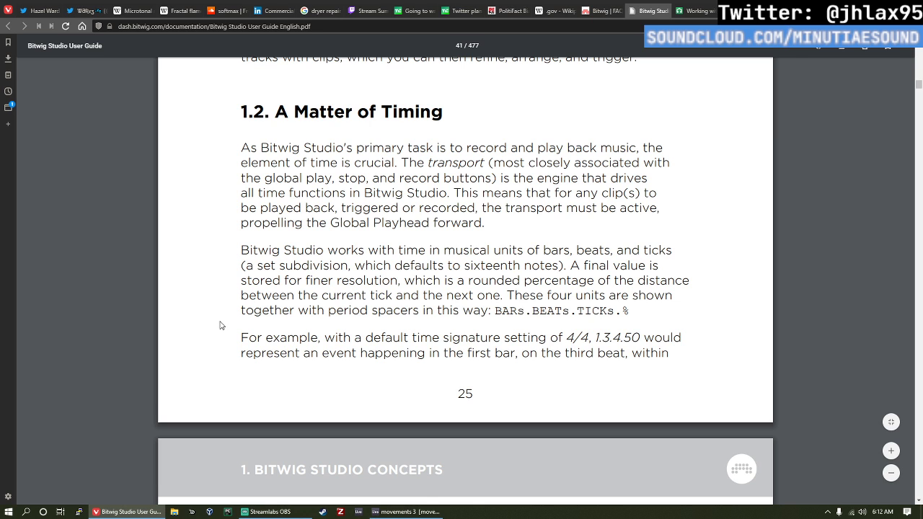
Step: Read the rest of section 1.2 on timing and section 1.3, One DAW, Two Sequencers, through the bottom of page 26
scroll(221, 325, "down", 1)
scroll(221, 326, "down", 7)
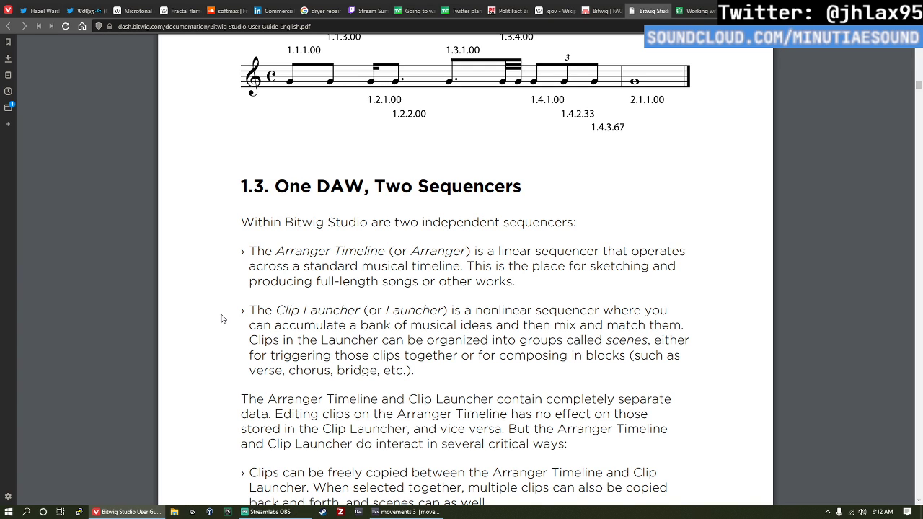
scroll(222, 319, "up", 1)
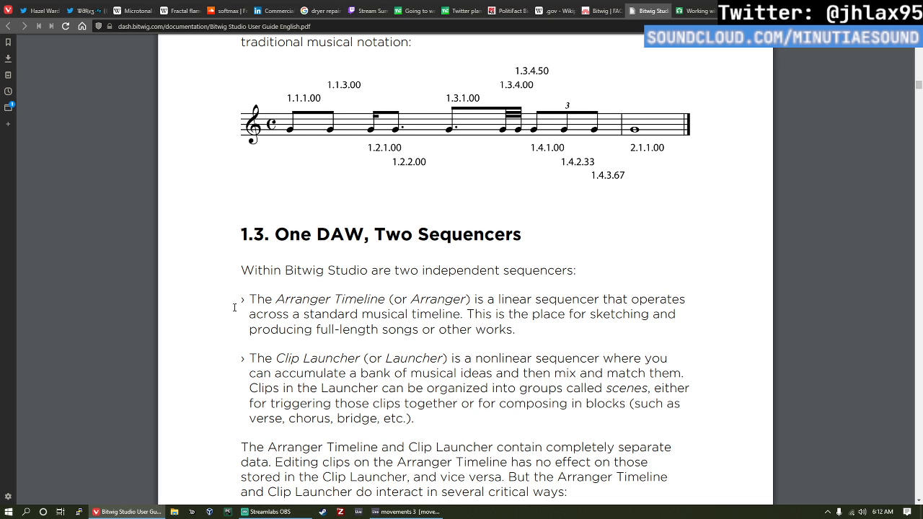
scroll(235, 314, "down", 1)
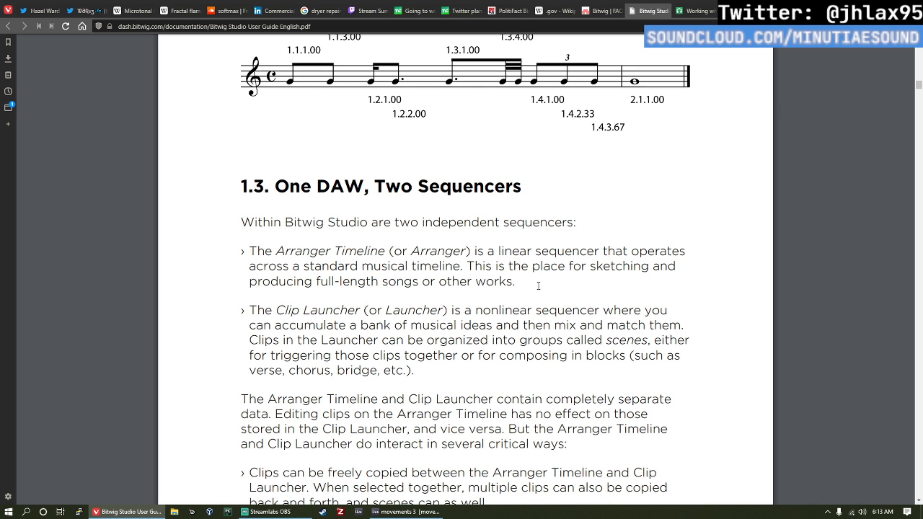
scroll(538, 286, "down", 1)
scroll(538, 286, "down", 2)
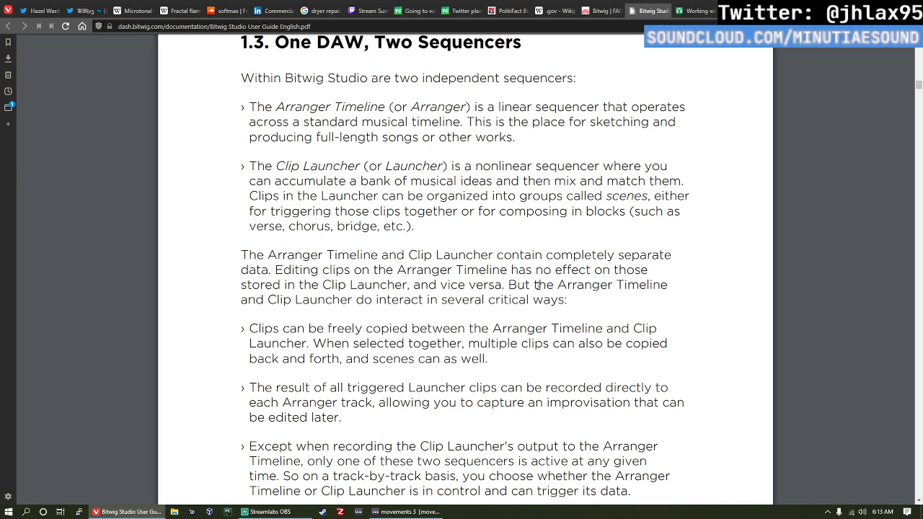
scroll(509, 282, "down", 1)
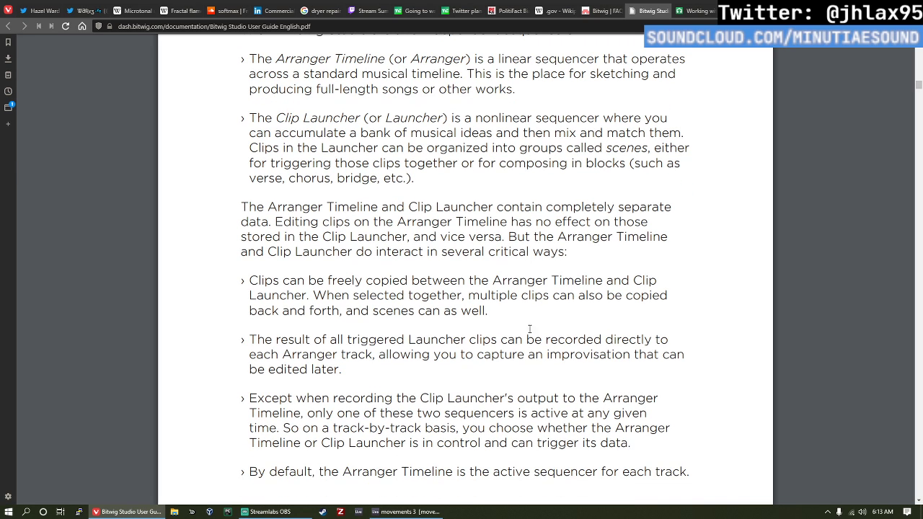
scroll(404, 240, "down", 2)
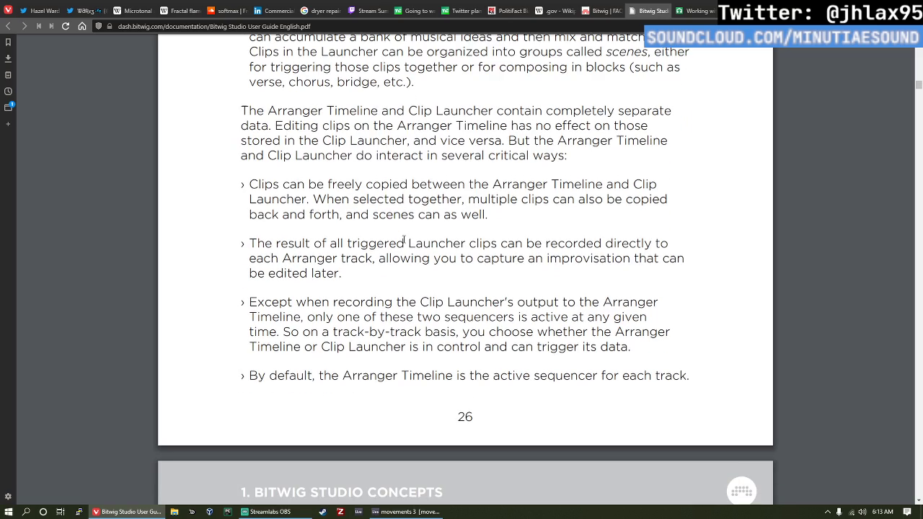
Step: Read section 1.4, Devices, Modulators, and Other Signal Achievements, through the device categories from Analysis to Filter
scroll(409, 288, "down", 9)
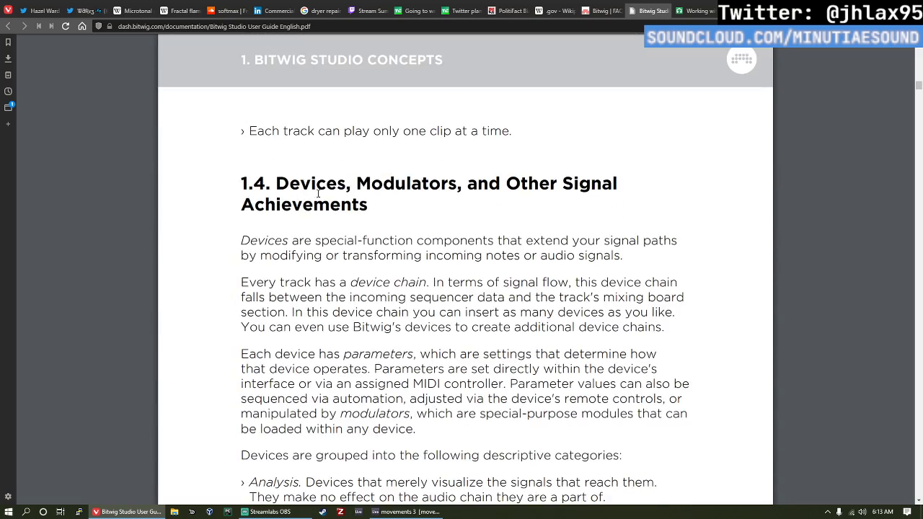
scroll(317, 193, "down", 2)
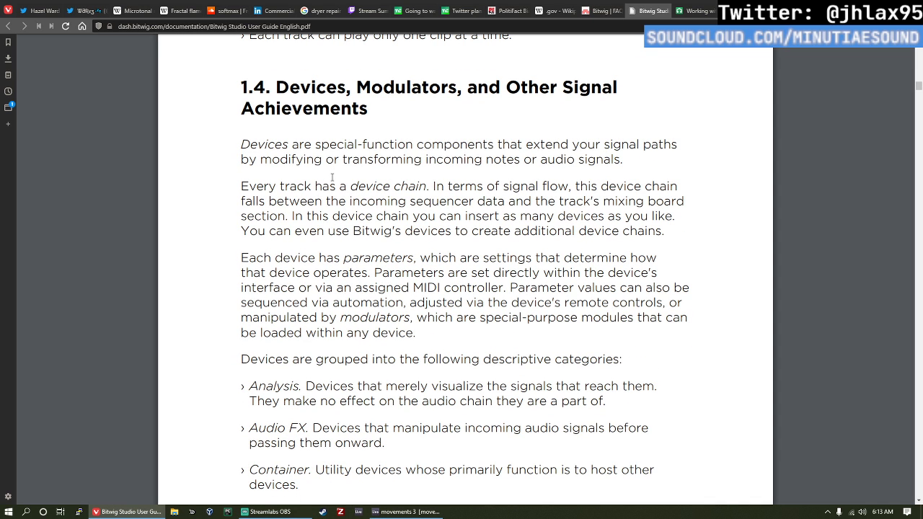
scroll(232, 159, "down", 5)
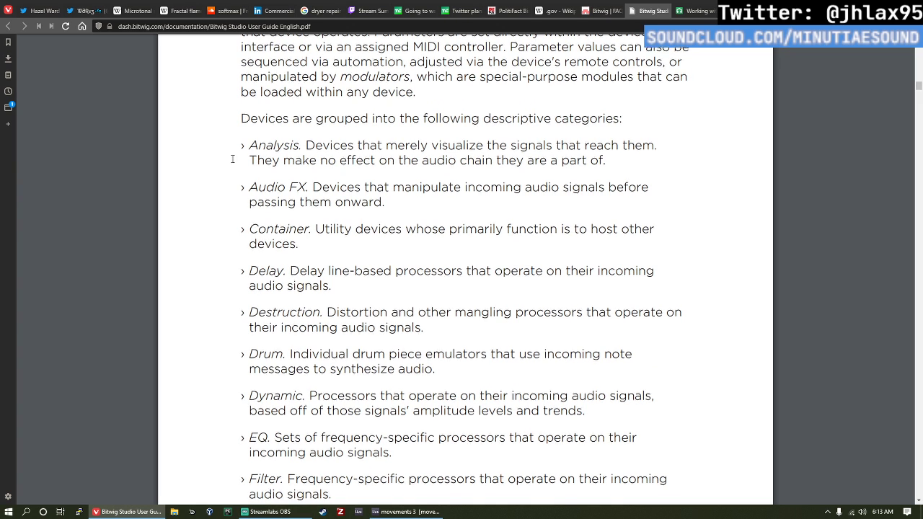
scroll(227, 162, "down", 2)
scroll(226, 164, "up", 2)
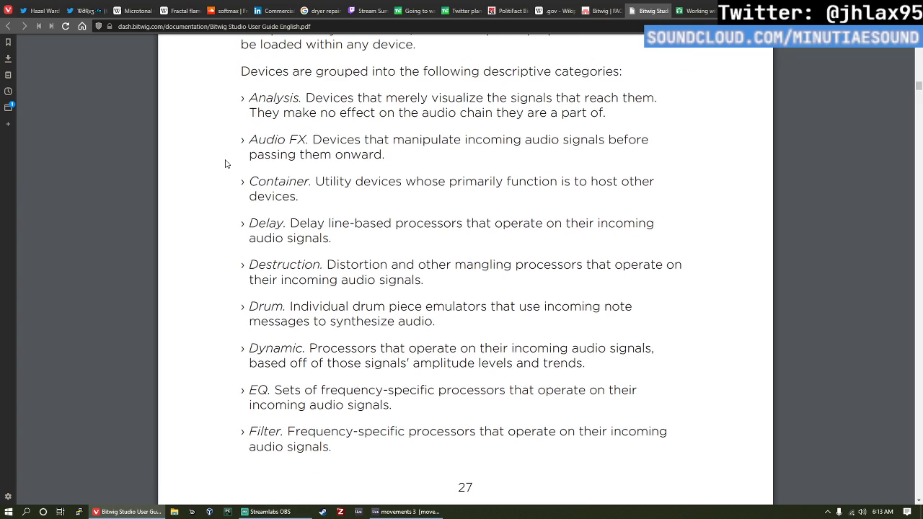
scroll(224, 165, "down", 2)
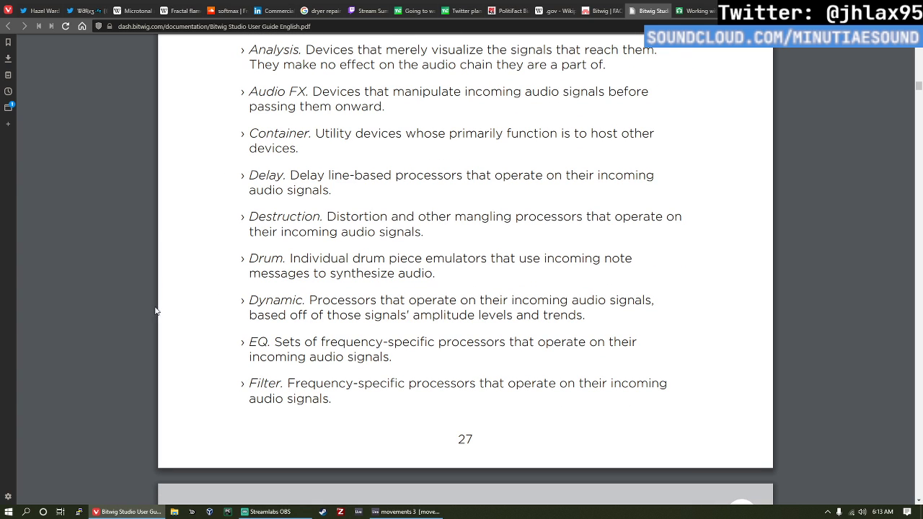
Step: Check the movements 3 project in Ableton Live and return to the guide to read the remaining device categories and section 1.5
left_click(406, 512)
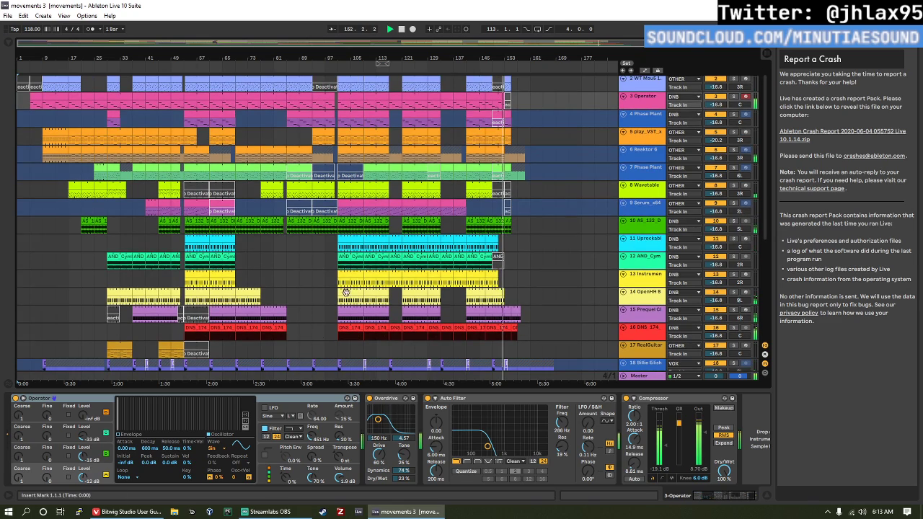
key("alt+Tab")
scroll(412, 354, "down", 6)
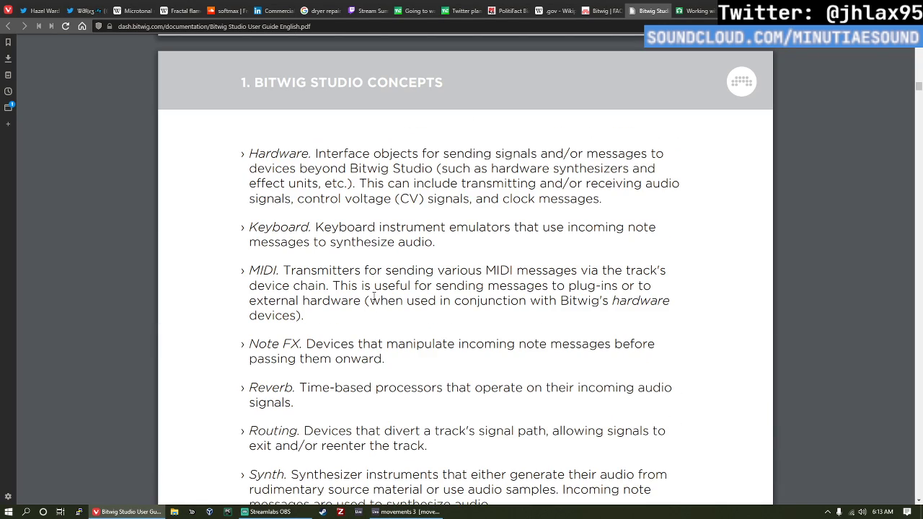
scroll(374, 295, "down", 5)
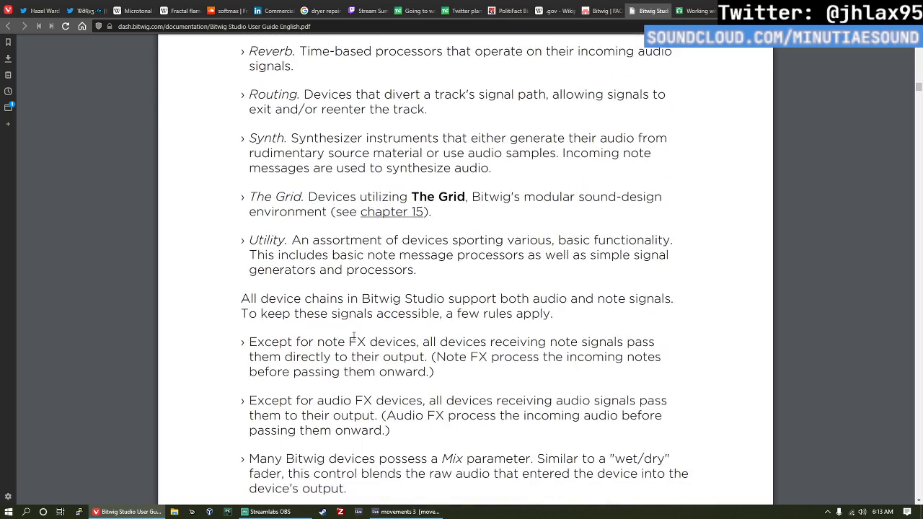
scroll(353, 336, "down", 3)
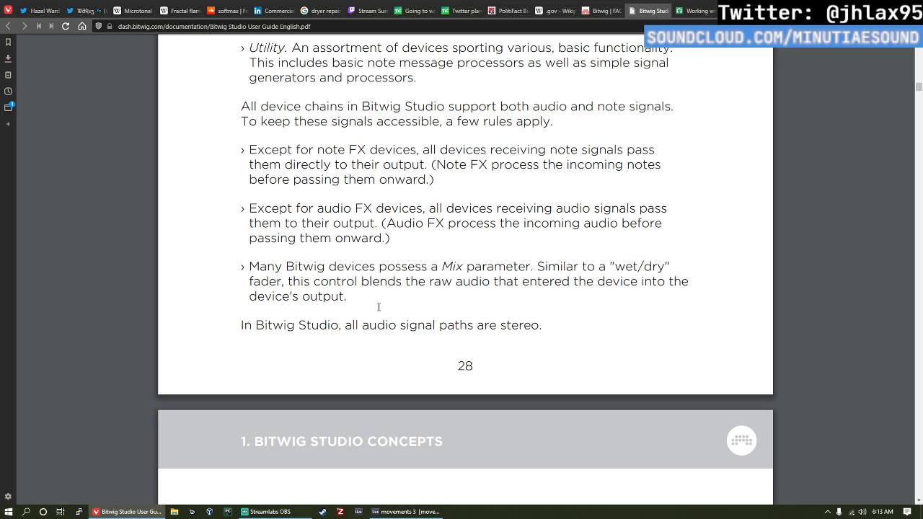
scroll(282, 251, "down", 5)
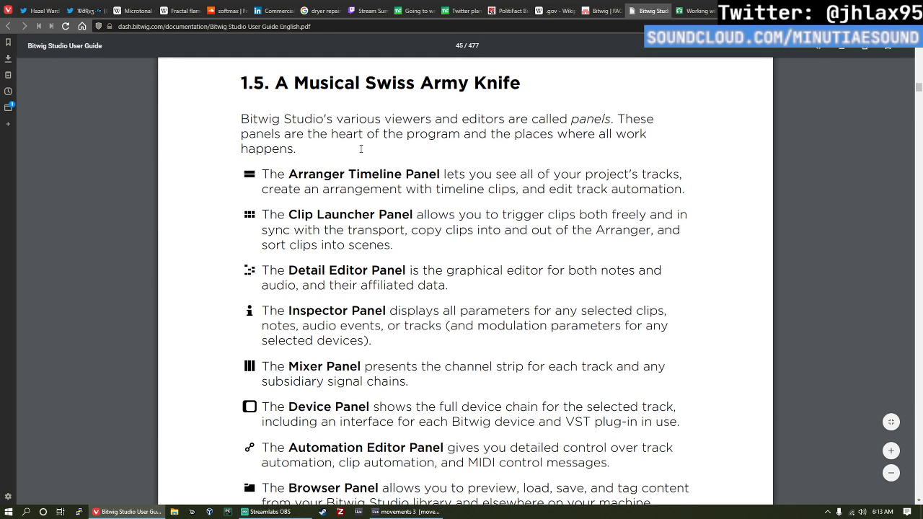
scroll(481, 361, "down", 1)
Step: Look over the movements 3 arrangement up to its first track in Ableton Live and switch to Streamlabs OBS
key("alt+Tab")
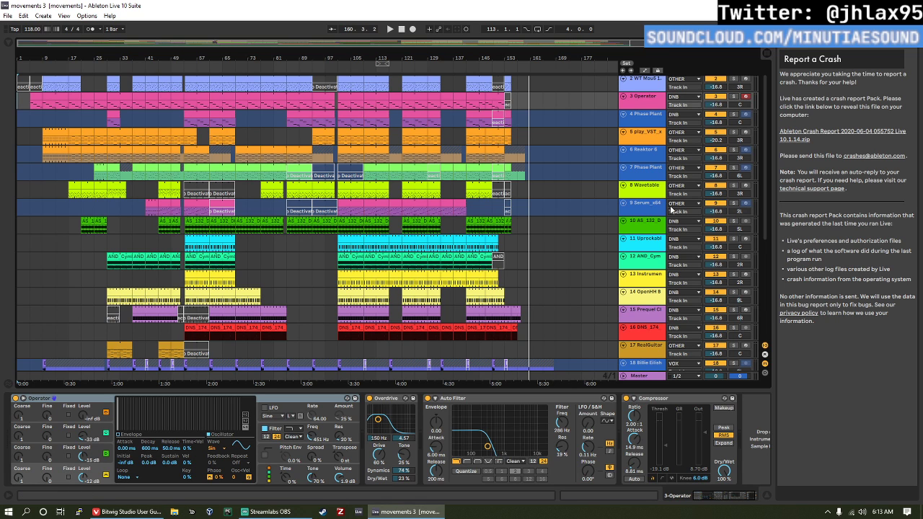
scroll(570, 245, "up", 1)
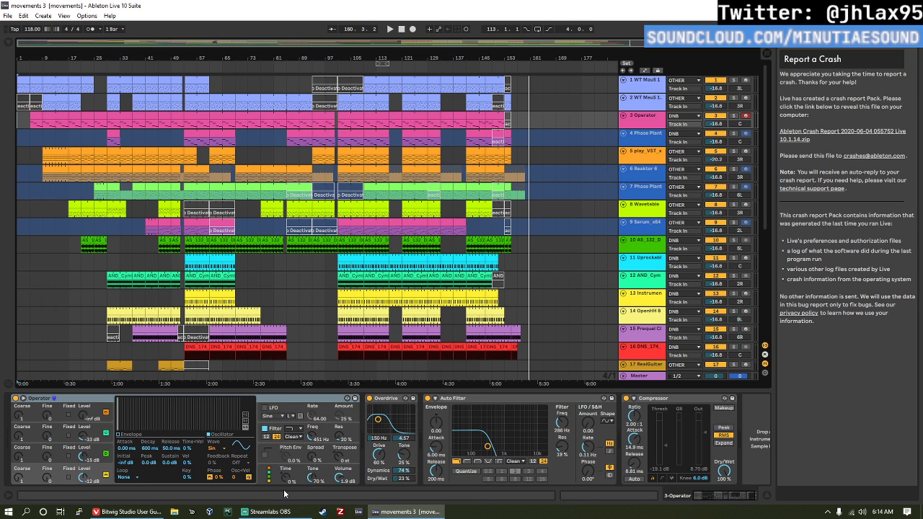
left_click(281, 511)
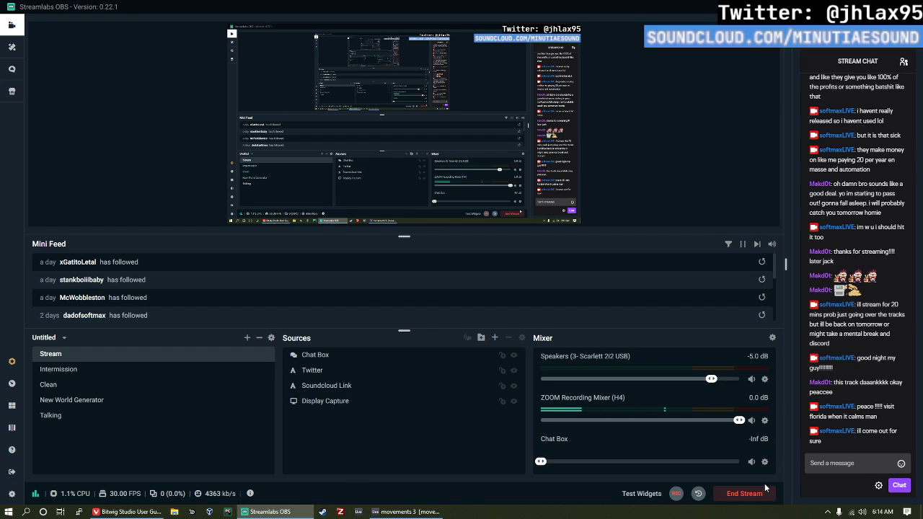